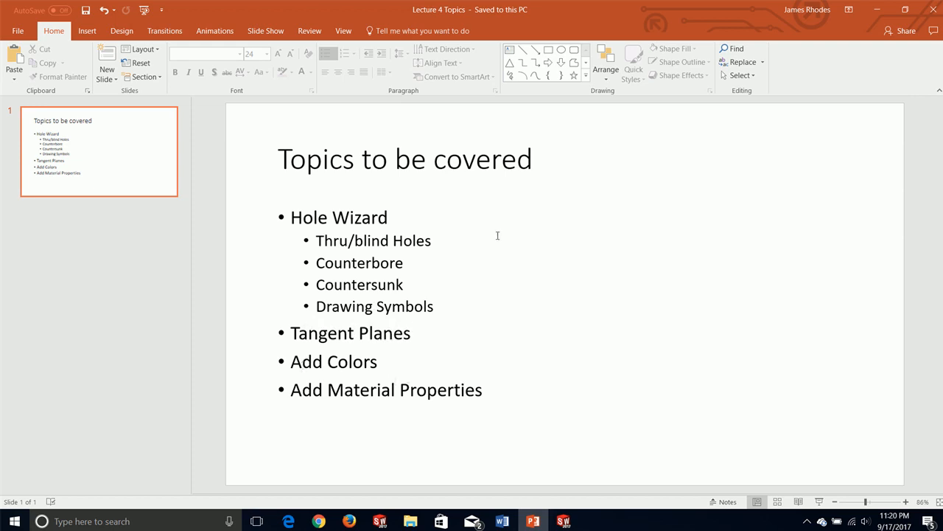
Switch from the lecture slides to SOLIDWORKS and create a new part document.
left_click_drag(485, 3, 77, 294)
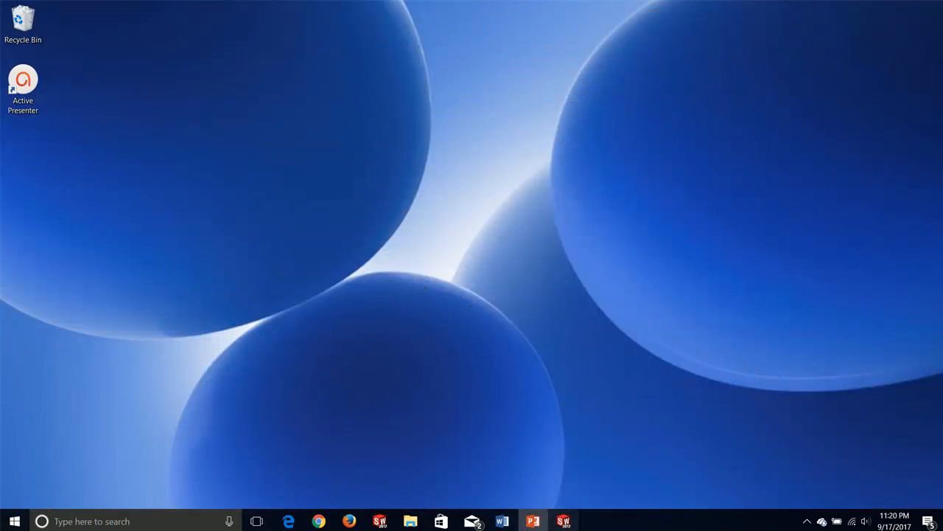
left_click(566, 523)
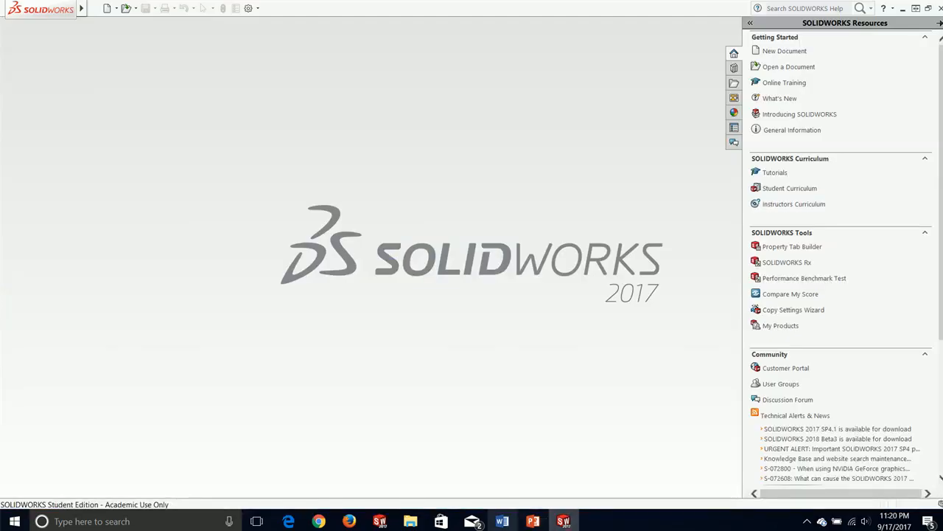
left_click(783, 53)
left_click(400, 386)
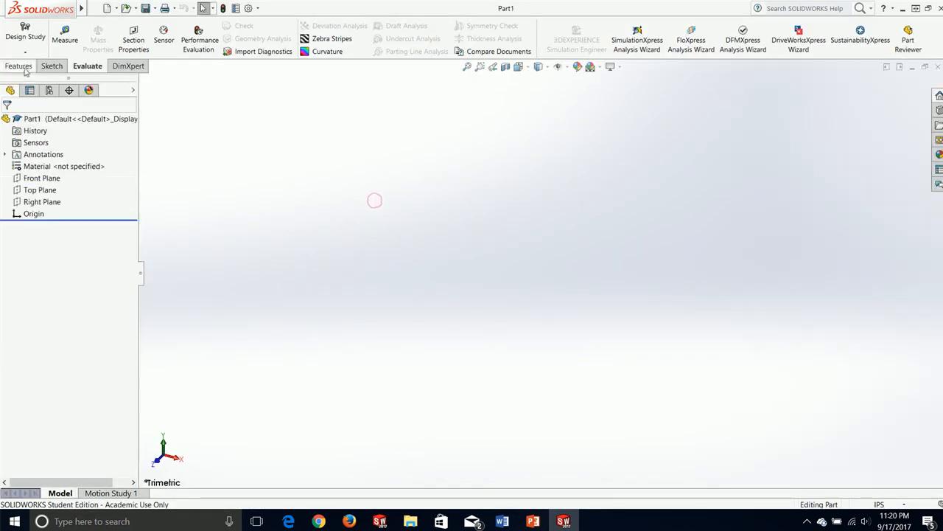
Sketch a center rectangle about 6.97 in wide and 5.16 in high on the Front Plane, centered on the origin.
left_click(51, 65)
left_click(15, 33)
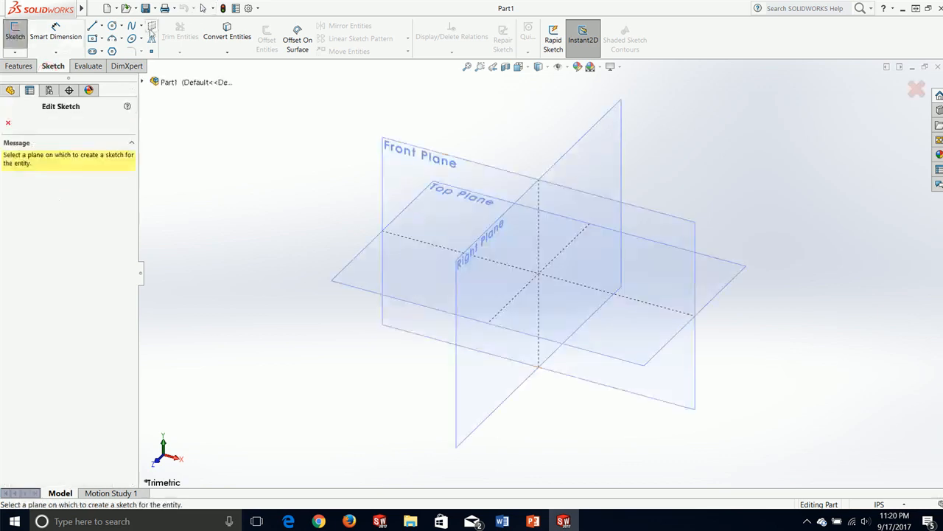
left_click(480, 171)
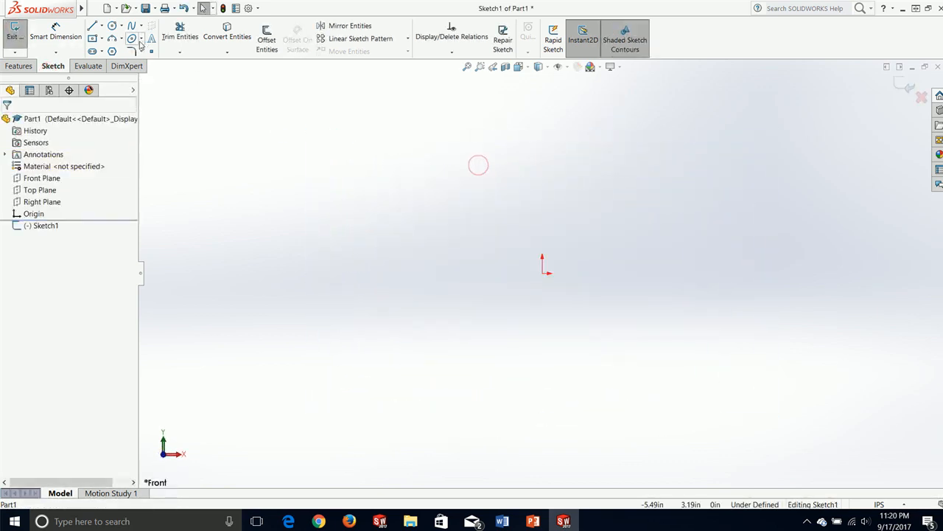
left_click(92, 37)
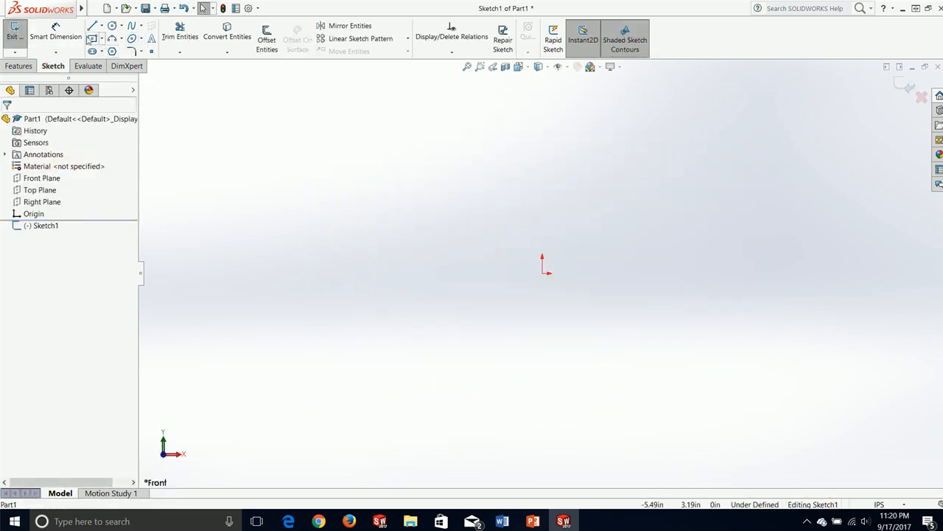
left_click(543, 274)
left_click(773, 102)
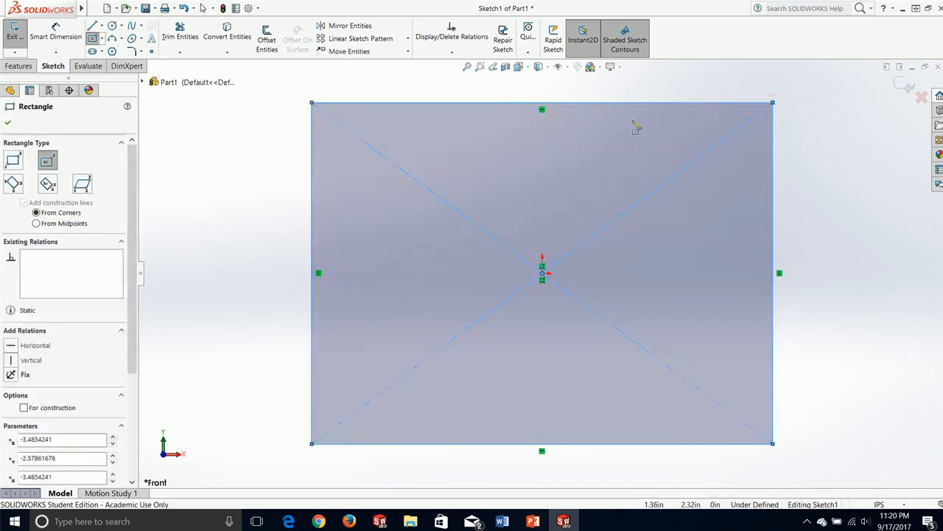
key("Escape")
Dimension the rectangle's height and width to 6 in each.
left_click(55, 29)
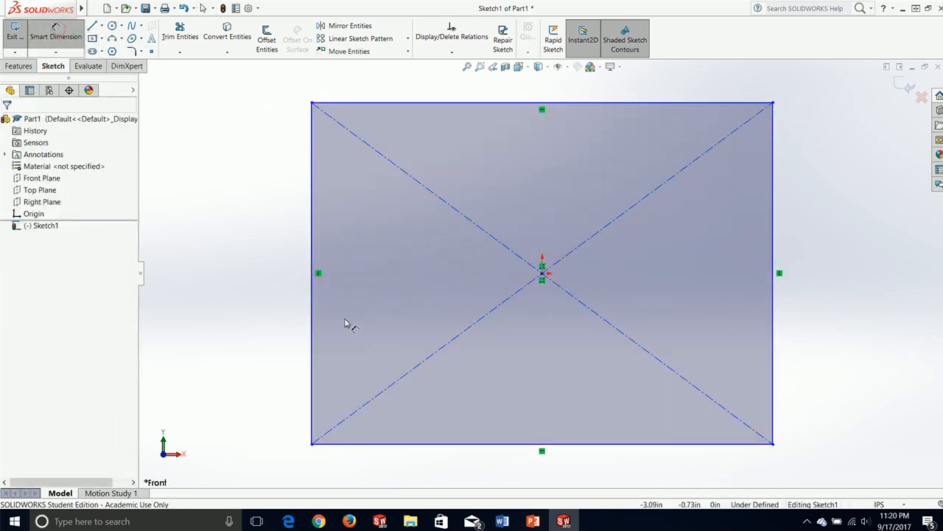
left_click(314, 343)
left_click(270, 340)
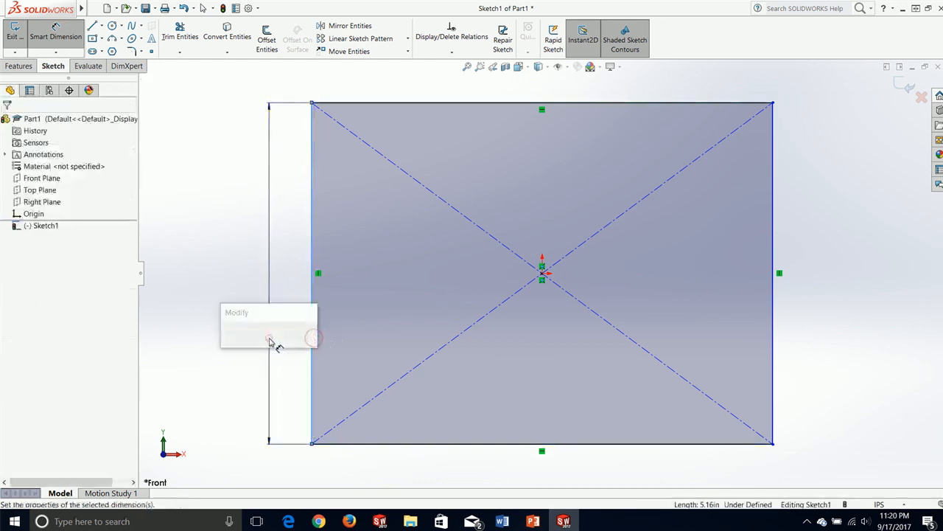
type("6")
key("Return")
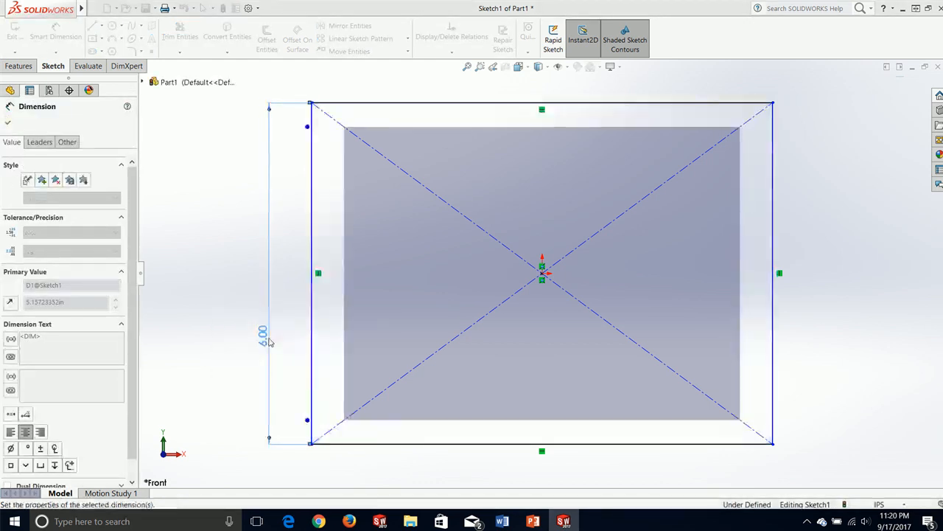
left_click(455, 101)
left_click(459, 89)
type("6")
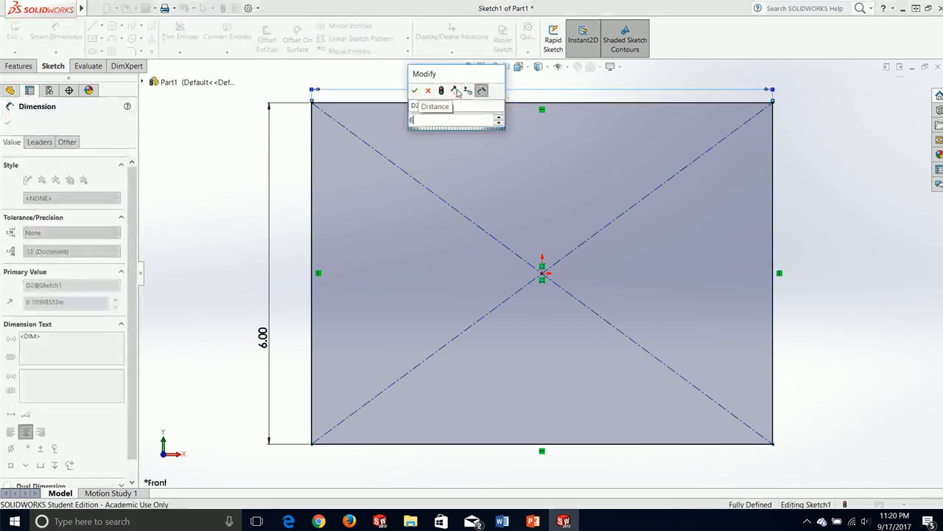
key("Return")
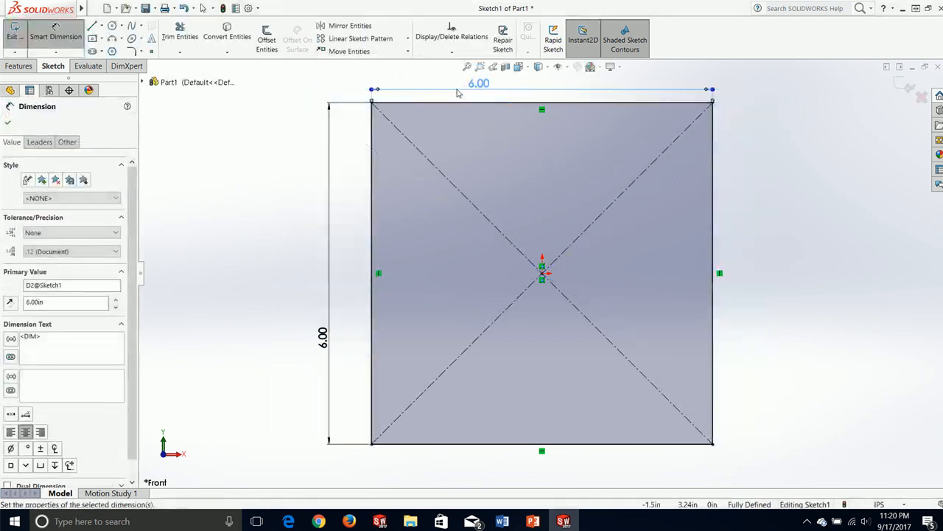
left_click(8, 123)
Extrude the square sketch 6 in with the Mid Plane end condition to form a solid cube.
left_click(20, 66)
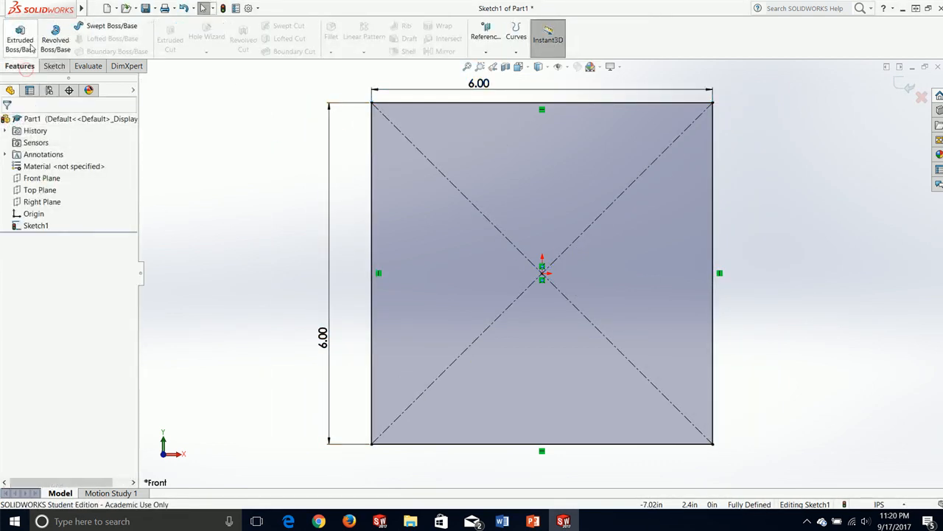
left_click(31, 44)
left_click(87, 191)
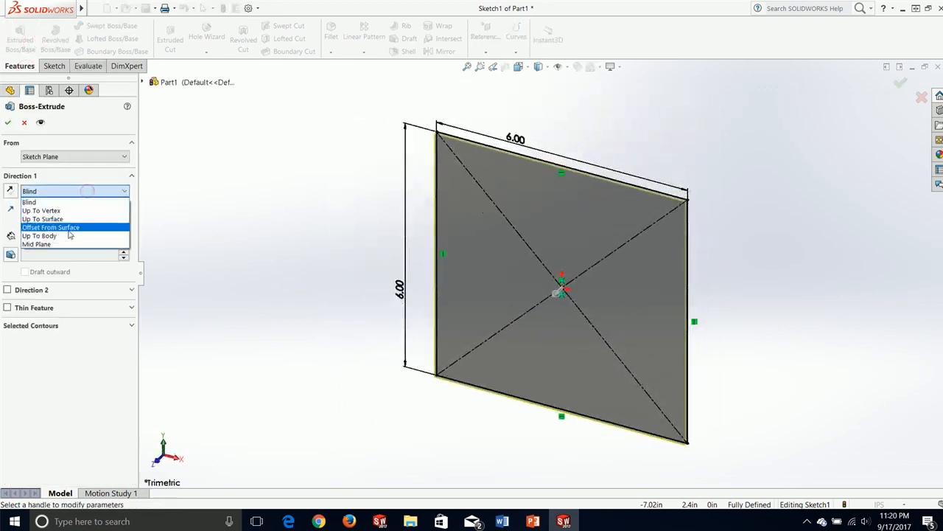
left_click(66, 244)
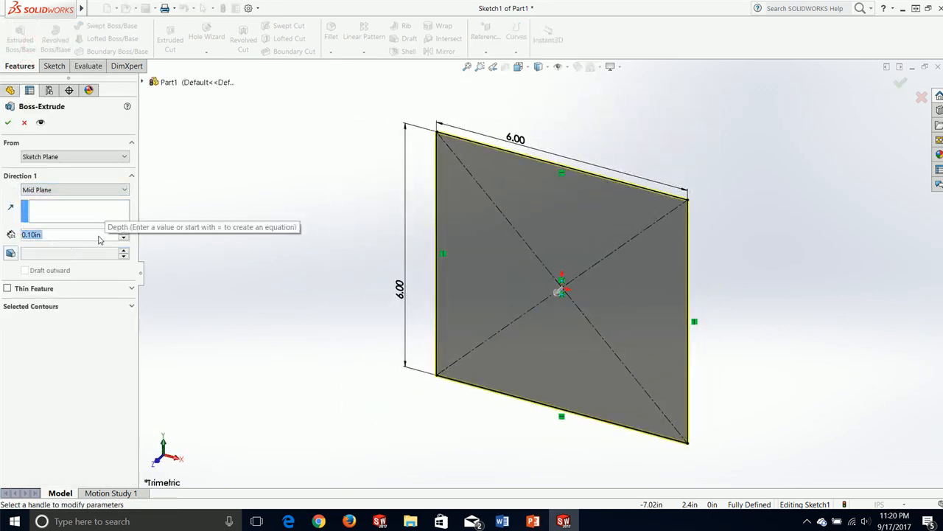
type("6")
key("Return")
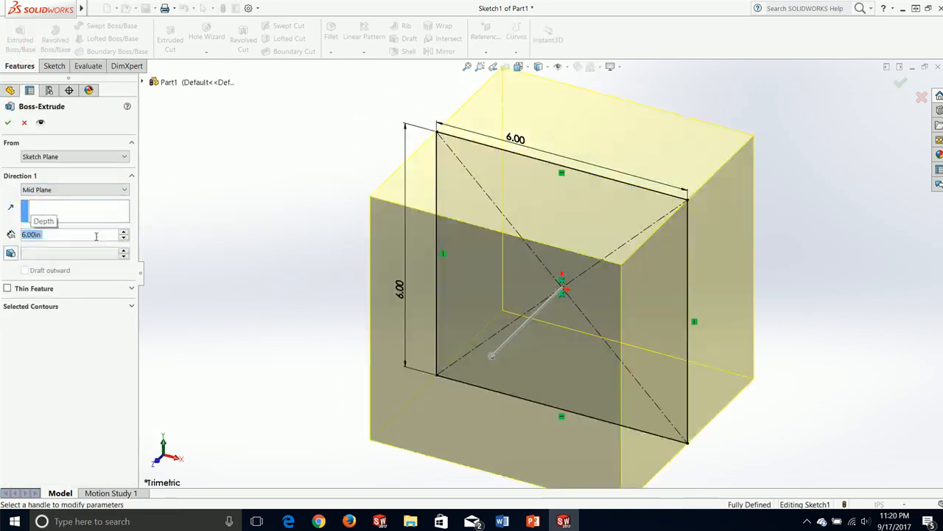
left_click(9, 124)
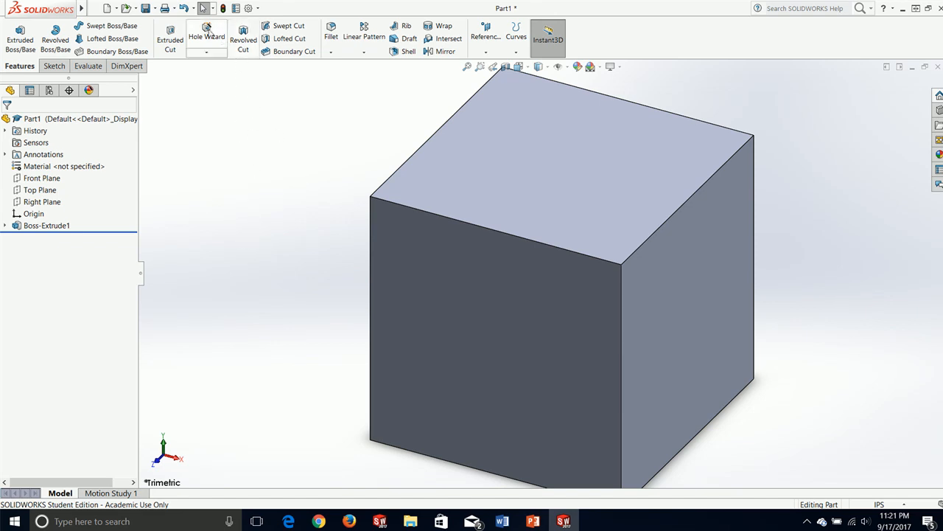
Start a Hole Wizard feature with the plain Hole type and position it at the center of the cube's top face.
left_click(207, 30)
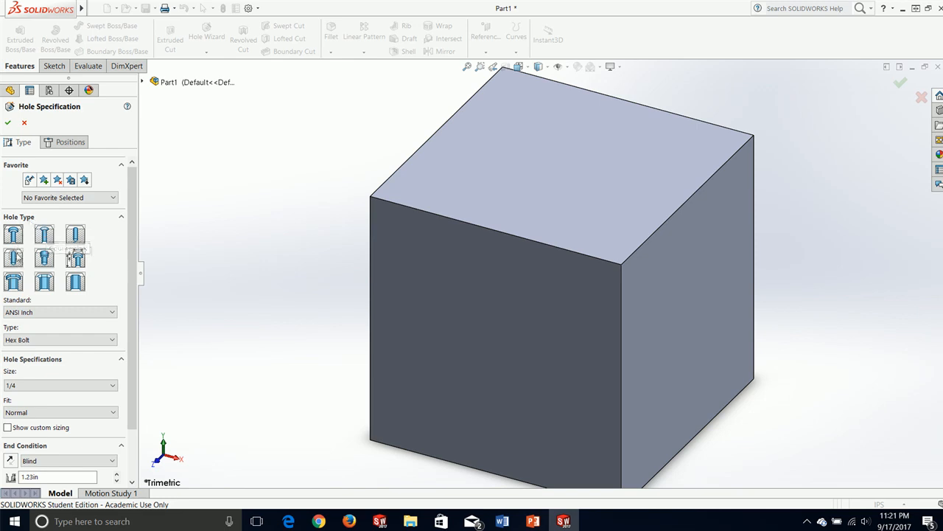
left_click(77, 235)
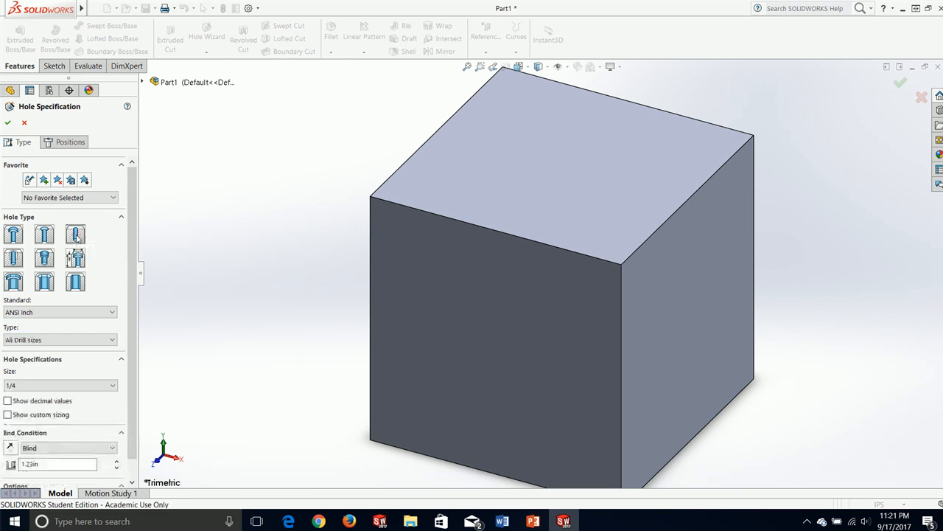
left_click(72, 148)
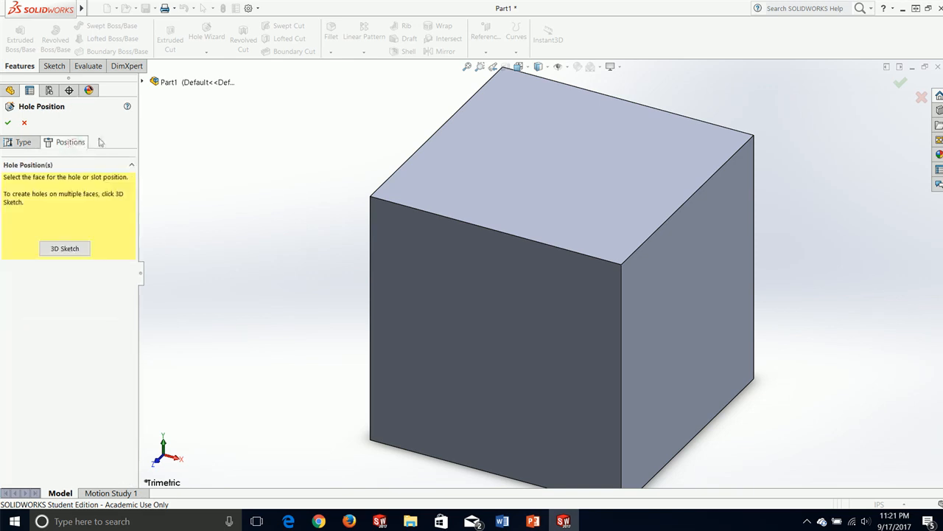
left_click(567, 150)
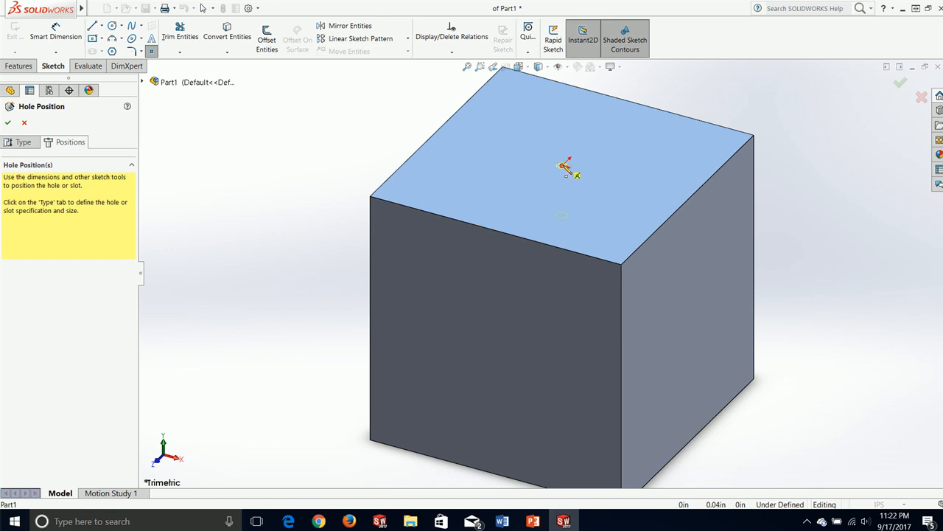
left_click(562, 165)
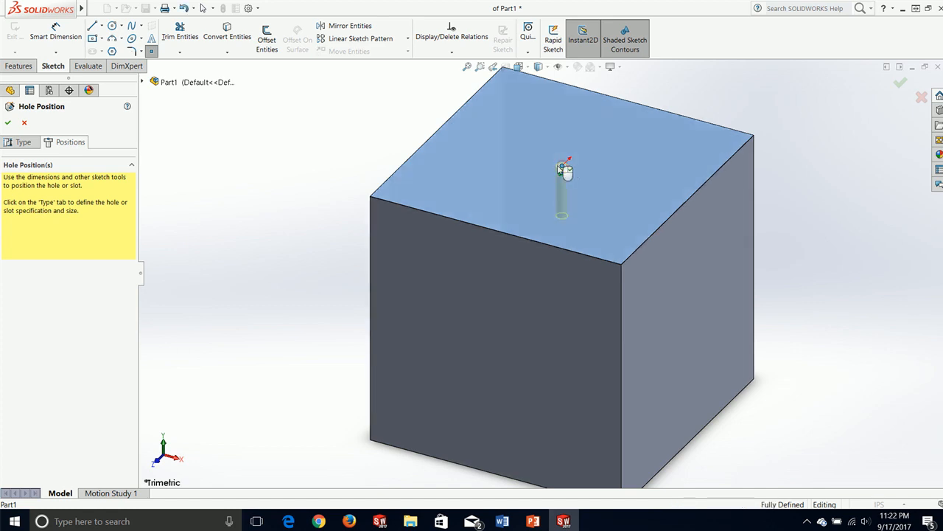
Set the hole's standard to ANSI Inch and its type to All Drill sizes.
left_click(24, 142)
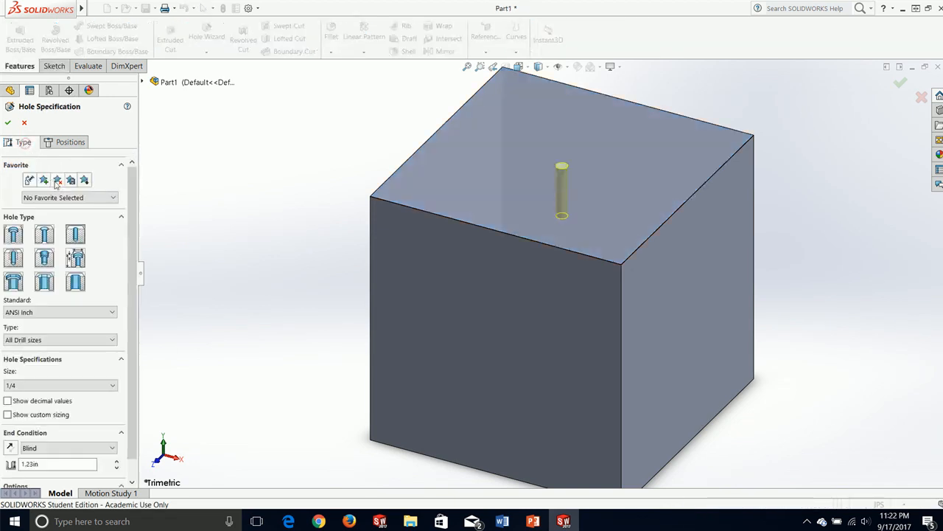
left_click(67, 315)
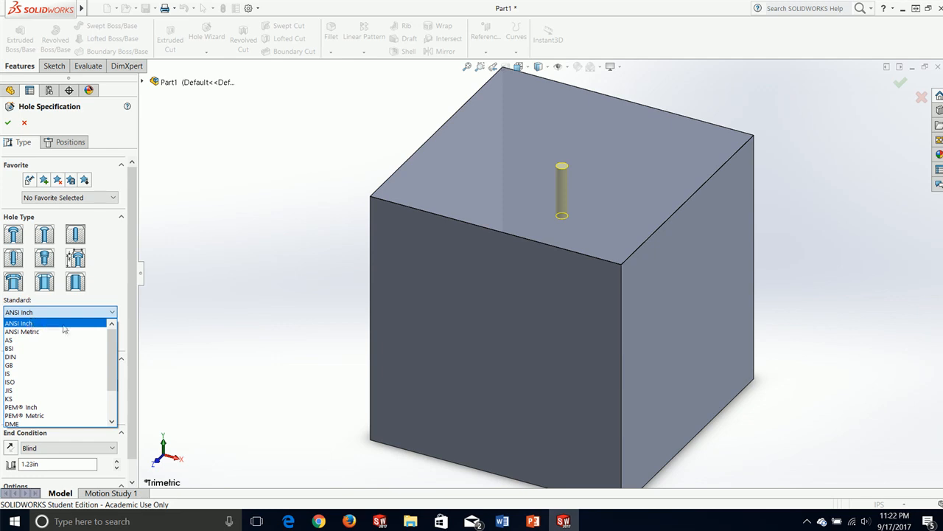
left_click_drag(113, 355, 109, 327)
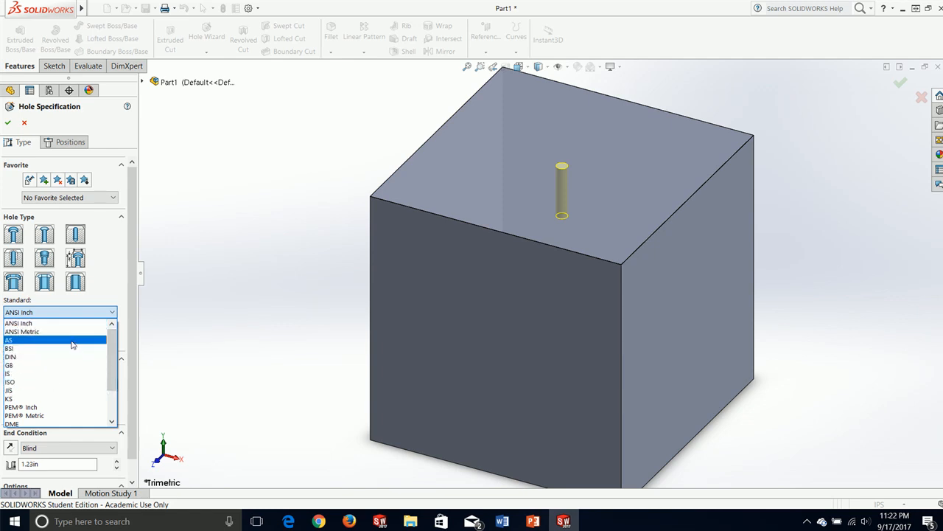
left_click(16, 325)
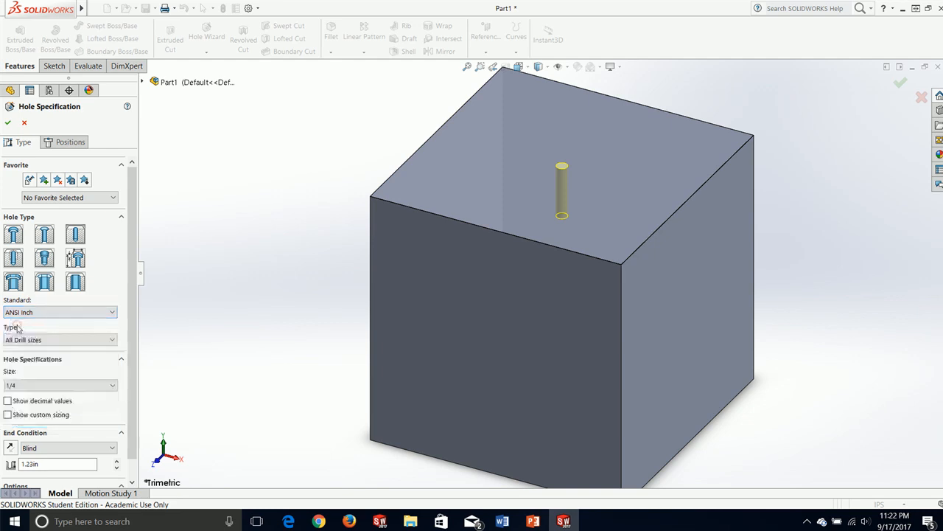
left_click(64, 340)
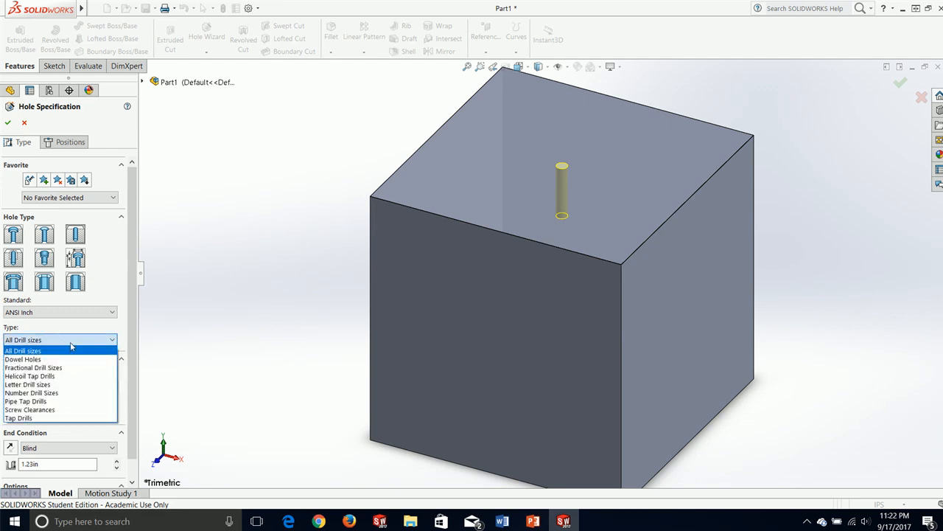
left_click(72, 346)
left_click(70, 345)
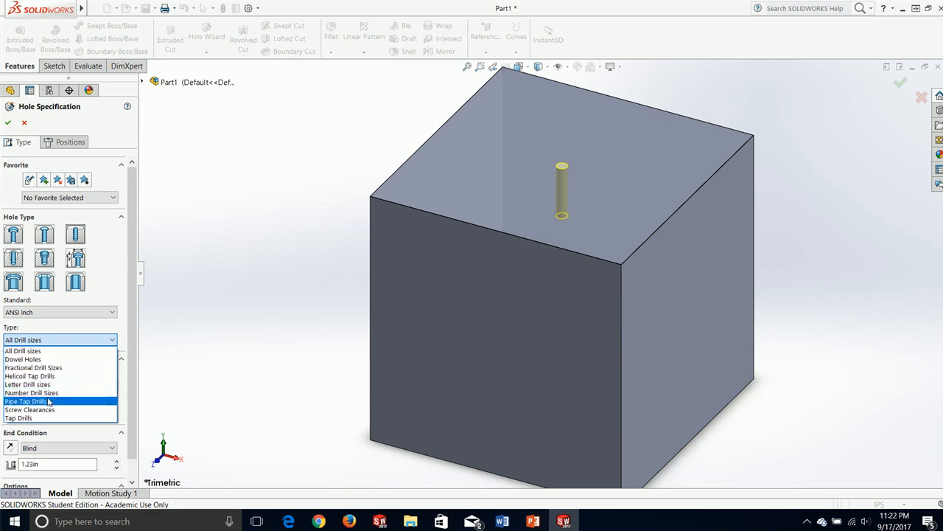
left_click(37, 350)
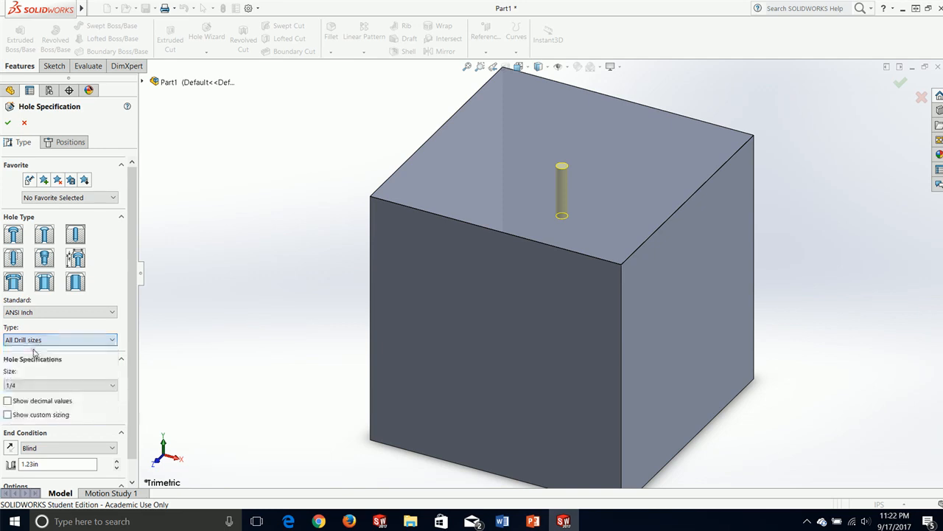
Show decimal values for the drill sizes and choose the 1/4 (0.25000in) hole size.
scroll(135, 308, "down", 1)
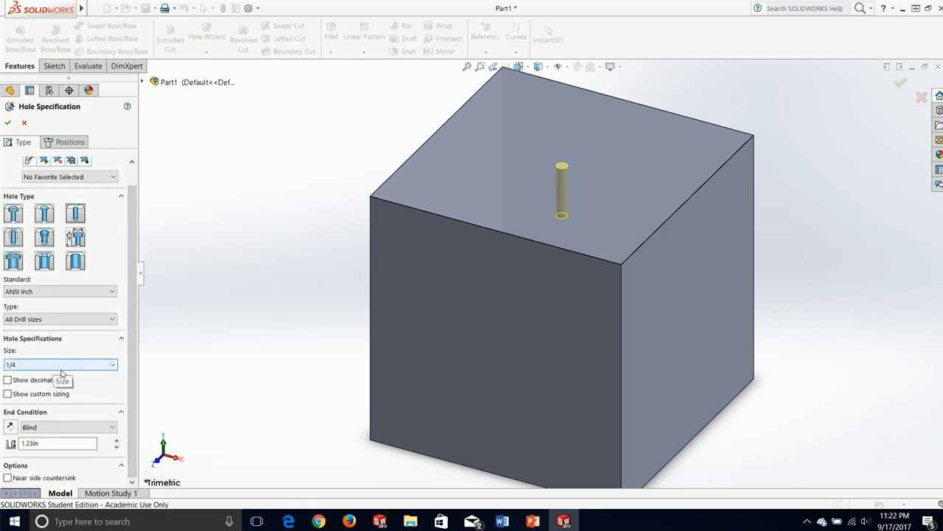
left_click(7, 380)
left_click(83, 365)
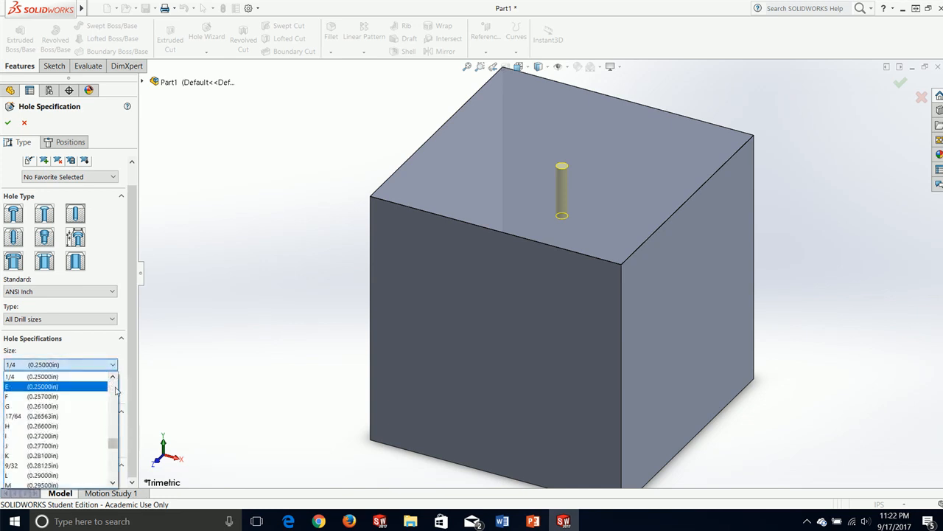
mouse_move(114, 441)
left_mouse_down()
mouse_move(107, 366)
mouse_move(112, 442)
left_mouse_up()
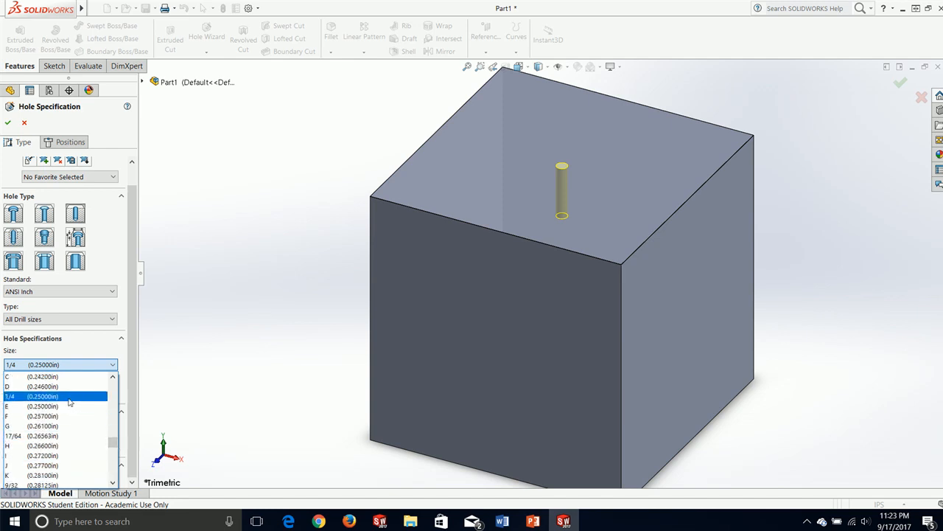
left_click(62, 397)
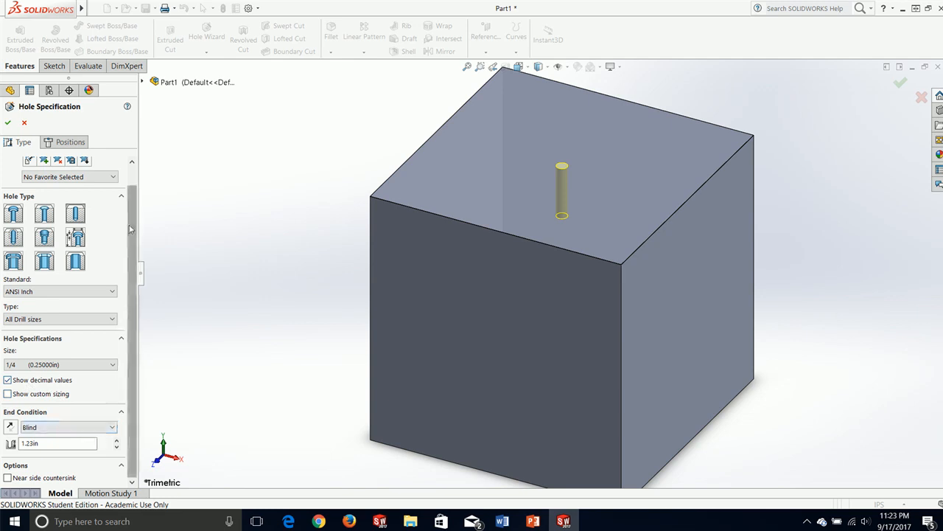
Set the blind hole's depth to 2 in.
middle_click_drag(337, 299, 315, 268)
left_click(29, 442)
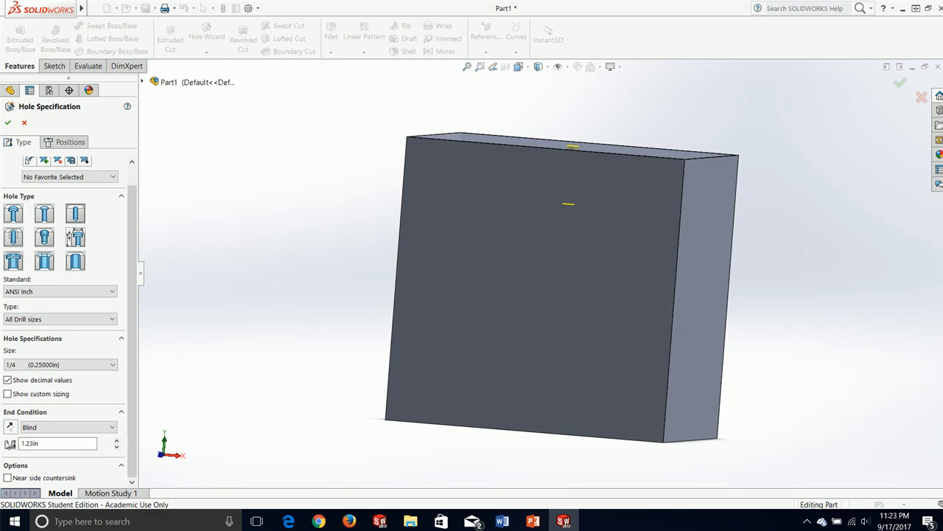
double_click(34, 442)
type("2")
key("Return")
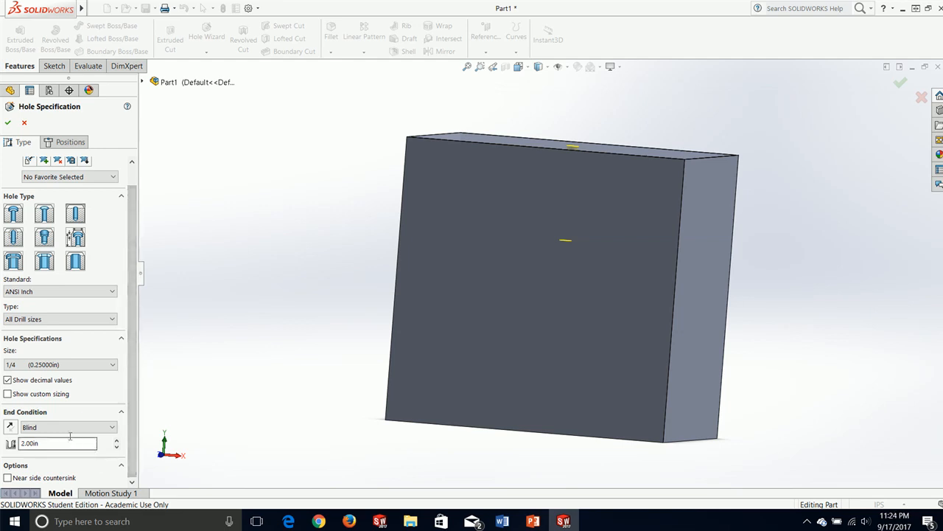
Accept the Hole Wizard settings to cut the blind hole in the cube's top face.
left_click(6, 123)
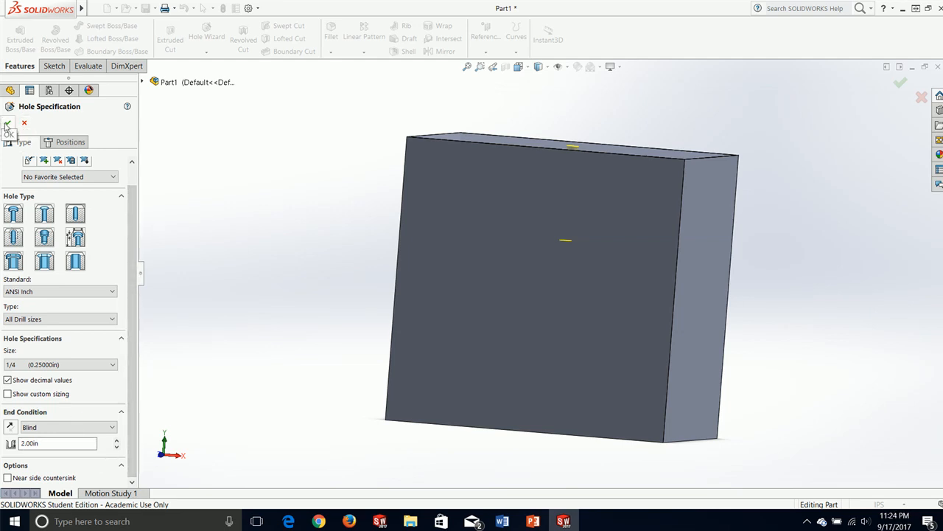
left_click(291, 191)
middle_click_drag(342, 177, 331, 242)
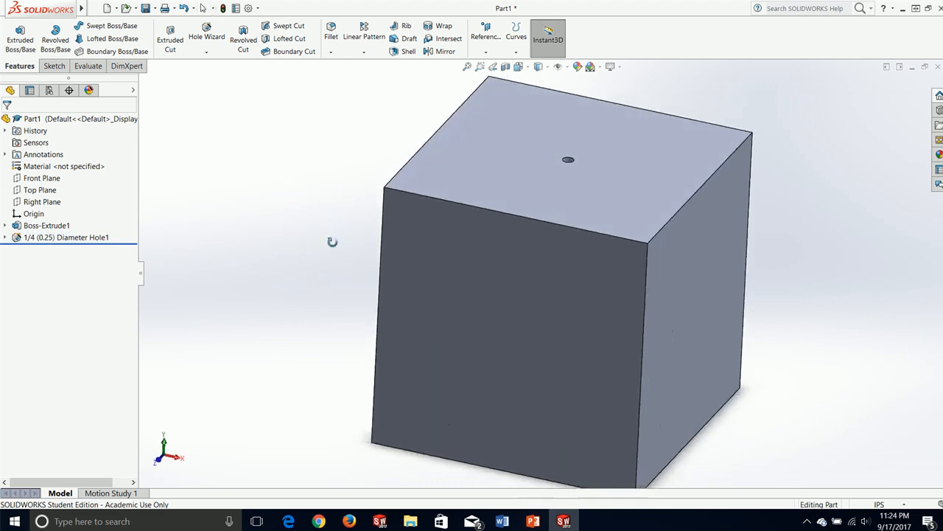
Inspect the hole's depth and drill point in a Front Plane section view, leaving the view unsectioned at the end.
left_click(505, 66)
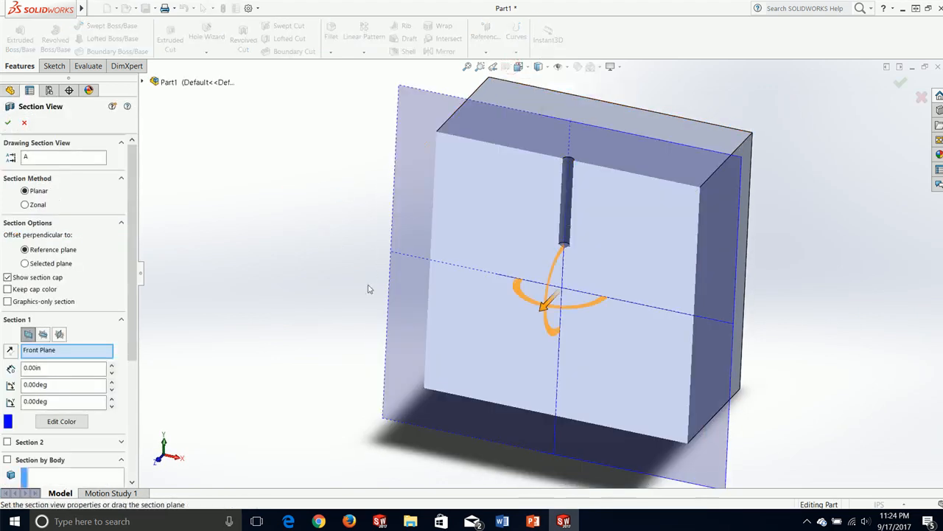
middle_click_drag(369, 285, 390, 231)
scroll(587, 237, "down", 4)
scroll(541, 201, "down", 3)
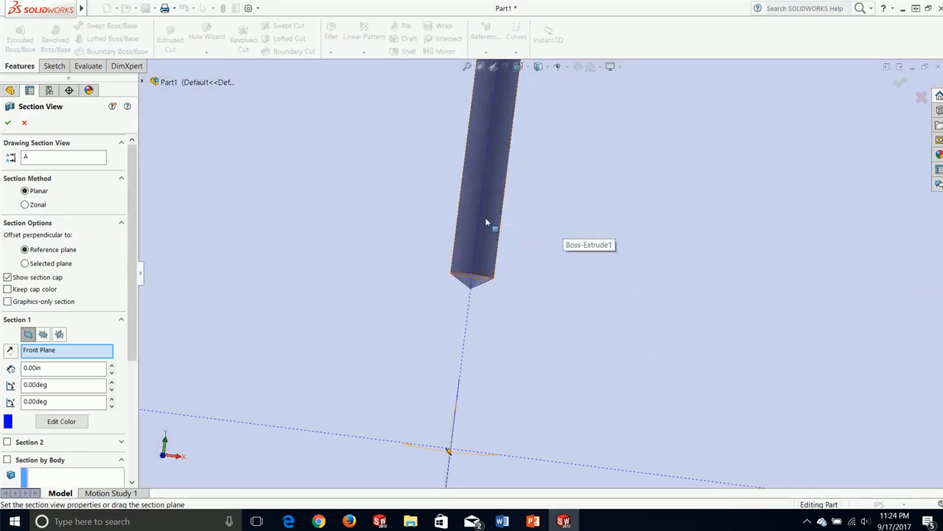
scroll(471, 247, "up", 7)
middle_click_drag(512, 180, 474, 202)
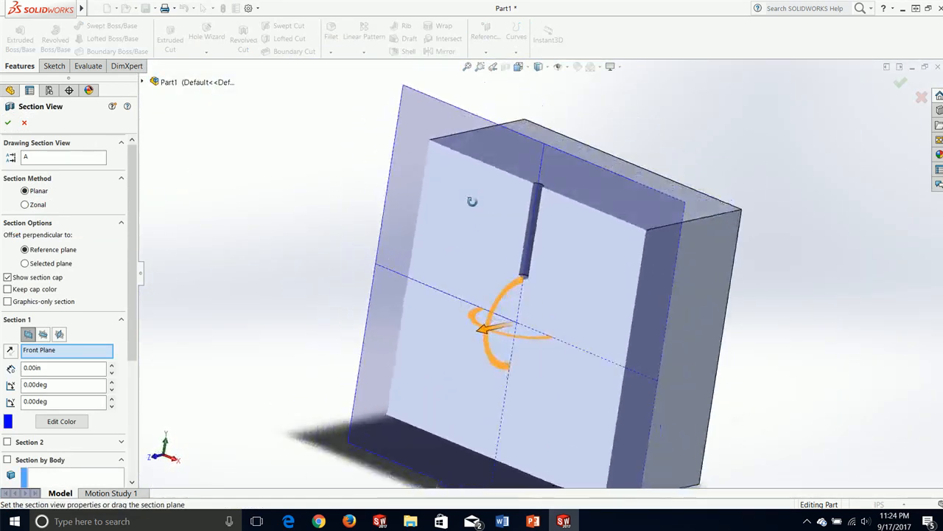
left_click(24, 123)
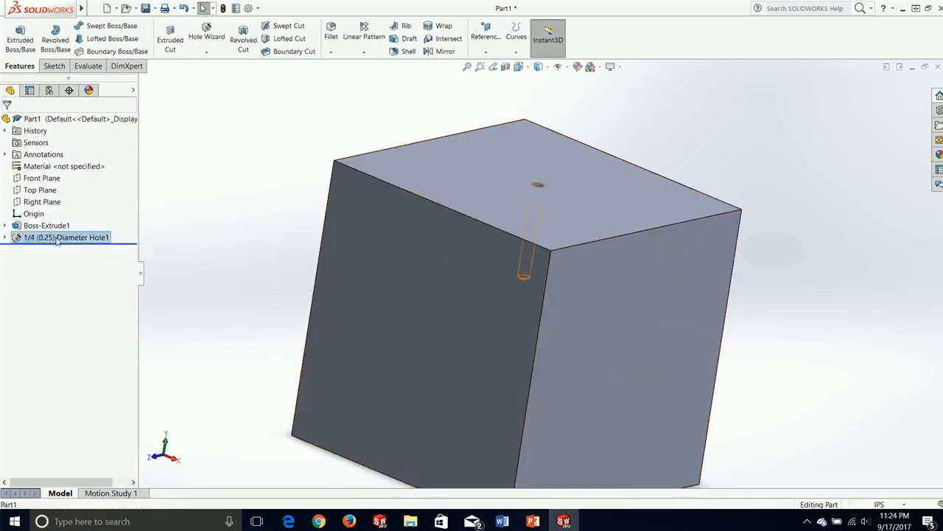
Edit the 1/4 in hole feature and set its end condition to Through All.
right_click(56, 240)
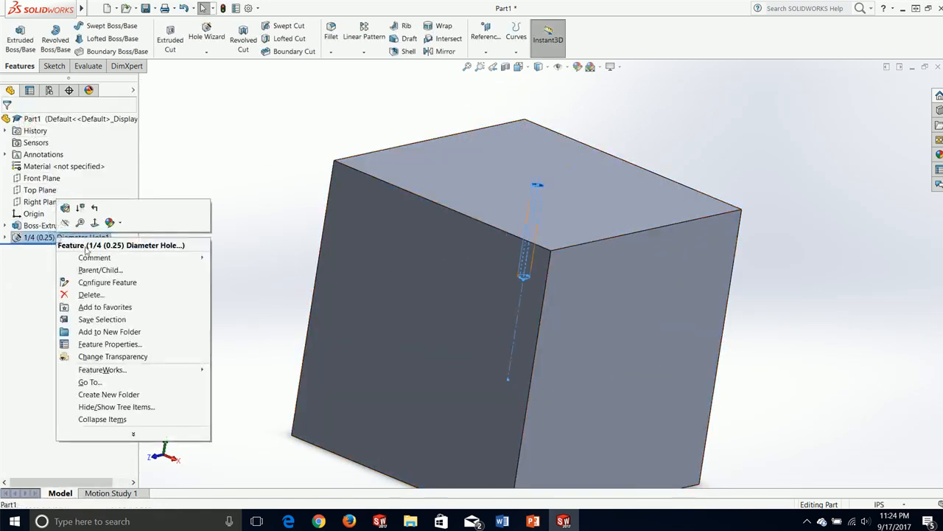
left_click(66, 208)
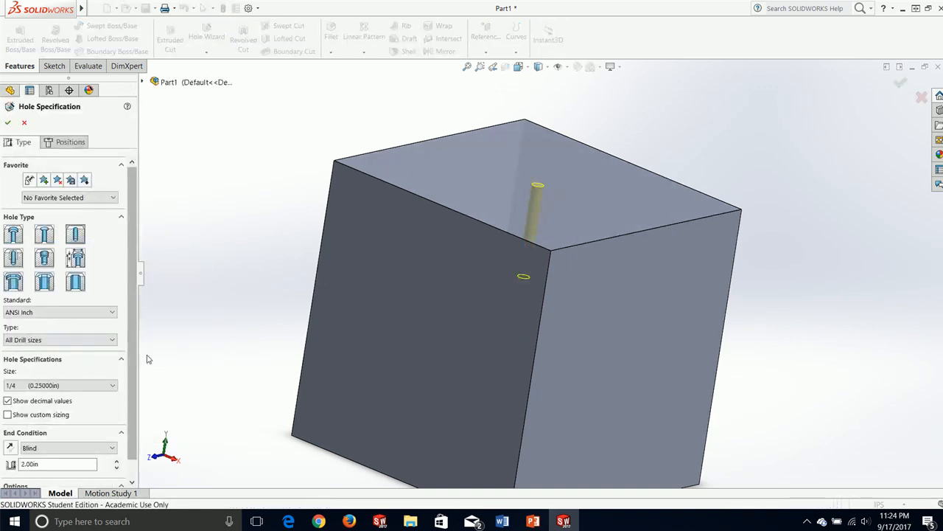
scroll(131, 391, "down", 1)
left_click(90, 429)
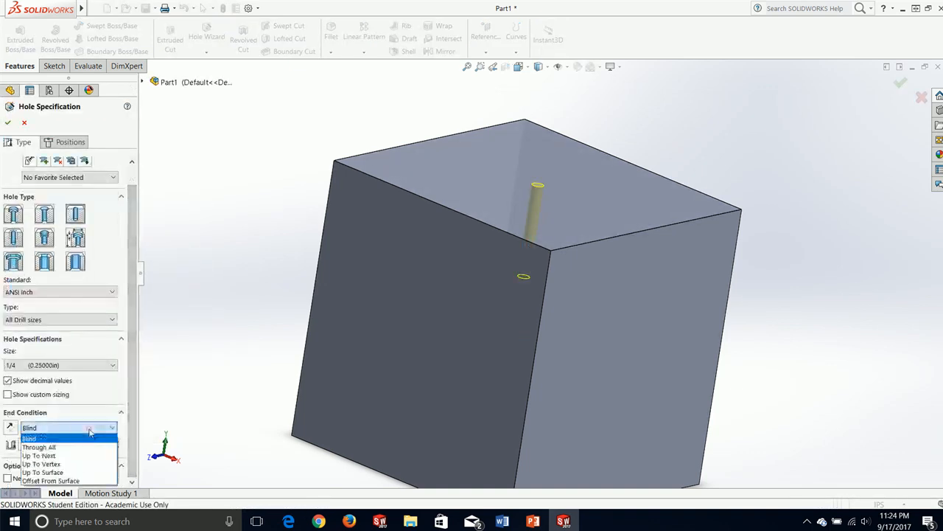
left_click(62, 447)
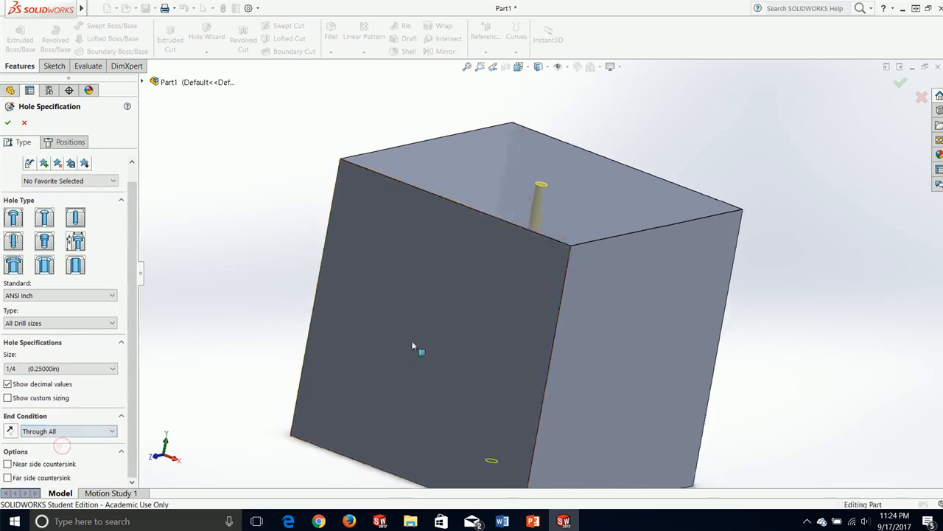
middle_click_drag(413, 346, 413, 369)
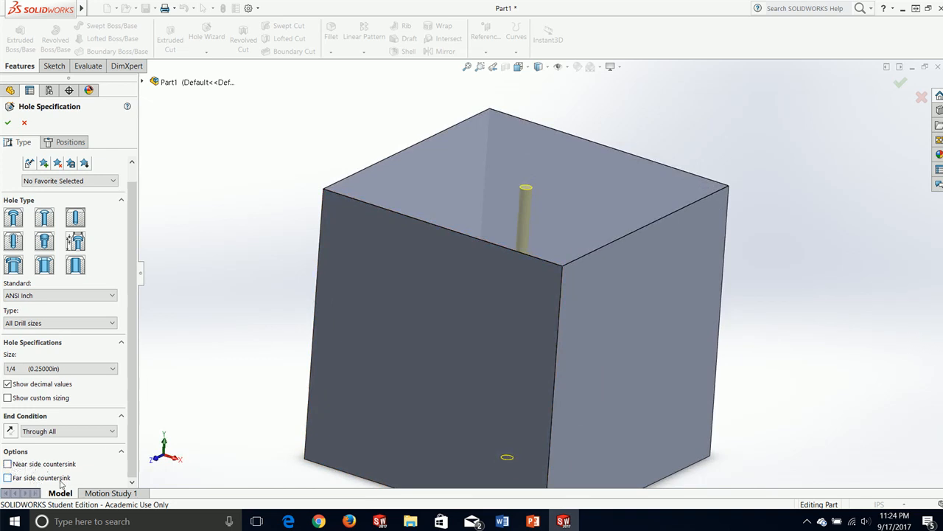
Try a near side countersink of 0.3000 in at 90 degrees and examine its preview on the top face.
left_click(8, 464)
scroll(129, 440, "down", 1)
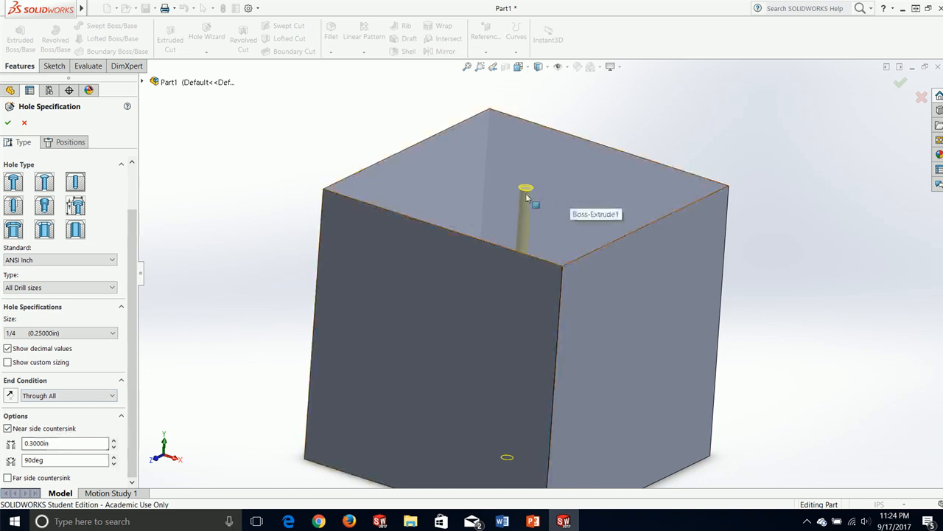
scroll(535, 210, "down", 5)
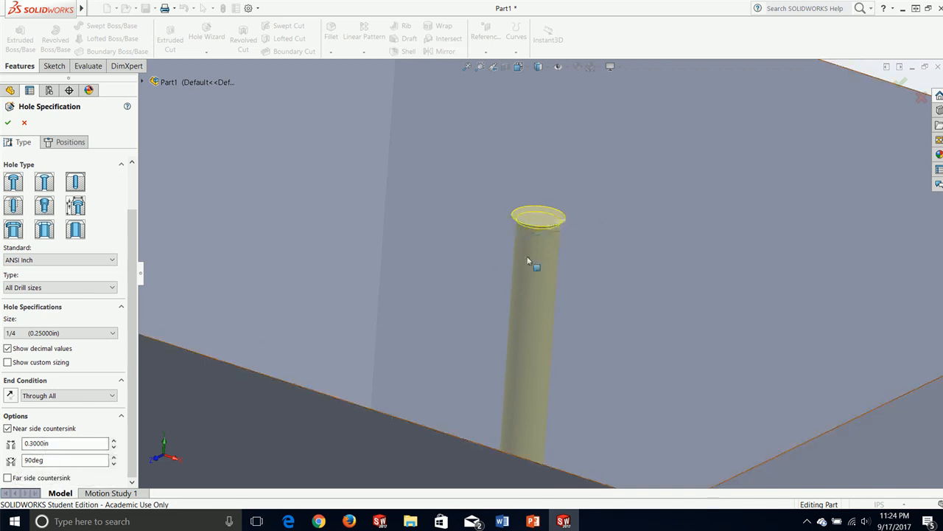
scroll(300, 341, "up", 8)
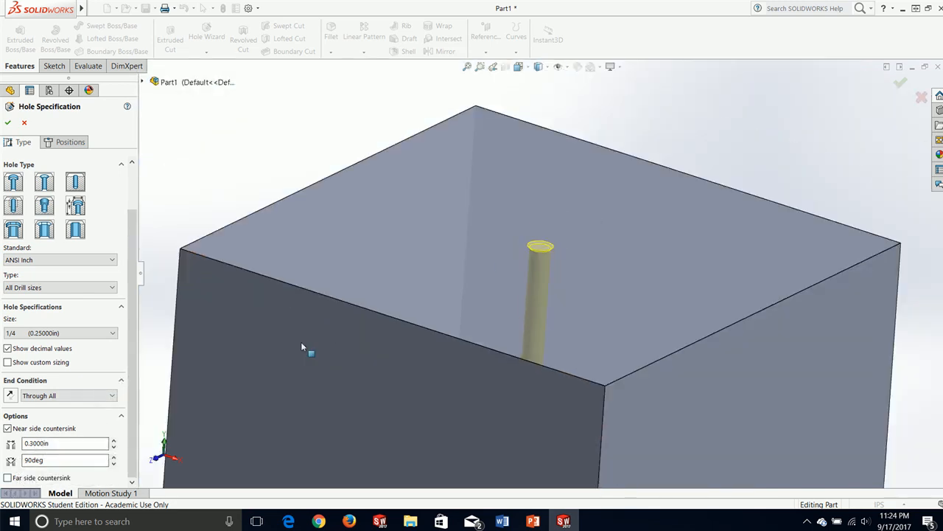
Try a far side countersink of 0.3000 in at 90 degrees and examine its preview on the bottom face.
key("ctrl+8")
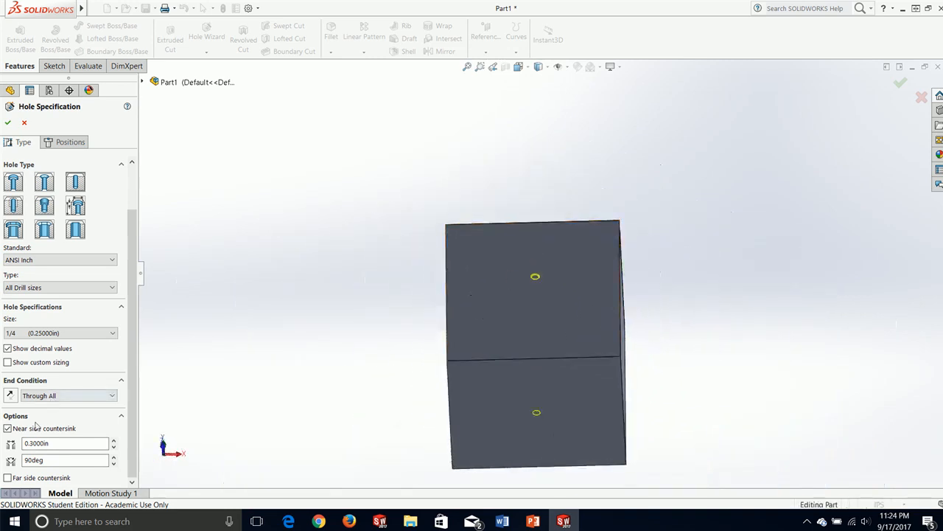
left_click(7, 477)
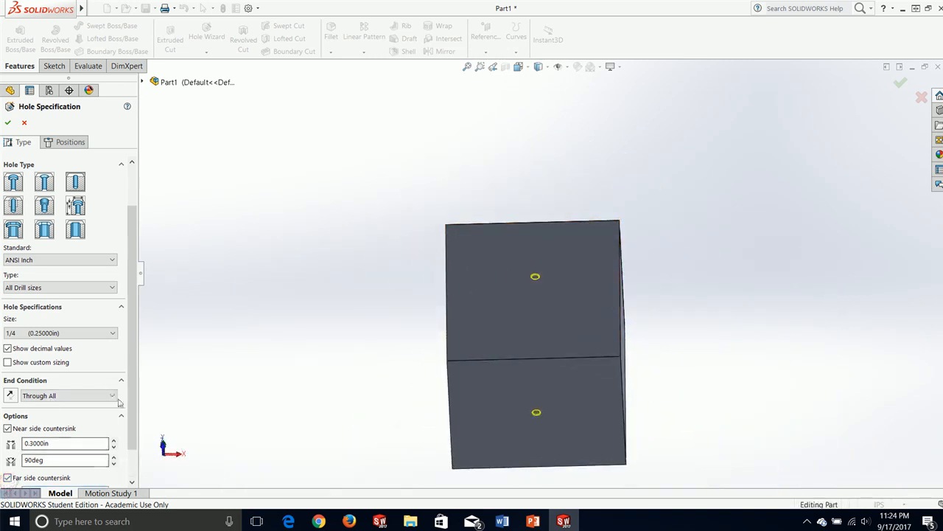
scroll(135, 457, "down", 2)
scroll(586, 427, "down", 6)
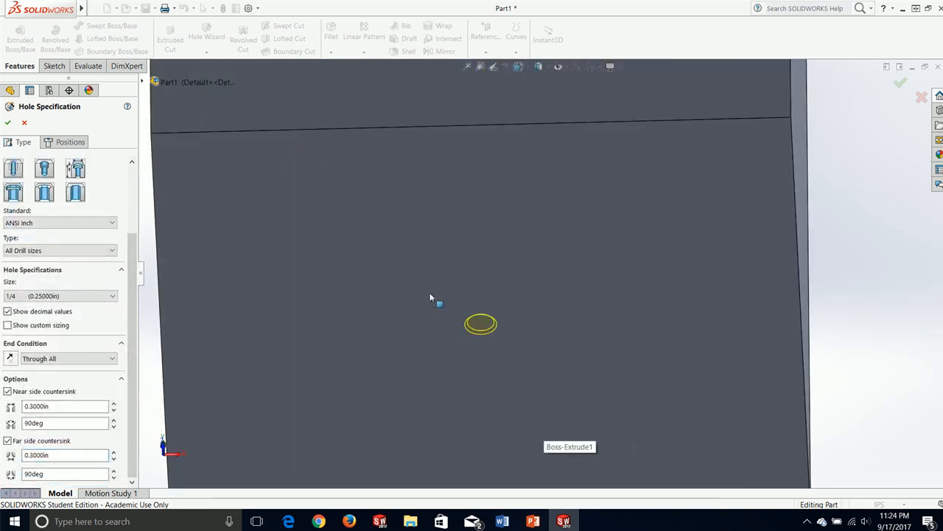
scroll(499, 343, "up", 2)
scroll(499, 343, "up", 5)
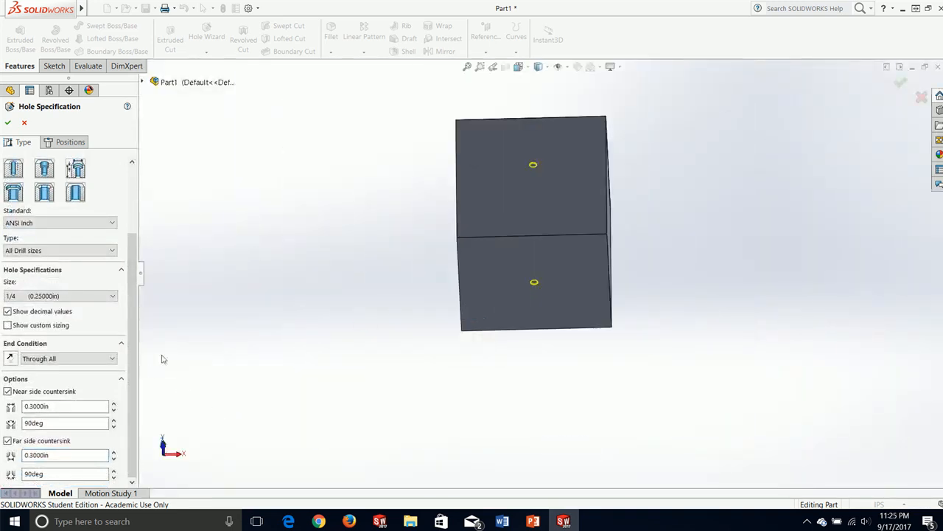
middle_click_drag(257, 253, 264, 359)
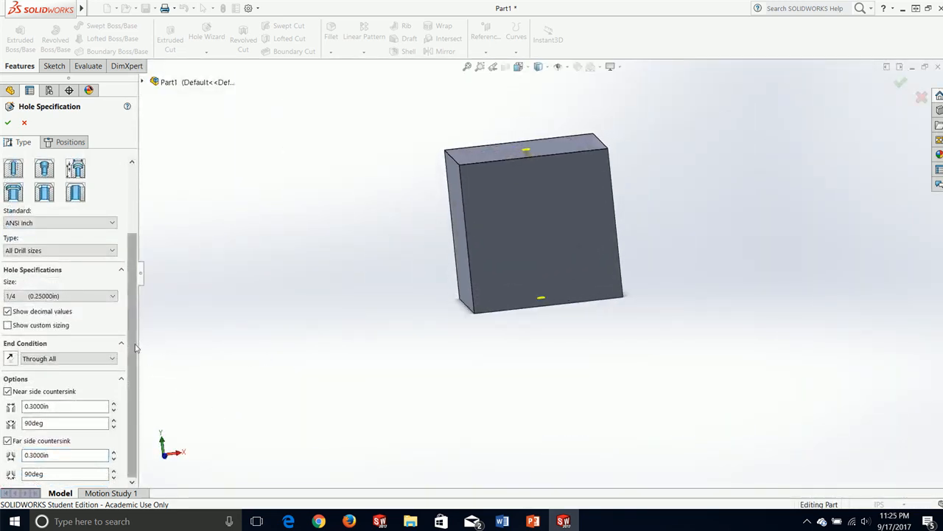
Turn off both the near side and far side countersinks.
scroll(128, 269, "up", 3)
scroll(127, 258, "down", 3)
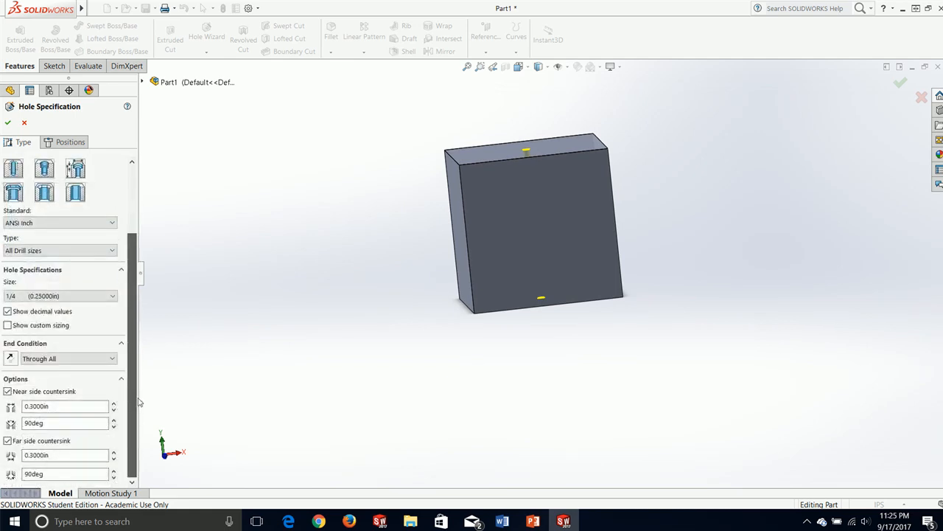
left_click(8, 391)
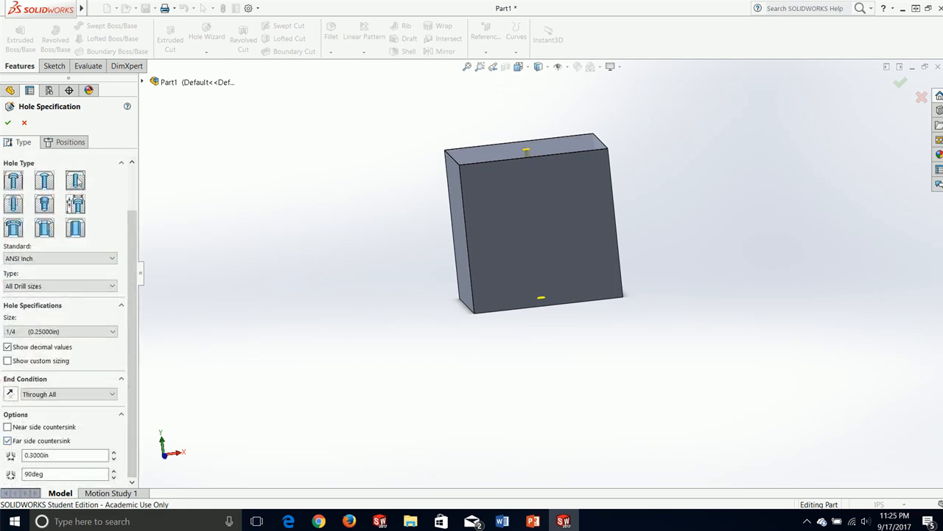
left_click(8, 441)
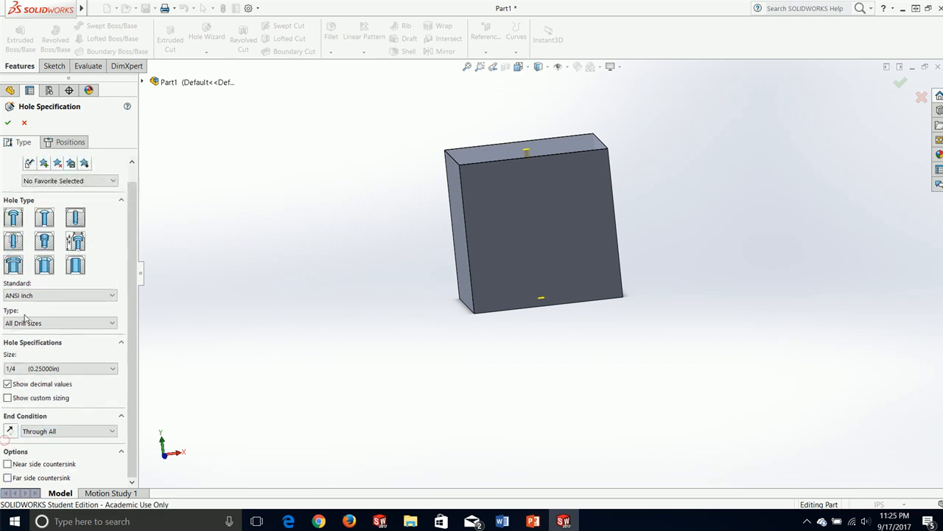
Change the hole to a Counterbore with the ANSI Inch standard and the Binding Head Screw type.
left_click(12, 218)
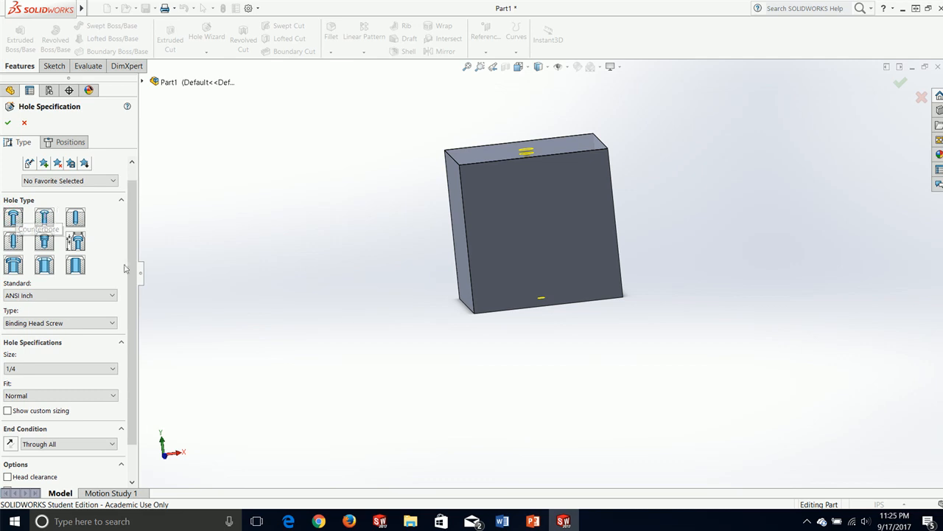
left_click(54, 297)
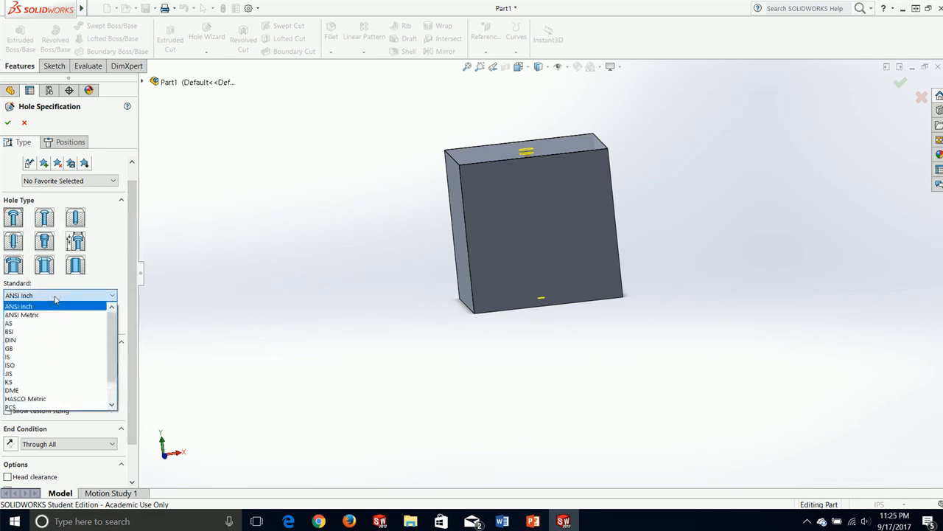
left_click(55, 296)
left_click(62, 325)
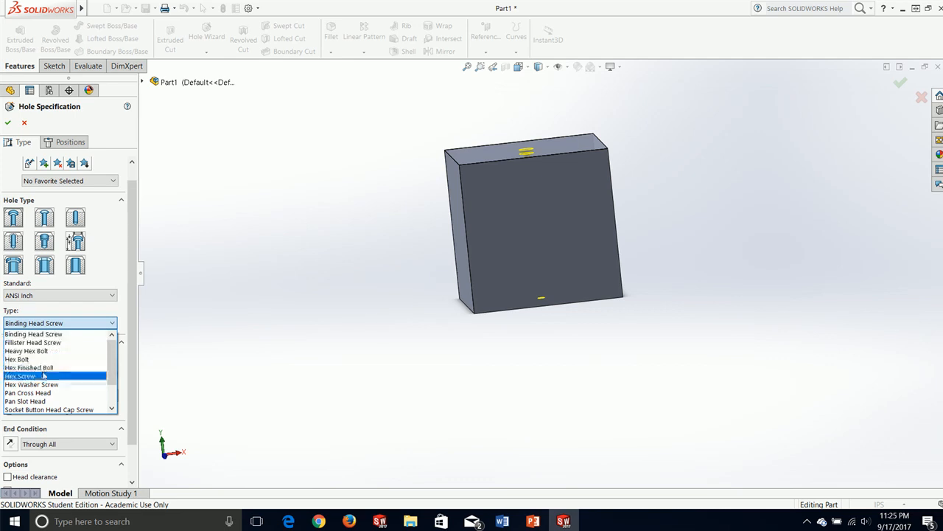
left_click(42, 336)
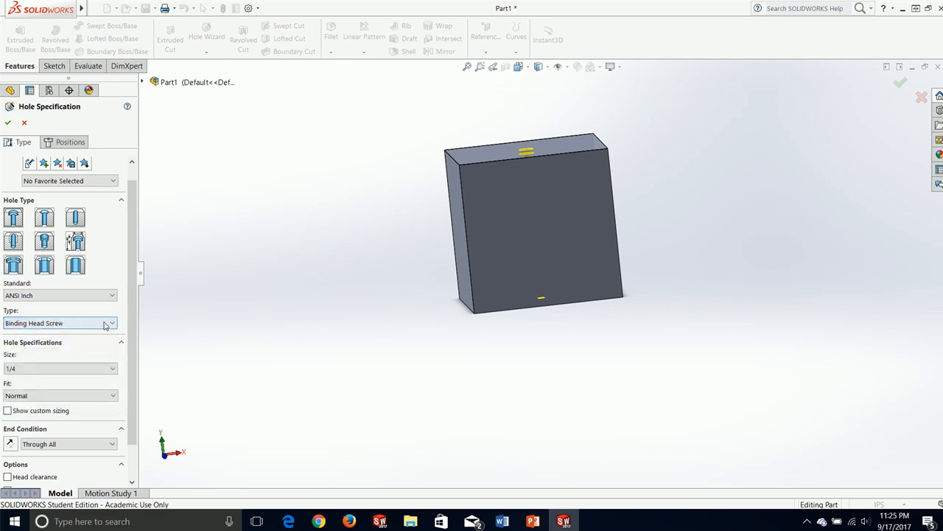
Choose the 1/4 size for the counterbore and show its custom sizing values.
scroll(133, 295, "down", 2)
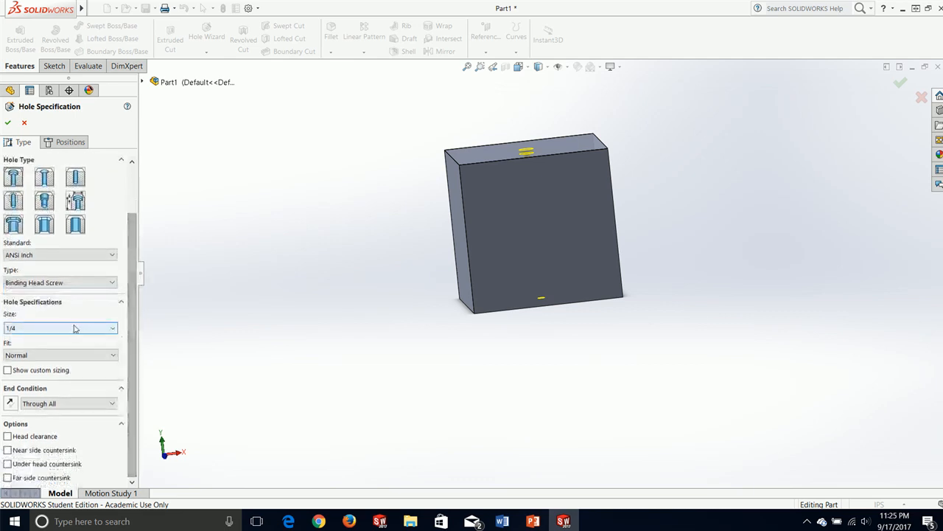
scroll(547, 169, "up", 3)
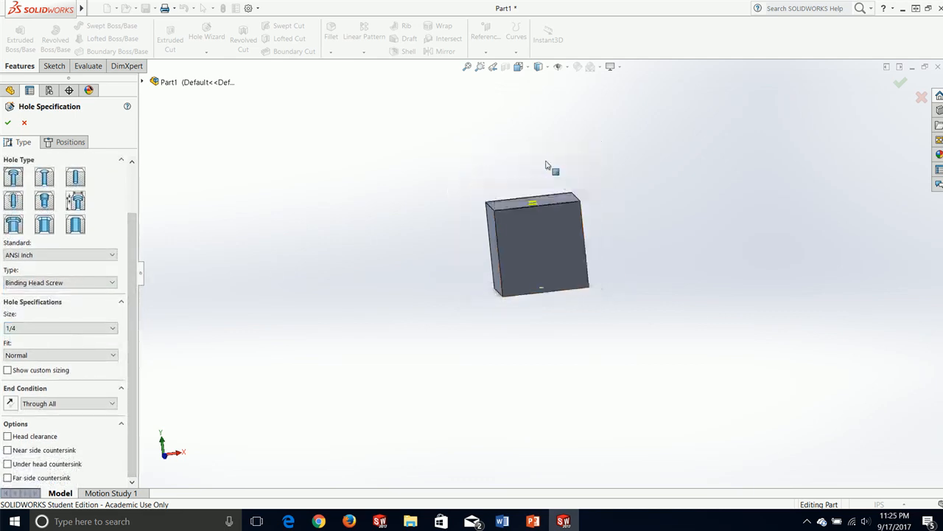
scroll(551, 181, "down", 4)
left_click(71, 329)
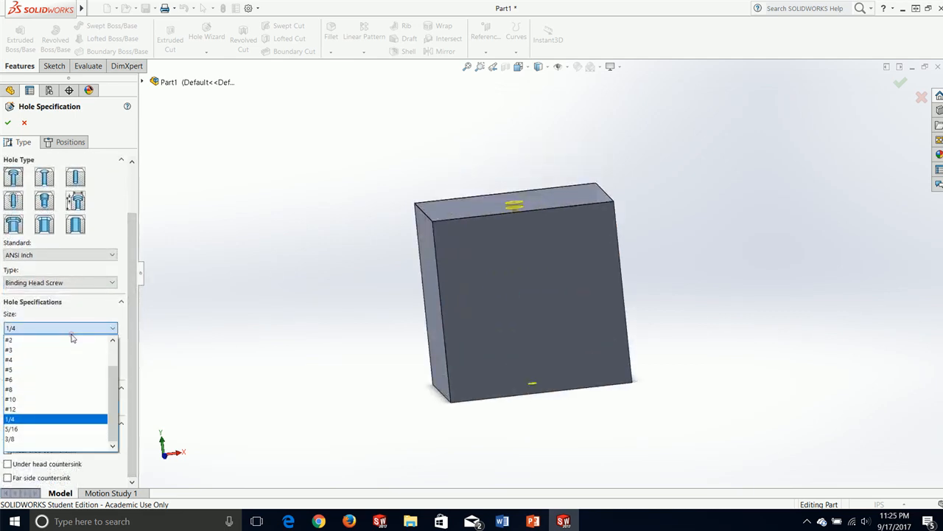
left_click(47, 422)
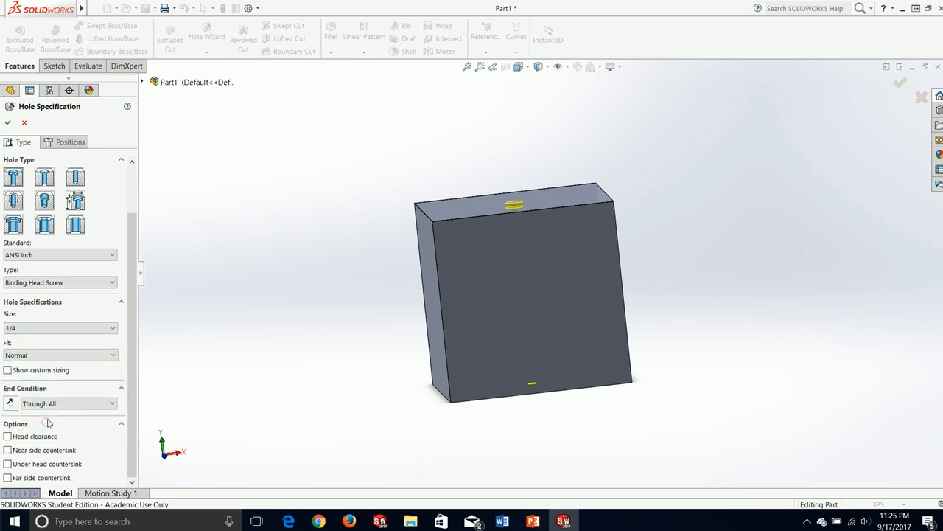
left_click(9, 372)
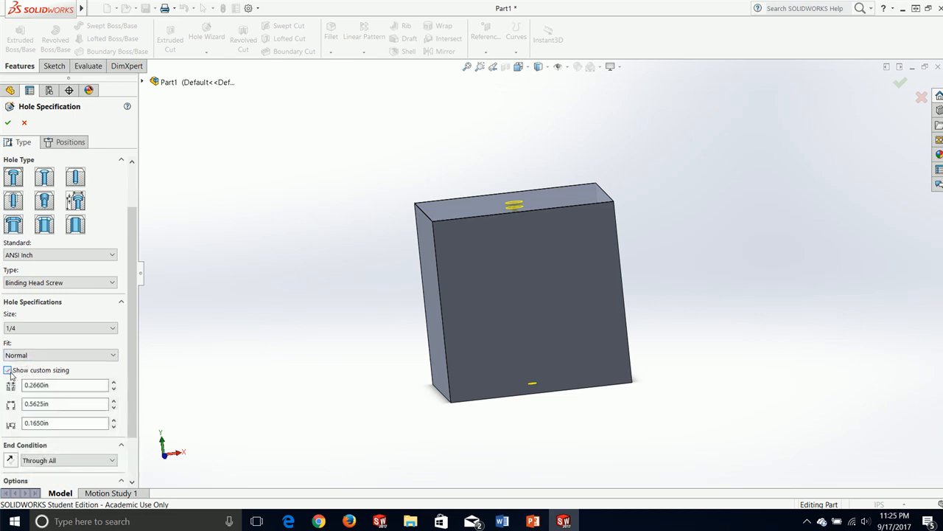
Compare the counterbore's fit options by setting the fit to Close and finally to Loose.
left_click(52, 356)
left_click(52, 357)
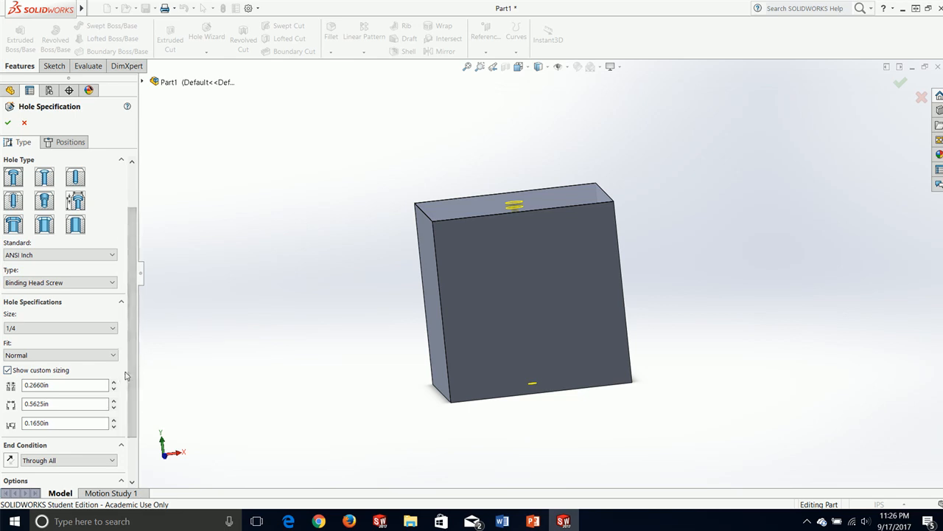
left_click(103, 357)
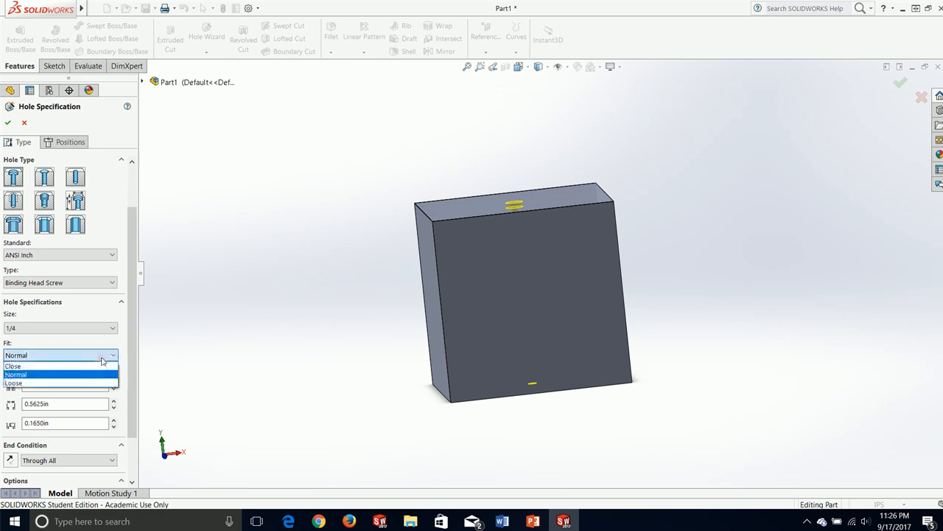
left_click(64, 364)
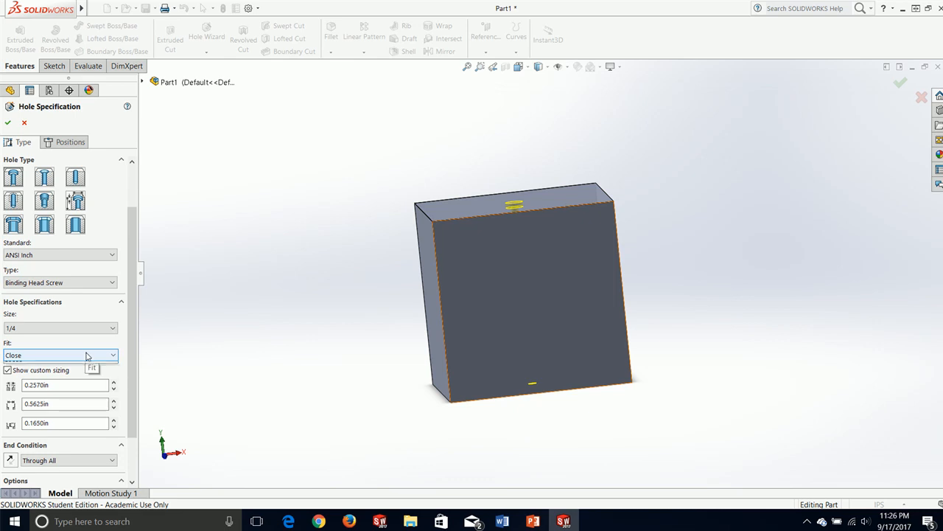
left_click(86, 356)
left_click(31, 384)
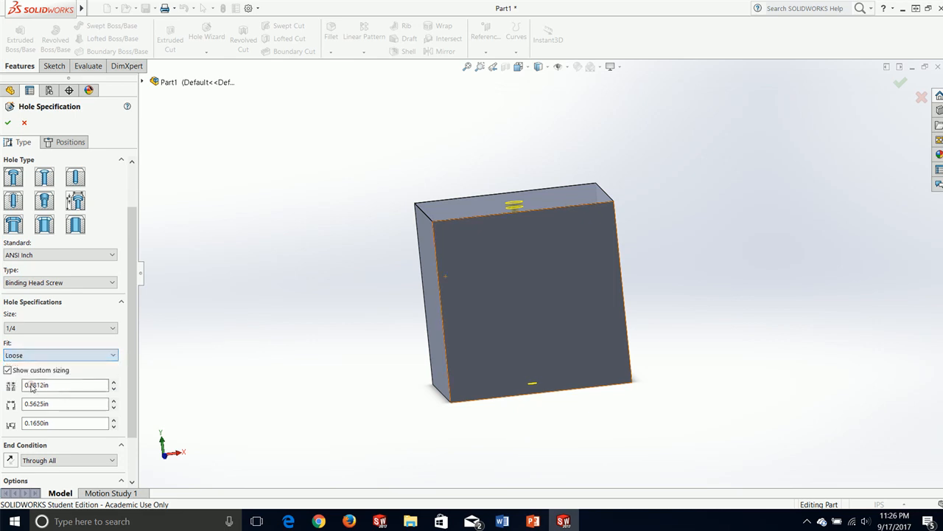
Set the counterbore's fit to Normal and hide its custom sizing values.
left_click(65, 355)
left_click(43, 376)
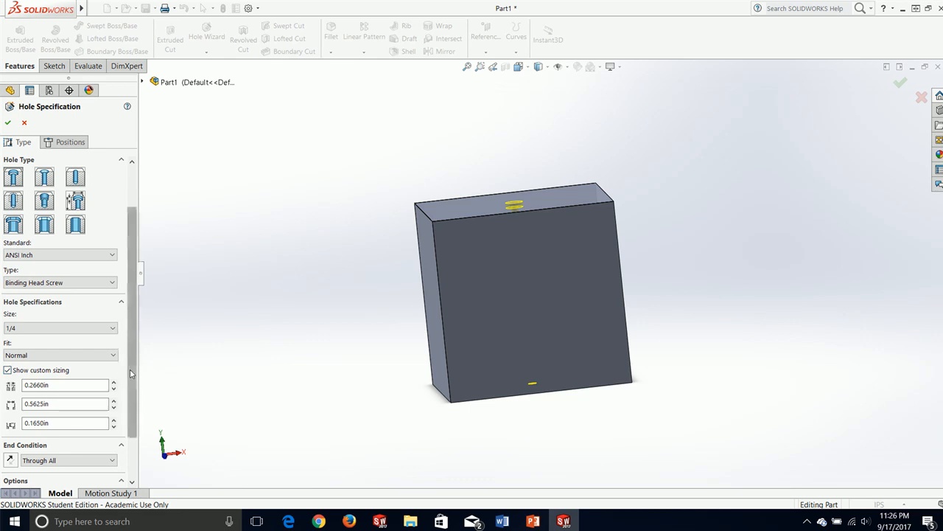
scroll(6, 312, "down", 3)
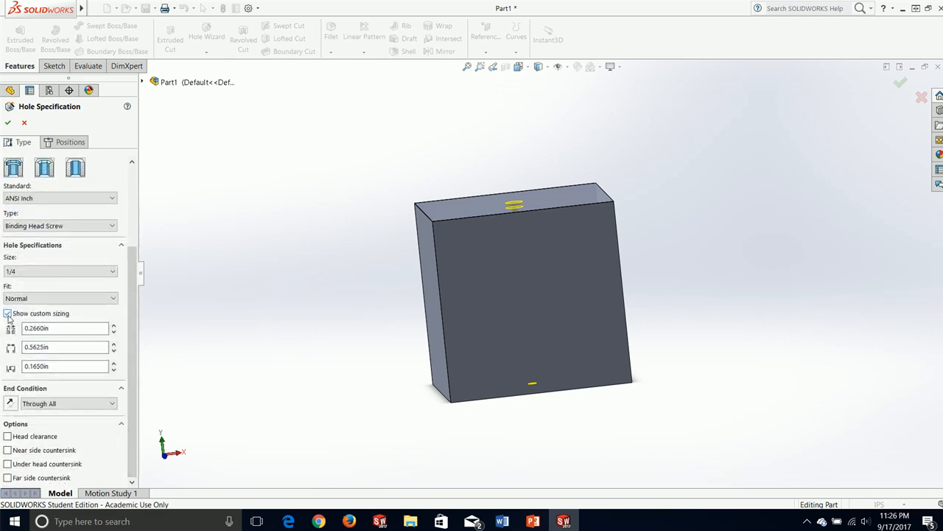
left_click(8, 313)
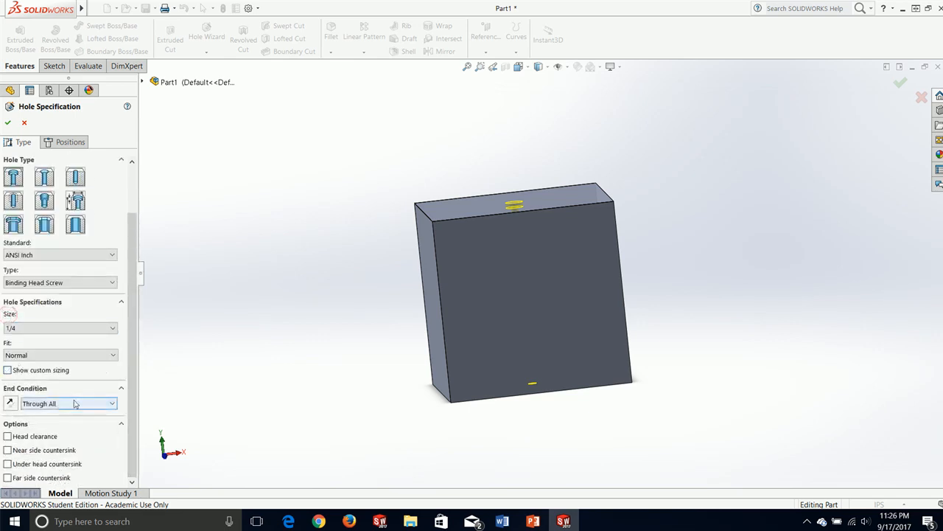
Try the Blind end condition for the counterbore and return it to Through All.
left_click_drag(131, 371, 131, 380)
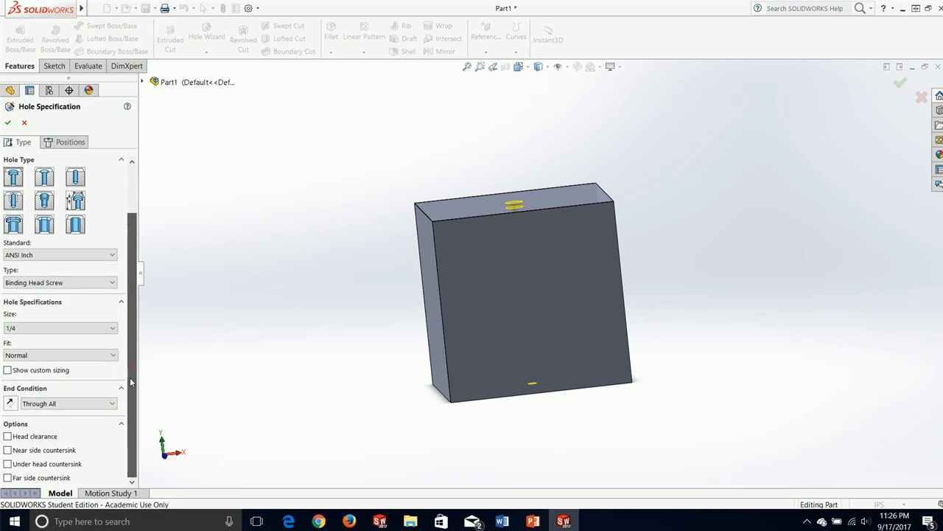
left_click(60, 404)
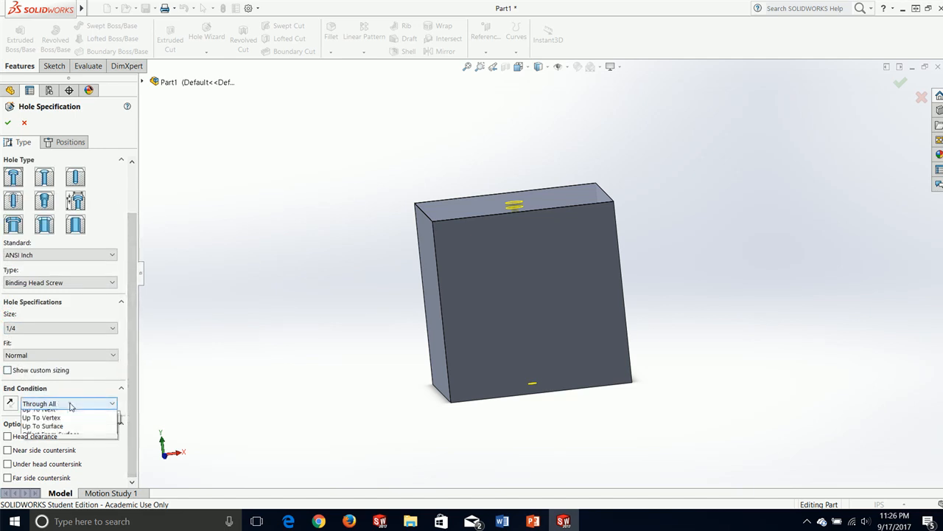
left_click(45, 415)
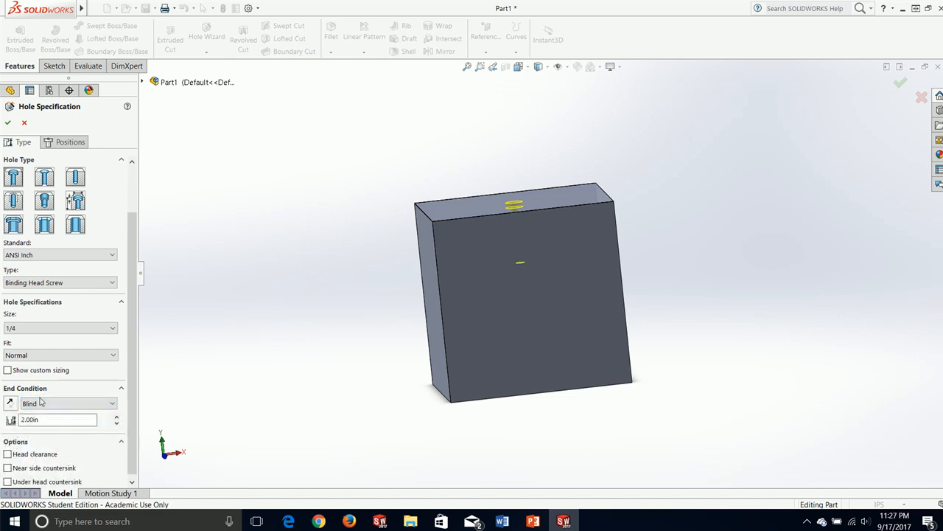
left_click(41, 402)
left_click(35, 416)
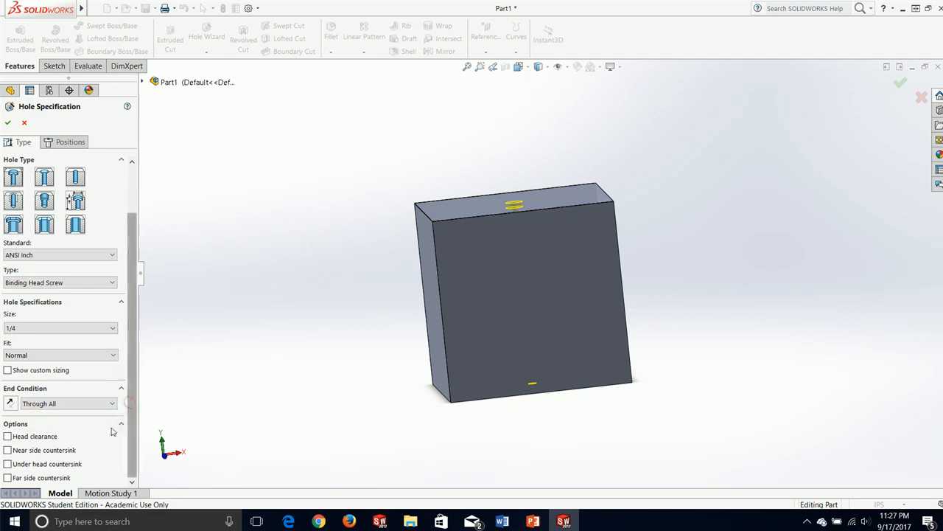
Turn on head clearance for the counterbore, raise it to 0.50 in and inspect the preview from the side.
left_click(7, 436)
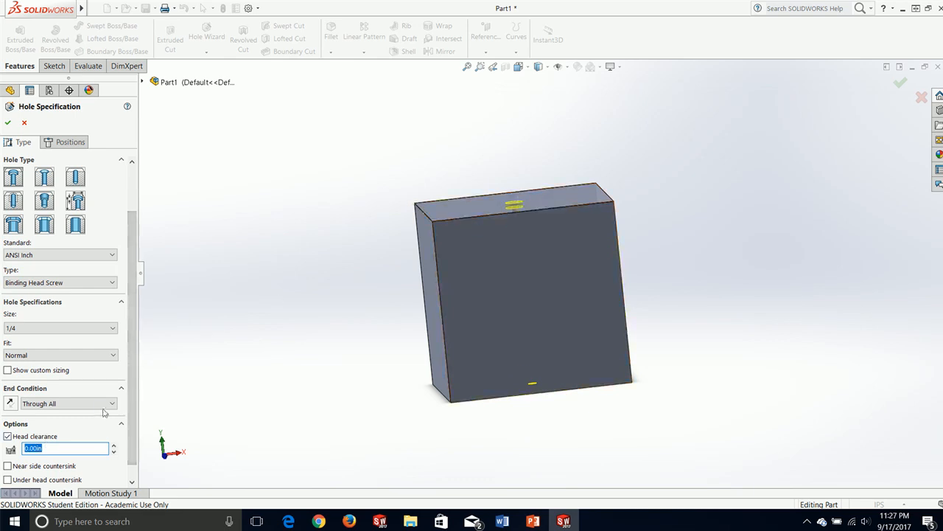
left_click(113, 446)
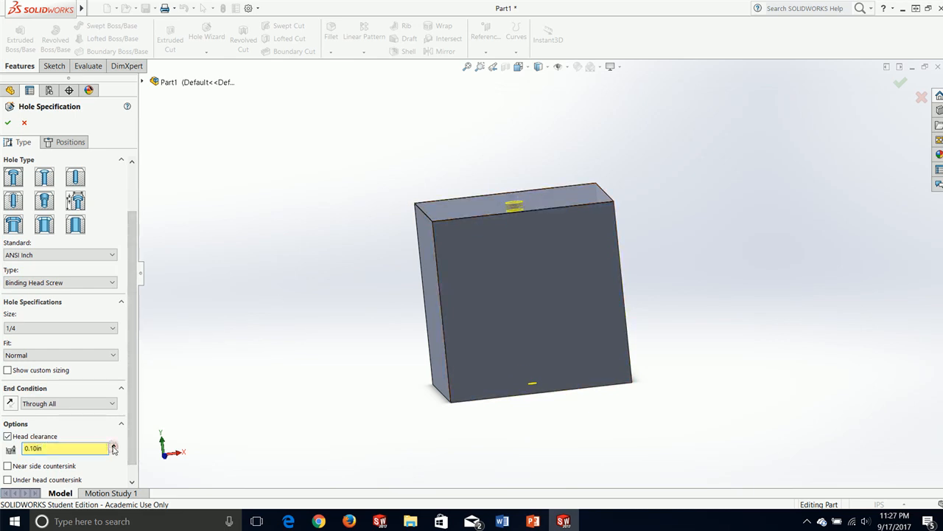
left_click(114, 446)
left_click(114, 446)
left_click(113, 446)
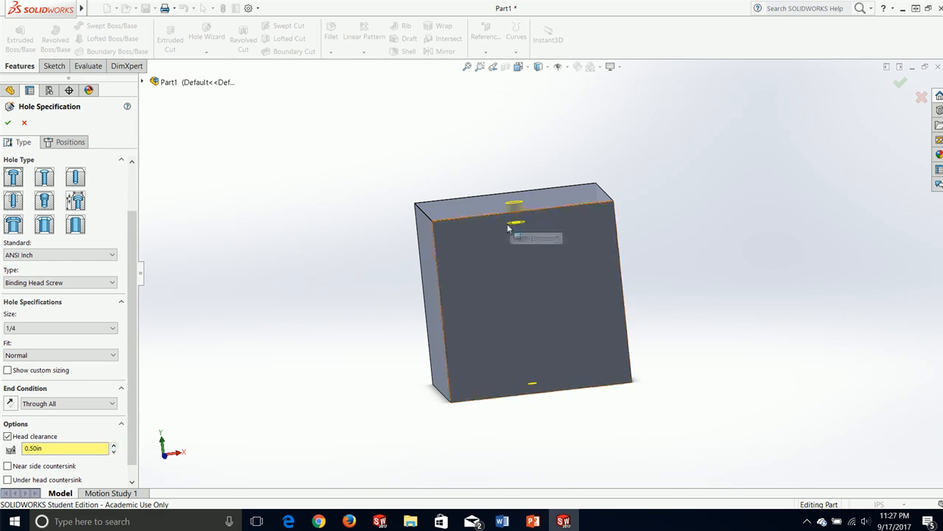
scroll(514, 226, "down", 3)
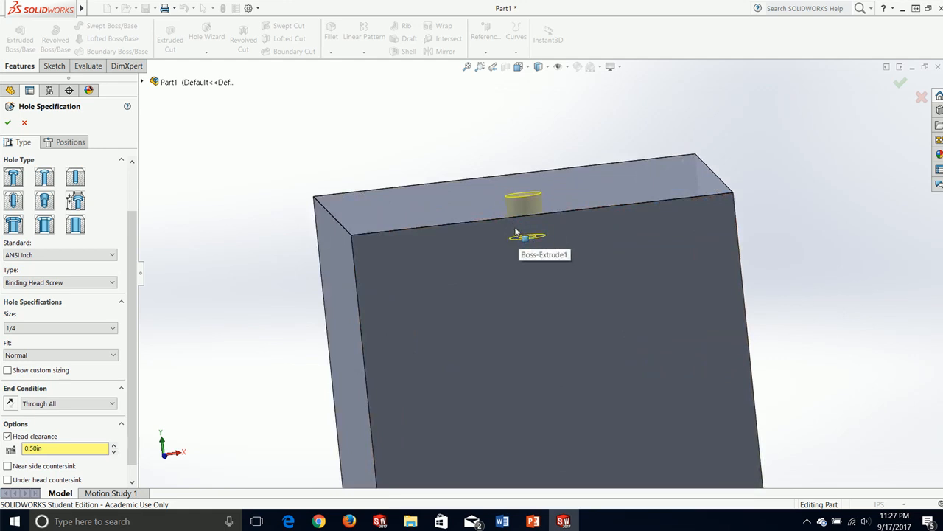
middle_click_drag(447, 216, 443, 212)
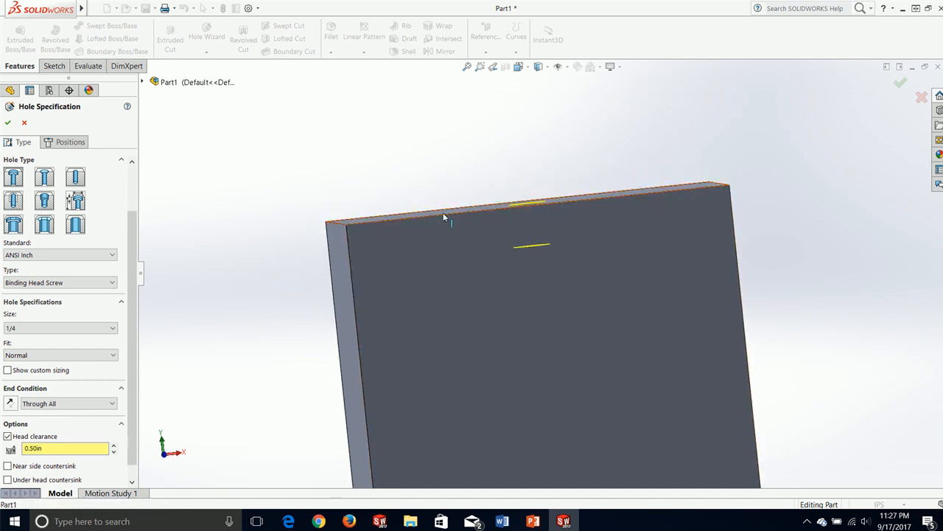
scroll(454, 209, "down", 1)
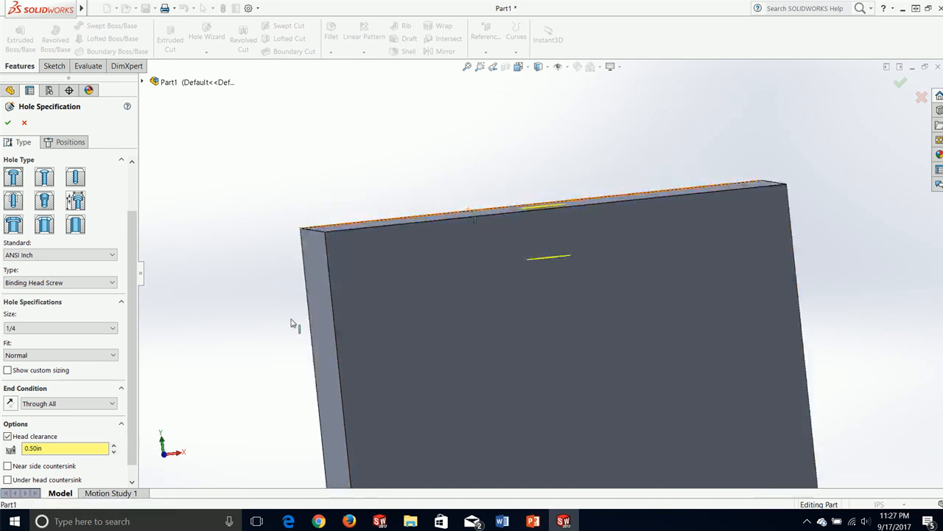
Lower the counterbore's head clearance to 0.00 in.
left_click(114, 452)
left_click(113, 452)
left_click(113, 452)
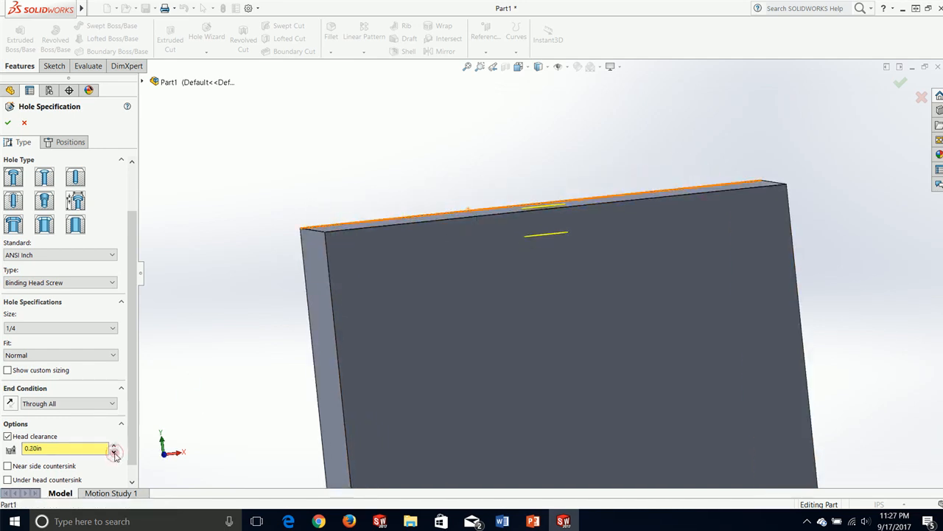
left_click(114, 452)
left_click(114, 452)
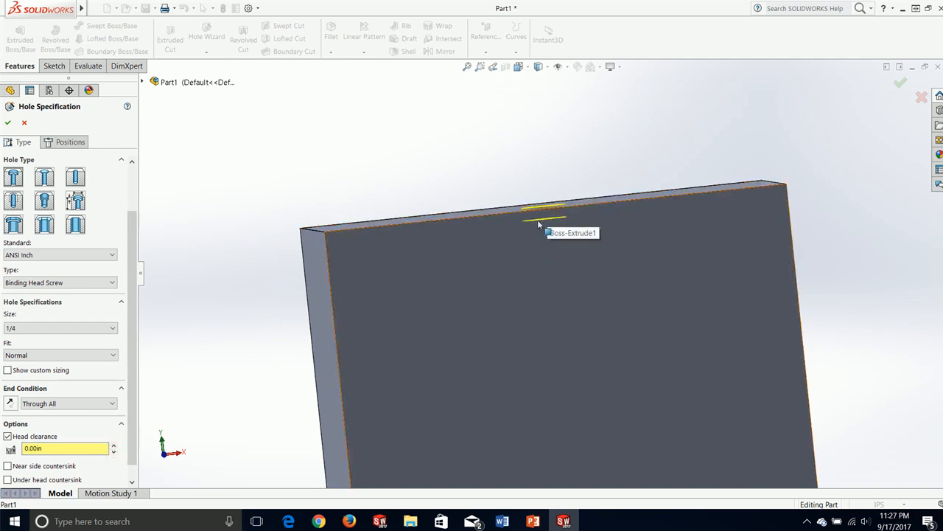
Raise the counterbore's head clearance to 0.30 in.
mouse_move(540, 221)
middle_mouse_down()
mouse_move(530, 218)
mouse_move(540, 232)
middle_mouse_up()
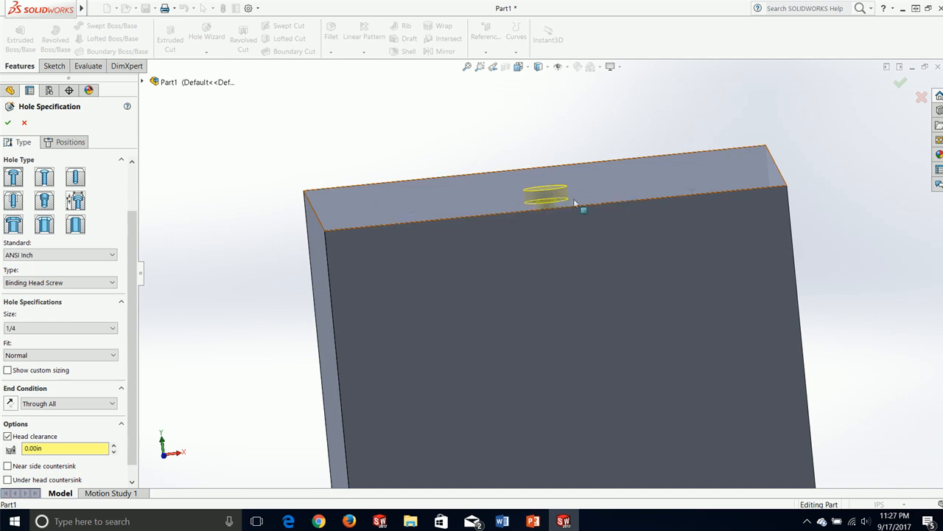
left_click(113, 445)
left_click(113, 445)
left_click(113, 445)
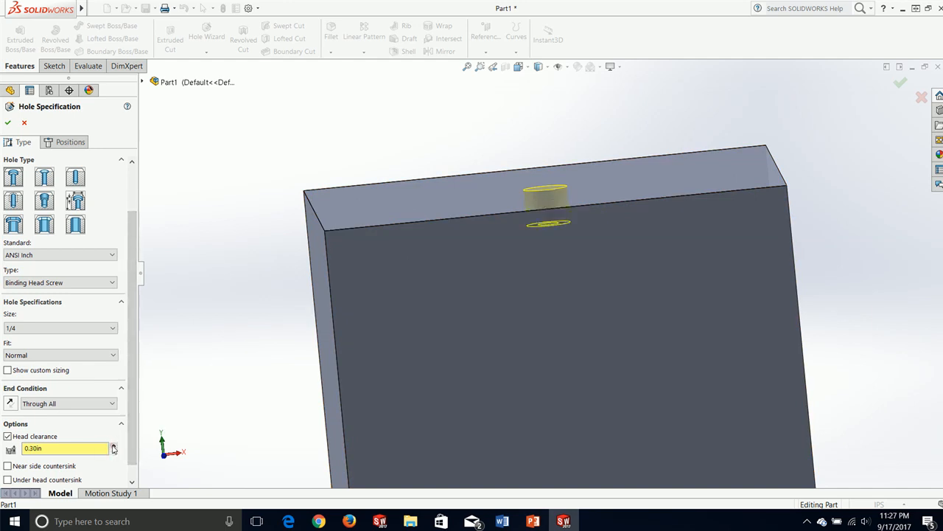
Bring the head clearance back to 0.00 in and turn the head clearance option off.
left_click(113, 452)
left_click(114, 452)
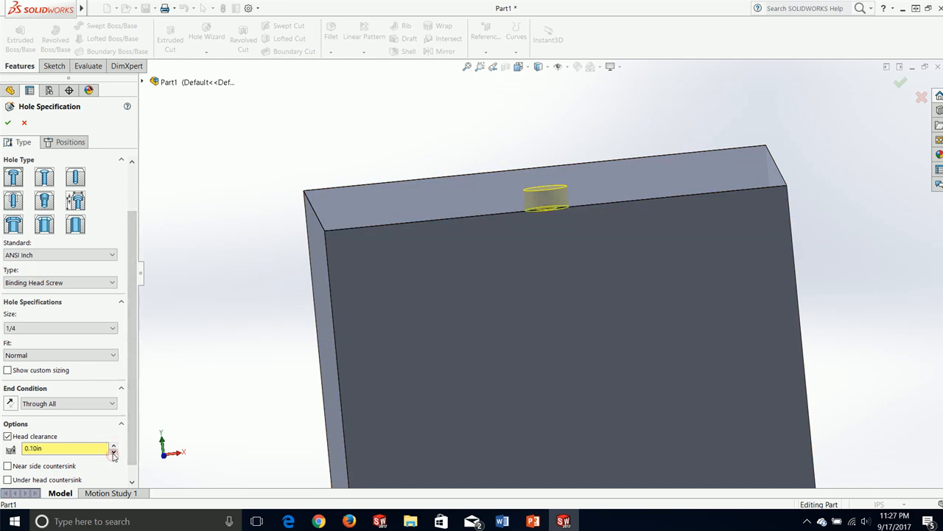
left_click(113, 452)
scroll(132, 443, "down", 2)
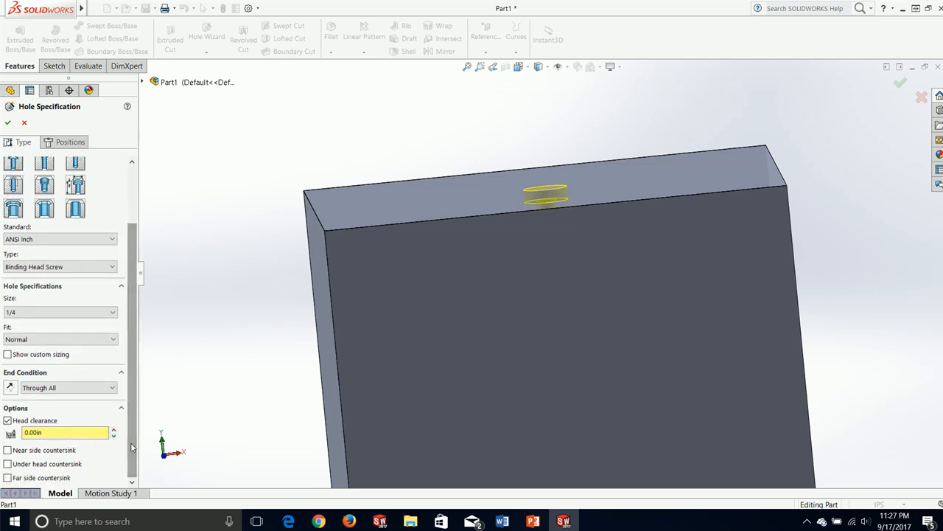
left_click(8, 420)
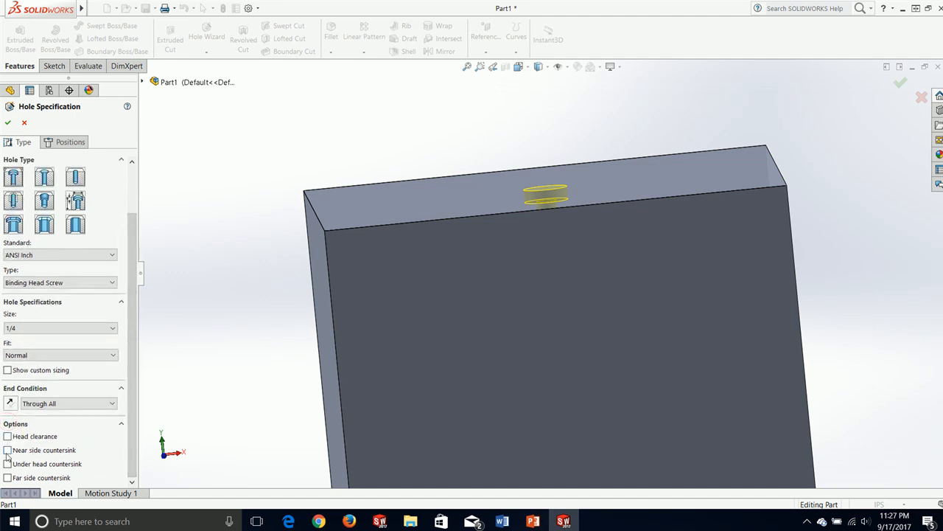
Turn on the near side countersink and inspect its preview on the cube's top face.
left_click(7, 450)
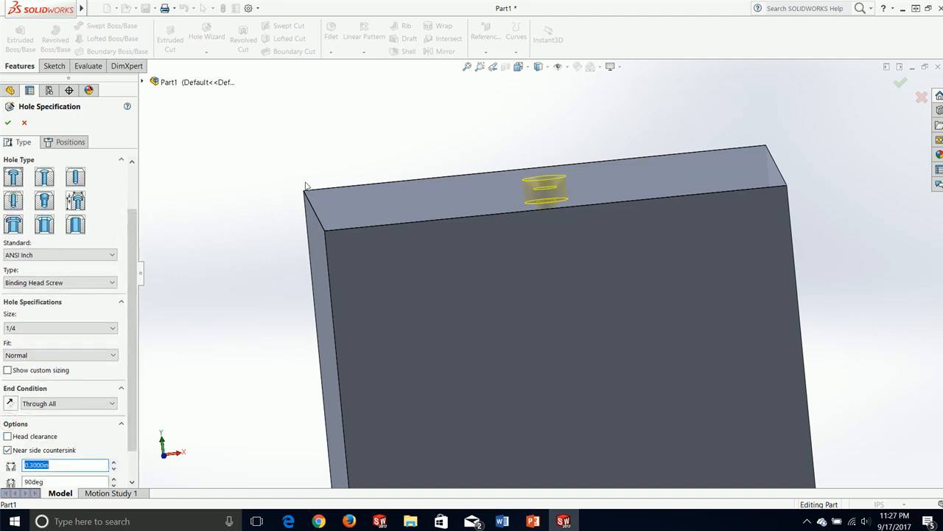
middle_click_drag(306, 184, 297, 276)
scroll(535, 355, "up", 1)
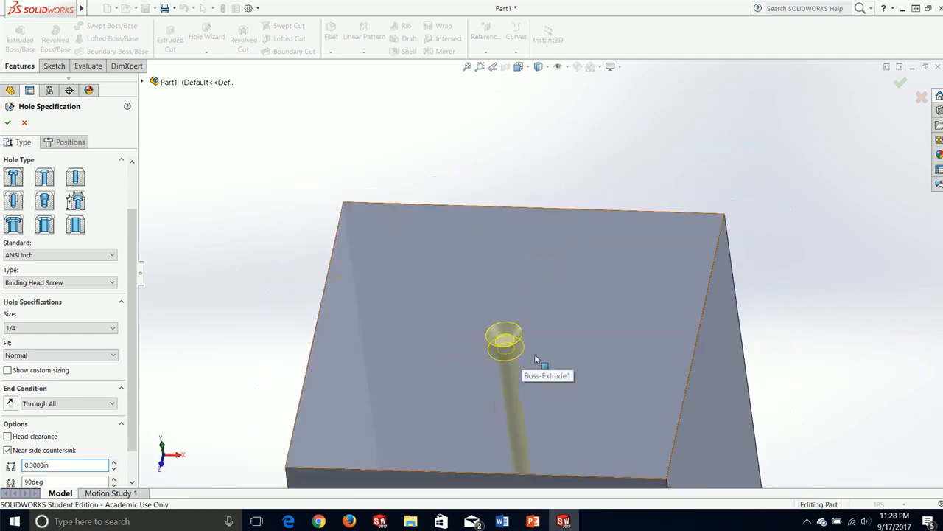
scroll(536, 357, "up", 2)
Turn on head clearance alongside the near side countersink and set it to 0.20 in.
left_click_drag(130, 411, 125, 453)
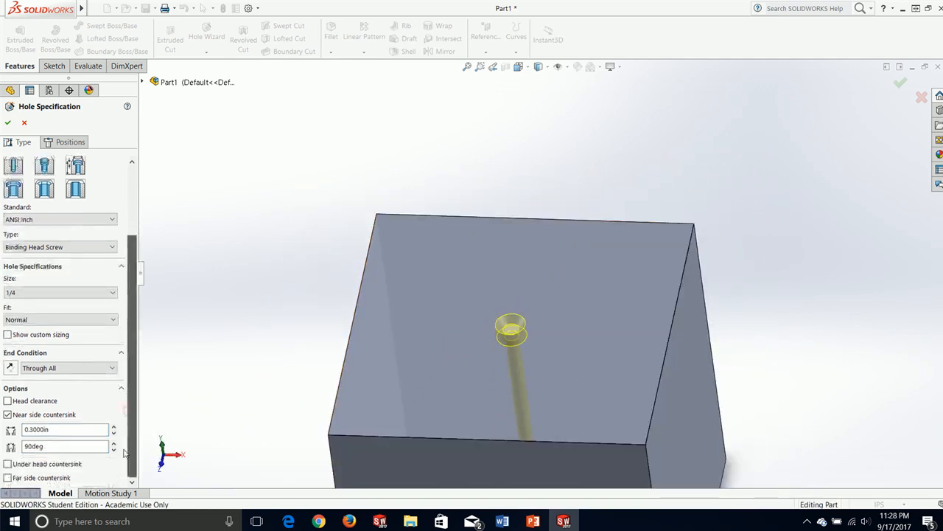
left_click(8, 400)
left_click(114, 410)
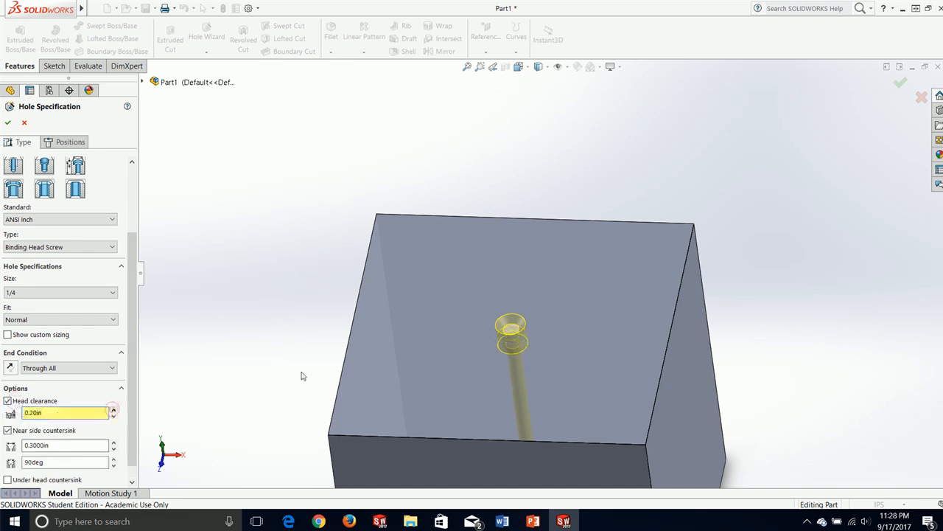
middle_click_drag(300, 375, 310, 281)
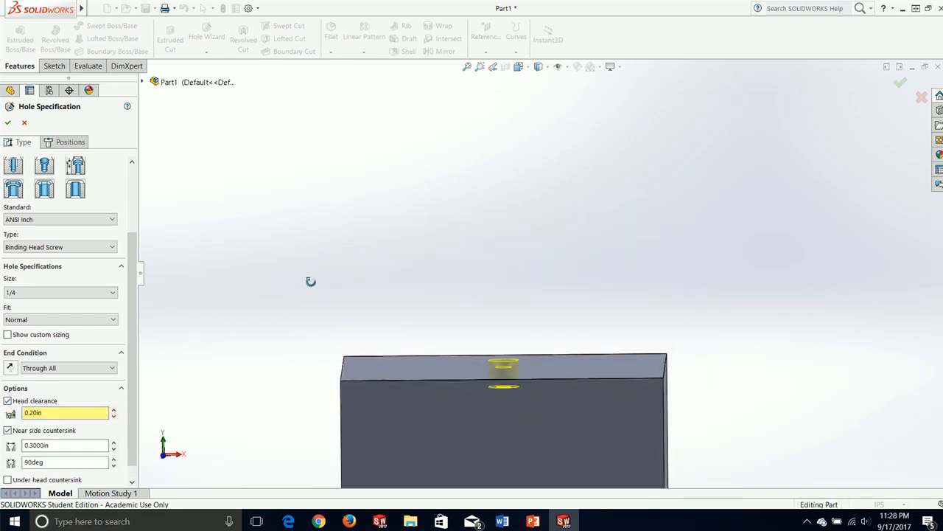
Turn off the near side countersink and turn on the under head countersink instead.
left_click(8, 430)
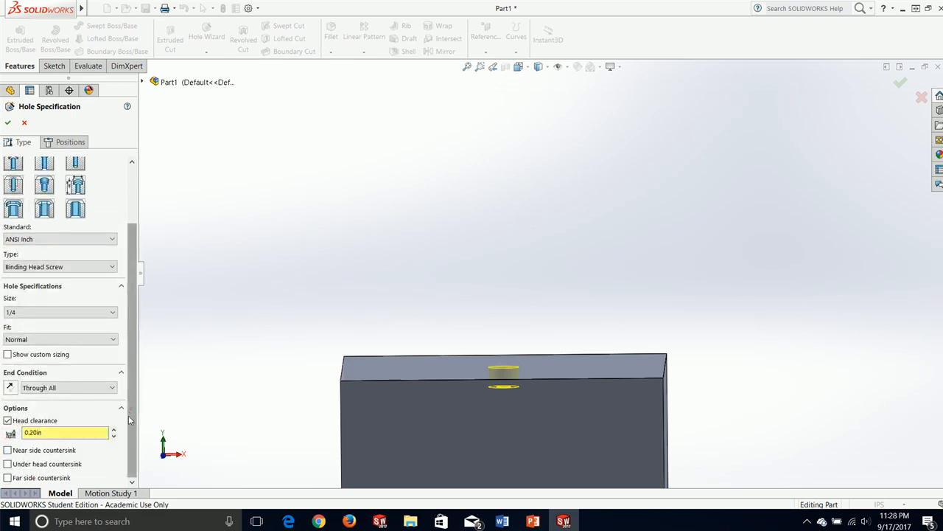
left_click(7, 464)
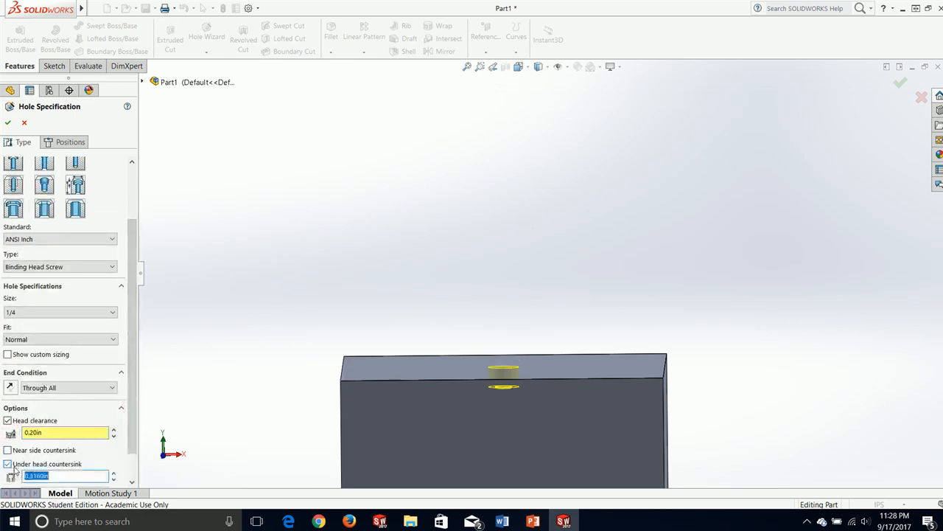
middle_click_drag(529, 383, 532, 420)
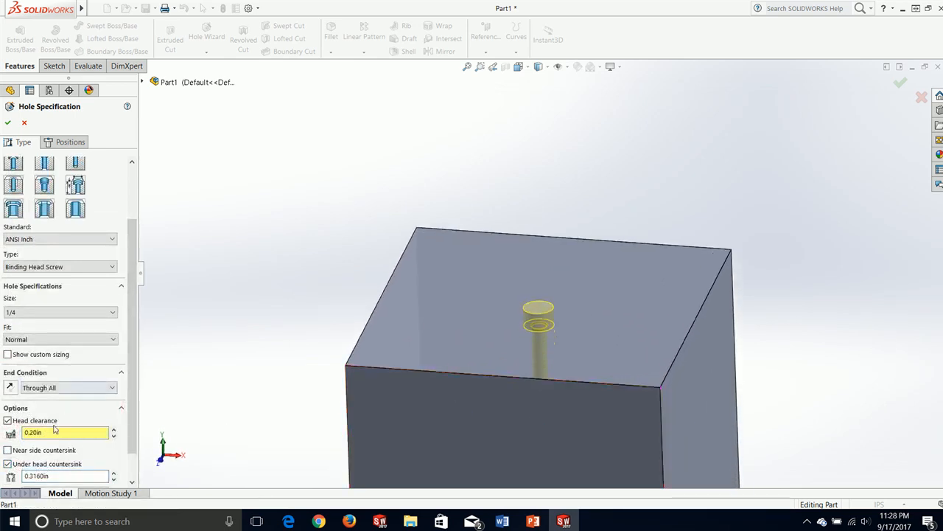
Raise the head clearance to 0.40 in with the under head countersink on and check the preview.
left_click_drag(138, 437, 127, 461)
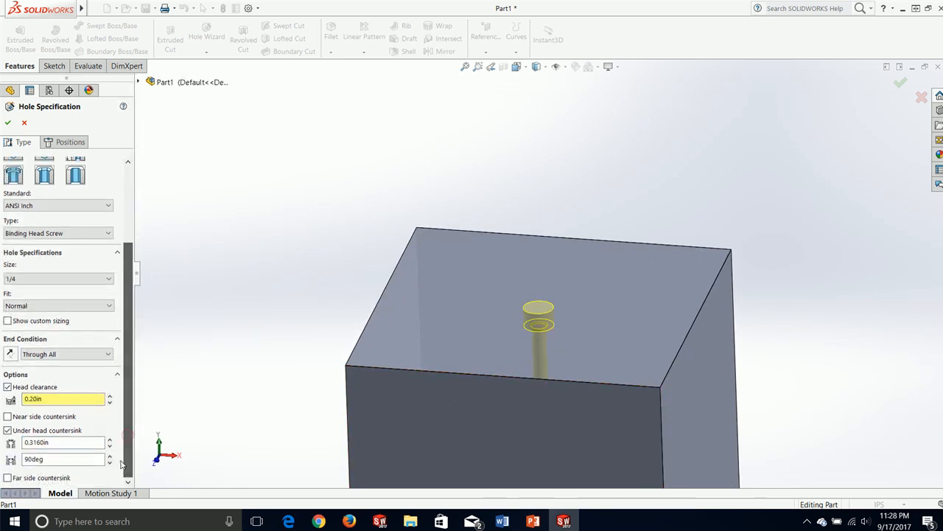
left_click(110, 396)
left_click(110, 396)
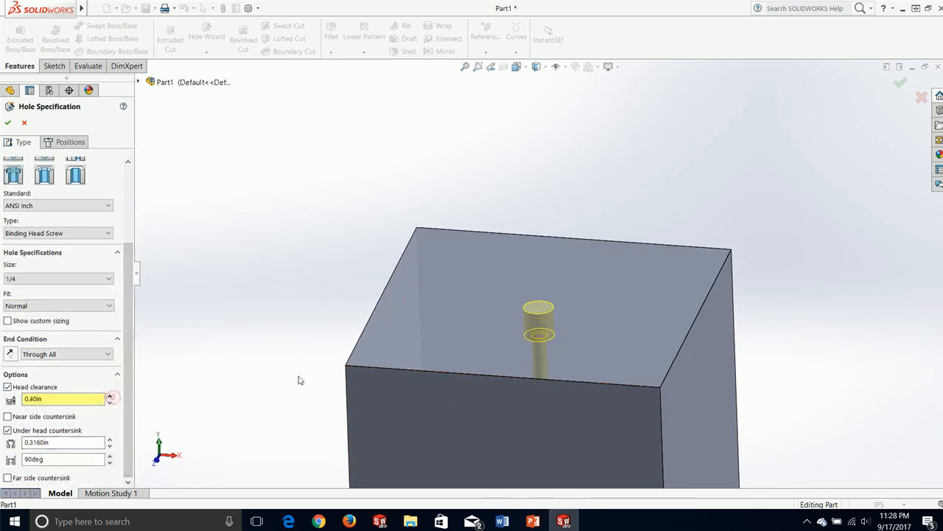
middle_click_drag(299, 381, 308, 332)
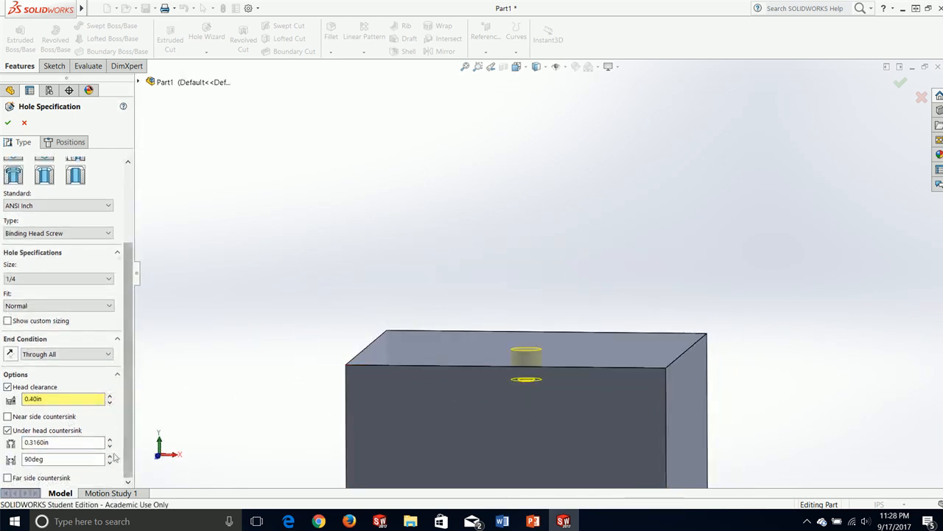
Turn off both the under head countersink and the head clearance.
scroll(11, 432, "up", 1)
left_click(7, 464)
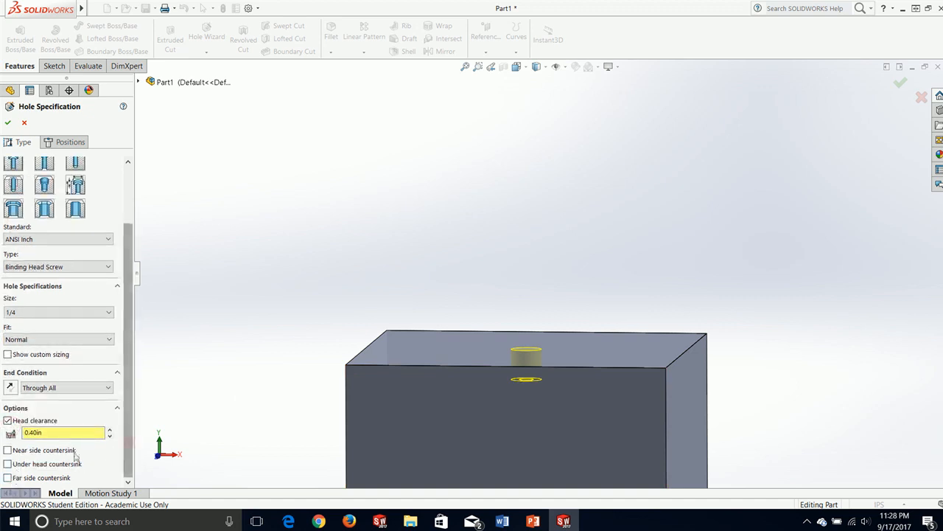
left_click(7, 420)
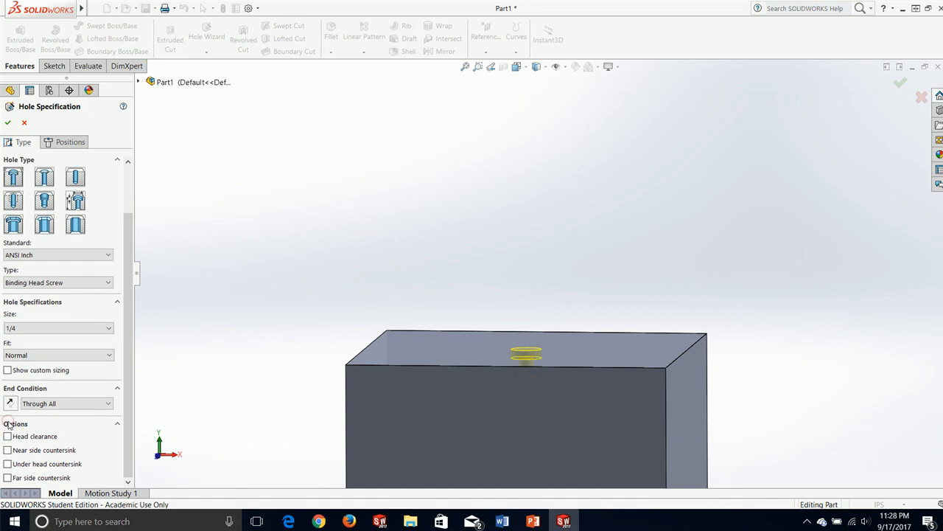
Create the 1/4 Binding Head Screw counterbore and inspect the finished hole on the cube's top face.
left_click(7, 123)
middle_click_drag(499, 249, 533, 419)
scroll(509, 438, "up", 3)
scroll(491, 448, "down", 9)
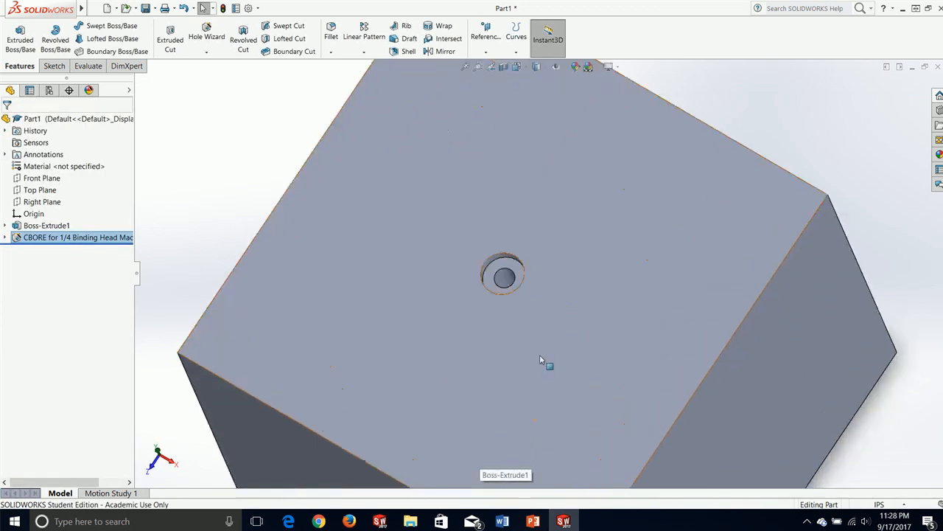
middle_click_drag(508, 262, 494, 298)
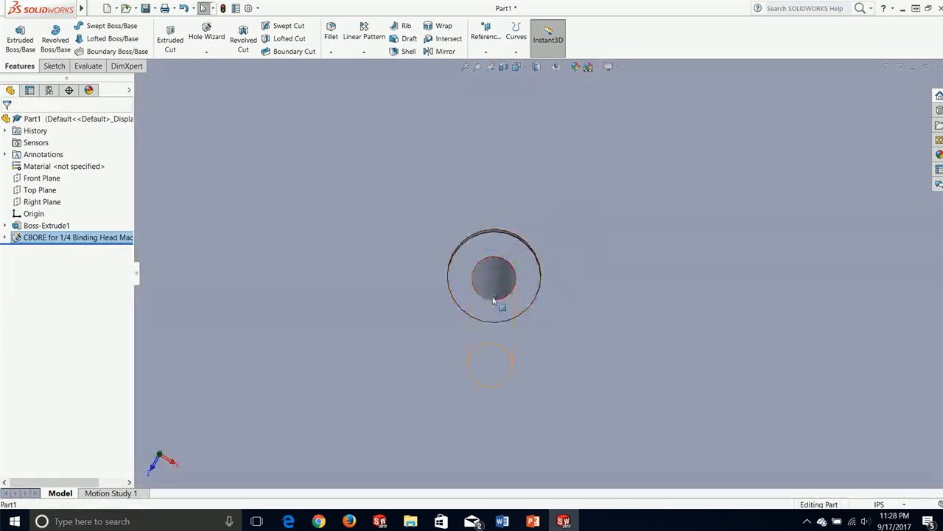
Inspect the through hole from the cube's underside and return to a view of the top face.
scroll(495, 301, "up", 4)
middle_click_drag(475, 374, 512, 326)
scroll(509, 322, "up", 7)
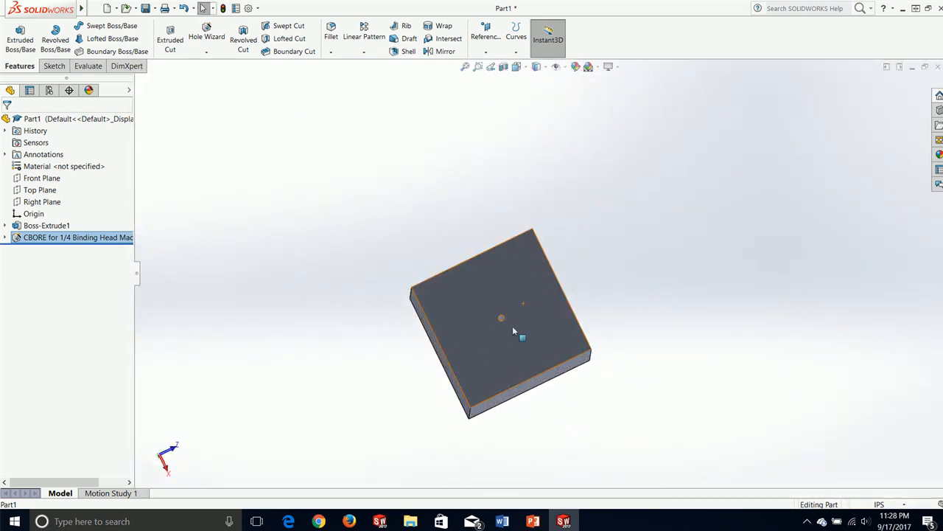
scroll(507, 324, "down", 6)
scroll(483, 287, "down", 4)
scroll(412, 236, "up", 9)
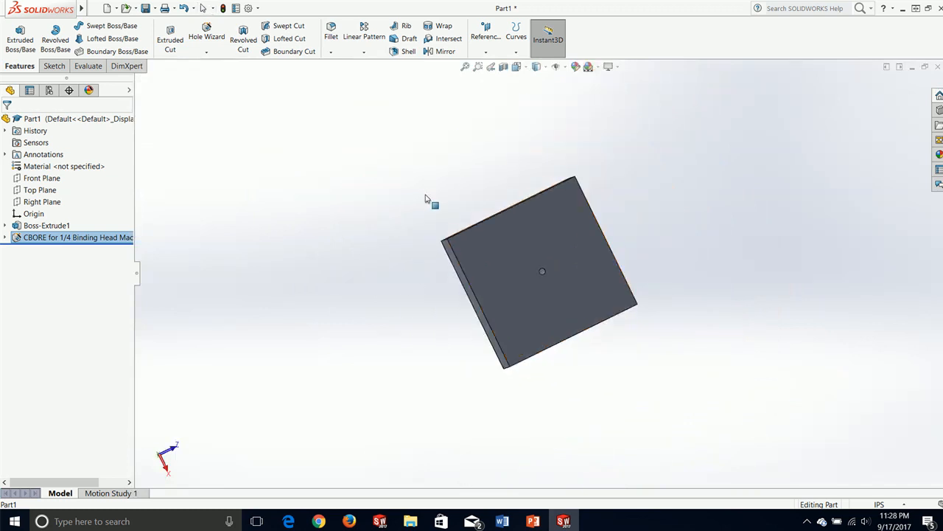
middle_click_drag(426, 198, 264, 341)
Edit the counterbored hole feature and change it to an ANSI Inch countersink for a Flat Head Screw (100).
right_click(68, 237)
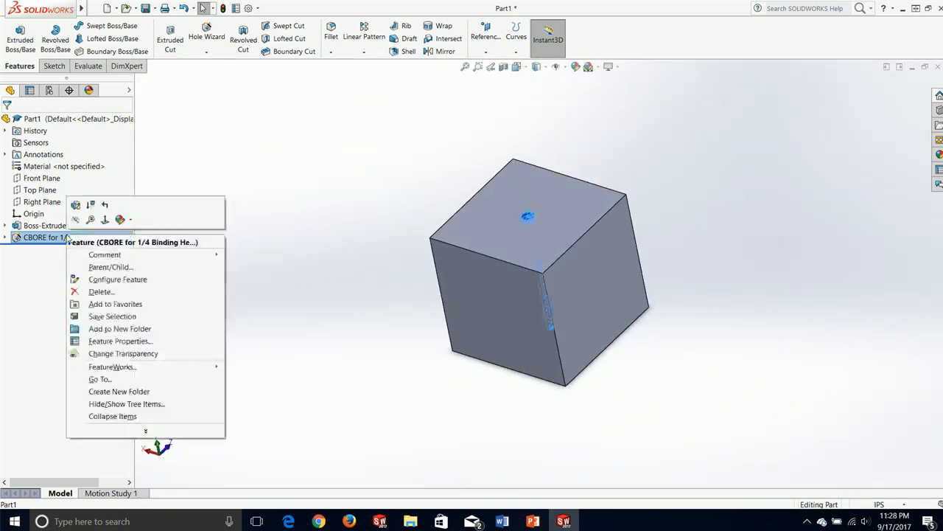
left_click(75, 205)
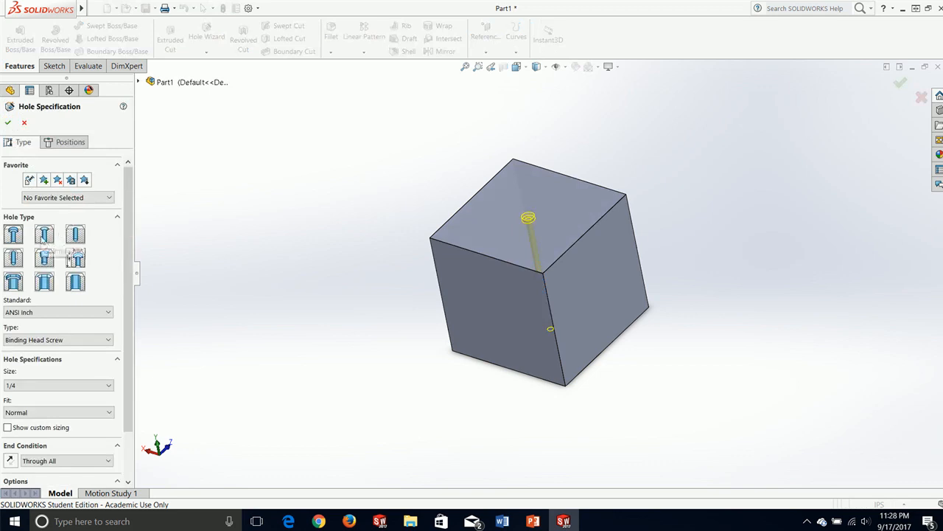
left_click(44, 237)
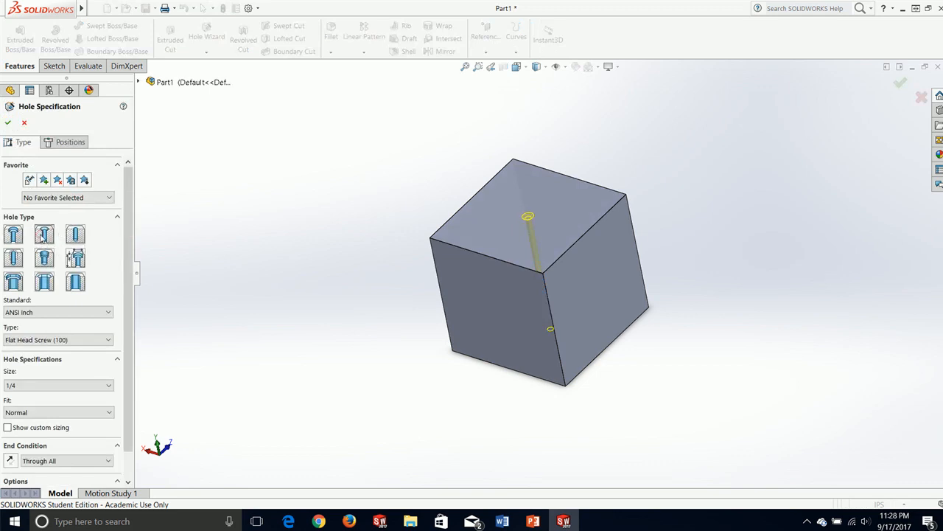
left_click(81, 313)
left_click(81, 318)
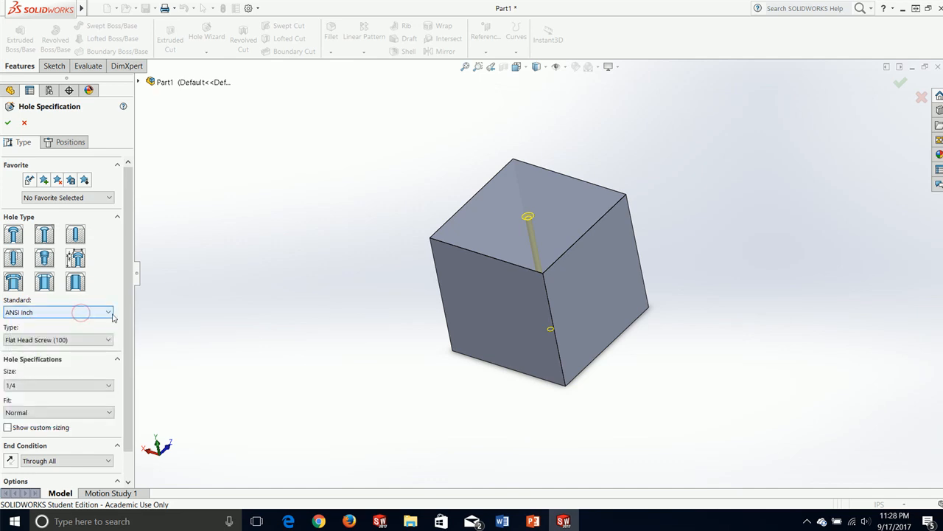
left_click(71, 342)
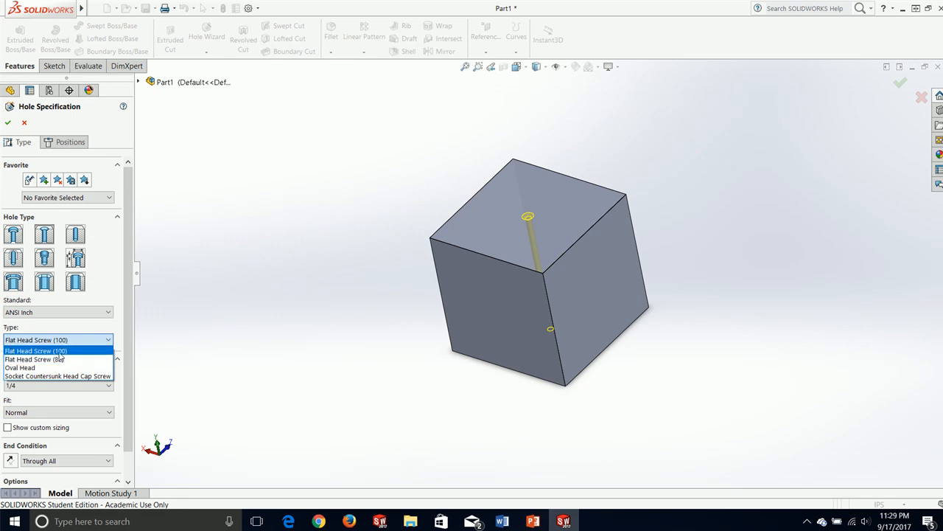
left_click(58, 353)
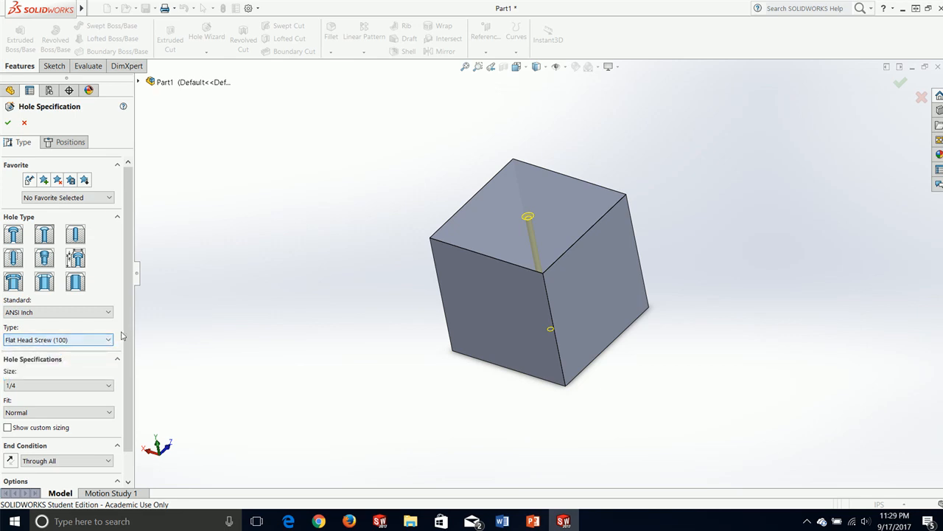
Show the custom sizing and compare the Close, Normal and Loose fits, leaving the fit at Normal.
scroll(130, 336, "down", 2)
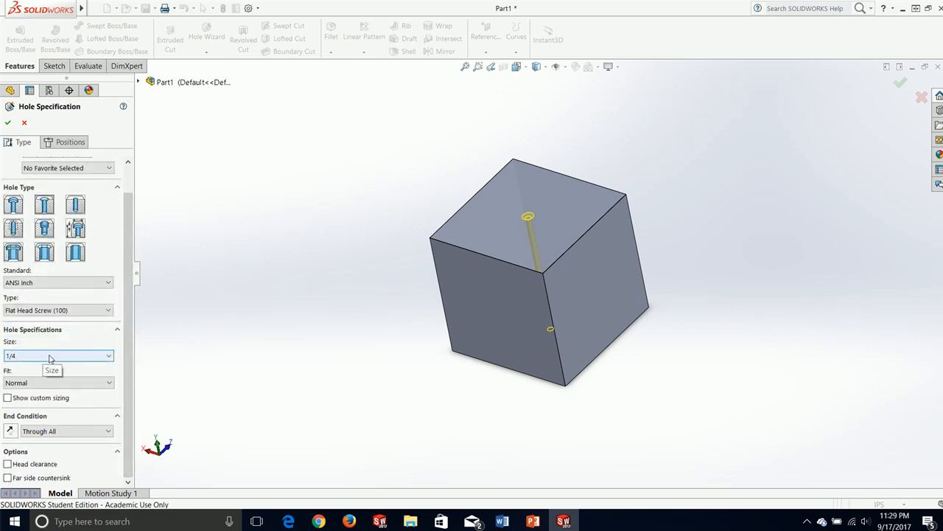
left_click(28, 398)
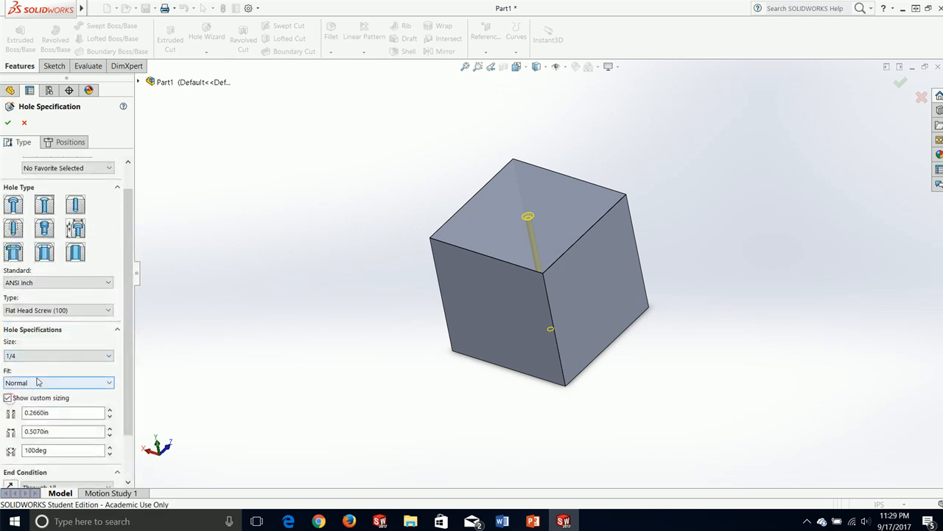
left_click(38, 382)
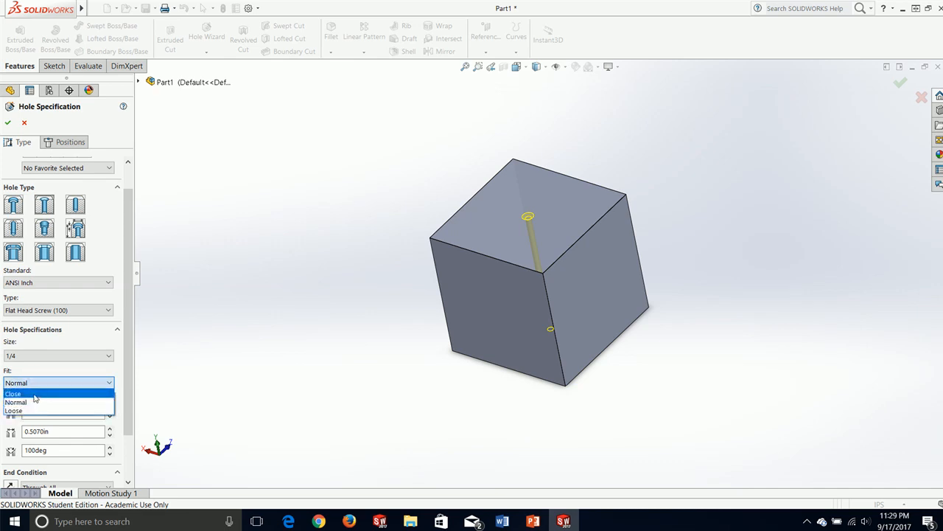
left_click(35, 395)
left_click(49, 383)
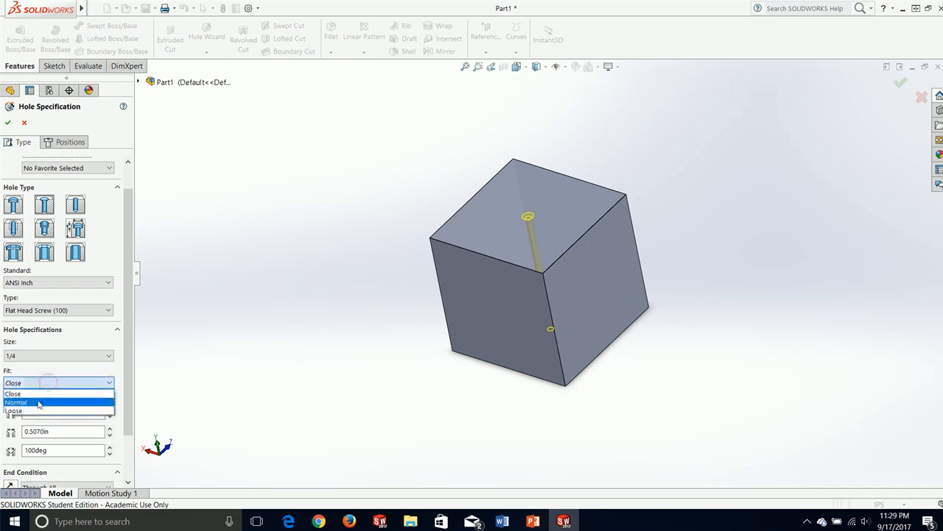
left_click(42, 405)
left_click(52, 383)
left_click(51, 410)
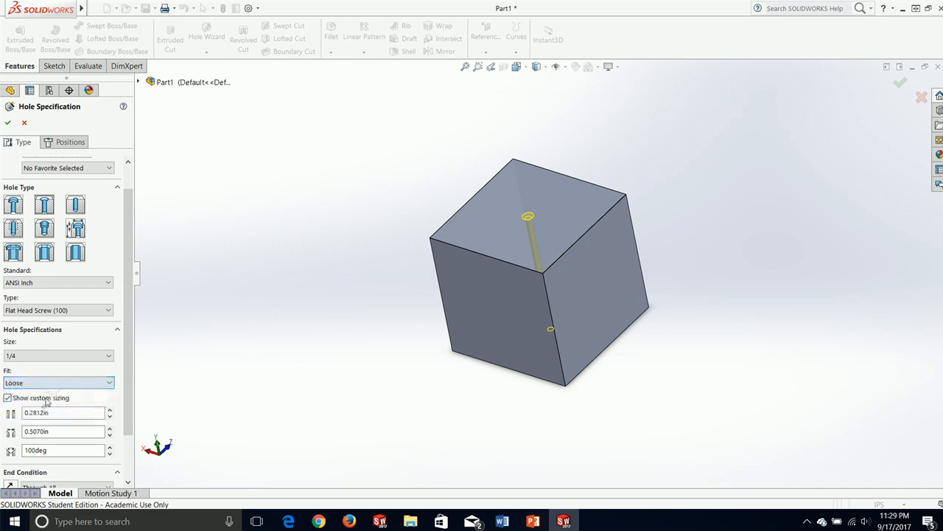
left_click(50, 383)
left_click(43, 402)
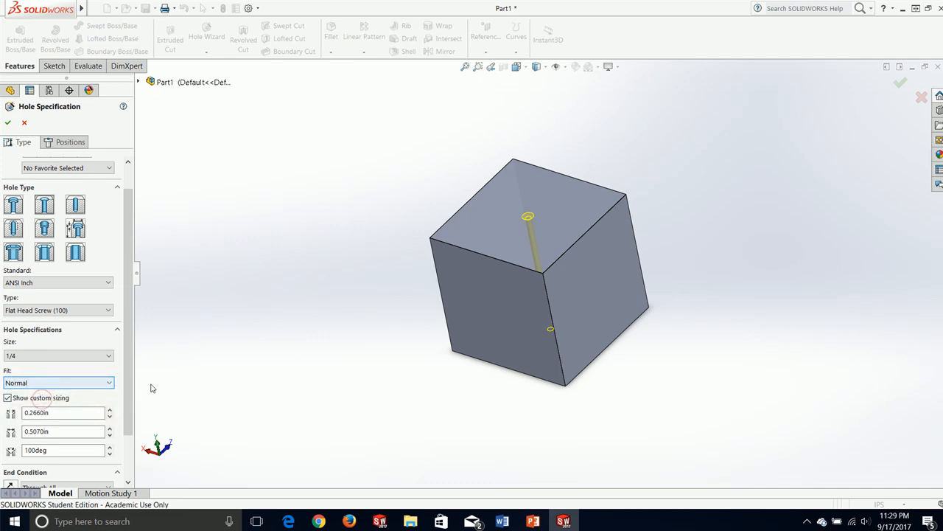
Review the countersink's available end conditions and keep Through All.
scroll(131, 391, "down", 2)
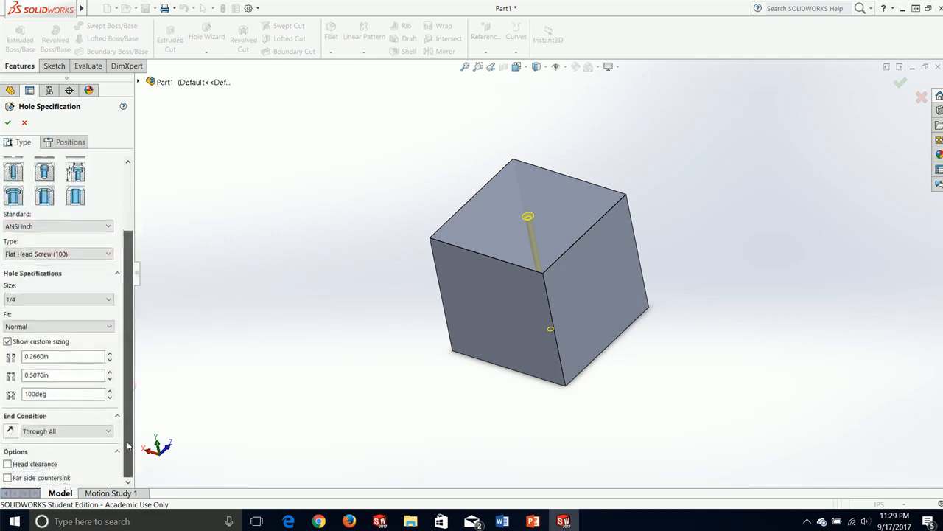
left_click(64, 433)
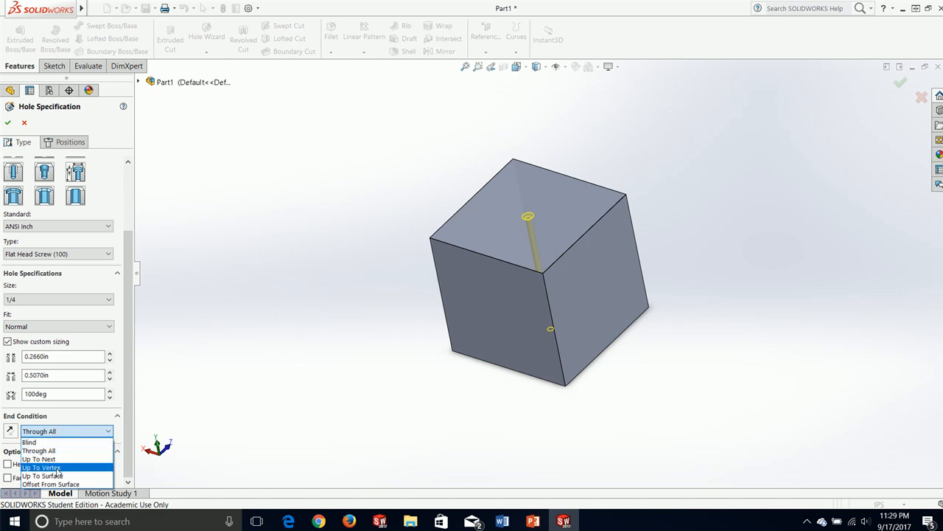
left_click(62, 449)
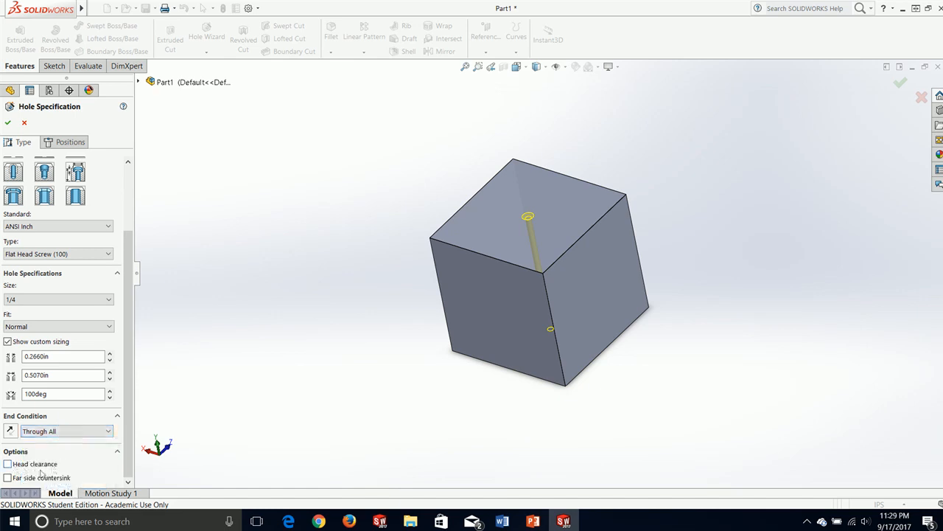
Turn on the countersink's head clearance and raise it to 0.60 in.
left_click(9, 465)
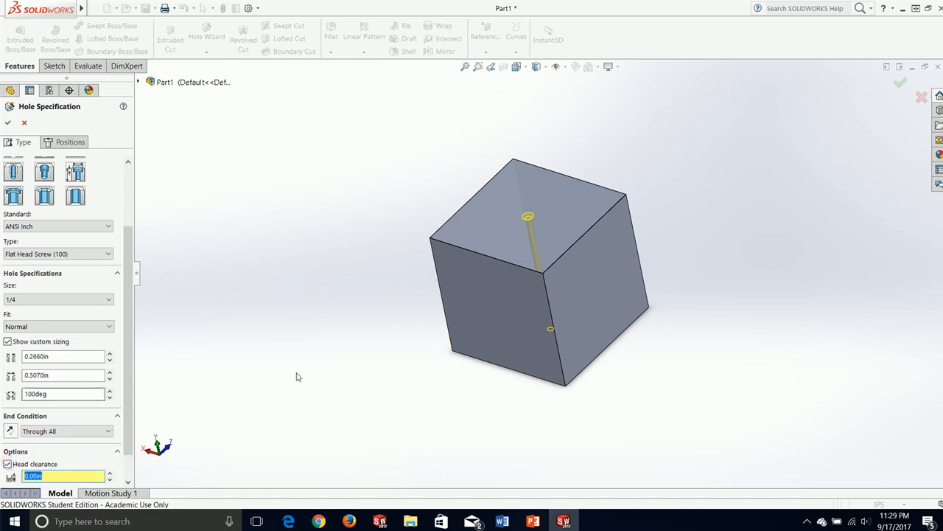
middle_click_drag(297, 376, 315, 308)
scroll(120, 418, "down", 2)
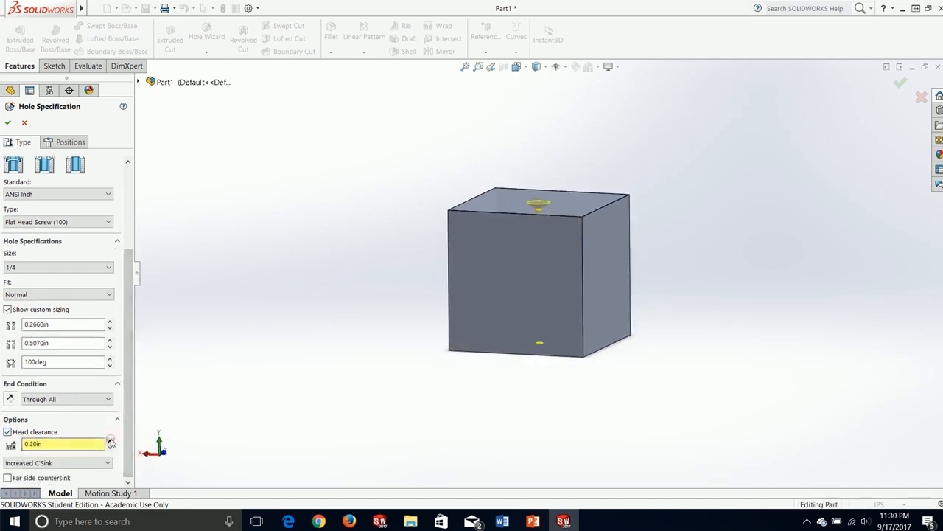
left_click(110, 440)
left_click(110, 440)
left_click(110, 440)
left_click(110, 439)
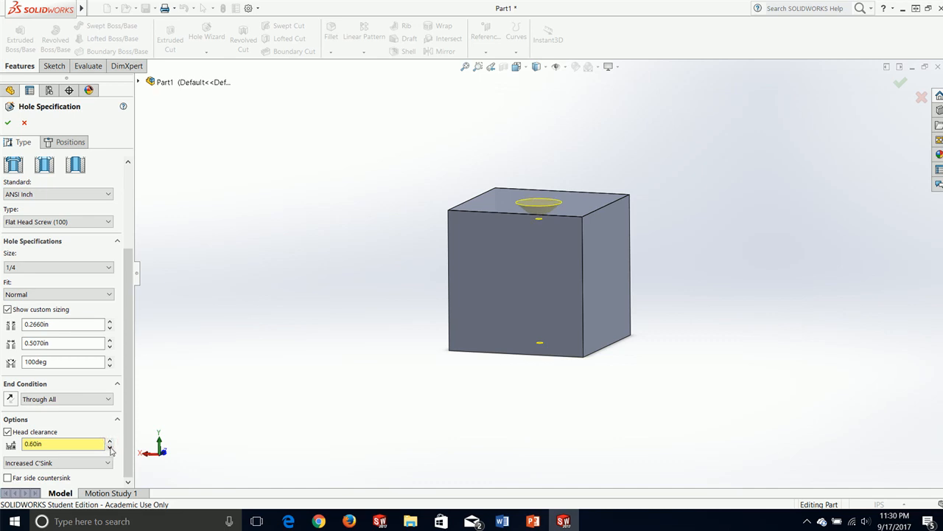
Switch the head clearance from an increased countersink to Added C'Bore and examine the hole preview.
left_click(94, 463)
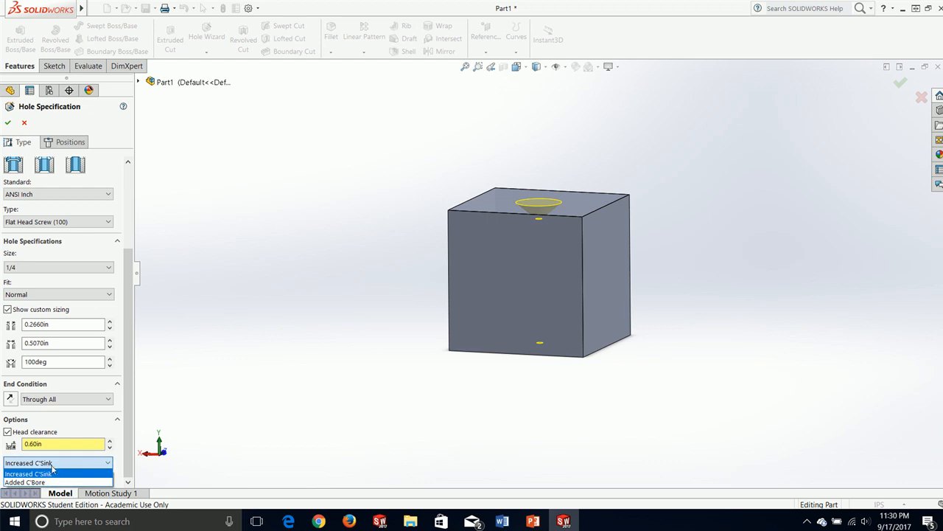
left_click(48, 483)
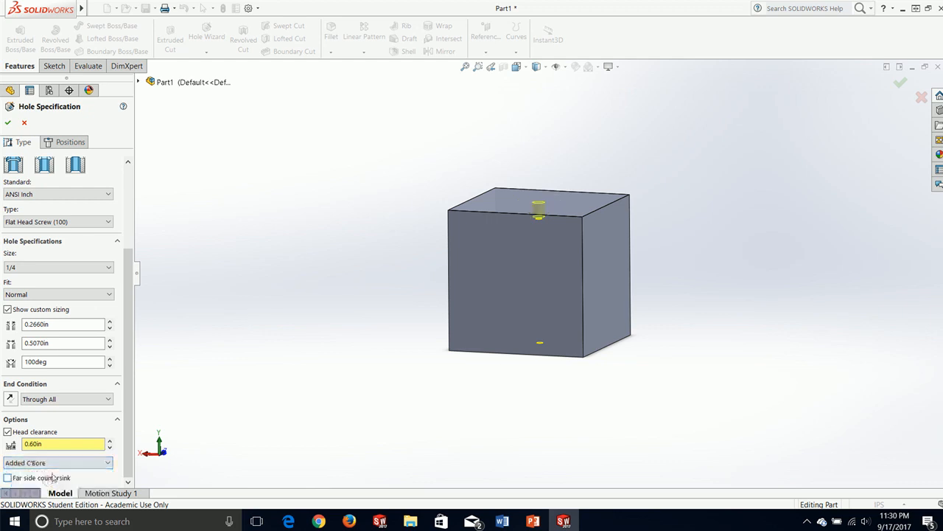
scroll(566, 249, "down", 3)
scroll(567, 249, "down", 3)
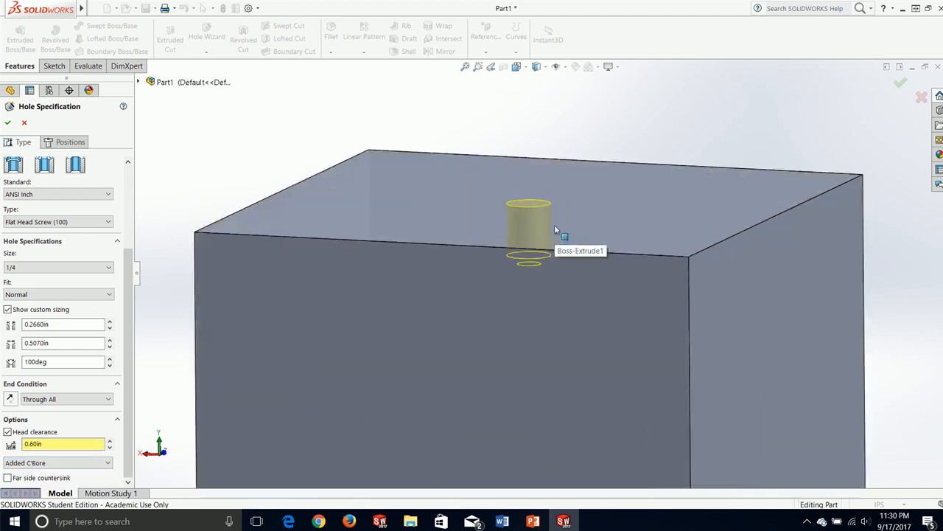
middle_click_drag(560, 238, 537, 301)
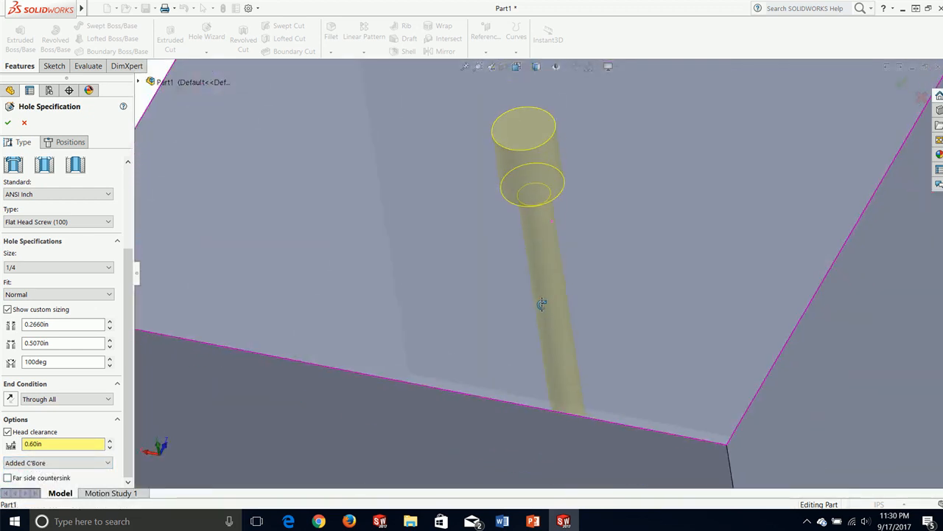
Turn off the head clearance and check the plain countersink preview on both ends of the hole.
left_click(8, 433)
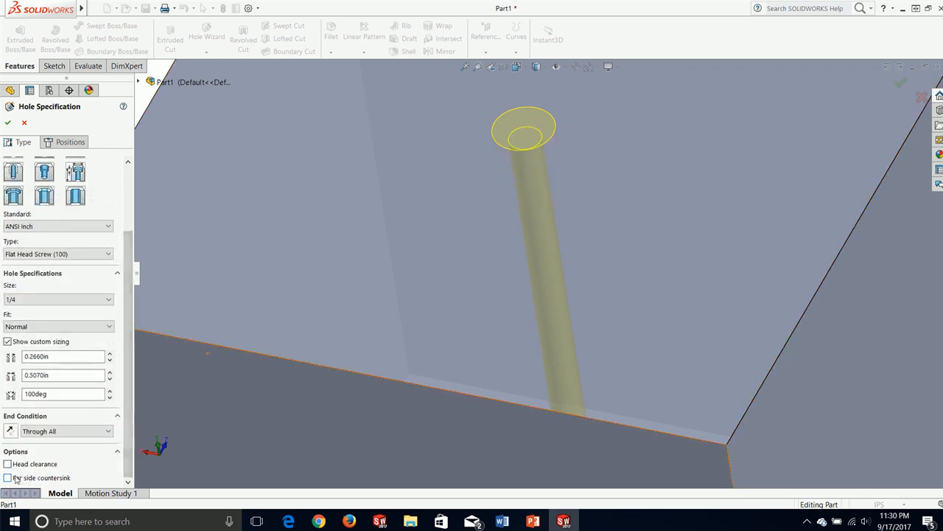
scroll(522, 135, "up", 3)
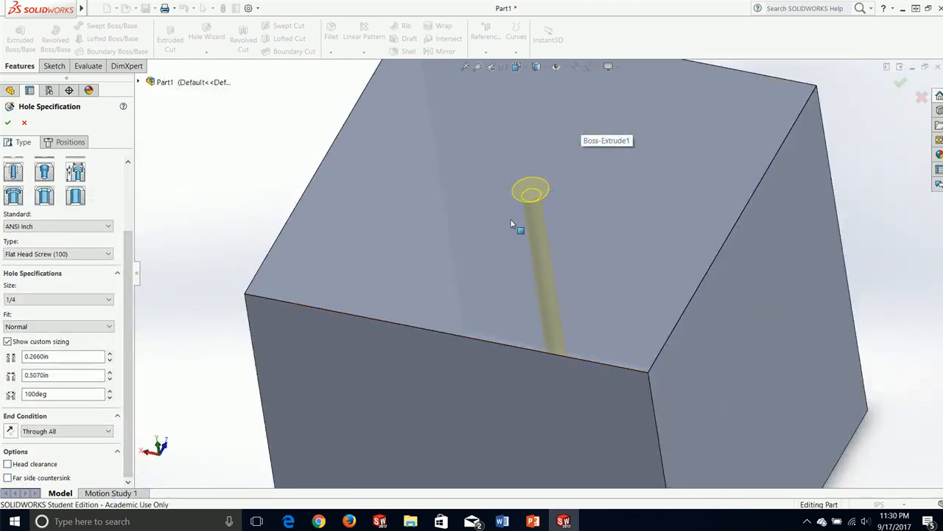
middle_click_drag(512, 224, 552, 362)
middle_click_drag(568, 438, 315, 310)
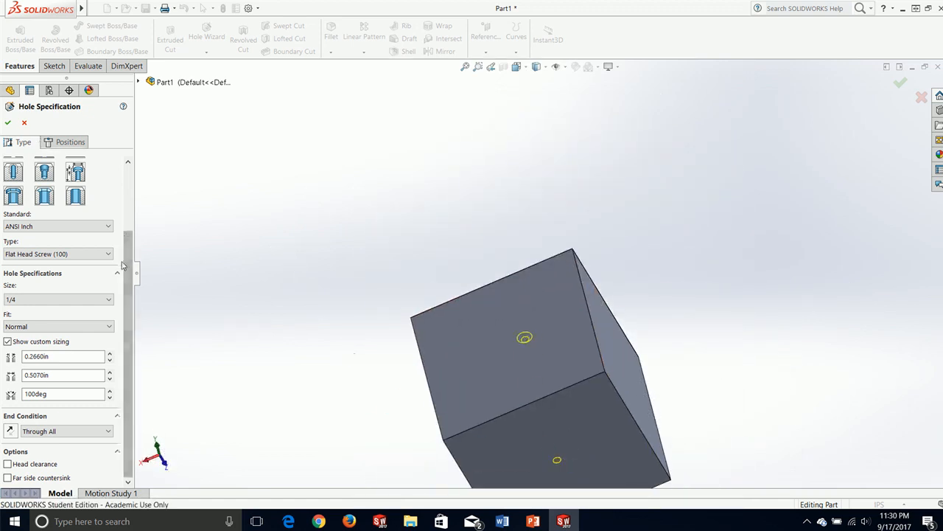
Accept the 1/4 Flat Head Screw (100) countersink and inspect the finished hole on the cube's top face.
scroll(125, 263, "up", 3)
scroll(127, 262, "down", 3)
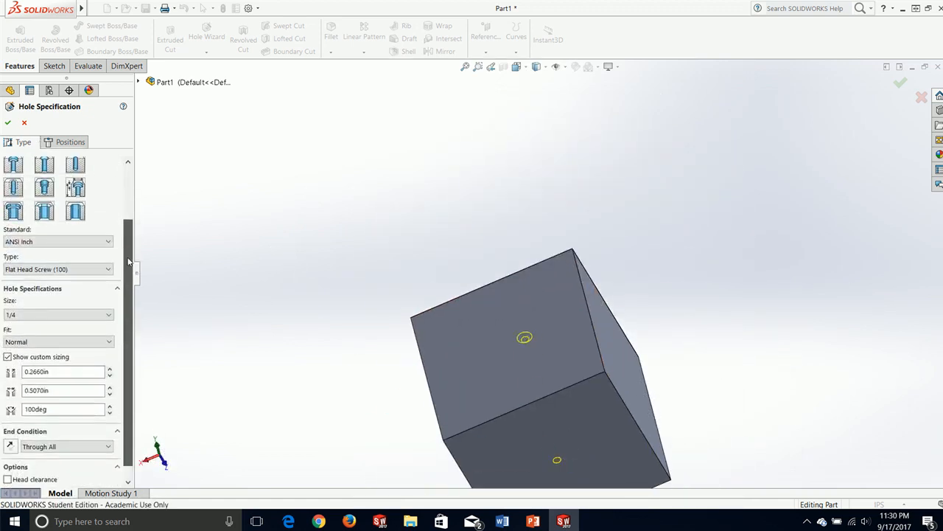
scroll(128, 261, "up", 3)
left_click(7, 122)
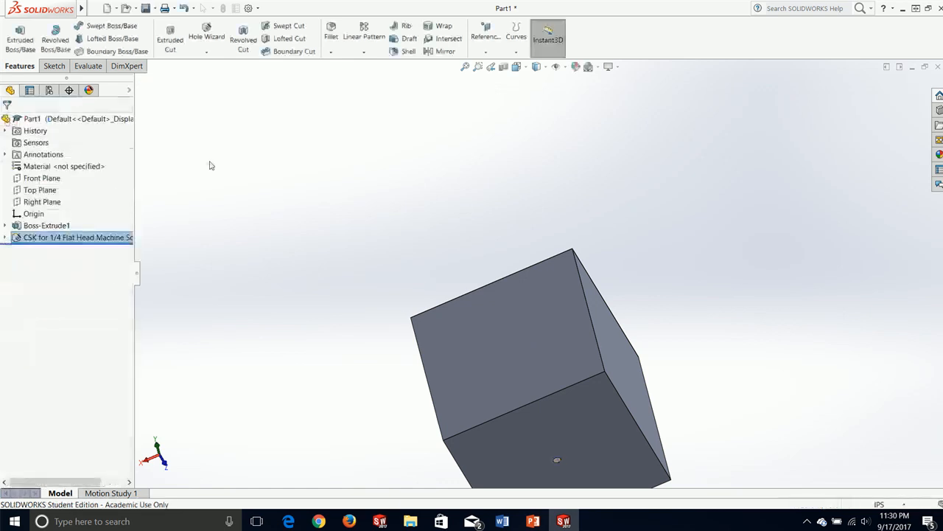
middle_click_drag(558, 376, 511, 389)
scroll(472, 280, "down", 10)
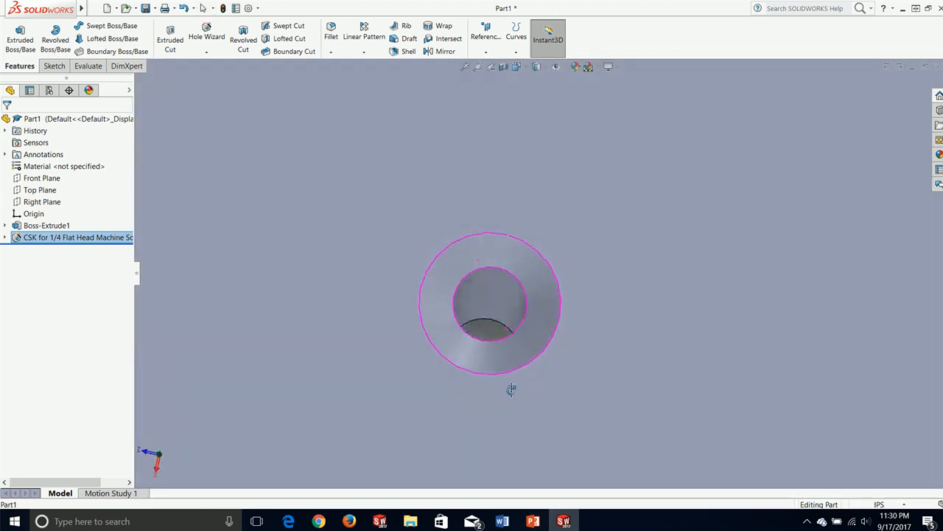
scroll(512, 392, "up", 6)
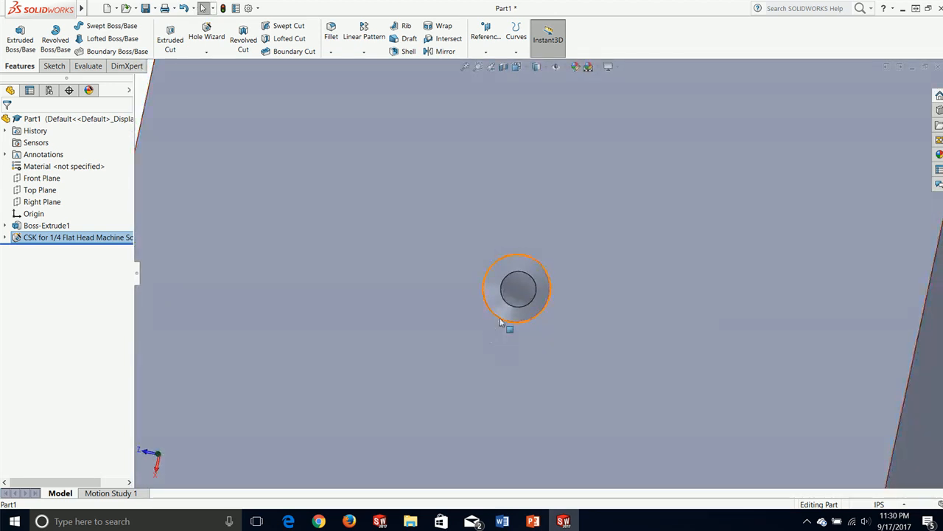
scroll(516, 295, "up", 8)
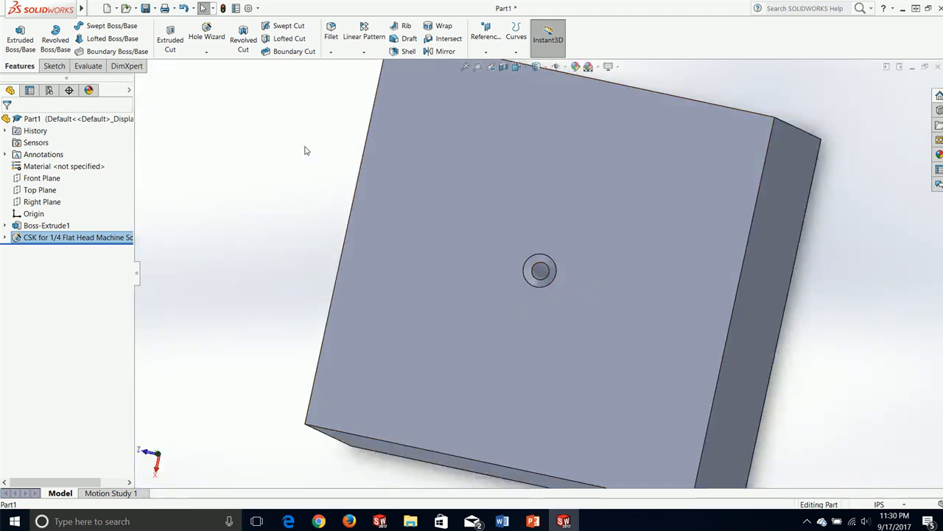
Edit the countersunk hole feature and change its hole type to a straight tap with Bottoming Tapped Hole.
right_click(74, 237)
left_click(76, 211)
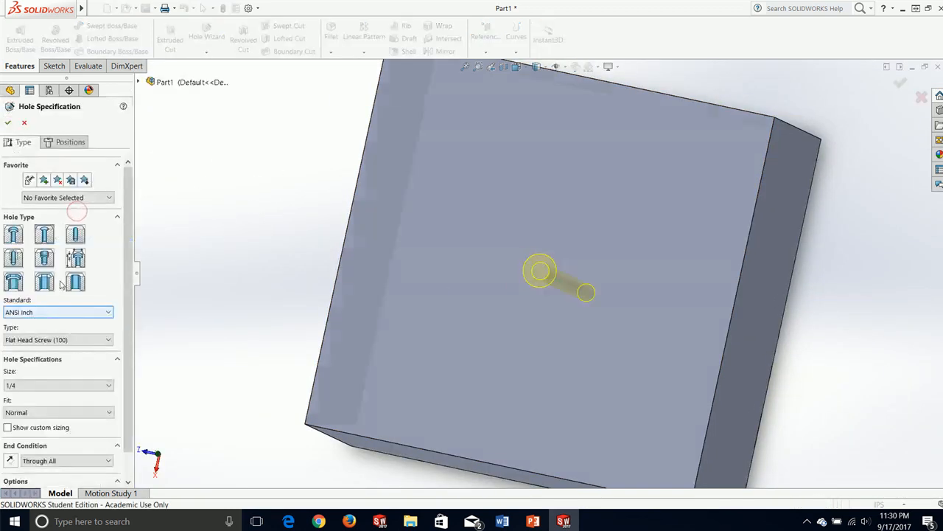
left_click(13, 257)
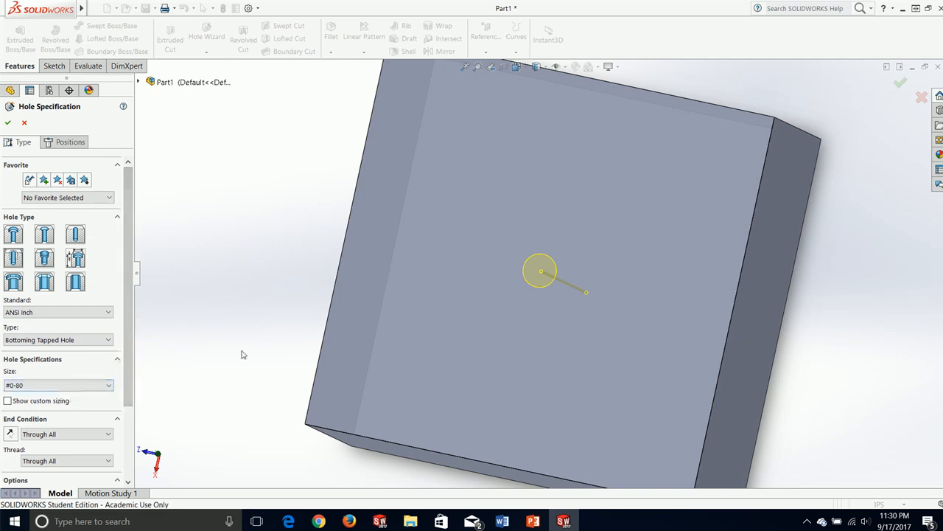
middle_click_drag(242, 353, 272, 256)
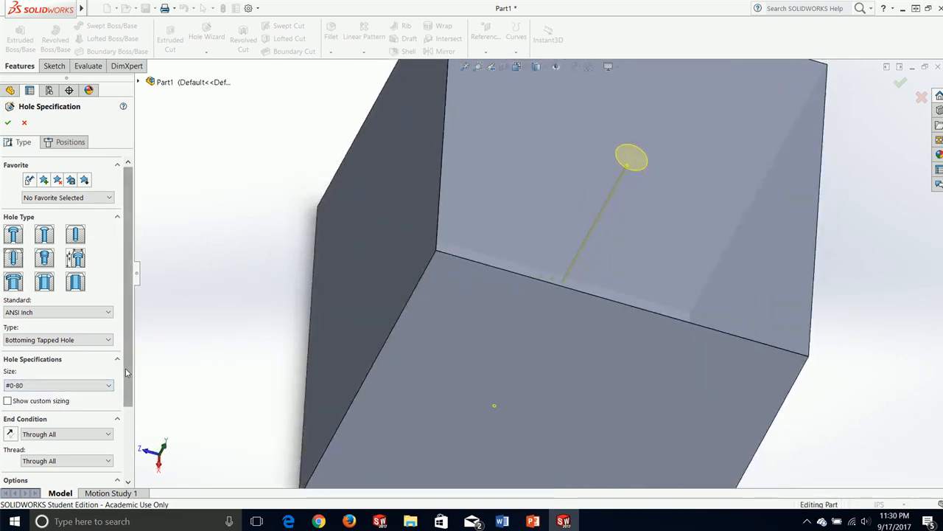
Turn off the near side countersink and set the Bottoming Tapped Hole's size to 1/4-20.
scroll(122, 374, "down", 3)
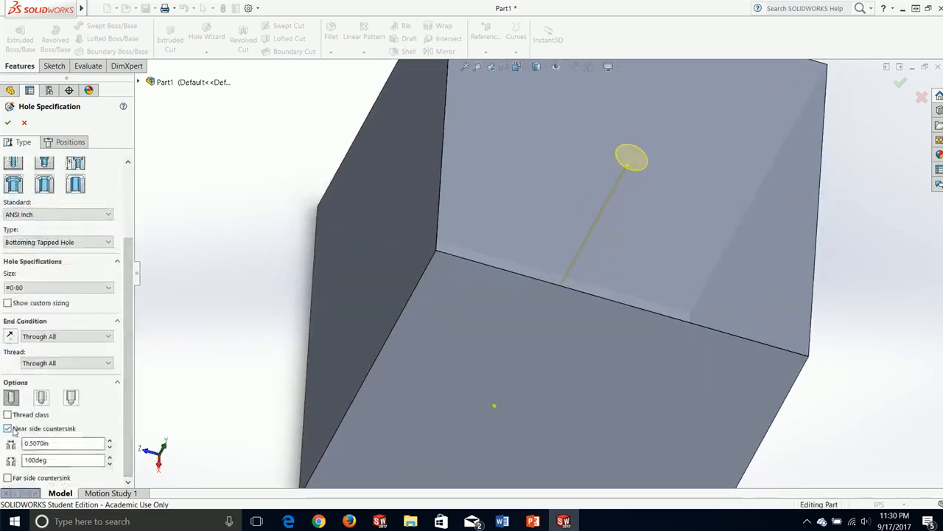
left_click(12, 430)
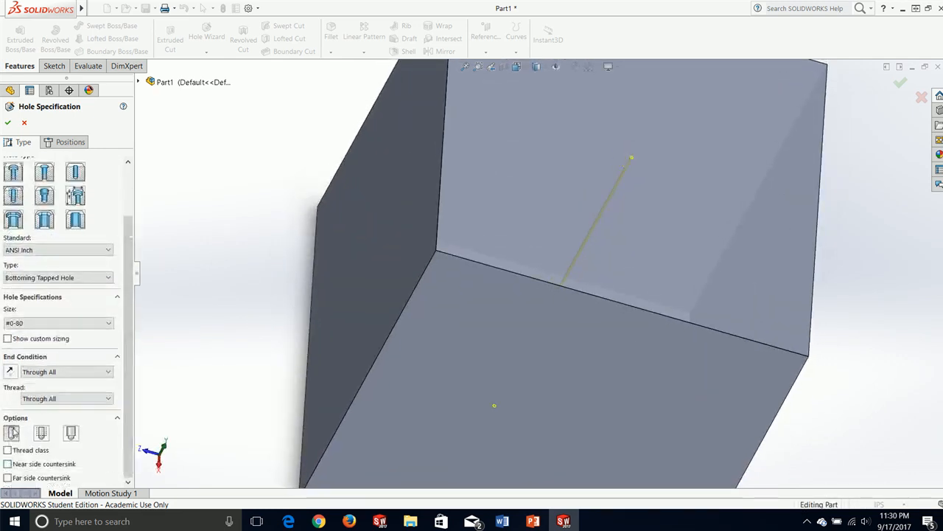
left_click(45, 323)
scroll(45, 368, "down", 9)
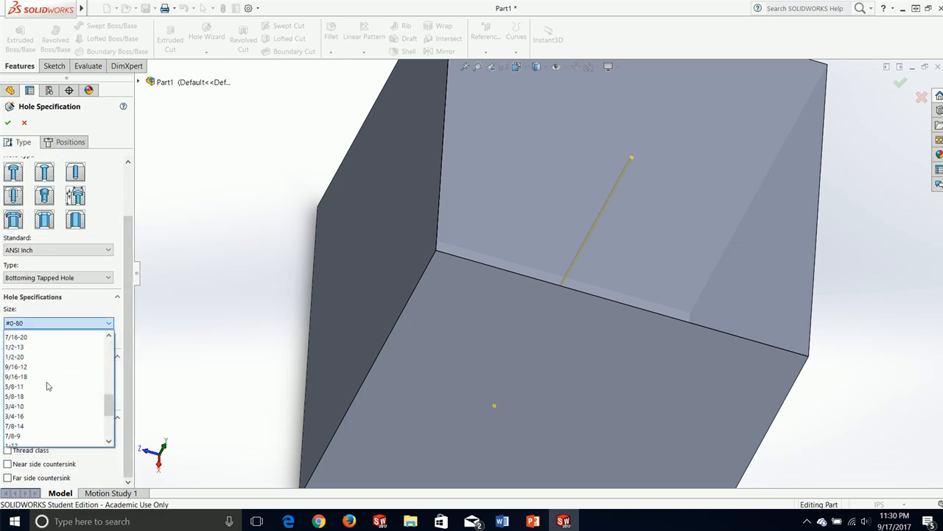
scroll(44, 376, "up", 3)
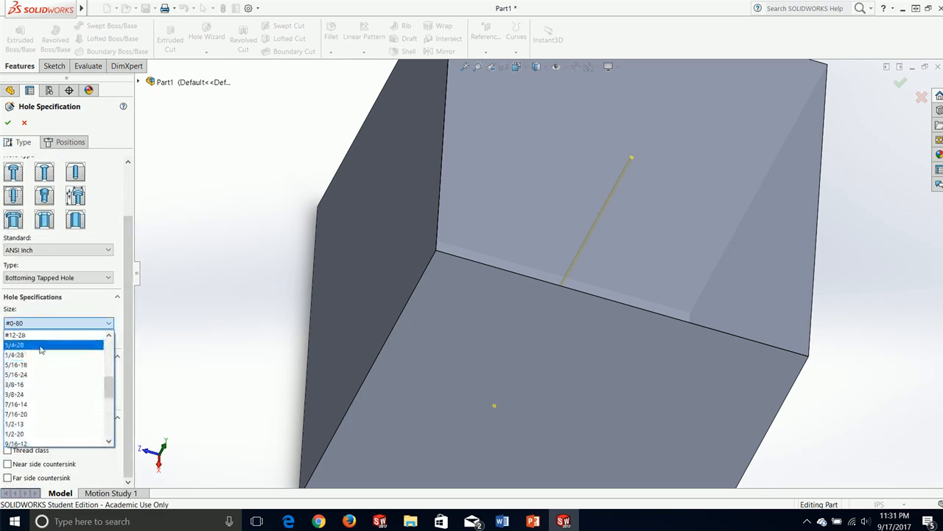
scroll(40, 348, "up", 1)
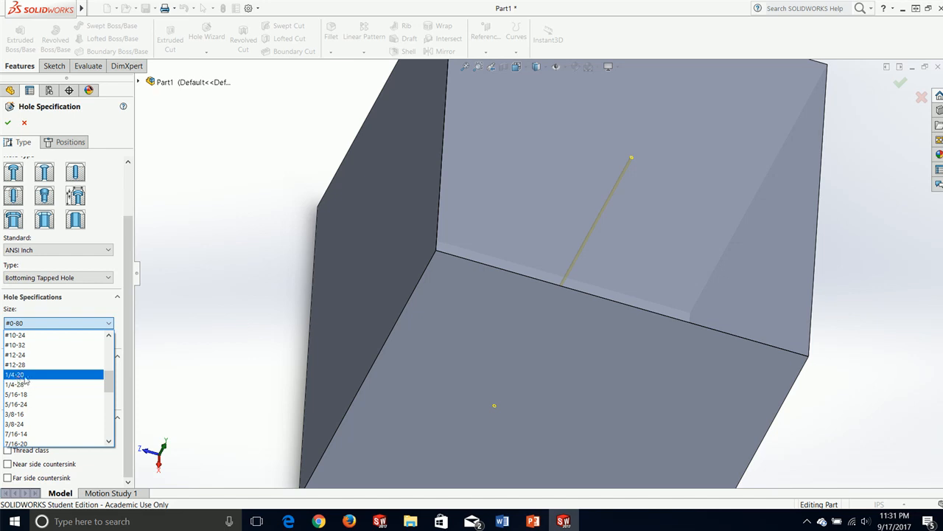
left_click(25, 376)
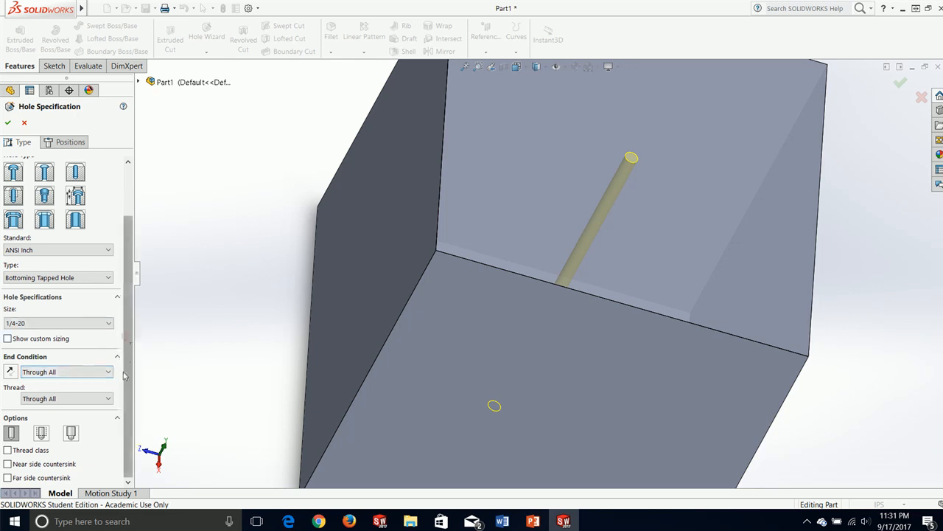
Turn custom sizing on and off, try the cosmetic thread and remove thread options, and return to the tap drill diameter option.
left_click(28, 339)
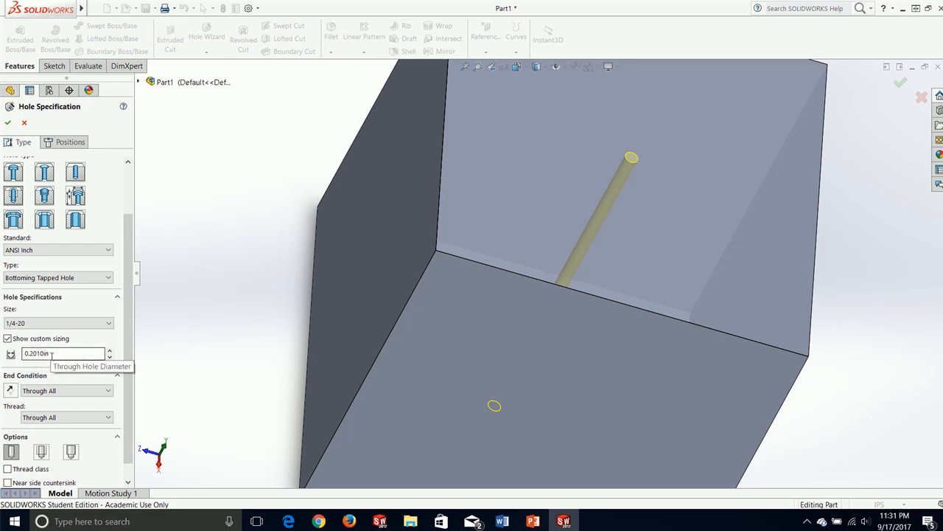
left_click(8, 338)
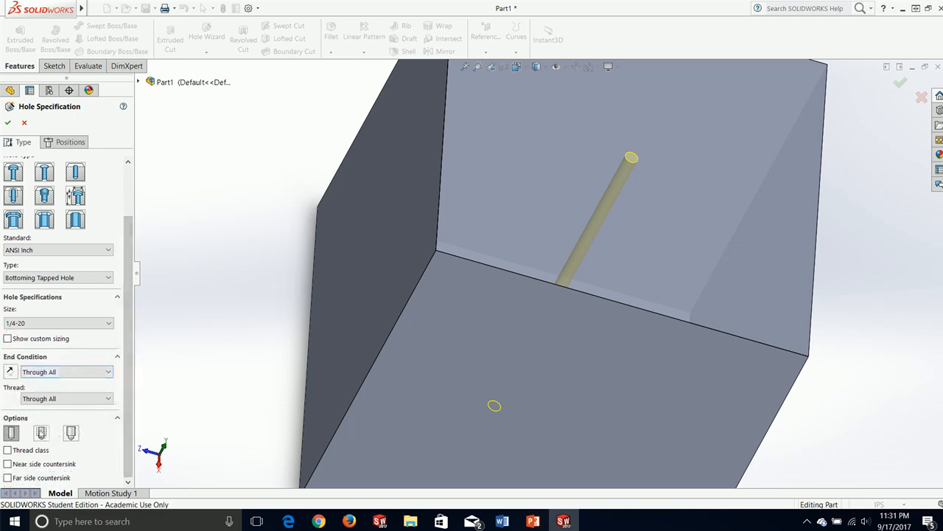
left_click(14, 434)
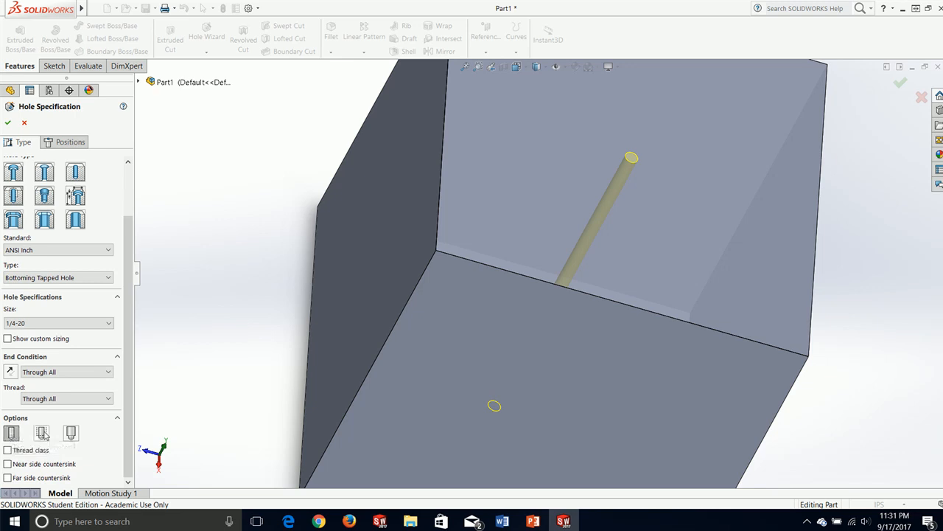
left_click(42, 434)
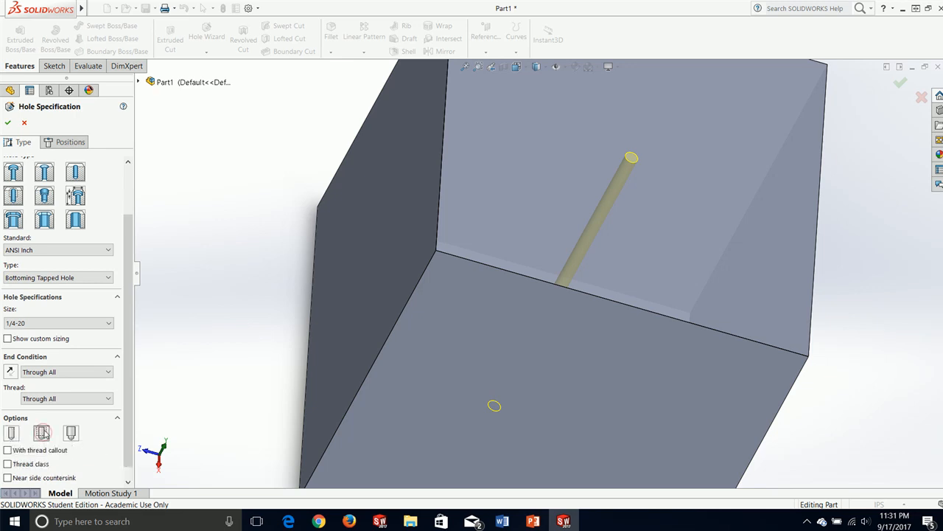
left_click(72, 432)
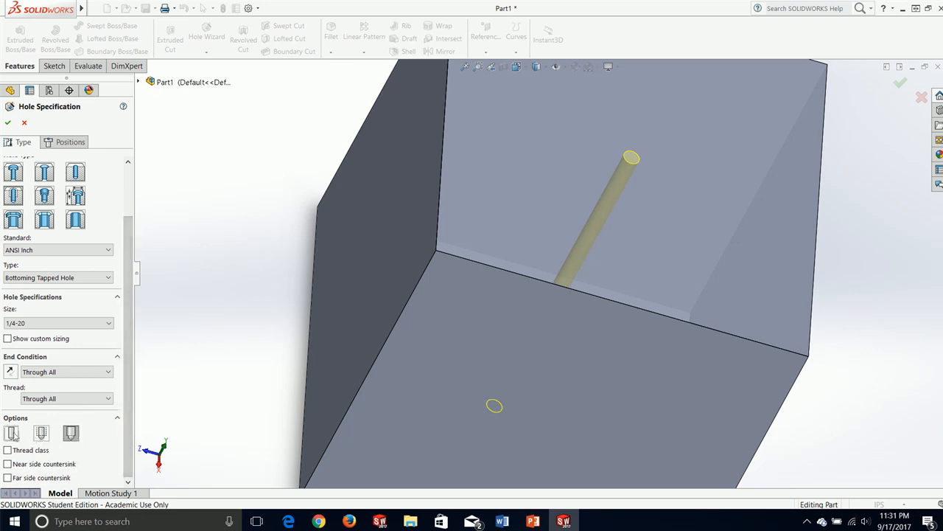
left_click(13, 433)
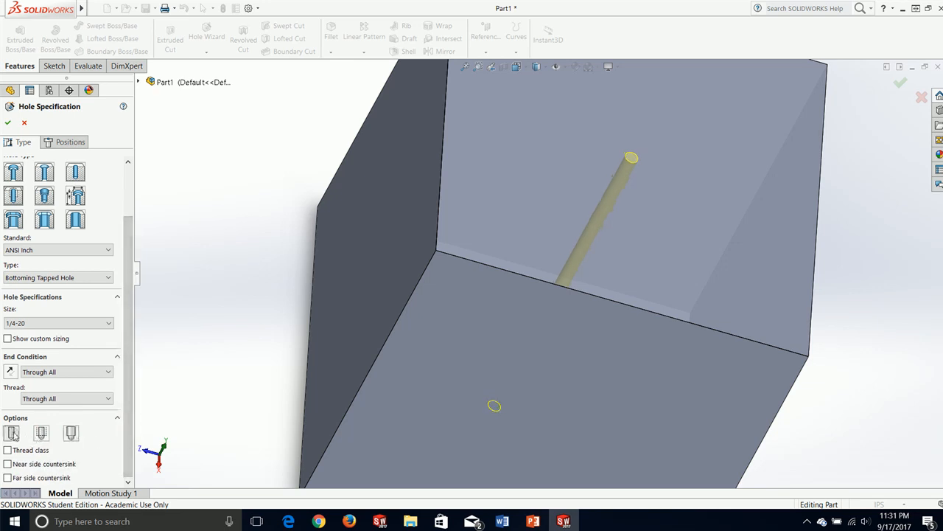
Accept the 1/4-20 tapped hole and inspect its opening on the cube's top face up close.
left_click(7, 123)
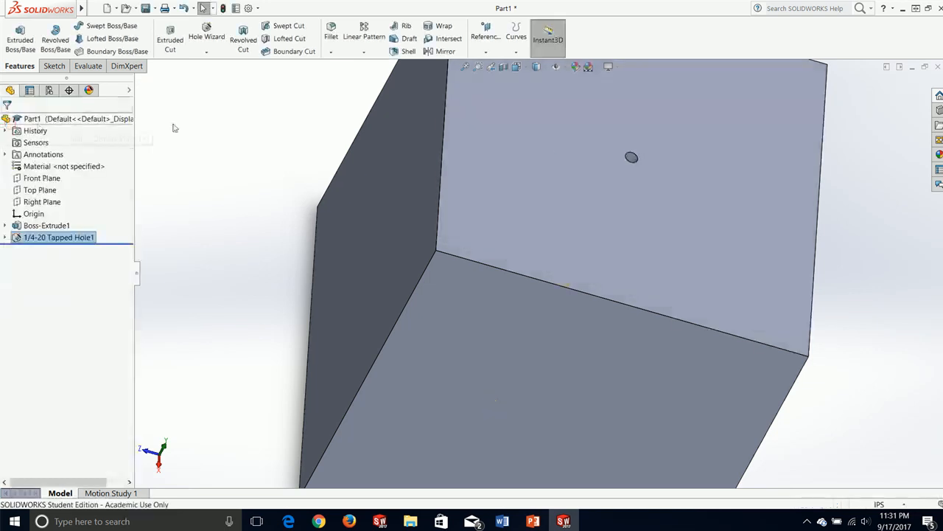
scroll(606, 224, "down", 10)
scroll(606, 225, "up", 3)
middle_click_drag(567, 247, 528, 303)
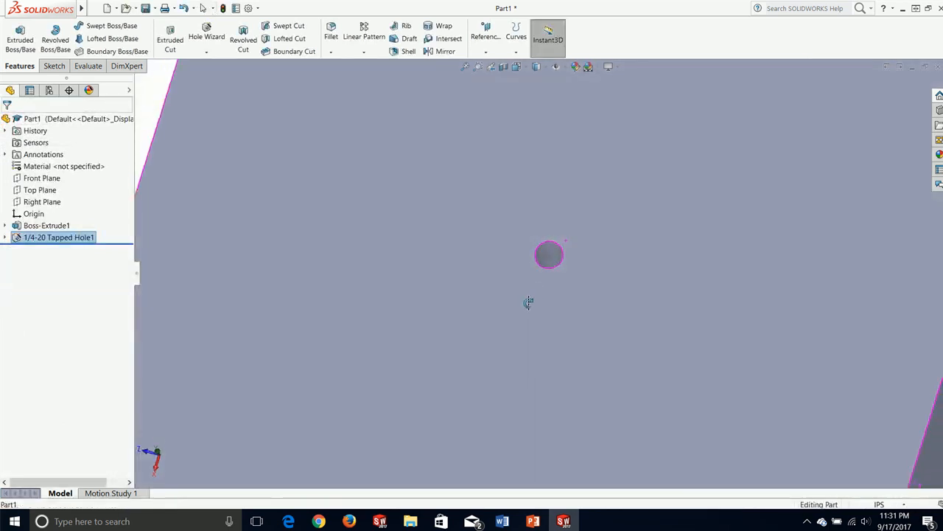
scroll(545, 261, "down", 12)
scroll(519, 267, "up", 4)
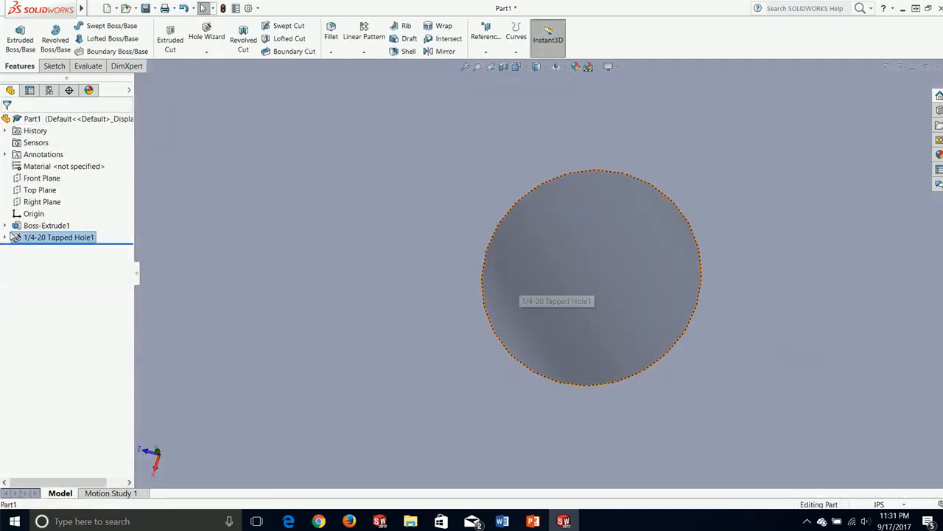
Edit the 1/4-20 tapped hole, switch its option from tap drill diameter to cosmetic thread, and accept the change.
right_click(92, 241)
left_click(107, 209)
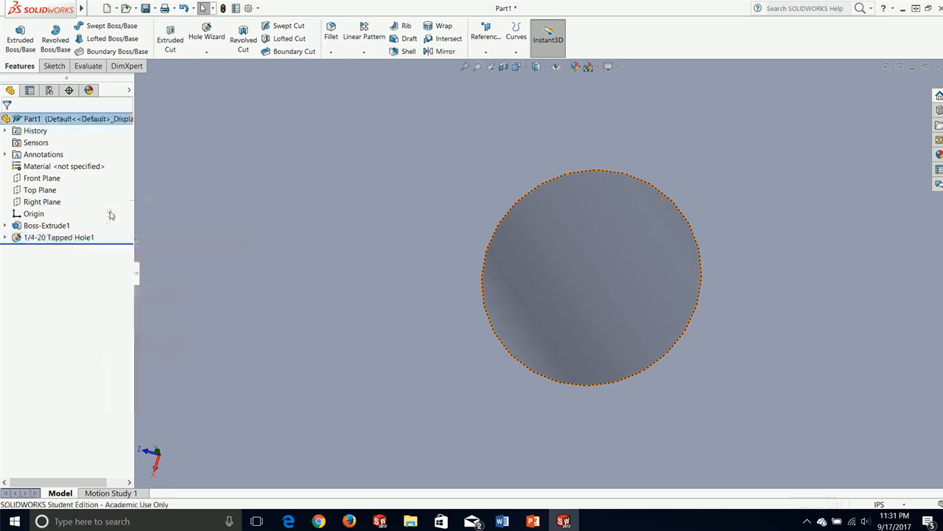
scroll(96, 413, "down", 3)
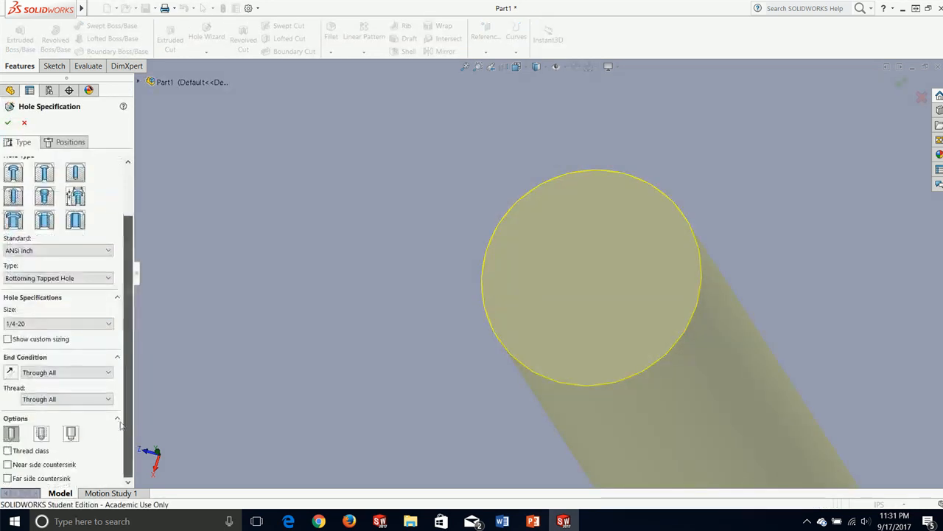
left_click(42, 433)
scroll(281, 342, "up", 5)
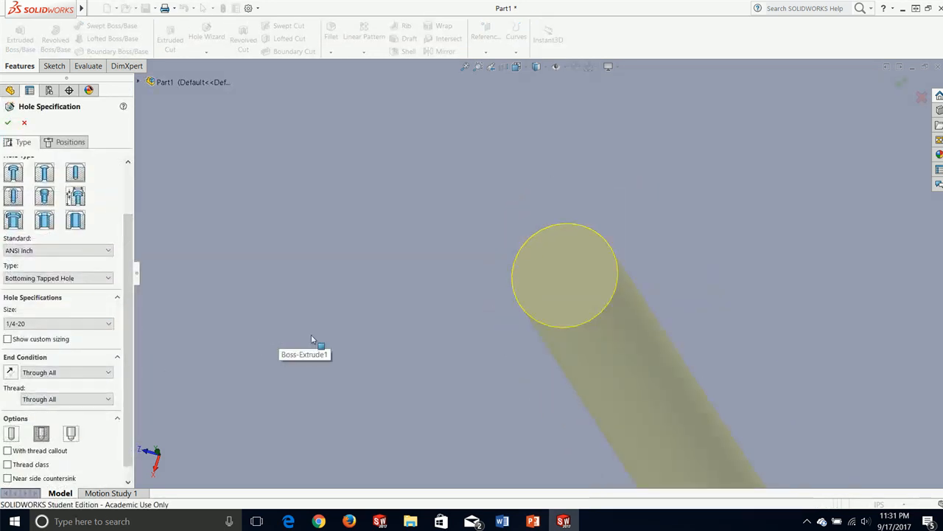
left_click(8, 122)
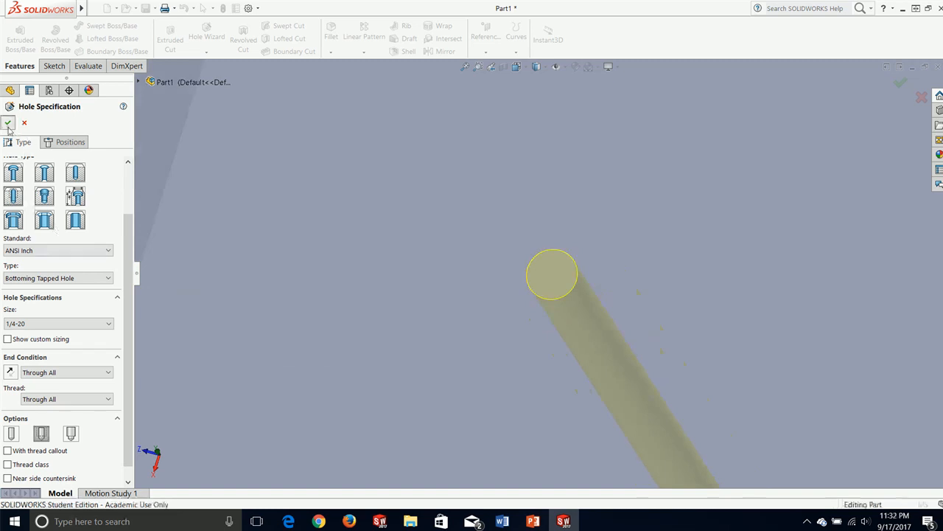
Examine the cosmetic thread circle around the tapped hole's opening up close.
mouse_move(537, 282)
middle_mouse_down()
mouse_move(575, 298)
mouse_move(552, 293)
mouse_move(546, 268)
mouse_move(527, 268)
middle_mouse_up()
scroll(527, 267, "down", 5)
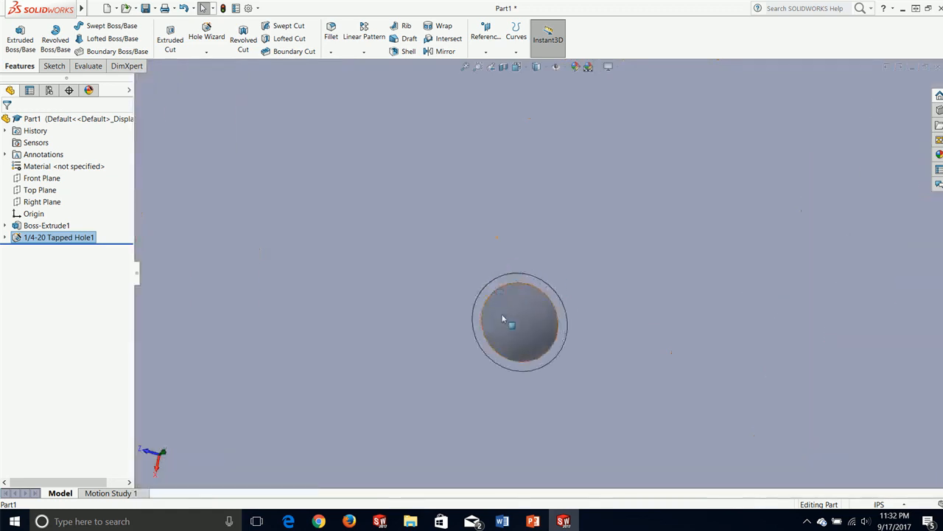
mouse_move(503, 318)
middle_mouse_down()
mouse_move(482, 357)
mouse_move(507, 339)
mouse_move(512, 322)
mouse_move(499, 349)
mouse_move(485, 337)
middle_mouse_up()
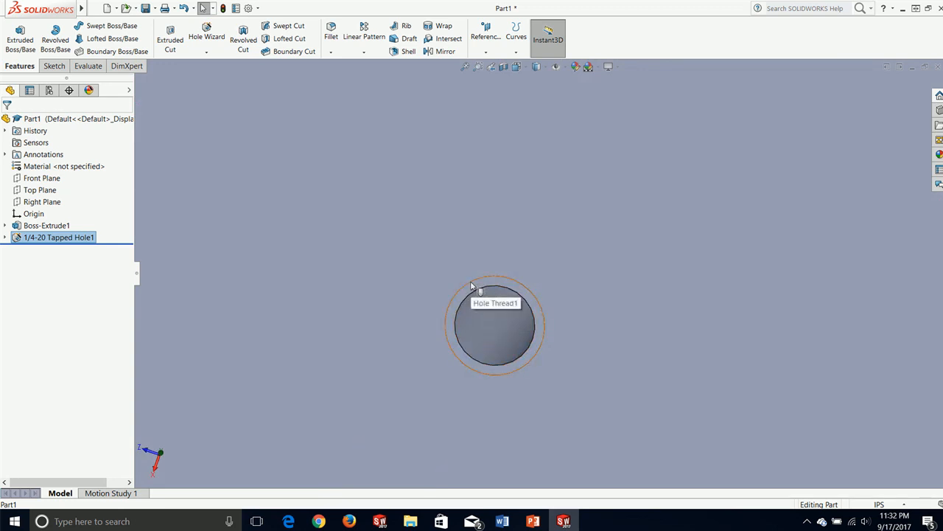
scroll(472, 286, "down", 4)
scroll(472, 306, "up", 3)
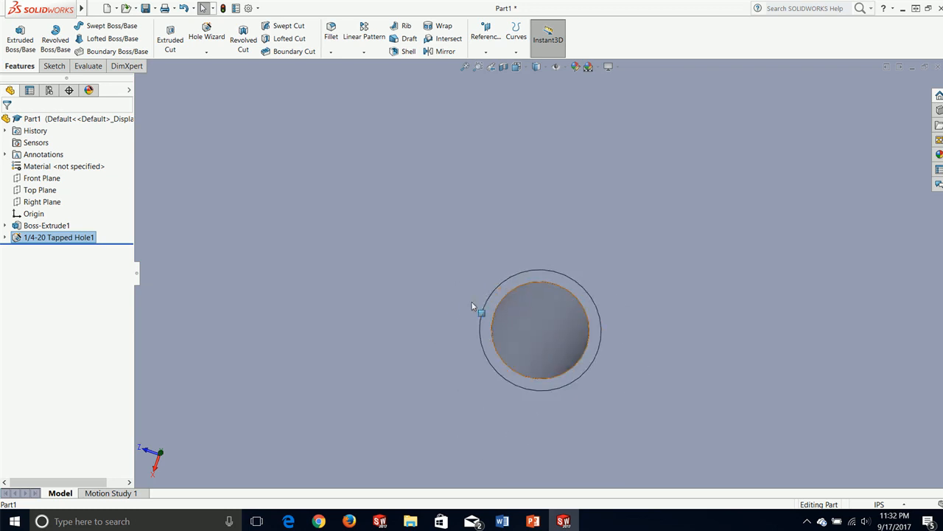
scroll(519, 325, "up", 3)
middle_click_drag(521, 321, 546, 308)
scroll(545, 285, "down", 3)
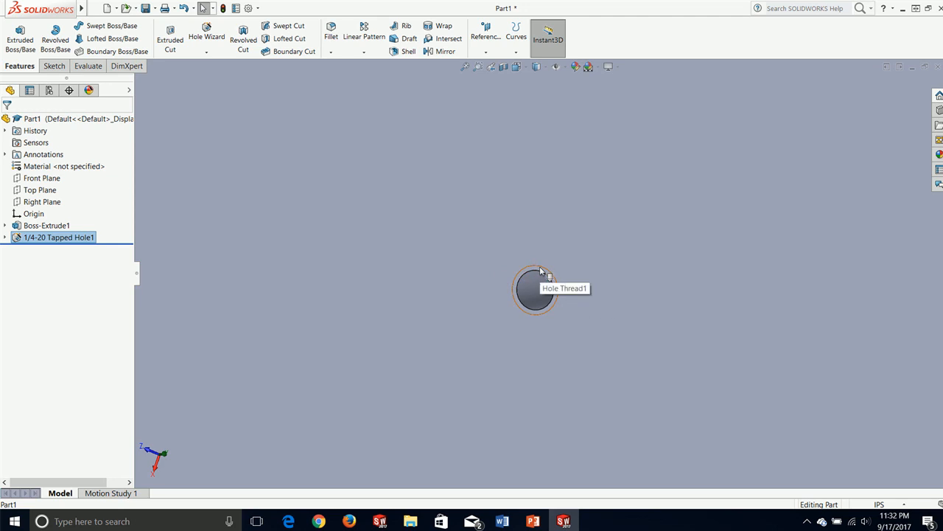
Examine the tapped hole on the whole cube from several angles and clear the selection.
key("f")
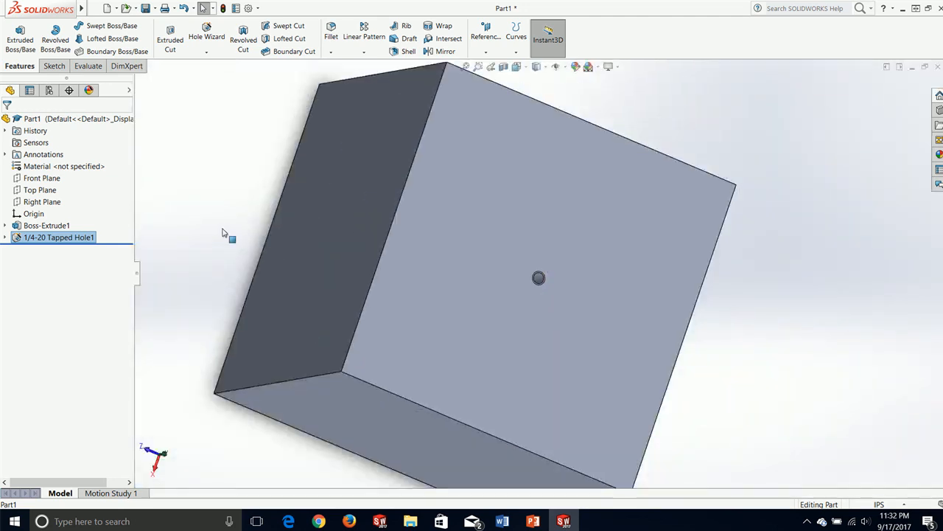
middle_click_drag(750, 324, 750, 189)
key("f")
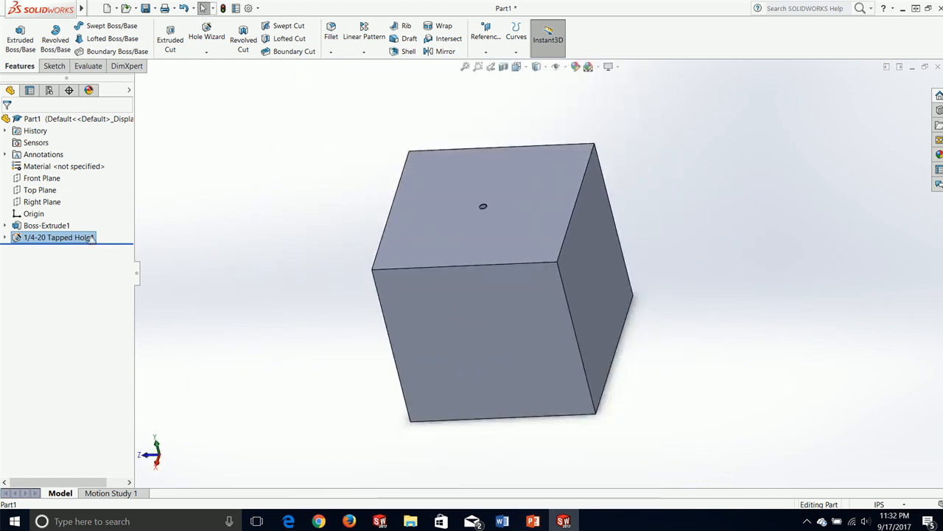
scroll(457, 236, "down", 10)
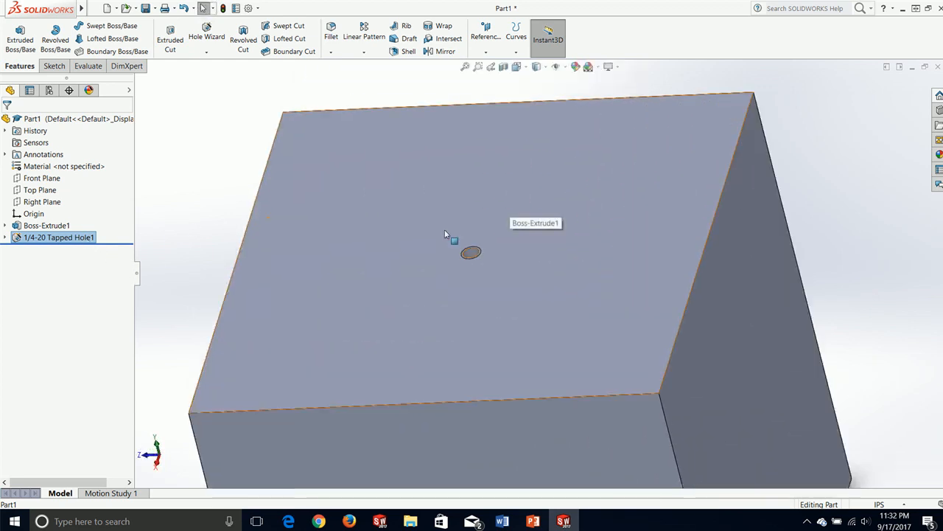
scroll(484, 257, "up", 5)
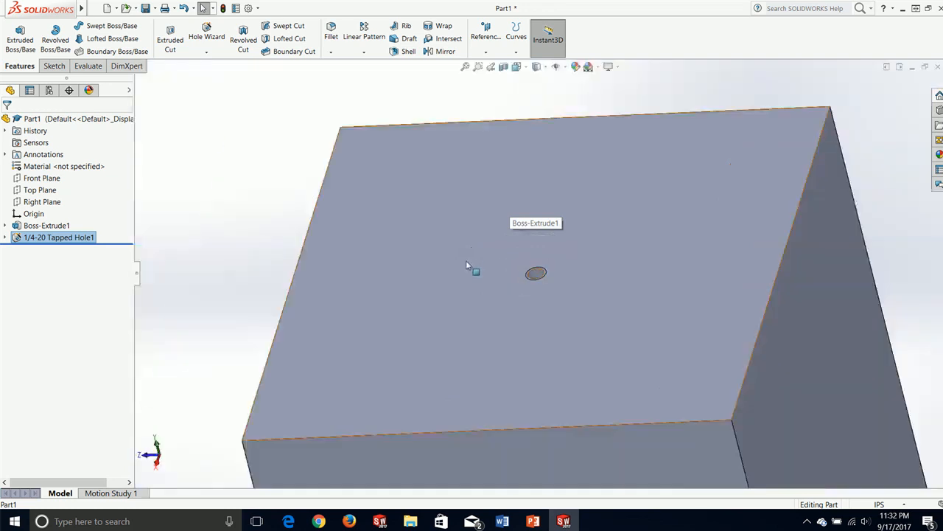
middle_click_drag(500, 246, 564, 253)
left_click(303, 172)
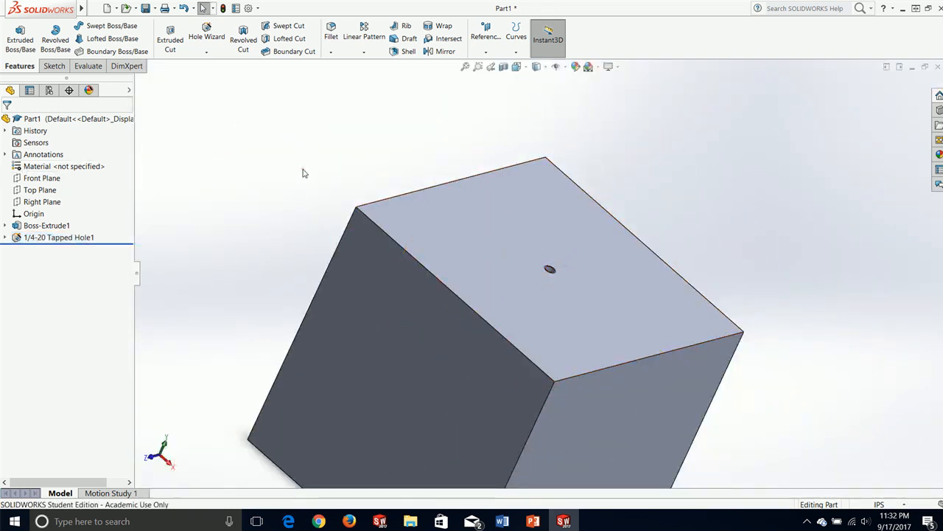
Delete the 1/4-20 tapped hole feature from the cube.
right_click(59, 238)
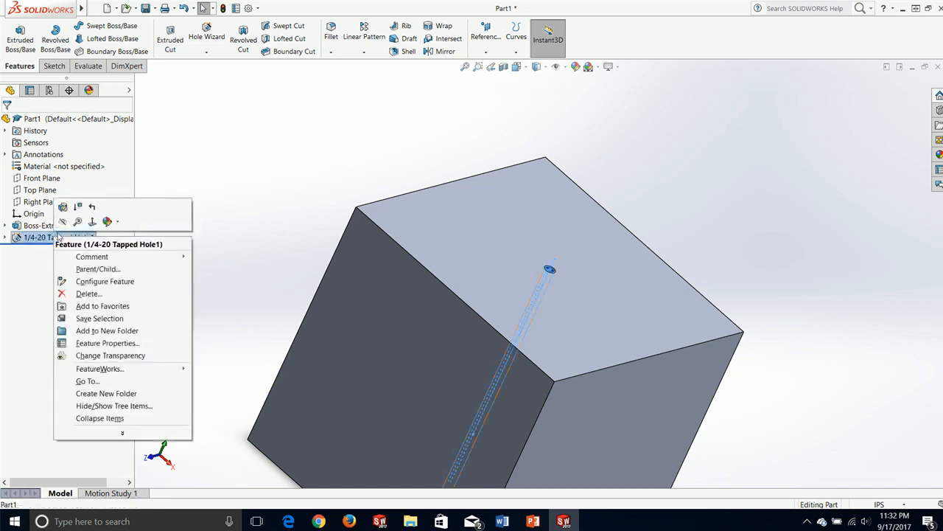
left_click(87, 294)
left_click(546, 196)
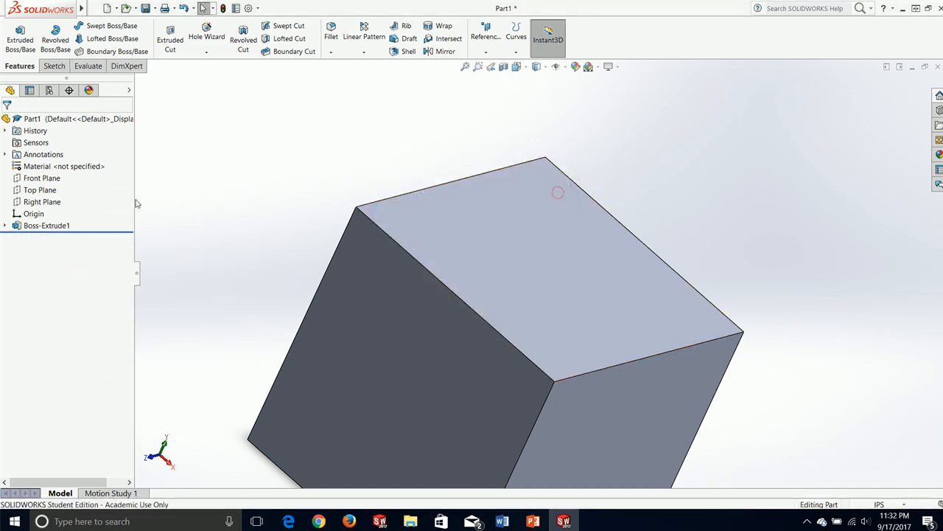
Delete the cube's extrusion feature and its remaining 6 in square sketch, emptying the part.
left_click(42, 227)
right_click(42, 230)
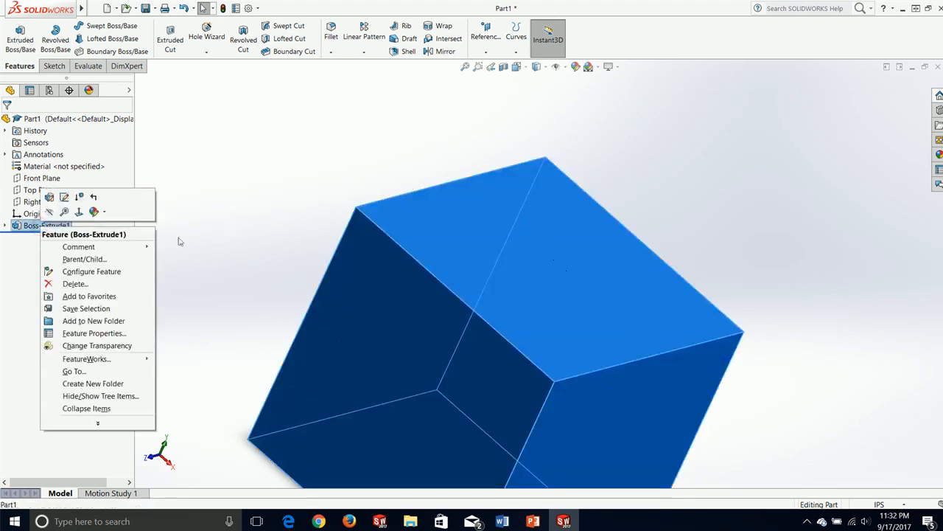
left_click(73, 284)
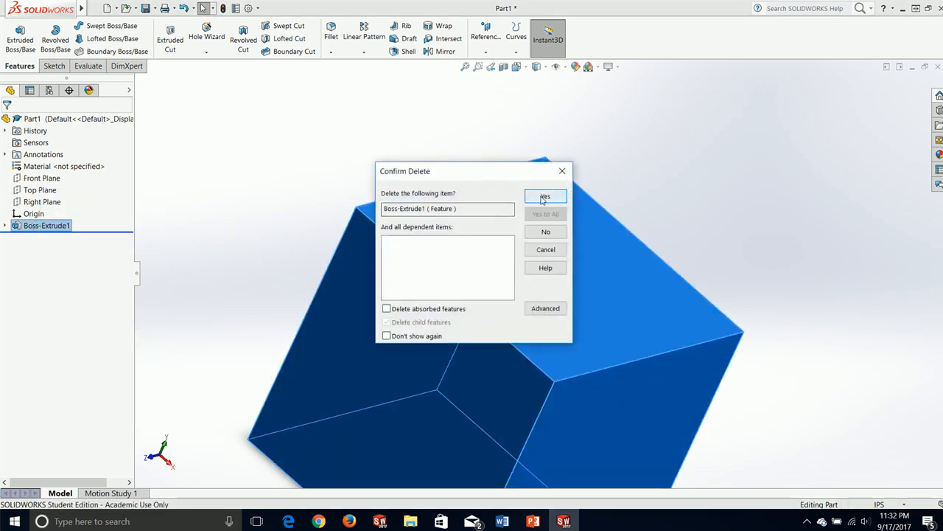
left_click(544, 198)
left_click(38, 227)
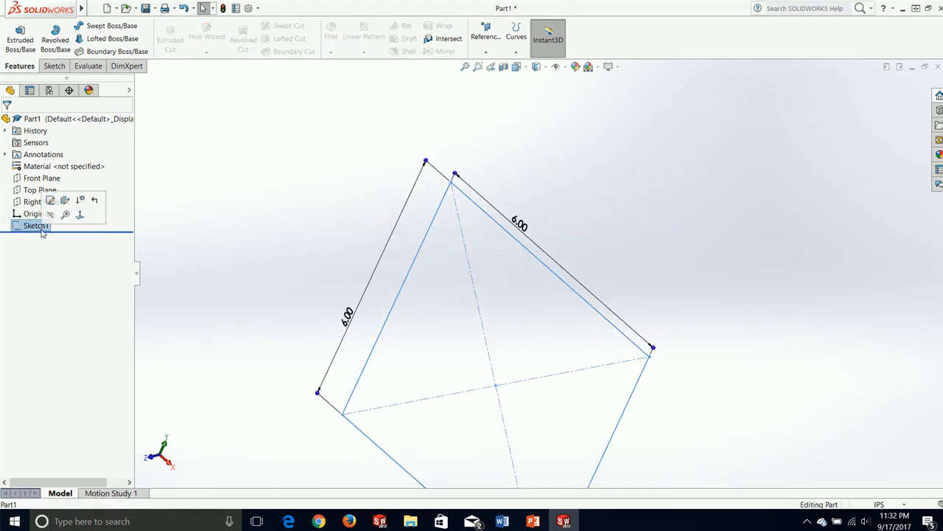
right_click(40, 228)
left_click(72, 287)
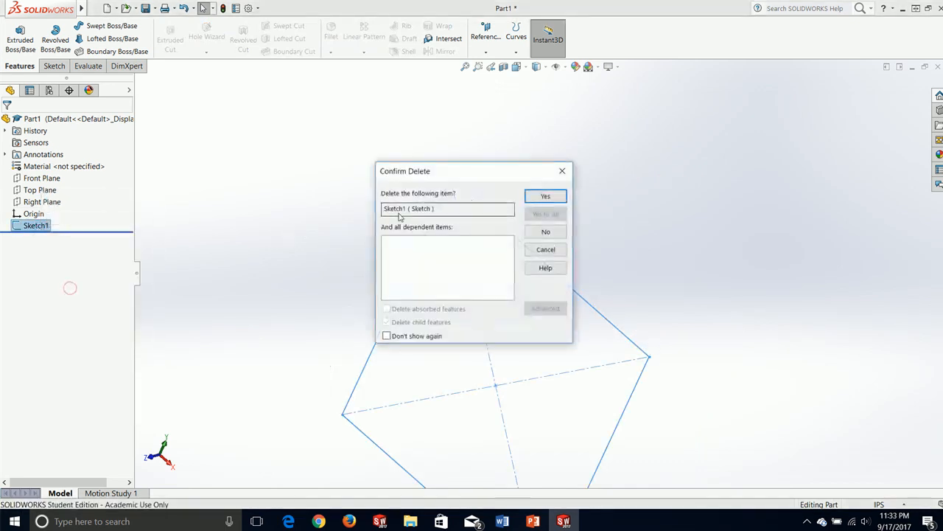
left_click(544, 197)
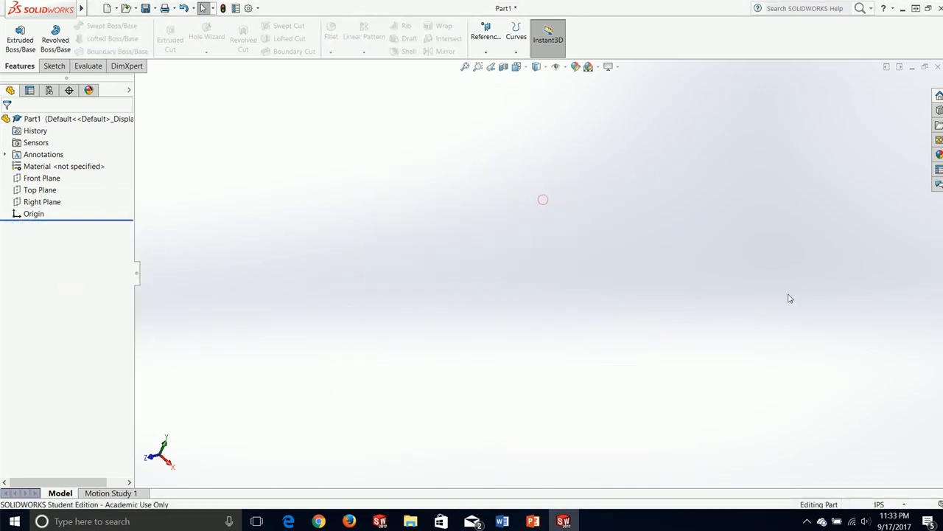
Sketch a circle about 9.2 in in diameter on the Top Plane, centred on the origin.
left_click(53, 66)
left_click(15, 33)
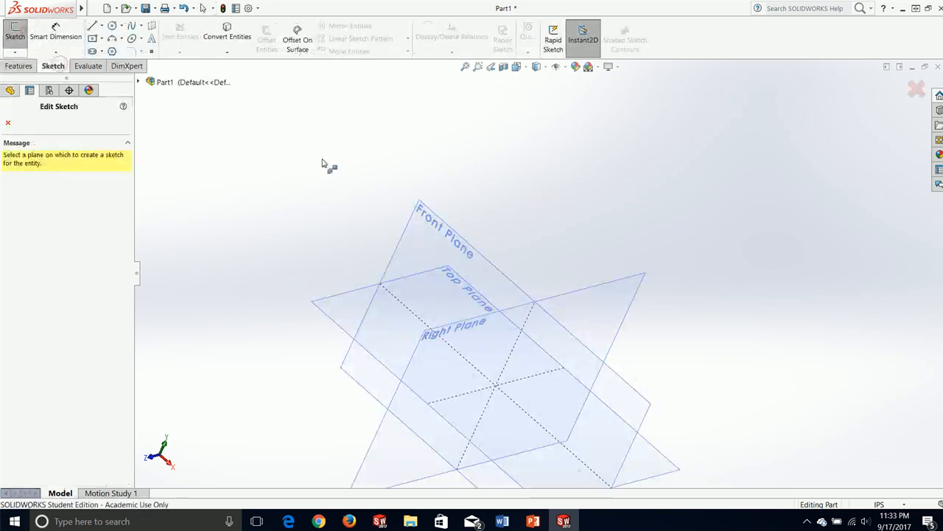
left_click(350, 304)
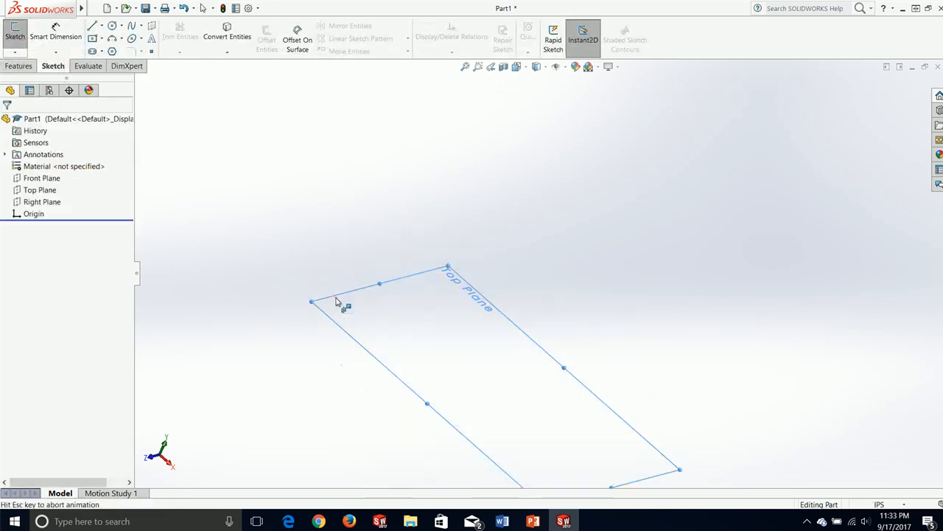
left_click(112, 26)
left_click(540, 268)
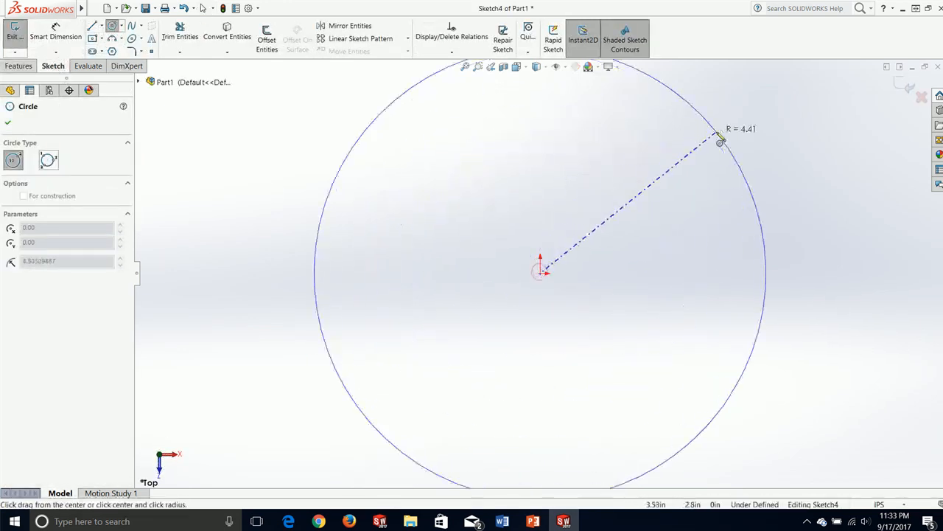
left_click(719, 138)
key("Escape")
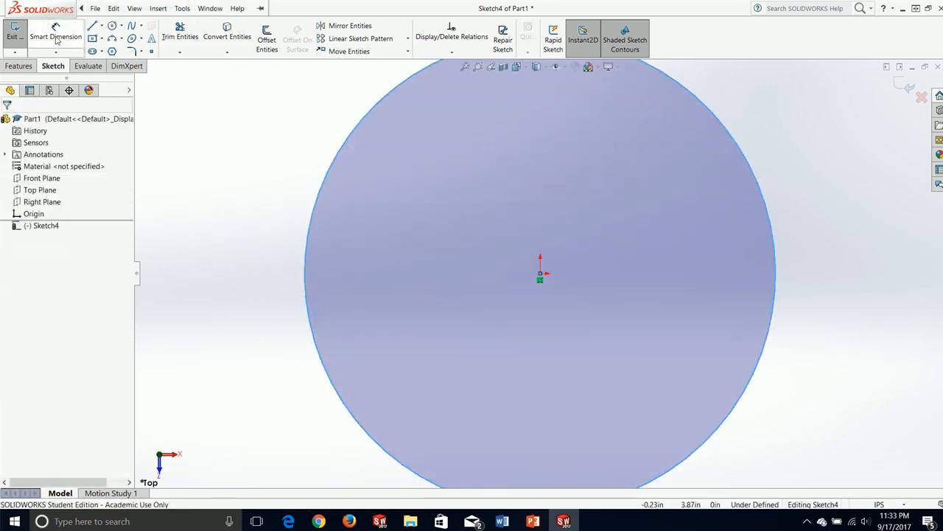
Dimension the circle's diameter to 10 in.
left_click(56, 41)
left_click(766, 193)
left_click(626, 205)
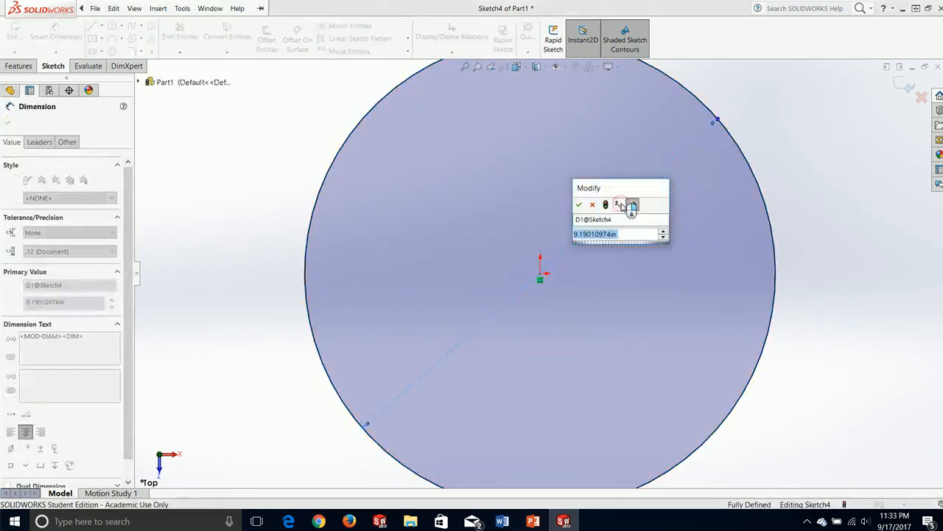
type("10")
key("Return")
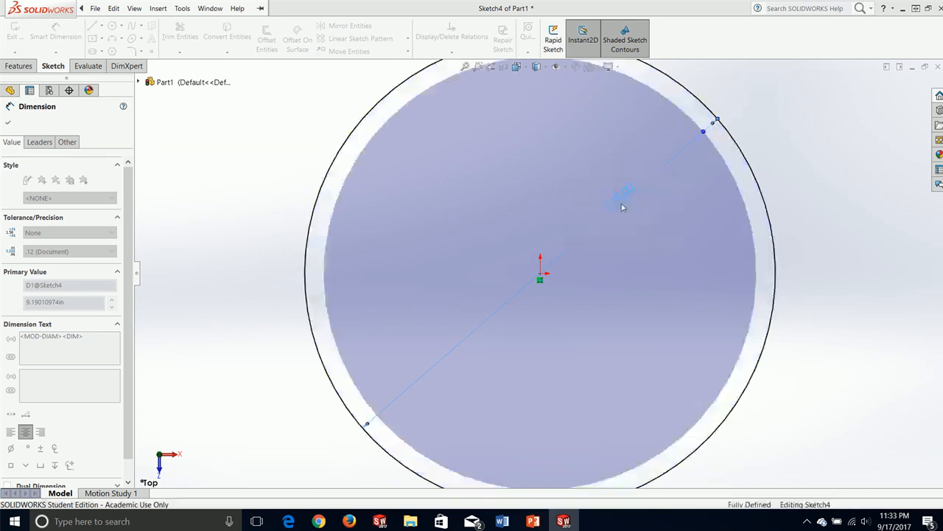
left_click(182, 8)
left_click(10, 123)
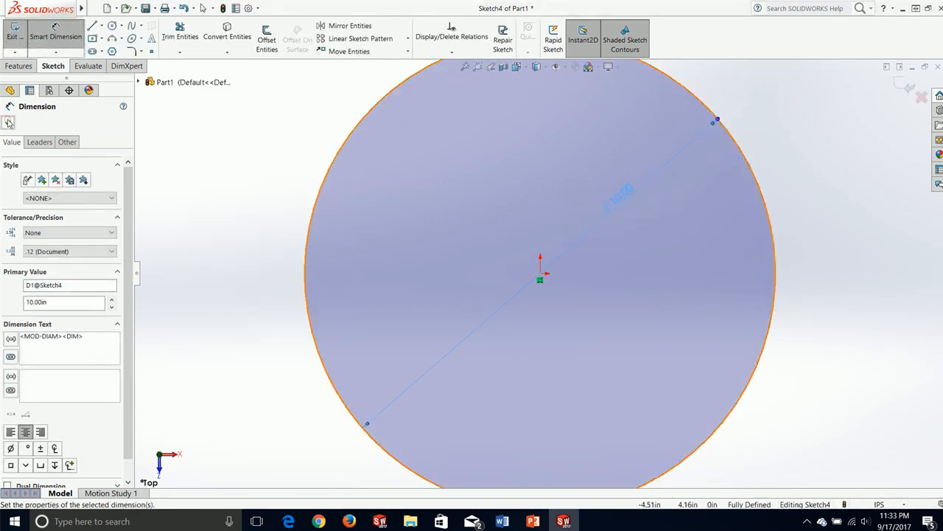
left_click(11, 124)
Extrude the circle to a blind depth of 10 in to form a solid cylinder.
left_click(25, 67)
left_click(20, 37)
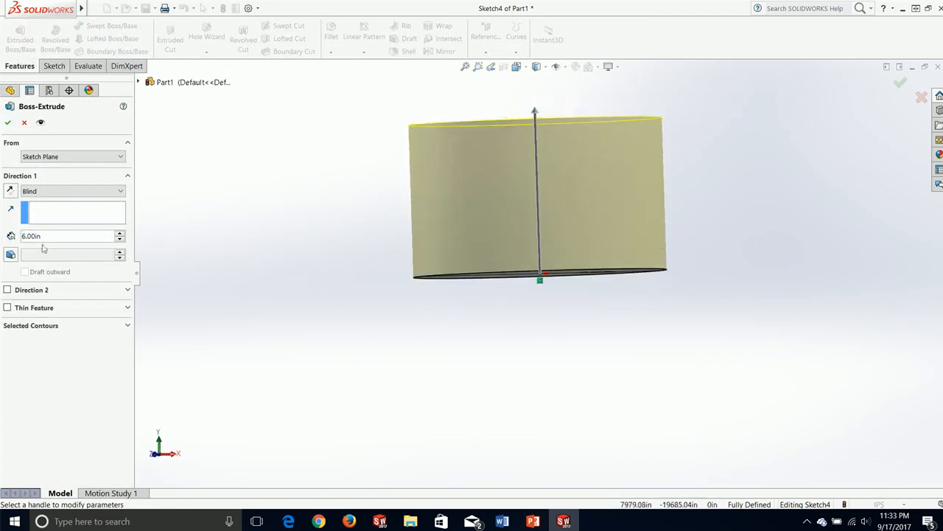
type("10")
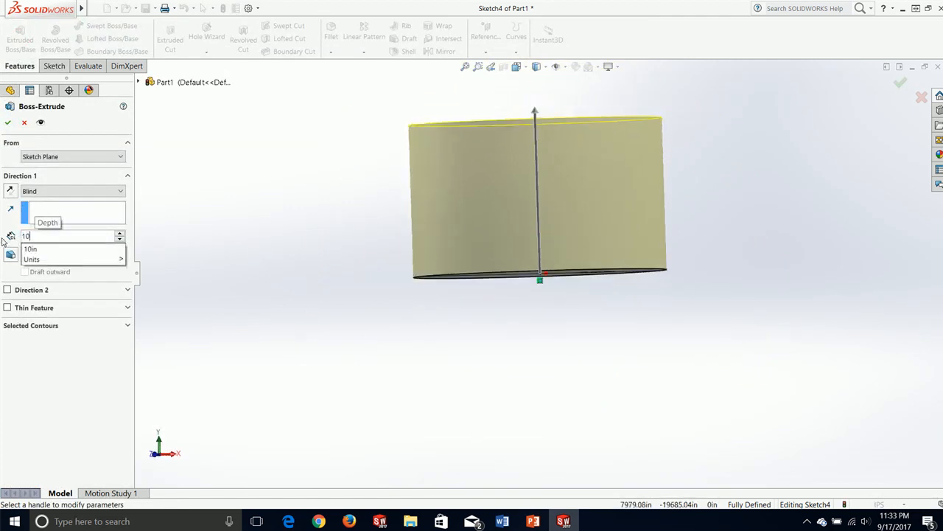
key("Return")
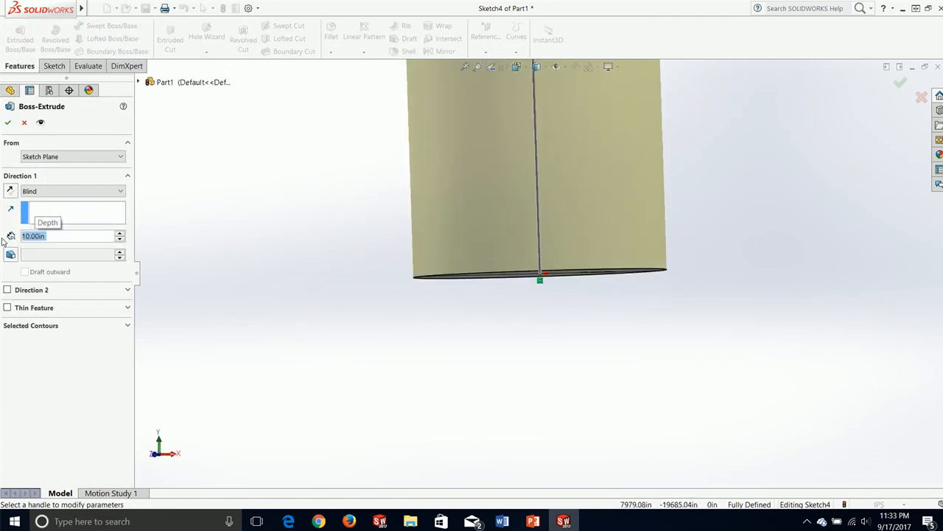
left_click(6, 123)
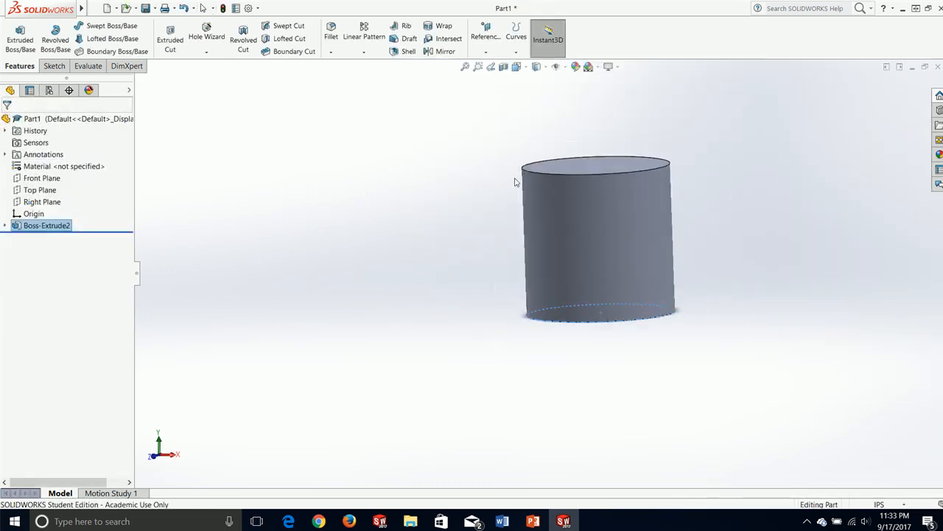
left_click(417, 291)
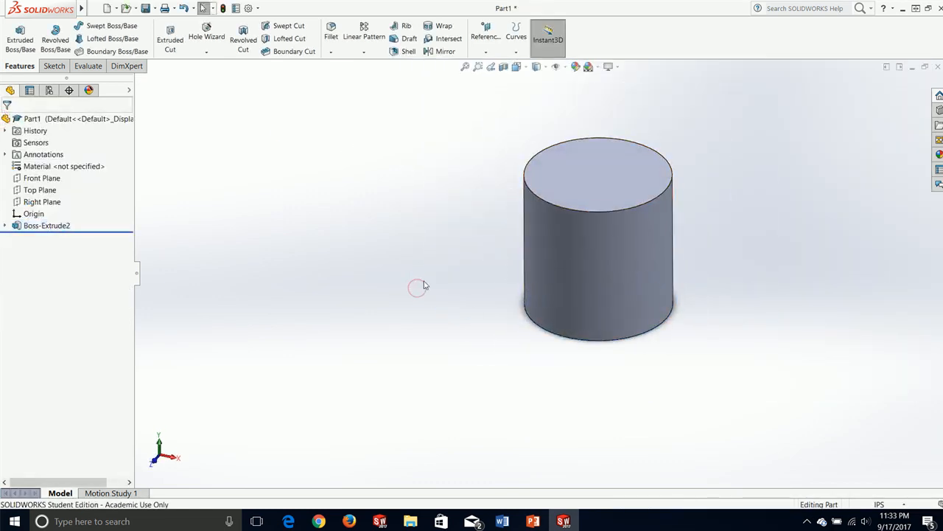
mouse_move(581, 307)
middle_mouse_down()
mouse_move(612, 268)
mouse_move(583, 307)
middle_mouse_up()
middle_click_drag(597, 266, 558, 258)
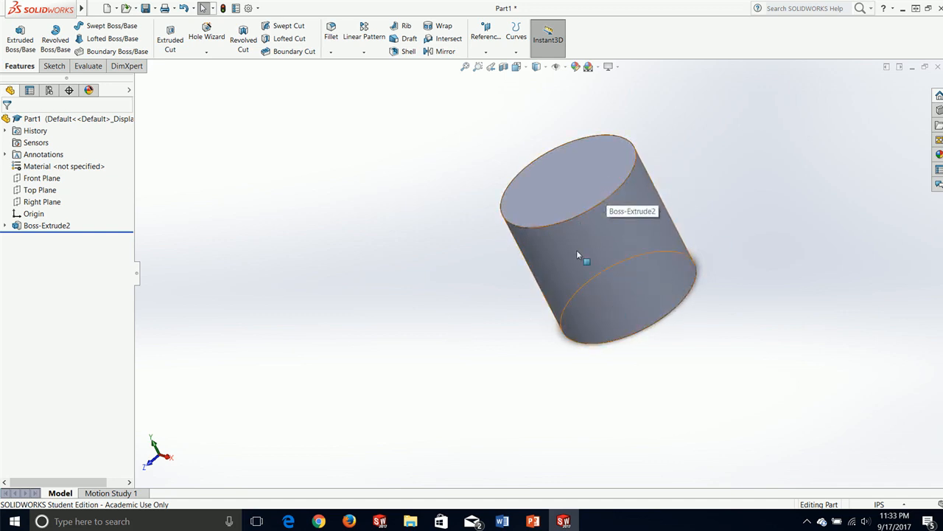
middle_click_drag(549, 313, 604, 261)
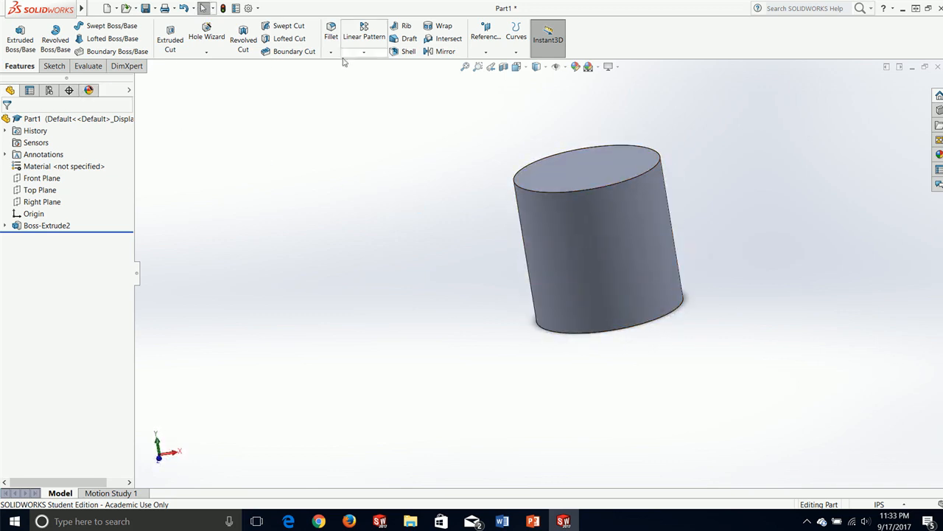
left_click(490, 31)
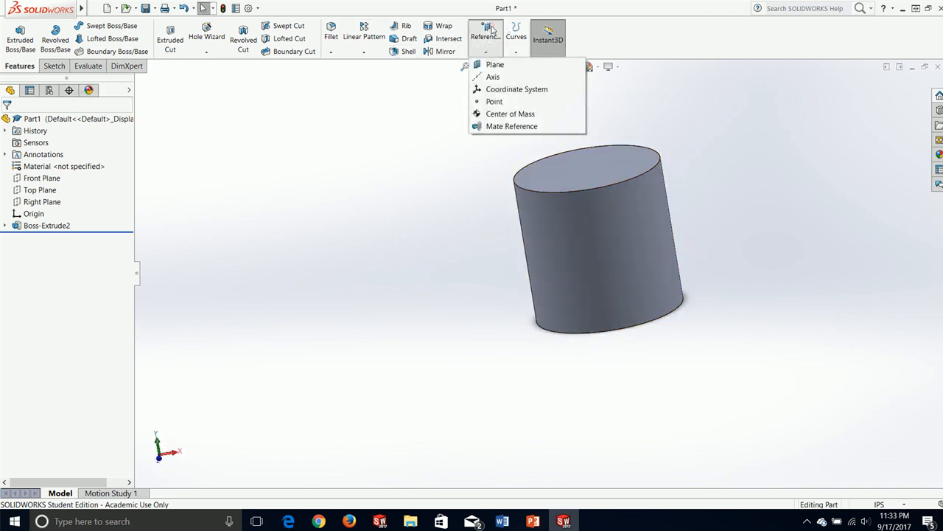
left_click(495, 64)
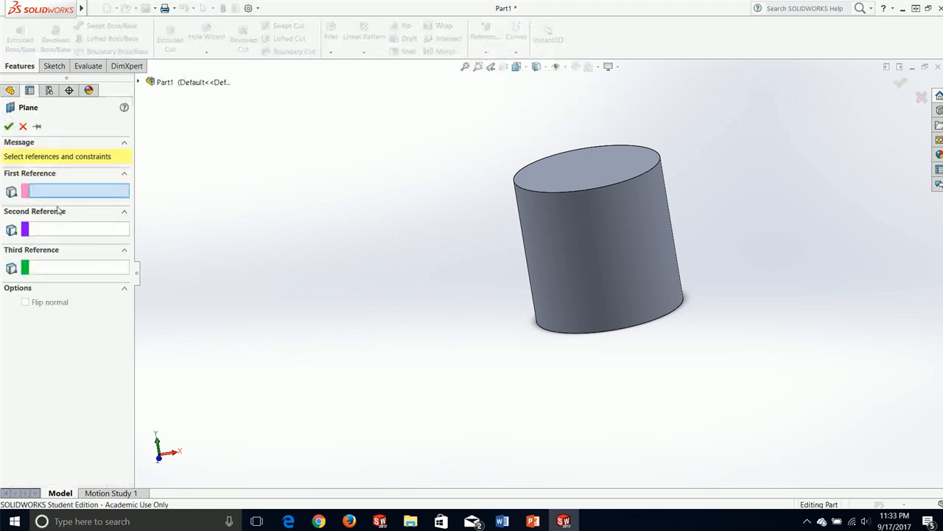
left_click(592, 270)
middle_click_drag(309, 258, 401, 269)
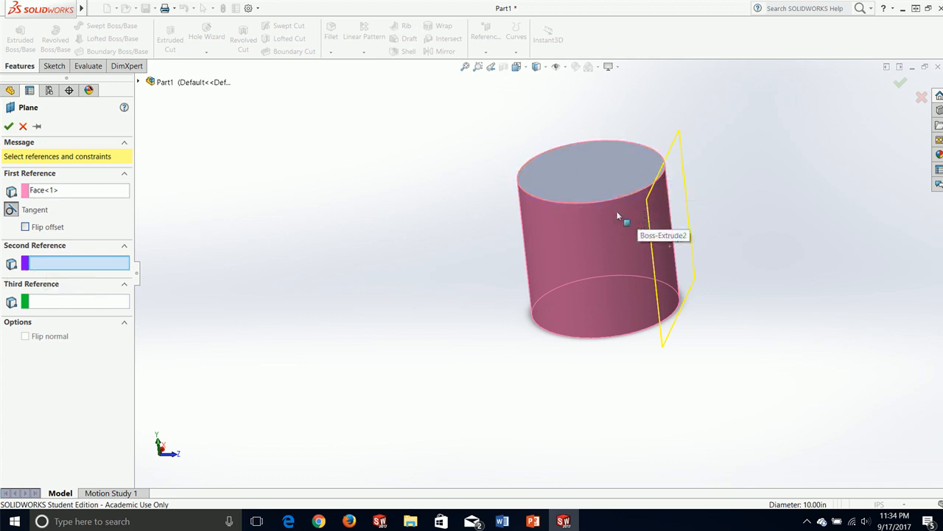
left_click(23, 127)
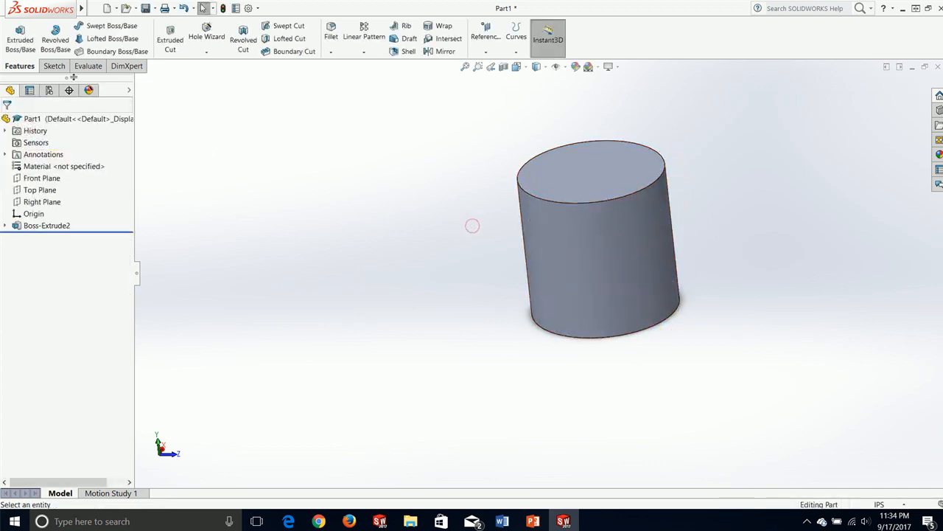
Start a sketch on the cylinder's top face and draw a horizontal centerline from the origin to the circular edge on the positive X side.
left_click(53, 65)
left_click(14, 34)
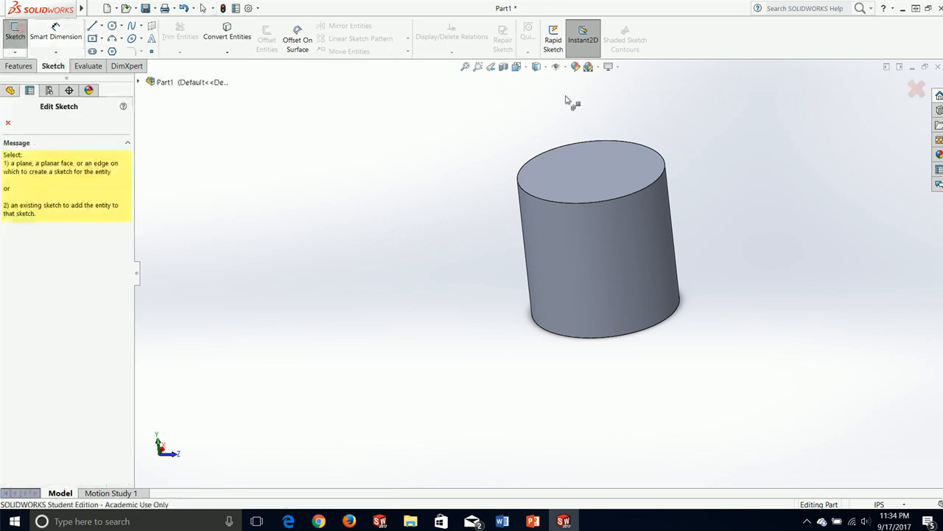
left_click(591, 170)
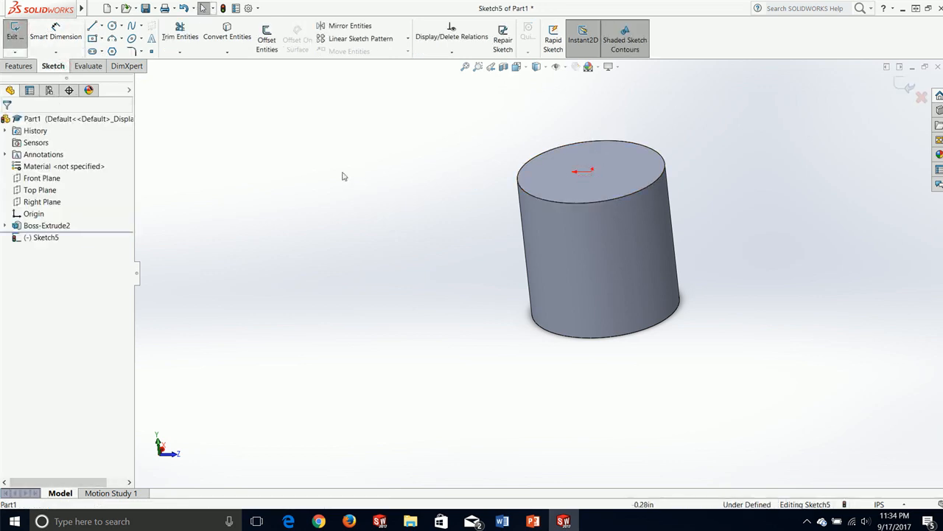
key("space")
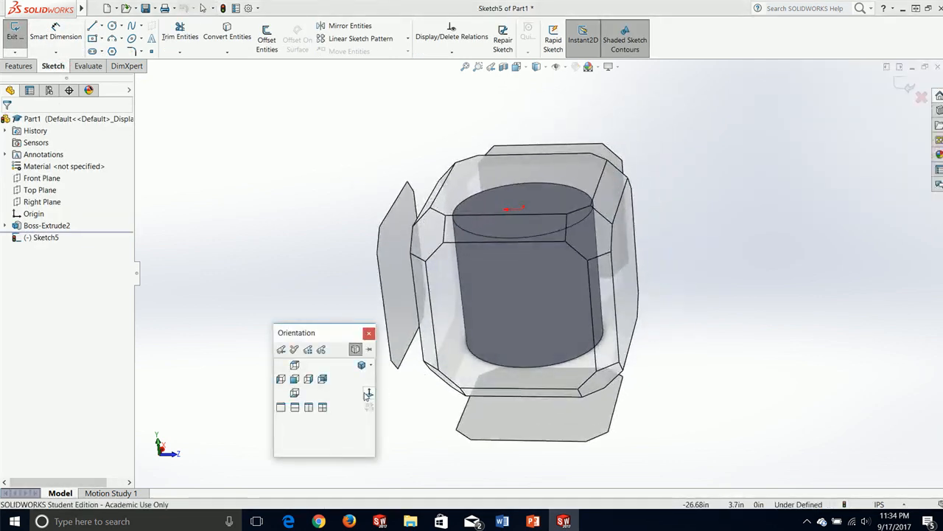
left_click(368, 394)
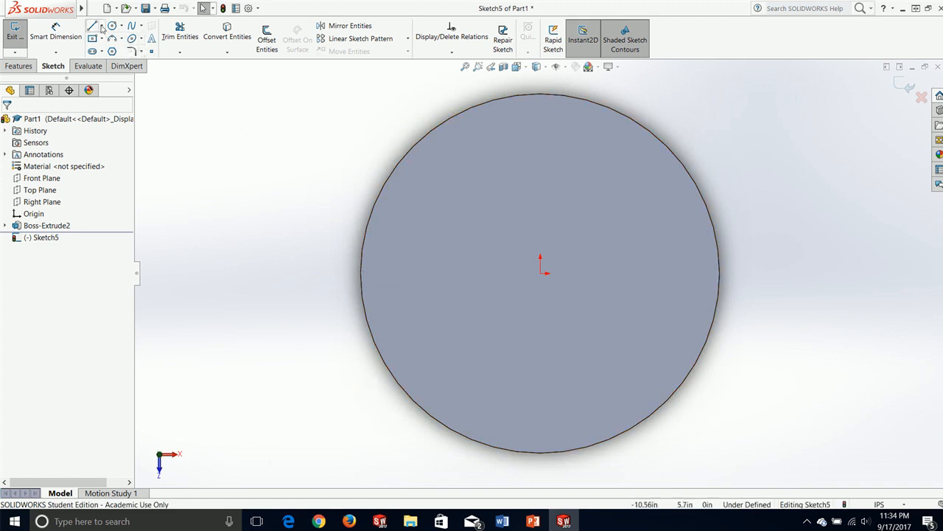
left_click(101, 27)
left_click(117, 48)
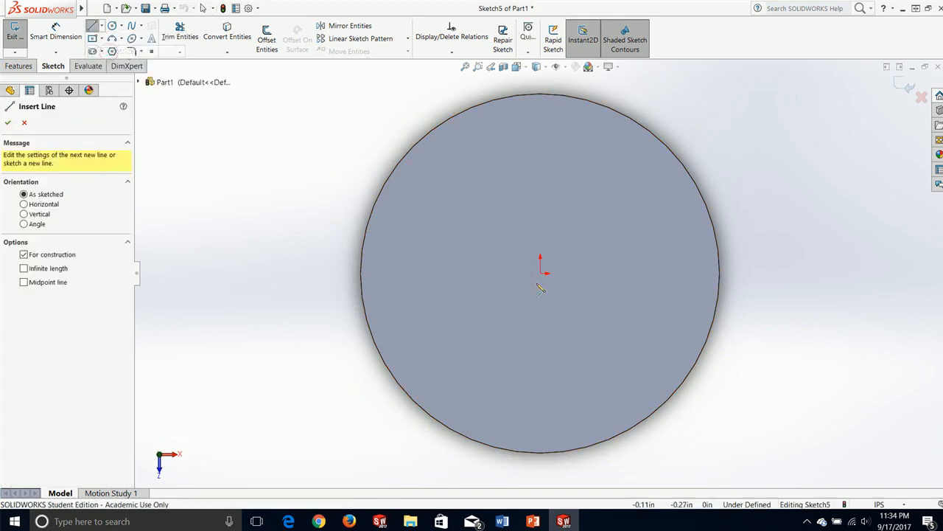
left_click(543, 274)
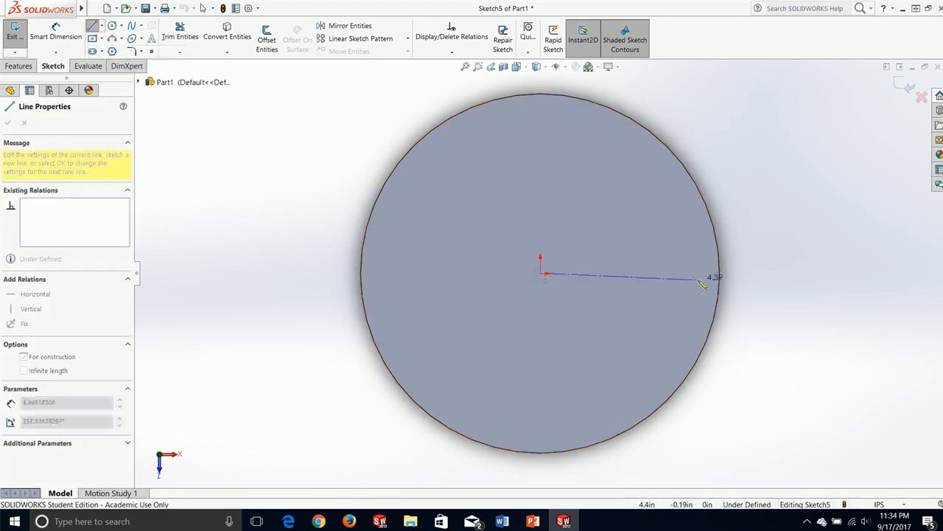
left_click(719, 273)
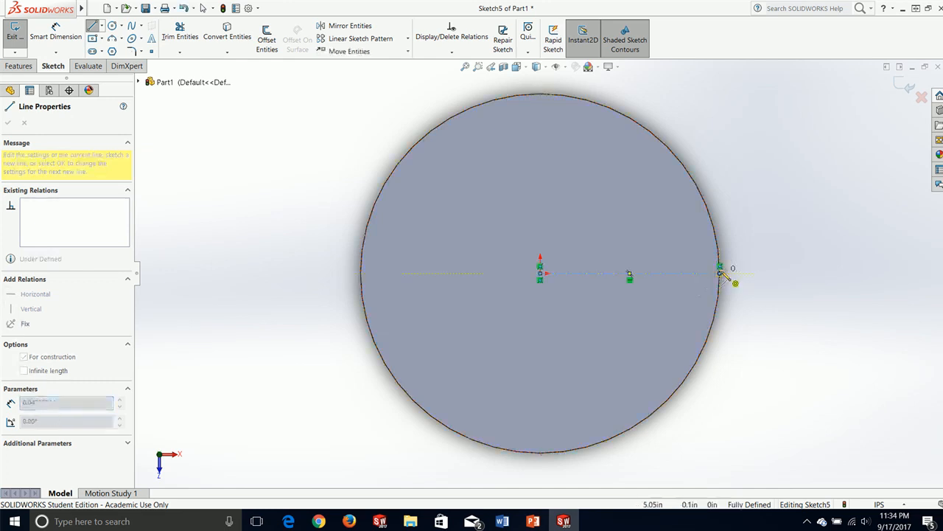
key("Escape")
key("Escape")
Draw a second centerline from the origin to the circular edge, about 36° above the horizontal one.
left_click(102, 27)
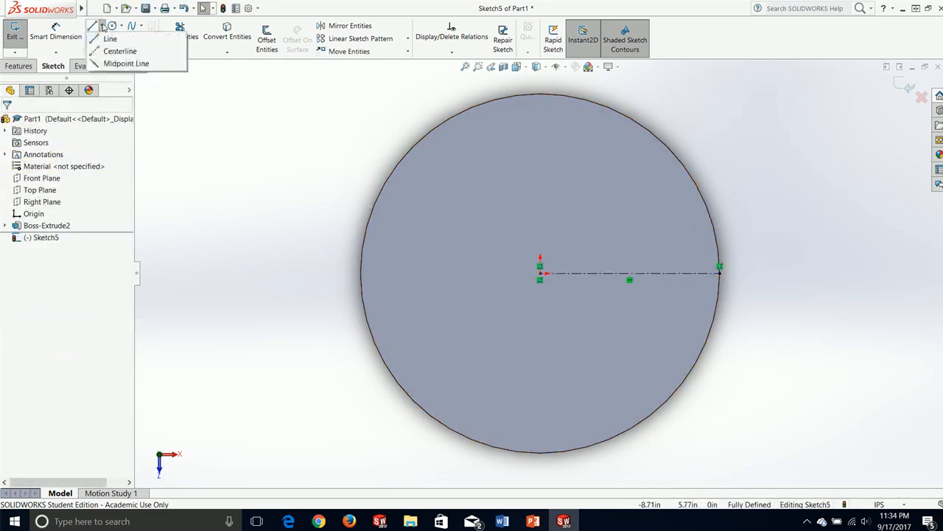
left_click(116, 51)
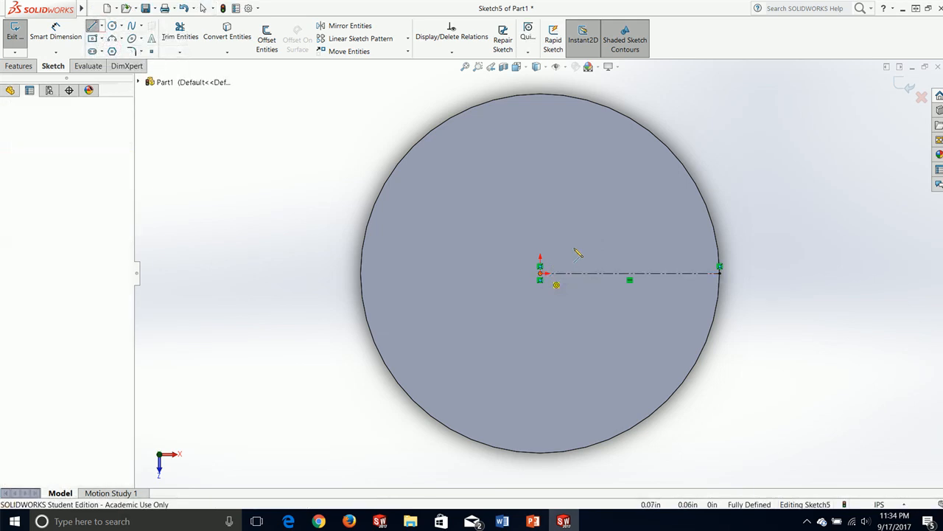
left_click(540, 274)
left_click(684, 160)
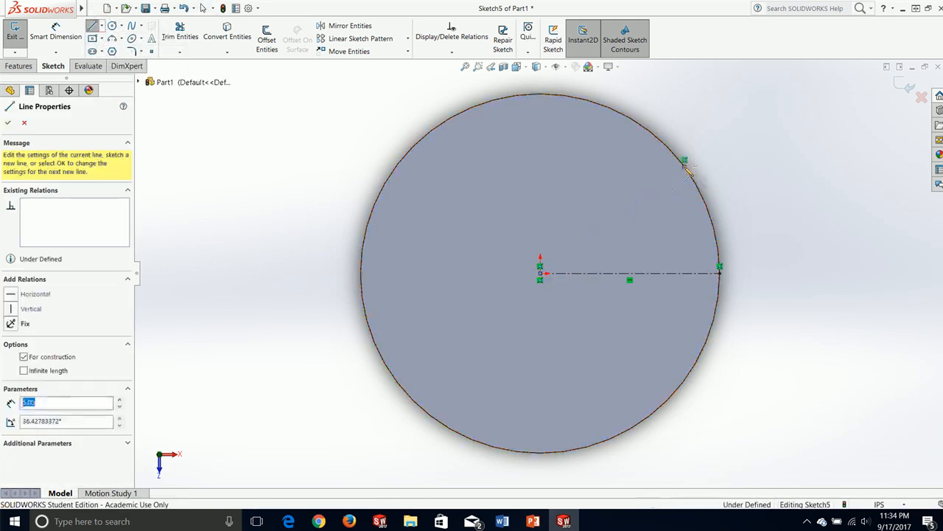
key("Escape")
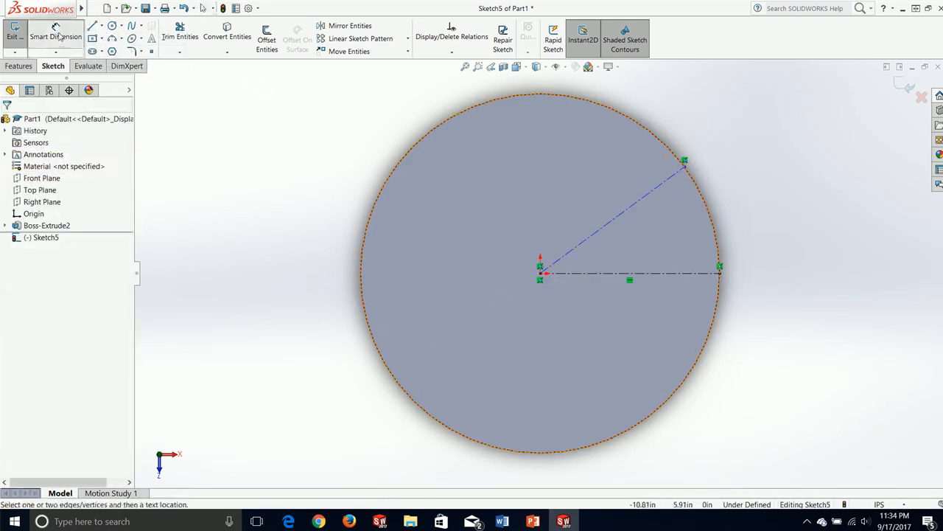
Dimension the angle between the two centerlines to 40° and exit the sketch.
left_click(607, 229)
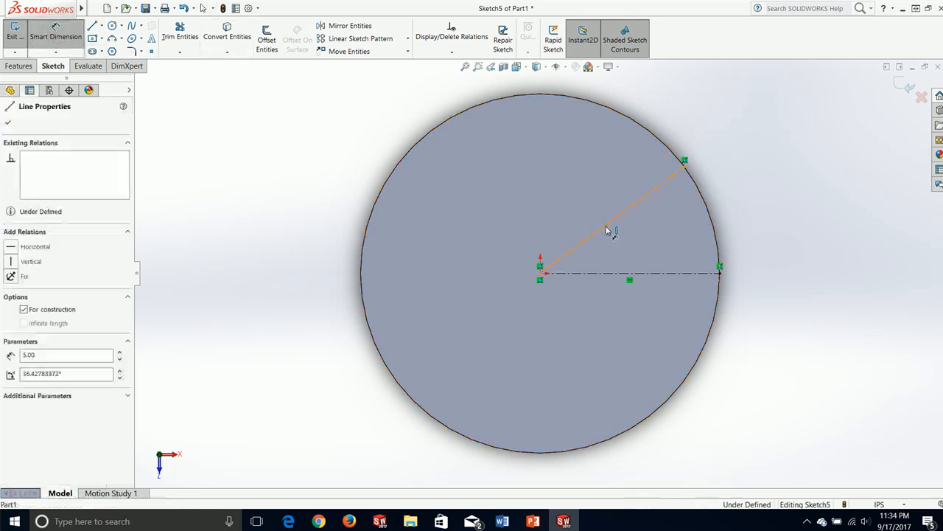
left_click(627, 273)
left_click(649, 262)
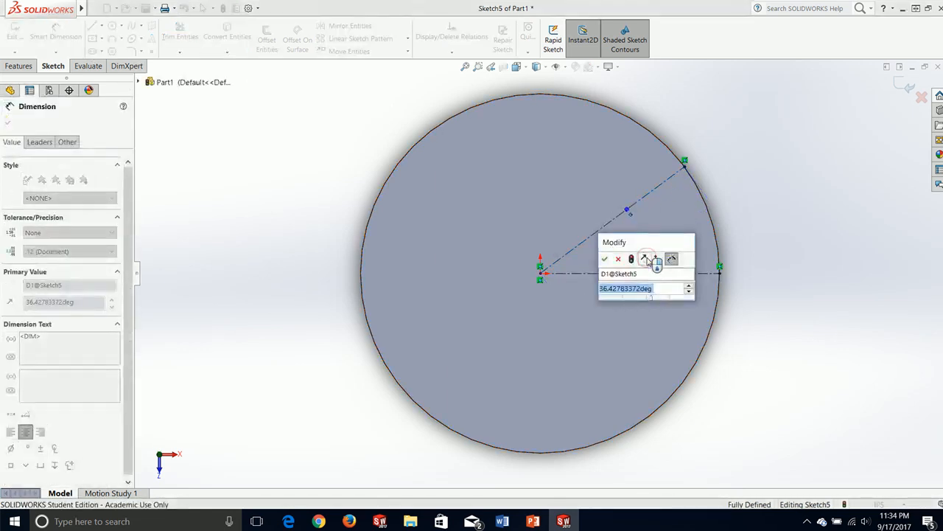
type("40")
key("Return")
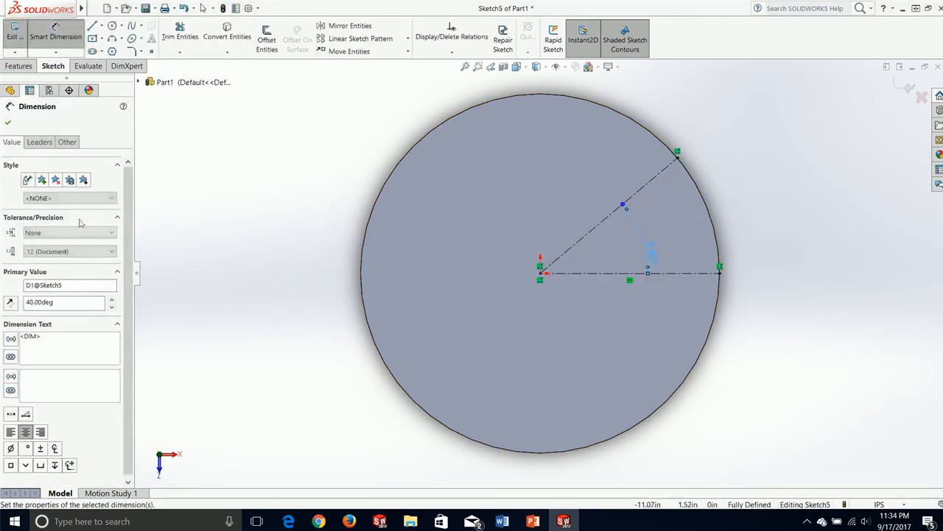
left_click(7, 122)
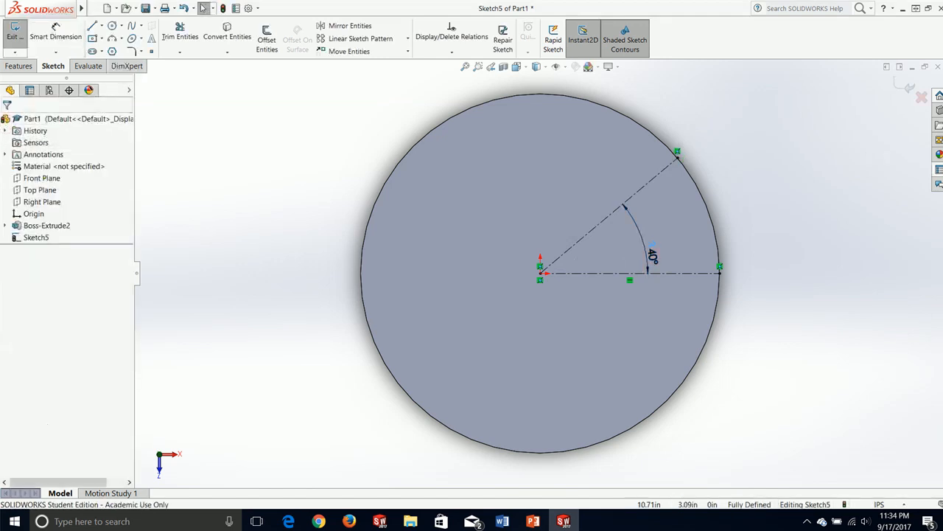
left_click(909, 87)
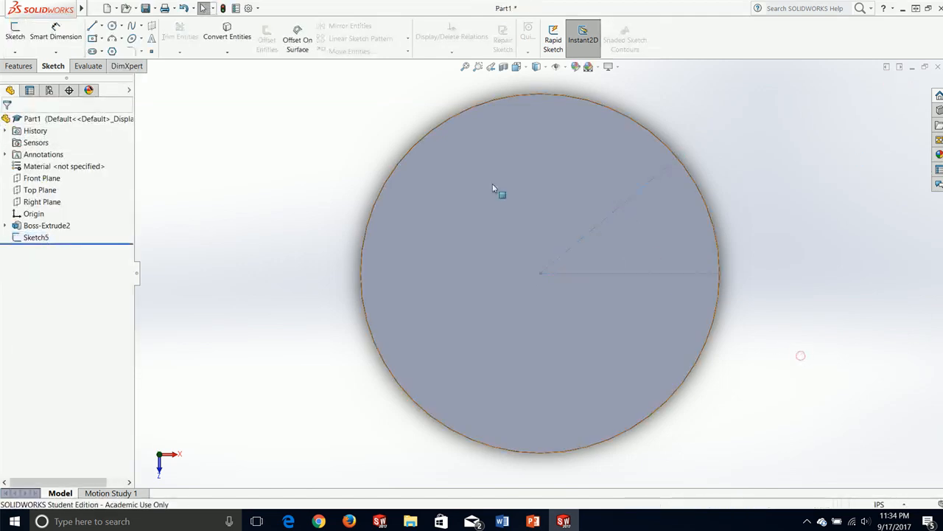
left_click(18, 65)
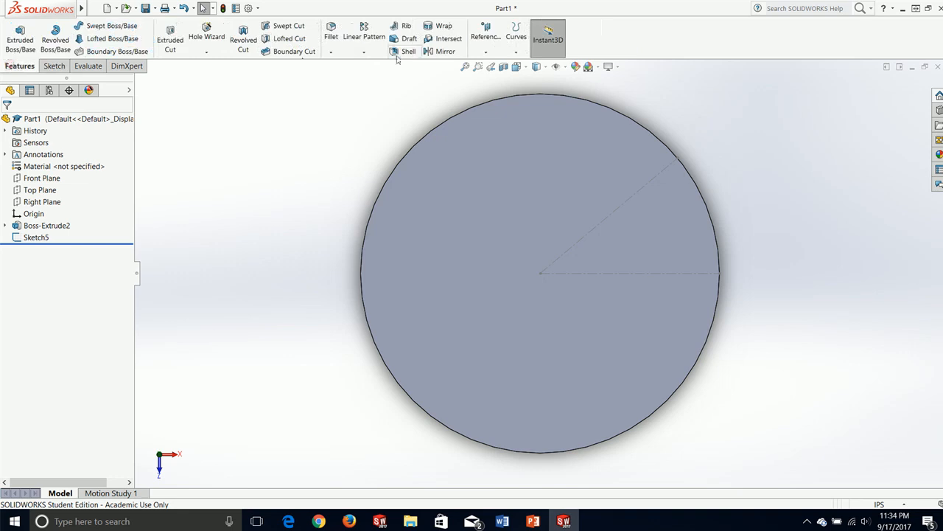
Create a reference plane tangent to the cylinder's side face and coincident with the outer endpoint of the angled centerline.
left_click(474, 39)
left_click(492, 65)
middle_click_drag(526, 481, 495, 226)
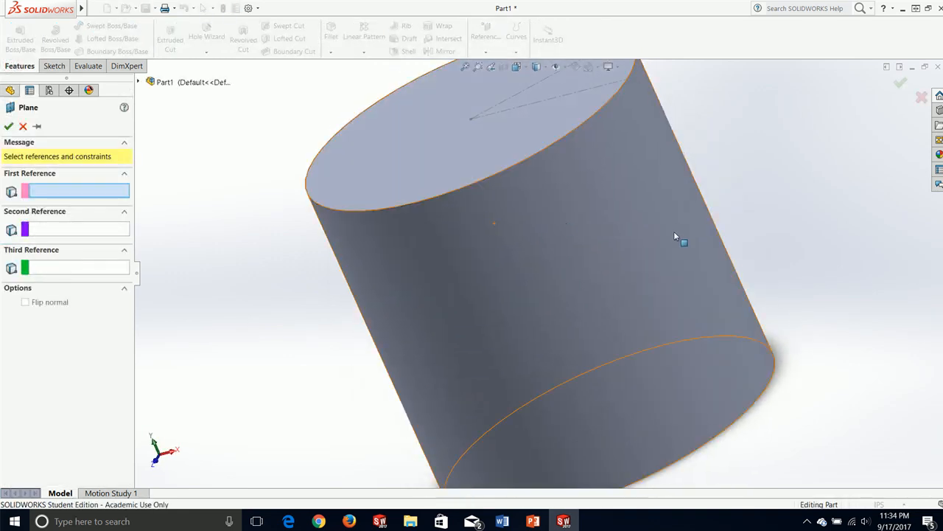
left_click(674, 230)
scroll(608, 241, "down", 3)
scroll(608, 242, "up", 3)
scroll(608, 247, "up", 3)
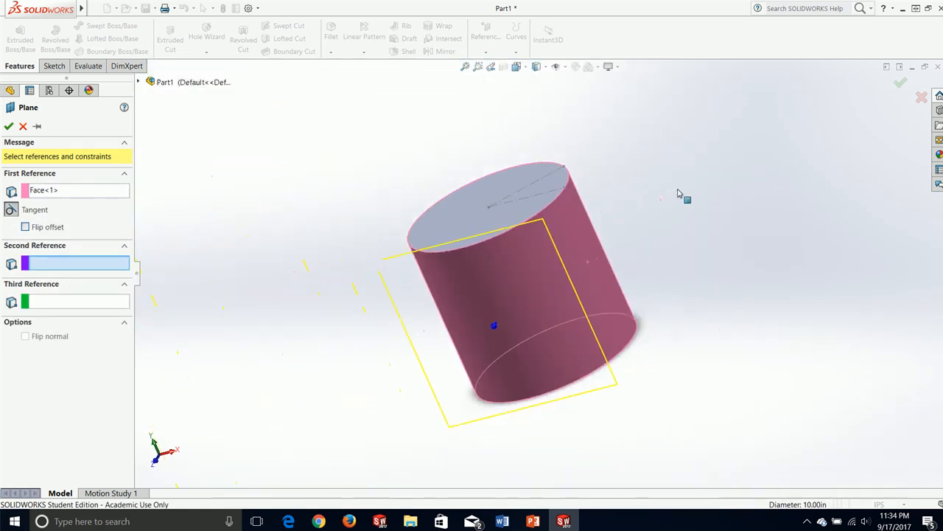
middle_click_drag(682, 196, 649, 270)
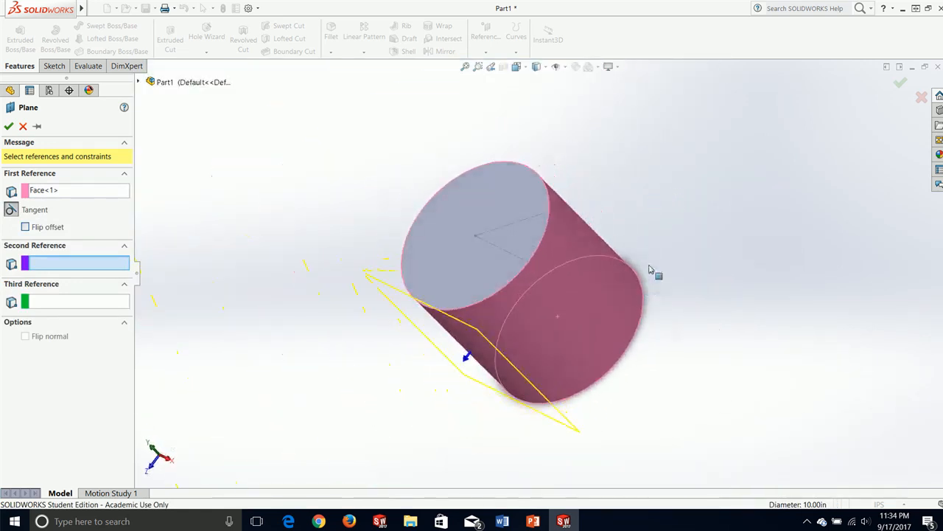
middle_click_drag(502, 266, 519, 256)
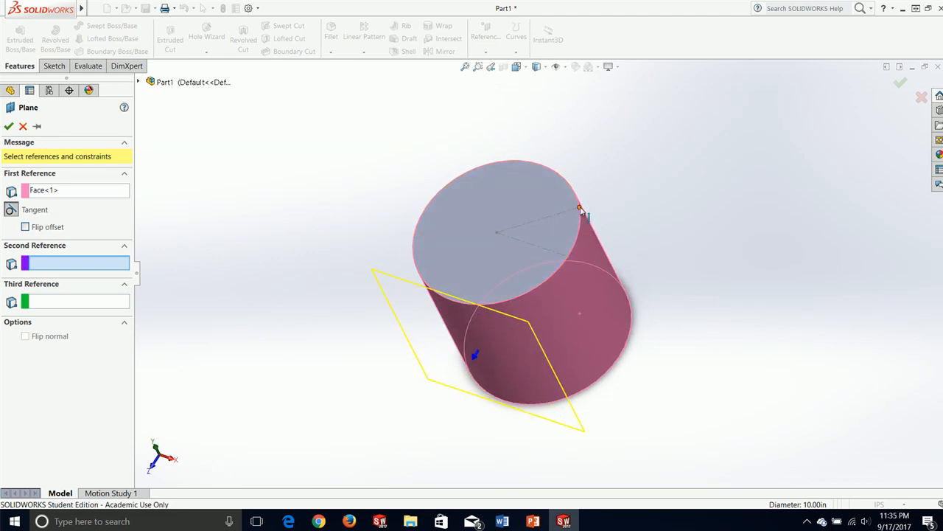
left_click(579, 208)
middle_click_drag(435, 343, 405, 272)
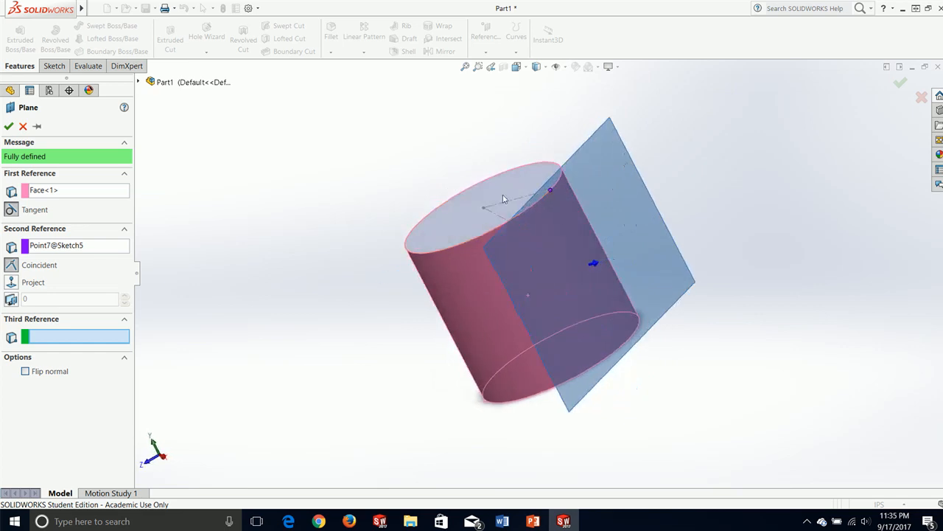
middle_click_drag(535, 248, 563, 283)
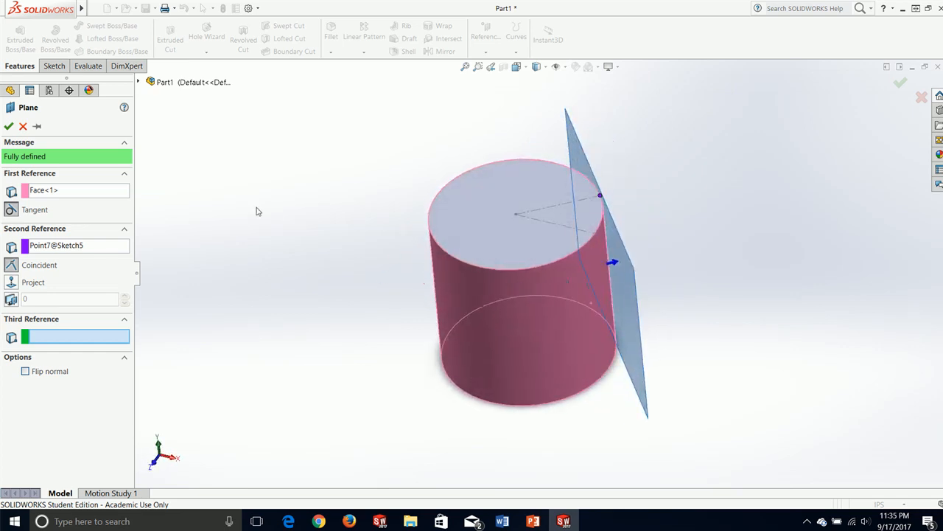
left_click(8, 126)
middle_click_drag(412, 307, 386, 354)
left_click(487, 30)
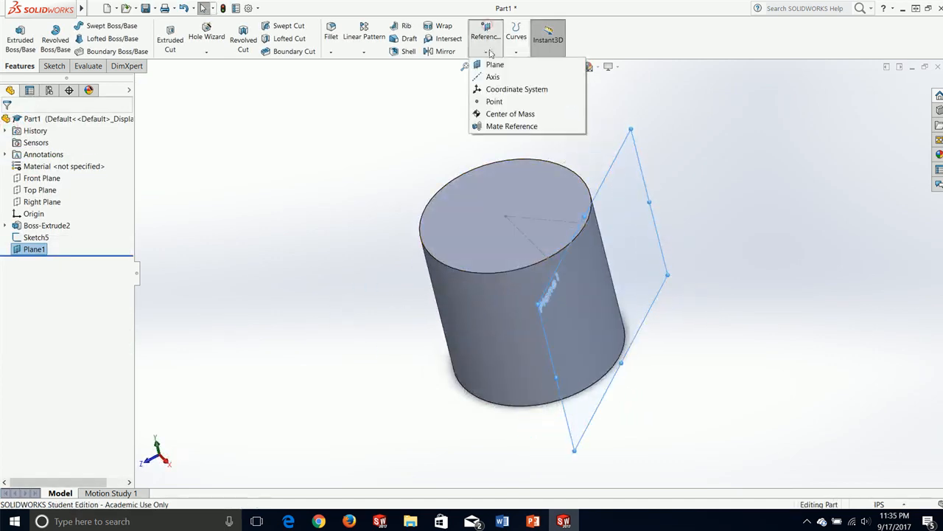
left_click(494, 64)
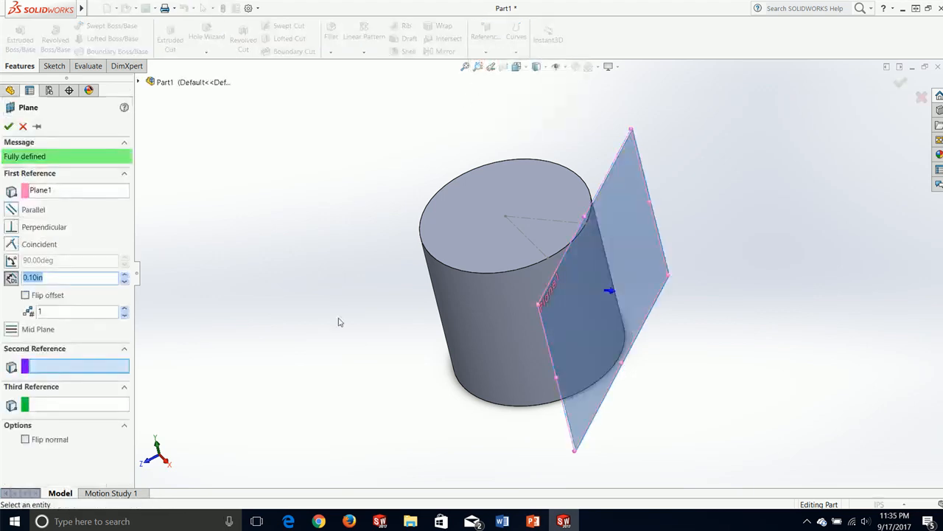
left_click(23, 127)
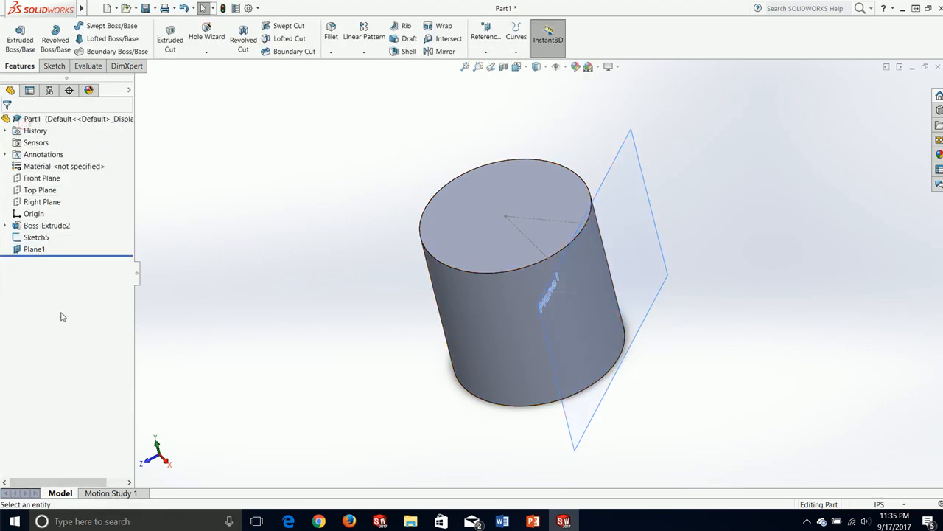
Create a second reference plane tangent to the cylinder's side face and coincident with the outer endpoint of the centerline along X.
left_click(487, 31)
left_click(493, 64)
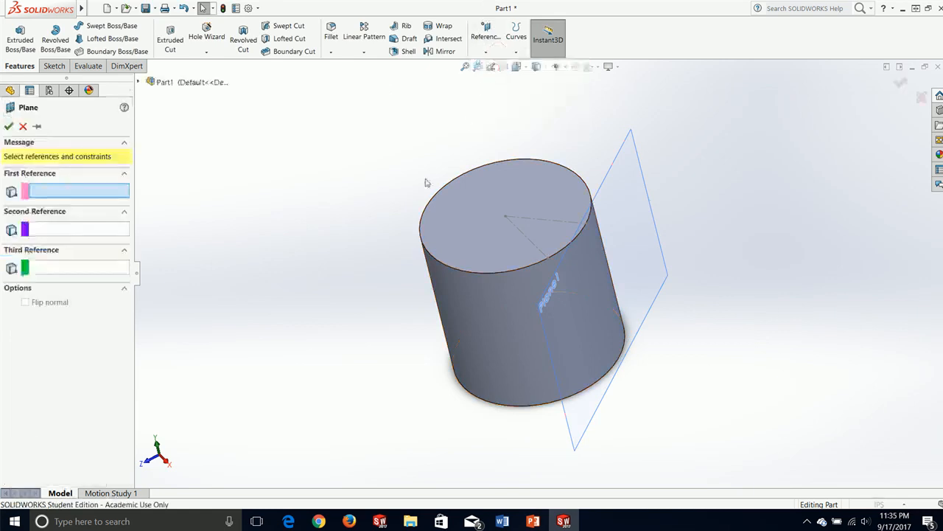
left_click(507, 322)
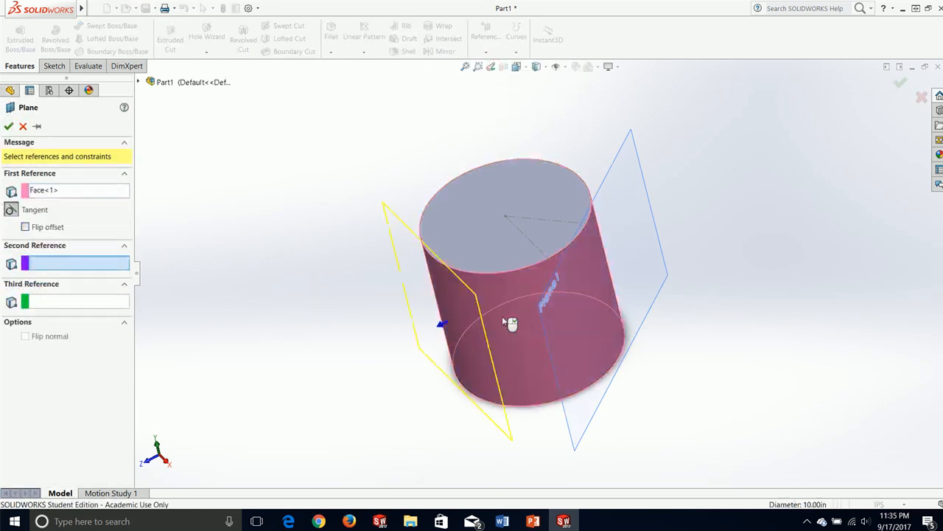
left_click(548, 258)
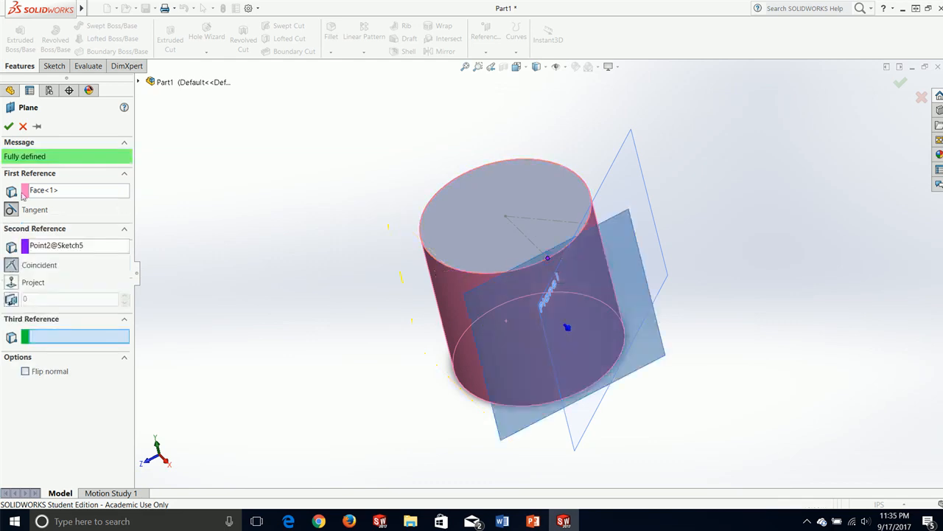
left_click(11, 127)
middle_click_drag(271, 289, 394, 320)
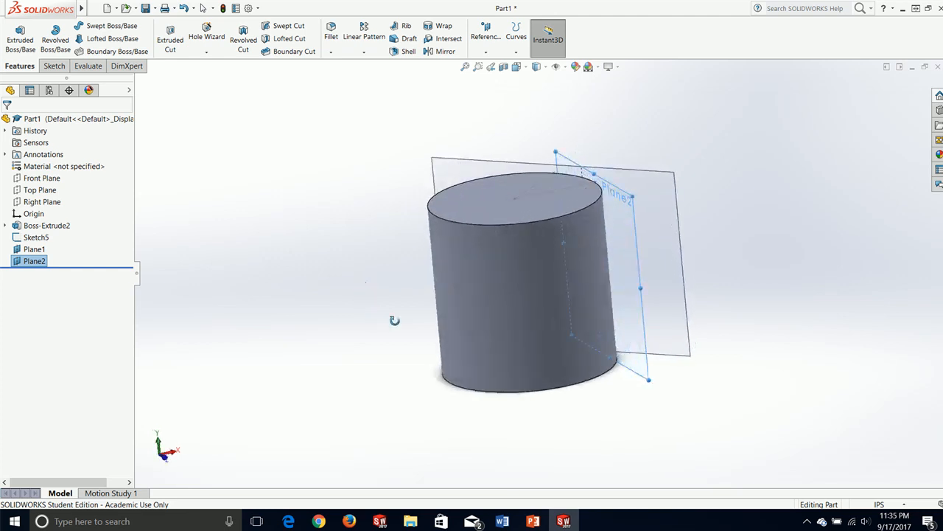
left_click(809, 99)
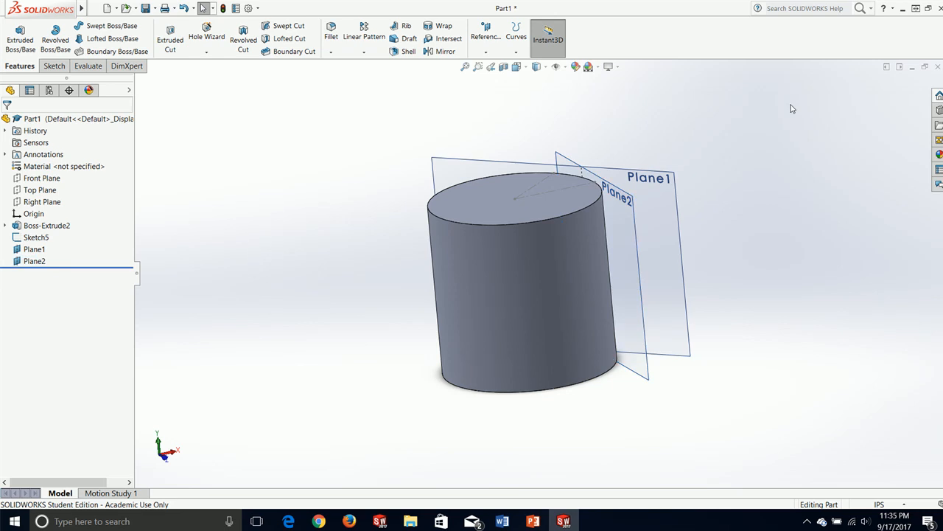
Delete both tangent reference planes, Plane1 and Plane2, from the part.
right_click(33, 249)
left_click(69, 343)
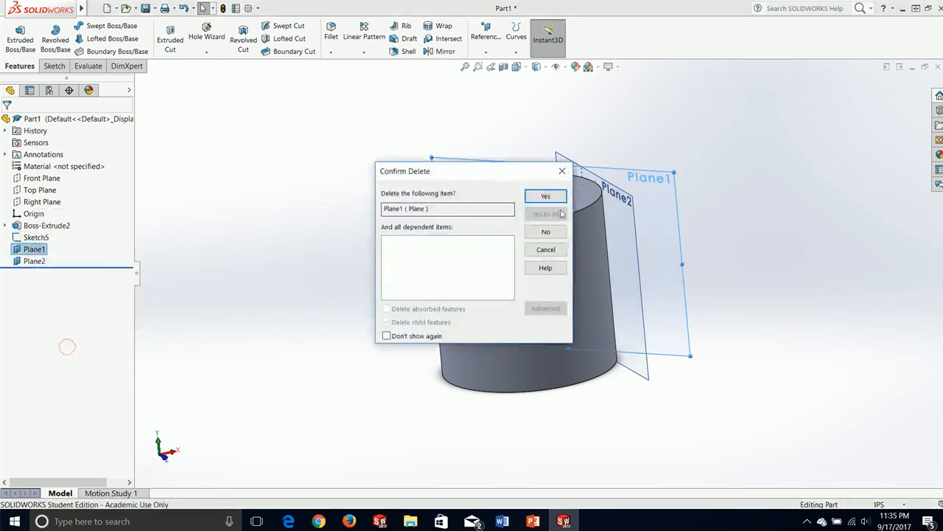
key("Return")
right_click(35, 249)
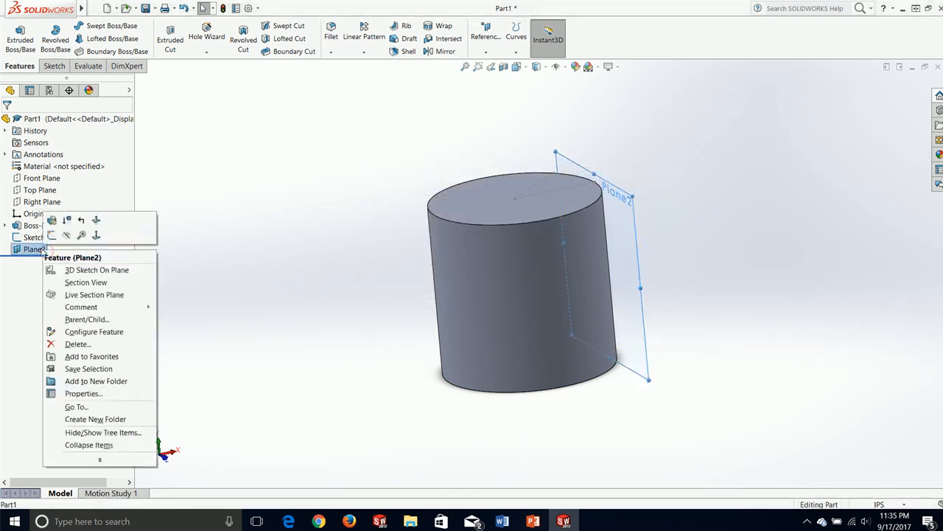
left_click(76, 343)
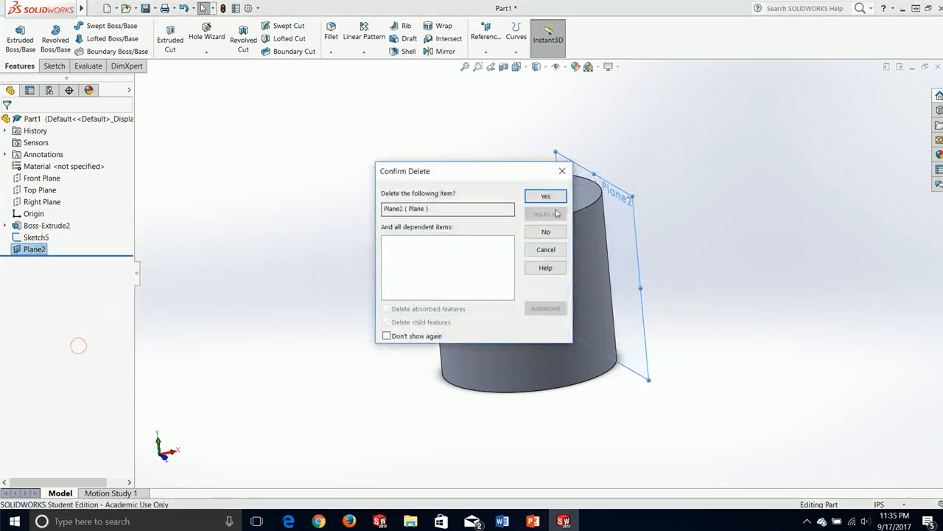
key("Return")
Delete the centerline sketch from the cylinder's top face.
left_click(37, 237)
right_click(36, 237)
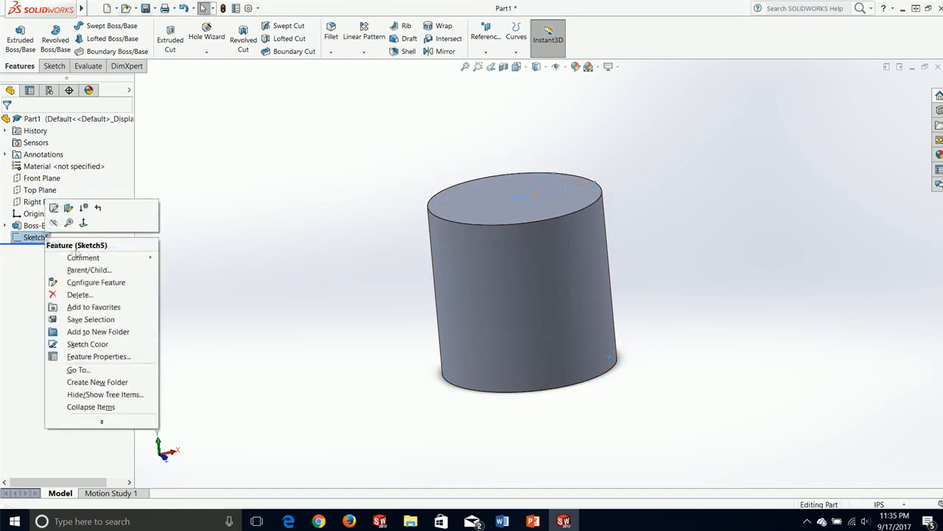
left_click(66, 358)
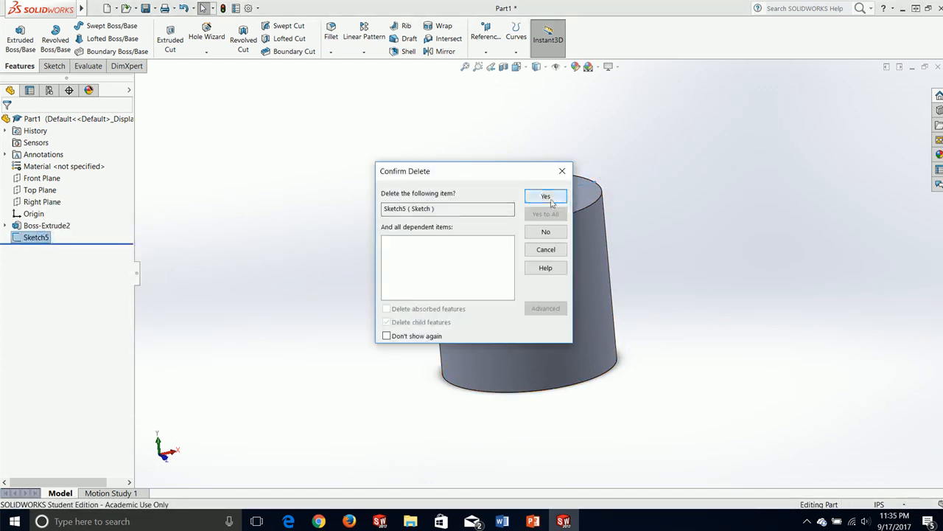
key("Return")
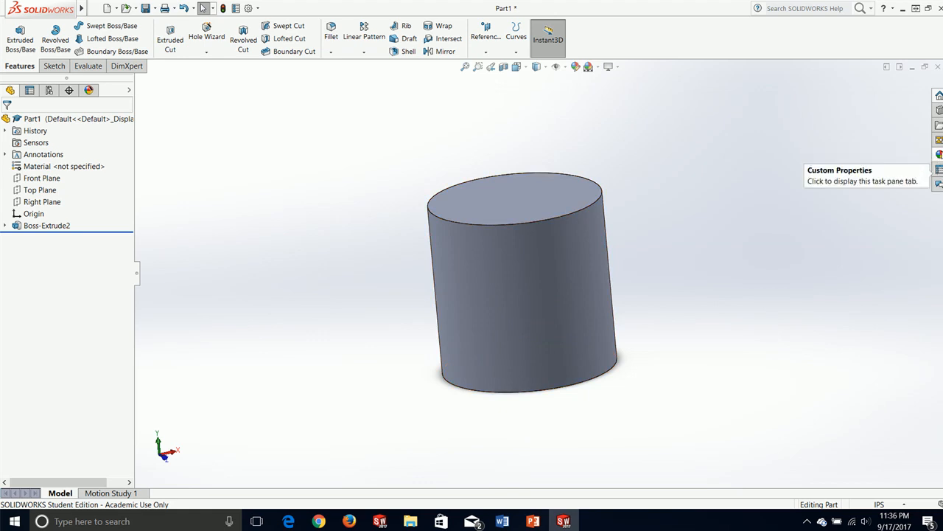
Examine the appearance library's high gloss plastics and its steel and other metal finishes.
left_click(939, 154)
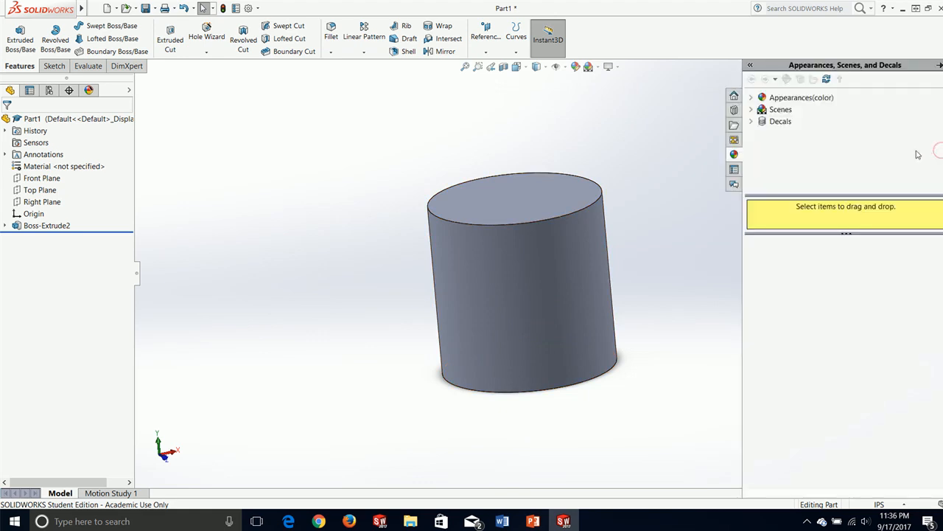
left_click(752, 98)
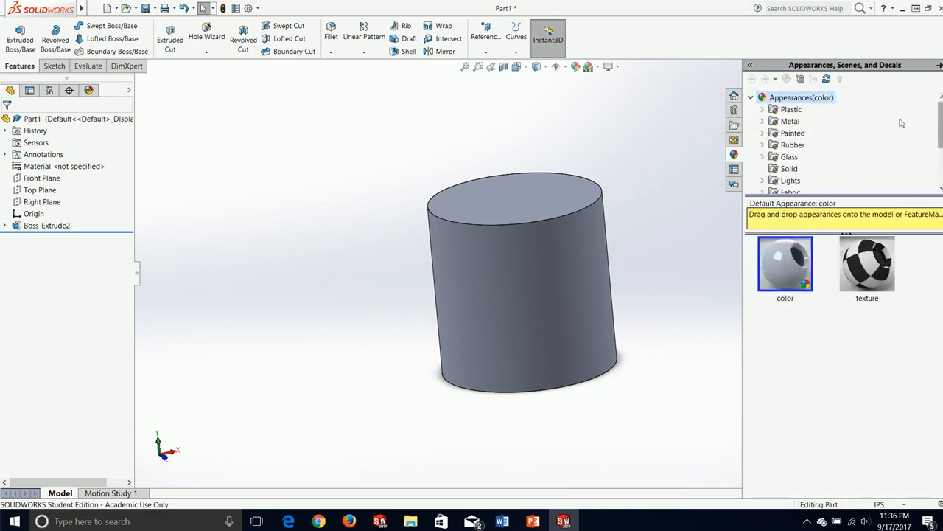
left_click(763, 109)
left_click(818, 111)
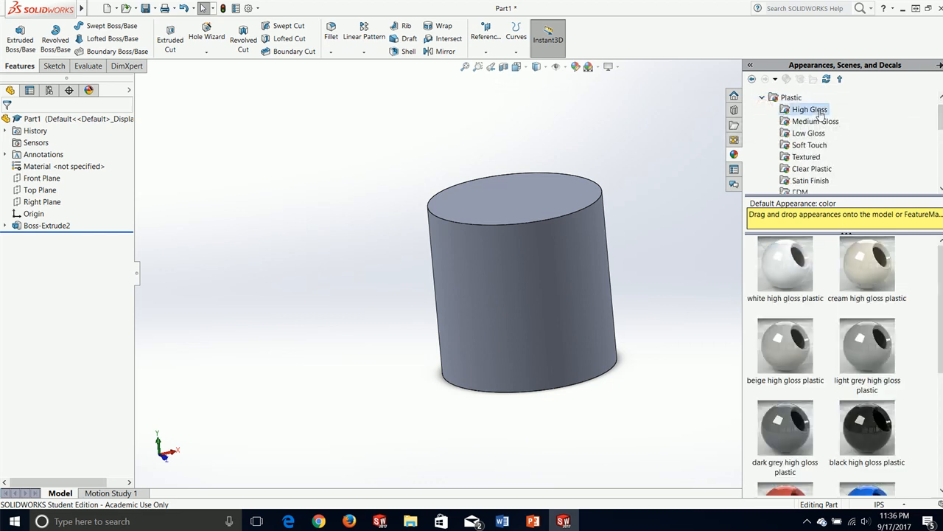
scroll(810, 335, "down", 3)
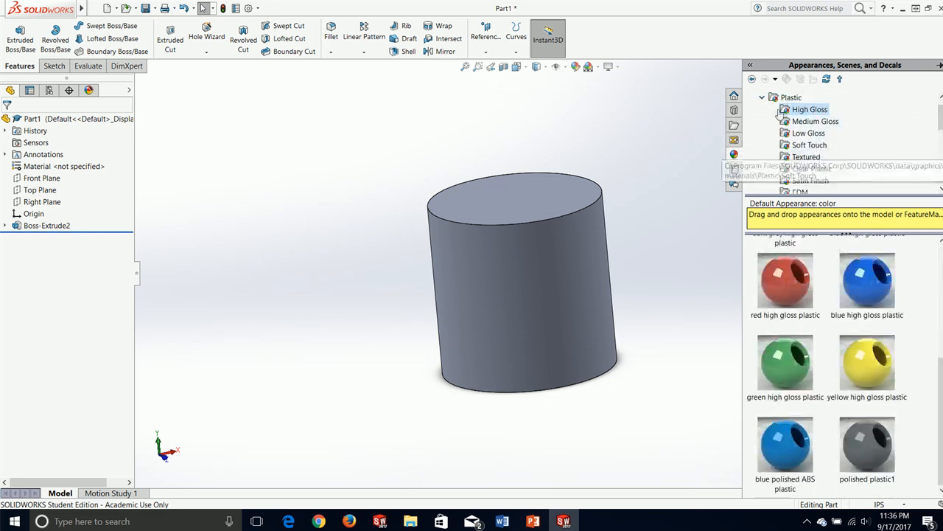
left_click_drag(932, 120, 933, 148)
left_click(761, 146)
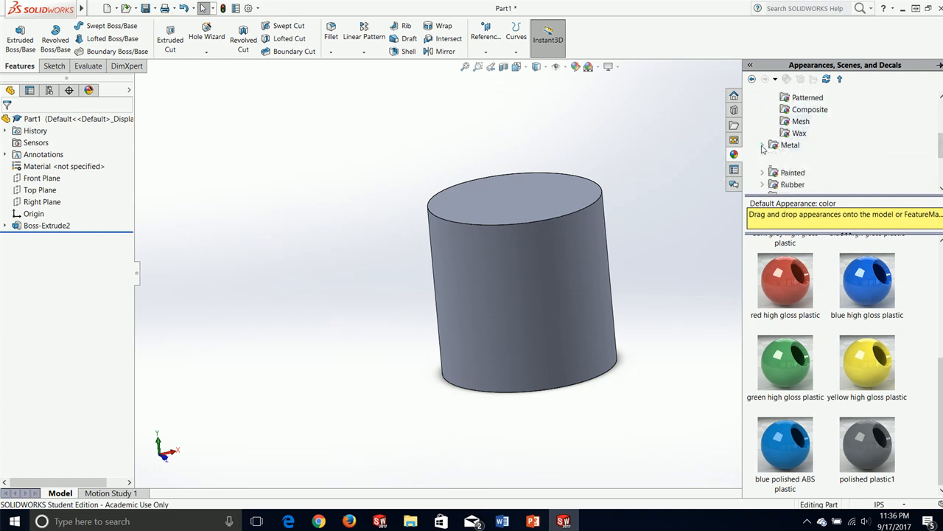
scroll(800, 124, "down", 1)
scroll(801, 122, "up", 1)
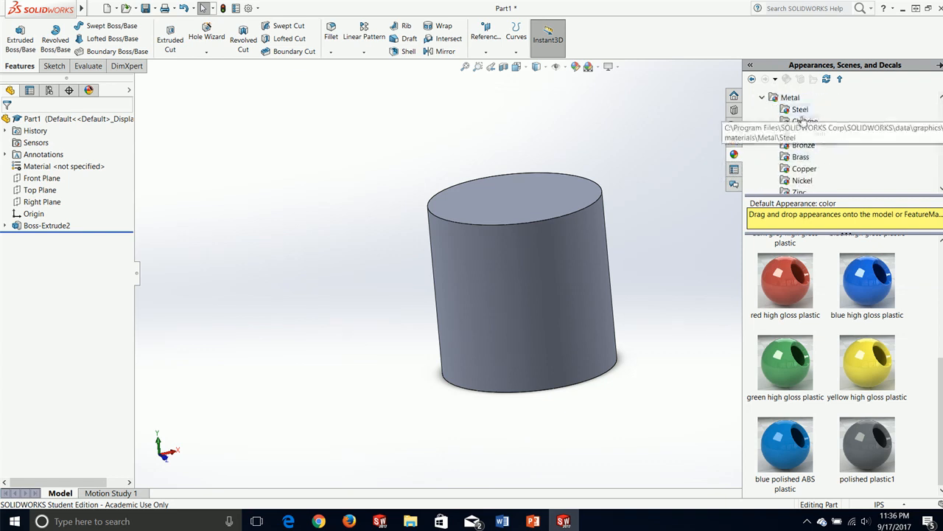
left_click(799, 109)
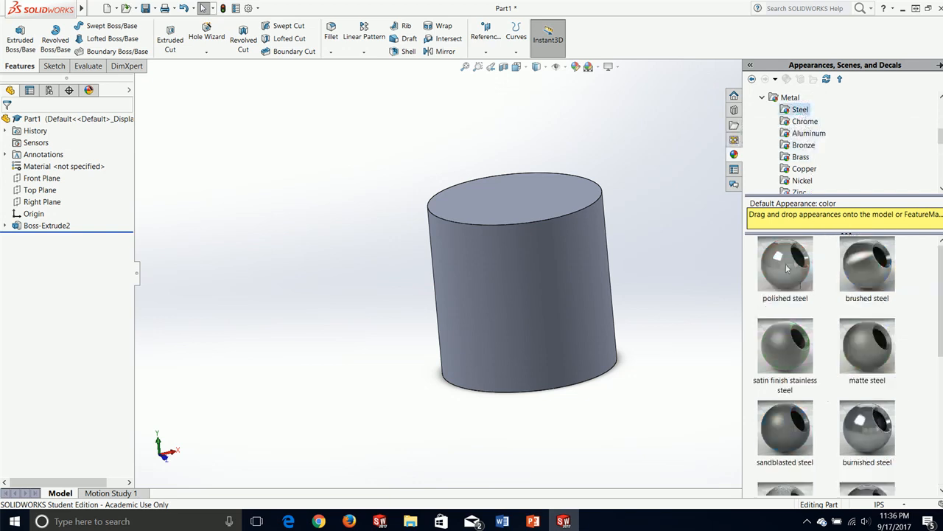
scroll(811, 391, "down", 3)
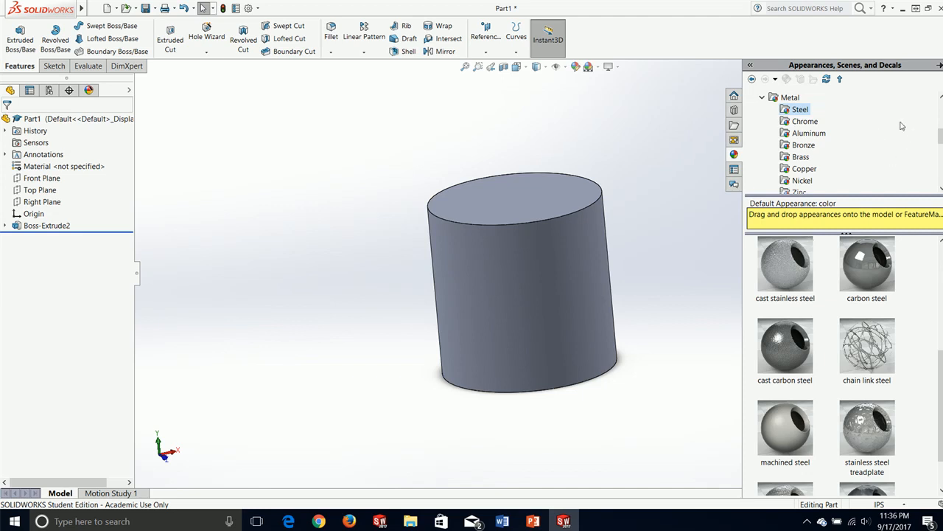
left_click(764, 99)
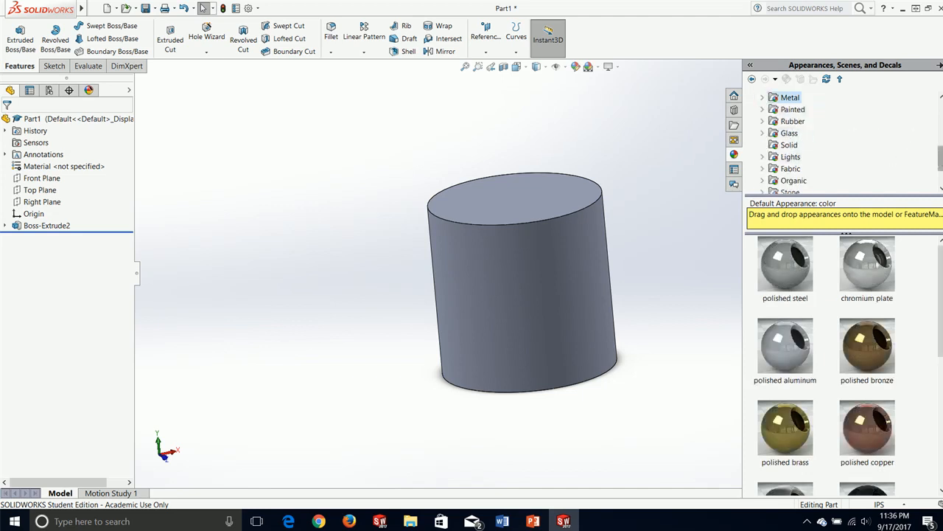
Apply the Pink appearance from the Solid category to the whole cylinder.
mouse_move(940, 157)
left_mouse_down()
mouse_move(939, 168)
mouse_move(936, 161)
left_mouse_up()
left_click(783, 145)
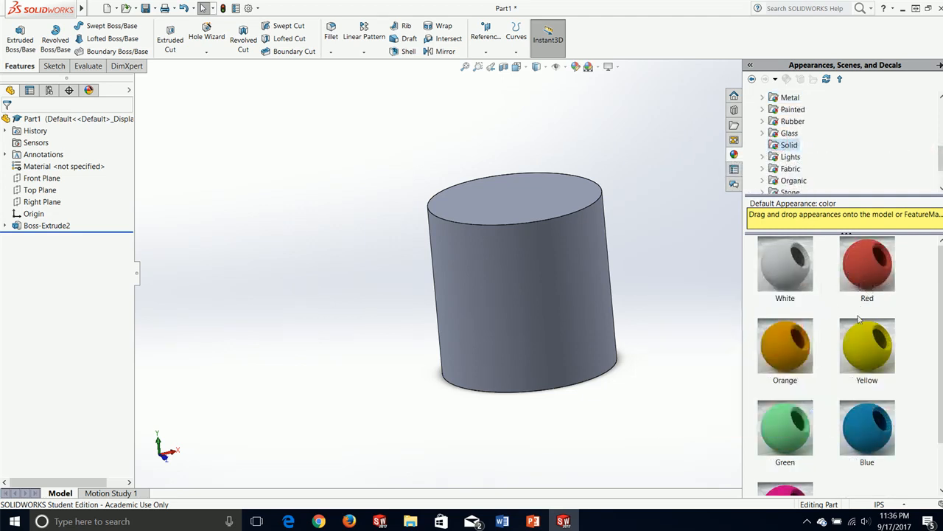
scroll(859, 354, "down", 1)
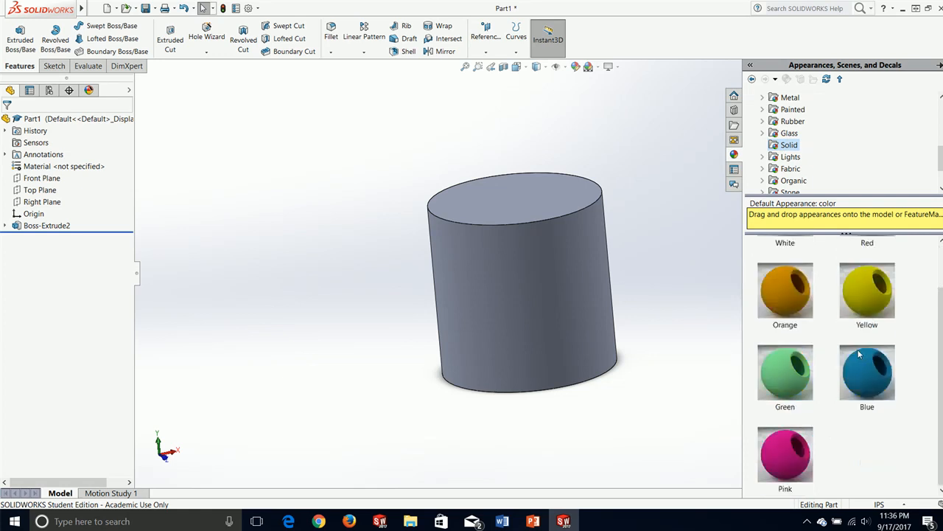
left_click(804, 464)
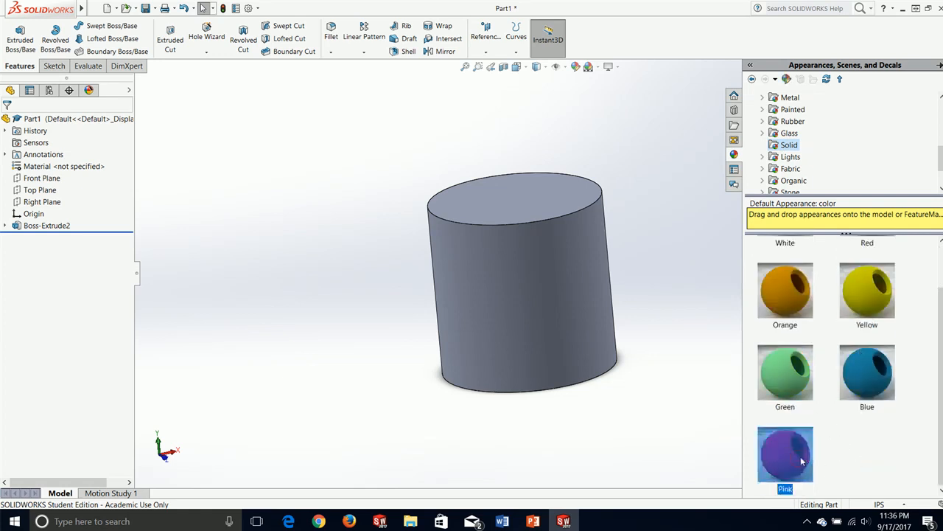
left_click_drag(802, 461, 548, 307)
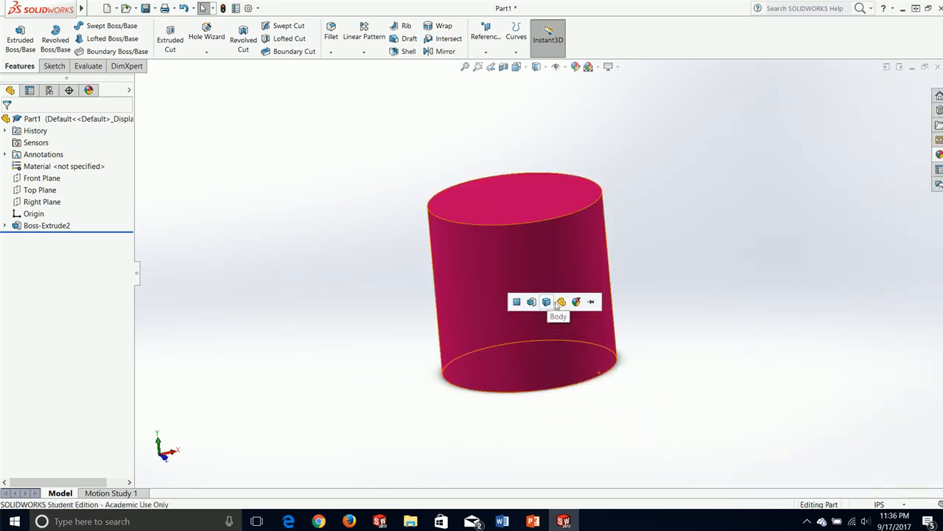
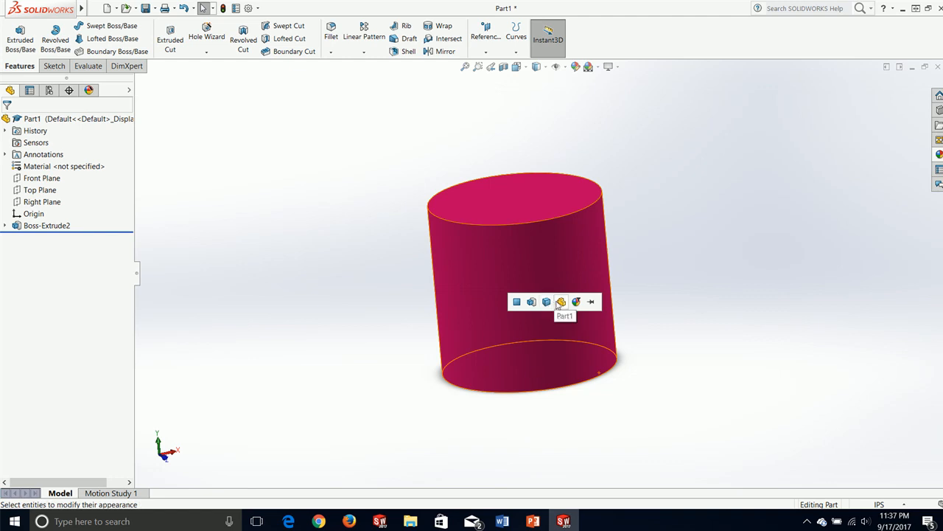
left_click(676, 259)
middle_click_drag(676, 260, 516, 138)
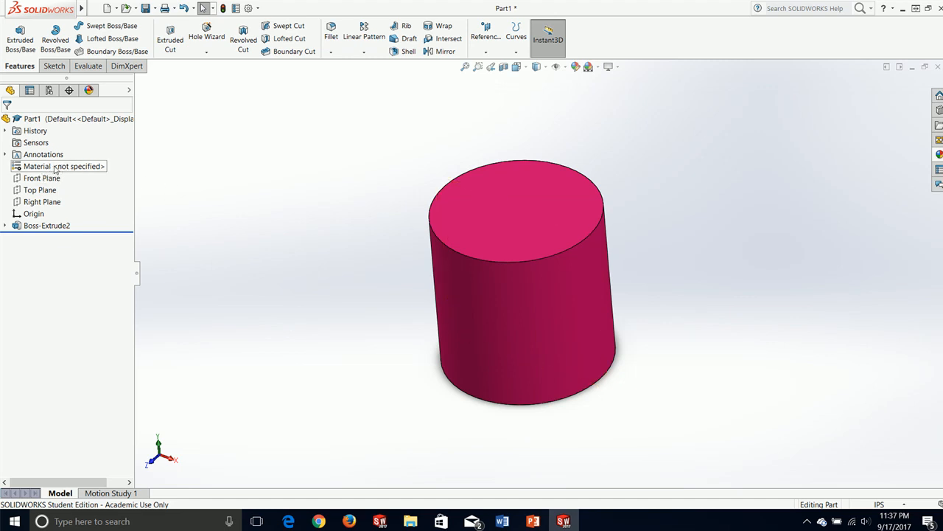
Assign the 6061-T6 (SS) material from the Aluminium Alloys category to the cylinder part.
right_click(55, 169)
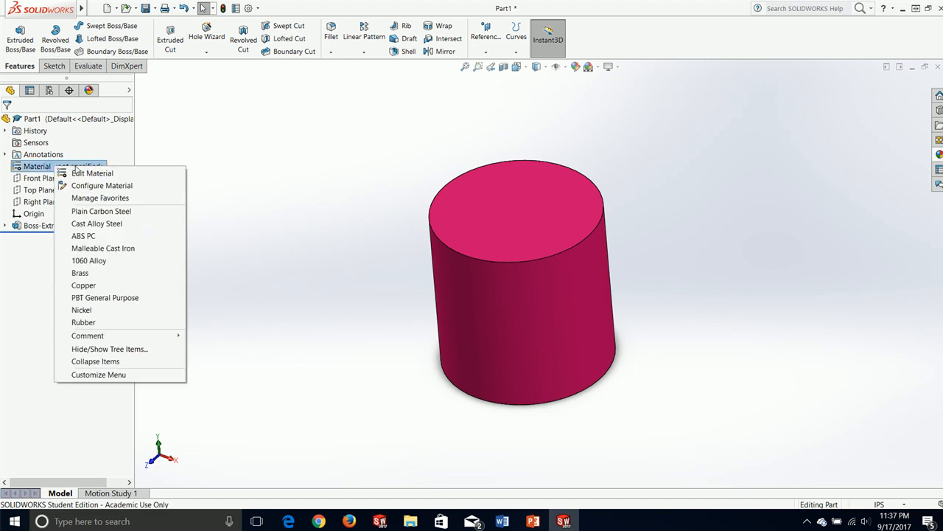
left_click(88, 175)
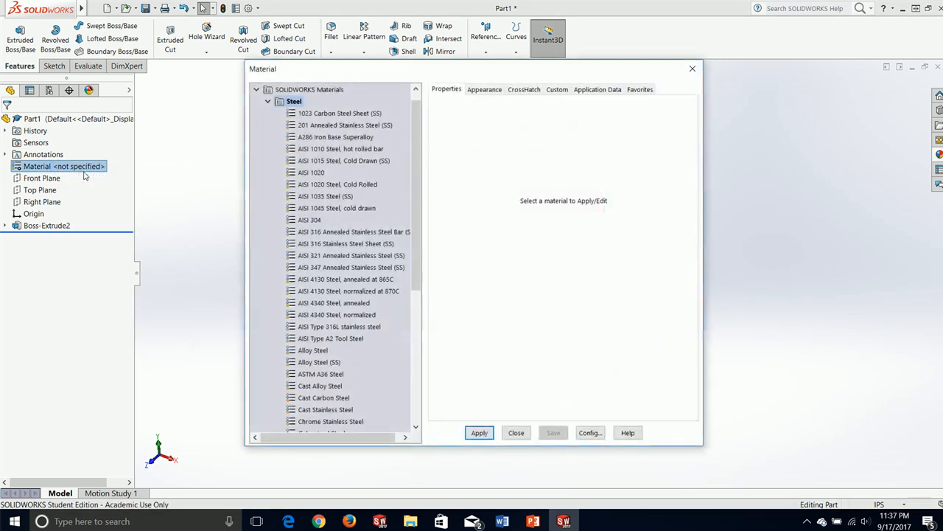
left_click(267, 103)
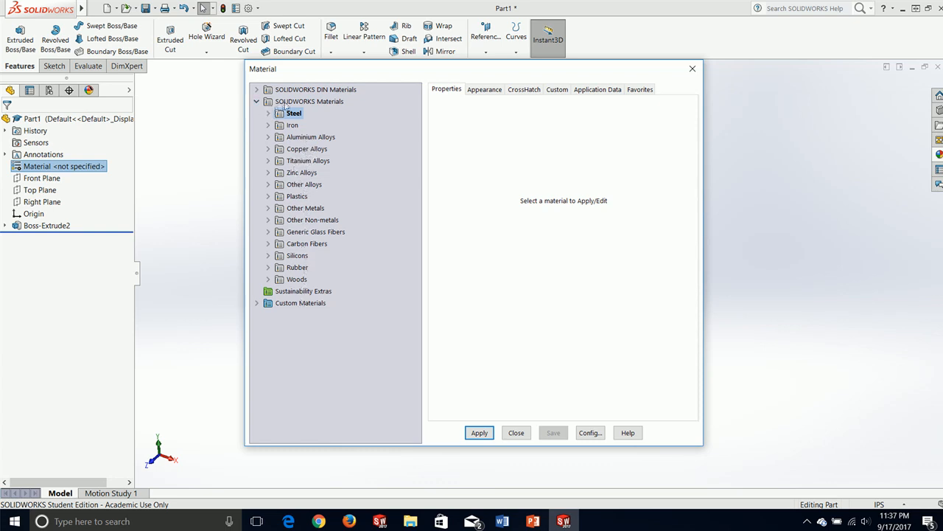
left_click(268, 138)
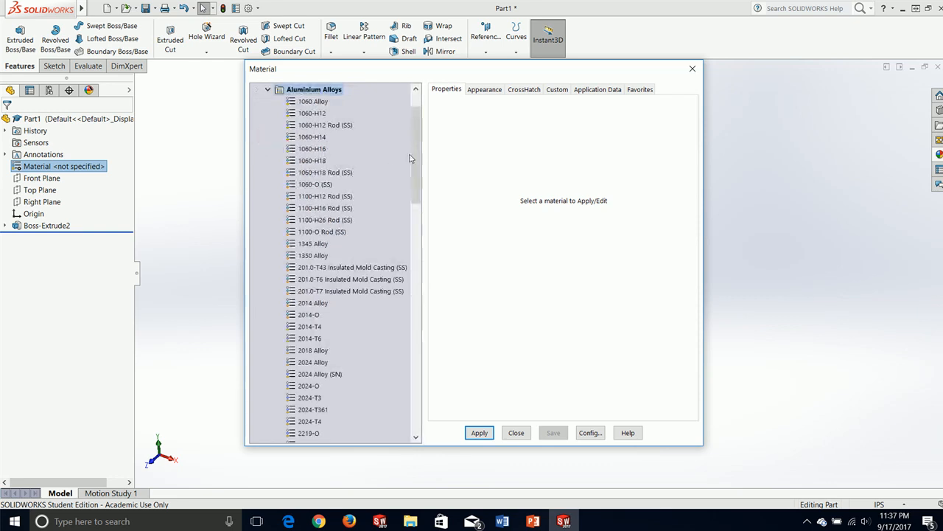
left_click_drag(420, 150, 404, 297)
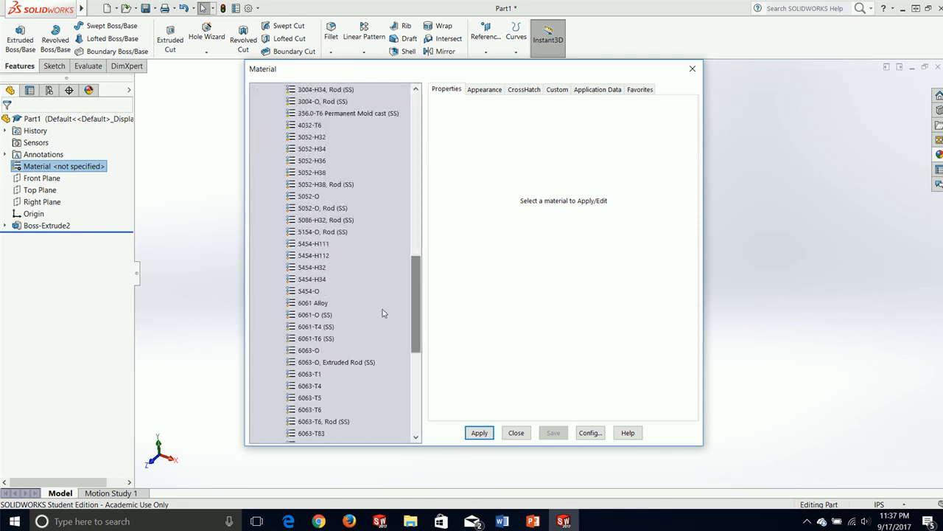
left_click(315, 338)
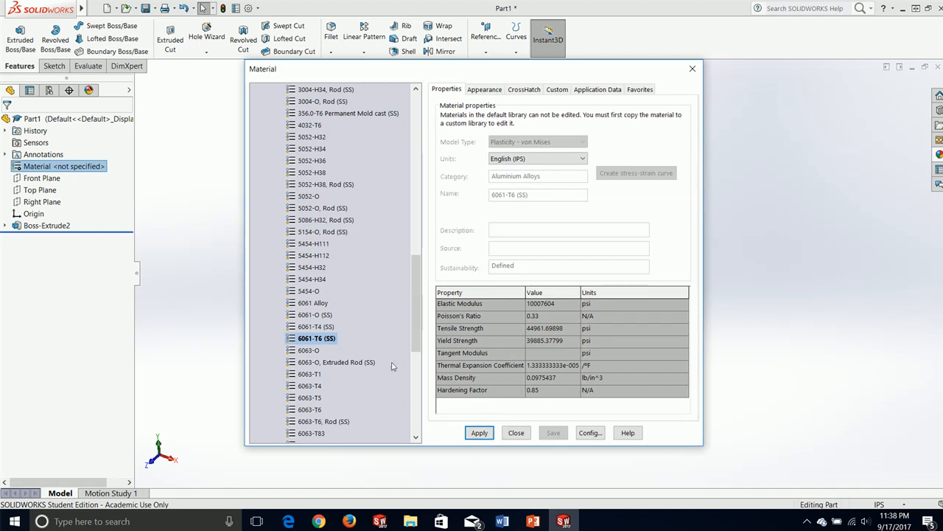
left_click(480, 433)
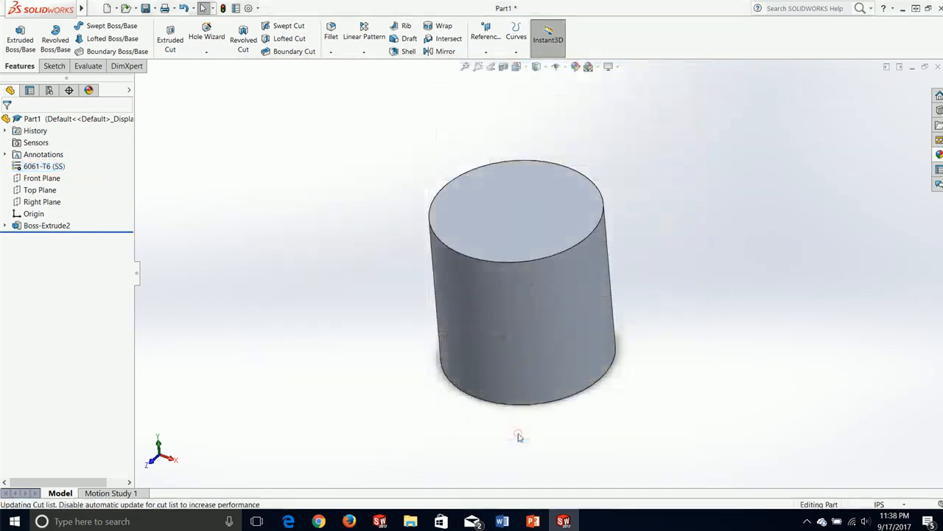
left_click(516, 434)
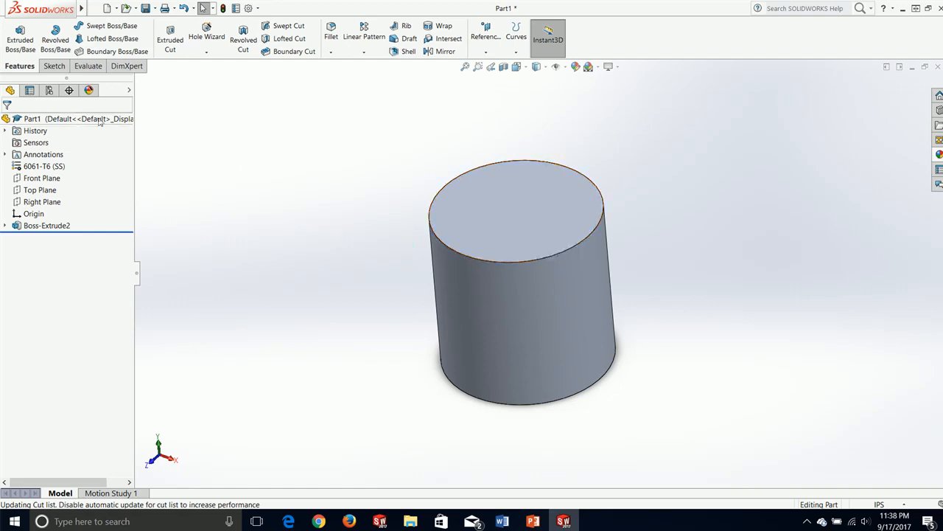
Calculate the part's mass properties and examine its mass and center of mass coordinates.
left_click(88, 66)
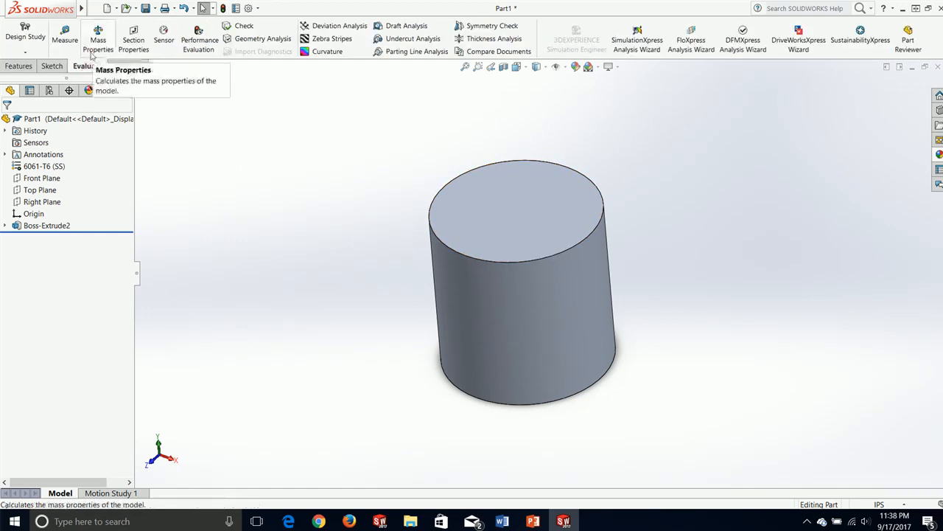
left_click(95, 36)
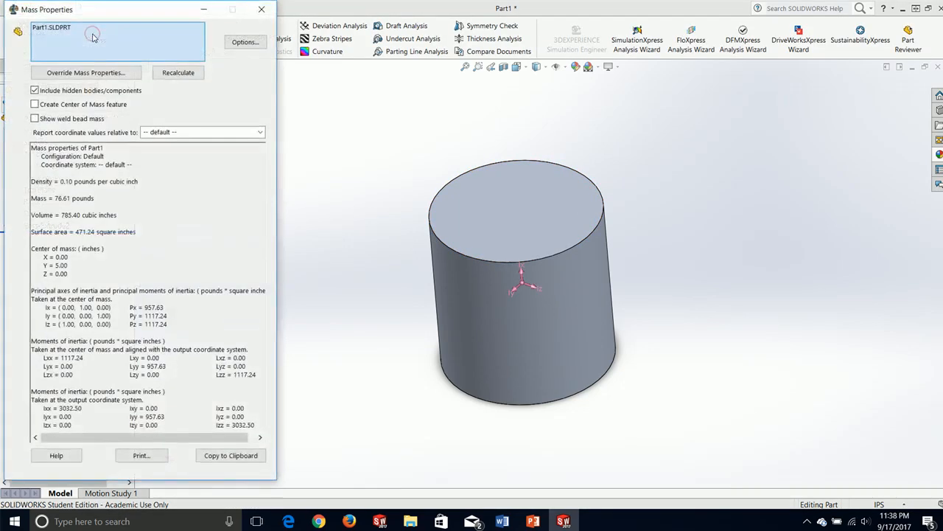
left_click_drag(98, 198, 59, 199)
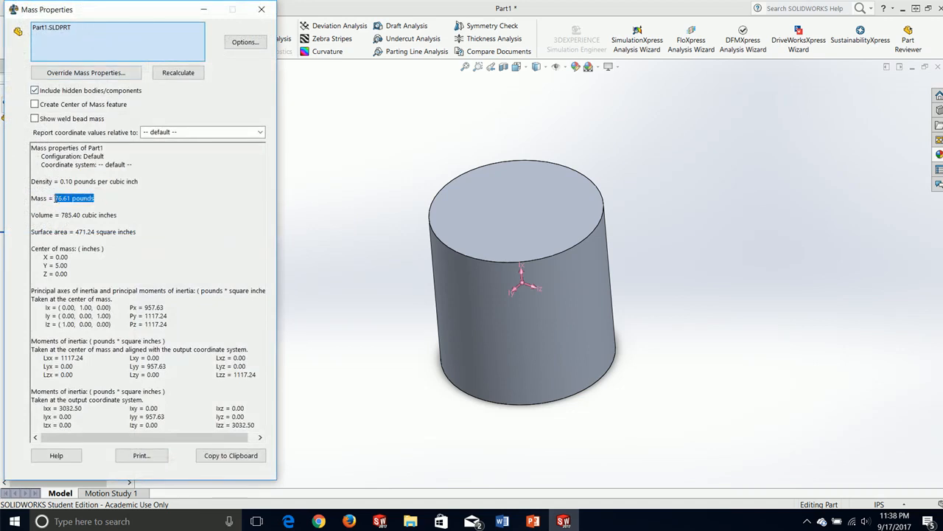
left_click(165, 190)
left_click_drag(44, 256, 80, 276)
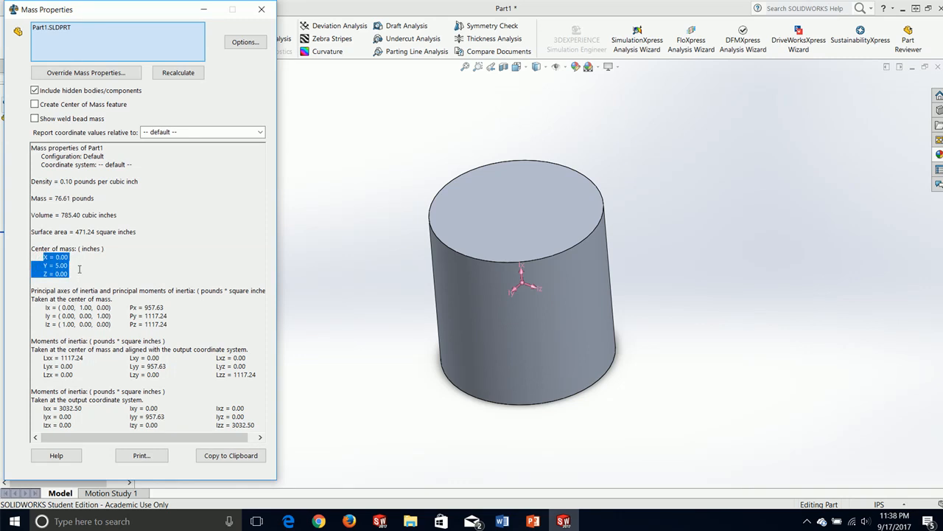
middle_click_drag(512, 381, 496, 368)
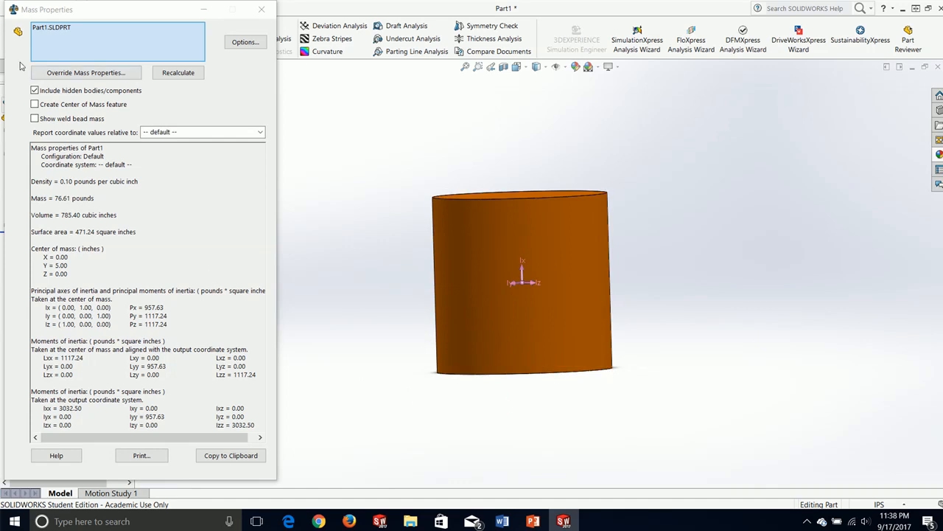
left_click(261, 9)
middle_click_drag(379, 248, 406, 306)
key("ctrl+1")
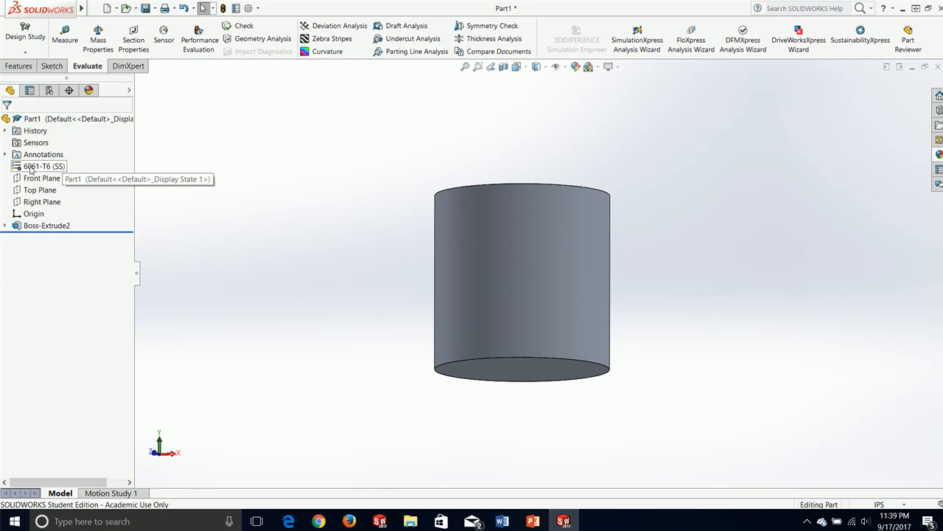
Copy the 6061-T6 (SS) material from the Aluminium Alloys category of the SOLIDWORKS Materials library.
left_click(31, 168)
right_click(31, 169)
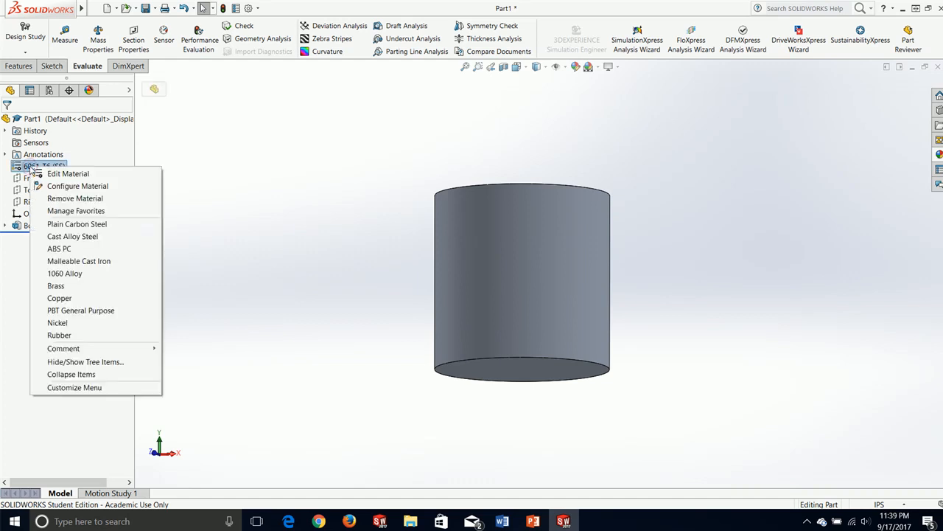
left_click(60, 174)
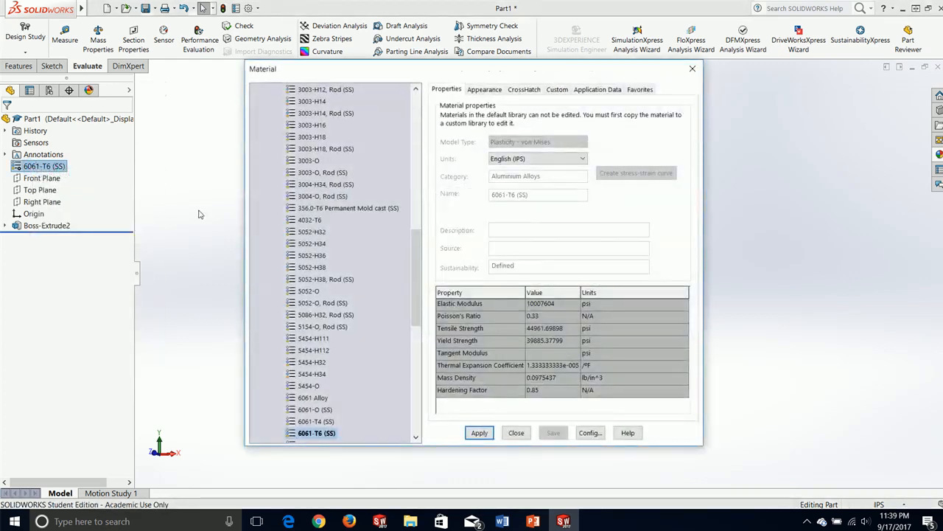
left_click_drag(418, 263, 417, 140)
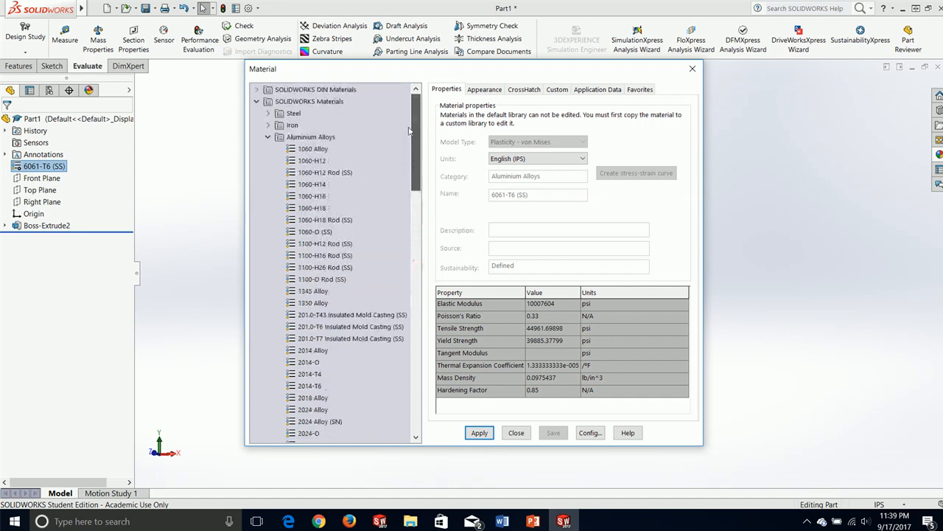
left_click(267, 138)
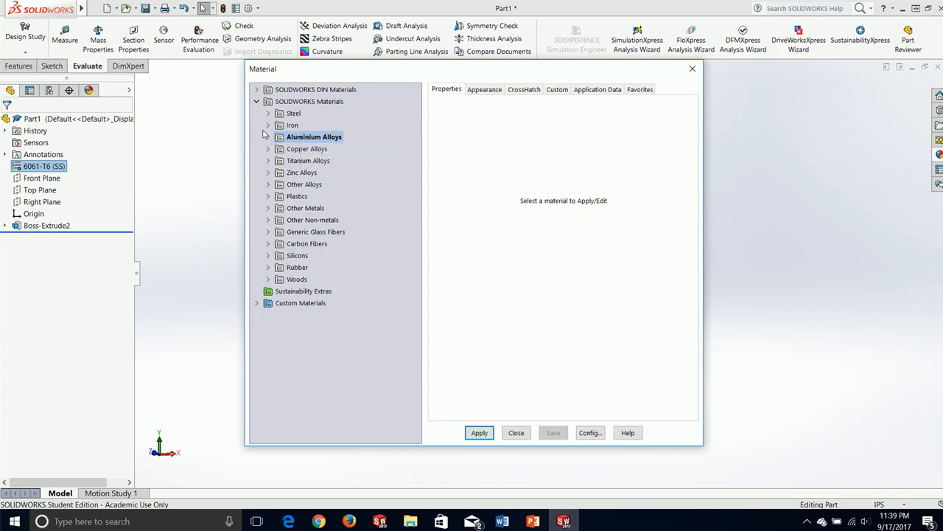
left_click(268, 137)
scroll(320, 243, "down", 7)
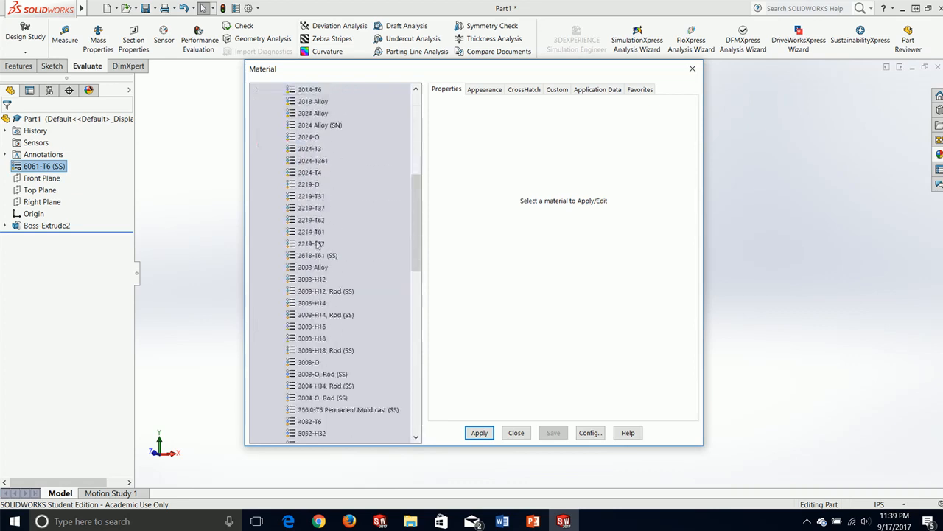
scroll(317, 245, "down", 9)
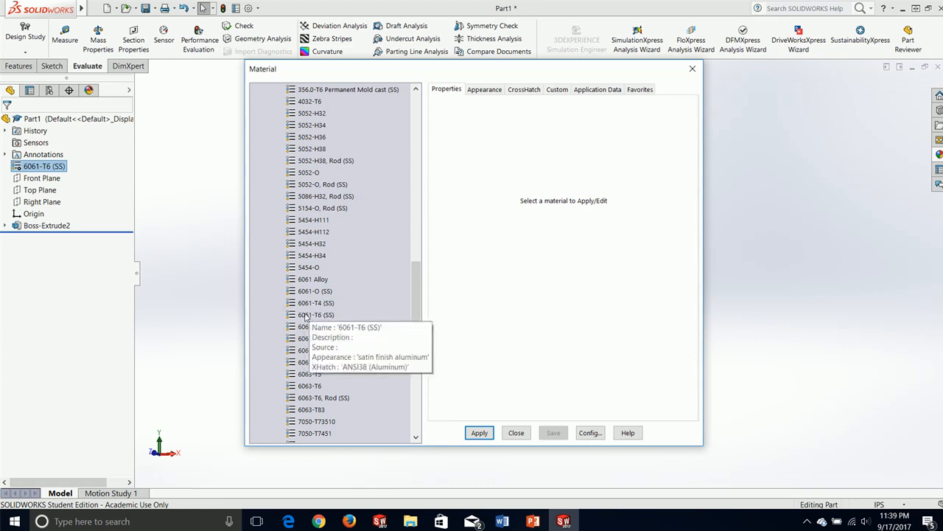
left_click(306, 317)
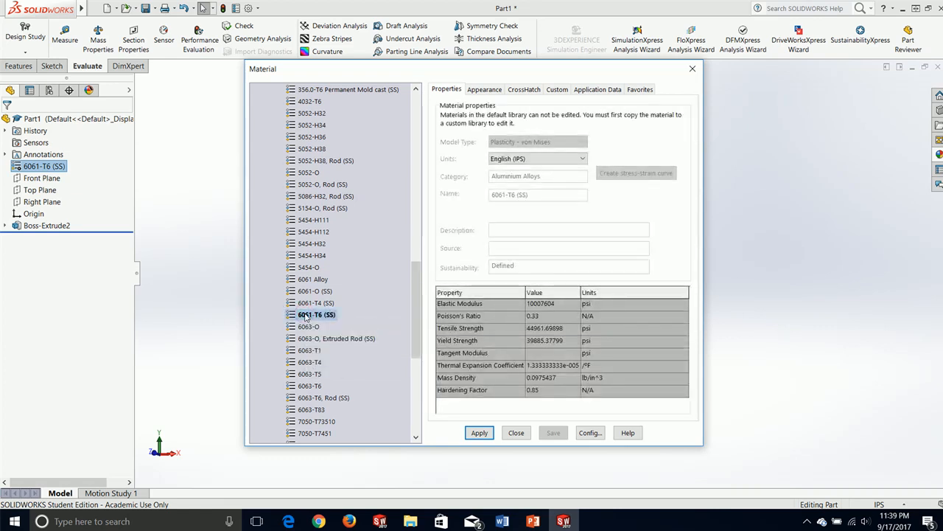
right_click(306, 317)
left_click(339, 339)
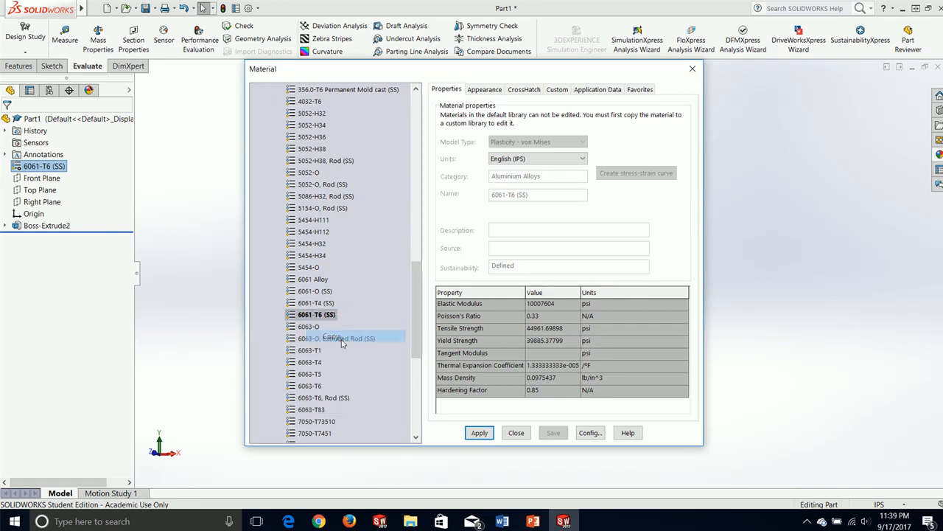
Create a new category named "Aluminum custom" in the Custom Materials library.
scroll(339, 317, "up", 15)
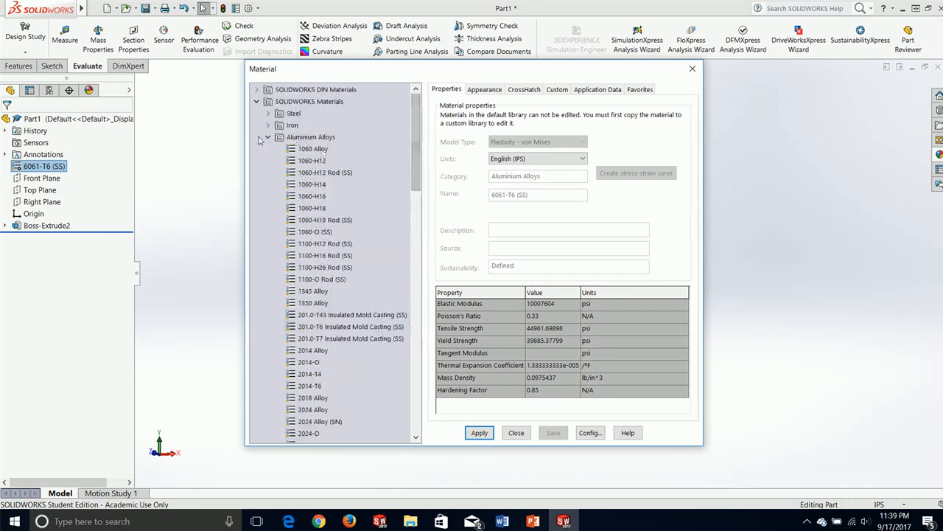
left_click(267, 137)
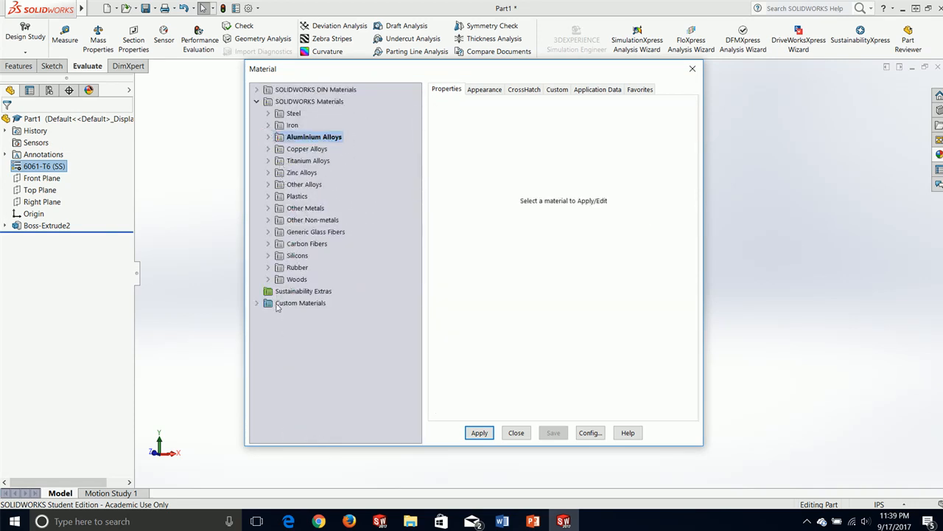
left_click(276, 304)
right_click(277, 308)
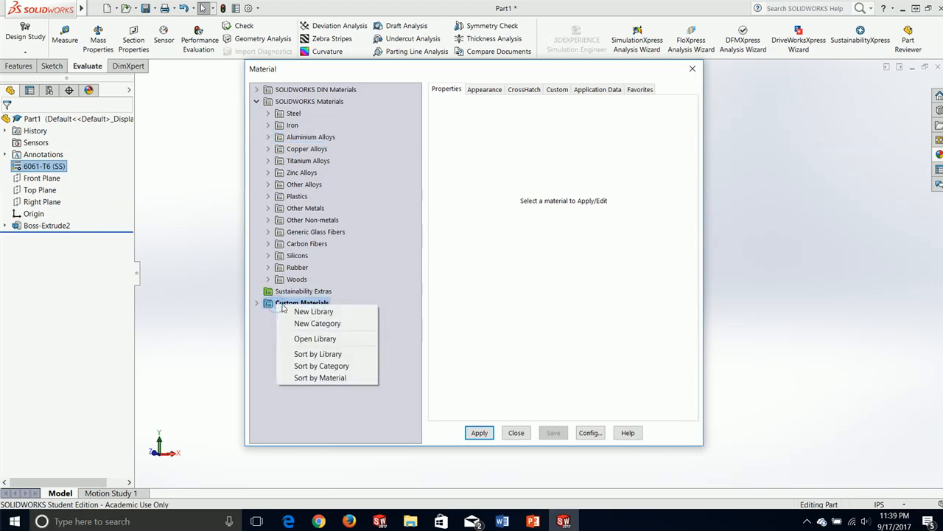
left_click(317, 323)
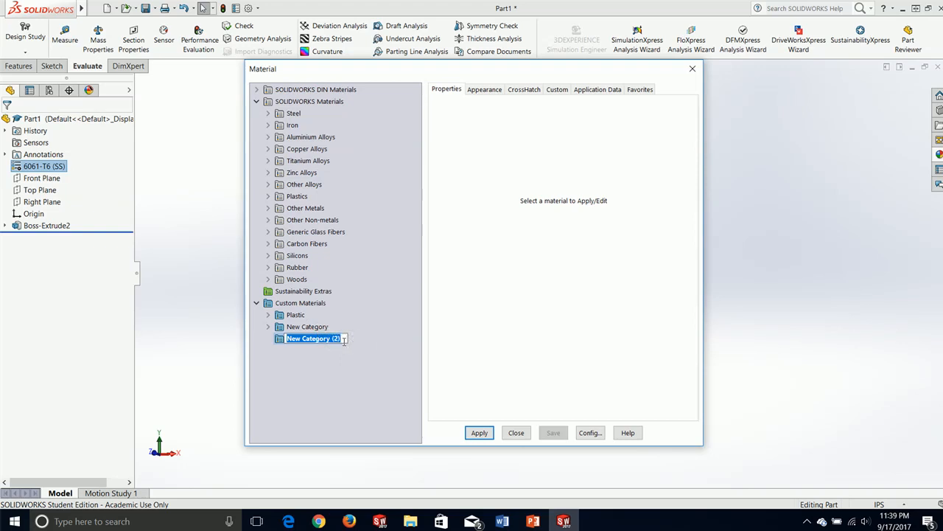
type("Aluminum custom")
key("Return")
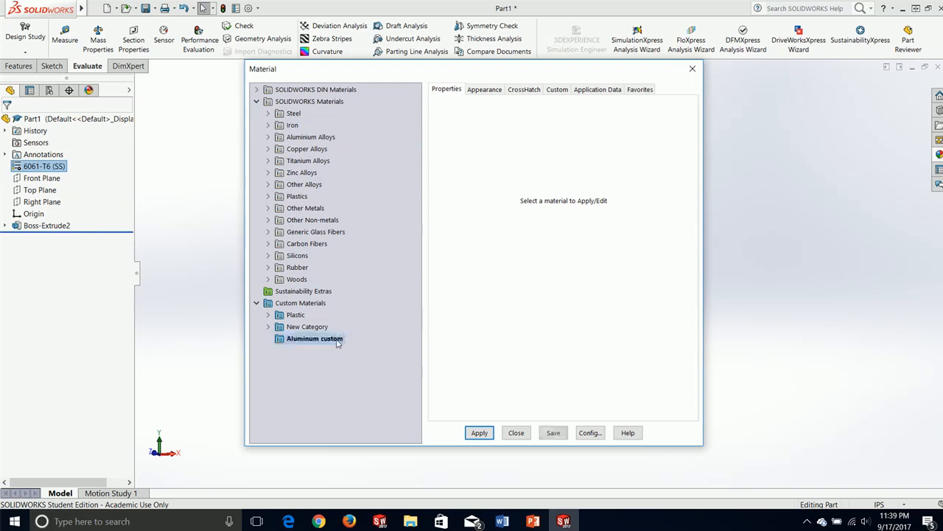
Paste the copied 6061-T6 (SS) material into the Aluminum custom category and select the copy.
right_click(333, 343)
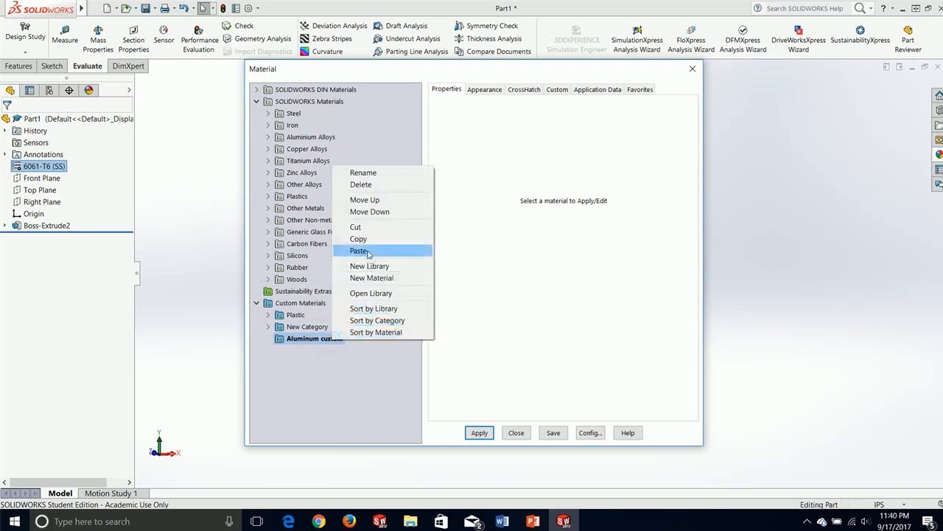
left_click(368, 252)
left_click(315, 351)
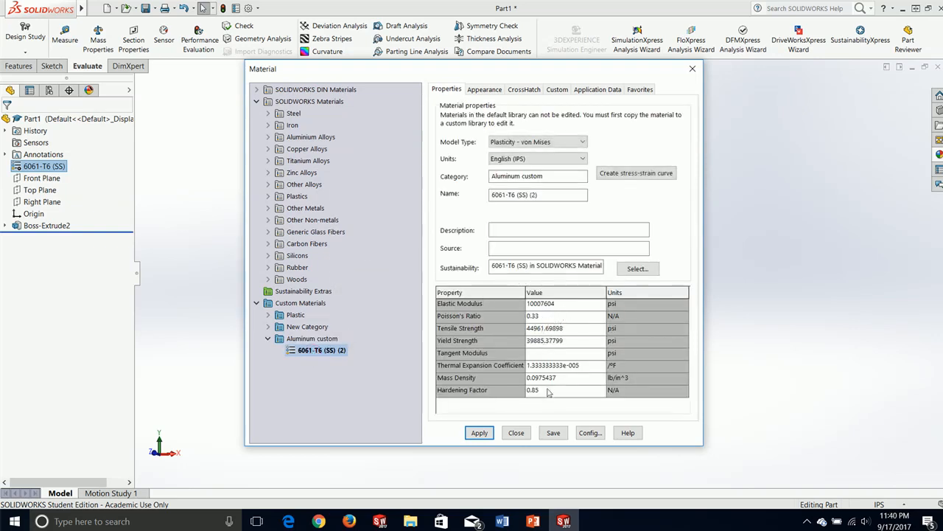
Set the custom material's mass density to 0.12 lb/in^3 and apply it to the part.
left_click(548, 380)
double_click(568, 378)
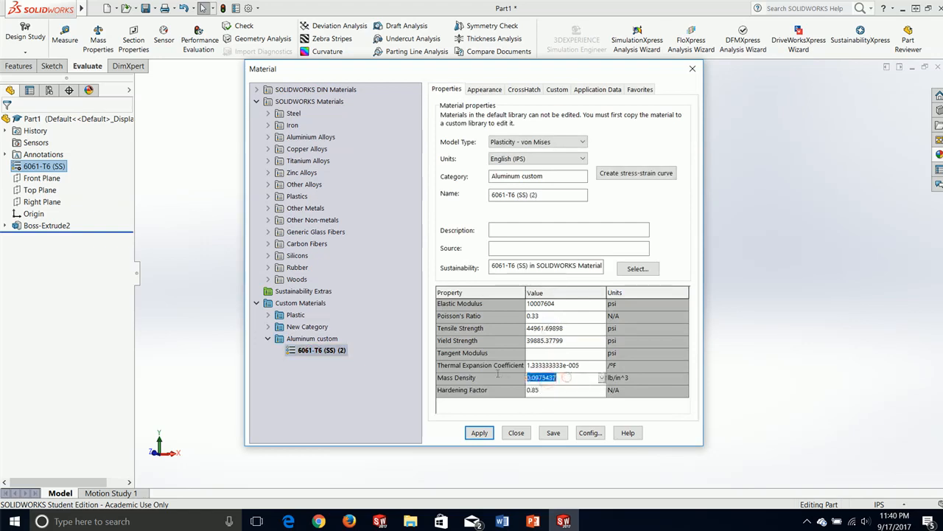
type("0.12")
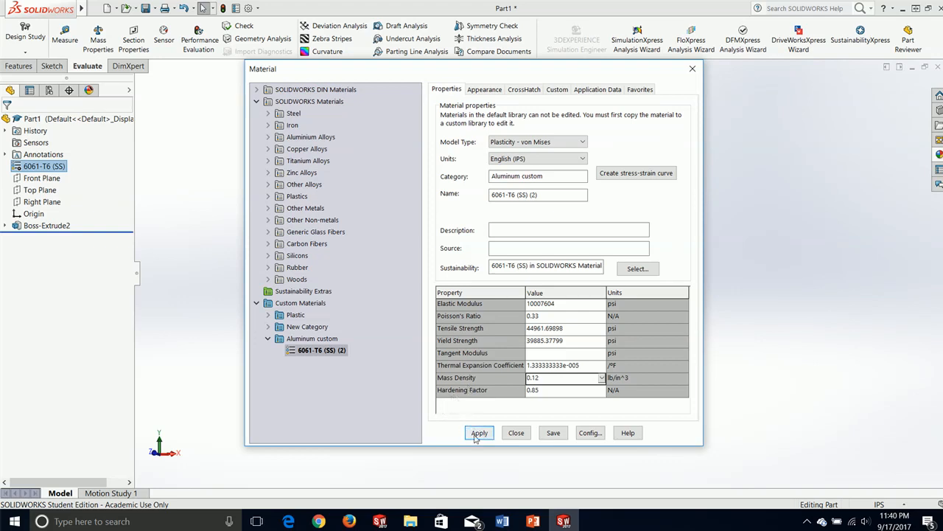
left_click(477, 435)
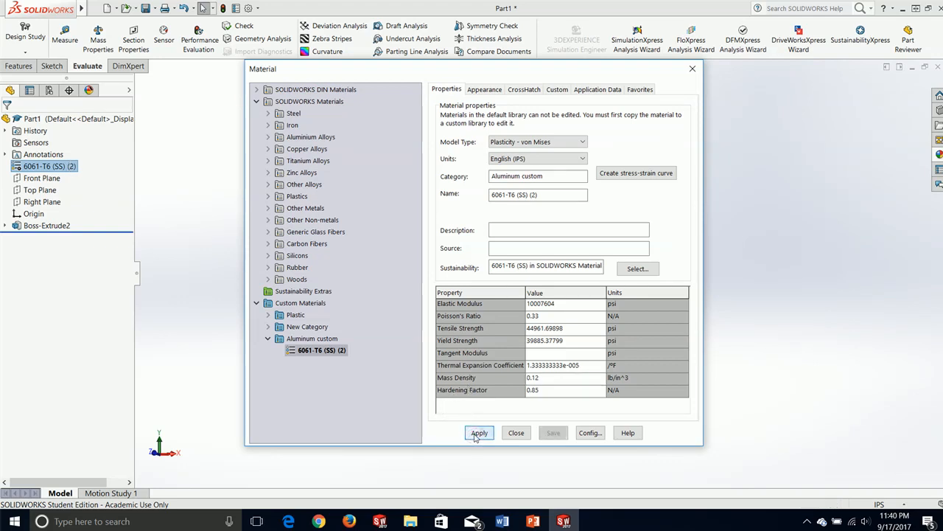
Rename the custom material as "Special Aluminum" and apply it to the part.
left_click_drag(542, 195, 453, 201)
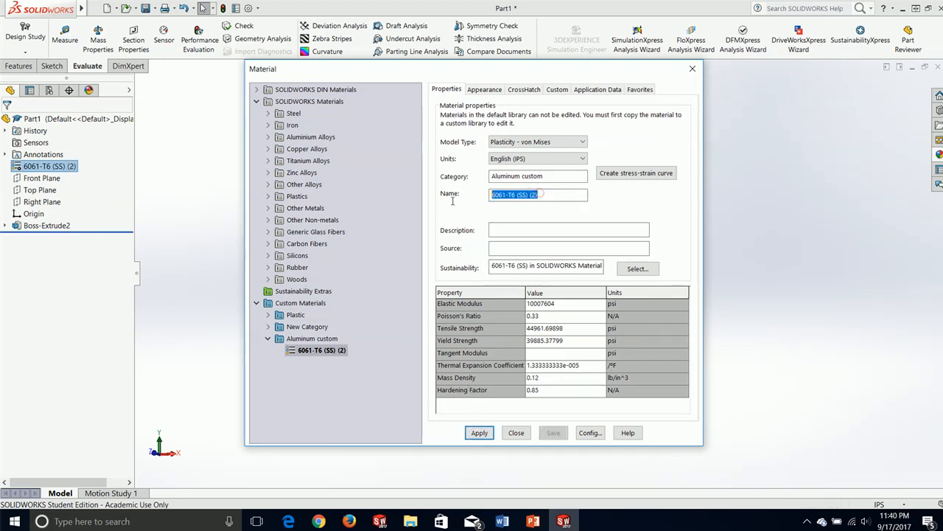
type("Special Aluminum")
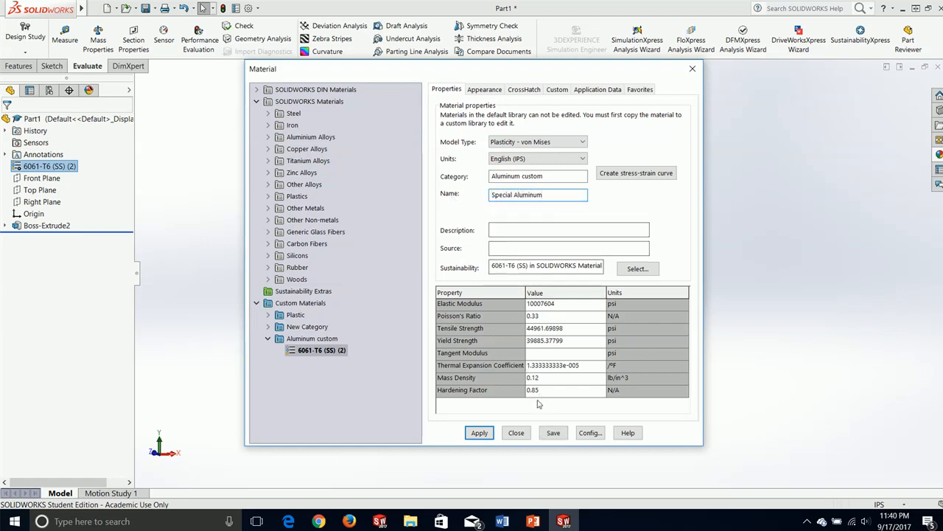
left_click(478, 434)
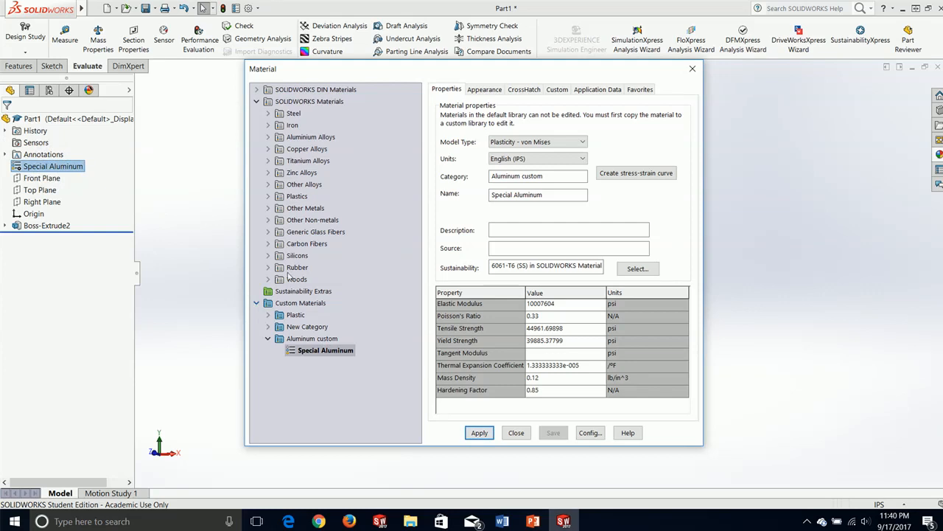
Close the material settings and check the cylinder's mass properties with the custom aluminum applied.
left_click(515, 433)
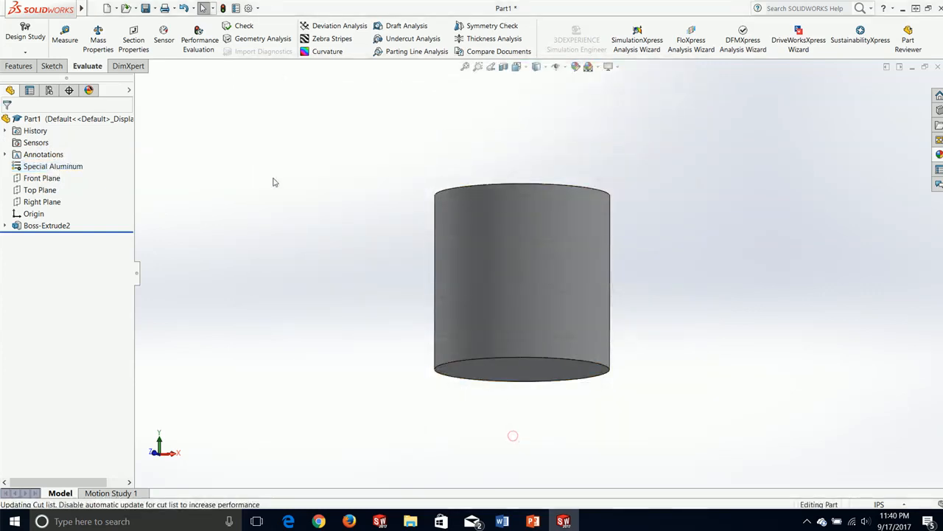
left_click(97, 46)
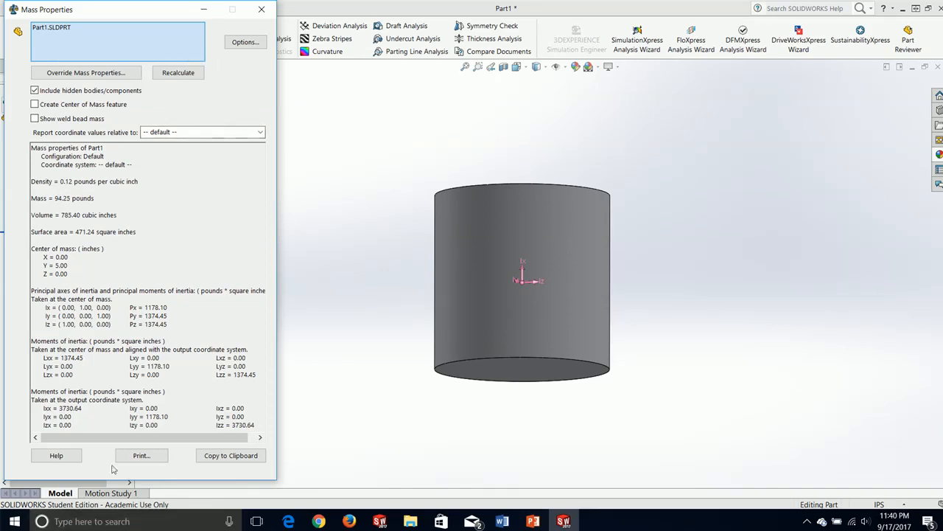
left_click(261, 9)
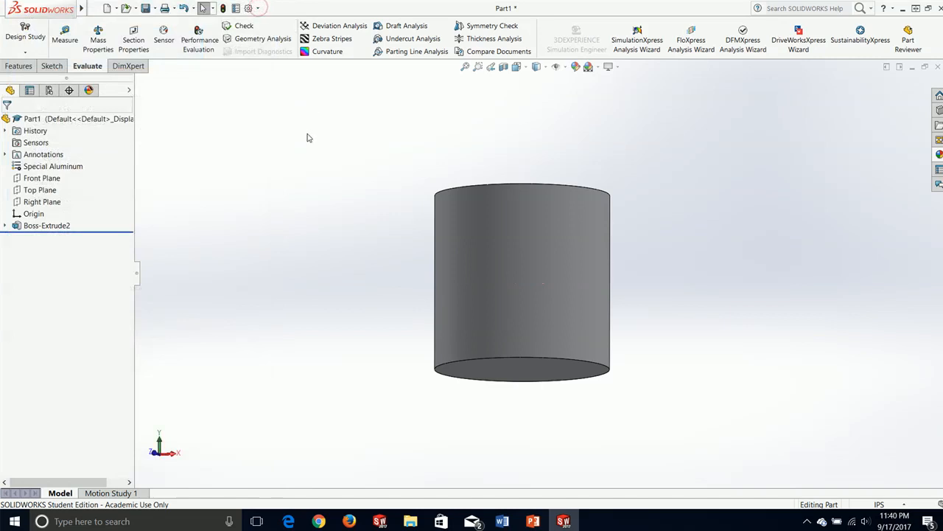
middle_click_drag(504, 145, 441, 194)
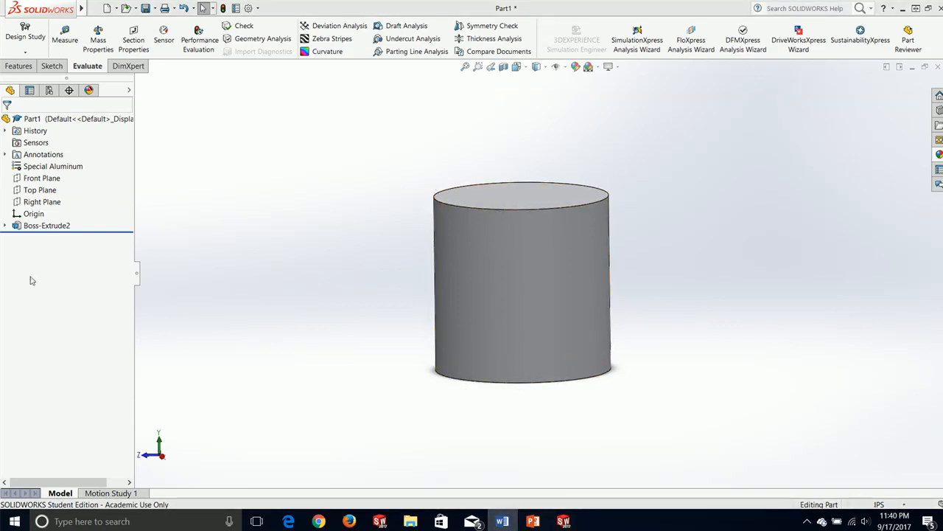
Look over the Class Problem 1 drawing in Word and create a new part document in SOLIDWORKS.
left_click(502, 521)
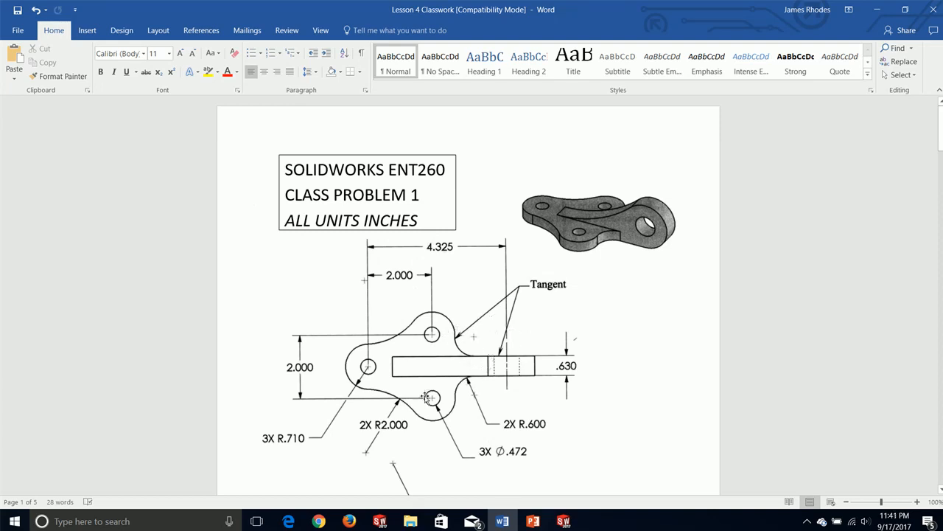
left_click_drag(490, 6, 175, 180)
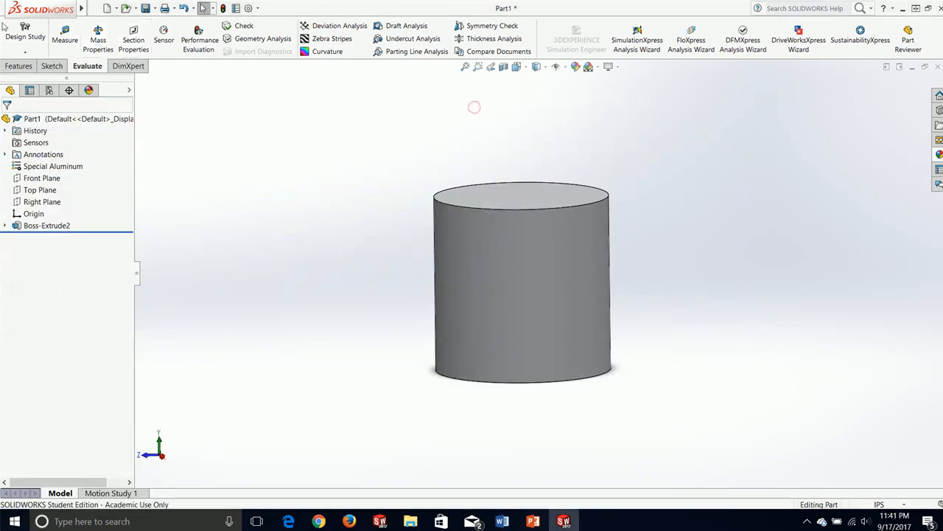
mouse_move(35, 6)
left_click(95, 8)
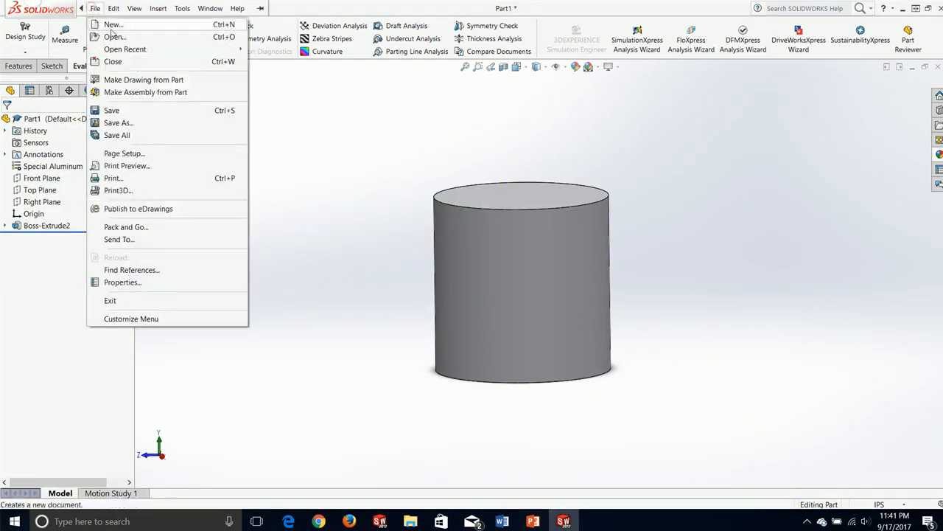
left_click(112, 26)
left_click(398, 387)
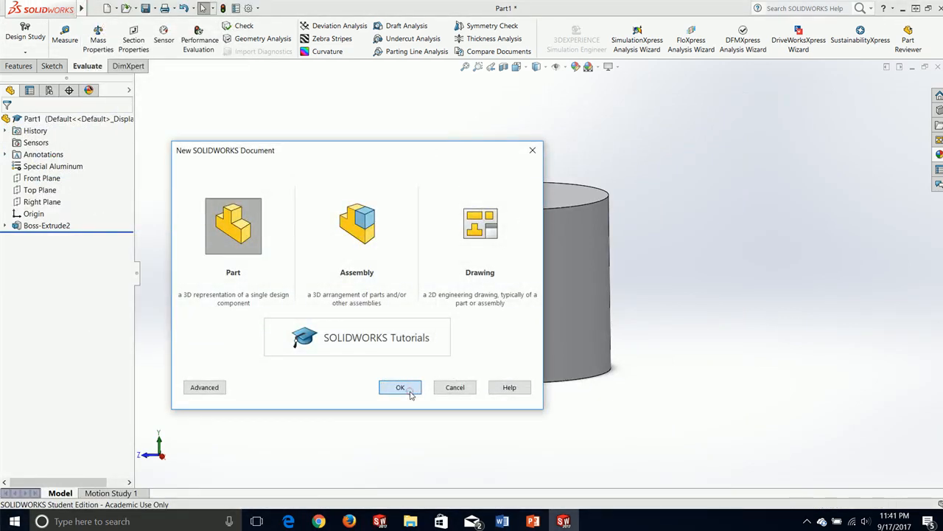
Start a sketch on the Top Plane of the new part.
left_click(52, 65)
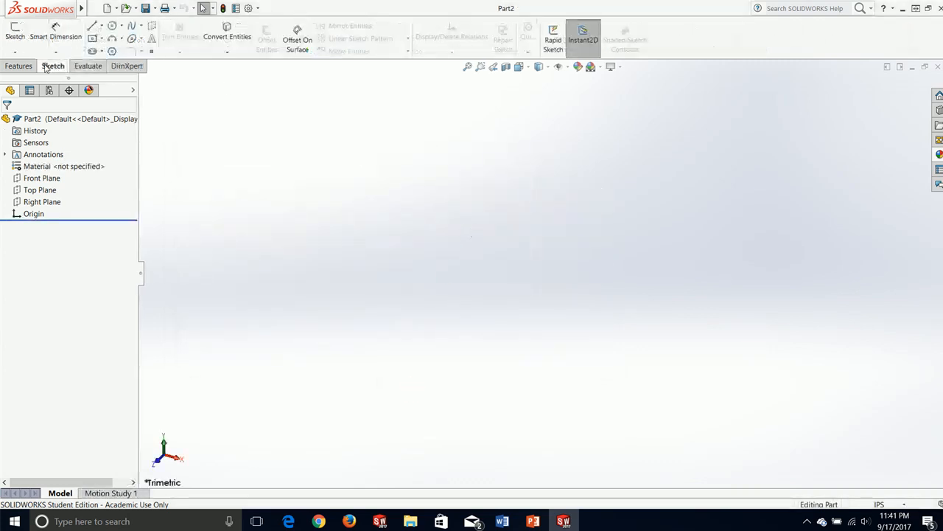
left_click(15, 29)
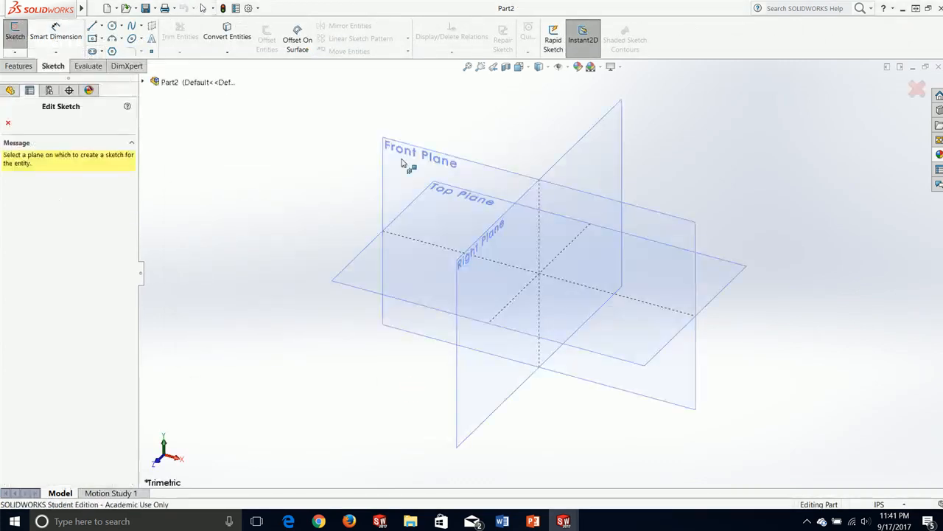
left_click(360, 265)
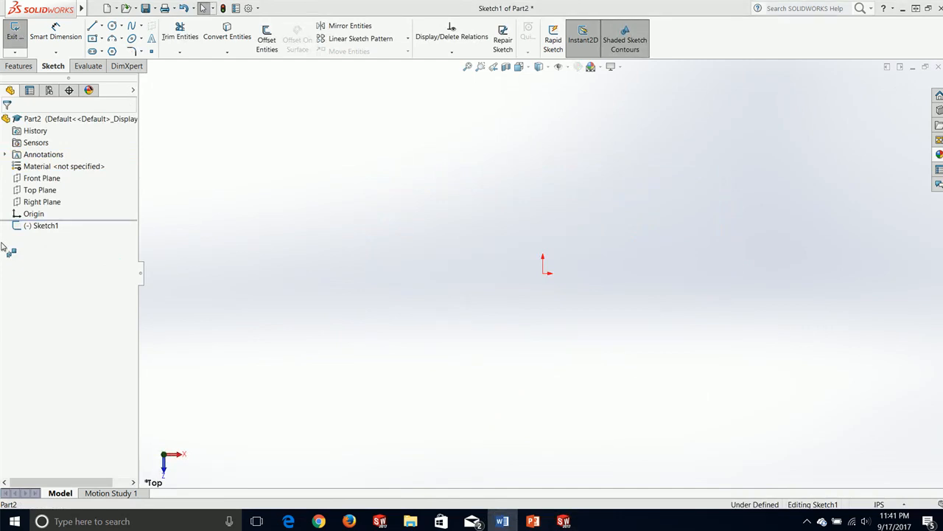
Examine the dimensions of the top and side views of Class Problem 1 in Word, and return to the SOLIDWORKS sketch.
mouse_move(1, 247)
left_mouse_down()
mouse_move(20, 166)
mouse_move(526, 4)
left_mouse_up()
scroll(612, 294, "up", 2)
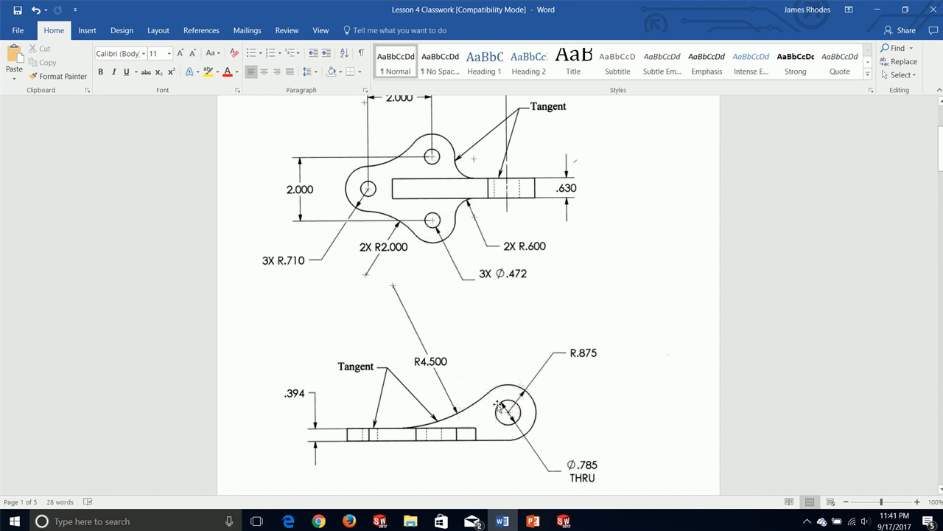
mouse_move(440, 5)
left_mouse_down()
mouse_move(295, 145)
mouse_move(0, 184)
left_mouse_up()
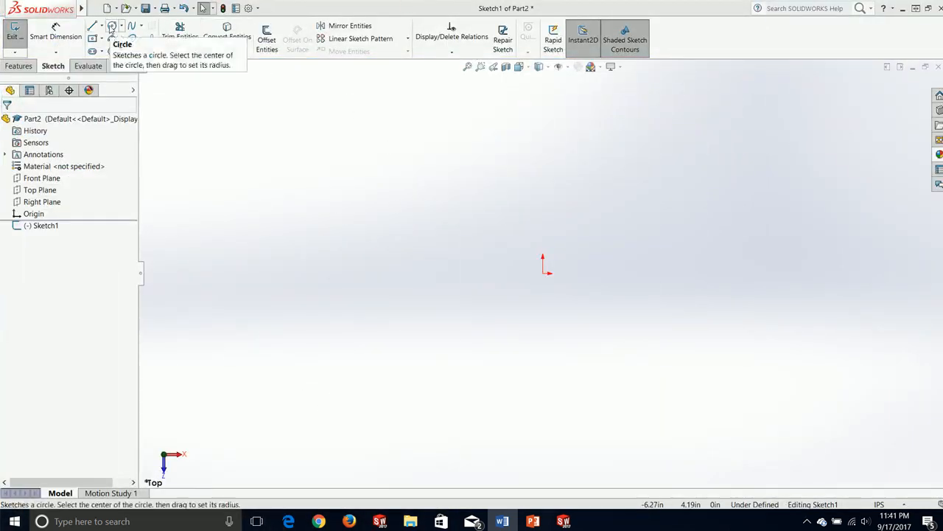
Sketch a circle of about 1.25 in radius centered on the origin.
left_click(111, 26)
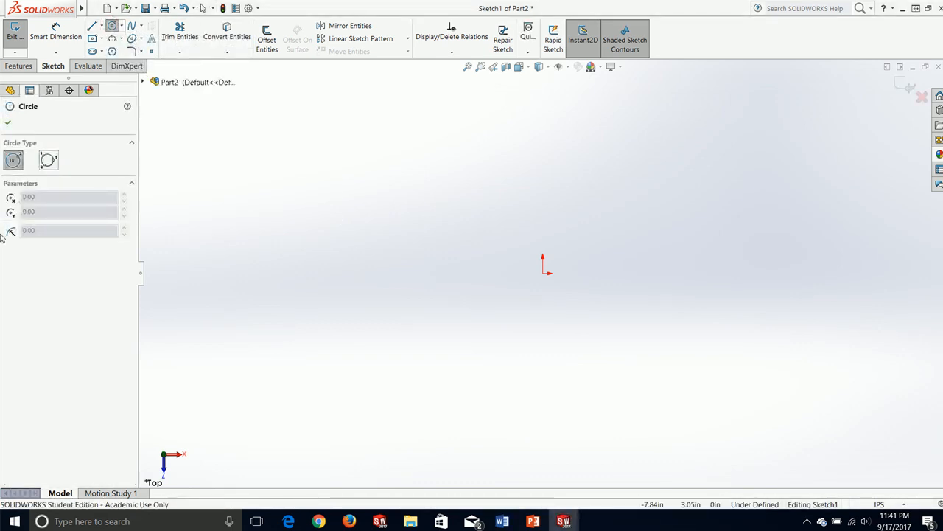
left_click(543, 273)
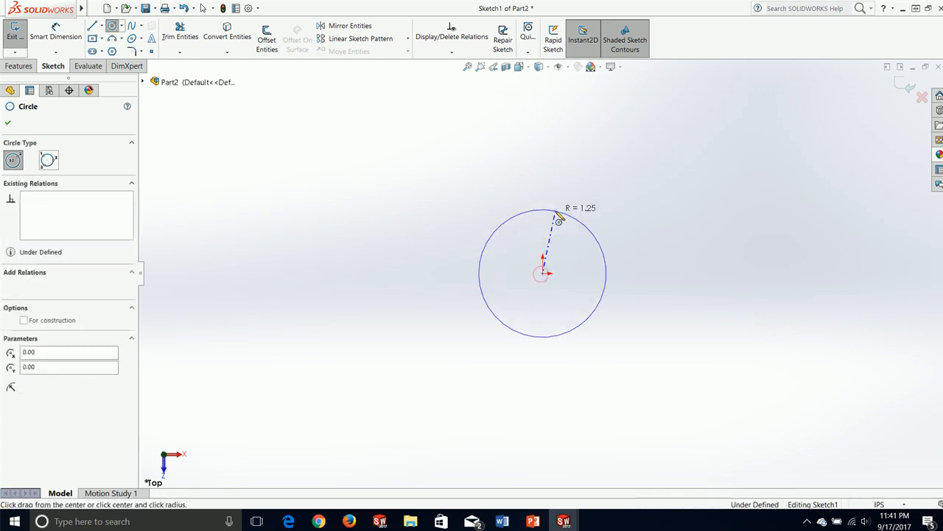
left_click(556, 212)
key("Escape")
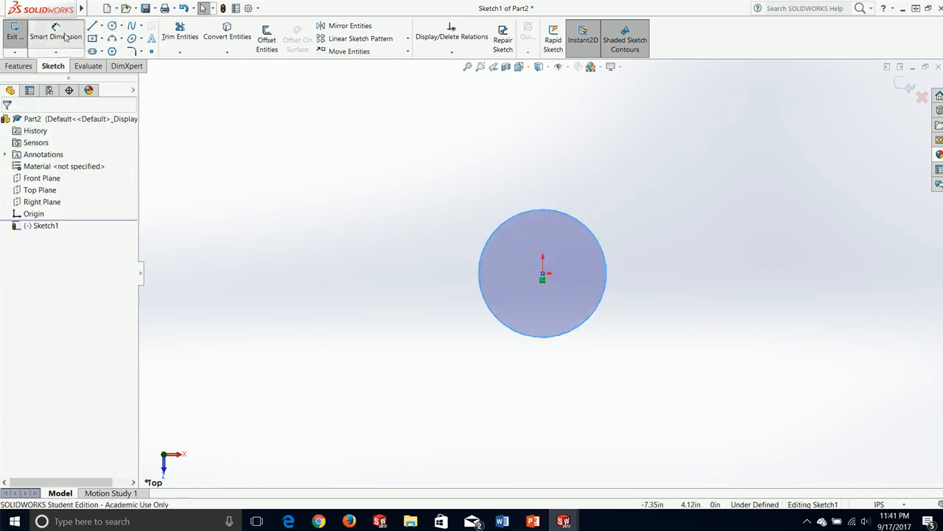
left_click(55, 31)
key("Escape")
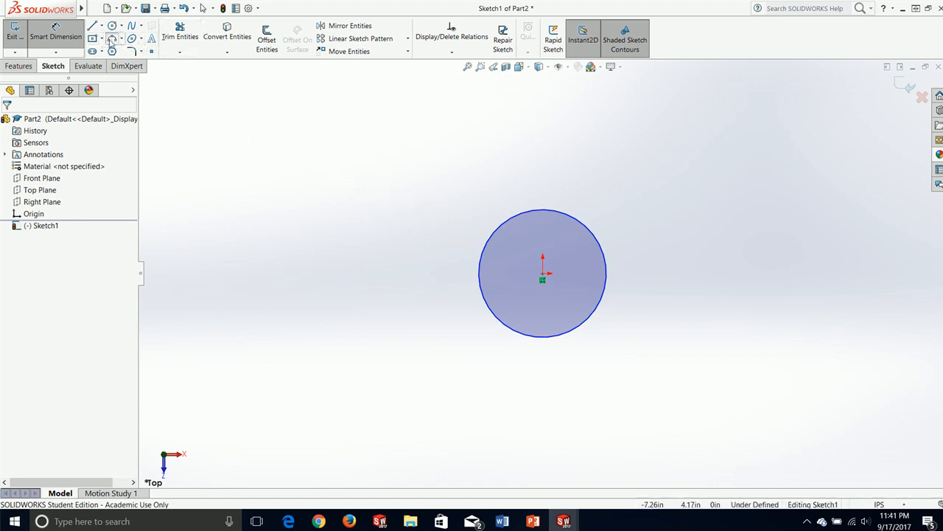
Sketch a shallow three-point arc, sagging downward, from the circle's top point to about X 4.5 in, Y 1.9 in.
left_click(112, 38)
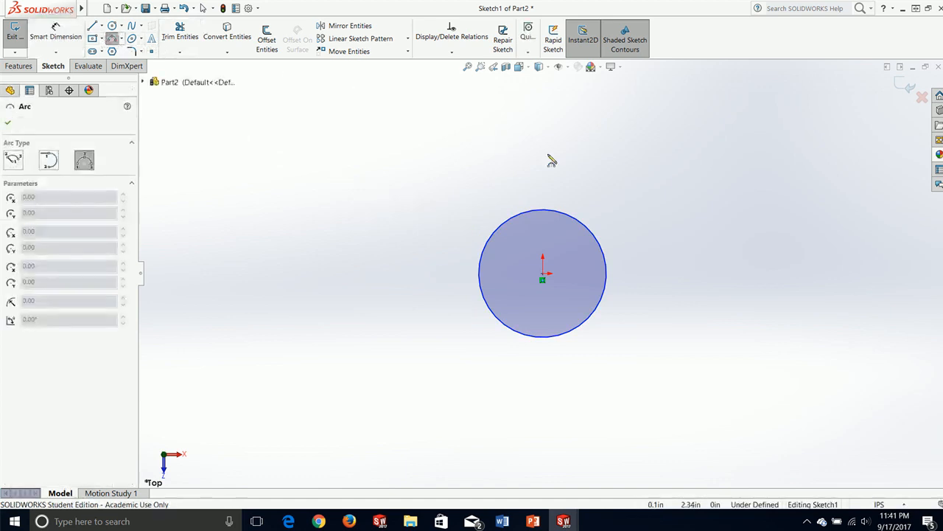
left_click(543, 210)
left_click(767, 183)
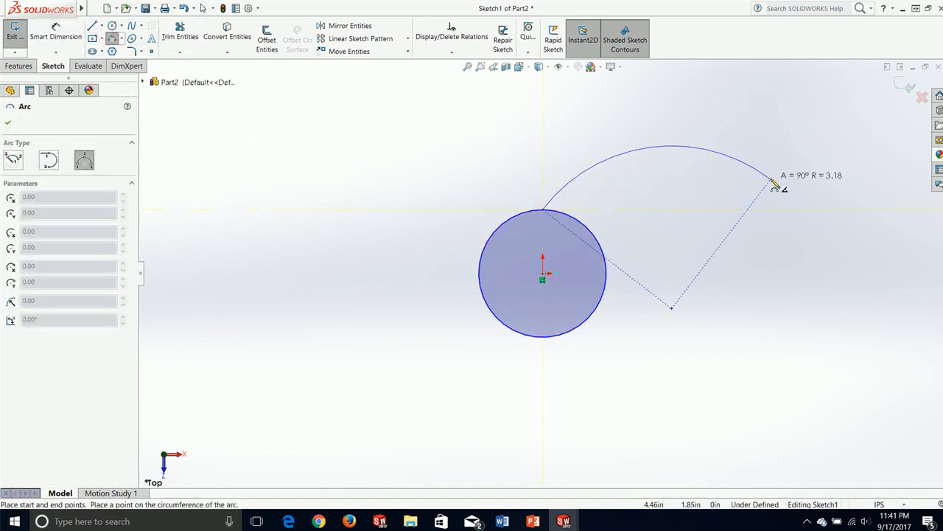
left_click(739, 201)
key("Escape")
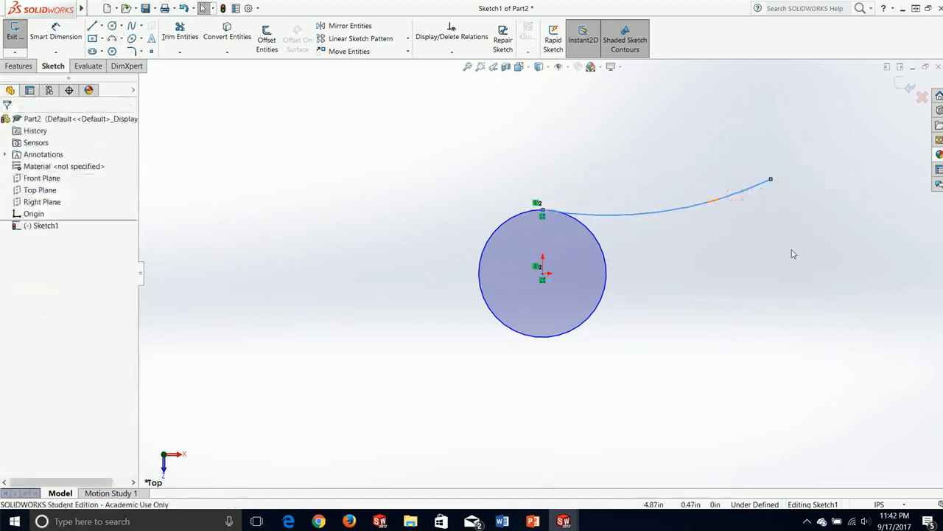
Sketch a three-point arc of about 5.6 in radius from the circle's bottom point to a point directly below the first arc's free end.
key("space")
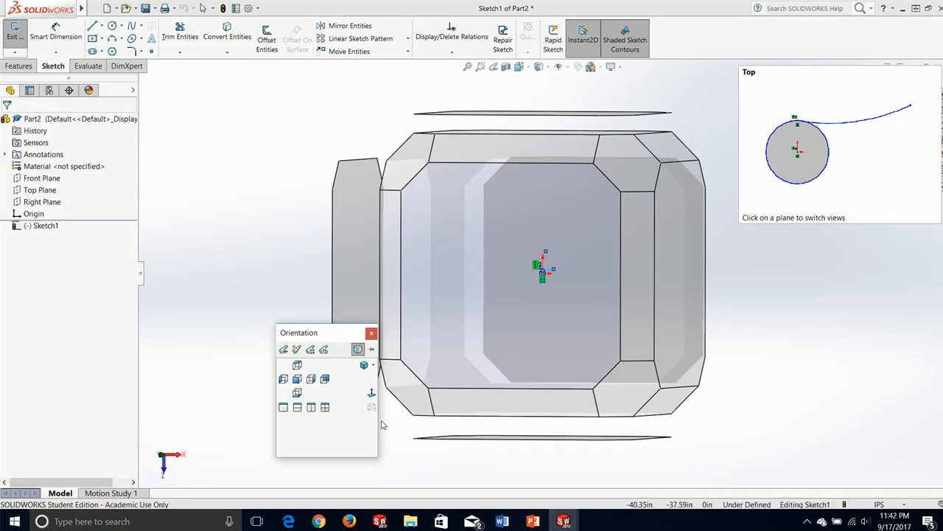
left_click(516, 317)
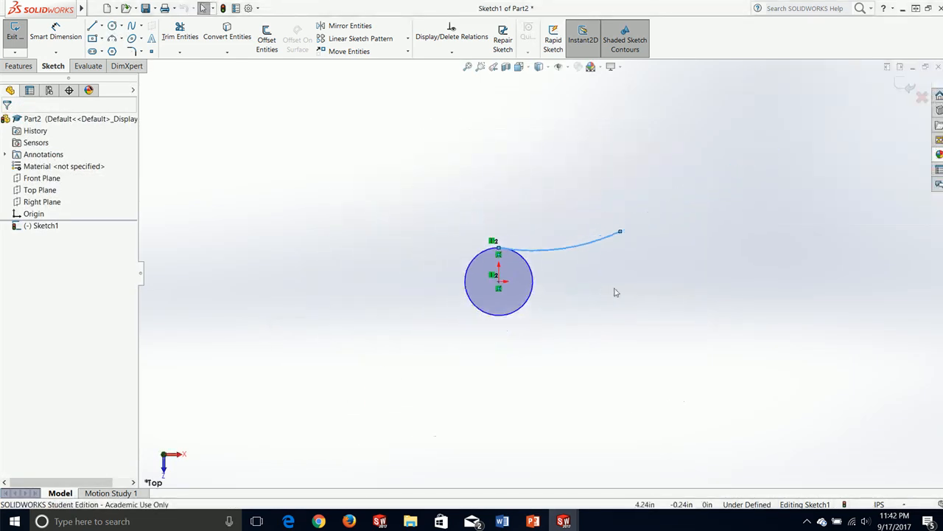
left_click(112, 38)
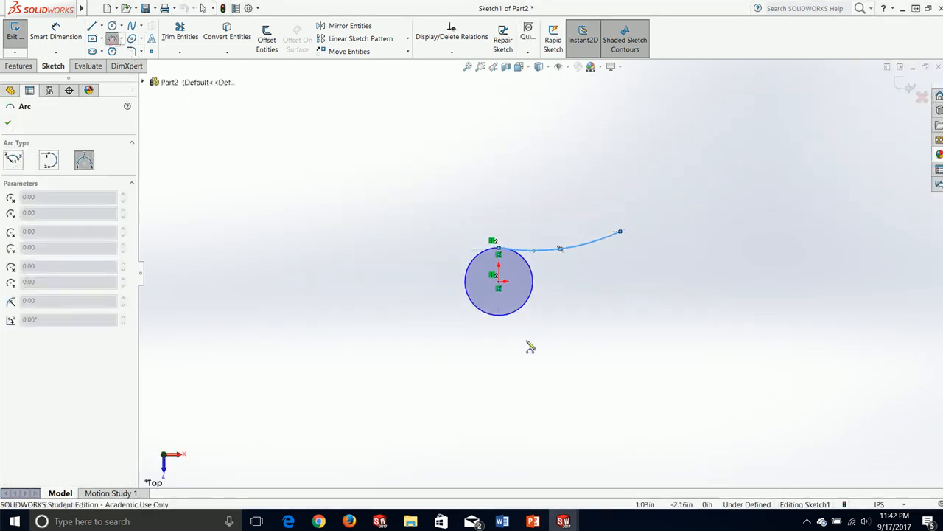
left_click(499, 317)
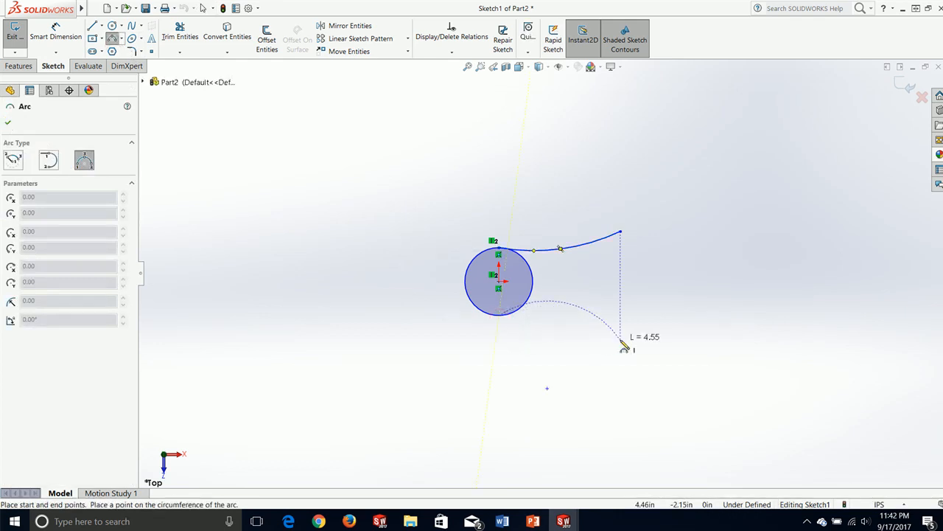
left_click(620, 339)
left_click(568, 320)
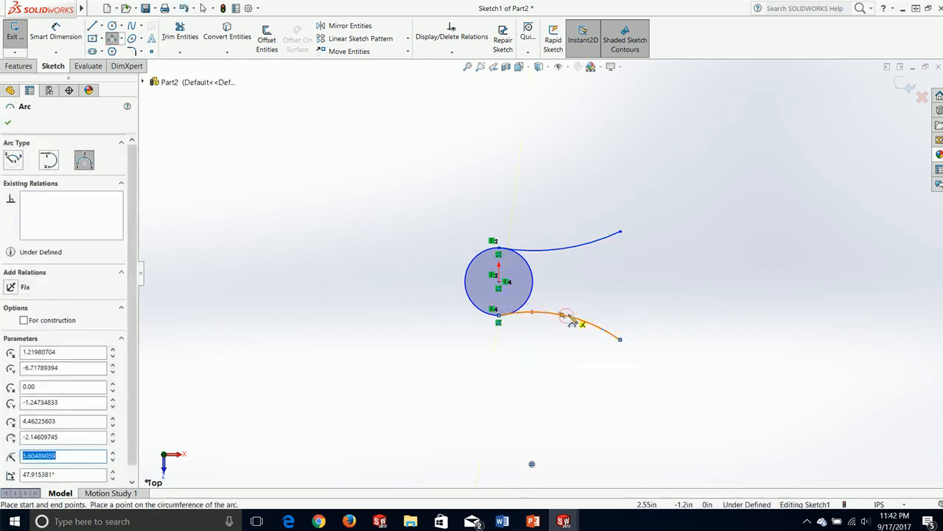
key("Escape")
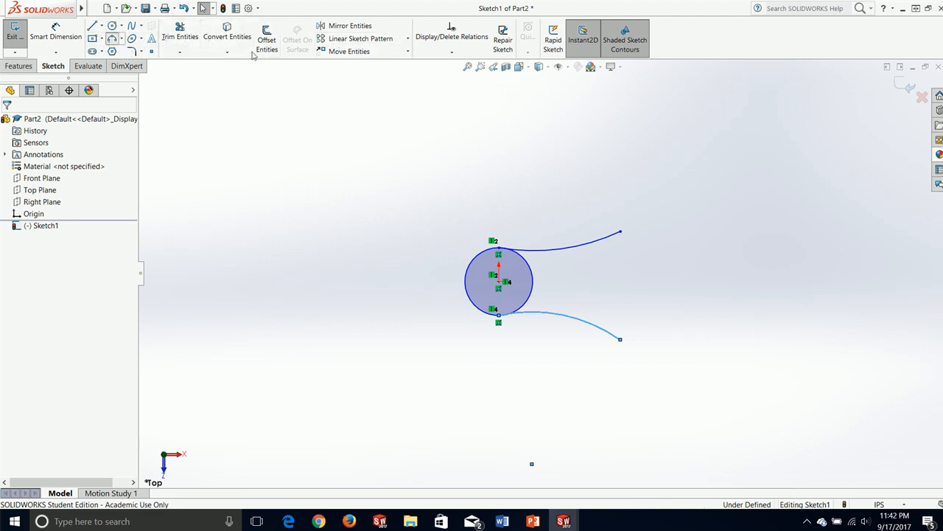
Sketch a circle centered at about X 5.5 in, Y 1.6 in, passing through the upper arc's free end.
left_click(127, 52)
left_click(114, 25)
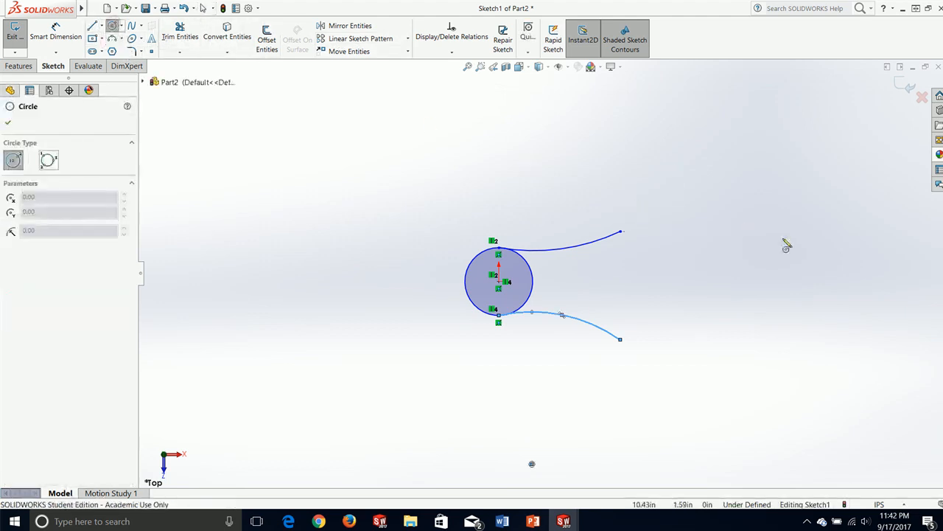
left_click(649, 237)
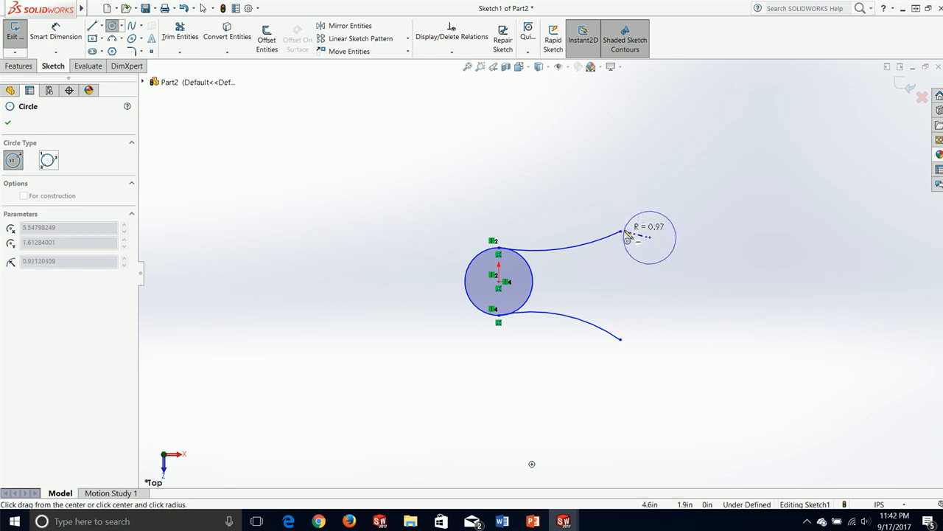
left_click(621, 233)
key("Escape")
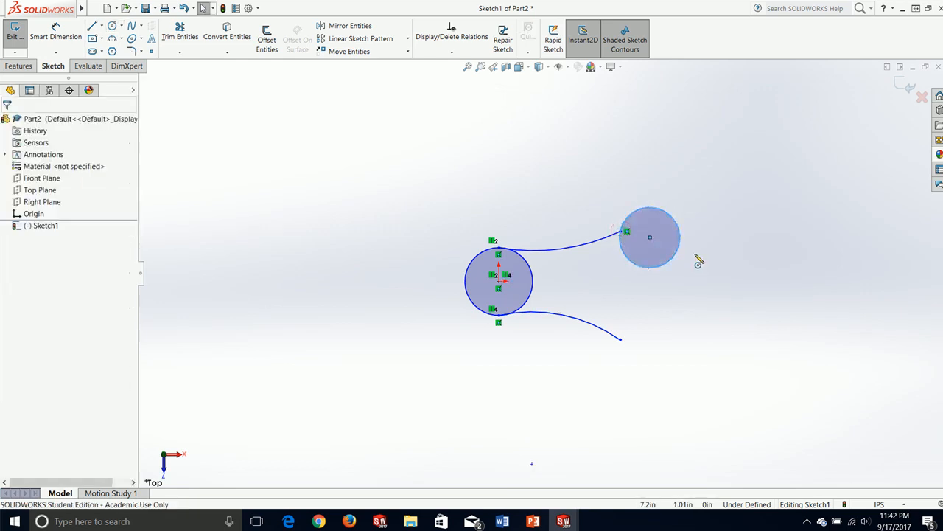
Sketch a circle vertically aligned below the upper outer circle, passing through the lower arc's free end.
left_click(111, 26)
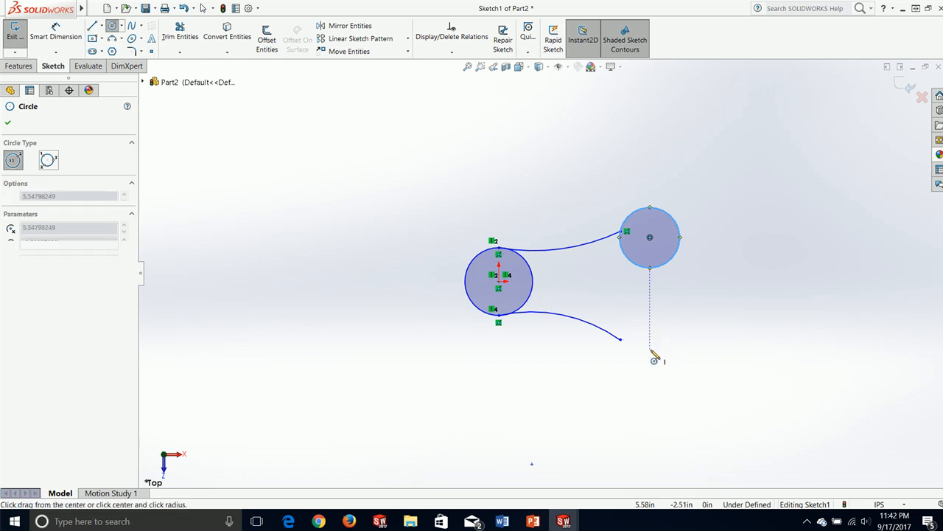
left_click(649, 349)
left_click(622, 339)
key("Escape")
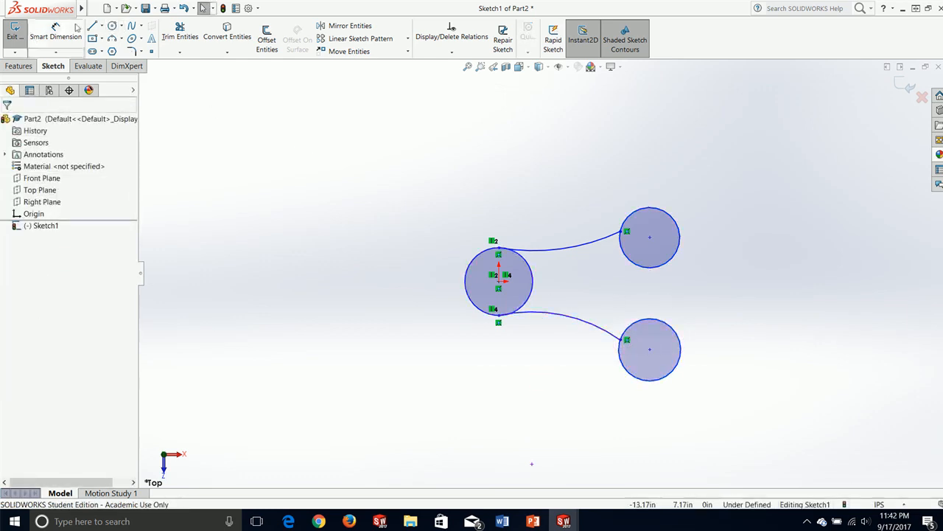
Sketch a three-point arc of about 2.2 in radius from the lower outer circle's right side to about X 8.5 in, Y -1.1 in.
left_click(112, 38)
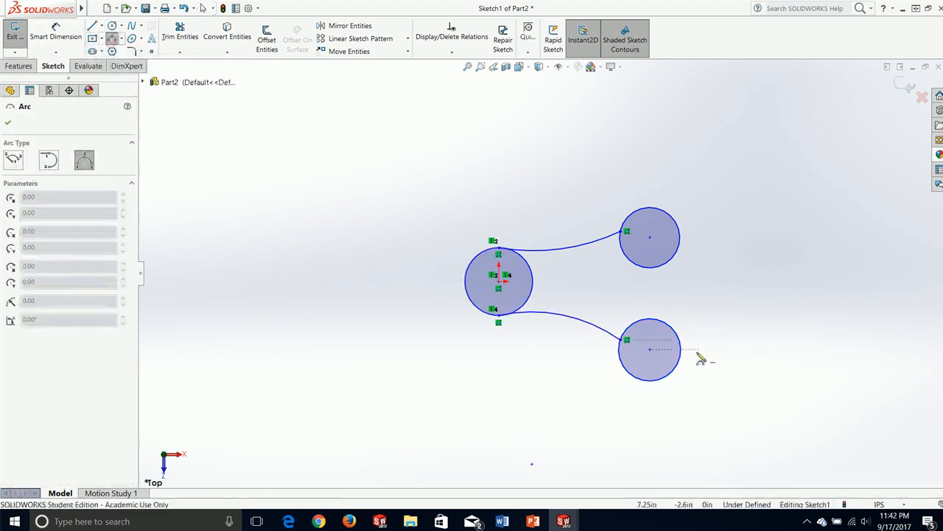
left_click(682, 349)
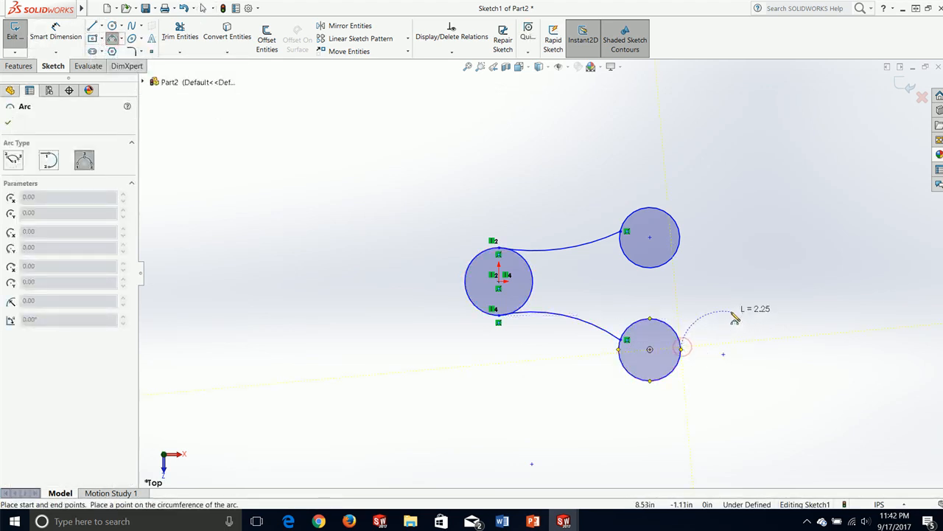
left_click(731, 311)
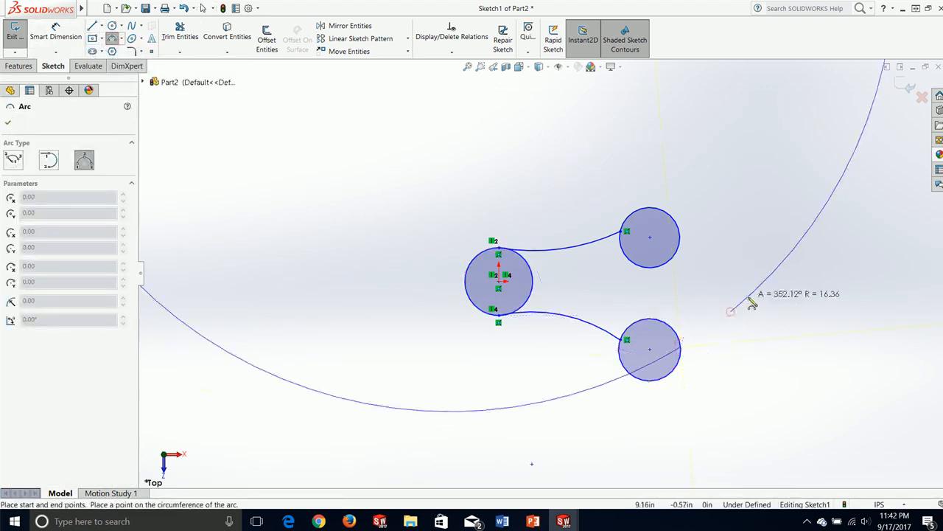
left_click(701, 321)
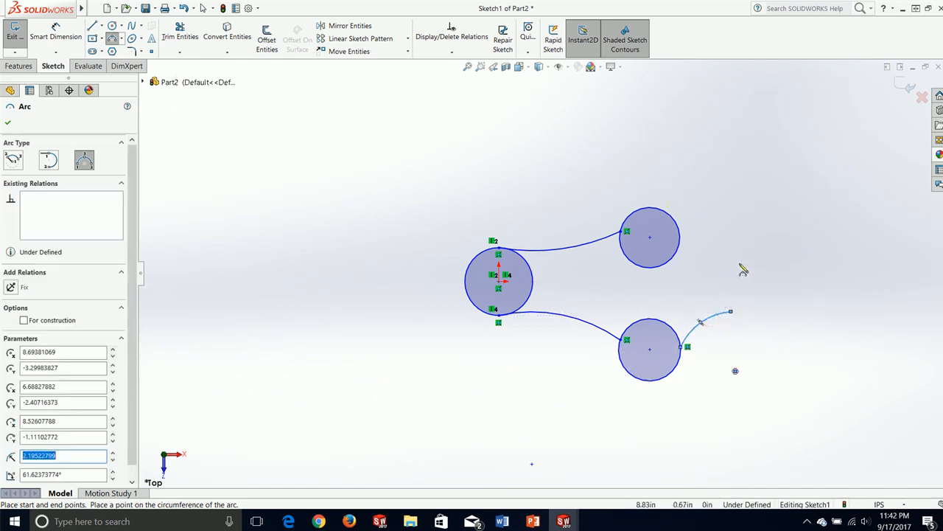
Sketch a three-point arc of about 1.25 in radius from the upper outer circle's right side to about X 8.7 in, Y 0.6 in.
key("Escape")
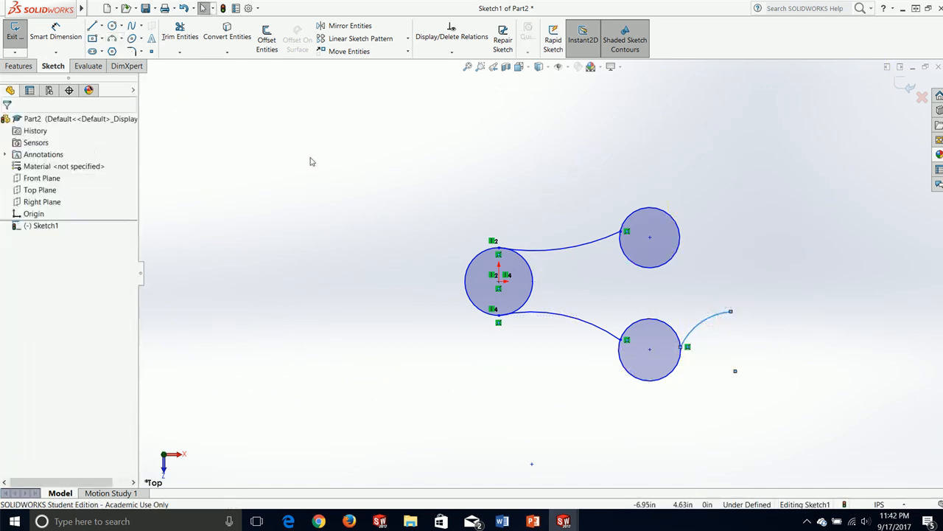
left_click(110, 38)
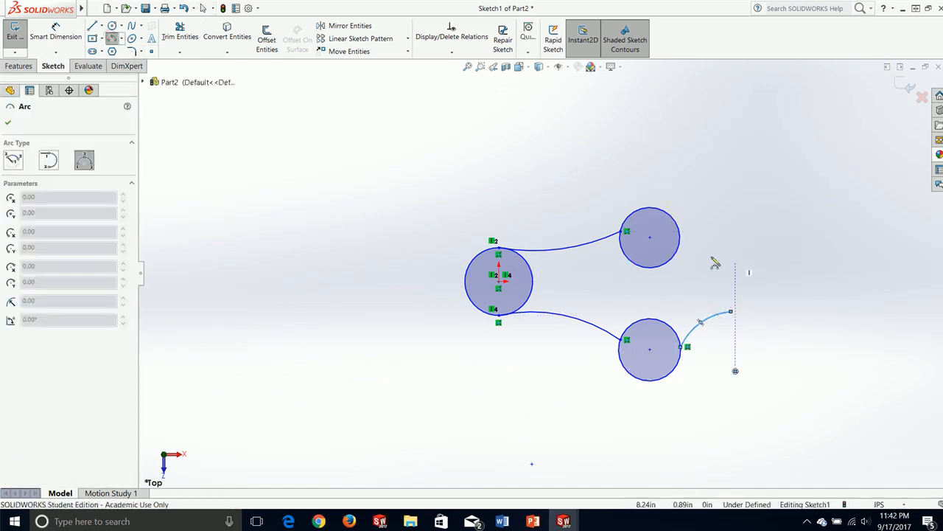
left_click(680, 237)
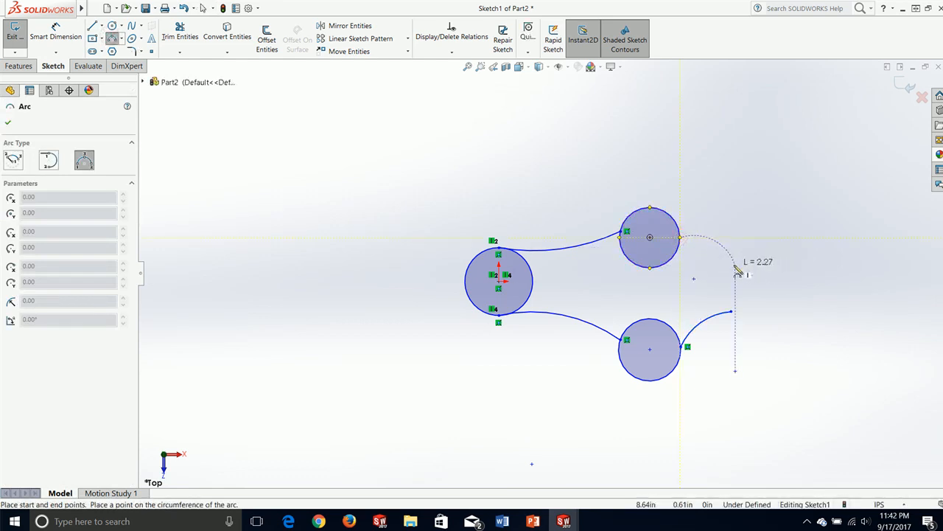
left_click(708, 272)
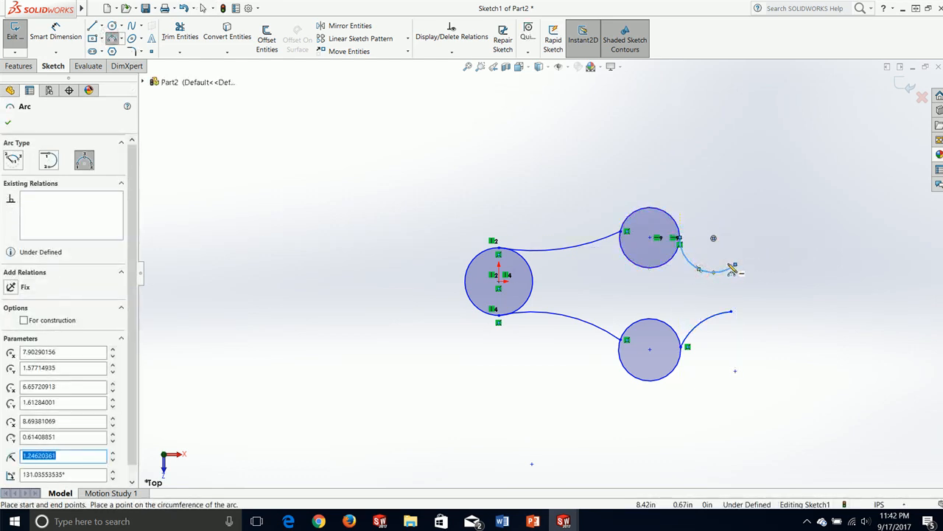
left_click(732, 270)
Delete the horizontal relation between the upper outer circle's center and the start point of the new arc.
scroll(711, 236, "down", 5)
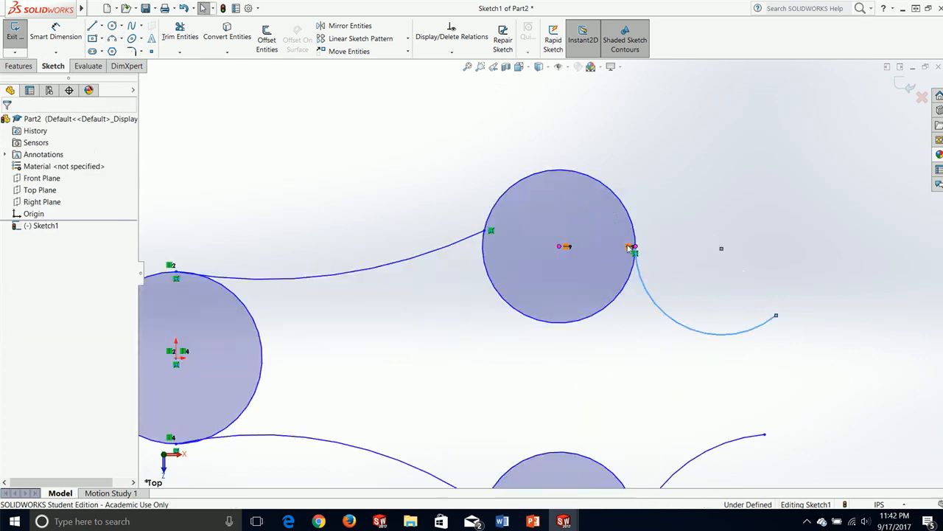
right_click(630, 247)
left_click(664, 375)
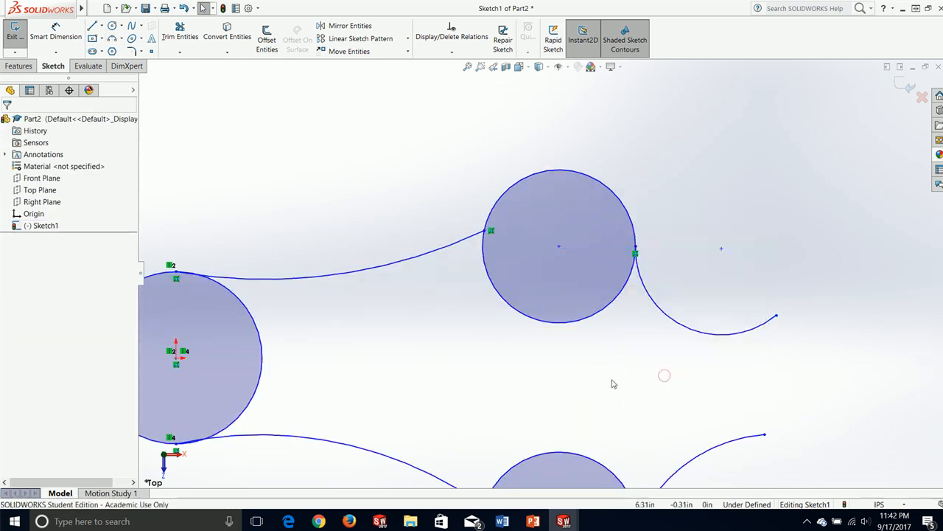
Trim away the right-hand portion of the circle at the origin between the two connecting arcs.
scroll(612, 380, "up", 5)
left_click(476, 269)
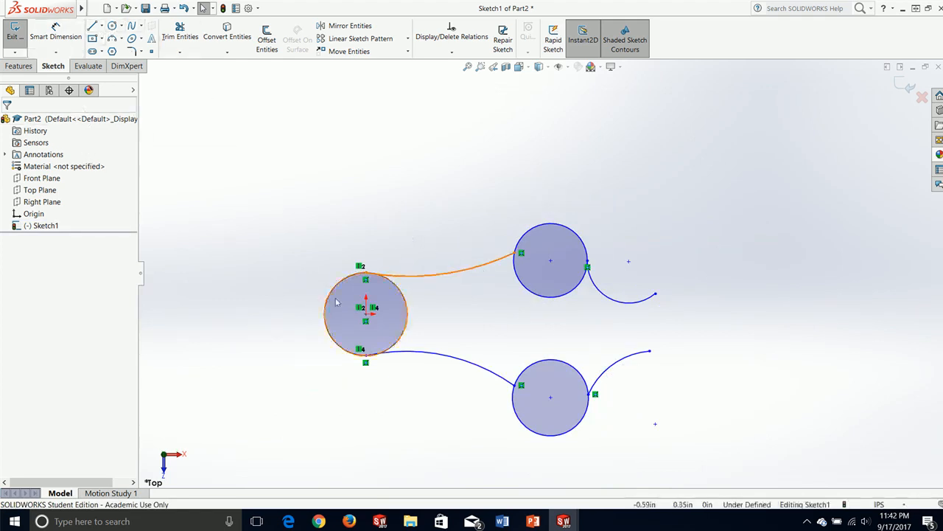
left_click(180, 34)
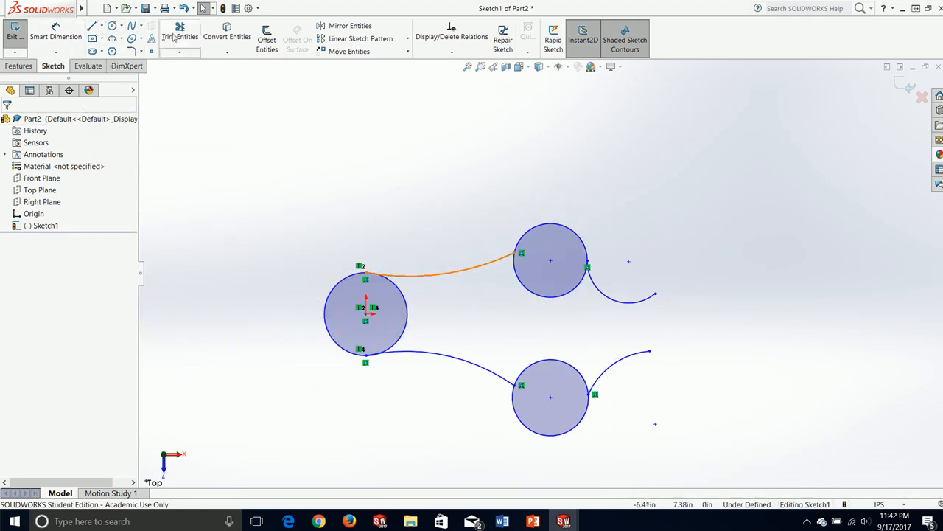
left_click_drag(414, 321, 380, 320)
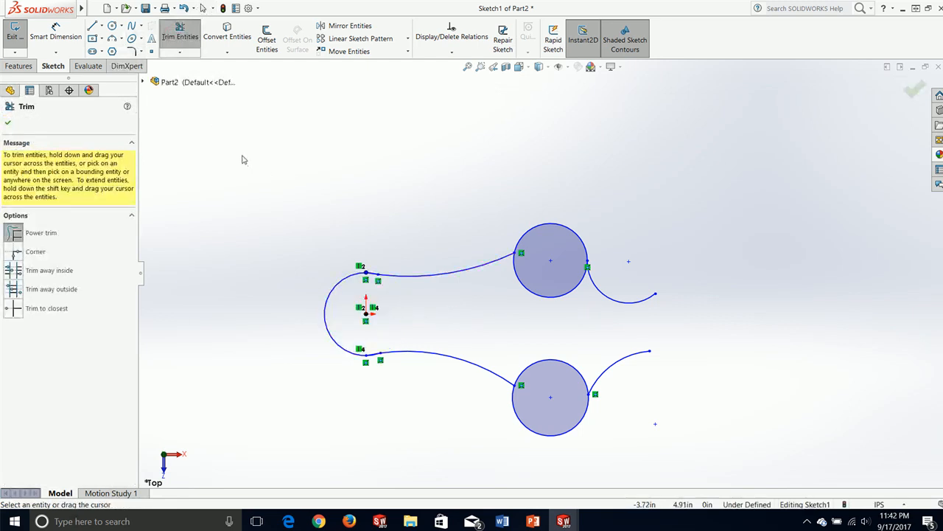
Dimension the trimmed arc around the origin with a radius of 0.71 in.
left_click(57, 31)
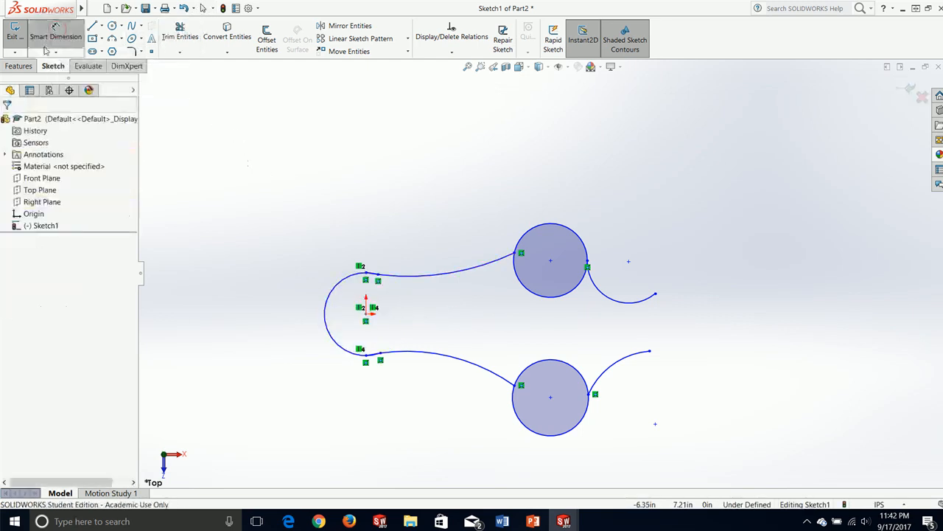
left_click(325, 325)
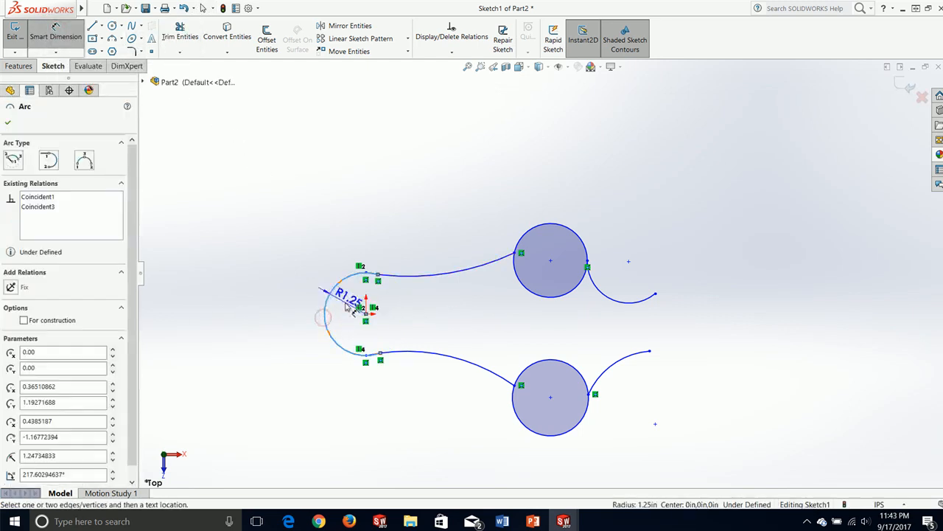
left_click(345, 305)
type(".71")
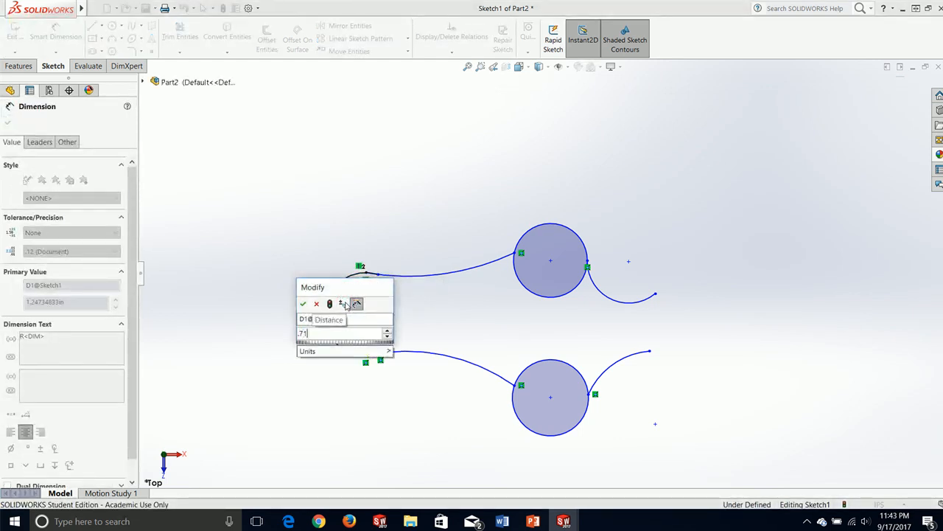
key("Return")
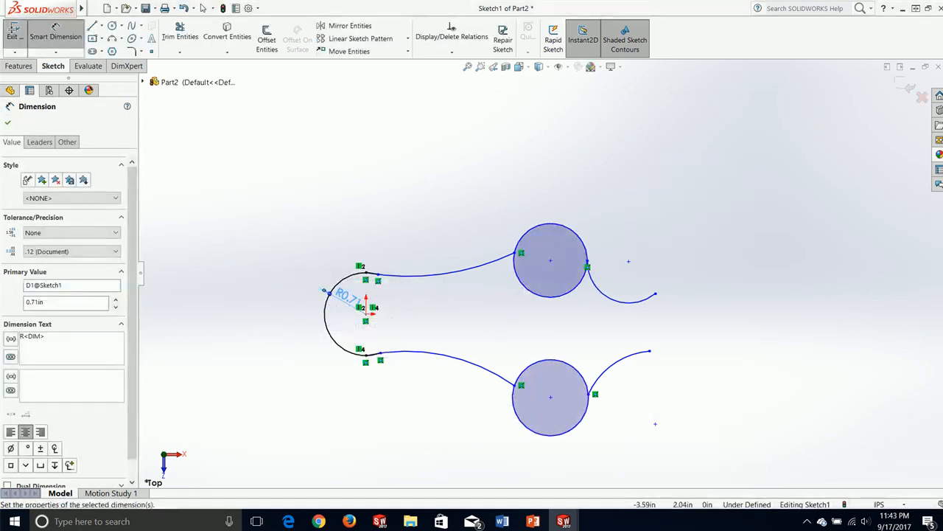
left_click(7, 122)
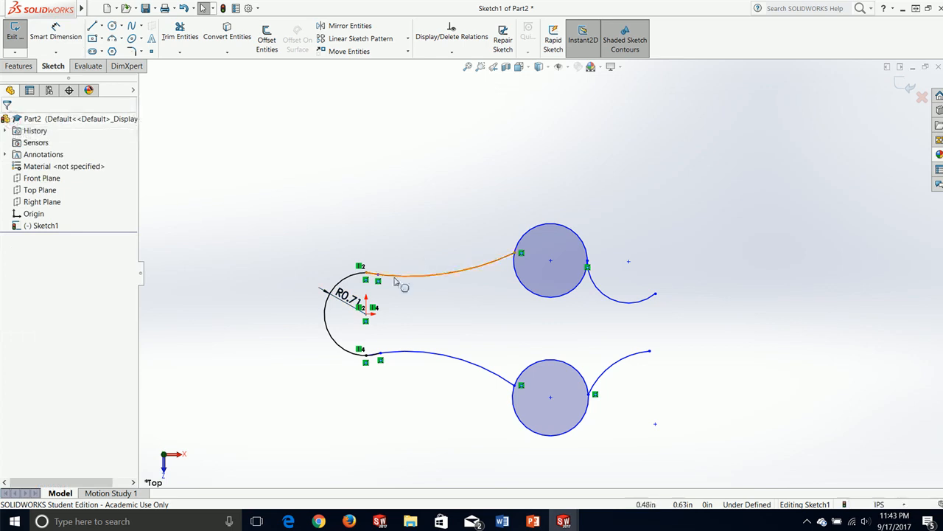
Make the upper connecting arc tangent to the 0.71 in arc around the origin.
scroll(368, 283, "down", 3)
scroll(480, 271, "down", 8)
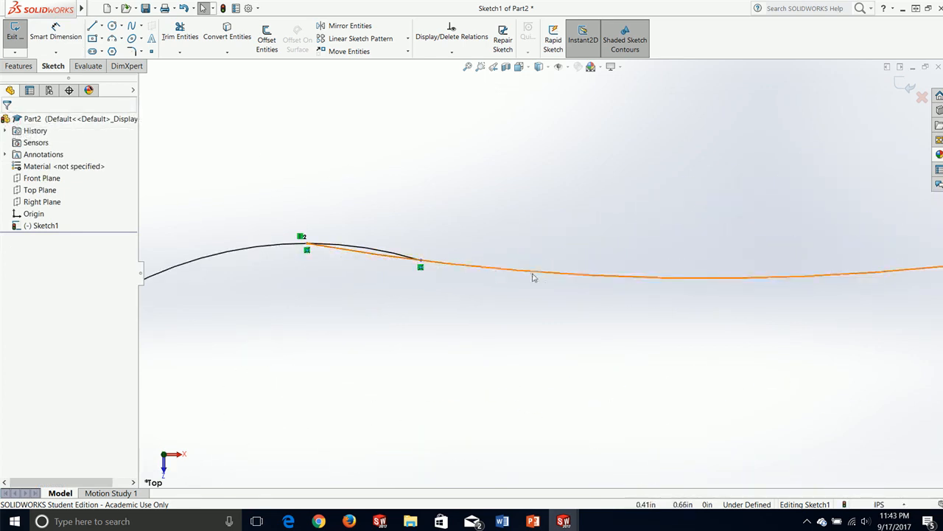
left_click(534, 277)
left_click(381, 250, "ctrl")
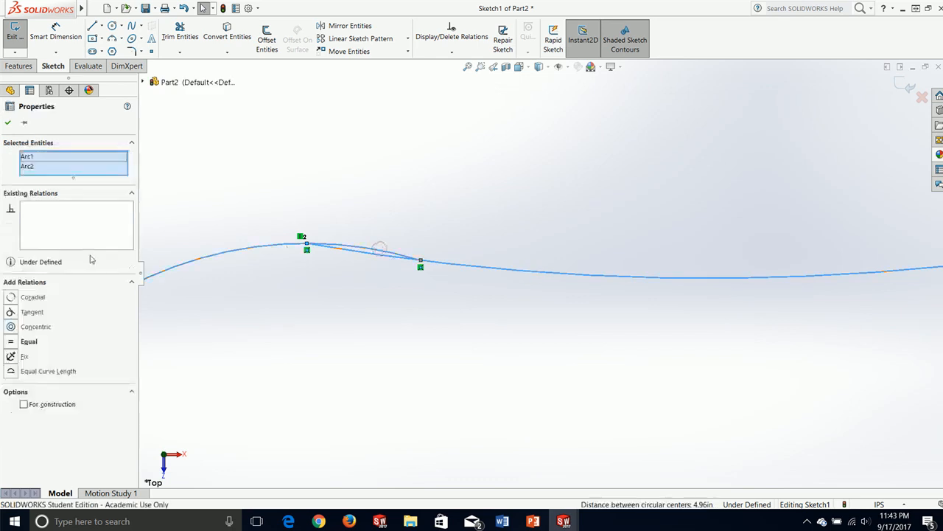
scroll(344, 293, "up", 4)
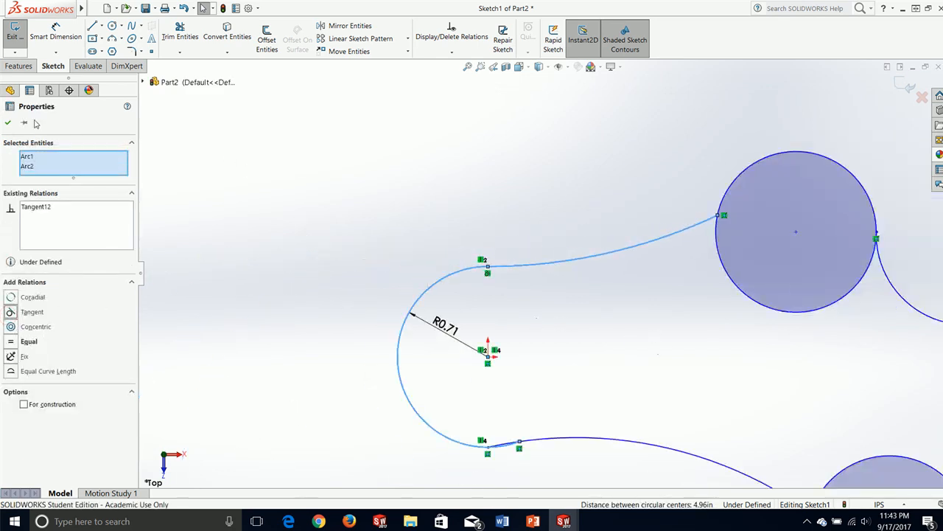
left_click(9, 123)
Make the lower connecting arc tangent to the 0.71 in arc around the origin.
left_click(564, 439)
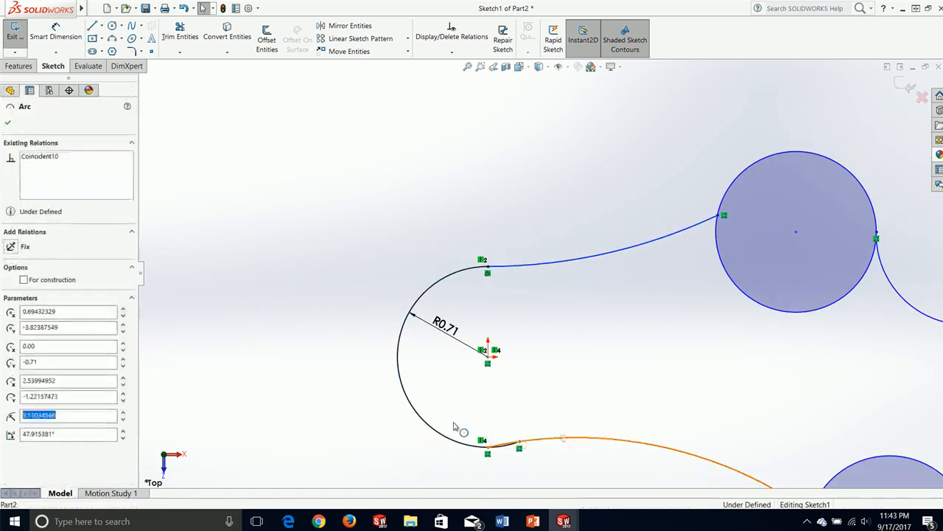
left_click(443, 438, "ctrl")
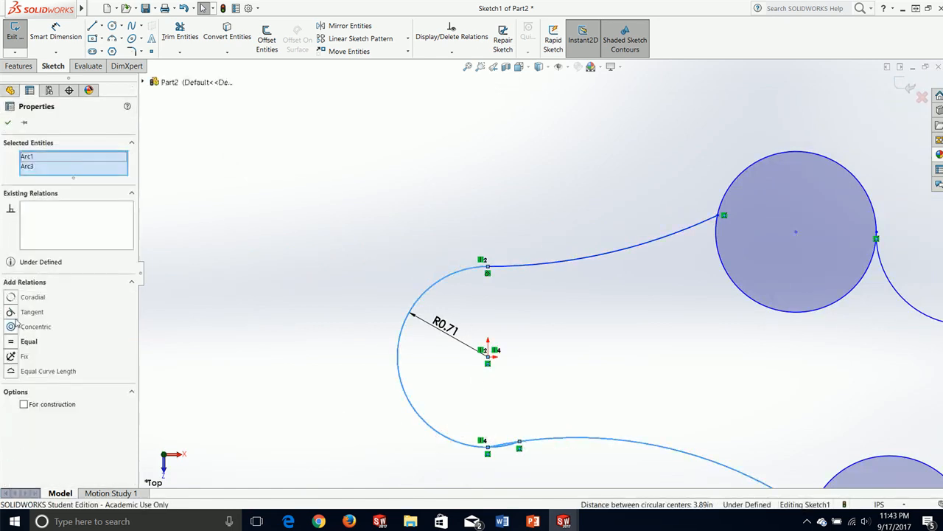
left_click(13, 314)
left_click(628, 342)
scroll(629, 342, "up", 3)
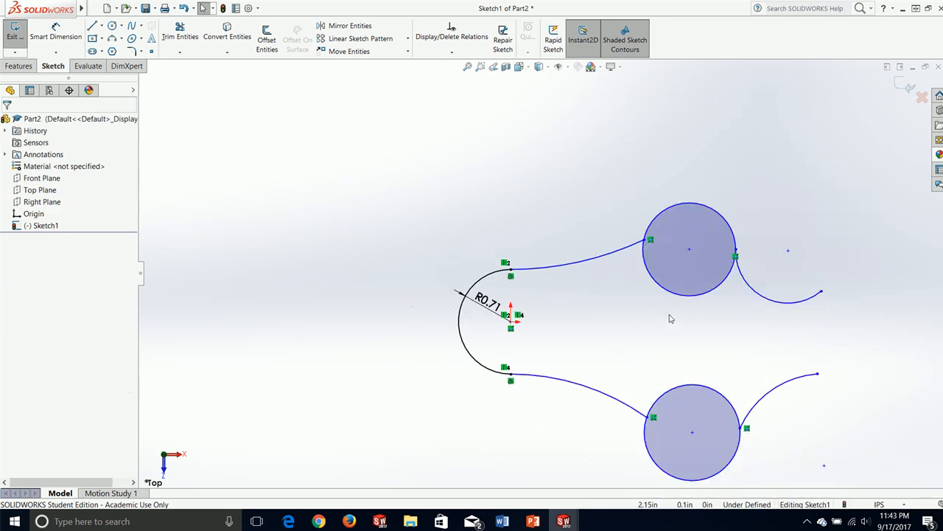
Dimension the upper connecting arc with a radius of 2 in.
scroll(670, 318, "down", 2)
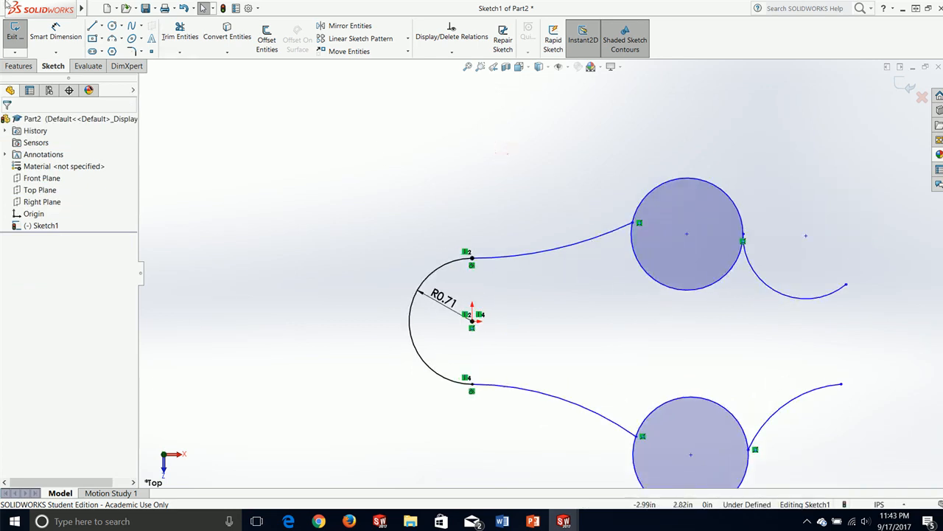
left_click(68, 41)
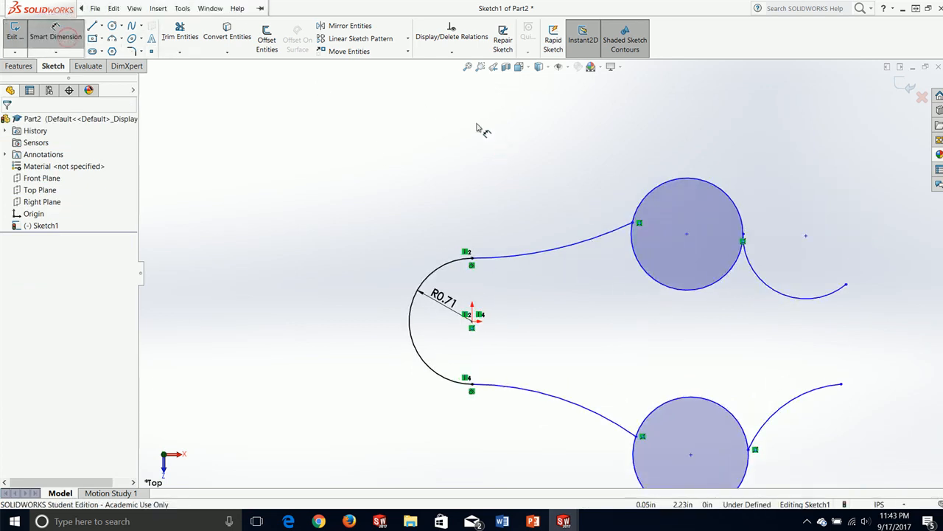
left_click(548, 247)
left_click(549, 234)
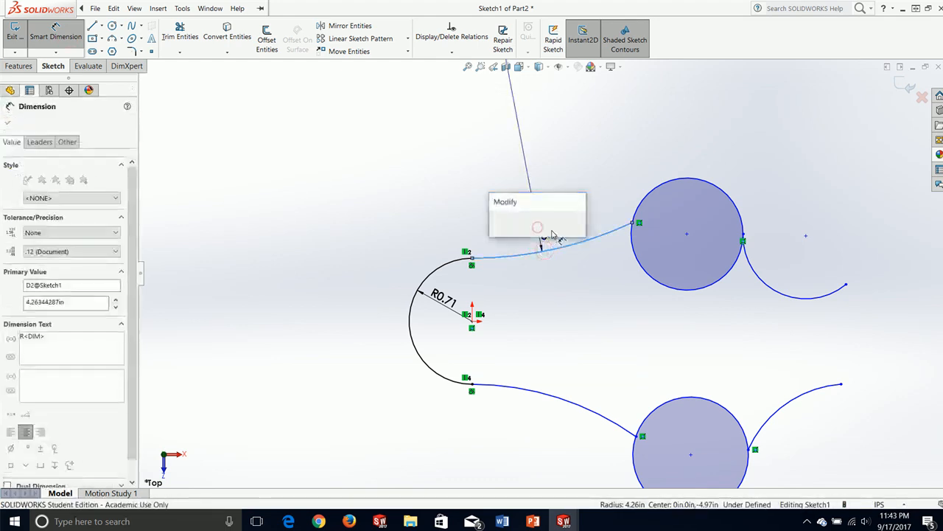
type("2")
key("Return")
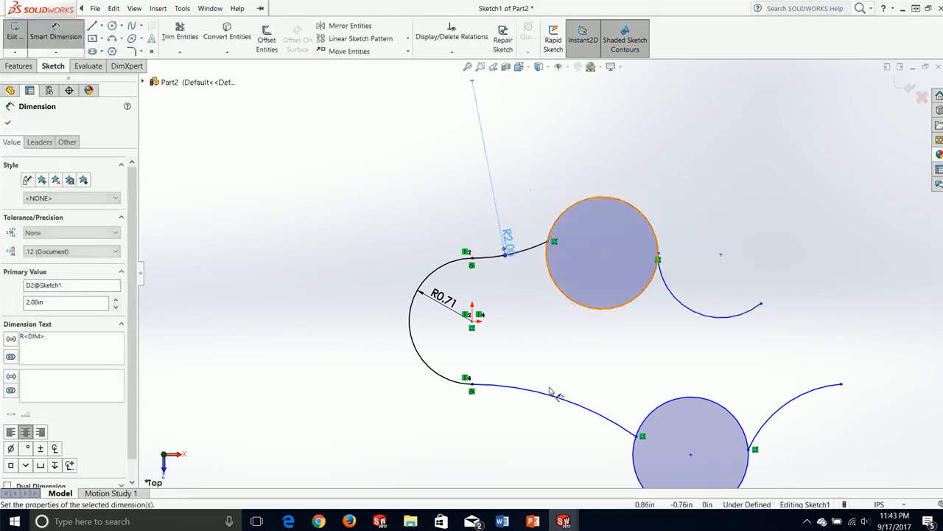
Dimension the lower connecting arc with a radius of 2 in.
left_click(561, 396)
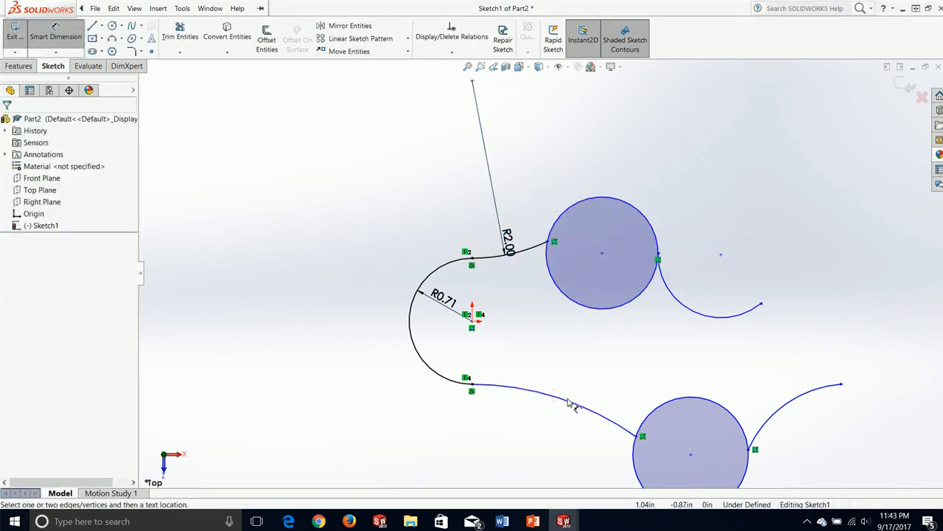
left_click(530, 424)
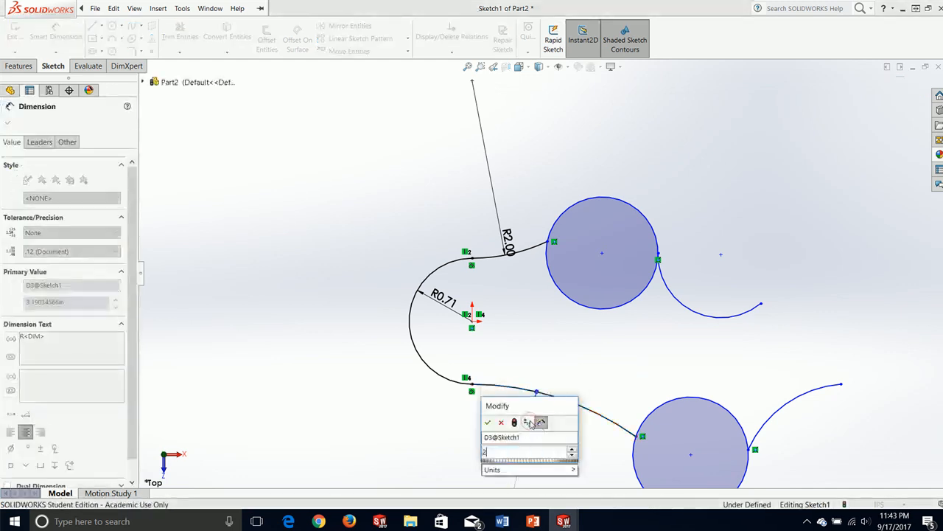
type("2")
key("Return")
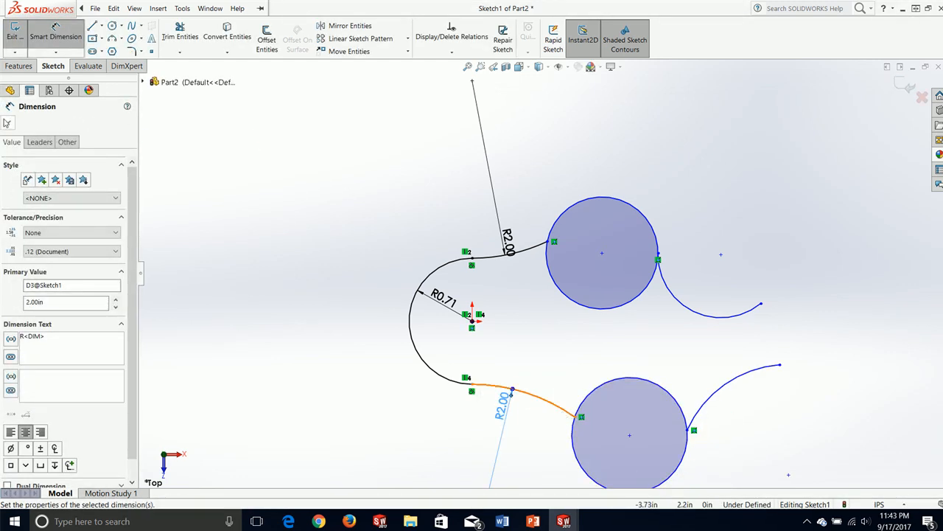
key("Escape")
Add a tangent relation between the upper outer circle and the upper 2 in arc.
scroll(558, 228, "down", 2)
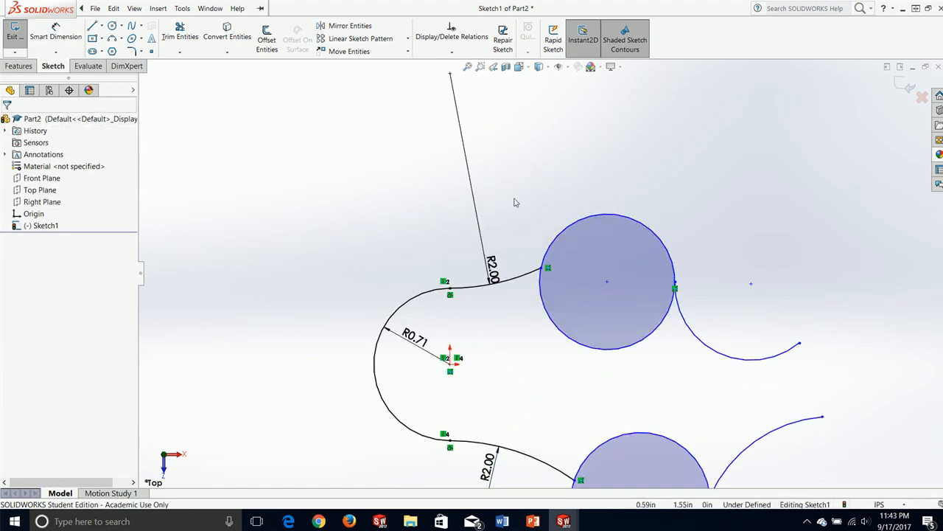
left_click(554, 244)
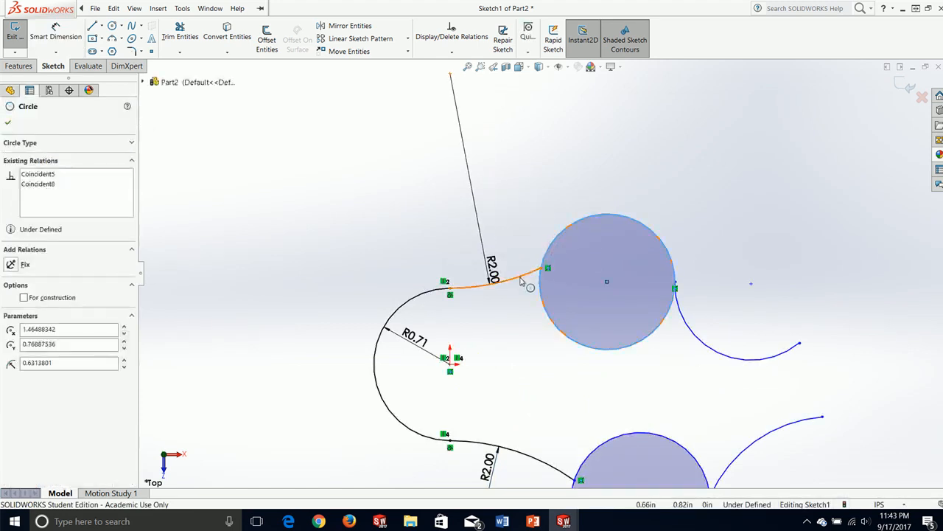
left_click(520, 276, "ctrl")
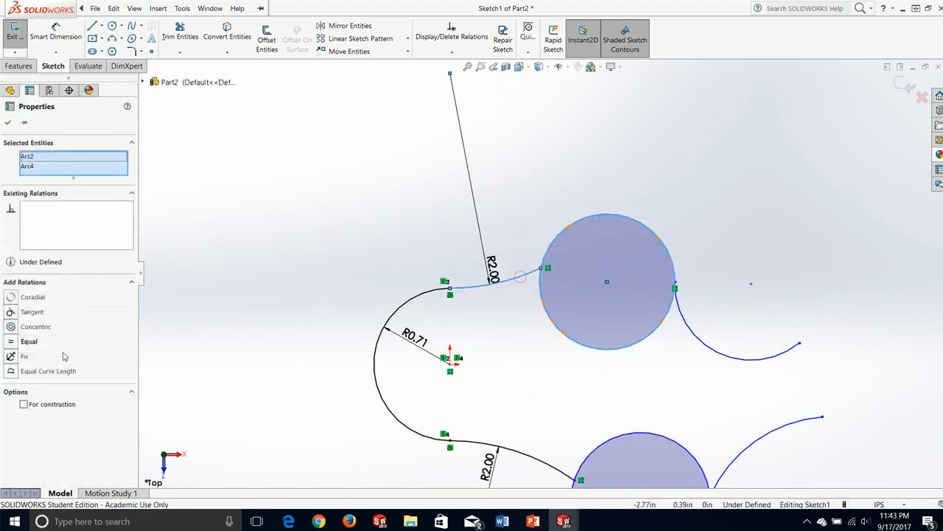
left_click(30, 311)
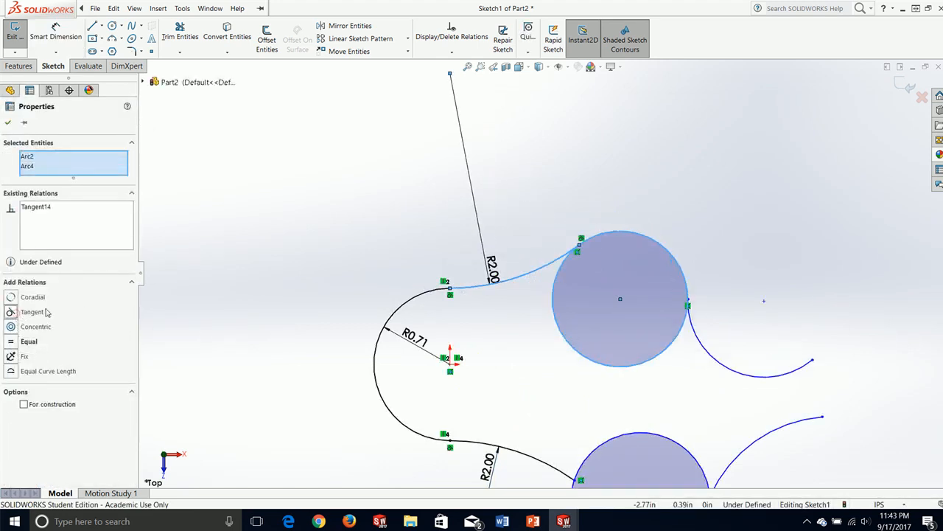
left_click(7, 124)
Add a tangent relation between the lower outer circle and the lower 2 in arc.
mouse_move(520, 392)
middle_mouse_down("ctrl")
mouse_move(501, 326)
mouse_move(502, 244)
middle_mouse_up("ctrl")
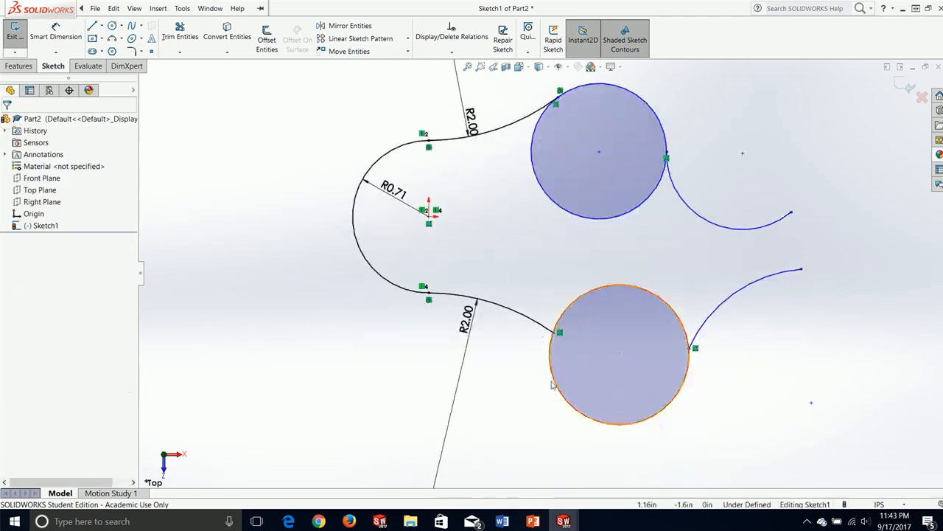
left_click(561, 406)
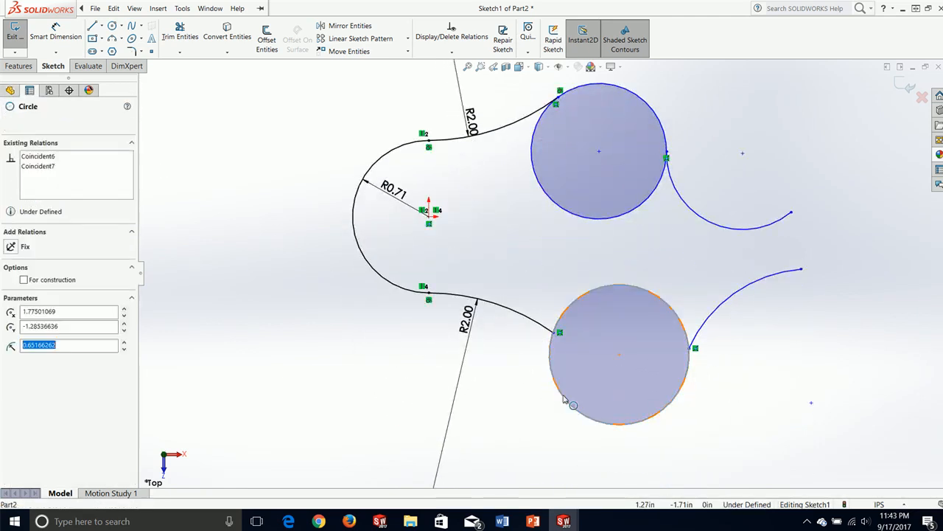
left_click(525, 320, "ctrl")
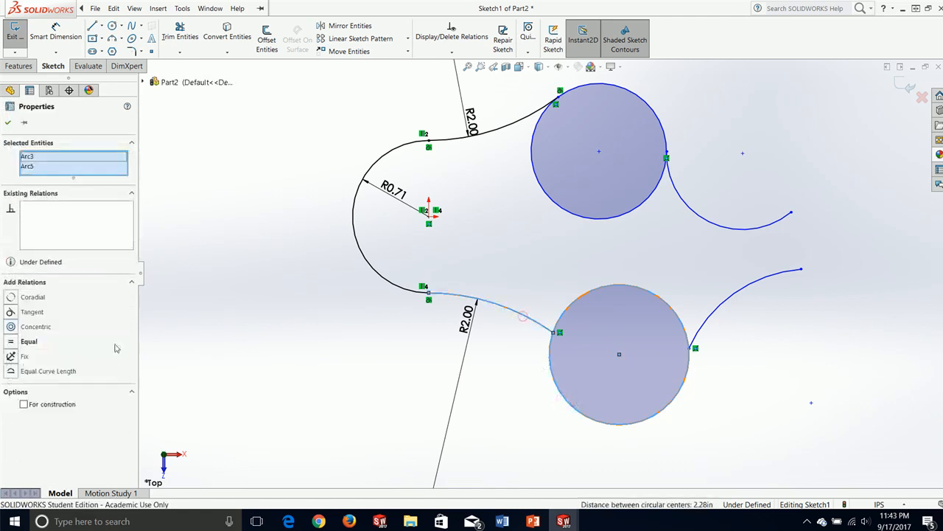
left_click(11, 312)
left_click(9, 122)
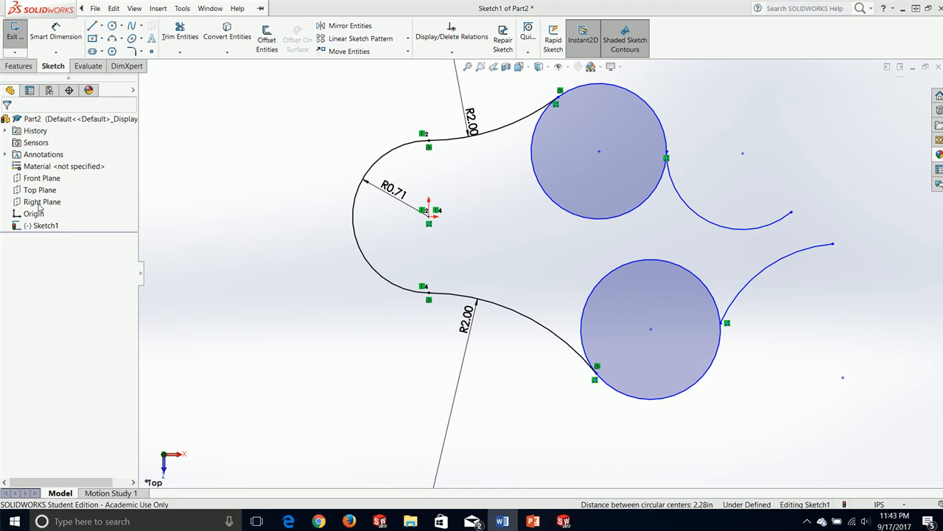
key("alt+h")
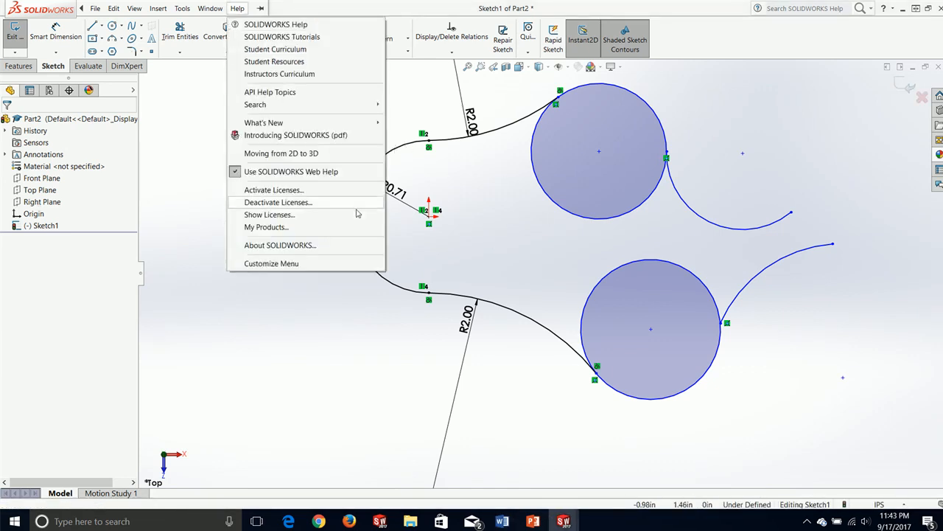
left_click(190, 136)
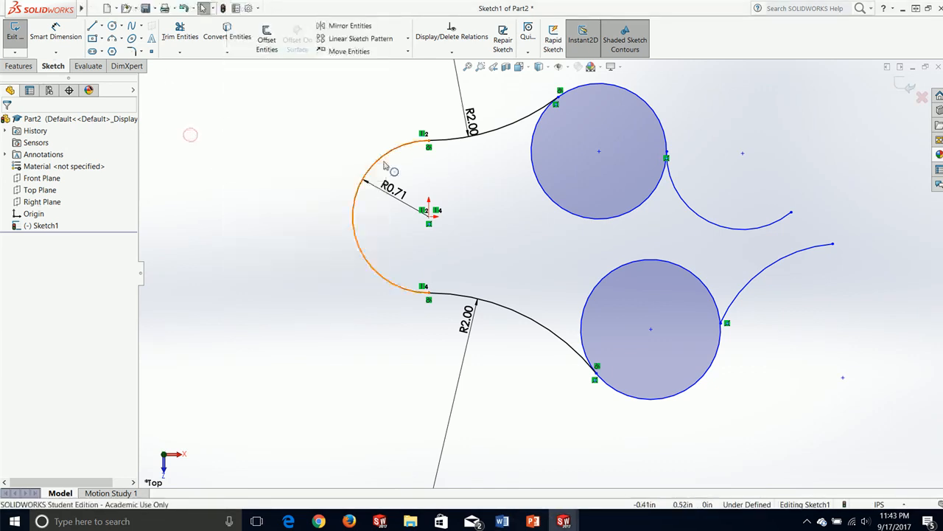
left_click(592, 219)
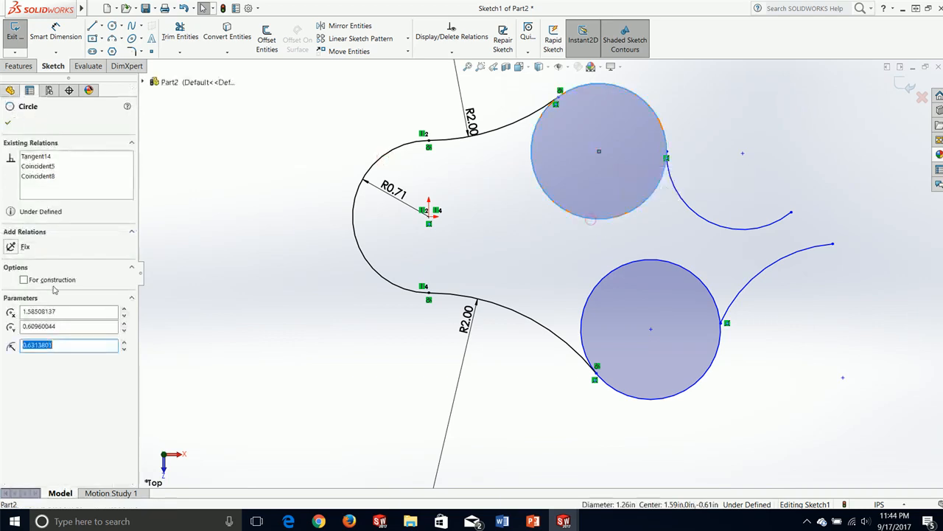
key("Escape")
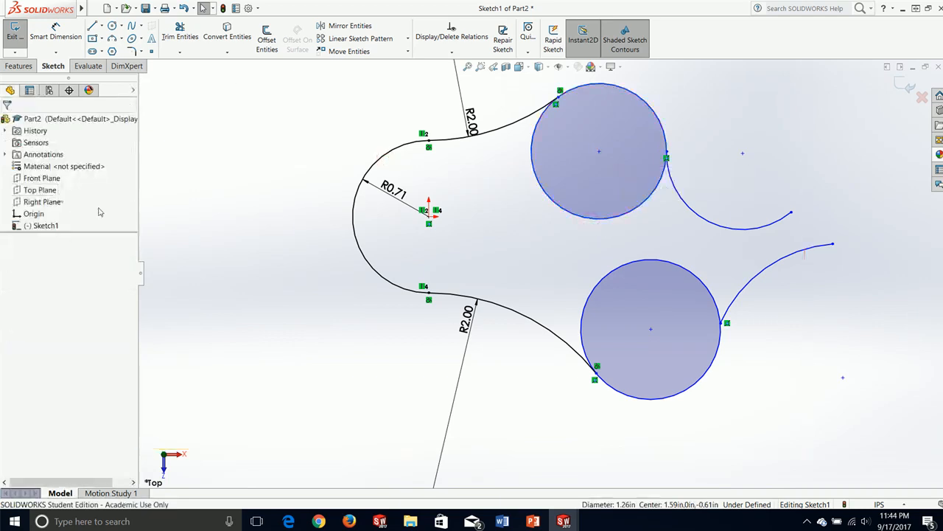
left_click(487, 263)
left_click(54, 35)
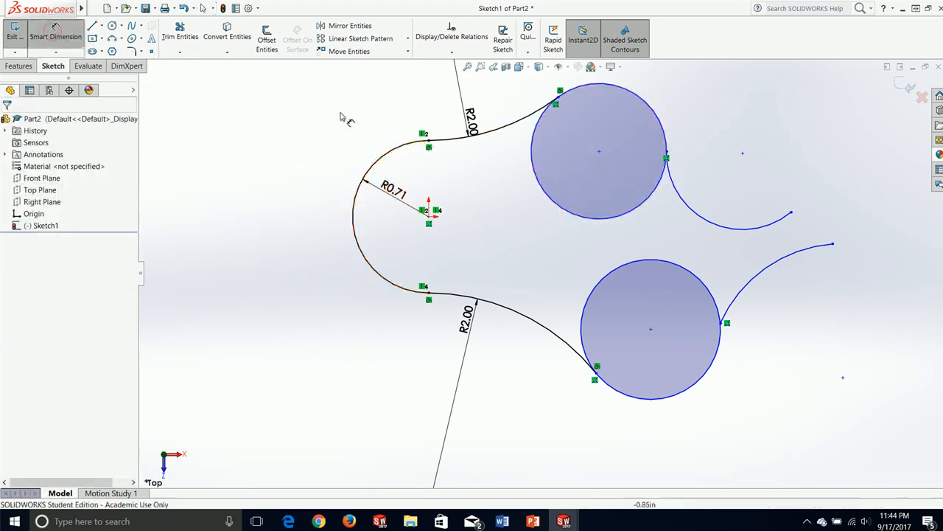
key("Escape")
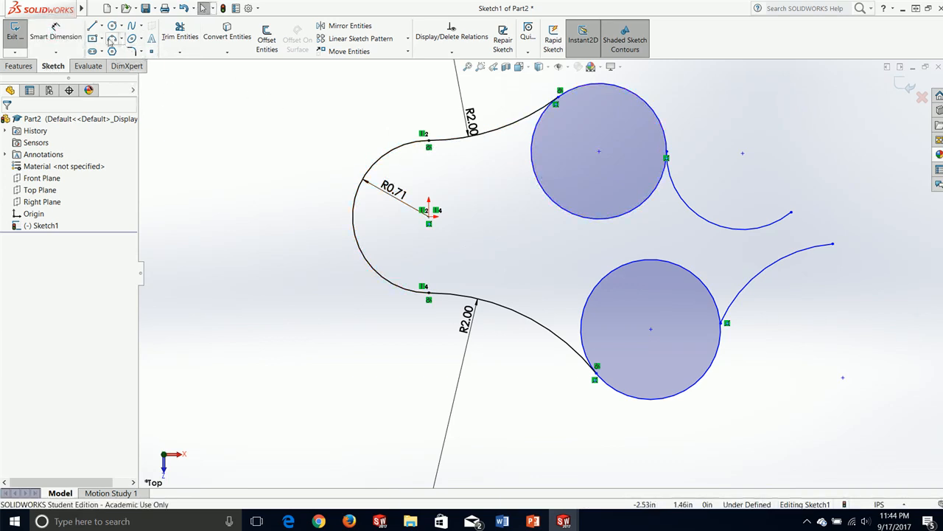
Trim away the inner portions of the upper and lower outer circles, leaving only the outer arcs of the profile.
left_click(177, 34)
left_click_drag(549, 239, 577, 202)
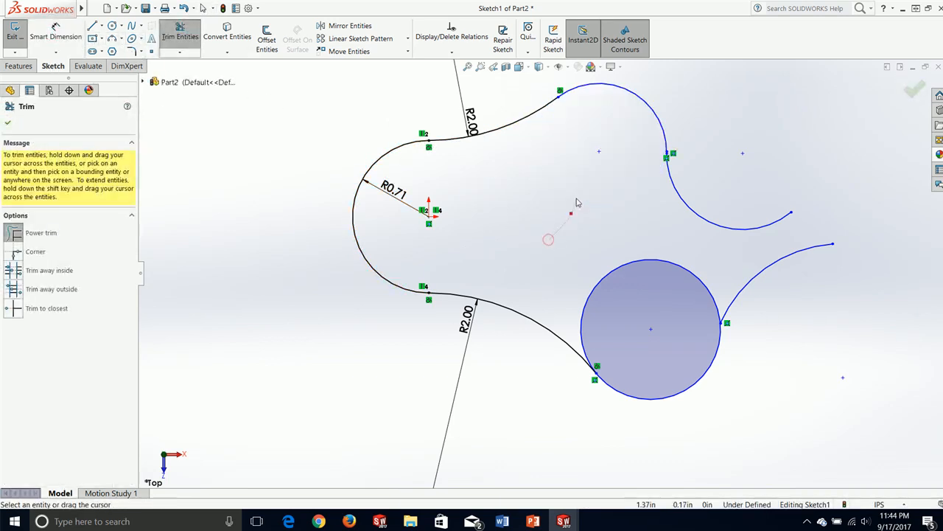
left_click_drag(565, 251, 610, 282)
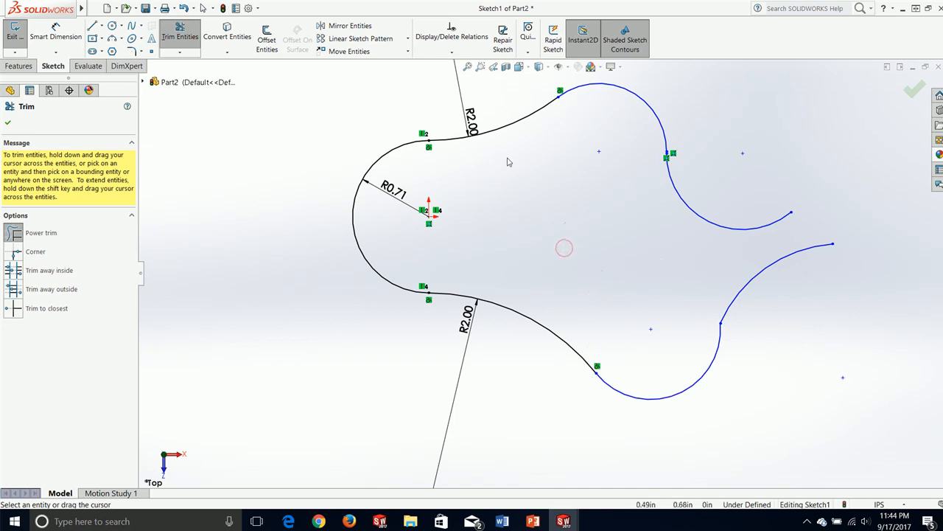
Dimension the trimmed upper outer arc with a radius of 0.71 in.
left_click(52, 34)
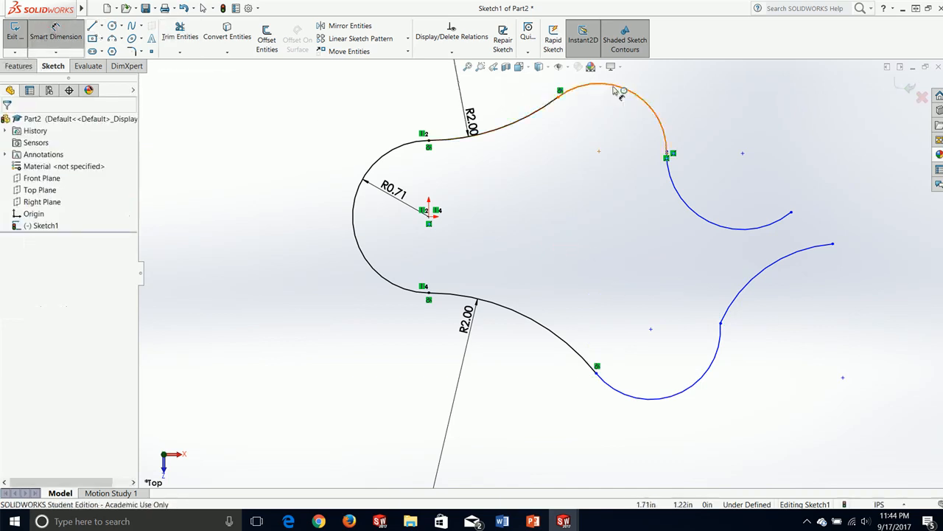
left_click(612, 87)
left_click(601, 118)
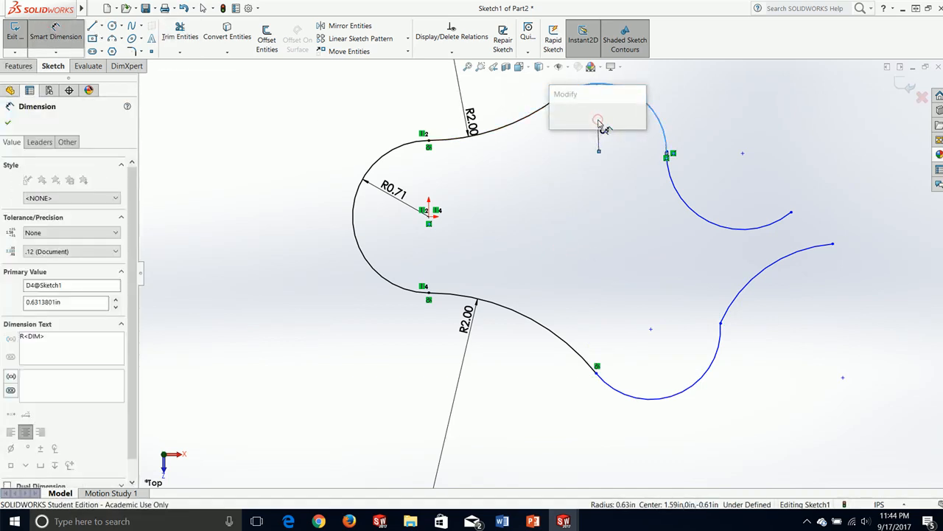
type("0.71")
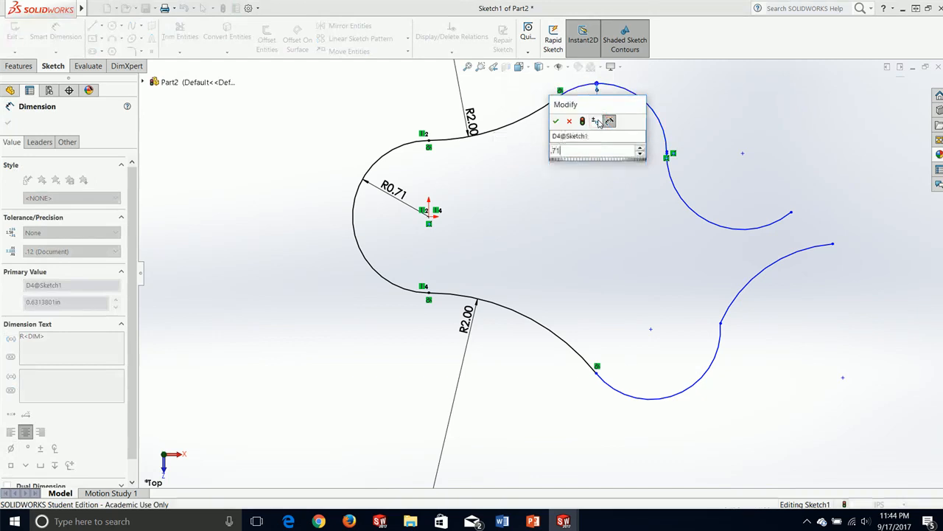
key("Return")
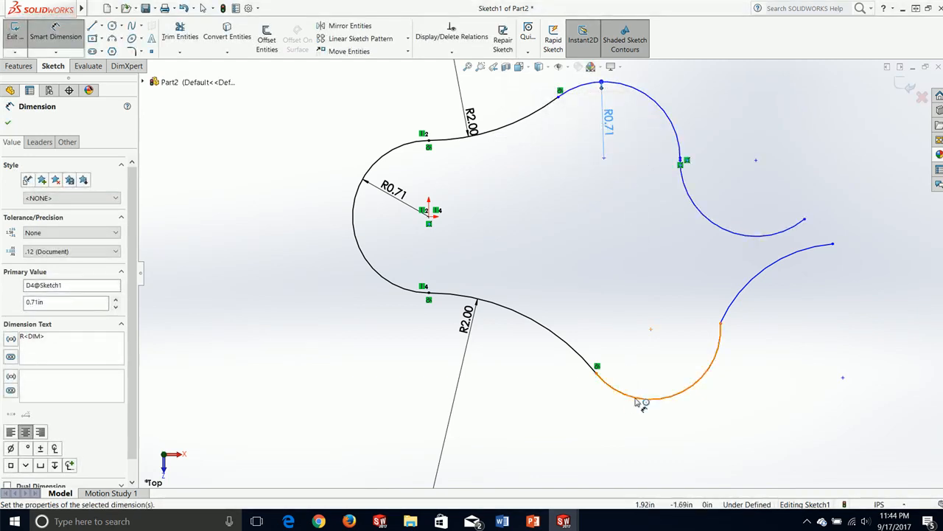
Dimension the trimmed lower outer arc with a radius of 0.71 in.
left_click(638, 401)
left_click(654, 369)
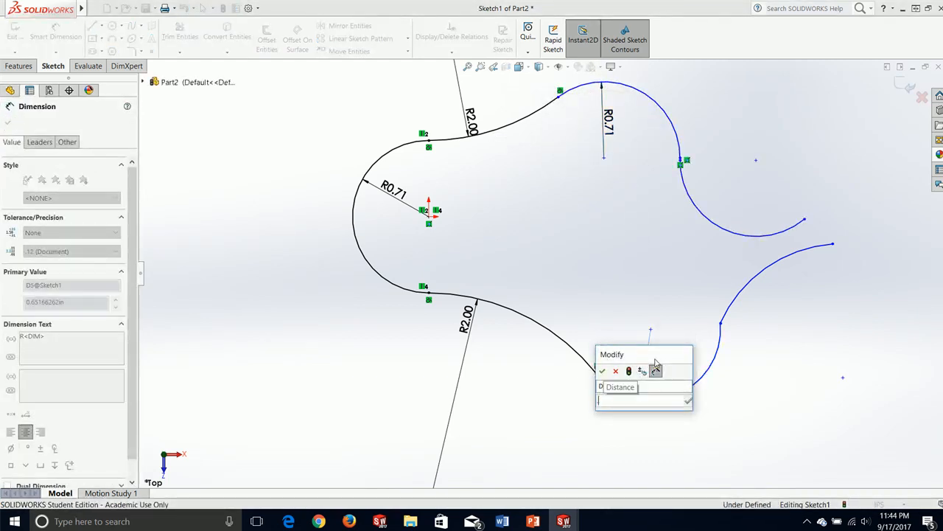
type("0.71")
key("Return")
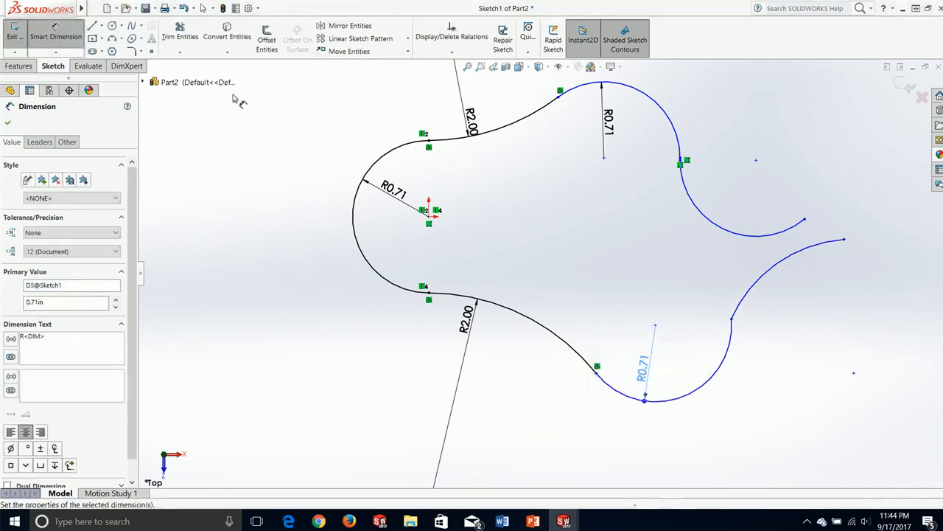
left_click(8, 123)
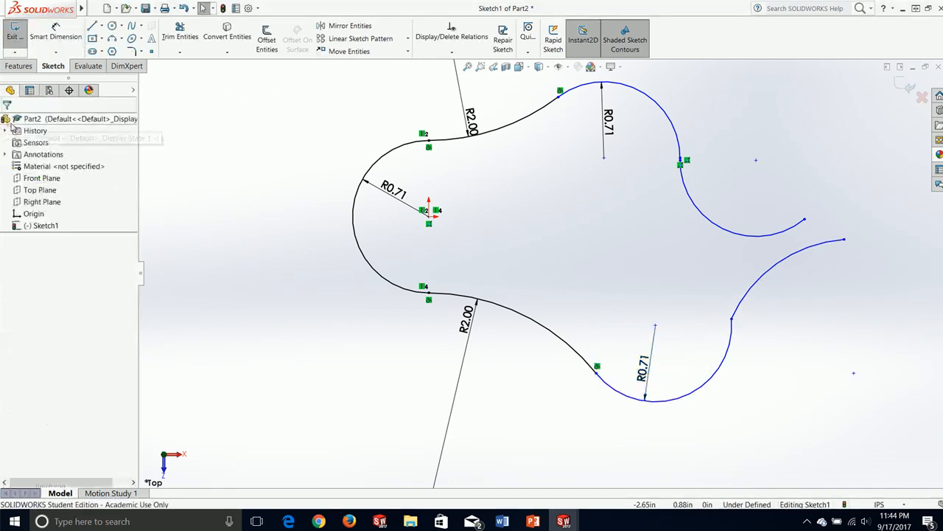
Dimension the horizontal distance from the origin to the upper outer arc's center as 2 in.
left_click(55, 34)
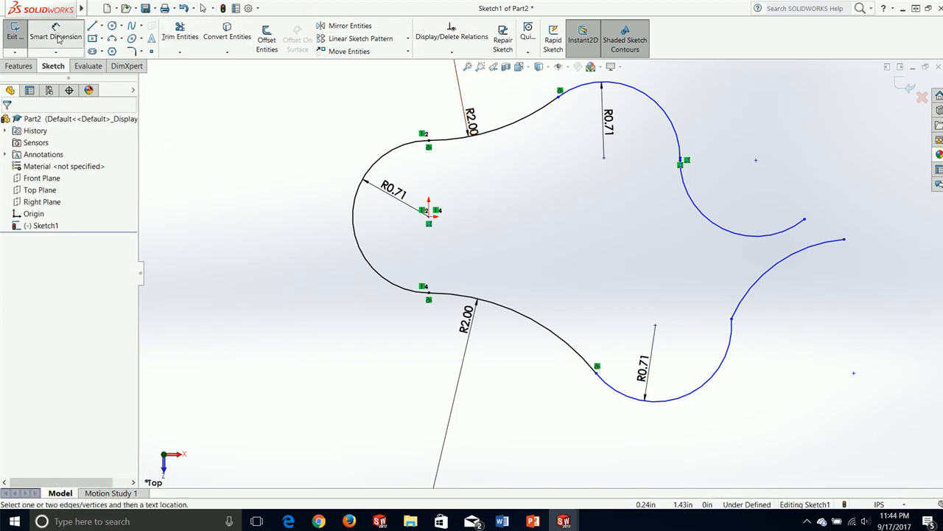
left_click(429, 217)
left_click(604, 159)
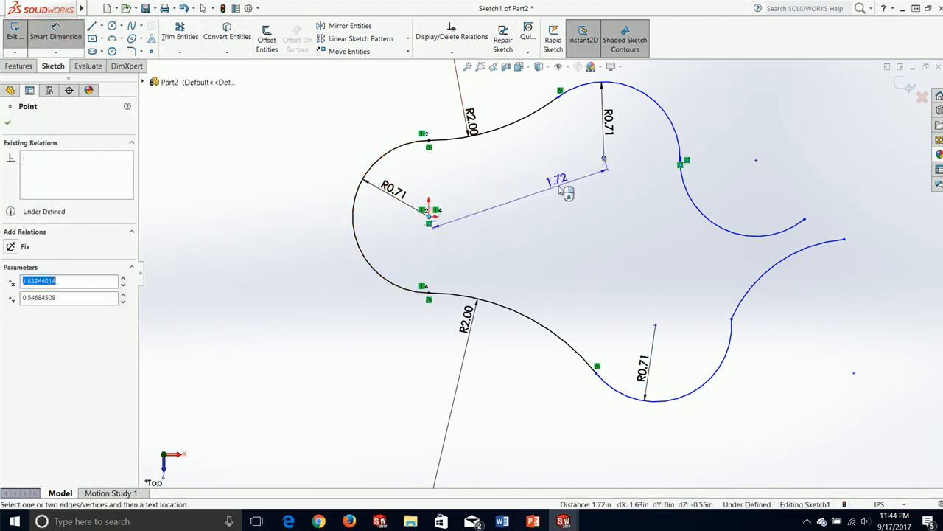
left_click(511, 227)
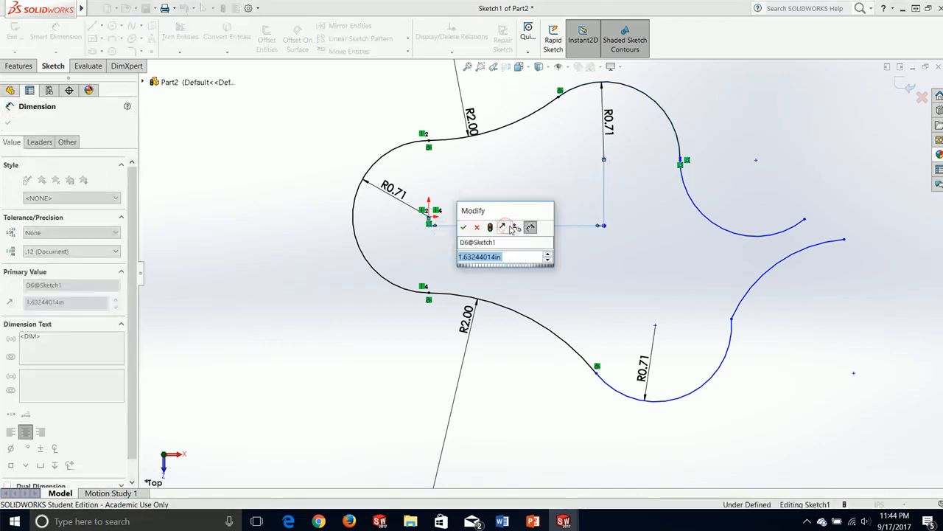
type("2")
key("Return")
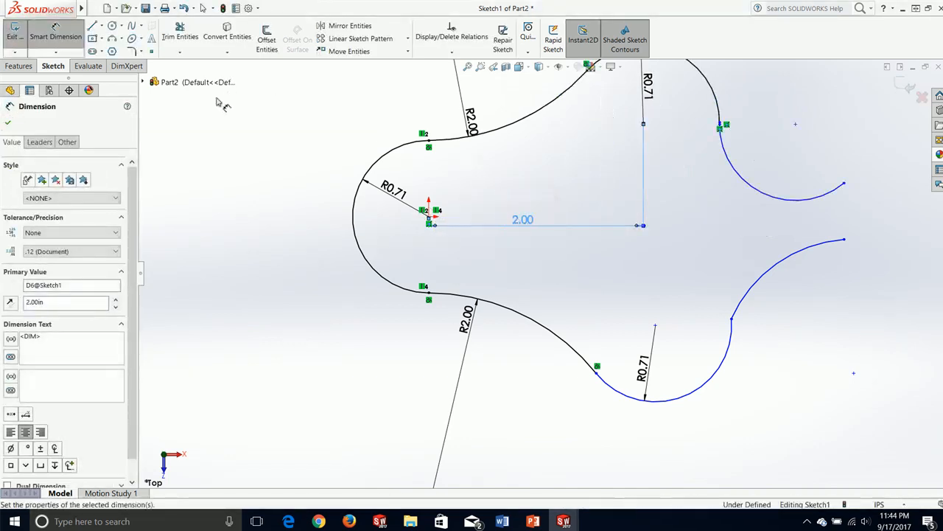
left_click(10, 123)
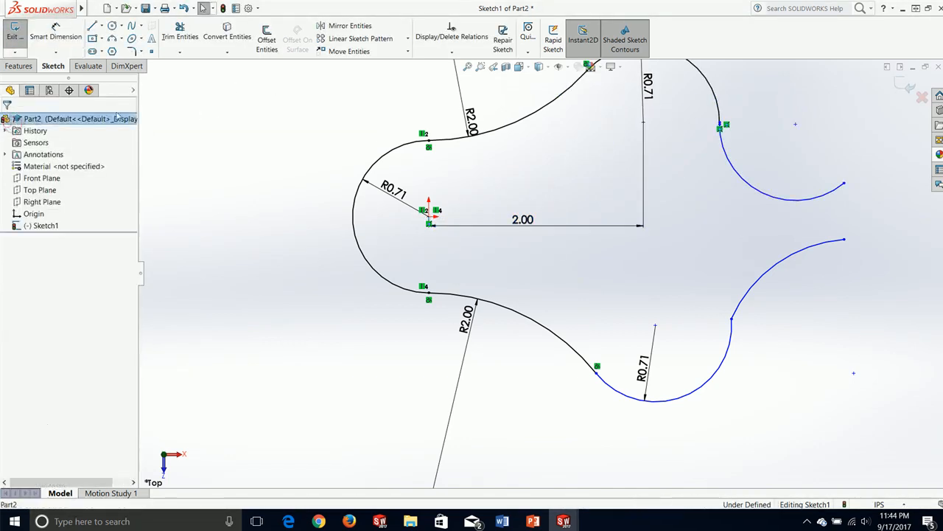
Add a vertical relation between the center points of the upper and lower 0.71 in outer arcs.
left_click(643, 123)
left_click(655, 326, "ctrl")
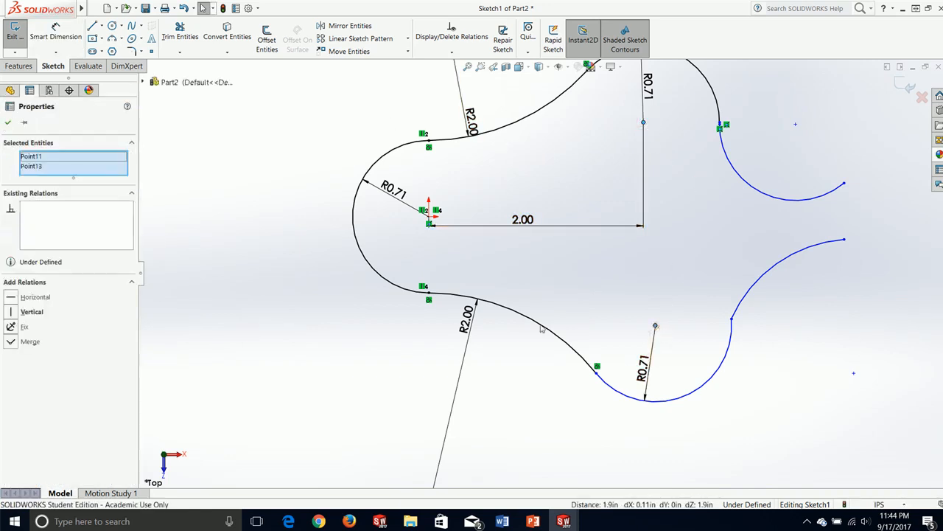
left_click(30, 311)
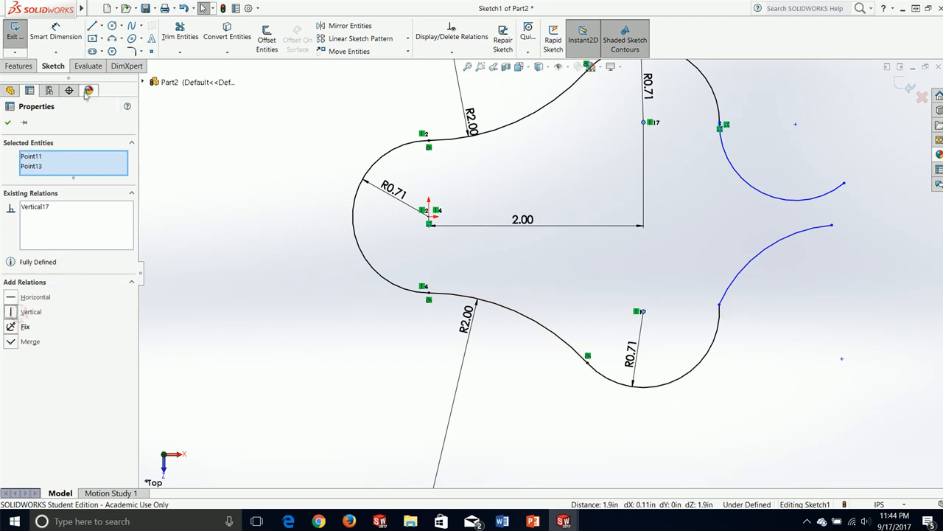
left_click(8, 123)
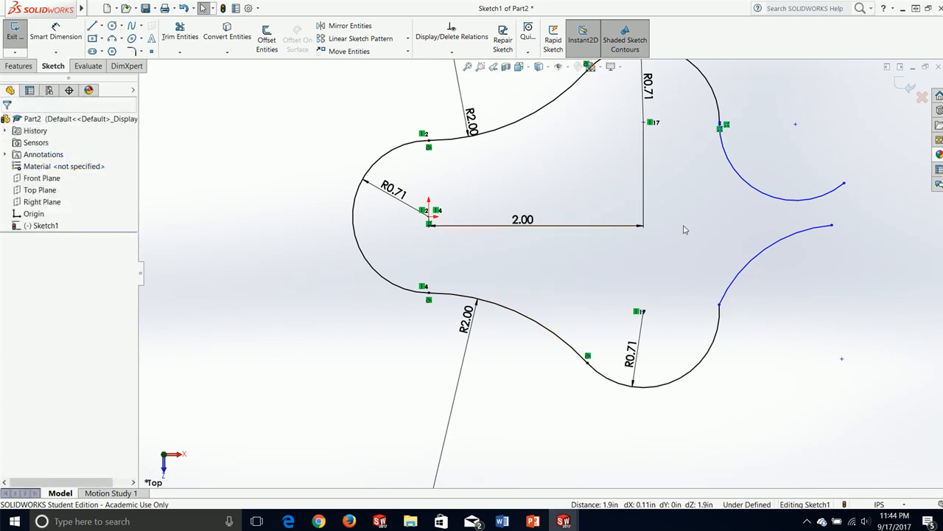
key("f")
scroll(684, 230, "down", 2)
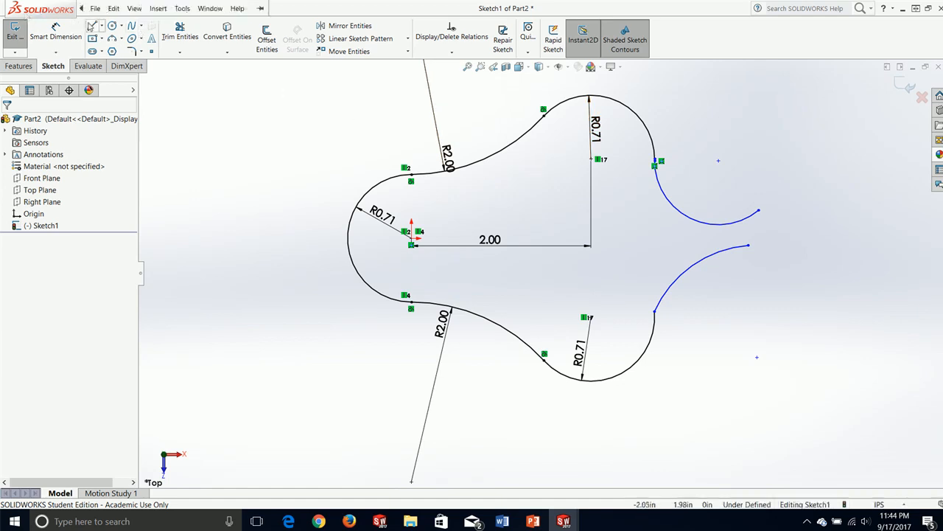
Sketch horizontal lines rightward from the free ends of both right-hand arcs, about 0.86 in on the lower and 0.74 in on the upper.
left_click(90, 25)
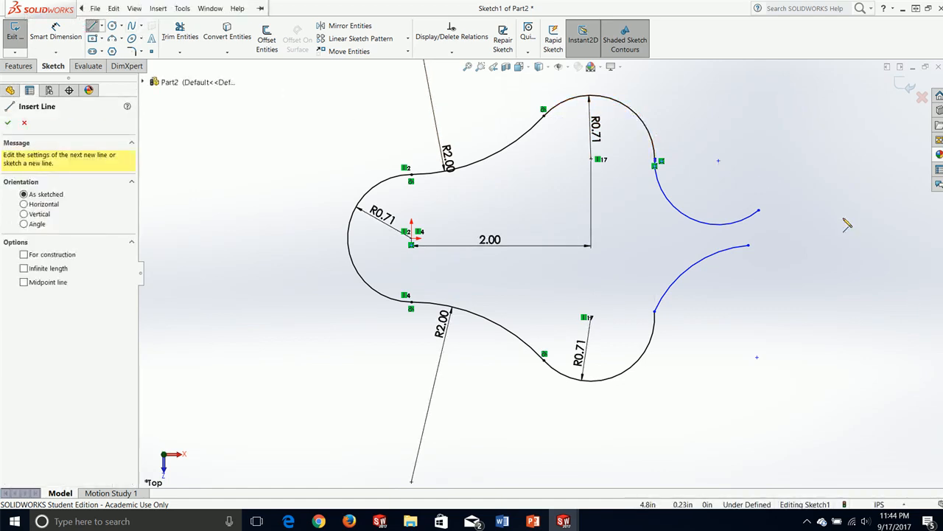
left_click(748, 245)
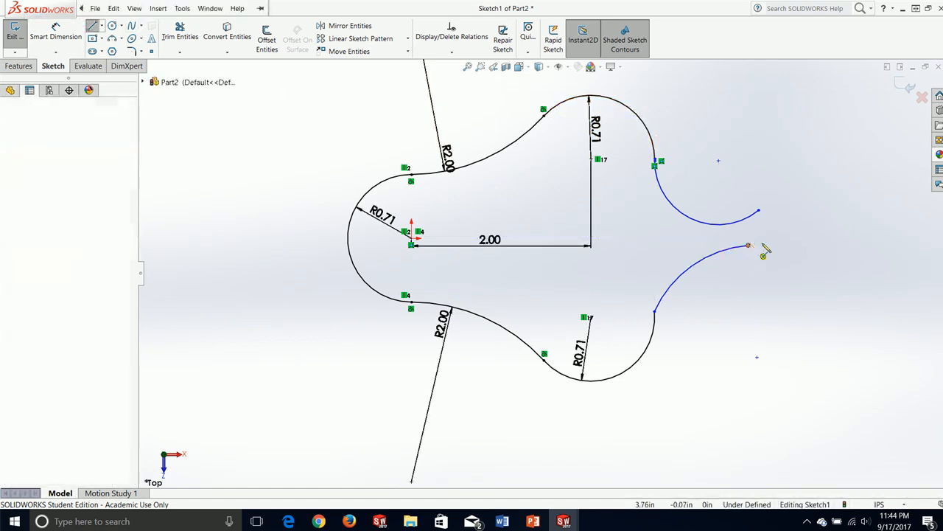
left_click(826, 246)
key("Escape")
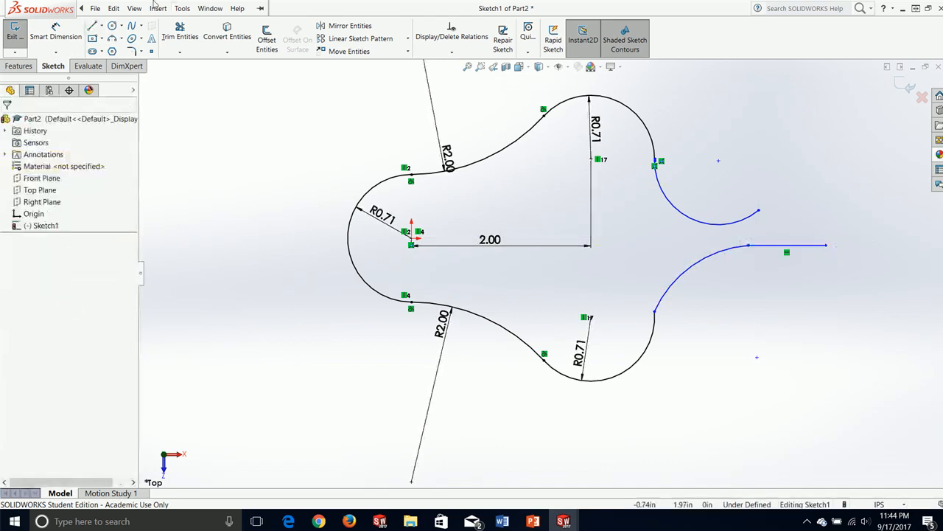
left_click(92, 26)
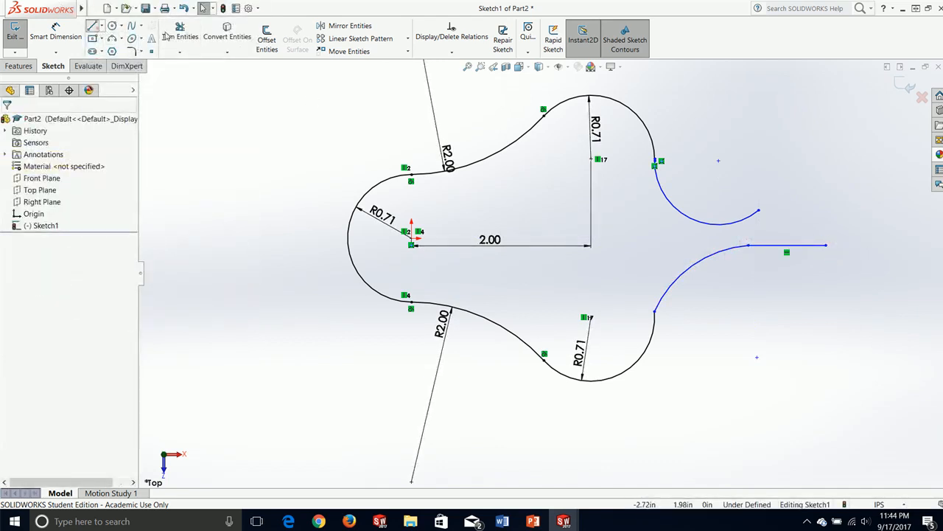
left_click(759, 211)
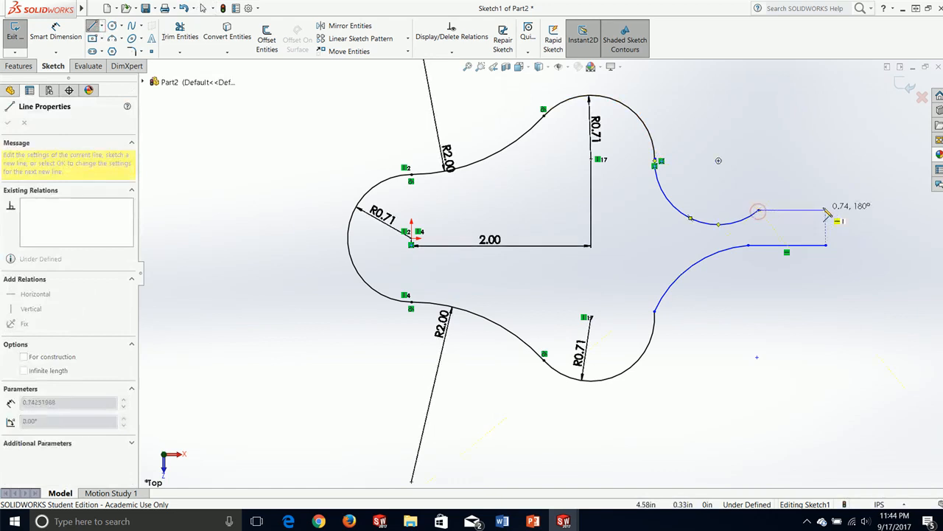
left_click(825, 211)
key("Escape")
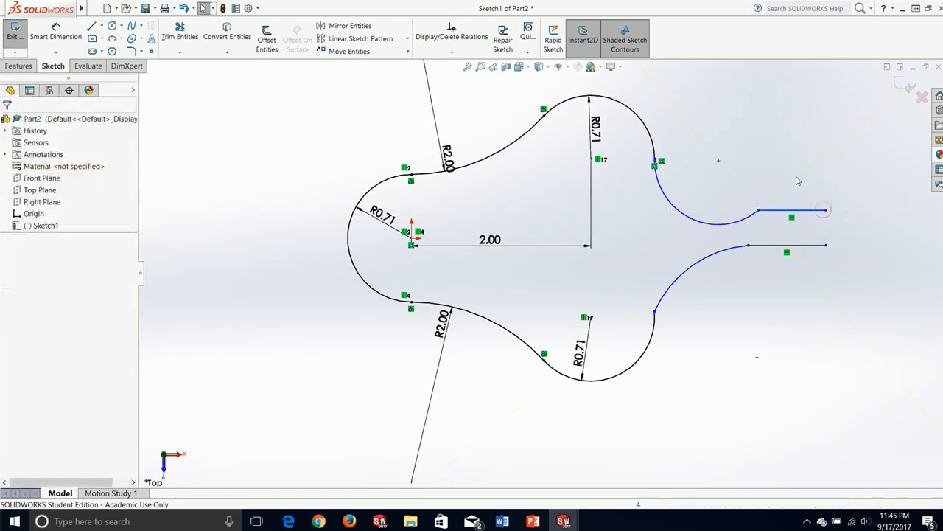
Make the upper right concave arc tangent to the adjoining upper R0.71 lobe arc.
scroll(667, 219, "down", 3)
scroll(667, 220, "down", 3)
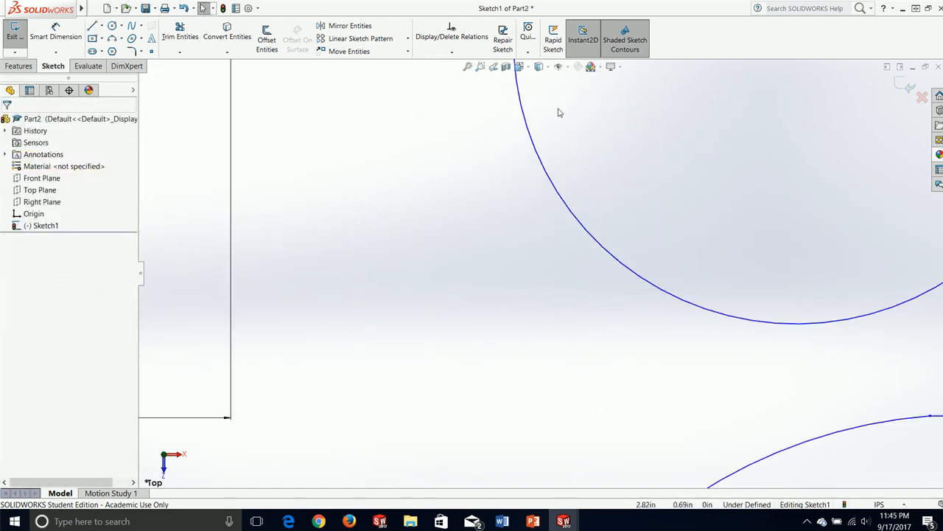
scroll(558, 110, "up", 1)
left_click(535, 180)
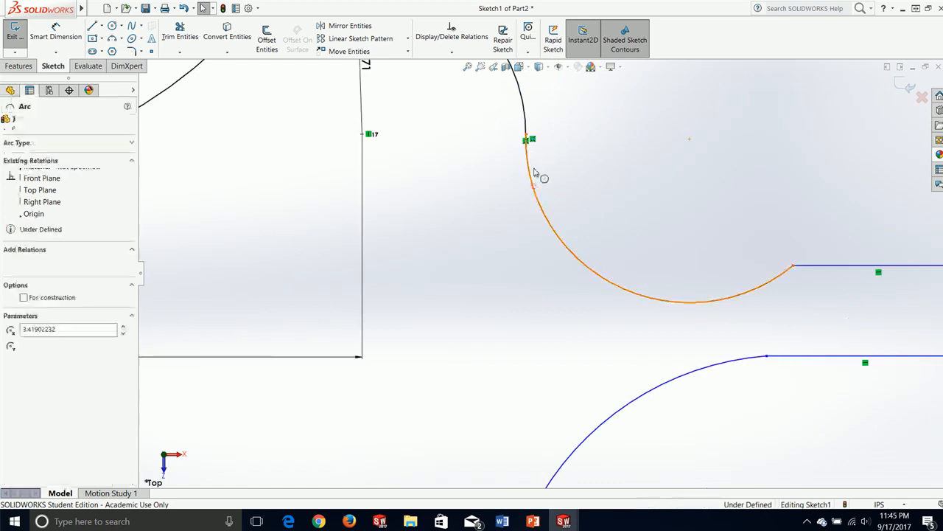
left_click(522, 102, "ctrl")
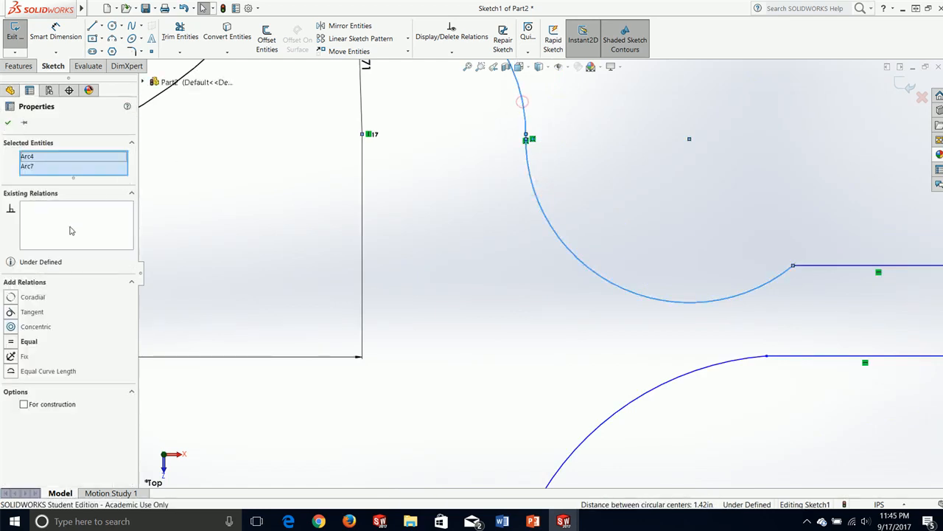
left_click(11, 311)
left_click(8, 123)
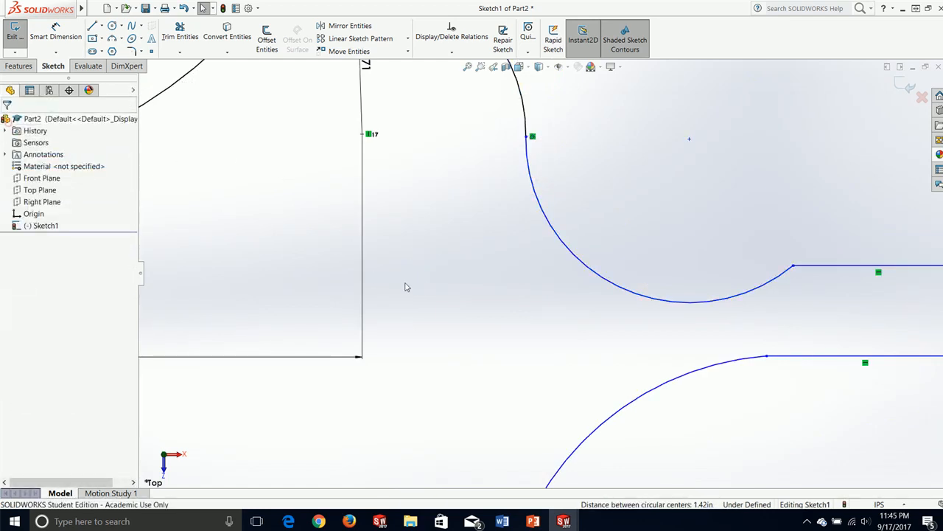
Make the lower right concave arc tangent to the adjoining lower R0.71 lobe arc.
scroll(452, 287, "up", 3)
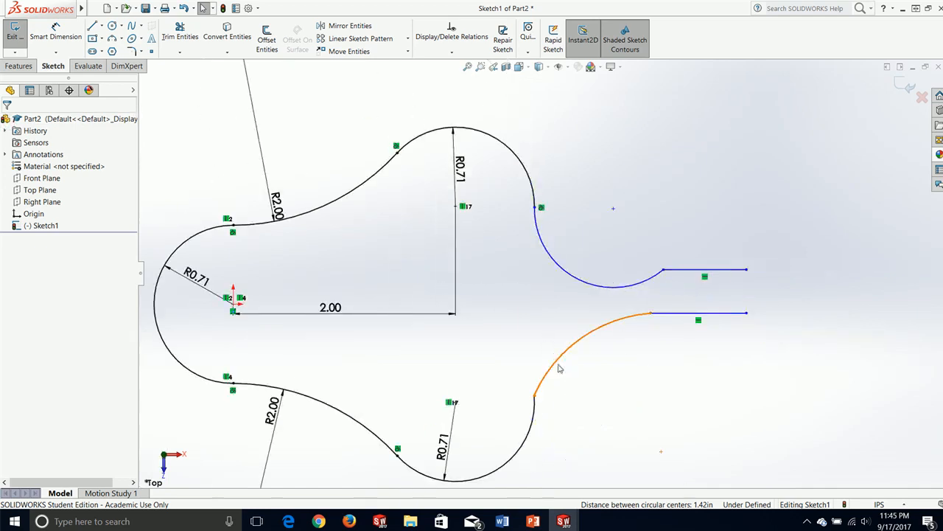
left_click(533, 420)
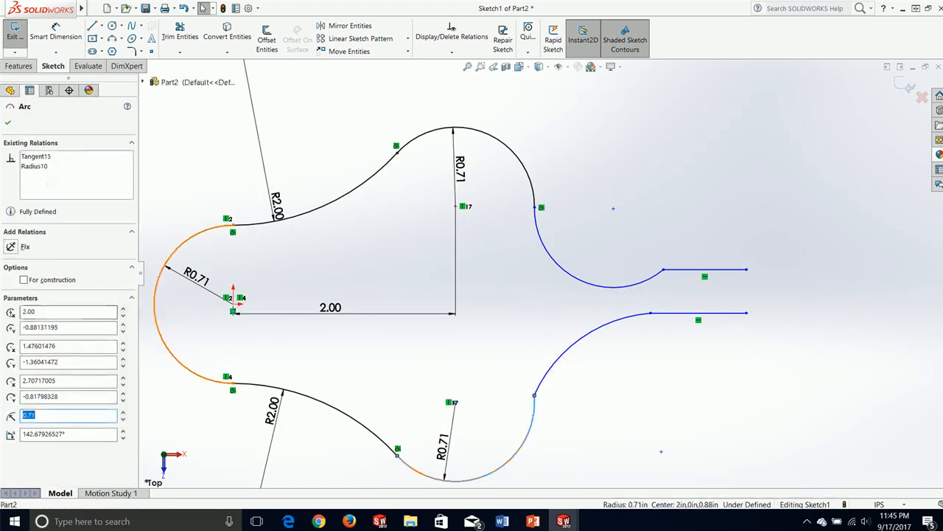
key("Escape")
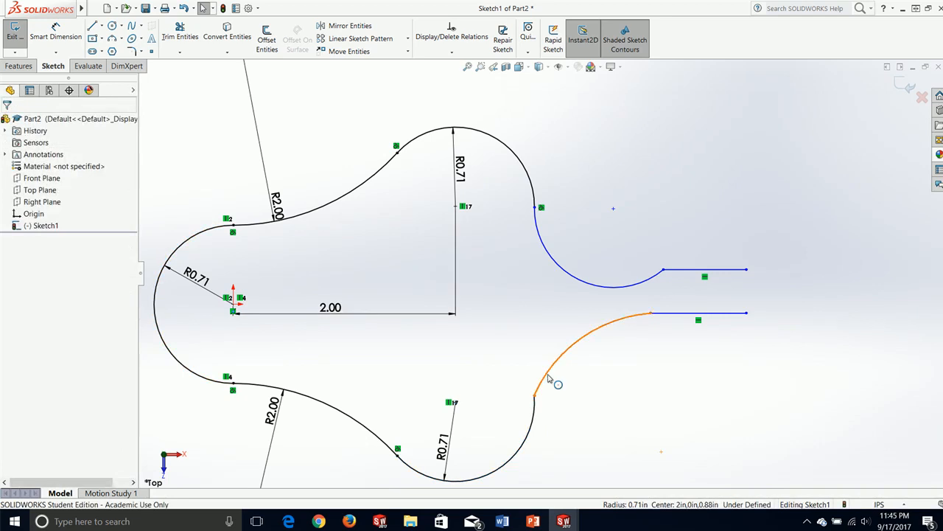
left_click(549, 377)
left_click(528, 430, "ctrl")
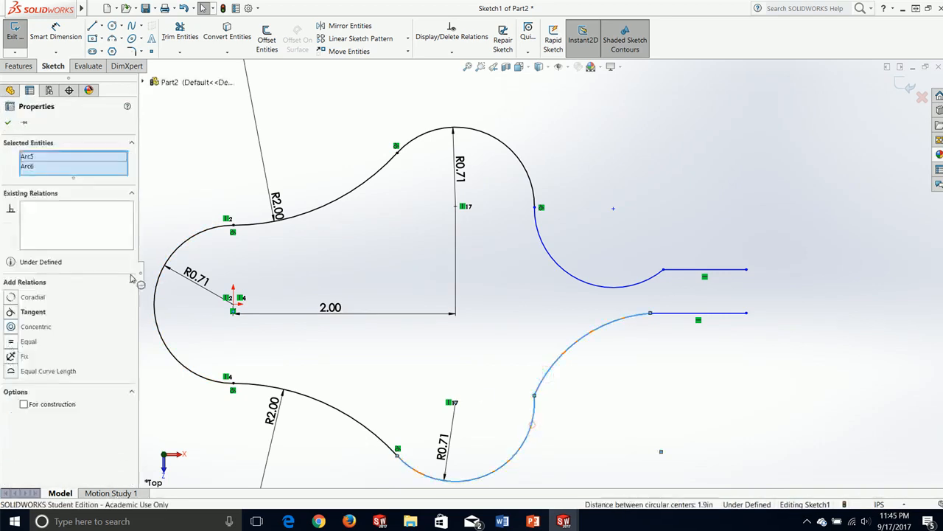
left_click(12, 311)
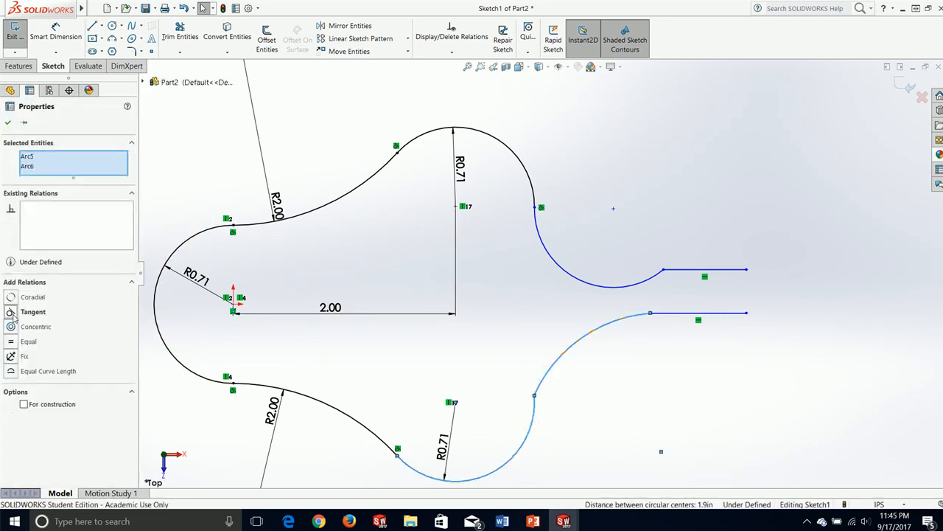
left_click(8, 123)
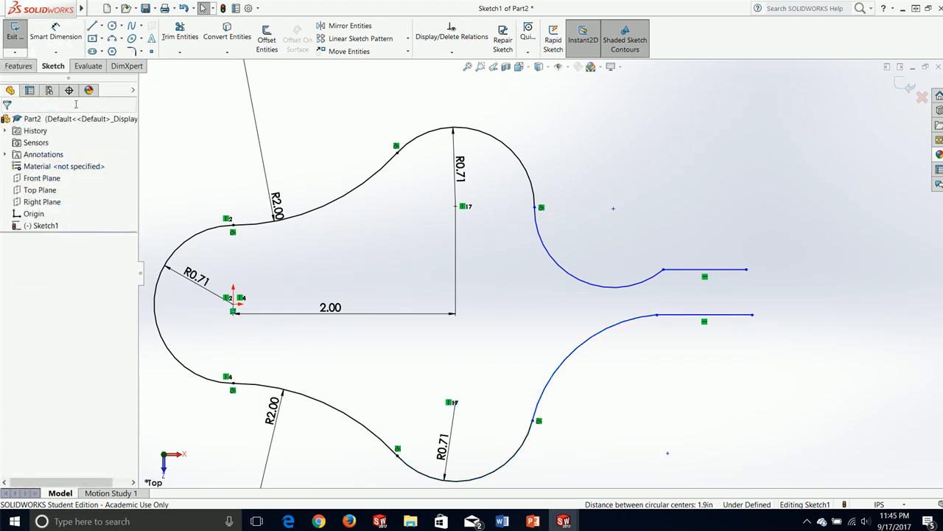
Dimension the upper right concave arc with a radius of 0.6 in.
left_click(77, 34)
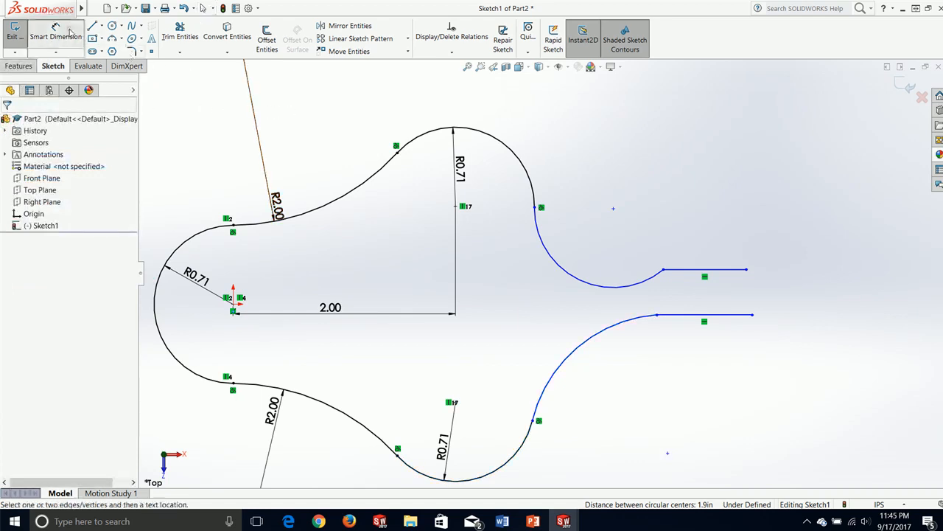
left_click(555, 256)
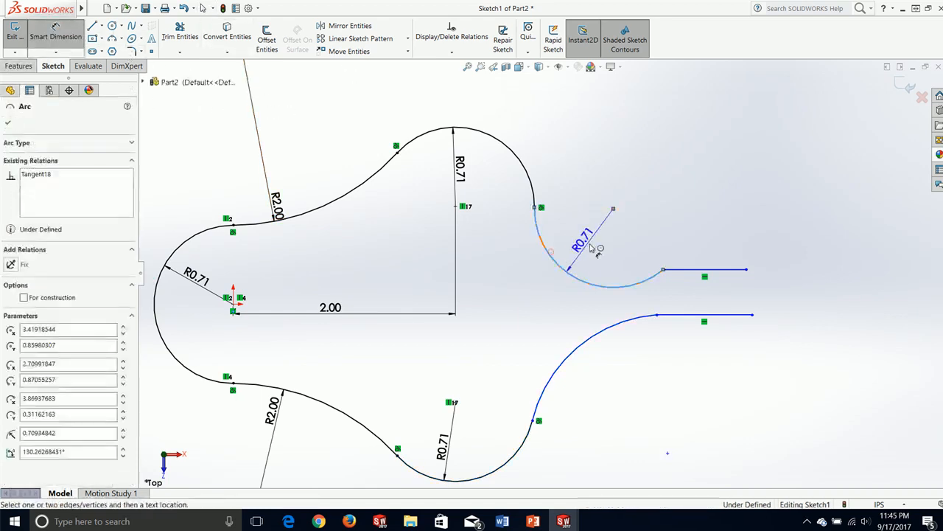
left_click(589, 247)
type(".6")
key("Return")
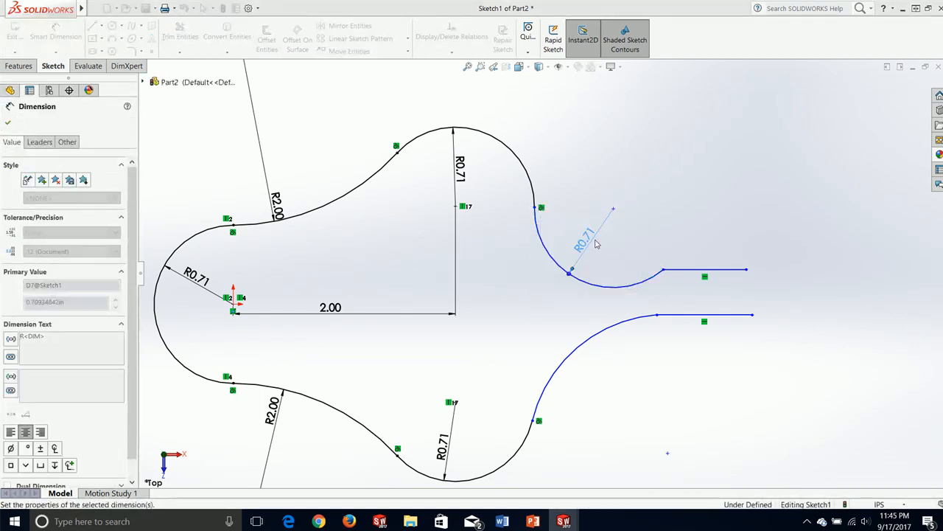
Dimension the lower right concave arc with a radius of 0.6 in.
left_click(586, 353)
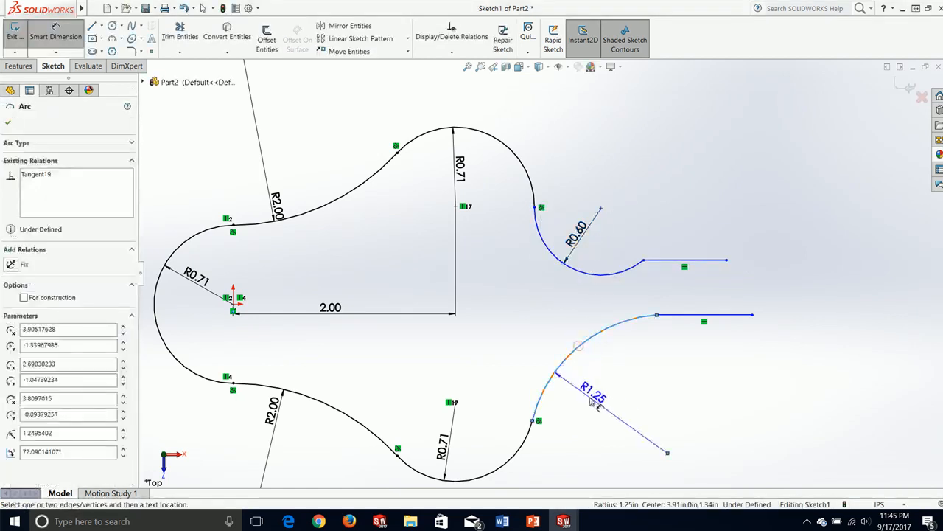
left_click(601, 390)
type(".6")
key("Return")
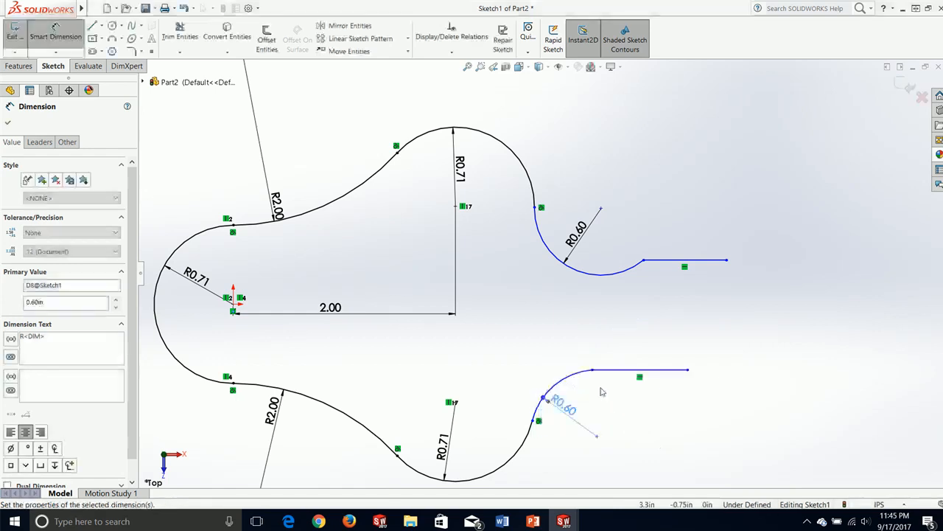
left_click(7, 123)
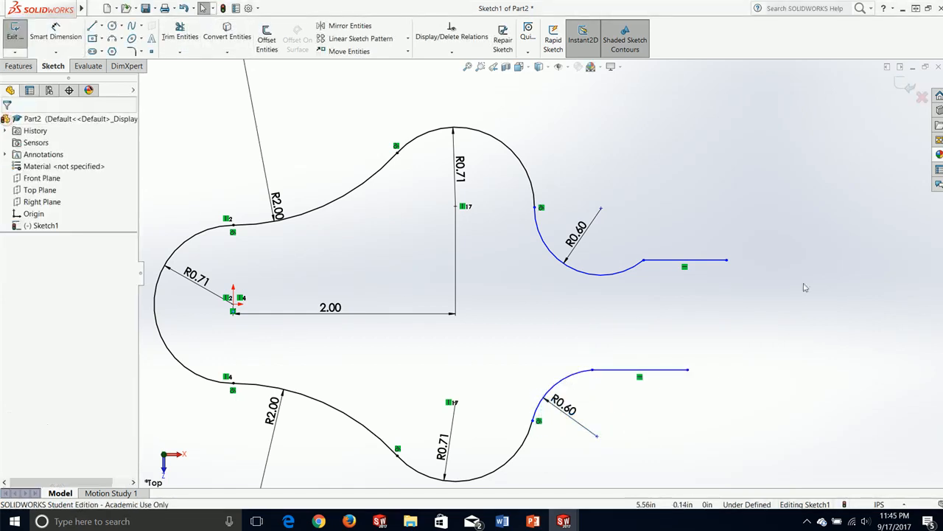
Add a tangent relation between the upper R0.60 arc and the upper horizontal line.
left_click(640, 268)
left_click(451, 253)
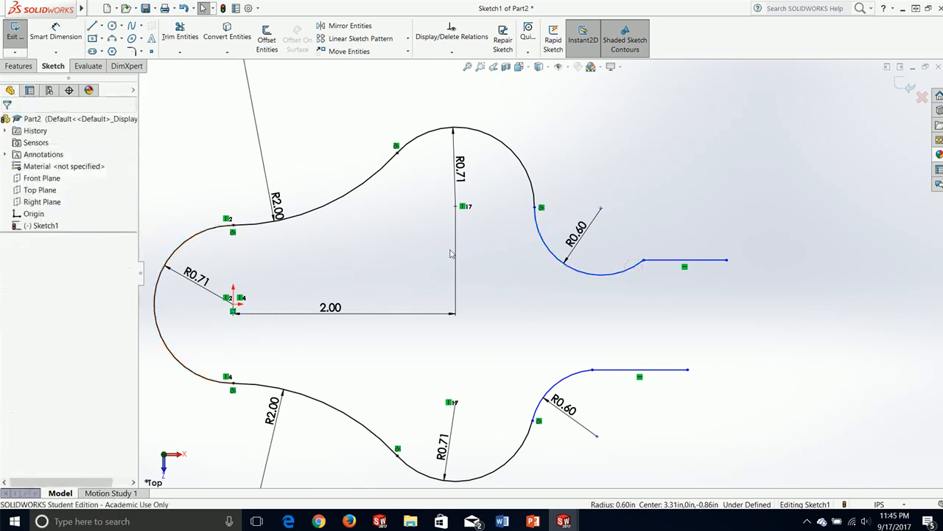
left_click(621, 272)
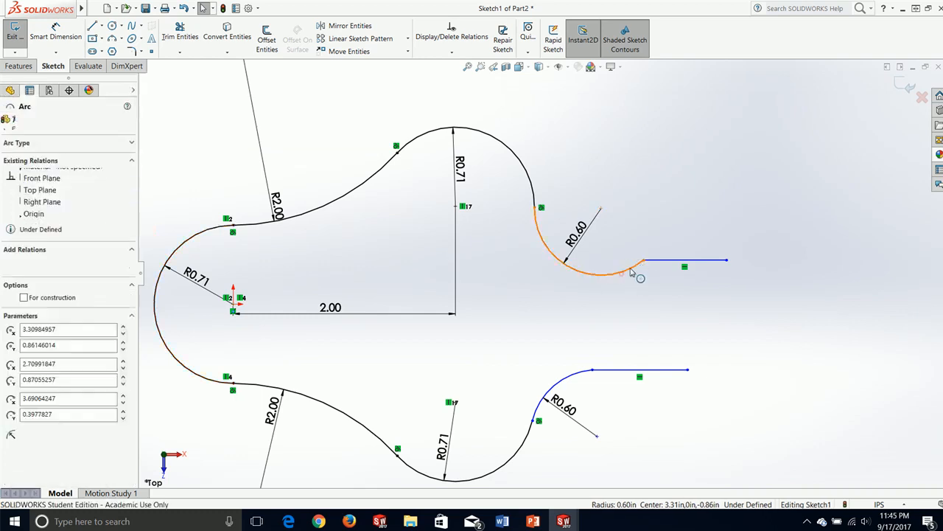
left_click(671, 261, "ctrl")
left_click(14, 299)
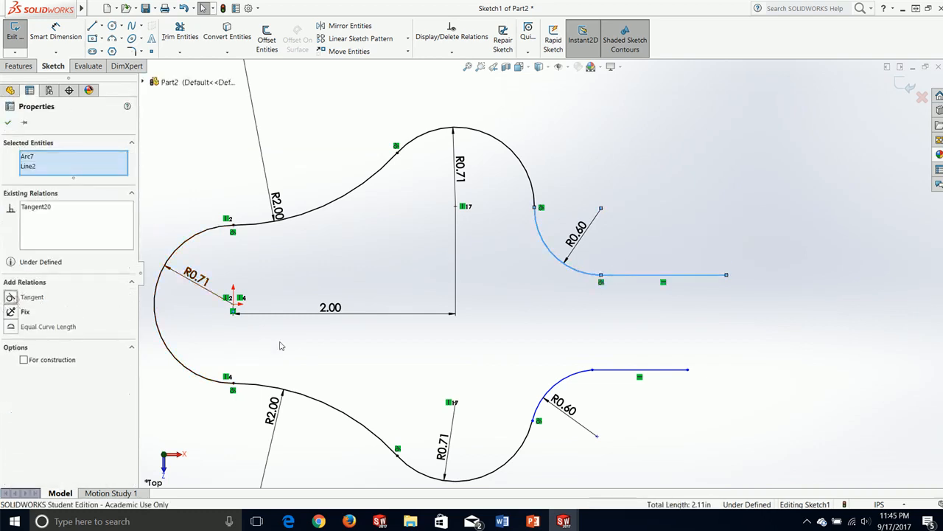
Add a tangent relation between the lower R0.60 arc and the lower horizontal line.
left_click(604, 371)
left_click(572, 376, "ctrl")
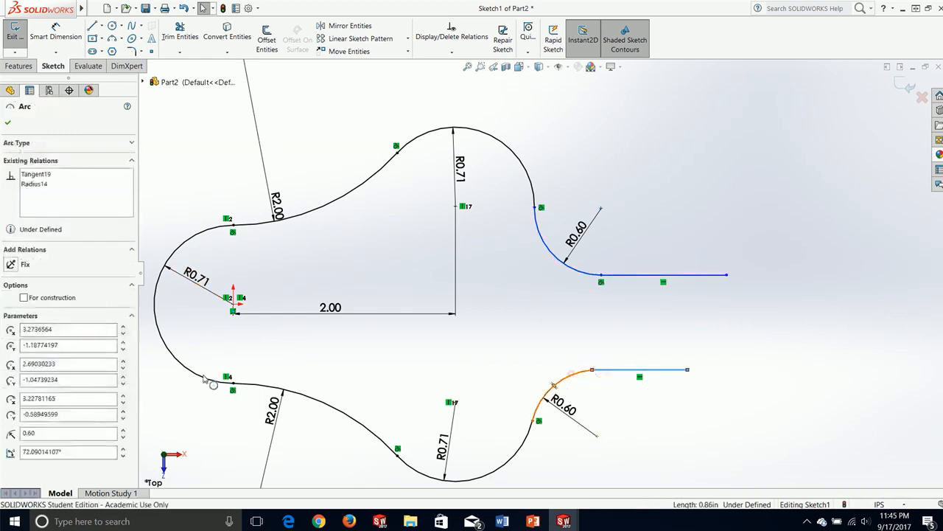
left_click(11, 299)
left_click(631, 312)
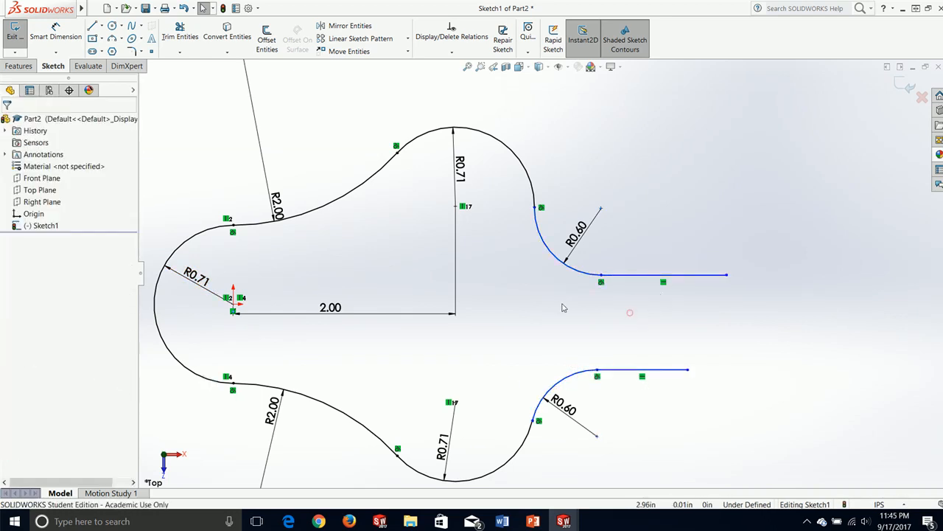
Set the spacing between the two horizontal lines to 0.63 in and shift the pair upward to roughly straddle the origin's height.
left_click(65, 37)
left_click(653, 277)
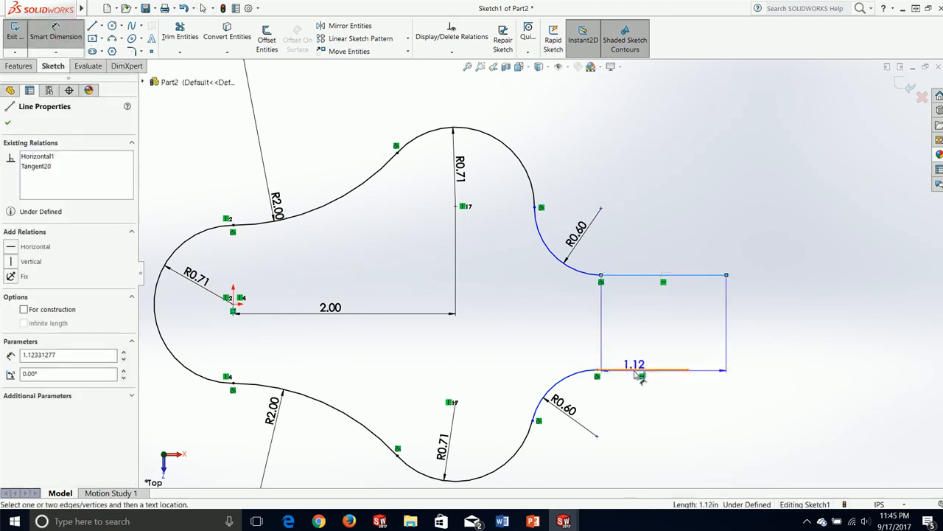
left_click(633, 370)
left_click(743, 350)
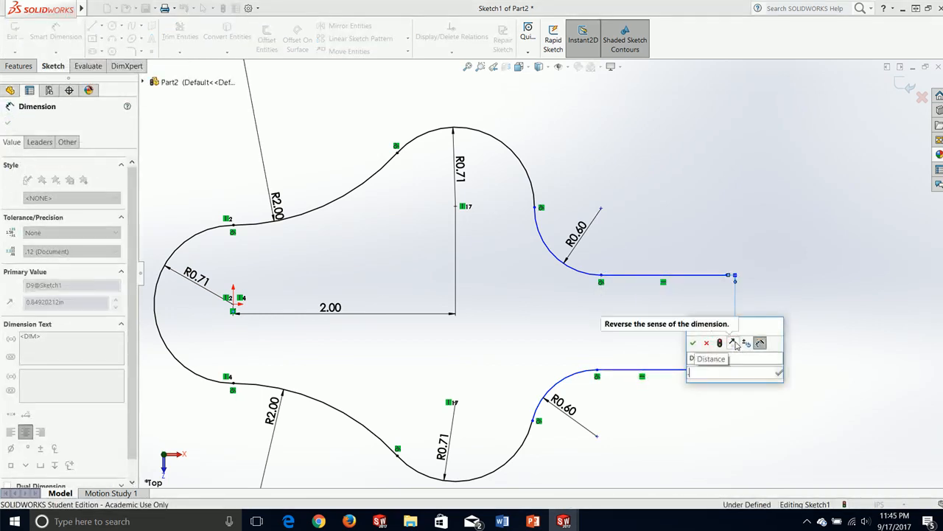
key("Return")
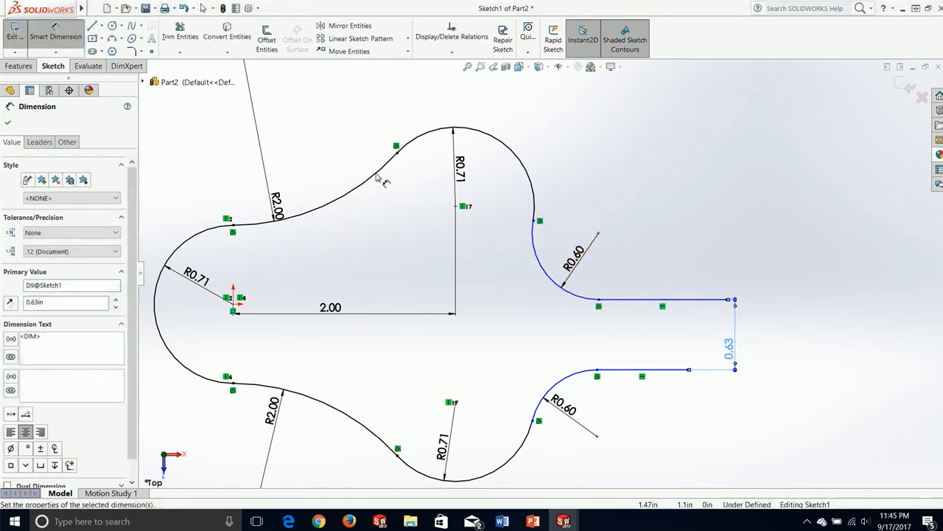
left_click(12, 123)
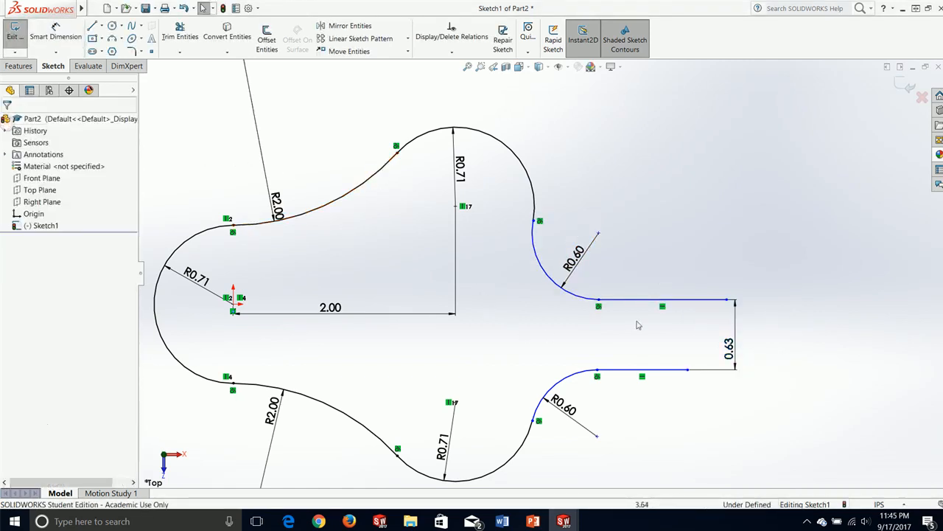
mouse_move(633, 370)
left_mouse_down()
mouse_move(633, 311)
mouse_move(652, 317)
mouse_move(647, 361)
mouse_move(648, 350)
left_mouse_up()
left_click(647, 416)
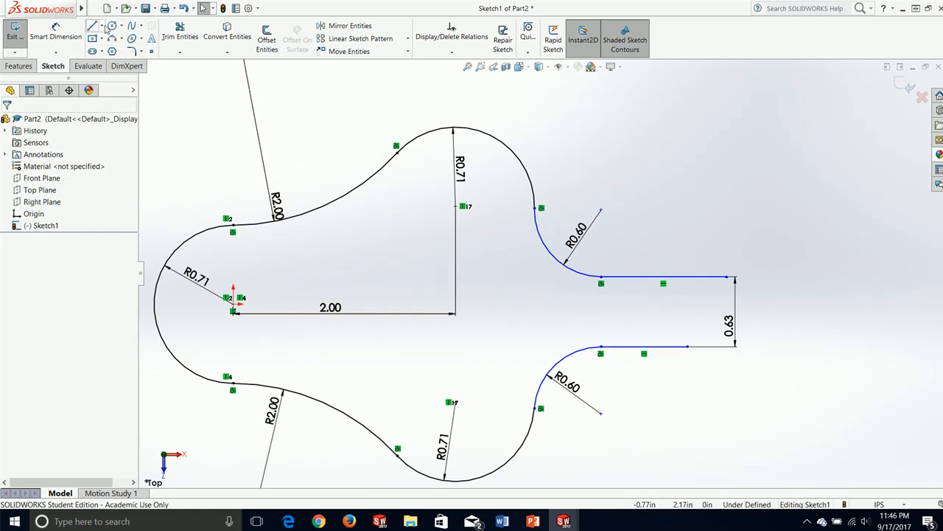
Sketch a horizontal centerline from the origin to the right, extending past the ends of both horizontal lines.
left_click(101, 26)
left_click(118, 50)
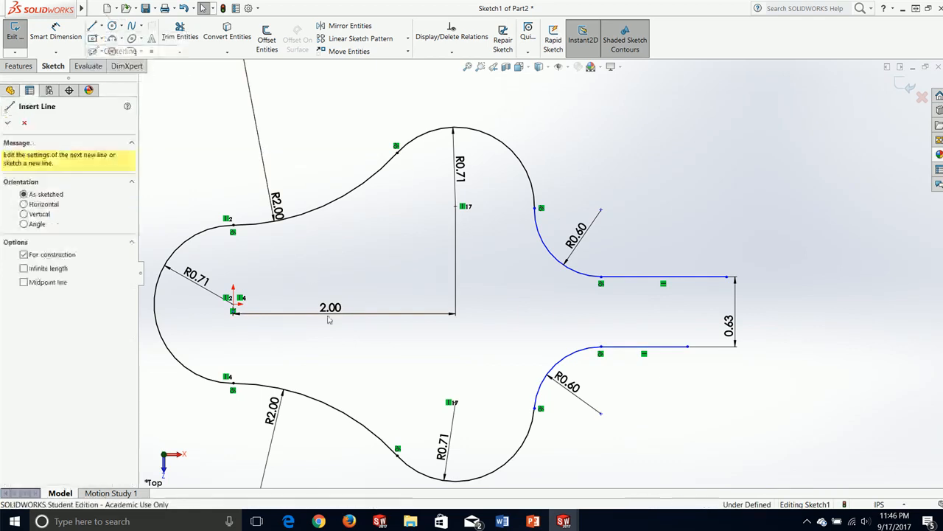
left_click(234, 308)
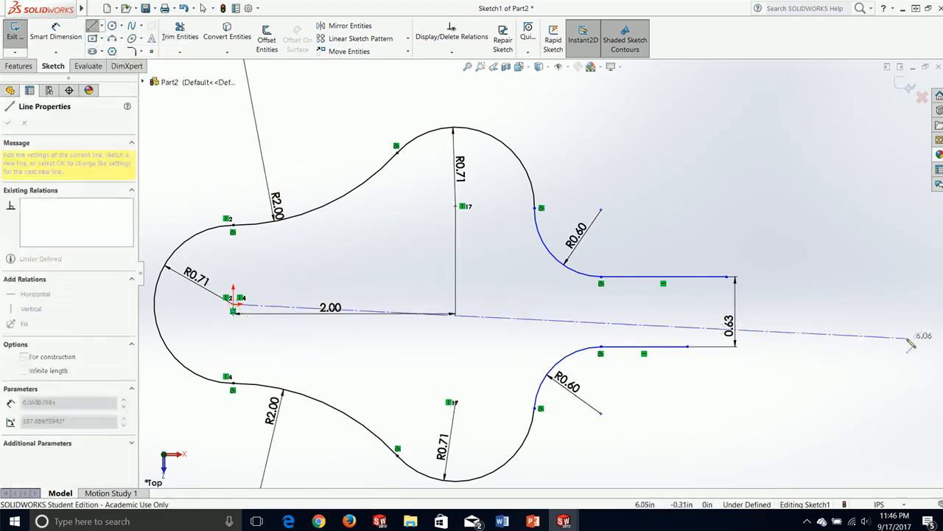
left_click(884, 304)
key("Escape")
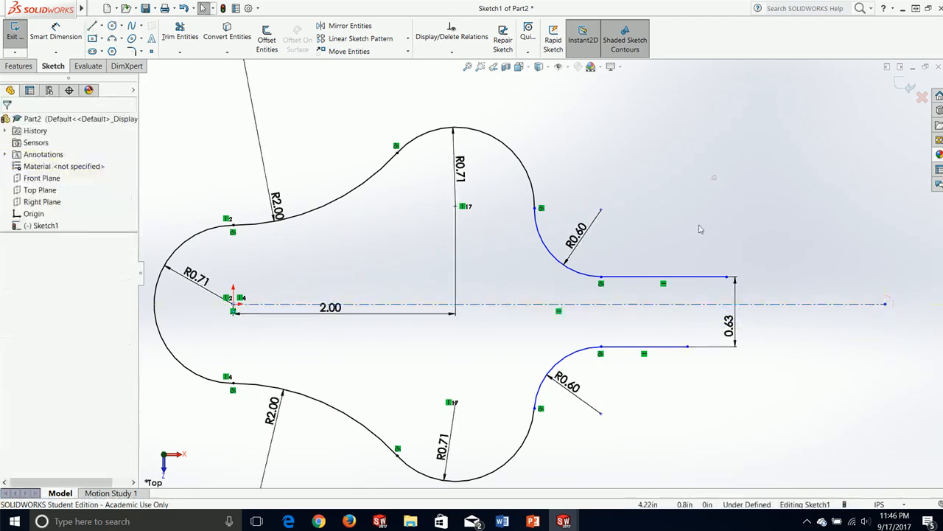
Make the two horizontal neck lines symmetric about the horizontal centerline.
left_click(673, 277)
left_click(652, 354, "ctrl")
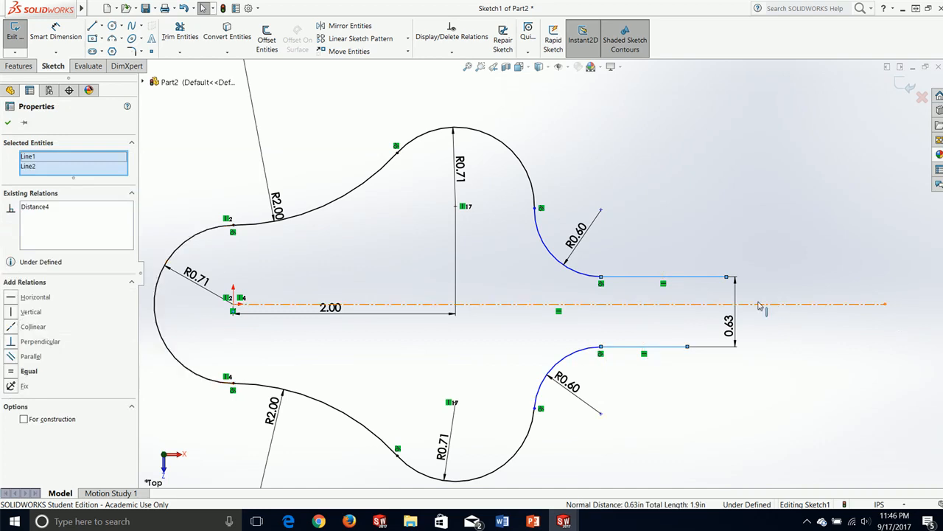
left_click(709, 305, "ctrl")
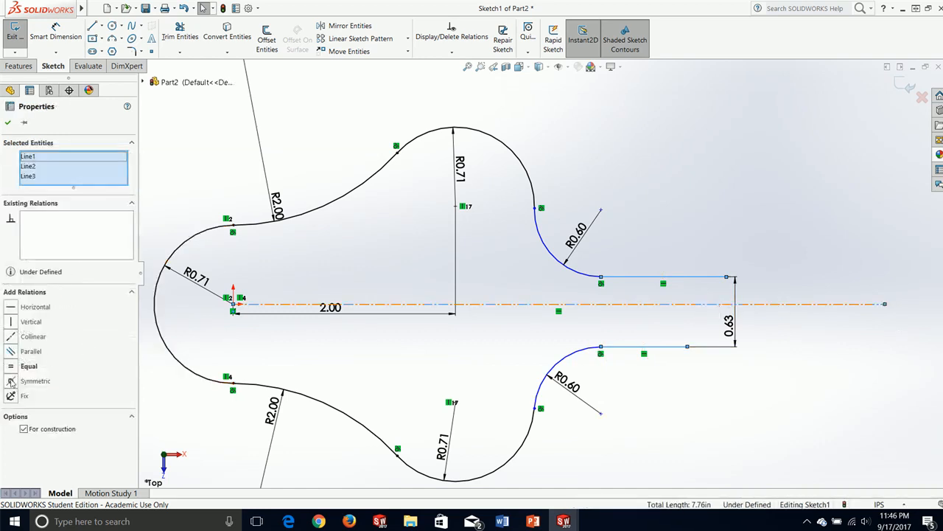
left_click(11, 381)
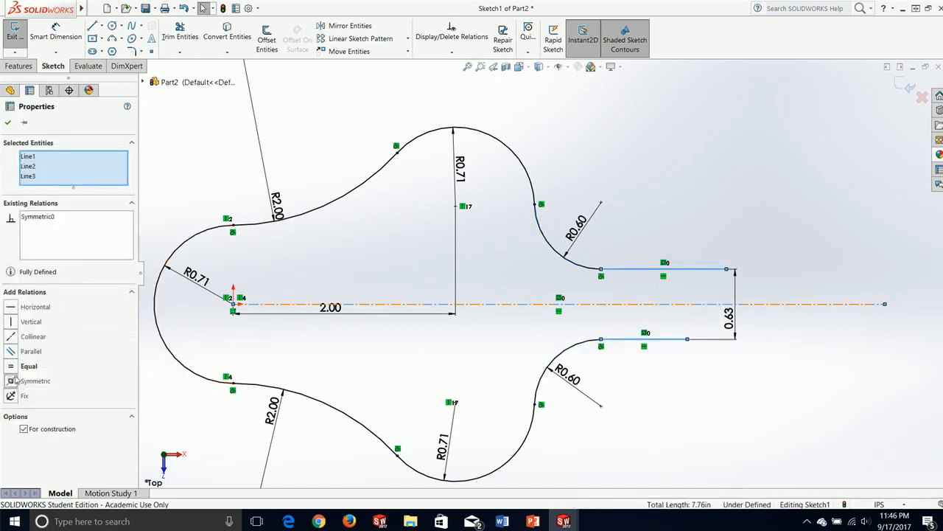
left_click(7, 123)
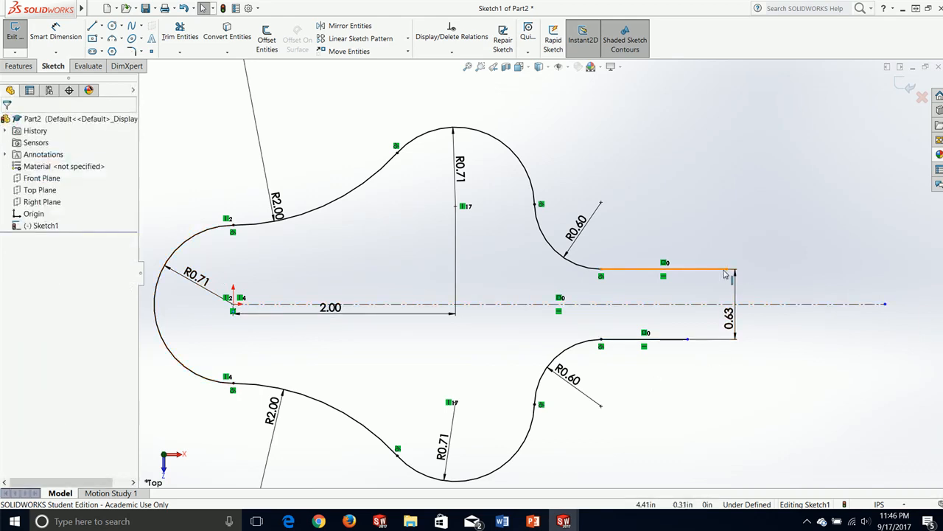
Shorten the upper neck line to about the lower line's length and close the neck's open end with a line between their endpoints.
left_click_drag(726, 272, 684, 270)
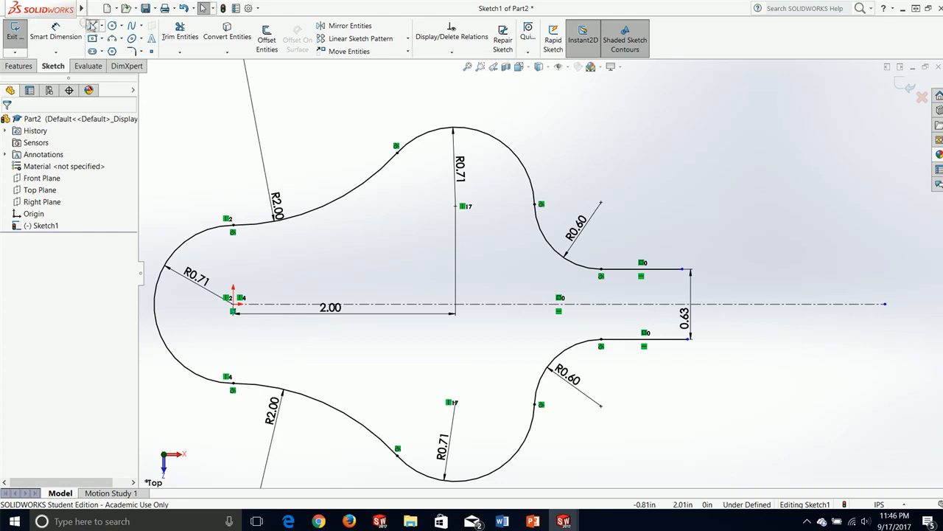
left_click(92, 25)
left_click(682, 271)
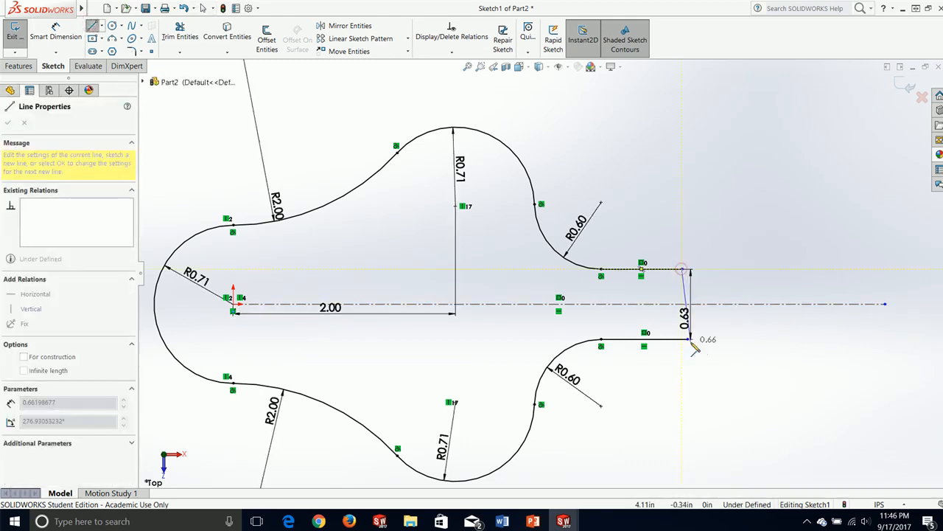
left_click(689, 339)
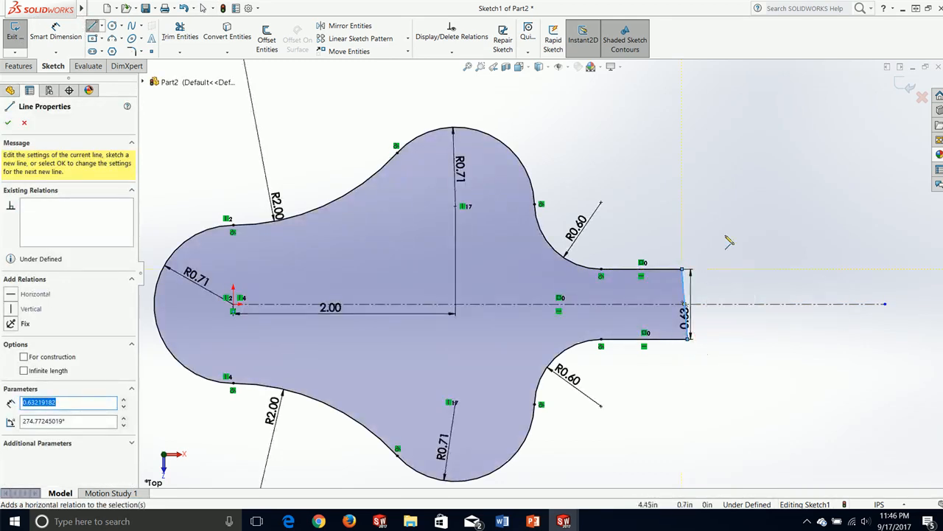
key("Escape")
key("Escape")
Add a vertical relation to the line closing the neck's end.
left_click(689, 299)
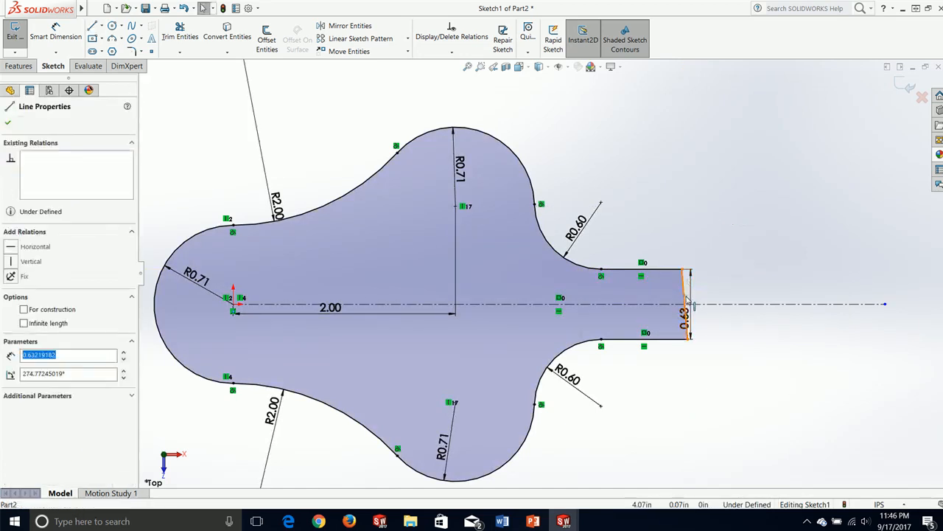
left_click(26, 262)
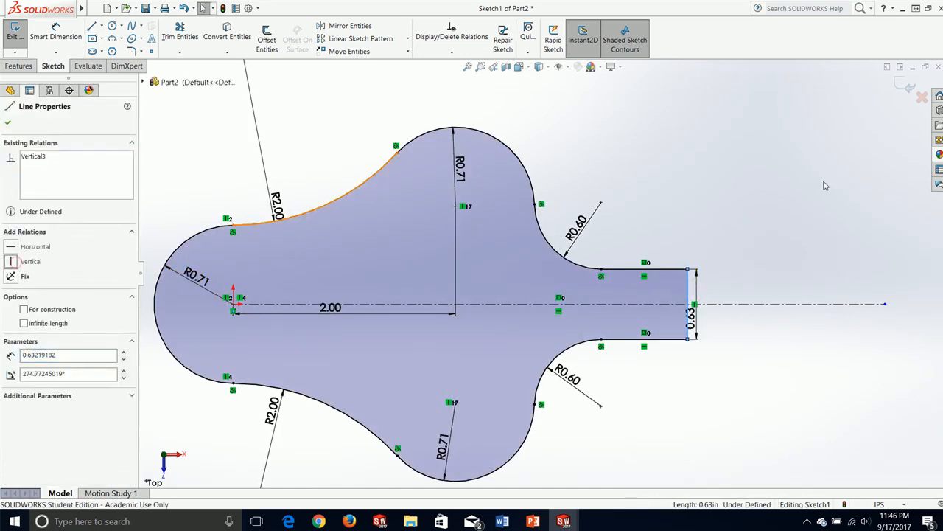
left_click(754, 192)
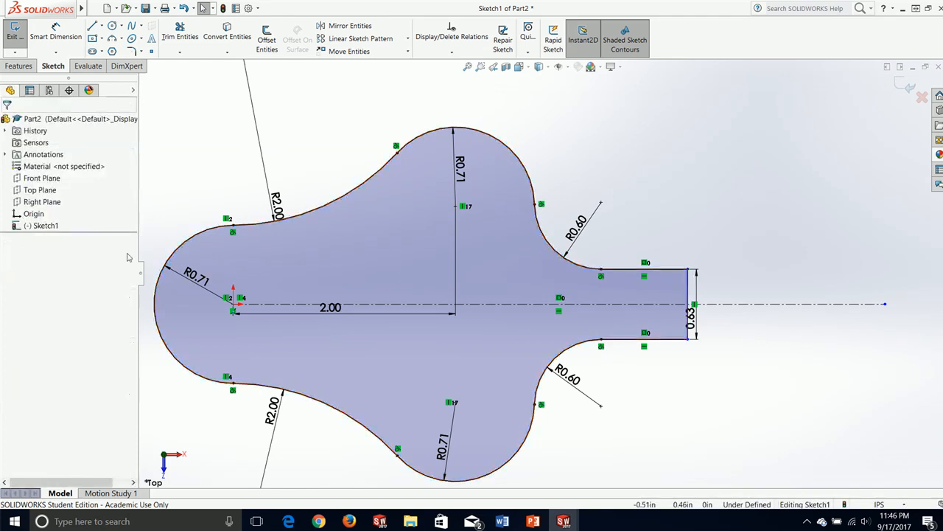
Dimension the horizontal distance from the origin to the neck's end line and set it to 4.325 in.
left_click(55, 33)
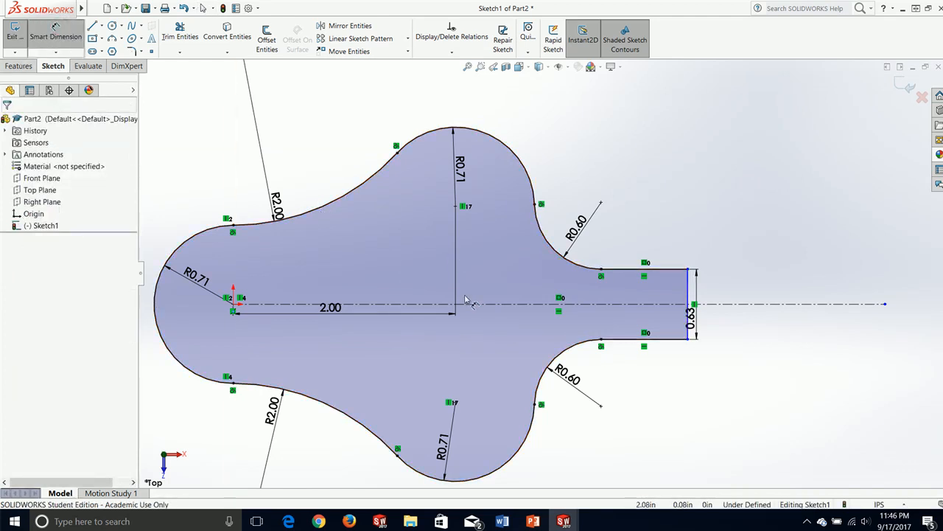
left_click(233, 304)
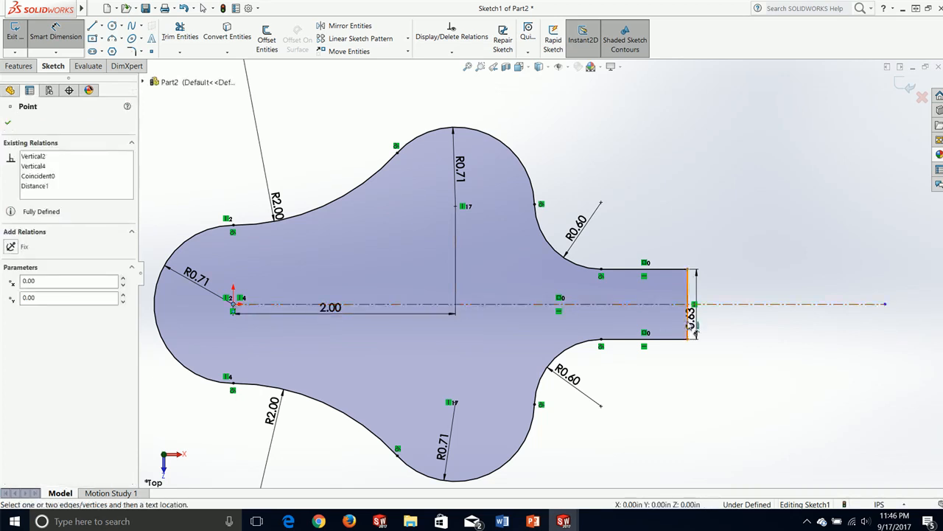
left_click(689, 291)
left_click(541, 112)
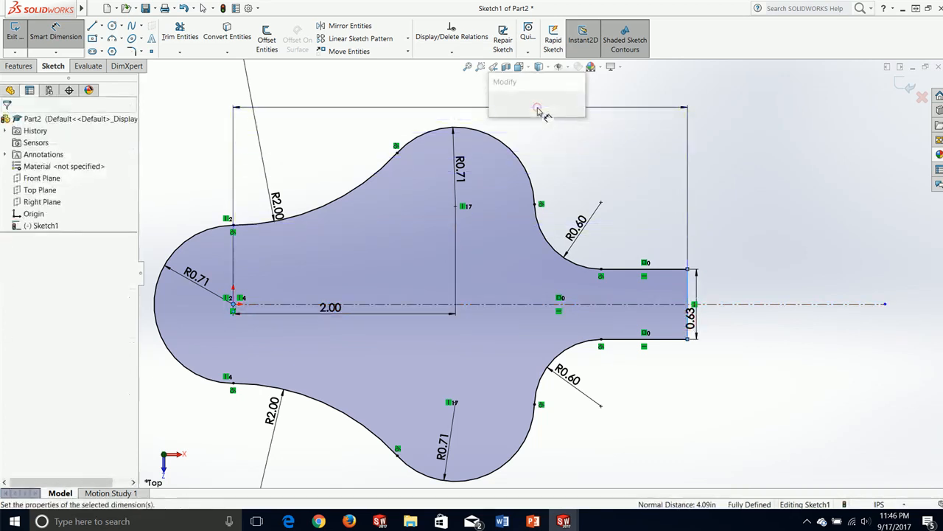
type("4.")
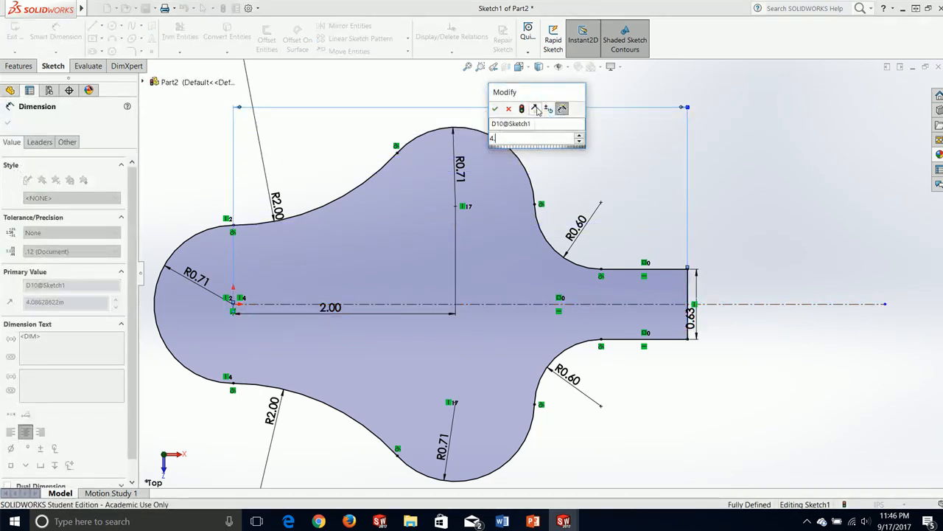
type("325")
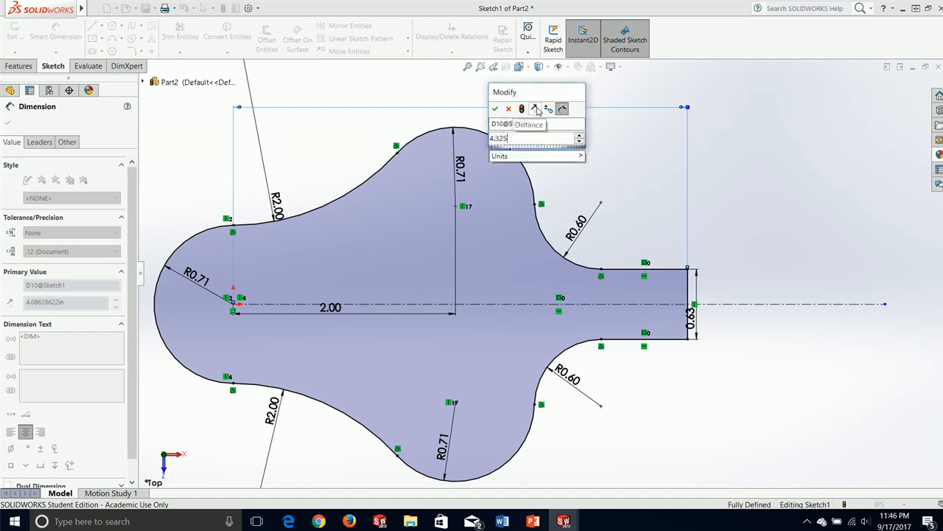
key("Return")
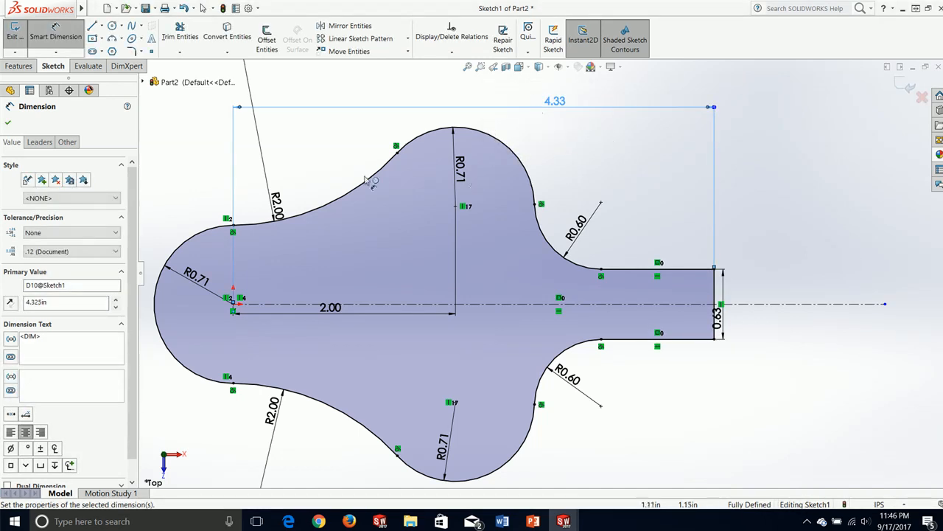
left_click(8, 123)
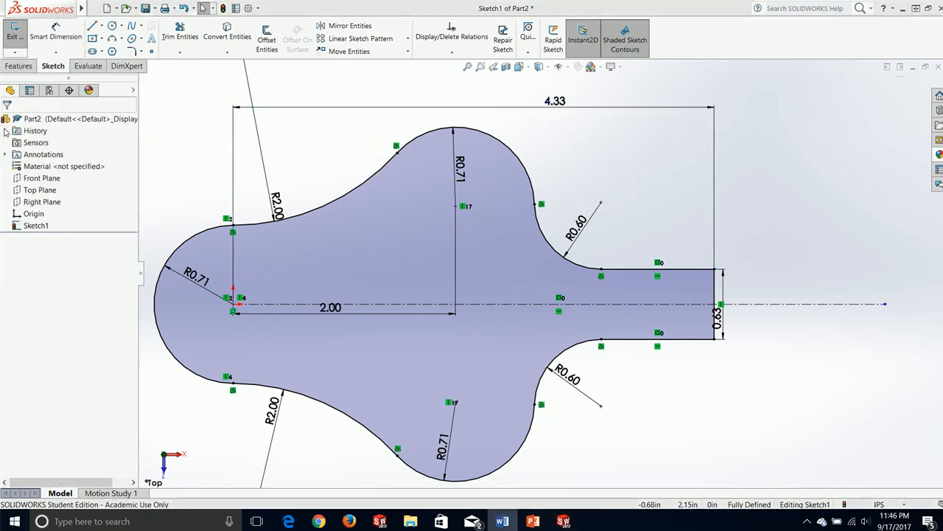
Extrude the closed three-lobed profile as a blind boss with a depth of 0.394 in.
key("f")
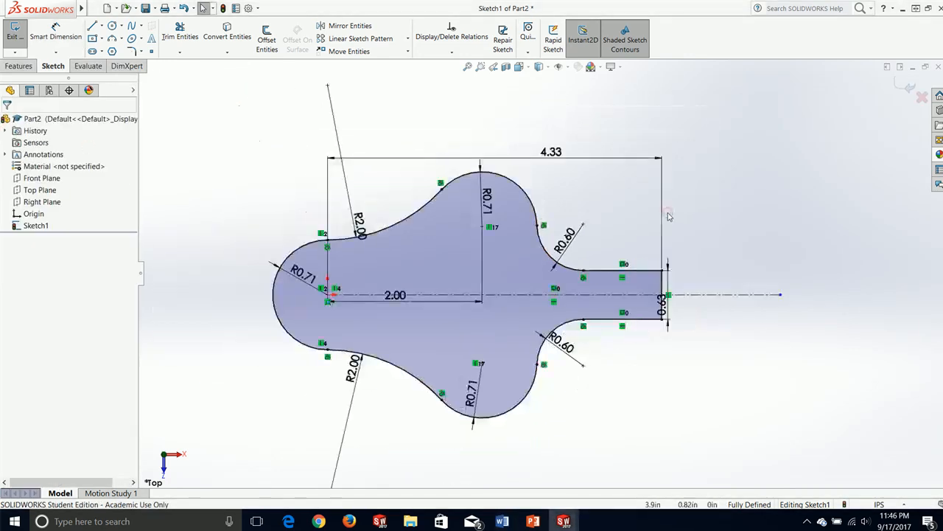
left_click(20, 66)
left_click(29, 48)
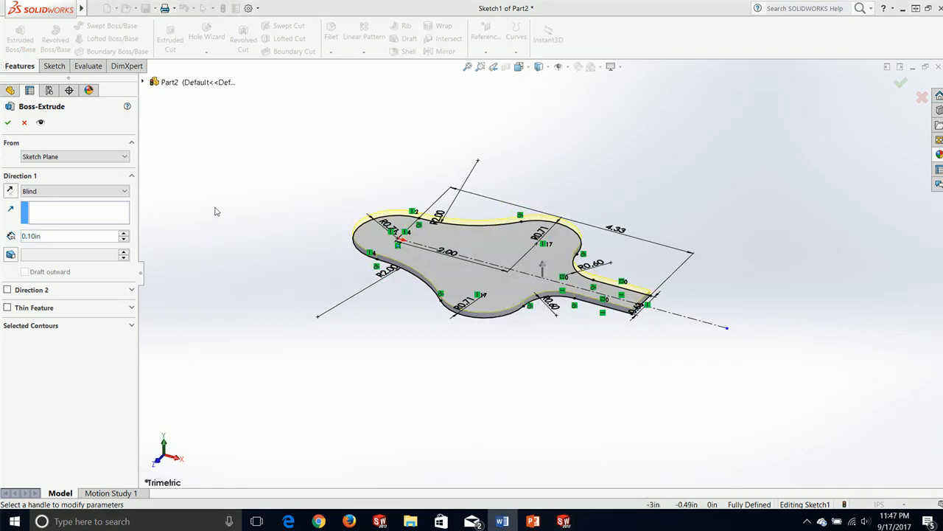
left_click(86, 240)
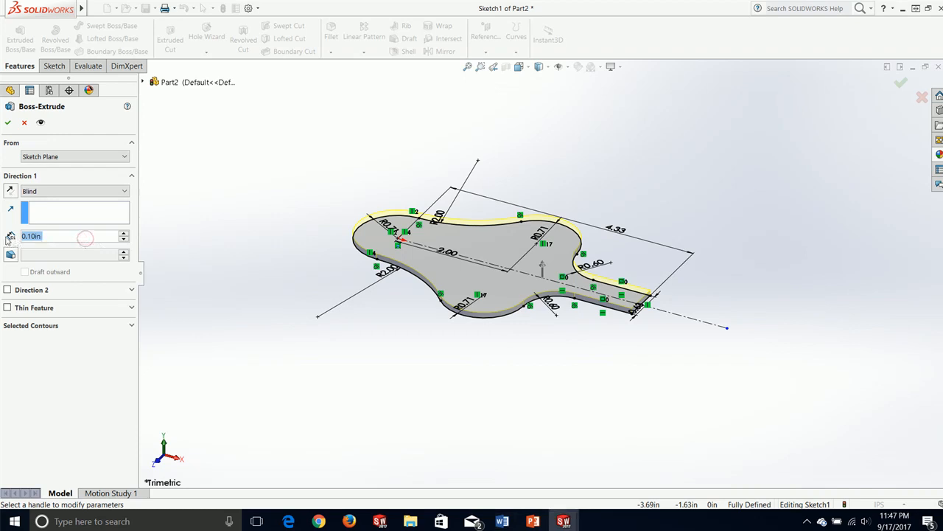
key("BackSpace")
type(".394")
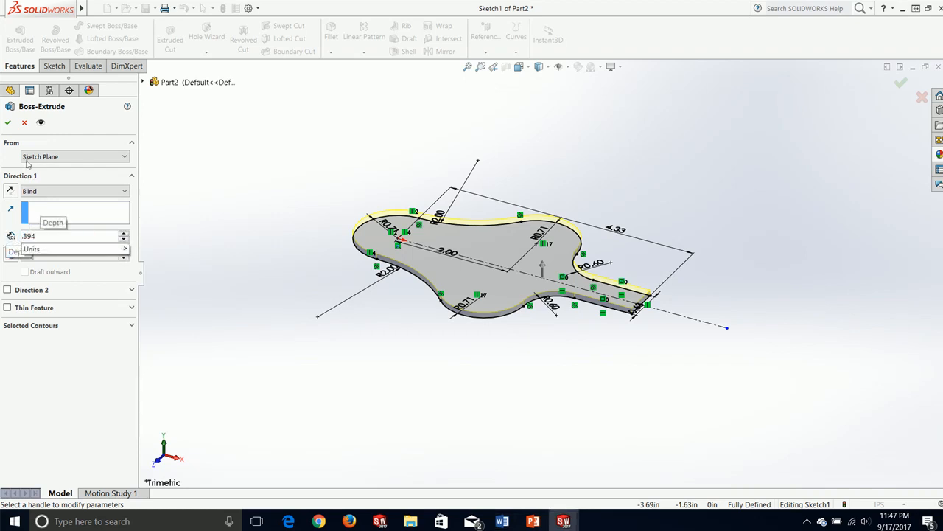
left_click(8, 123)
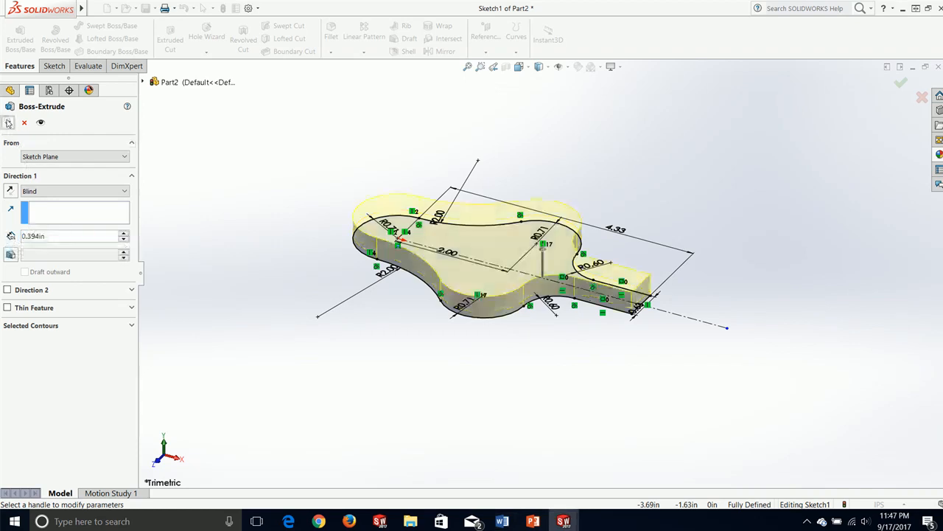
left_click(7, 124)
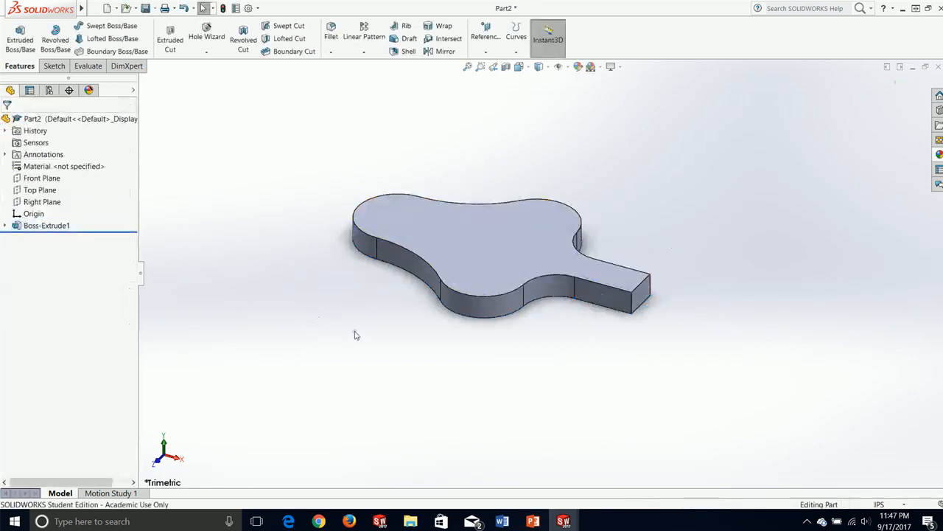
Check the side view in the Word drawing, and start a new sketch on the Front Plane, viewed normal to it.
middle_click_drag(374, 364, 413, 287)
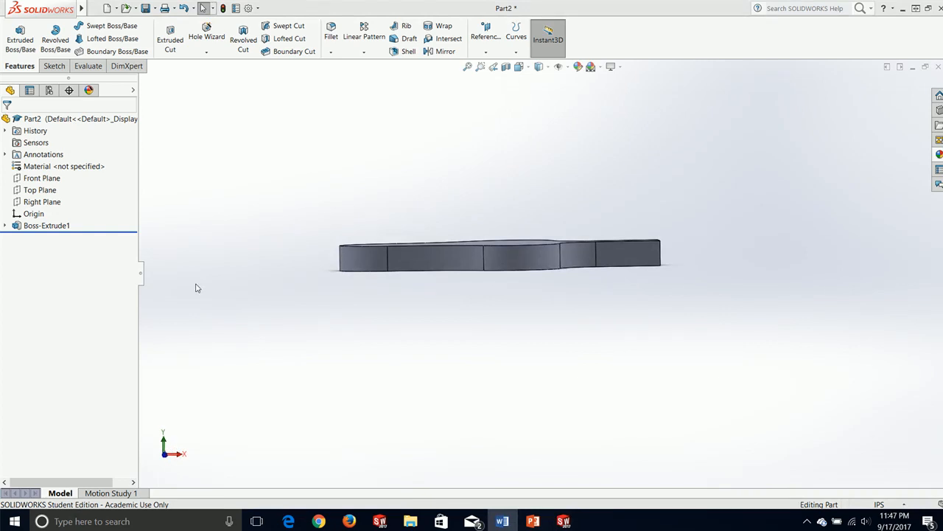
left_click_drag(0, 214, 482, 1)
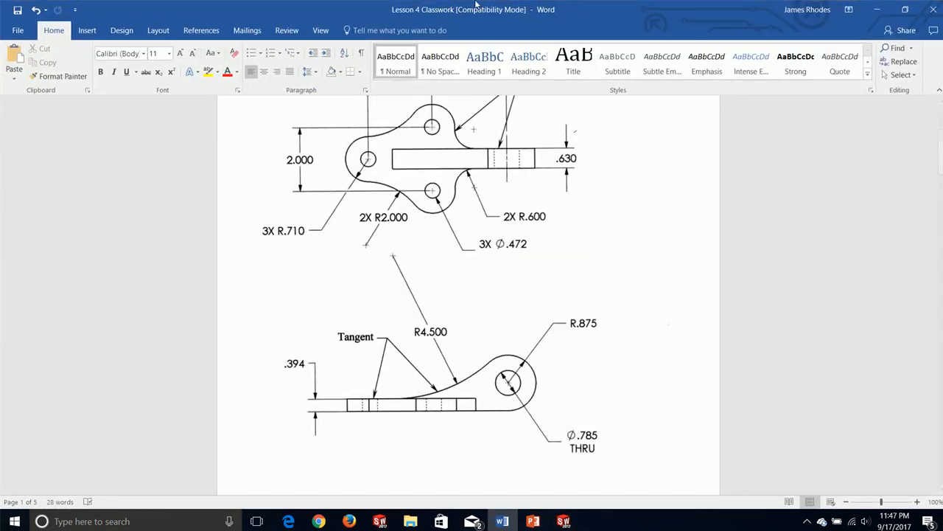
left_click_drag(477, 6, 0, 237)
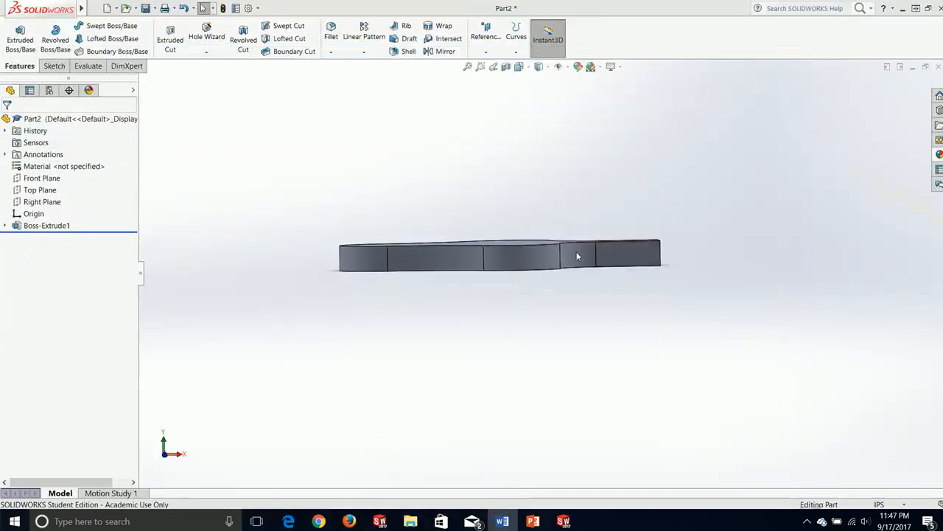
left_click(670, 357)
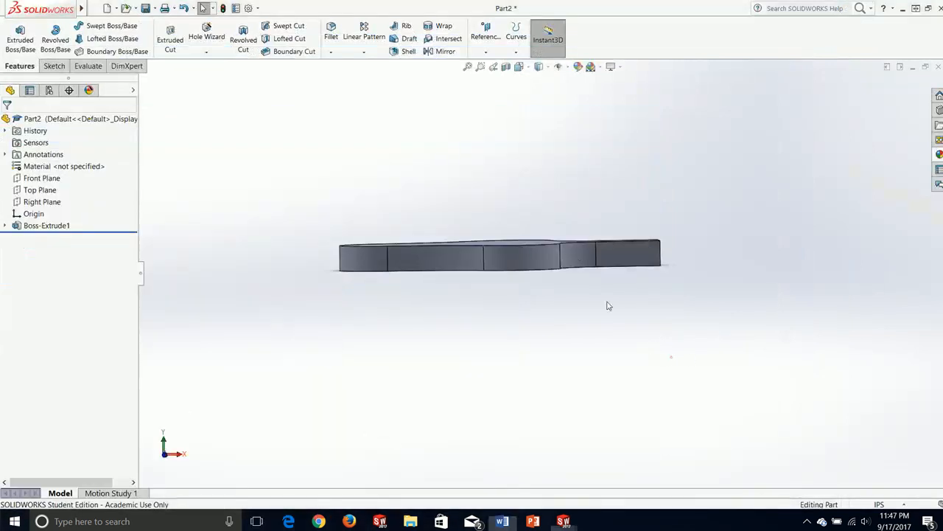
left_click(54, 66)
left_click(15, 33)
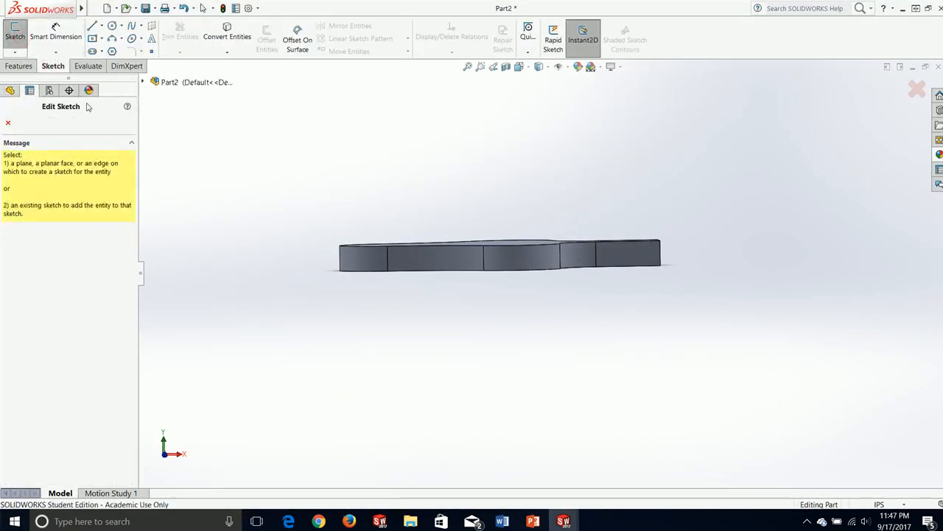
left_click(143, 82)
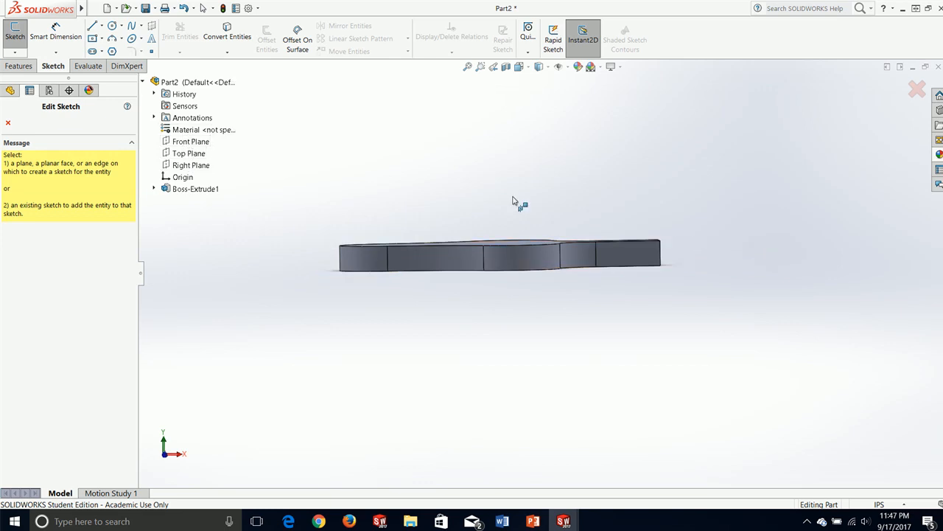
middle_click_drag(512, 199, 494, 239)
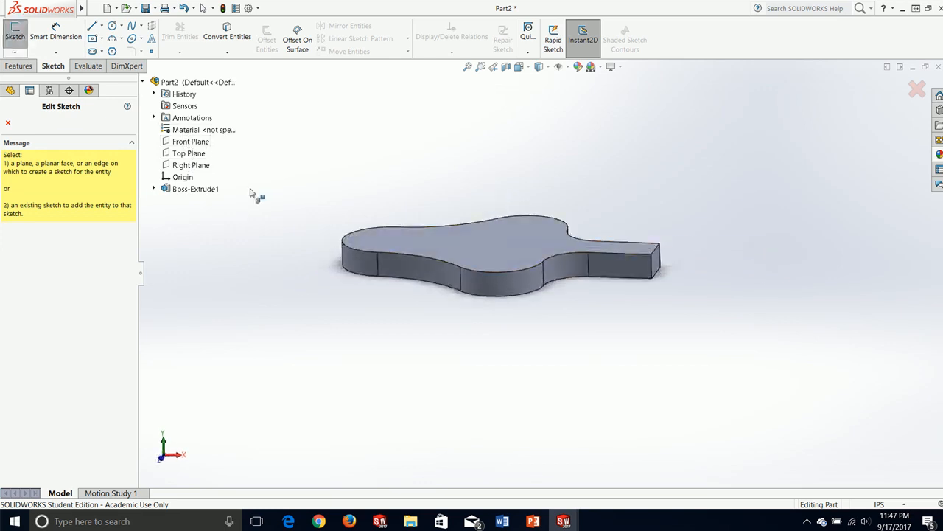
left_click(185, 141)
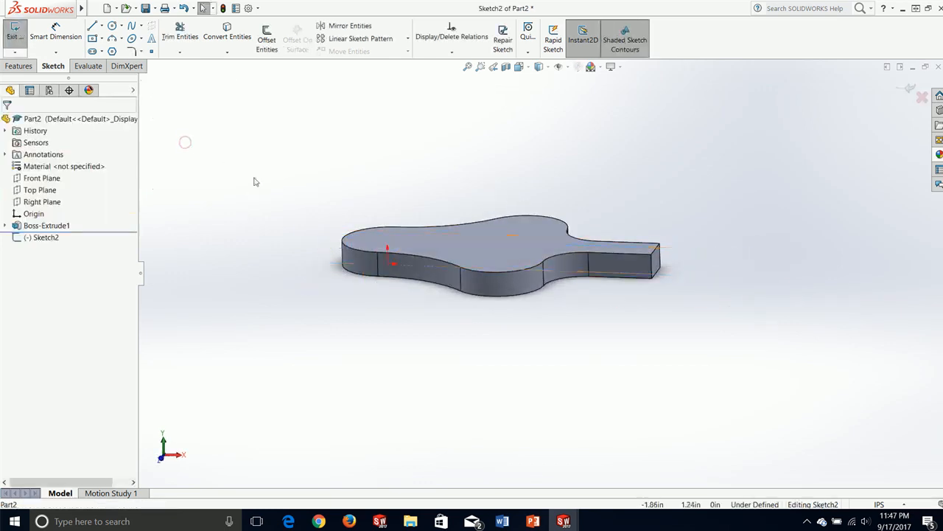
key("space")
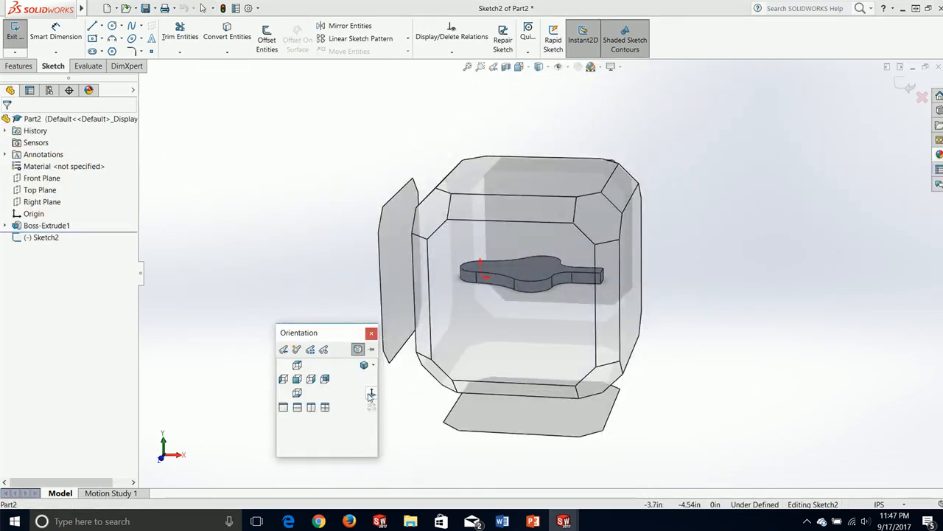
left_click(371, 393)
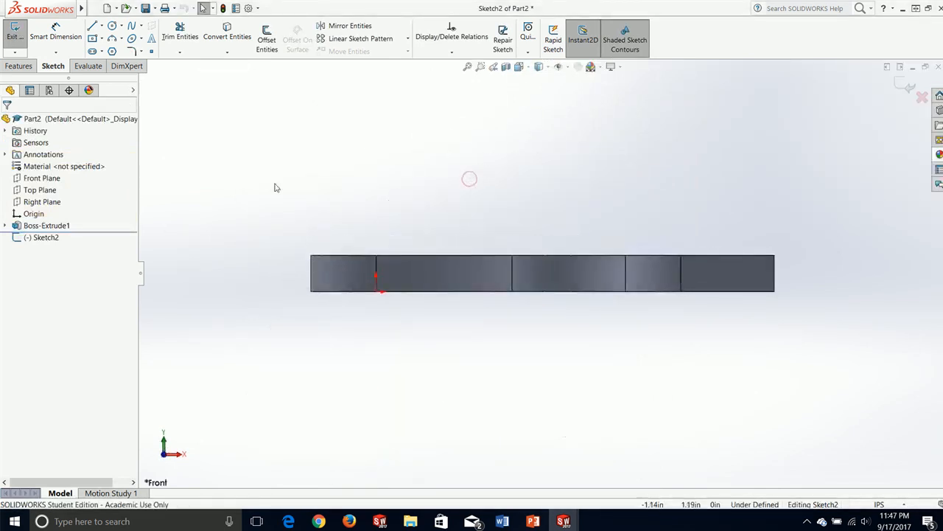
Sketch two concentric circles beyond the neck's end of the plate, a small one for the hole and a larger one around it.
left_click(113, 25)
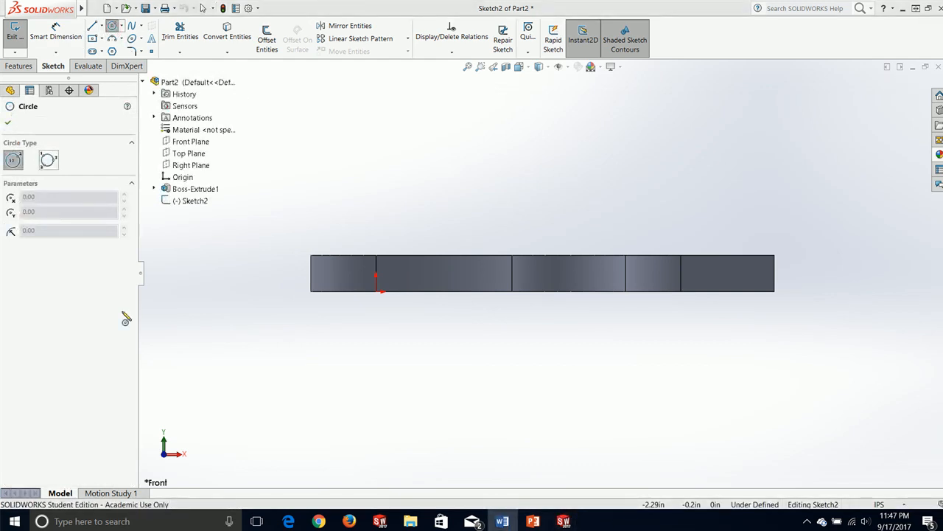
key("z")
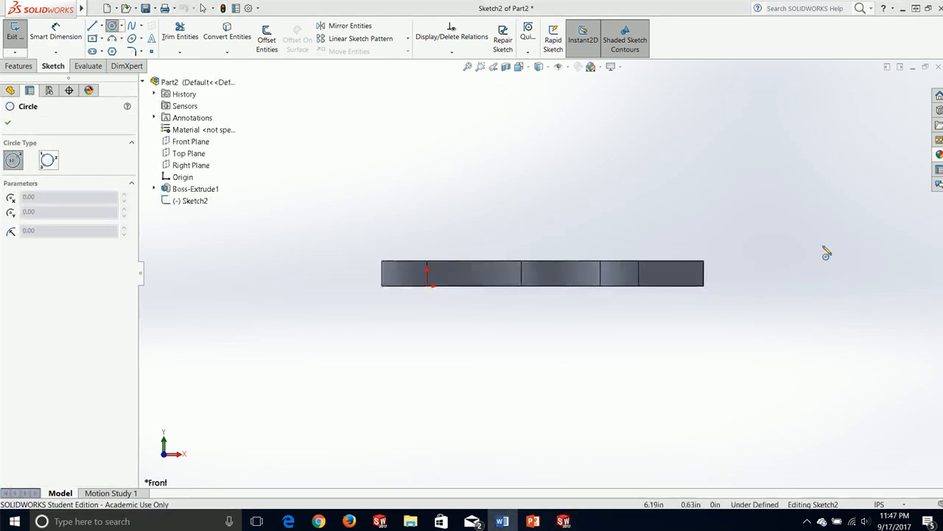
left_click(823, 244)
left_click(826, 229)
key("Escape")
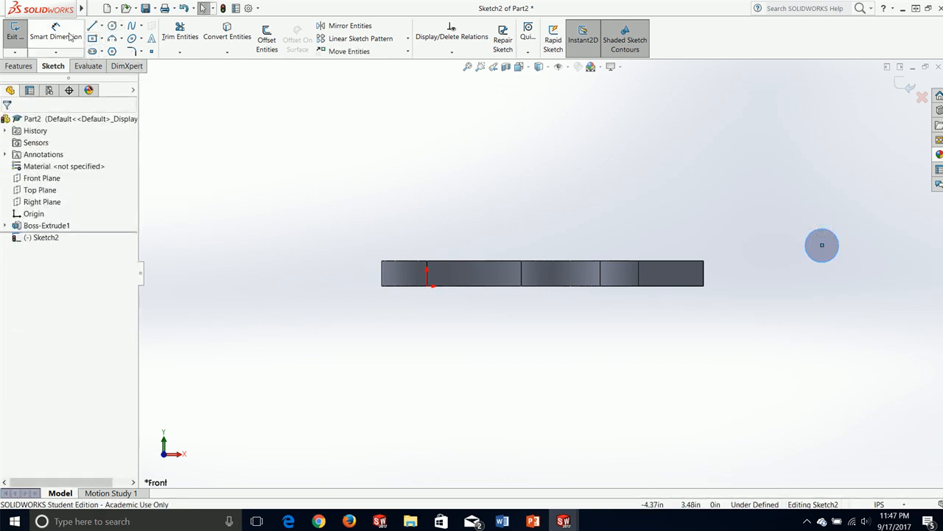
left_click(112, 26)
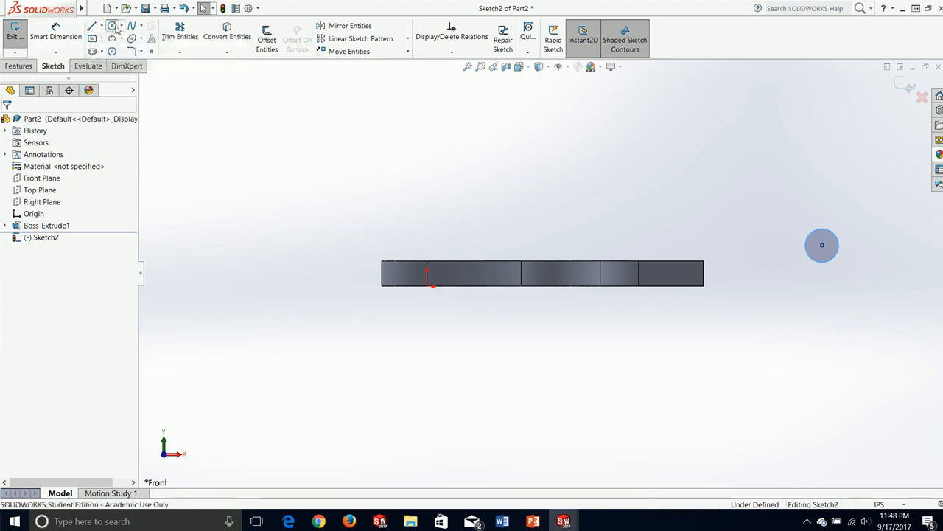
left_click(822, 246)
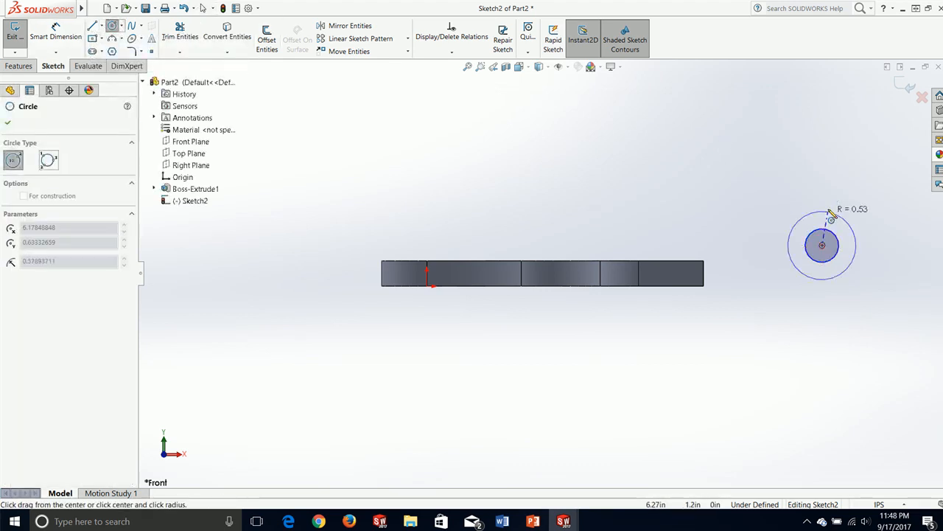
left_click(830, 193)
key("Escape")
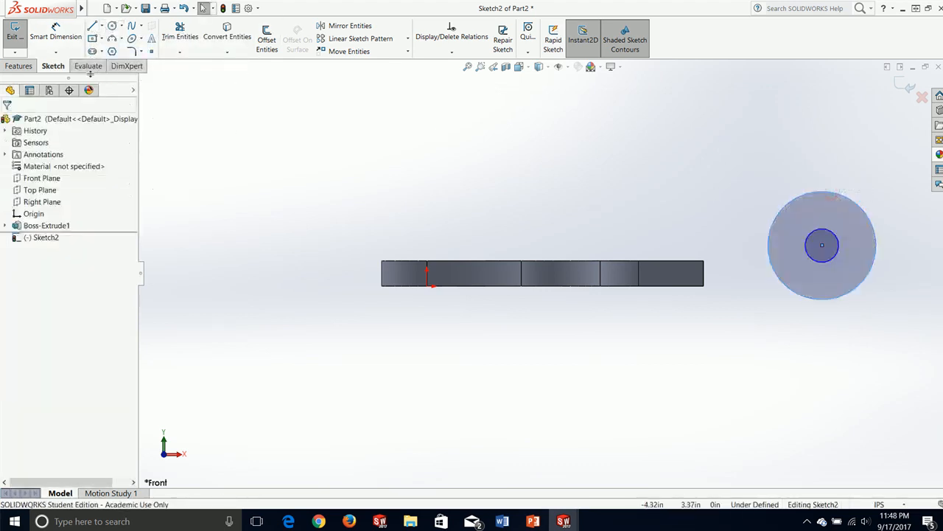
left_click(349, 135)
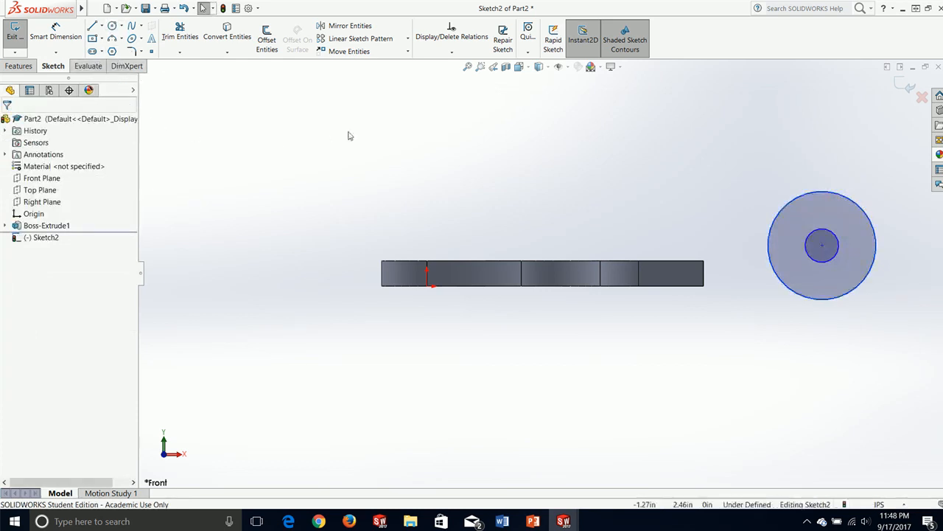
Draw a three-point arc of about 8.28 in radius from the upper part of the outer circle to the plate's top edge.
left_click(112, 37)
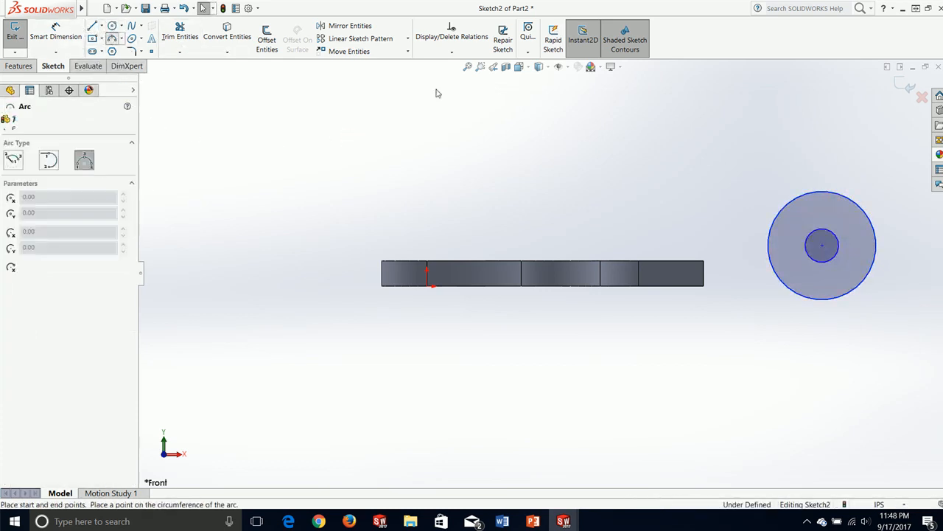
left_click(807, 206)
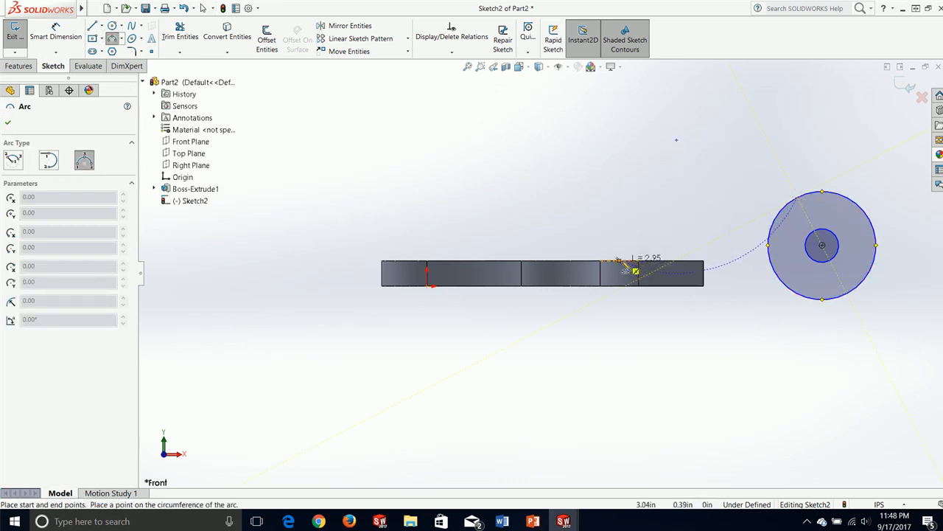
left_click(623, 259)
left_click(675, 250)
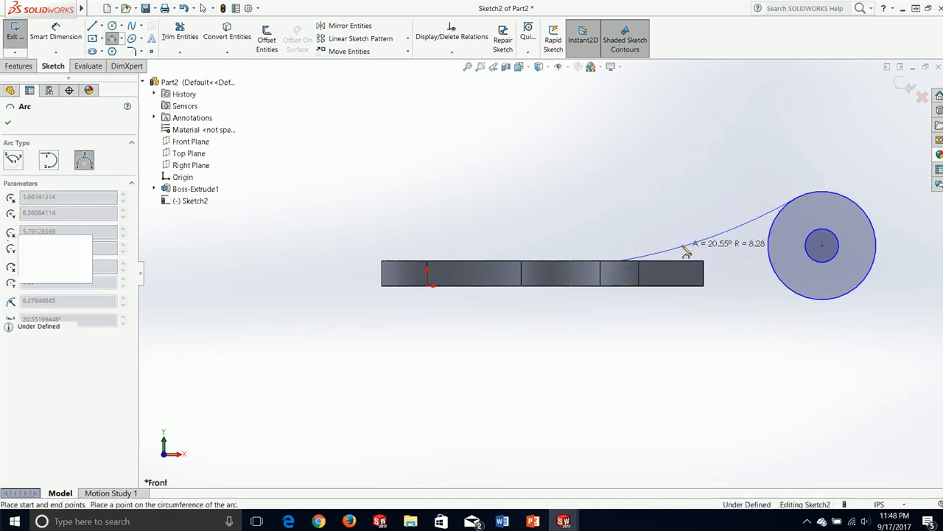
key("Escape")
left_click(639, 163)
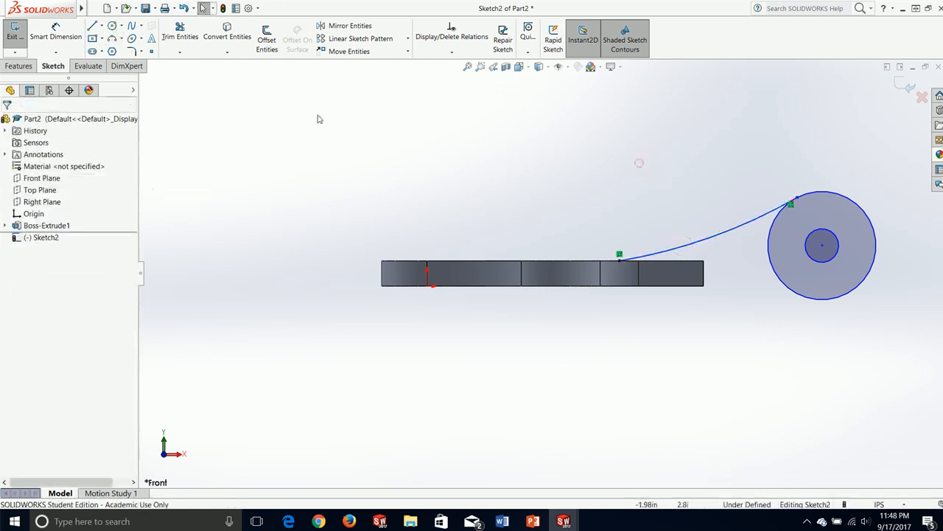
Draw a line from the outer circle's lowest point to the bottom corner of the neck's end and make it horizontal.
left_click(92, 26)
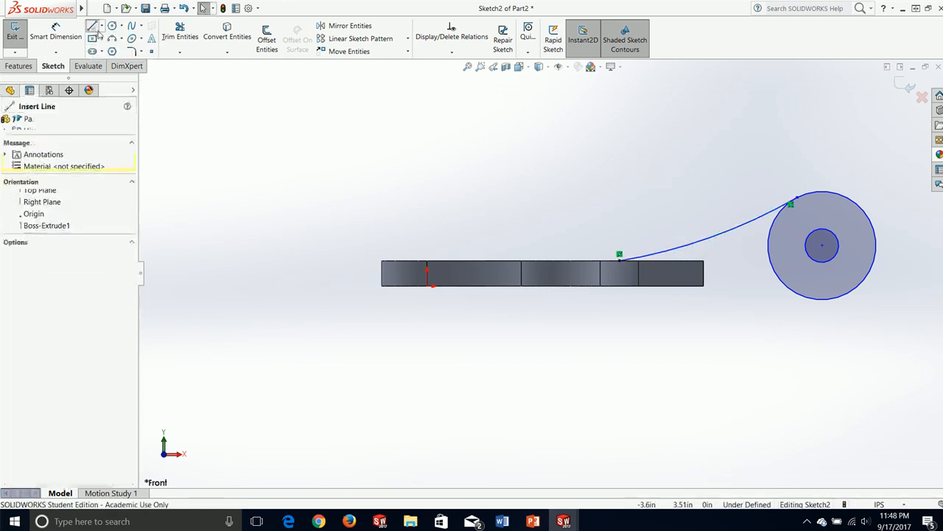
left_click(822, 300)
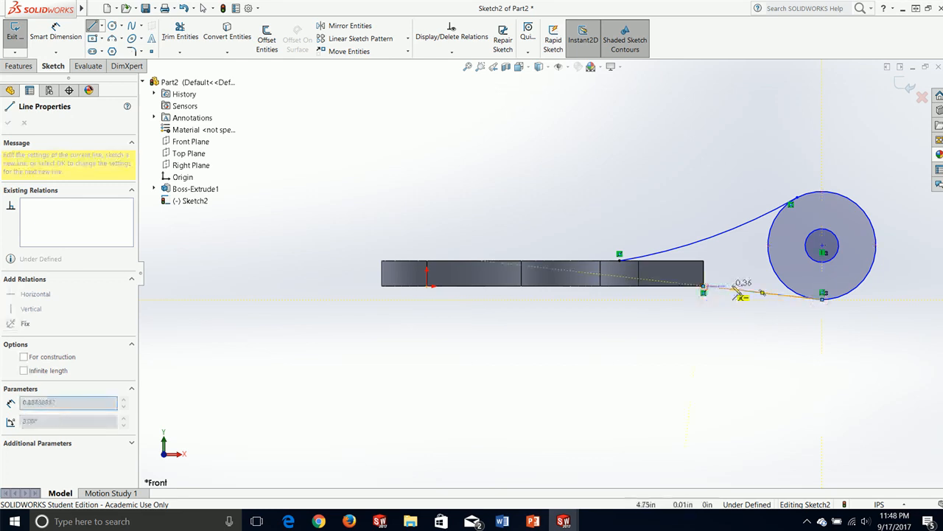
left_click(703, 291)
key("Escape")
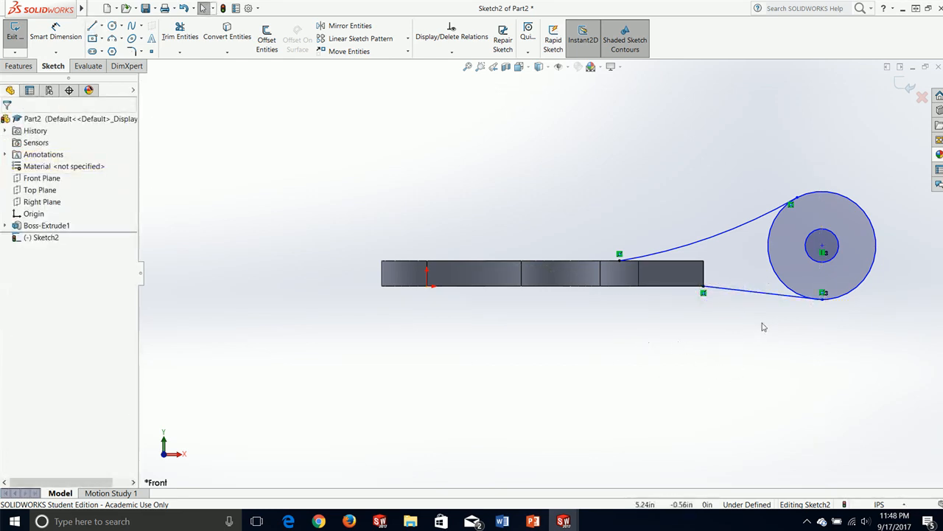
left_click(771, 294)
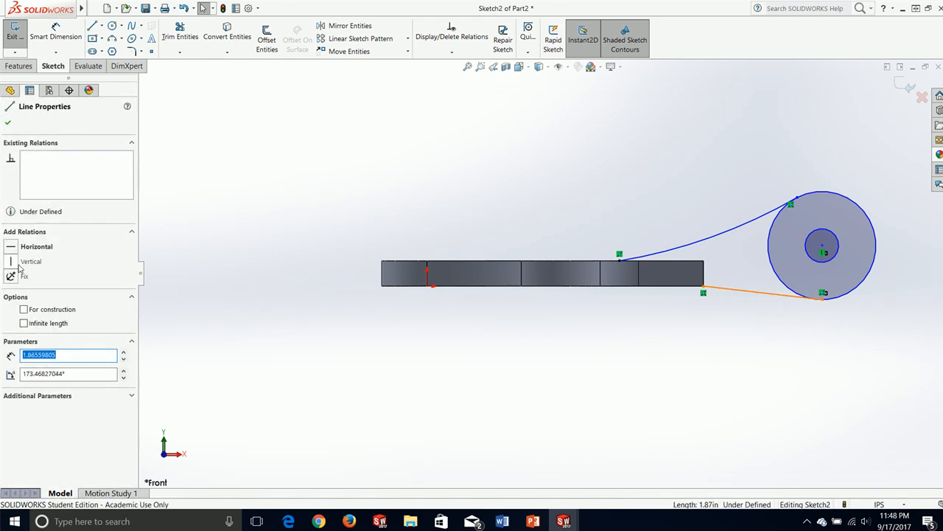
left_click(20, 247)
left_click(796, 423)
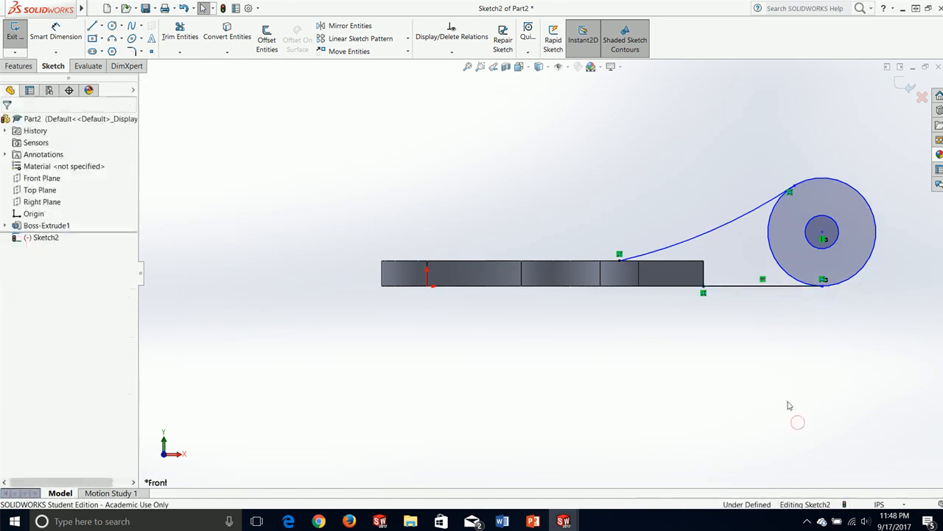
Add a tangent relation between the connecting arc and the outer circle.
left_click(753, 218)
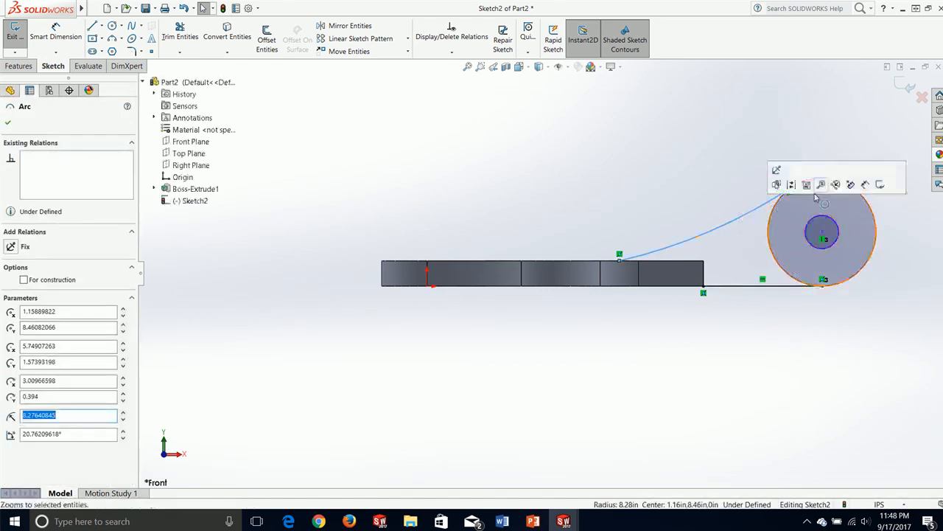
left_click(790, 180)
scroll(790, 180, "down", 3)
left_click(760, 218, "ctrl")
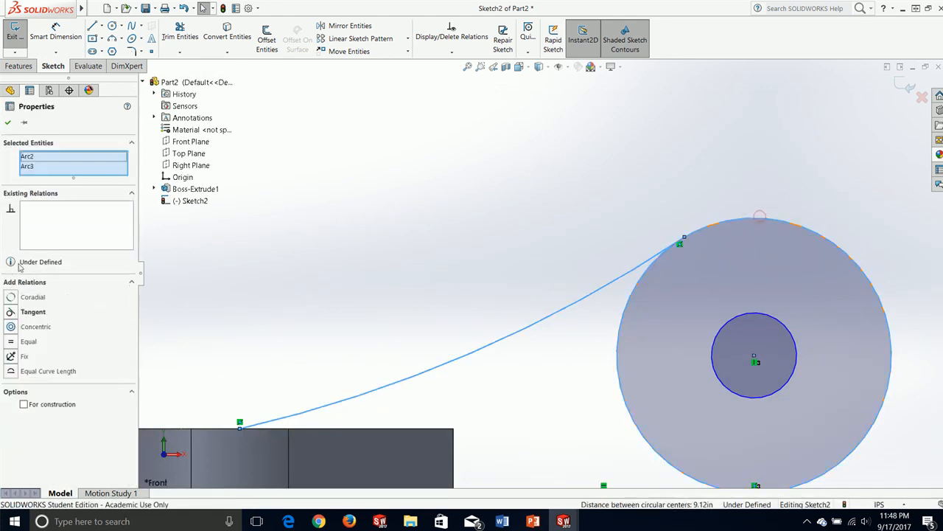
left_click(13, 311)
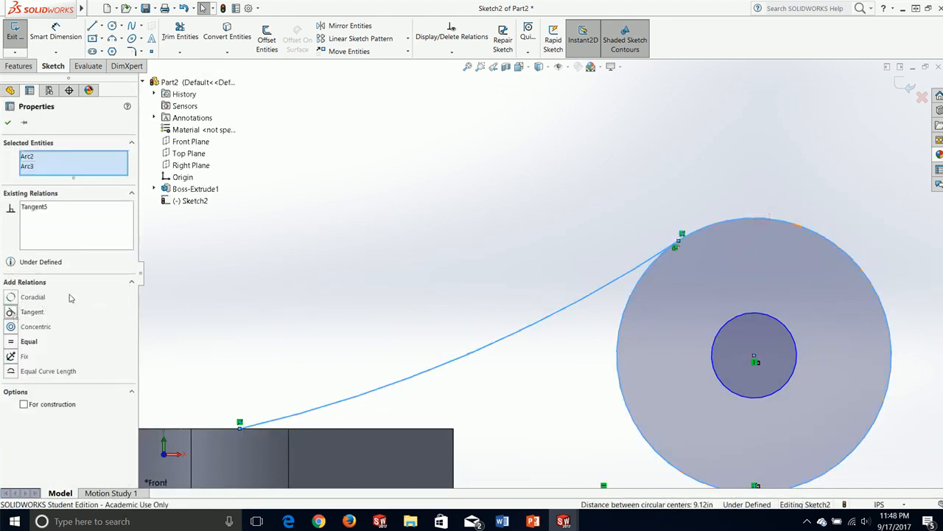
left_click(7, 122)
Make the connecting arc tangent to the plate's top edge.
scroll(325, 291, "up", 2)
left_click(336, 396)
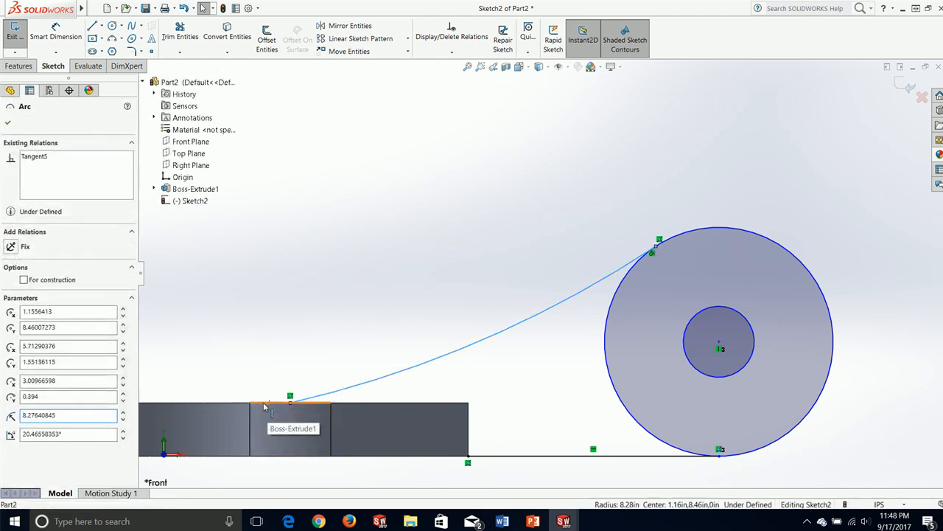
left_click(267, 404, "ctrl")
left_click(11, 297)
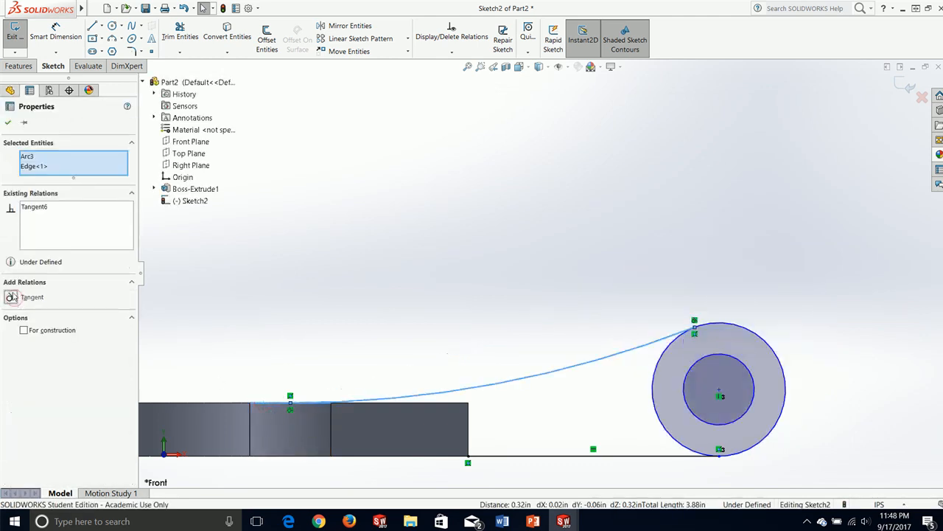
left_click(8, 123)
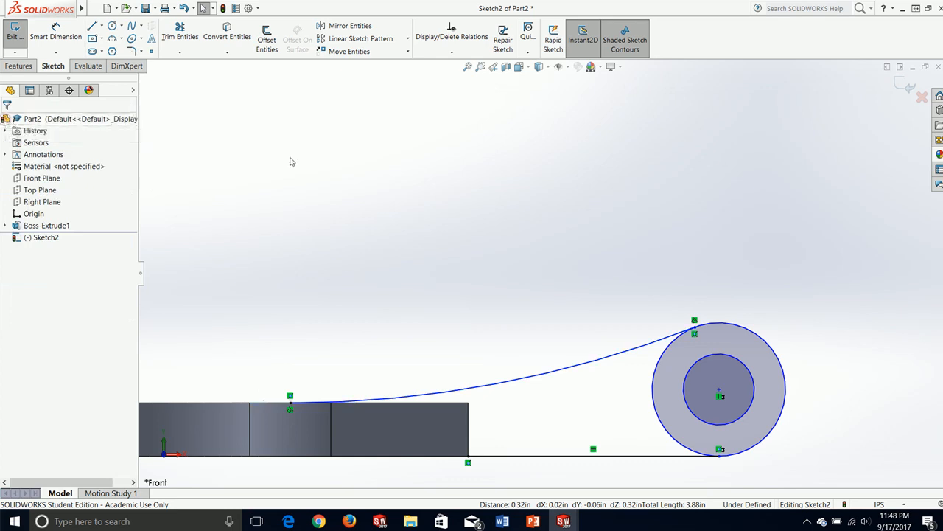
Dimension the connecting arc's radius and set it to 4.5 in.
left_click(55, 33)
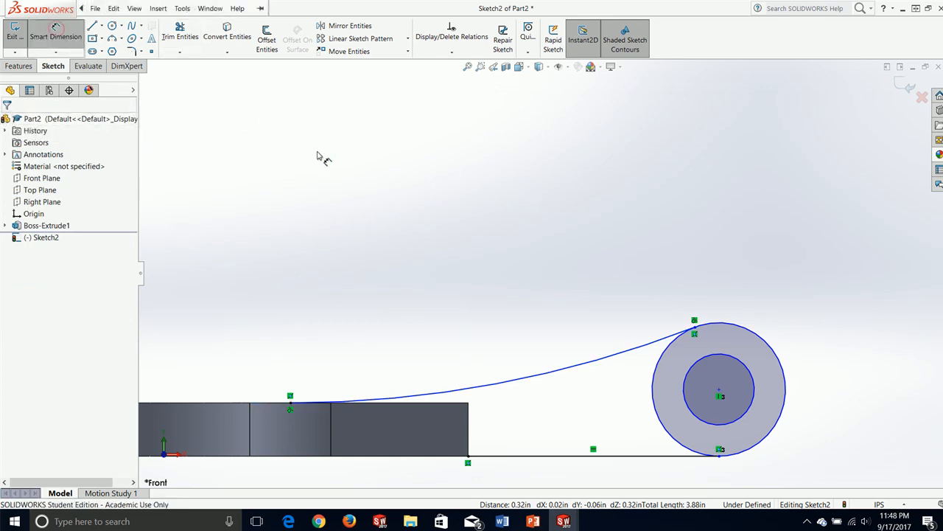
left_click(541, 373)
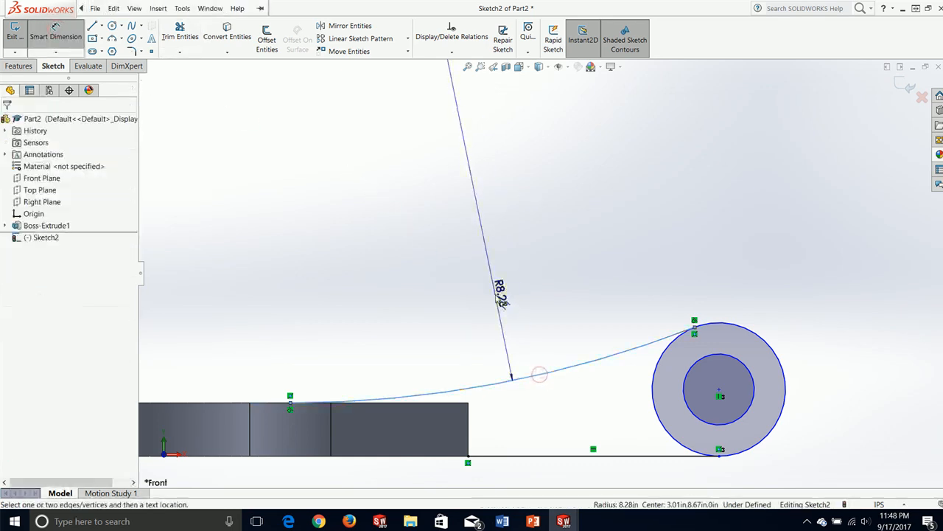
left_click(496, 297)
type("4.5")
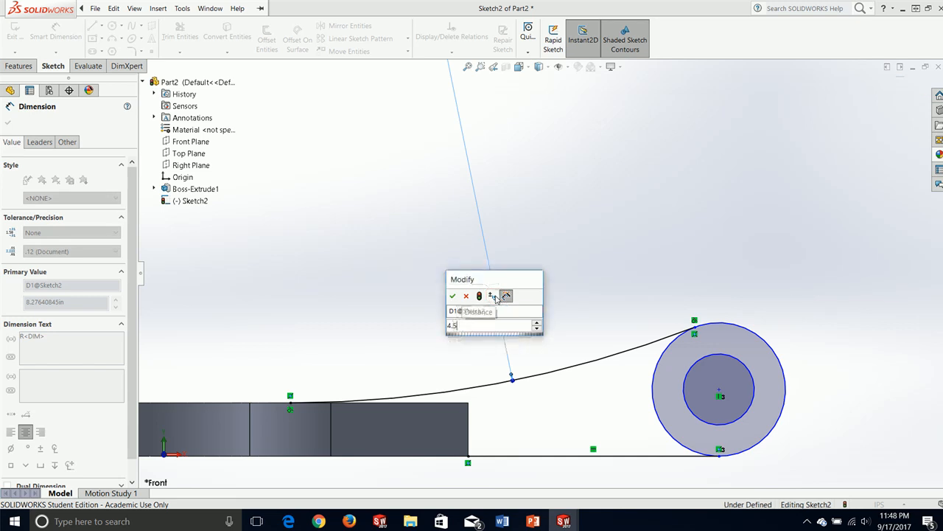
key("Return")
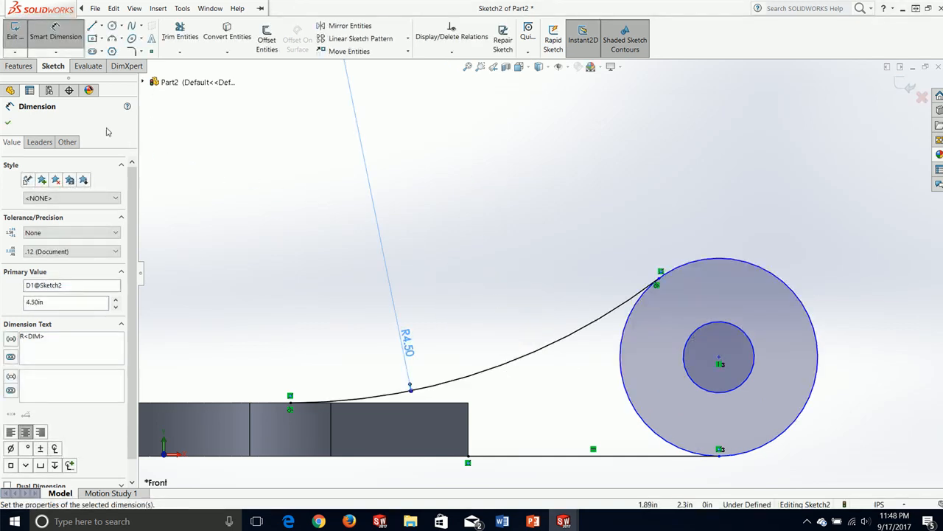
left_click(8, 125)
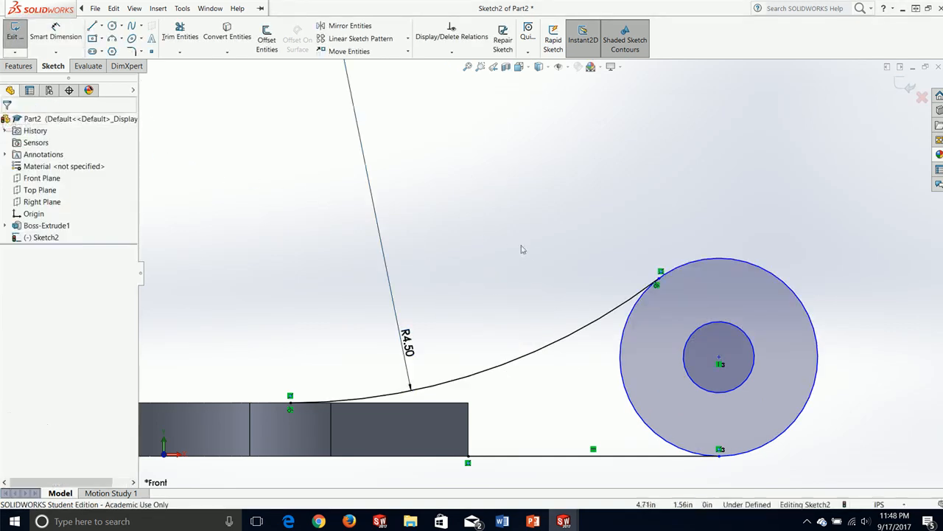
Delete the midpoint relation that fixes the arc's lower endpoint on the plate's top edge.
scroll(532, 252, "up", 1)
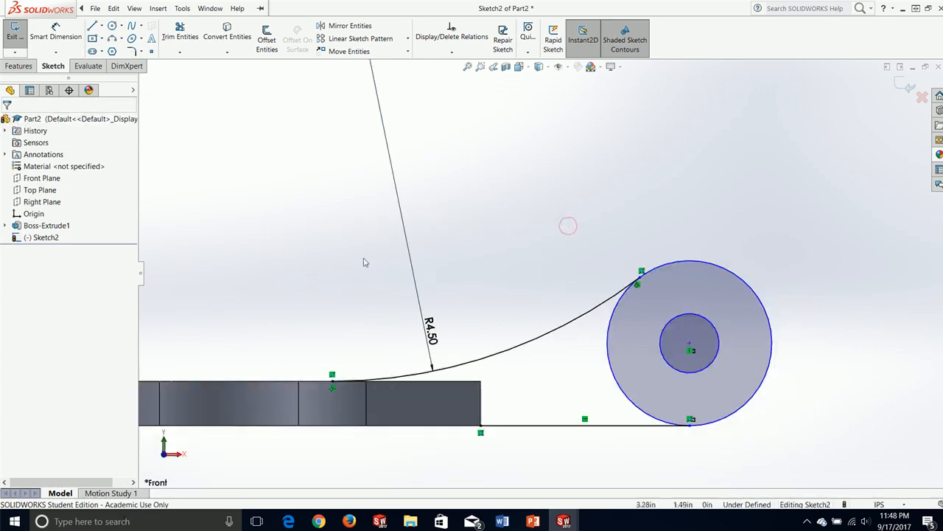
scroll(524, 278, "up", 2)
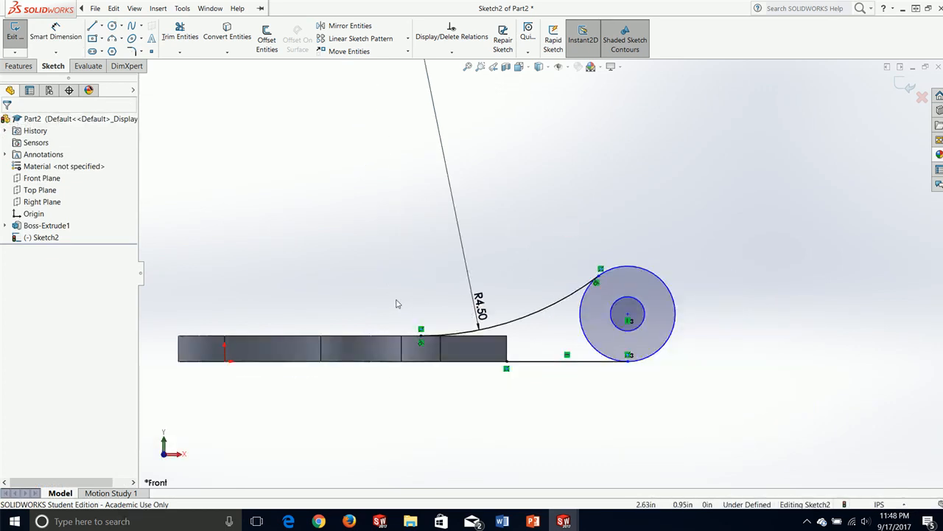
left_click(421, 337)
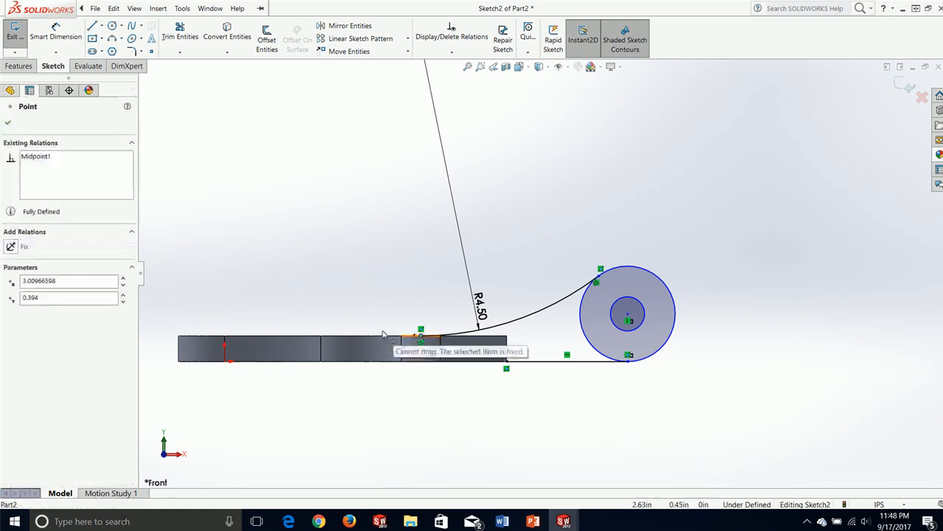
left_click(386, 300)
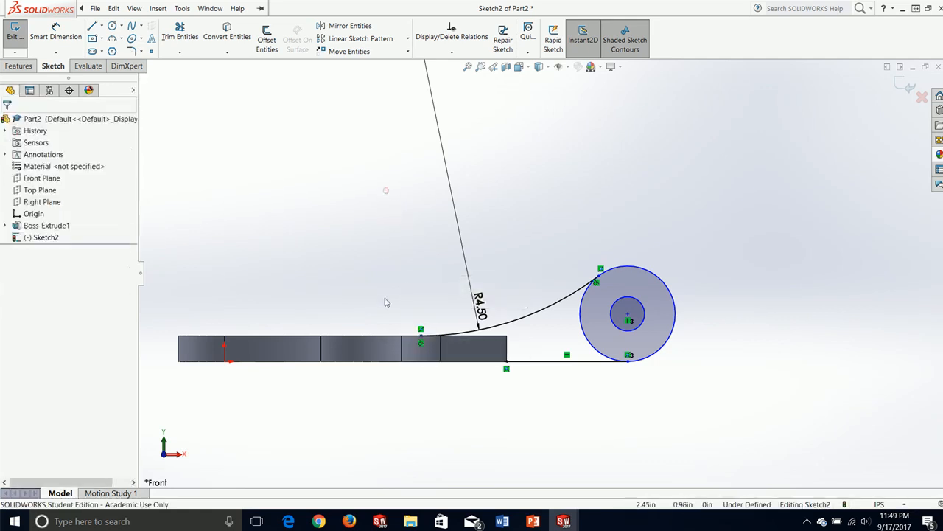
scroll(385, 301, "down", 3)
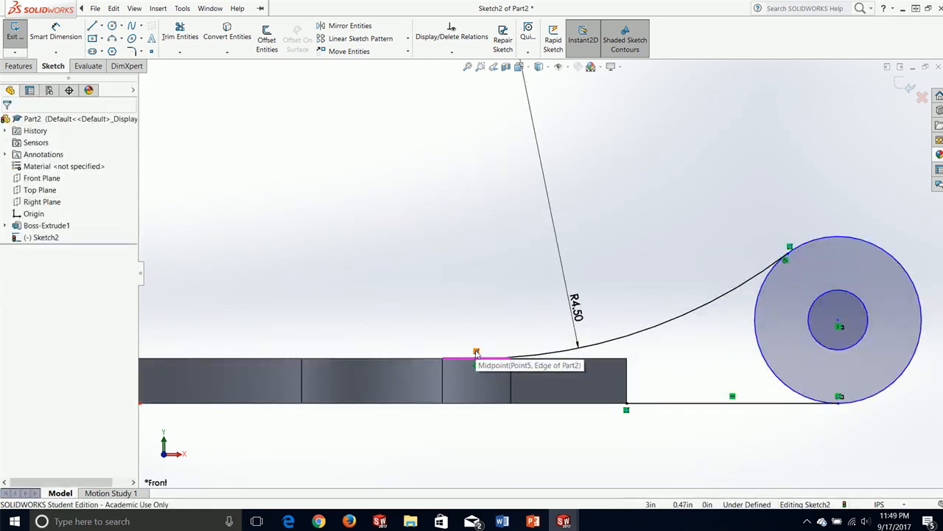
right_click(476, 353)
left_click(501, 472)
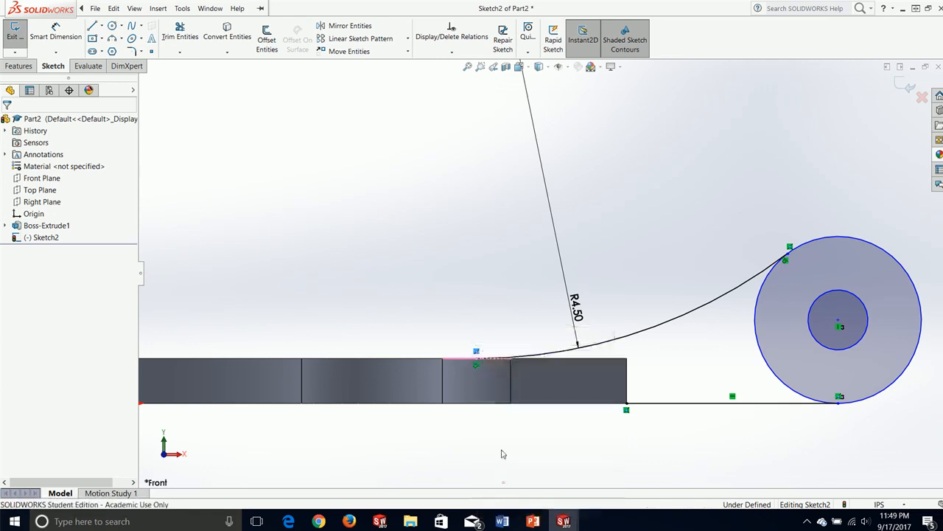
Consult the classwork drawing in Word and dimension the circle centre's horizontal distance from the origin as 4.325 in.
scroll(504, 293, "up", 2)
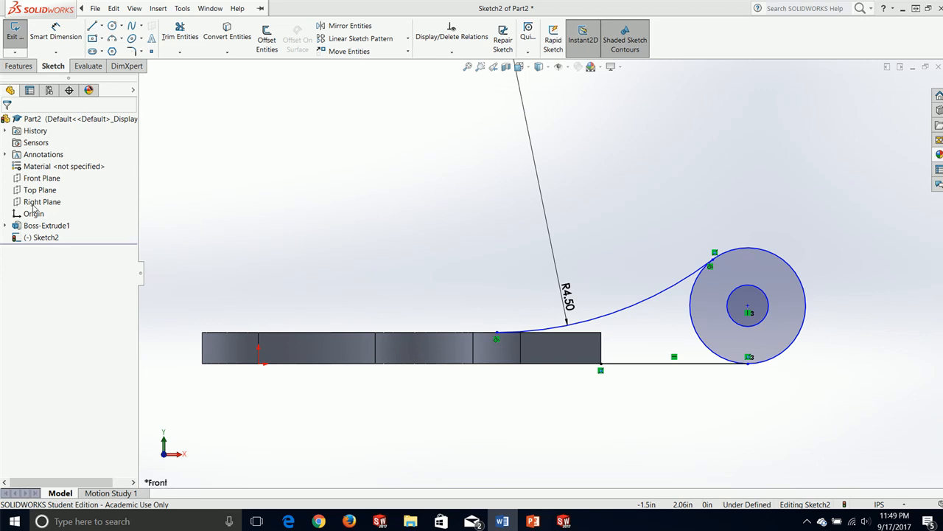
key("alt+Tab")
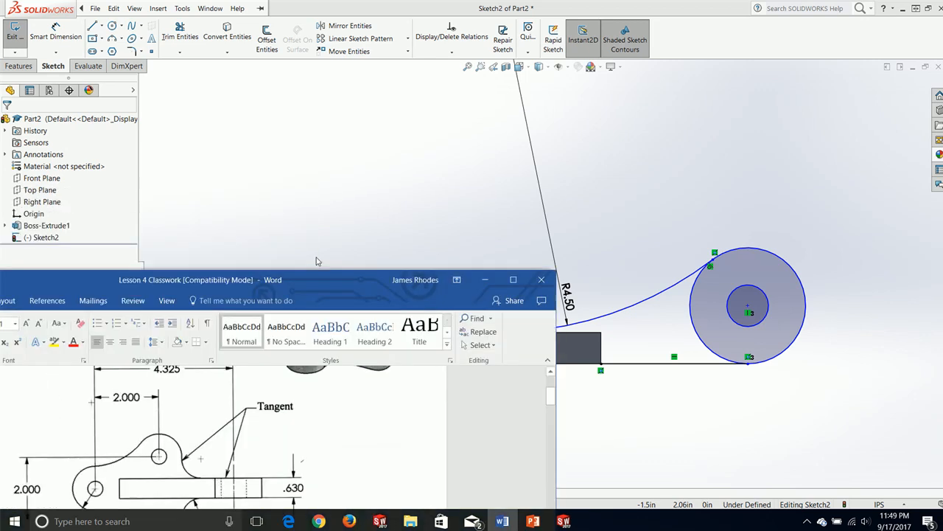
scroll(480, 140, "up", 1)
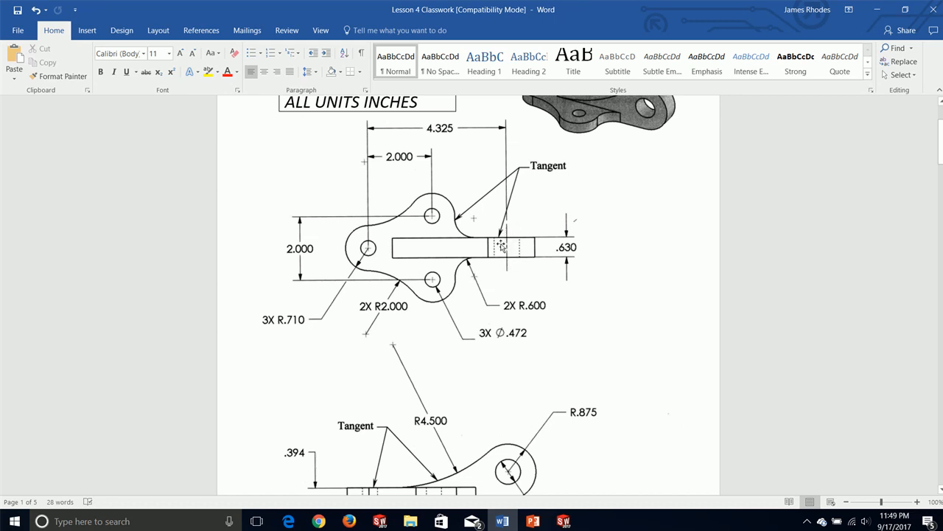
left_click_drag(420, 6, 0, 247)
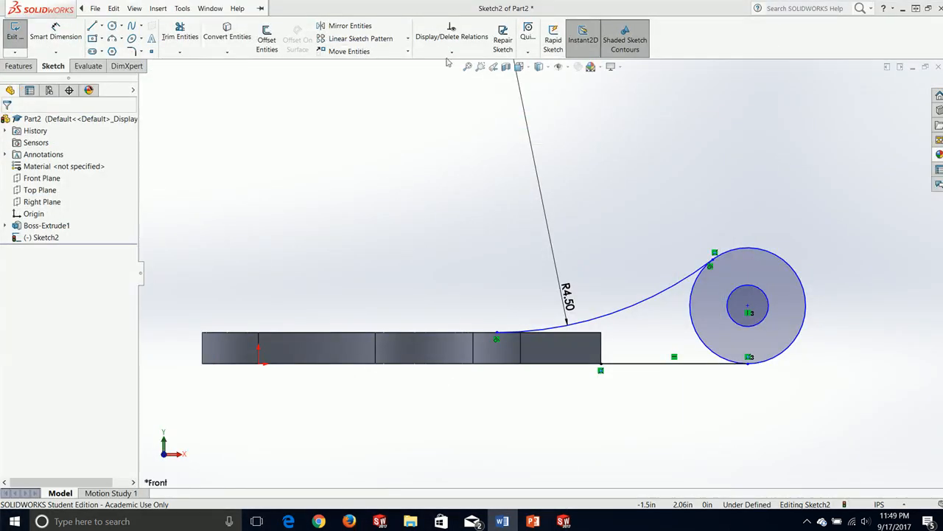
left_click(55, 33)
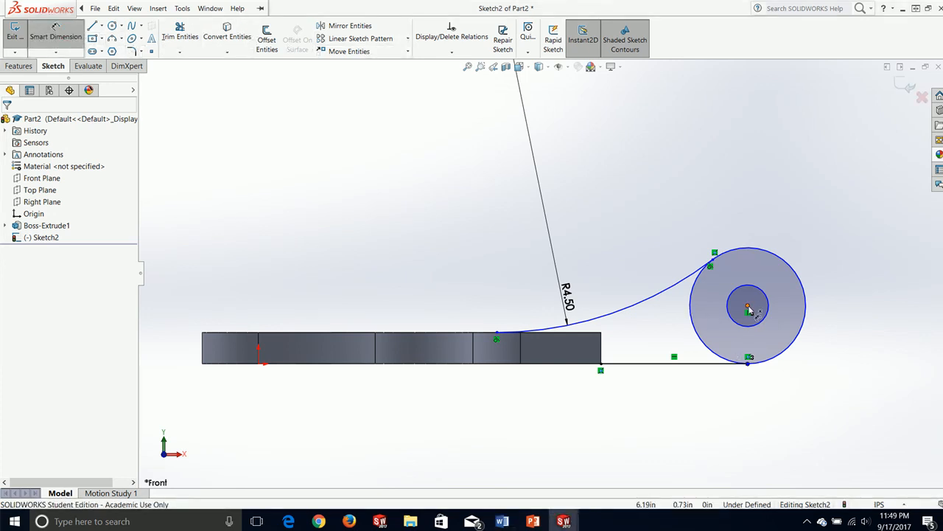
left_click(748, 308)
mouse_move(269, 356)
middle_mouse_down()
mouse_move(260, 412)
mouse_move(271, 359)
middle_mouse_up()
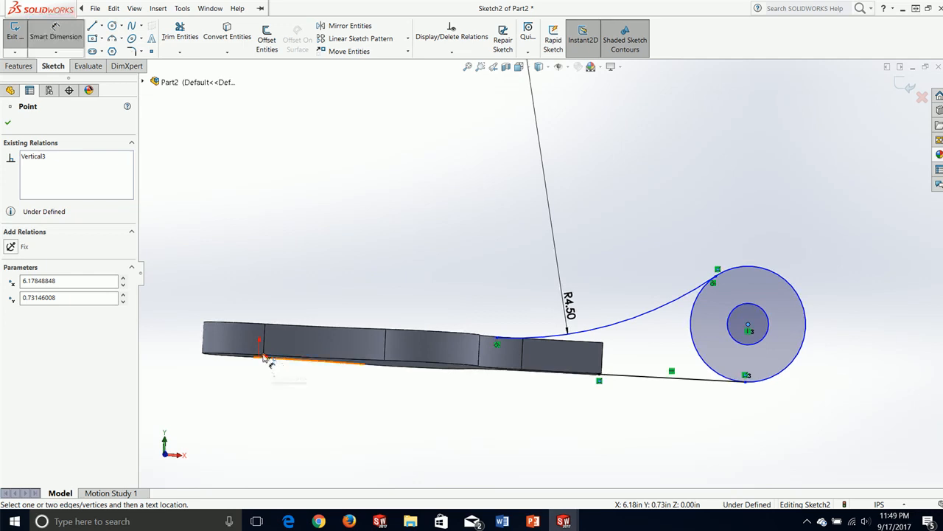
key("space")
left_click(372, 396)
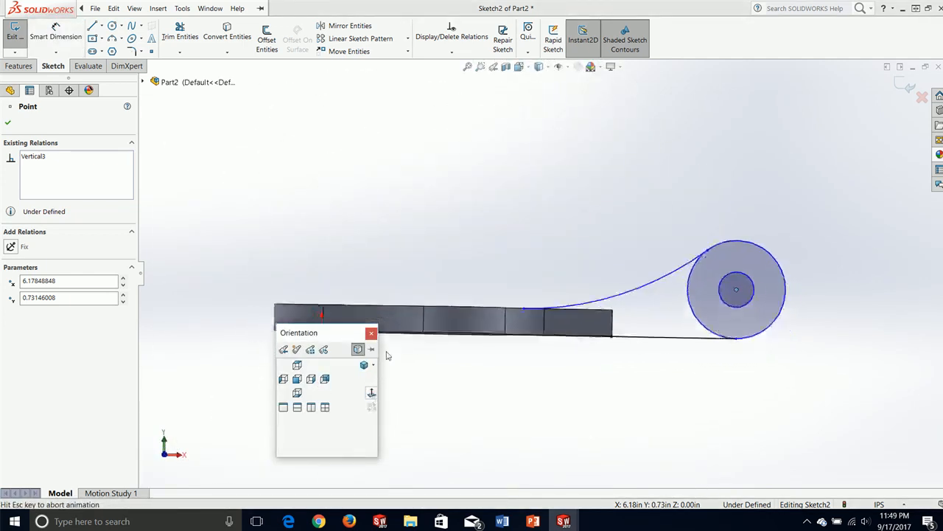
left_click(378, 322)
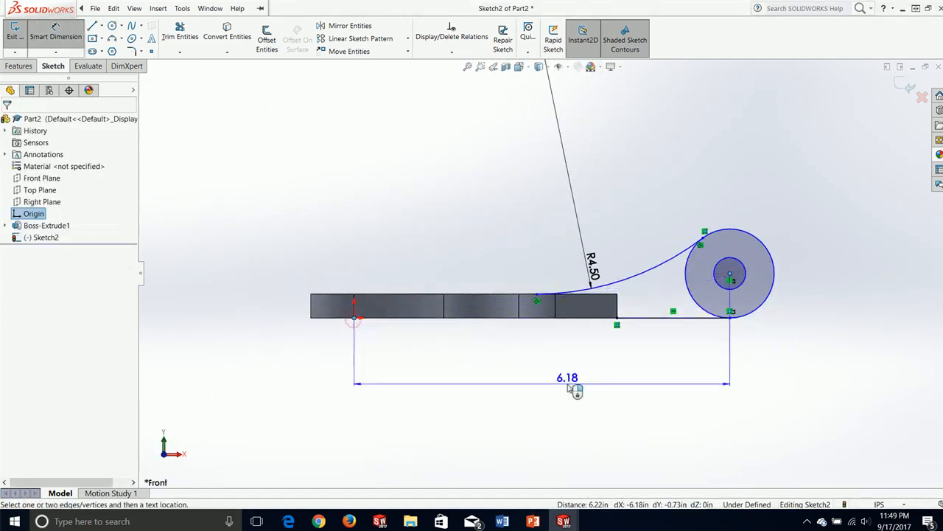
left_click(729, 311)
left_click(522, 380)
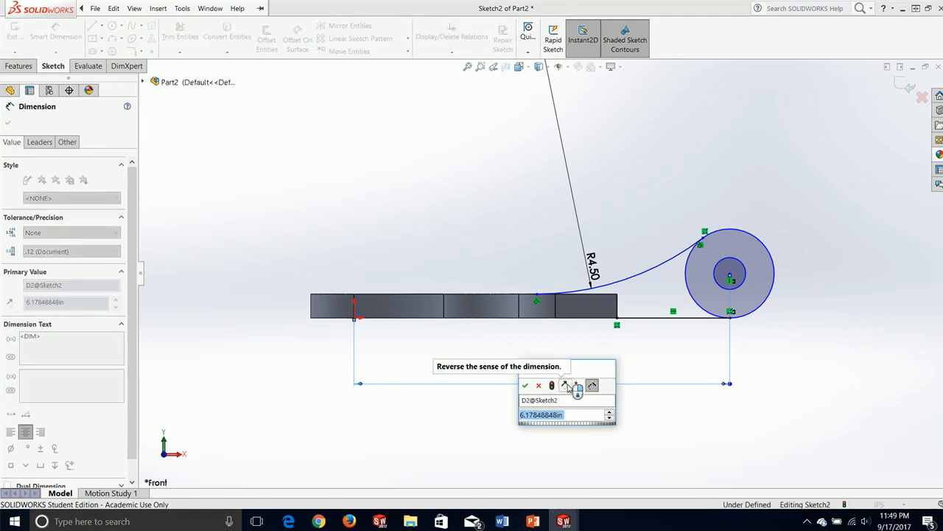
type("4.325")
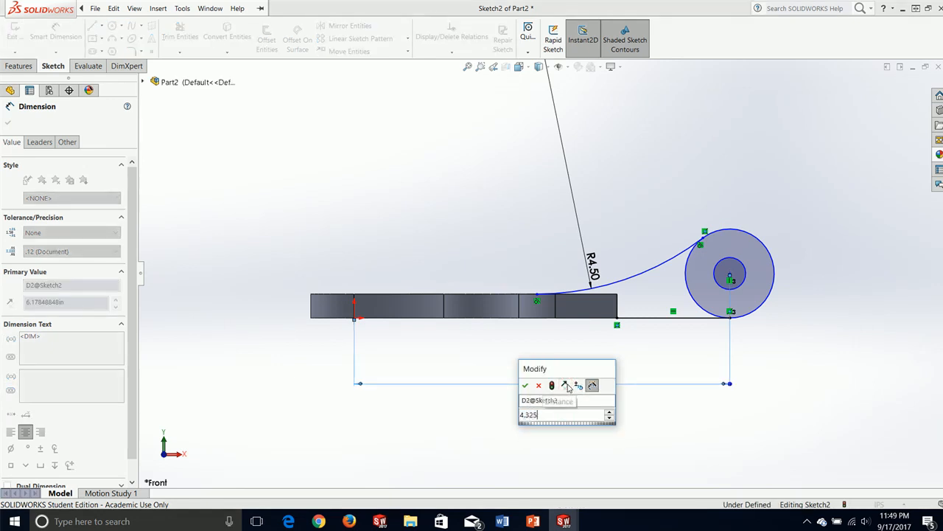
key("Return")
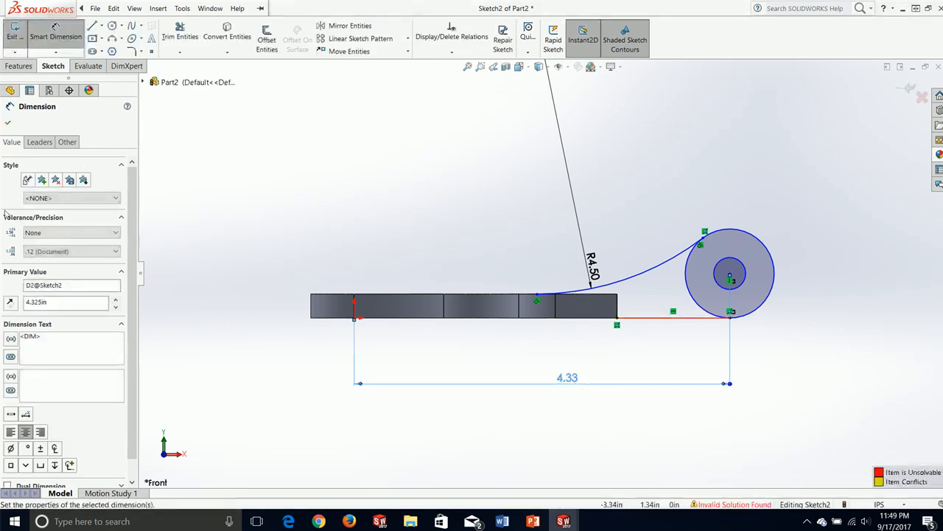
left_click(10, 122)
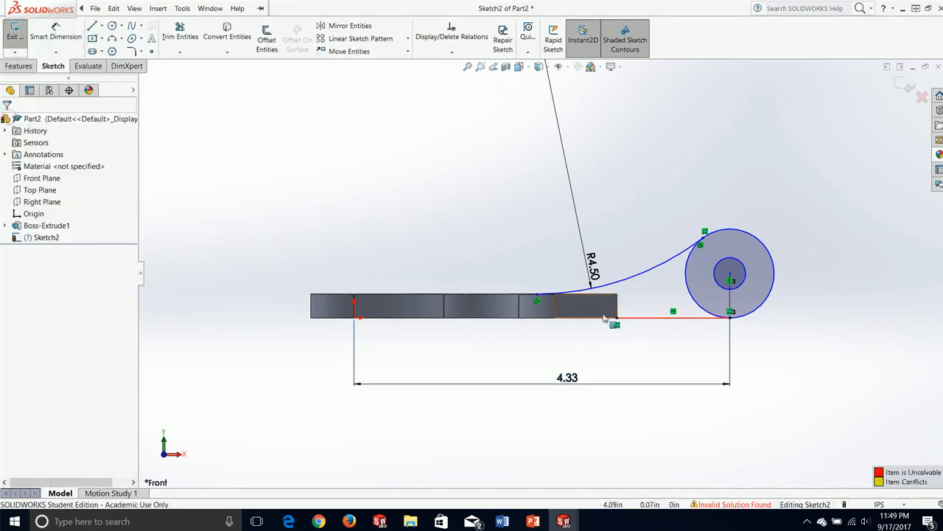
Delete the horizontal sketch line running from the plate's lower corner to the bottom of the outer circle.
left_click(644, 318)
right_click(642, 318)
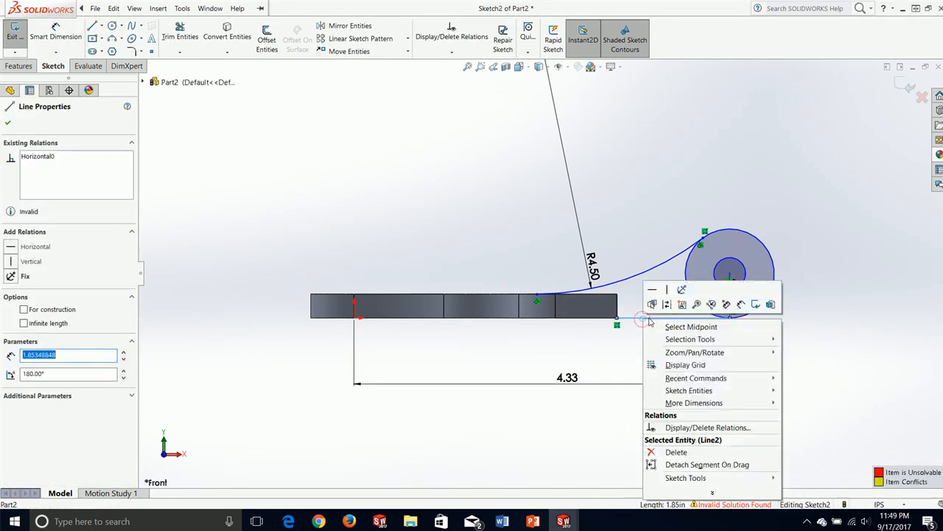
left_click(699, 450)
scroll(640, 293, "up", 2)
scroll(628, 297, "down", 2)
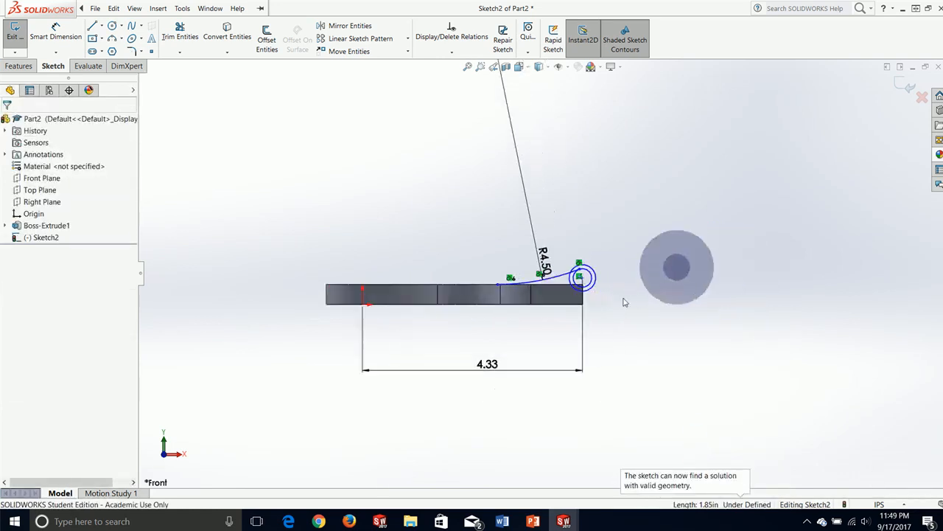
Try to pull the concentric circles away from the end of the base plate.
middle_click_drag(593, 251, 543, 261)
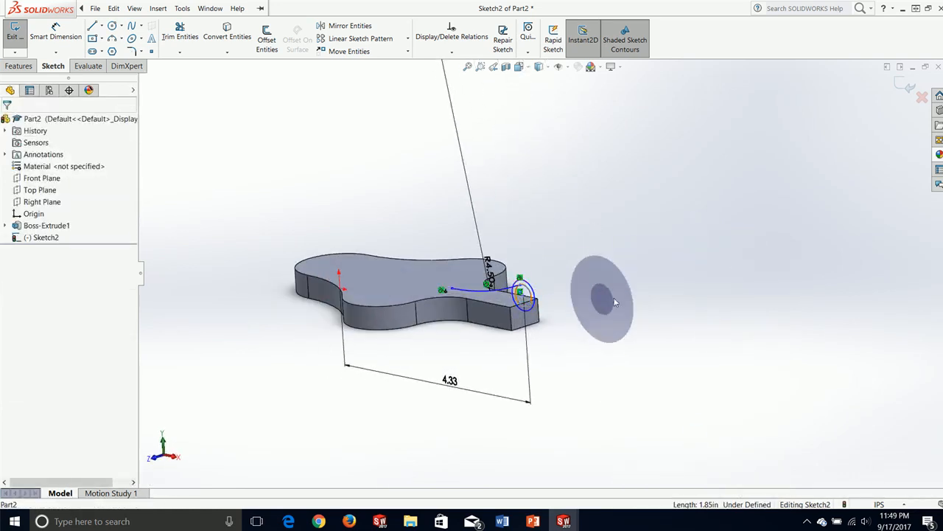
left_click(613, 300)
scroll(613, 300, "down", 1)
left_click(7, 124)
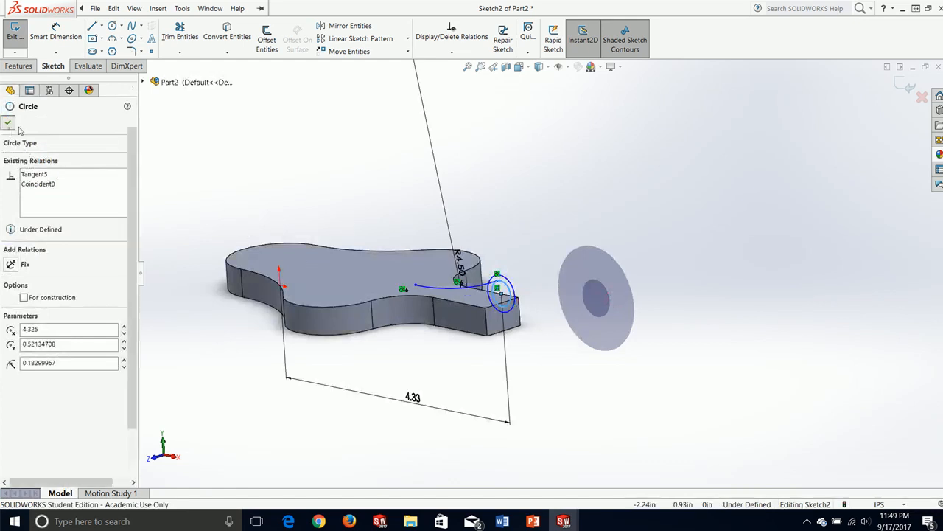
middle_click_drag(362, 272, 393, 242)
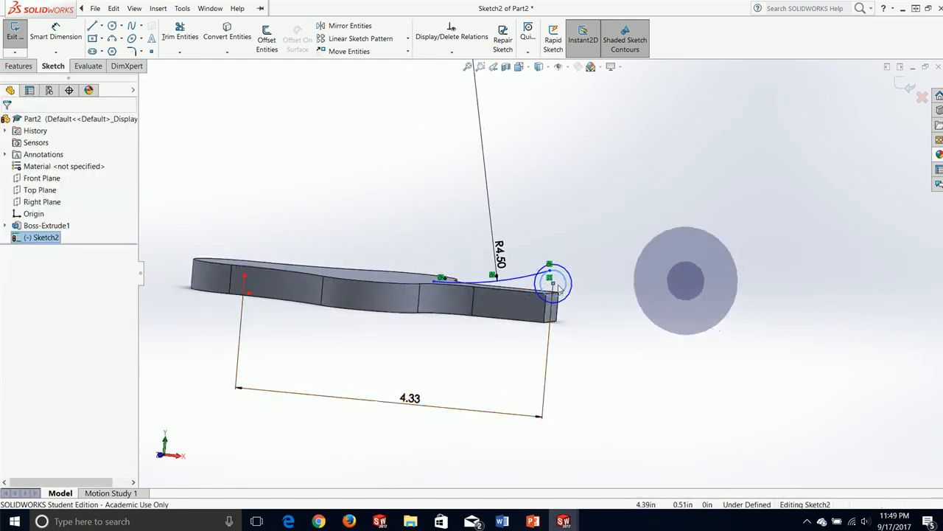
mouse_move(553, 284)
left_mouse_down()
mouse_move(575, 291)
mouse_move(596, 278)
left_mouse_up()
left_click(528, 227)
Delete the tangent relation between the connecting arc and the smaller circle, and return to a view normal to the sketch.
scroll(562, 281, "down", 2)
scroll(561, 281, "down", 4)
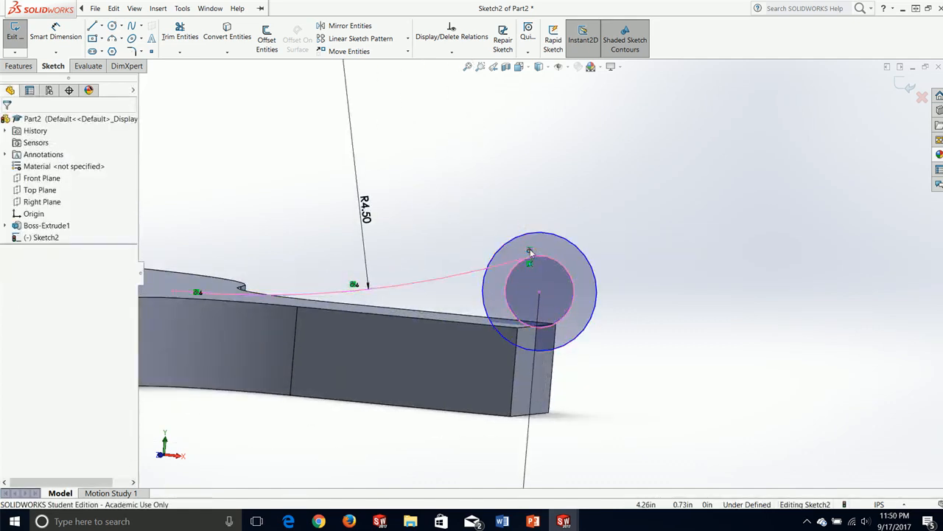
right_click(530, 253)
left_click(563, 381)
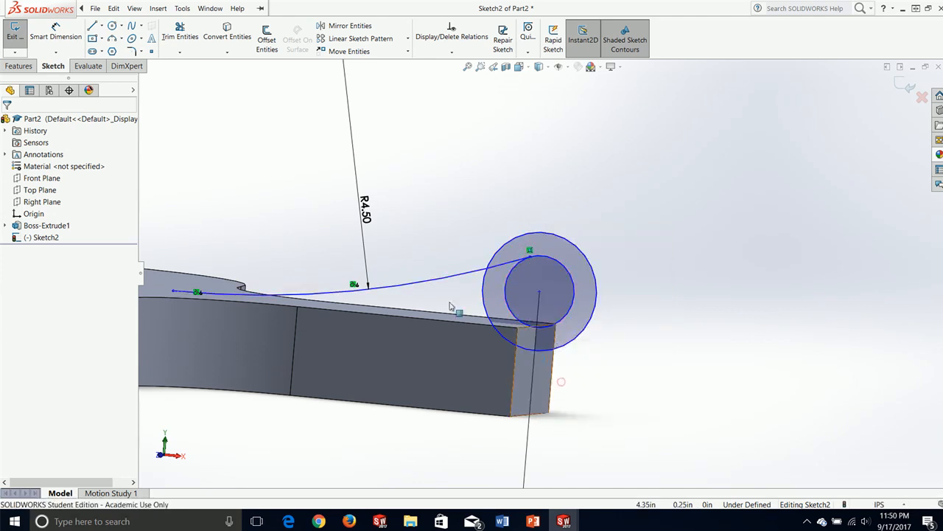
mouse_move(486, 219)
middle_mouse_down()
mouse_move(522, 193)
mouse_move(480, 222)
mouse_move(487, 227)
middle_mouse_up()
key("space")
left_click(372, 393)
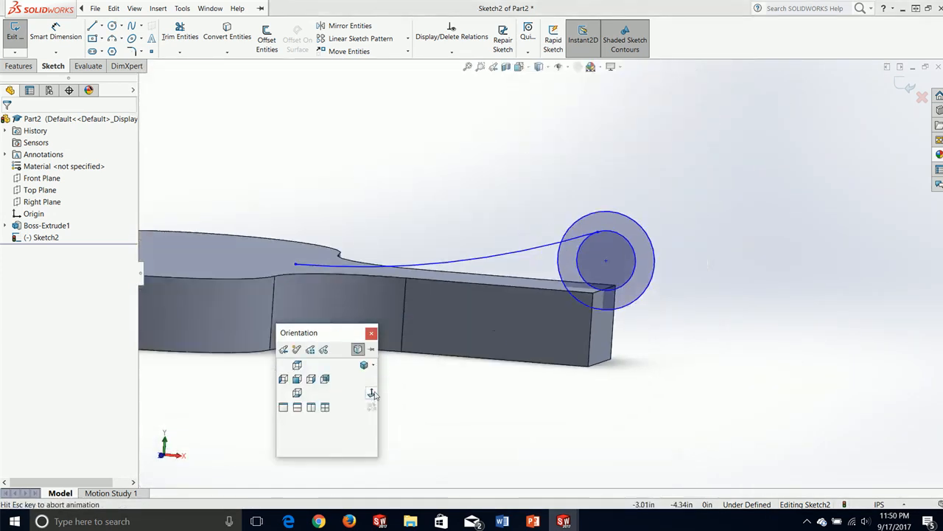
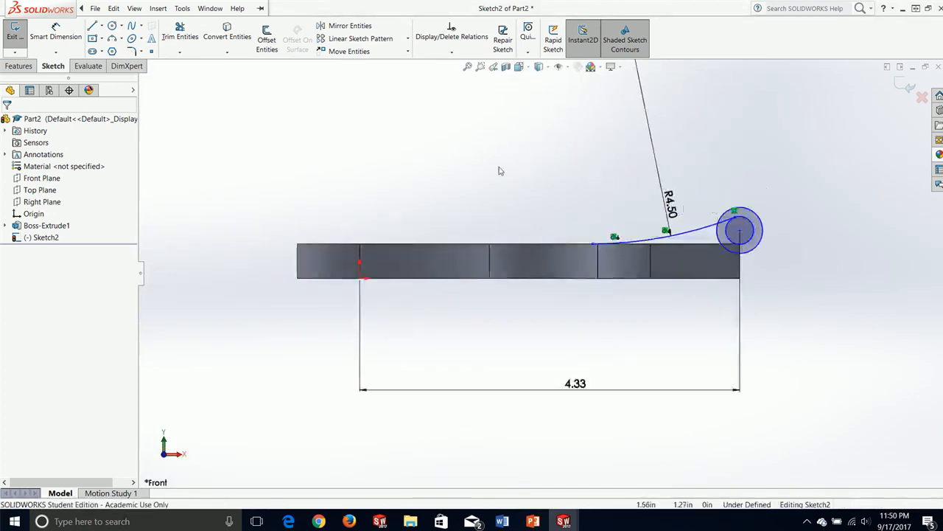
Delete the 4.5 in connecting arc and move the concentric circles up so their centre is about 1.32 in above the origin.
right_click(737, 215)
left_click(666, 195)
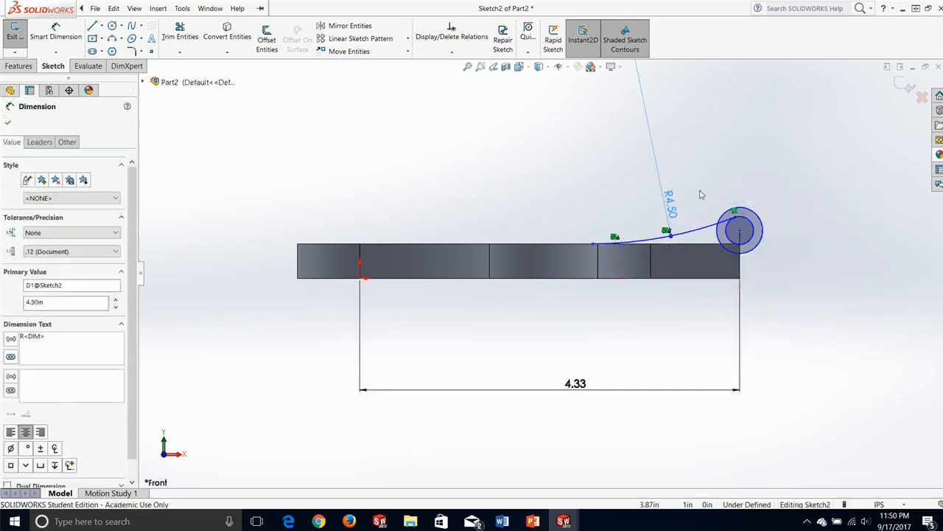
left_click(699, 190)
right_click(680, 235)
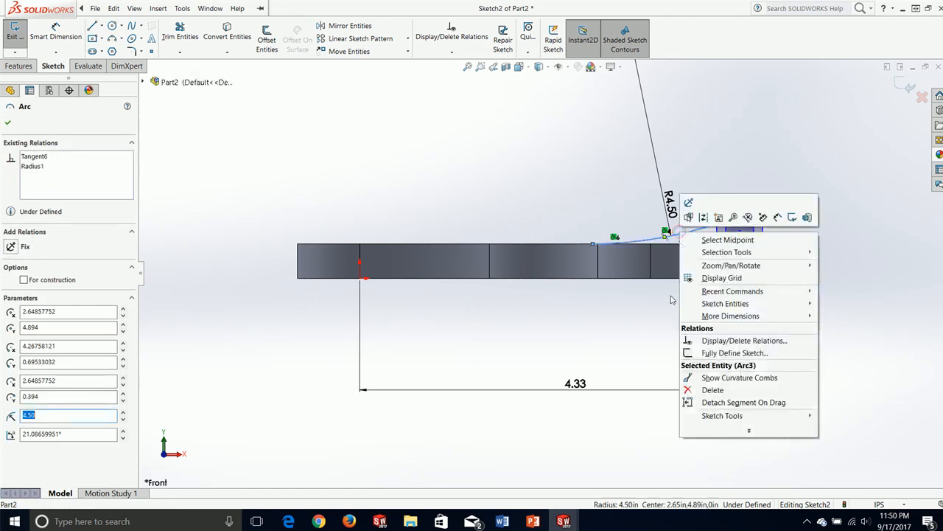
left_click(706, 393)
left_click(410, 261)
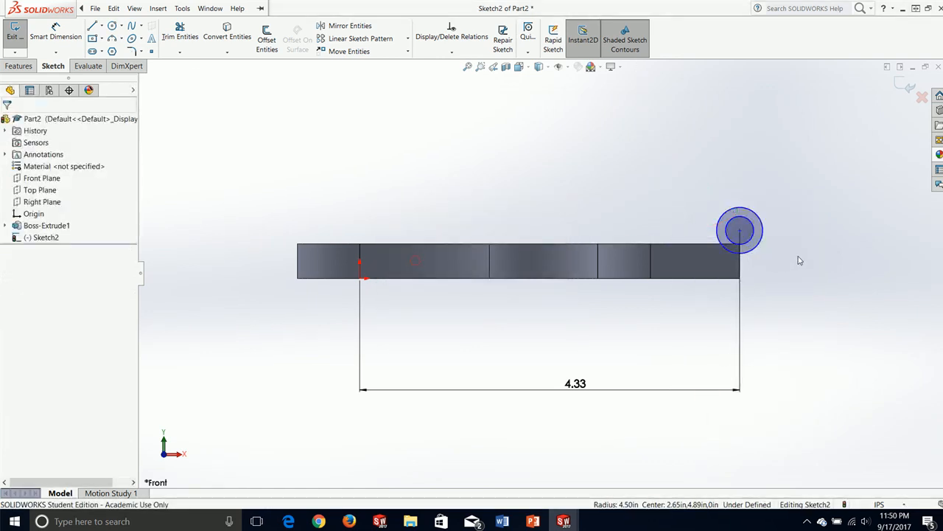
left_click_drag(742, 215, 742, 147)
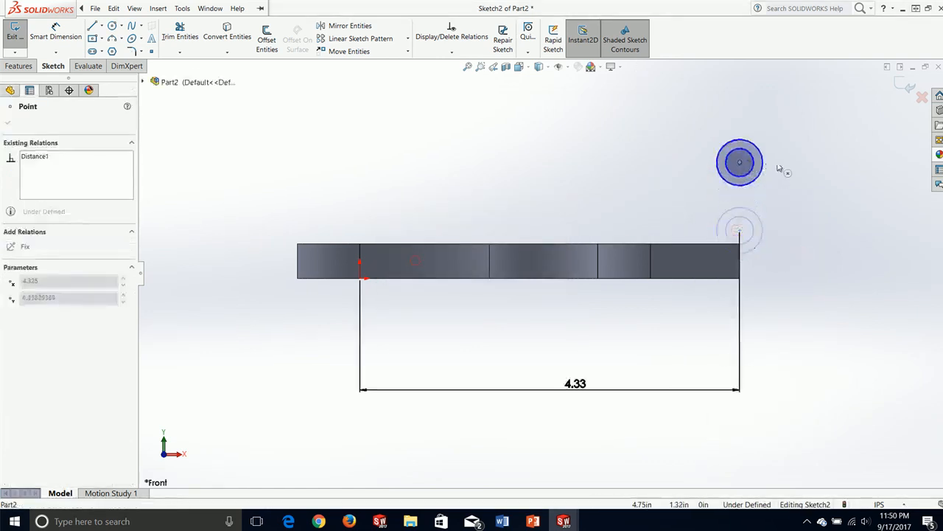
left_click(801, 268)
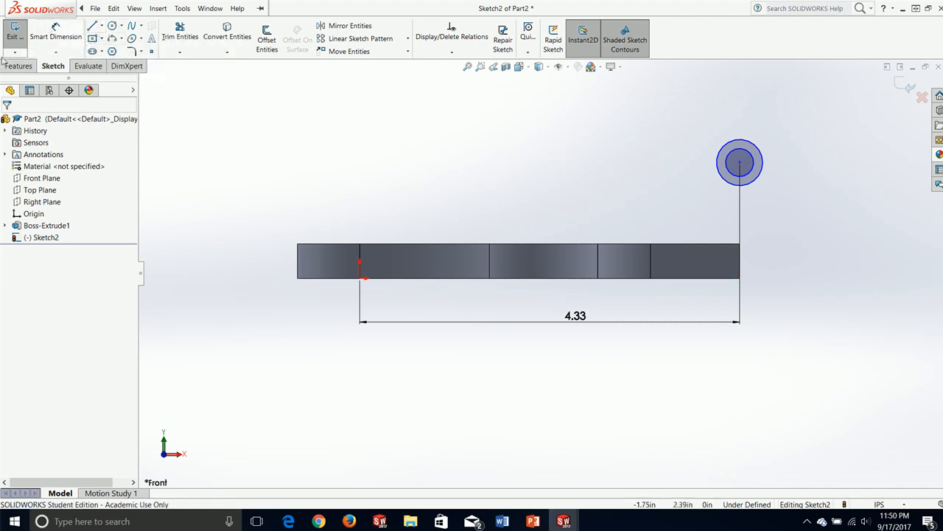
Dimension the smaller circle's diameter and set it to 0.785 in.
left_click(53, 50)
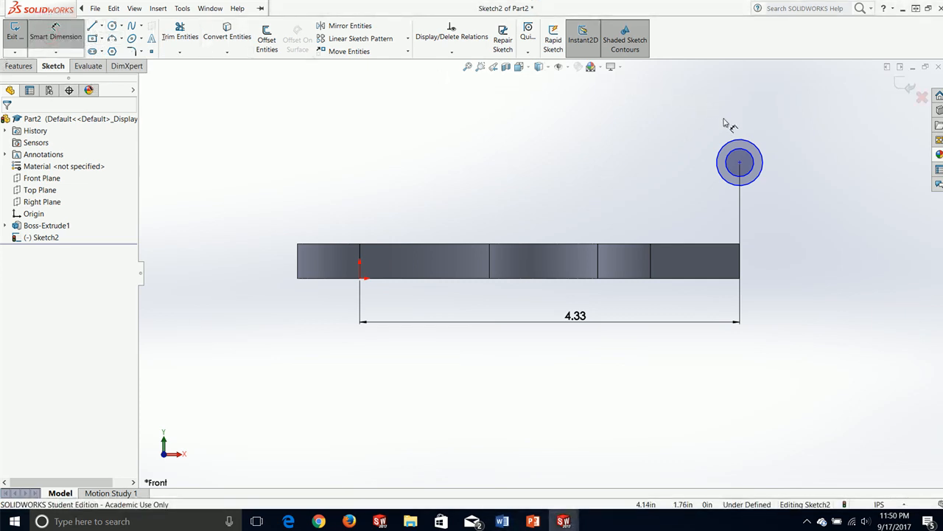
left_click(736, 155)
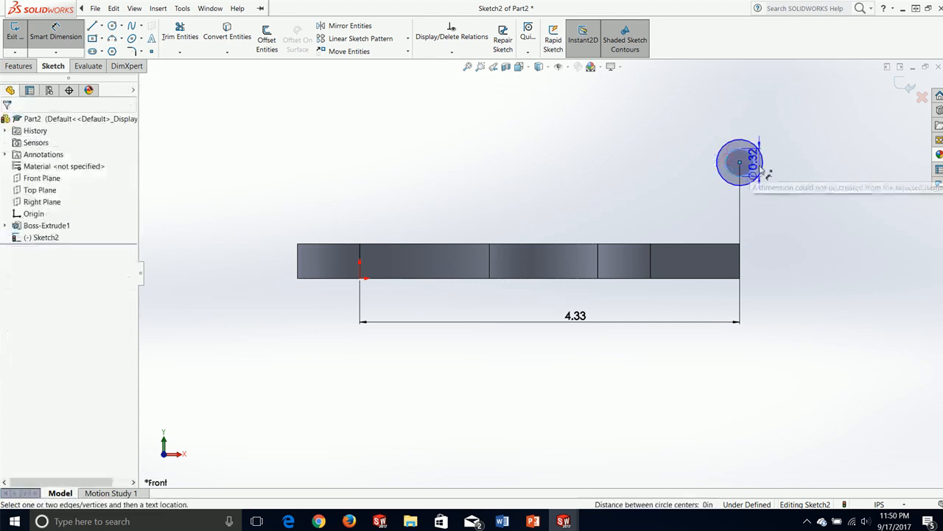
left_click(762, 168)
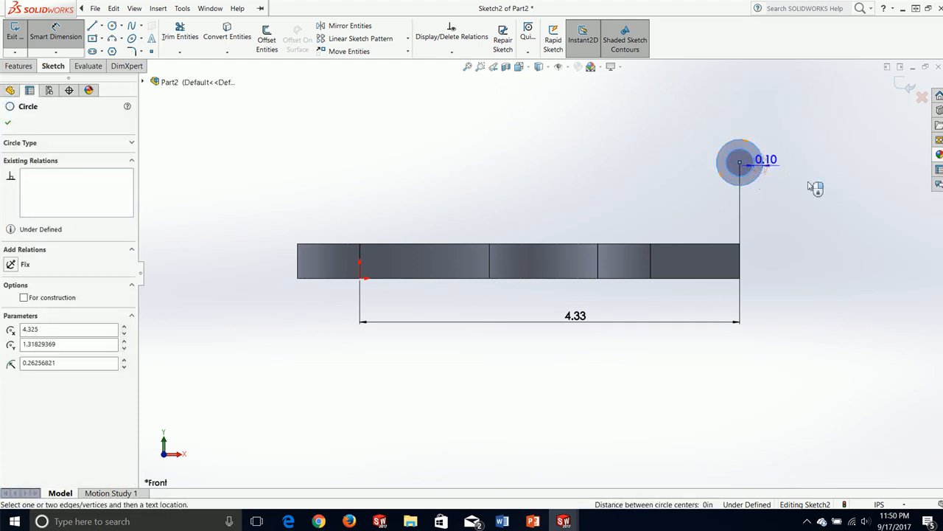
left_click(8, 122)
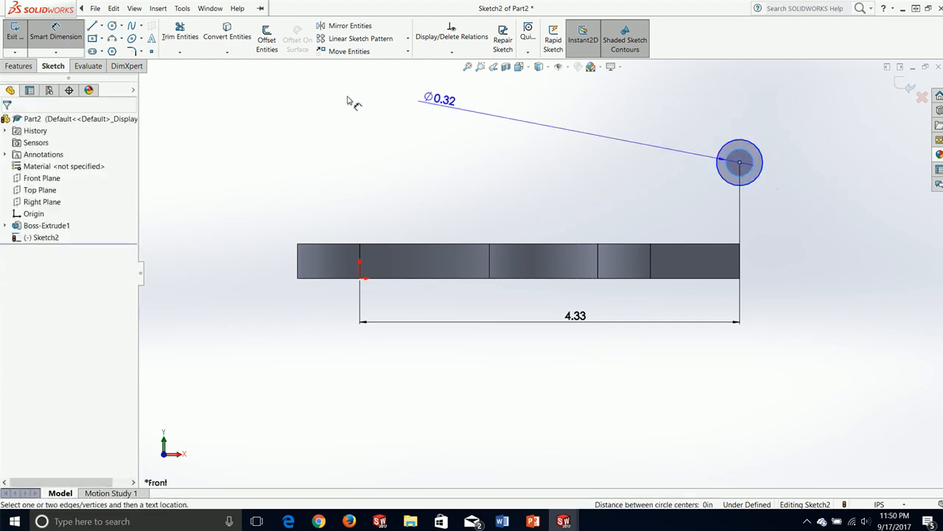
left_click(799, 164)
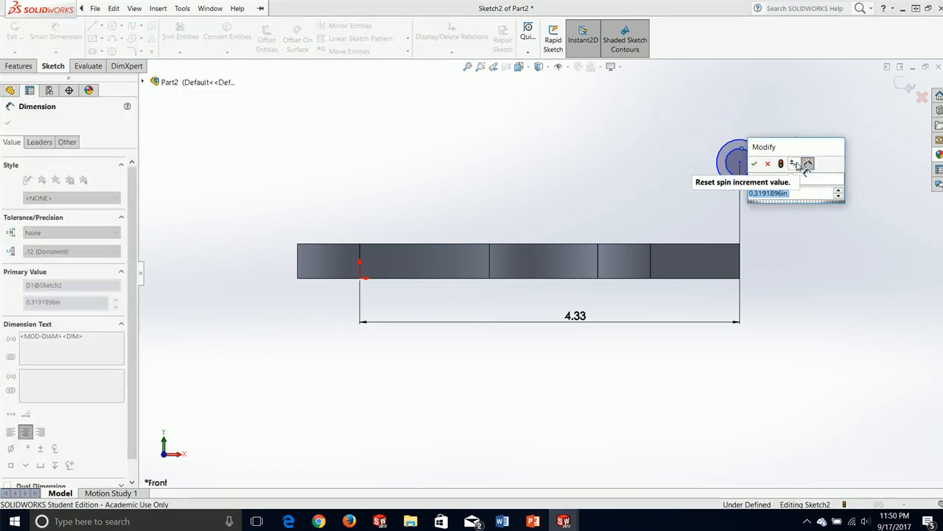
type(".785")
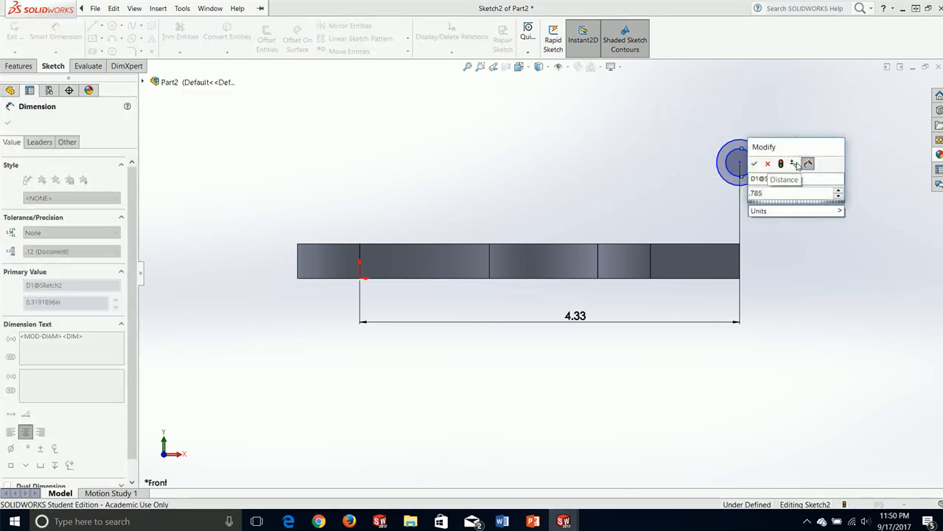
key("Return")
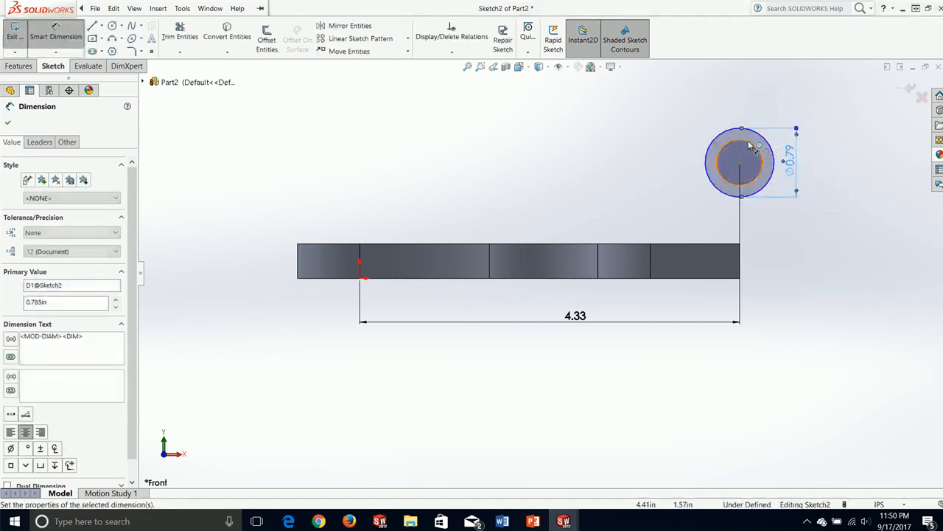
Set the undimensioned concentric circle's diameter to 1.75 in and lower both circles until the larger one reaches the base plate's bottom edge.
left_click(746, 145)
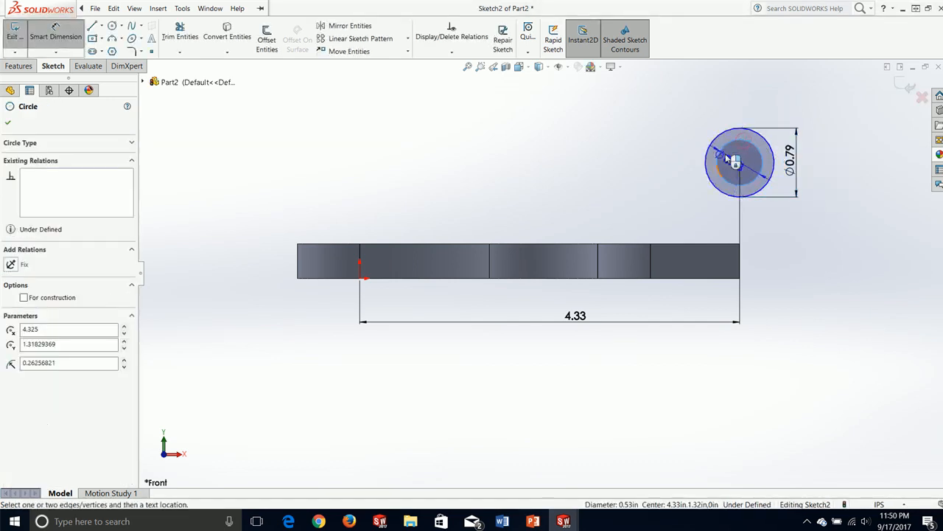
left_click(730, 159)
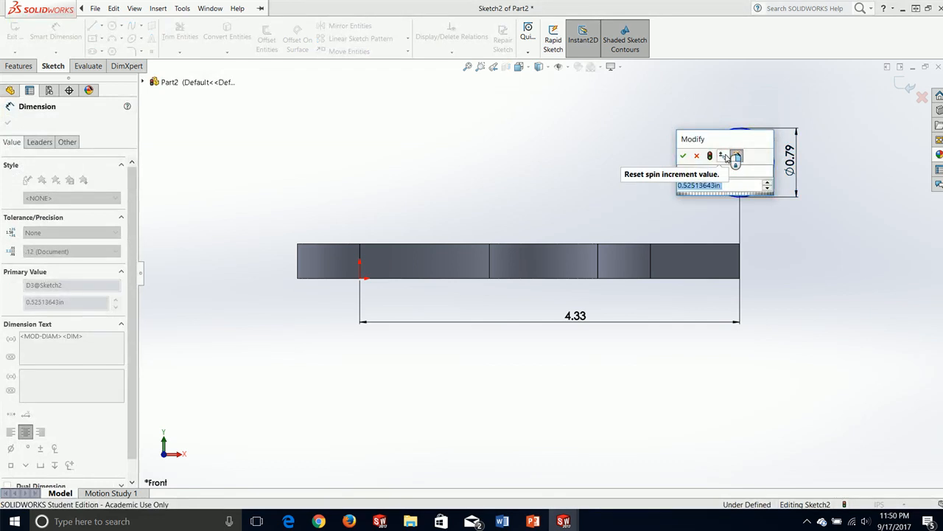
type("1.75")
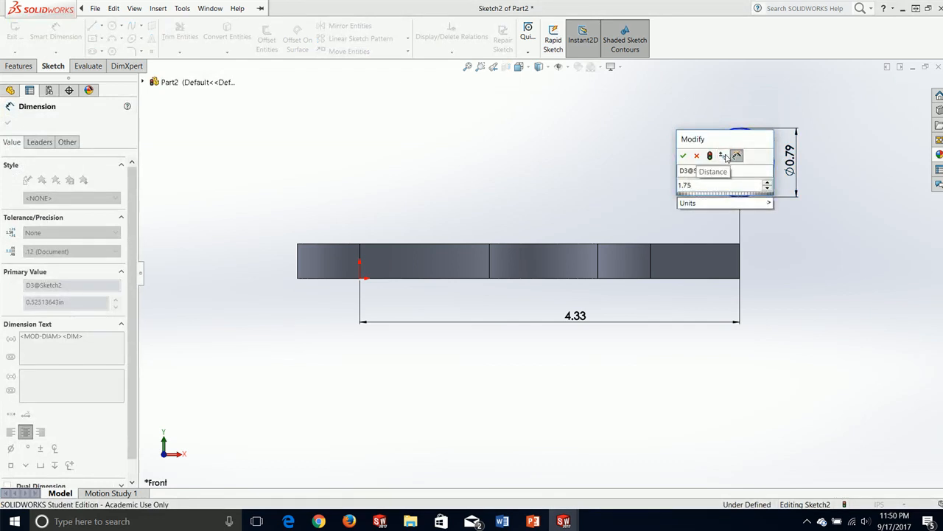
key("Return")
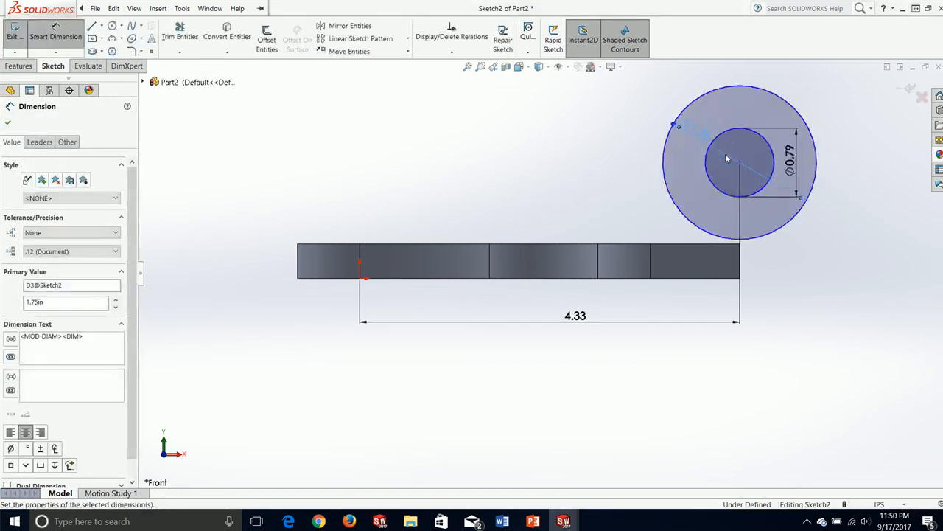
left_click(8, 124)
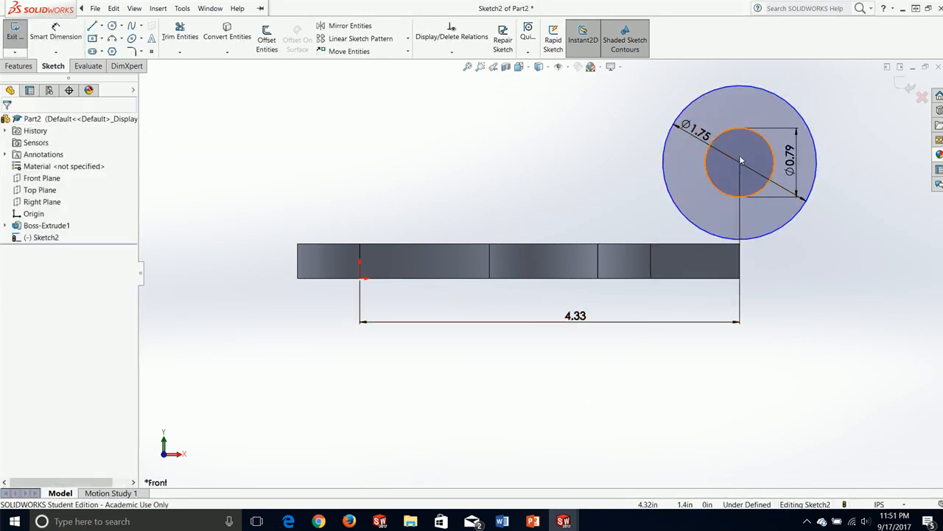
left_click_drag(740, 165, 743, 204)
left_click(829, 339)
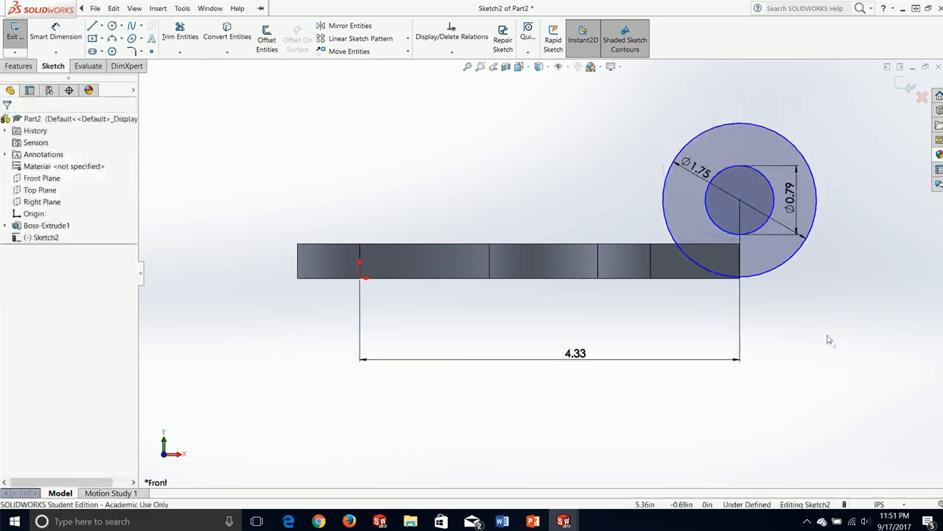
Sketch a three-point arc from the upper side of the 1.75 in circle to the base plate's top edge.
left_click(95, 8)
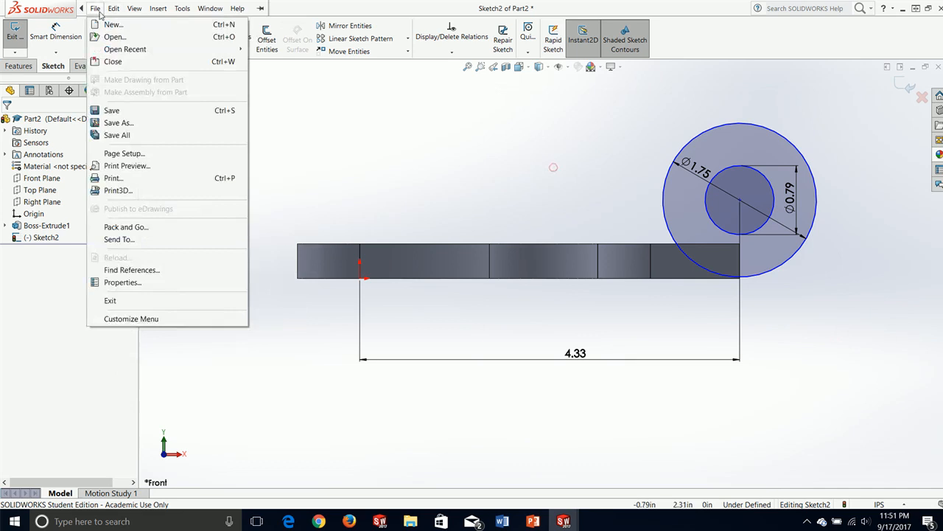
left_click(505, 170)
left_click(112, 40)
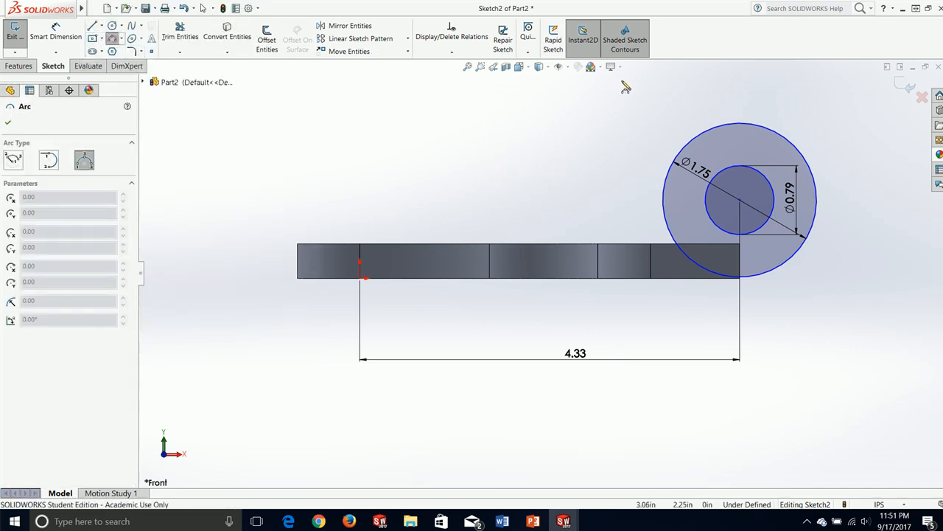
left_click(702, 129)
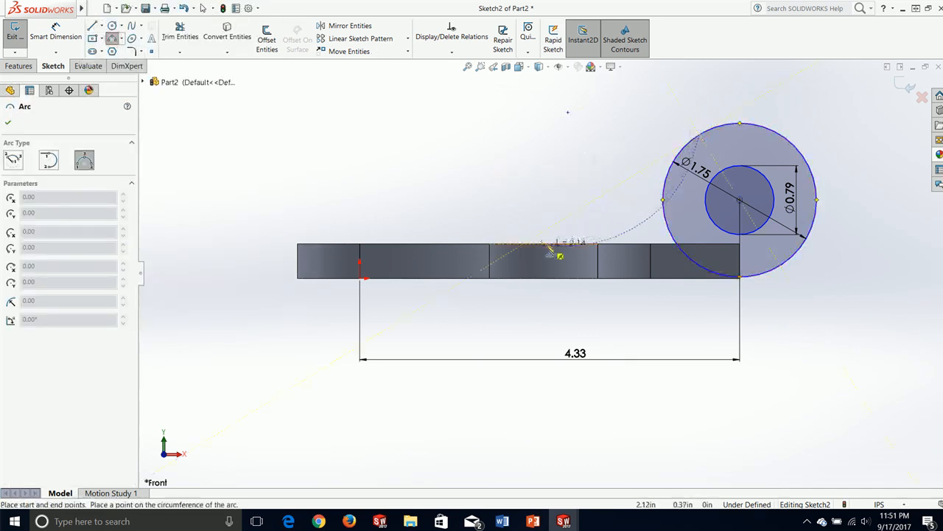
left_click(564, 248)
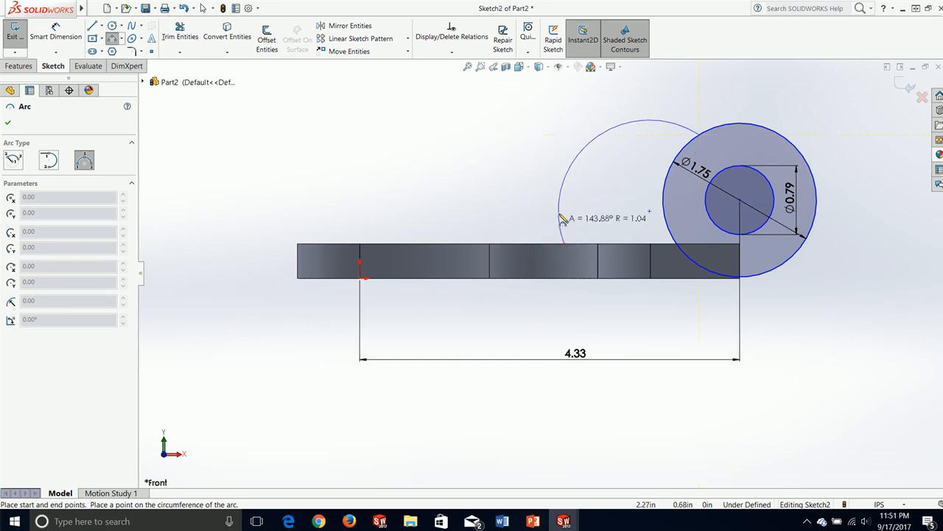
left_click(601, 220)
key("Escape")
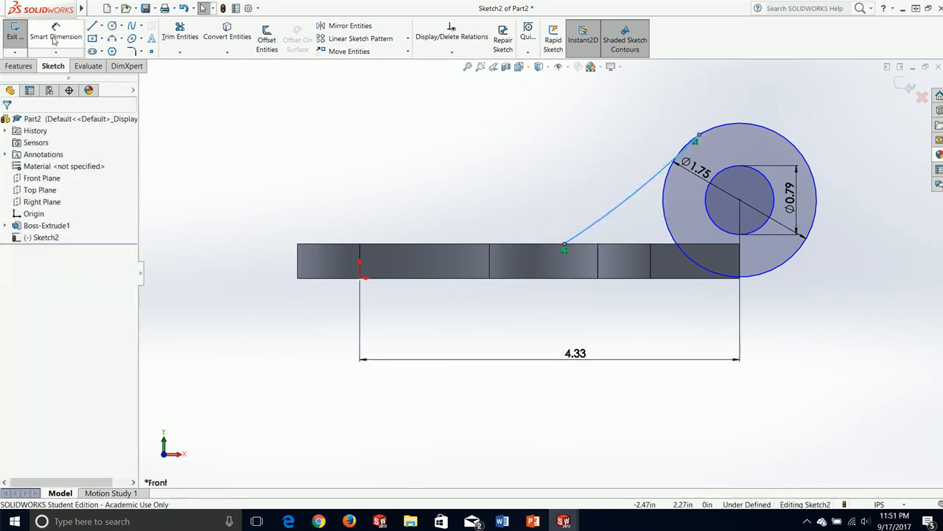
Make the new connecting arc tangent to the 1.75 in circle.
left_click(53, 38)
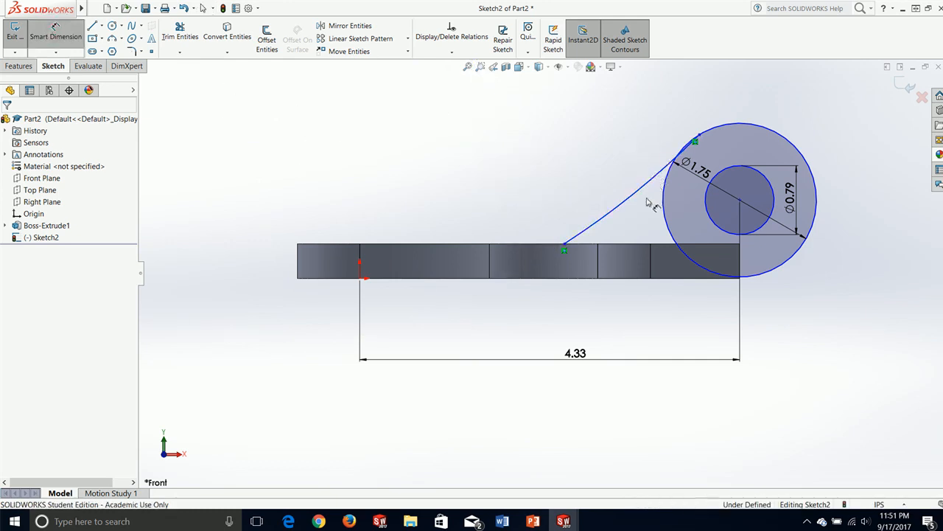
key("Escape")
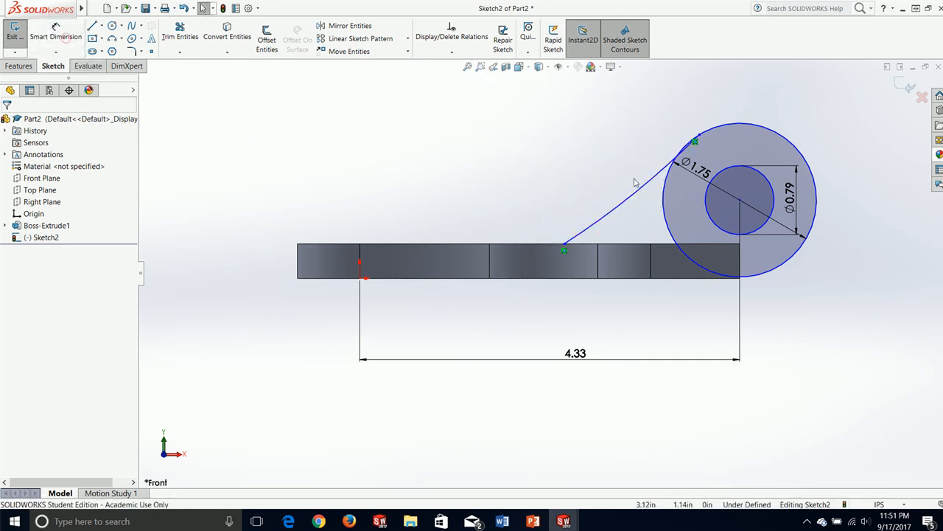
left_click(637, 190)
left_click(738, 124, "ctrl")
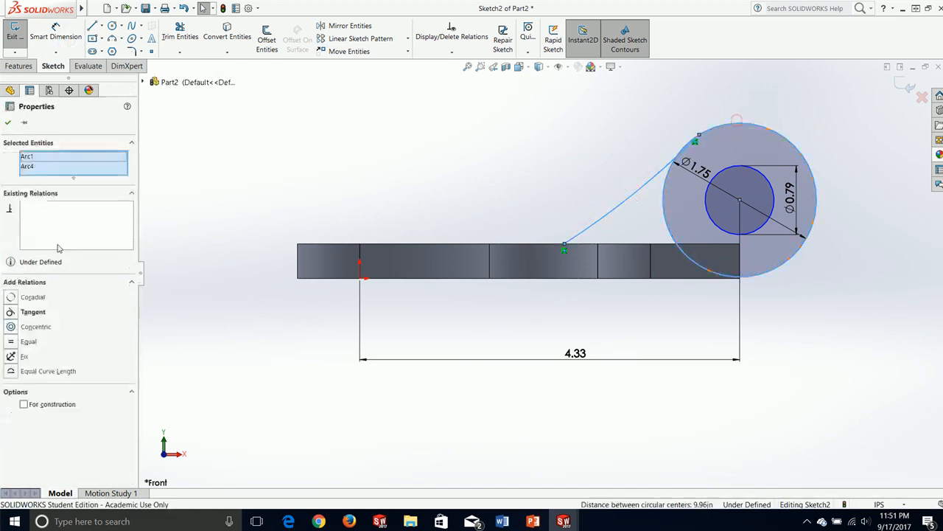
left_click(30, 312)
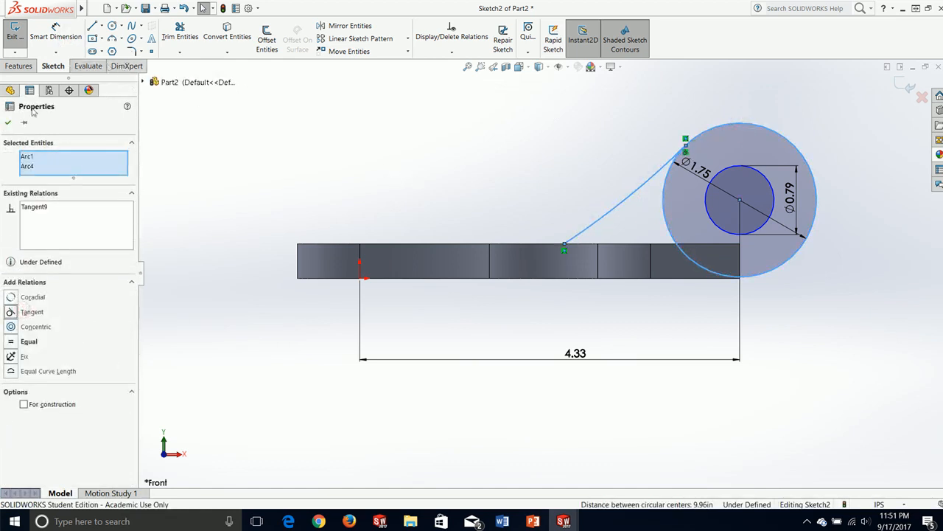
left_click(8, 122)
Make the connecting arc tangent to the base plate's top edge.
left_click(595, 221)
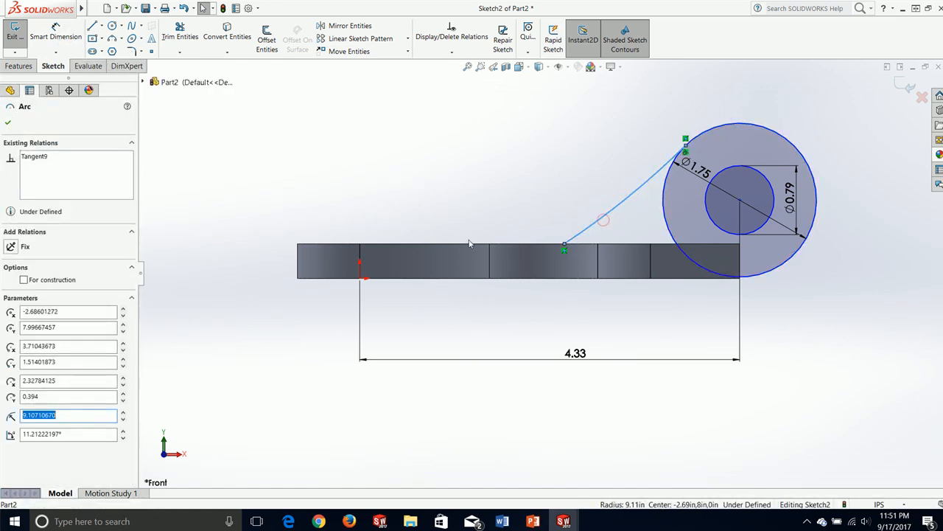
left_click(514, 244, "ctrl")
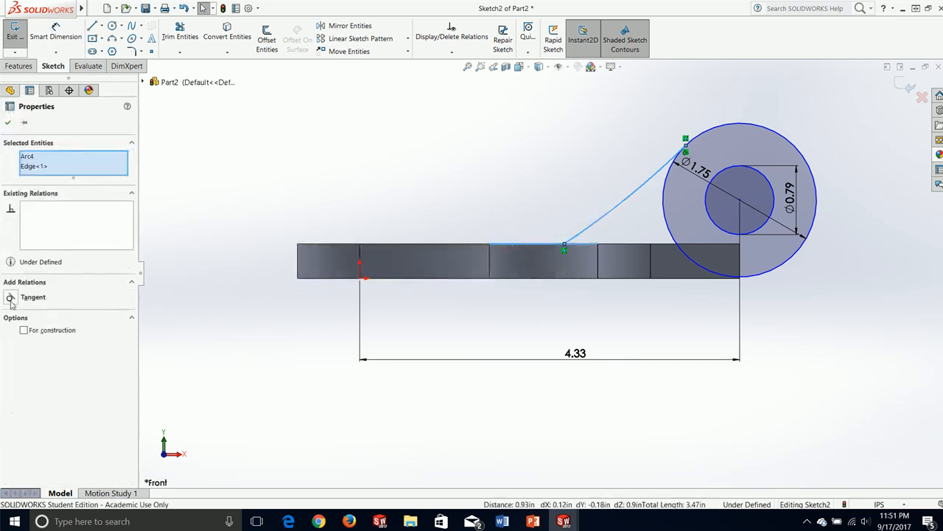
left_click(11, 298)
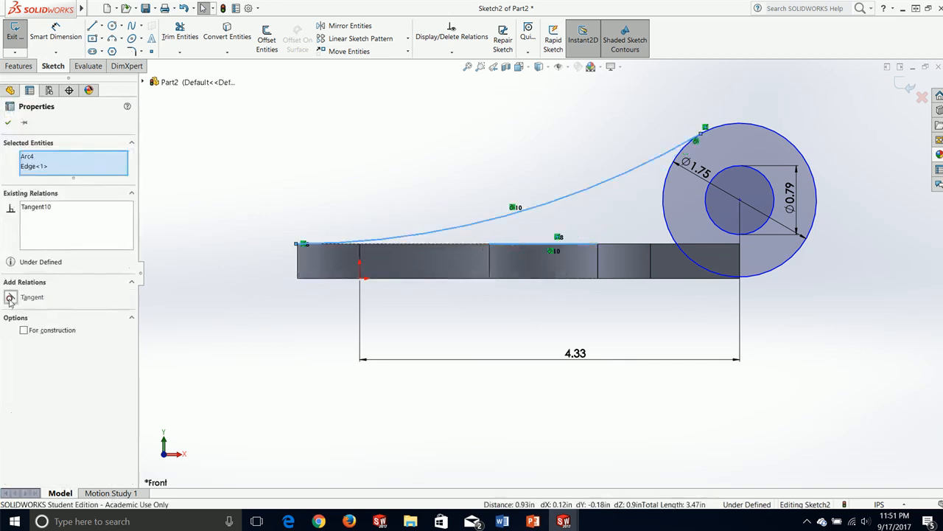
left_click(9, 122)
Dimension the connecting arc's radius and set it to 4.5 in.
left_click(55, 34)
left_click(613, 179)
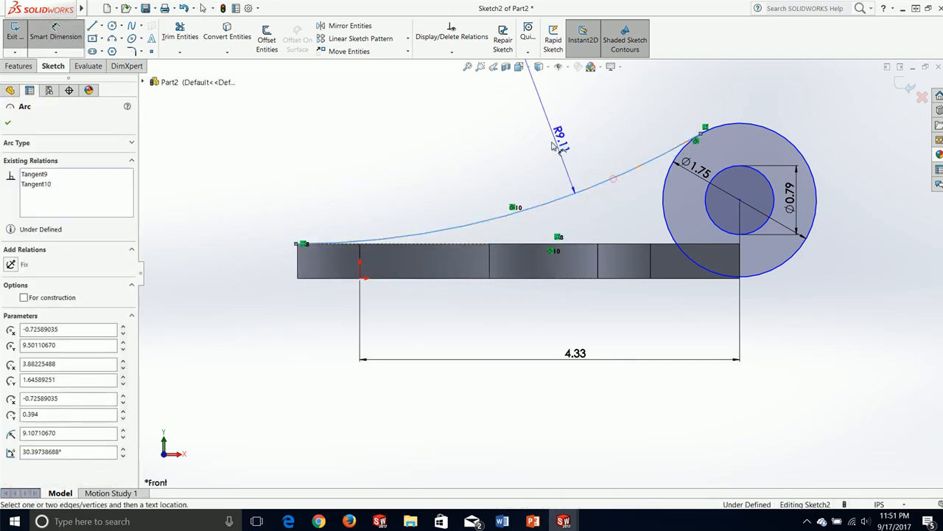
left_click(554, 146)
type("4")
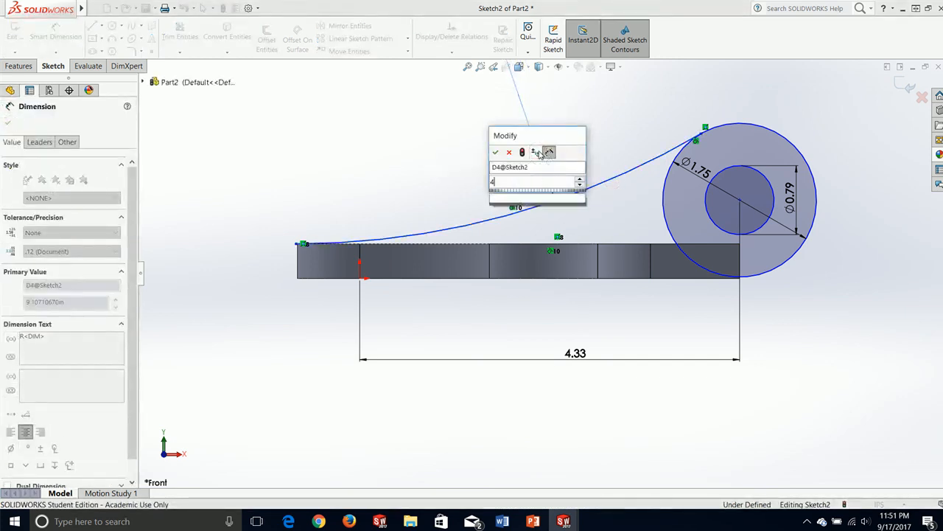
type(".5")
key("Return")
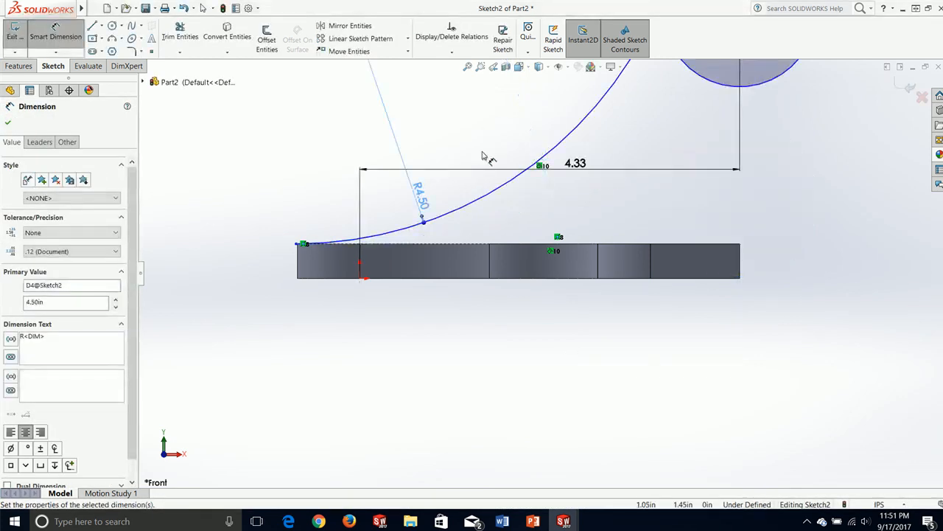
left_click(9, 122)
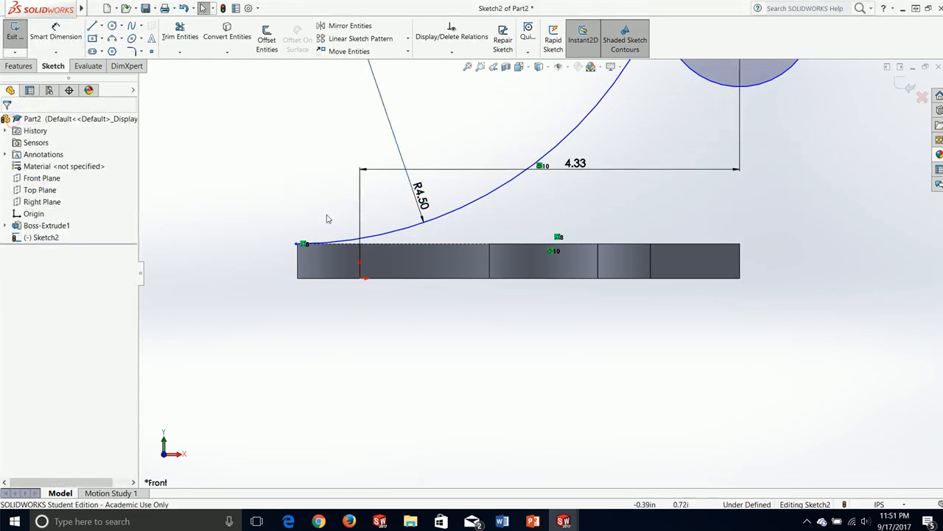
Pull the arc's lower endpoint inward along the plate's top edge and move the circles' centre to about 1.02 in above the origin.
mouse_move(303, 242)
left_mouse_down()
mouse_move(463, 235)
mouse_move(439, 242)
left_mouse_up()
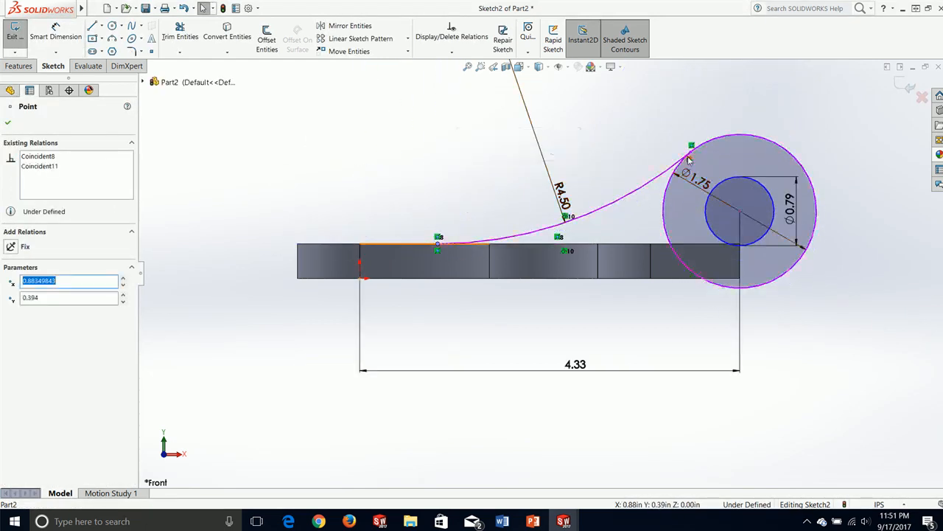
left_click_drag(740, 212, 744, 193)
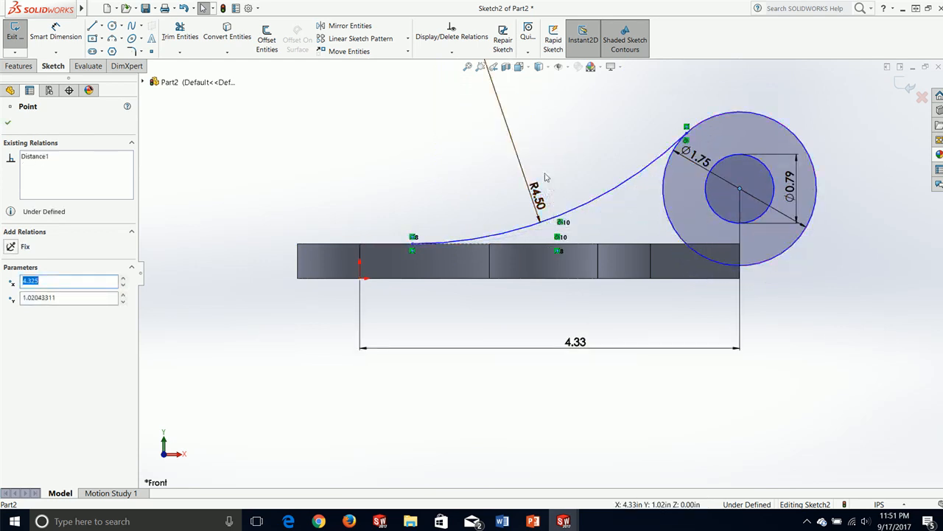
mouse_move(580, 137)
middle_mouse_down()
mouse_move(566, 193)
mouse_move(575, 204)
mouse_move(568, 166)
middle_mouse_up()
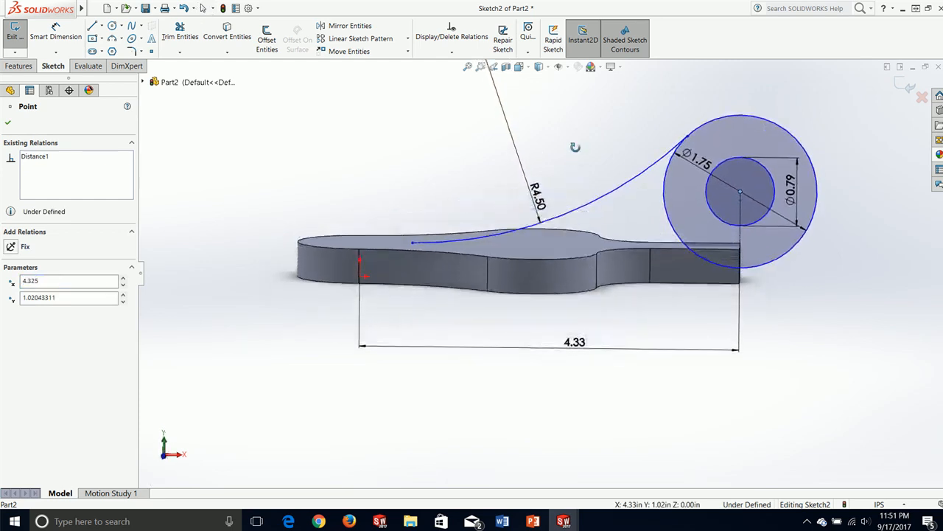
left_click(423, 191)
key("space")
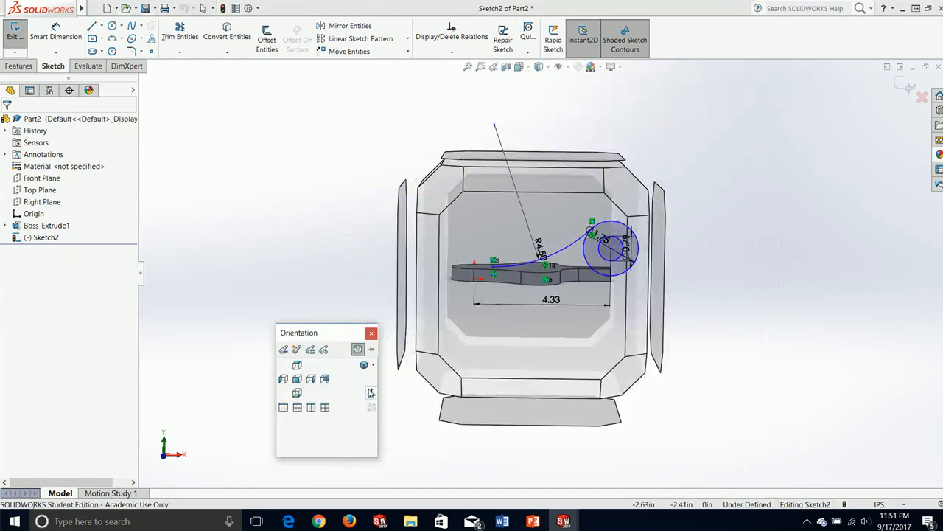
left_click(371, 393)
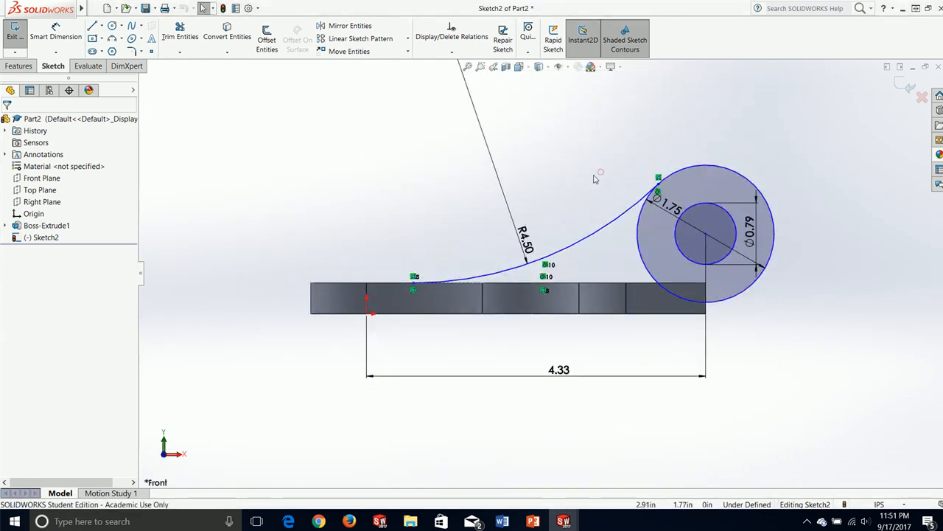
Lower the concentric circles so their centre is about 0.84 in above the origin.
left_click(705, 235)
left_click_drag(706, 245, 706, 249)
scroll(713, 347, "down", 3)
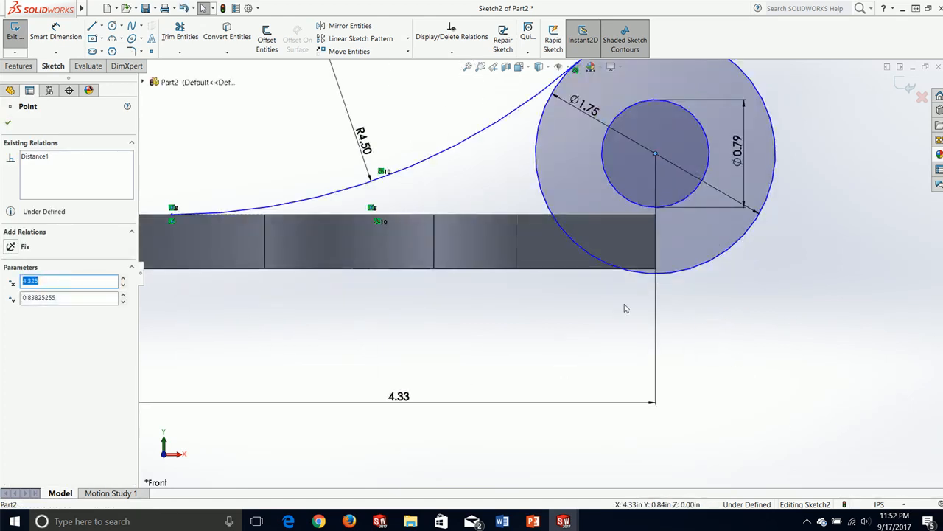
left_click(766, 343)
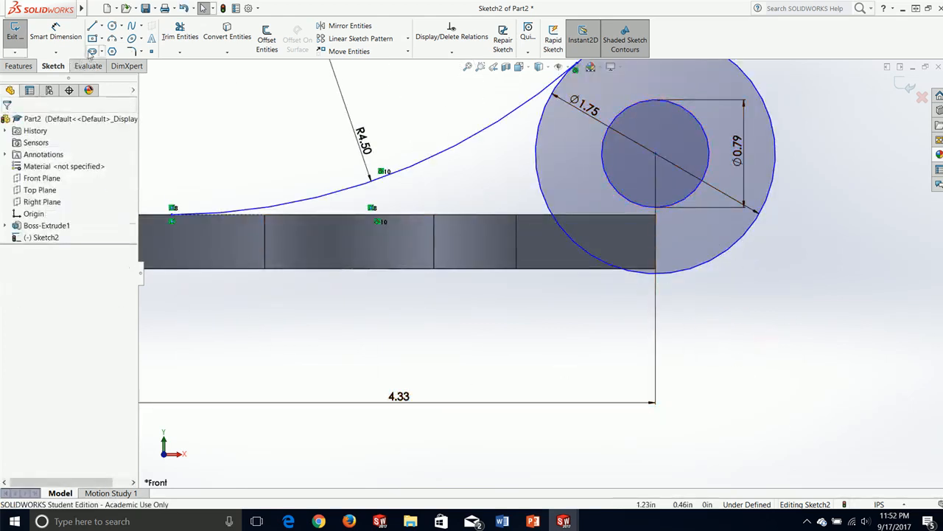
Sketch a vertical line from the arc's lower endpoint to the plate's bottom edge, and a line about 3.53 in long to the larger circle's lowest point.
left_click(92, 28)
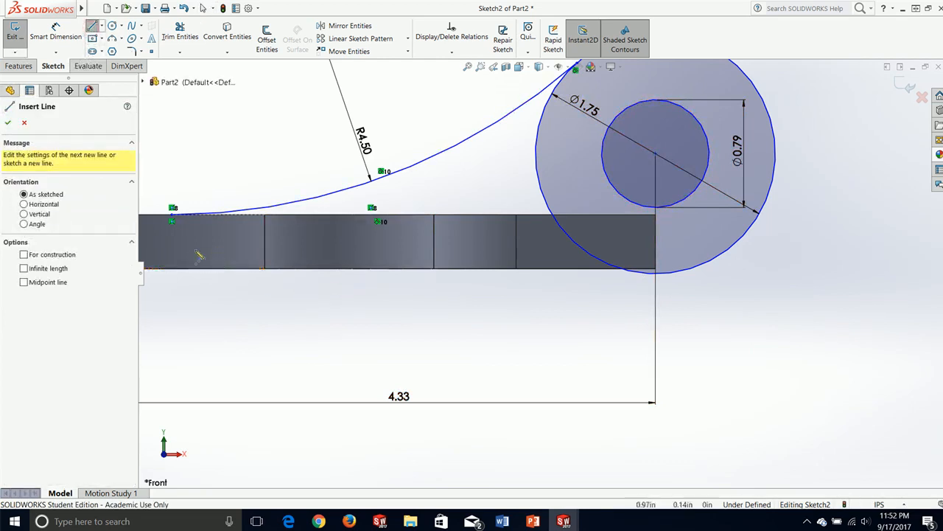
left_click(172, 214)
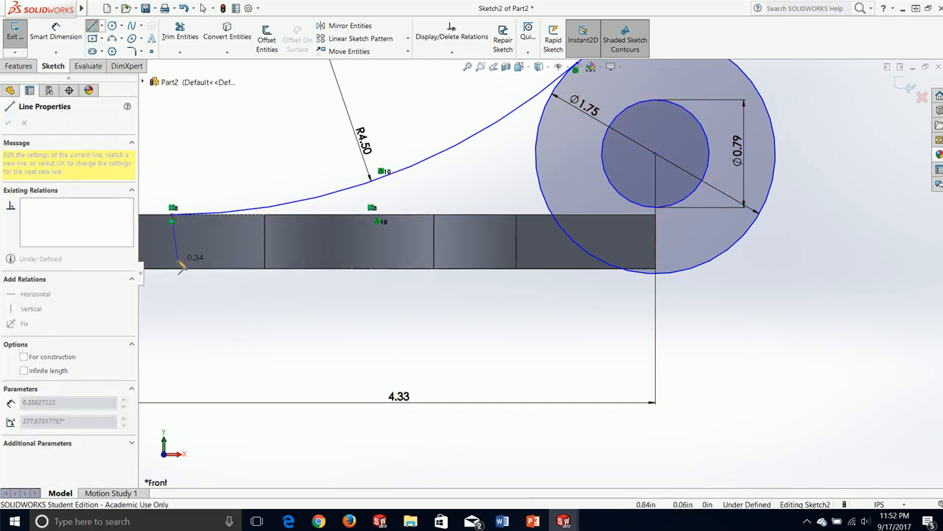
left_click(172, 268)
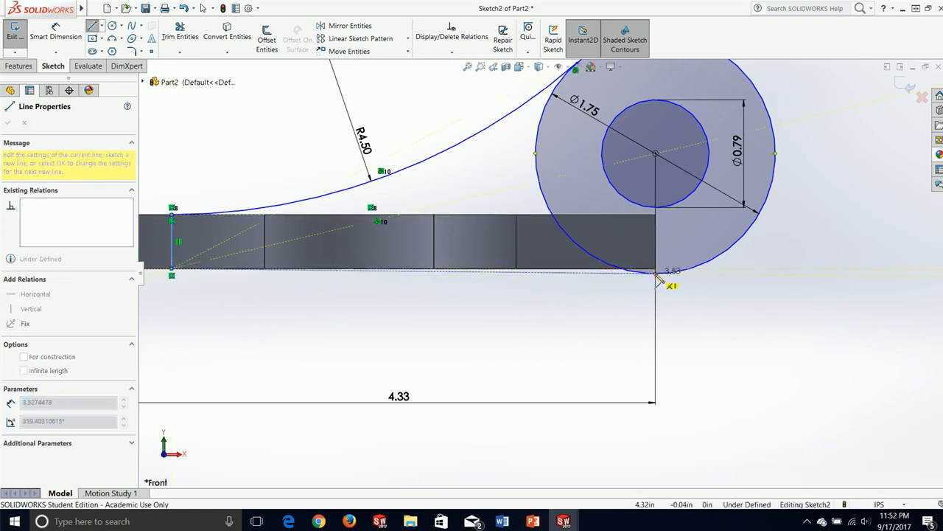
left_click(656, 271)
key("Escape")
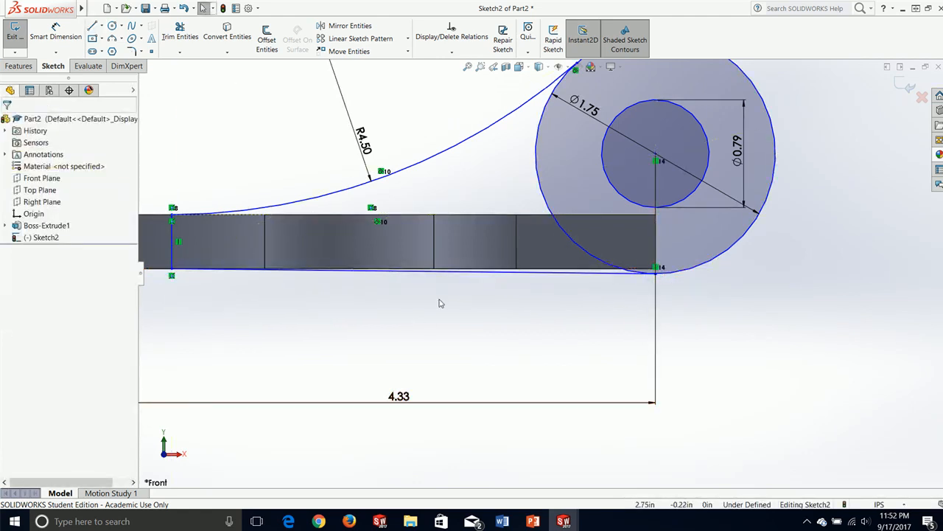
Make the lower line that ends at the larger circle horizontal.
left_click(535, 277)
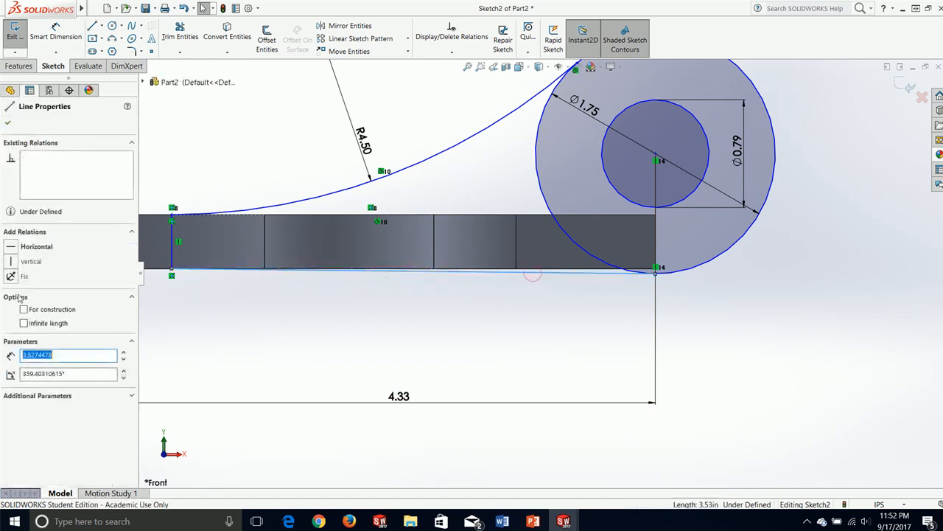
left_click(30, 246)
left_click(578, 331)
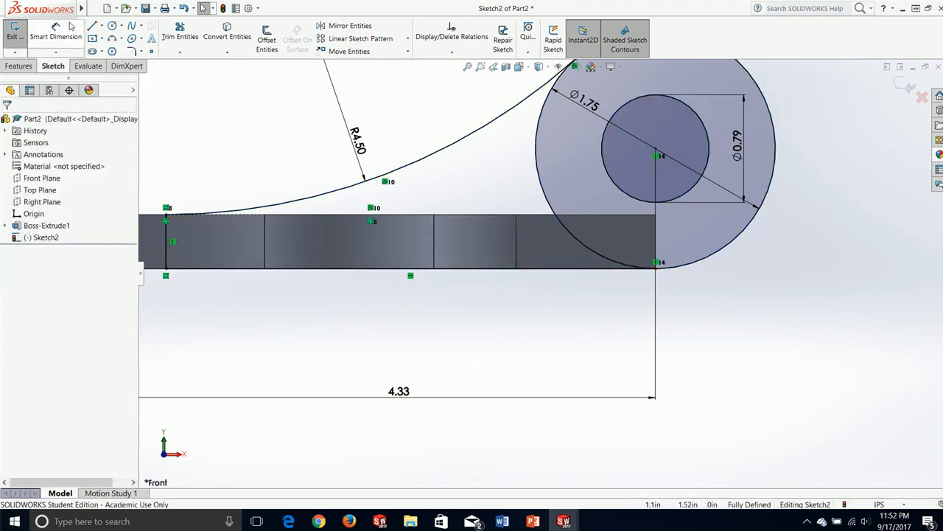
Trim away the larger circle's segment between the tangent arc and the horizontal bottom line.
left_click(179, 34)
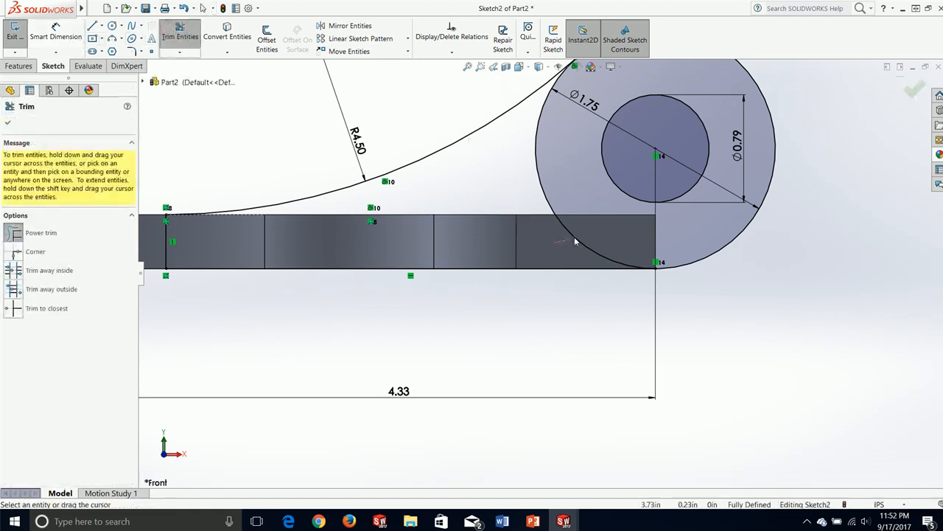
left_click_drag(576, 242, 582, 232)
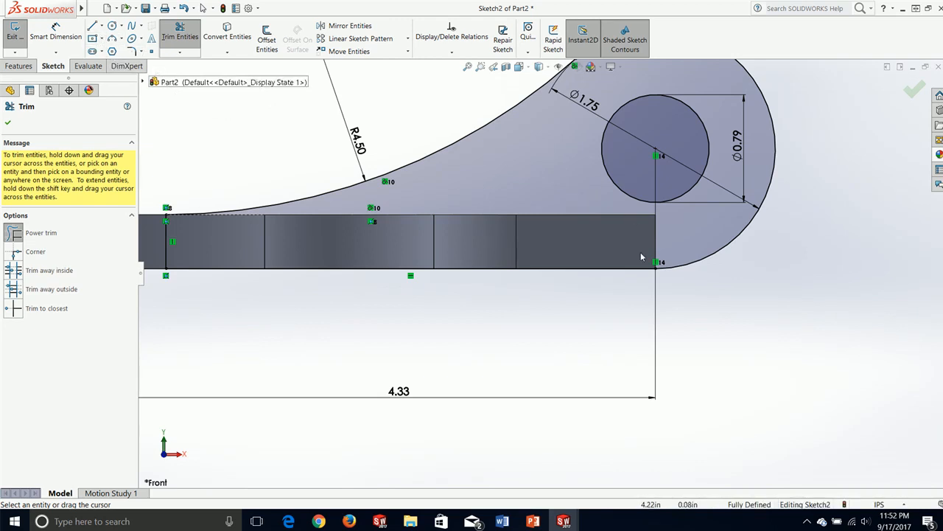
mouse_move(640, 252)
middle_mouse_down()
mouse_move(760, 302)
mouse_move(768, 244)
mouse_move(765, 374)
mouse_move(778, 287)
middle_mouse_up()
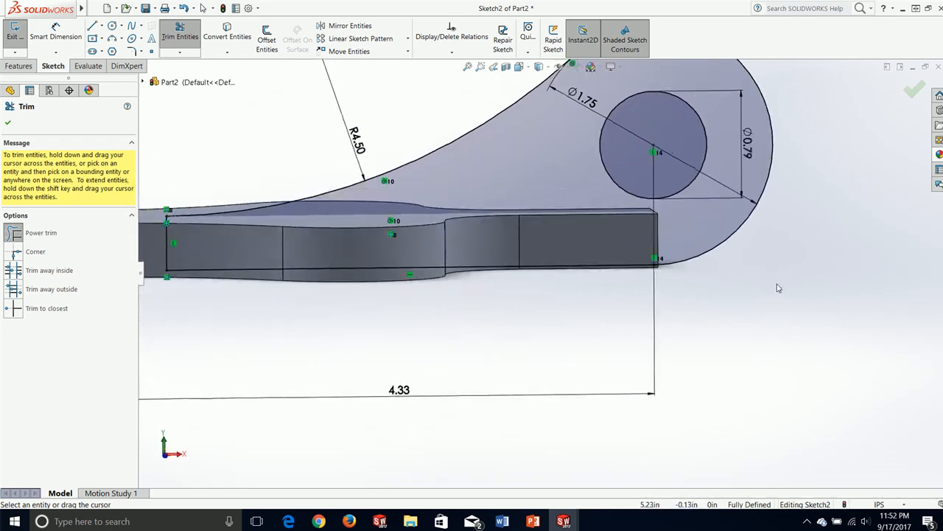
left_click(8, 125)
Extrude the side lug profile as a boss with a Mid Plane depth of 0.63 in, merged with the plate.
left_click(18, 66)
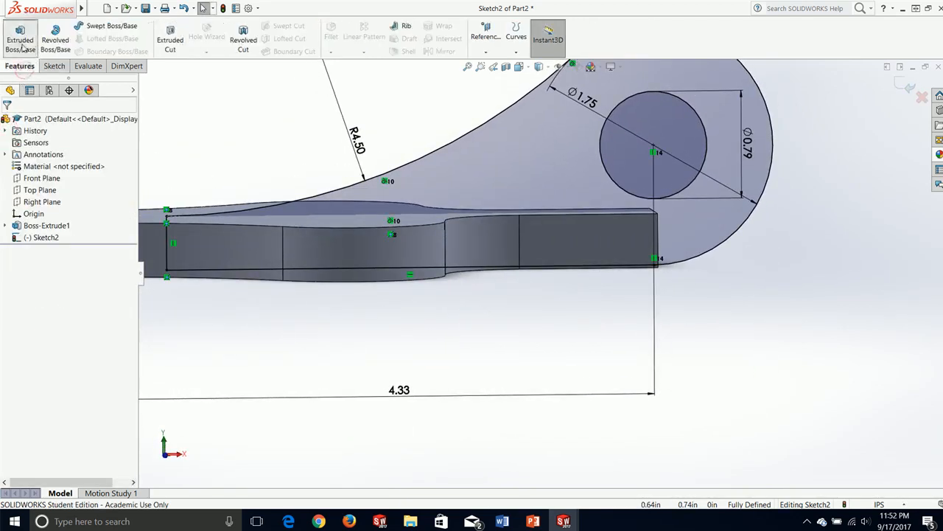
left_click(20, 44)
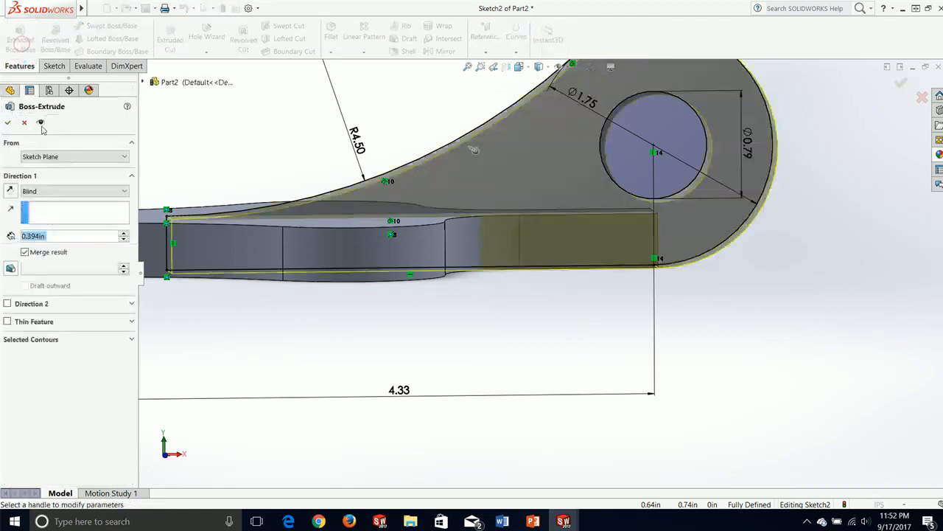
left_click(91, 191)
left_click(63, 251)
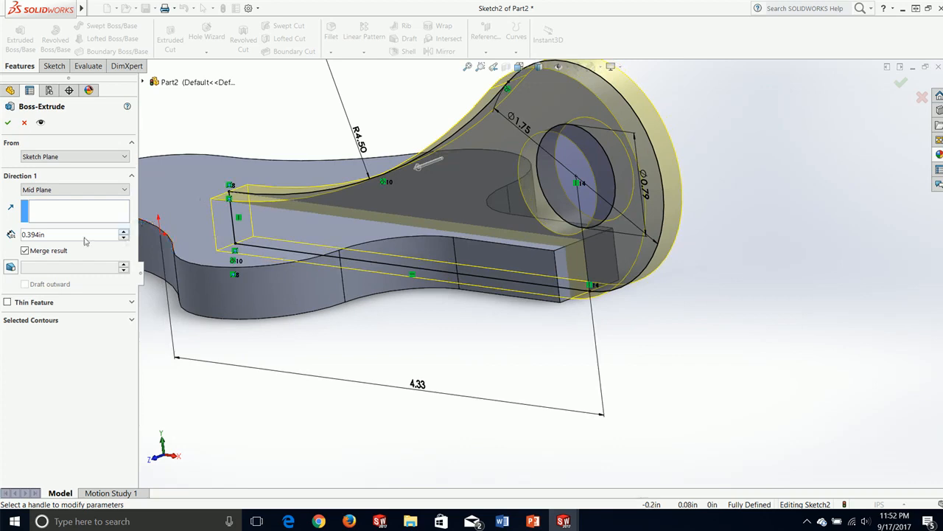
type(".63")
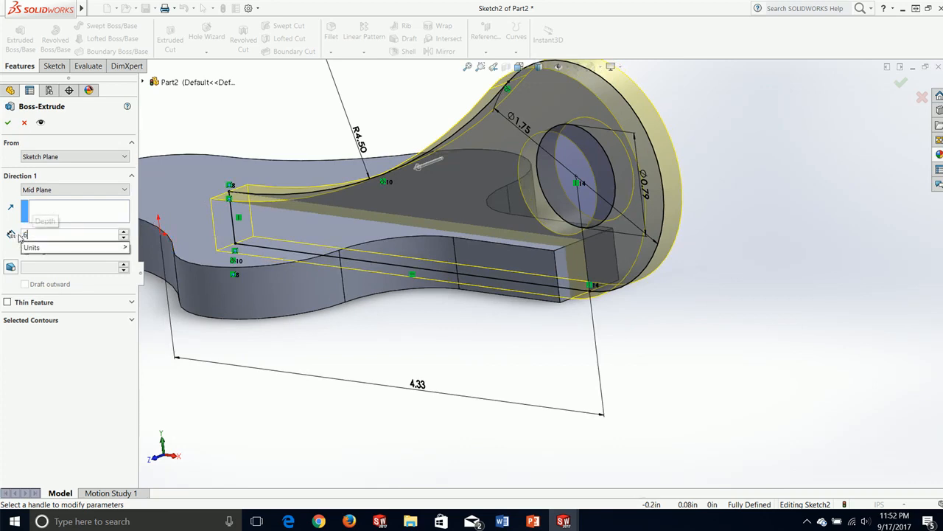
key("Return")
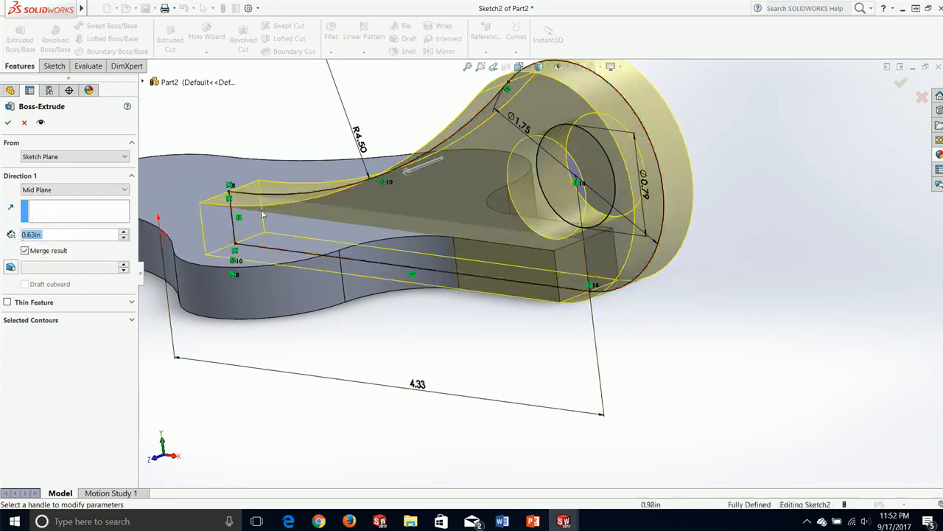
left_click(7, 119)
middle_click_drag(502, 329, 428, 385)
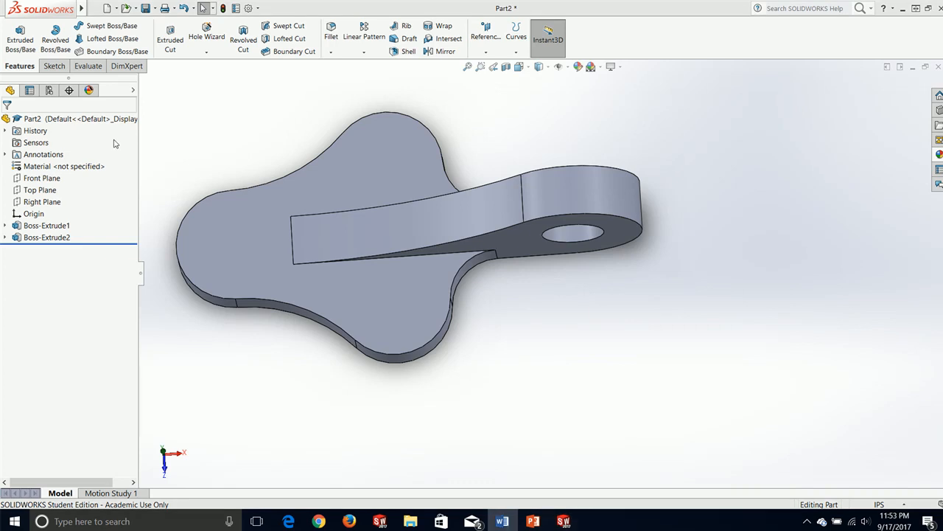
Start a plain Hole Wizard hole and place points on the plate's top face at the origin and in each of the two side lobes.
left_click(54, 67)
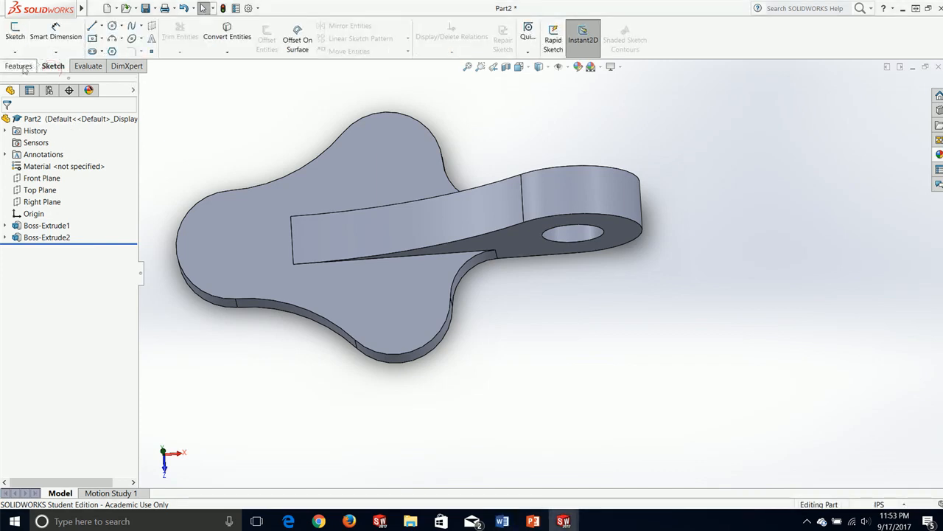
left_click(20, 66)
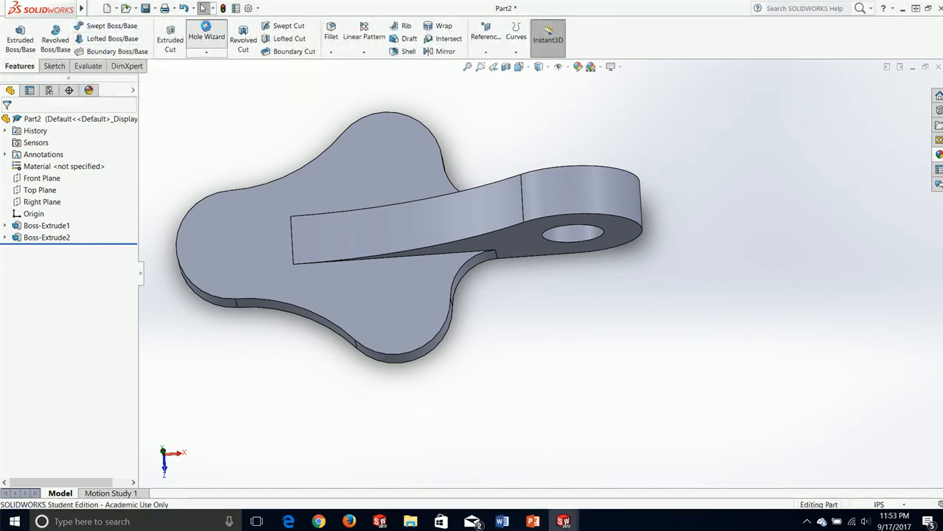
left_click(207, 33)
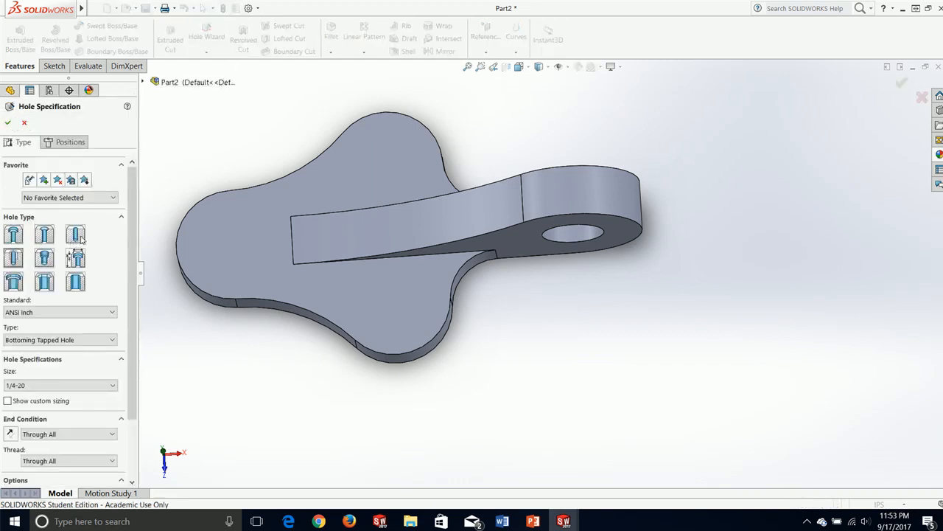
left_click(75, 234)
left_click(66, 141)
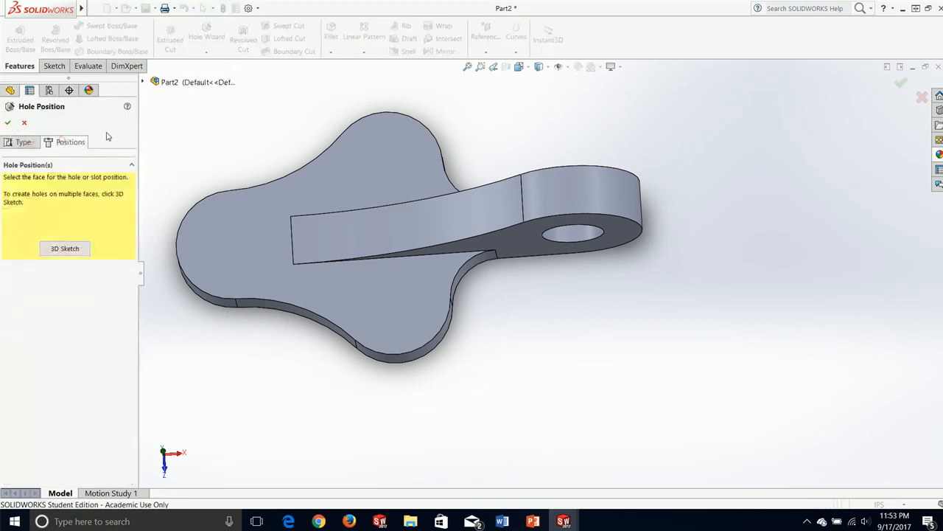
left_click(237, 241)
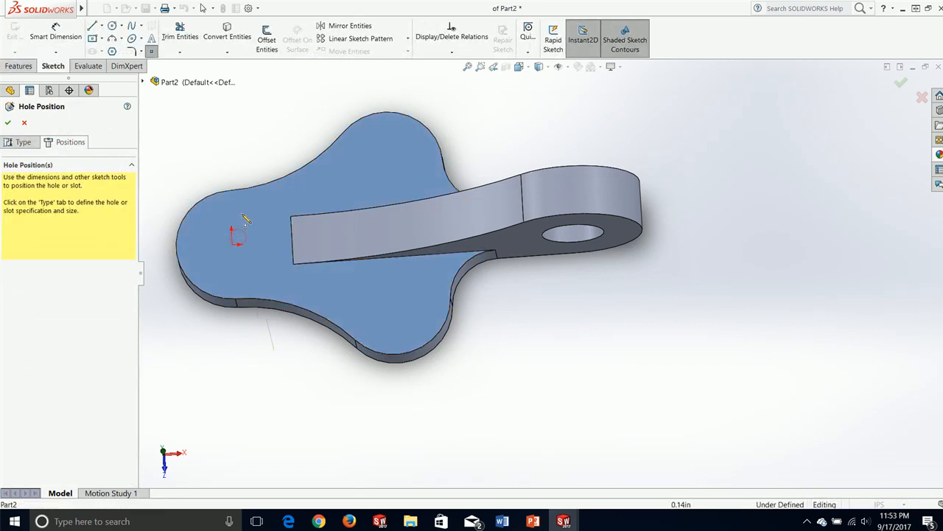
left_click(233, 245)
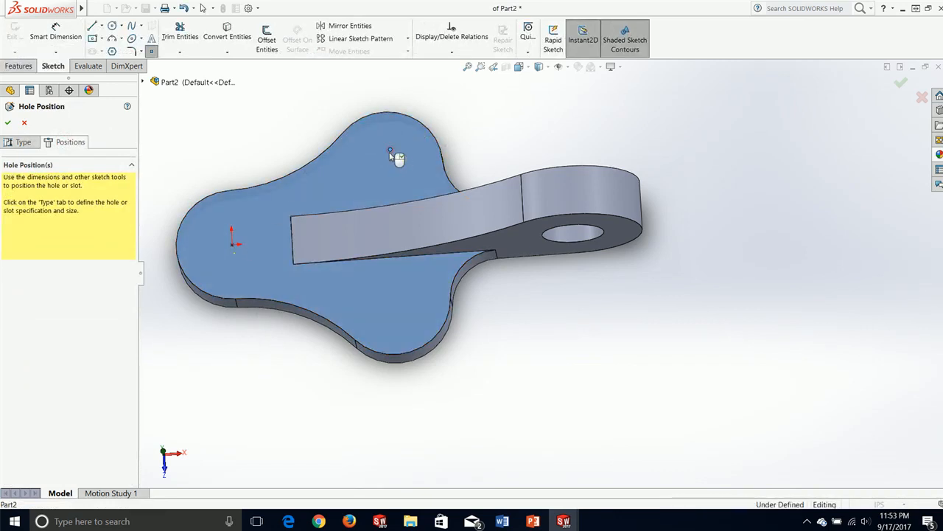
left_click(390, 150)
left_click(399, 310)
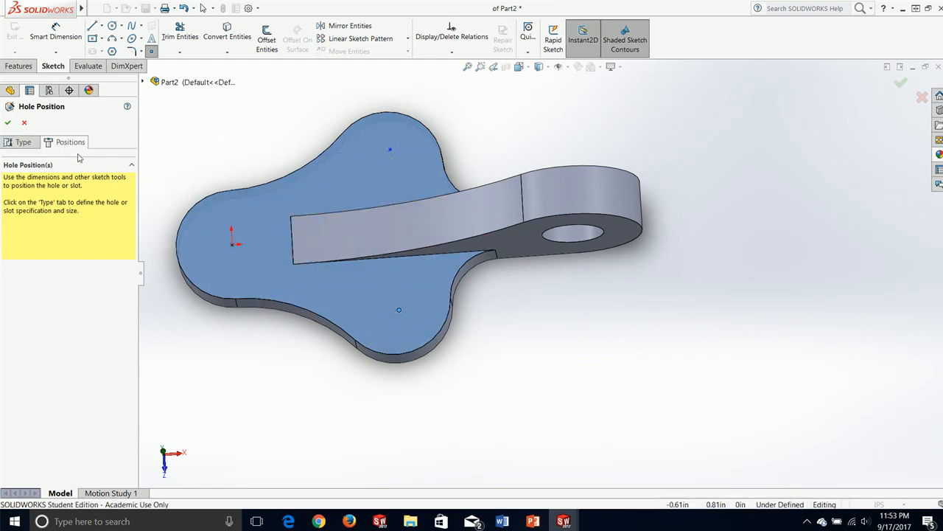
View the hole sketch face-on and dimension the upper lobe's hole point 2.00 in horizontally from the origin point.
left_click(56, 33)
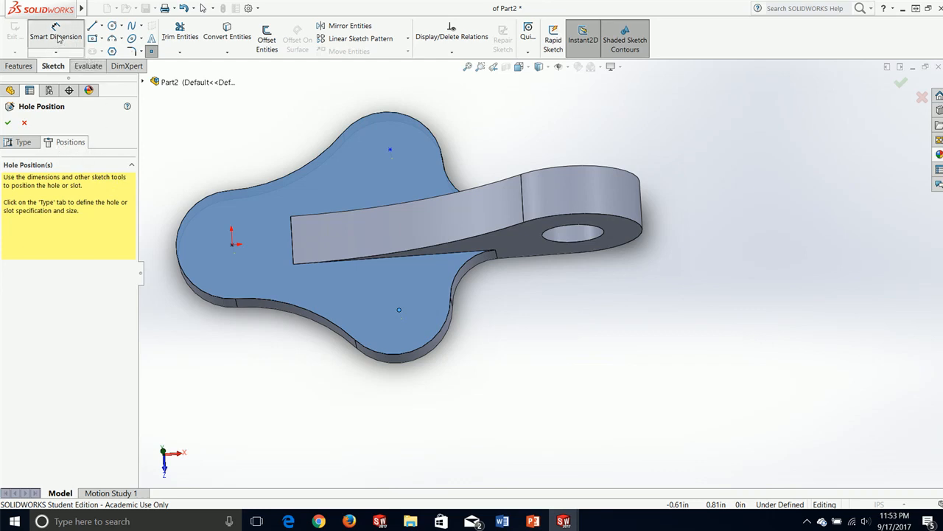
key("space")
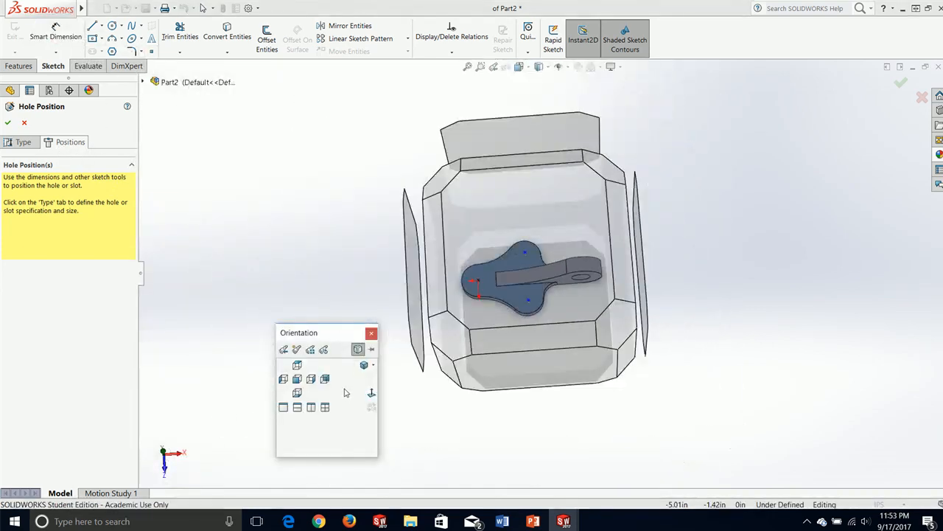
left_click(371, 395)
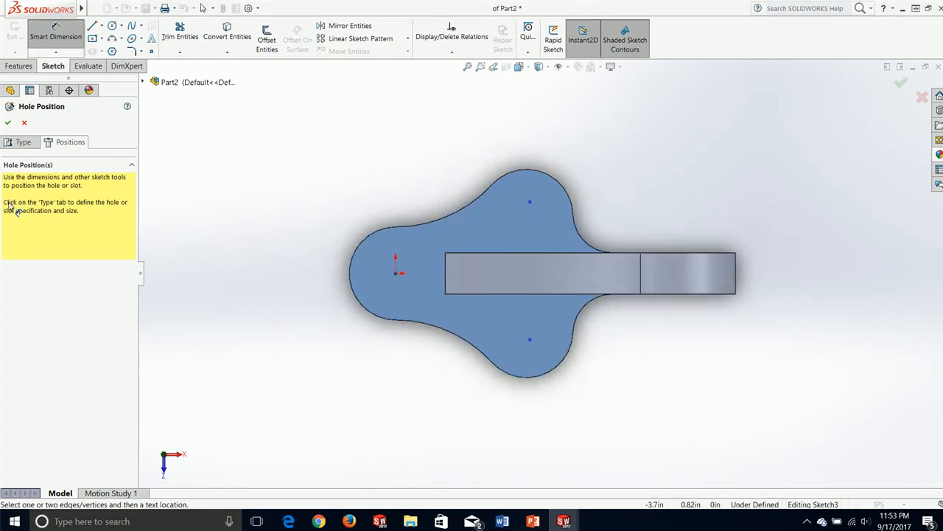
left_click(396, 274)
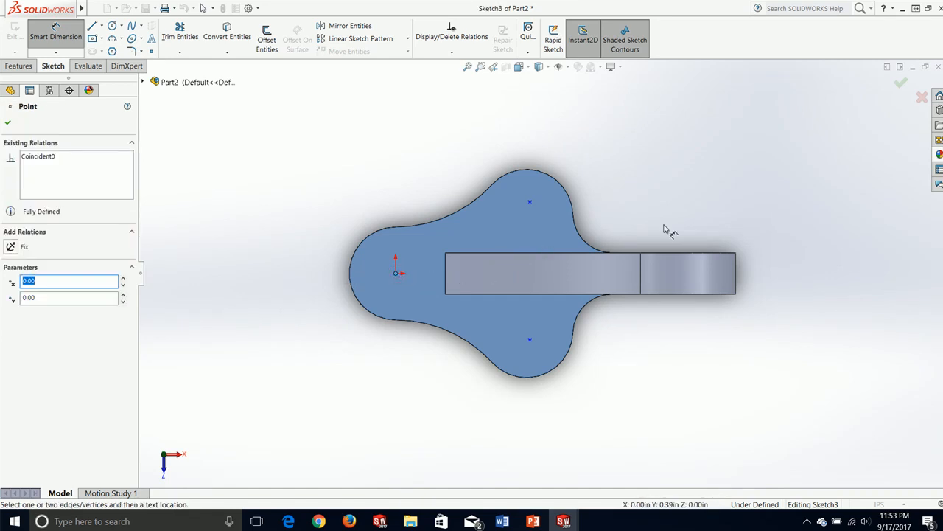
left_click(530, 201)
left_click(447, 174)
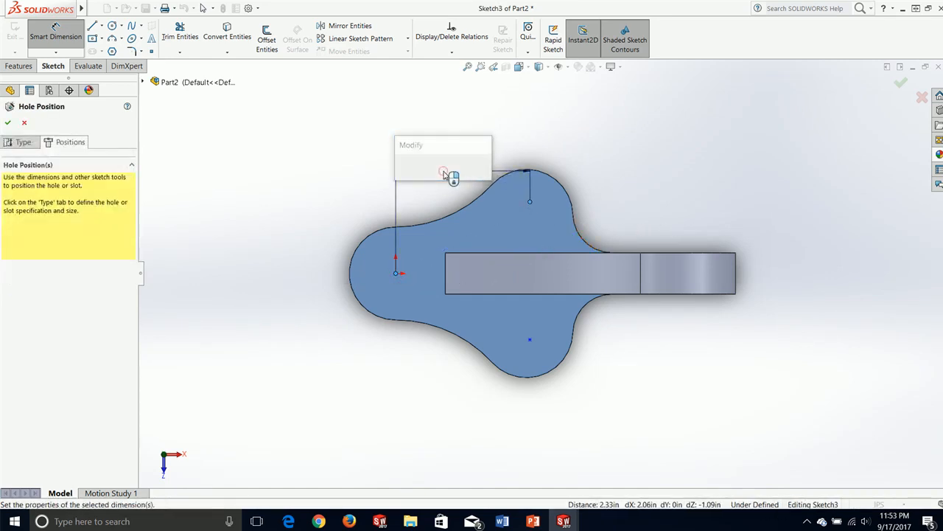
type("2.00in")
key("Return")
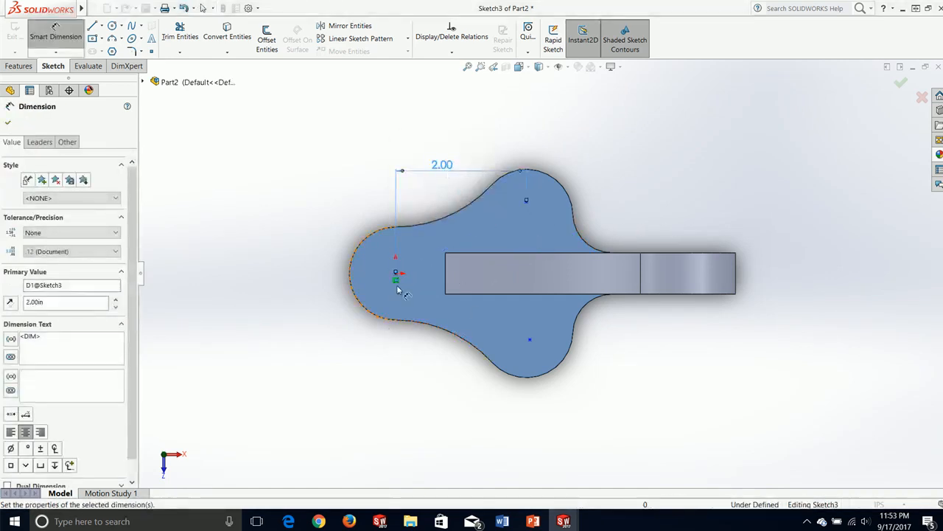
Dimension the lower lobe's hole point 2.00 in horizontally from the origin point.
left_click(397, 274)
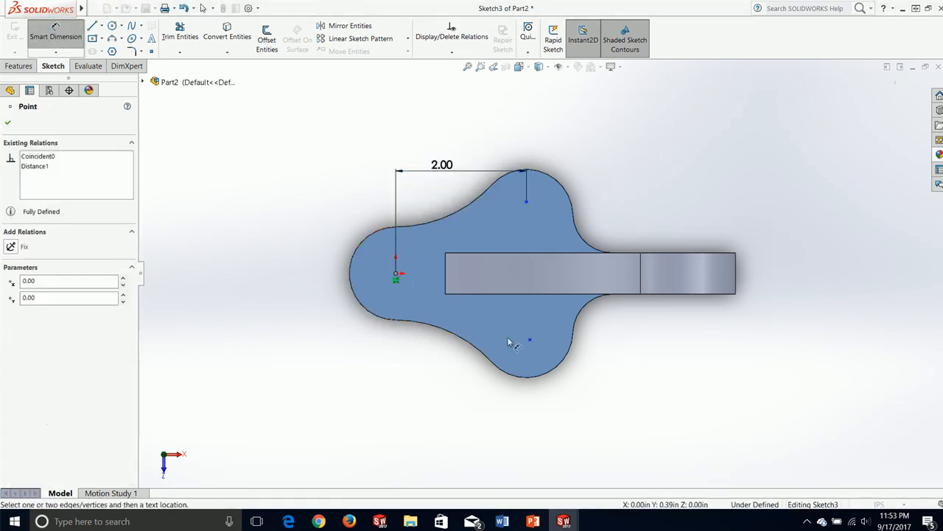
left_click(530, 341)
left_click(453, 401)
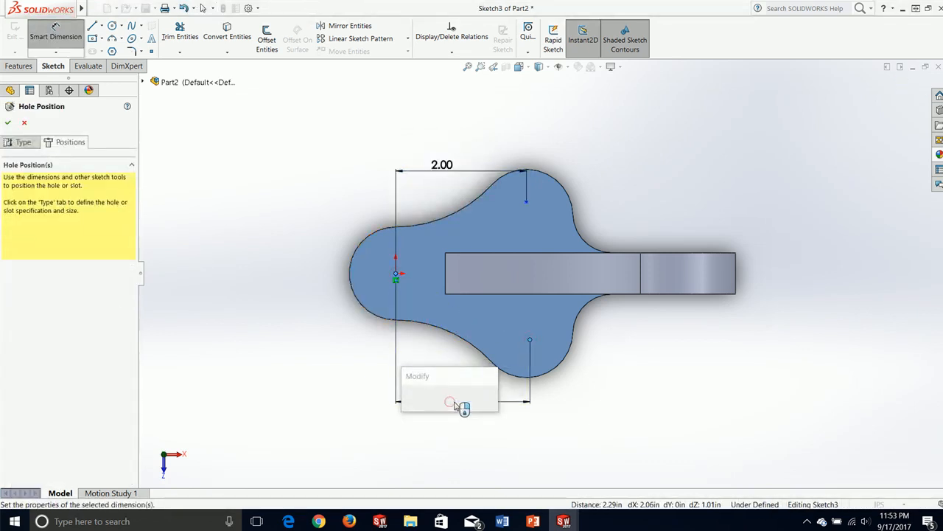
type("2")
key("Return")
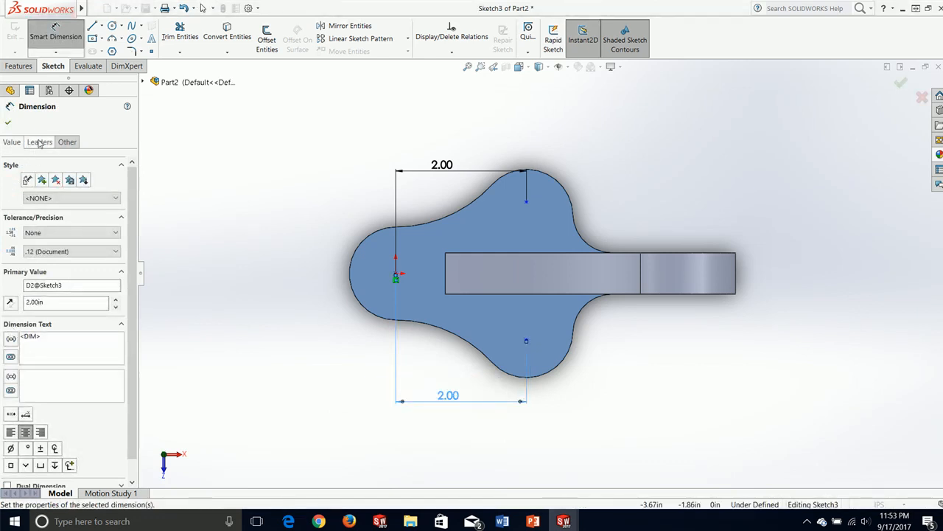
left_click(8, 123)
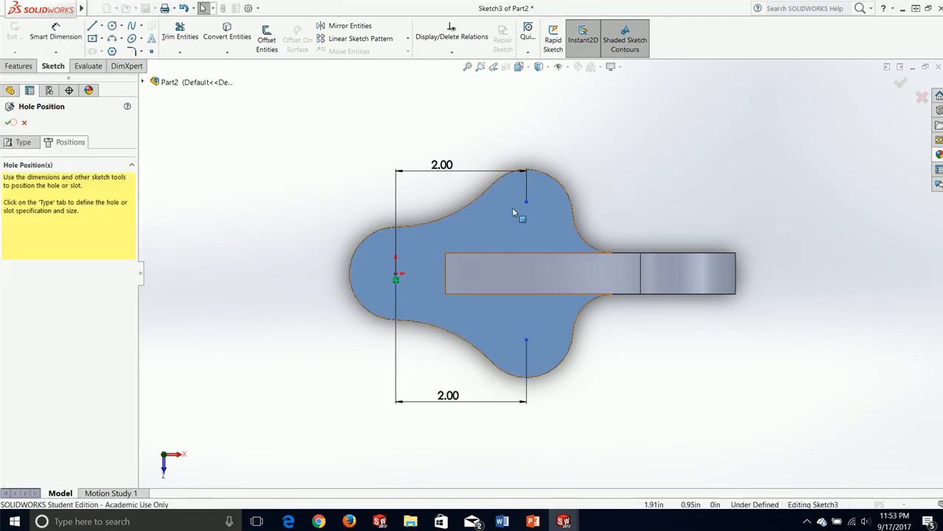
Make the upper hole point concentric with the upper lobe's rounded edge.
left_click(528, 205)
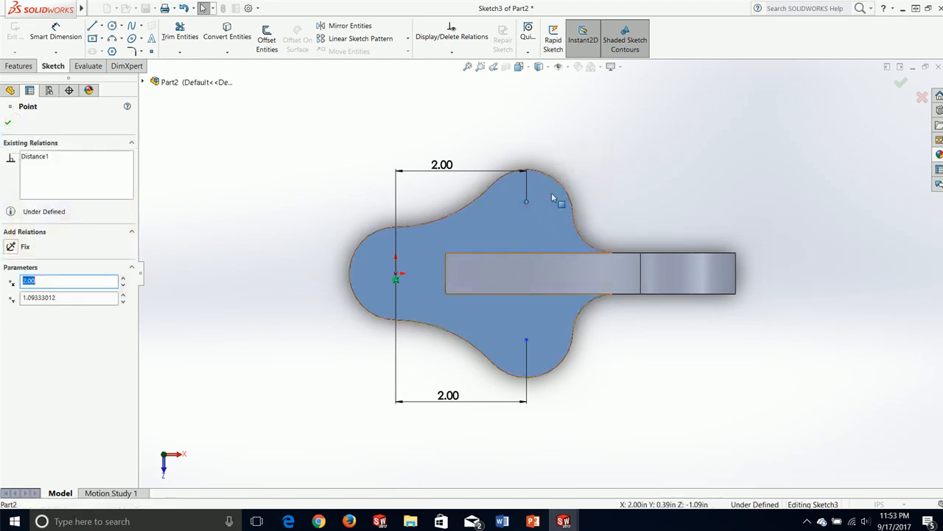
left_click(569, 194, "ctrl")
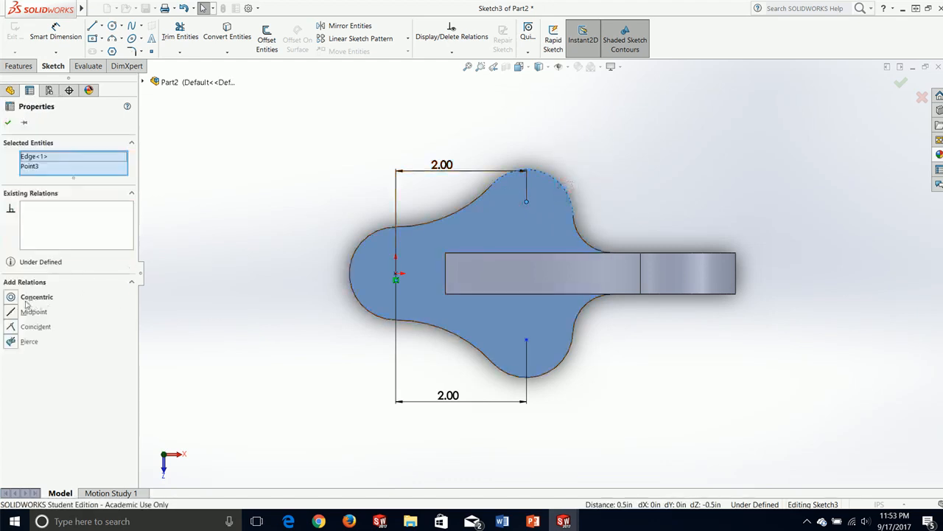
left_click(16, 297)
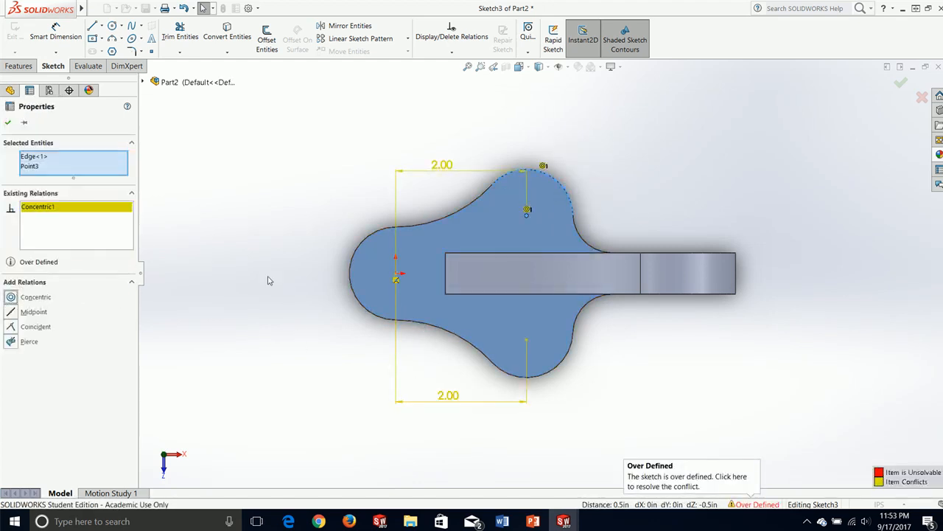
left_click(9, 123)
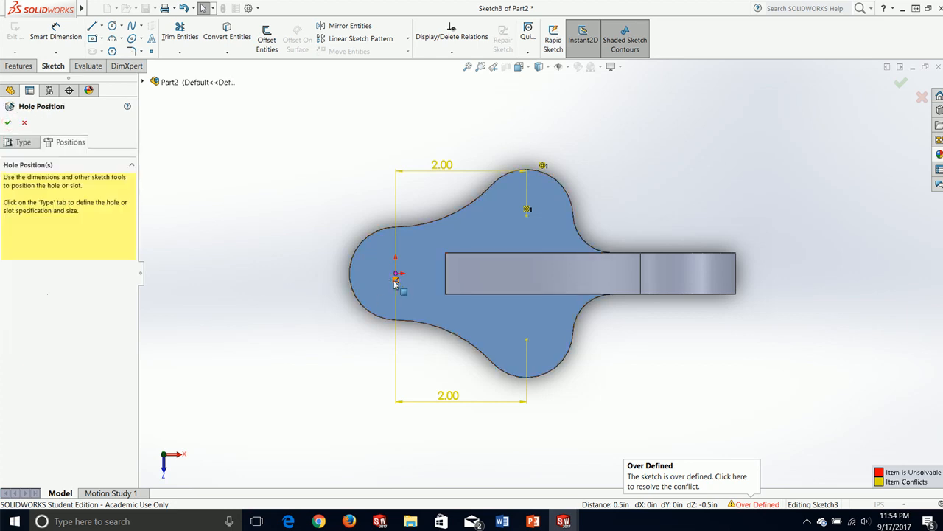
Delete the coincident relation on the hole point at the origin and test whether that point can move.
right_click(396, 282)
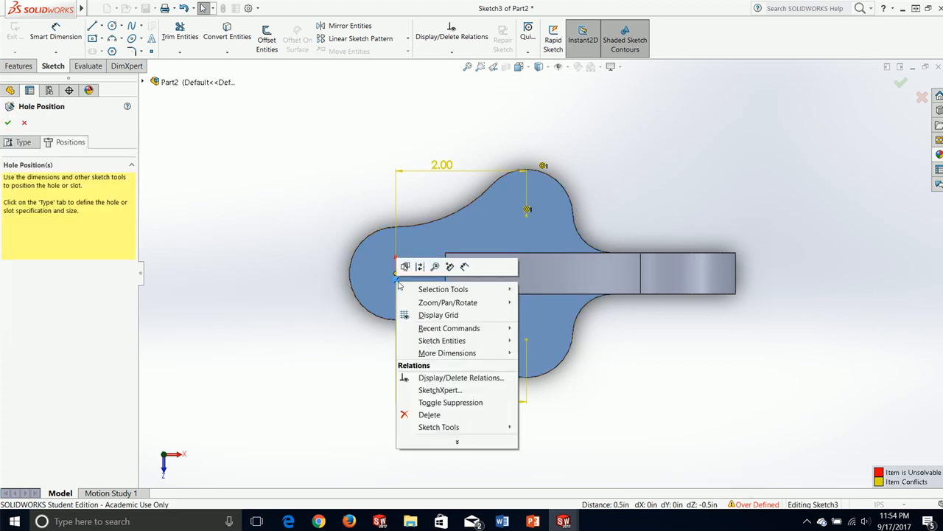
left_click(440, 415)
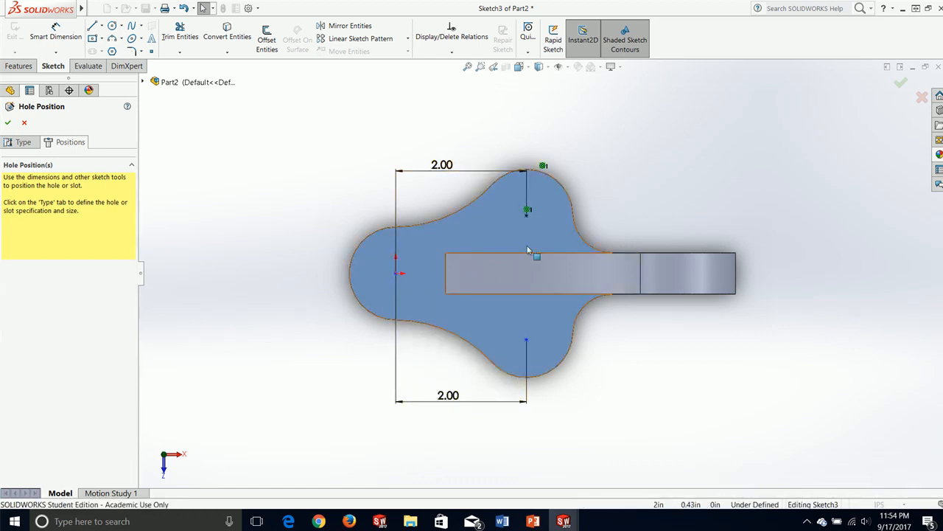
left_click_drag(403, 273, 409, 282)
left_click(550, 262)
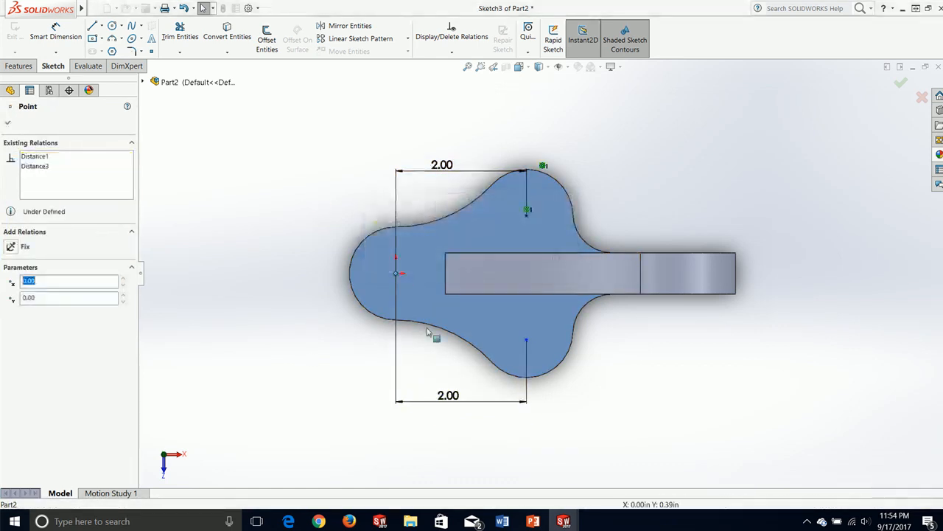
left_click(252, 379)
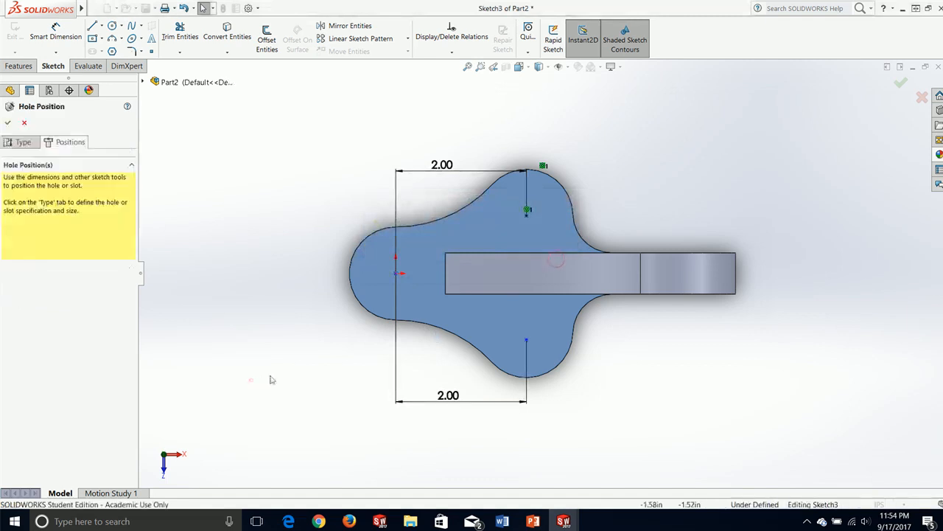
Try to make the lower hole point concentric with the lower lobe's rounded edge.
left_click(526, 340)
left_click(557, 373, "ctrl")
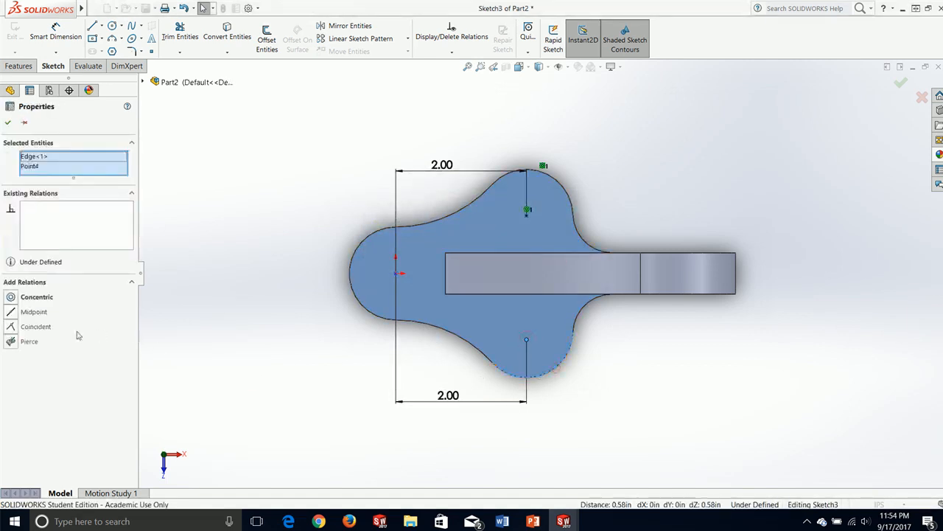
left_click(34, 298)
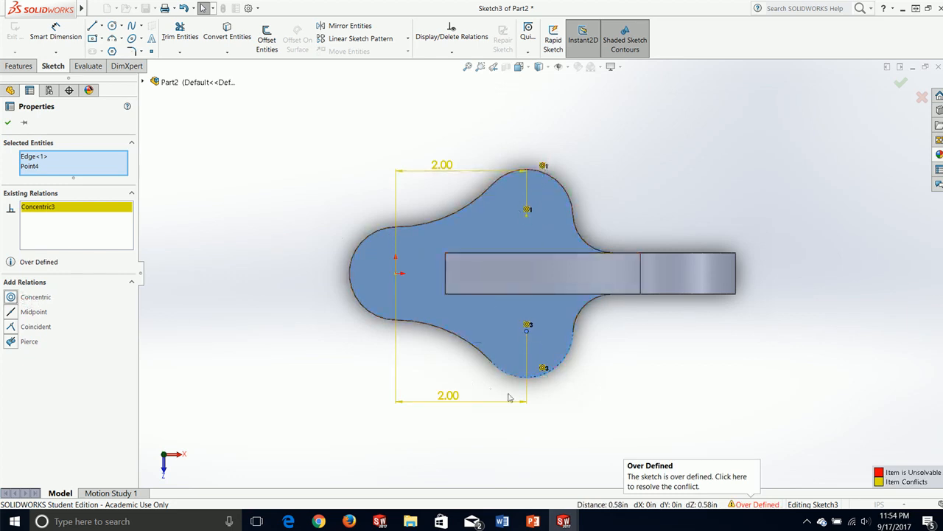
key("Delete")
left_click(491, 360)
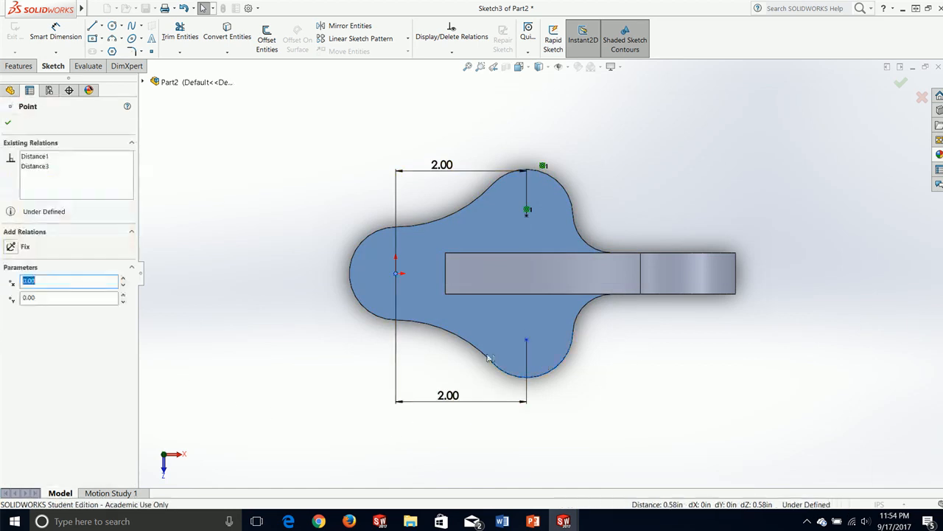
Undo the dimensions and relations on the hole points and discard the unfinished hole feature.
key("ctrl+z")
key("ctrl+z")
key("ctrl+z")
key("ctrl+z")
key("ctrl+z")
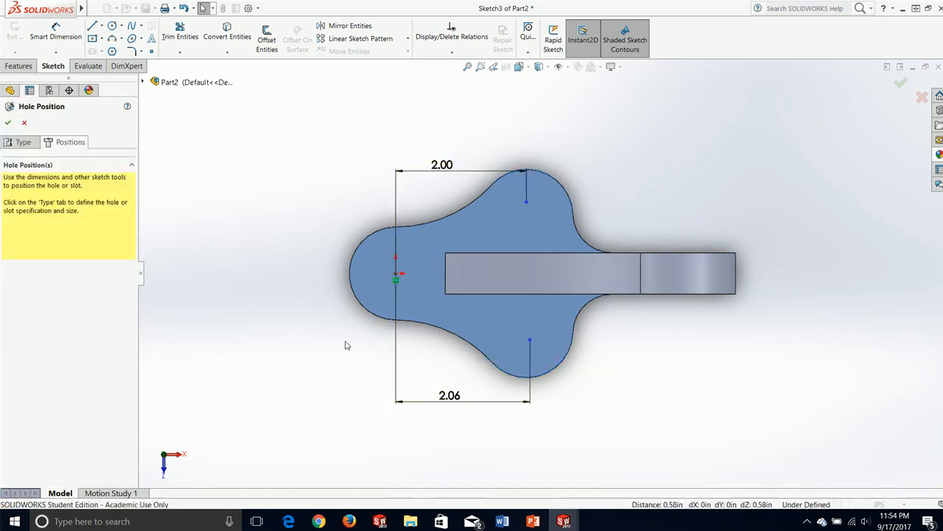
key("ctrl+z")
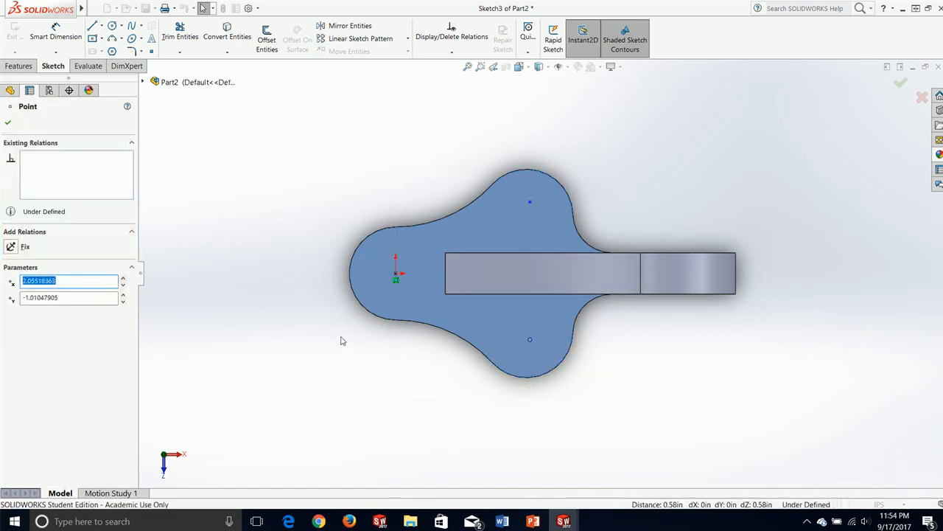
left_click(9, 123)
left_click(24, 124)
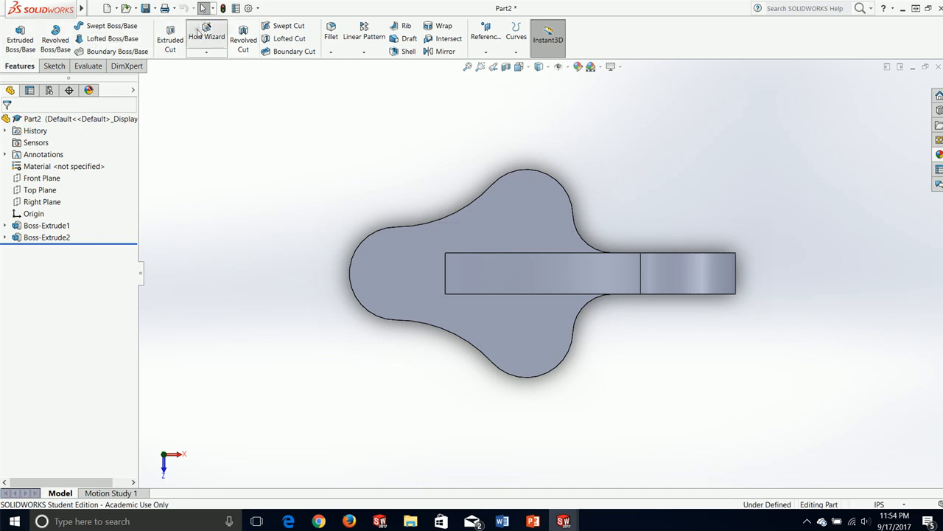
Start a new Hole Wizard feature on the base plate's face and place one hole point on each of the upper and lower lobes.
left_click(203, 34)
left_click(66, 142)
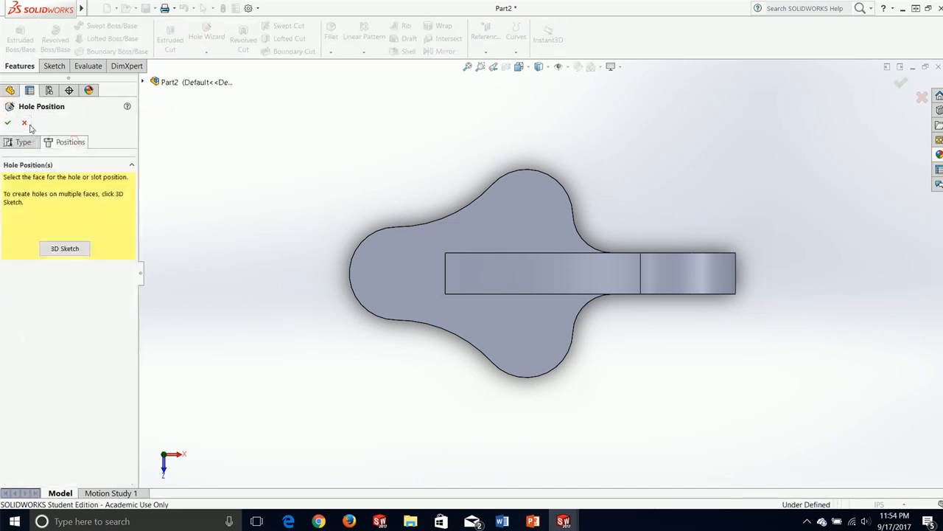
left_click(524, 213)
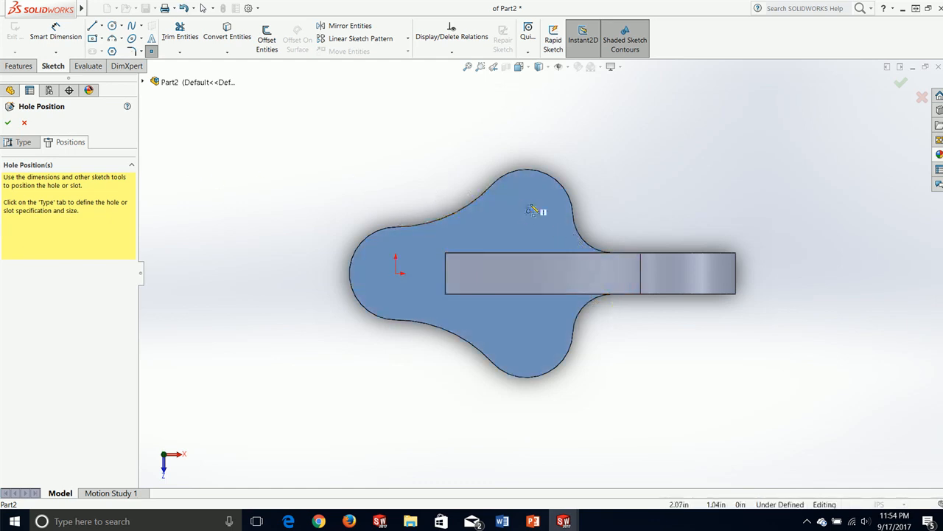
left_click(528, 350)
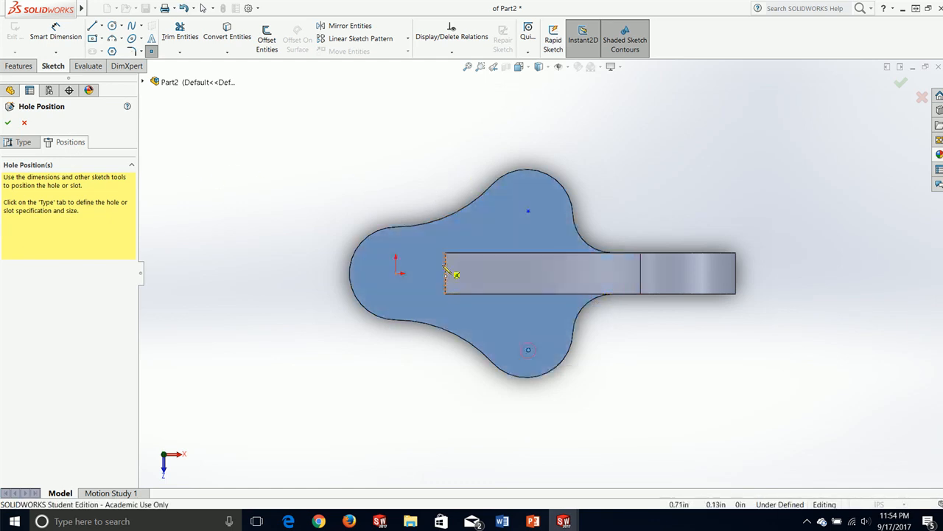
left_click(22, 141)
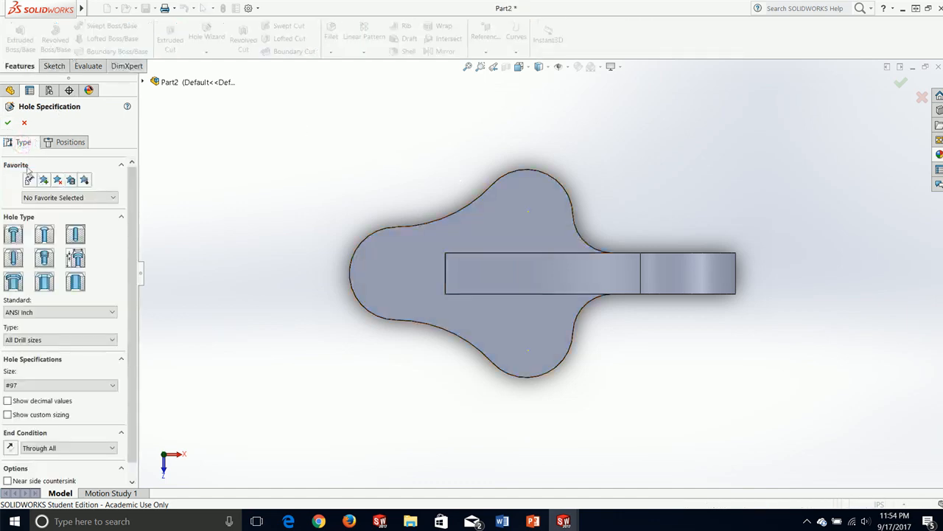
left_click(65, 141)
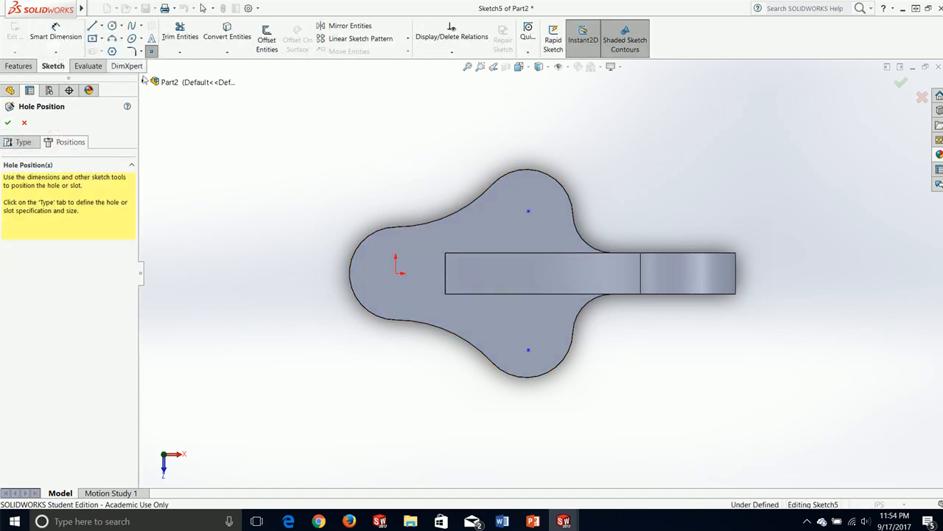
Make the new upper hole point concentric with the upper lobe's rounded edge.
left_click(528, 212)
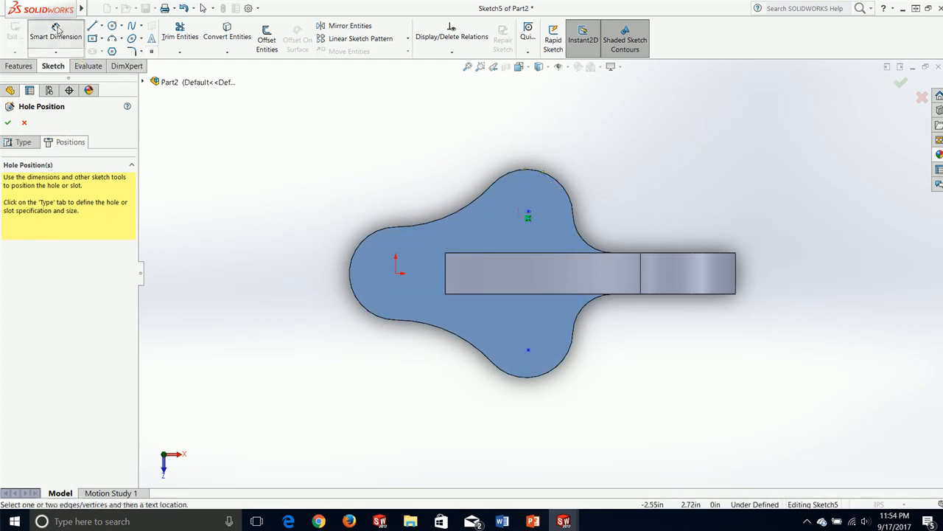
left_click(55, 33)
left_click(75, 35)
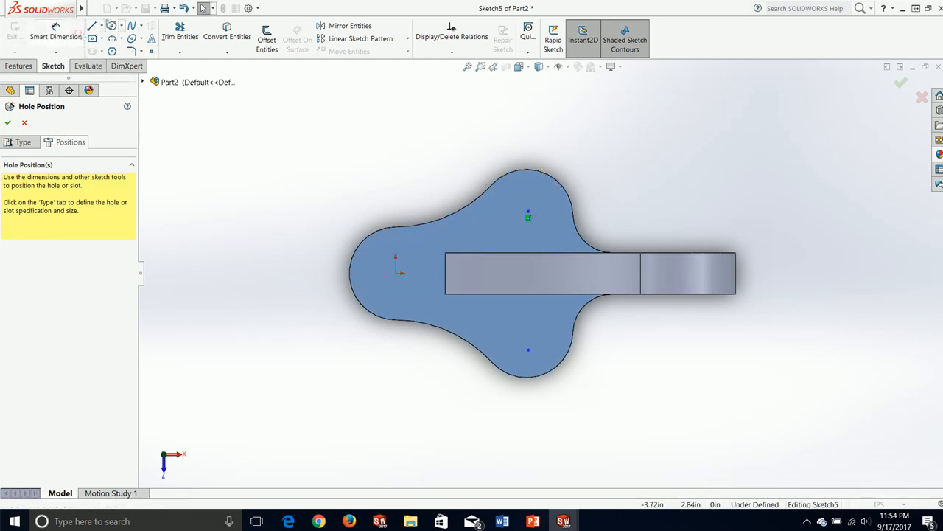
left_click(528, 211)
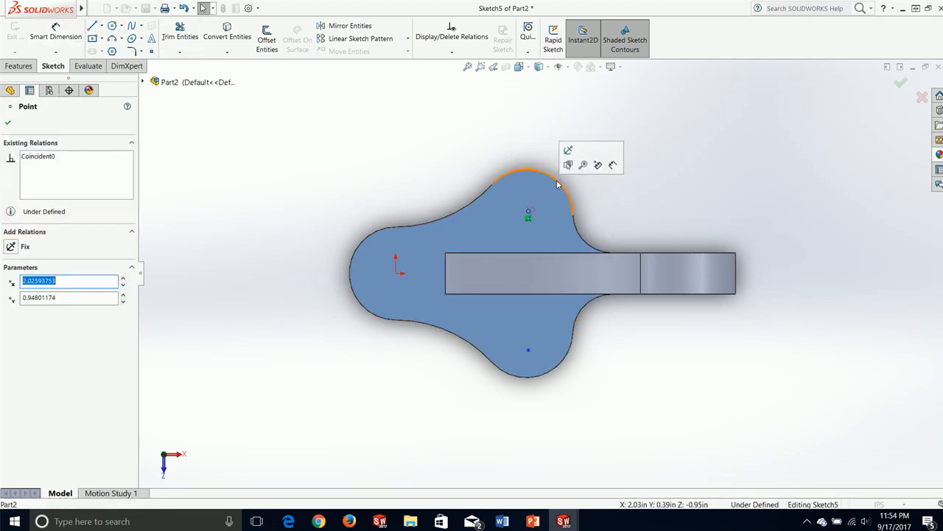
left_click(558, 184, "ctrl")
left_click(557, 184, "ctrl")
left_click(10, 296)
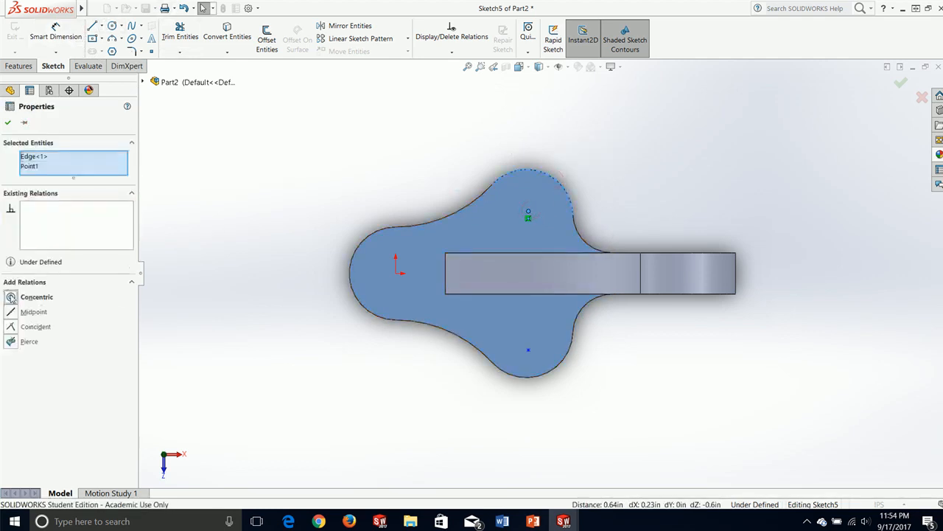
left_click(7, 122)
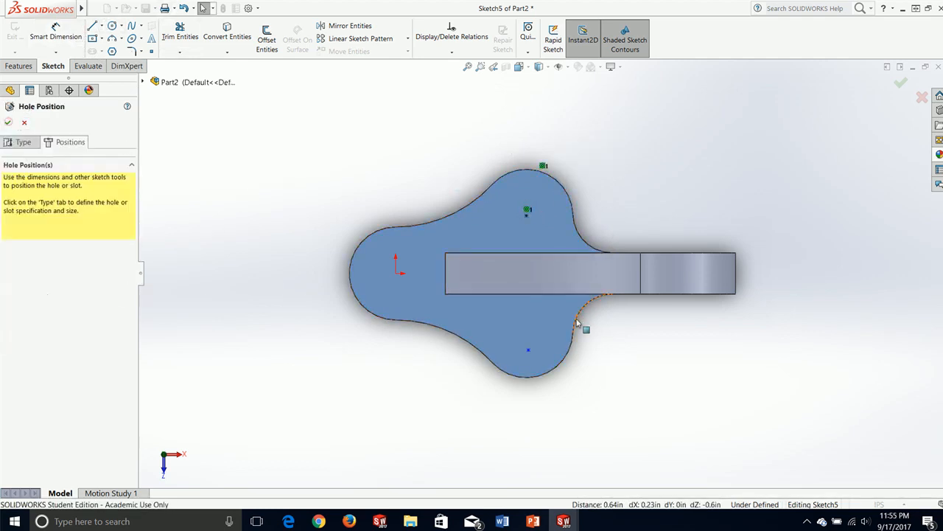
Make the lower hole point concentric with the lower lobe's rounded edge and add another hole point at the origin.
left_click(528, 351)
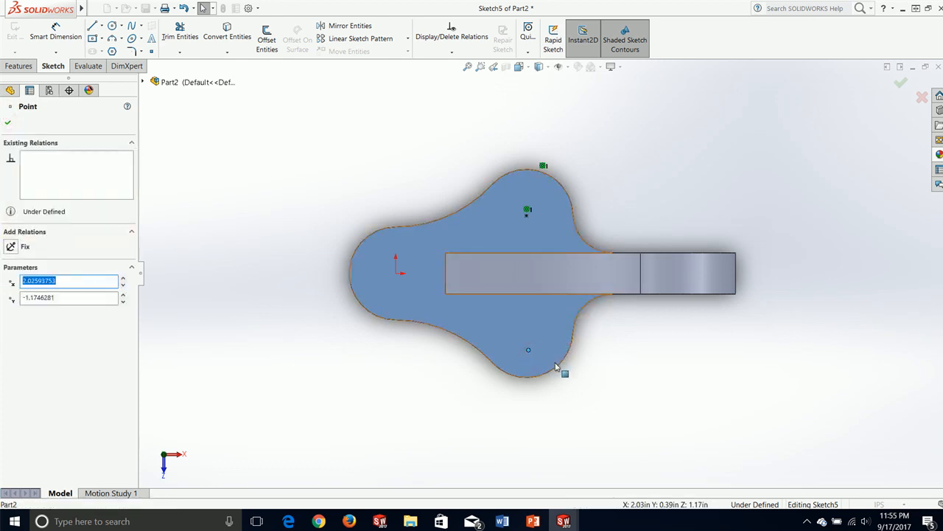
left_click(561, 370, "ctrl")
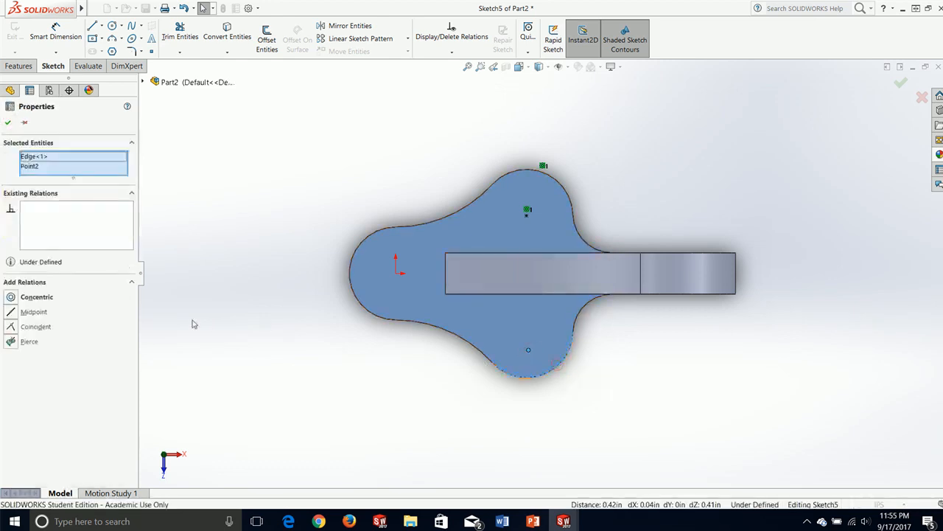
left_click(35, 297)
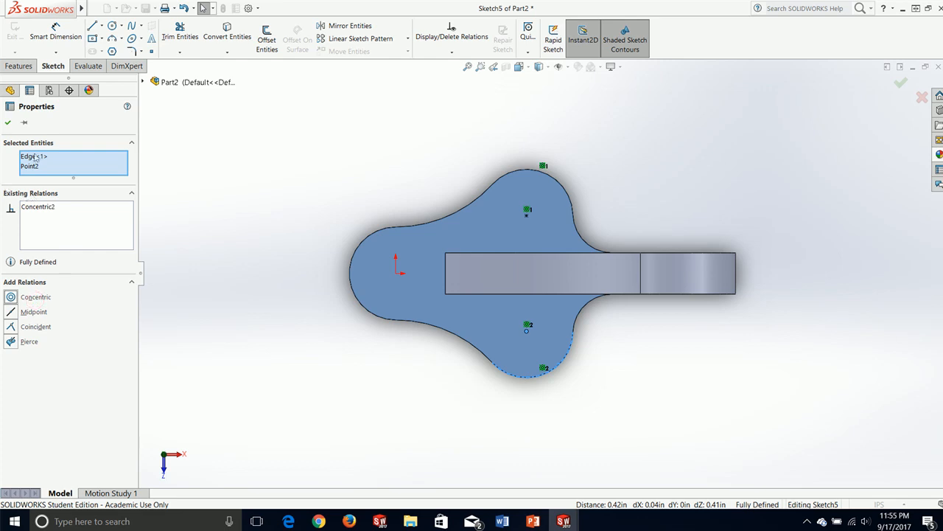
left_click(8, 123)
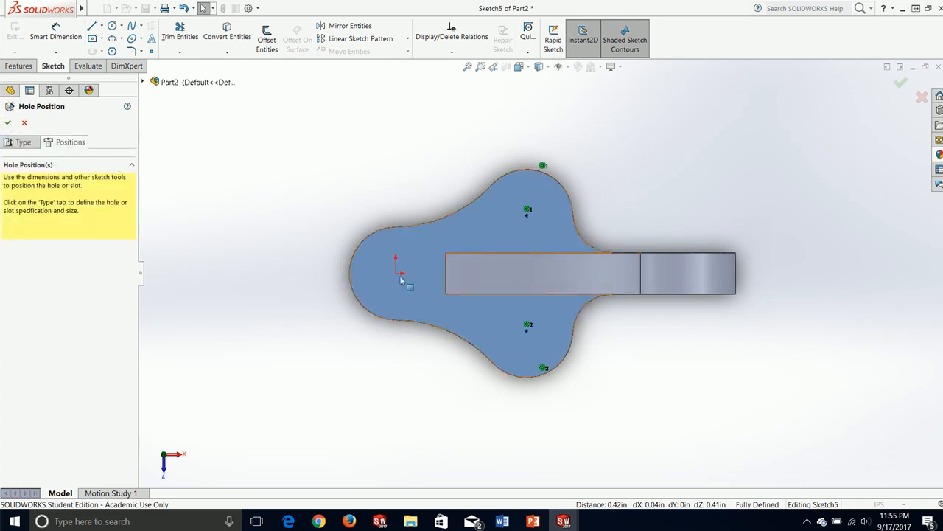
left_click(155, 52)
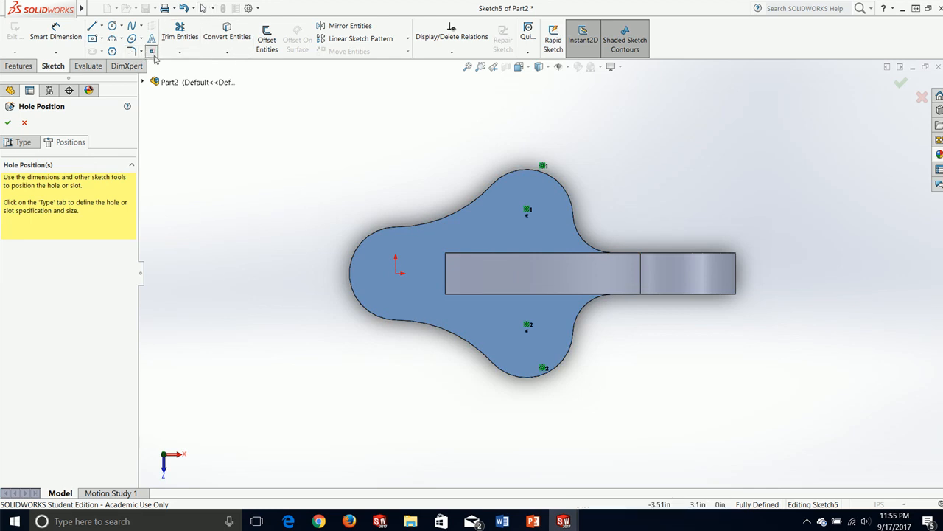
left_click(395, 272)
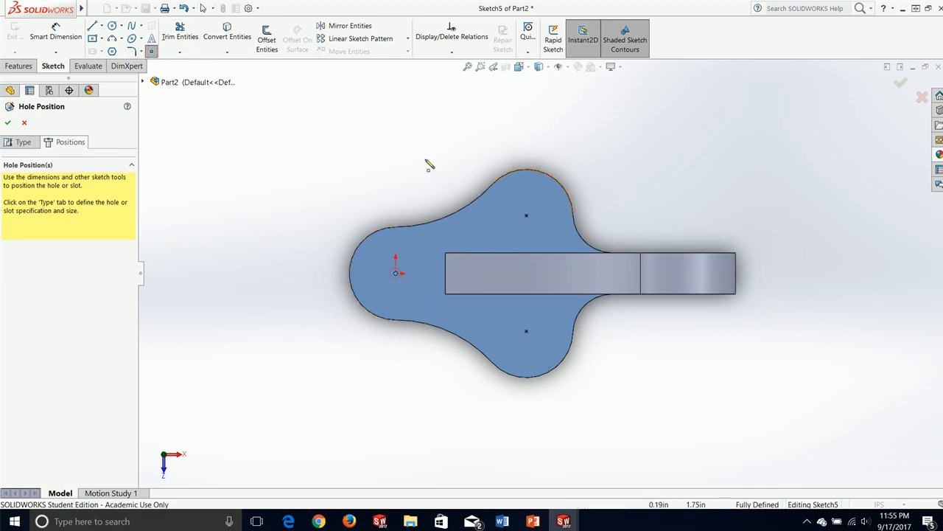
Show decimal values for the hole sizes and create the three holes with the 15/32 (0.46875in) drill size.
left_click(19, 145)
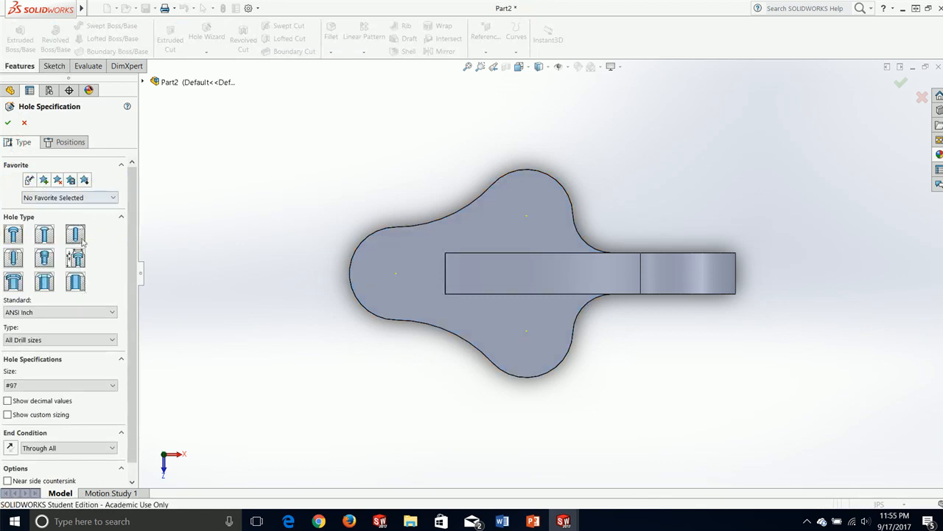
scroll(70, 317, "down", 1)
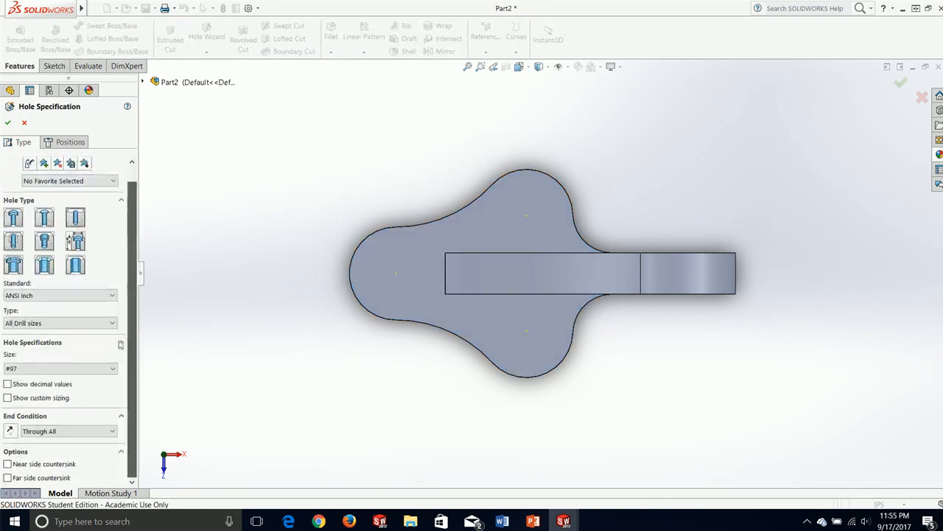
left_click(58, 368)
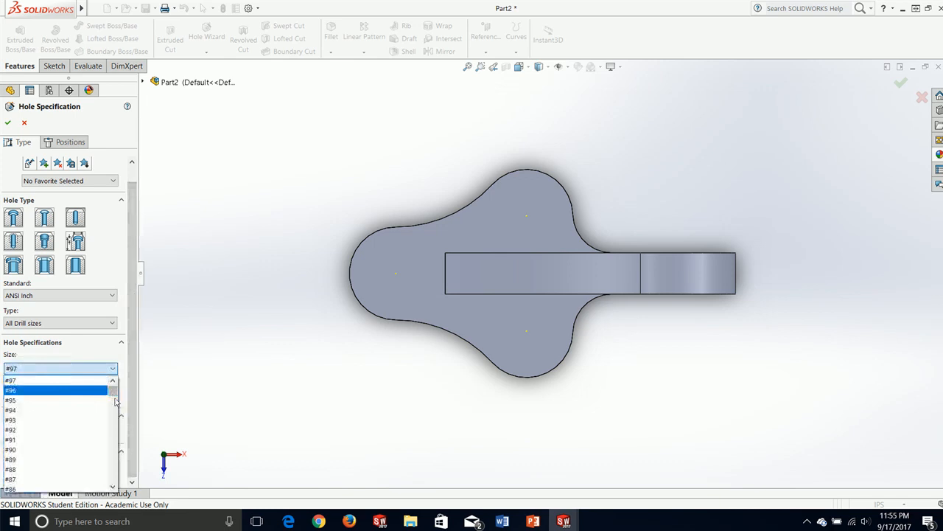
left_click_drag(115, 396, 107, 431)
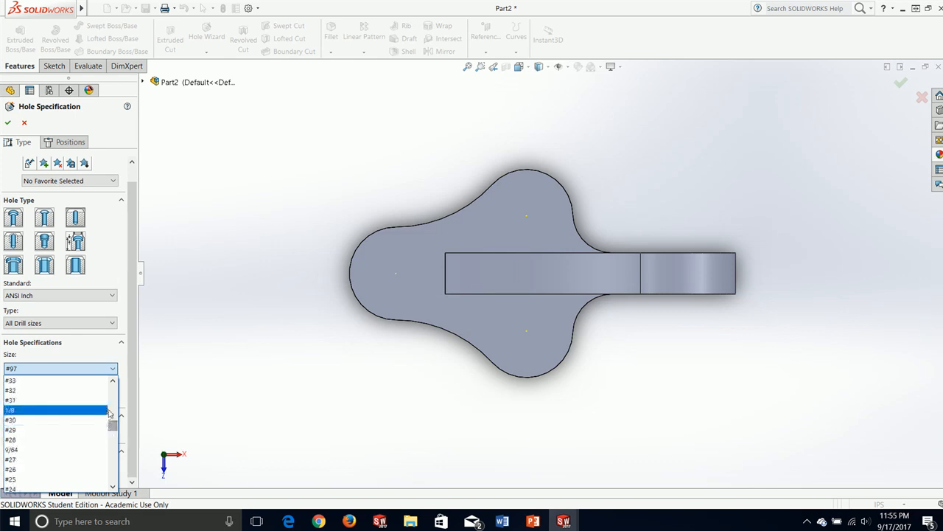
left_click(112, 368)
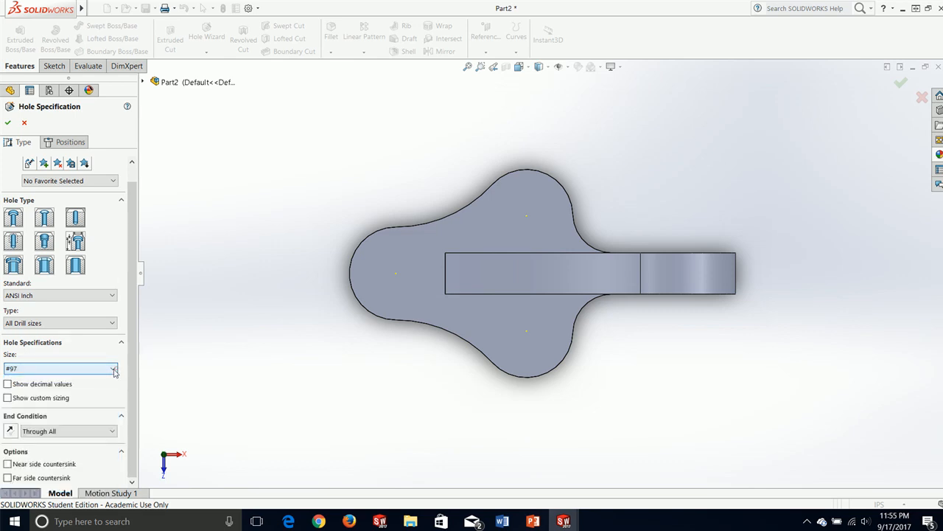
left_click(32, 387)
left_click(96, 369)
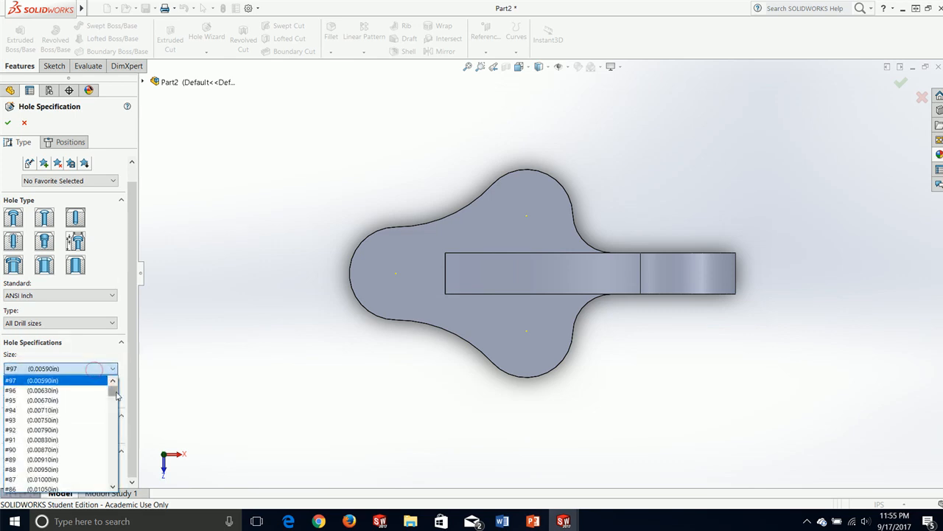
left_click_drag(113, 389, 108, 463)
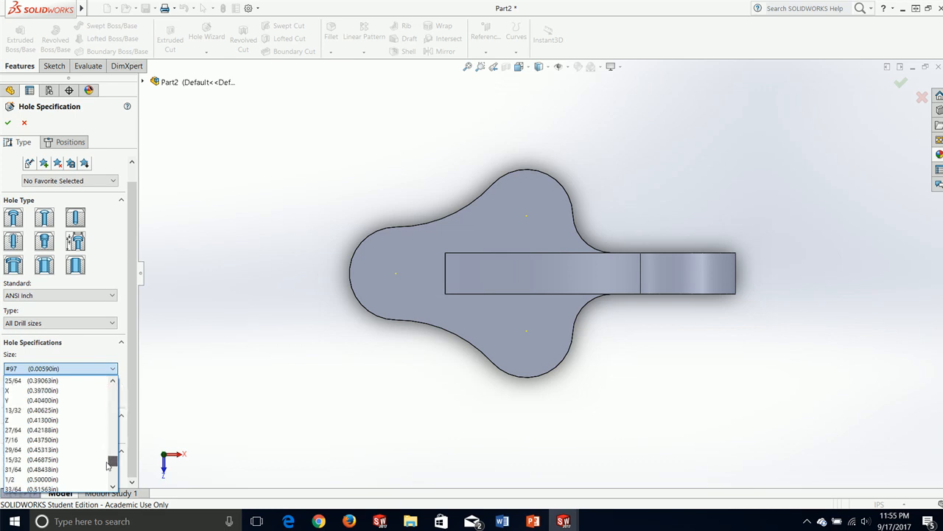
left_click(46, 459)
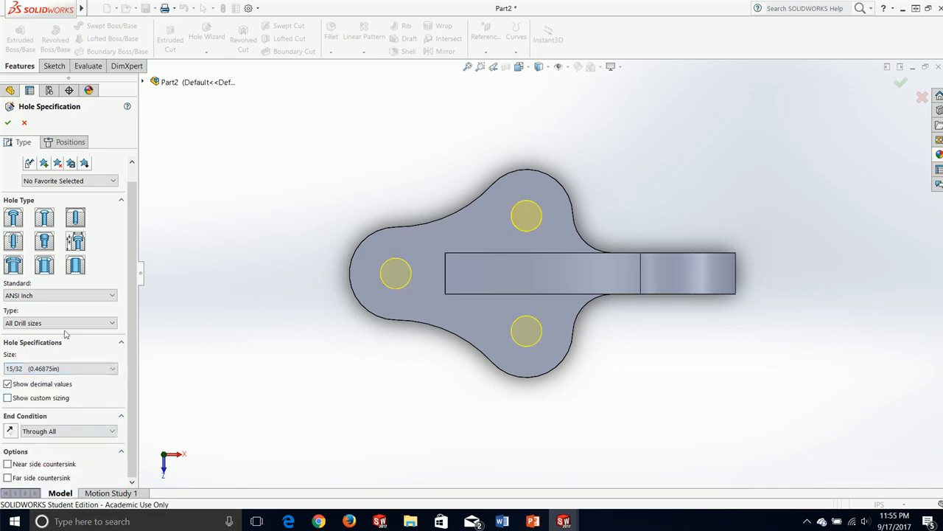
left_click(8, 125)
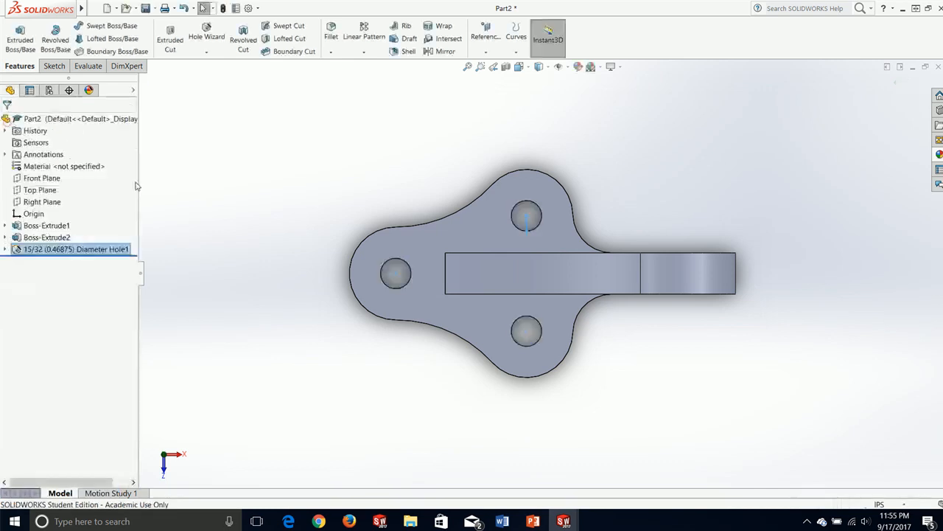
Inspect the finished bracket from an angle and save the part to the Desktop as Example 1.
middle_click_drag(311, 394, 331, 267)
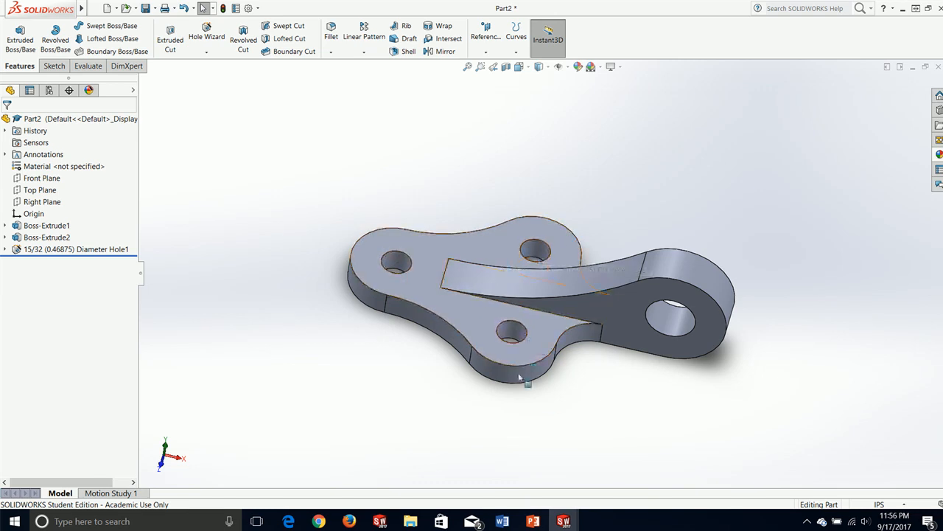
mouse_move(523, 379)
middle_mouse_down()
mouse_move(611, 396)
mouse_move(620, 431)
mouse_move(583, 425)
mouse_move(626, 429)
mouse_move(659, 211)
mouse_move(653, 185)
mouse_move(575, 381)
mouse_move(609, 390)
mouse_move(479, 332)
middle_mouse_up()
mouse_move(59, 9)
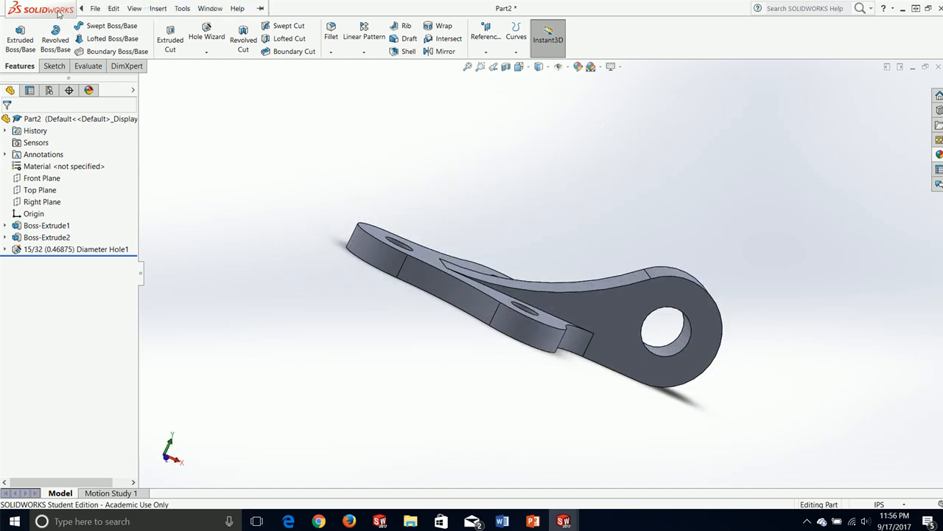
left_click(95, 8)
left_click(118, 123)
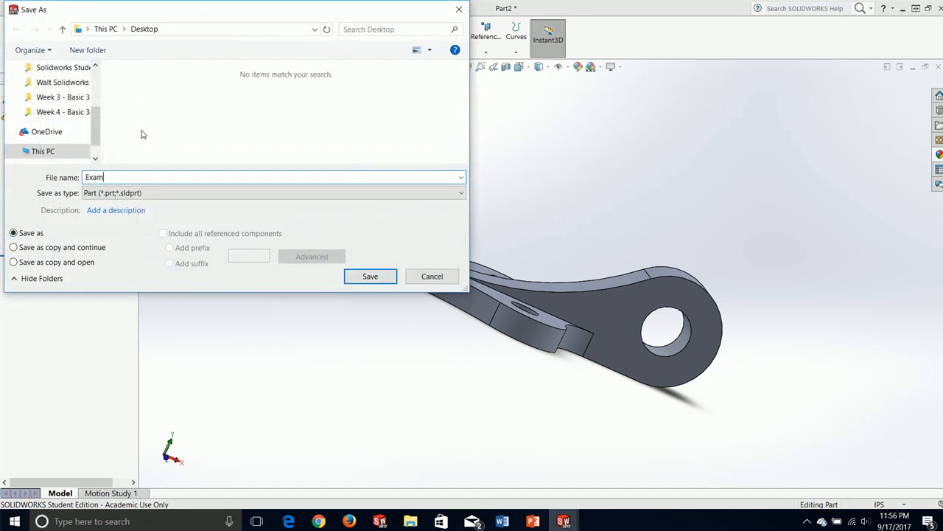
type("Example 1")
key("Return")
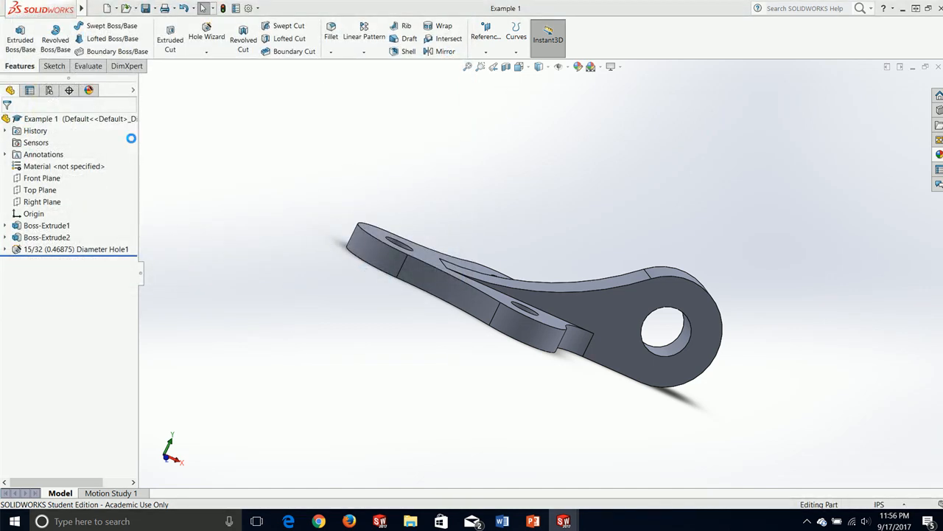
Switch to Word and study the dimensioned views of Class Problem 2 in the Lesson 4 Classwork document.
key("alt+Tab")
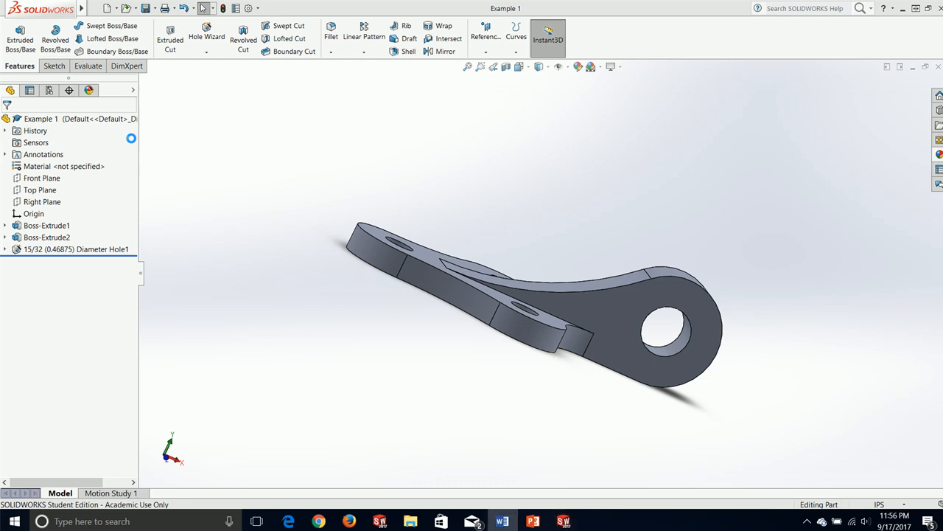
scroll(489, 344, "down", 3)
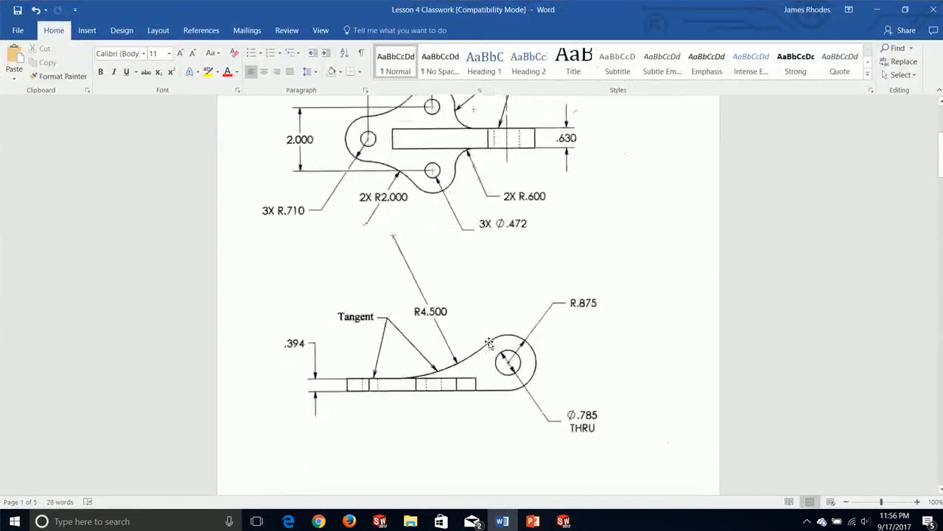
scroll(488, 344, "down", 10)
scroll(610, 327, "up", 3)
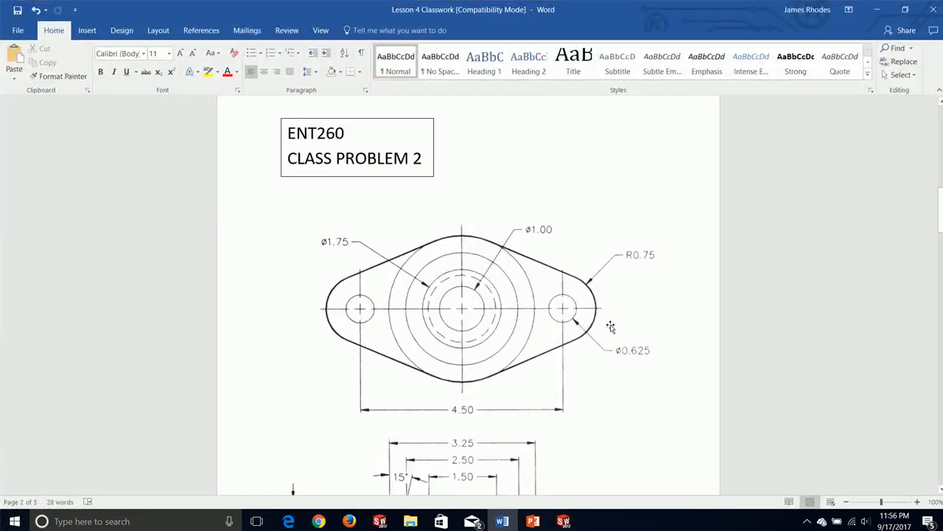
scroll(610, 326, "down", 2, "ctrl")
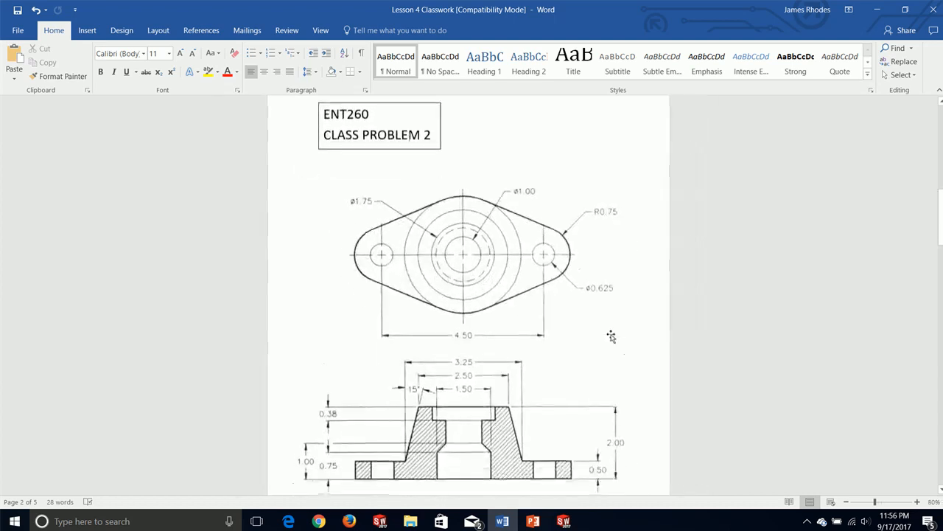
scroll(611, 336, "down", 2)
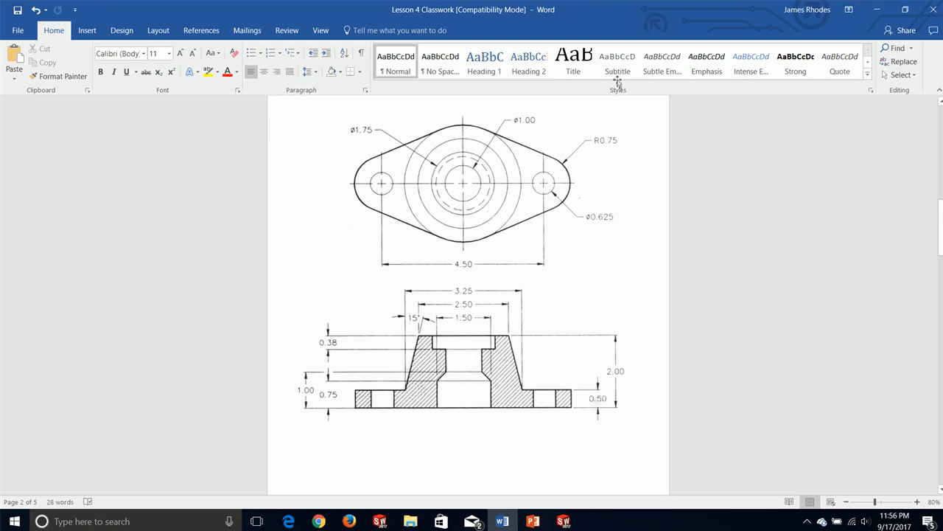
left_click_drag(439, 6, 0, 288)
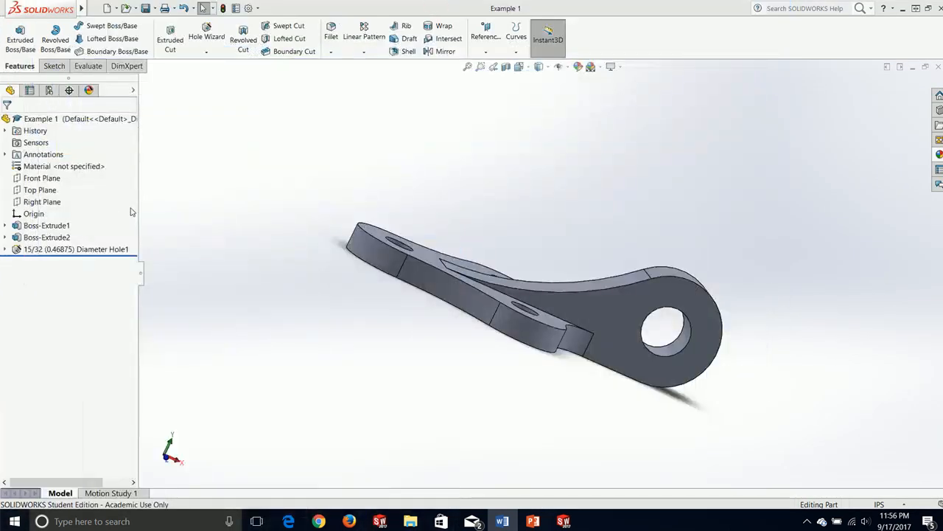
Switch back to SOLIDWORKS, create a new part and start a sketch on the Top Plane.
left_click(96, 7)
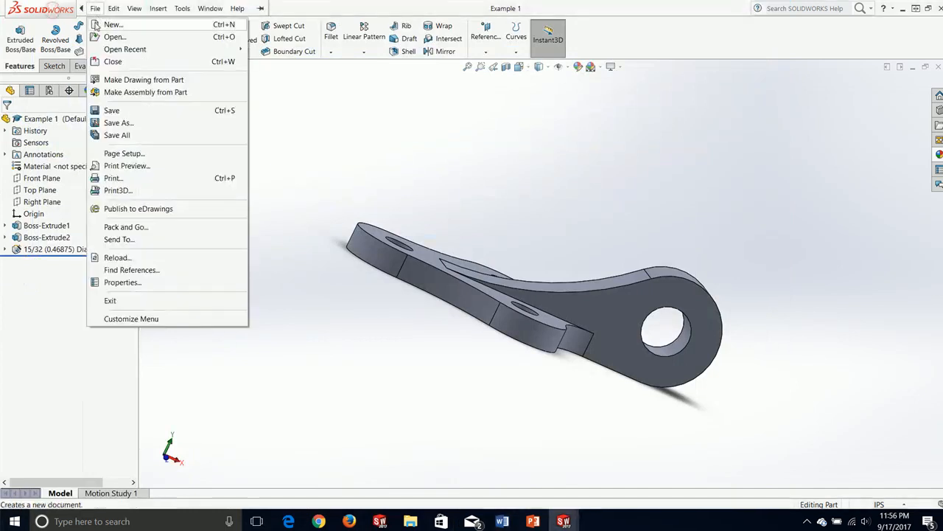
left_click(101, 24)
left_click(419, 388)
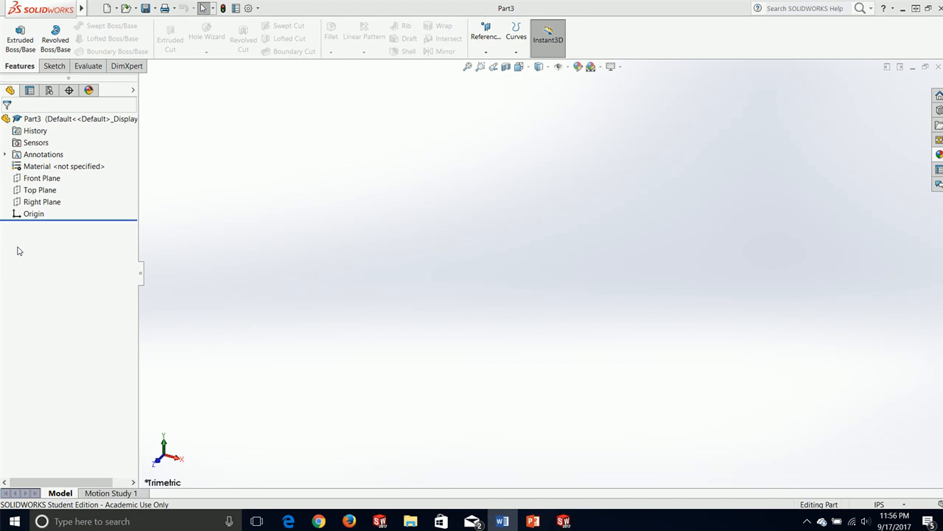
left_click(49, 67)
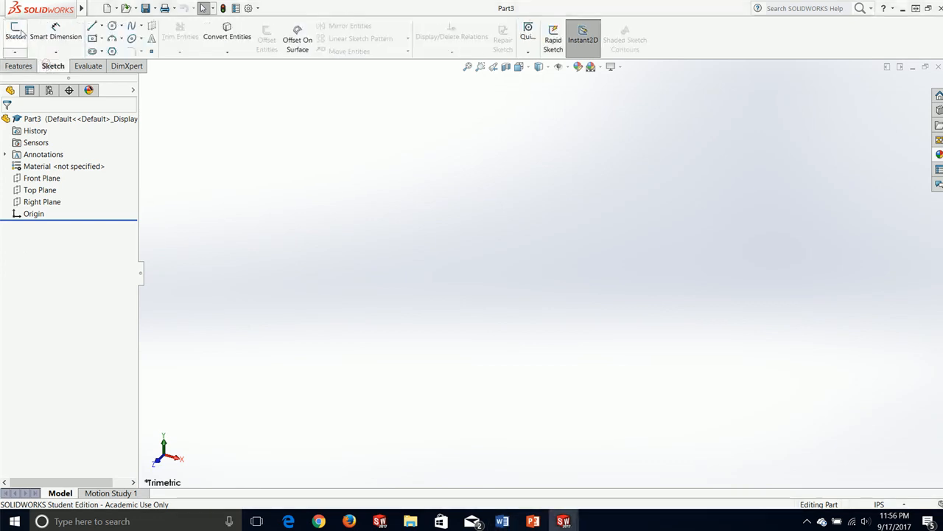
left_click(15, 33)
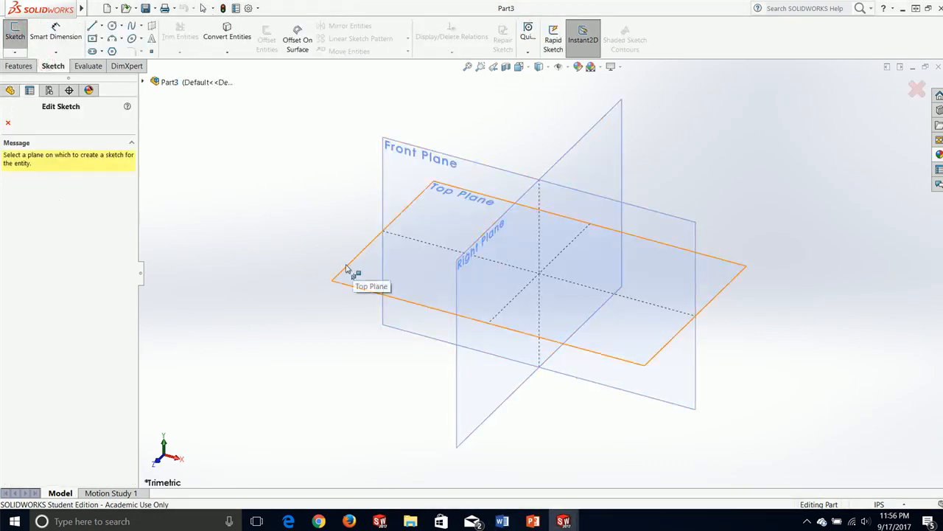
left_click(346, 288)
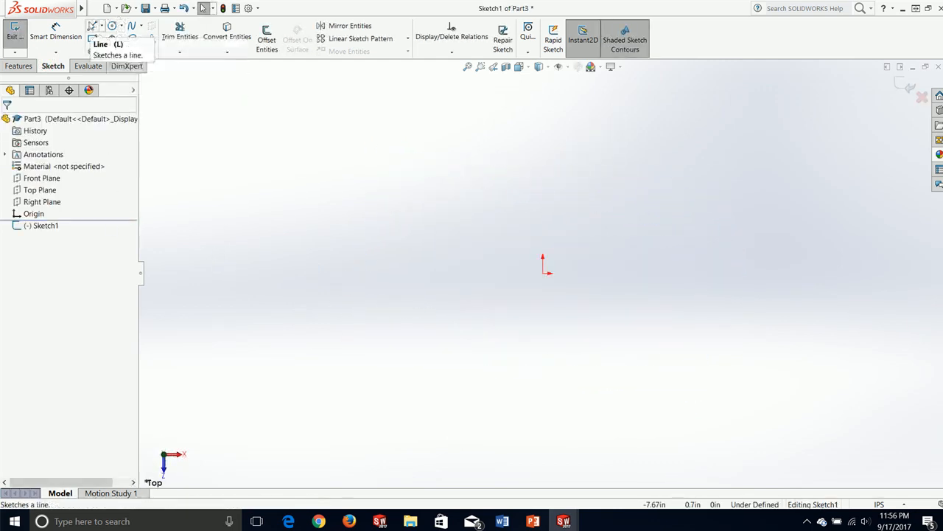
Sketch a circle of about 1.82 in radius at the origin, flanked by level circles of about 0.79 in radius on the left and 0.67 in on the right.
left_click(112, 26)
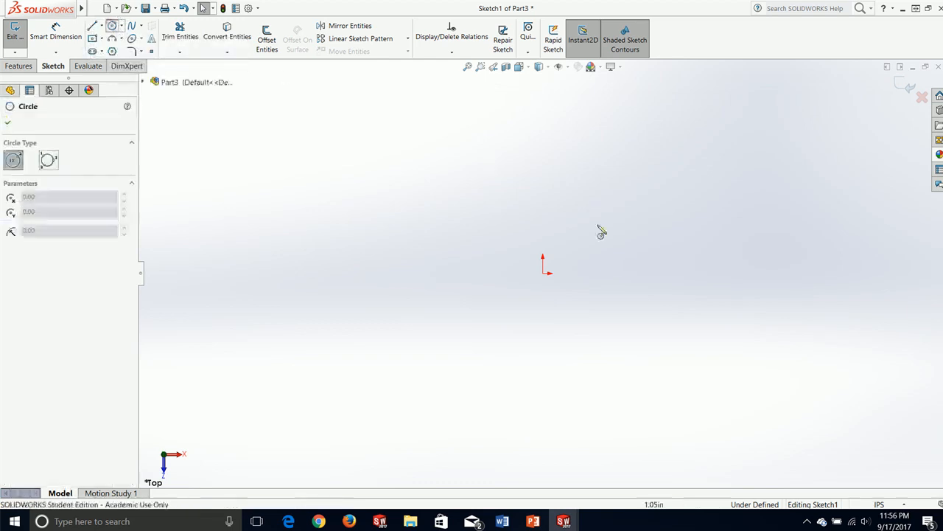
left_click(543, 273)
left_click(594, 201)
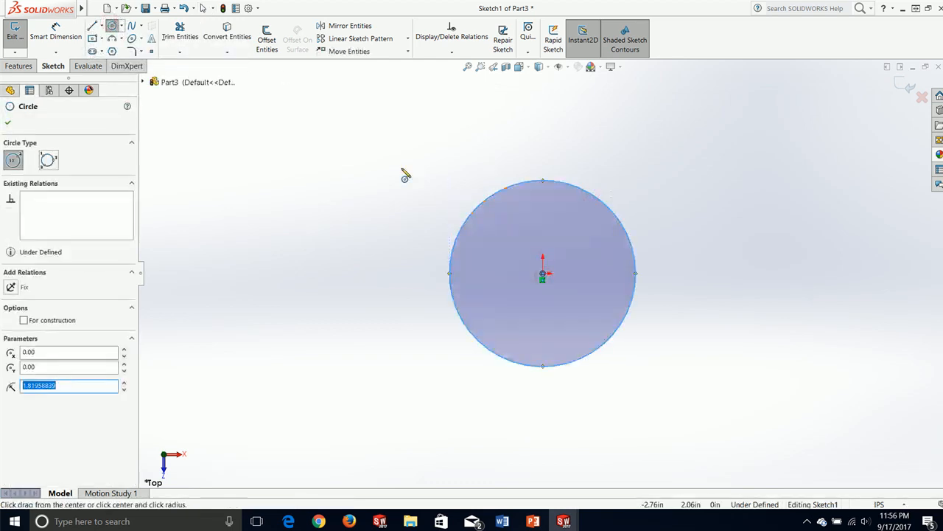
left_click(315, 273)
left_click(325, 233)
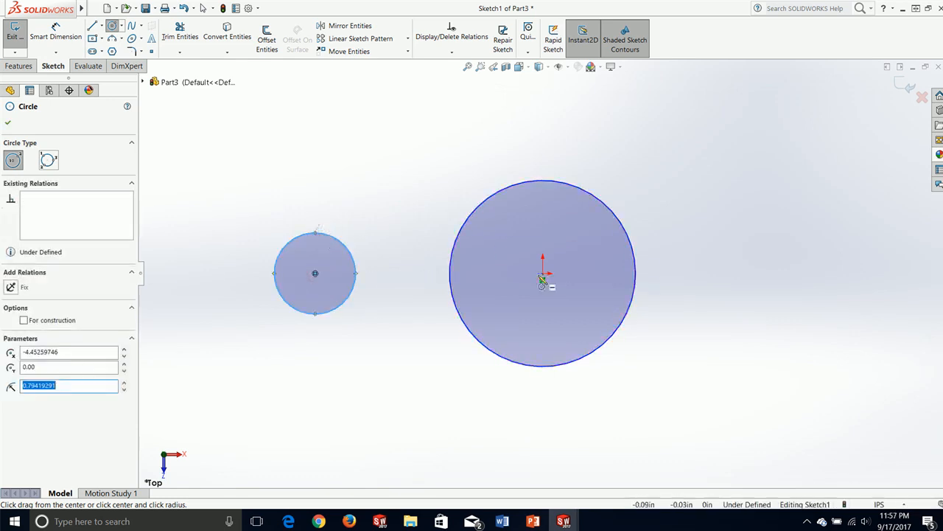
left_click(795, 273)
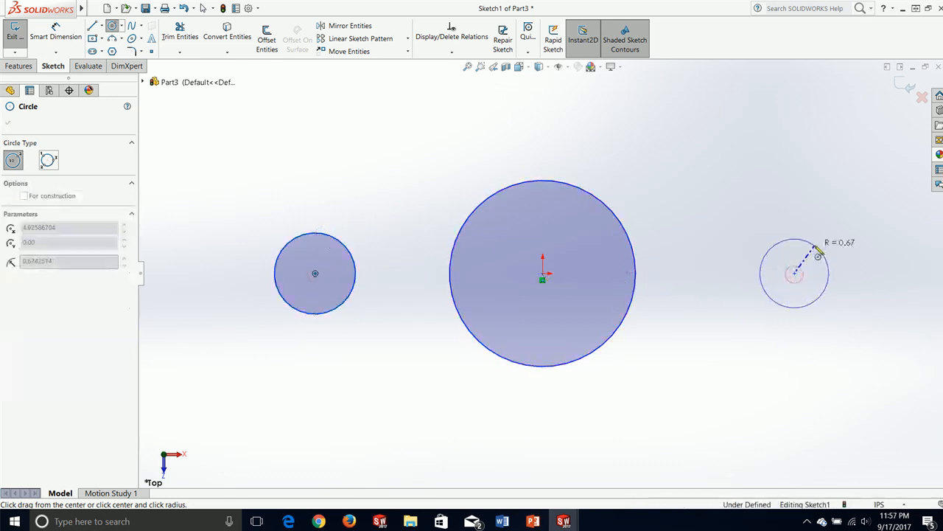
left_click(815, 247)
key("Escape")
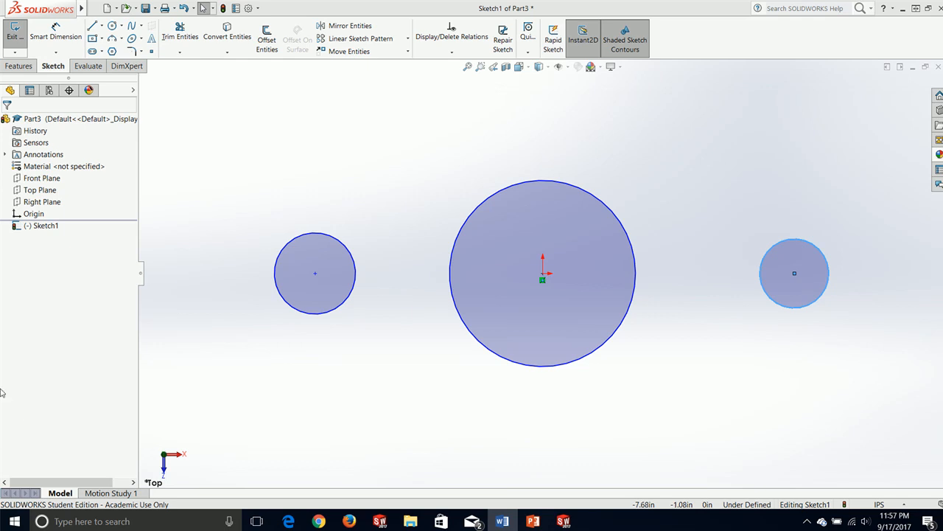
Dimension the central circle's diameter as 3.25 in.
left_click(56, 33)
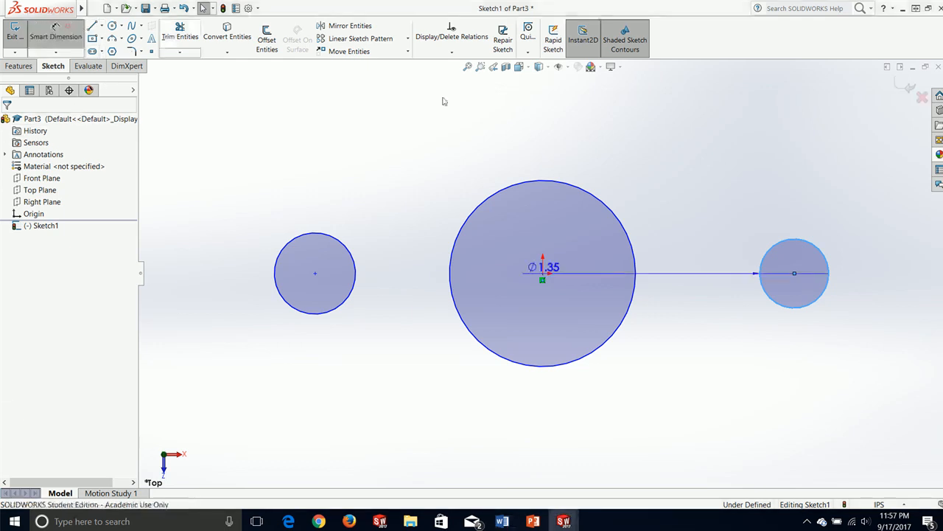
key("Escape")
left_click(54, 31)
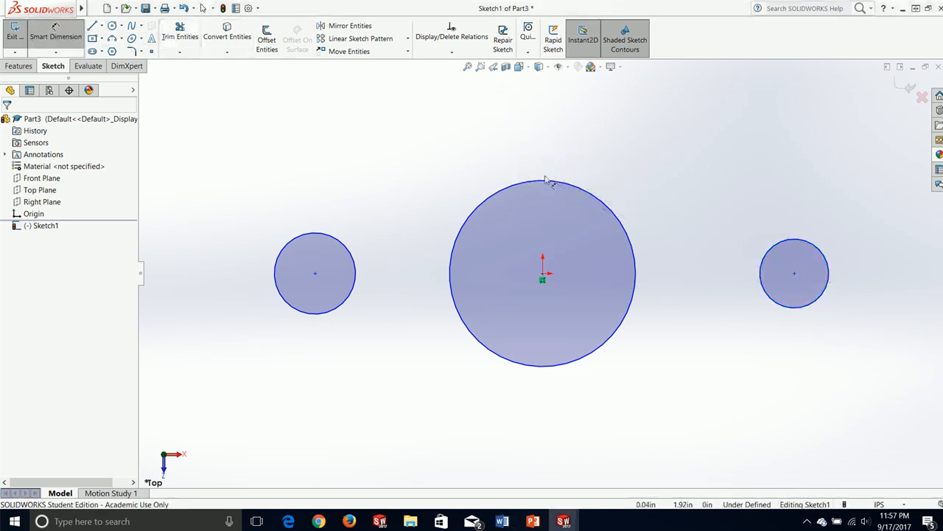
left_click(544, 181)
left_click(543, 210)
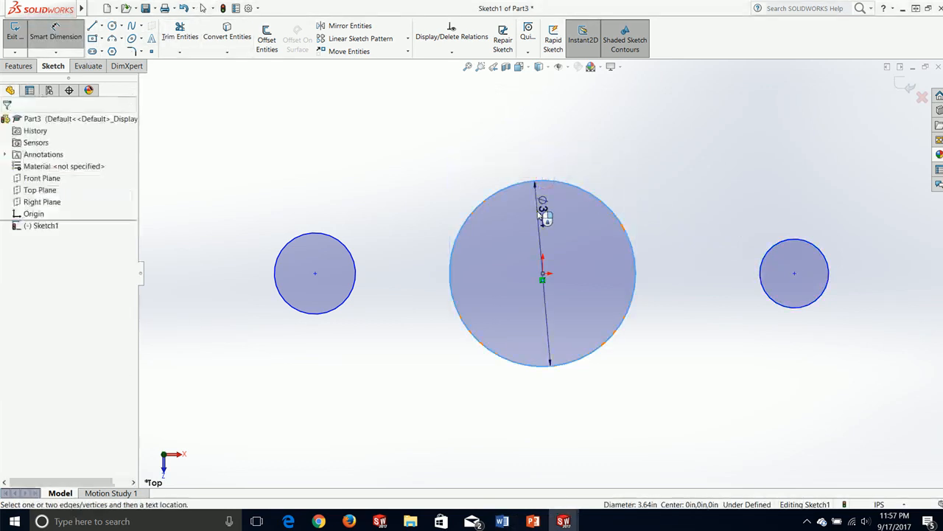
type("3.25")
key("Return")
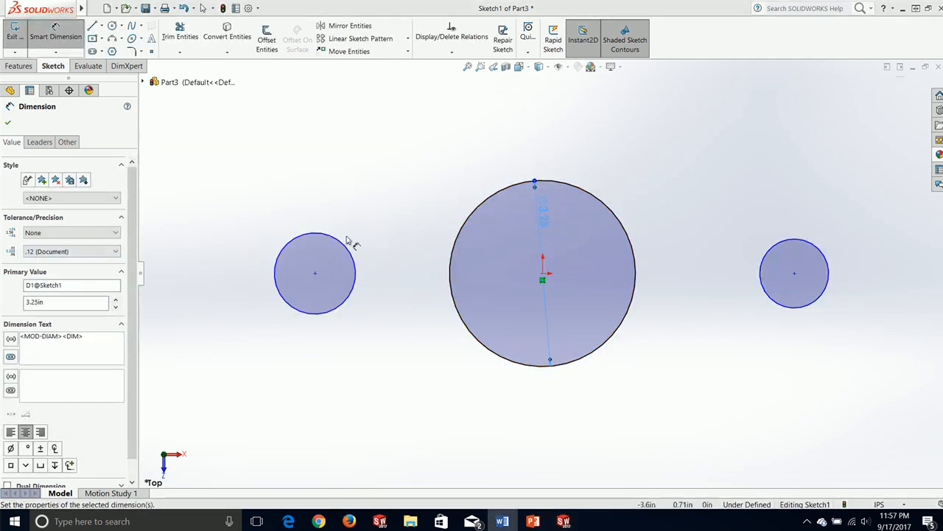
Sketch two outer lines joining the central circle to the left circle, one along the upper side and one along the lower side.
left_click(100, 26)
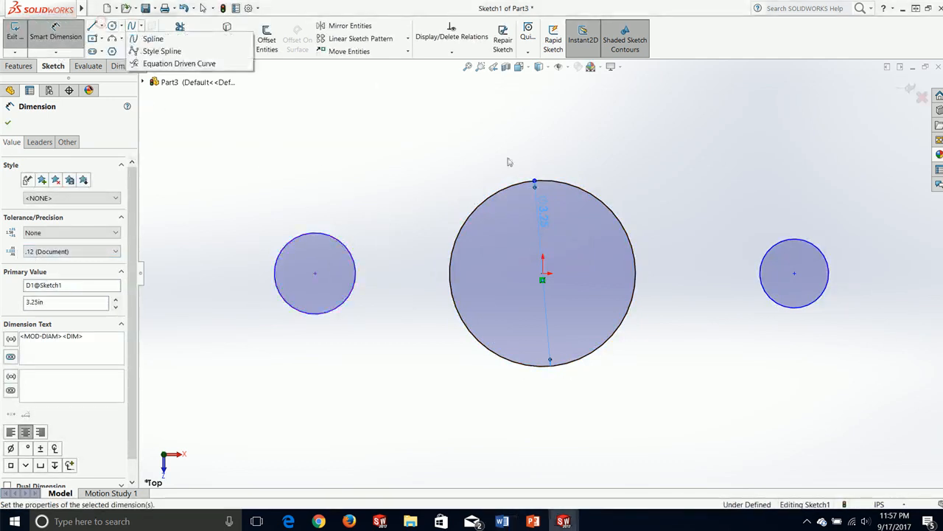
left_click(92, 26)
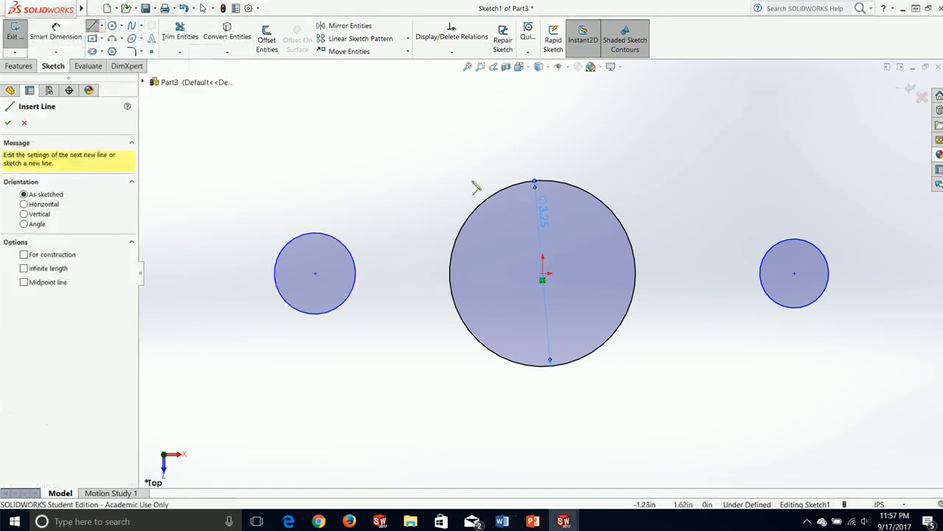
left_click(535, 182)
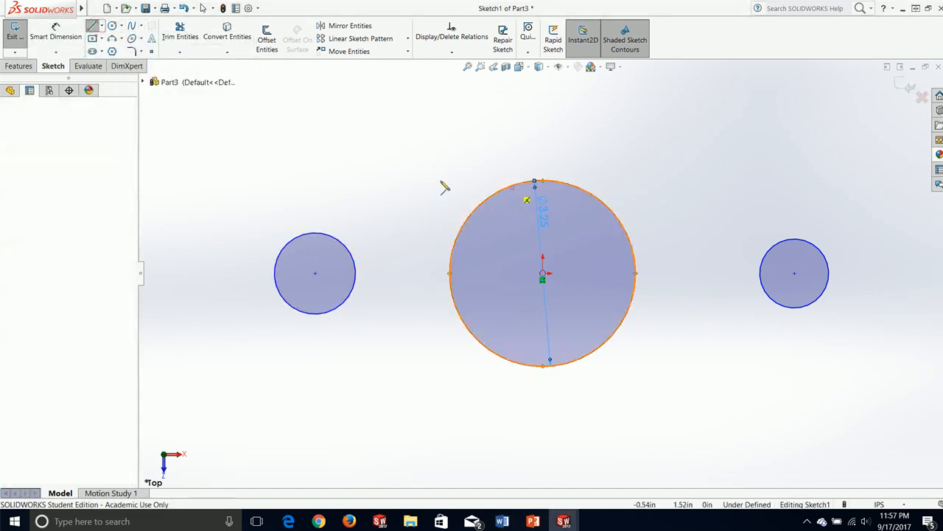
left_click(322, 233)
key("Escape")
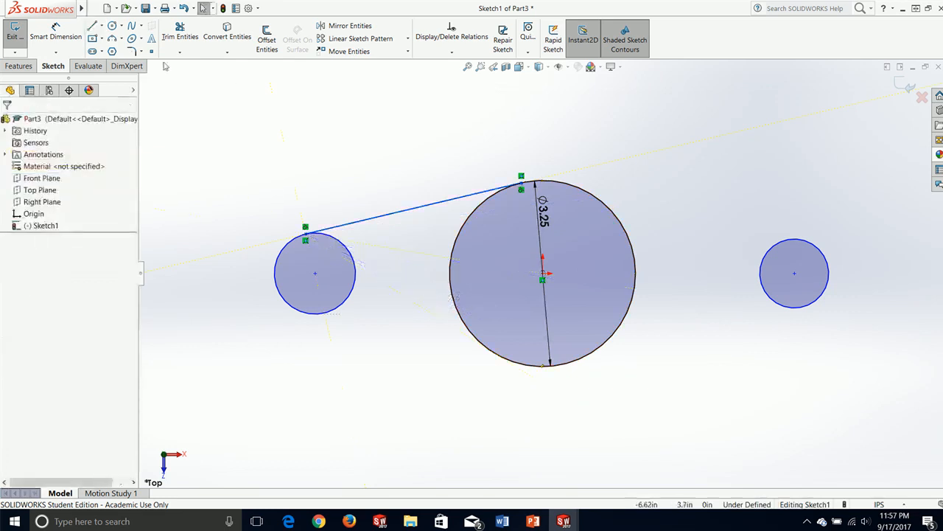
left_click(92, 27)
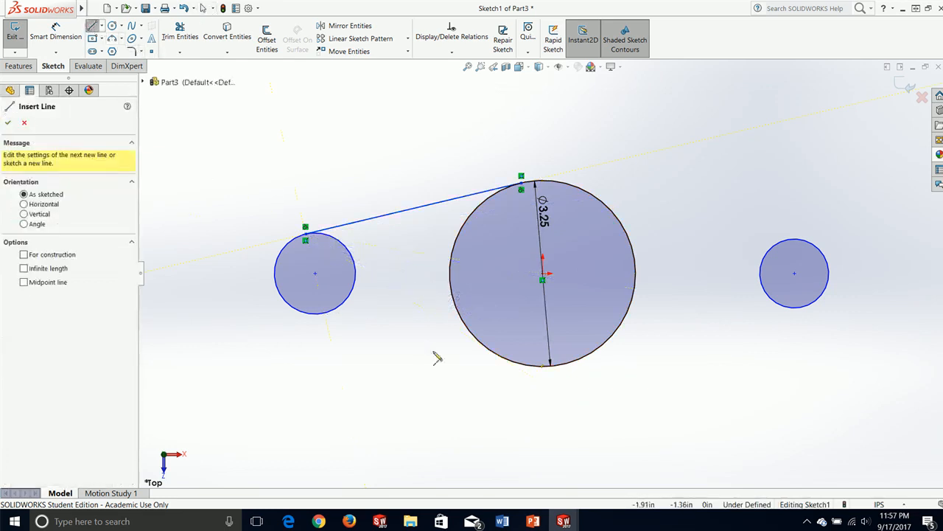
left_click(543, 367)
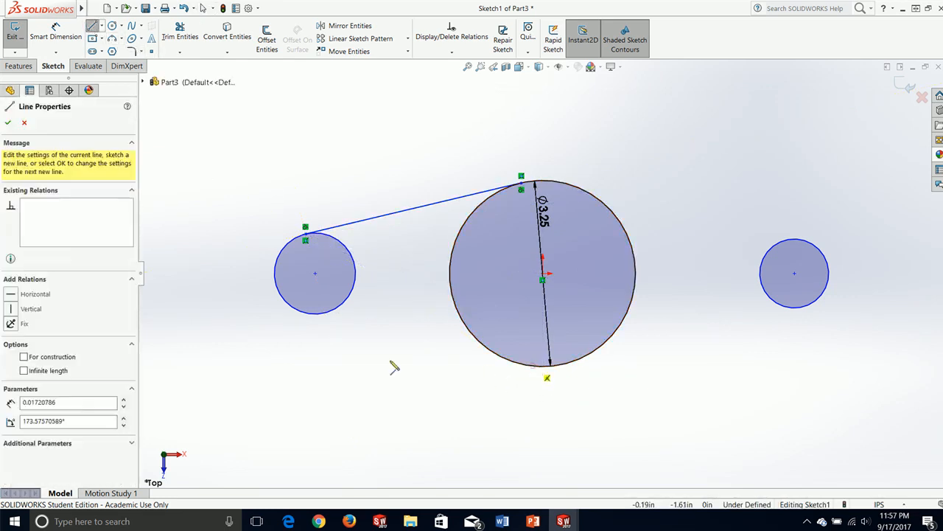
left_click(307, 315)
key("Escape")
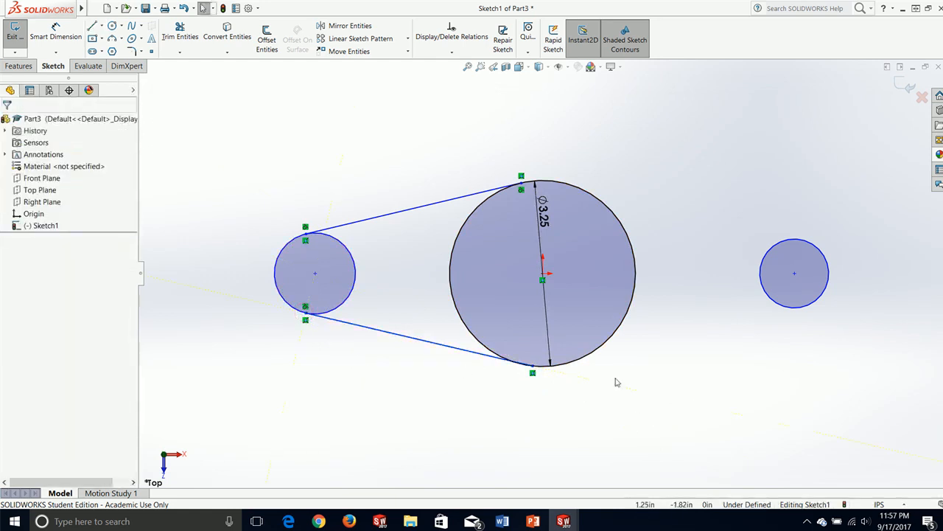
Sketch lower and upper outer lines tangent to the central circle and the right circle.
left_click(94, 29)
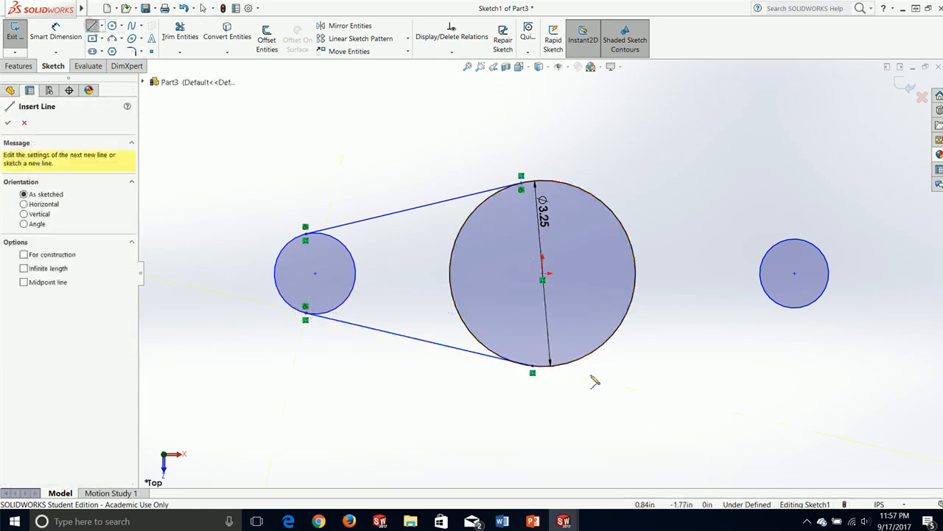
left_click(572, 365)
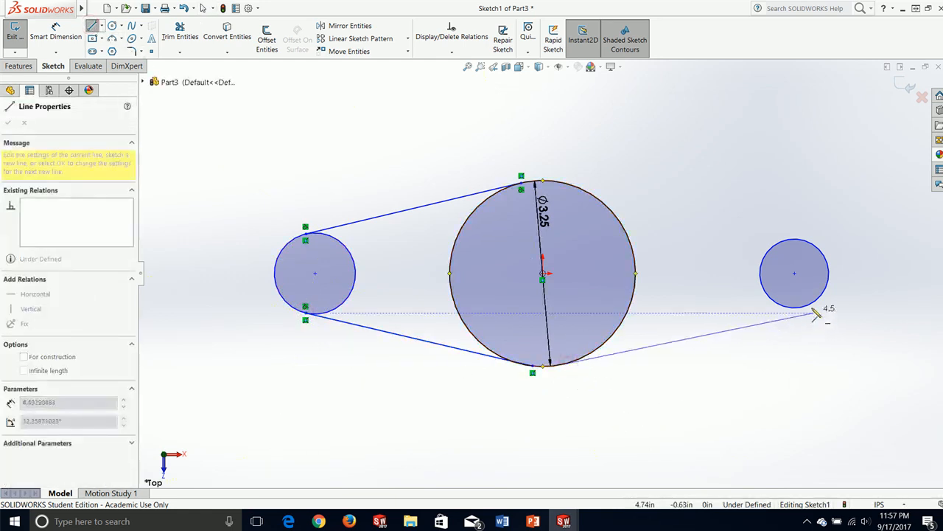
left_click(802, 304)
key("Escape")
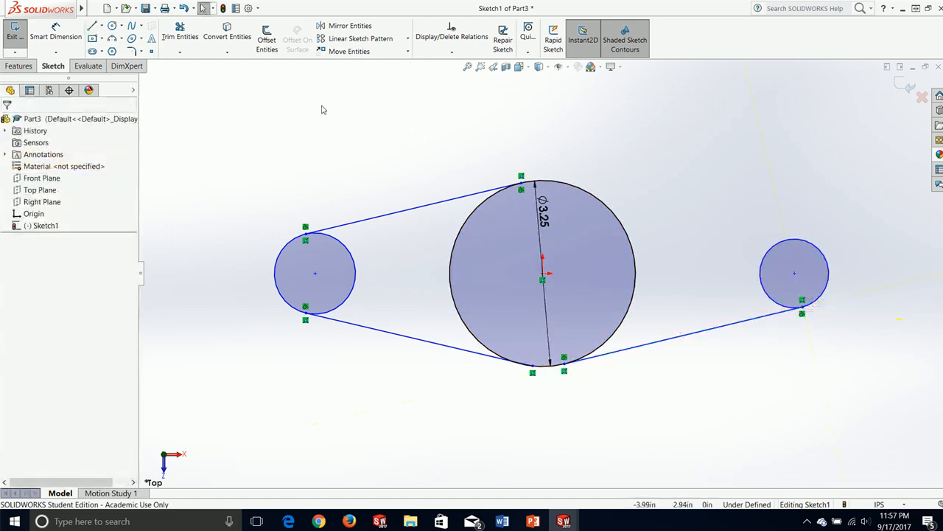
left_click(227, 52)
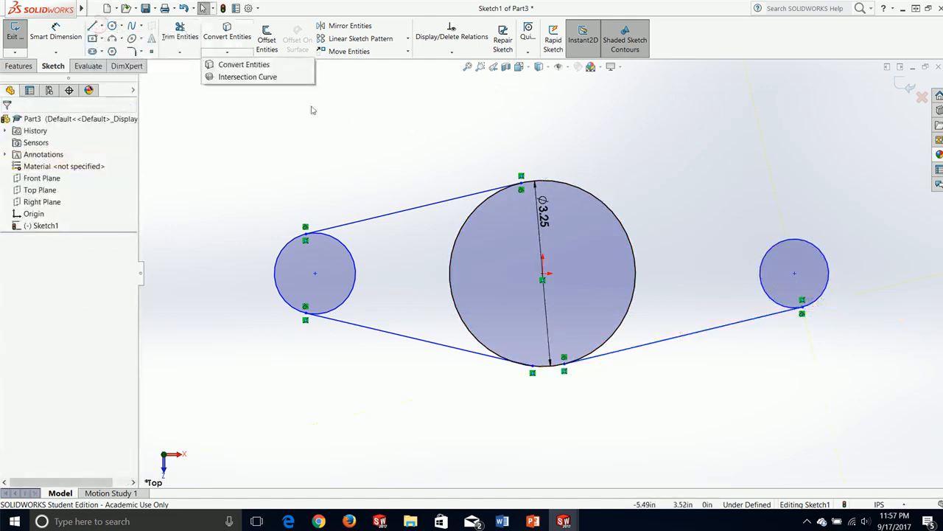
left_click(92, 25)
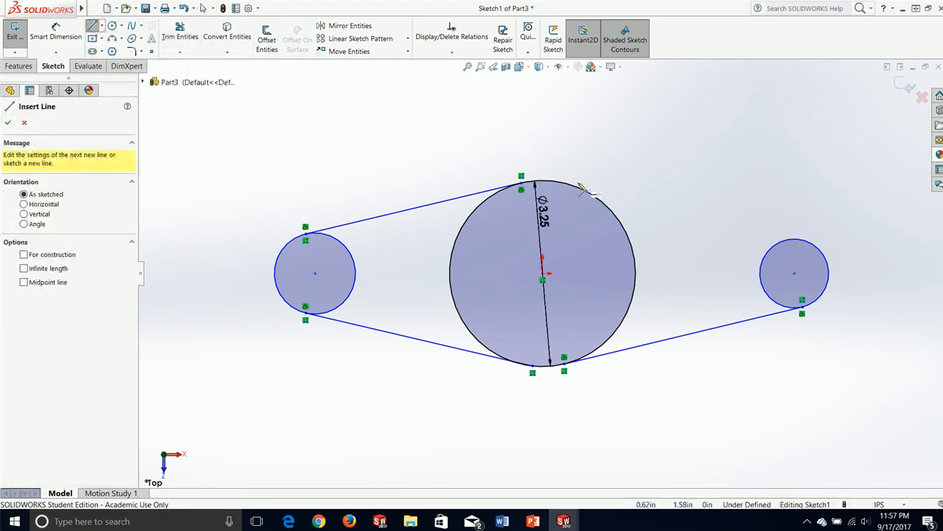
left_click(582, 189)
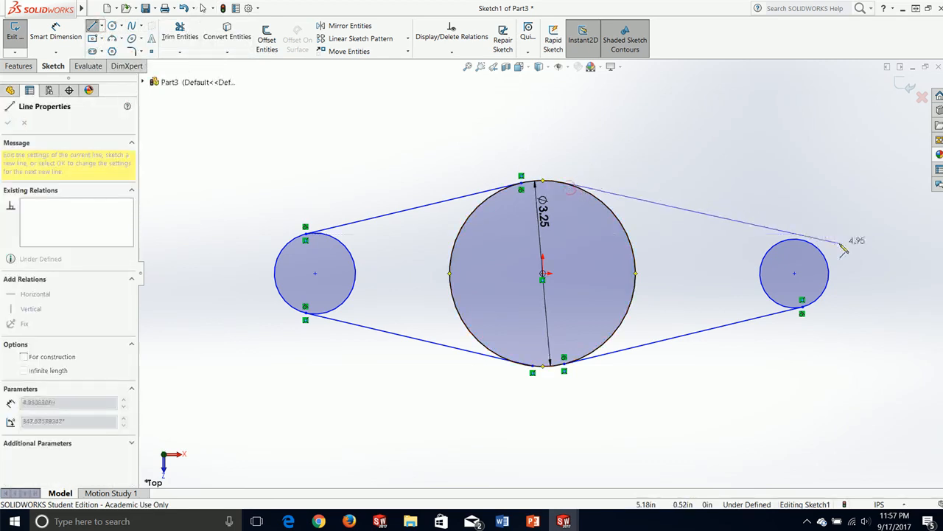
left_click(803, 235)
key("Escape")
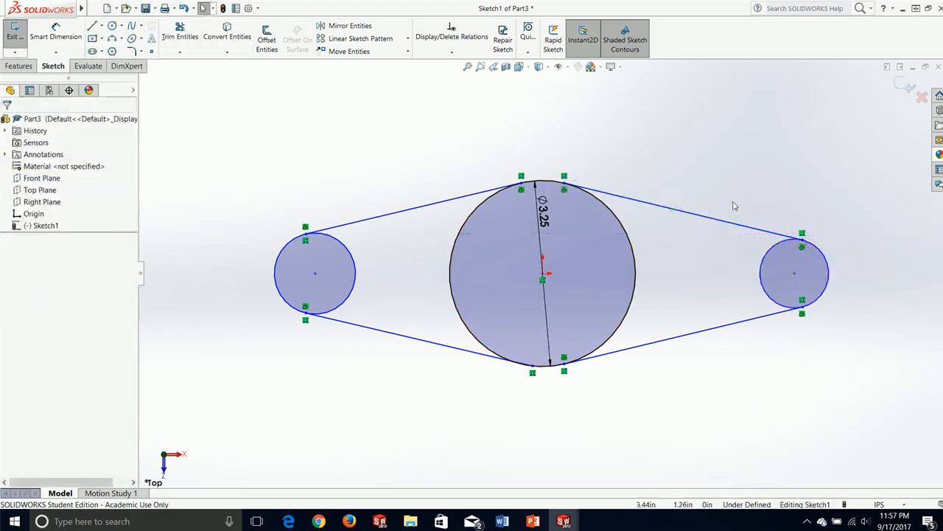
Make the lower-left outer line tangent to the central circle.
scroll(733, 301, "down", 1)
scroll(567, 429, "down", 2)
scroll(514, 371, "down", 1)
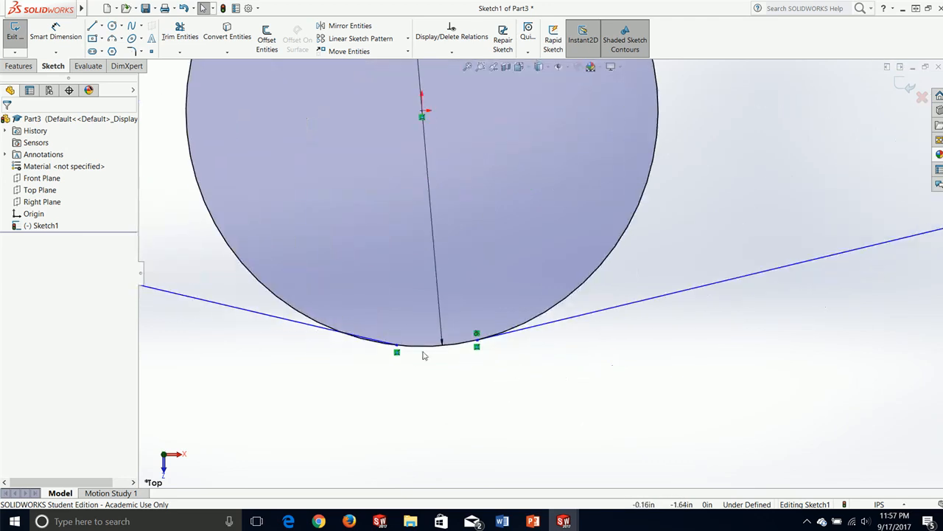
left_click(291, 305)
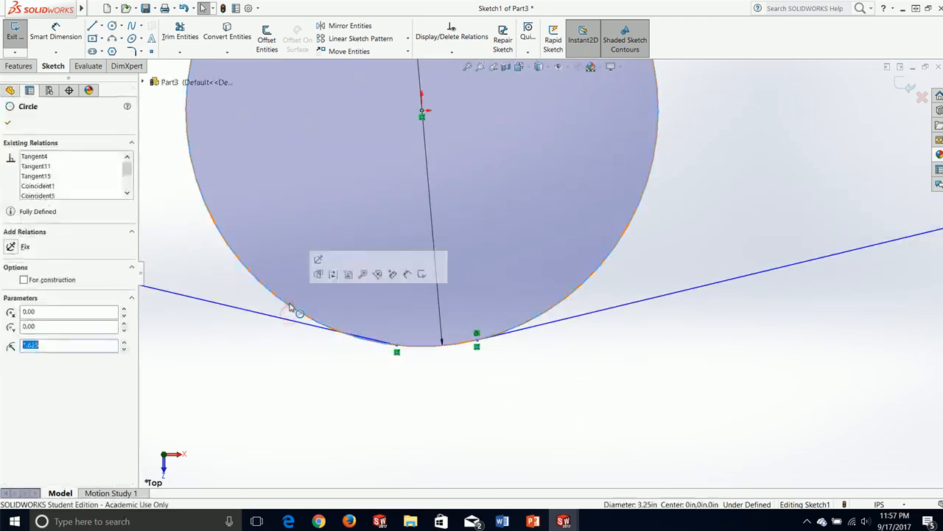
left_click(213, 293)
left_click(221, 303)
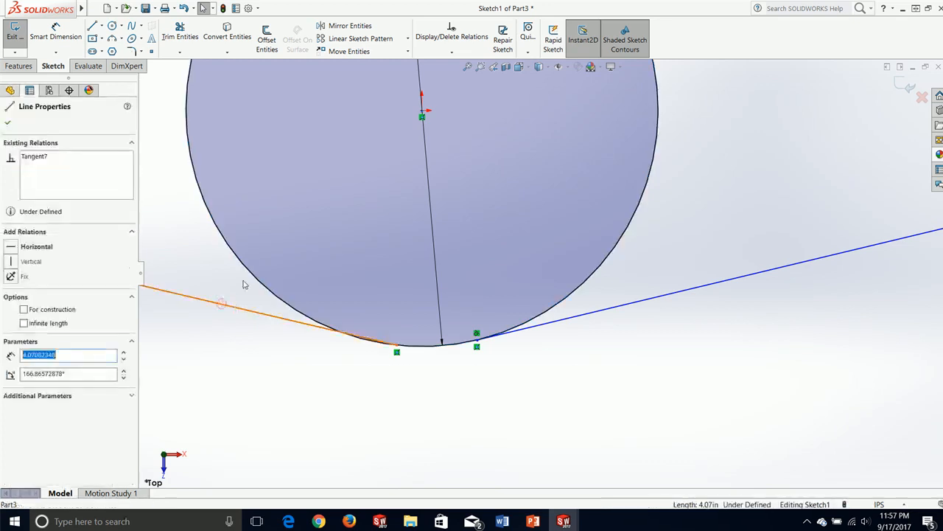
left_click(252, 277, "ctrl")
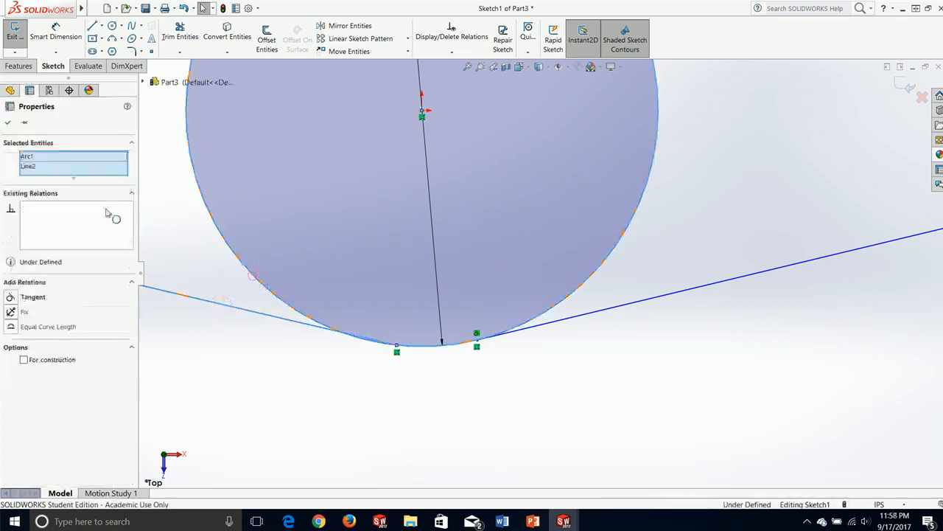
left_click(17, 297)
left_click(7, 123)
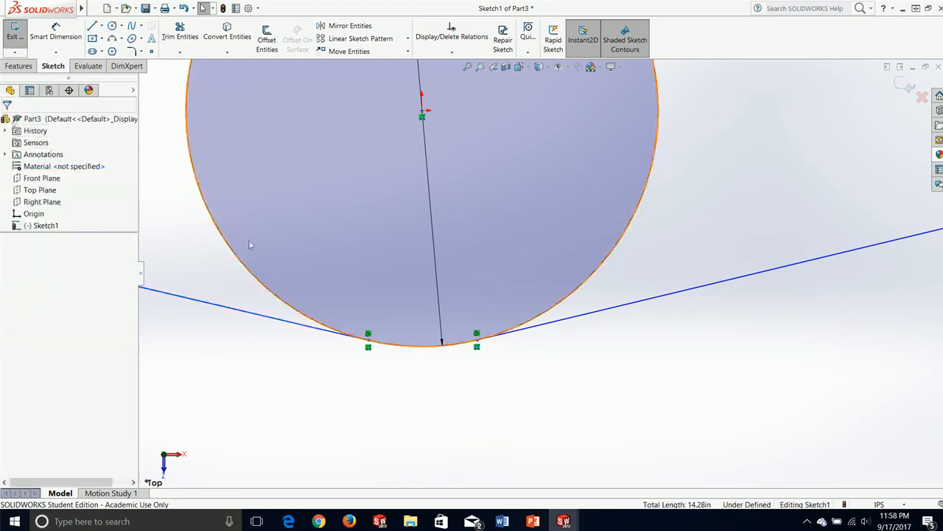
Trim the inner portions of the left, central and right circles to leave one closed outer profile.
key("f")
scroll(309, 252, "down", 2)
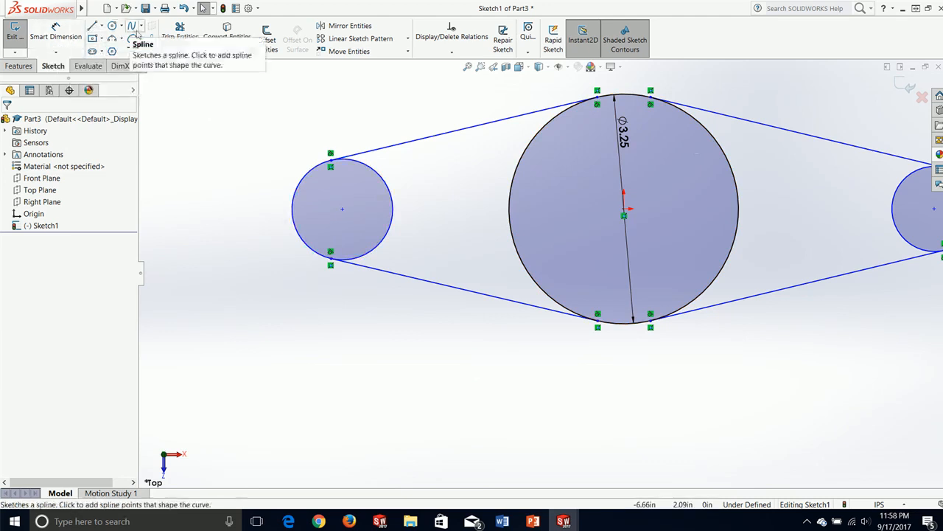
left_click(180, 33)
left_click_drag(437, 222, 389, 222)
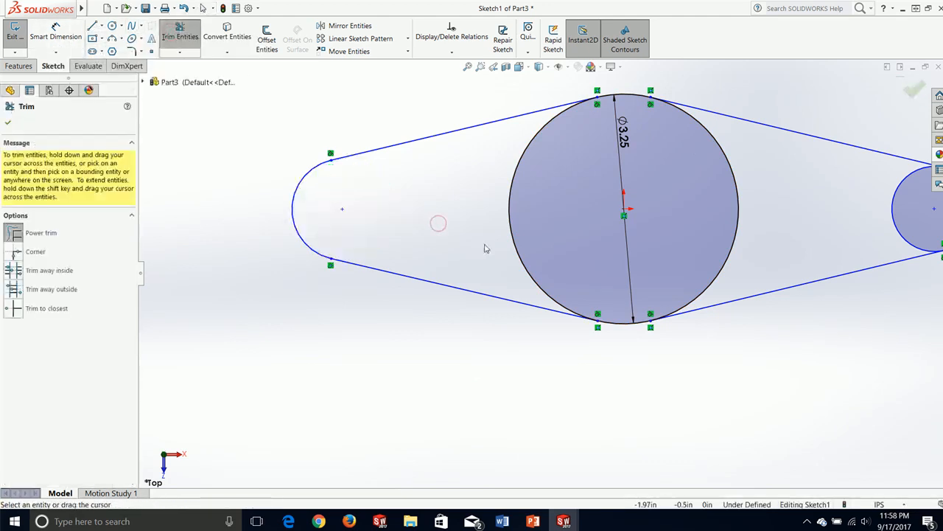
left_click_drag(485, 249, 565, 250)
left_click_drag(801, 218, 711, 218)
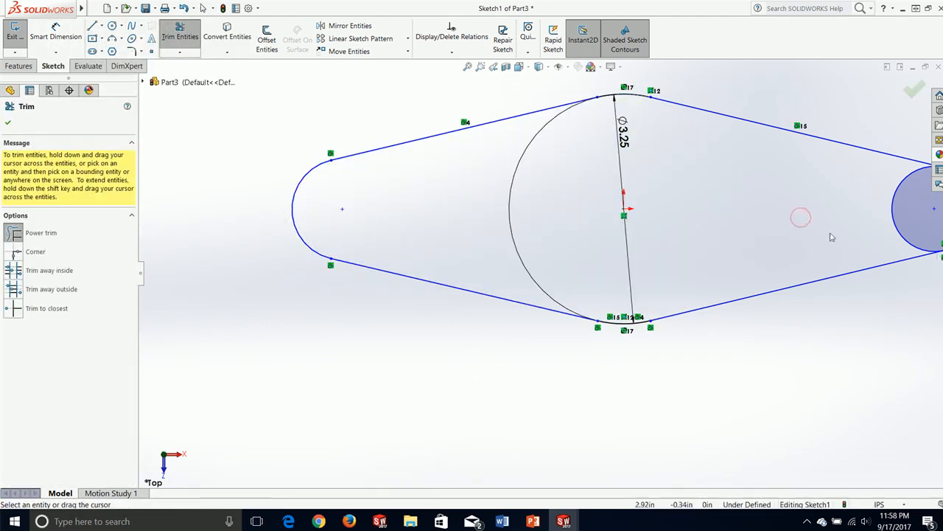
left_click_drag(830, 232, 912, 231)
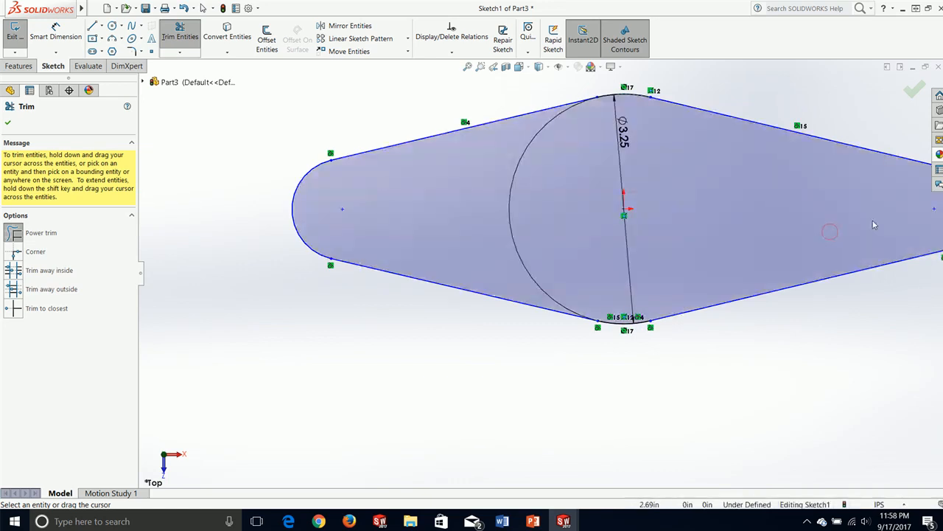
Dimension the left end arc's radius as 0.75 in.
left_click(56, 33)
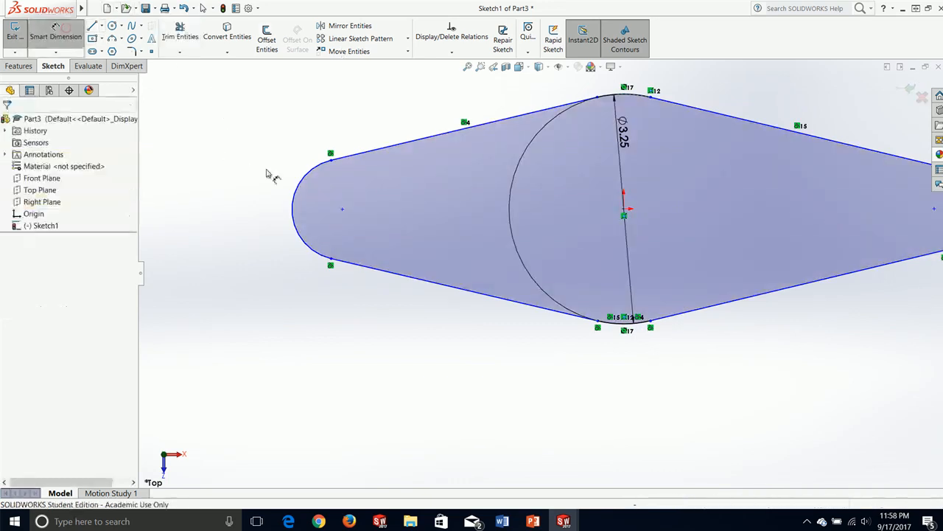
left_click(302, 183)
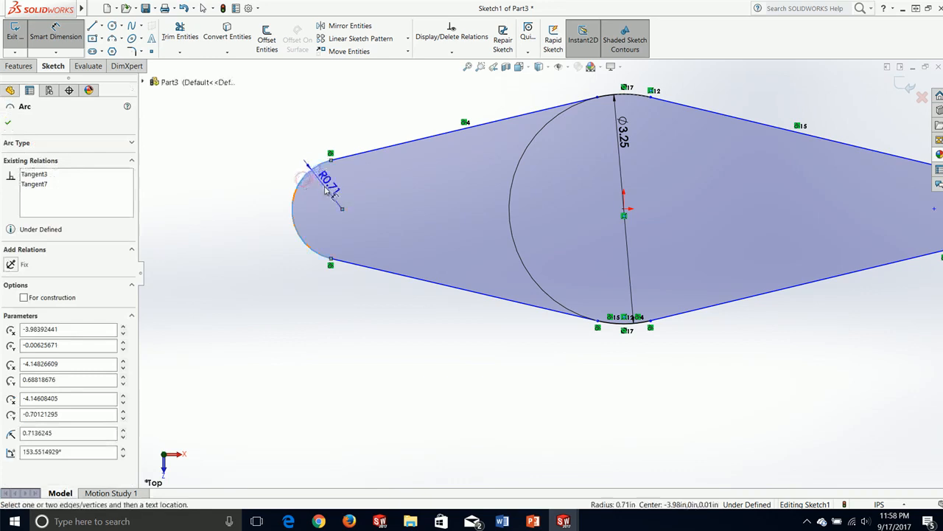
left_click(334, 197)
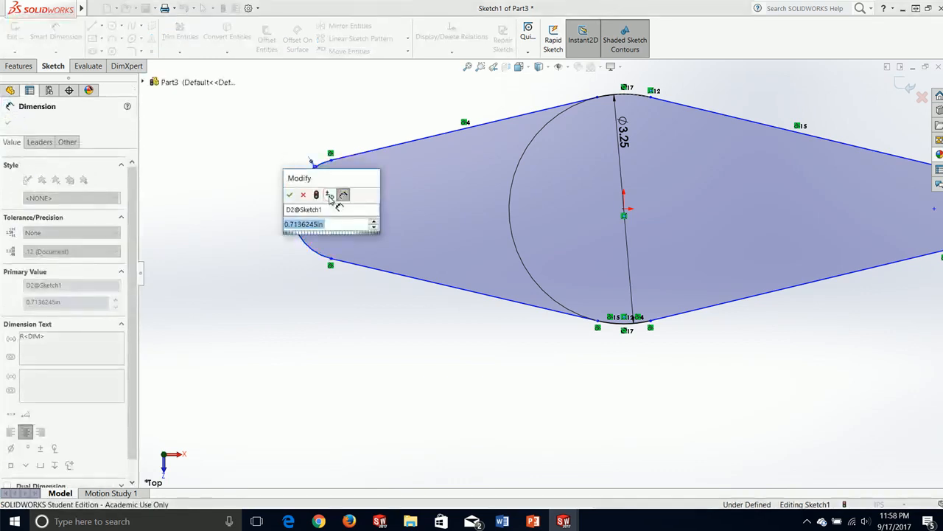
key("BackSpace")
type(".75")
key("Return")
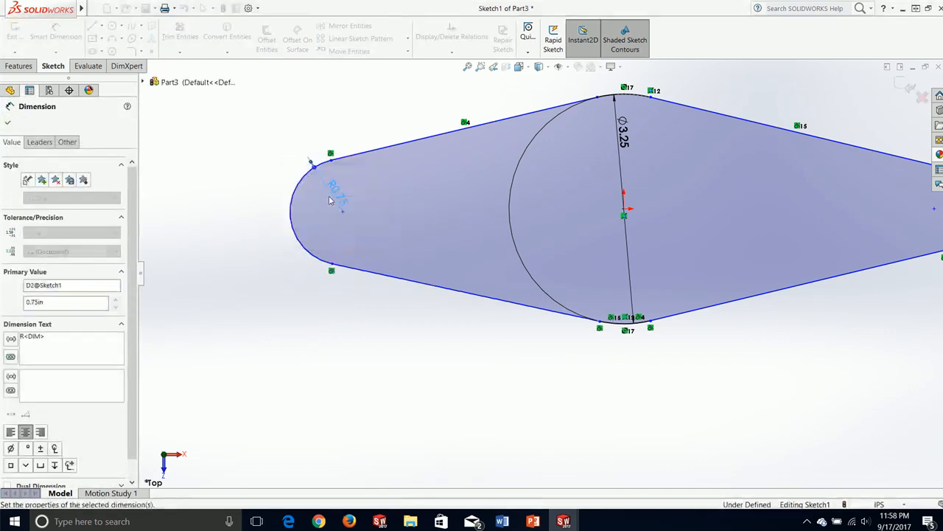
Dimension the right end arc's radius as 0.75 in.
key("z")
scroll(877, 223, "down", 3)
left_click(720, 247)
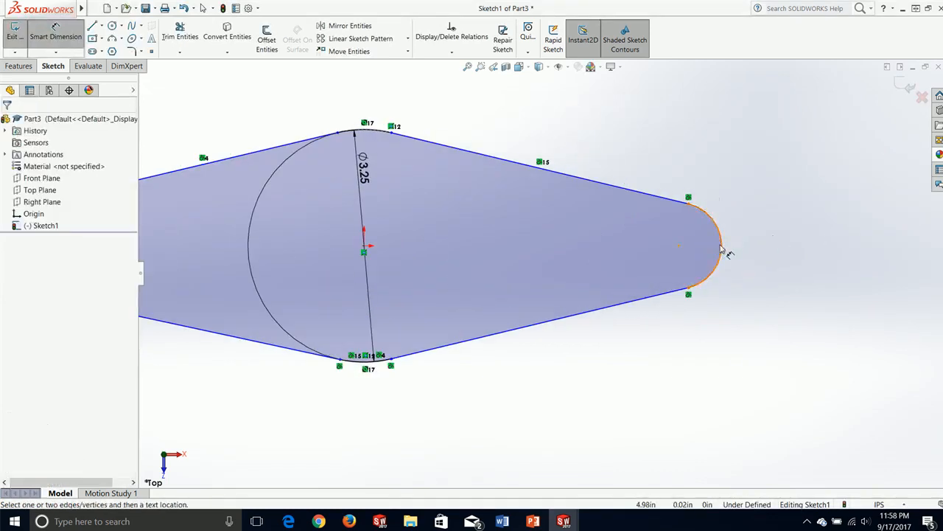
left_click(706, 257)
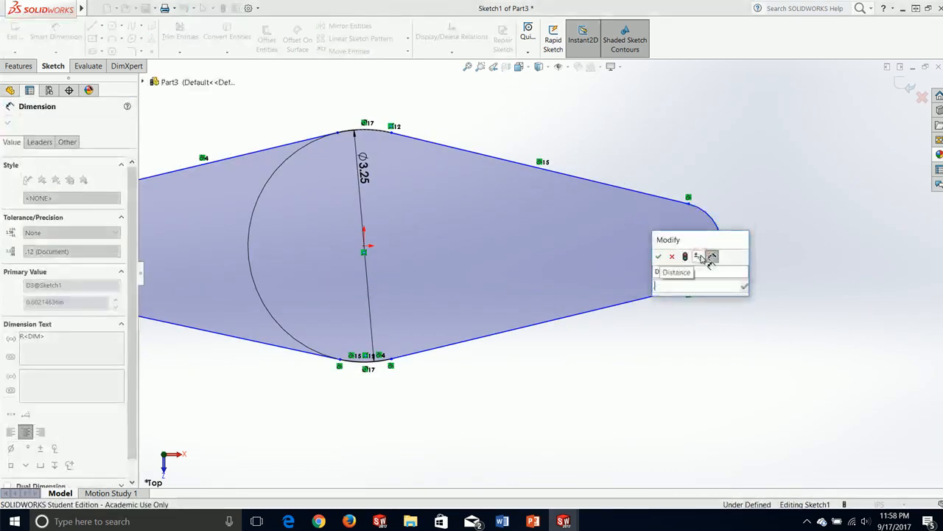
type(".75")
key("Return")
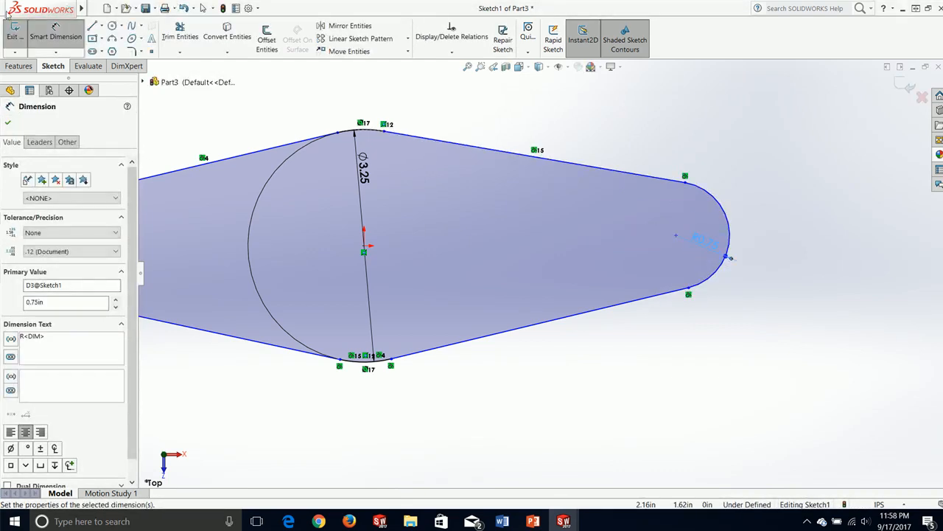
left_click(10, 126)
scroll(312, 217, "up", 3)
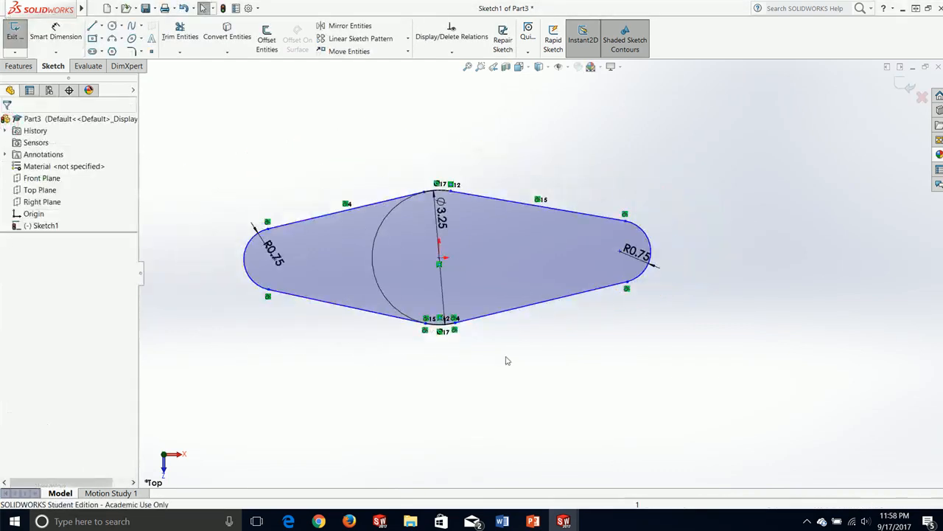
Try to align the right arc's center using a horizontal construction centerline sketched through the origin.
scroll(294, 318, "down", 1)
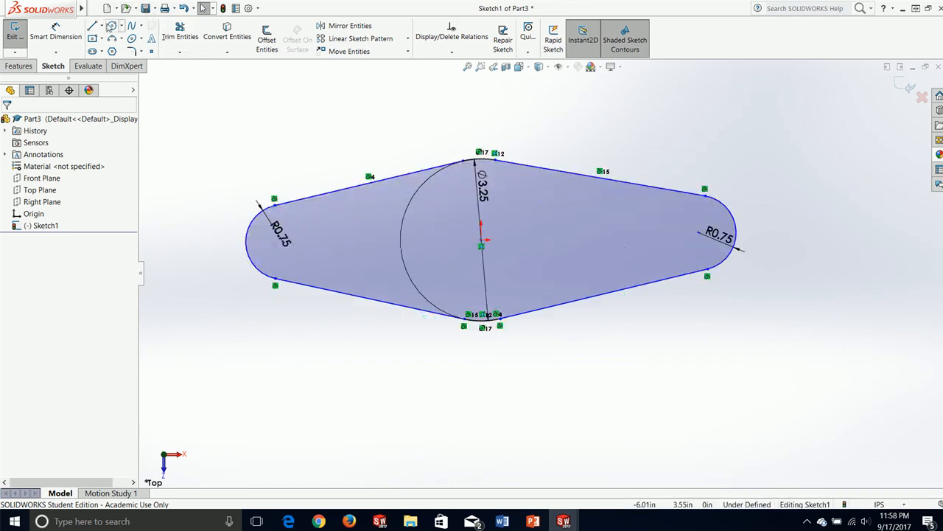
left_click(103, 27)
left_click(137, 37)
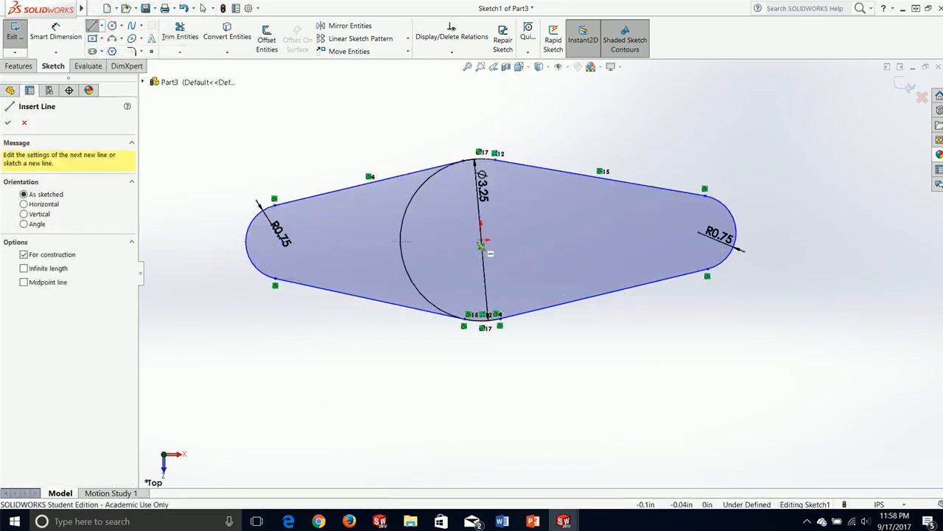
left_click(359, 240)
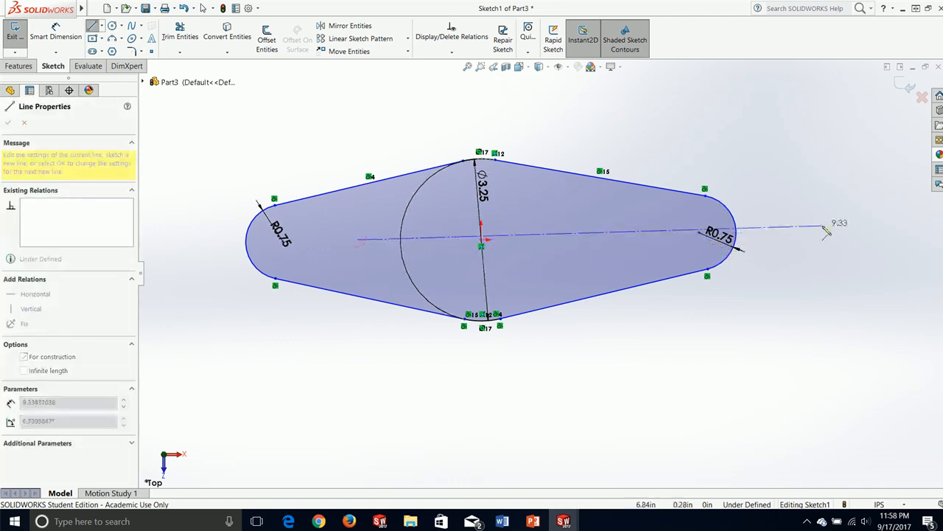
left_click(580, 239)
key("Escape")
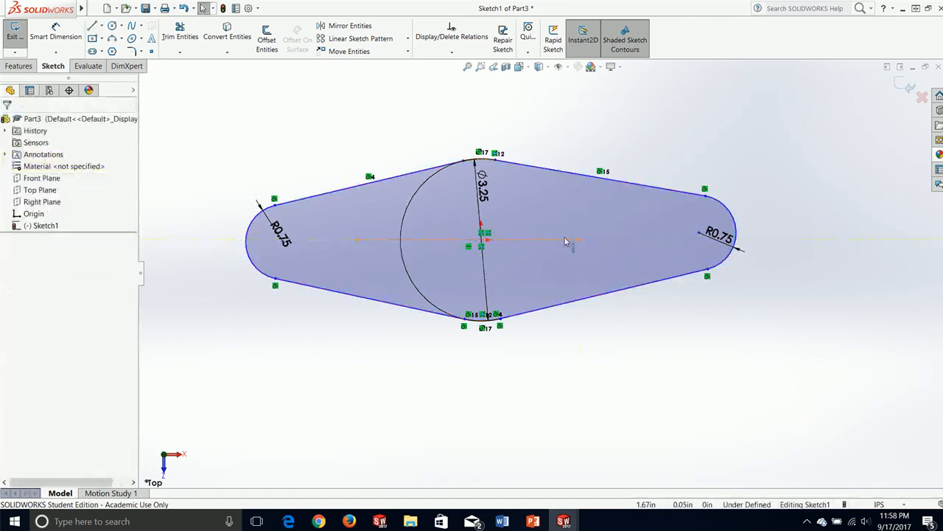
left_click(567, 239)
left_click(698, 233, "ctrl")
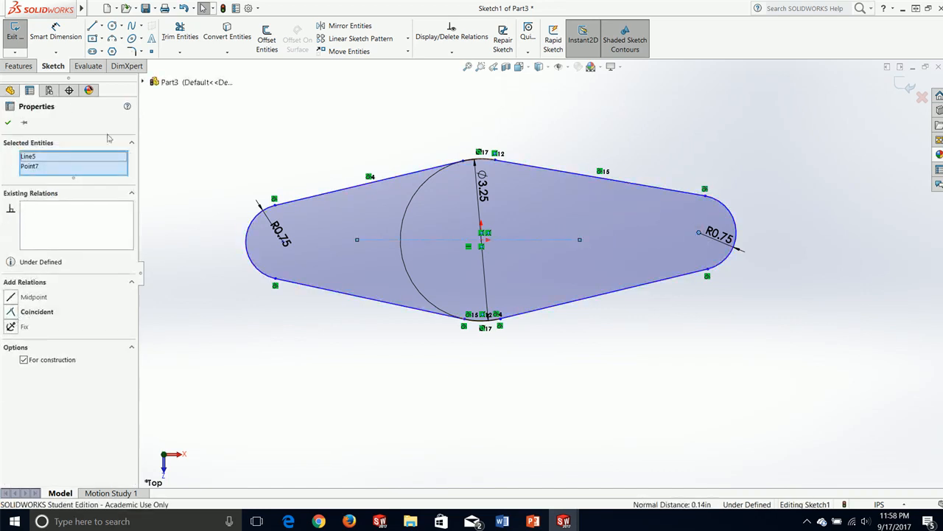
left_click(250, 112)
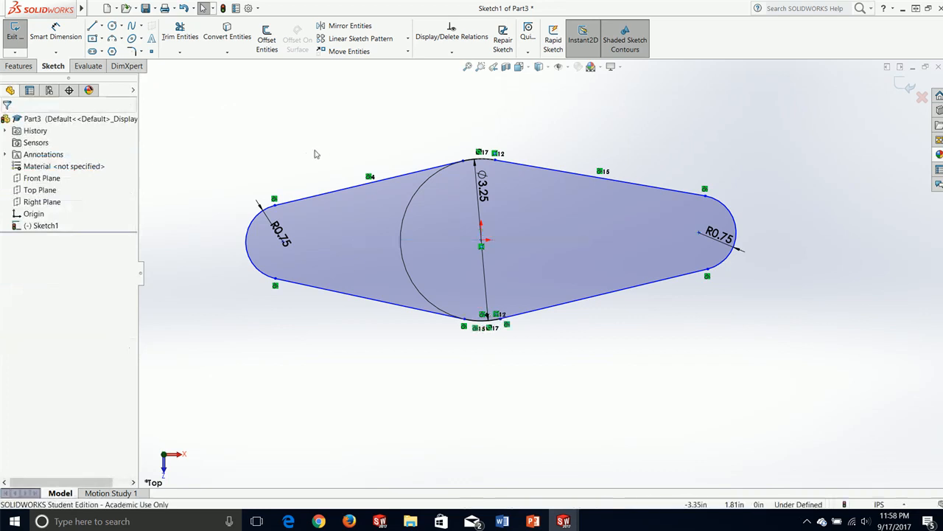
Add a horizontal relation between the right end arc's center and the origin.
left_click(481, 243)
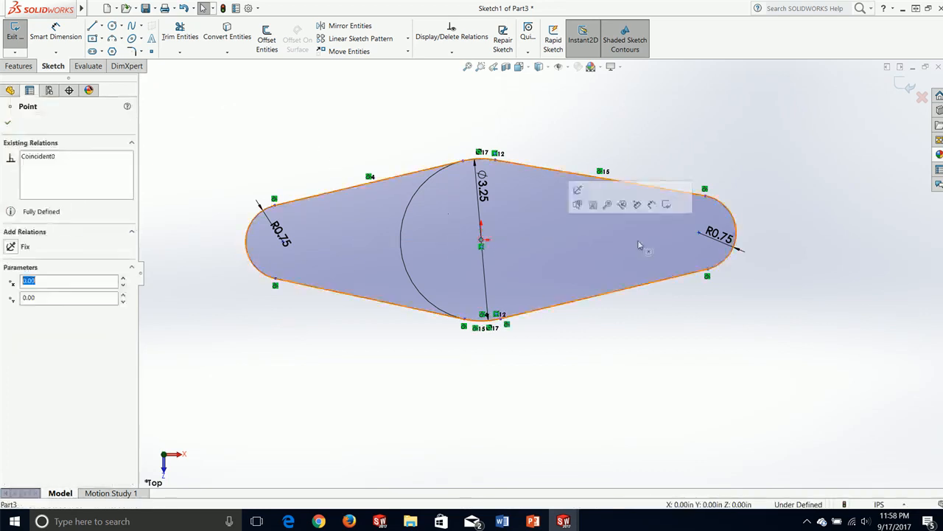
left_click(704, 234)
left_click(809, 296)
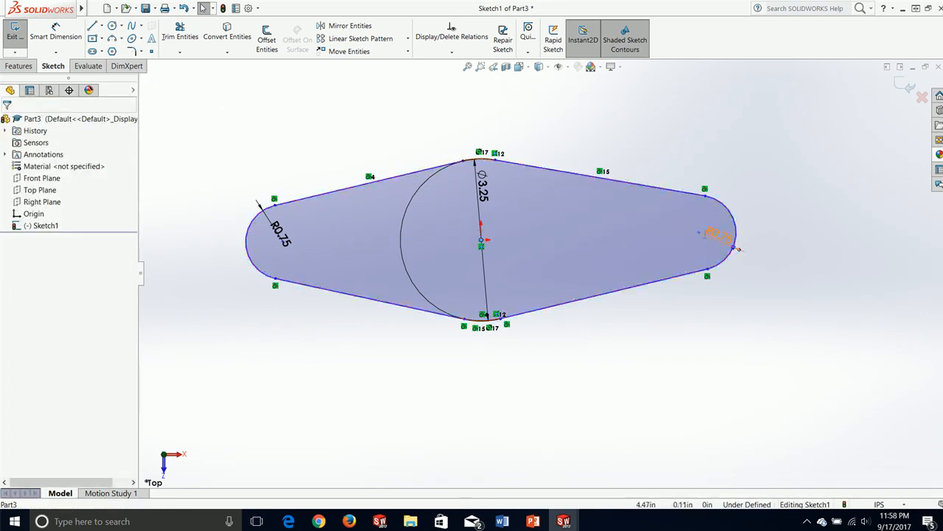
left_click(700, 233)
left_click(483, 241, "ctrl")
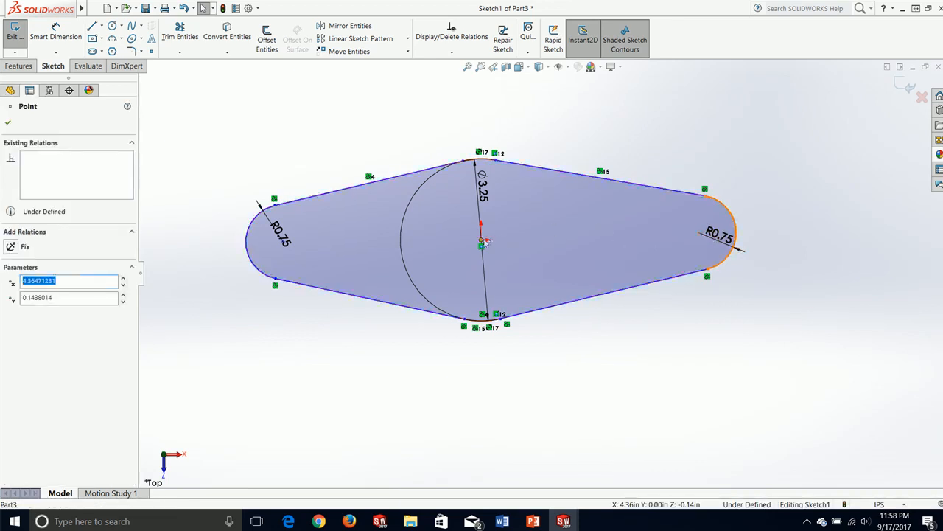
left_click(30, 297)
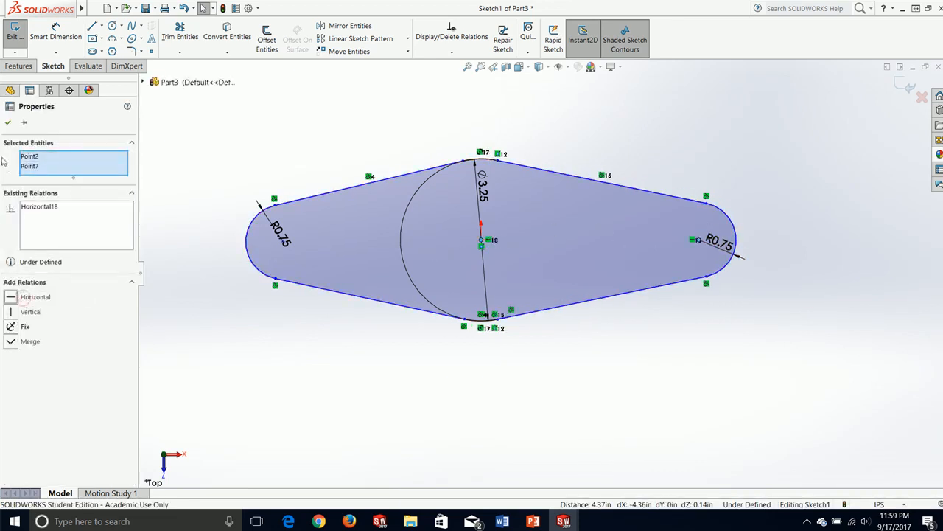
left_click(7, 122)
Add a horizontal relation between the left end arc's center and the origin.
scroll(289, 253, "down", 5)
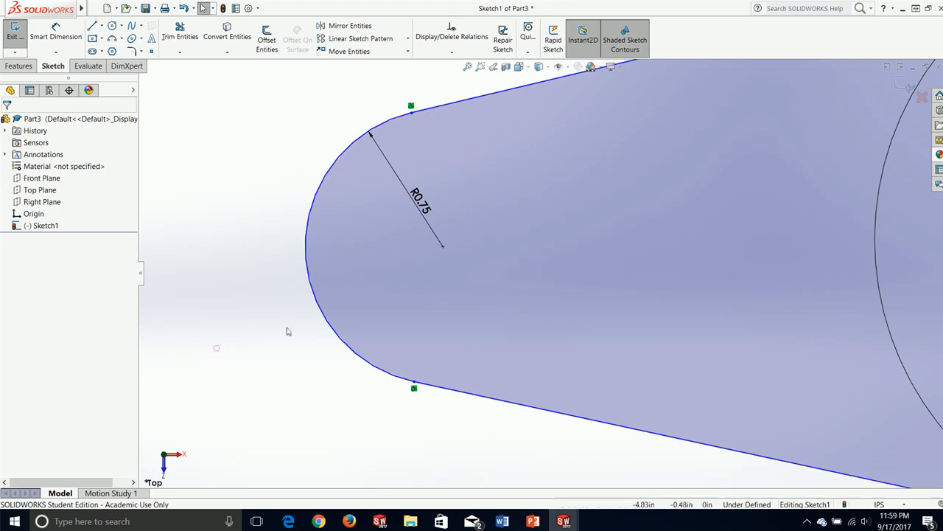
left_click(443, 250)
scroll(701, 294, "up", 5)
scroll(700, 262, "down", 6)
scroll(700, 262, "down", 1)
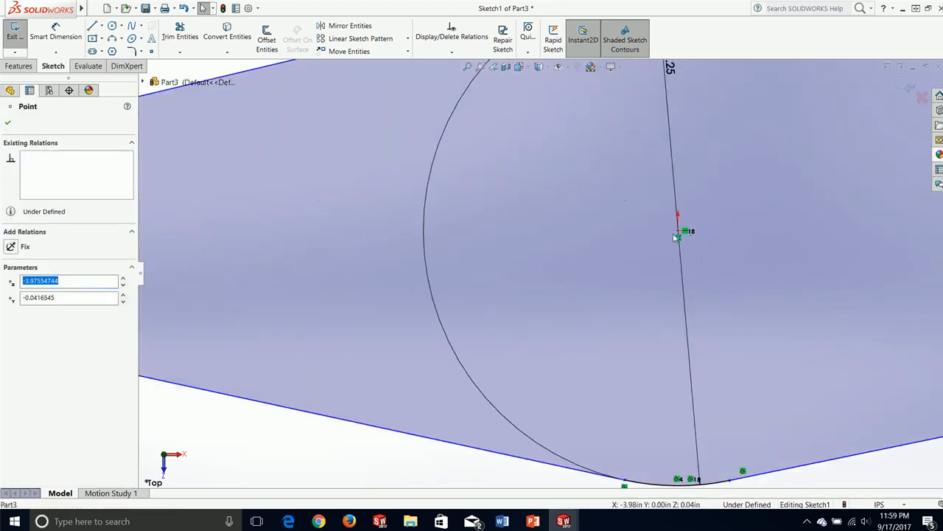
left_click(678, 232, "ctrl")
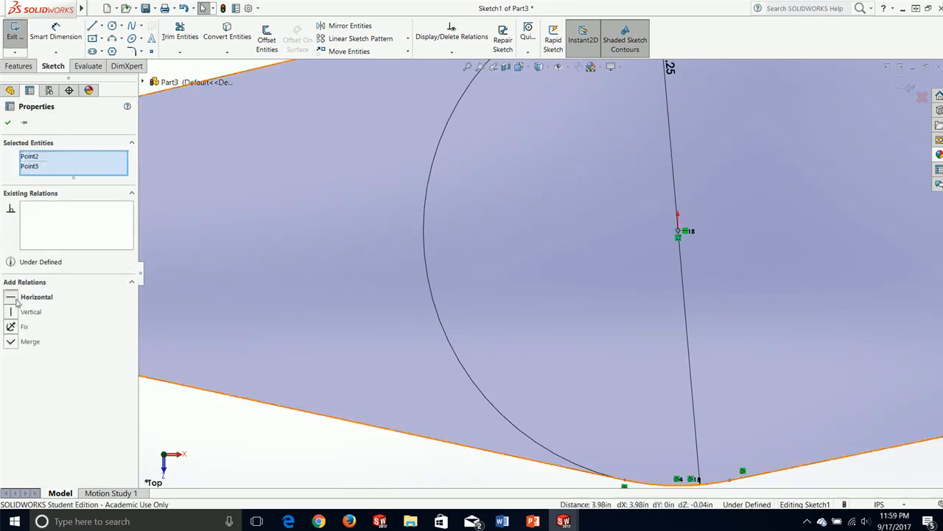
scroll(530, 273, "up", 3)
scroll(311, 315, "up", 3)
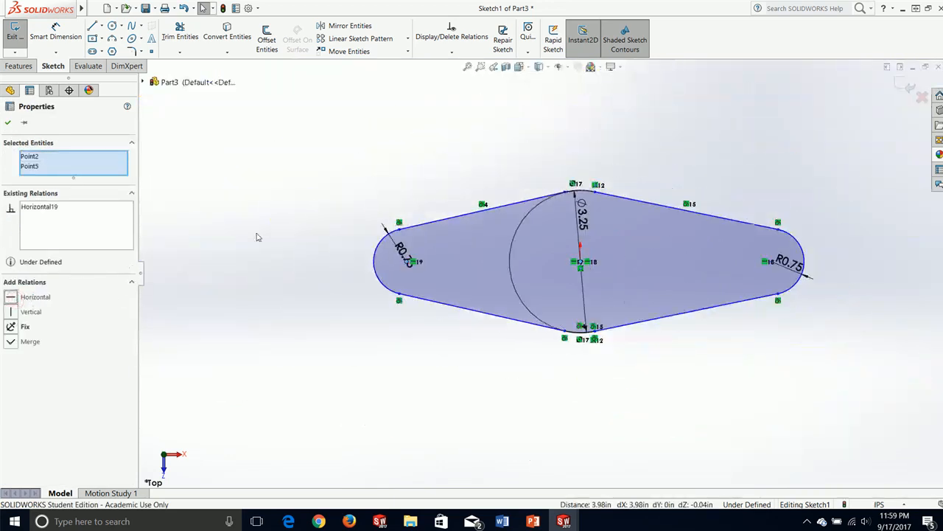
left_click(7, 124)
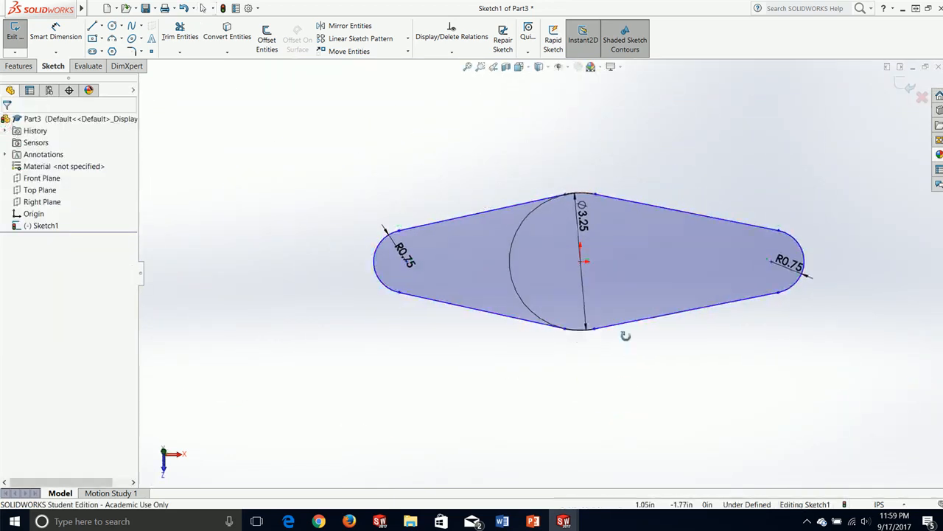
Orient the view normal to the sketch plane and select the upper-left outer line.
scroll(619, 350, "down", 4)
scroll(584, 274, "up", 4)
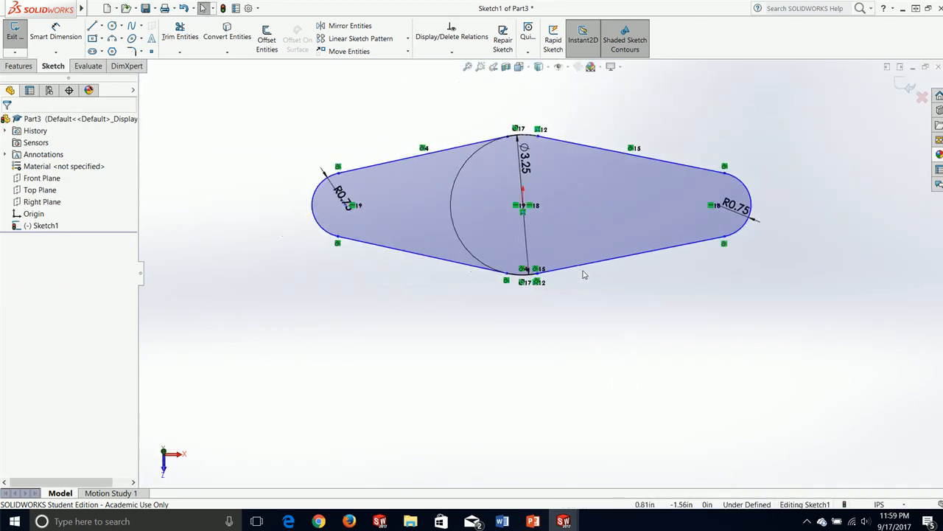
key("space")
left_click(370, 393)
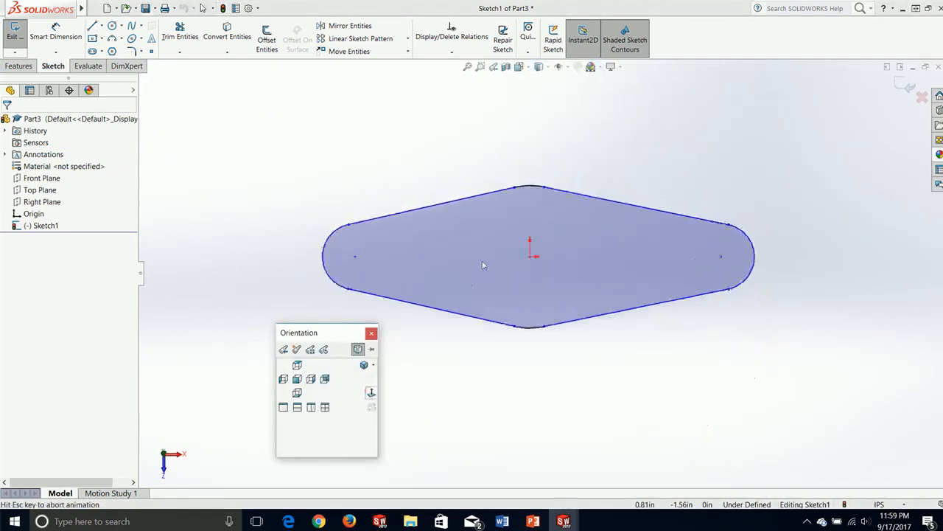
left_click(475, 219)
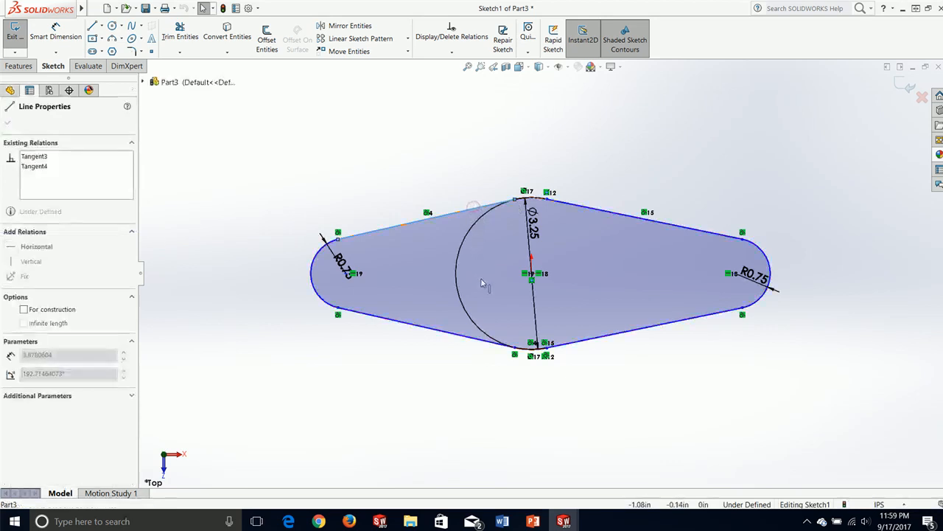
left_click(302, 404)
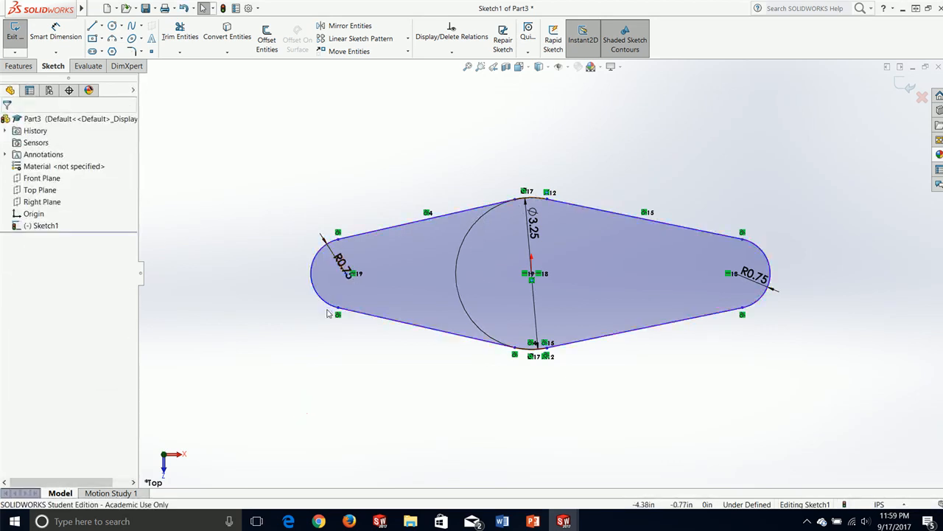
left_click(338, 297)
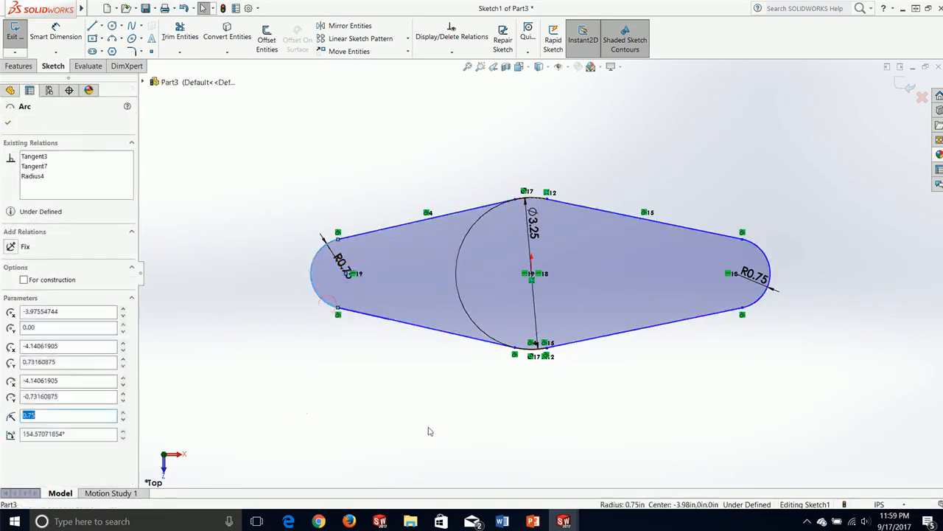
left_click(426, 423)
Dimension the horizontal distance between the left and right end arc centers as 4.5 in, placed below the profile.
left_click(66, 35)
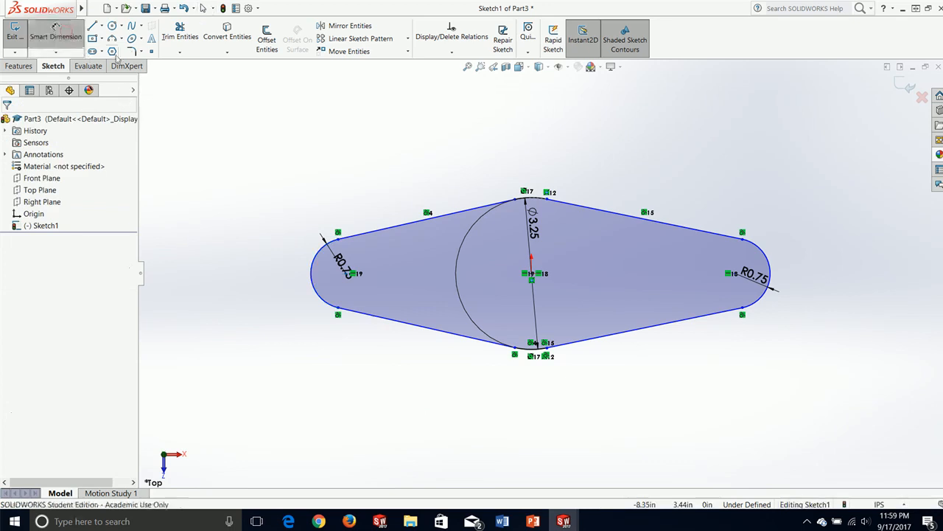
scroll(350, 291, "down", 5)
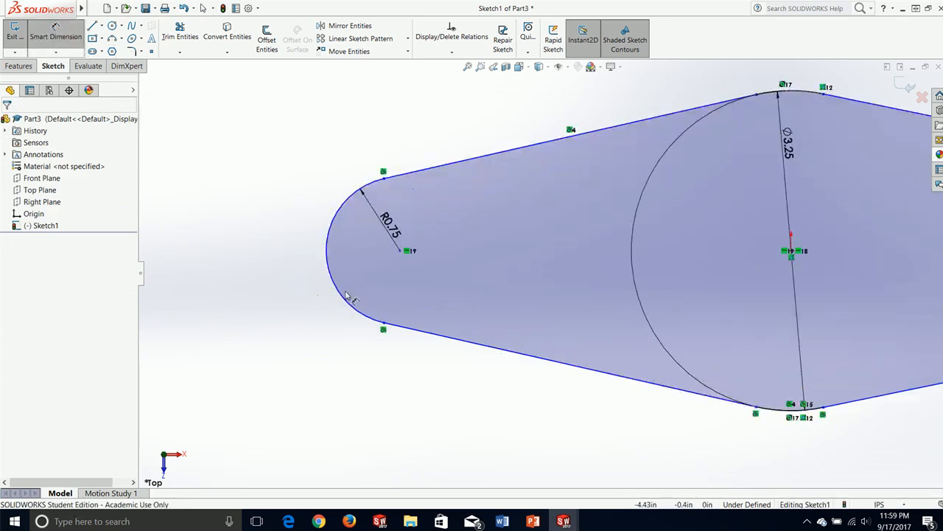
left_click(471, 223)
scroll(474, 226, "up", 8)
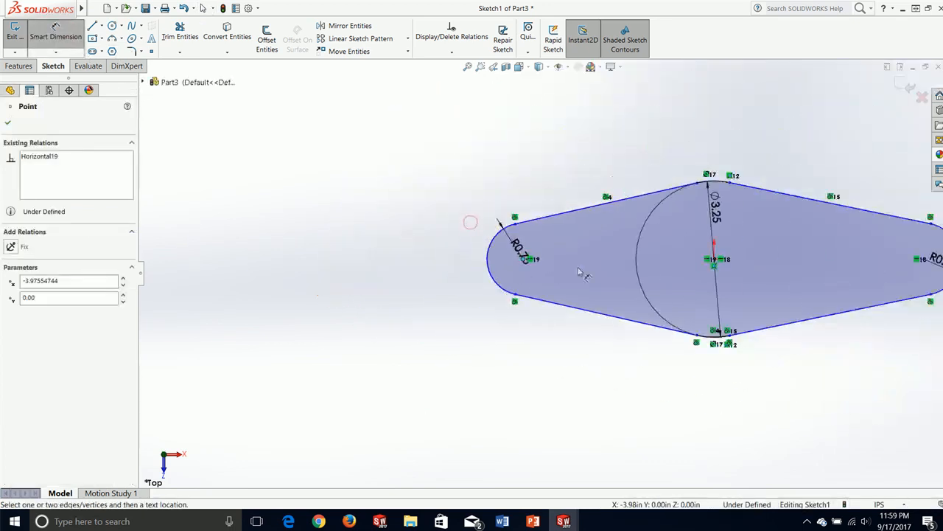
scroll(745, 307, "down", 3)
scroll(866, 250, "up", 1)
scroll(874, 247, "down", 4)
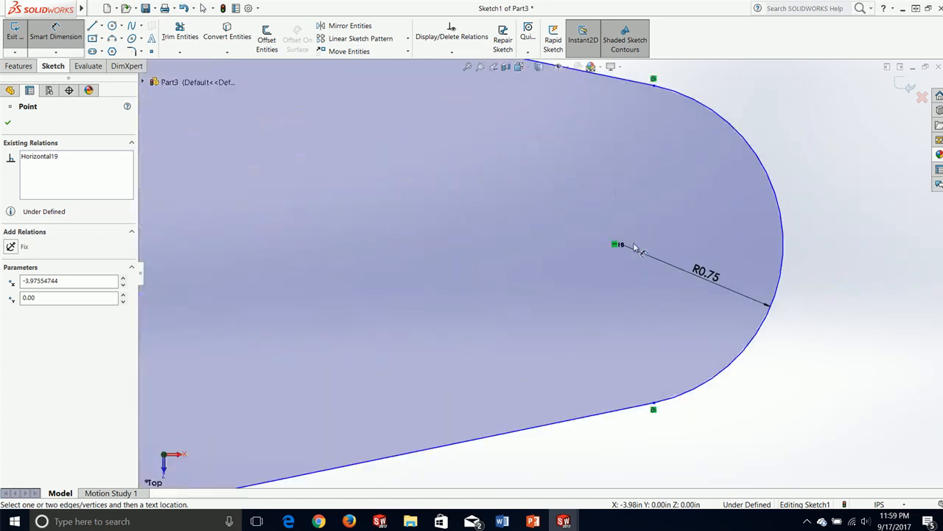
left_click(621, 248)
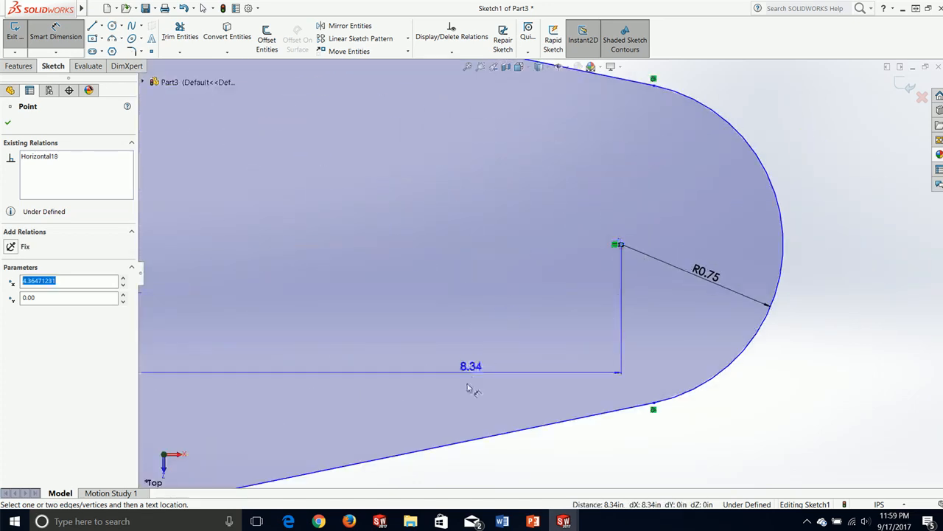
scroll(443, 398, "up", 4)
left_click(347, 403)
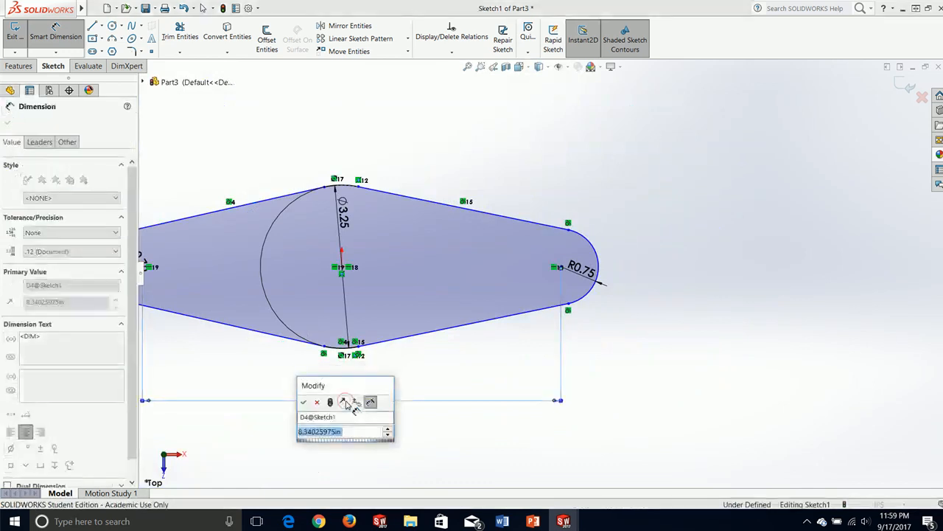
type("4.5")
key("Return")
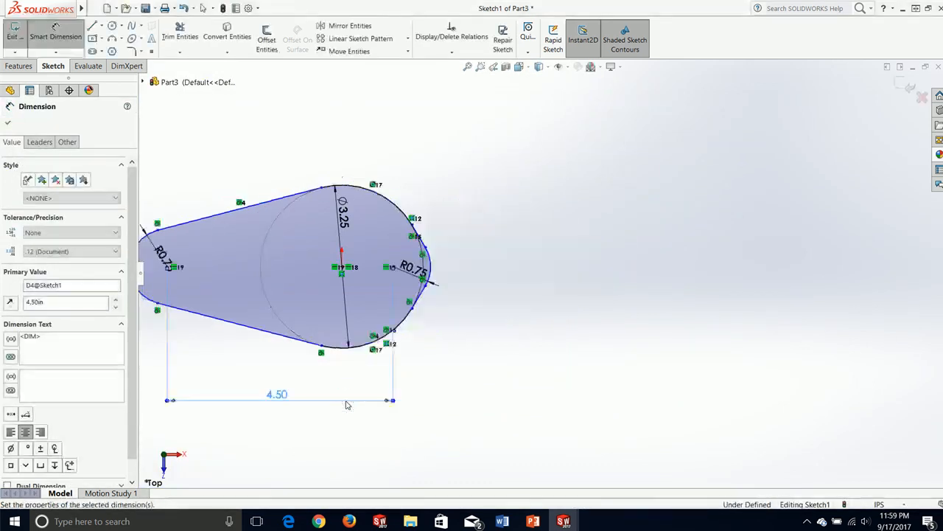
left_click(8, 122)
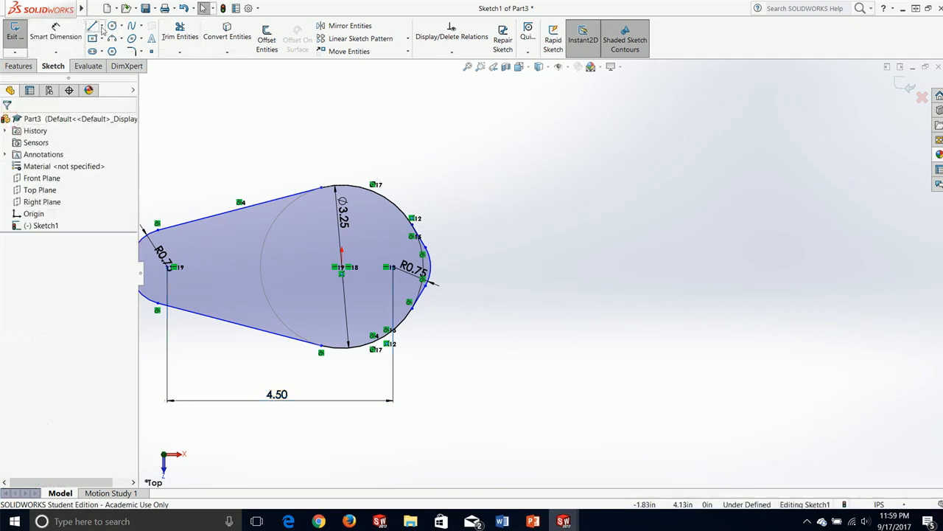
Sketch a vertical construction centerline through the origin, extending above and below the profile.
left_click(102, 28)
left_click(106, 49)
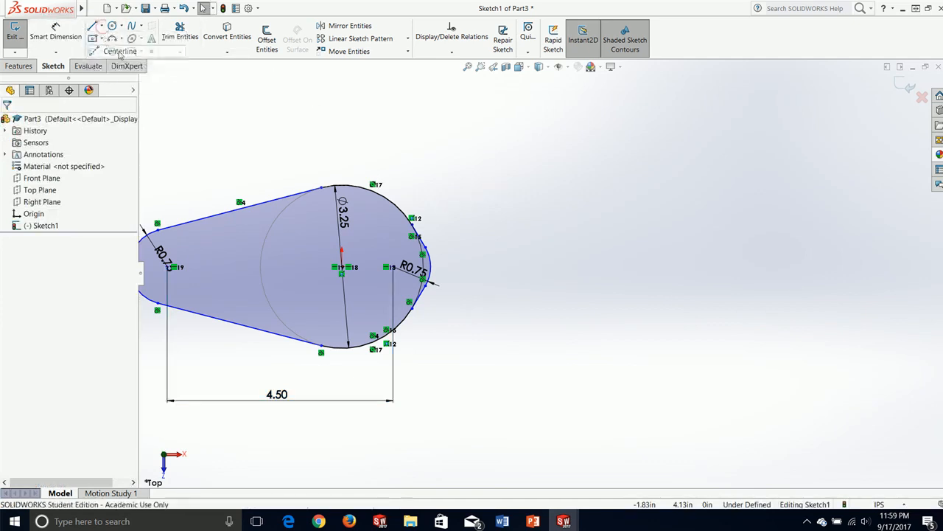
left_click(341, 142)
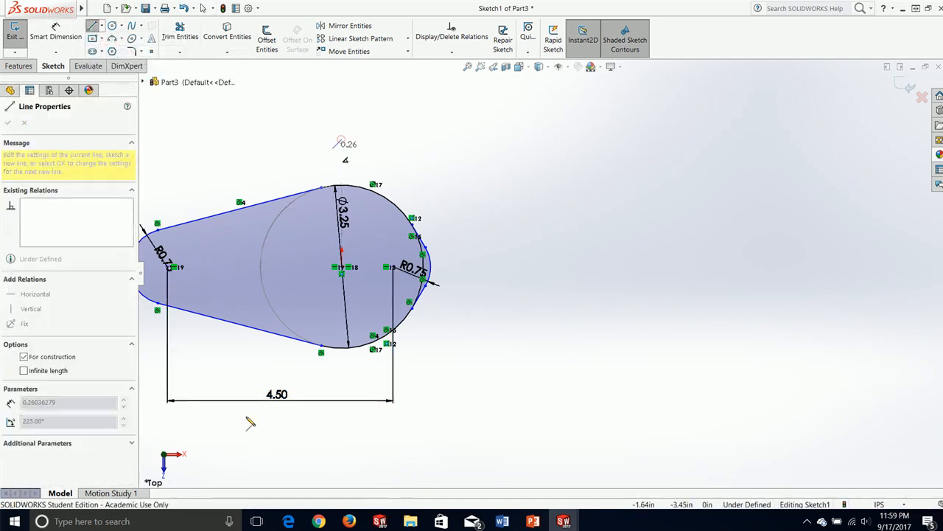
left_click(342, 451)
key("Escape")
key("Escape")
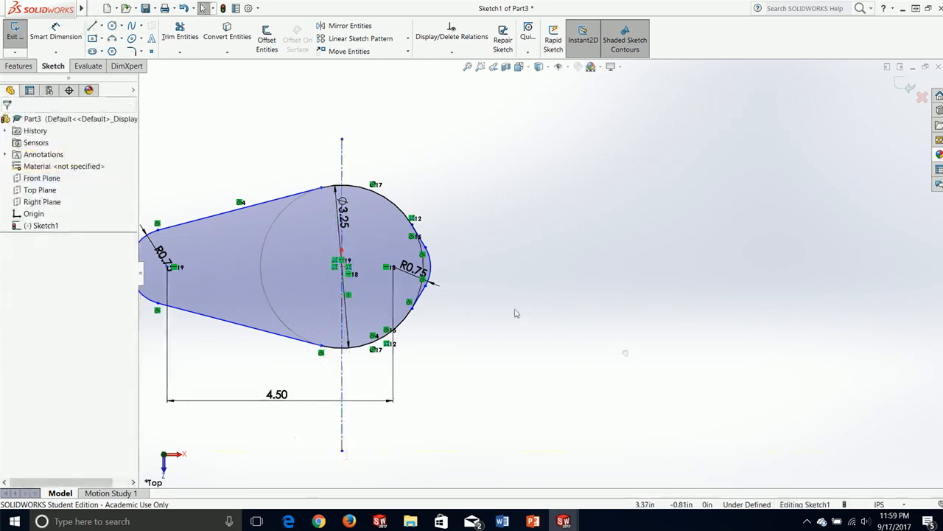
Make the left and right end arc centers symmetric about the vertical centerline.
scroll(184, 277, "down", 2)
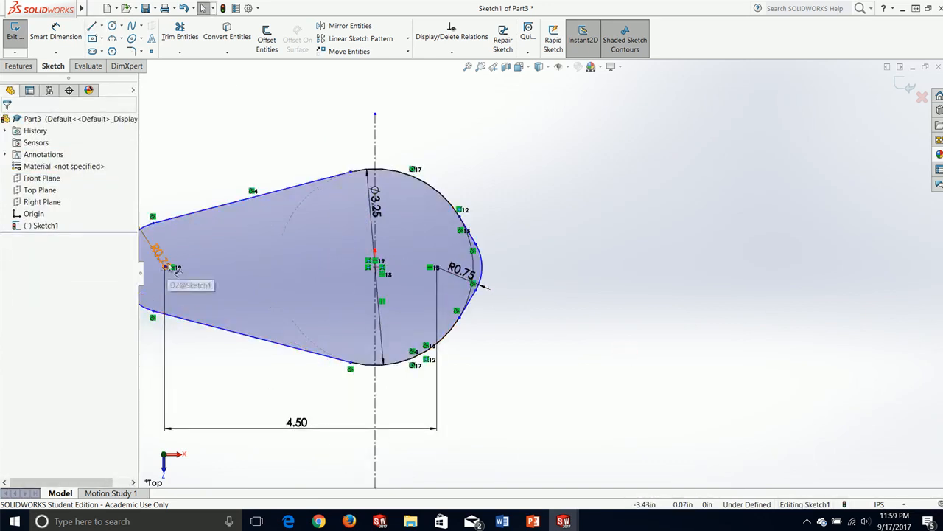
scroll(165, 275, "down", 3)
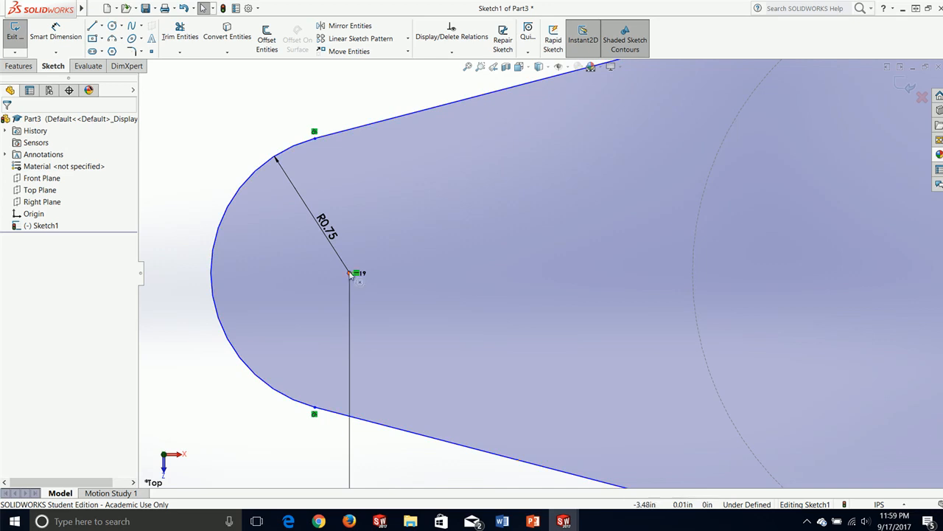
left_click(351, 274)
scroll(351, 270, "up", 4)
scroll(688, 215, "down", 6)
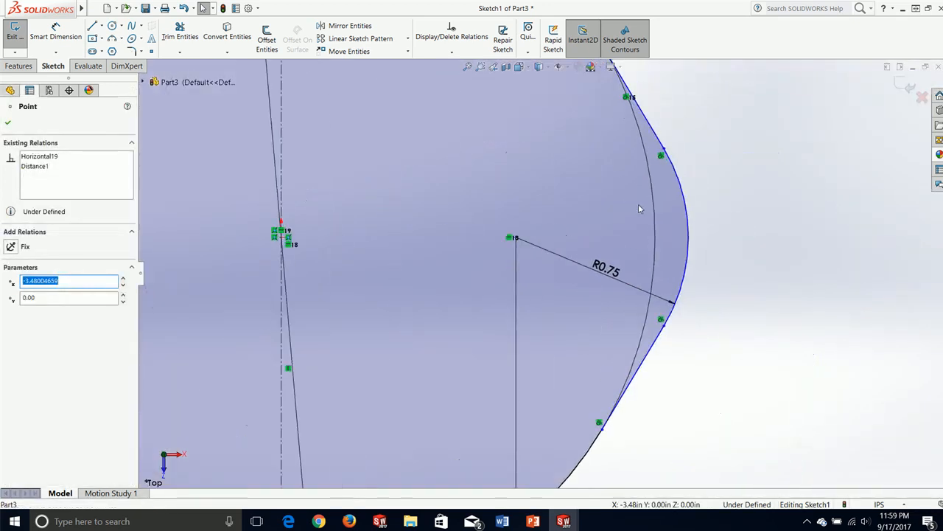
left_click(283, 236, "ctrl")
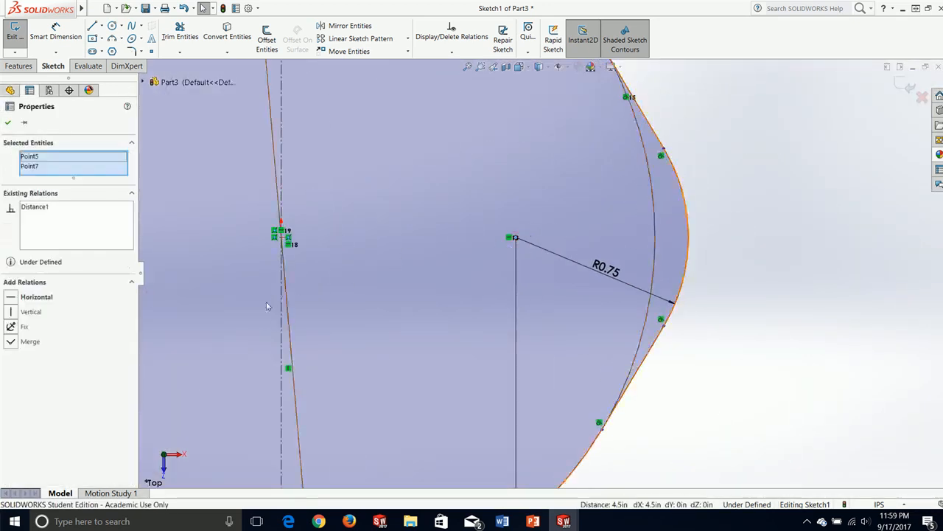
left_click(283, 344, "ctrl")
left_click(36, 306)
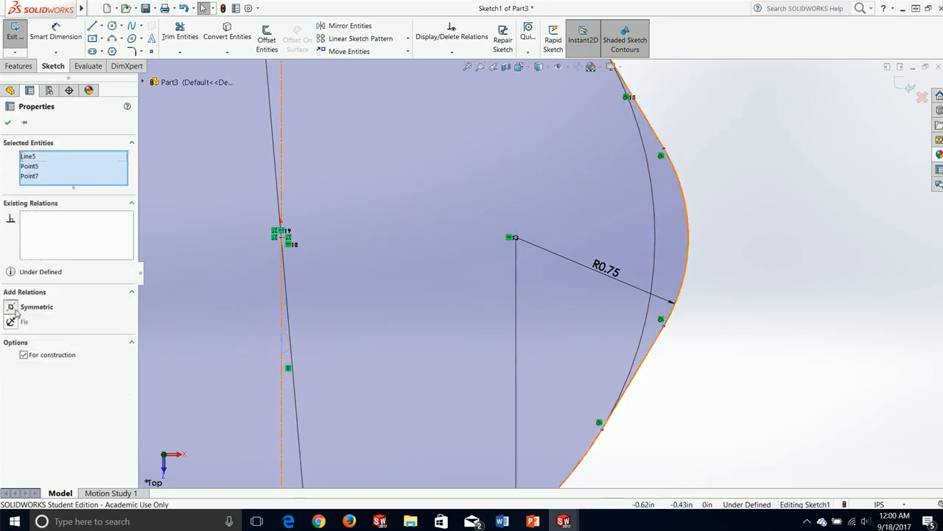
scroll(542, 265, "up", 3)
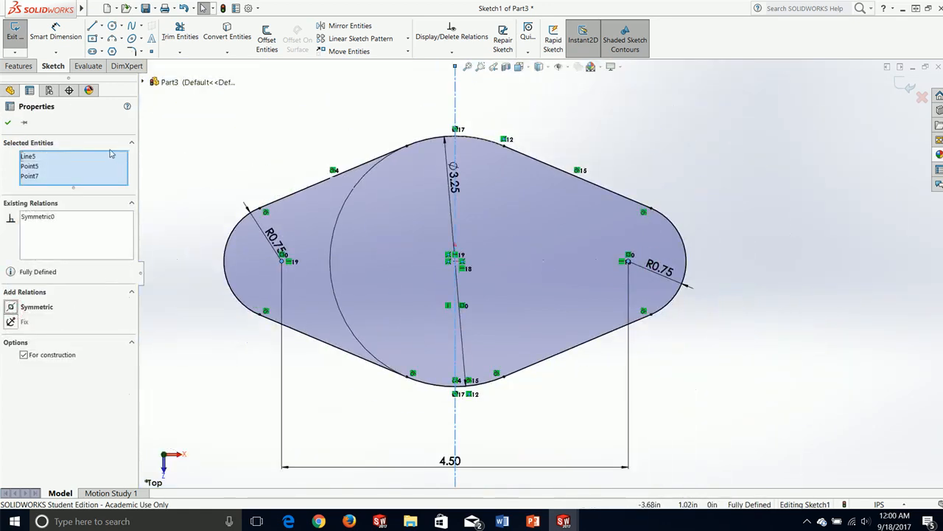
left_click(9, 124)
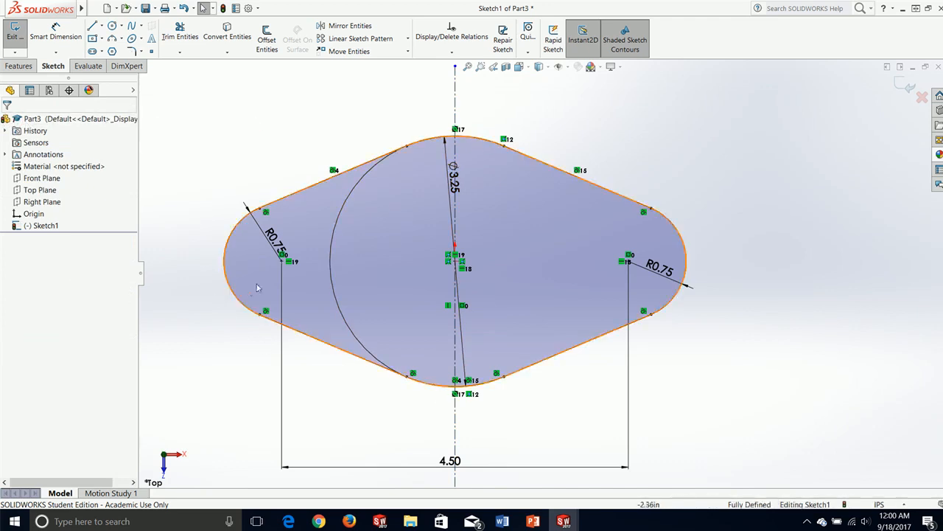
Extrude the base profile as a blind boss to a depth of 0.5 in.
mouse_move(318, 387)
middle_mouse_down()
mouse_move(342, 296)
mouse_move(330, 185)
mouse_move(327, 337)
middle_mouse_up()
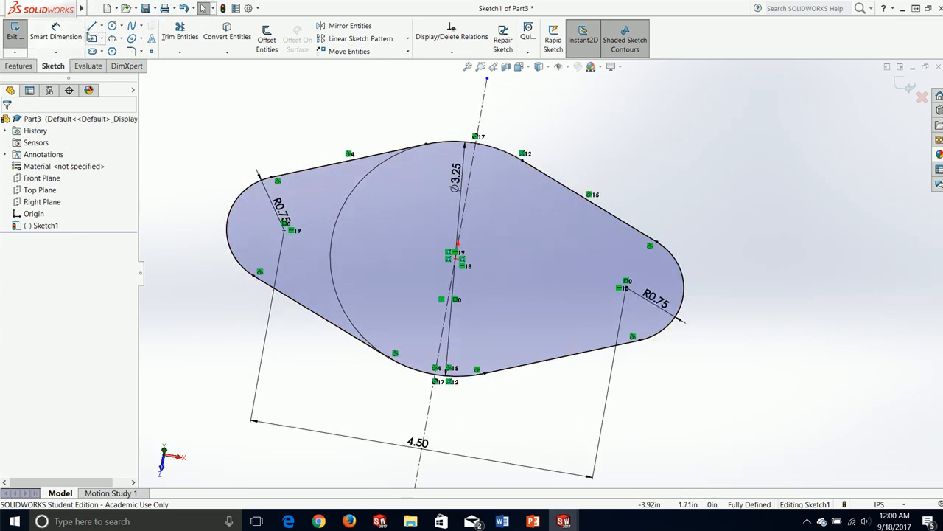
left_click(18, 65)
left_click(21, 43)
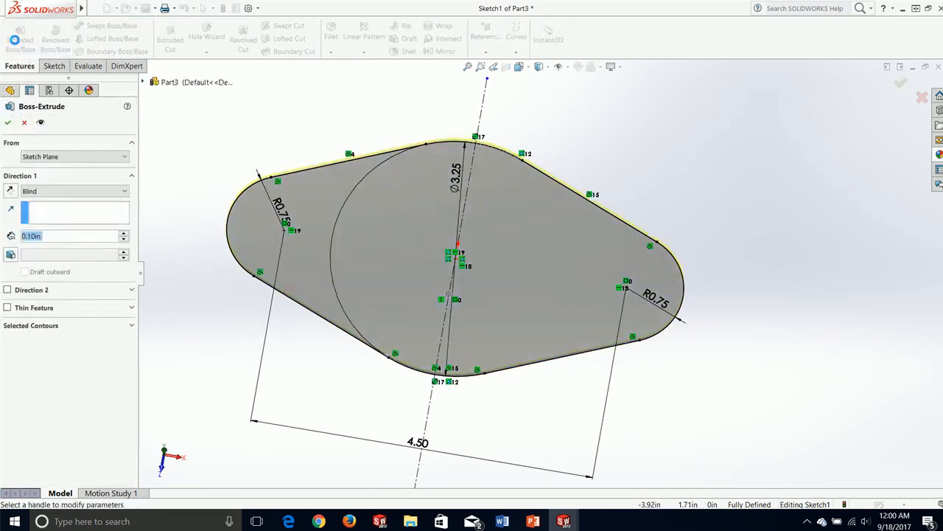
type("0.5")
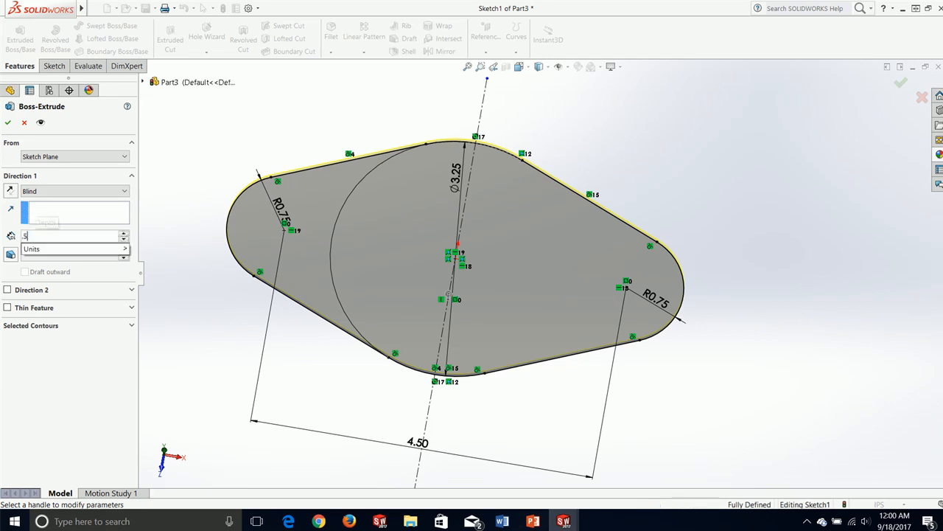
key("Return")
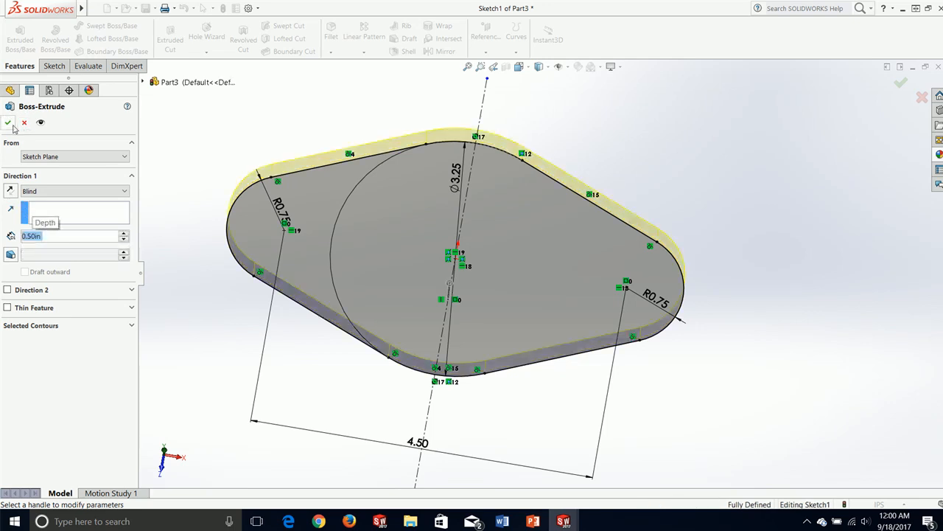
left_click(11, 125)
mouse_move(304, 354)
middle_mouse_down()
mouse_move(325, 281)
mouse_move(313, 293)
mouse_move(301, 349)
middle_mouse_up()
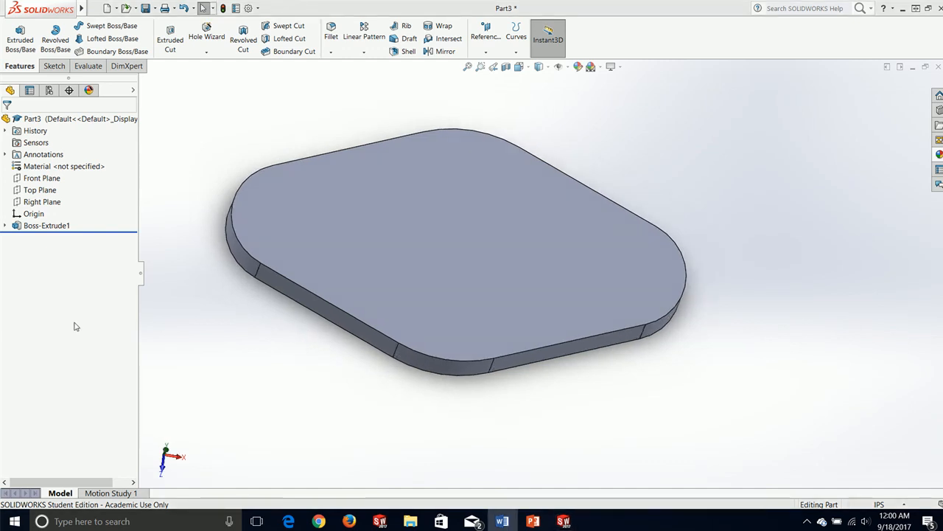
Check the classwork drawing in Word and start a sketch on the plate's upper face in SOLIDWORKS, viewed normal to it.
key("alt+Tab")
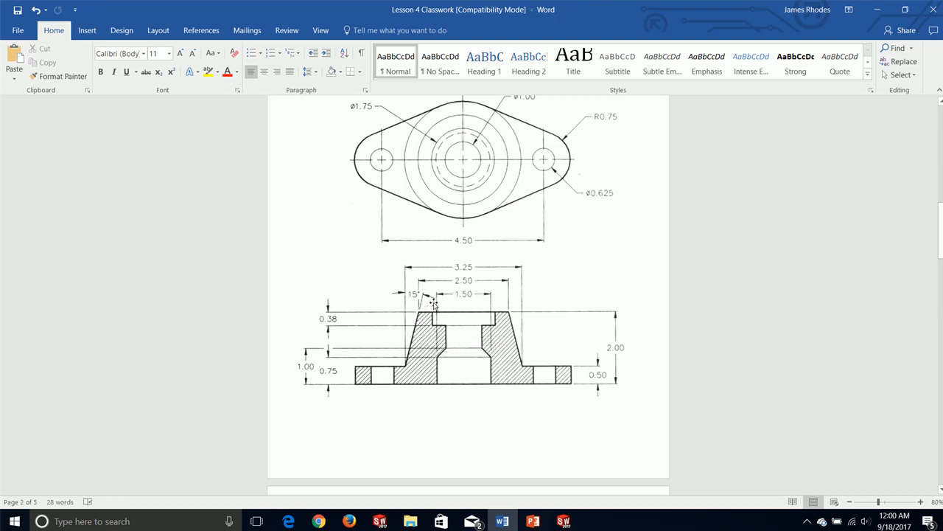
left_click_drag(429, 5, 0, 250)
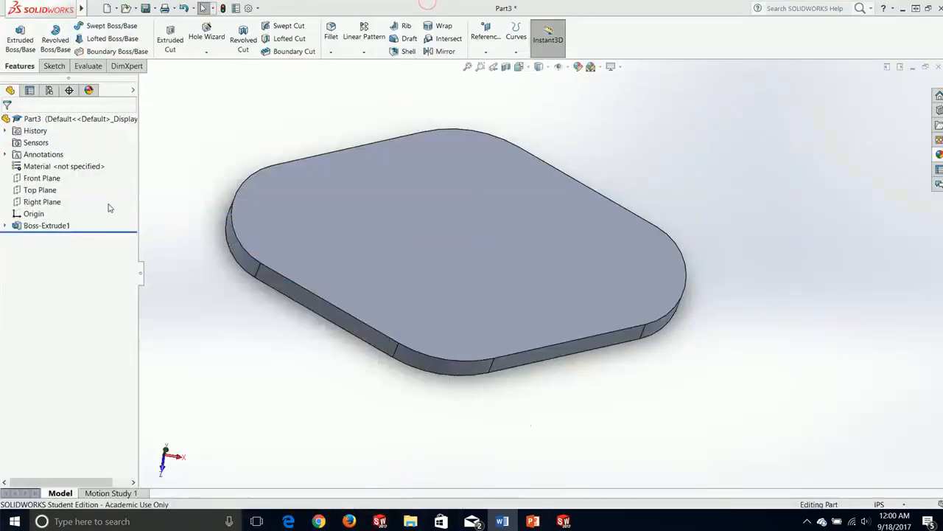
left_click(54, 65)
left_click(15, 33)
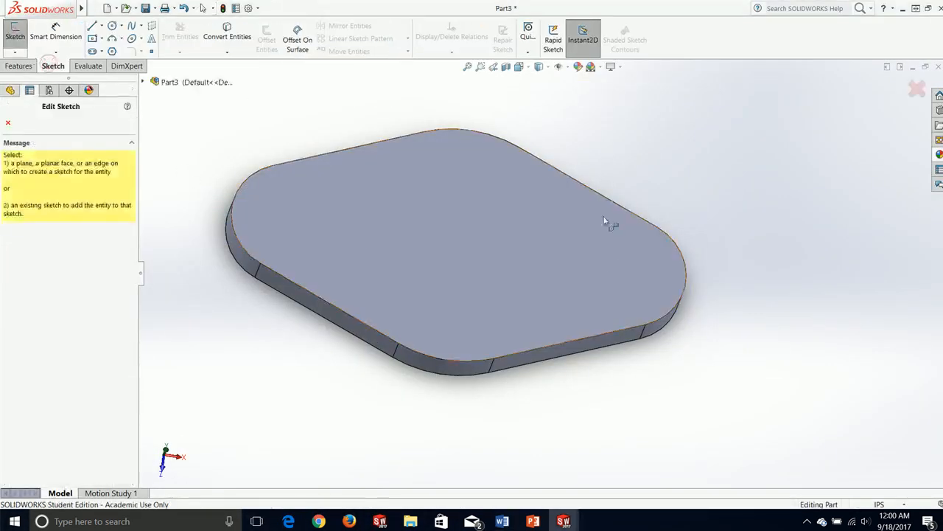
left_click(499, 251)
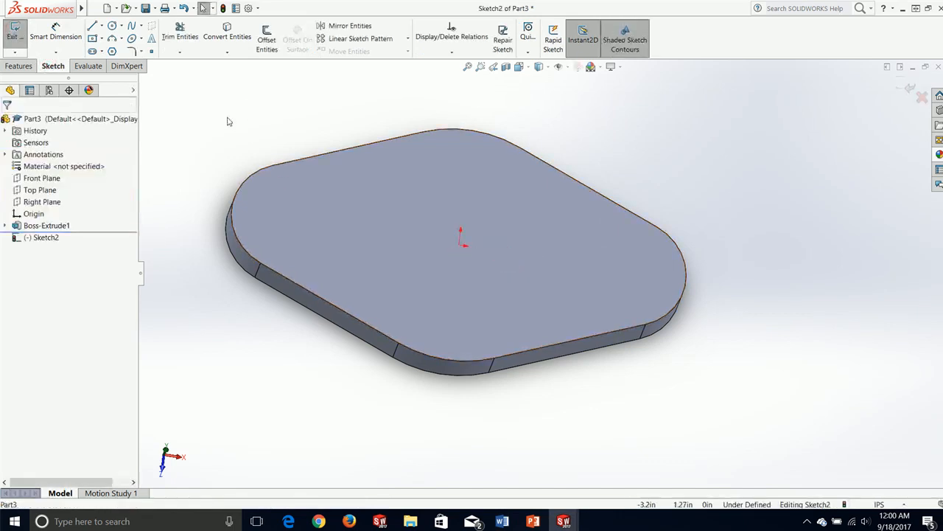
key("space")
left_click(372, 393)
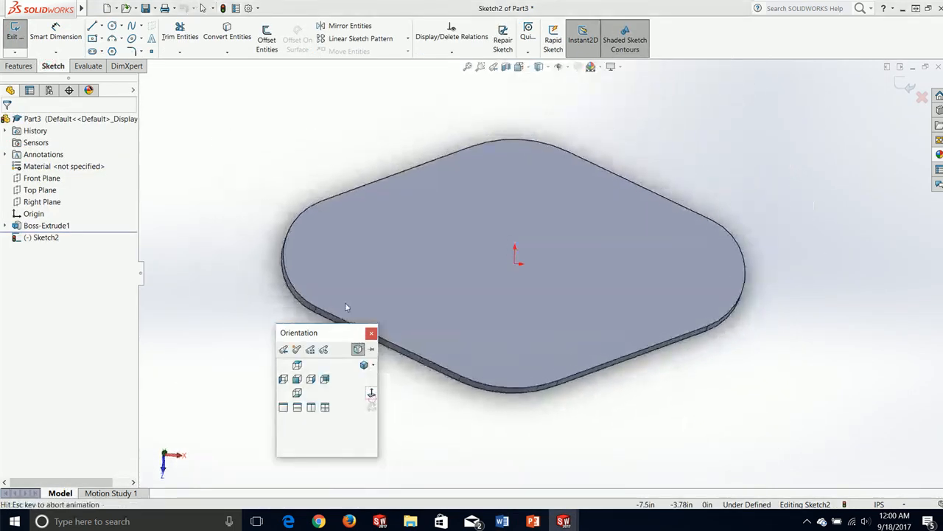
Sketch a circle about 3.25 in in diameter, centered on the origin and reaching the plate's rounded upper edge.
left_click(112, 25)
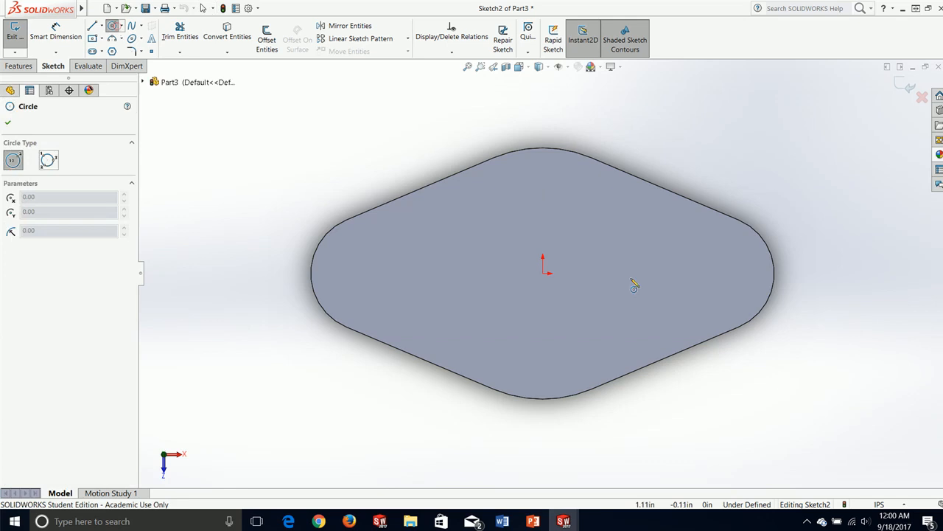
left_click(543, 273)
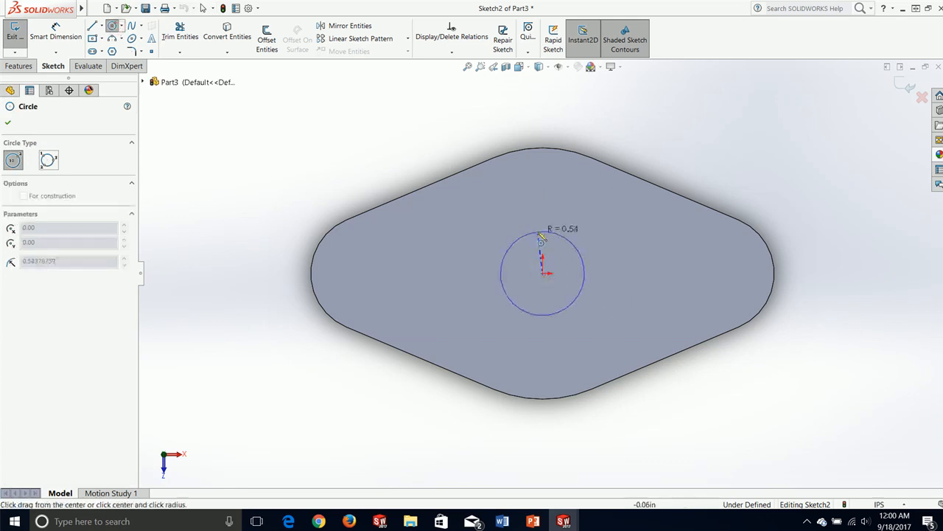
left_click(538, 151)
key("Escape")
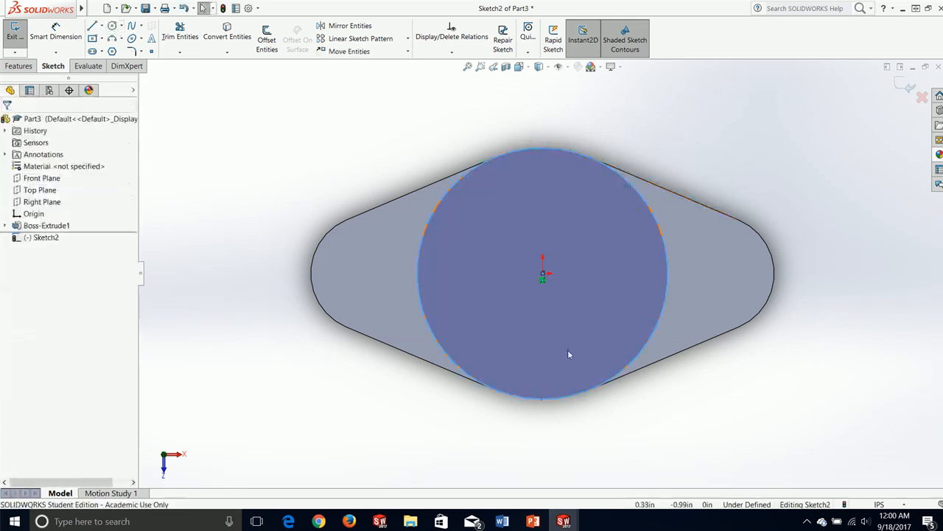
Dimension the boss circle's diameter at 3.25 in.
left_click(441, 445)
left_click(426, 232)
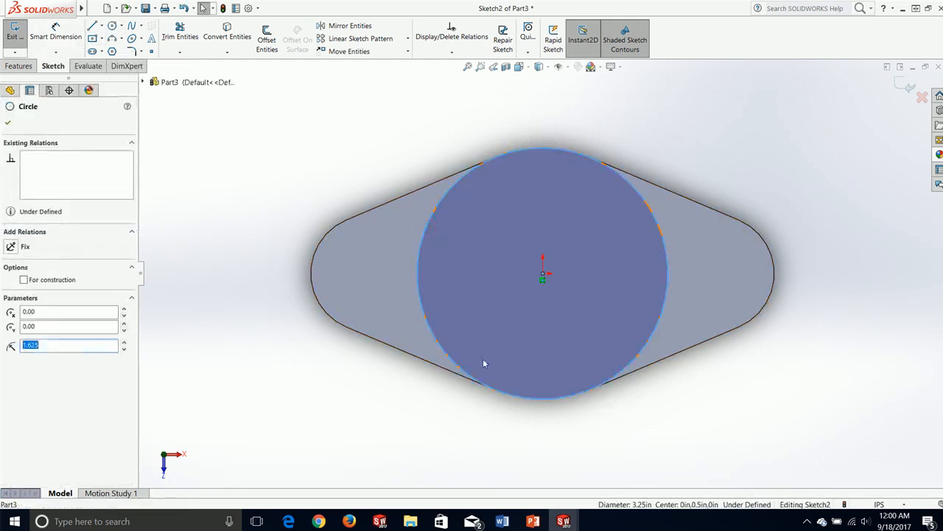
left_click(56, 33)
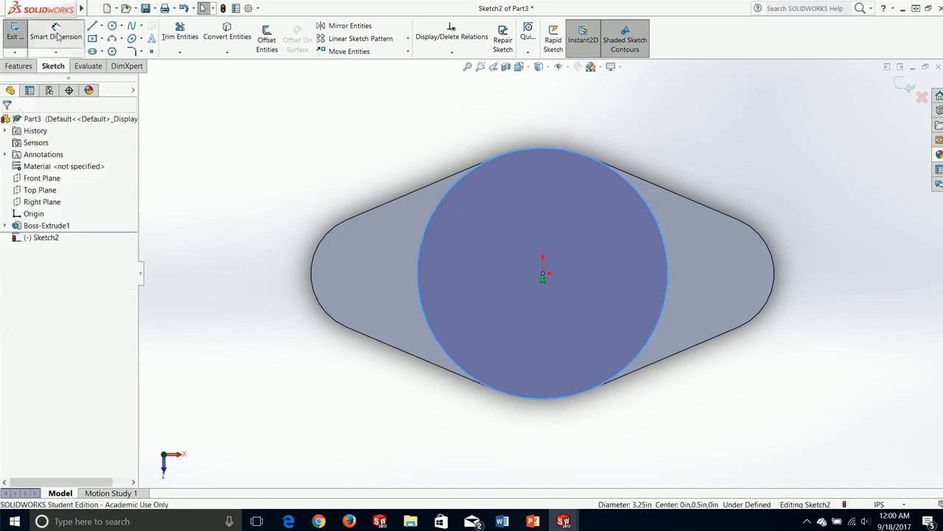
left_click(481, 268)
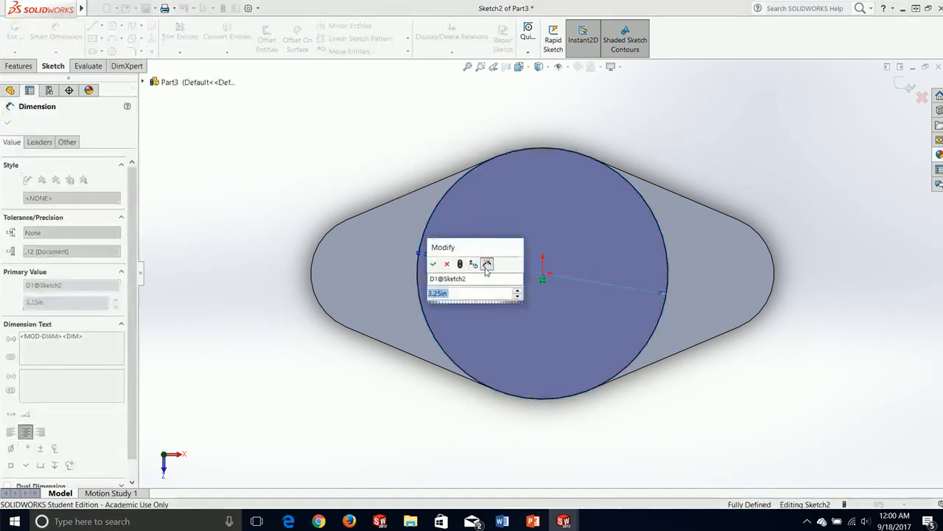
key("Return")
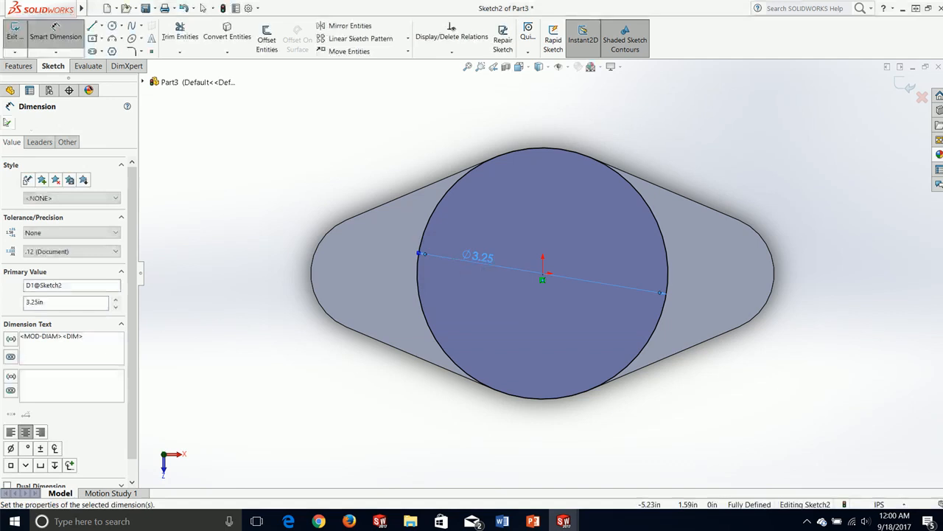
left_click(55, 30)
Set up a blind boss extrusion of the circle with a depth of 1.5 in and draft turned on.
left_click(18, 66)
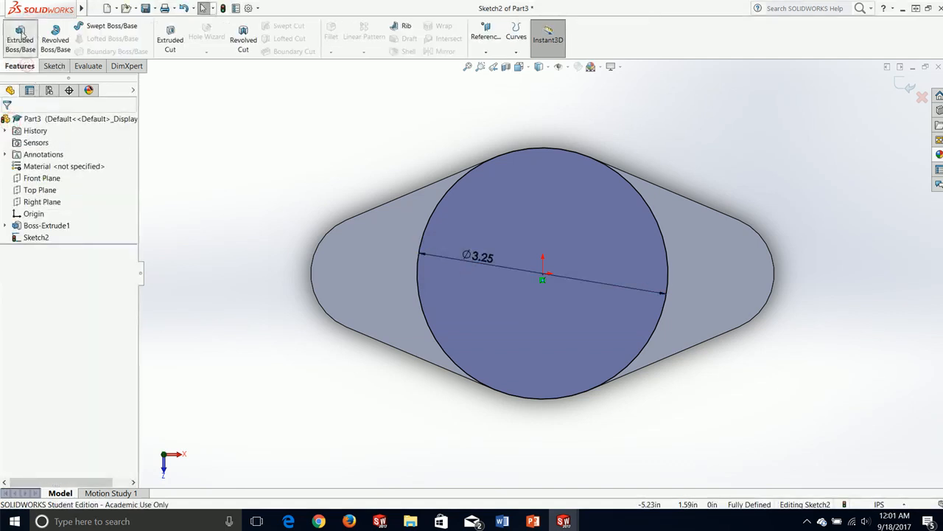
left_click(20, 35)
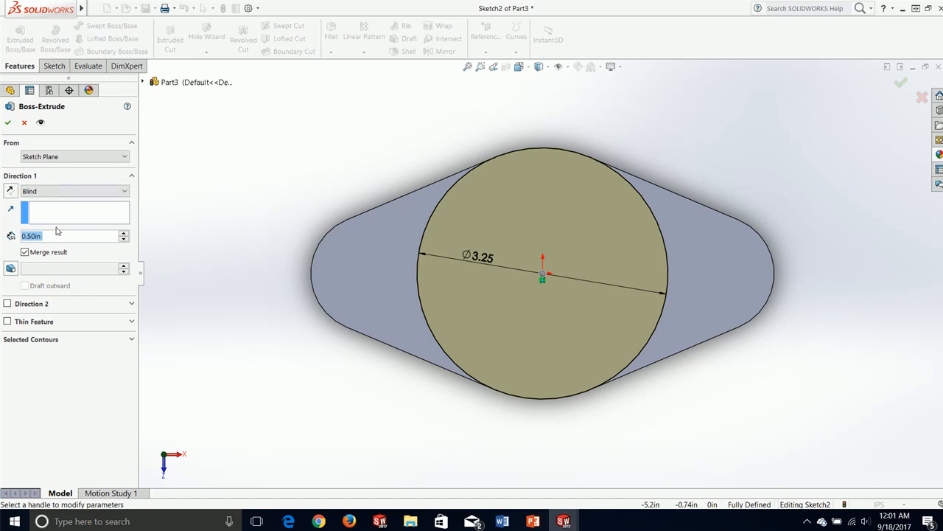
type("1.5")
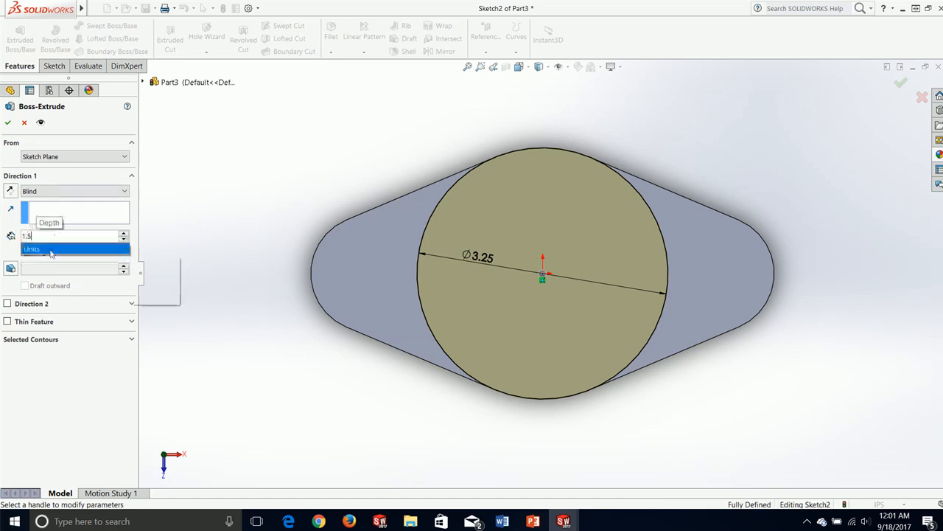
left_click(11, 268)
left_click(11, 269)
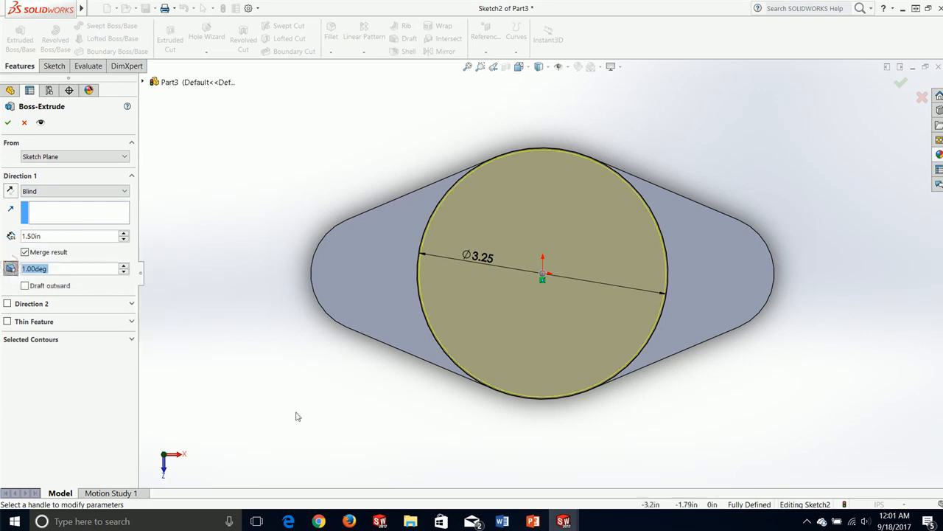
Set the inward draft angle to 15 degrees and complete the tapered boss extrusion.
middle_click_drag(295, 415, 298, 243)
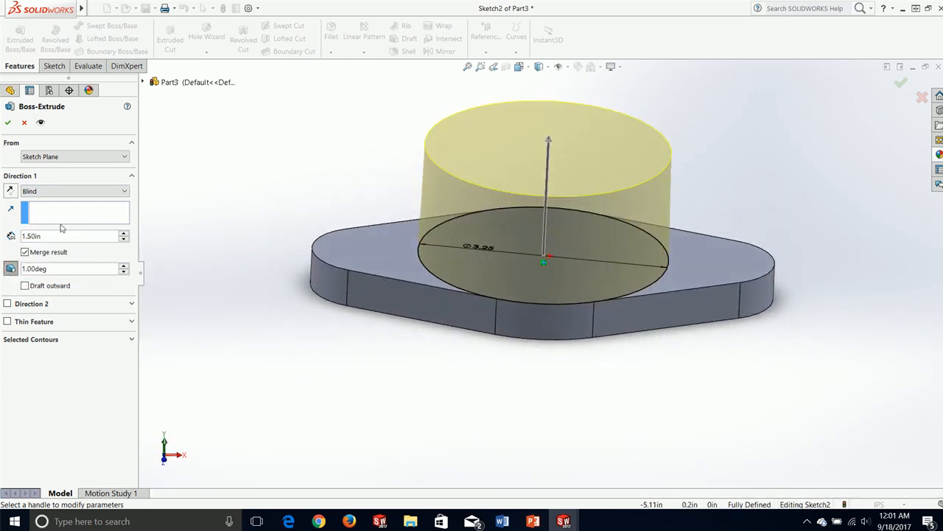
left_click(127, 266)
left_click(127, 266)
left_click(127, 265)
left_click(127, 266)
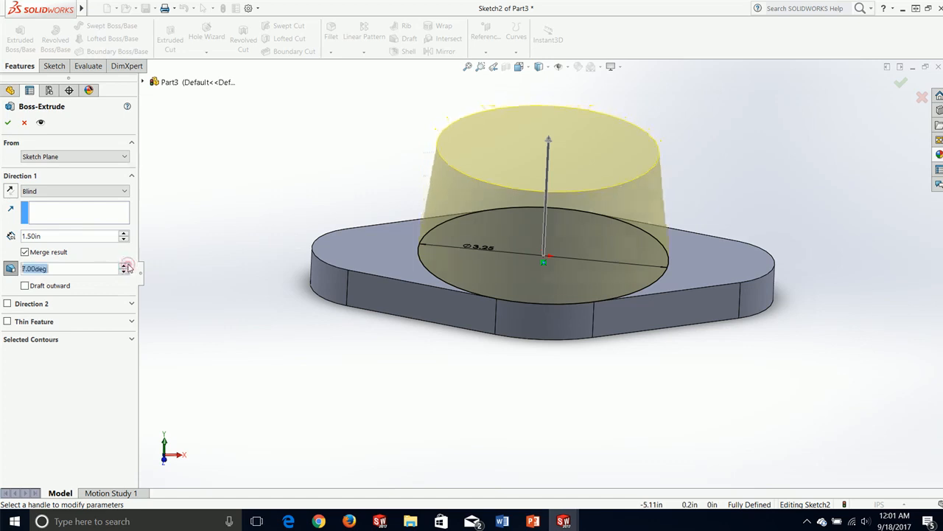
left_click(127, 265)
left_click(126, 266)
left_click(127, 265)
left_click(127, 265)
left_click(127, 266)
left_click(127, 265)
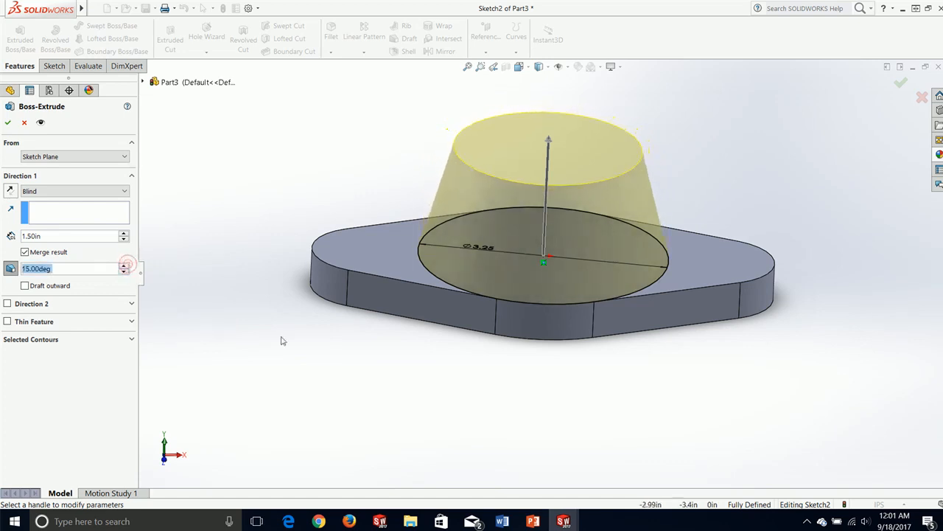
middle_click_drag(280, 337, 325, 310)
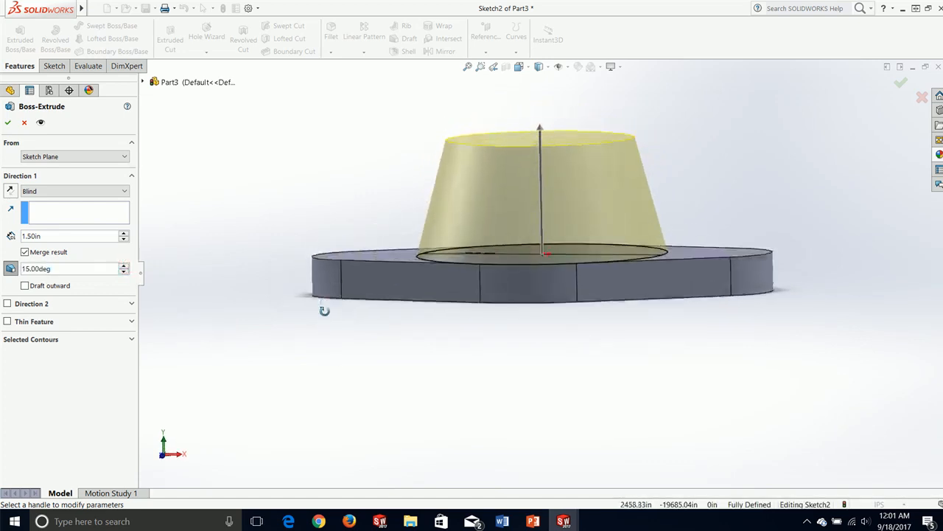
left_click(7, 123)
left_click(350, 190)
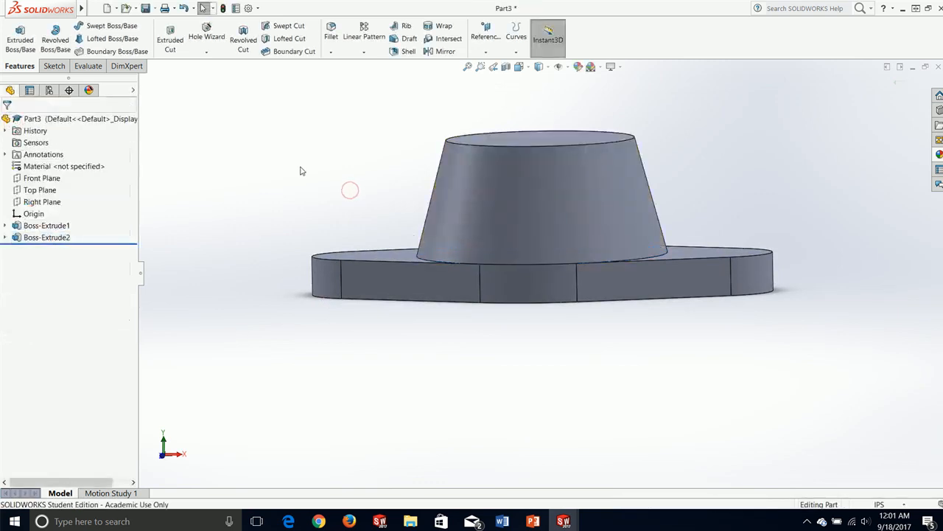
middle_click_drag(300, 170, 285, 183)
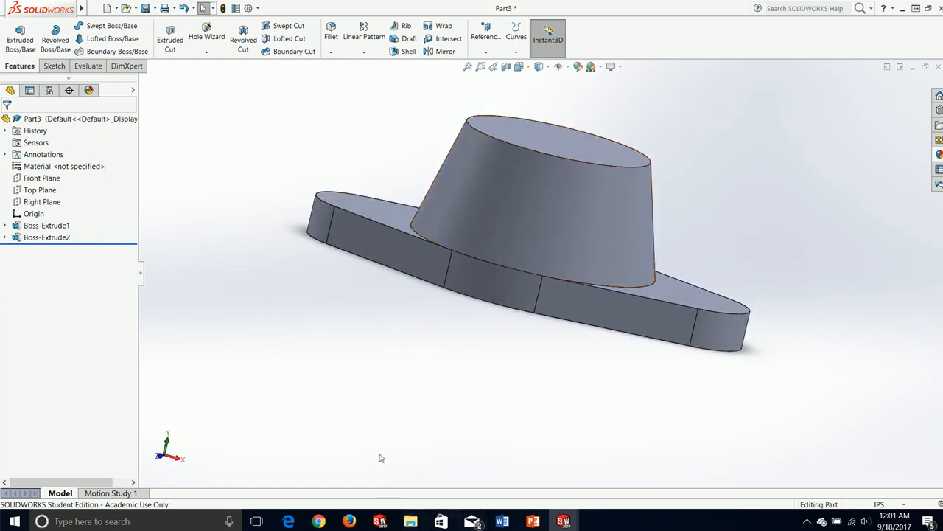
Start a sketch on the Front Plane and orient the view to face it.
left_click(54, 65)
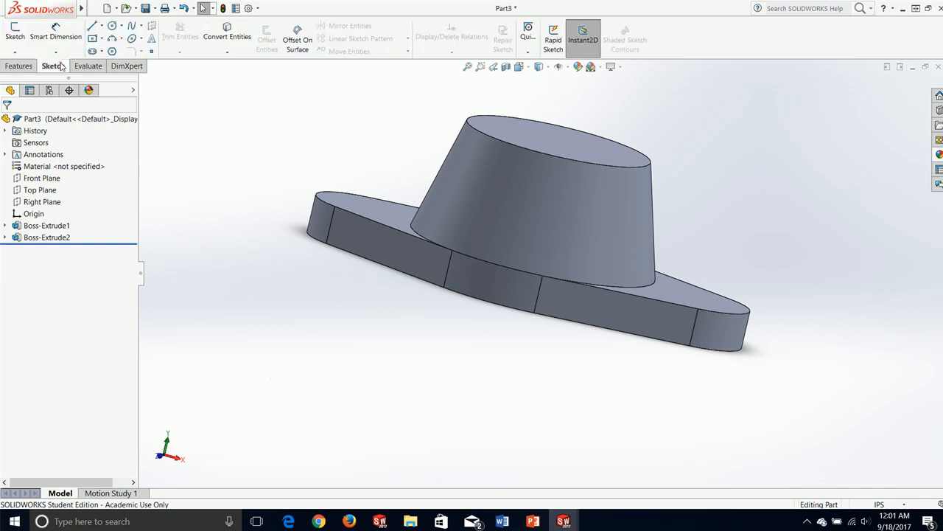
left_click(15, 33)
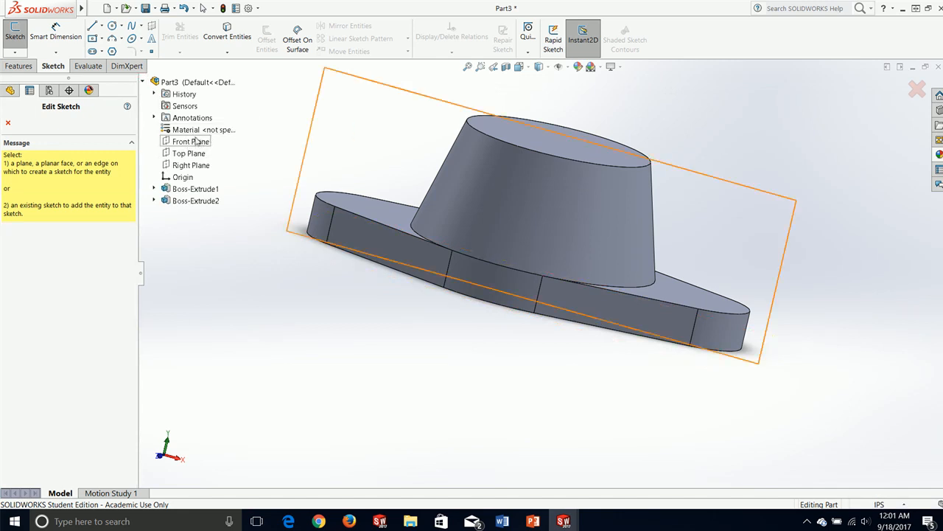
middle_click_drag(355, 140, 226, 151)
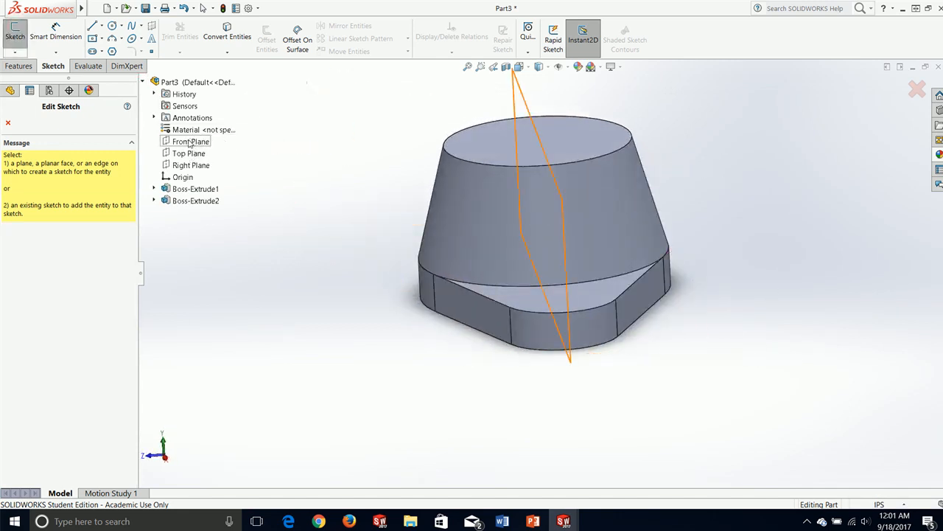
left_click(190, 143)
key("space")
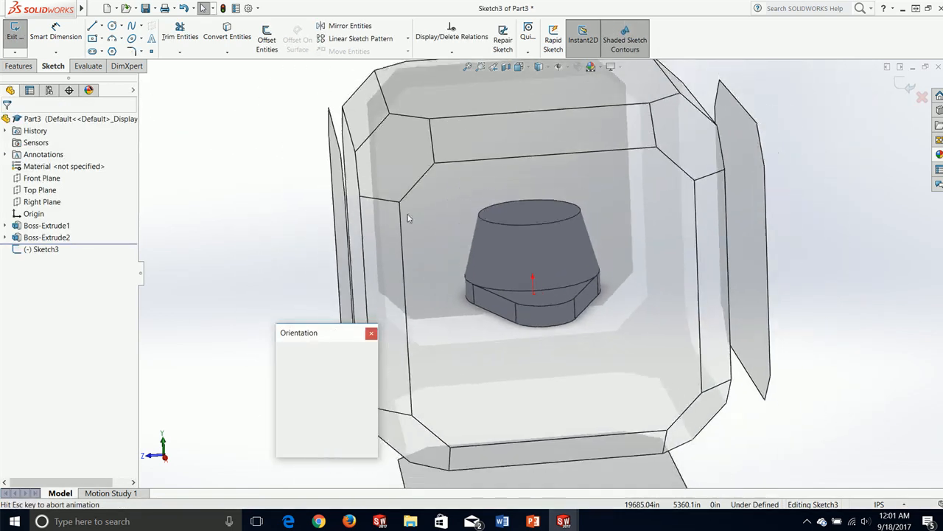
left_click(371, 394)
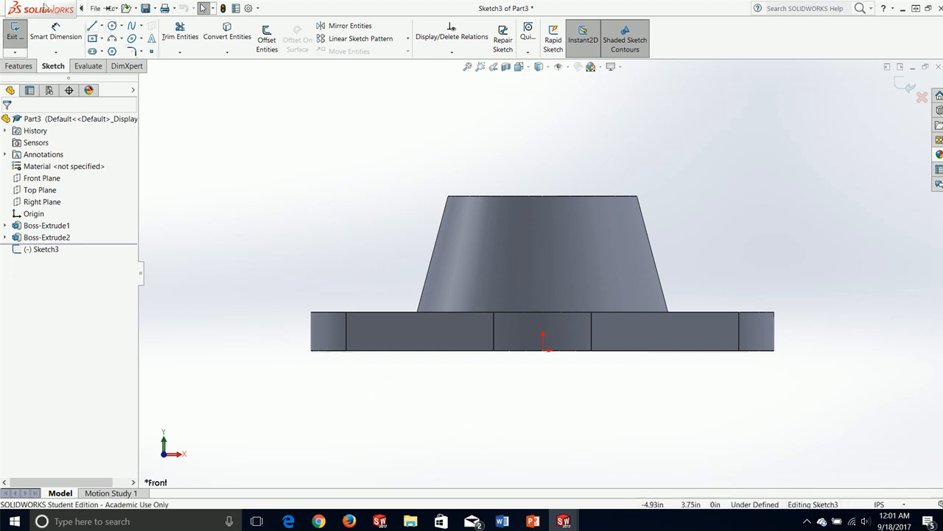
Sketch a vertical centerline about 3.85 in long through the origin, extending above the boss and below the base plate.
left_click(90, 7)
left_click(312, 104)
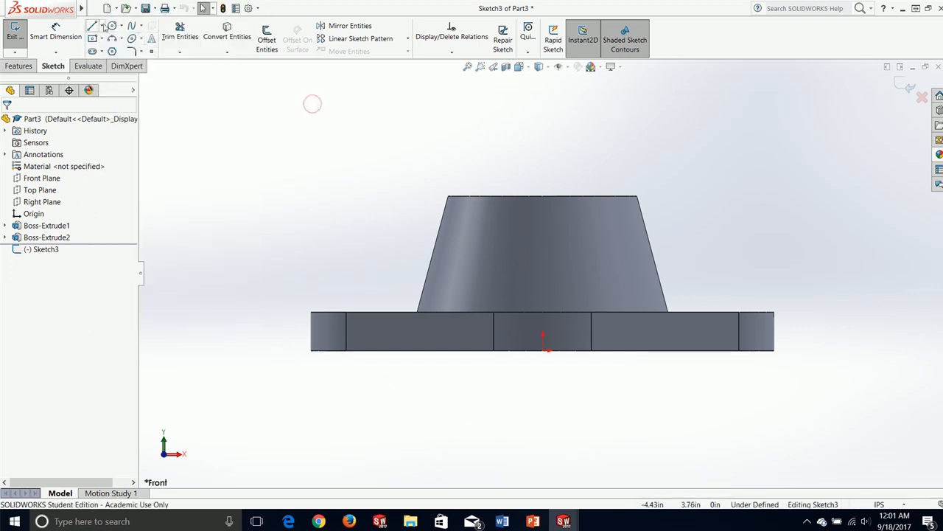
left_click(101, 25)
left_click(119, 51)
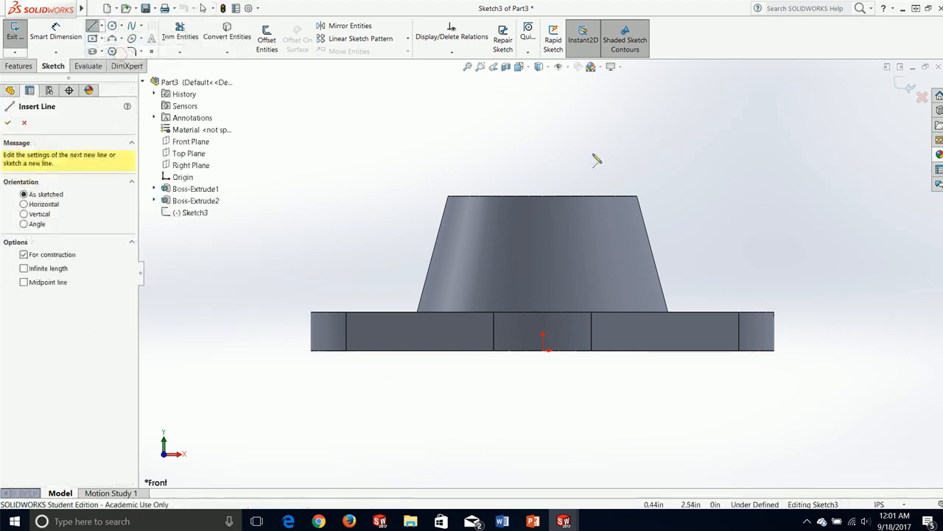
left_click(543, 157)
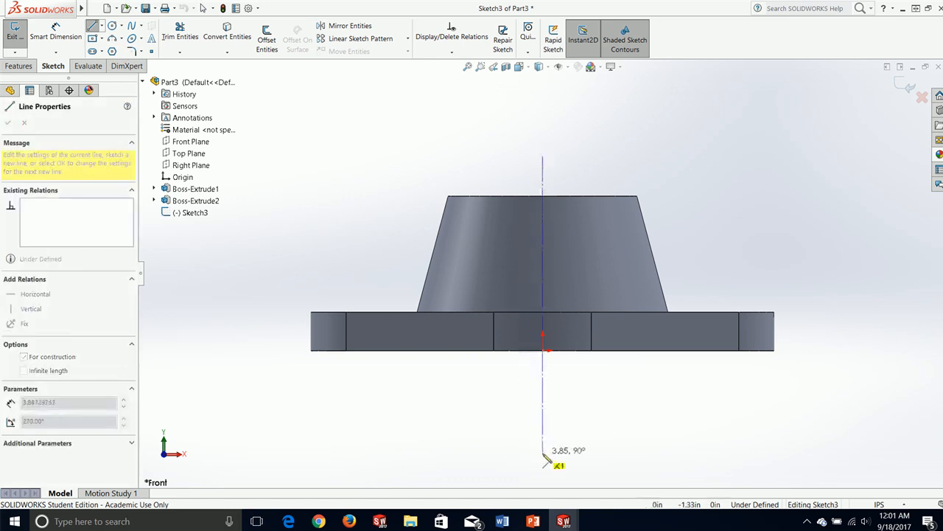
left_click(543, 452)
key("Escape")
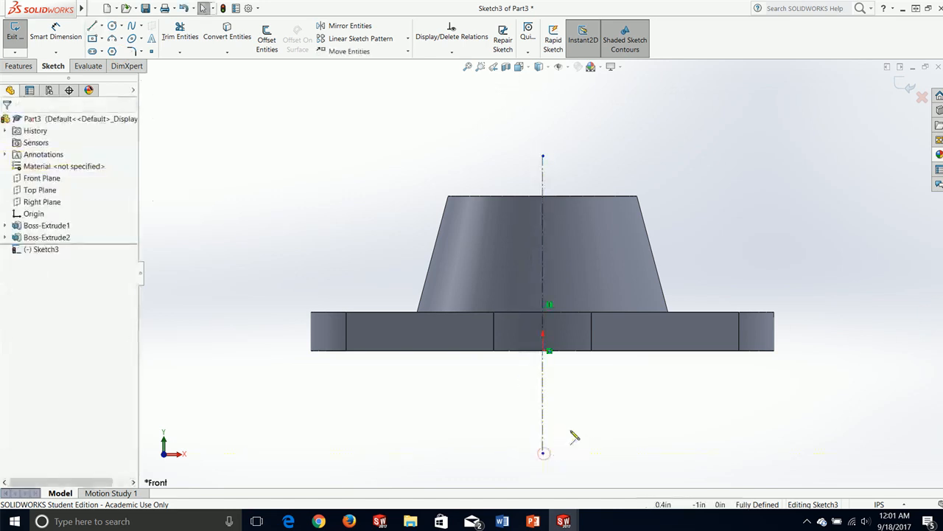
Sketch a closed stepped half-profile from the centerline, about 0.54 in wide at the boss top, narrowing, then angling outward and running down to the plate's underside.
left_click(92, 26)
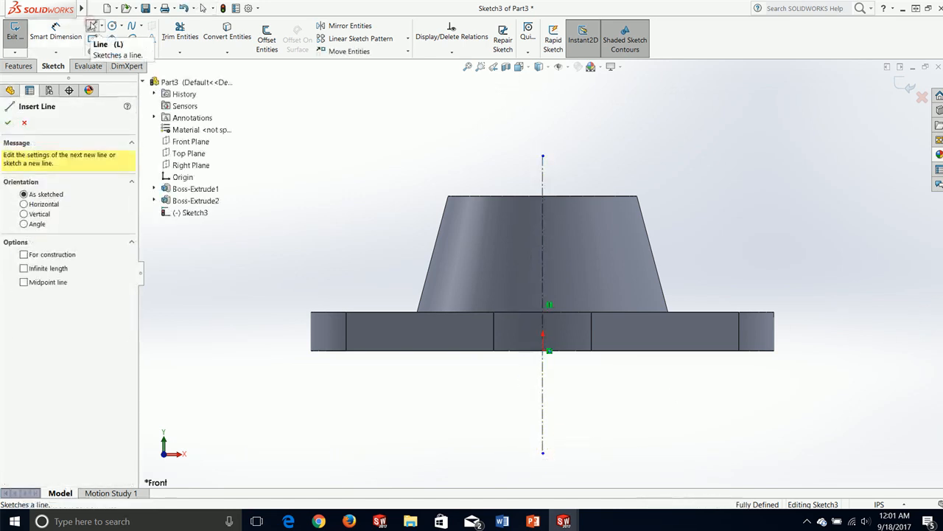
left_click(543, 197)
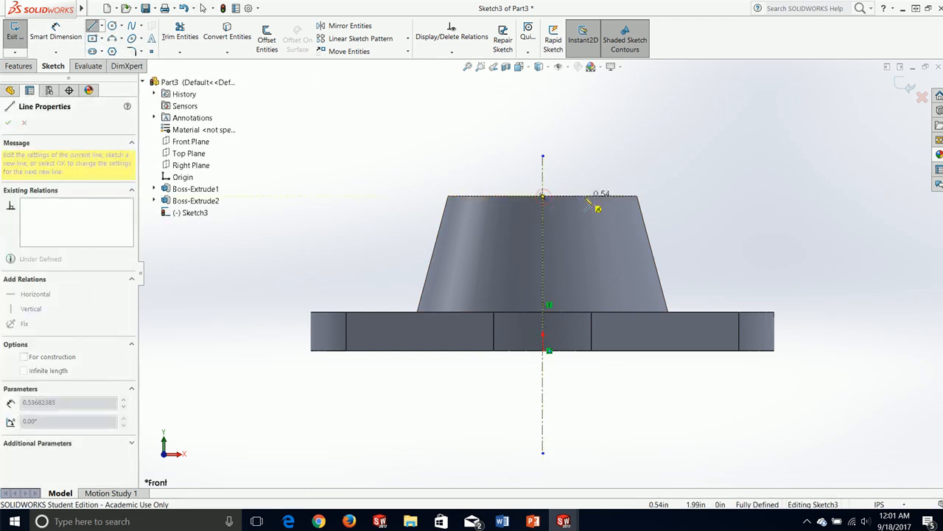
left_click(584, 189)
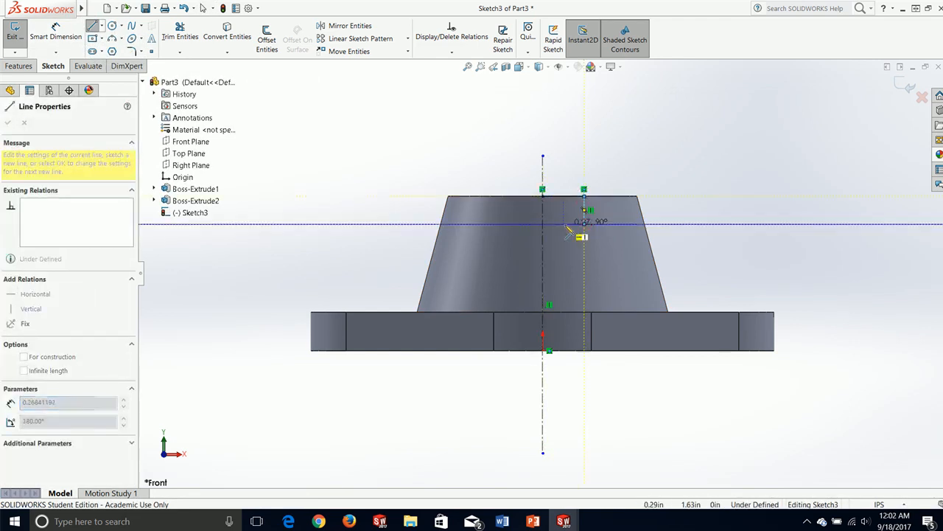
left_click(568, 223)
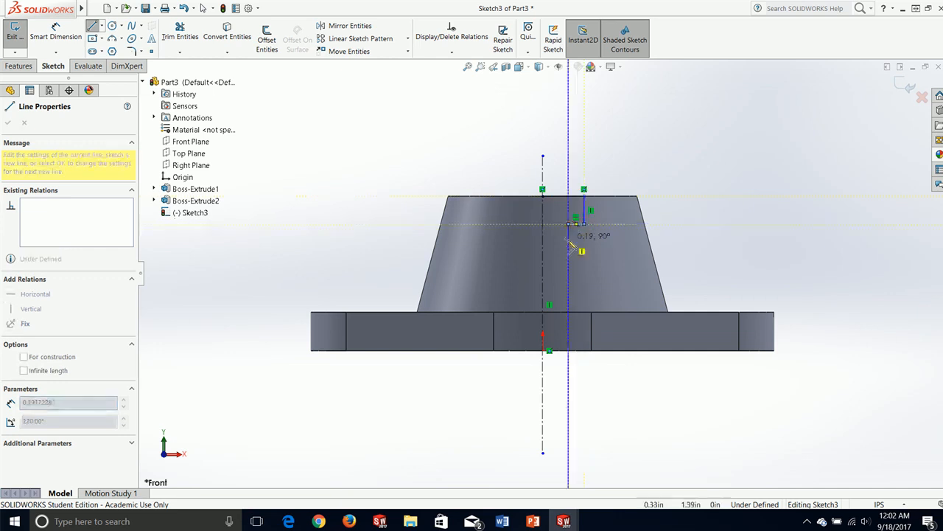
left_click(568, 258)
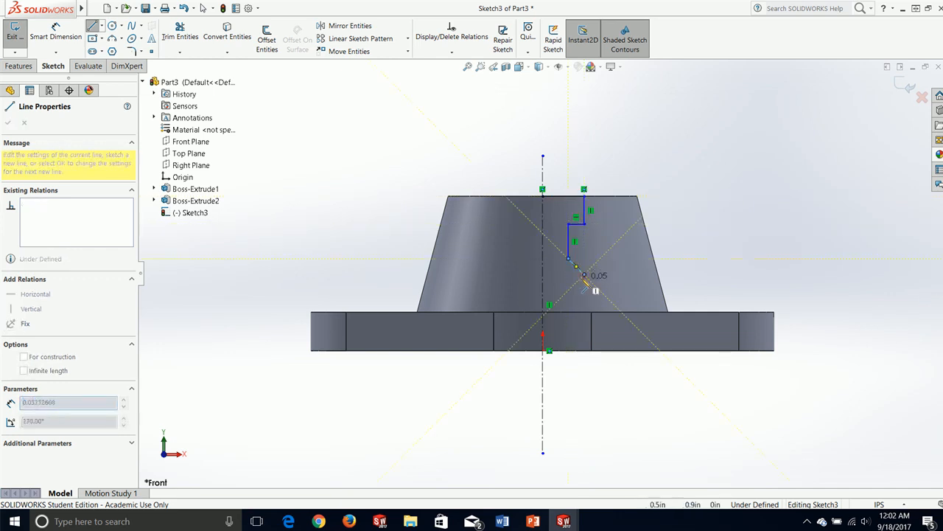
left_click(583, 274)
left_click(585, 352)
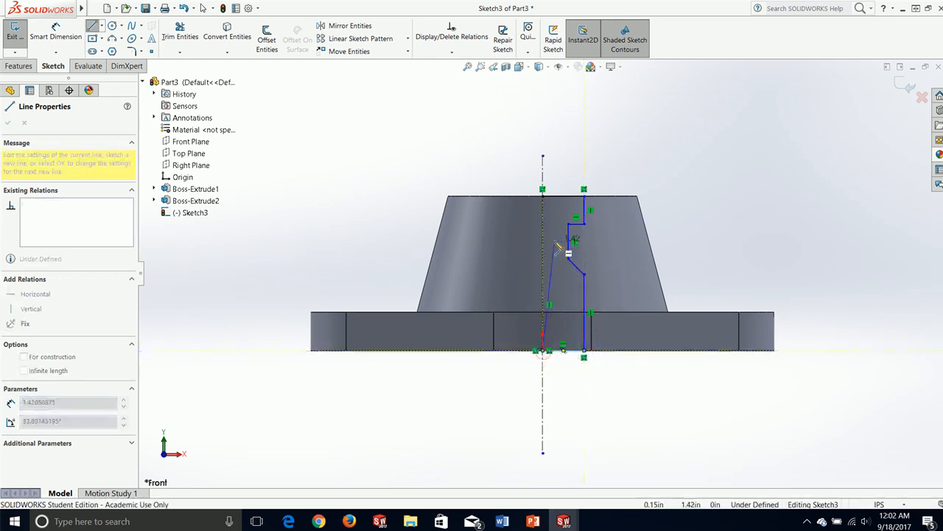
left_click(543, 196)
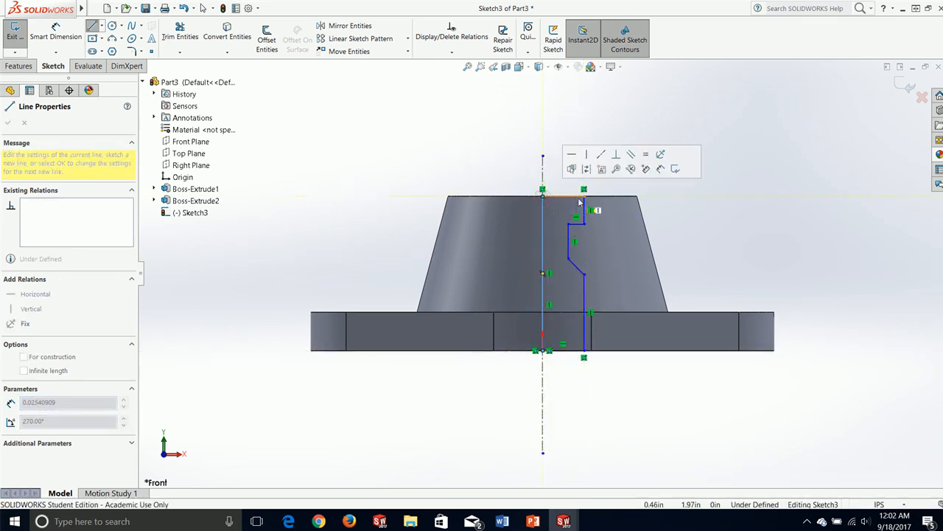
key("Escape")
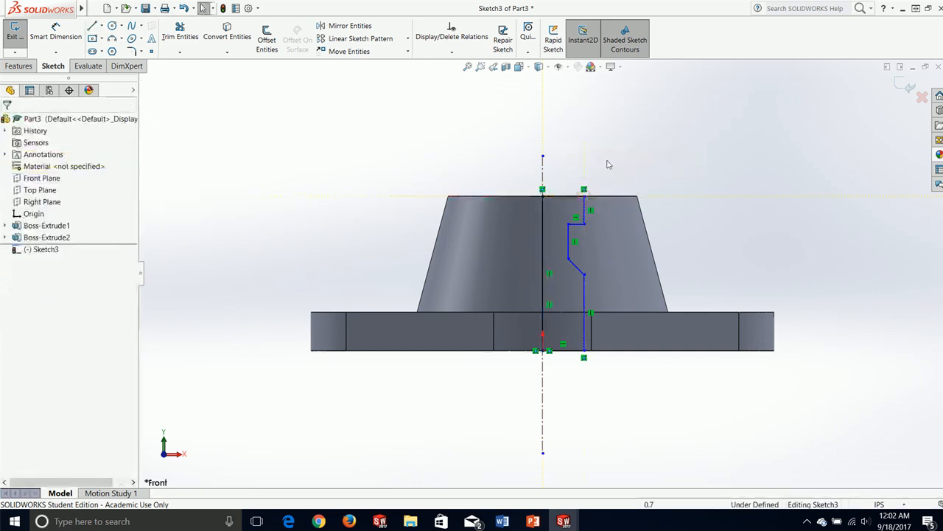
Start dimensioning the stepped half-profile with Smart Dimension.
scroll(564, 221, "down", 5)
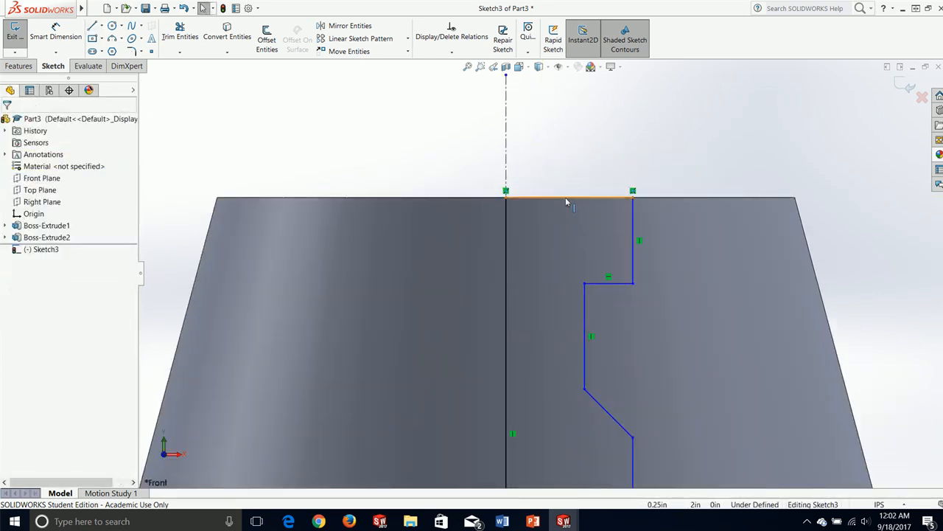
scroll(565, 199, "up", 4)
left_click(56, 30)
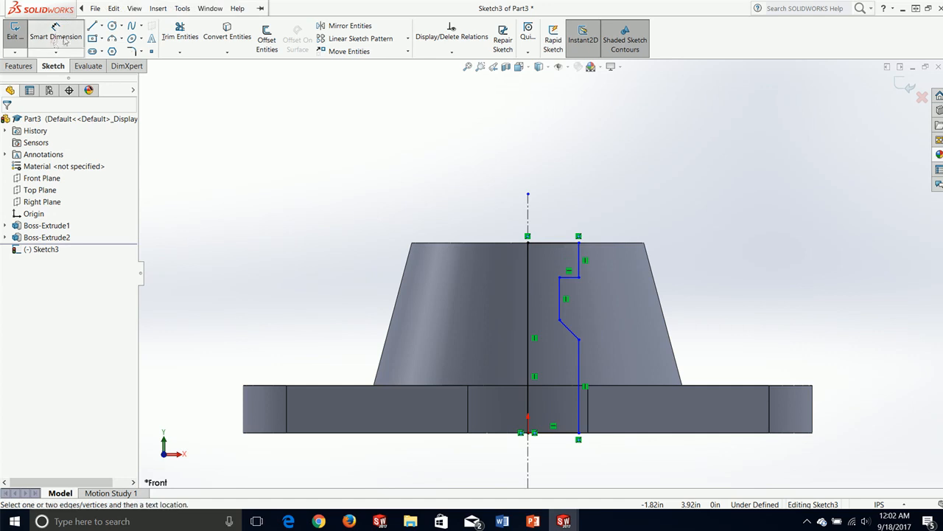
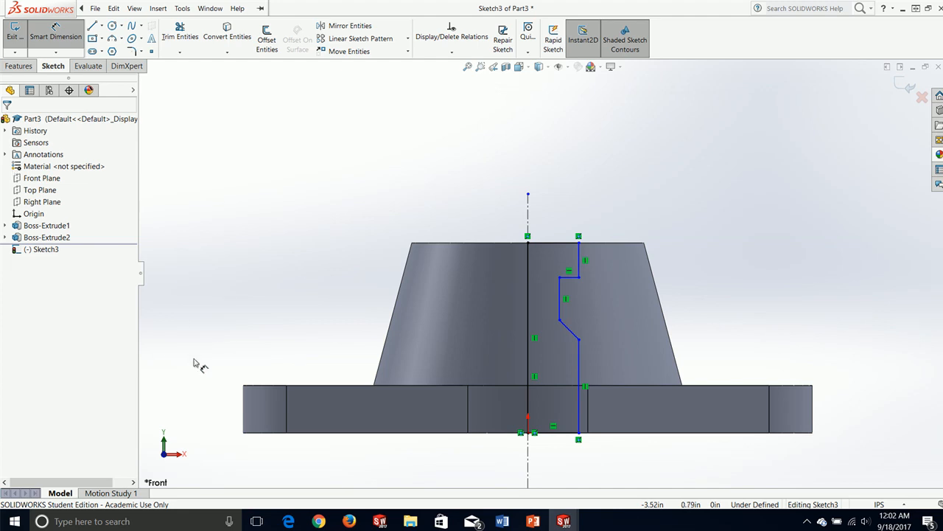
Dimension the lower bore's vertical profile line as a diameter across the centerline and set it to 1.5 in.
left_click(579, 416)
left_click(528, 442)
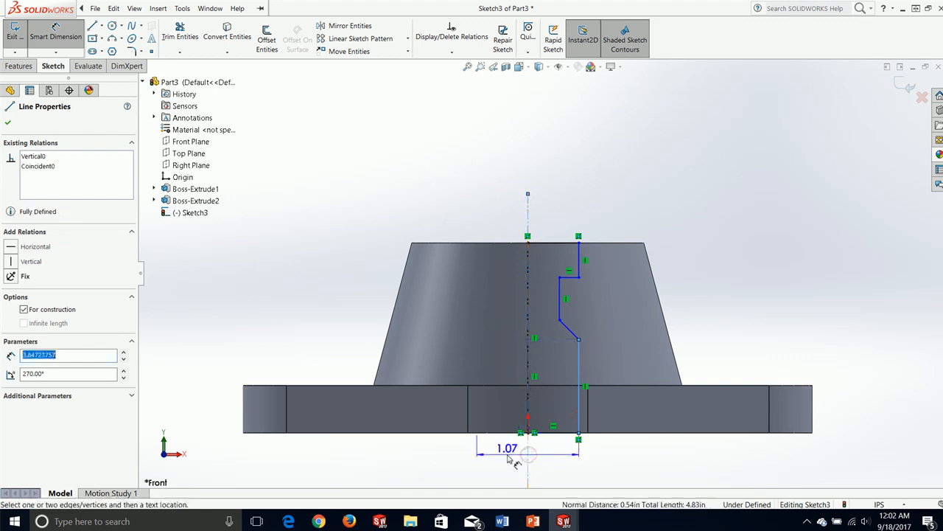
left_click(507, 458)
type("1.5")
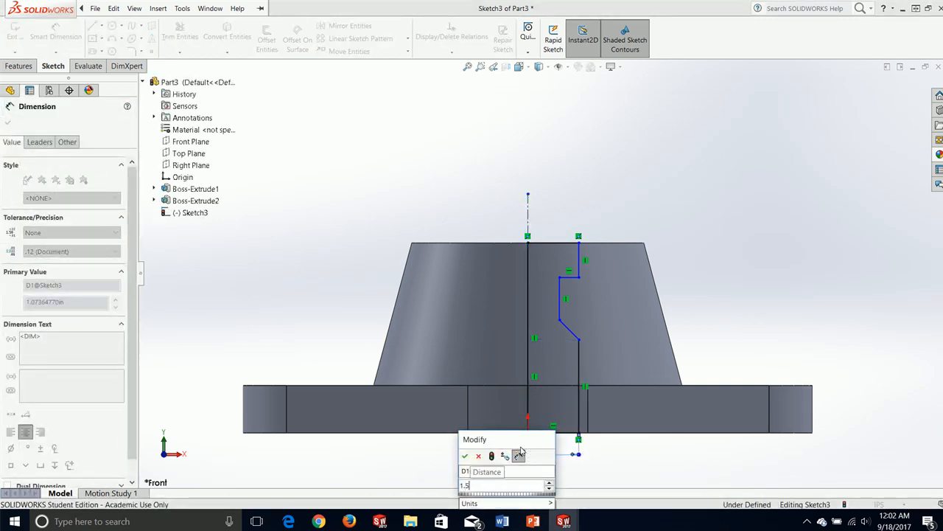
key("Return")
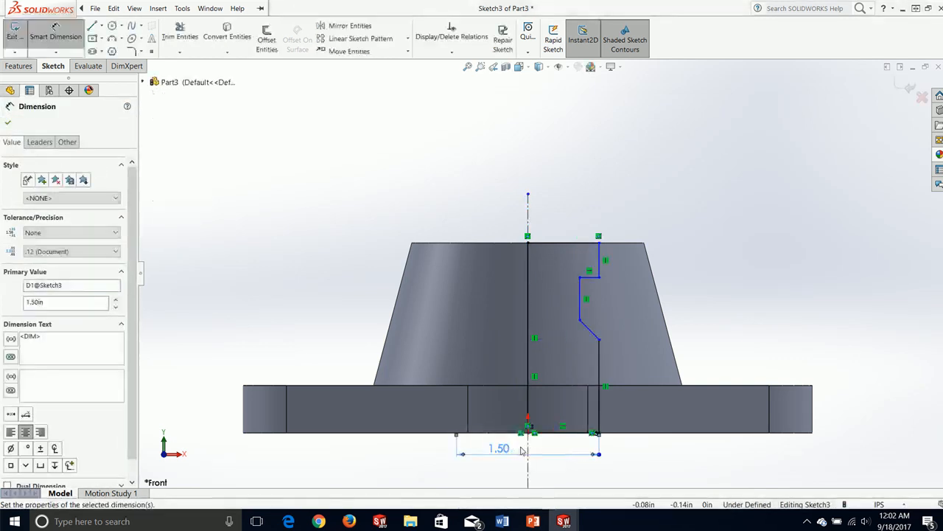
Dimension the middle bore's vertical profile line as a diameter across the centerline and set it to 1 in.
left_click(579, 308)
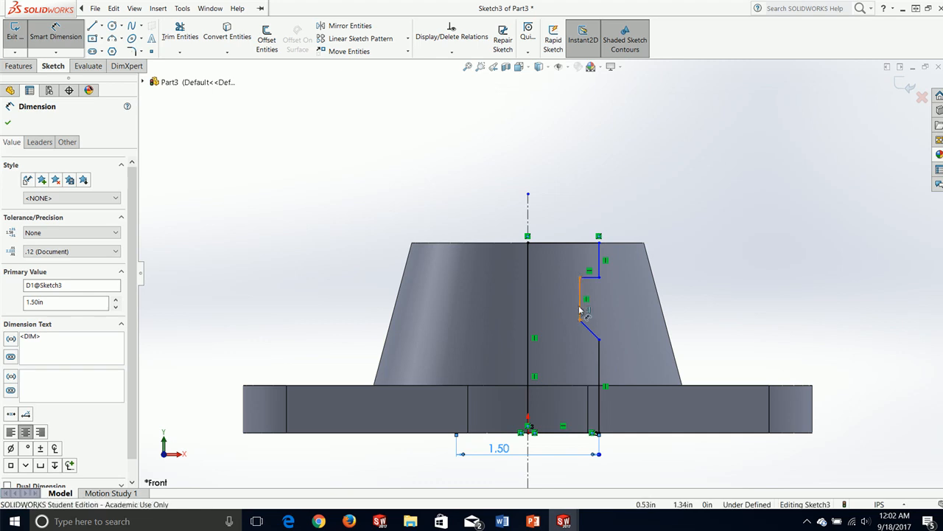
left_click(528, 251)
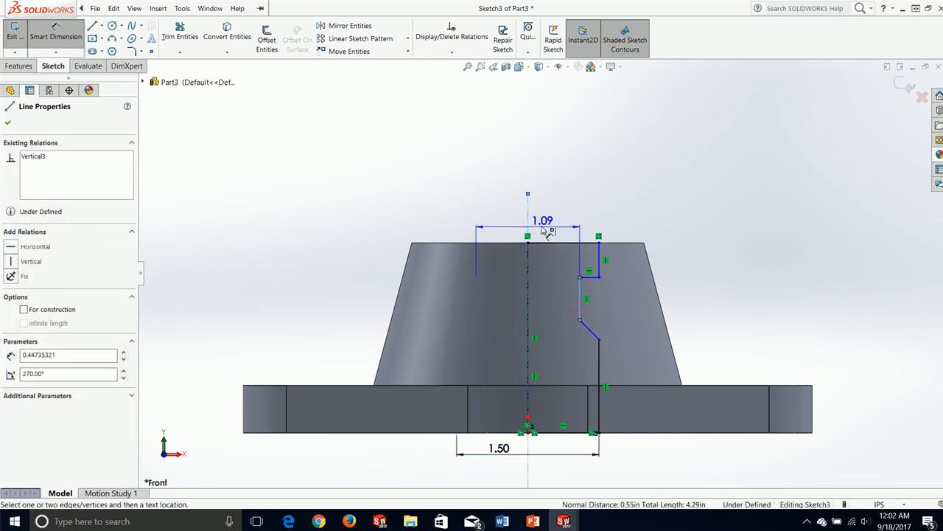
left_click(514, 321)
type("1")
key("Return")
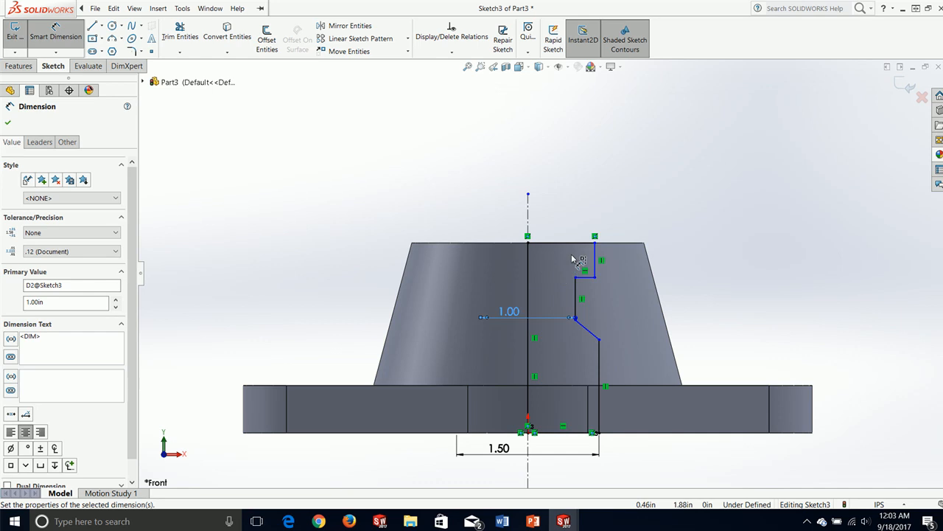
Dimension the upper counterbore's vertical profile line as a diameter across the centerline and set it to 1.75 in.
left_click(595, 270)
left_click(528, 222)
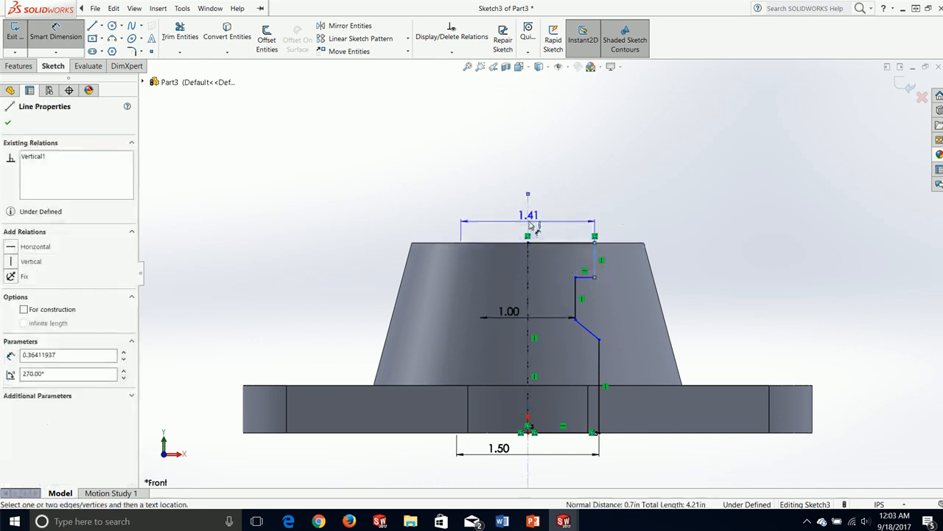
left_click(532, 225)
type("1")
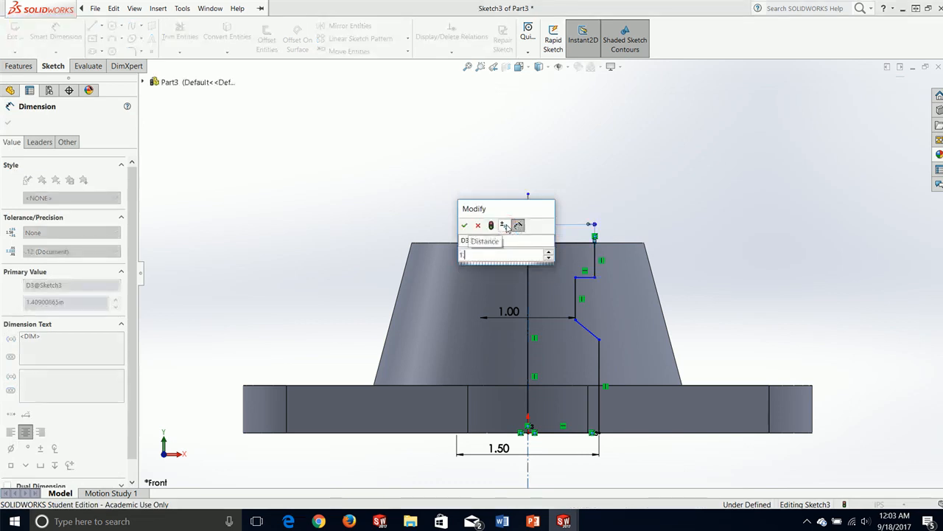
type(".75")
key("Return")
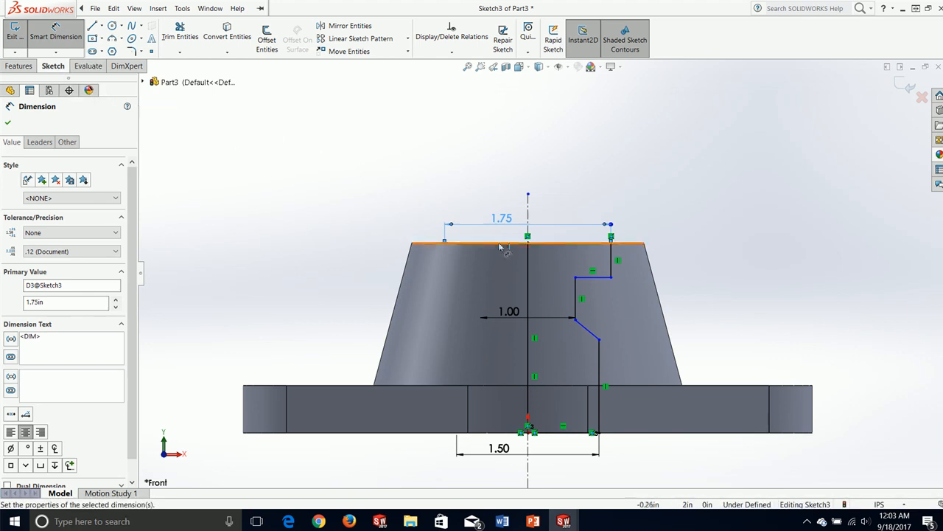
left_click(613, 265)
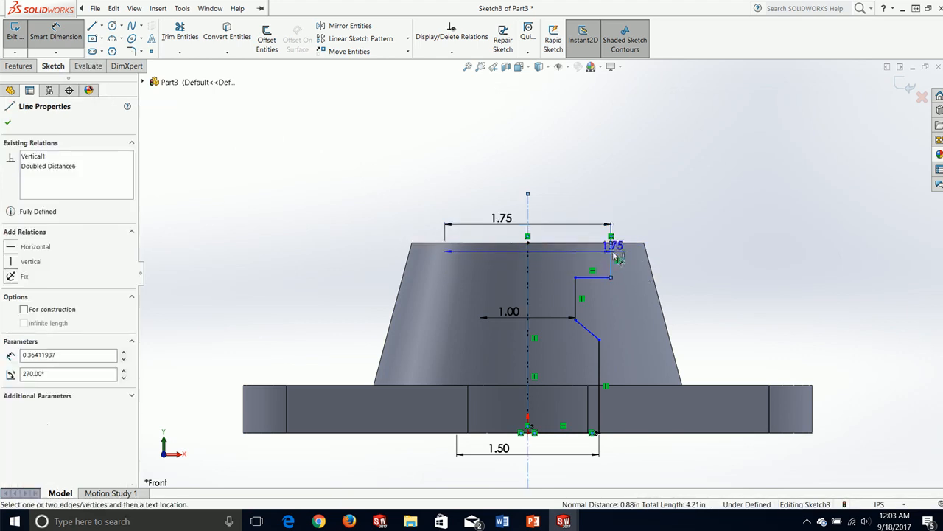
key("Escape")
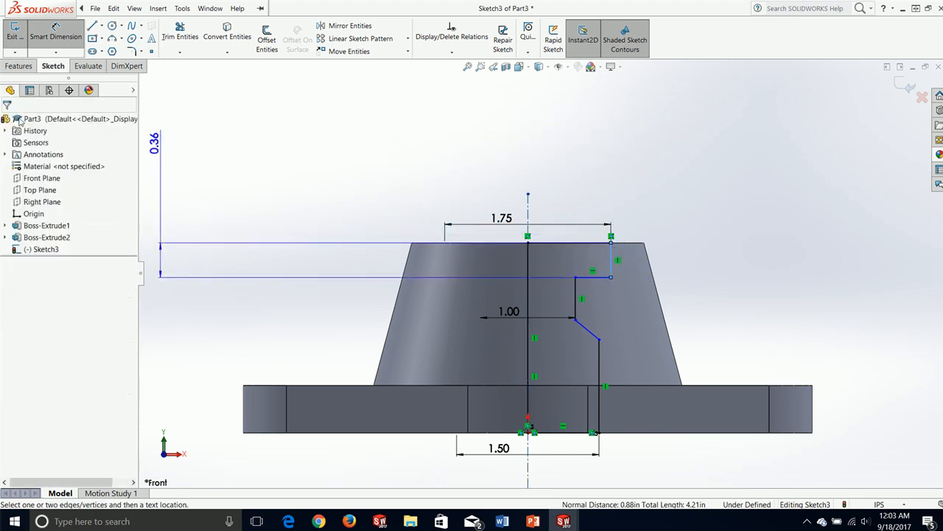
key("Escape")
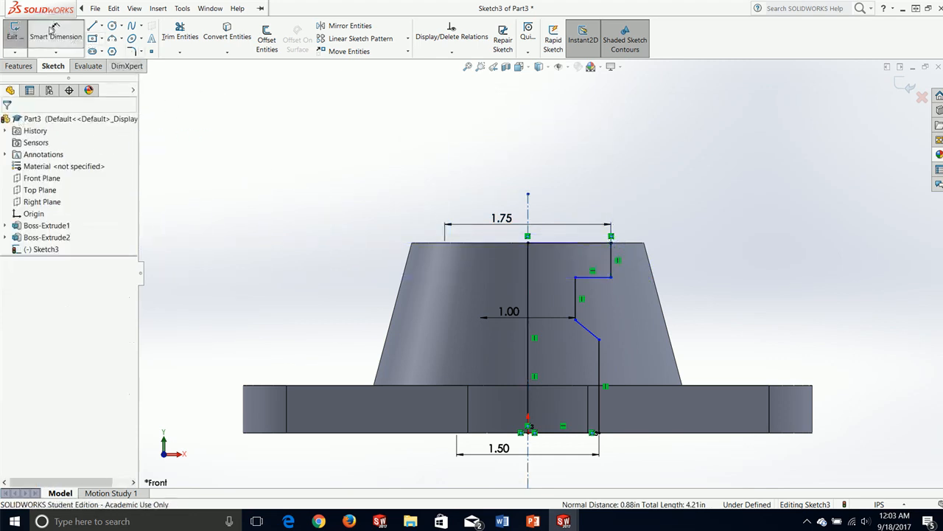
Dimension the upper counterbore's depth from the top edge to its horizontal step and set it to 0.38 in.
left_click(55, 33)
left_click(611, 238)
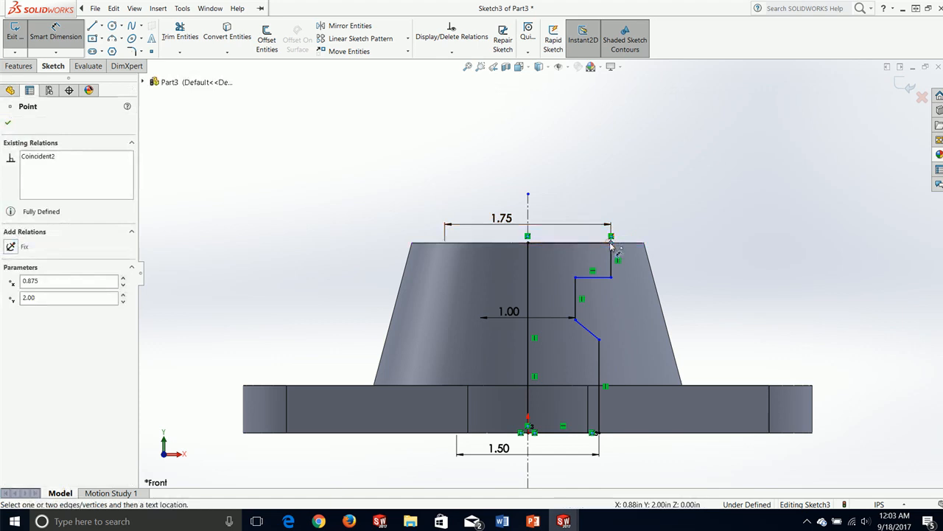
left_click(600, 279)
left_click(687, 250)
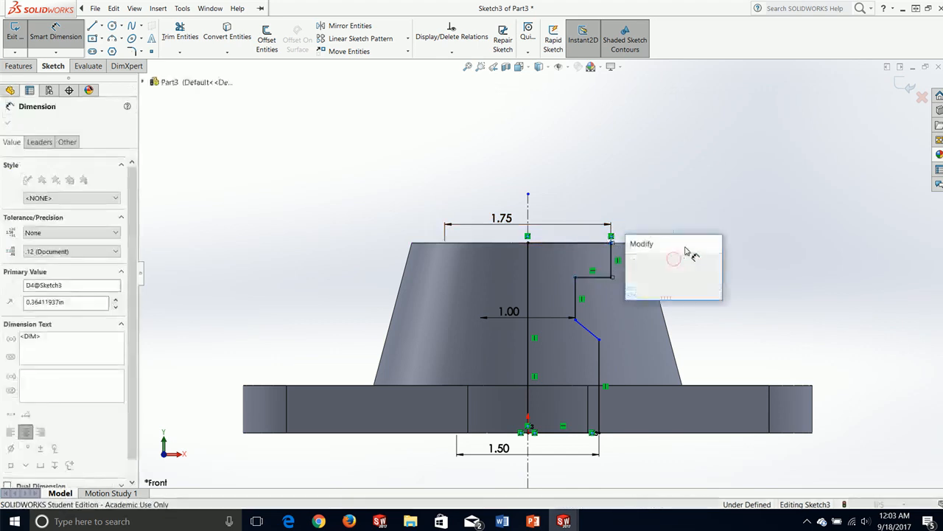
type(".375")
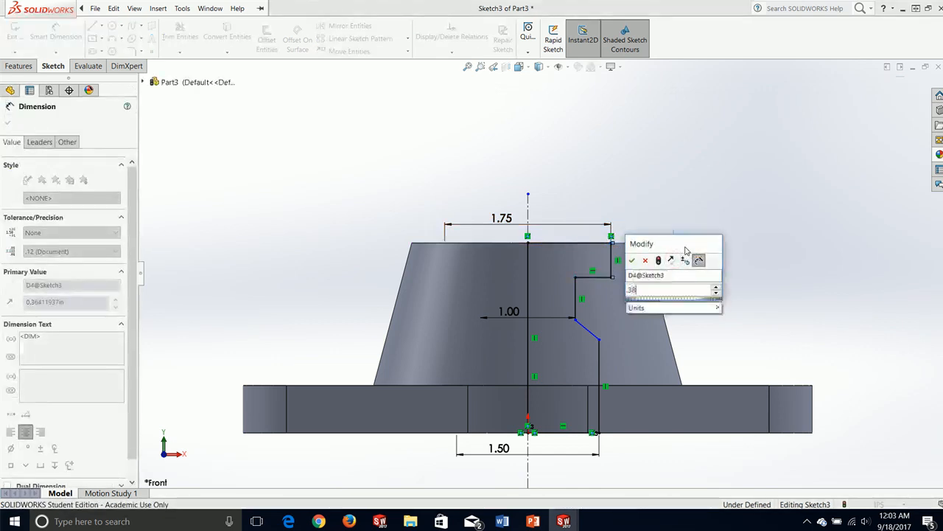
key("Return")
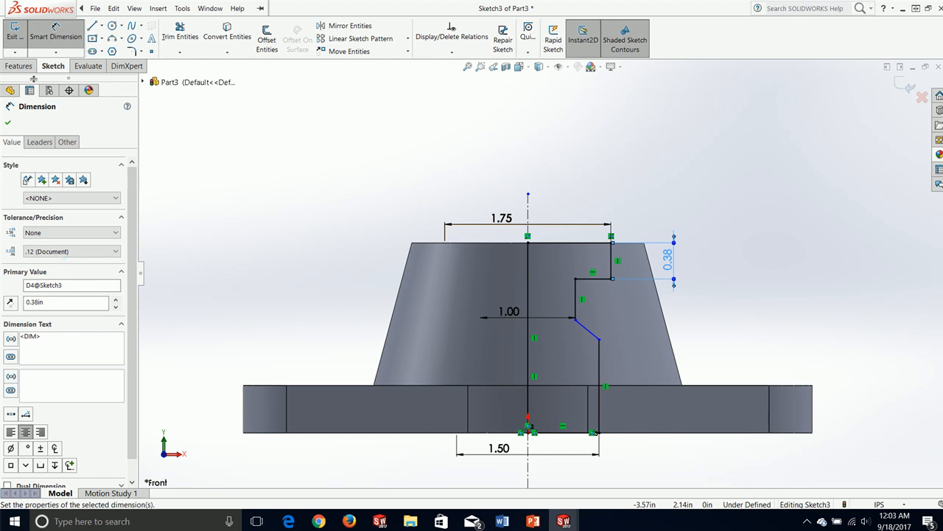
Dimension the height from the base line to the slanted line's upper endpoint and set it to 1 in.
left_click(574, 321)
left_click(571, 435)
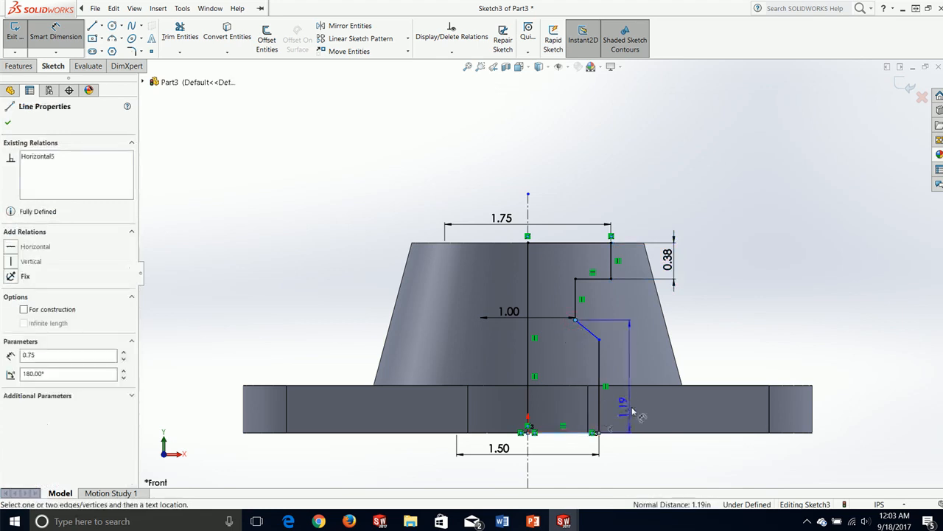
left_click(653, 380)
type("1")
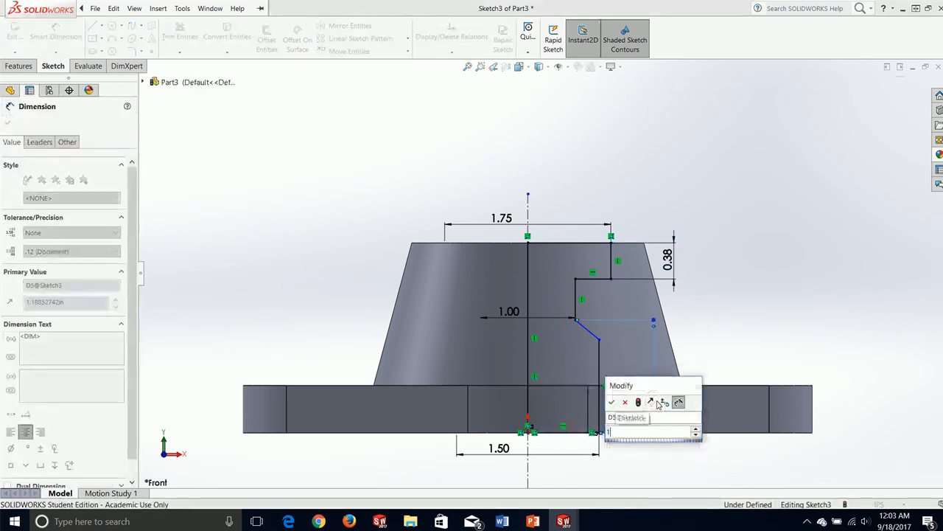
key("Return")
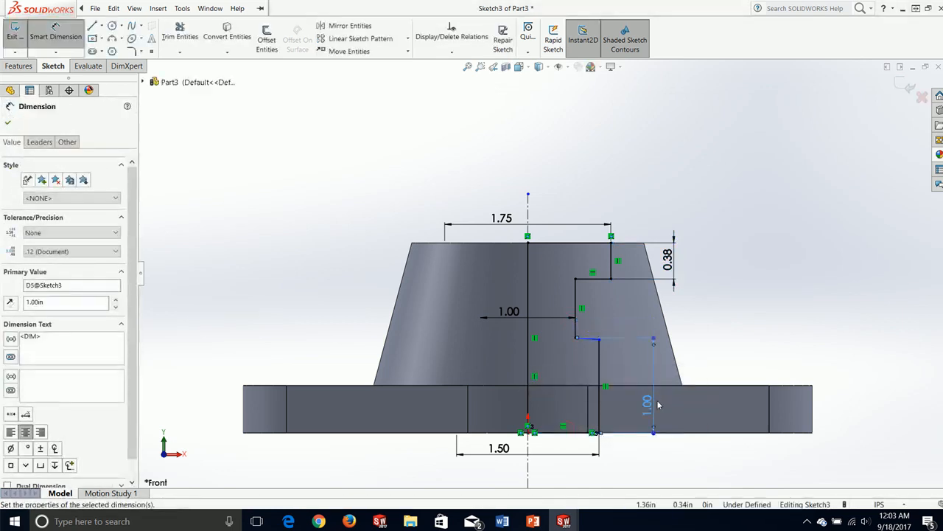
left_click(14, 126)
Lower the slanted line's bottom endpoint along the lower bore line, and set that vertical line's length to 0.75 in.
left_click_drag(598, 339, 599, 361)
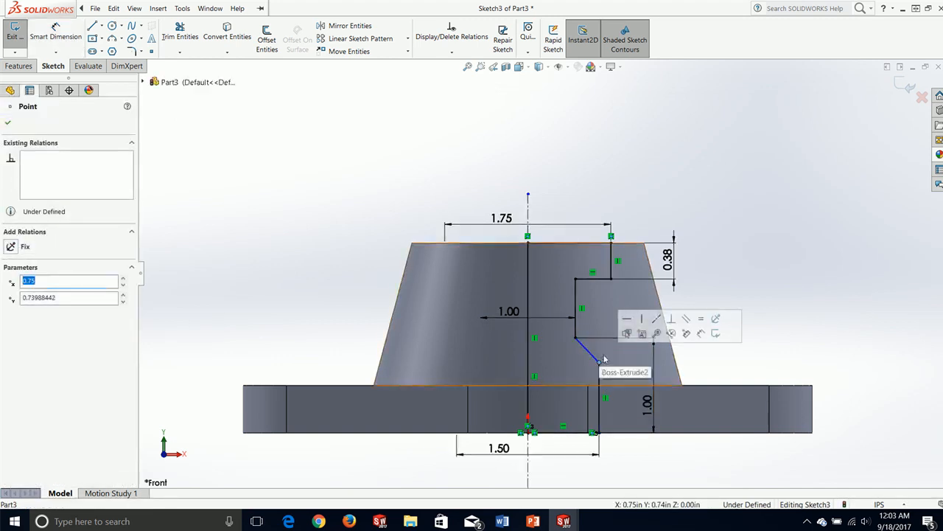
left_click(821, 270)
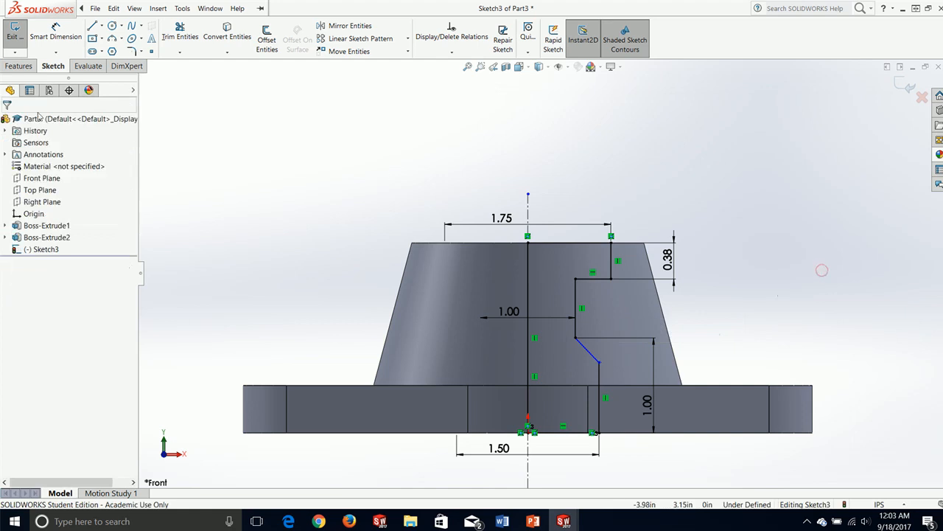
left_click(55, 37)
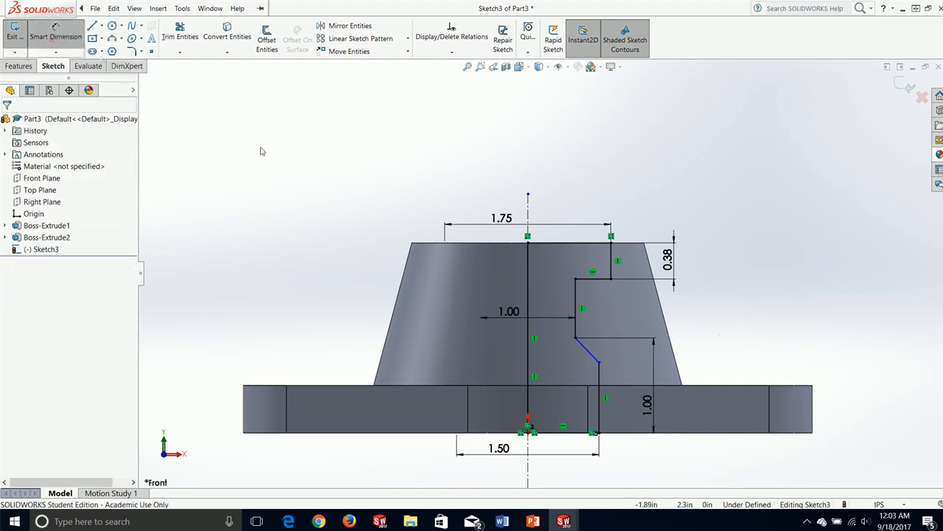
left_click(599, 409)
left_click(615, 409)
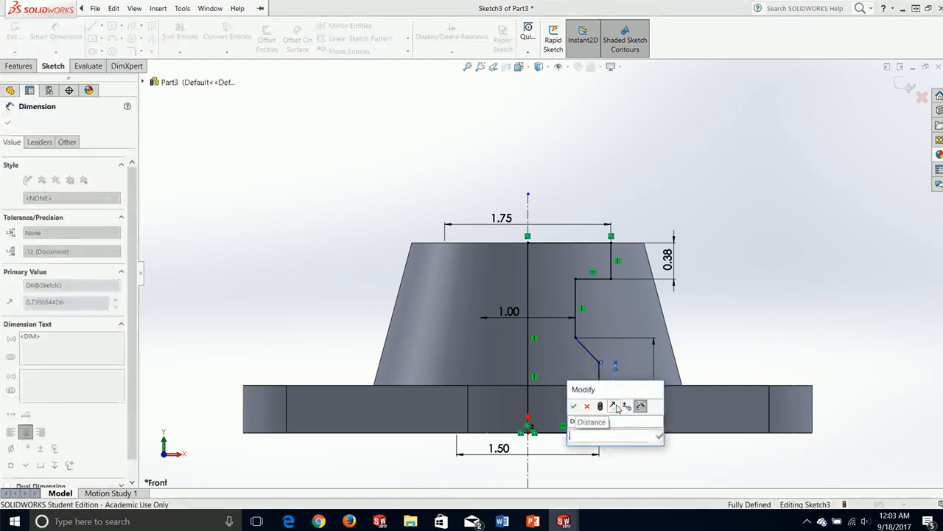
type(".75")
key("Return")
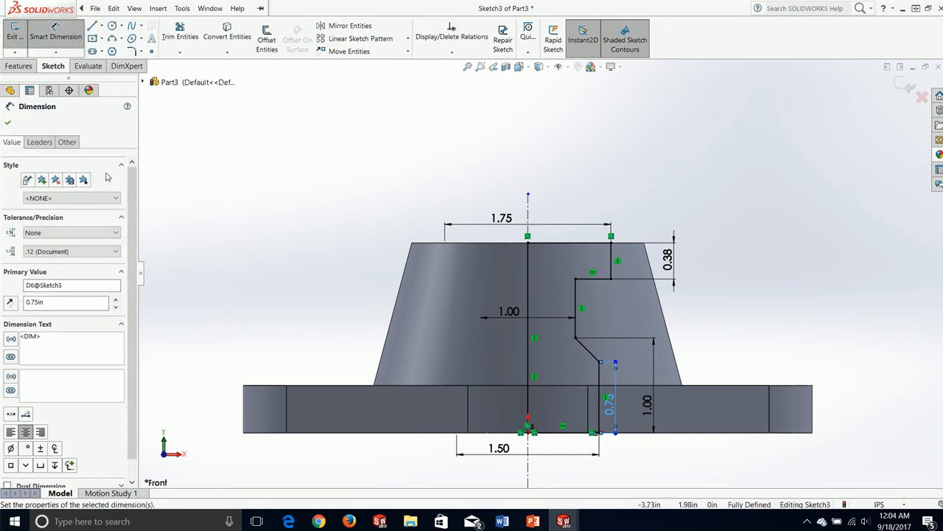
left_click(8, 124)
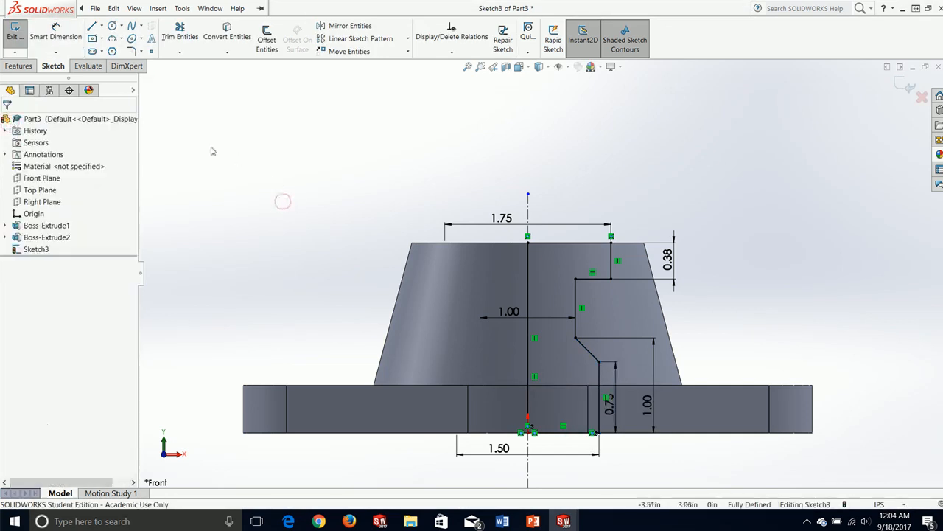
Revolve-cut the profile 360 degrees about the vertical centerline, and check the stepped bore in a Front Plane section view.
left_click(19, 65)
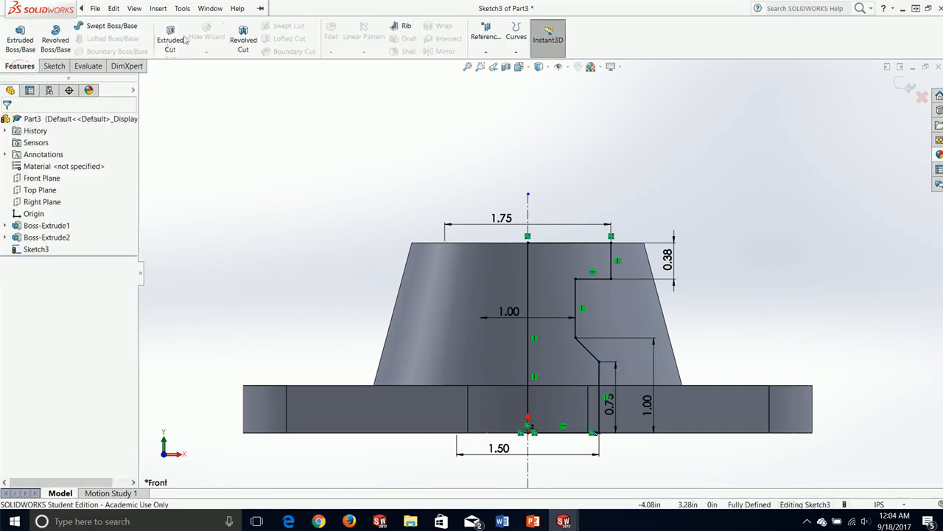
left_click(243, 40)
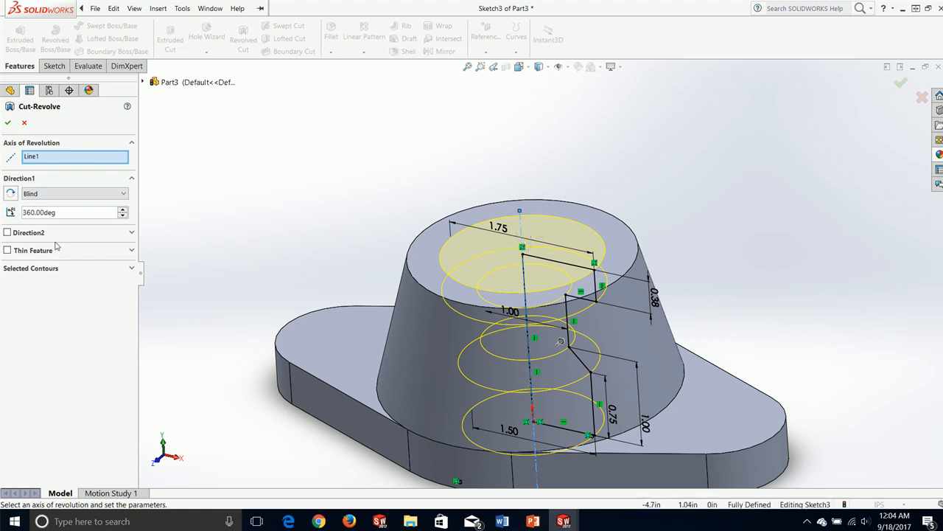
left_click(11, 124)
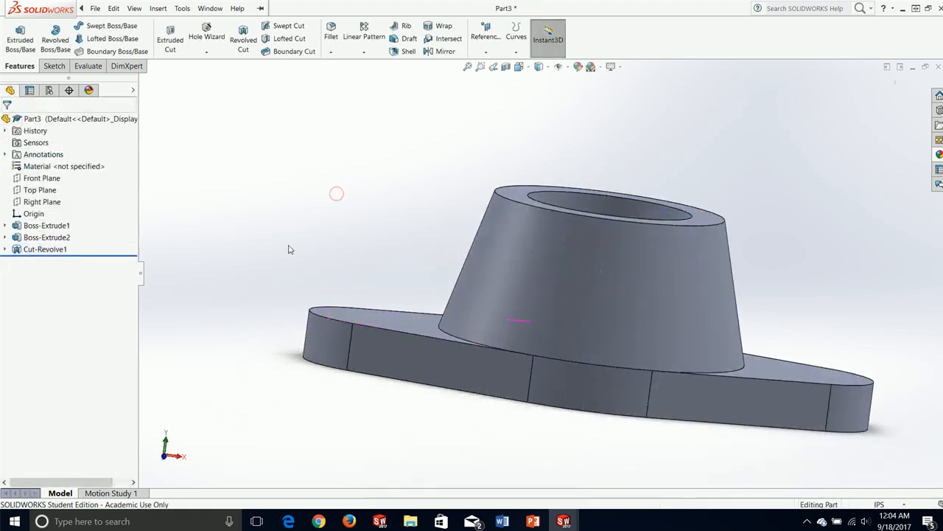
left_click(506, 66)
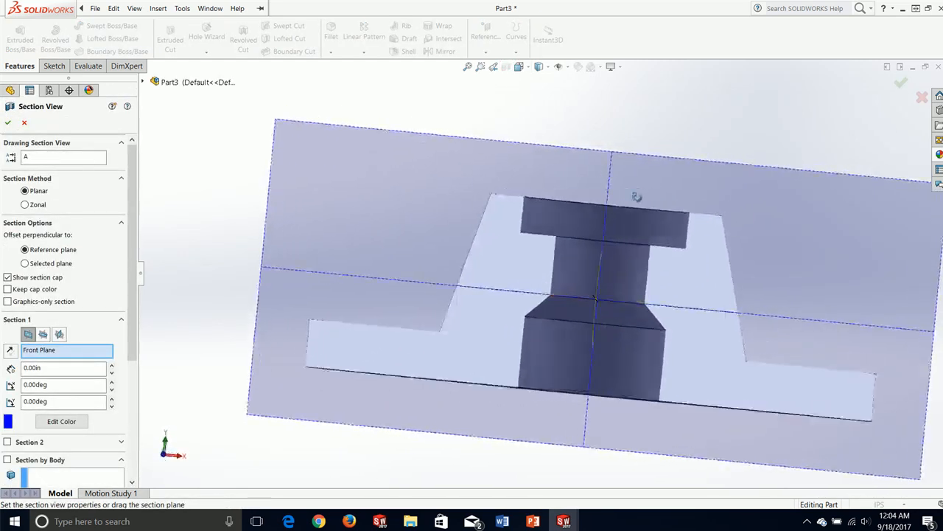
left_click(24, 123)
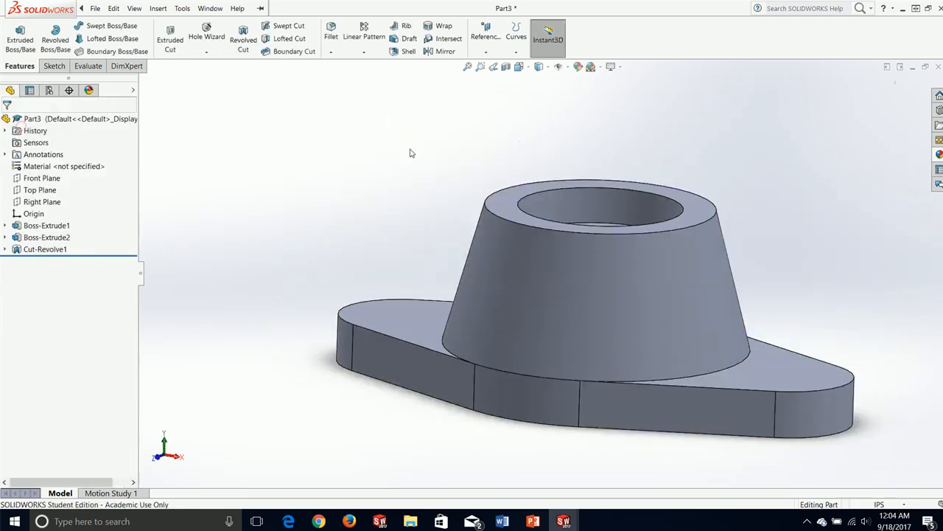
Save the part to the Desktop as Example 2.
left_click(113, 8)
left_click(52, 8)
left_click(95, 8)
left_click(151, 124)
type("Ex")
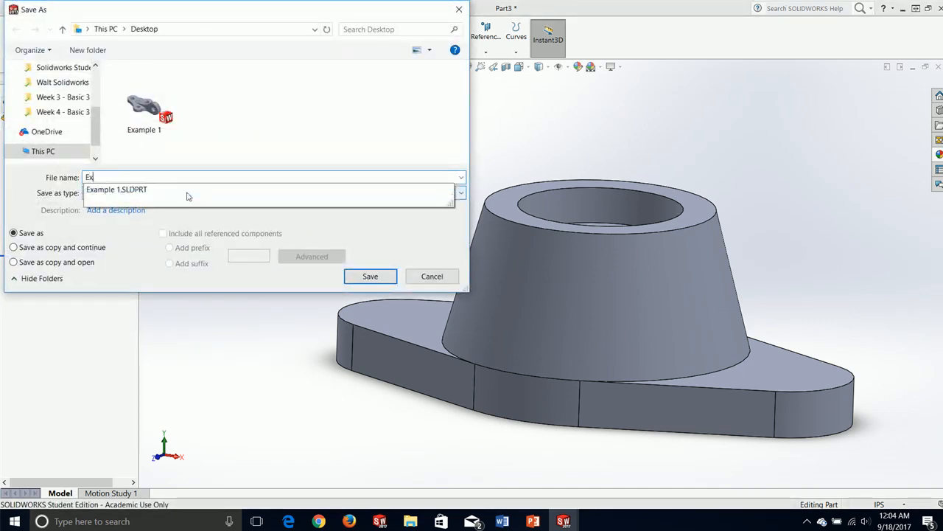
type("ample 2")
key("Return")
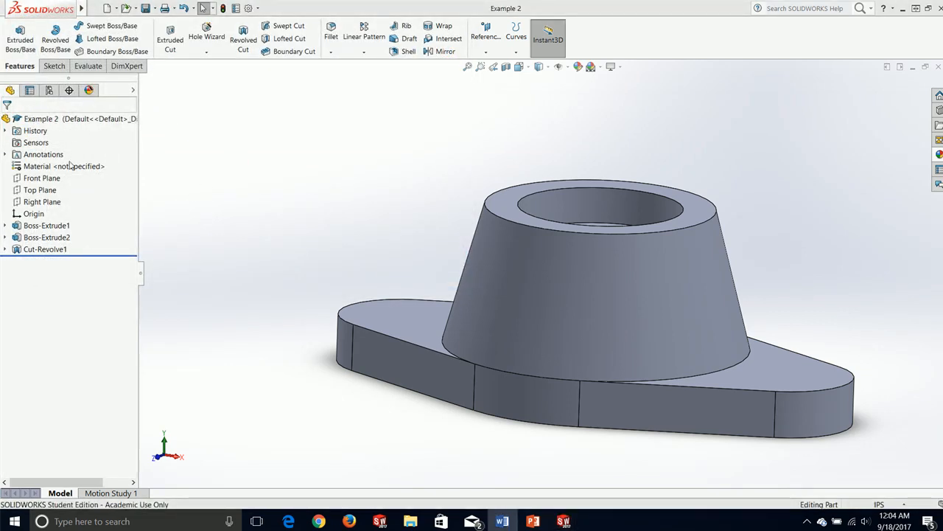
Switch to the Lesson 4 Classwork document in Word and examine the enlarged Class Problem 3 drawing.
left_click_drag(0, 103, 718, 0)
scroll(656, 310, "down", 3)
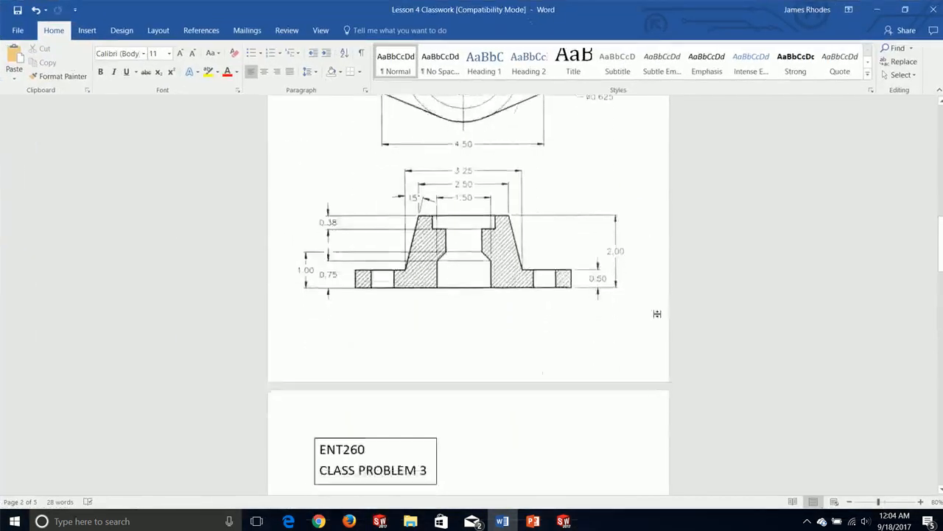
scroll(656, 314, "down", 5)
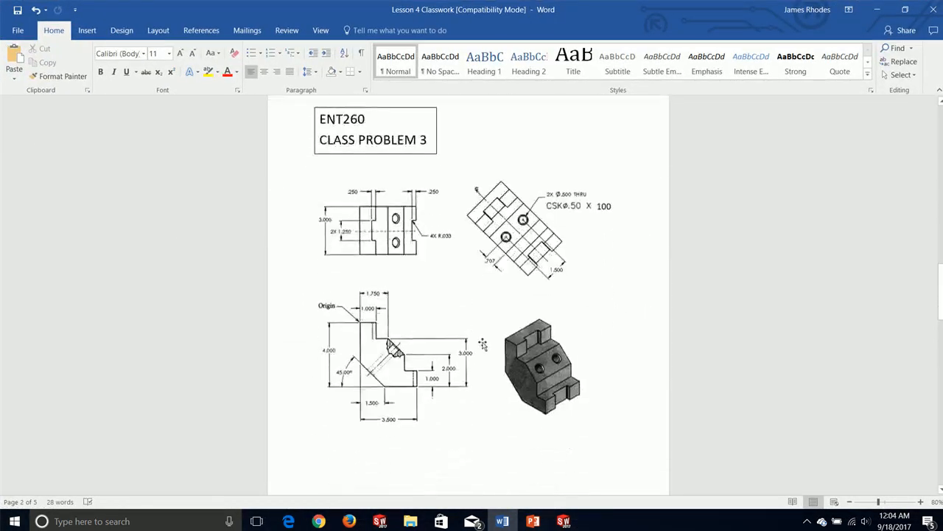
scroll(482, 344, "up", 2, "ctrl")
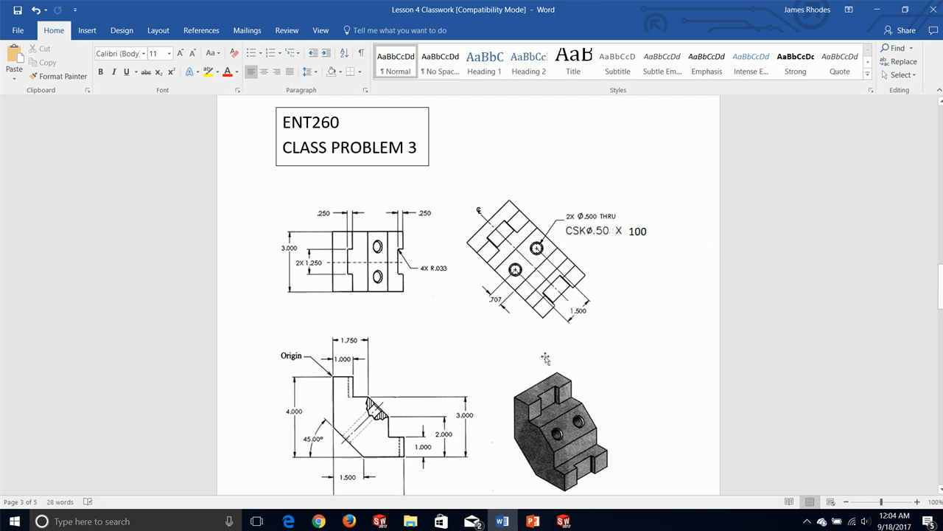
Check the rest of the Class Problem 3 drawing, then switch back to SOLIDWORKS and create a new part.
scroll(537, 349, "down", 1)
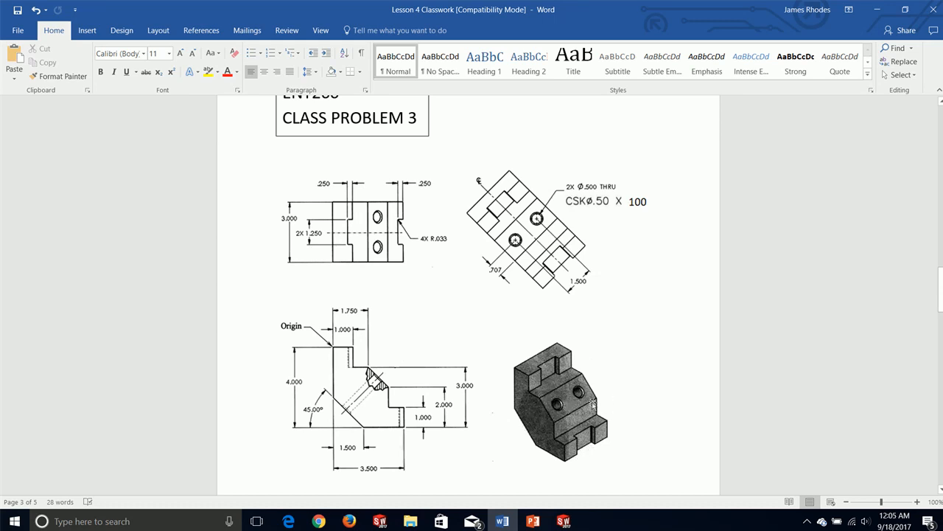
left_click(877, 9)
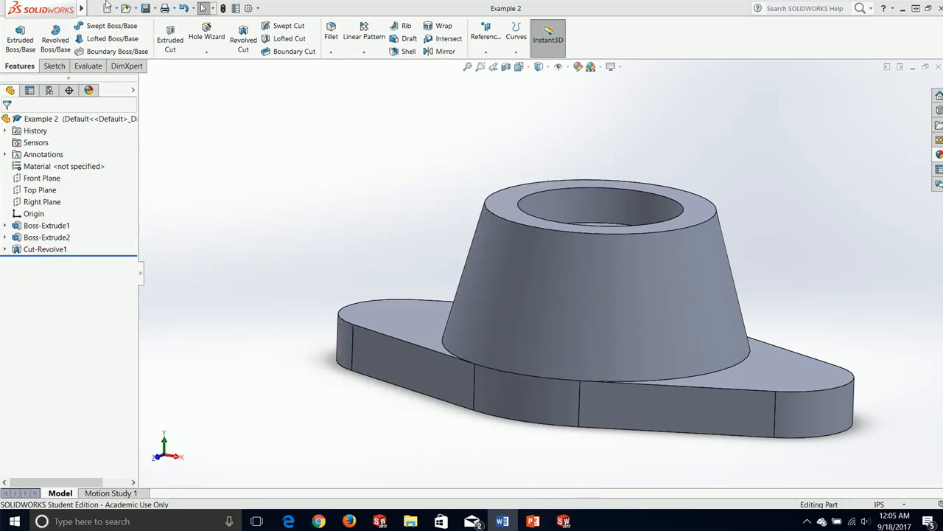
left_click(94, 8)
left_click(92, 24)
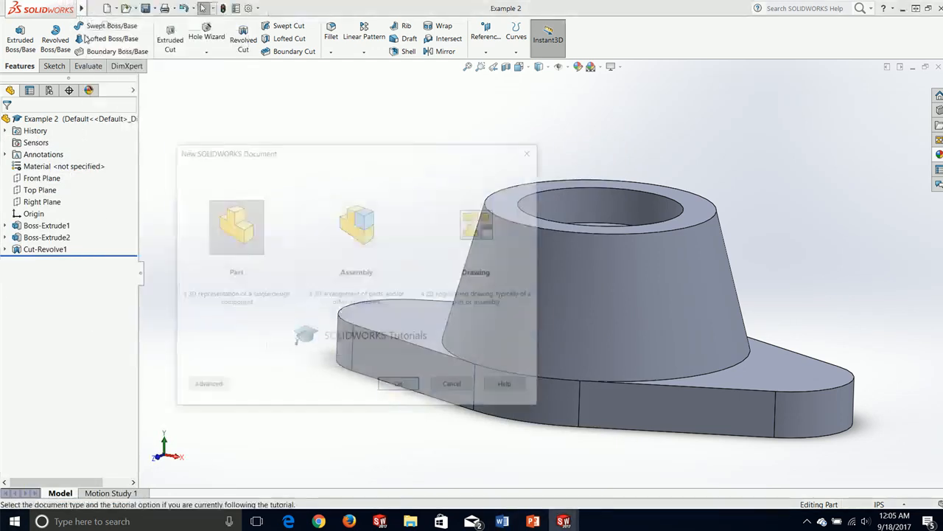
left_click(398, 387)
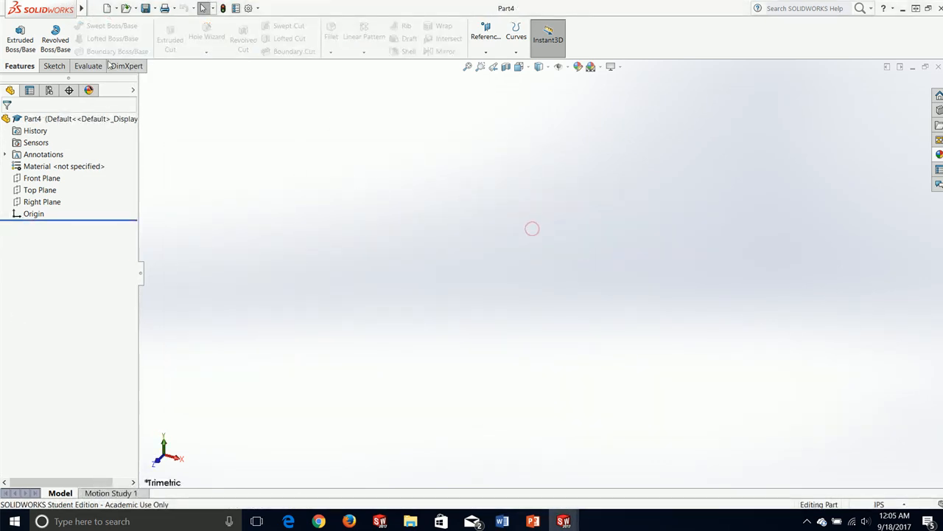
Start a sketch on the Right Plane.
left_click(54, 66)
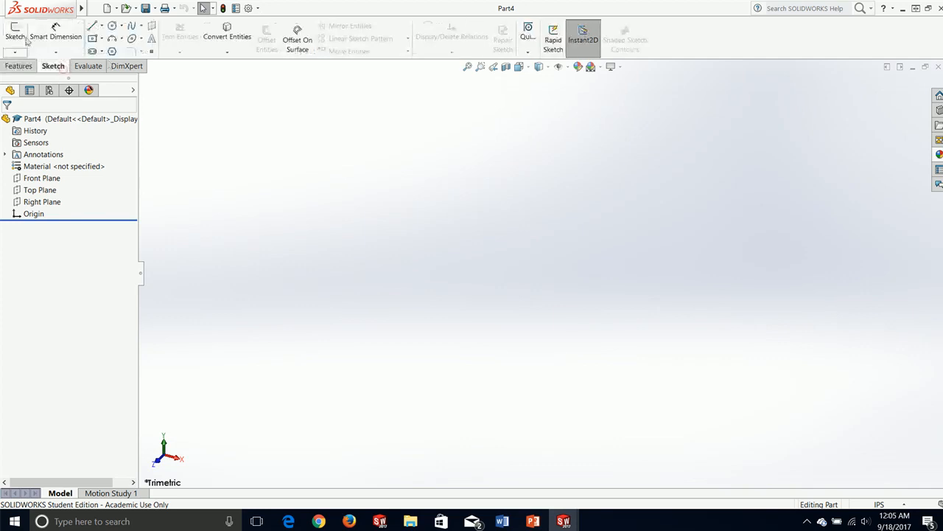
left_click(15, 33)
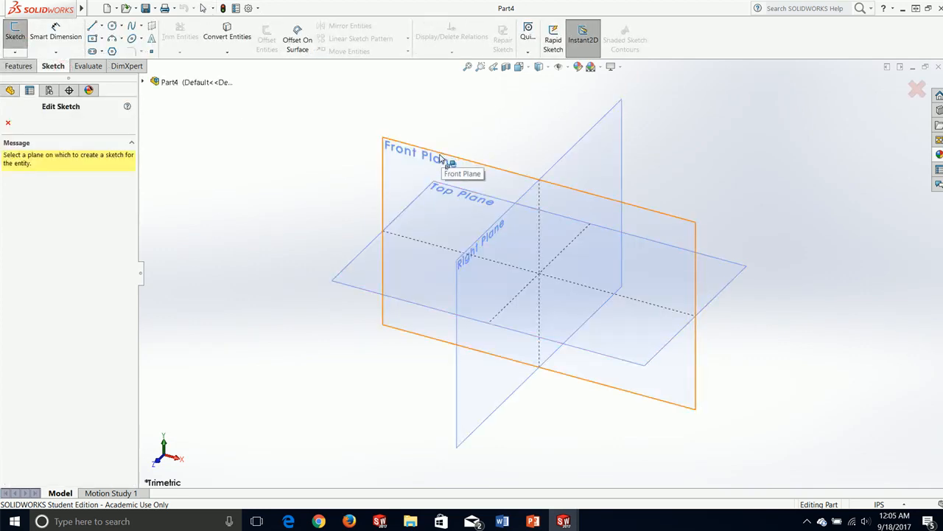
left_click(458, 434)
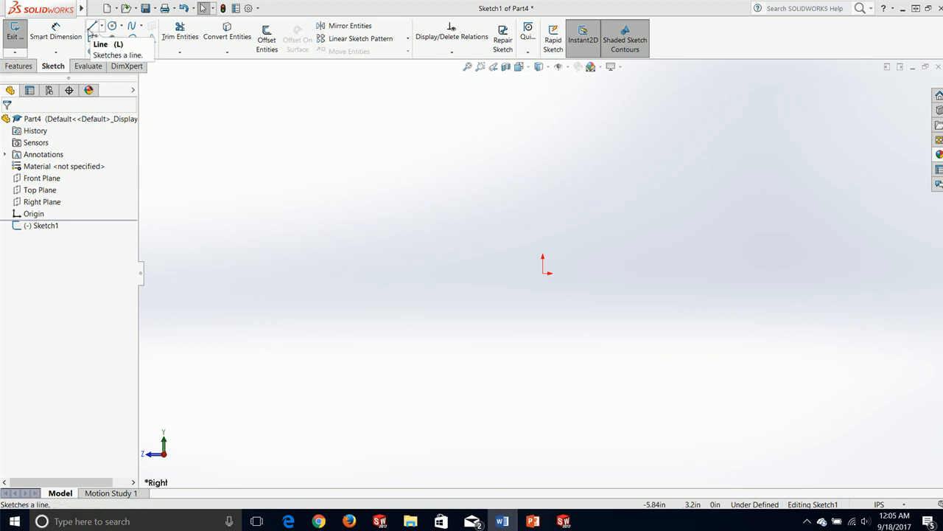
Sketch the closed stepped side profile about 2.86 in tall, with two parallel slanted edges, directly above and level with the origin.
left_click(92, 28)
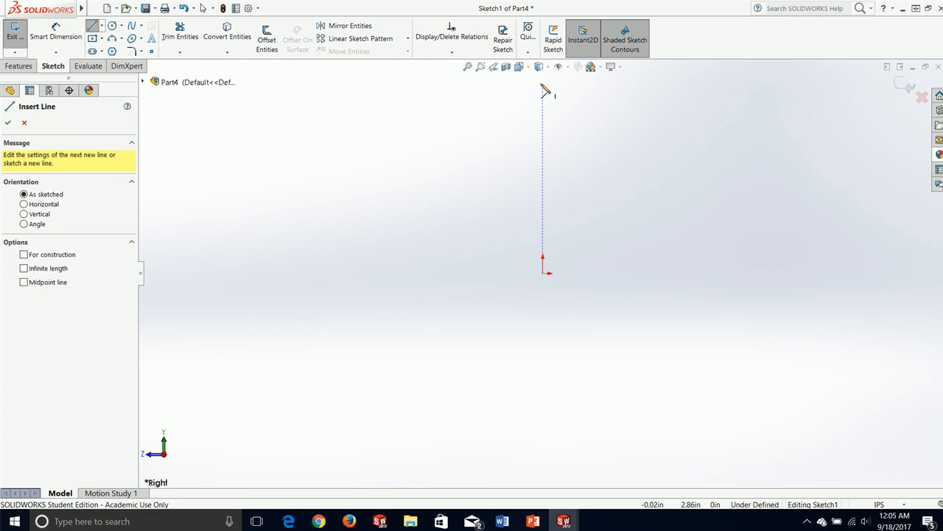
left_click(542, 84)
left_click(542, 186)
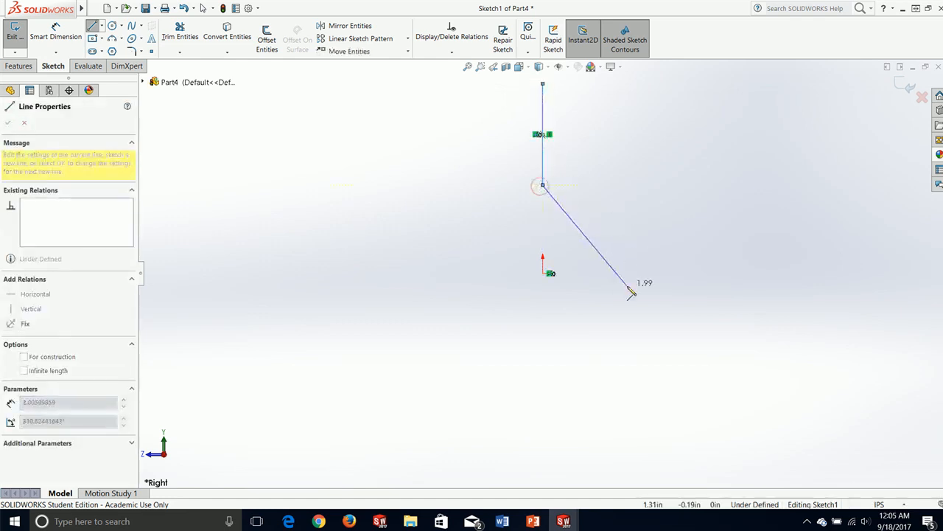
left_click(635, 273)
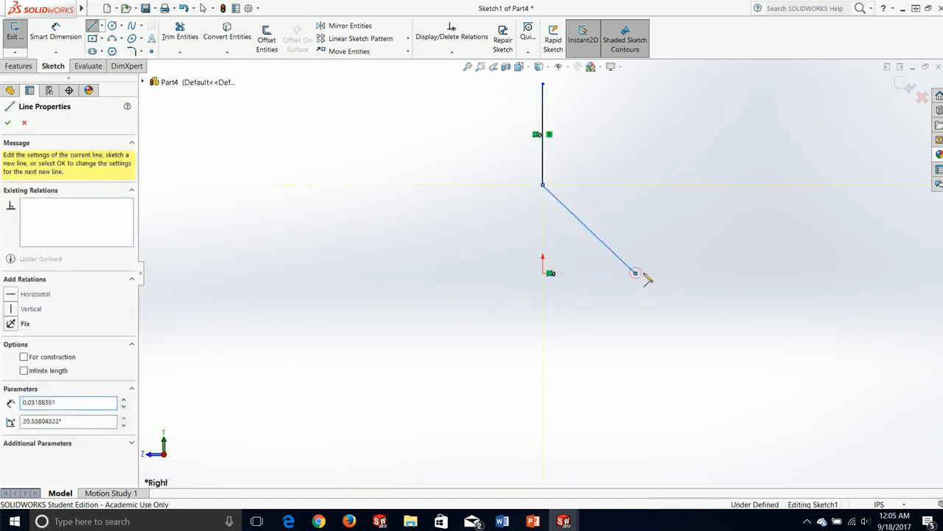
left_click(770, 272)
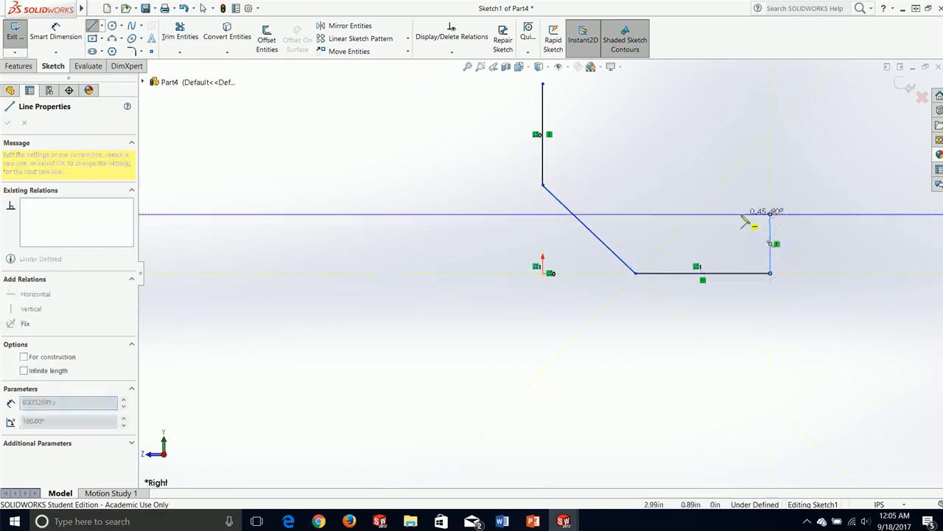
left_click(770, 214)
left_click(720, 214)
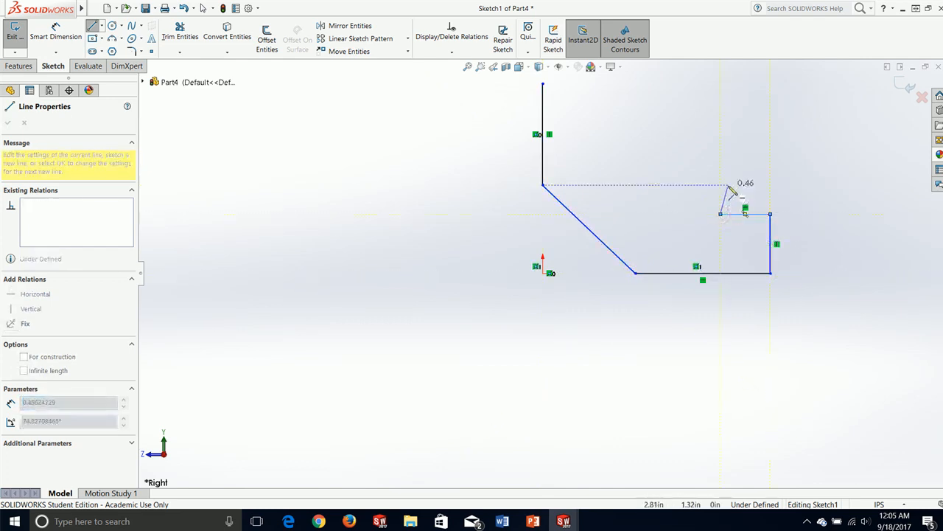
left_click(720, 172)
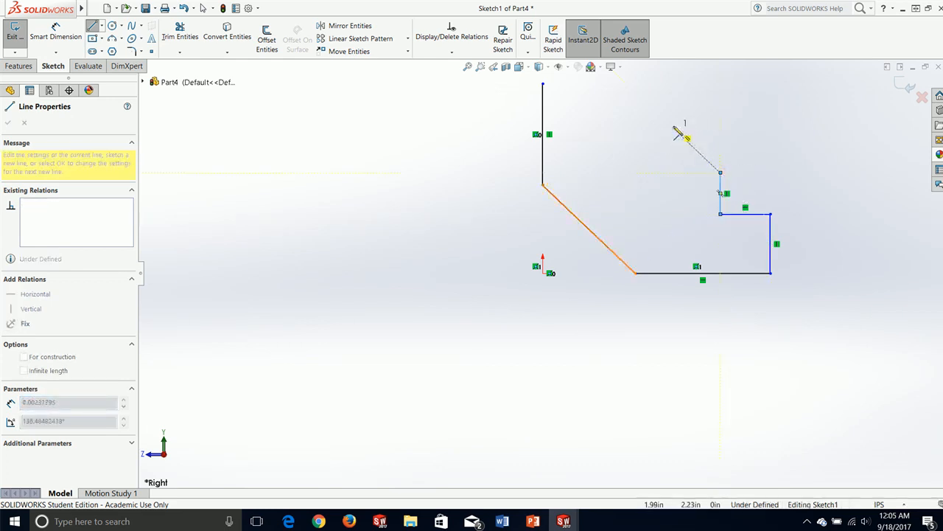
left_click(680, 134)
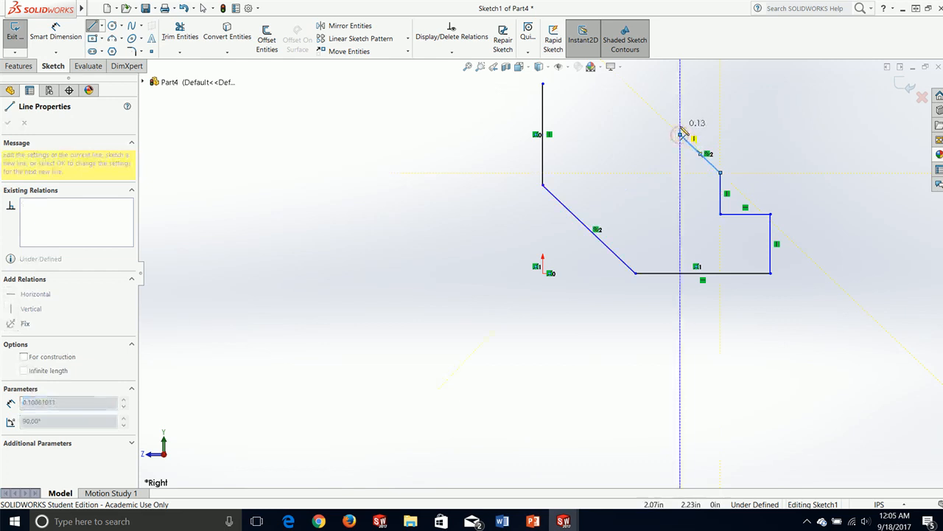
left_click(602, 134)
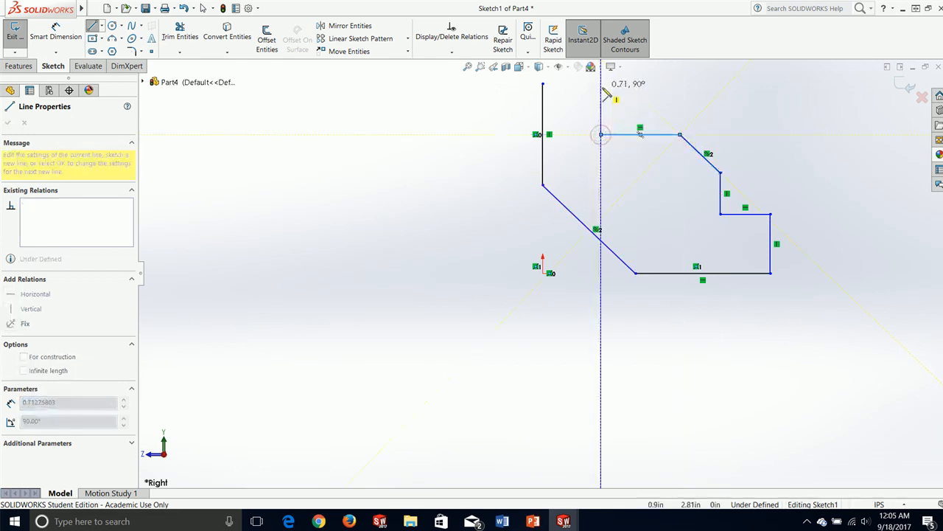
left_click(543, 84)
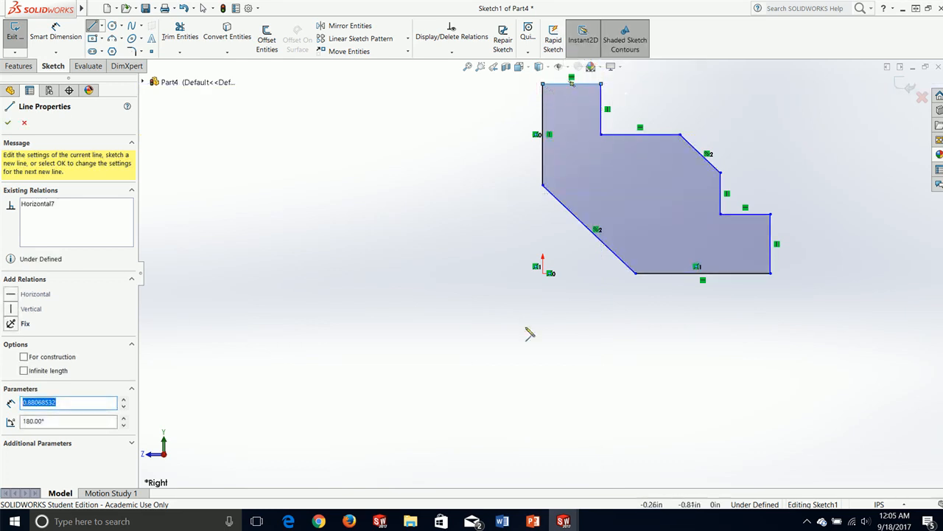
key("Escape")
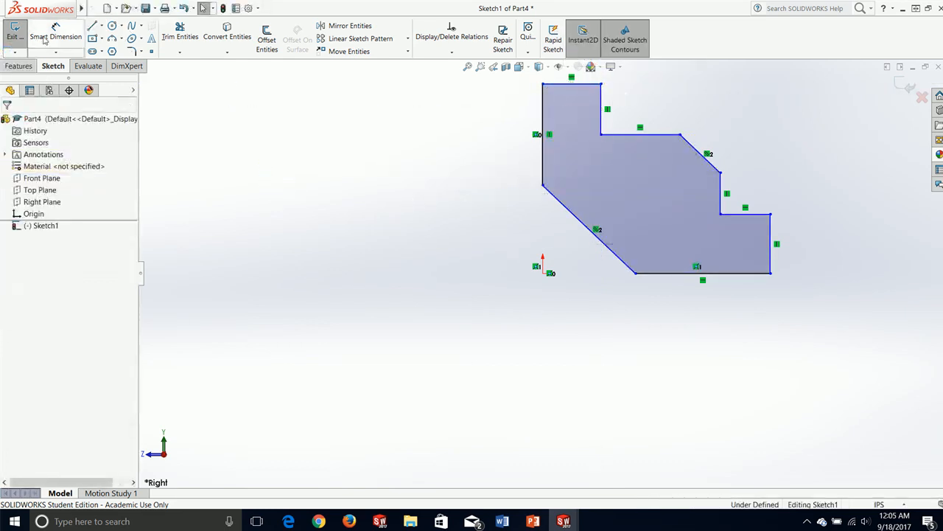
Dimension the profile's overall height from the origin to the top edge as 4 in.
left_click(43, 40)
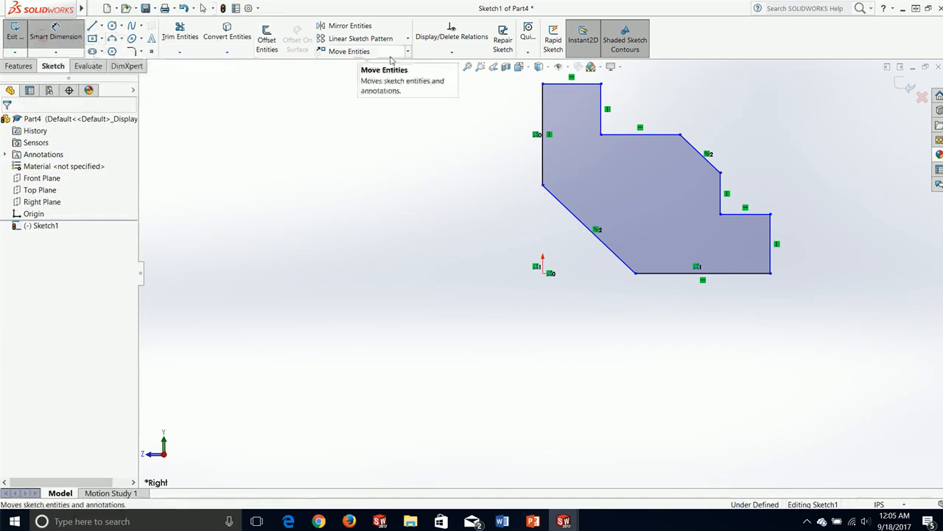
left_click(549, 88)
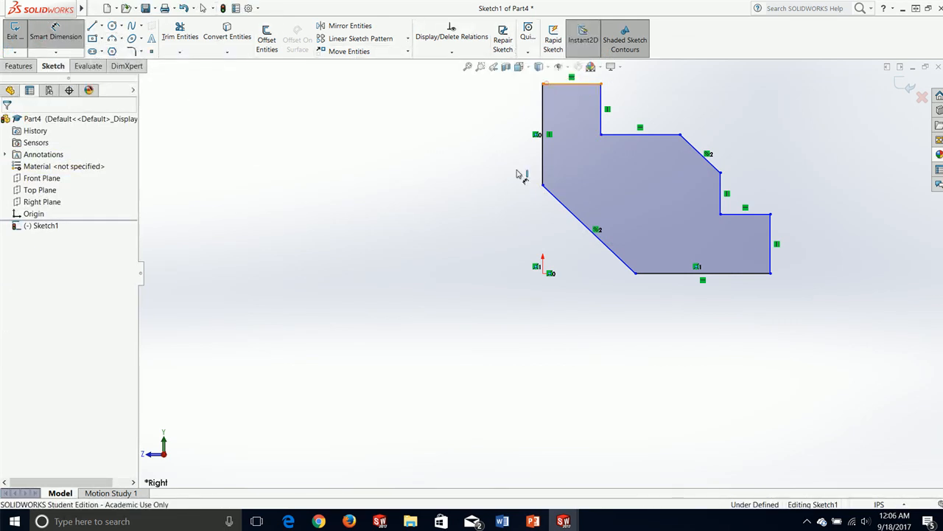
left_click(545, 274)
left_click(490, 246)
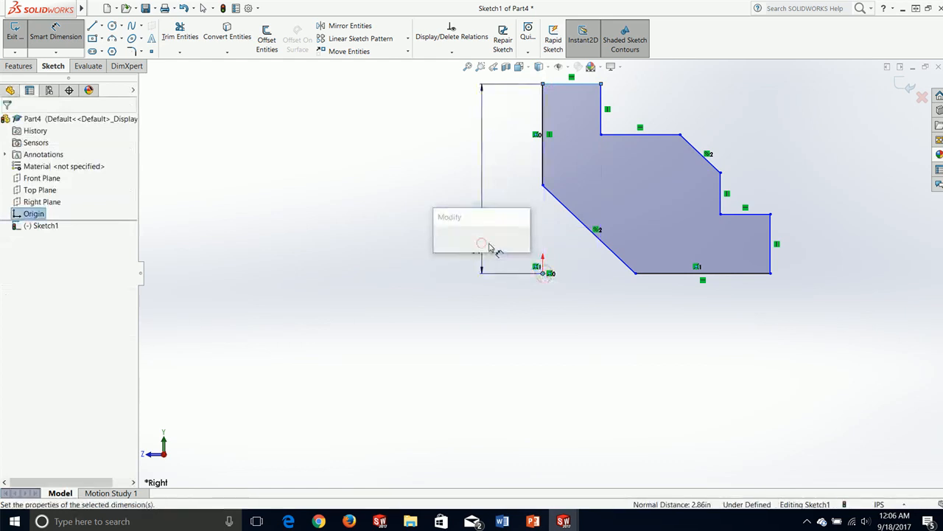
type("4")
key("Return")
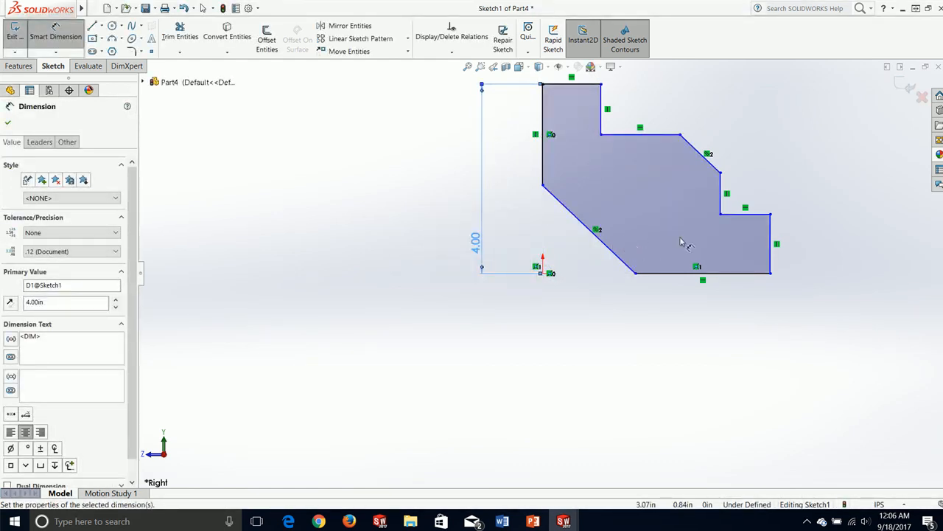
Dimension the overall width from the origin to the lower outer vertical edge as 3.5 in.
left_click(772, 267)
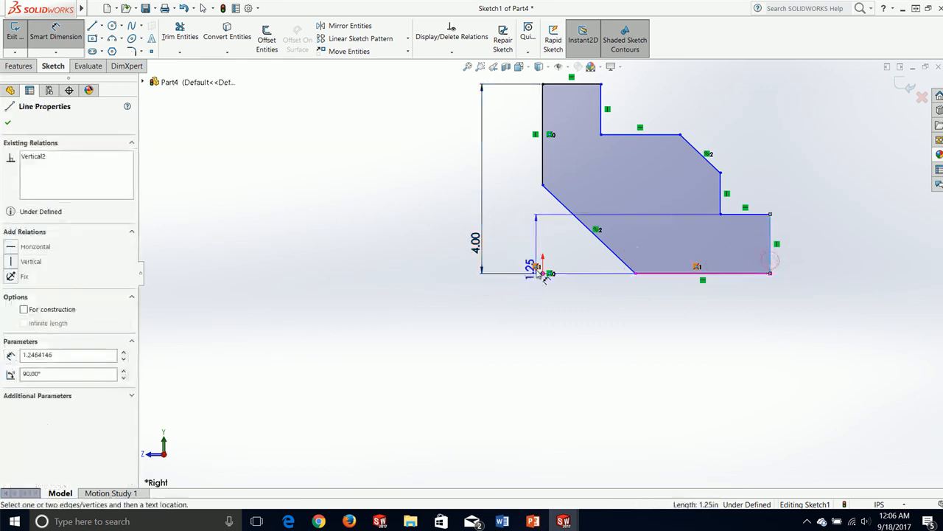
left_click(543, 273)
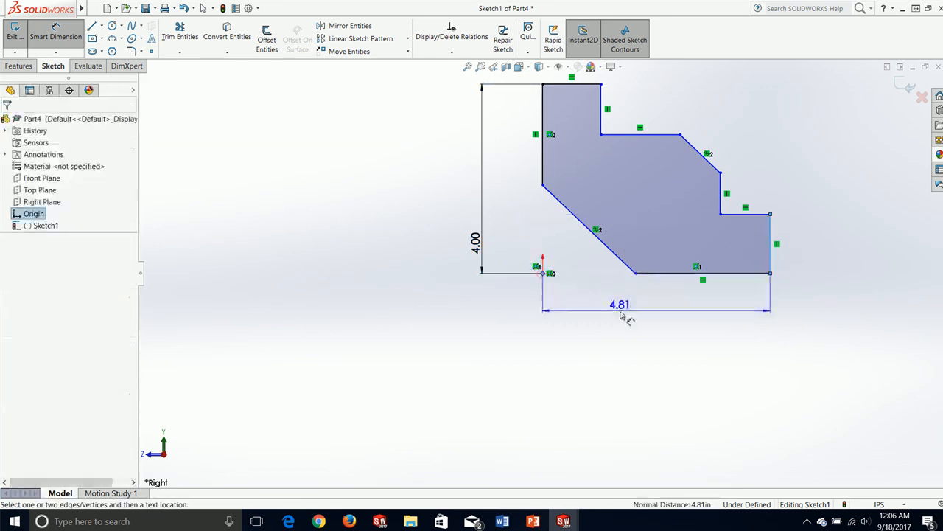
left_click(635, 302)
type("3.5")
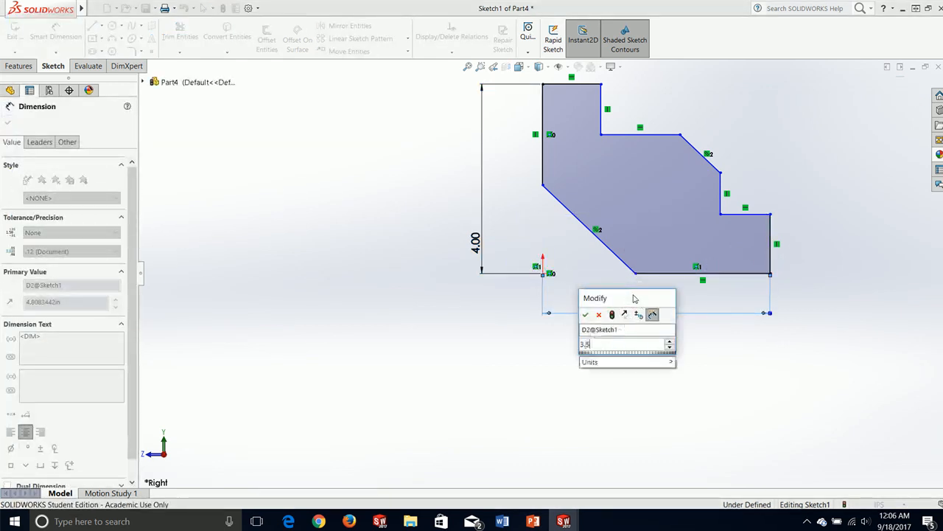
key("Return")
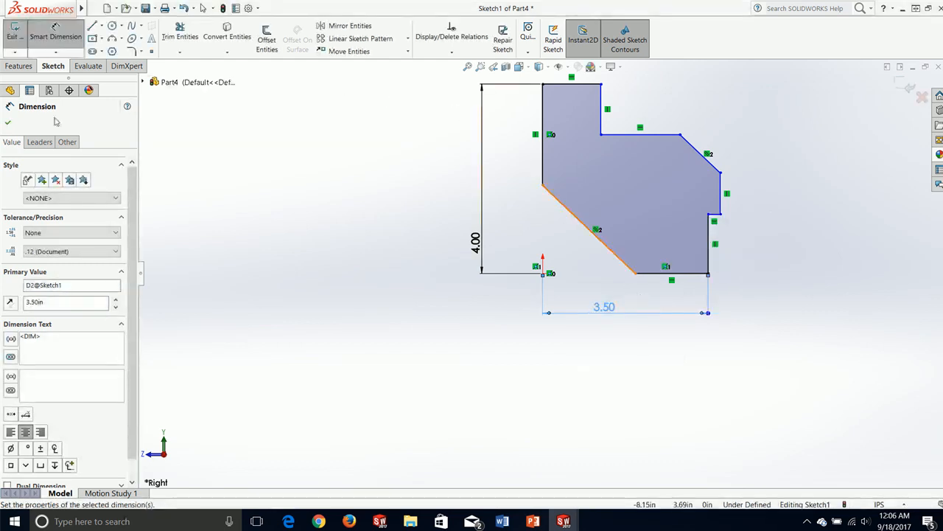
key("Escape")
Move the middle vertical step edge and the upper slanted line's top endpoint inward to restore the stepped shape.
left_click_drag(721, 200, 688, 199)
left_click_drag(688, 138, 635, 133)
left_click(782, 157)
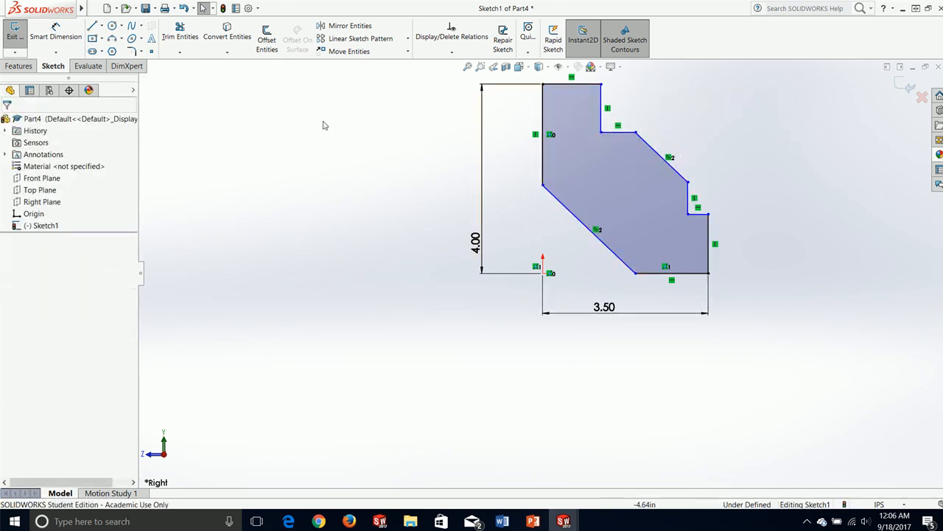
Dimension the horizontal distance from the origin to the lower slanted edge's bottom endpoint as 1.5 in.
left_click(55, 31)
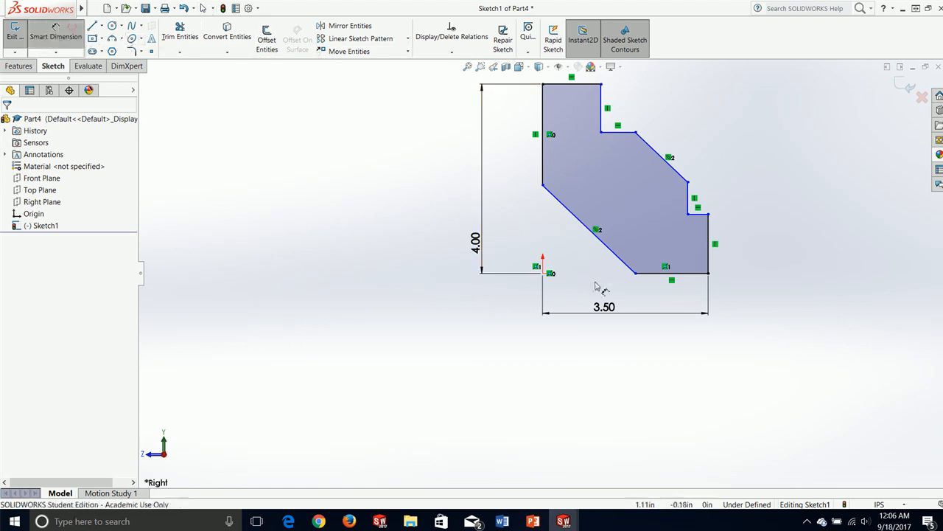
left_click(543, 273)
left_click(634, 275)
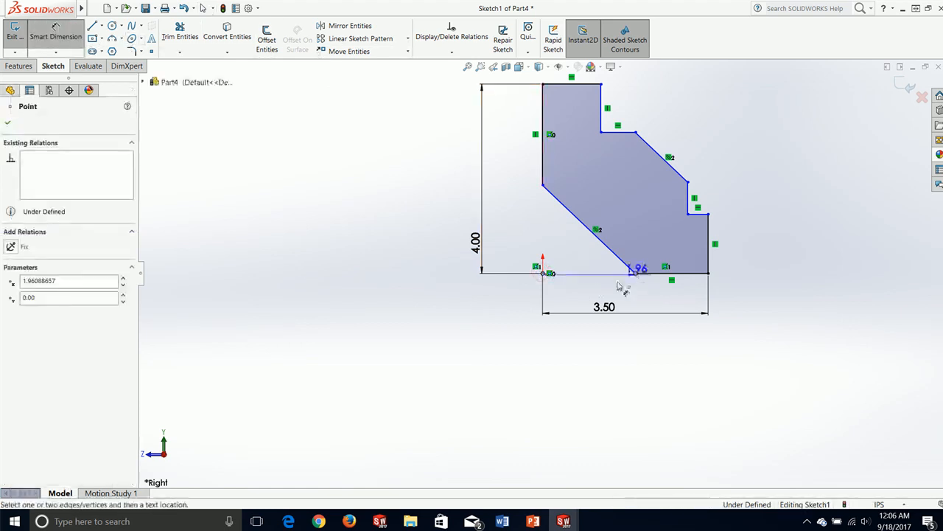
left_click(600, 287)
type("1.5")
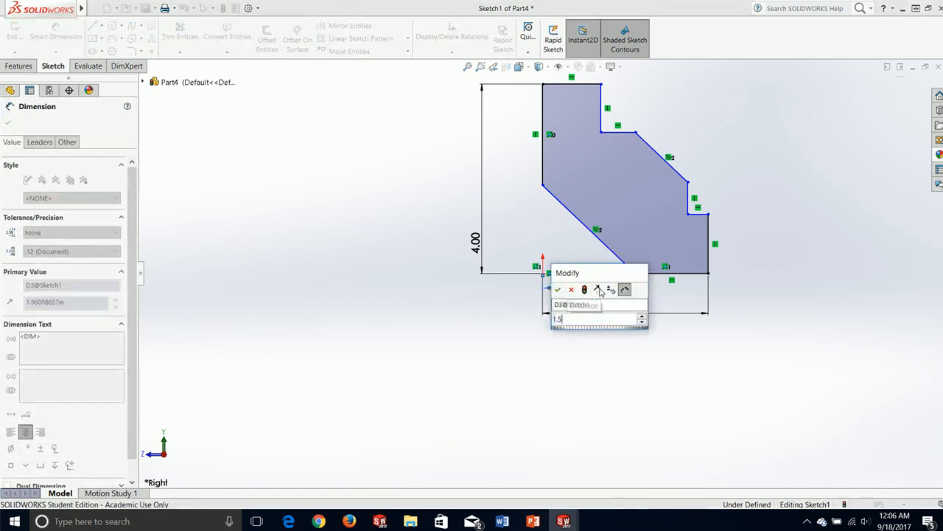
key("Return")
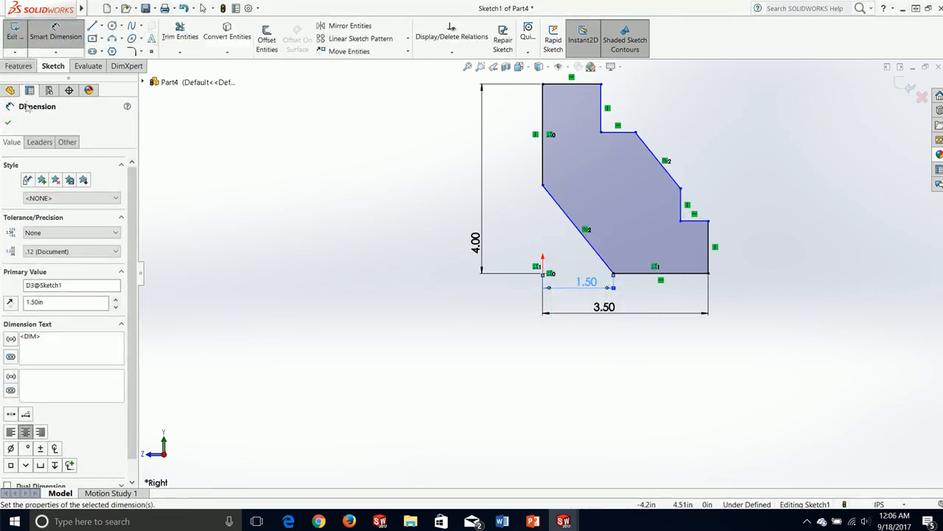
left_click(9, 123)
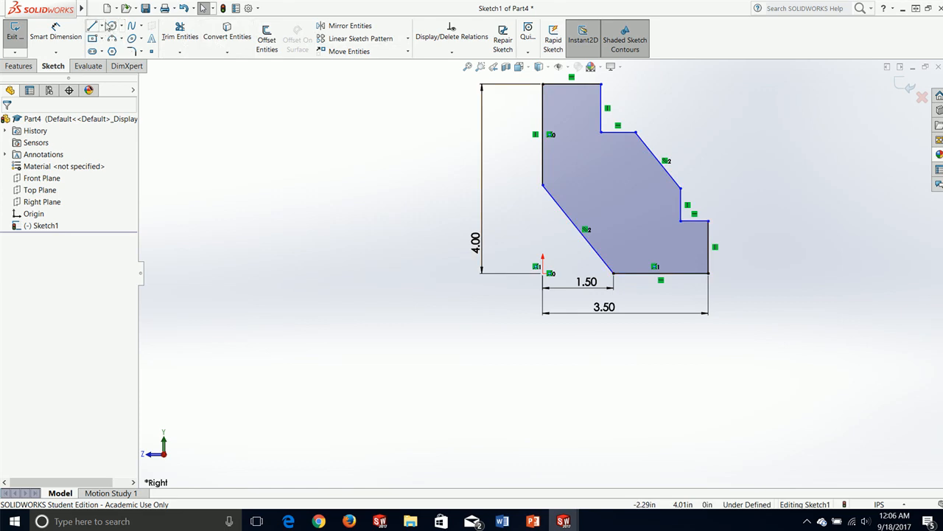
Draw a horizontal centerline from the origin to the lower slanted edge's bottom endpoint.
left_click(102, 26)
left_click(119, 48)
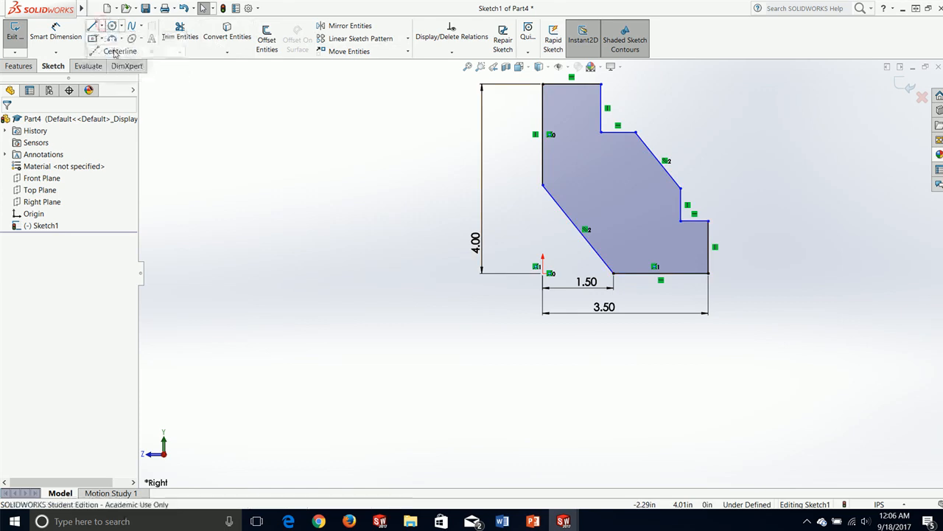
left_click(546, 274)
left_click(615, 273)
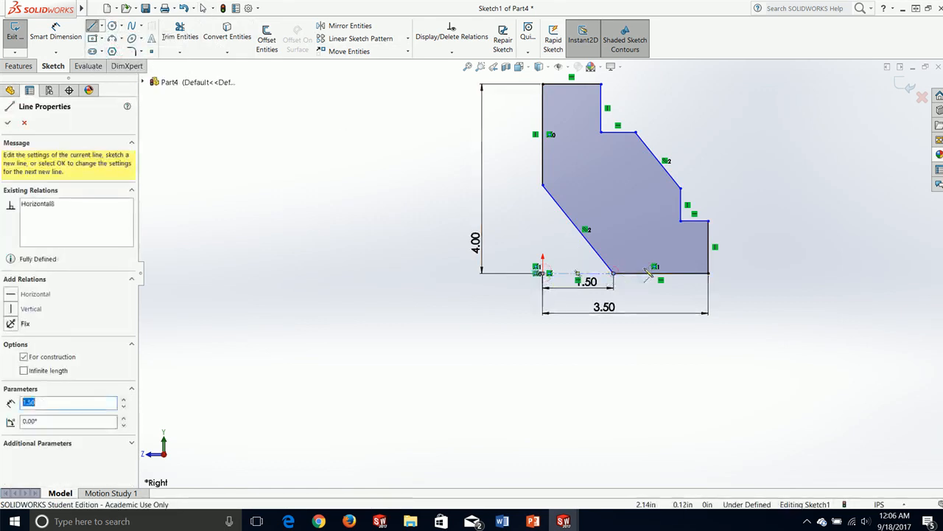
key("Escape")
Dimension the angle between the horizontal centerline and the lower slanted edge as 45°.
left_click(56, 33)
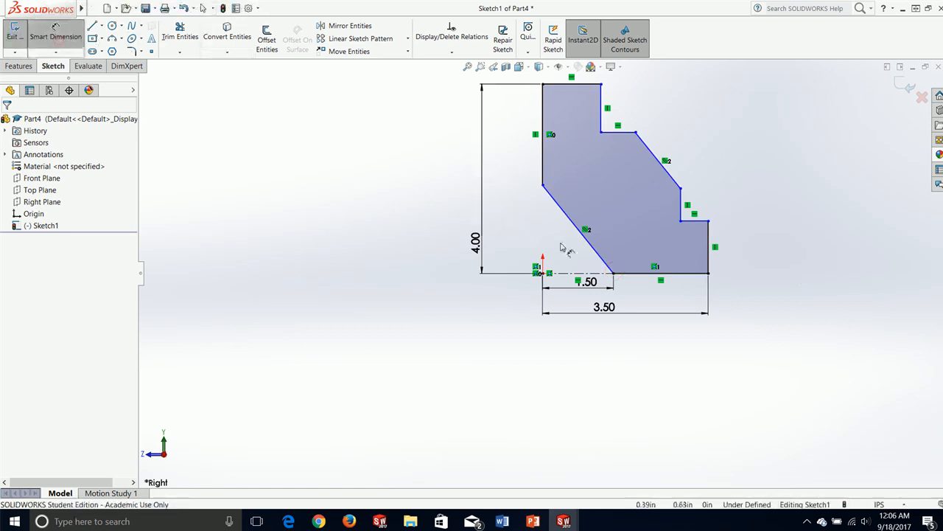
left_click(566, 274)
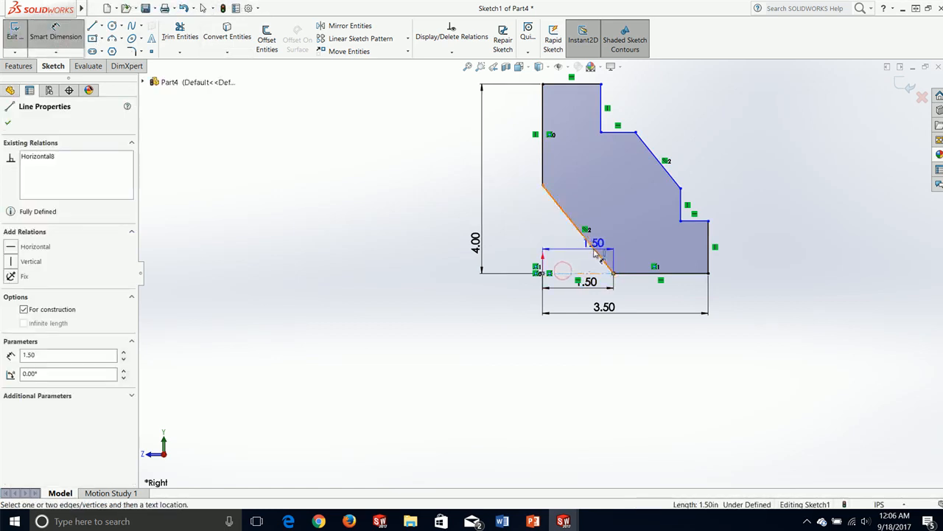
left_click(590, 244)
left_click(586, 232)
type("45")
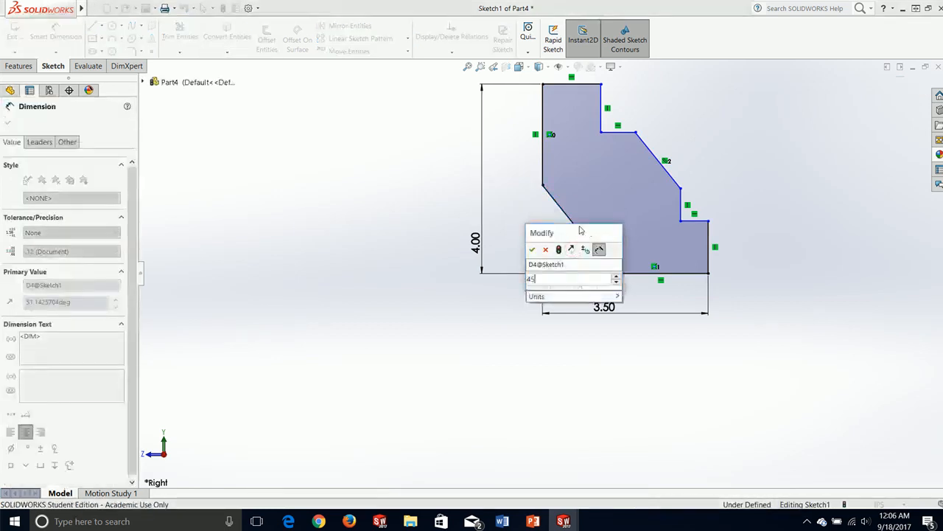
key("Return")
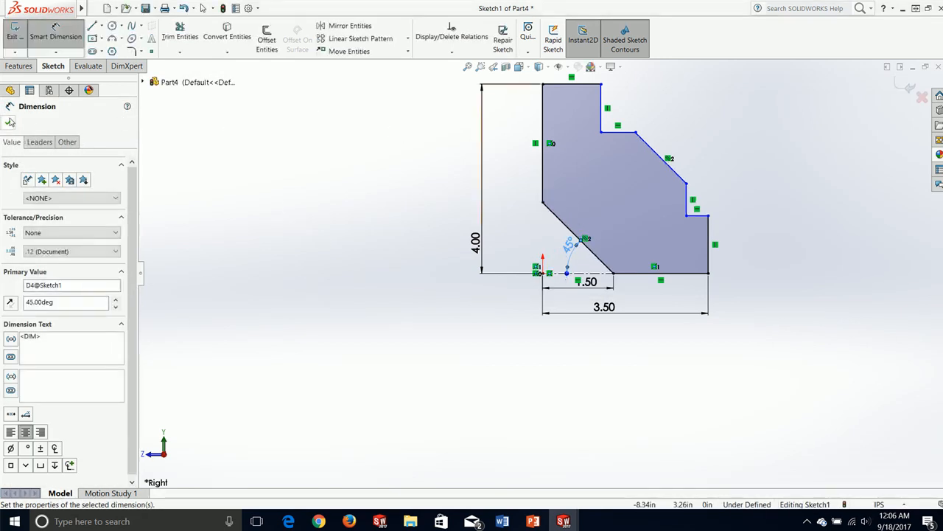
left_click(9, 122)
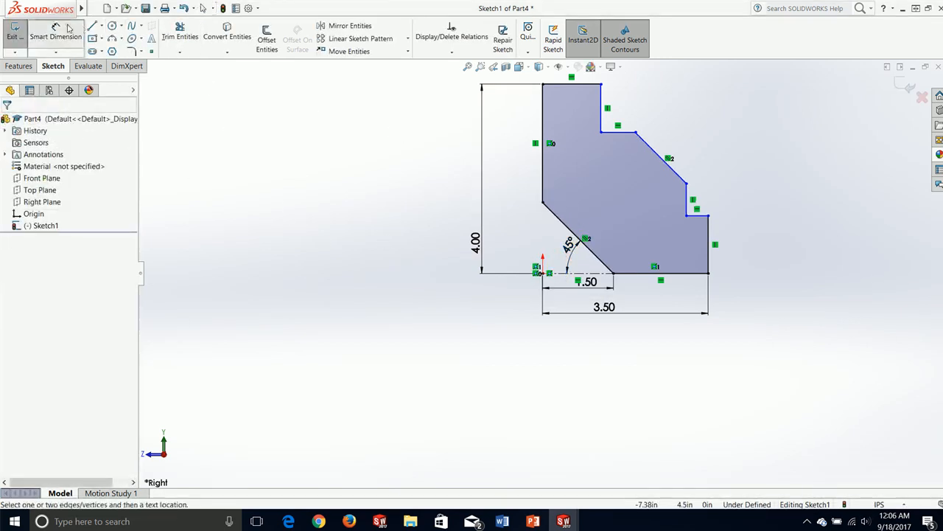
Dimension the height of the lower outer vertical edge as 1 in.
left_click(66, 29)
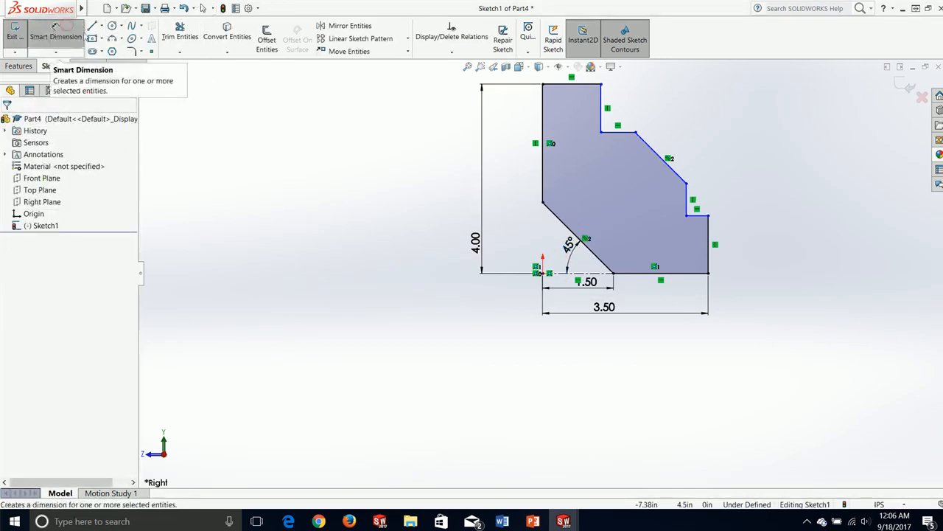
left_click(709, 251)
left_click(763, 260)
type("1")
key("Return")
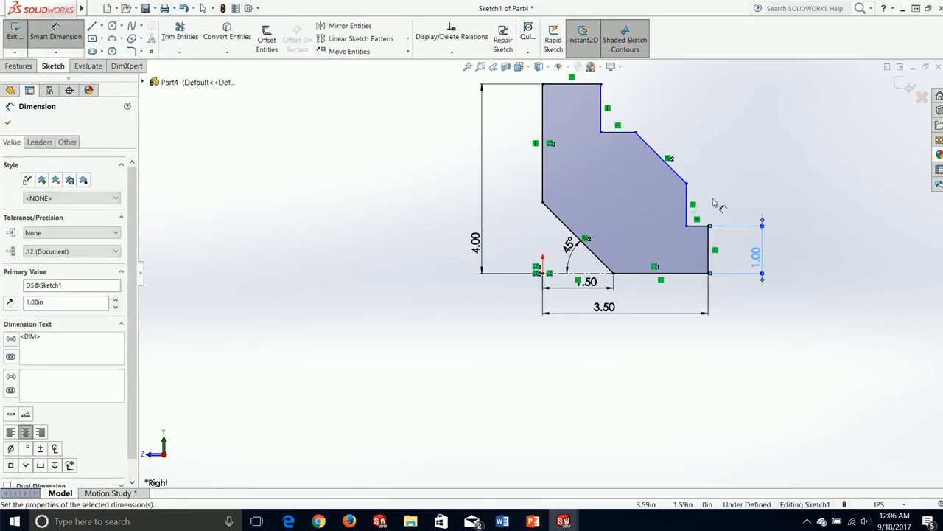
Dimension the vertical distance from the bottom edge to the upper slanted line's lower endpoint as 2 in.
left_click(687, 184)
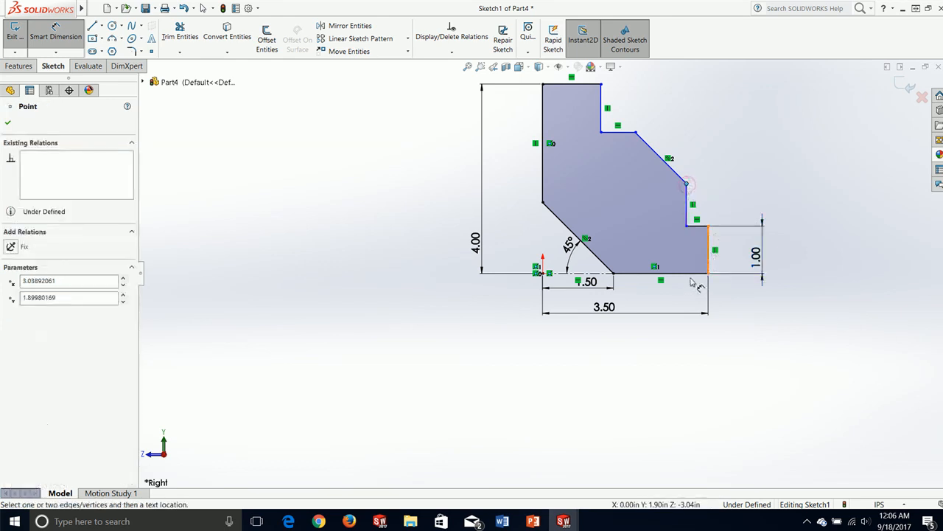
left_click(689, 273)
left_click(818, 243)
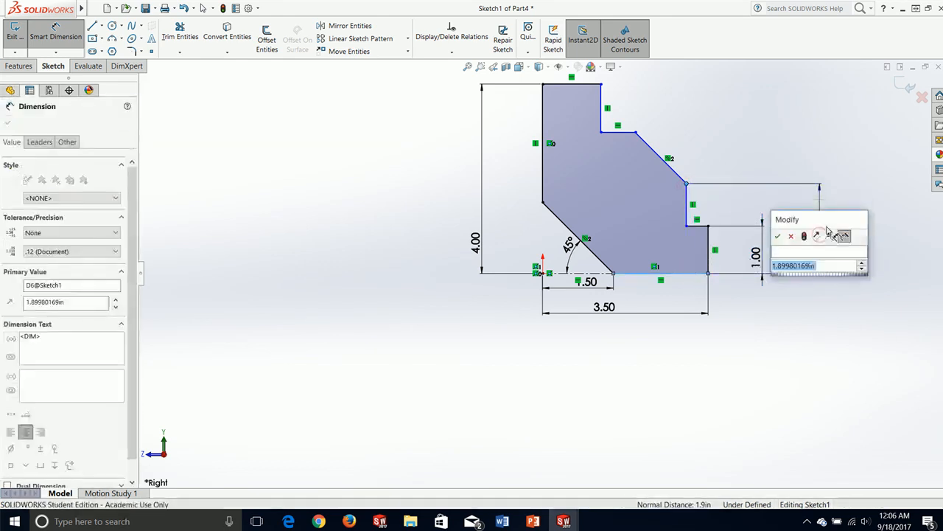
type("2")
key("Return")
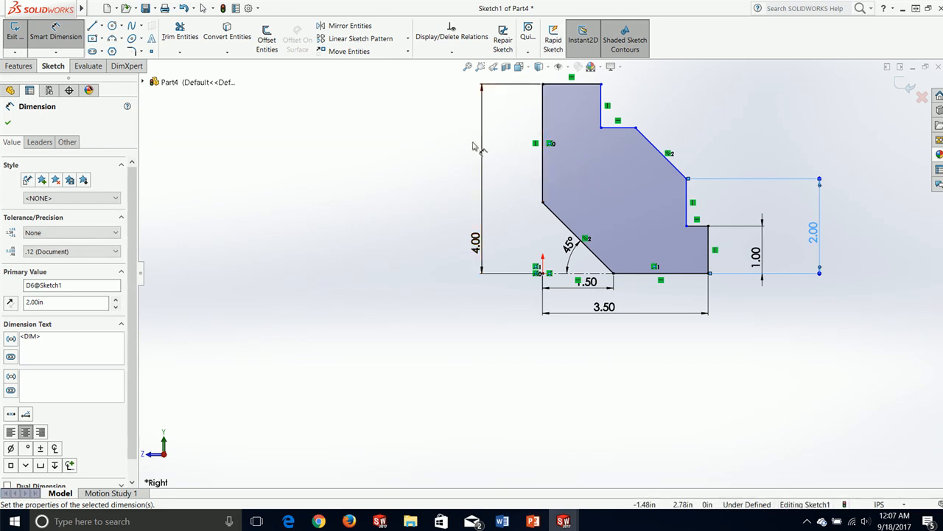
Dimension the length of the profile's top horizontal edge as 1 in.
scroll(575, 136, "up", 3)
scroll(587, 124, "down", 1)
scroll(582, 124, "down", 1)
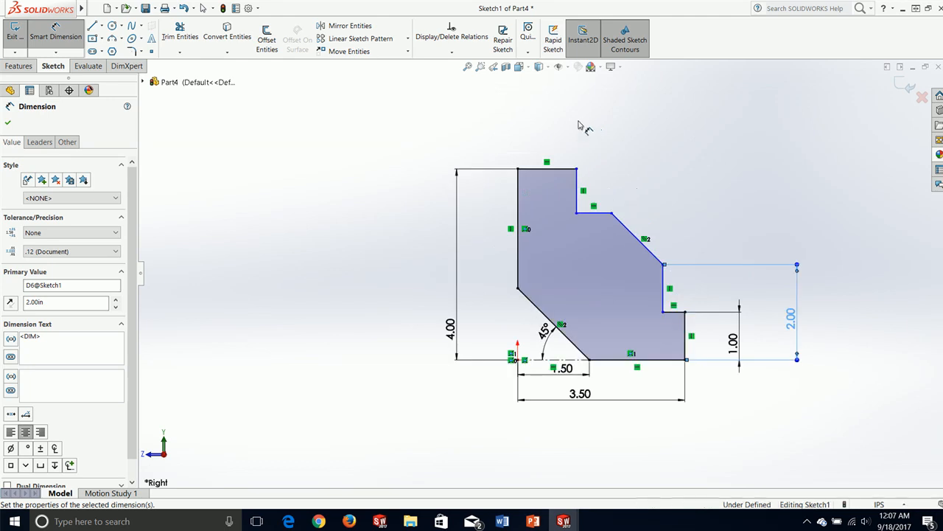
left_click(564, 174)
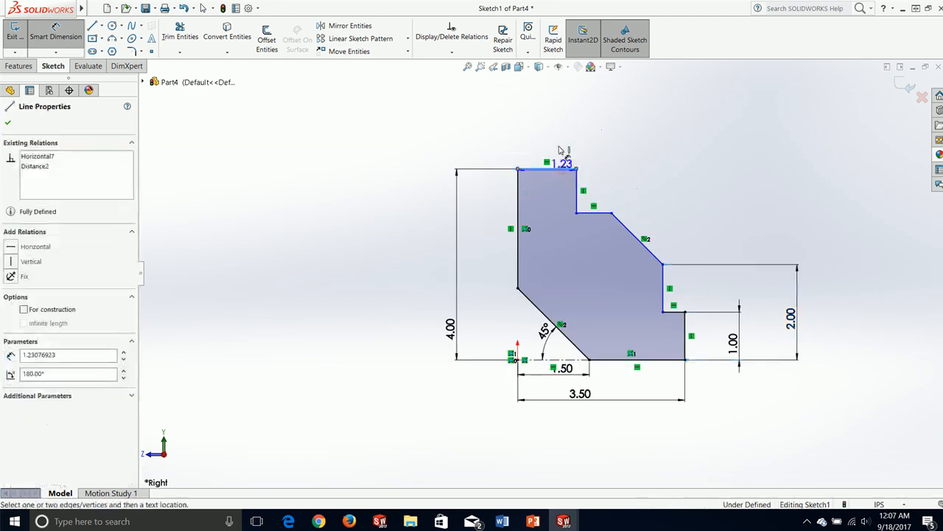
left_click(558, 142)
type("1.00in")
key("Return")
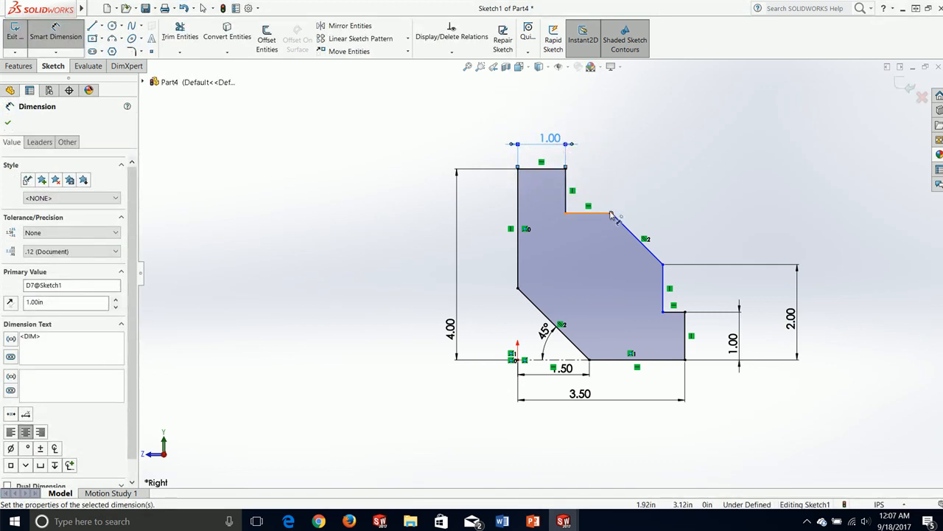
Dimension the horizontal distance from the long vertical edge to the upper slanted line's top endpoint as 1.75 in.
left_click(611, 214)
left_click(521, 202)
left_click(558, 107)
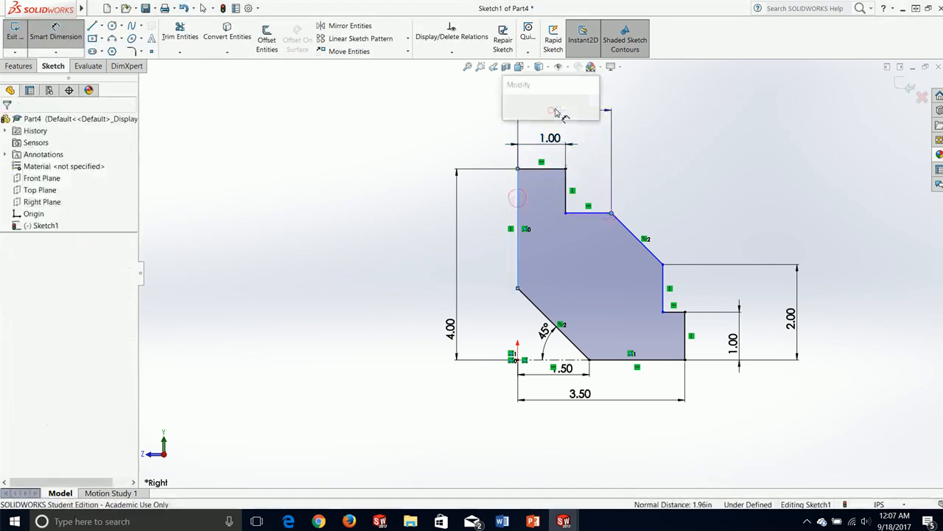
type("1.75")
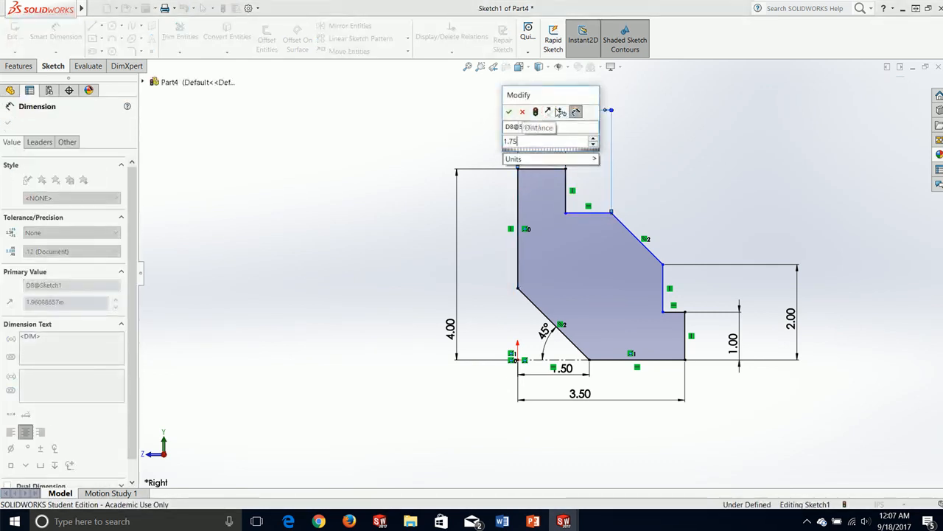
key("Return")
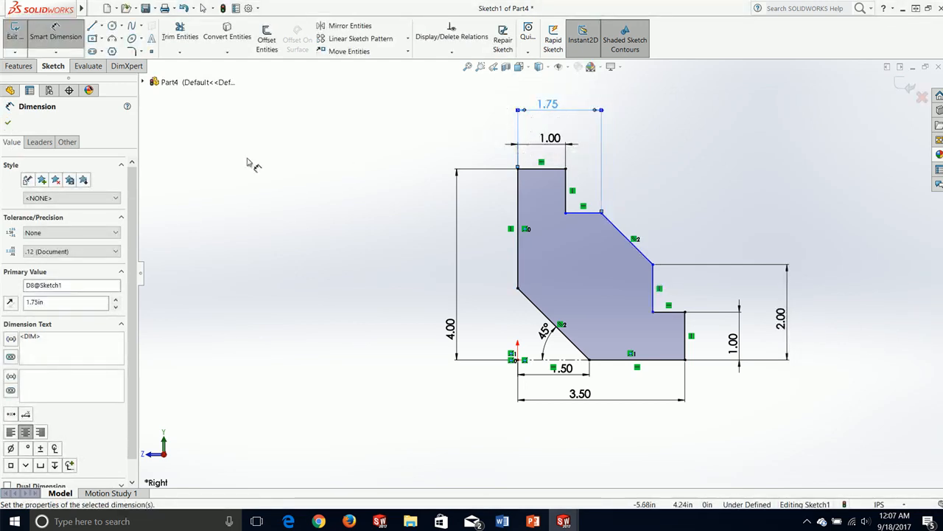
key("Escape")
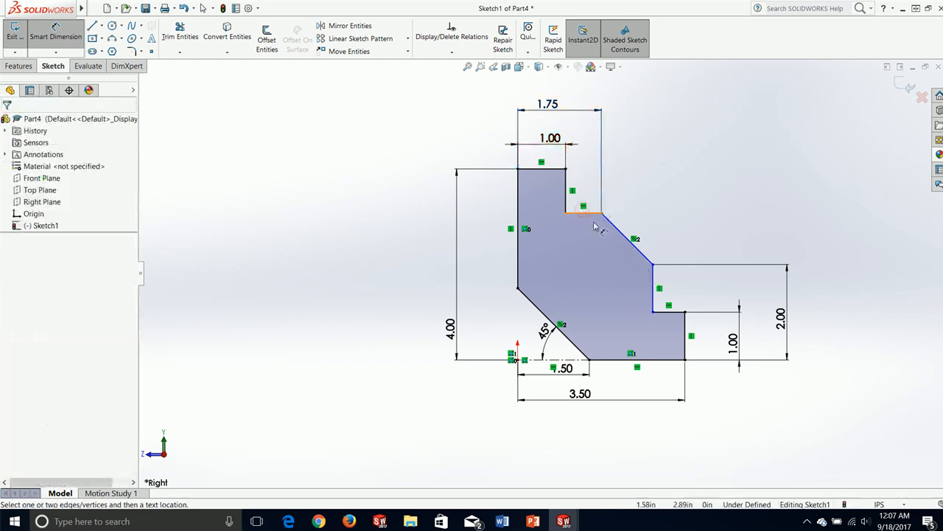
Dimension the vertical distance from the bottom edge to the upper step's horizontal edge as 3 in.
left_click(668, 360)
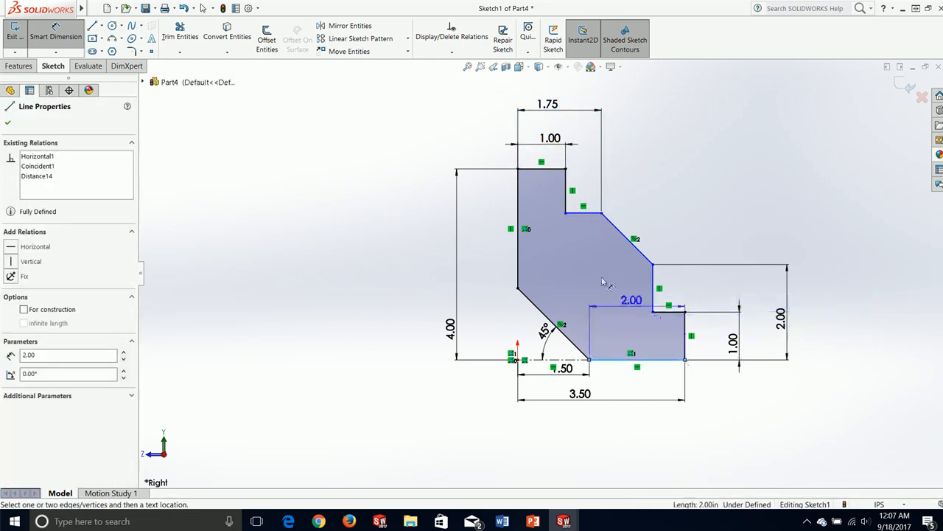
left_click(594, 214)
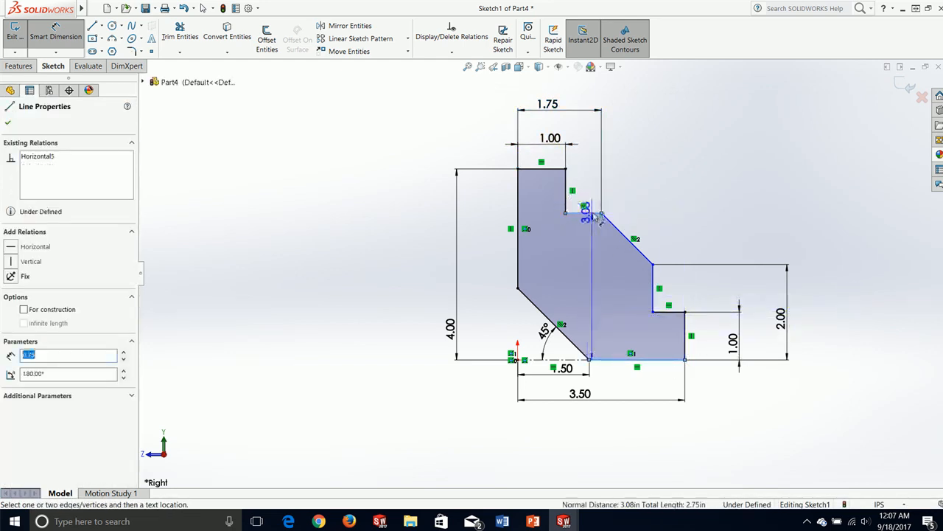
left_click(870, 277)
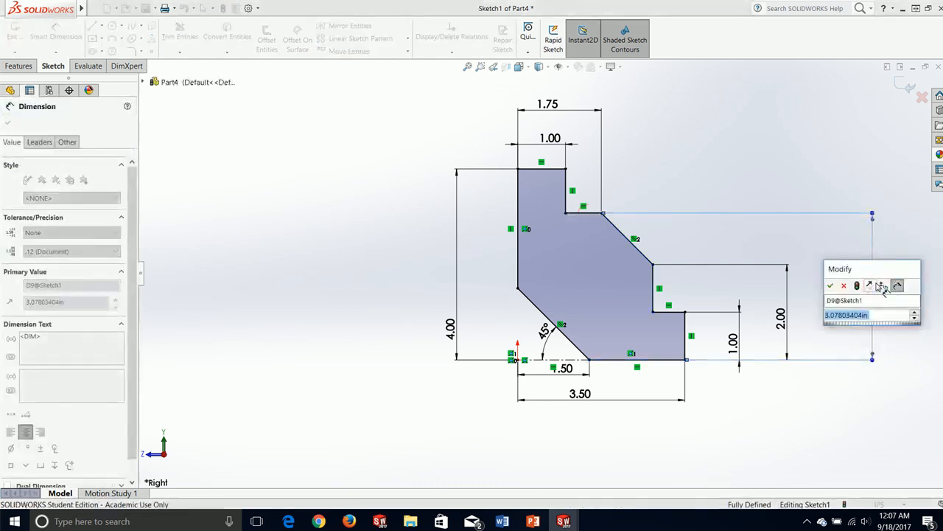
type("3")
key("Return")
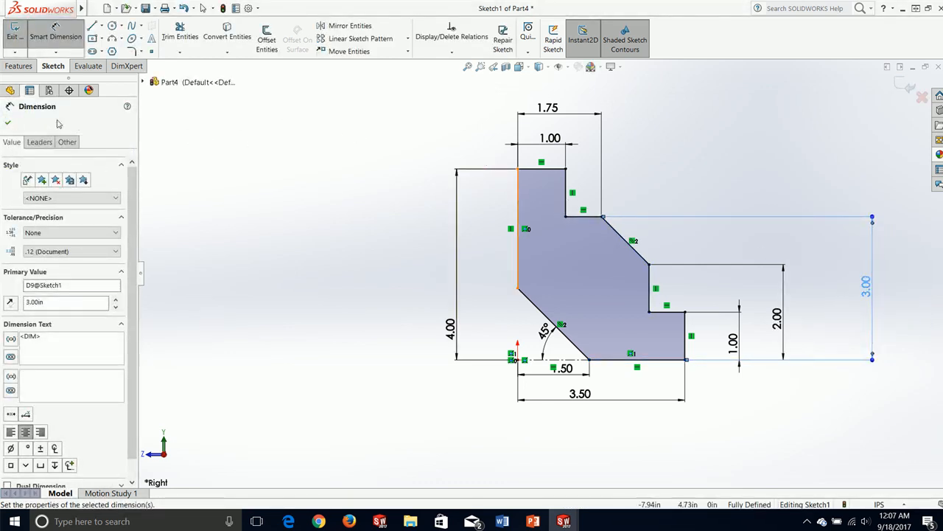
left_click(10, 124)
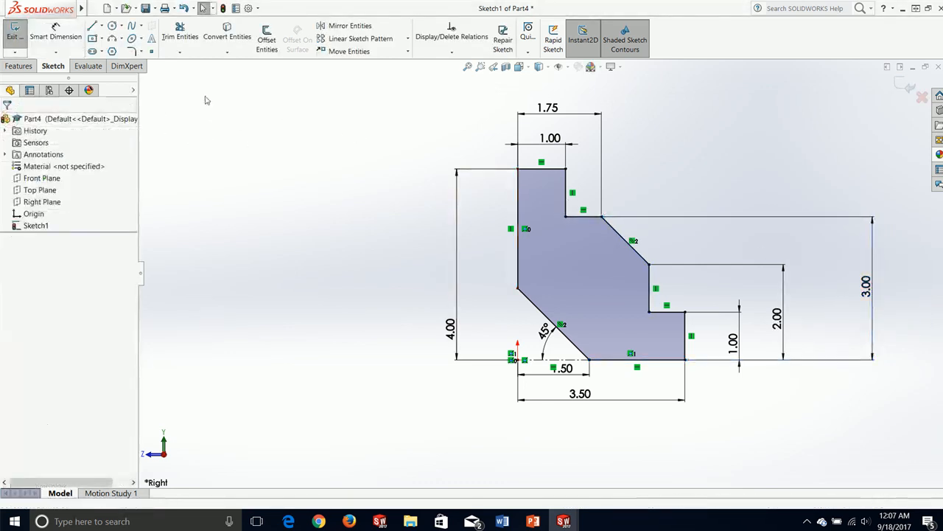
Extrude the stepped profile 3 in with the Mid Plane end condition.
left_click(20, 66)
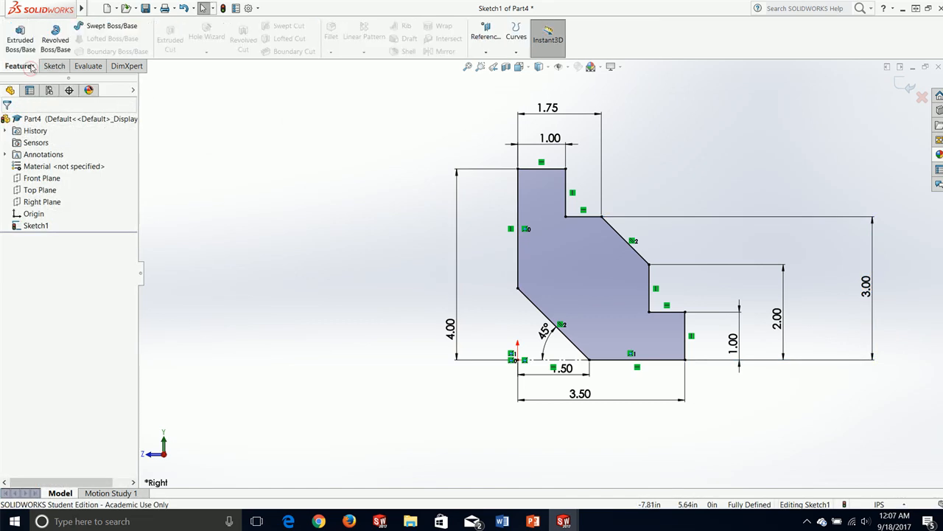
left_click(20, 37)
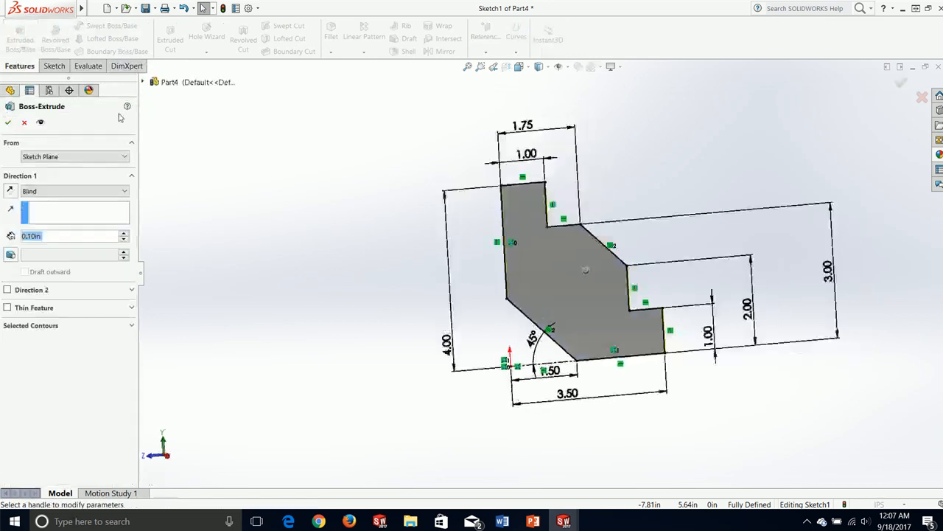
left_click(116, 191)
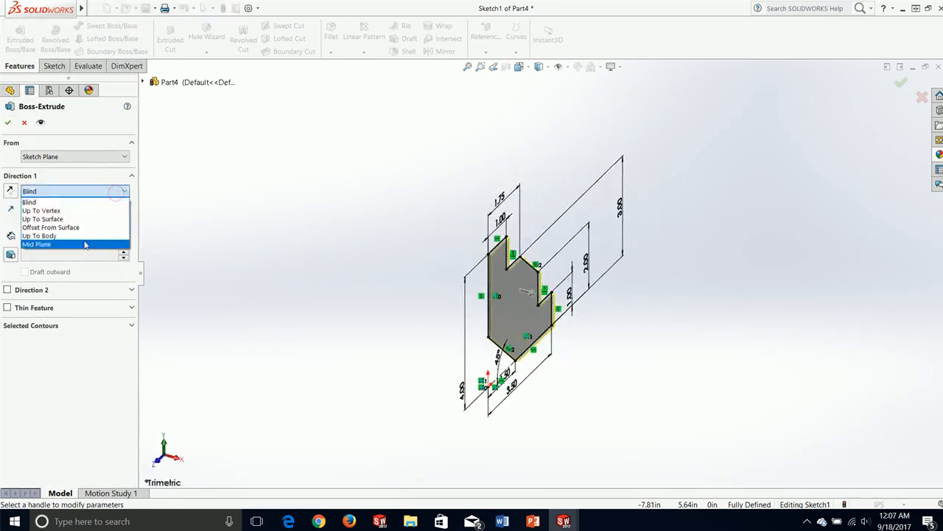
left_click(85, 243)
type("3")
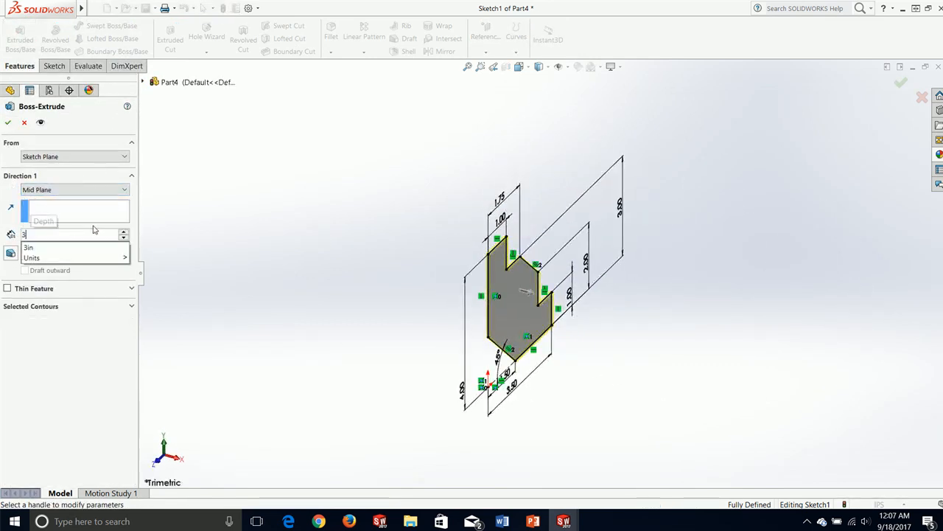
key("Return")
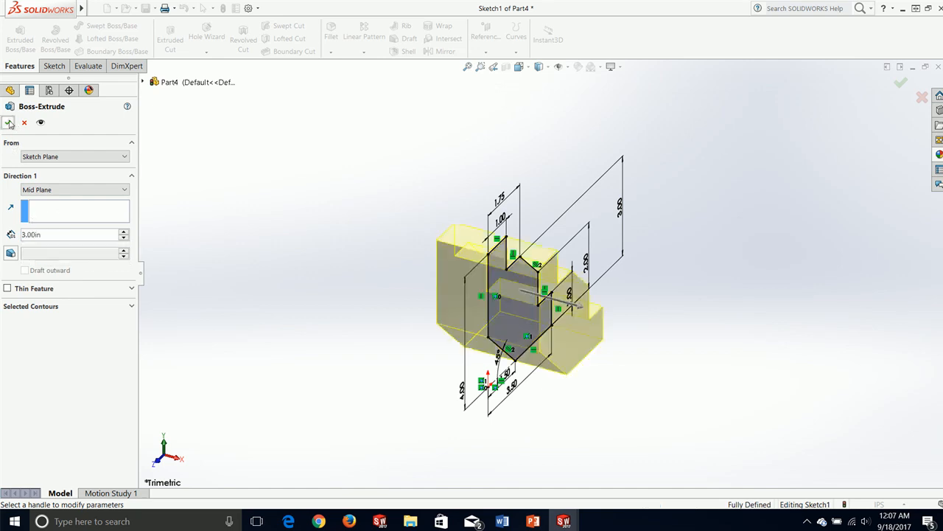
left_click(9, 123)
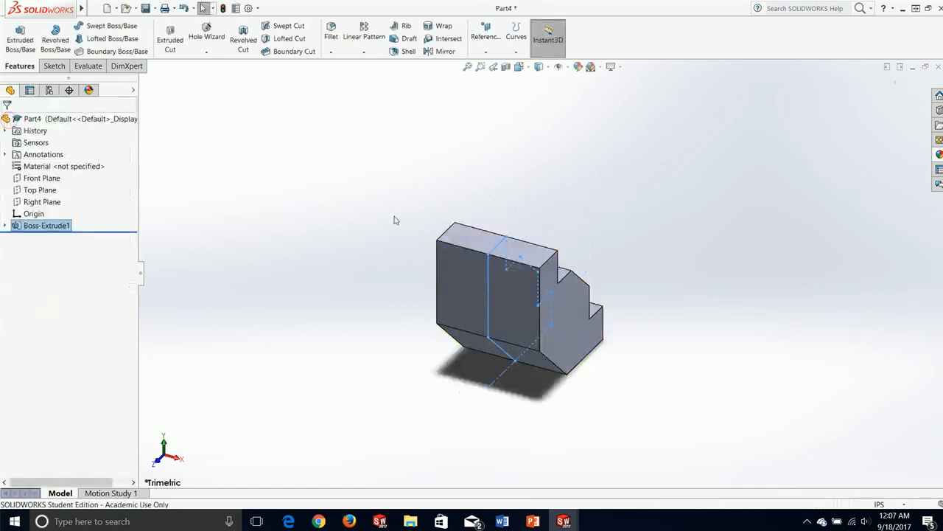
Open a new sketch on the part's uppermost flat face and orient the view straight onto it.
mouse_move(393, 217)
middle_mouse_down()
mouse_move(752, 207)
mouse_move(587, 266)
mouse_move(654, 239)
middle_mouse_up()
left_click(654, 239)
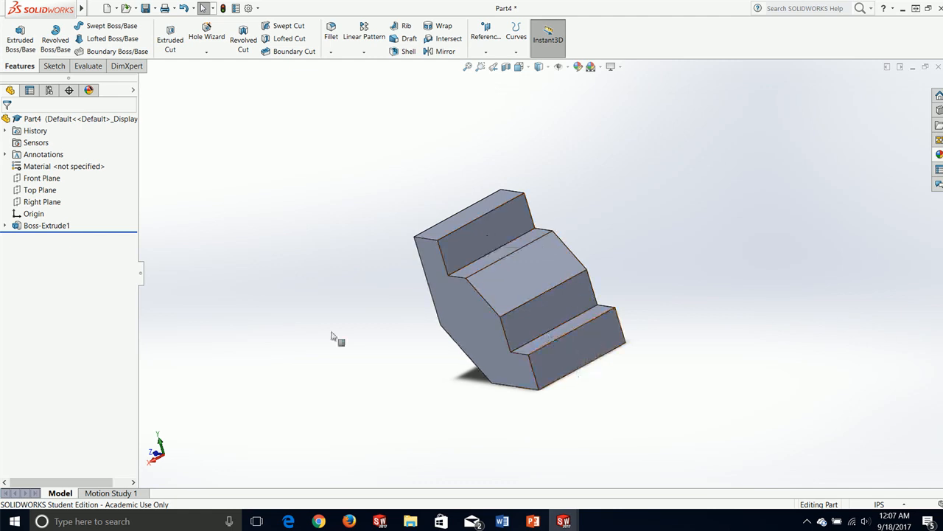
middle_click_drag(236, 309, 300, 307)
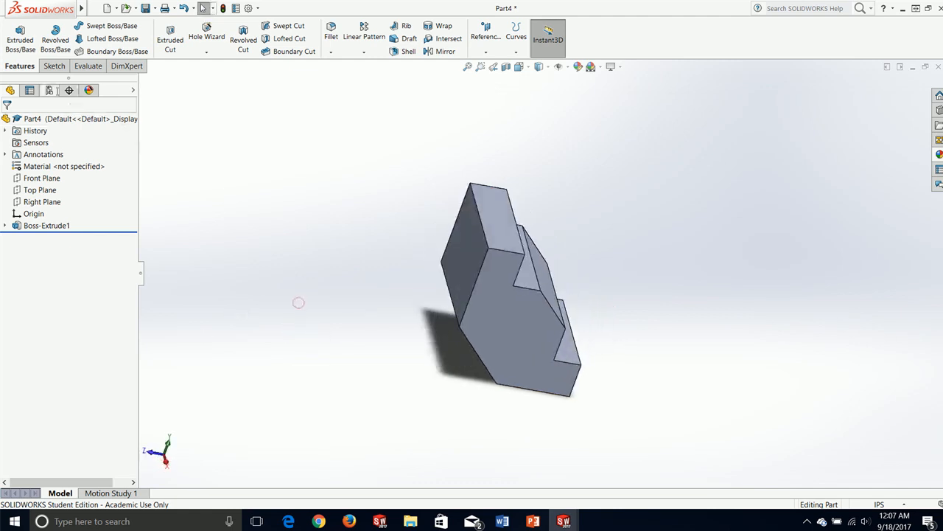
left_click(54, 66)
left_click(15, 33)
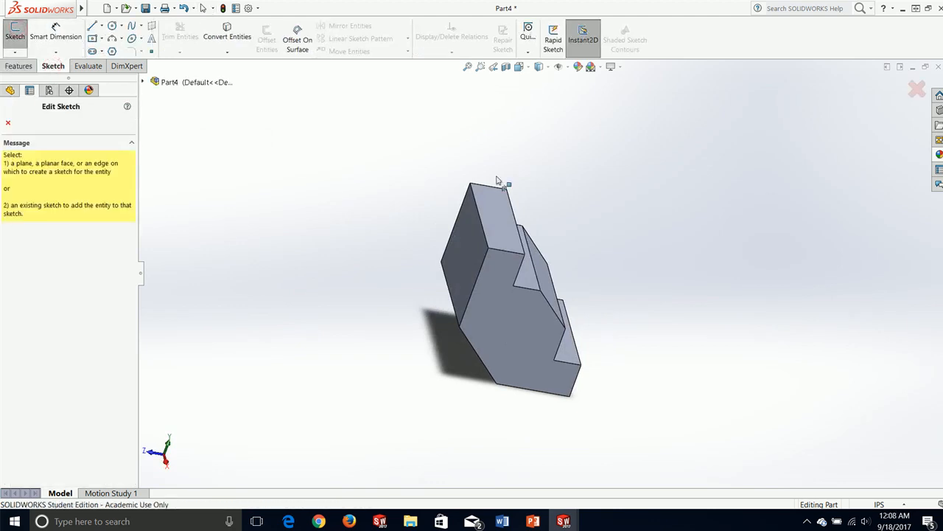
middle_click_drag(496, 180, 476, 234)
left_click(486, 253)
key("space")
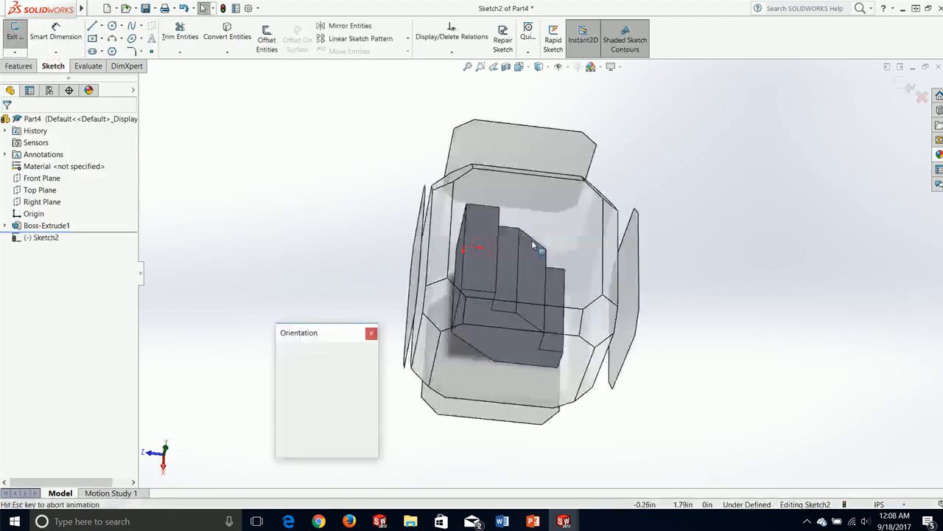
left_click(371, 395)
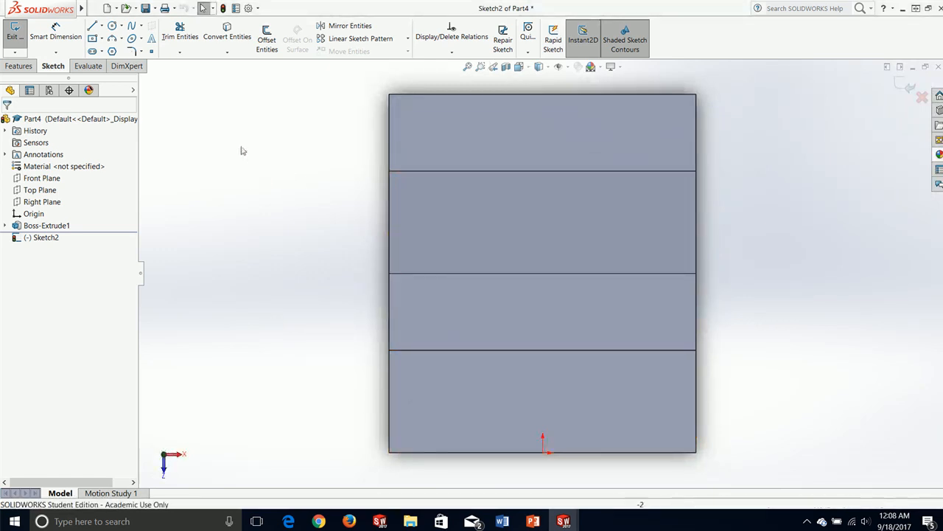
left_click(102, 26)
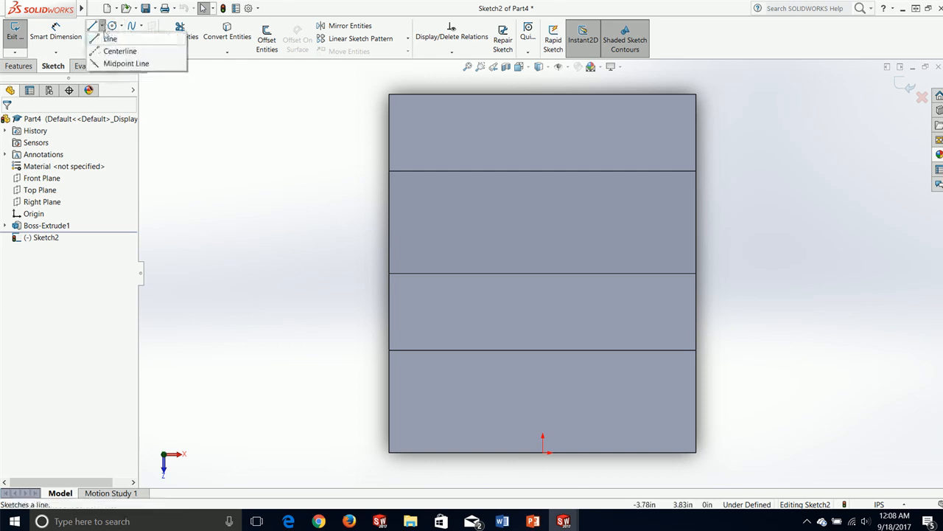
left_click(118, 49)
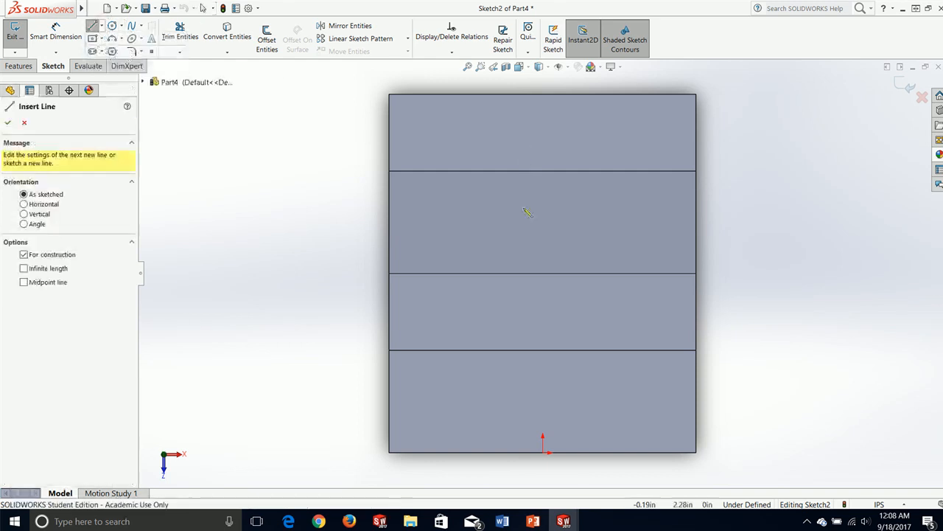
left_click(543, 451)
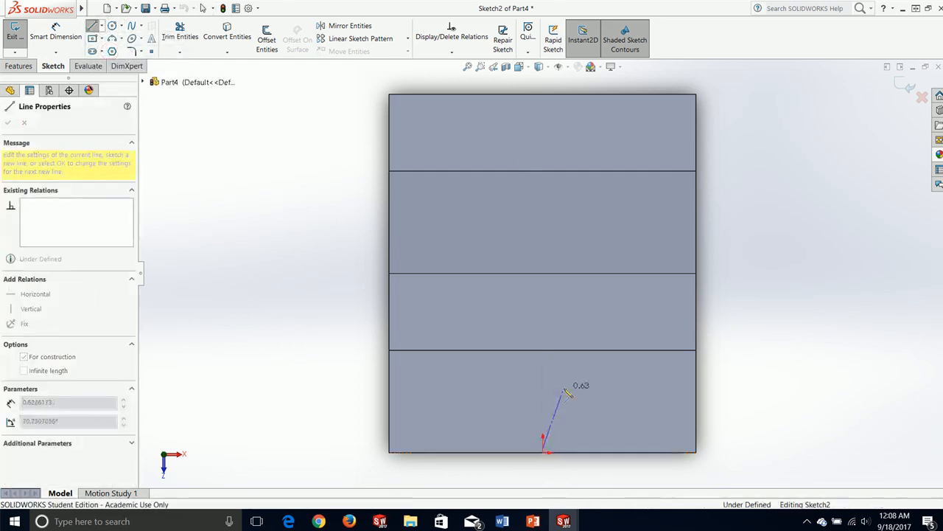
key("Escape")
Sketch a vertical centerline from the origin to the midpoint of the body's far edge.
left_click(102, 26)
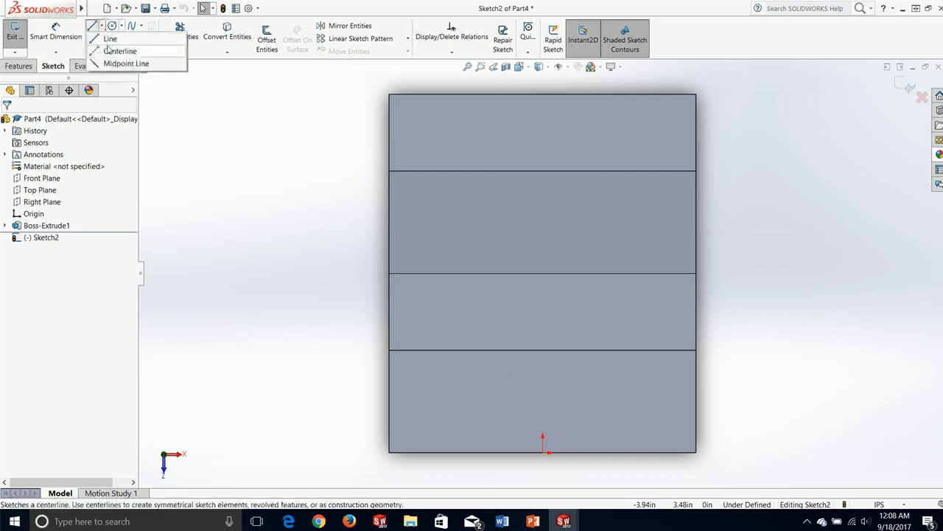
left_click(111, 50)
left_click(543, 451)
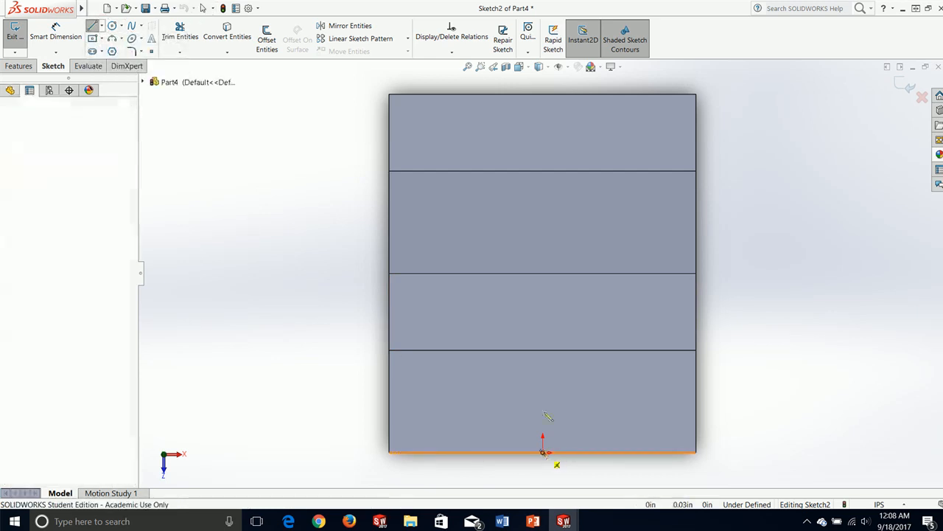
left_click(543, 96)
key("Escape")
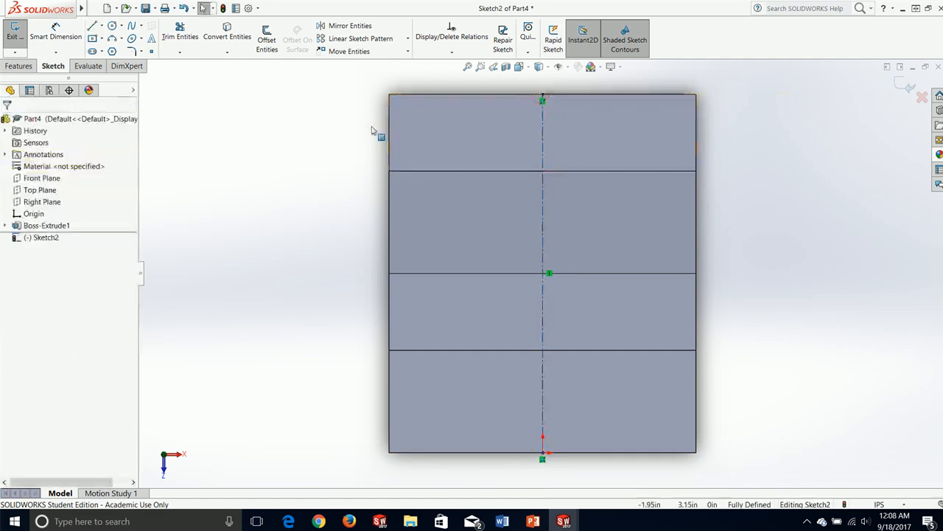
Sketch two corner rectangles across the centerline, about 0.9 x 0.18 in below the lowest interior edge and about 1.15 x 0.14 in below the uppermost edge.
left_click(102, 38)
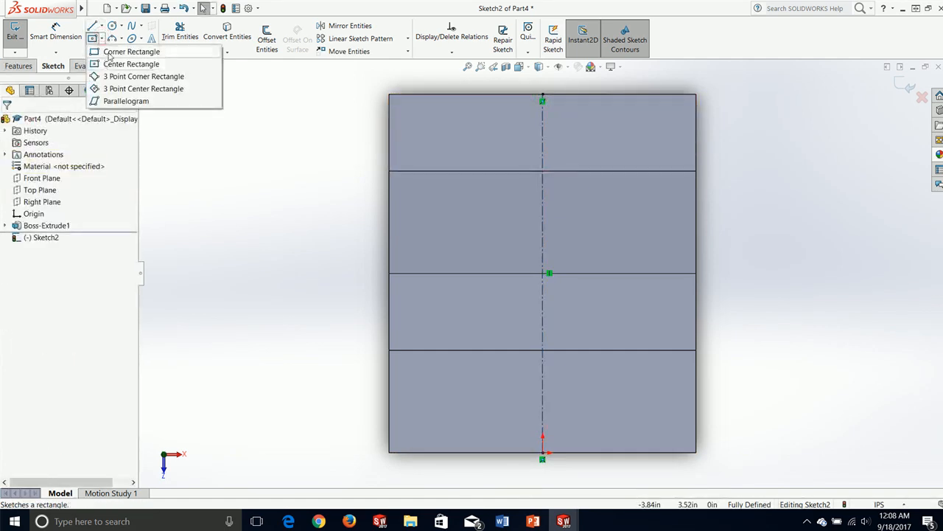
left_click(121, 51)
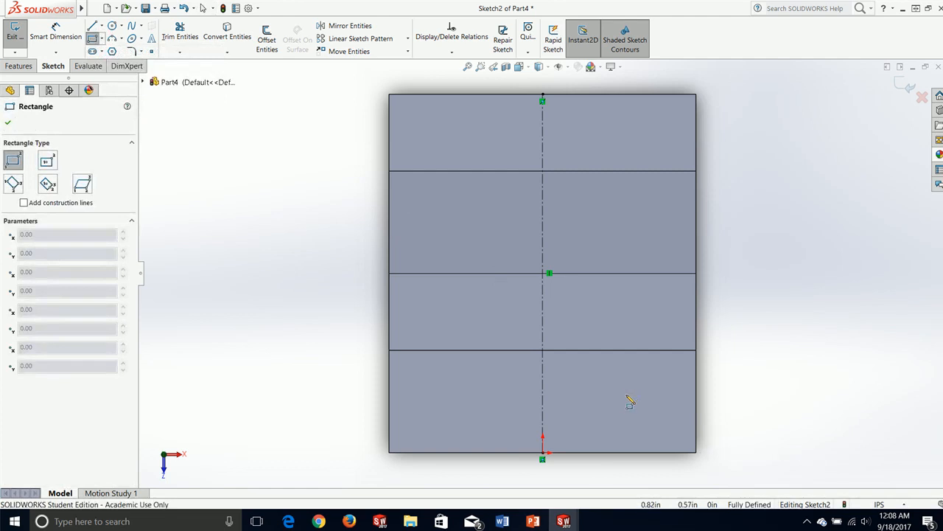
left_click(504, 350)
left_click(597, 367)
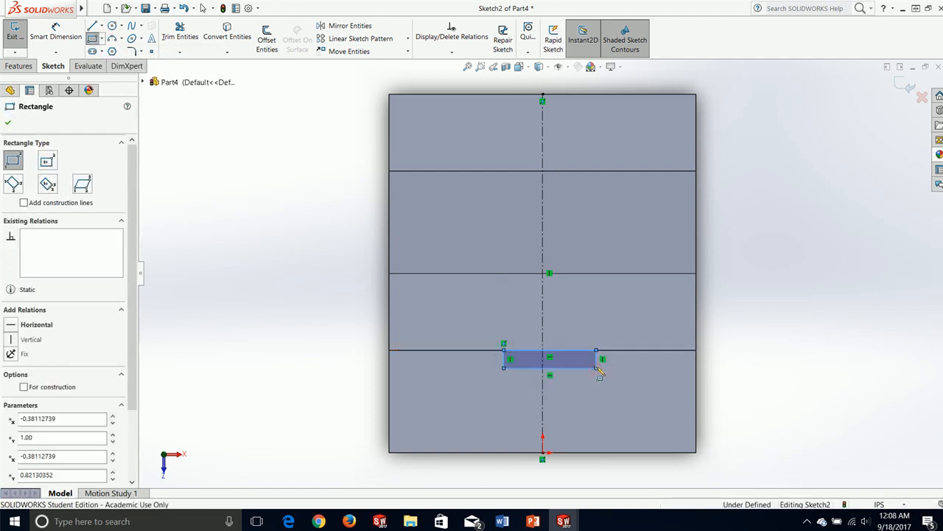
left_click(494, 95)
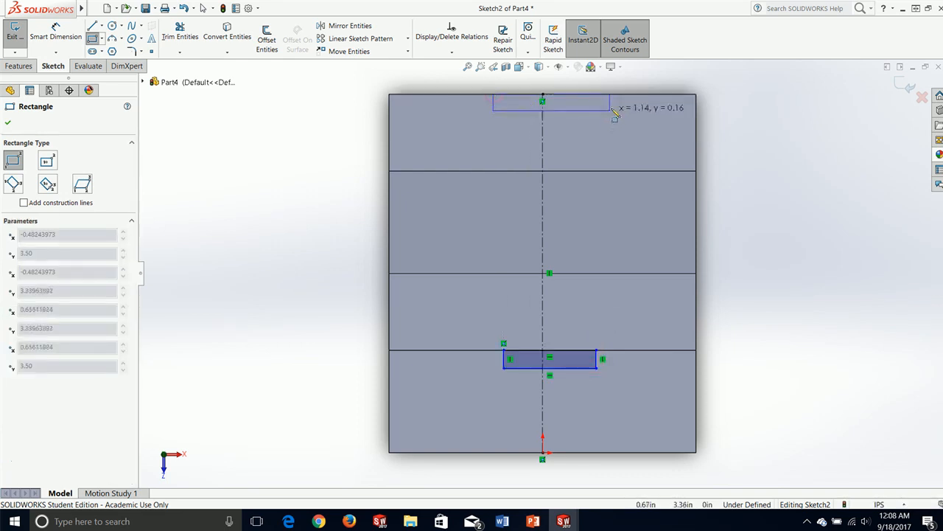
left_click(612, 109)
key("Escape")
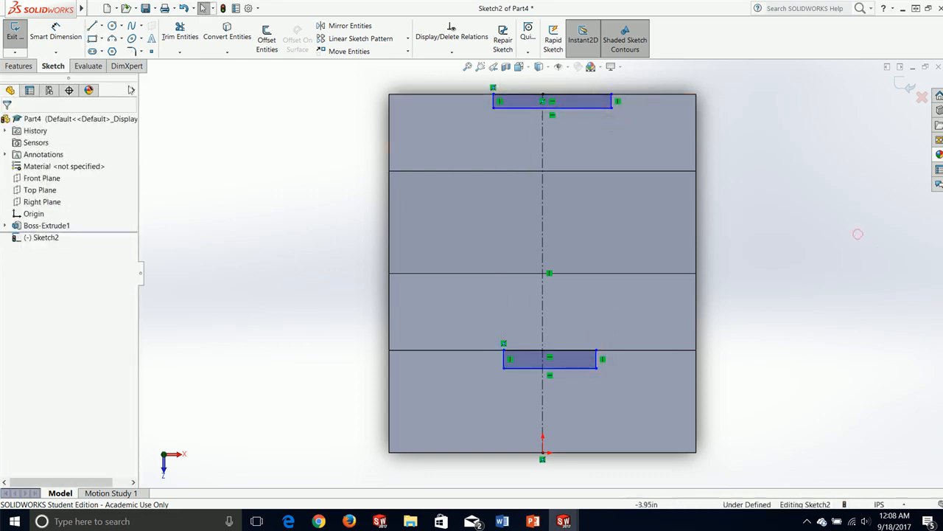
Make the lower rectangle's two vertical sides symmetric about the centerline.
left_click(503, 362)
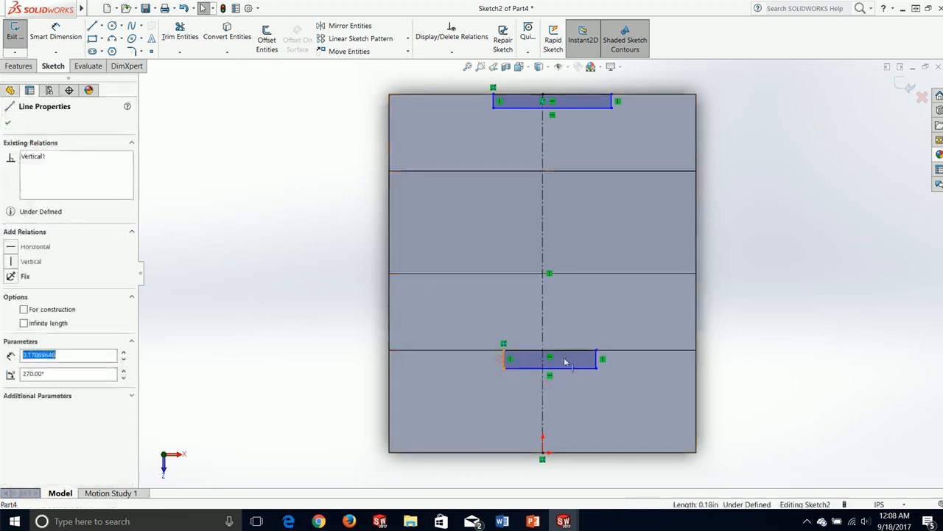
left_click(596, 366, "ctrl")
left_click(545, 406, "ctrl")
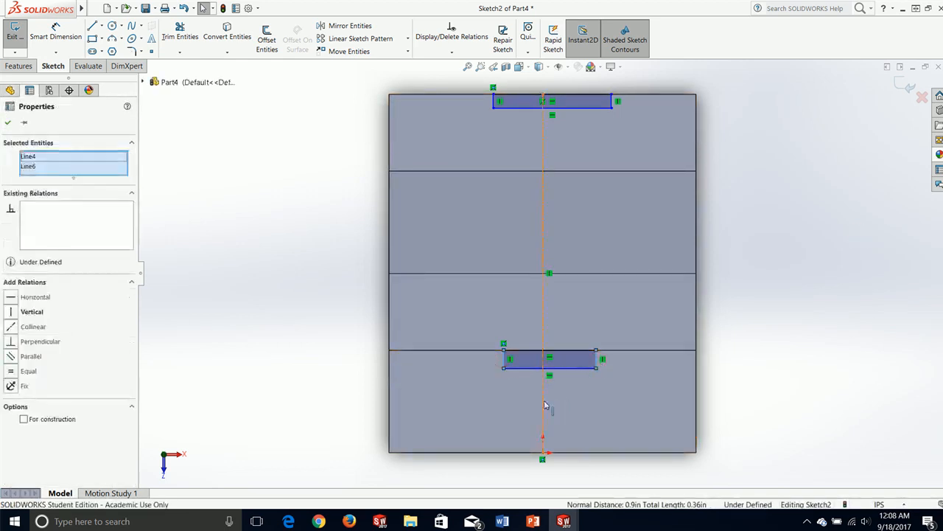
left_click(29, 381)
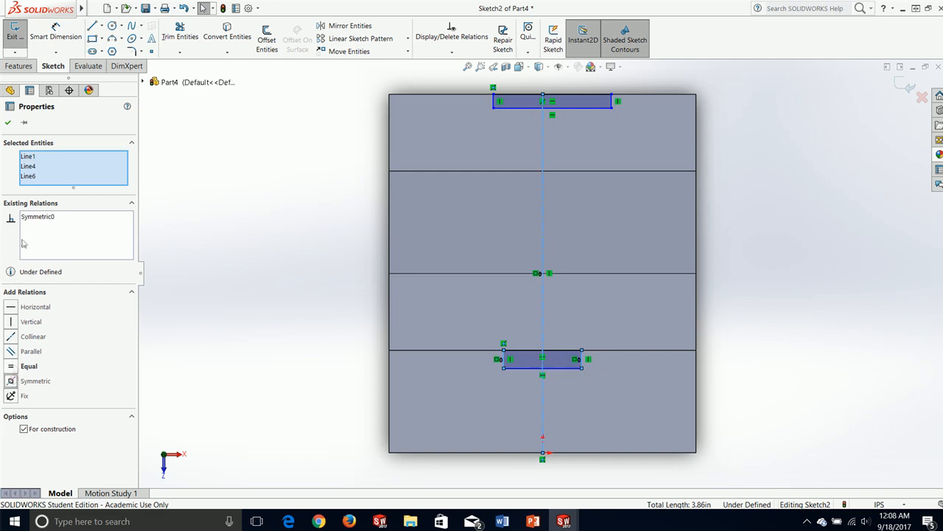
left_click(9, 123)
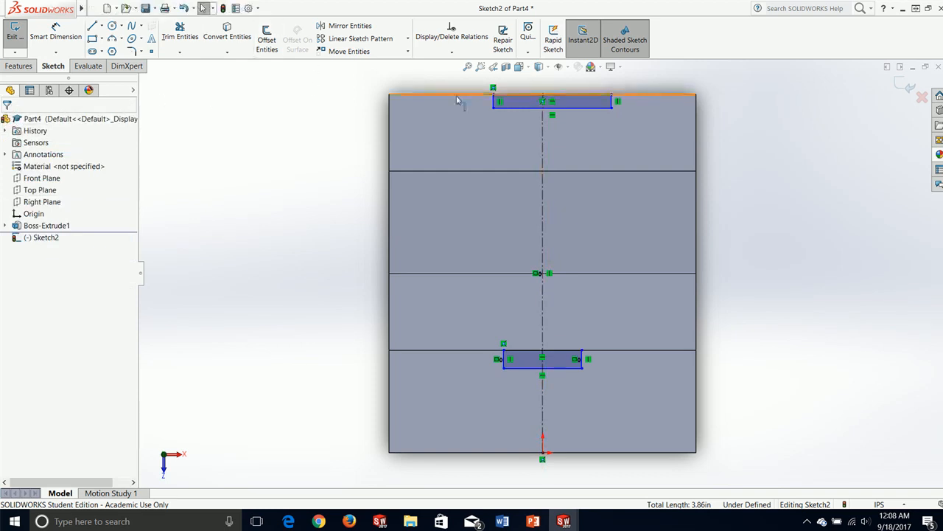
Make the upper rectangle's two vertical sides symmetric about the centerline.
scroll(457, 99, "down", 2)
left_click(510, 123)
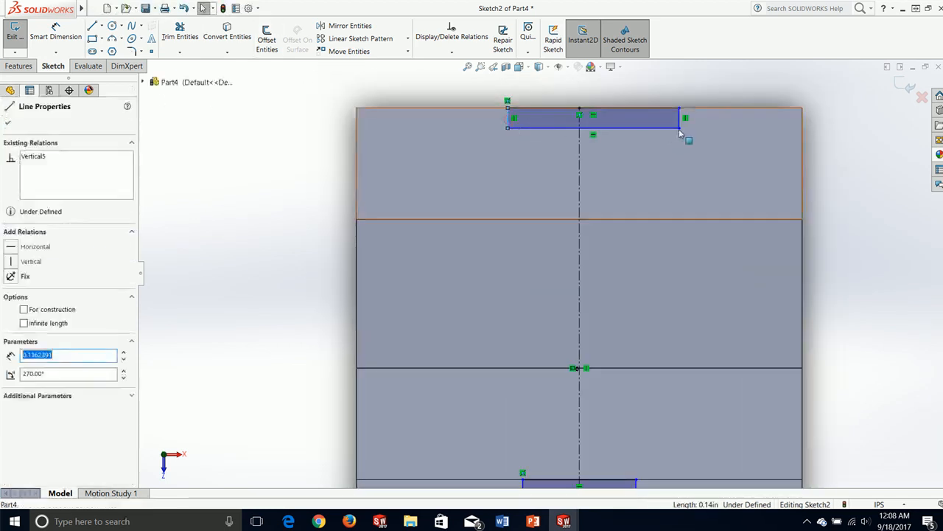
left_click(682, 118, "ctrl")
left_click(580, 185, "ctrl")
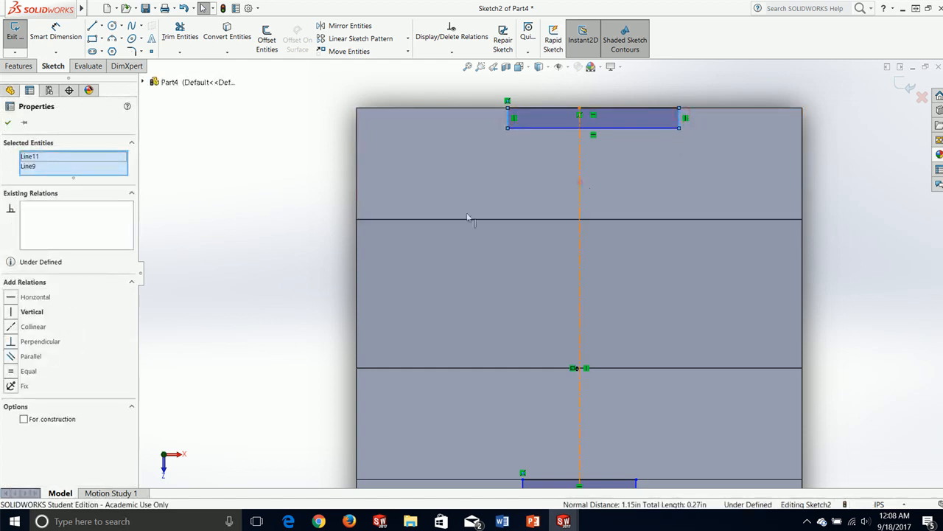
left_click(22, 381)
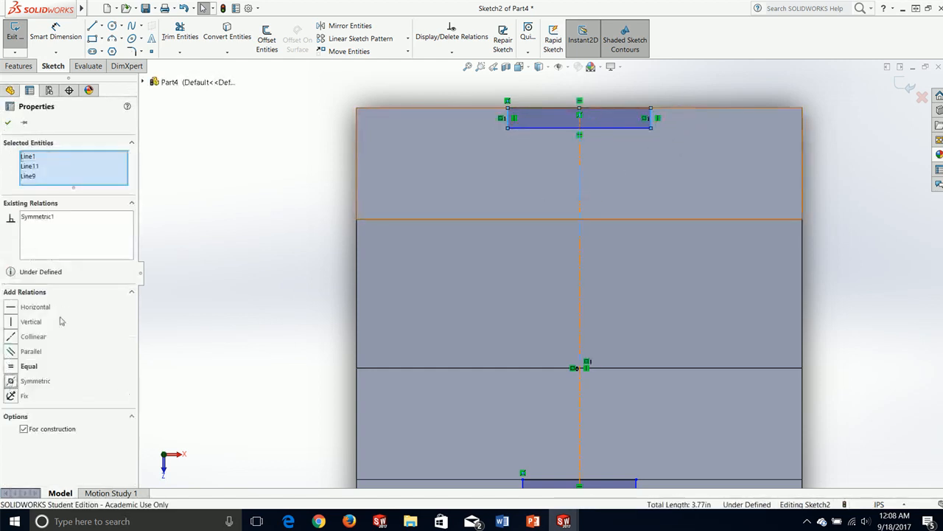
left_click(10, 123)
Dimension the lower rectangle with a height of 0.25 in and a width of 1.25 in.
left_click(62, 25)
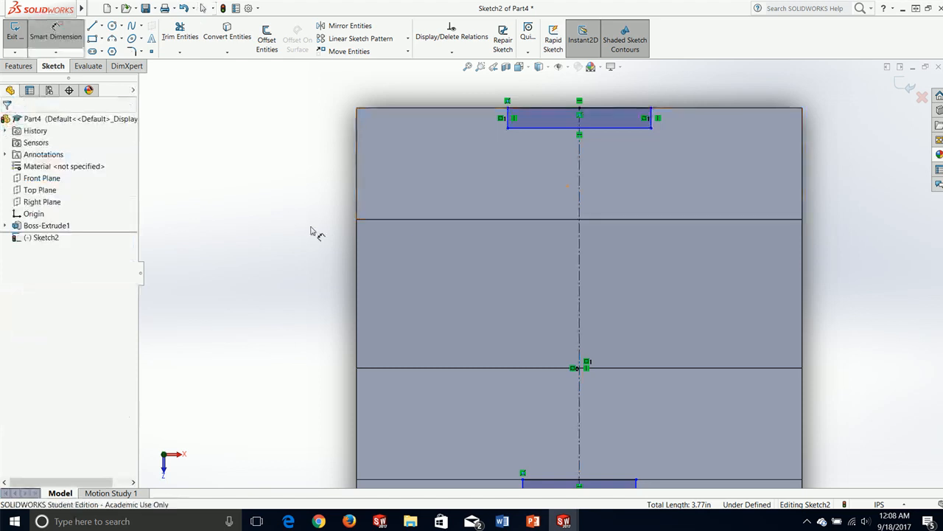
scroll(380, 297, "up", 3)
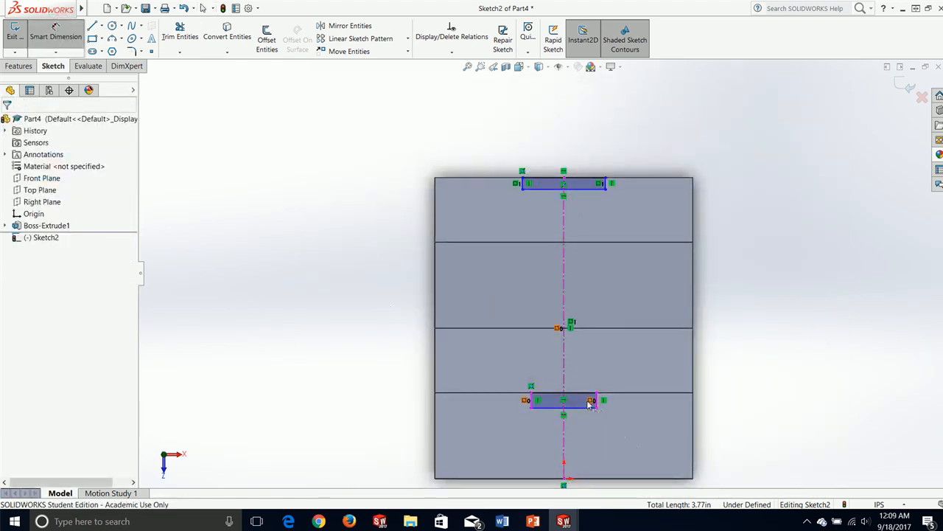
scroll(590, 404, "down", 4)
left_click(572, 347)
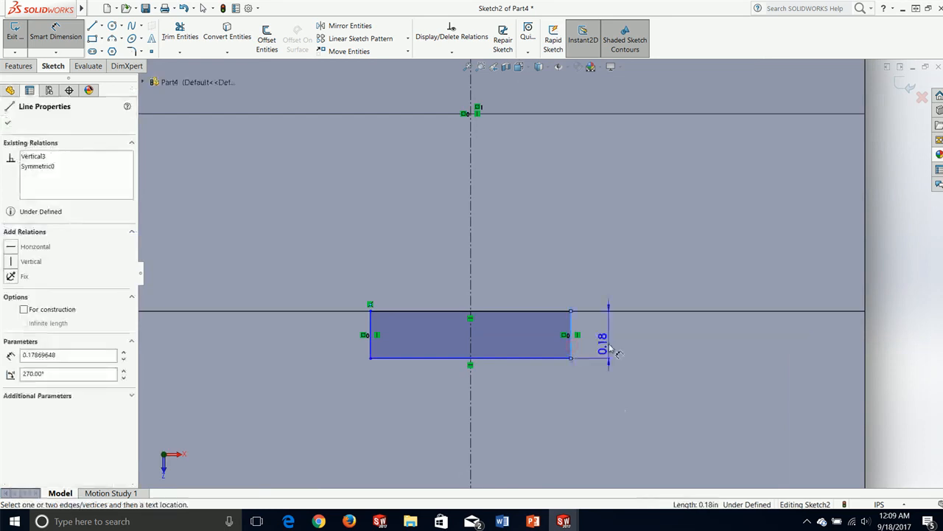
left_click(616, 352)
type(".25")
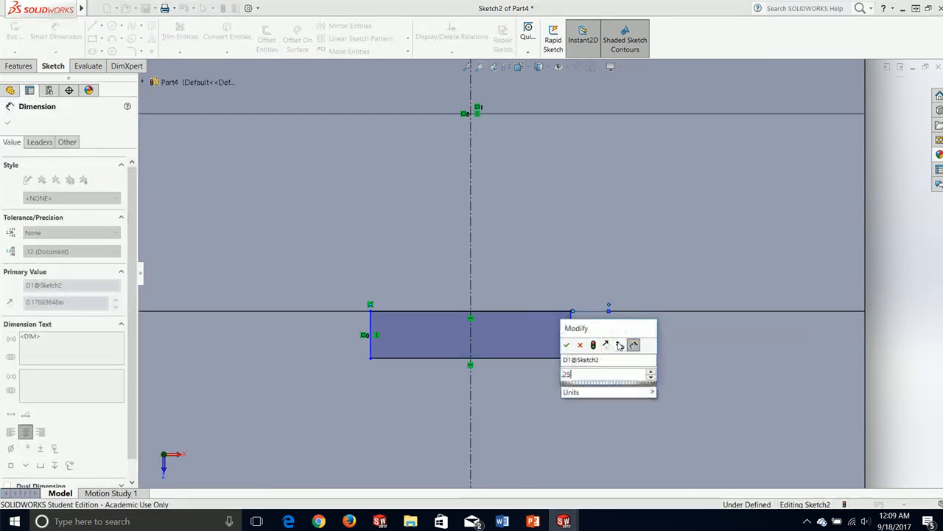
key("Return")
left_click(533, 378)
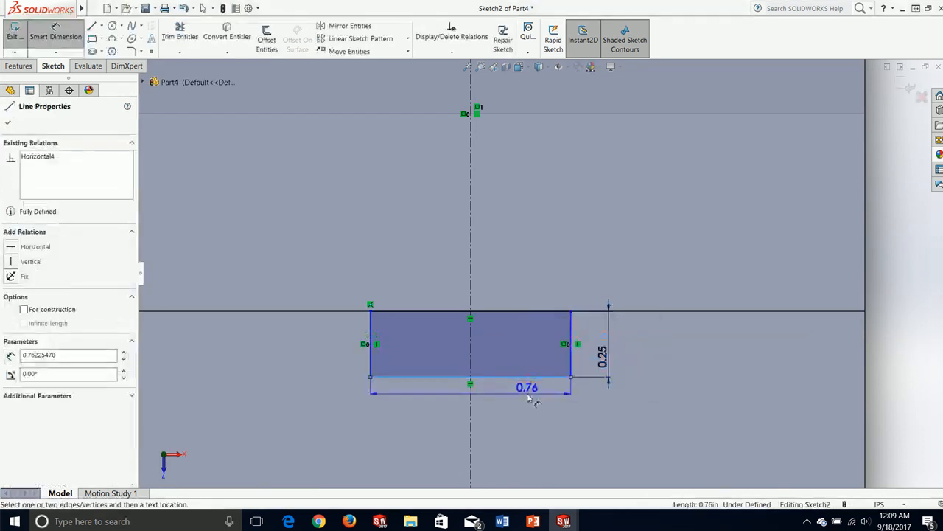
left_click(539, 388)
type("1.25")
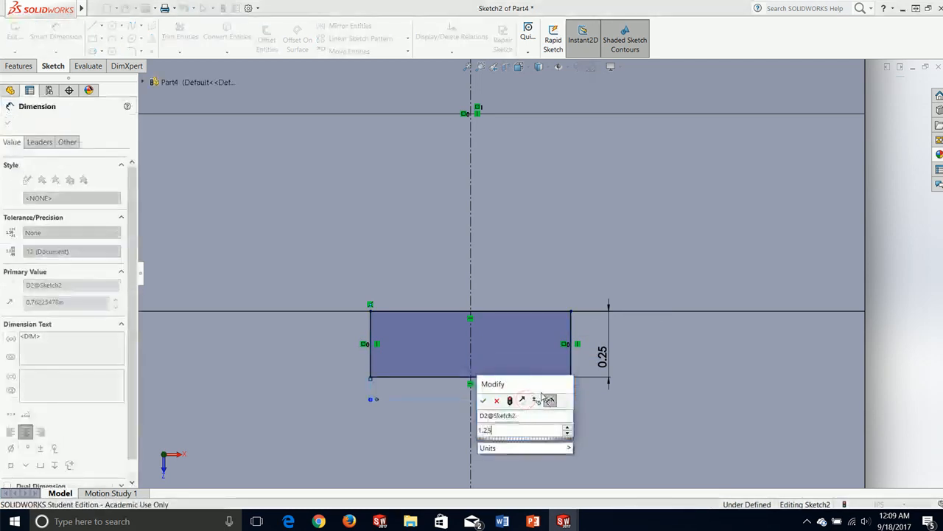
key("Return")
Dimension the upper rectangle with a width of 1.25 in and a height of 0.25 in.
scroll(611, 207, "down", 5)
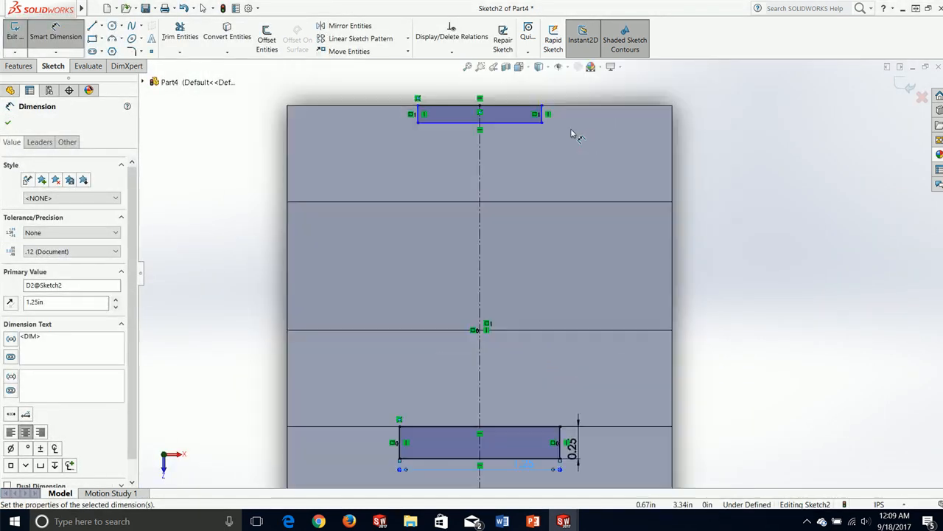
left_click(482, 163)
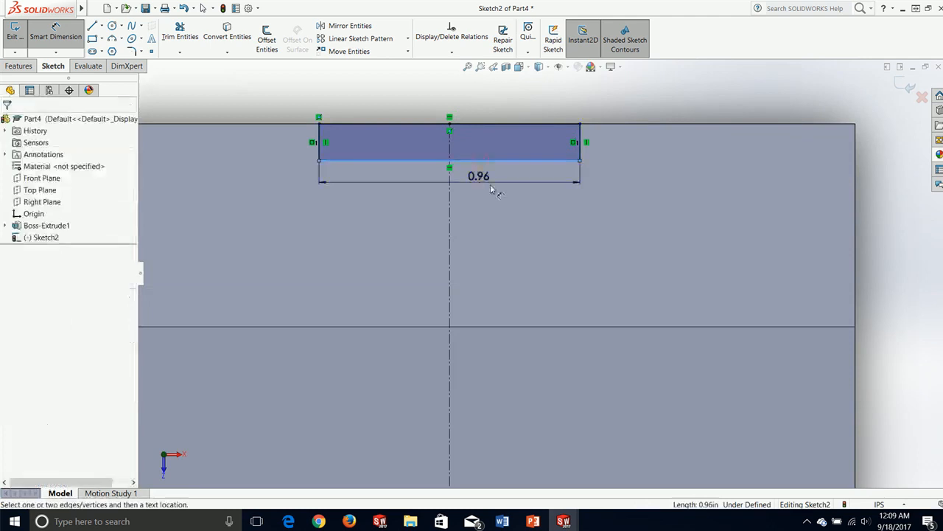
left_click(495, 190)
type("1.25")
key("Return")
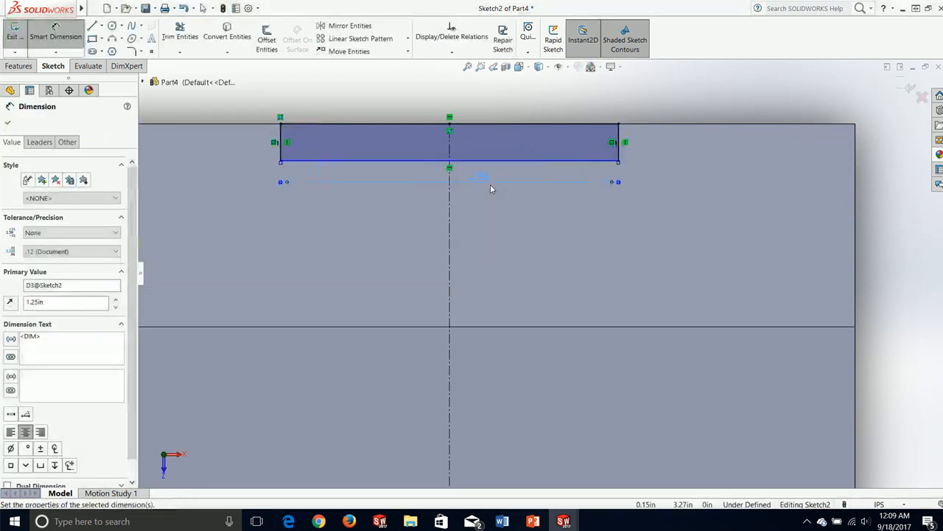
left_click(619, 149)
left_click(659, 152)
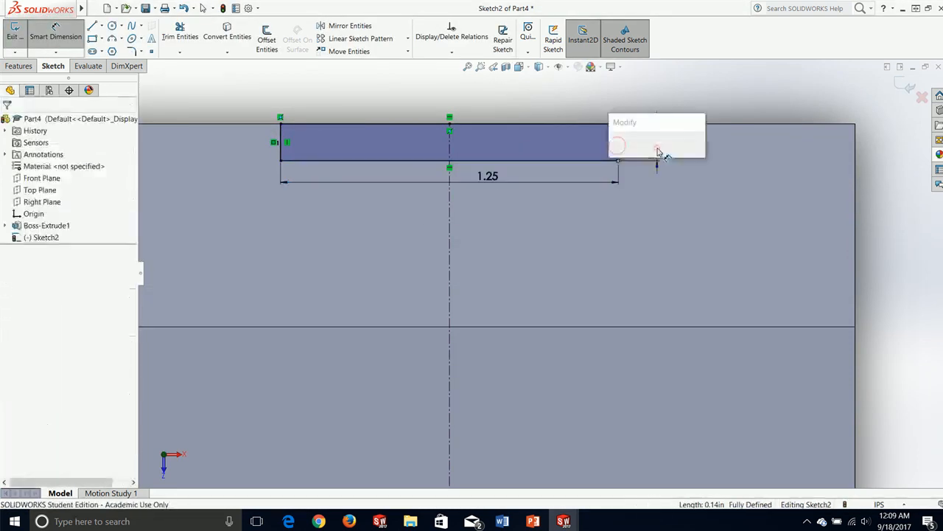
type(".25")
key("Return")
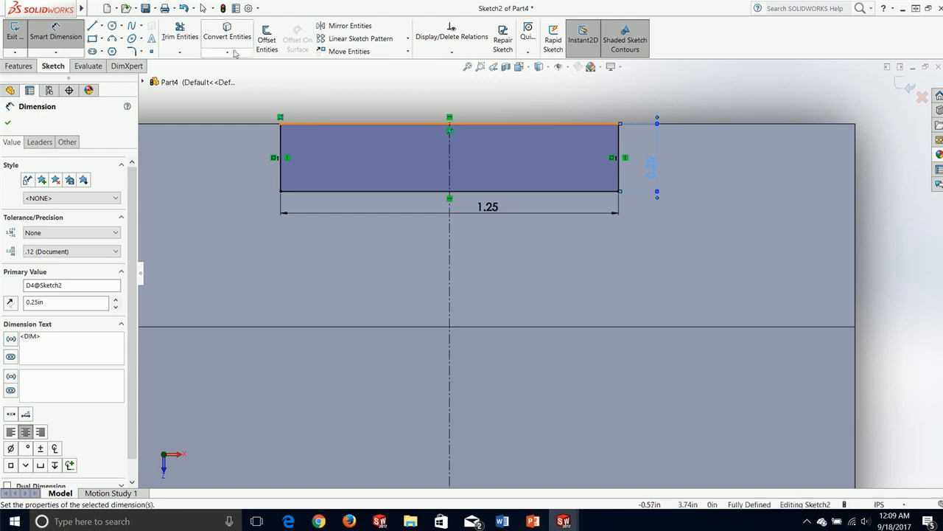
left_click(8, 123)
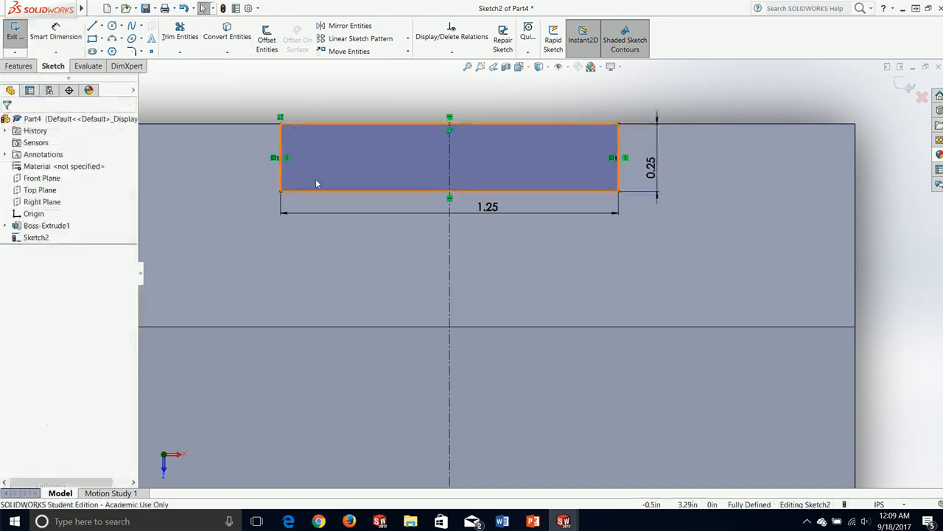
Exit the sketch with the two rectangles, keeping its geometry, and clear the selection.
scroll(487, 151, "up", 8)
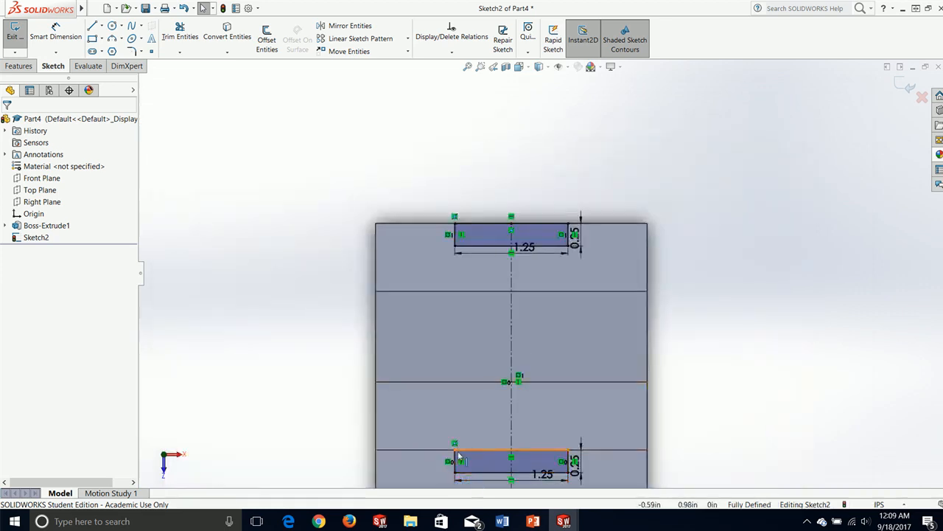
mouse_move(538, 248)
middle_mouse_down()
mouse_move(579, 284)
mouse_move(469, 241)
mouse_move(501, 284)
mouse_move(487, 283)
mouse_move(520, 291)
middle_mouse_up()
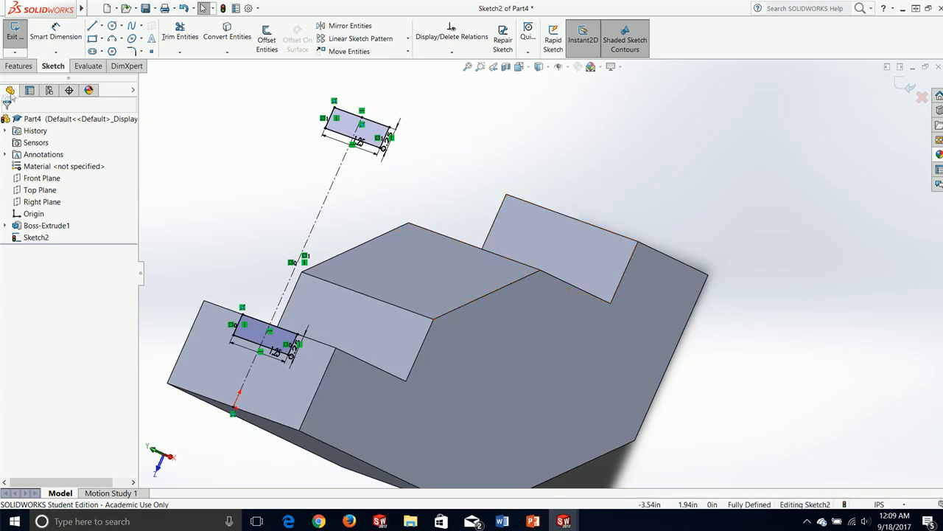
left_click(899, 90)
left_click(208, 166)
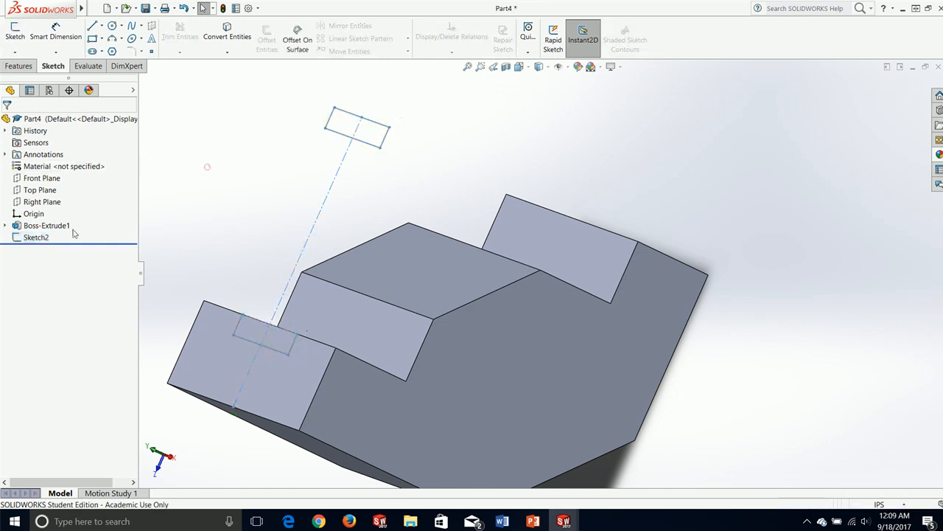
Start an extruded cut from the two-rectangle sketch, selecting only the two regions of the lower rectangle as contours.
left_click(31, 238)
left_click(30, 66)
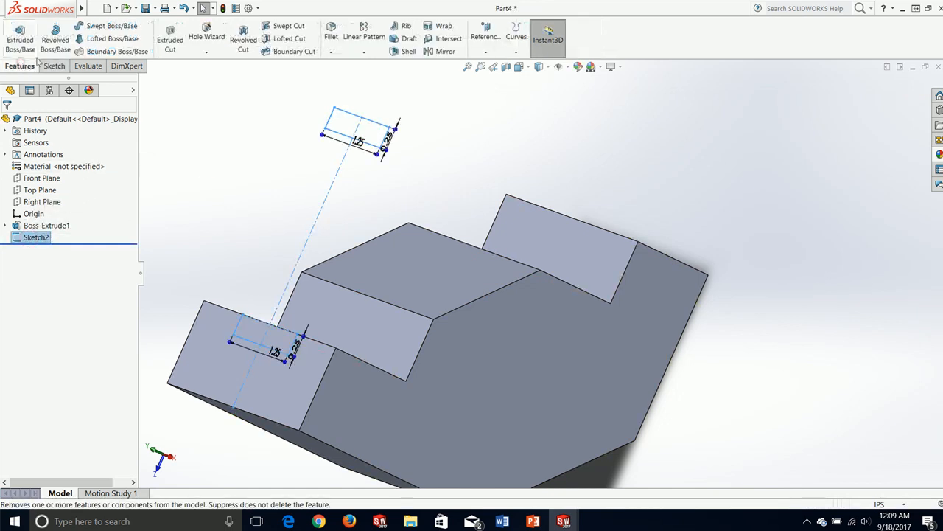
left_click(170, 39)
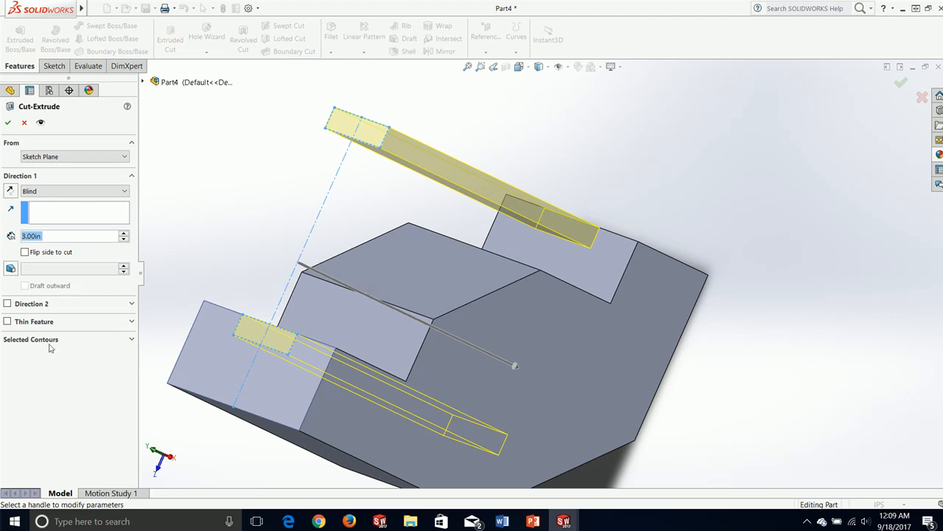
left_click(51, 340)
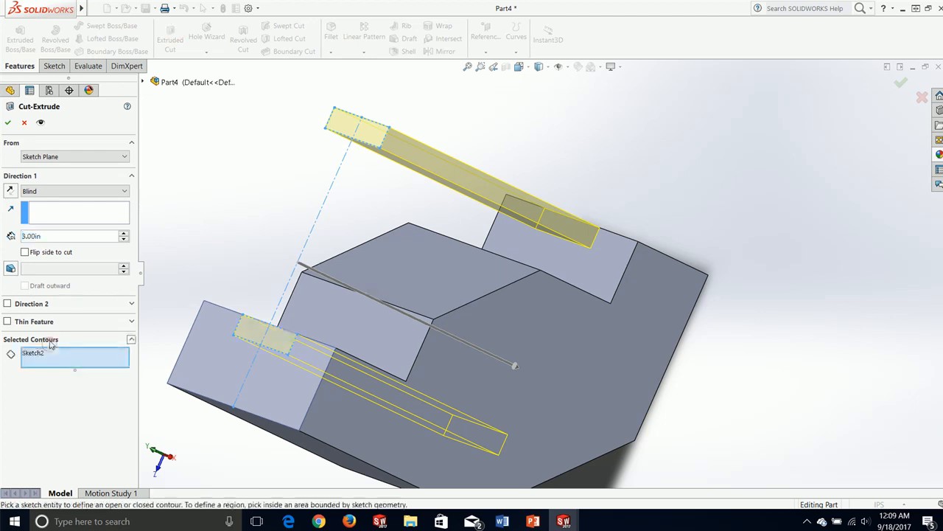
left_click(260, 338)
left_click(280, 340)
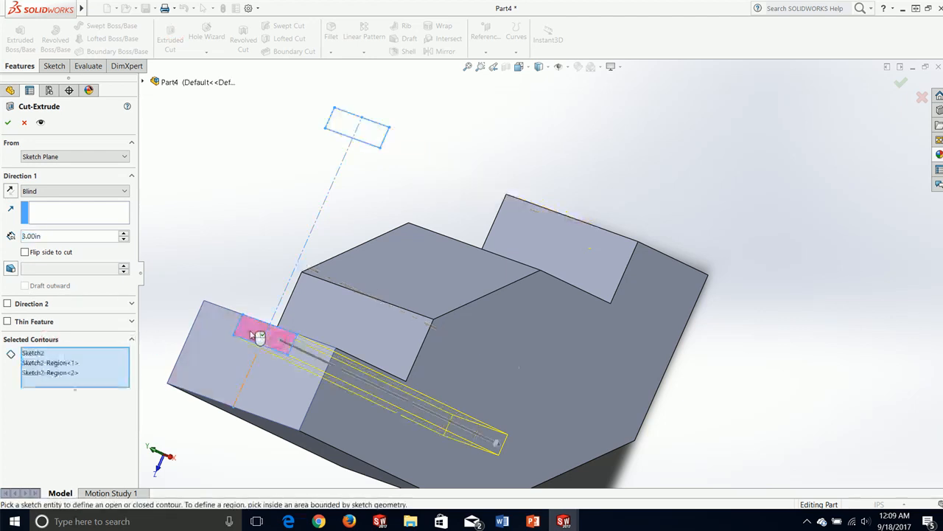
Complete the lower slot's cut with an Up To Surface end condition ending at the middle step's upright face.
left_click(67, 191)
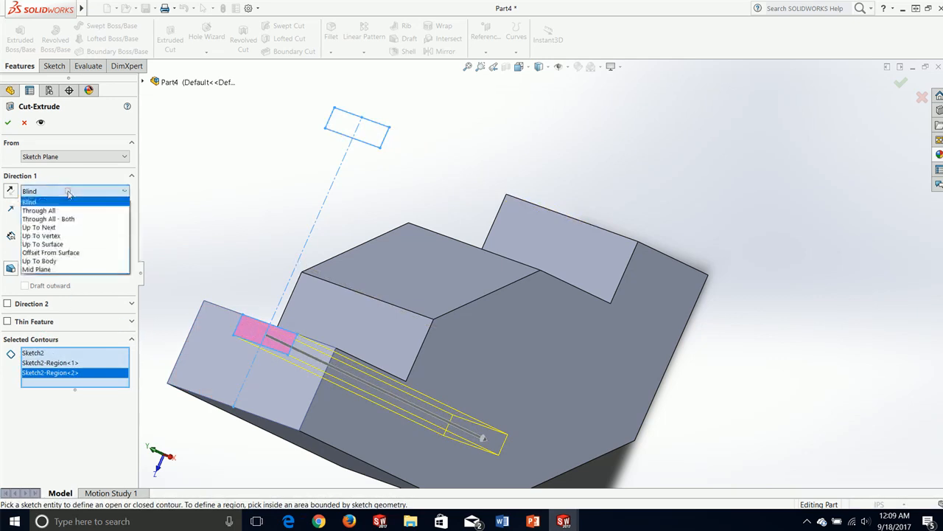
left_click(42, 244)
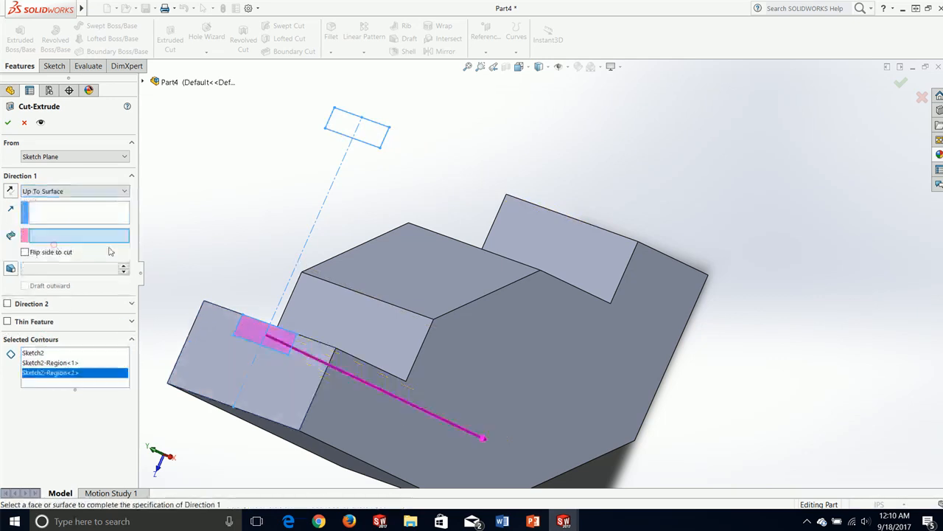
left_click(374, 347)
middle_click_drag(375, 346, 474, 325)
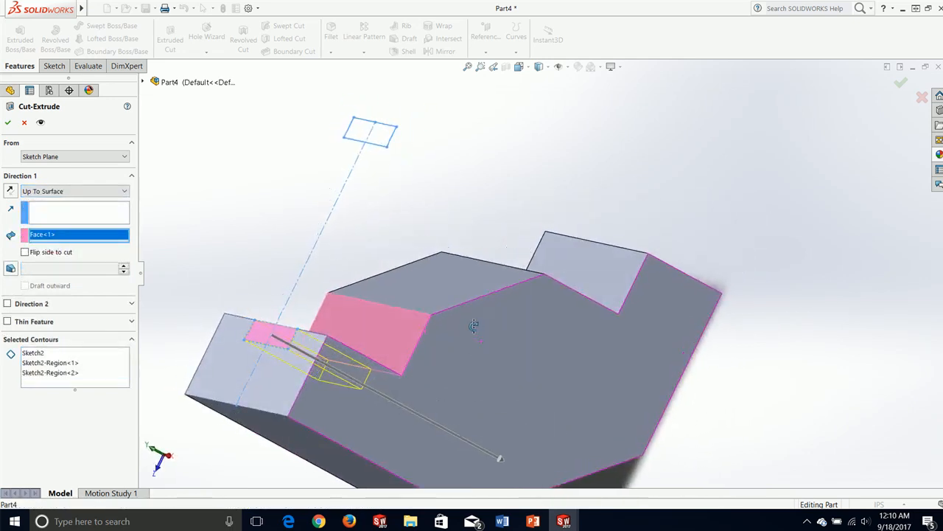
left_click(7, 122)
middle_click_drag(331, 207, 458, 285)
left_click(228, 180)
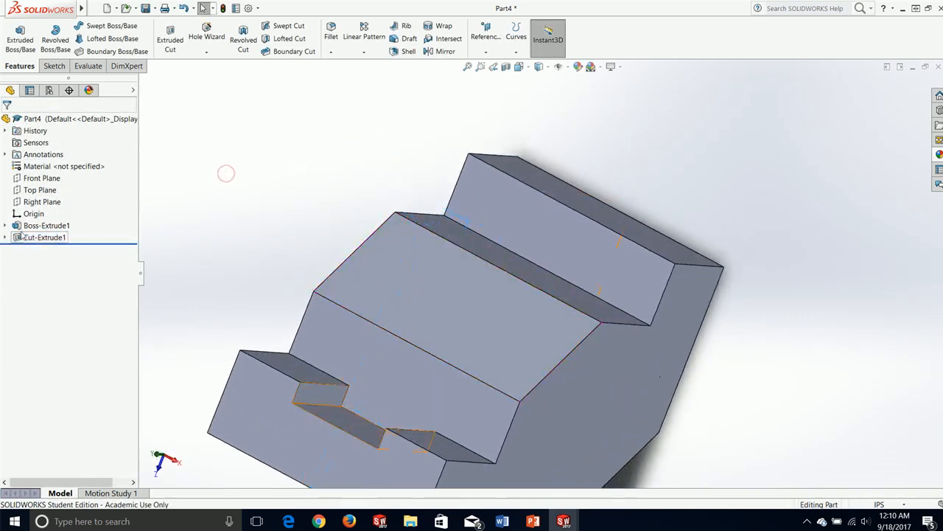
Reuse the first cut's sketch for another extruded cut, selecting only the two regions of the upper rectangle as contours.
left_click(5, 238)
left_click(47, 249)
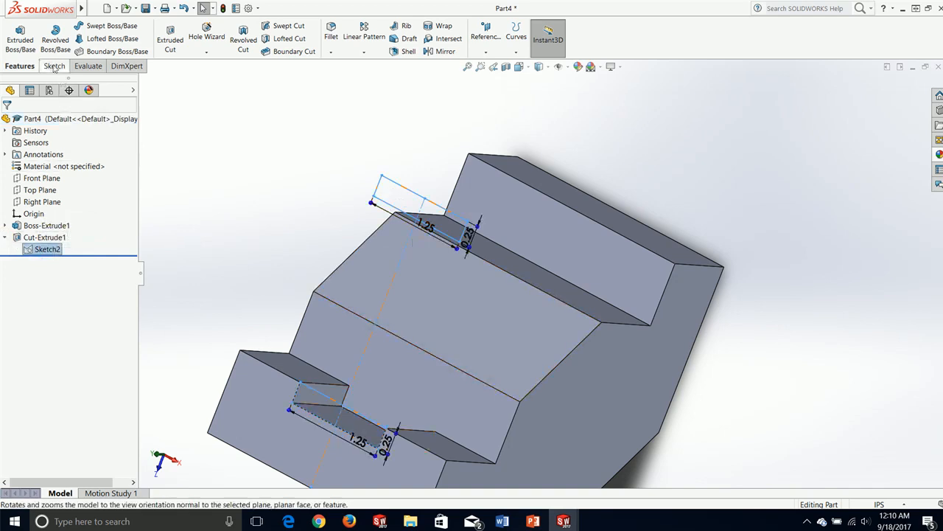
left_click(165, 39)
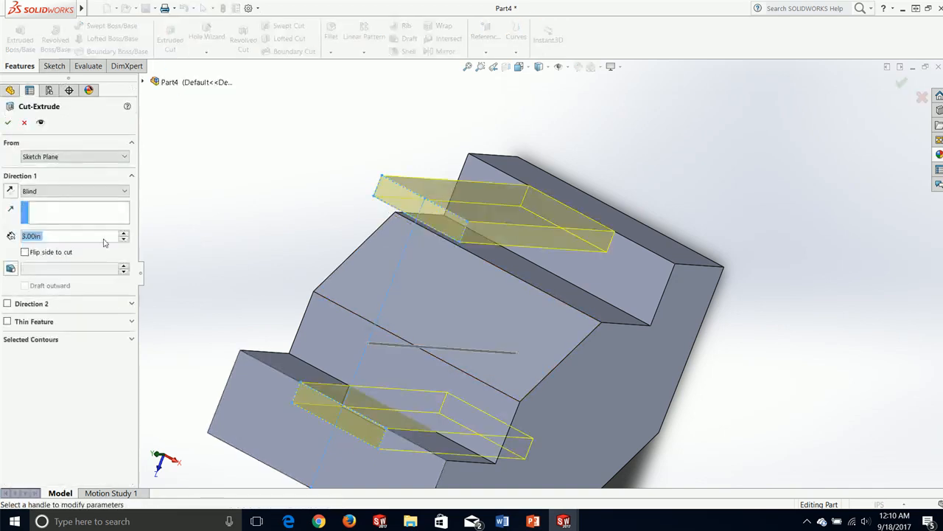
left_click(57, 340)
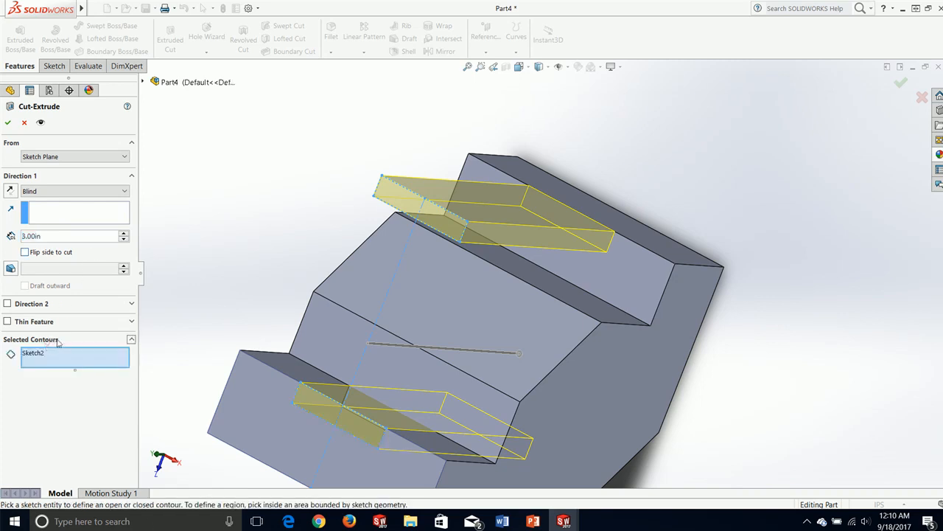
left_click(390, 196)
left_click(455, 232)
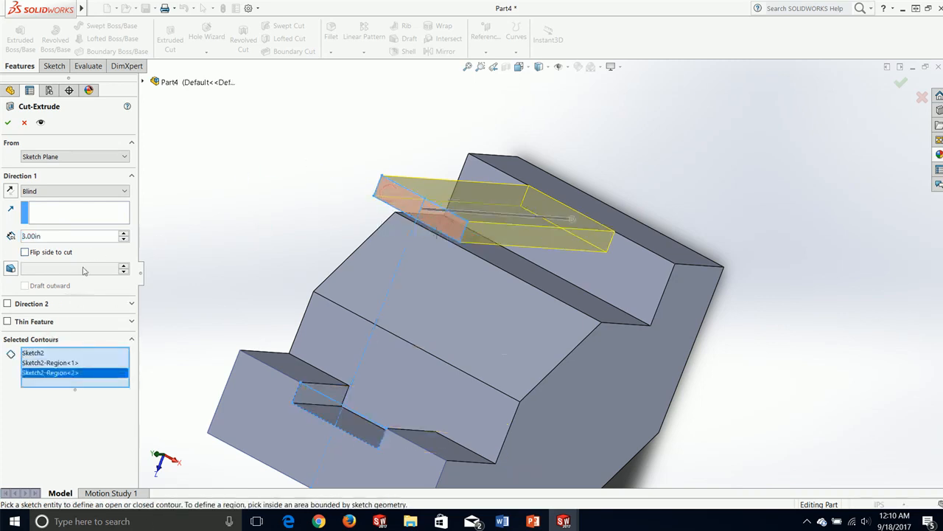
Complete the upper slot's cut with a Through All end condition.
left_click(73, 191)
left_click(52, 205)
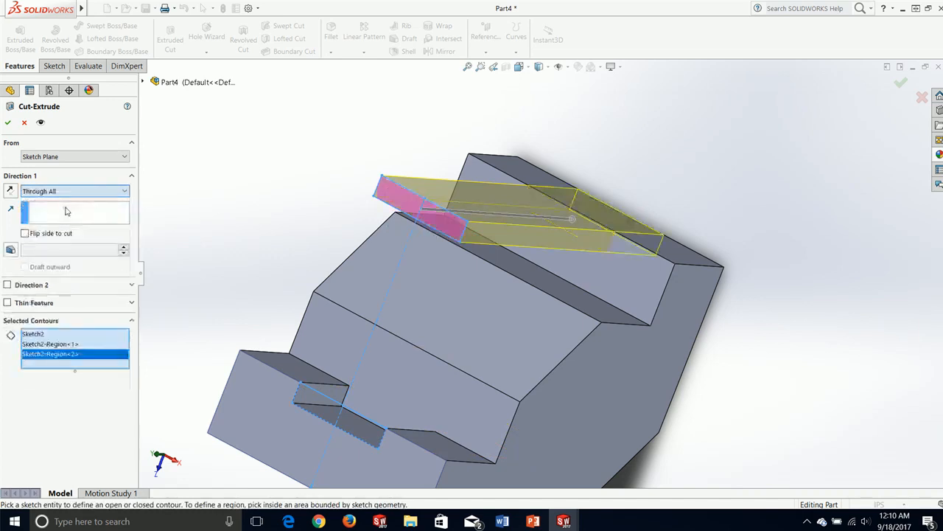
left_click(7, 122)
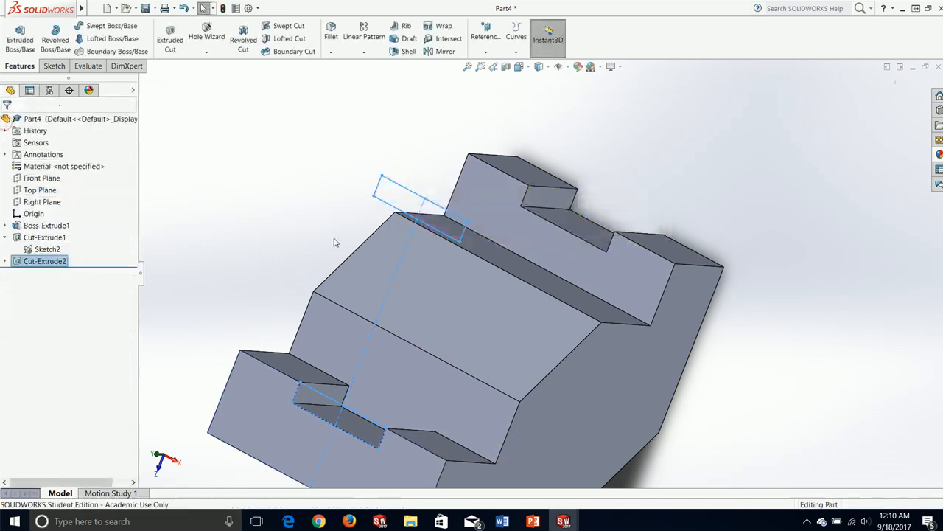
mouse_move(309, 243)
middle_mouse_down()
mouse_move(340, 175)
mouse_move(350, 313)
middle_mouse_up()
left_click(340, 175)
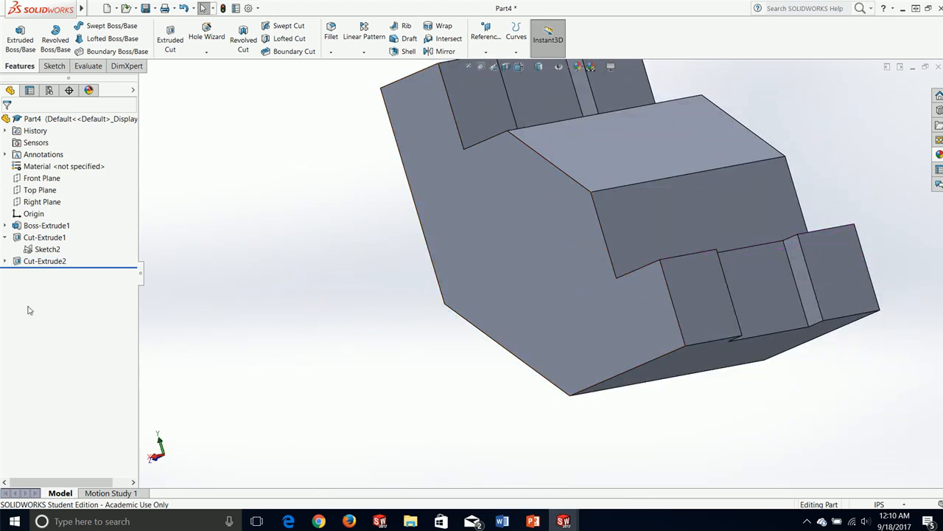
Start a fillet and select the two inner corner edges of the slot in the upper step.
middle_click_drag(301, 266, 360, 317)
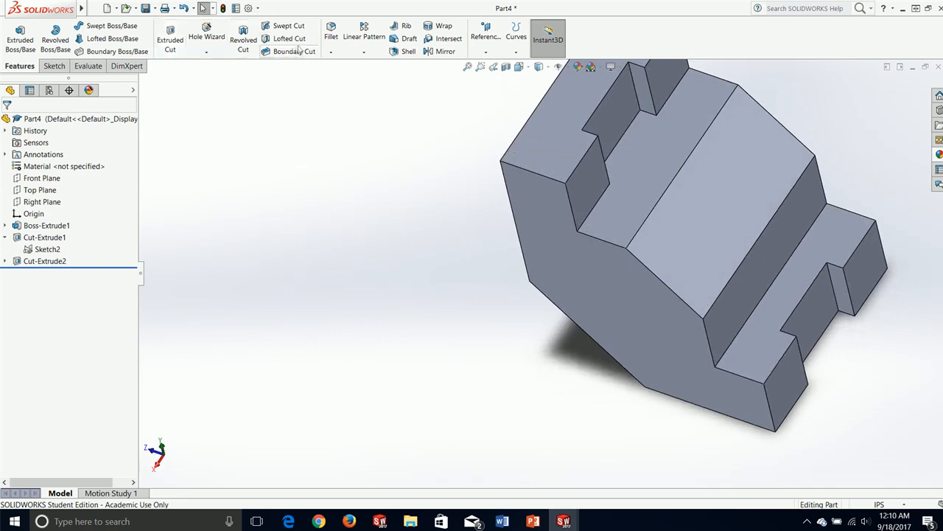
left_click(333, 29)
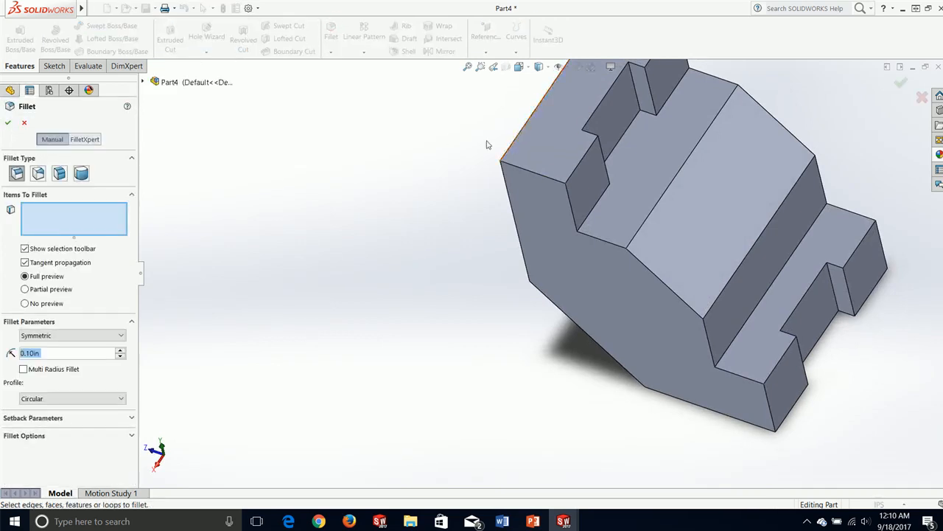
scroll(565, 101, "up", 1)
scroll(634, 189, "down", 5)
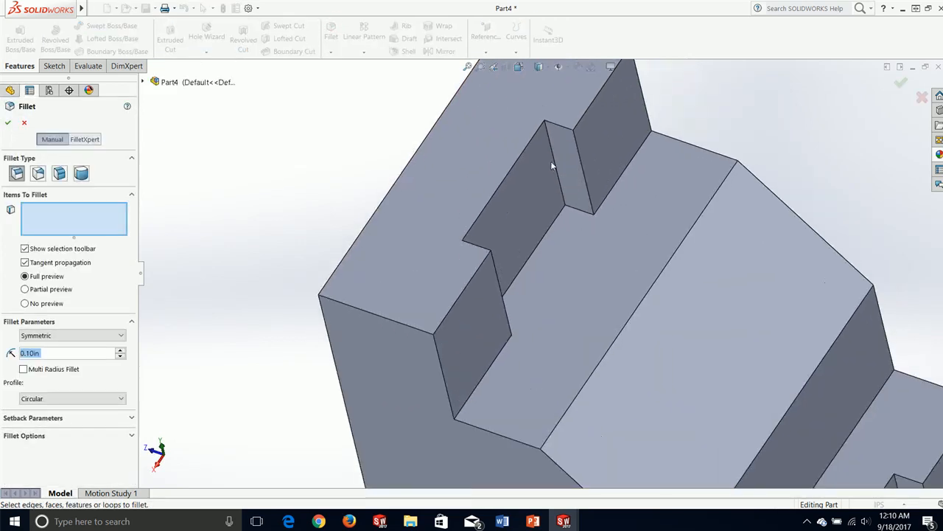
left_click(563, 178)
middle_click_drag(563, 178, 452, 297)
left_click(452, 296)
Add the two inner corner edges of the opposite slot to the fillet selection.
scroll(452, 296, "up", 5)
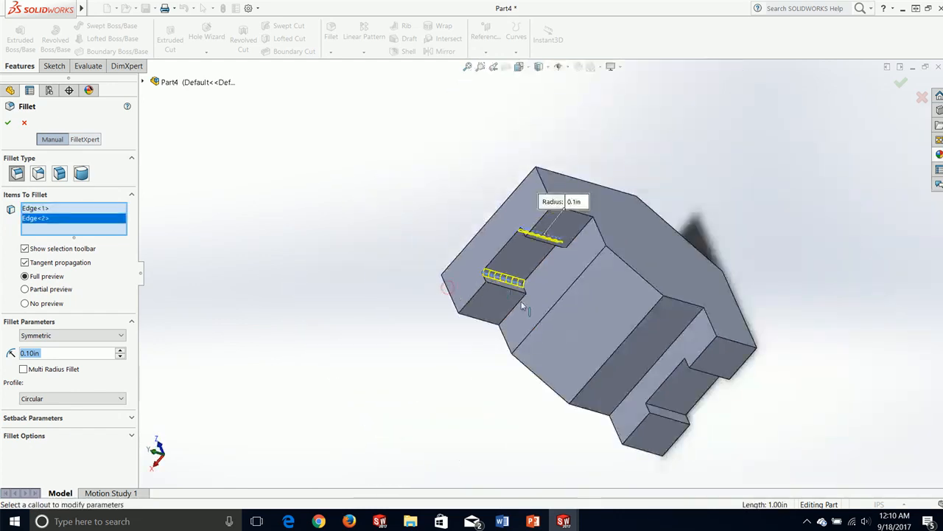
scroll(651, 385, "down", 5)
scroll(651, 385, "down", 3)
left_click(627, 342)
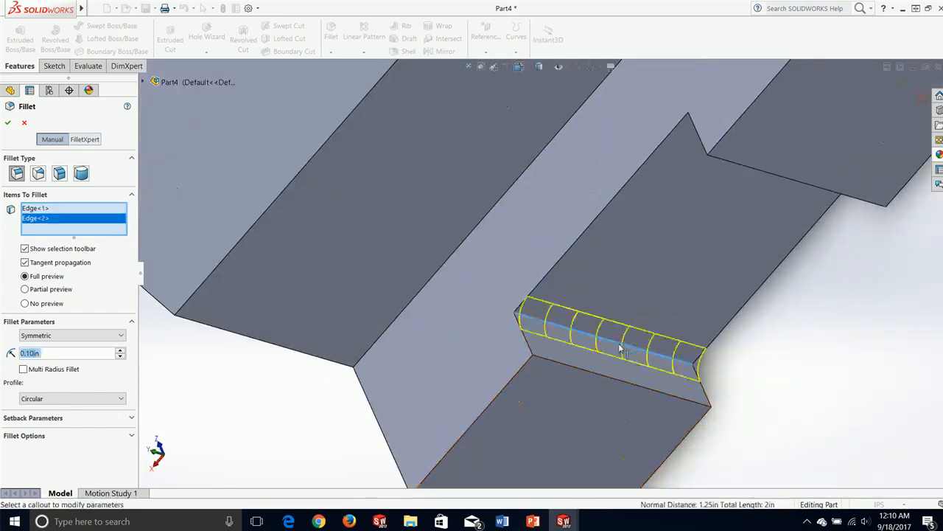
scroll(658, 315, "down", 2)
scroll(658, 314, "up", 2)
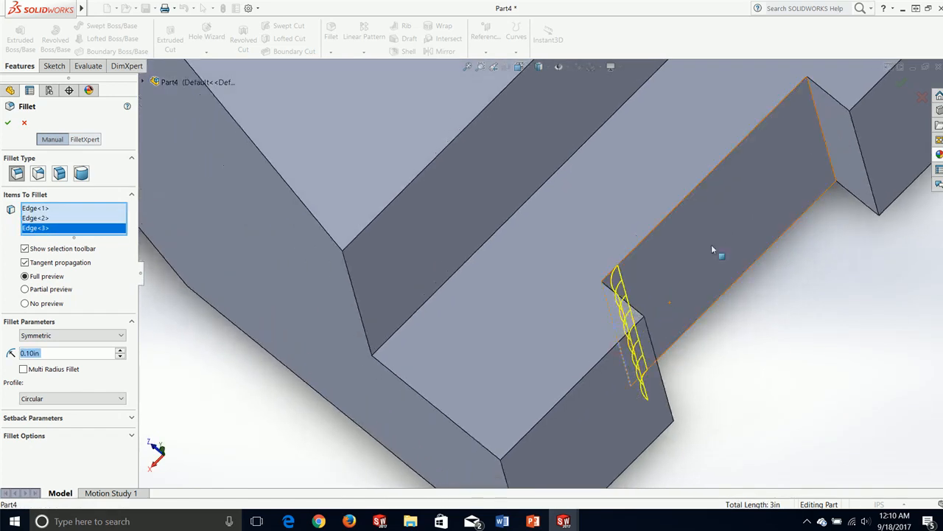
left_click(822, 142)
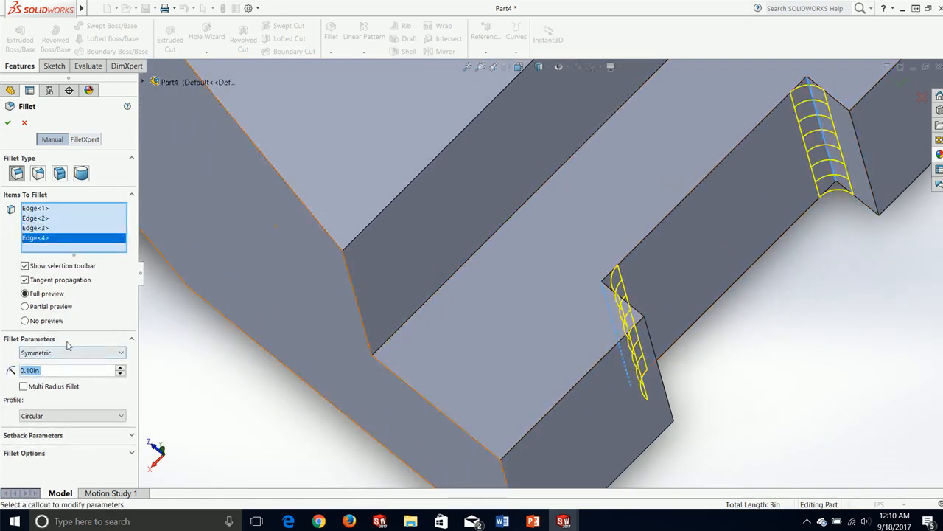
Set the fillet radius to 0.033 in and apply it to the four slot edges.
type(".33")
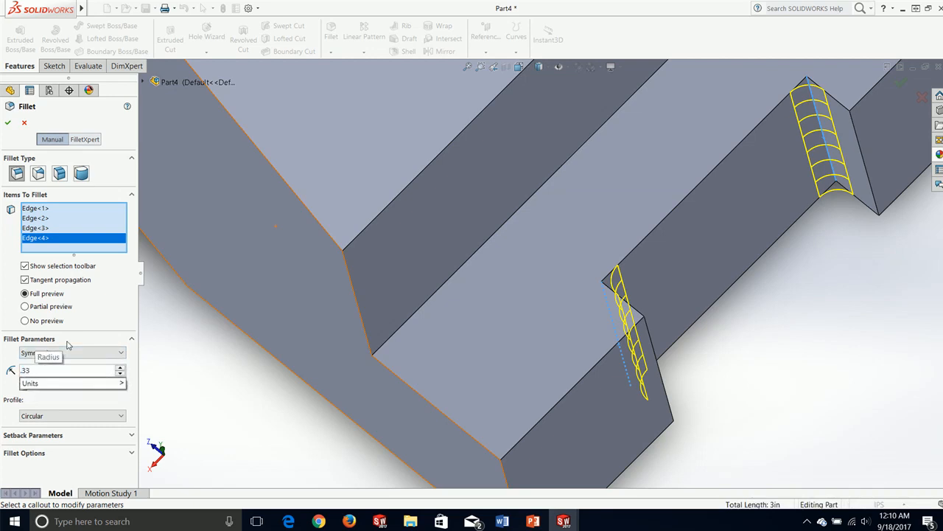
key("Return")
type("0")
key("Return")
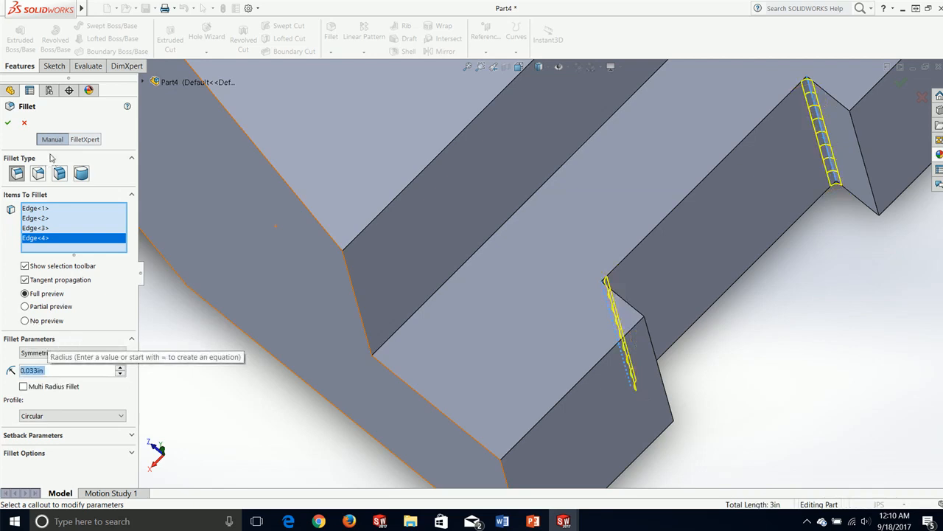
left_click(7, 122)
Start a Hole Wizard hole, choose the sloped middle face for its position sketch, and view that face straight on.
middle_click_drag(802, 322, 741, 257)
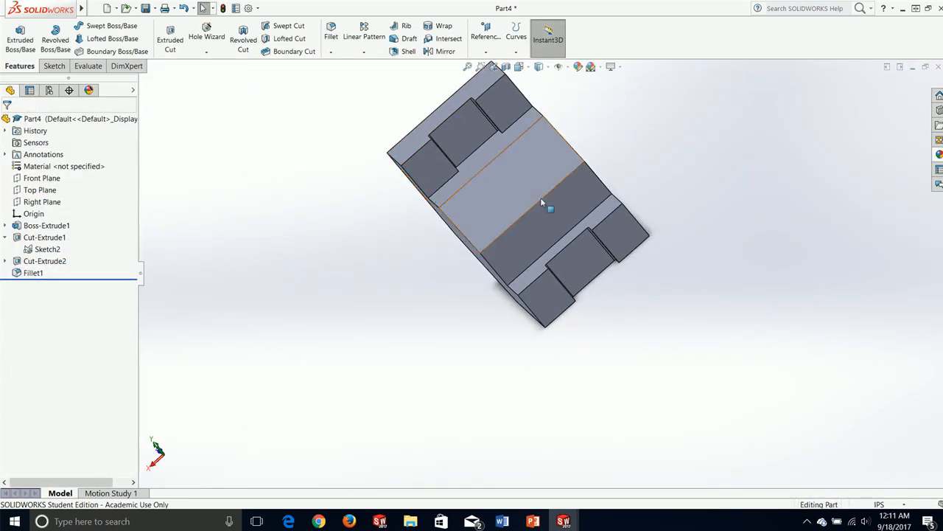
left_click(211, 27)
left_click(59, 142)
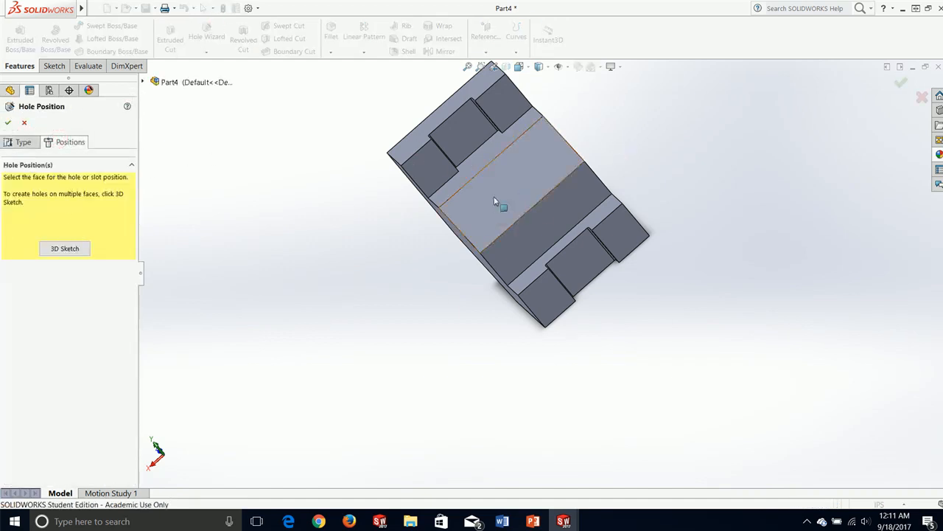
middle_click_drag(499, 208, 525, 183)
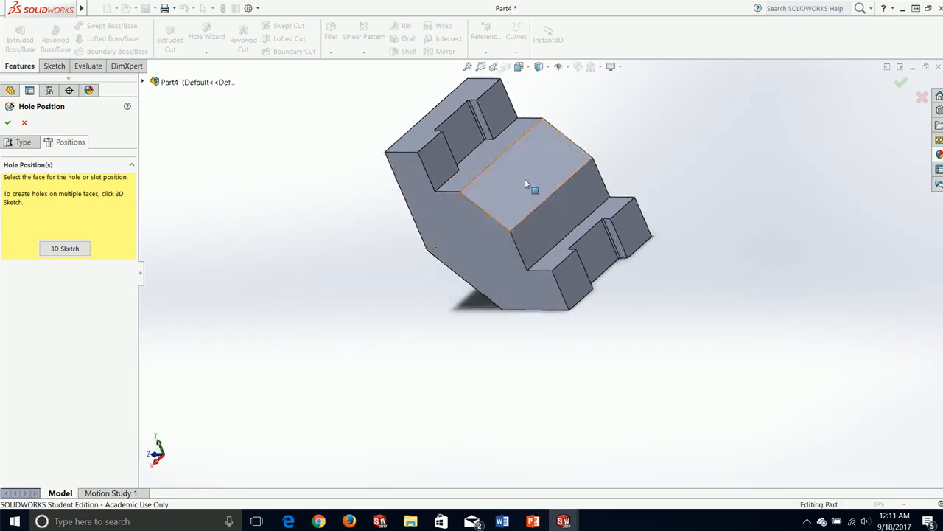
left_click(526, 183)
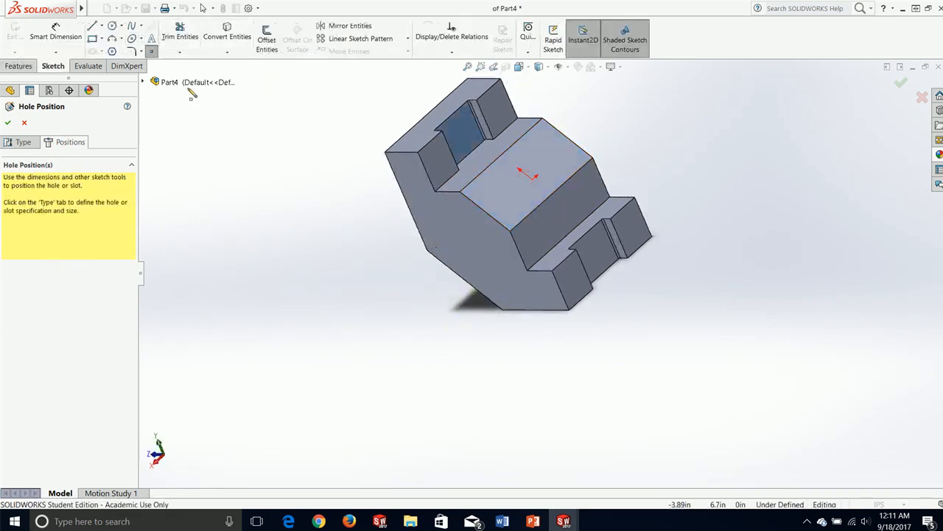
key("space")
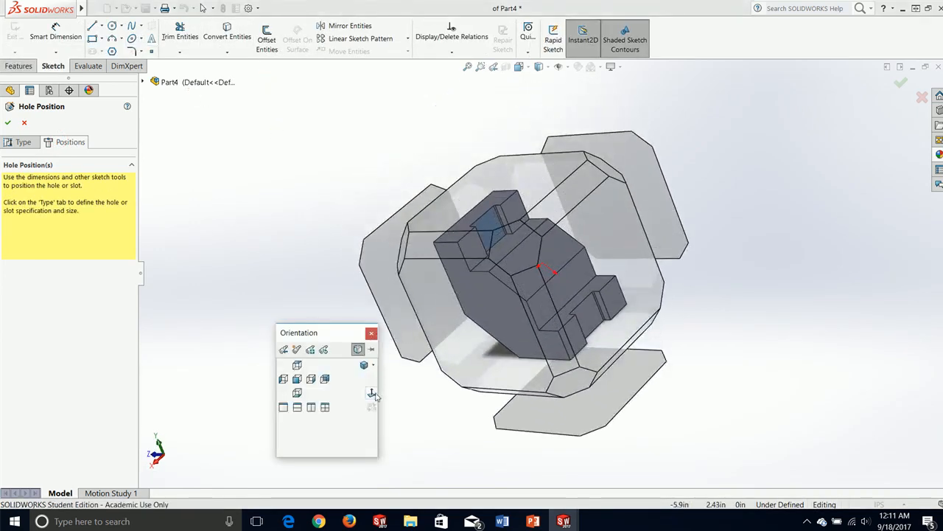
left_click(372, 394)
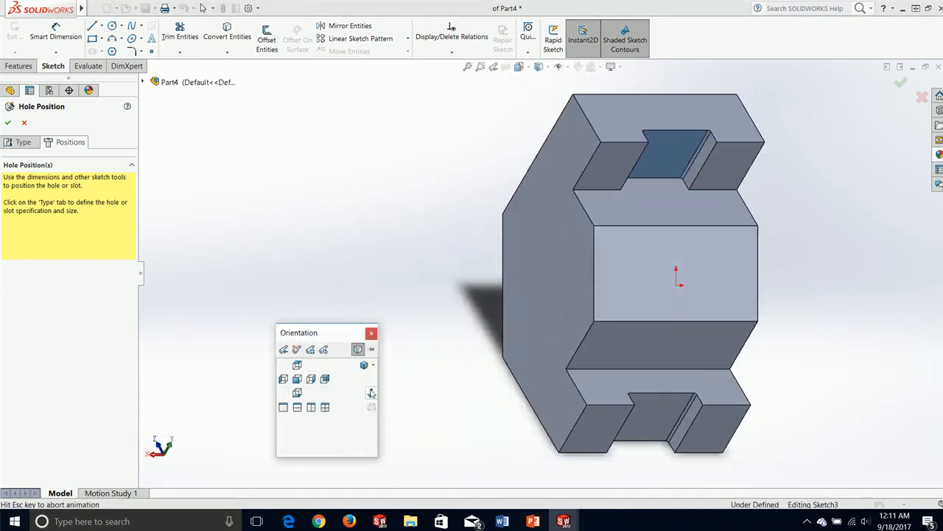
key("space")
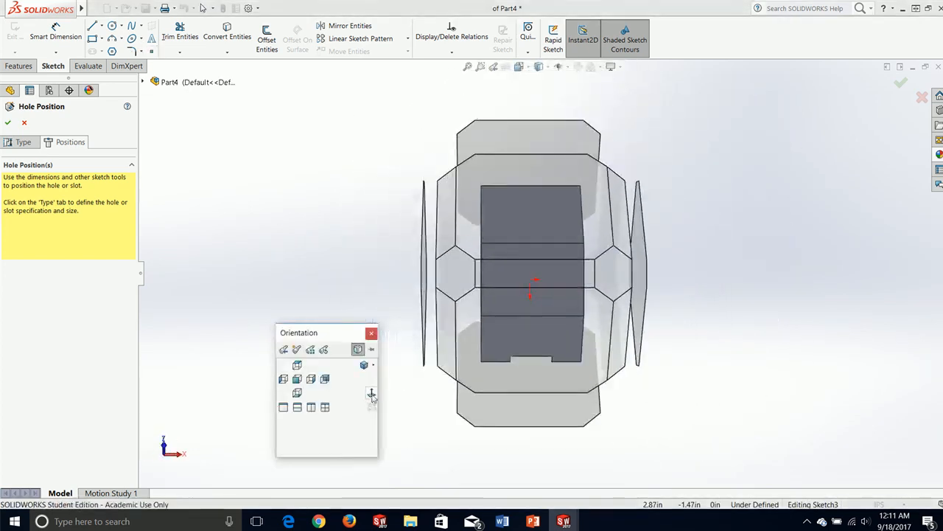
left_click(372, 394)
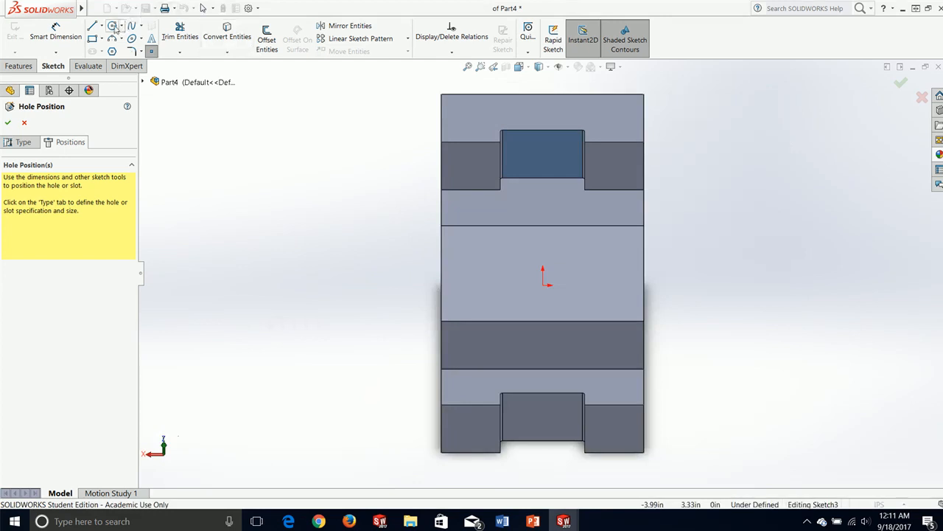
Sketch a vertical centerline across the sloped middle face, joining the midpoints of its upper and lower edges.
left_click(104, 26)
left_click(118, 48)
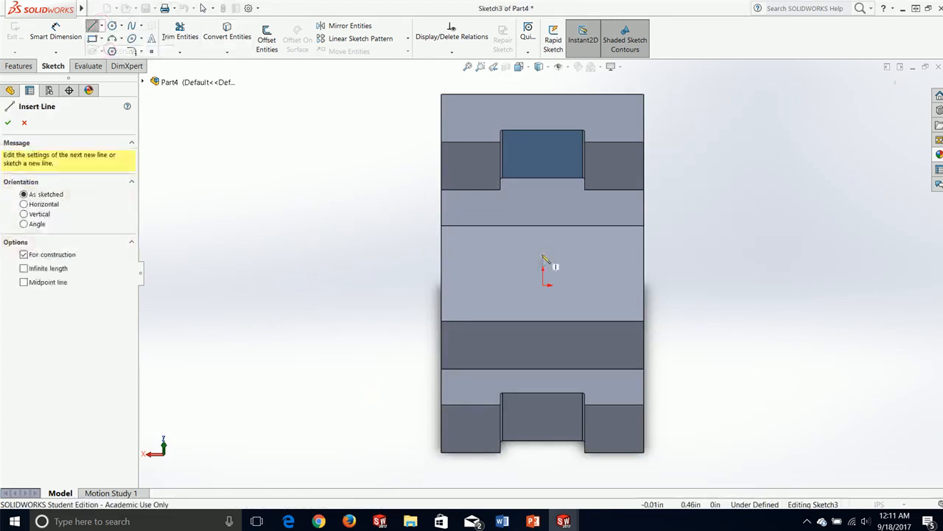
left_click(543, 225)
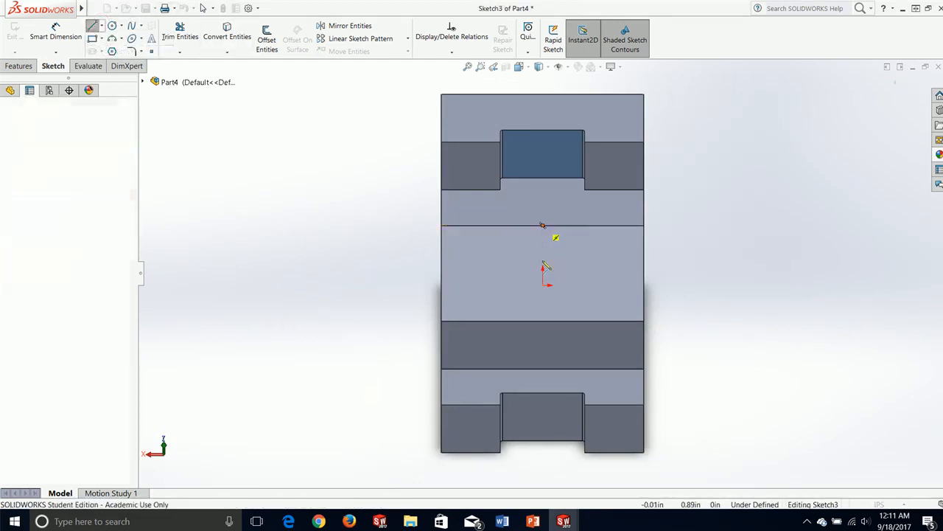
left_click(543, 320)
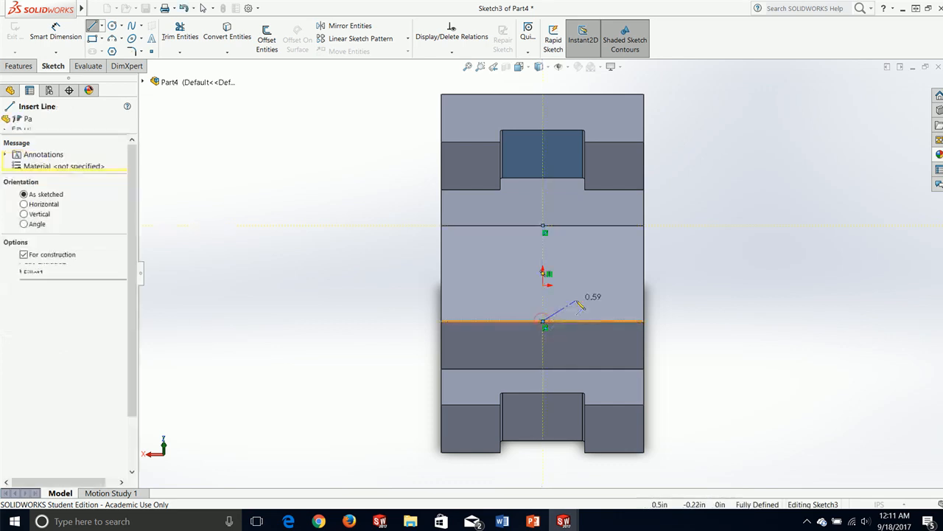
Place two hole points on the sloped middle face, one on each side of the vertical centerline.
key("Escape")
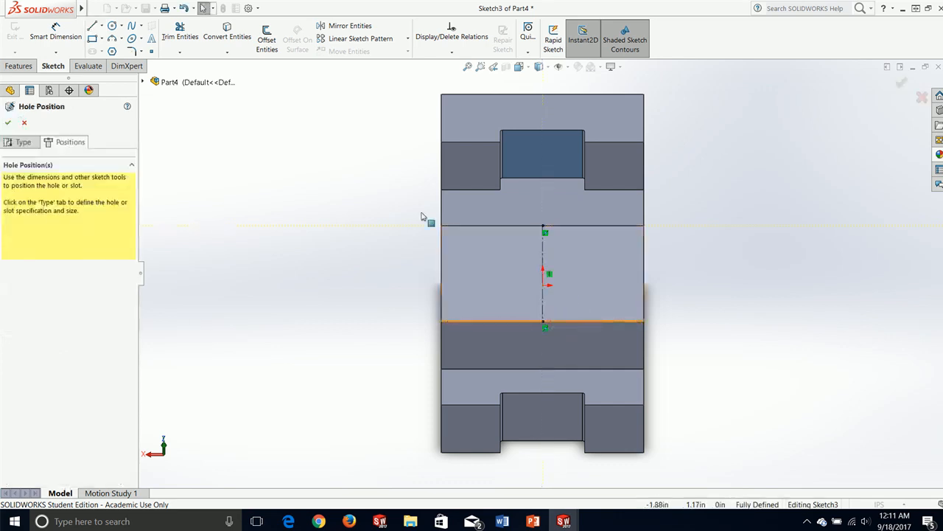
left_click(151, 52)
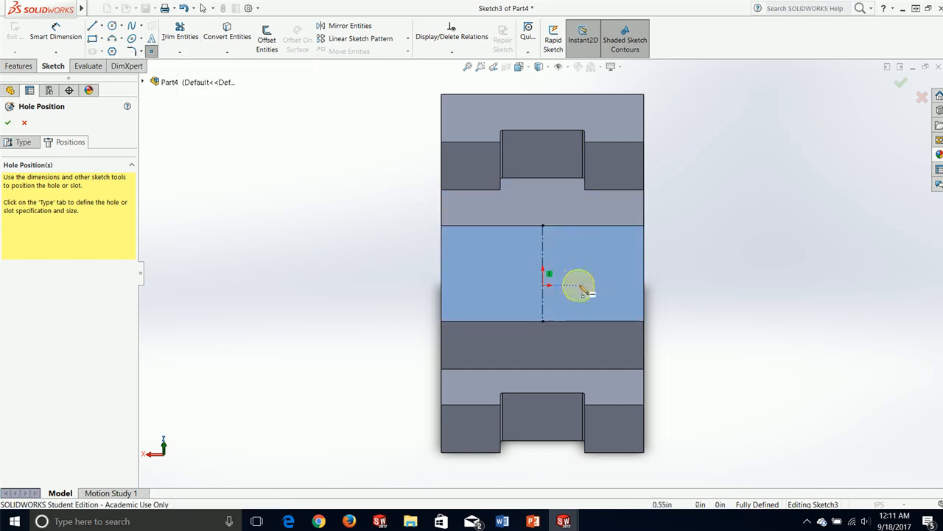
left_click(597, 273)
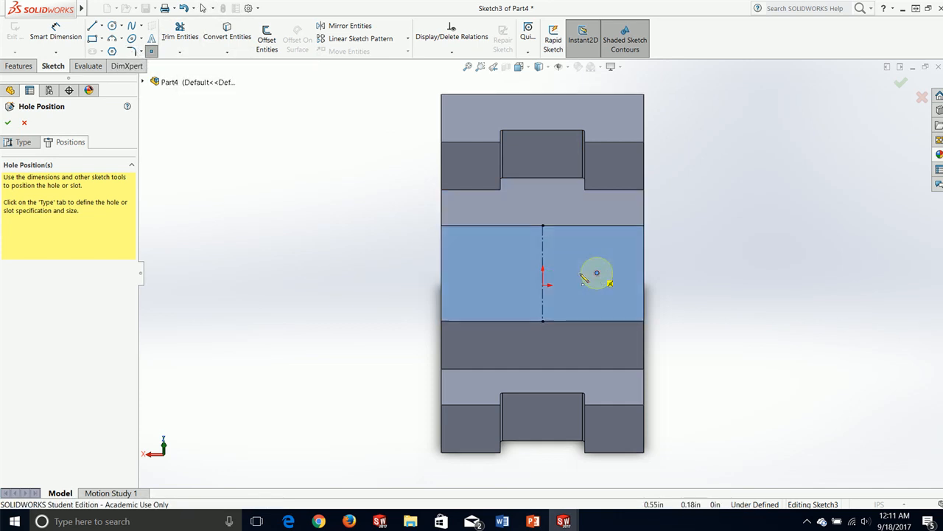
left_click(493, 274)
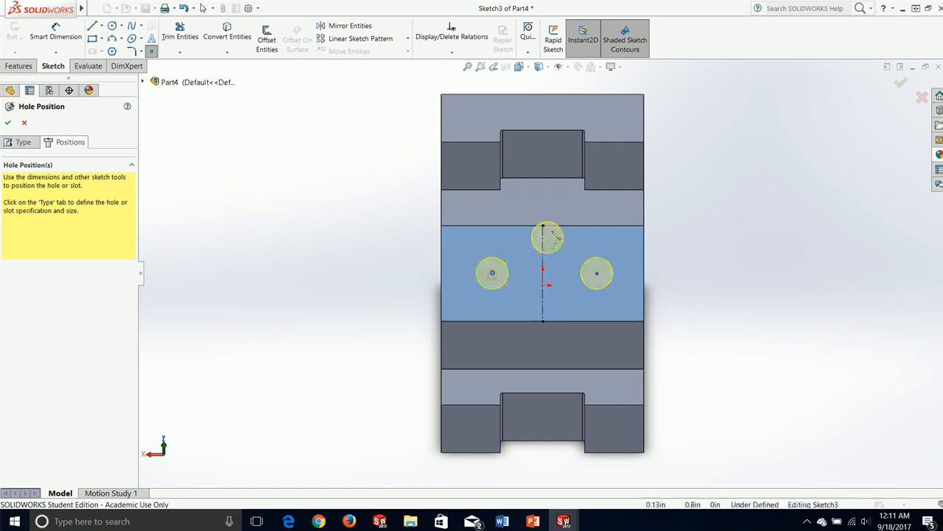
key("Escape")
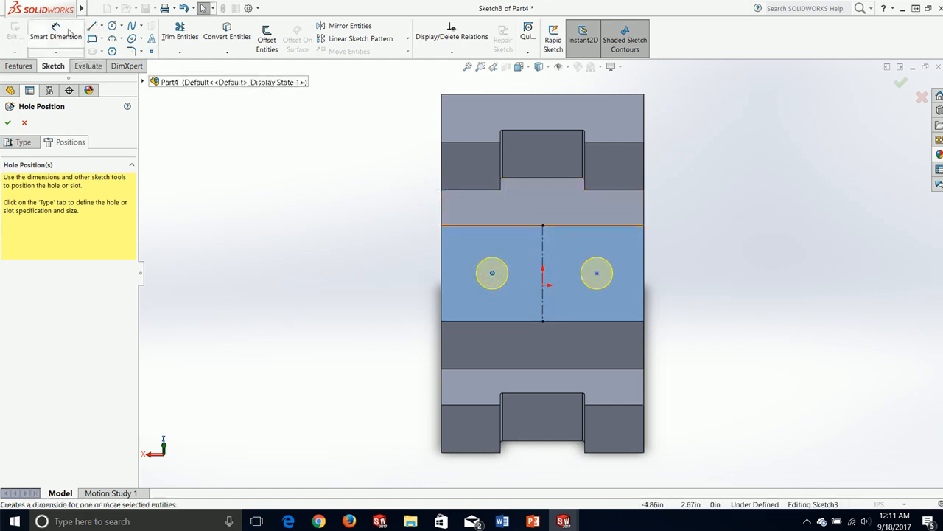
Make the two hole points symmetric about the vertical centerline.
left_click(70, 32)
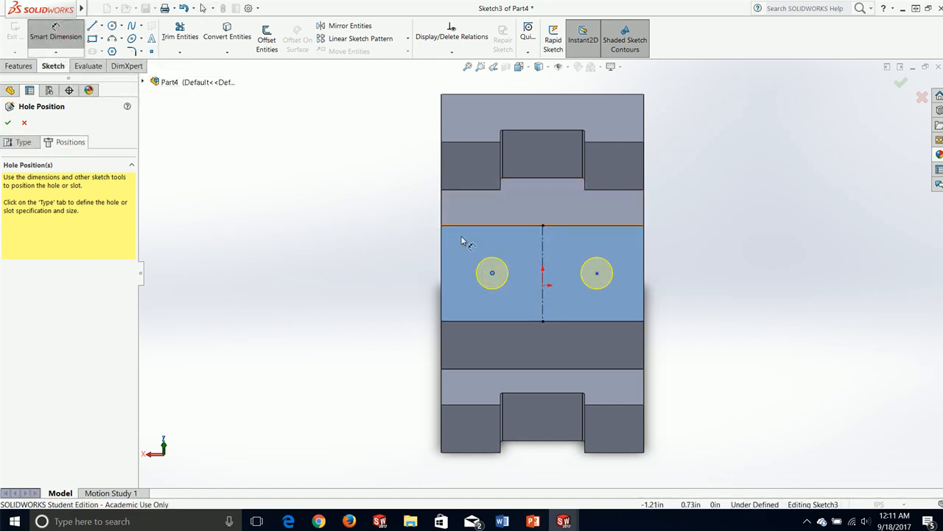
left_click(40, 33)
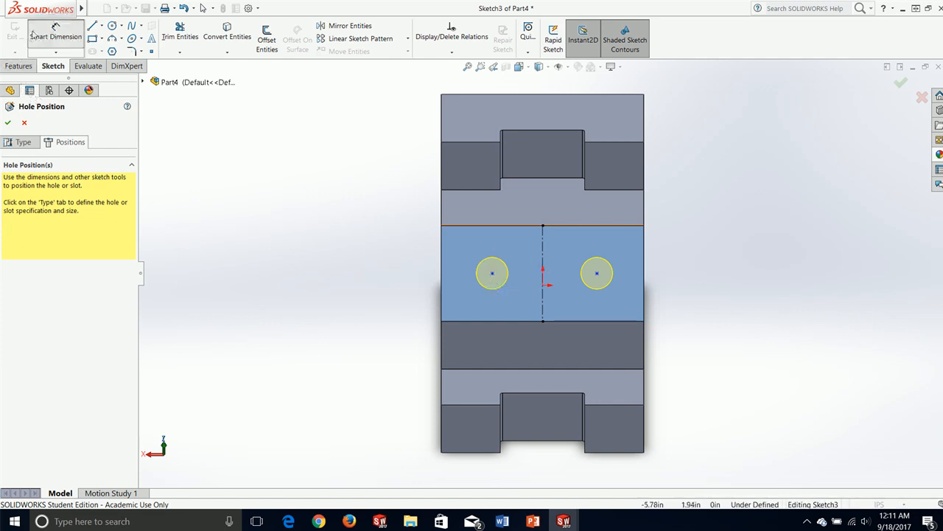
left_click(493, 274)
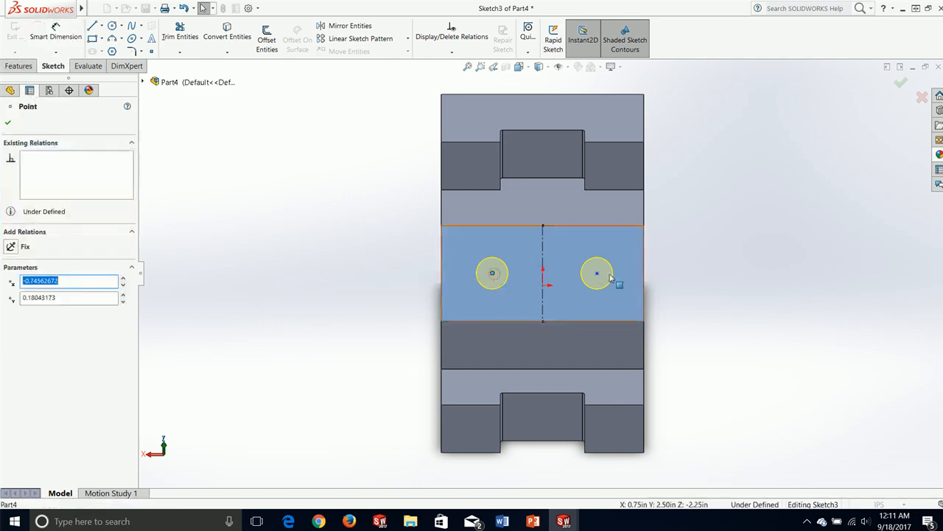
left_click(597, 275, "ctrl")
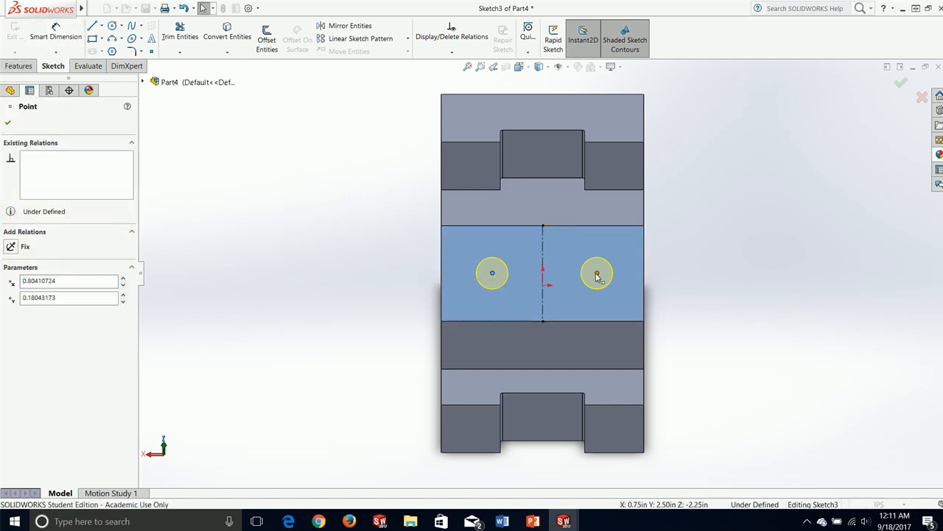
left_click(541, 249, "ctrl")
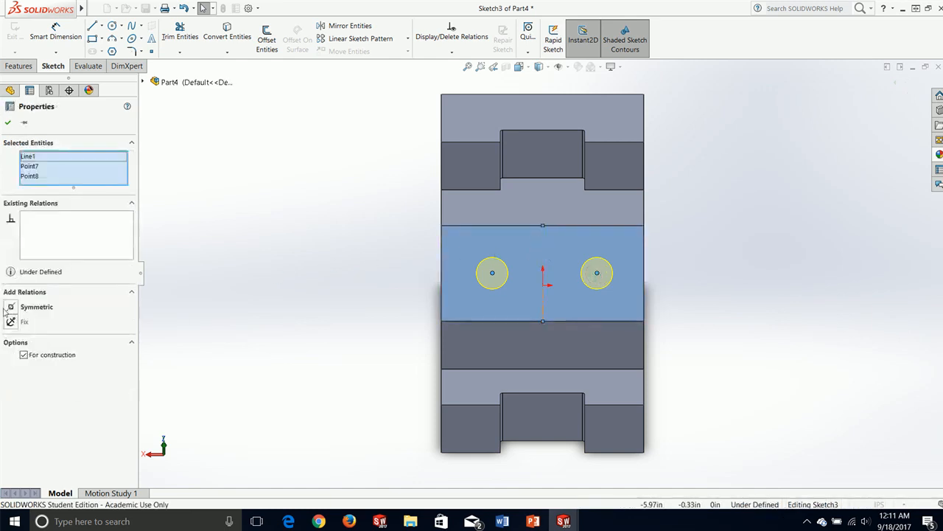
left_click(10, 307)
left_click(7, 122)
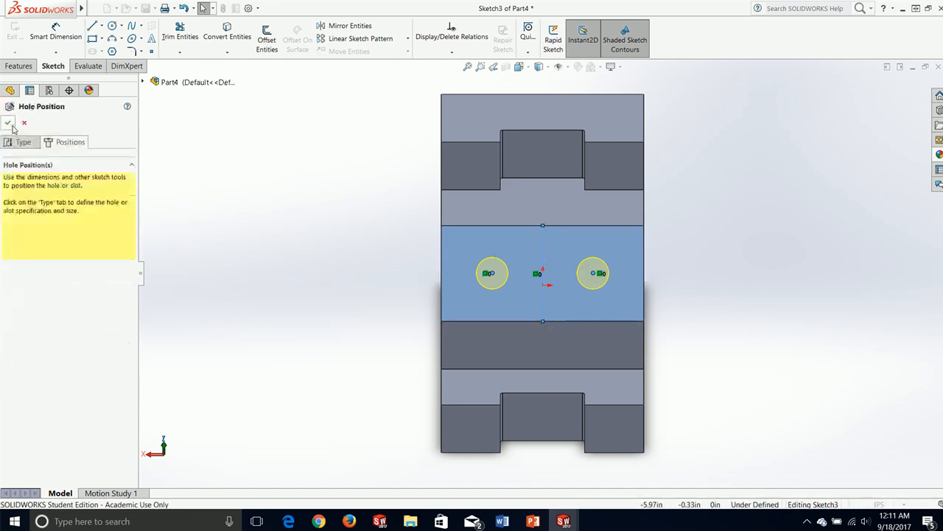
Dimension one hole point 0.707 in above the lower edge of the sloped middle face.
left_click(55, 33)
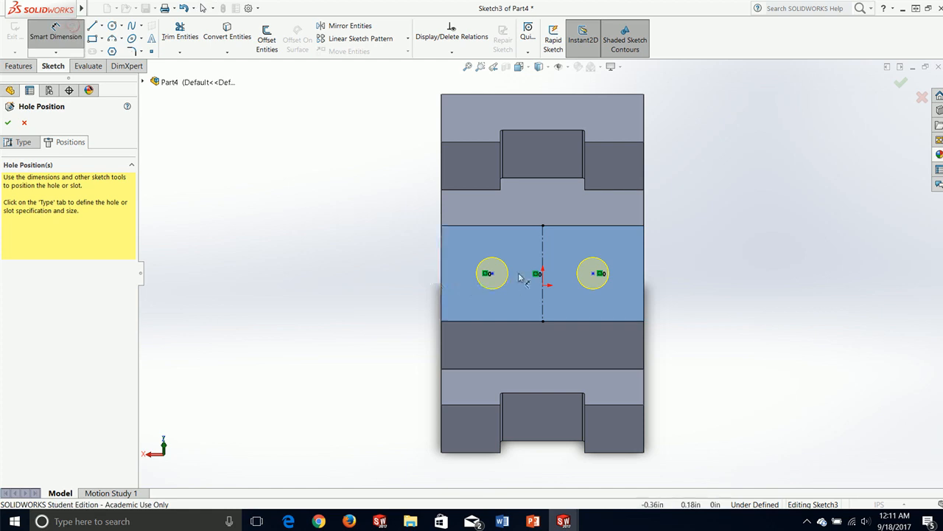
left_click(490, 273)
left_click(482, 323)
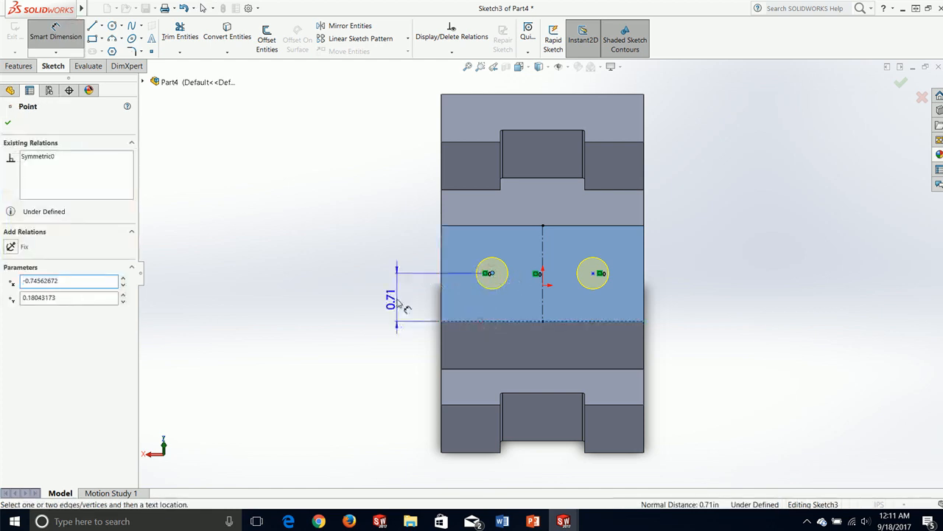
left_click(398, 313)
type(".707")
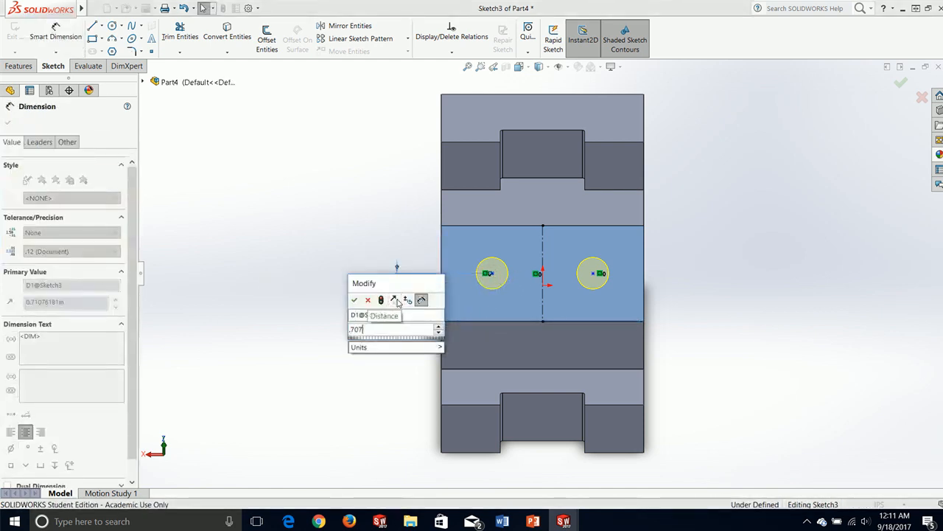
key("Return")
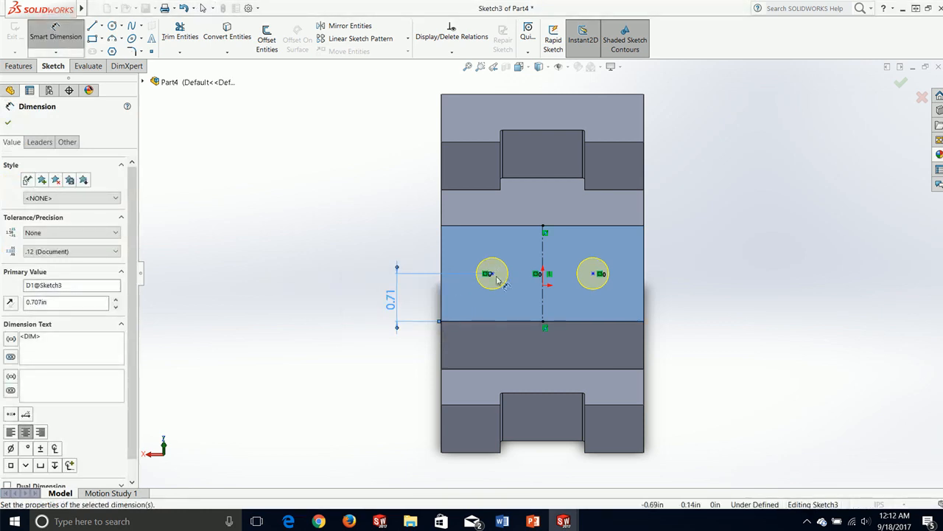
Dimension the spacing between the two hole points as 1.5 in.
left_click(490, 275)
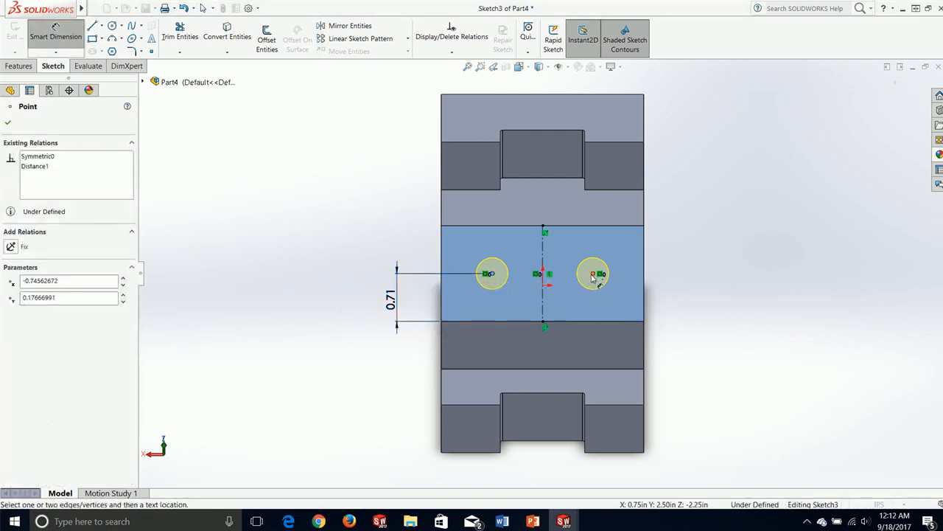
left_click(593, 275)
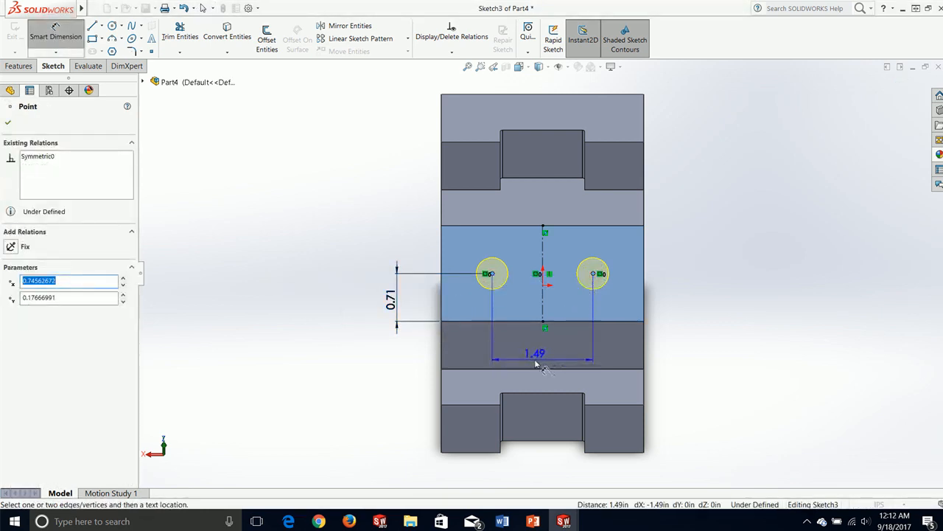
left_click(536, 364)
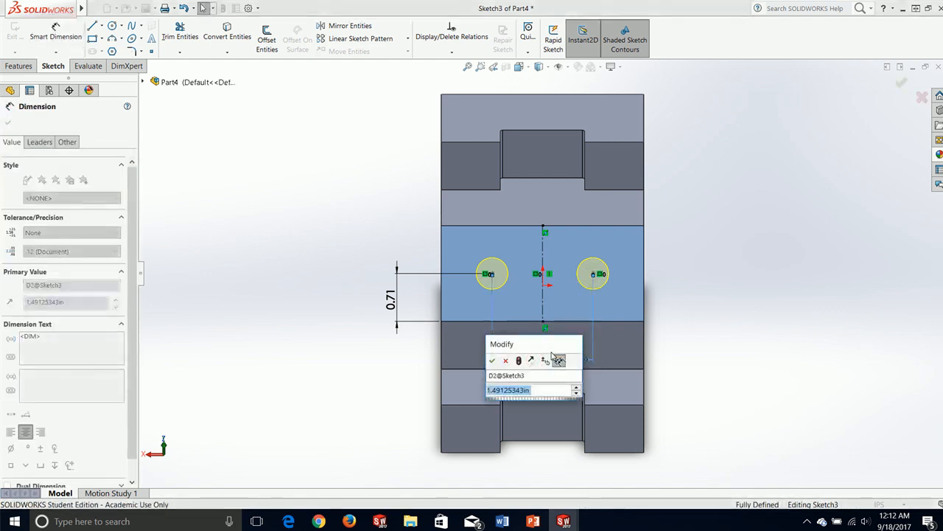
type("1.5")
key("Return")
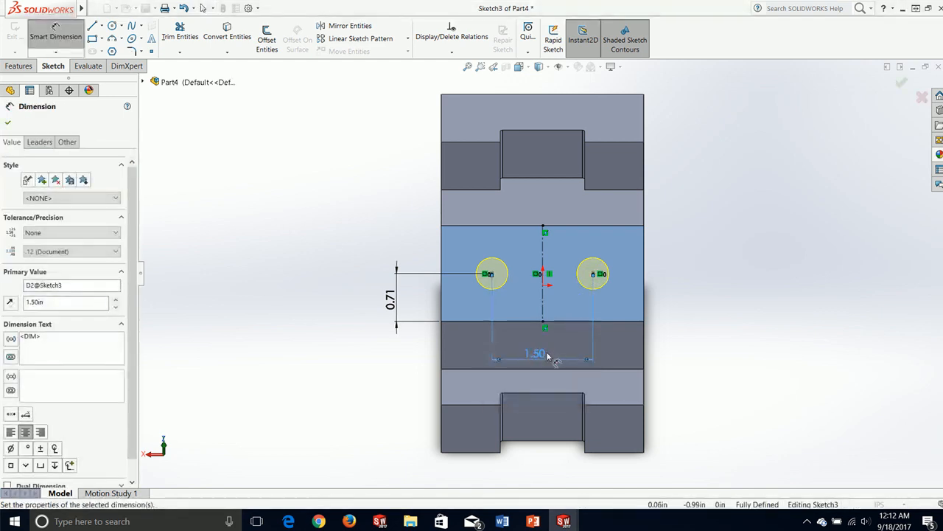
left_click(7, 124)
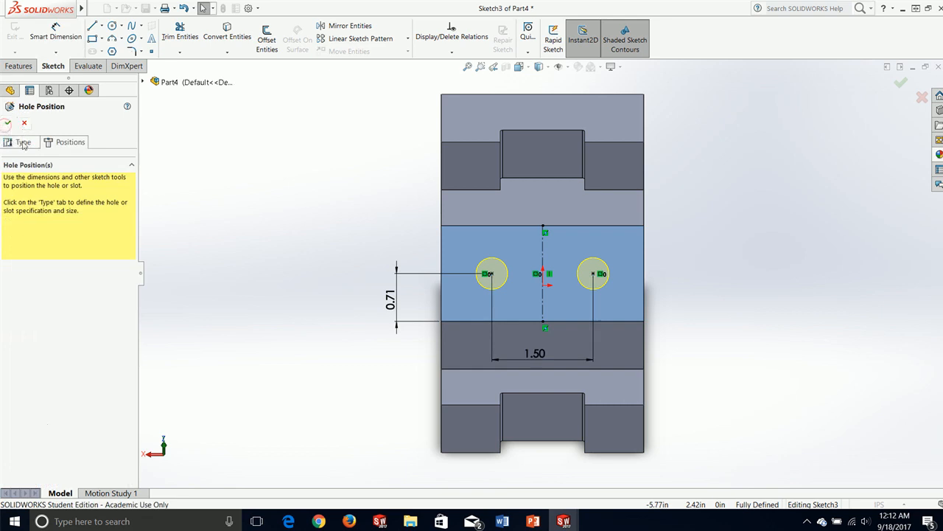
Switch the hole type to Countersink and back to Hole in the hole specification.
left_click(23, 142)
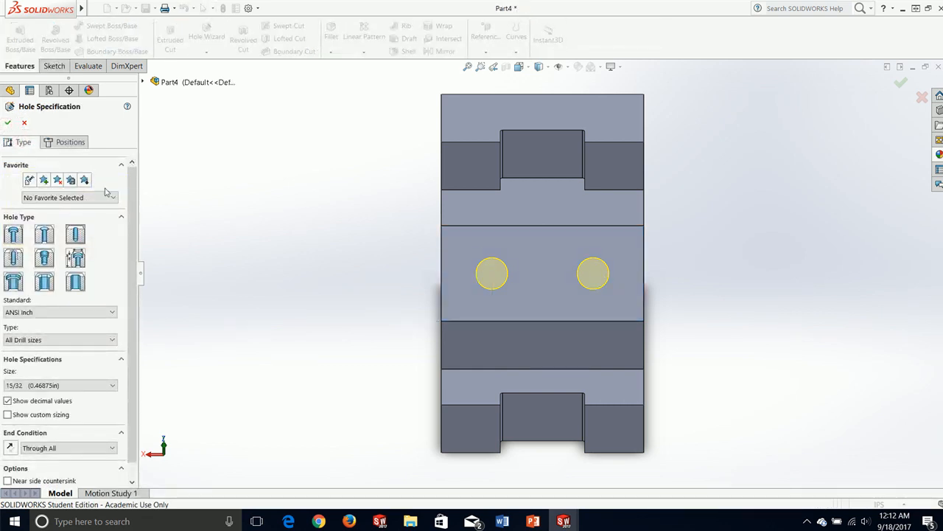
left_click_drag(133, 302, 132, 318)
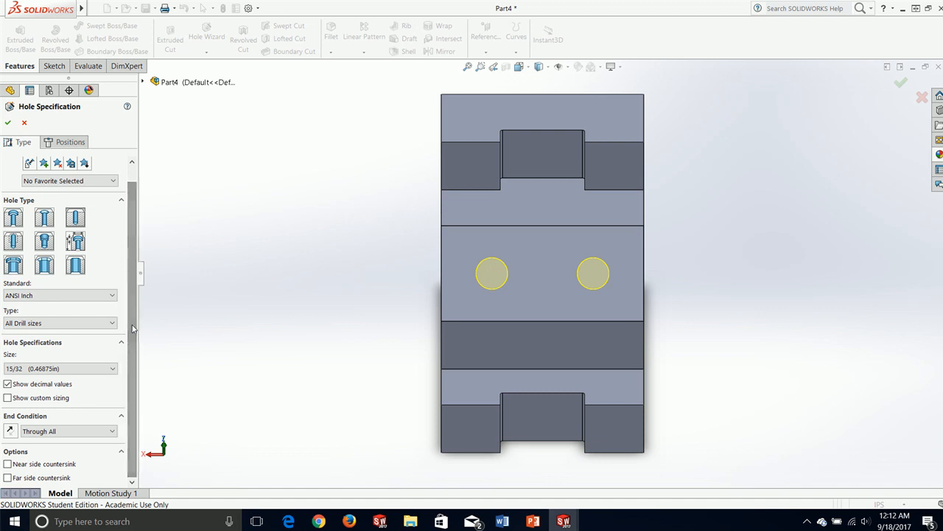
left_click(51, 223)
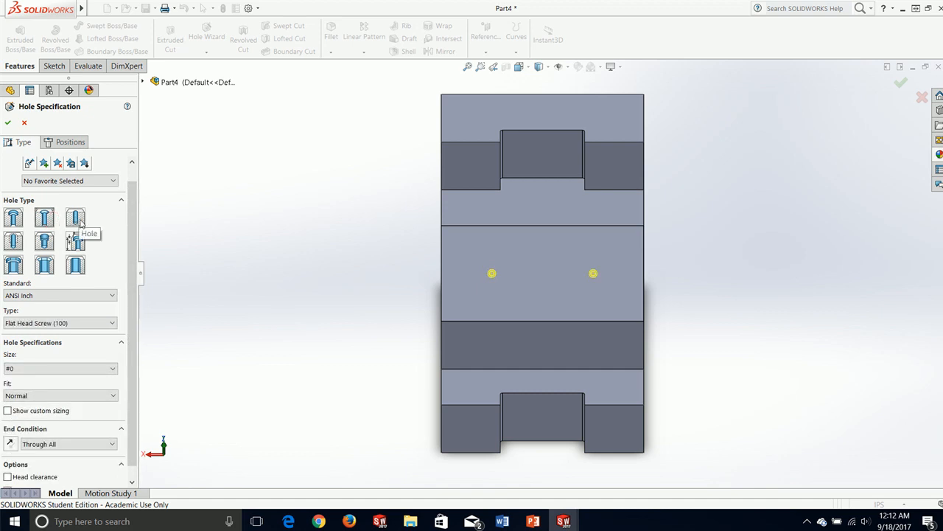
left_click(75, 218)
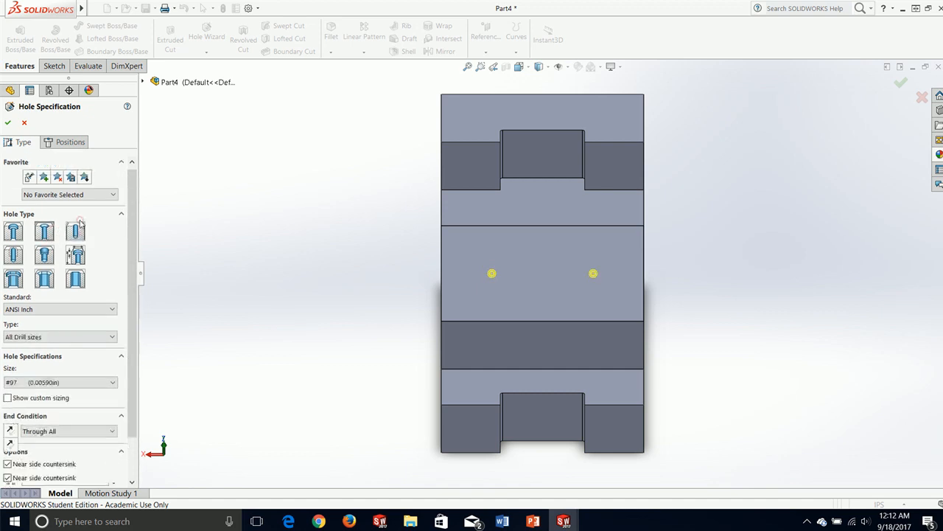
left_click_drag(129, 236, 129, 267)
Set the drill size to 1/2 and the near side countersink angle to 100 degrees.
left_click(85, 333)
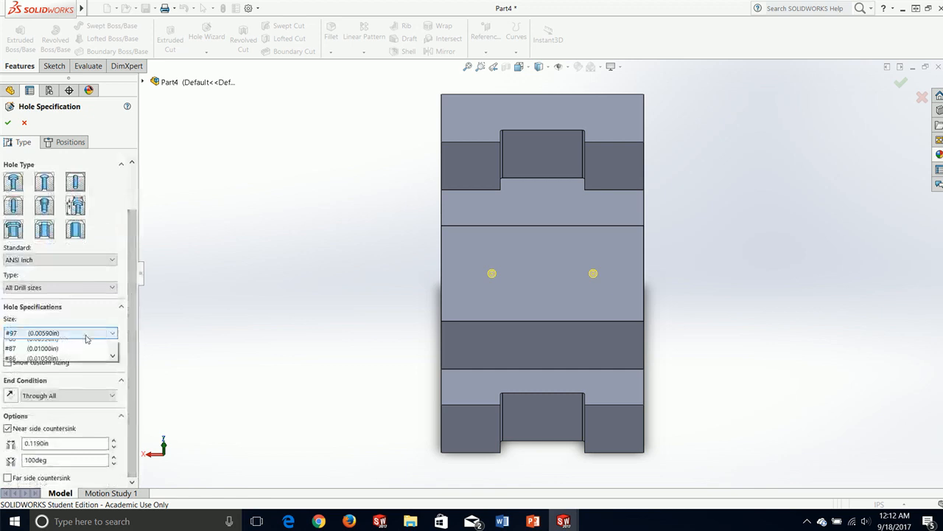
left_click_drag(112, 352, 114, 429)
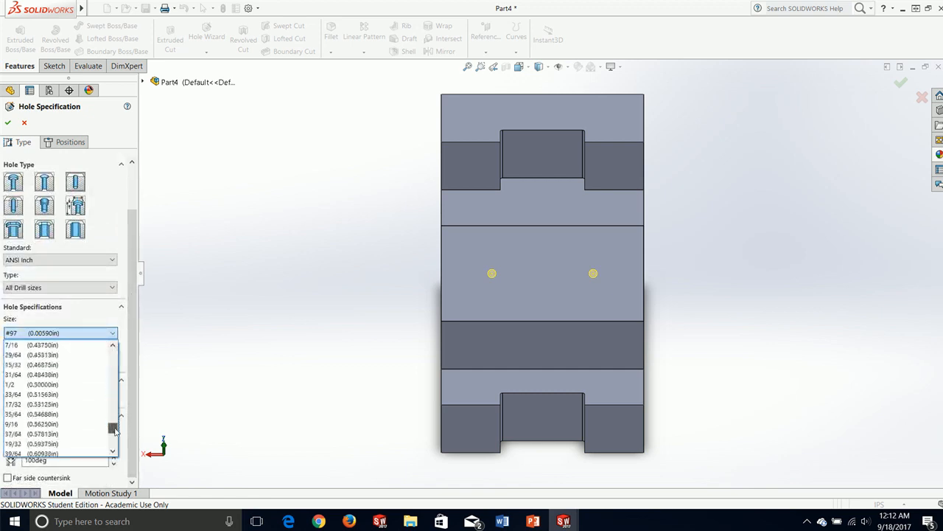
left_click(74, 384)
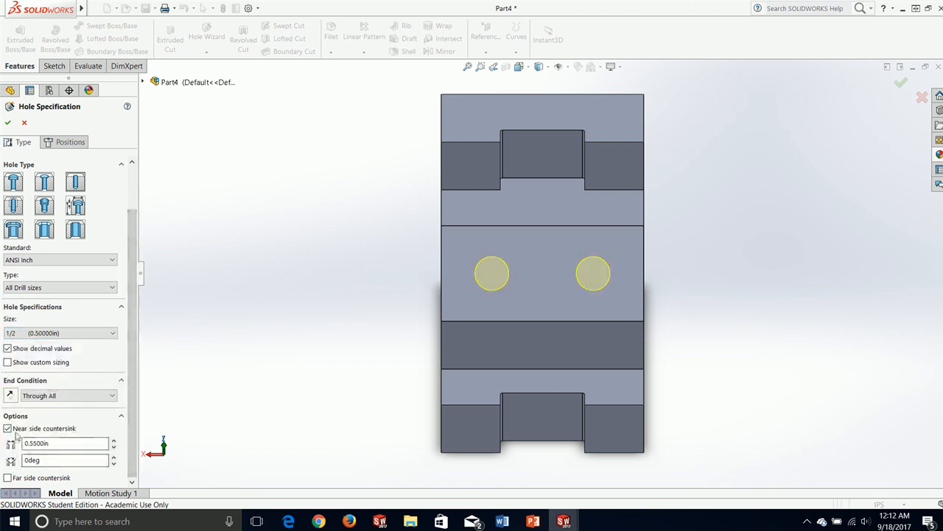
double_click(73, 460)
type("100")
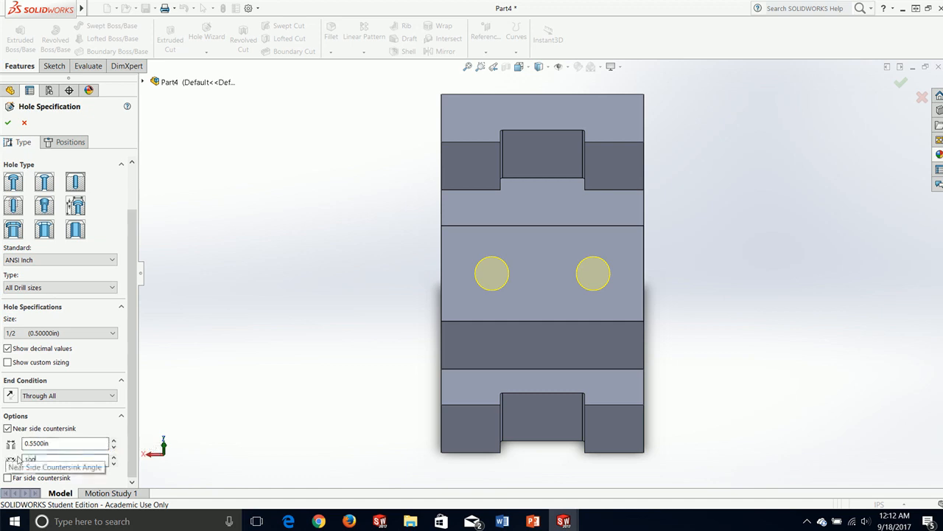
key("Return")
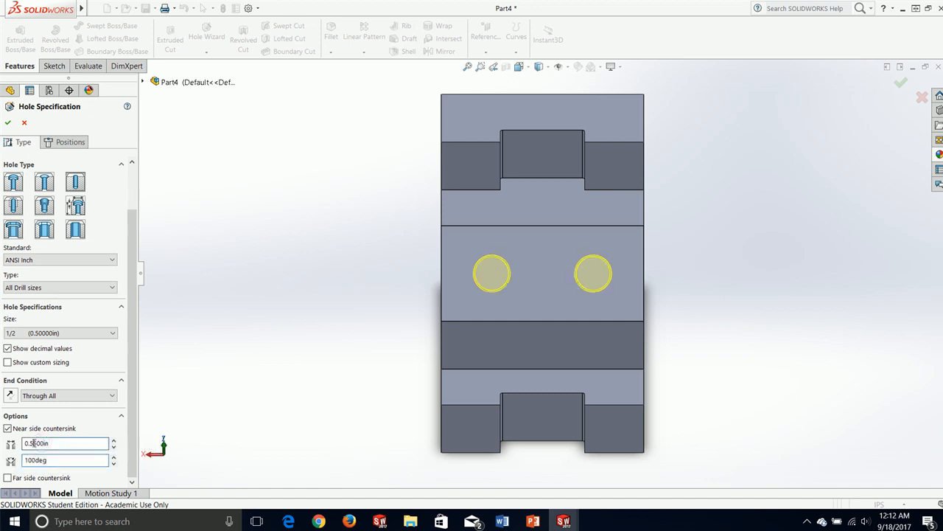
Change the drill size of the two holes to 1/4 (0.25000in).
left_click(65, 333)
left_click_drag(112, 431, 114, 410)
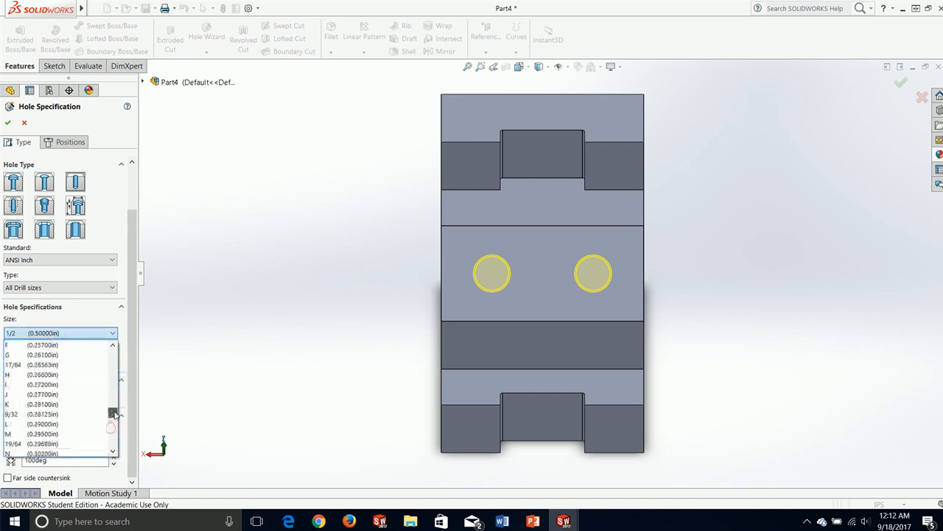
left_click(115, 348)
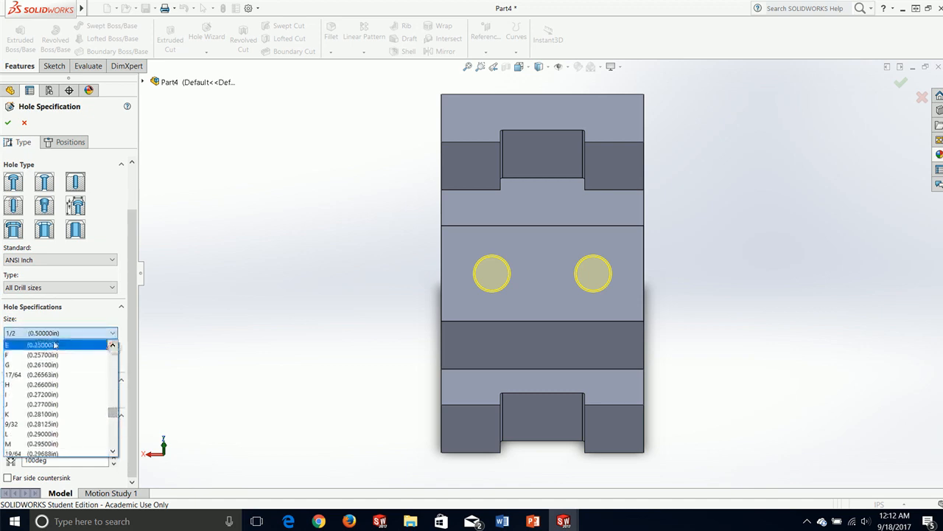
left_click(112, 344)
left_click(75, 352)
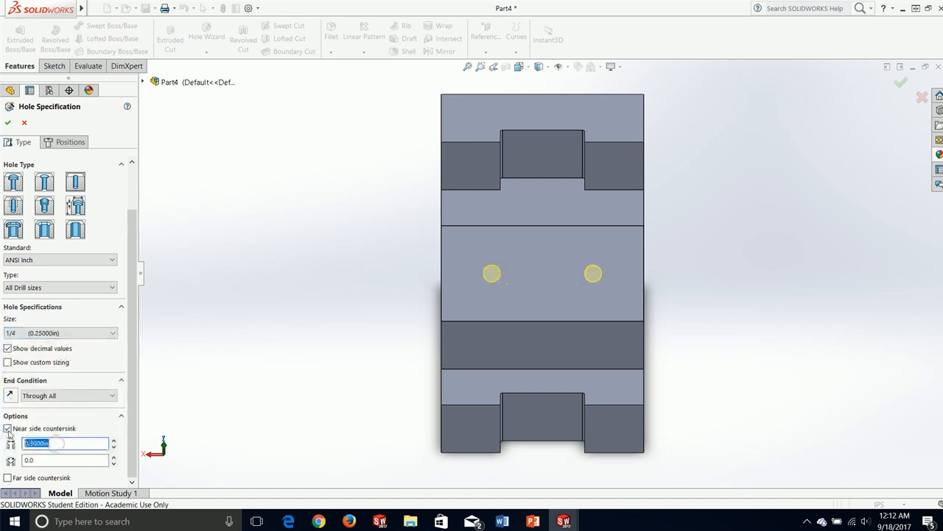
Set the near side countersink diameter of the two holes to 0.5 in.
type("50")
left_click(58, 460)
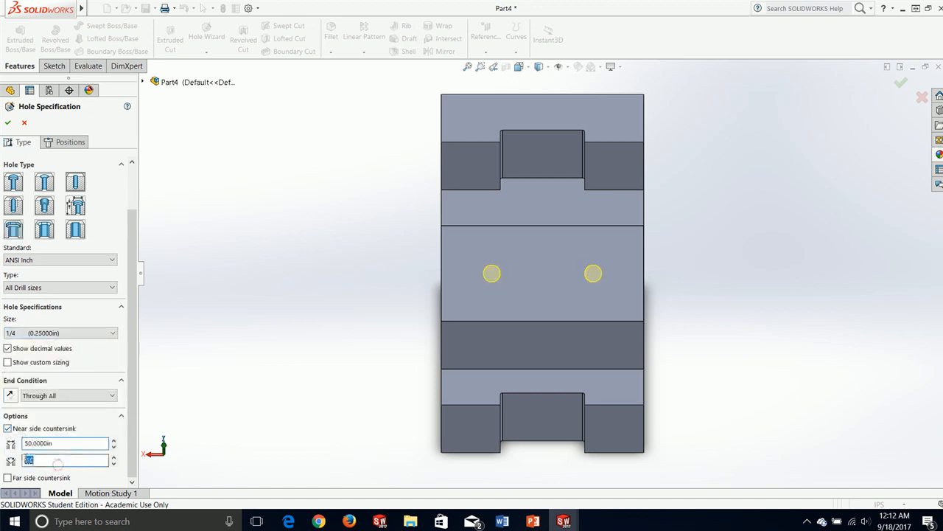
left_click(65, 443)
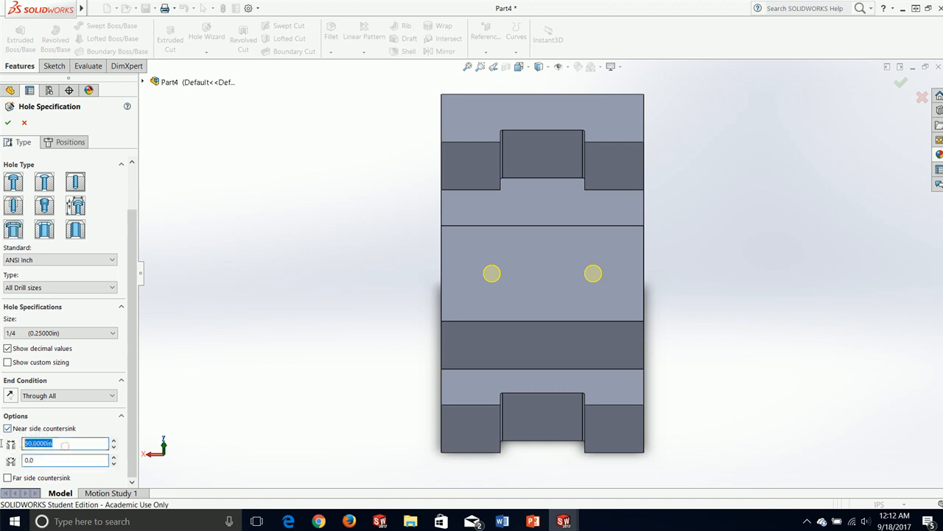
type(".5")
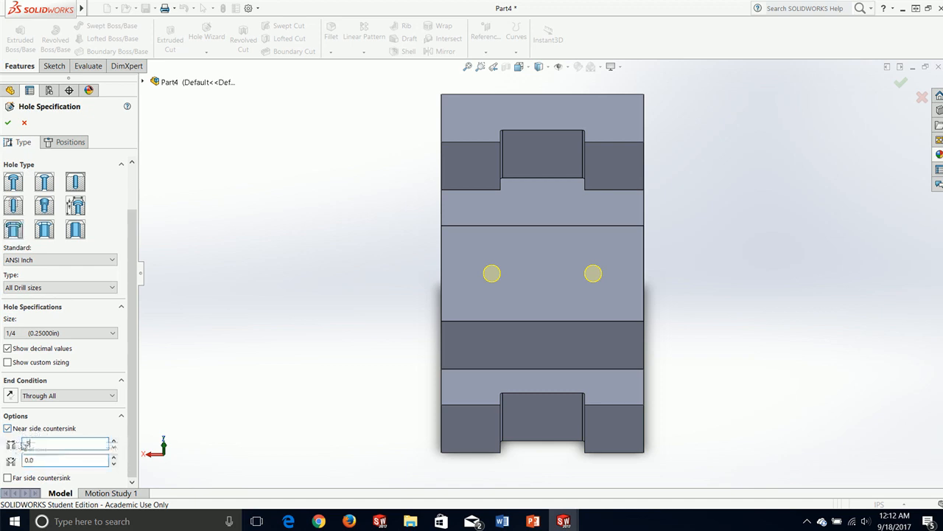
Set the near side countersink angle of the two holes to 100 degrees.
key("Tab")
type("100")
left_click(52, 442)
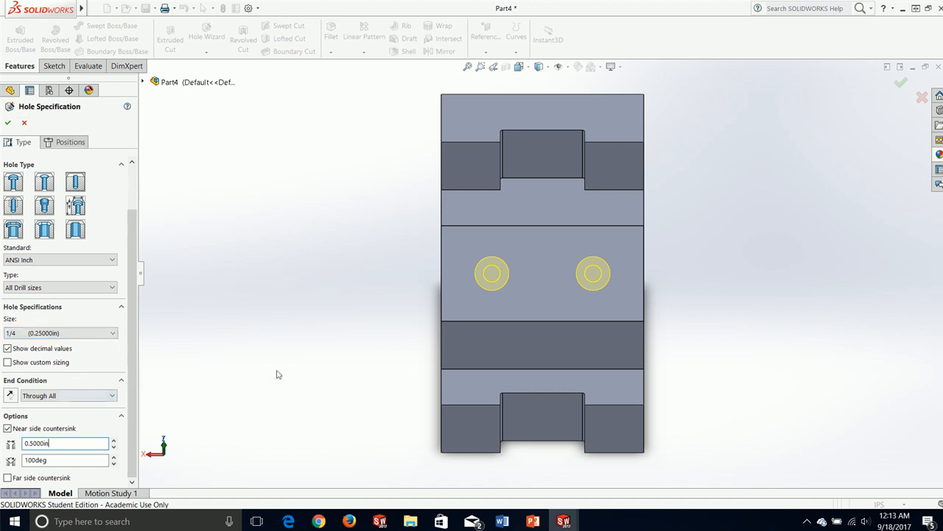
Add a far side countersink of 0.5 in diameter and 100 degrees to the two holes and accept the hole feature.
middle_click_drag(278, 375, 372, 342)
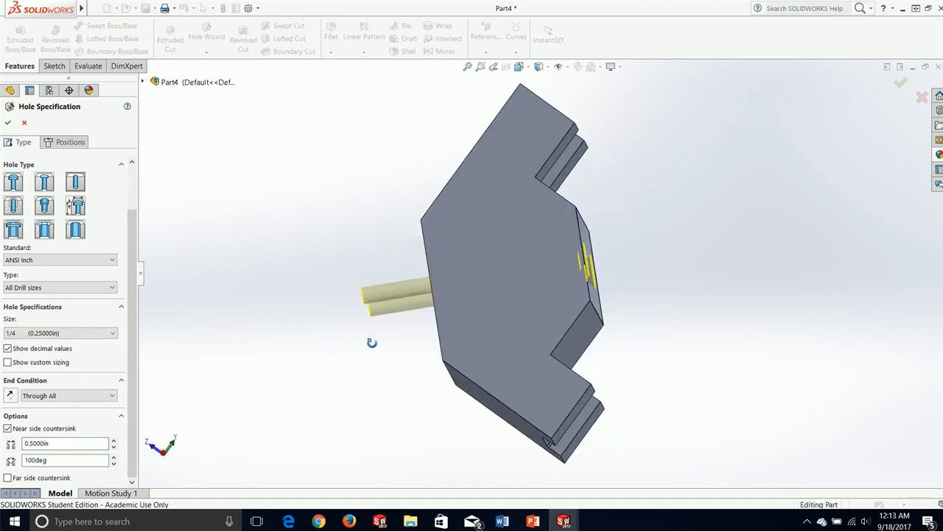
middle_click_drag(372, 342, 360, 345)
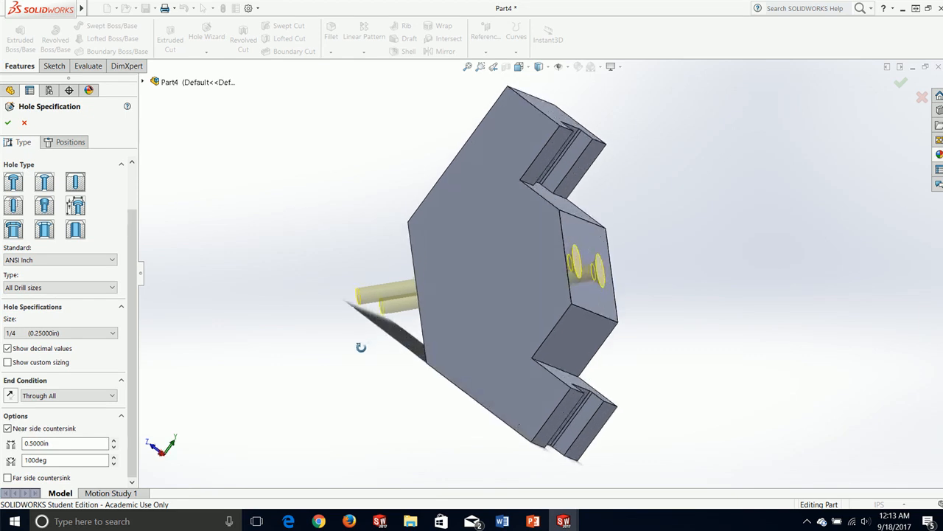
left_click(40, 479)
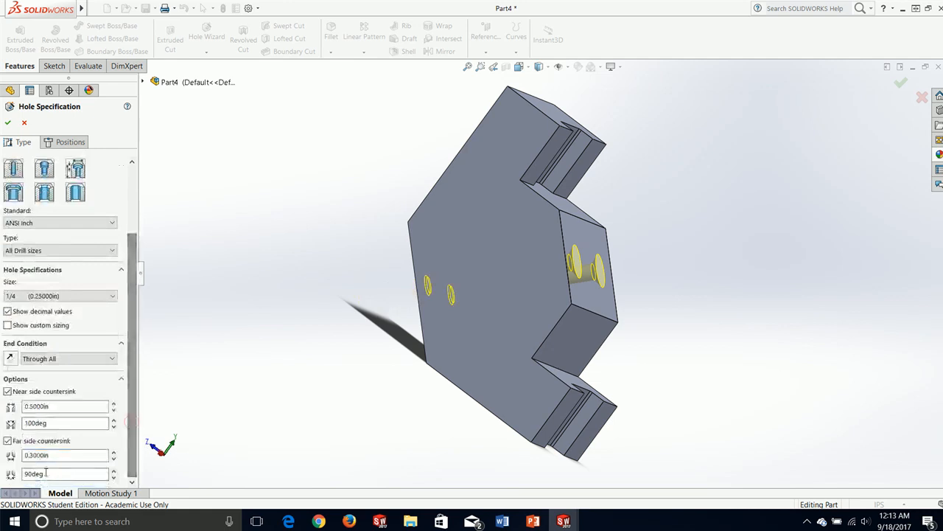
double_click(62, 455)
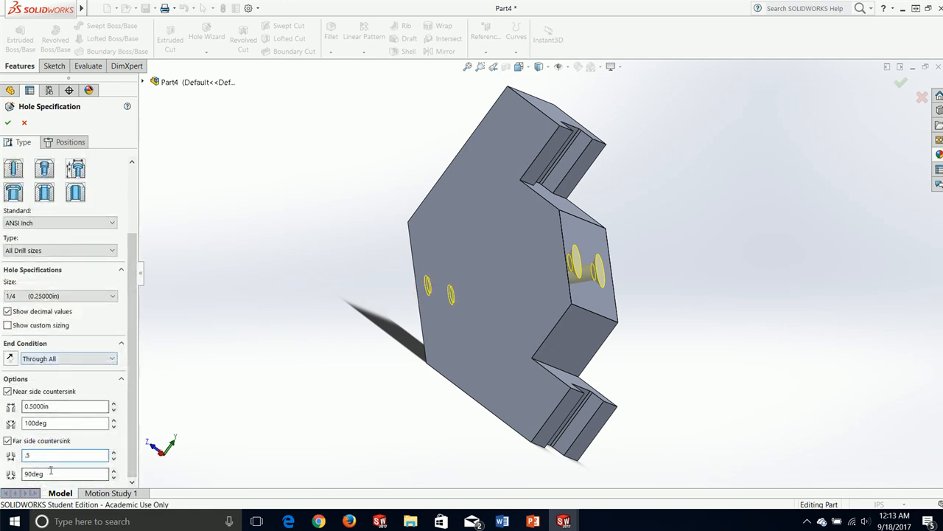
double_click(51, 470)
type("100")
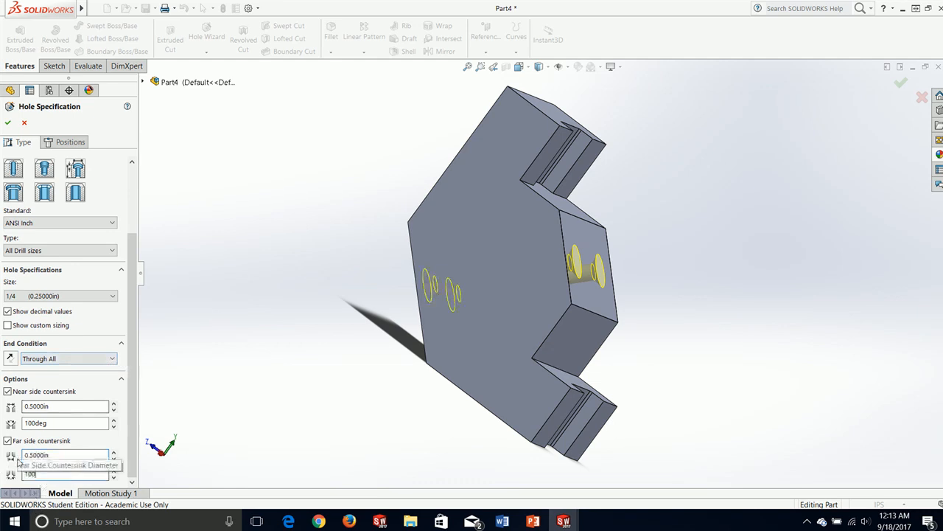
left_click(9, 124)
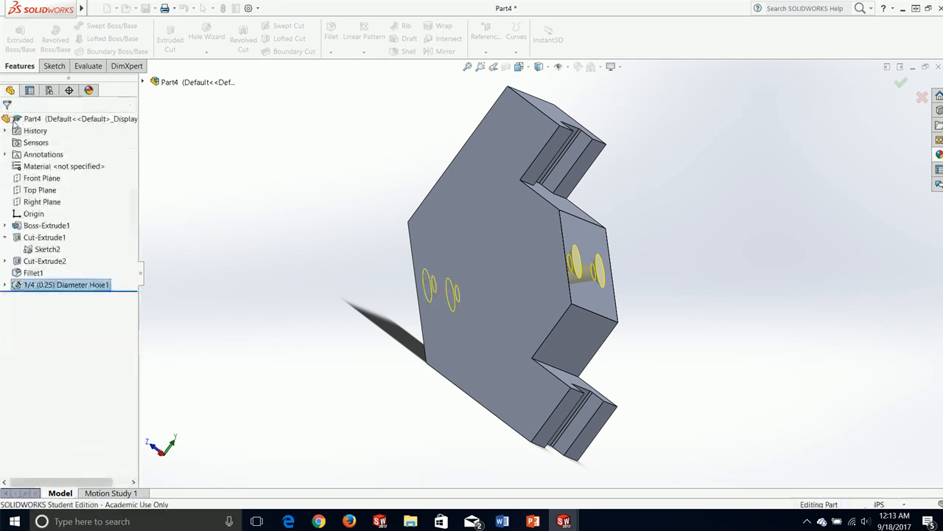
Save the finished part on the Desktop under the name Example 3.
middle_click_drag(368, 295, 314, 349)
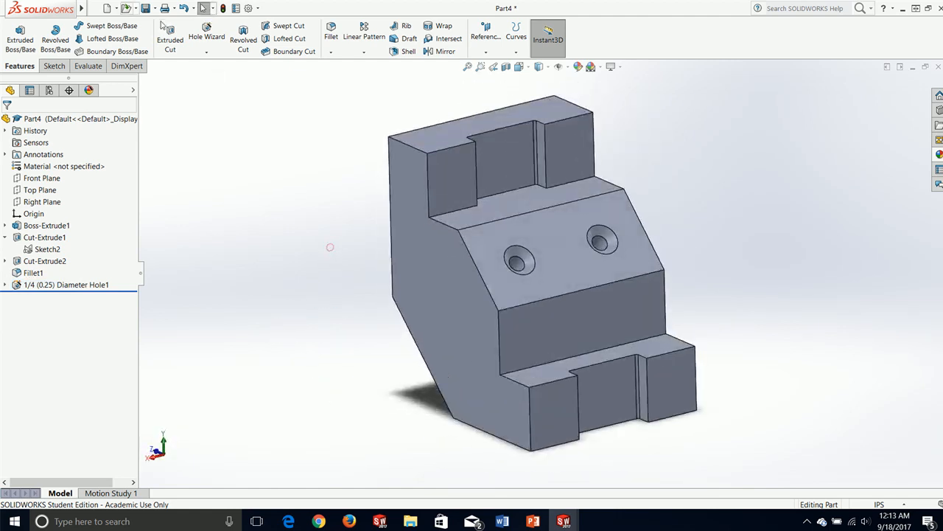
left_click(95, 8)
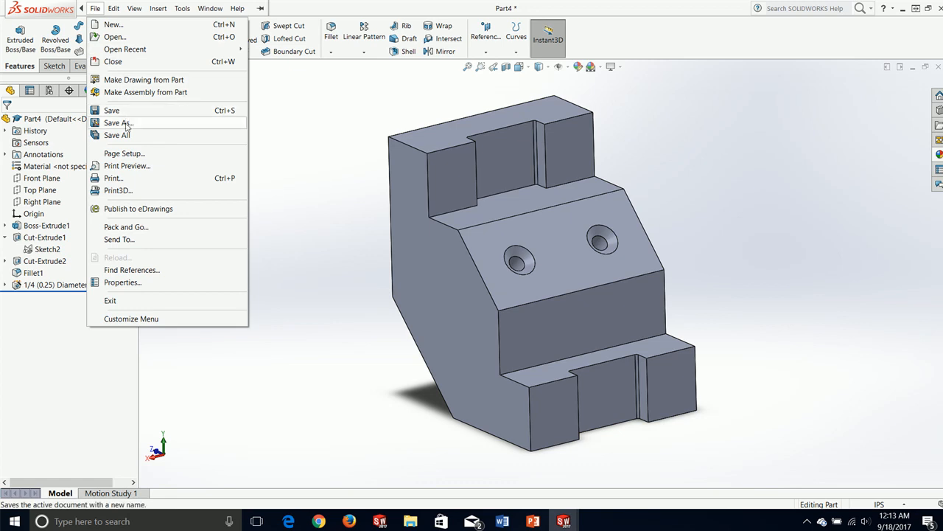
left_click(118, 123)
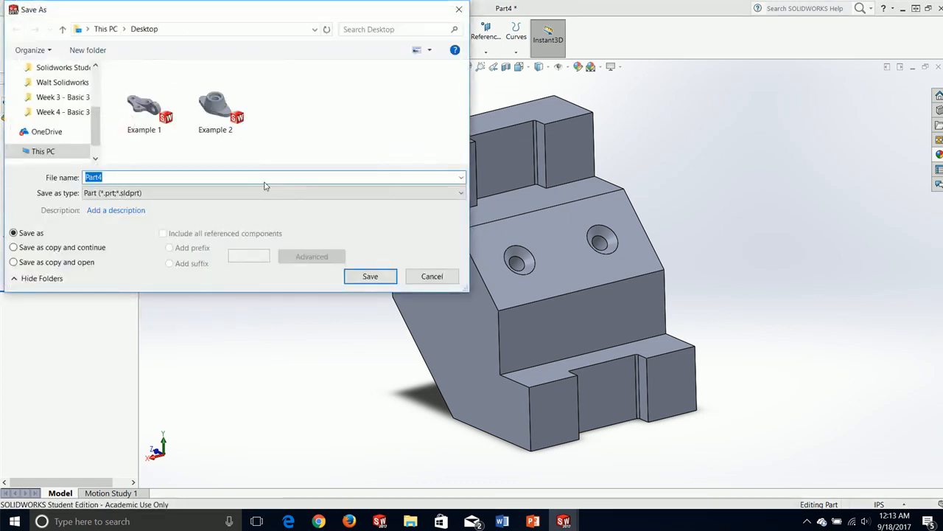
type("Example 3")
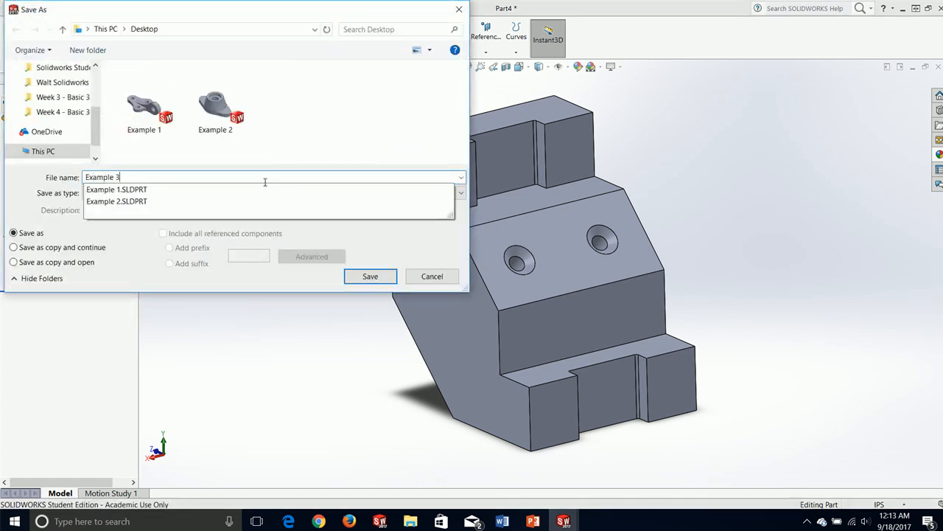
key("Return")
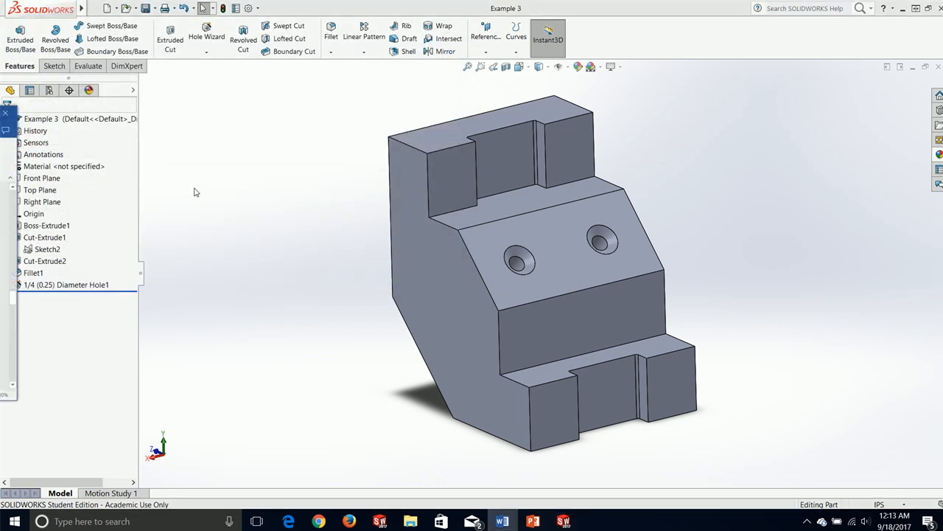
Switch to the Lesson 4 Classwork document in Word and examine the Class Problem 4 views and dimensions.
left_click_drag(0, 113, 519, 2)
scroll(533, 294, "down", 10)
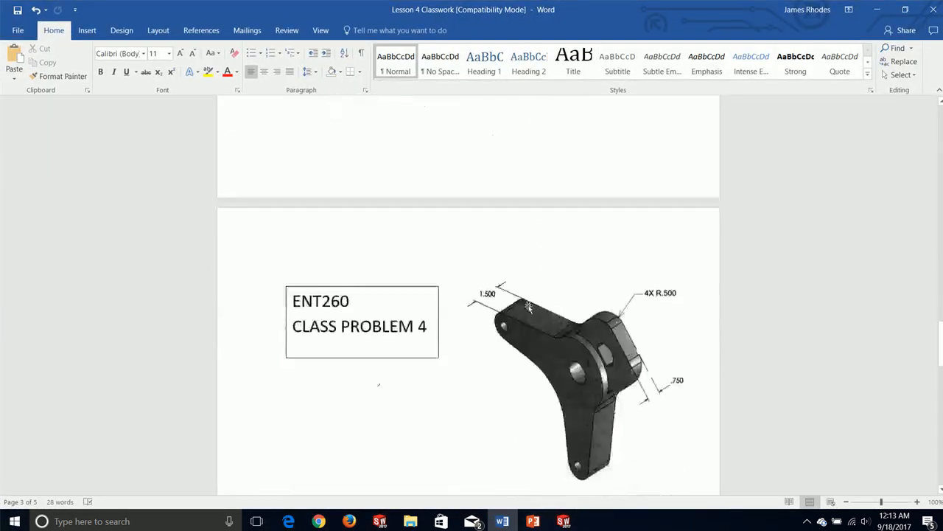
scroll(521, 325, "down", 1)
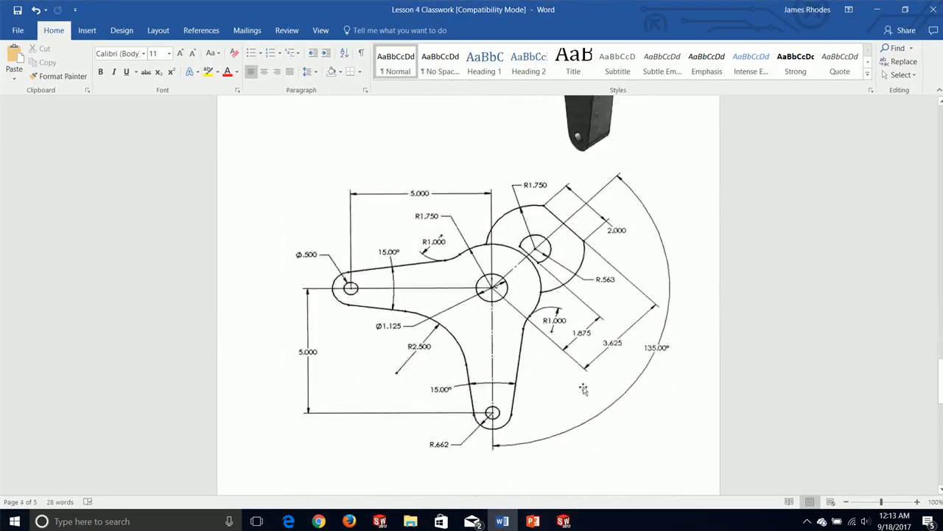
scroll(476, 293, "up", 5)
scroll(560, 383, "down", 6)
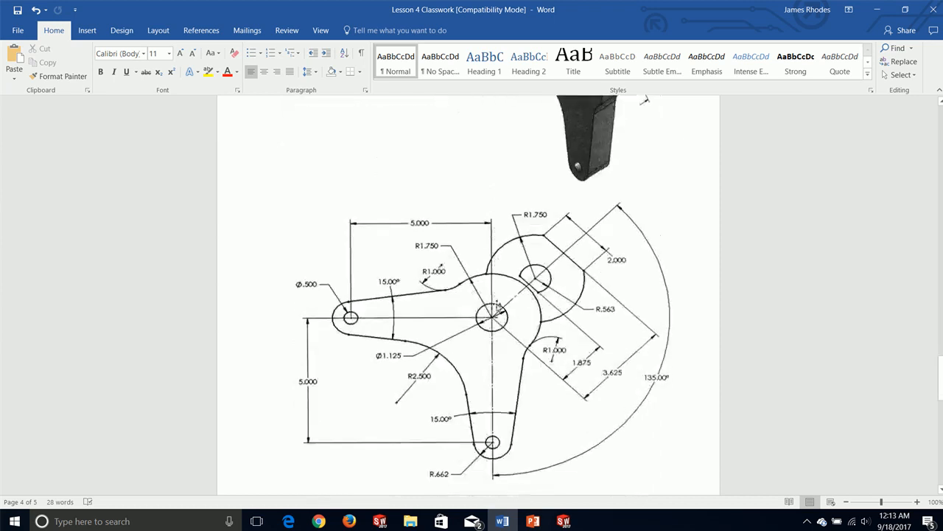
scroll(569, 394, "up", 10)
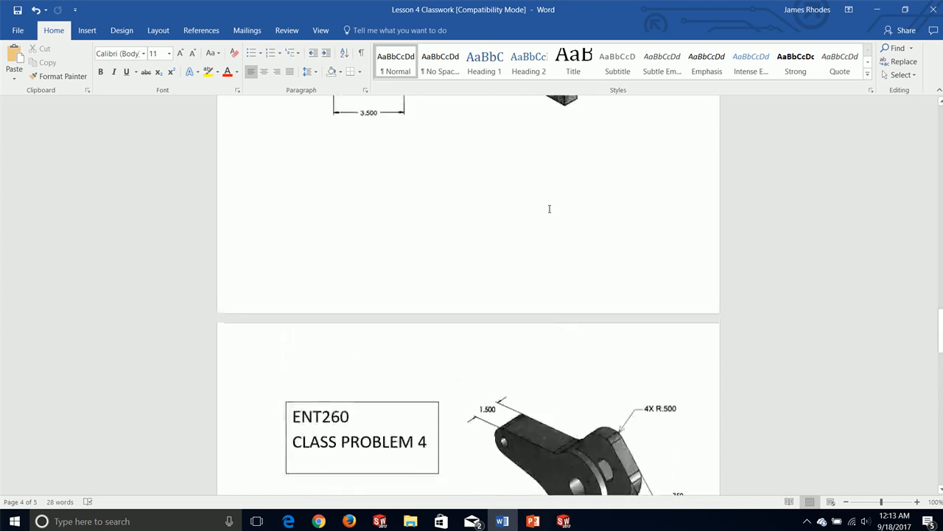
scroll(534, 351, "down", 4)
scroll(533, 351, "down", 5)
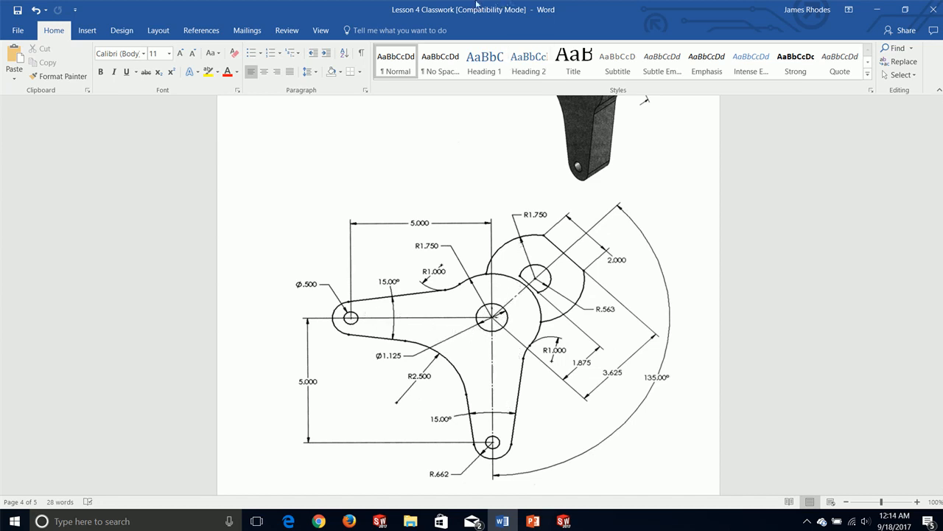
left_click_drag(476, 3, 0, 207)
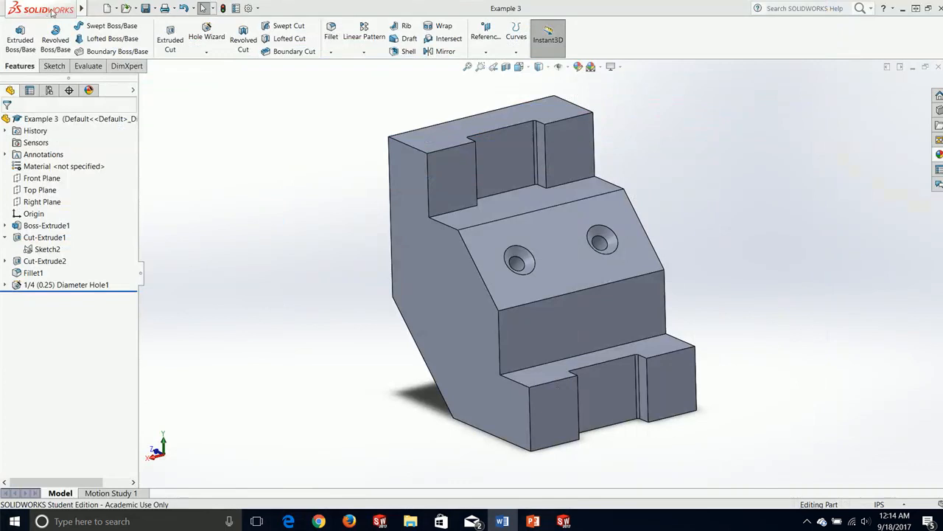
Switch to SOLIDWORKS, create a new part document and start a sketch on its Front Plane.
mouse_move(52, 12)
left_click(95, 8)
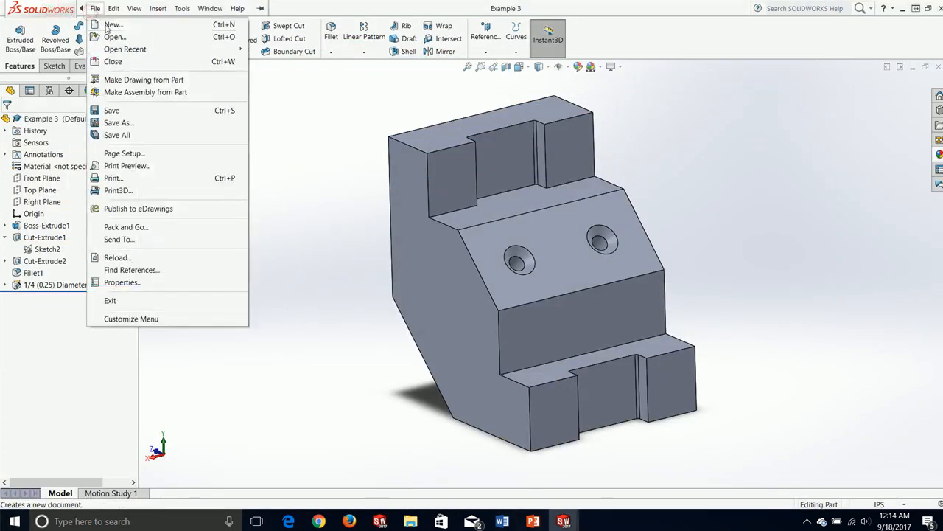
left_click(111, 25)
left_click(401, 387)
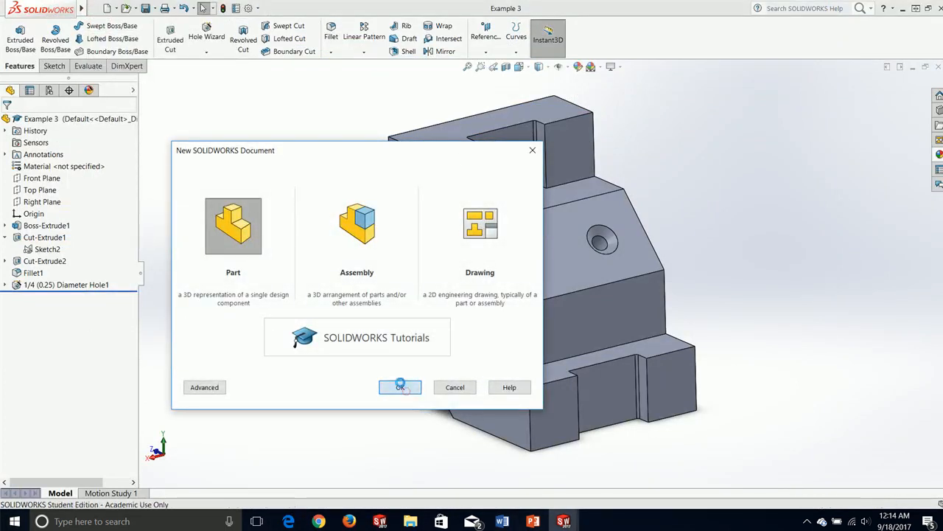
left_click(336, 233)
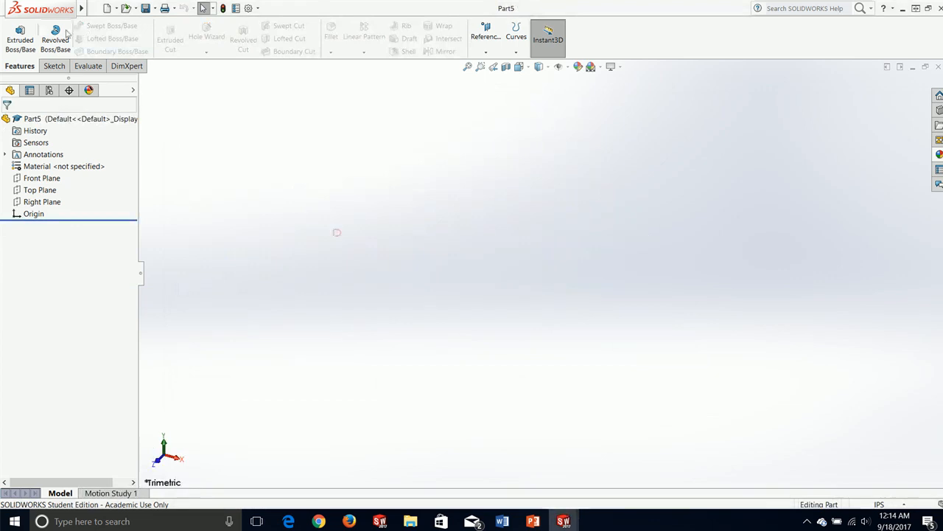
left_click(55, 67)
left_click(15, 31)
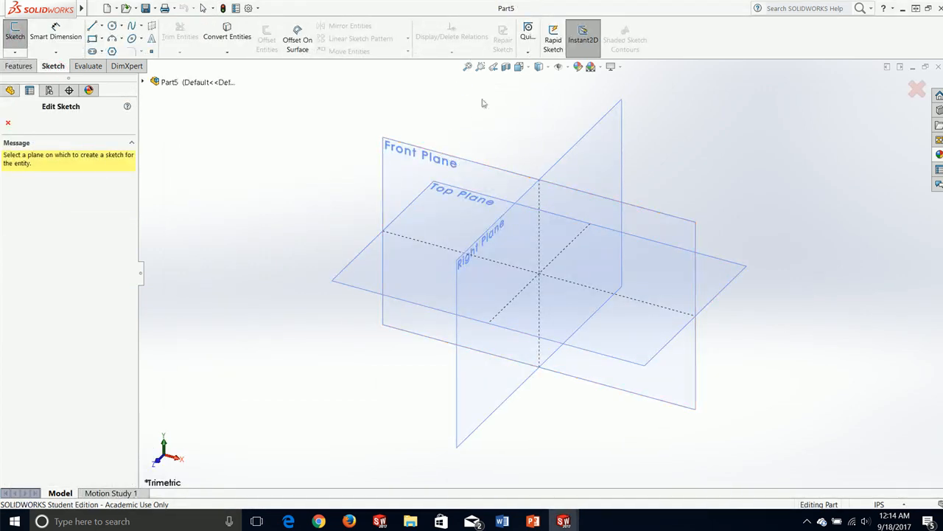
left_click(434, 162)
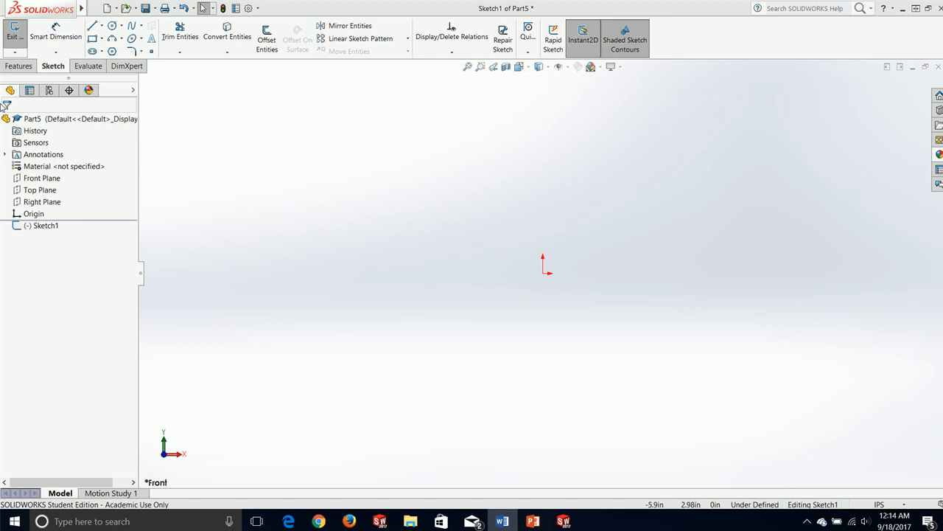
Sketch a circle centred on the origin and dimension its diameter to 1.125 in.
left_click(112, 26)
left_click_drag(543, 273, 564, 196)
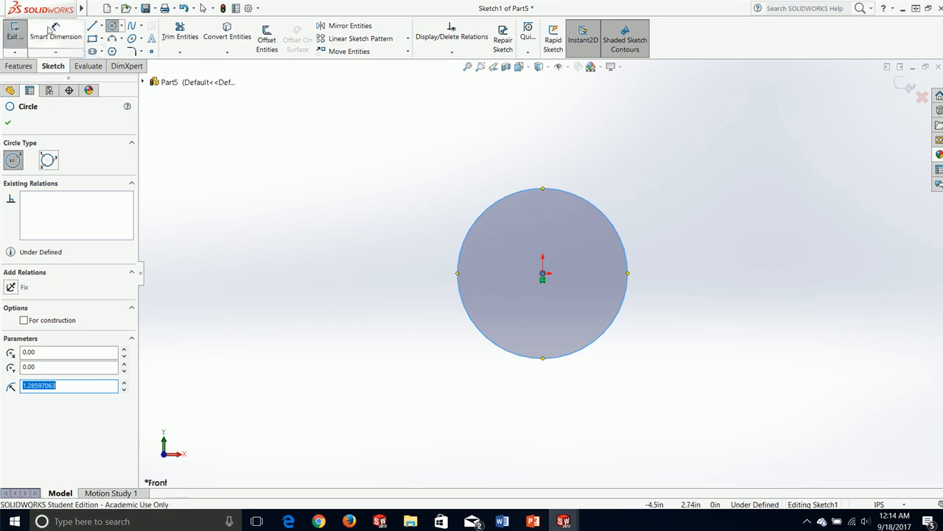
left_click(55, 31)
left_click(562, 197)
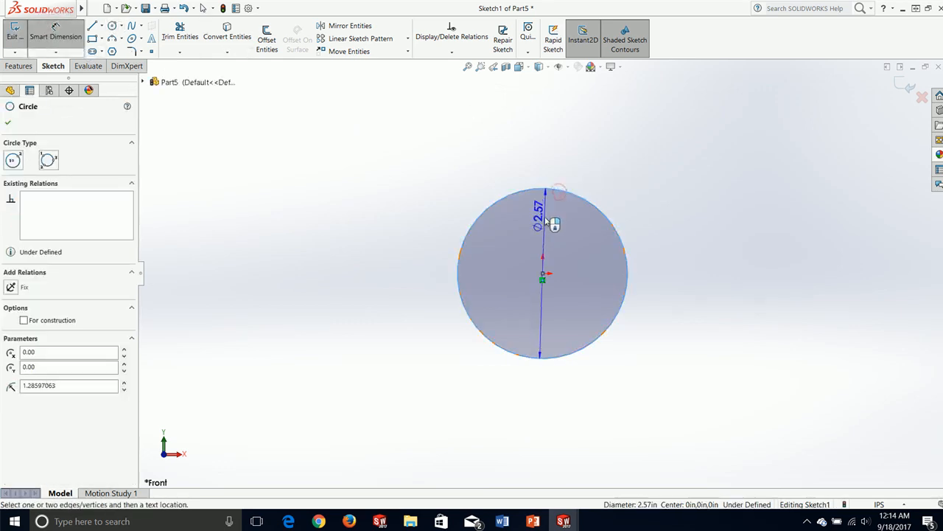
left_click(549, 213)
type("1.125")
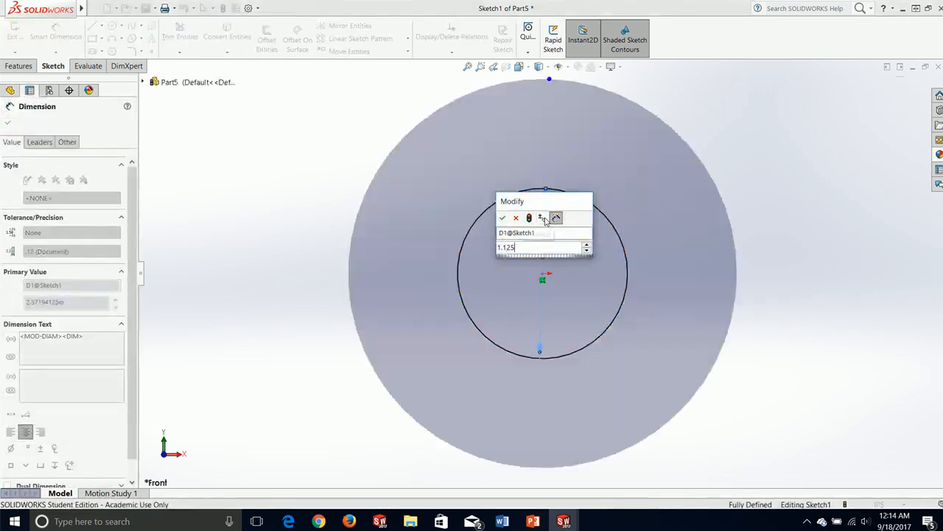
key("Return")
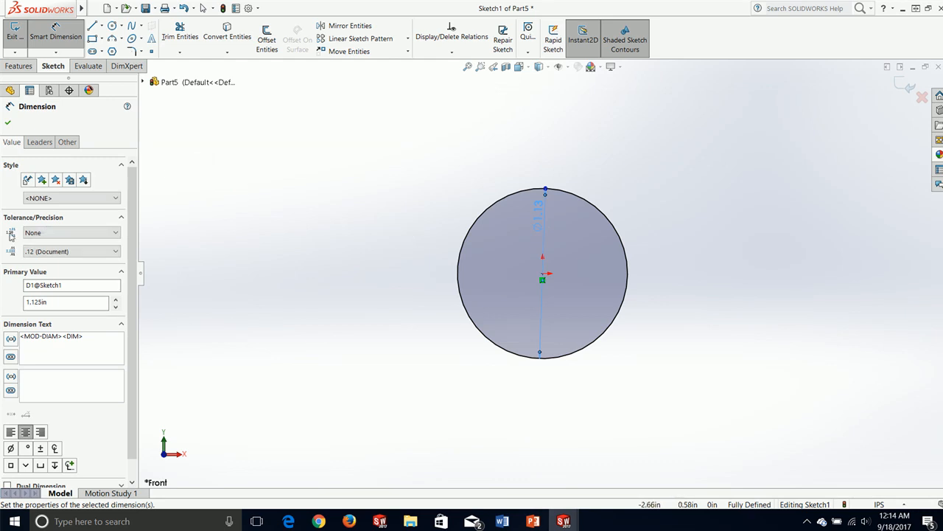
Sketch a larger concentric circle around the 1.125 in circle and dimension its diameter to 3.5 in.
left_click(112, 27)
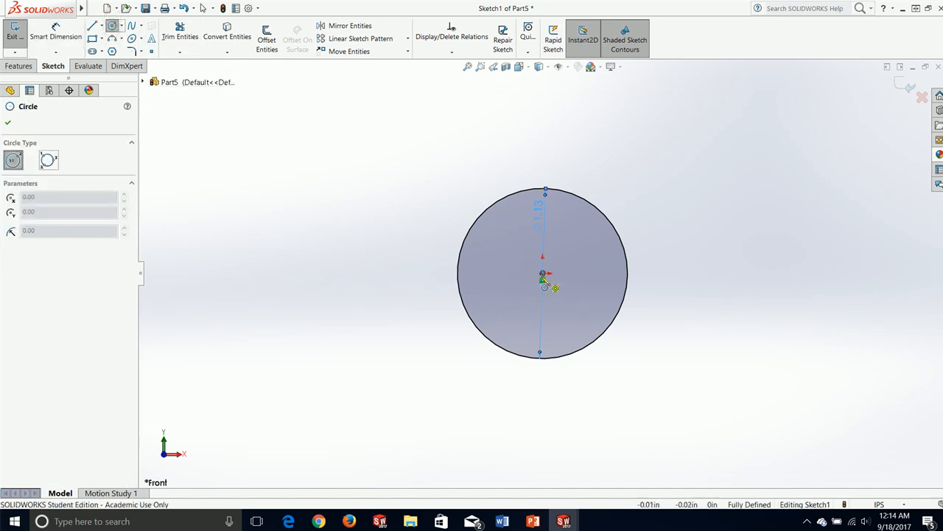
left_click(543, 274)
left_click(623, 99)
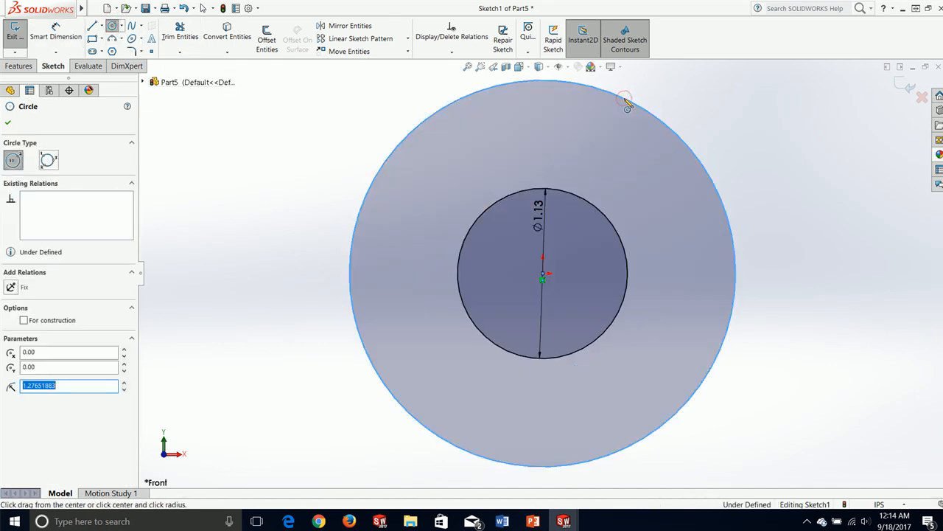
key("Escape")
left_click(52, 28)
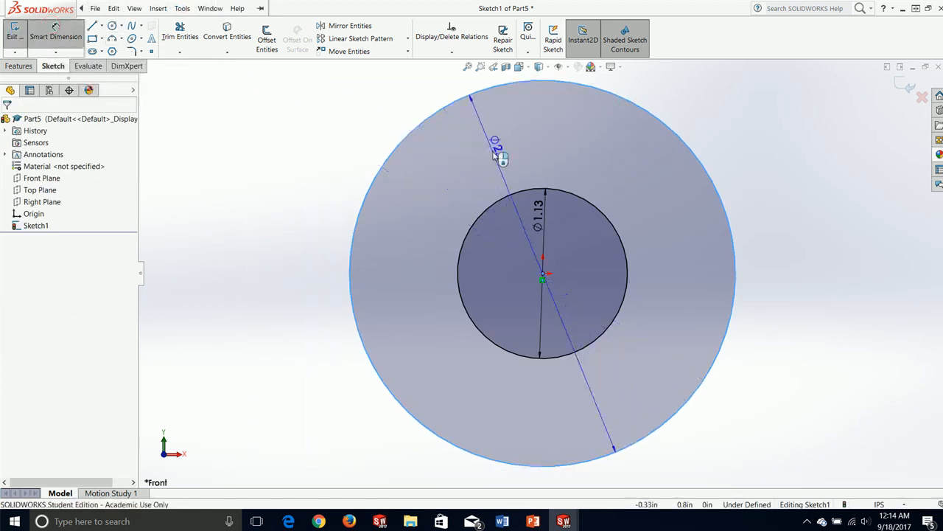
left_click(495, 153)
type("3")
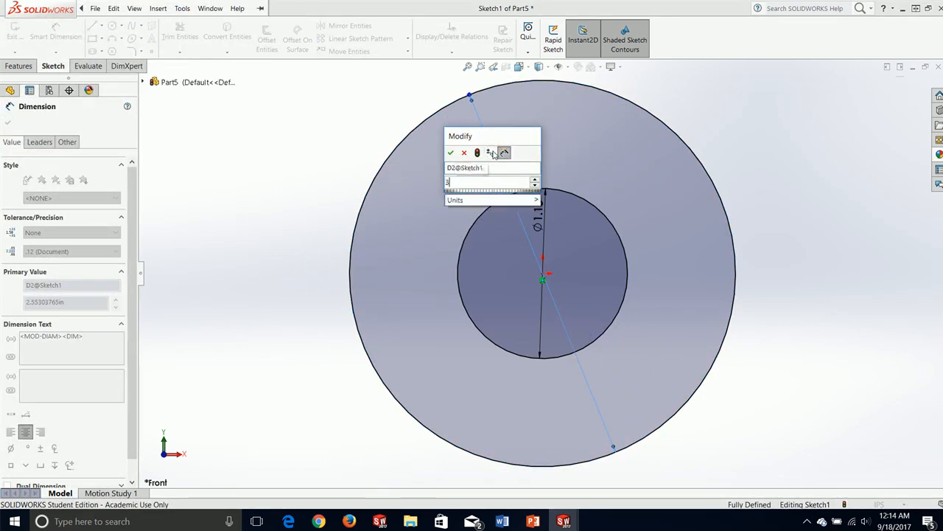
type(".5")
key("Return")
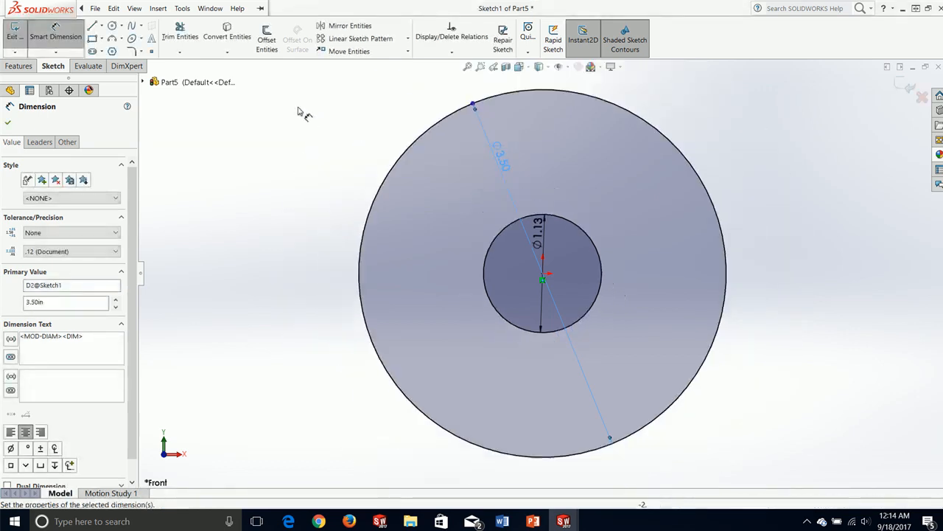
left_click(9, 124)
Sketch a vertical centerline about 4 in long straight down from the origin.
left_click(102, 26)
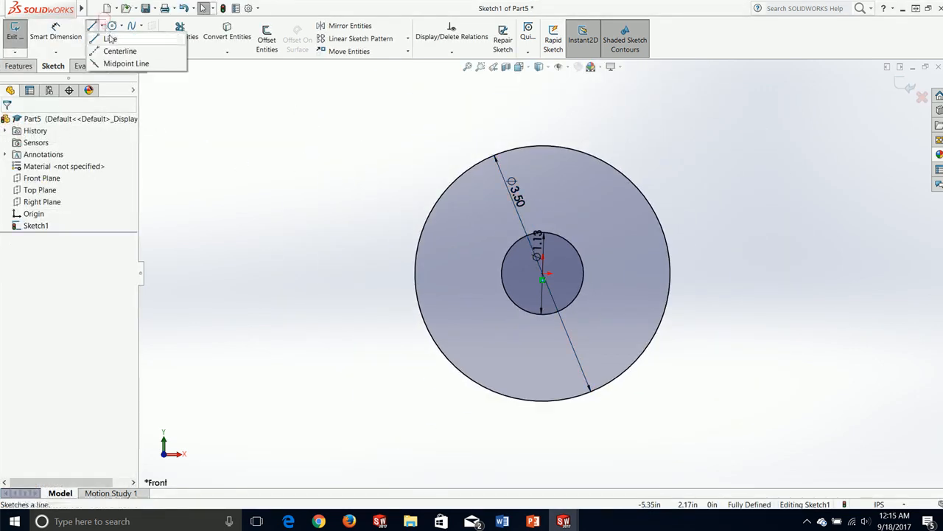
left_click(118, 49)
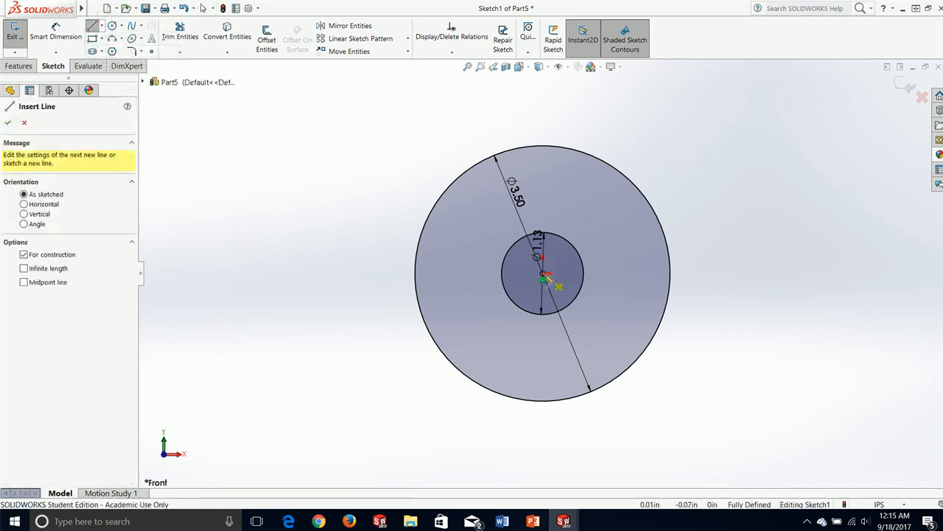
left_click(543, 274)
scroll(541, 442, "up", 2)
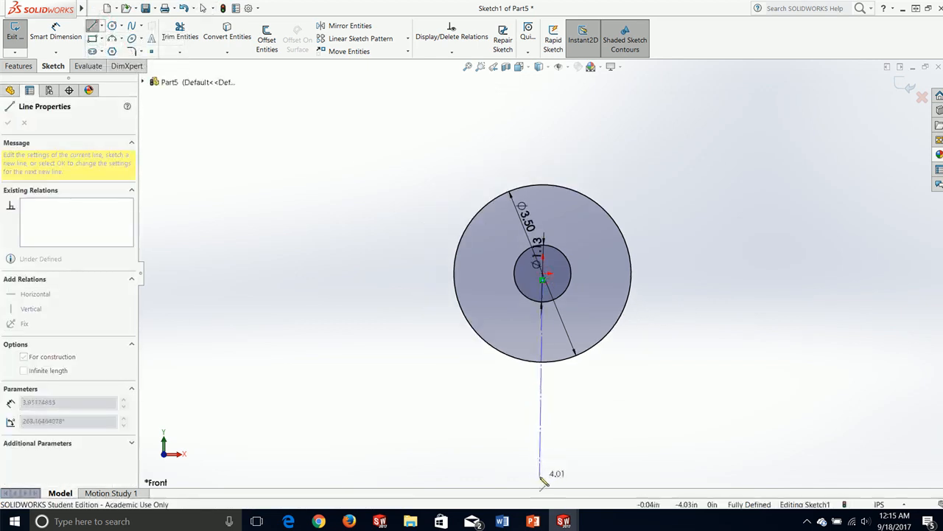
left_click(543, 477)
key("Escape")
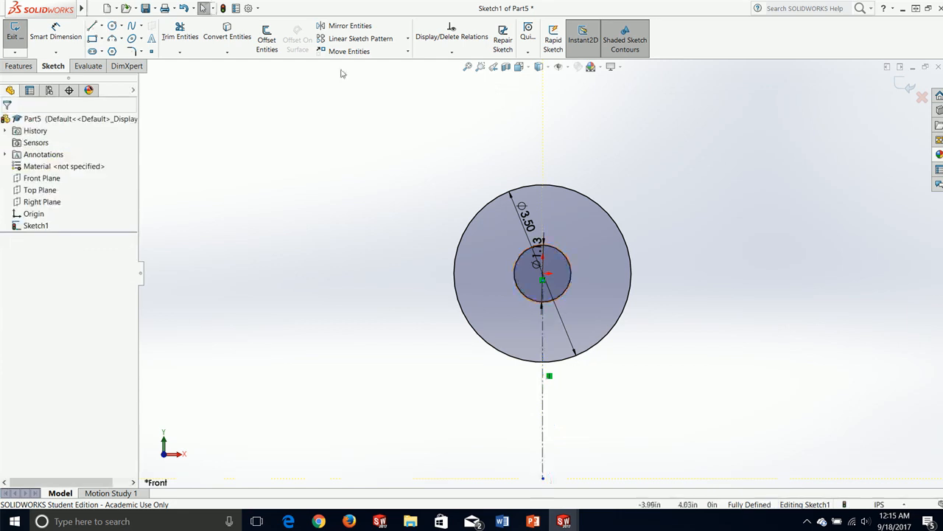
Sketch a horizontal centerline from the origin to the left, extending well past the 3.5 in circle.
left_click(102, 26)
left_click(121, 61)
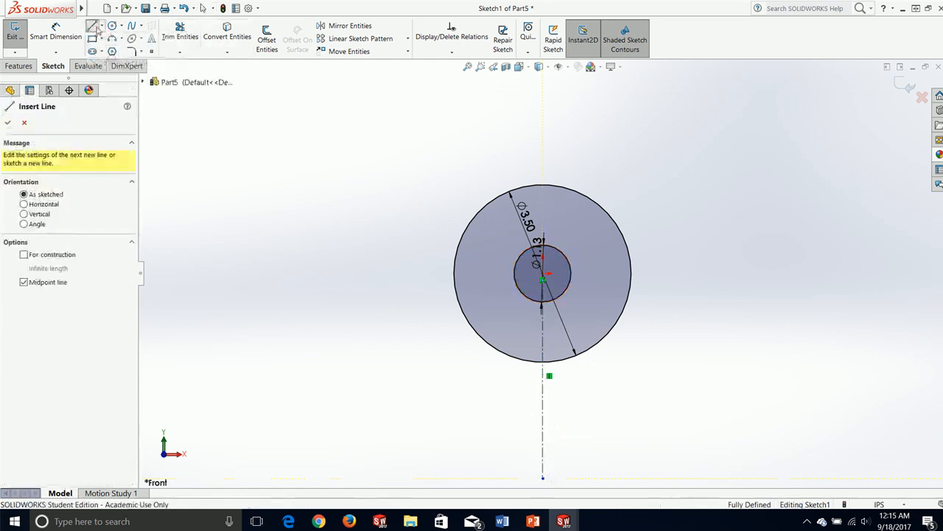
left_click(102, 26)
left_click(120, 48)
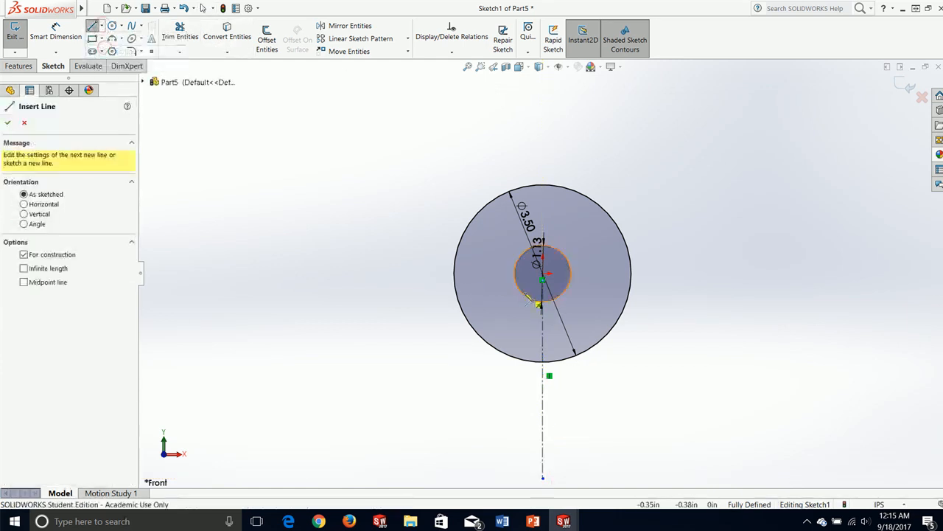
left_click(543, 276)
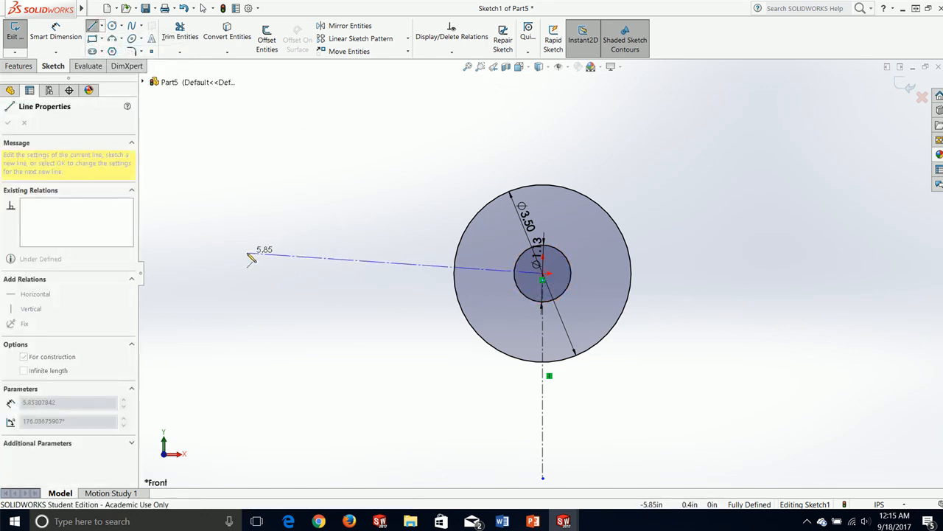
left_click(202, 273)
key("Escape")
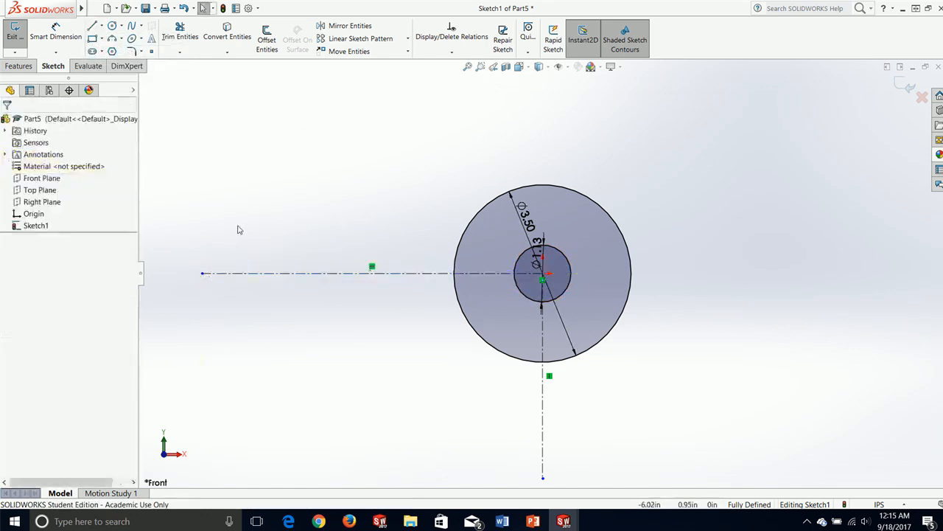
Sketch a circle of about 0.3 in radius near the vertical centerline's lower end and one of about 0.41 in radius on the horizontal centerline.
left_click(110, 27)
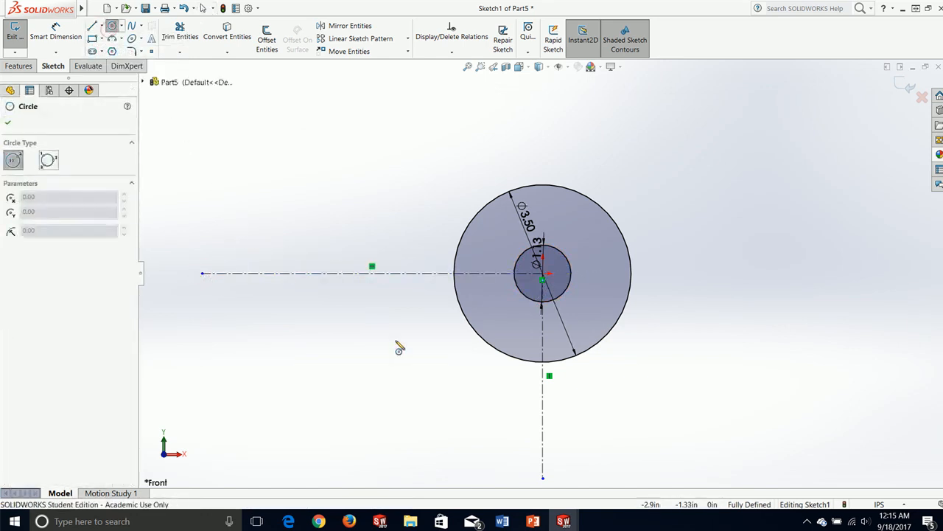
scroll(396, 341, "up", 2)
scroll(502, 439, "down", 2)
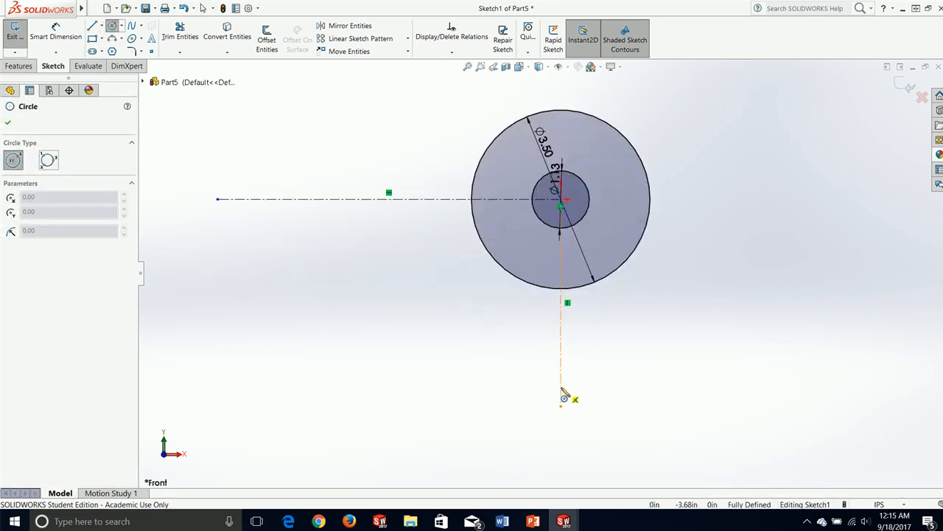
left_click(560, 387)
left_click(576, 383)
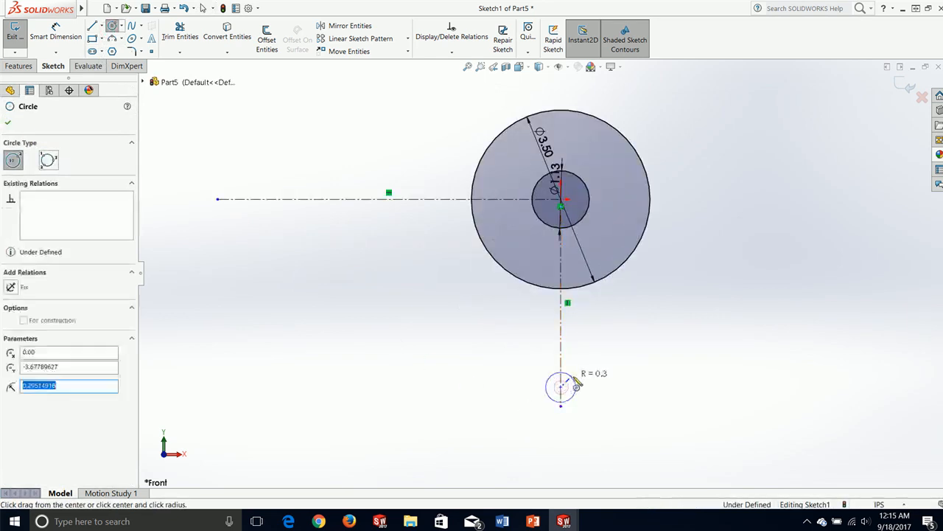
left_click(286, 198)
left_click(298, 184)
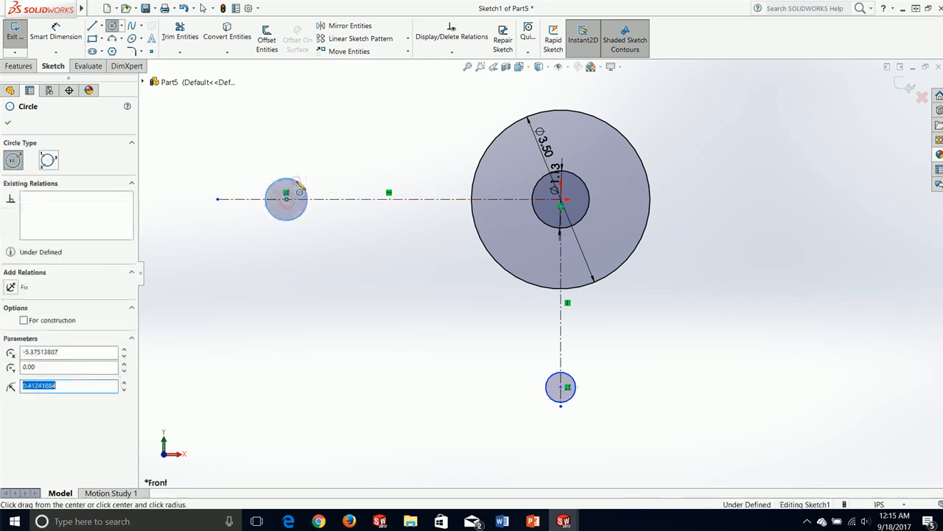
key("Escape")
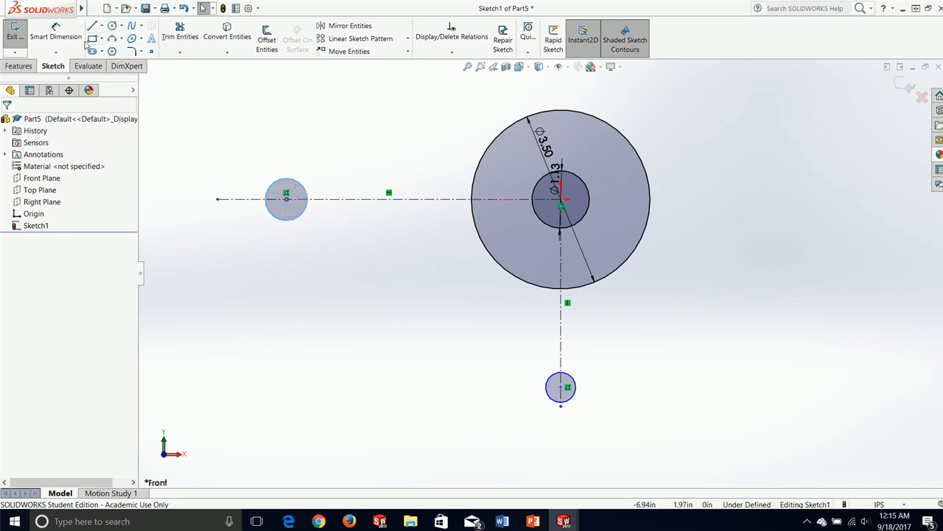
Sketch a larger concentric circle around each small circle, the one on the horizontal centerline with a radius of about 0.97 in.
left_click(112, 26)
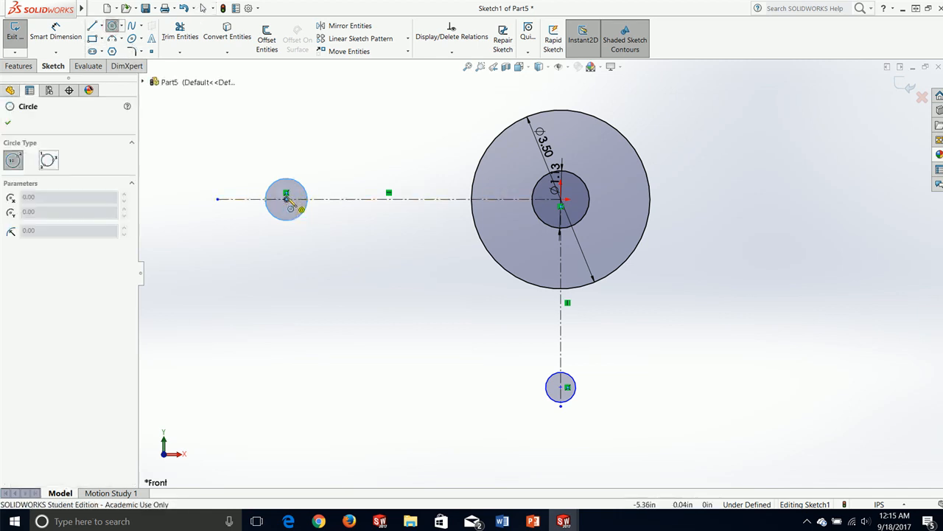
left_click(286, 199)
left_click(303, 153)
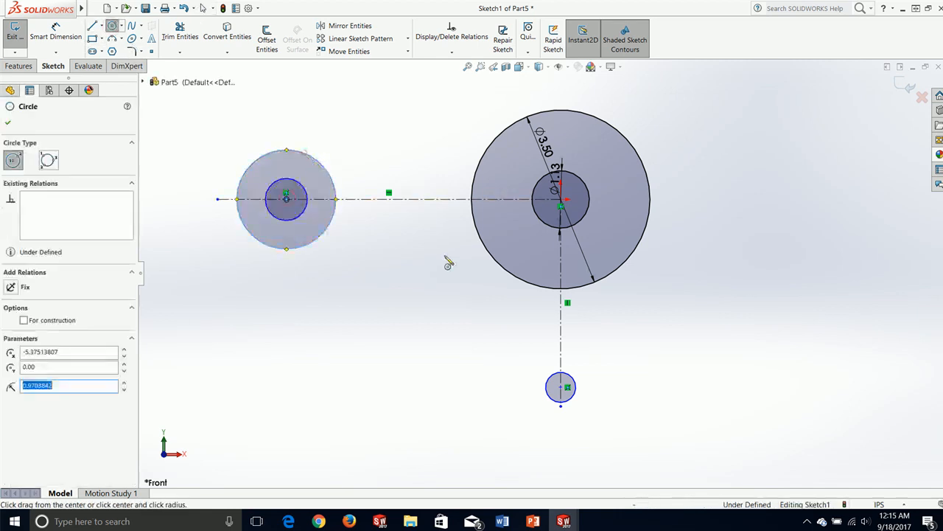
left_click(560, 387)
left_click(596, 352)
key("Escape")
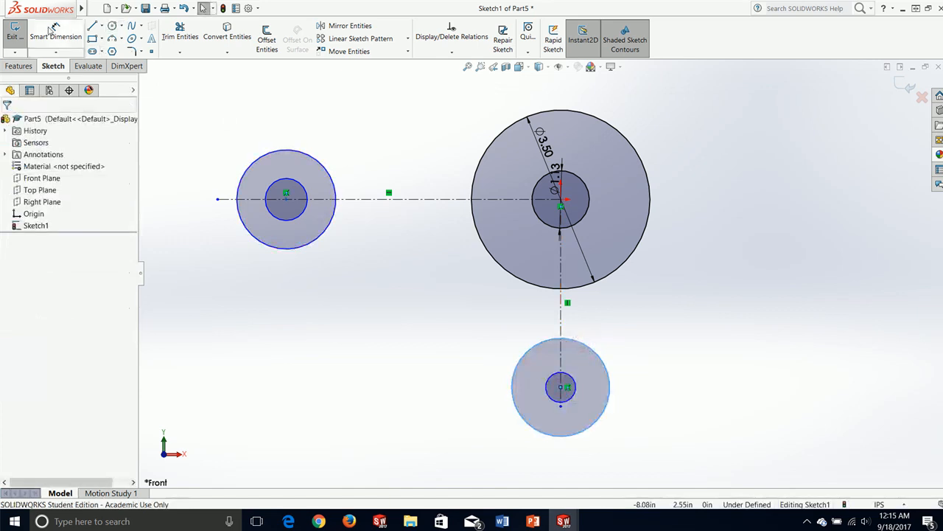
left_click(113, 8)
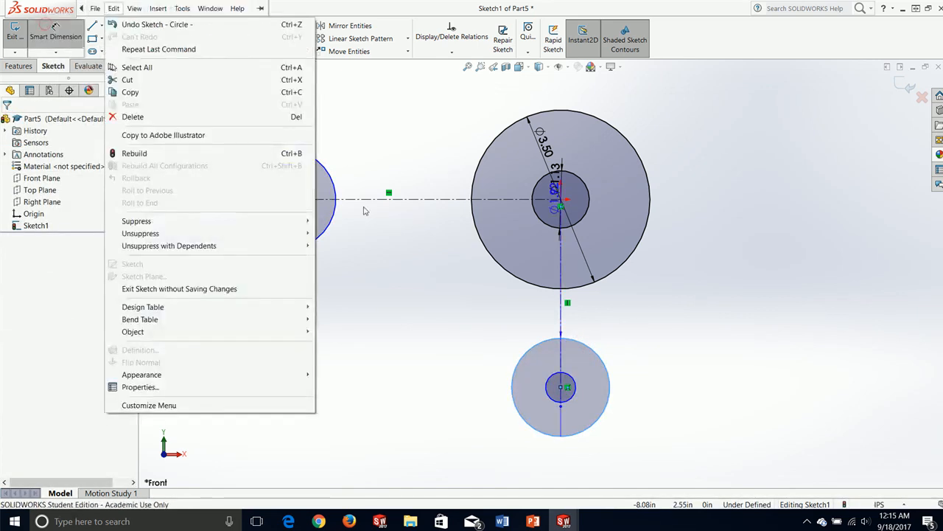
left_click(319, 135)
key("Escape")
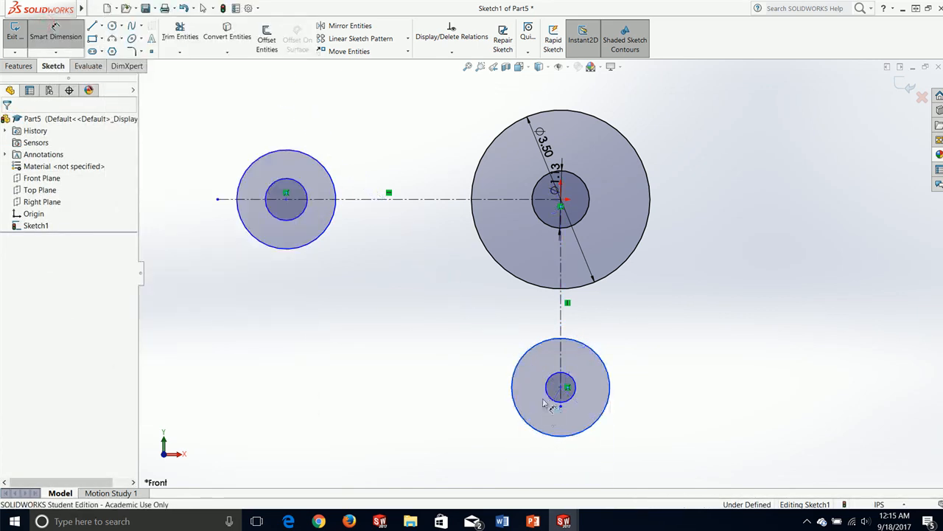
Dimension the diameters of the small circles on the horizontal and vertical centerlines to 0.5 in each.
left_click(274, 190)
left_click(322, 186)
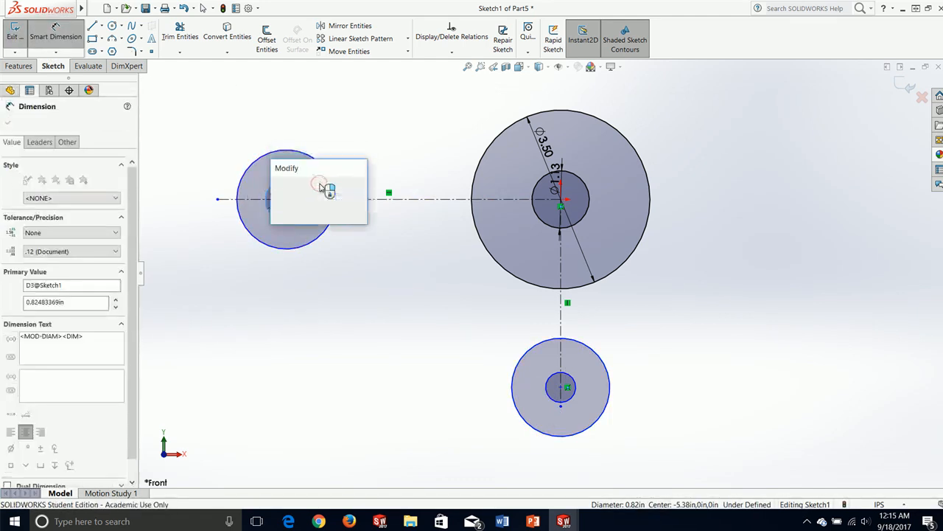
type("0.5")
key("Return")
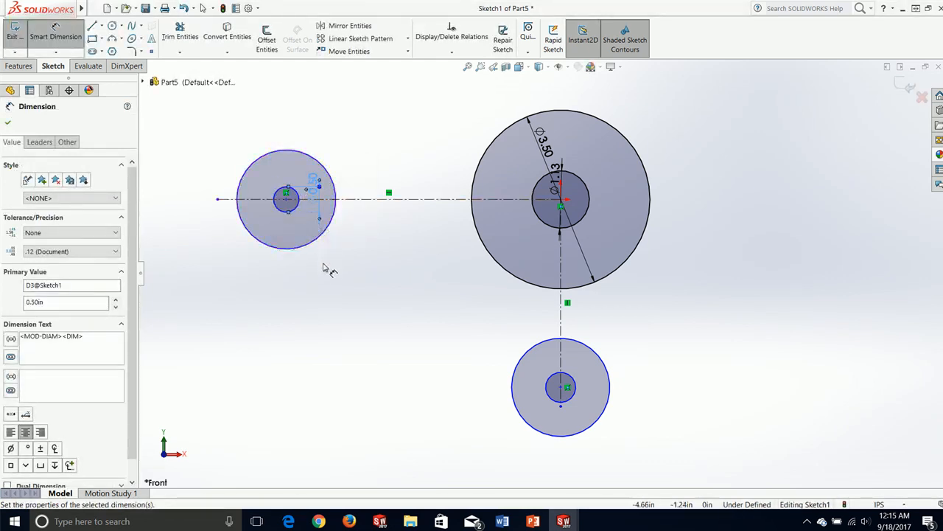
left_click(572, 379)
left_click(597, 379)
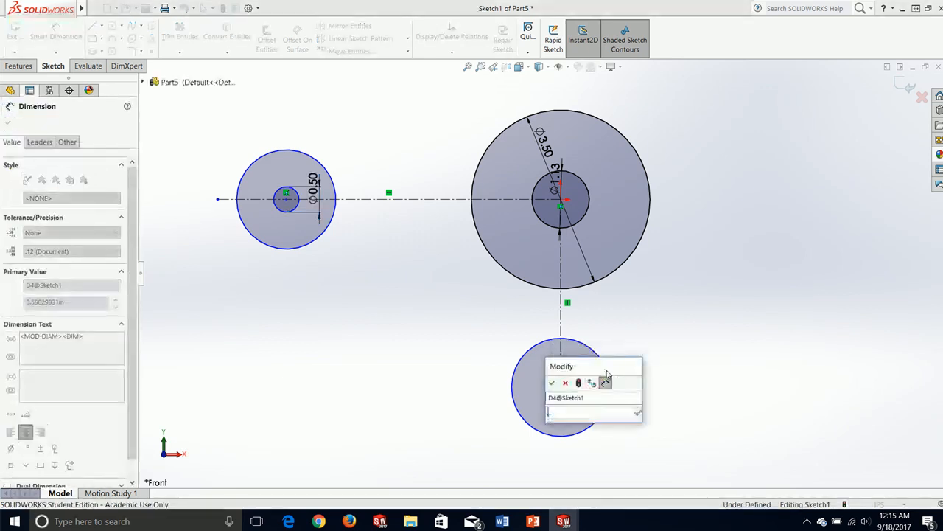
key("Return")
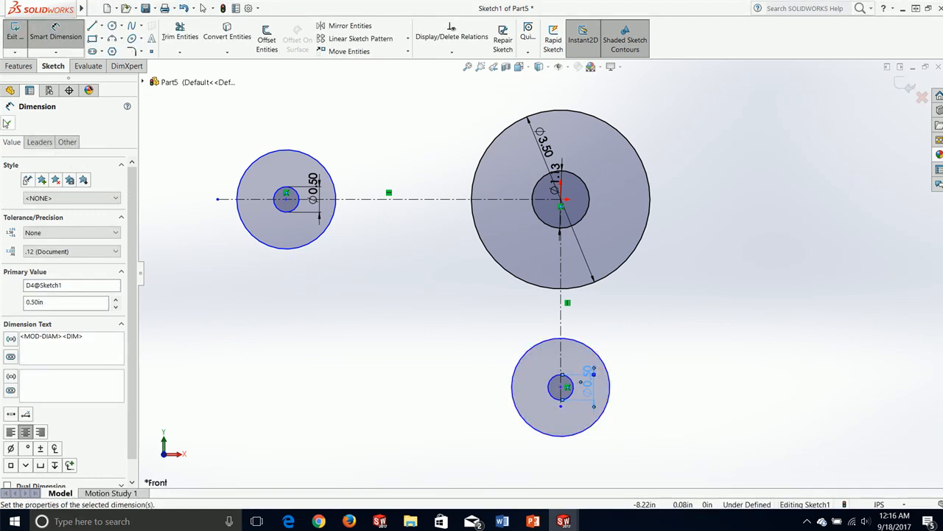
left_click(6, 123)
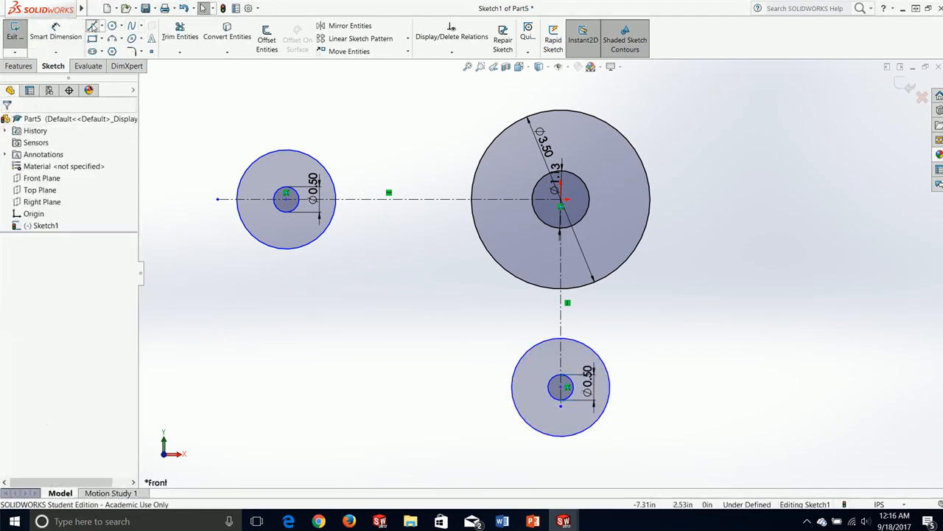
Sketch a line from the underside of the left outer circle and another about 2.2 in long from the lower outer circle's left side.
left_click(92, 25)
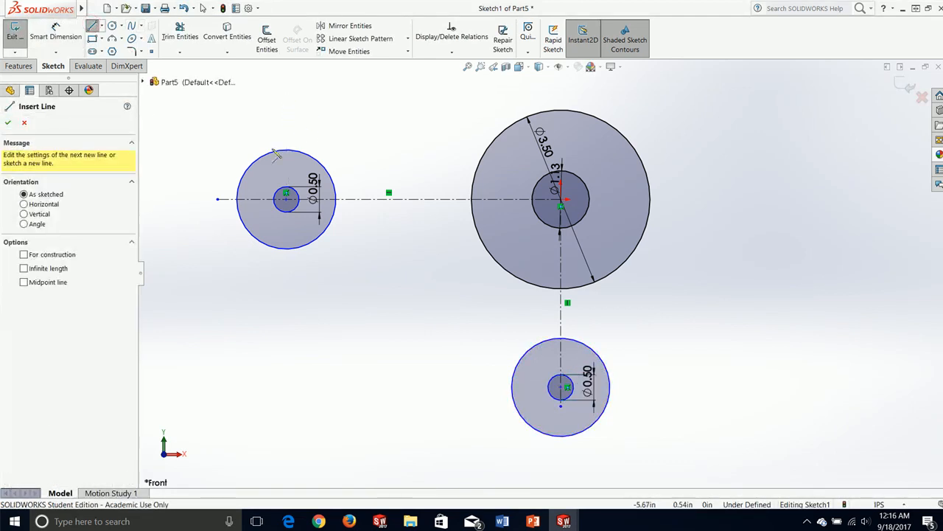
left_click(287, 250)
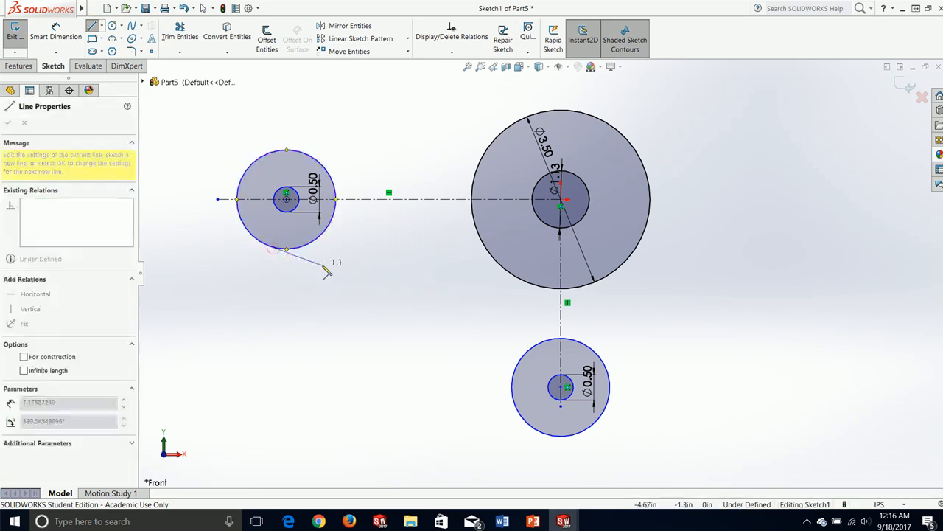
left_click(362, 269)
key("Escape")
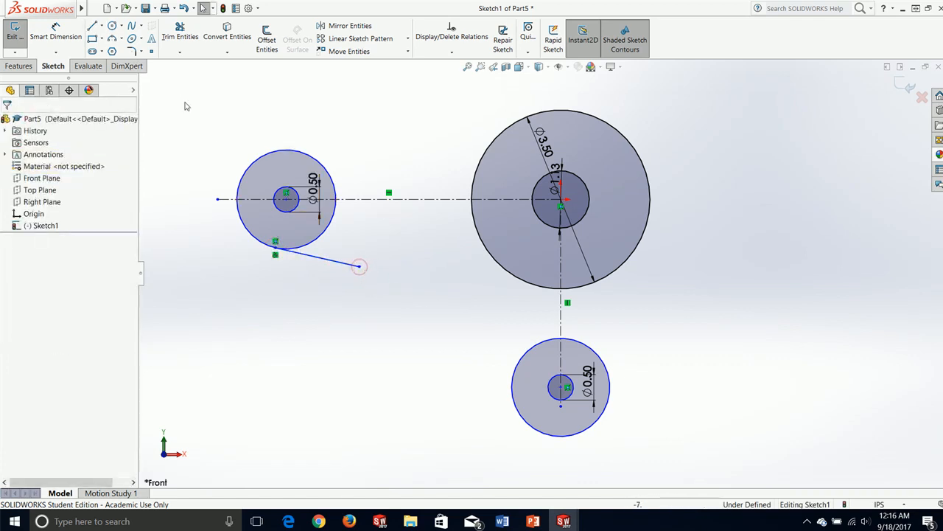
left_click(93, 26)
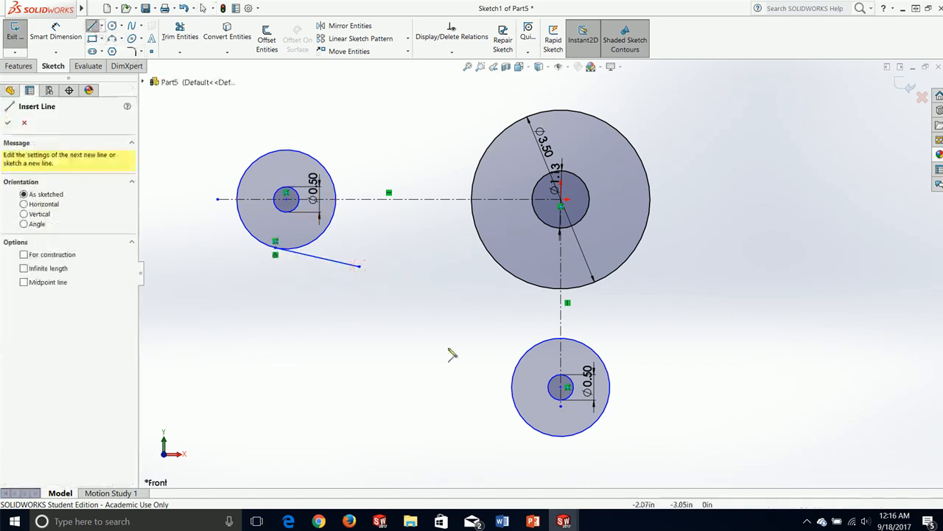
left_click(514, 407)
left_click(453, 313)
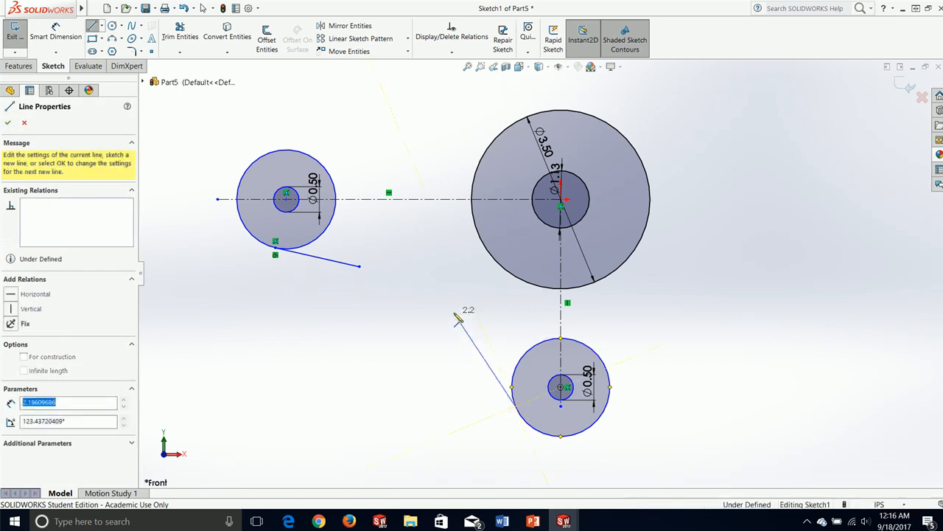
key("Escape")
Connect the free ends of the two lines with a 3-point arc bulging toward the 3.5 in circle.
left_click(112, 38)
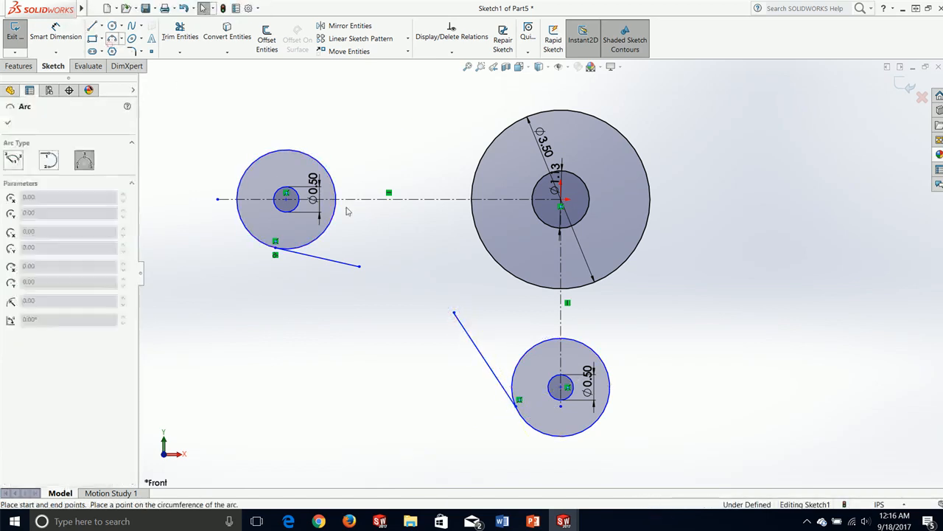
left_click(359, 266)
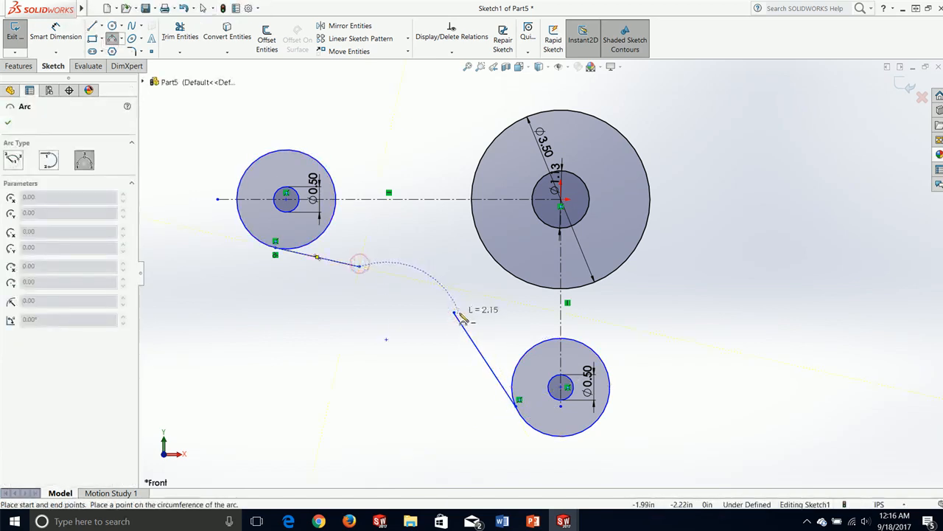
left_click(453, 312)
left_click(443, 294)
key("Escape")
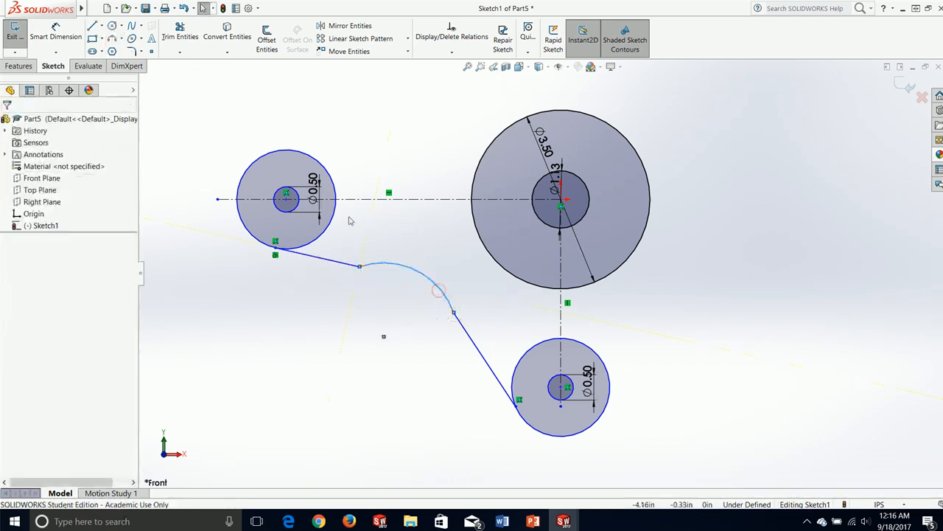
left_click(339, 351)
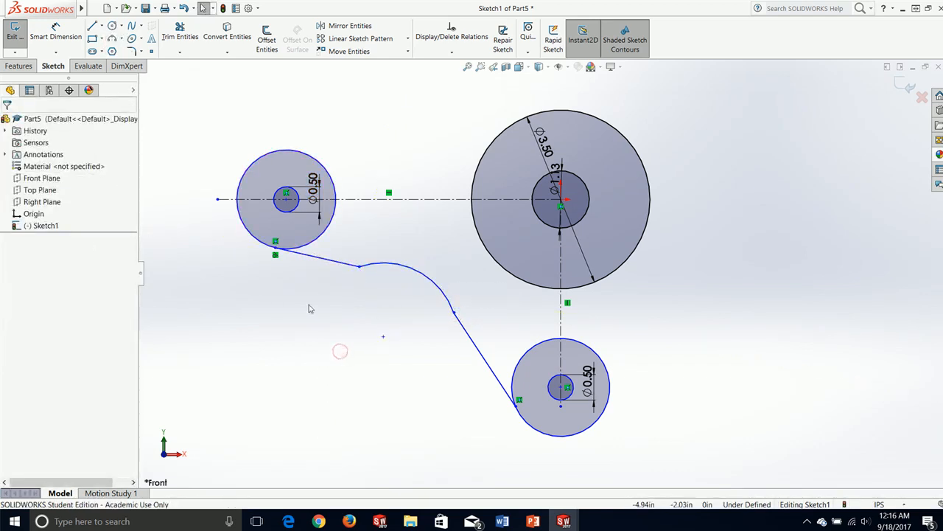
Add a tangent relation between the line from the left outer circle and the connecting arc.
left_click(340, 263)
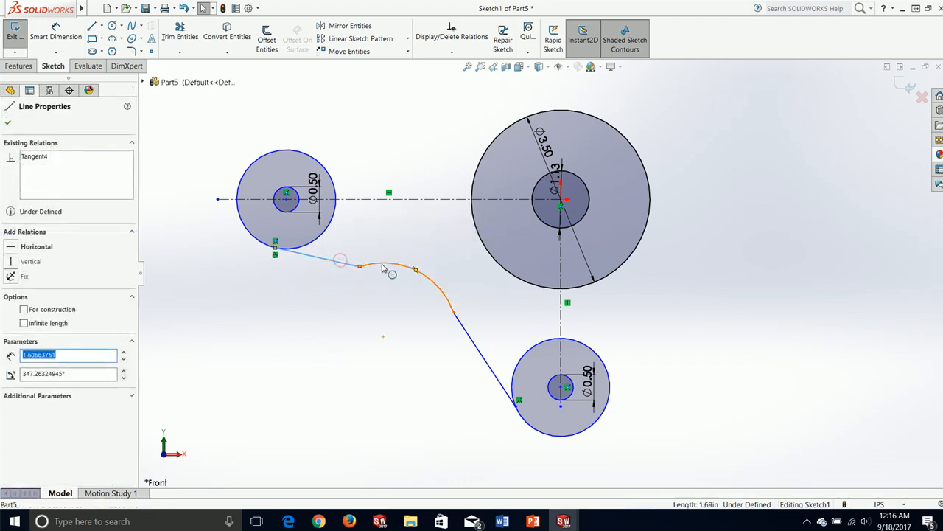
left_click(381, 264, "ctrl")
left_click(22, 298)
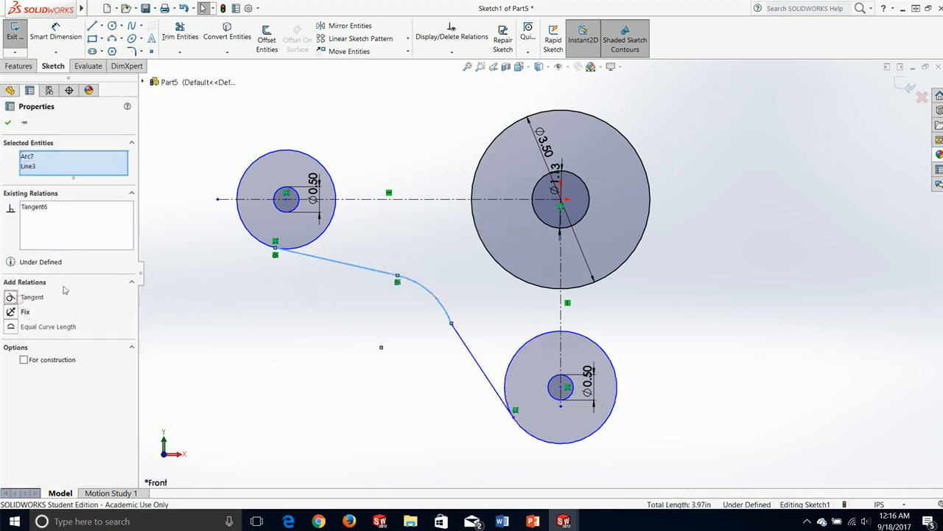
left_click(382, 396)
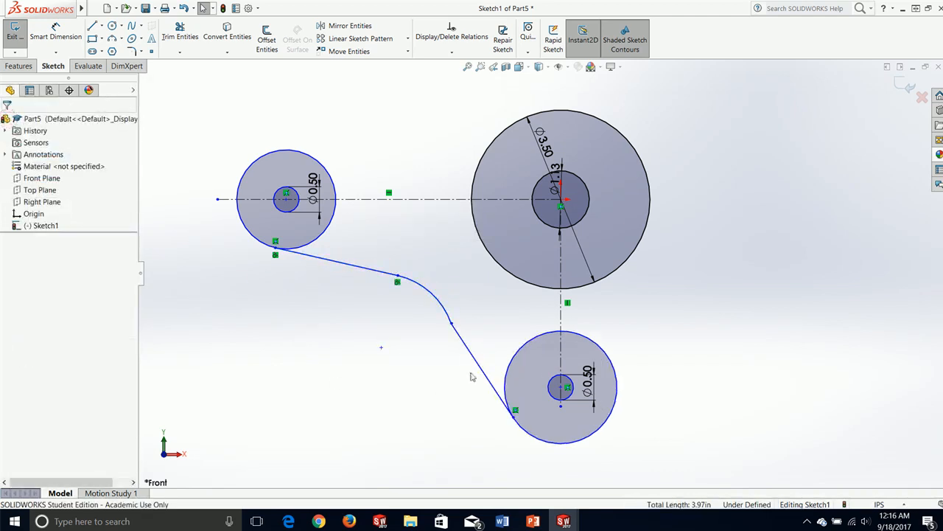
Add tangent relations between the lower connecting line and the arc, and between that line and the lower outer circle.
left_click(464, 349)
left_click(446, 314, "ctrl")
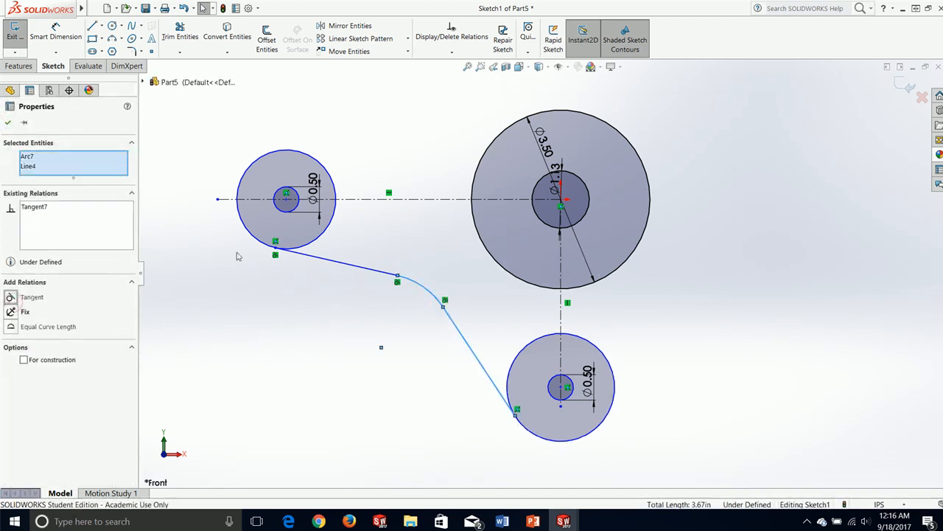
left_click(7, 122)
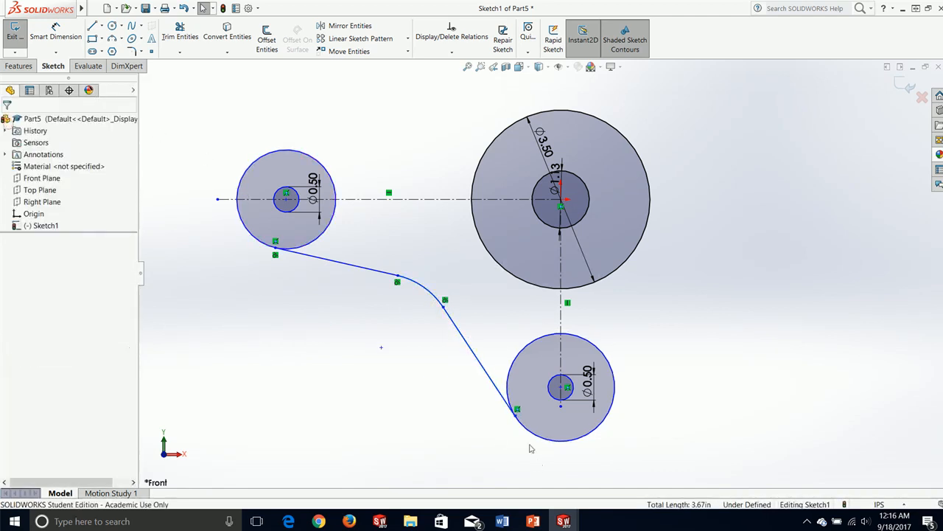
left_click(537, 441)
left_click(496, 391)
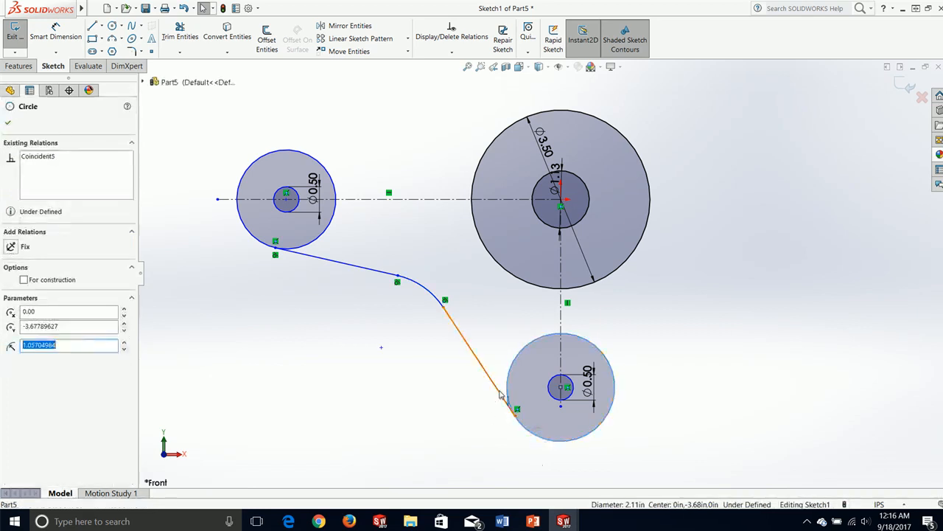
left_click(10, 298)
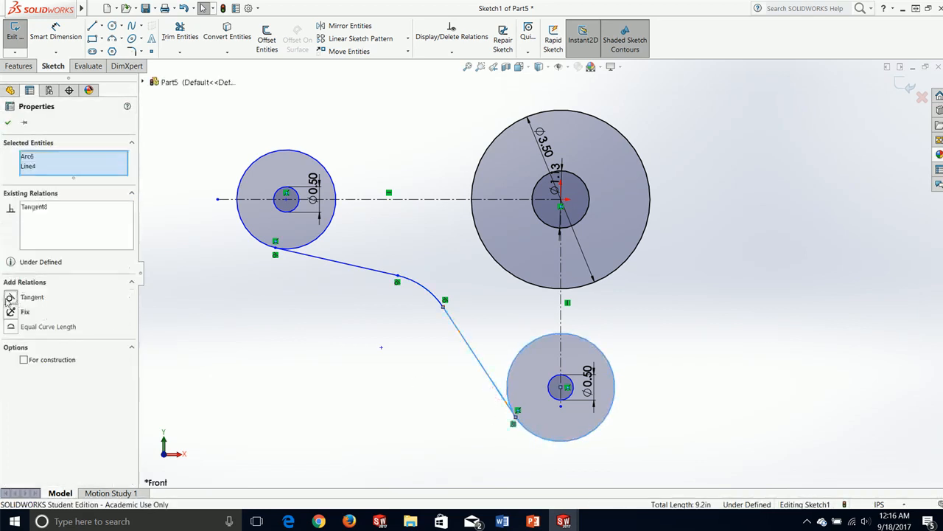
left_click(8, 124)
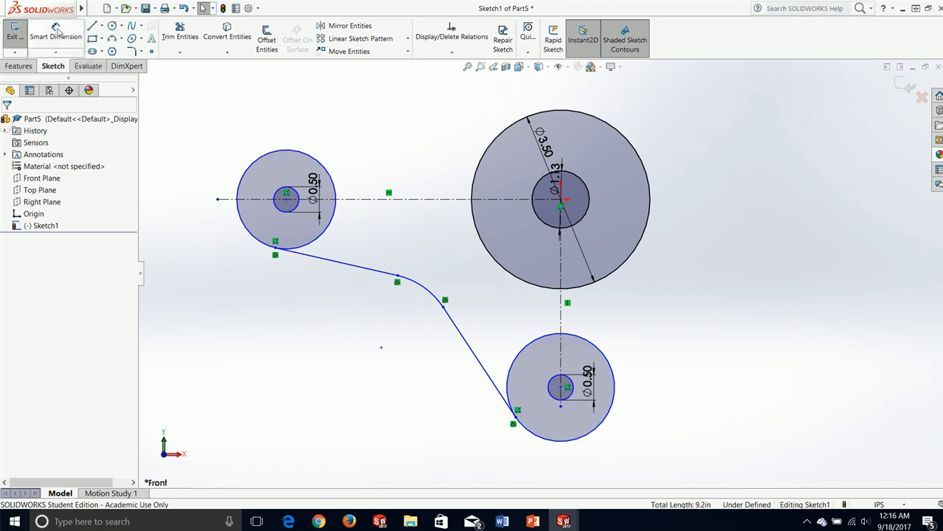
Dimension the vertical distance from the horizontal centerline to the center of the lower circles as 5 in.
left_click(57, 32)
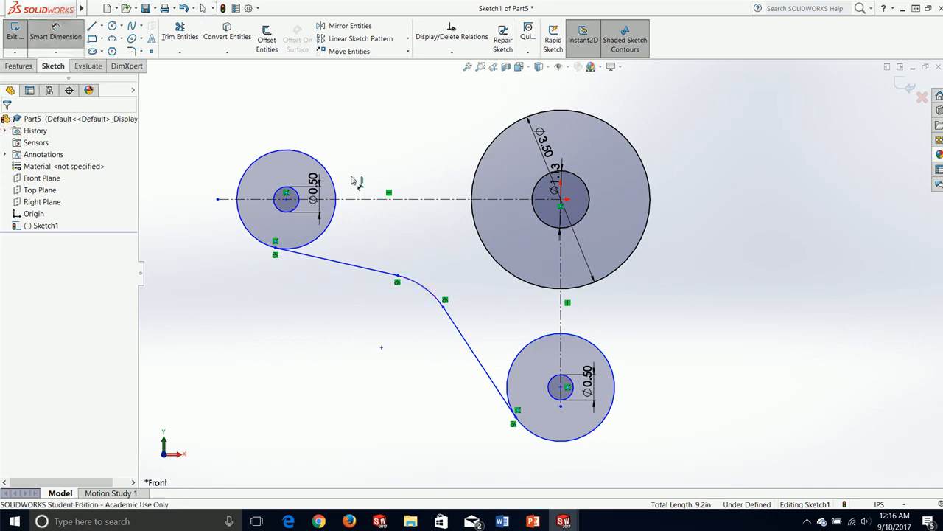
left_click(363, 199)
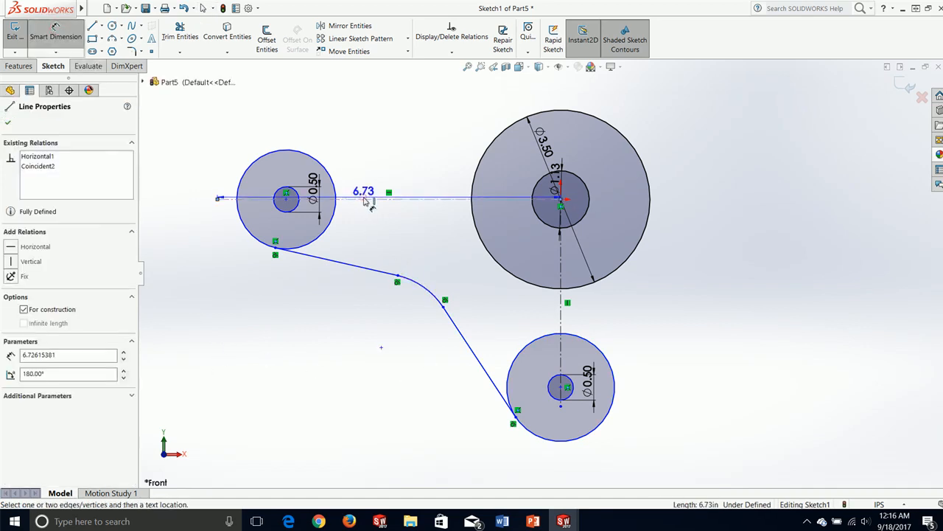
left_click(561, 386)
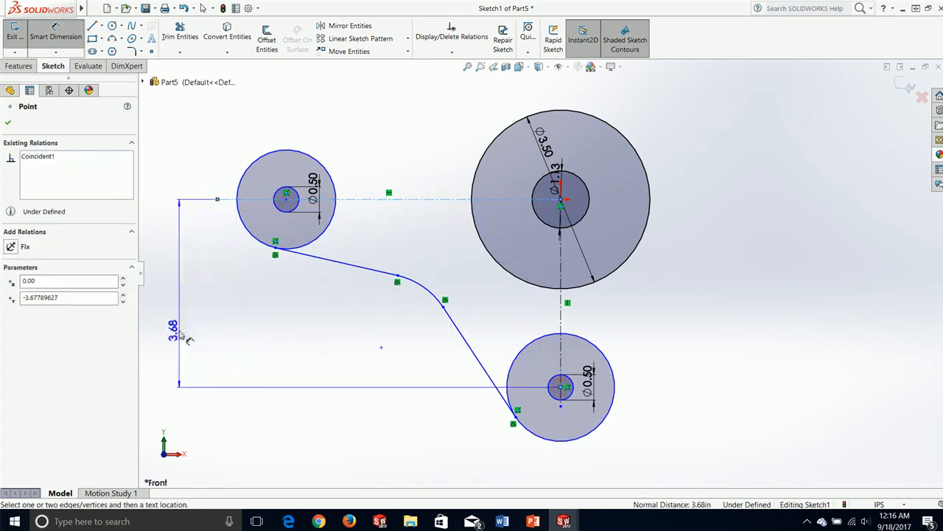
left_click(188, 337)
type("5")
key("Return")
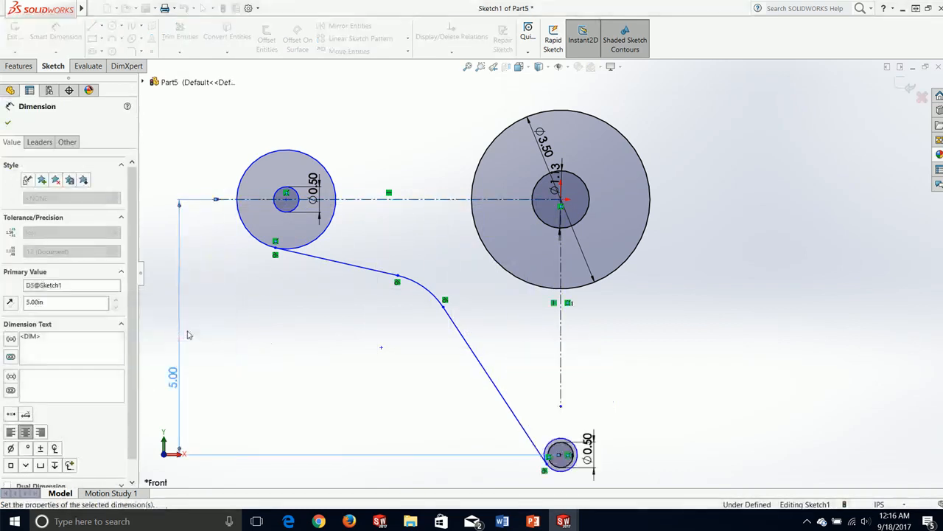
left_click(7, 122)
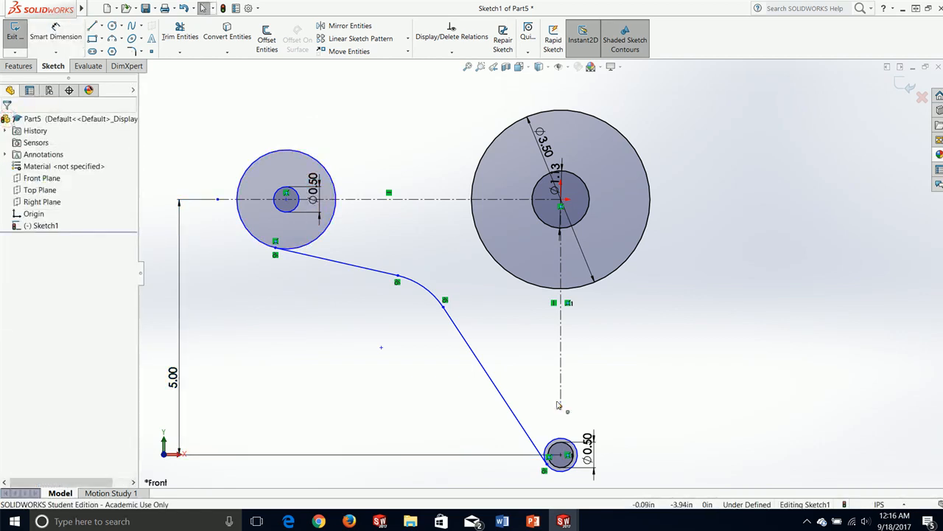
Extend the vertical centerline to about 5.53 in long so its free end lies below the lower circles.
left_click_drag(560, 407, 562, 455)
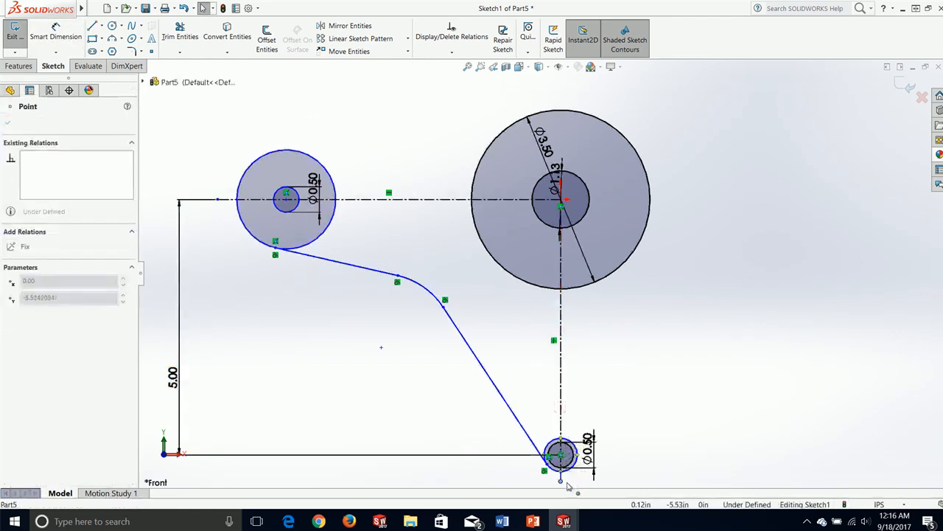
left_click(597, 429)
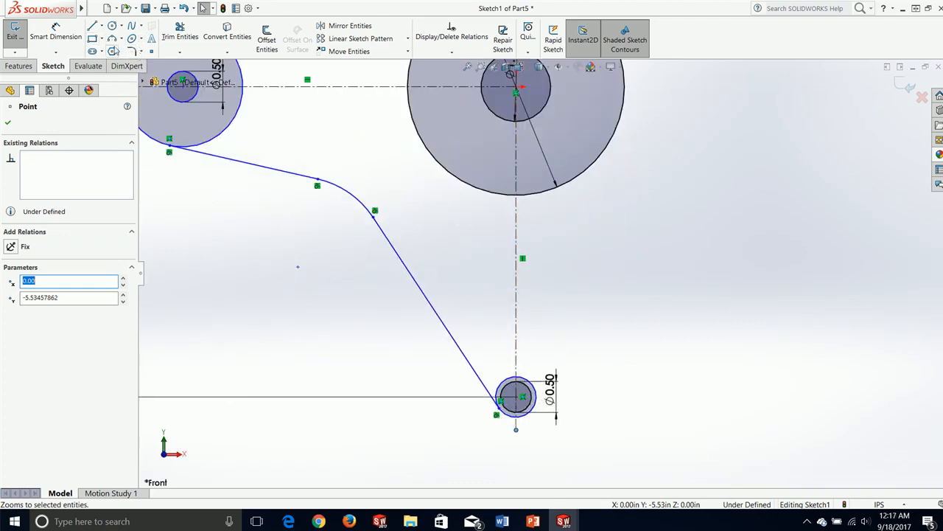
key("f")
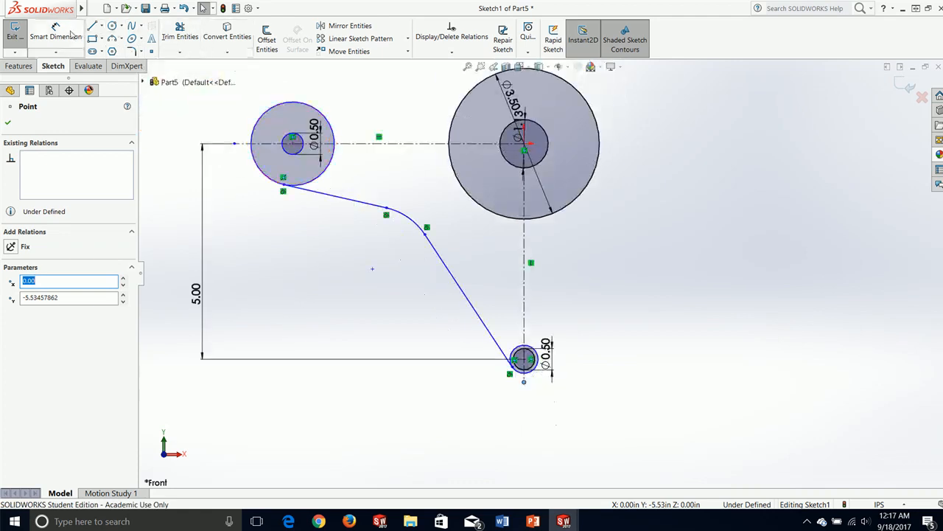
key("Escape")
left_click(293, 144)
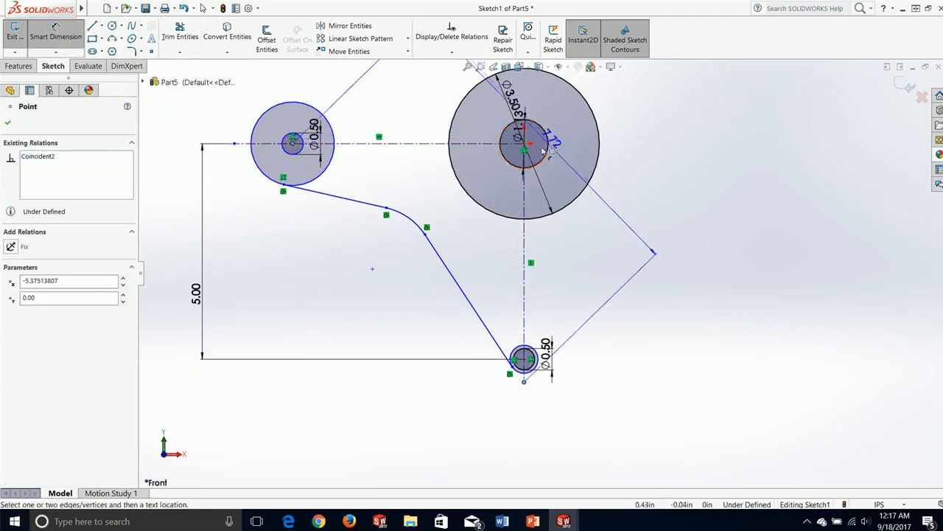
left_click(523, 146)
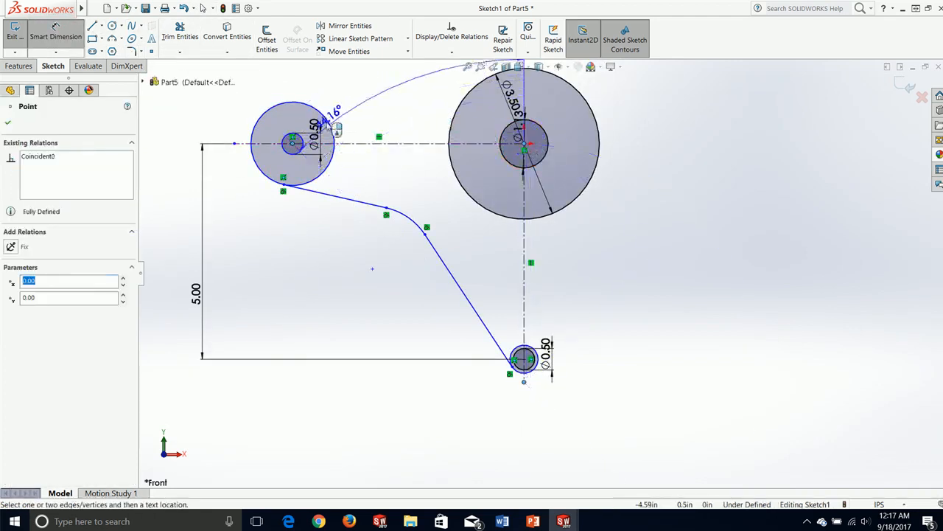
key("z")
scroll(508, 157, "down", 2)
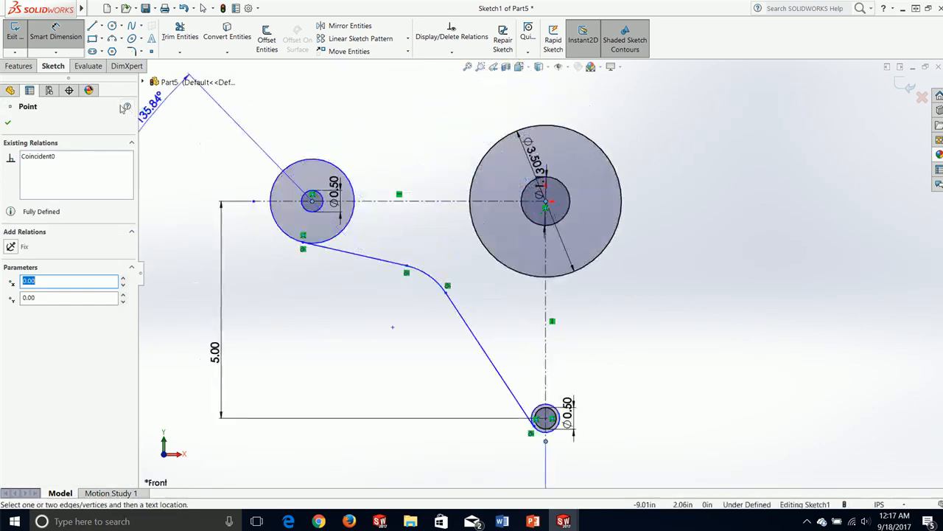
key("Escape")
Dimension the horizontal distance between the center of the left circles and the center of the 3.5 in circle as 5 in.
left_click(368, 183)
left_click(529, 183)
scroll(451, 205, "down", 3)
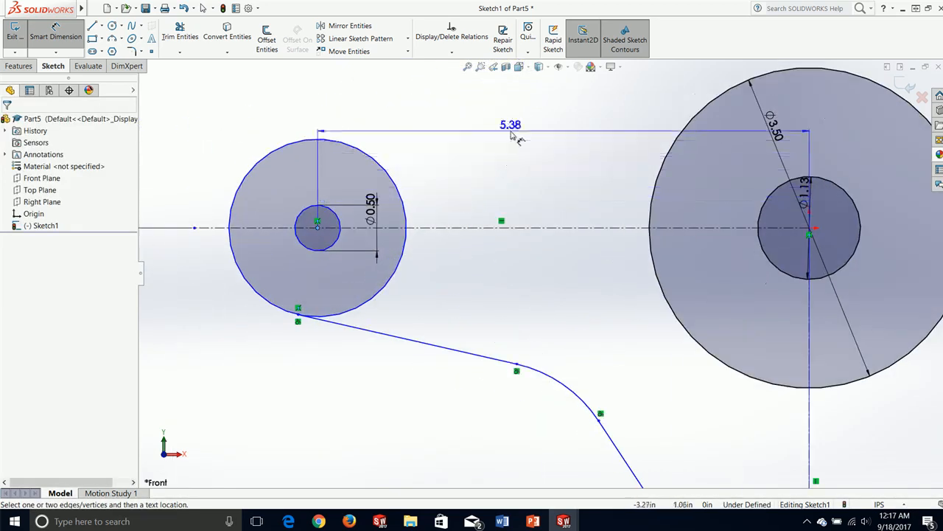
left_click(526, 106)
type("5")
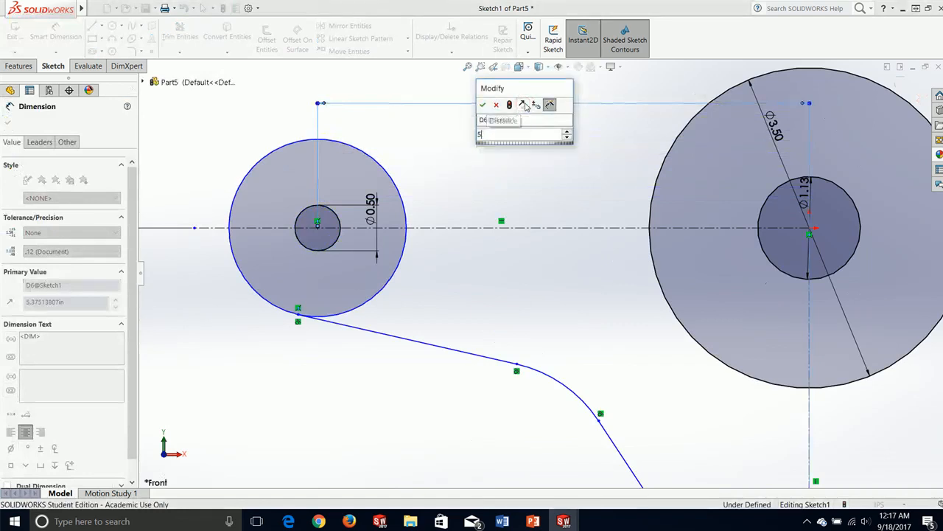
key("Return")
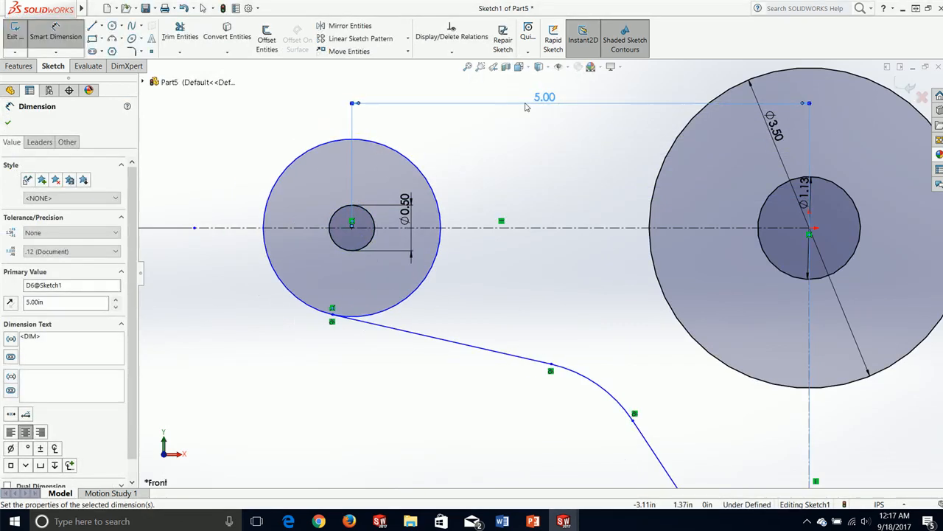
left_click(7, 123)
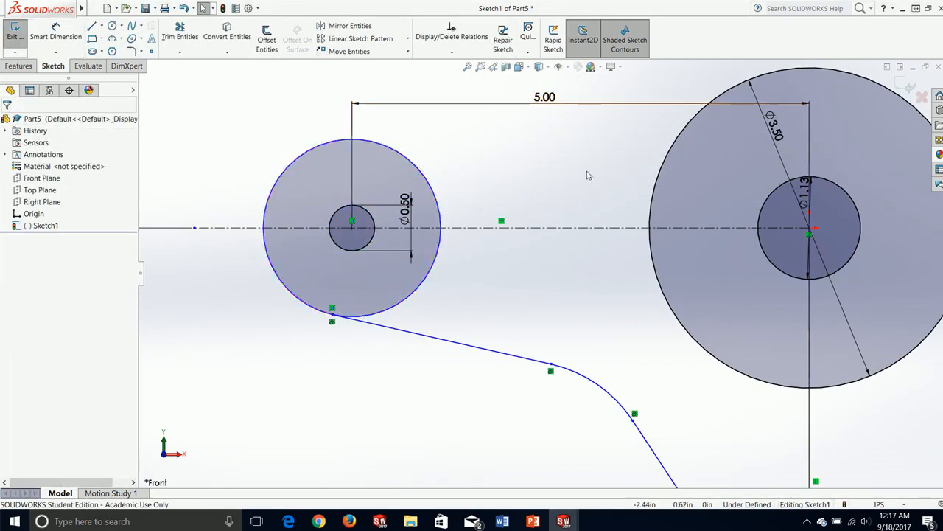
Dimension the angle between the left circle's tangent line and the horizontal centerline as 0.75 degrees.
scroll(540, 260, "up", 3)
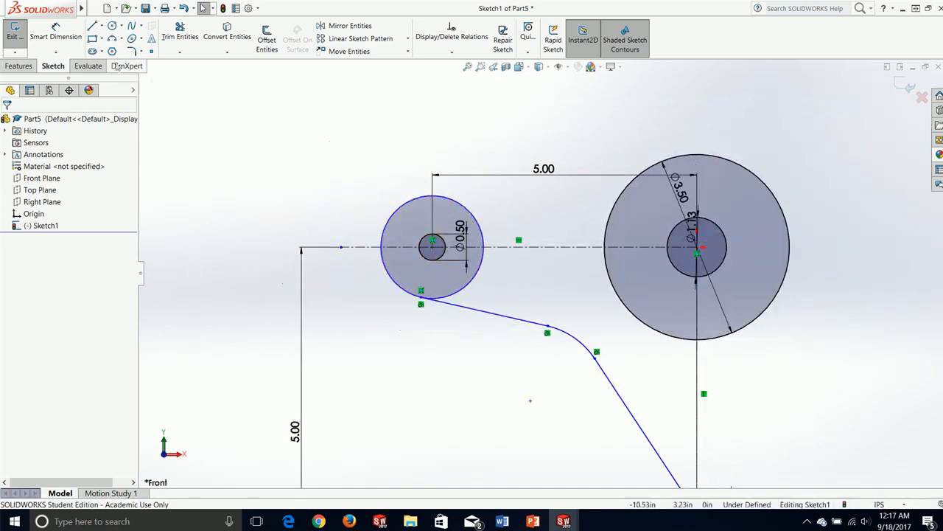
left_click(56, 31)
left_click(485, 319)
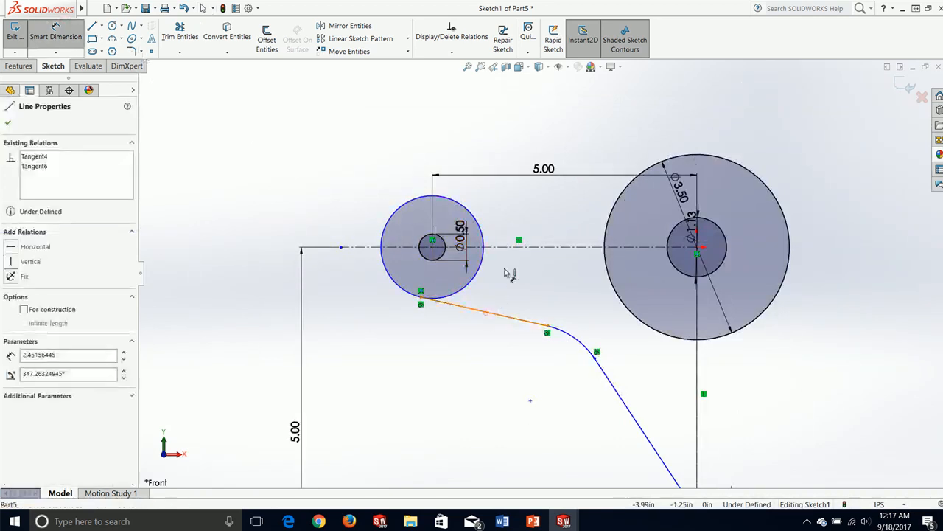
left_click(510, 246)
left_click(519, 275)
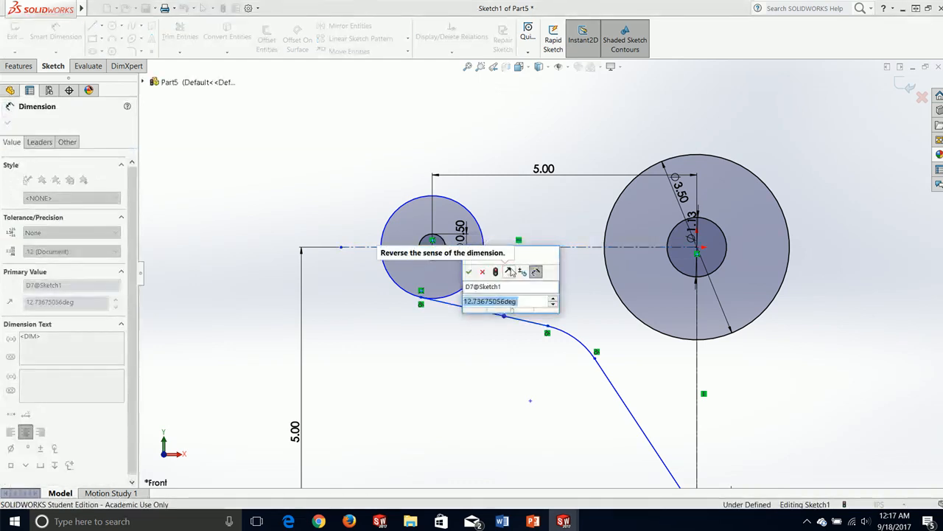
type("0.75")
key("Return")
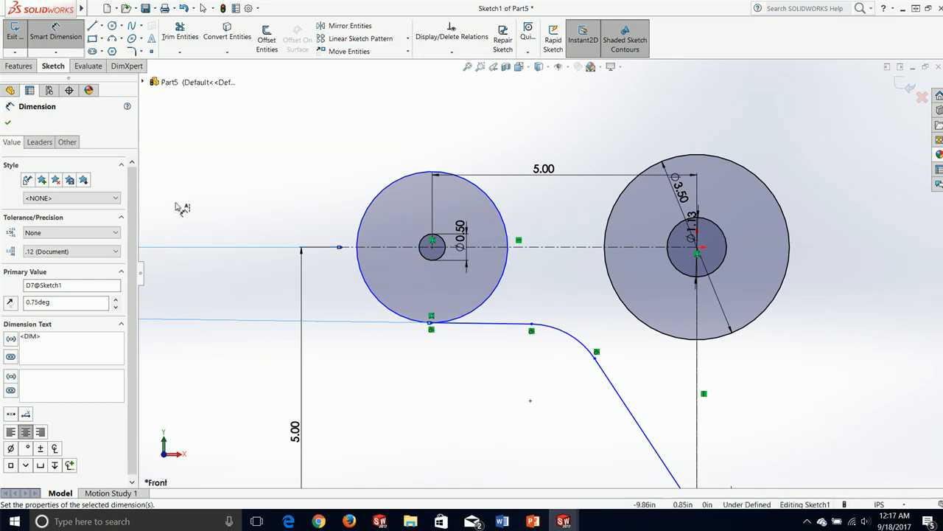
left_click(6, 125)
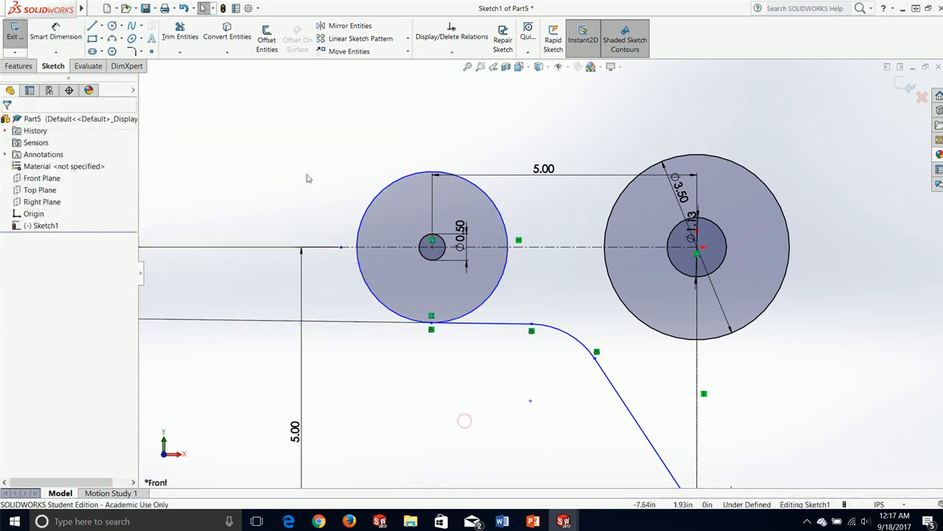
Dimension the left outer circle, display the dimension as a radius and set it to 0.662 in.
left_click(55, 33)
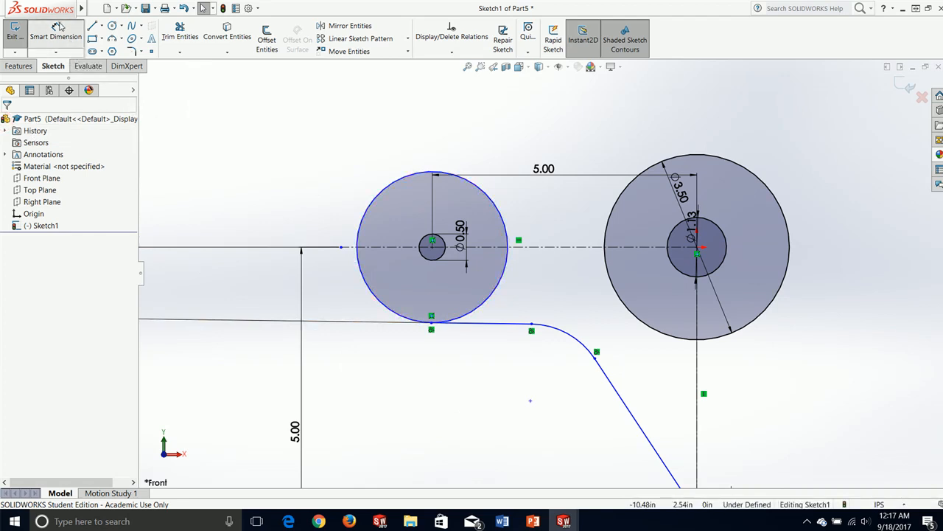
left_click(391, 192)
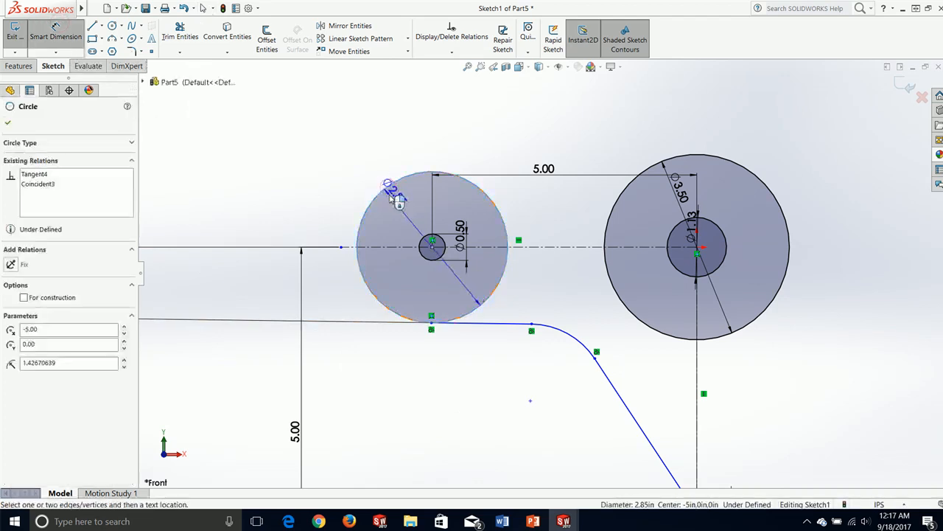
left_click(384, 190)
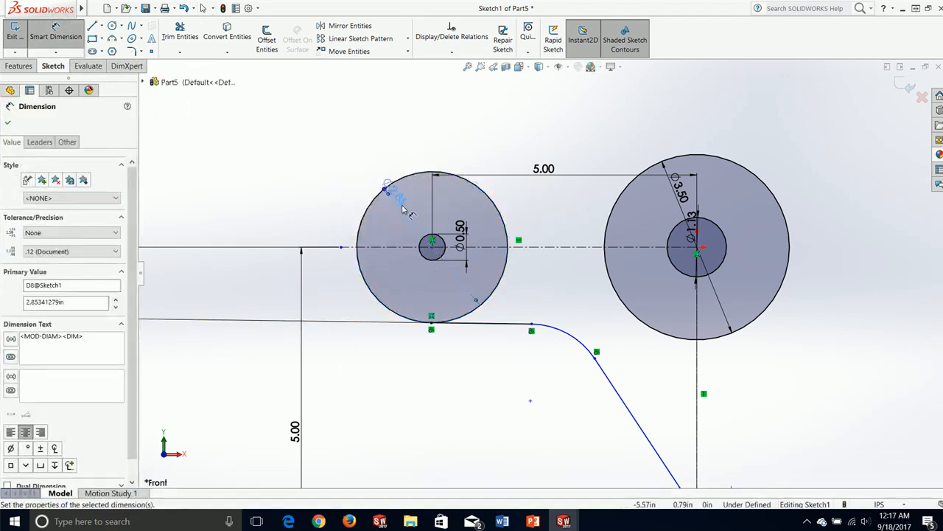
right_click(405, 202)
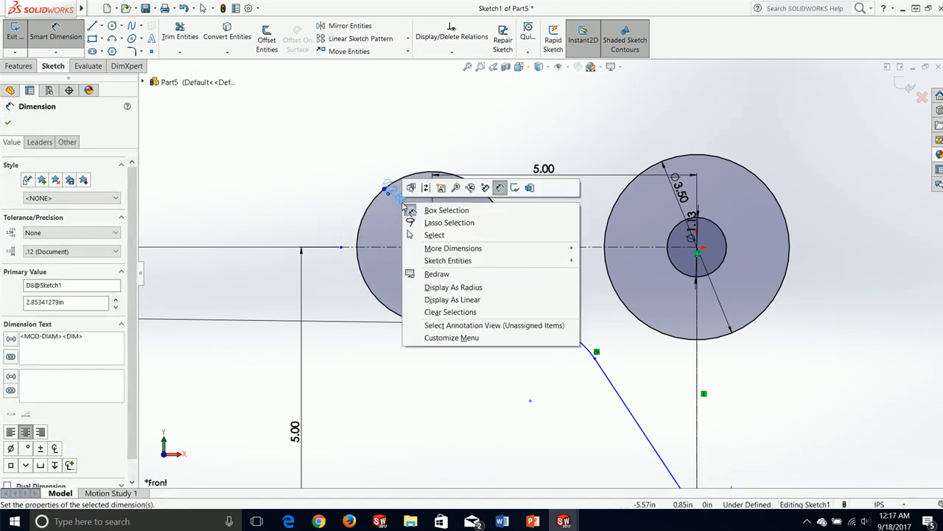
left_click(468, 287)
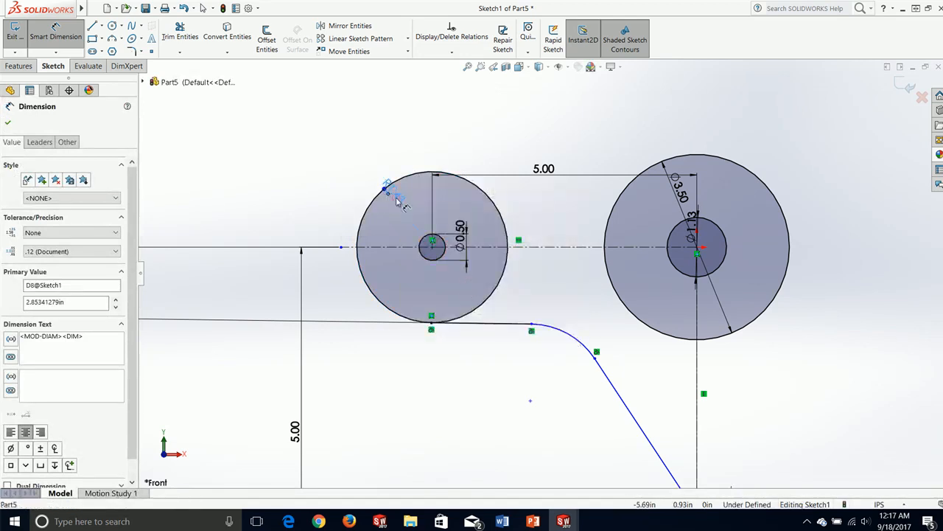
double_click(398, 201)
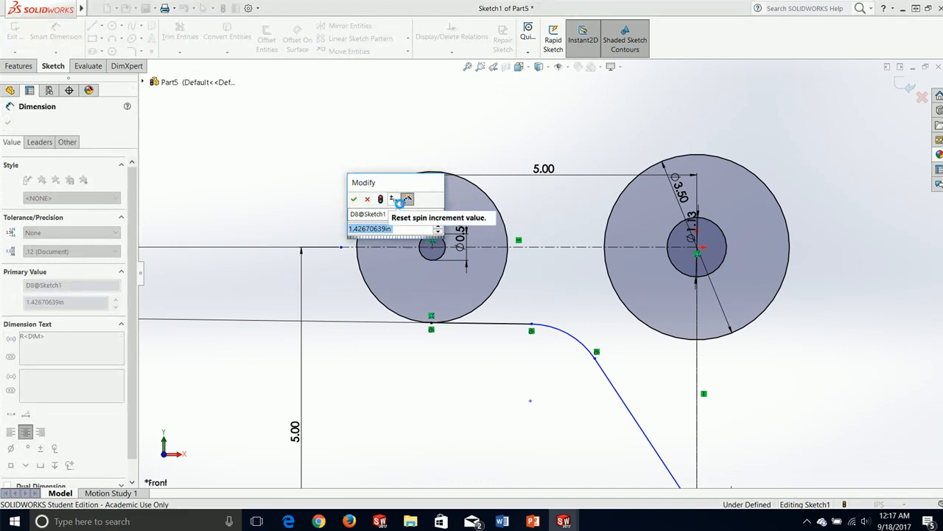
type(".66")
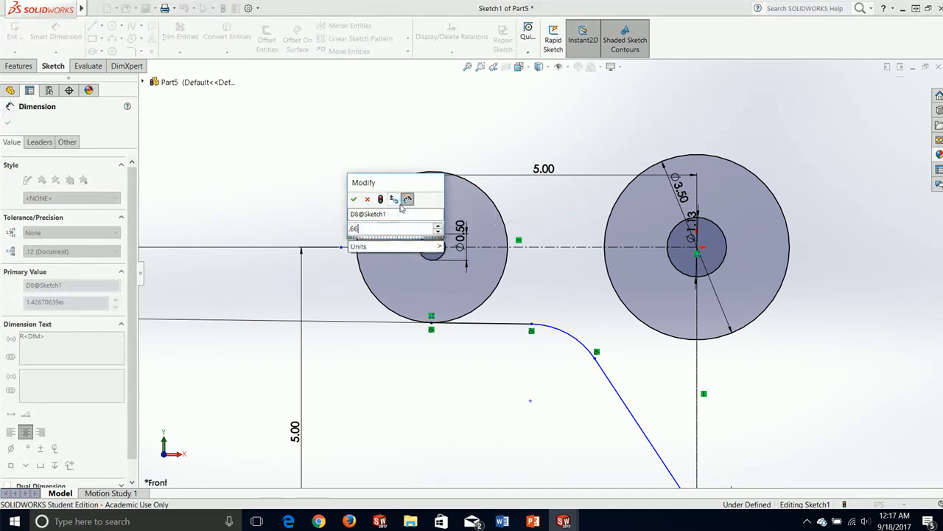
type("2")
key("Return")
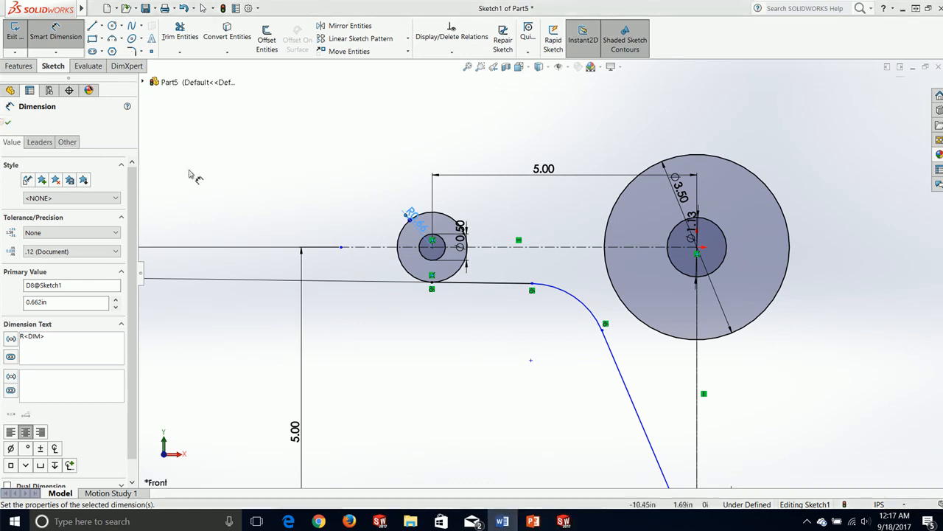
left_click(7, 122)
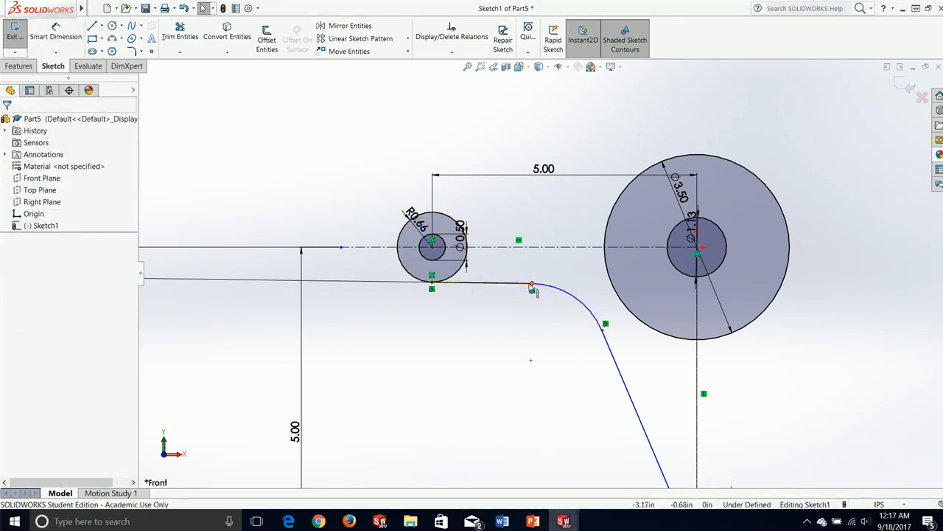
Shift the connecting arc's upper end and the slanted line slightly toward the left circles.
left_click_drag(532, 287, 525, 286)
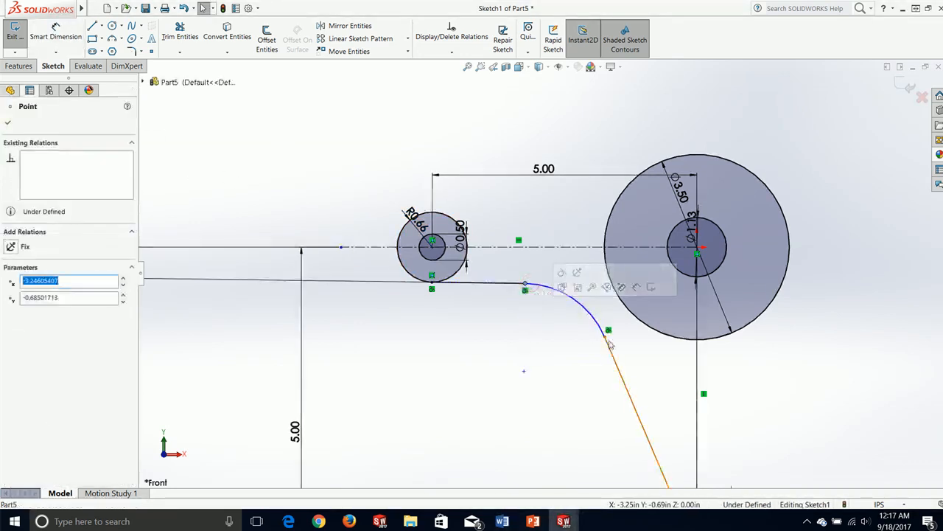
mouse_move(604, 340)
left_mouse_down()
mouse_move(590, 362)
mouse_move(605, 356)
left_mouse_up()
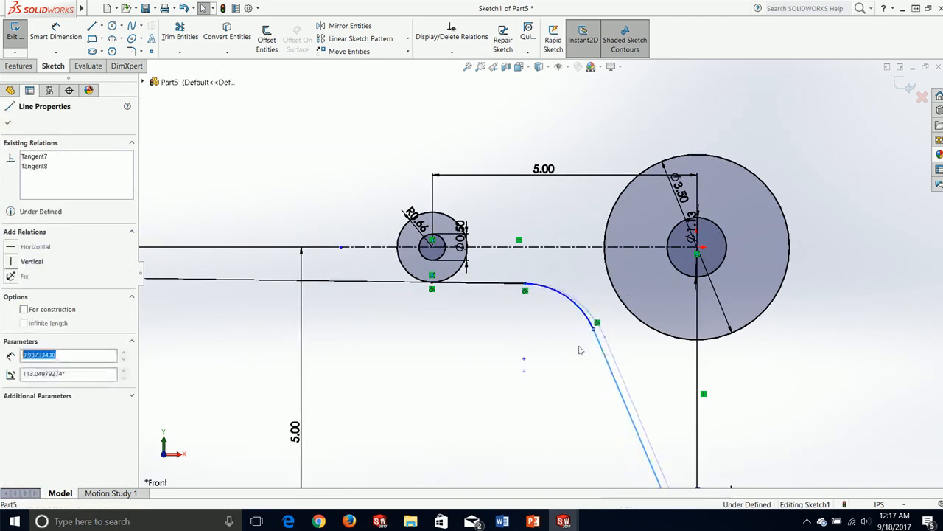
left_click(530, 335)
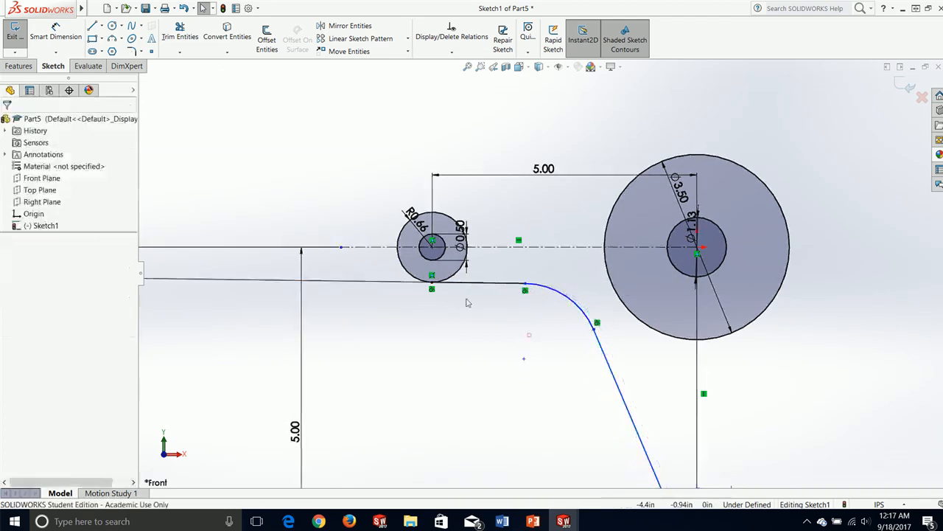
Delete the coincident relation between the upper tangent line's start point and the left outer circle.
right_click(431, 277)
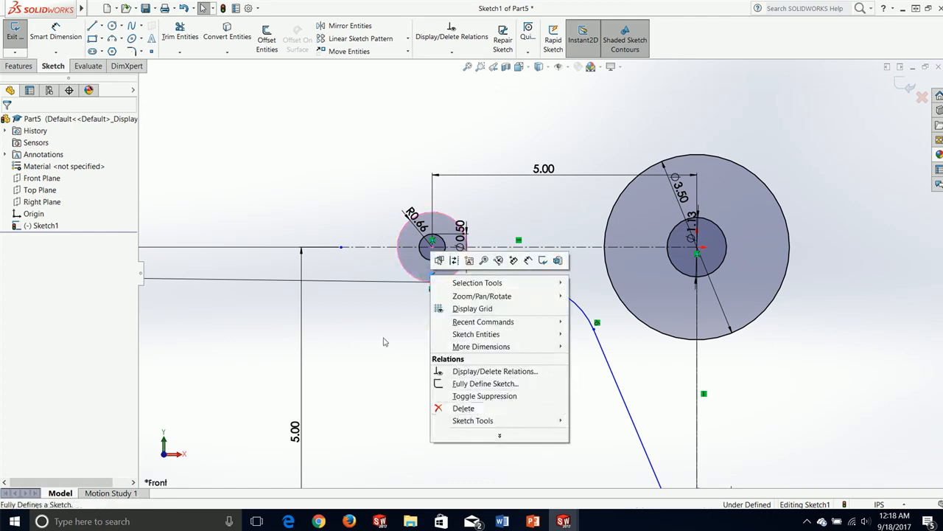
scroll(383, 341, "down", 3)
left_click(457, 265)
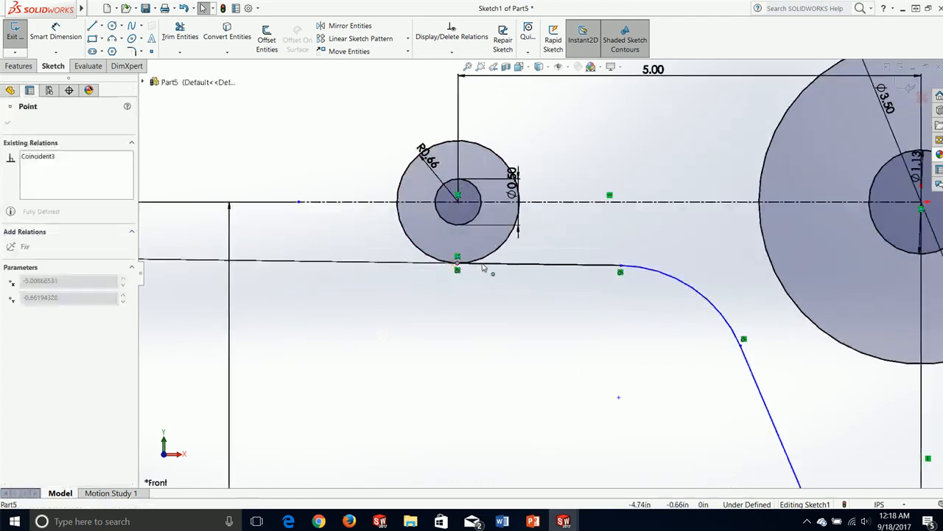
left_click_drag(420, 261, 441, 237)
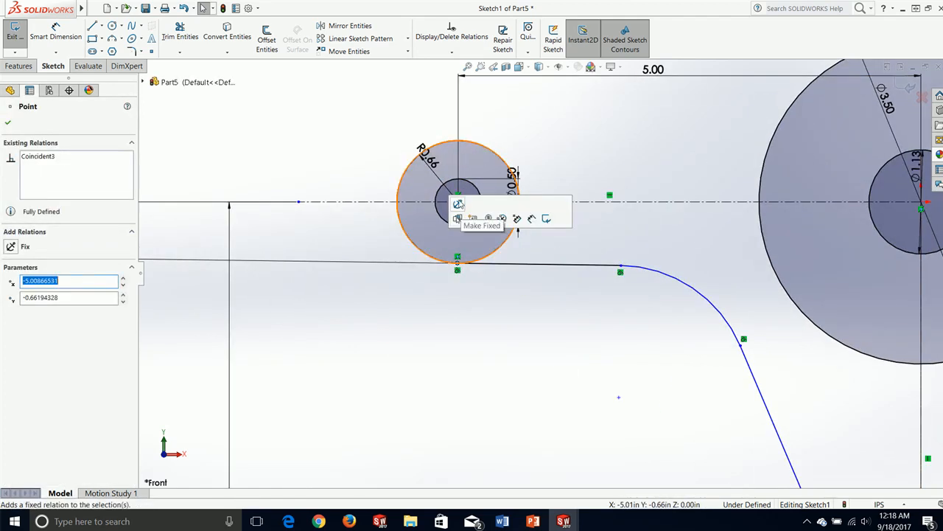
left_click(647, 235)
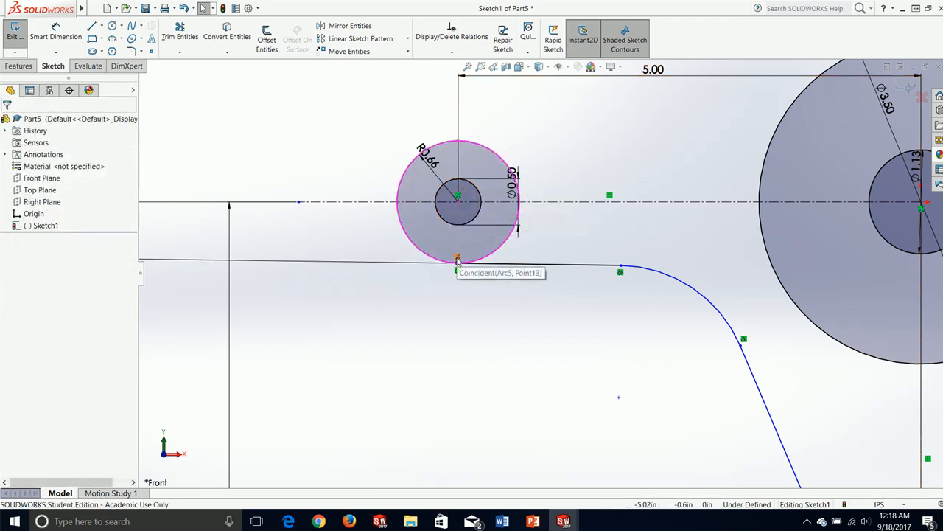
right_click(457, 259)
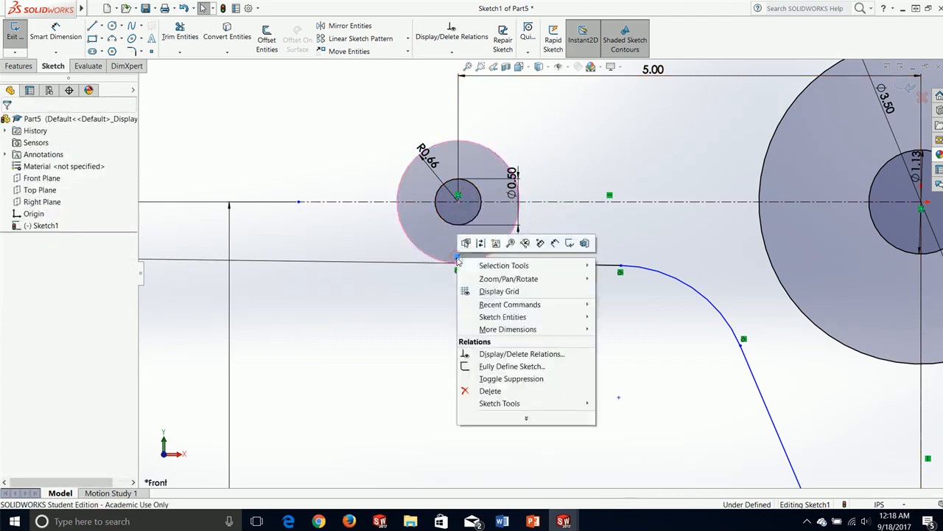
left_click(424, 363)
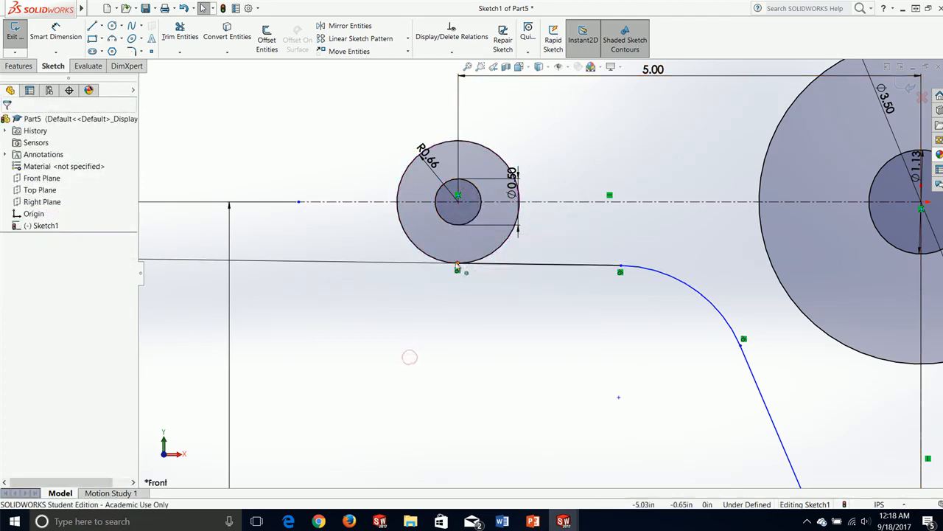
Move the upper tangent line's start point clear of the left outer circle and enlarge the arc by lowering its lower end.
mouse_move(456, 262)
left_mouse_down()
mouse_move(515, 263)
mouse_move(536, 249)
left_mouse_up()
left_click(483, 328)
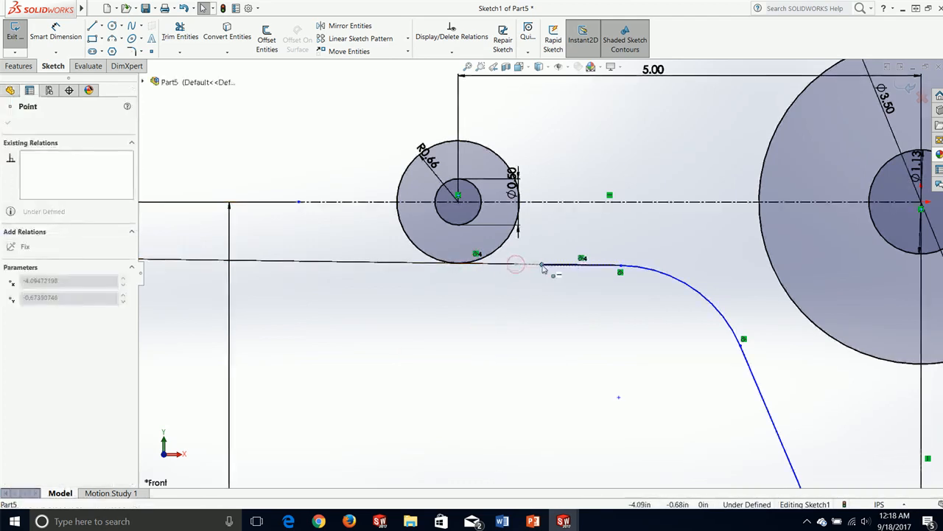
left_click_drag(530, 286, 532, 284)
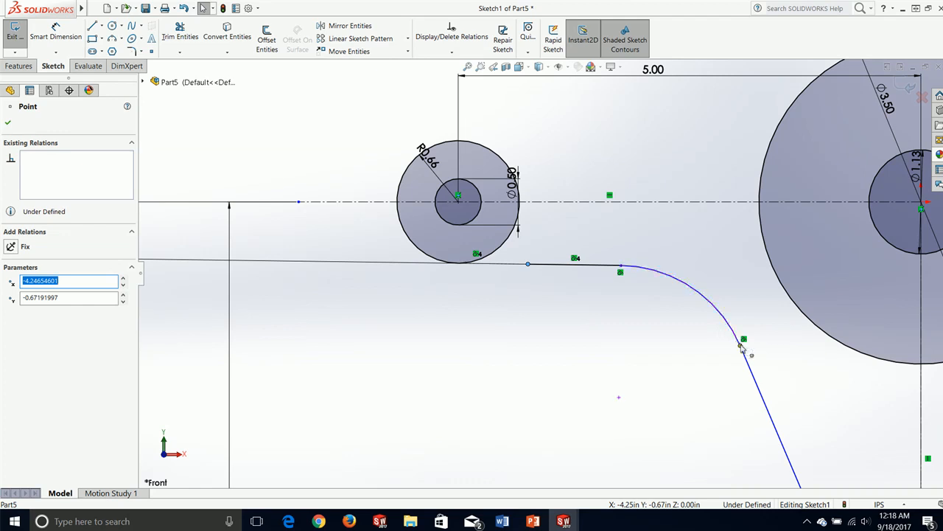
left_click_drag(742, 347, 736, 366)
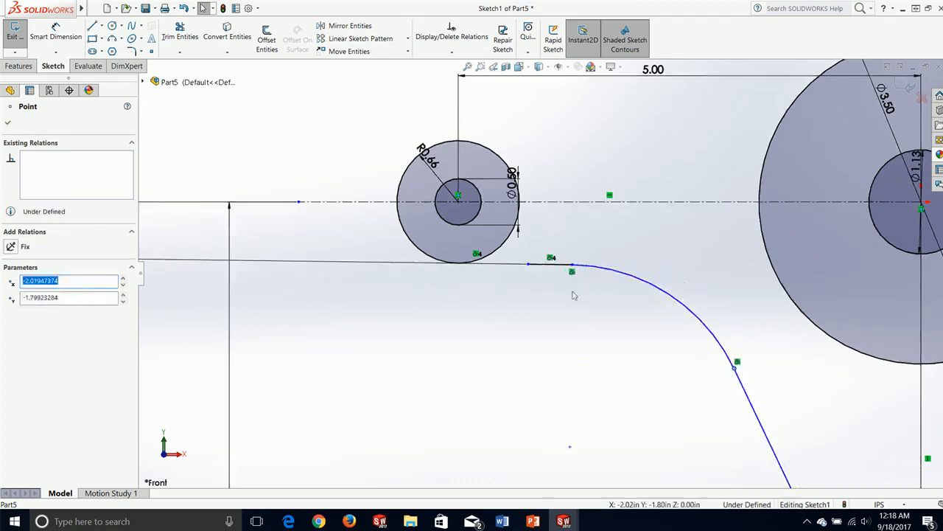
left_click(579, 338)
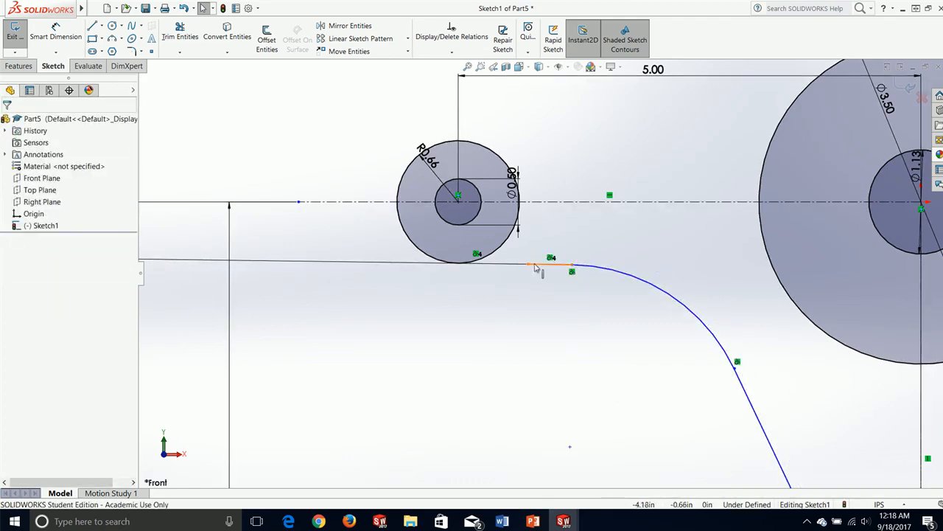
Add a coincident relation between the upper tangent line's start point and the left outer circle.
left_click(529, 265)
left_click(500, 251, "ctrl")
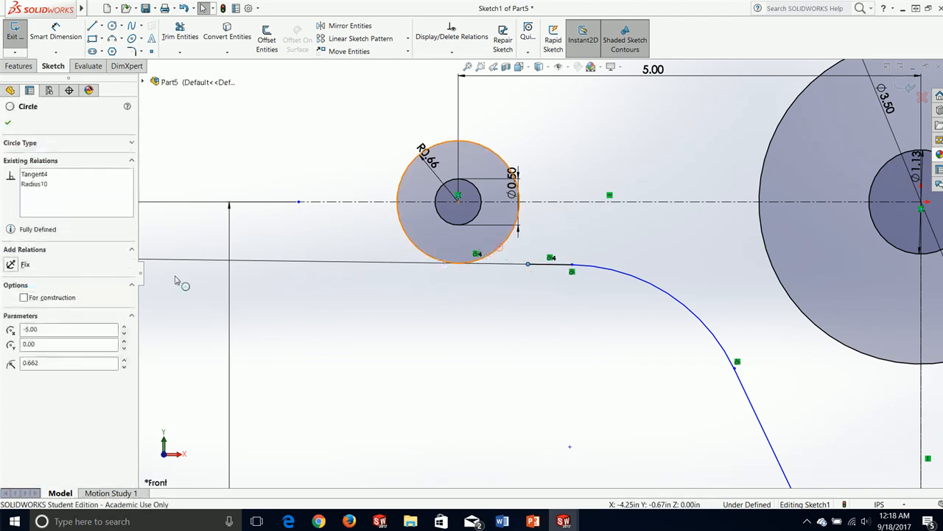
left_click(35, 312)
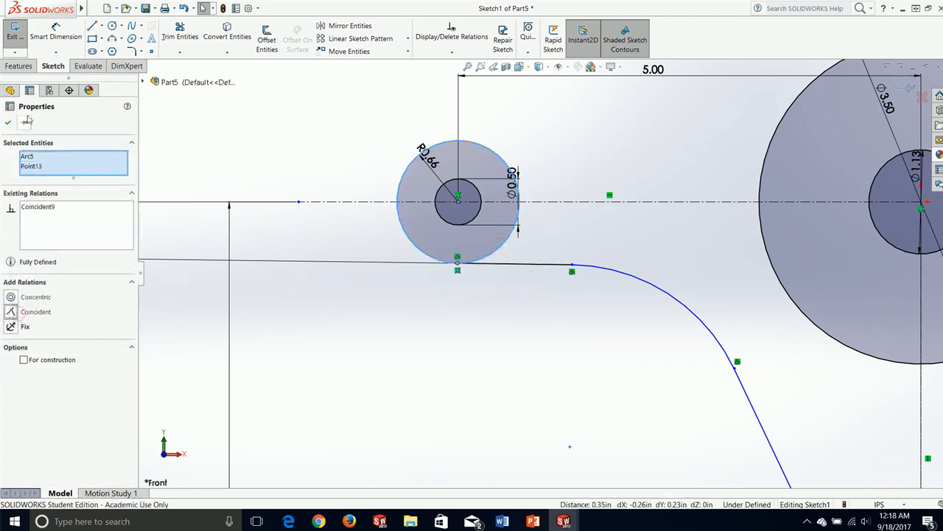
left_click(6, 123)
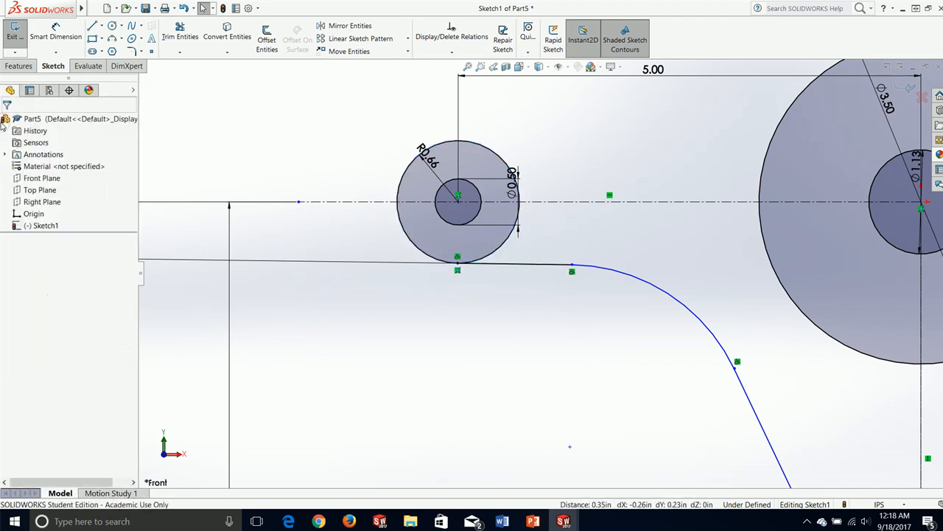
Set the angle between the upper tangent line and the horizontal centerline to 7.5 degrees.
scroll(611, 417, "up", 3)
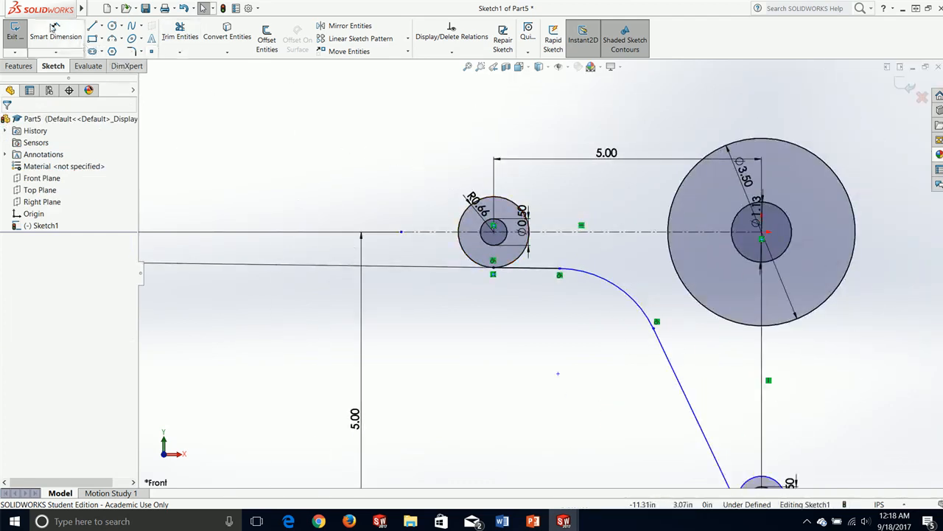
left_click(55, 31)
scroll(454, 305, "up", 8)
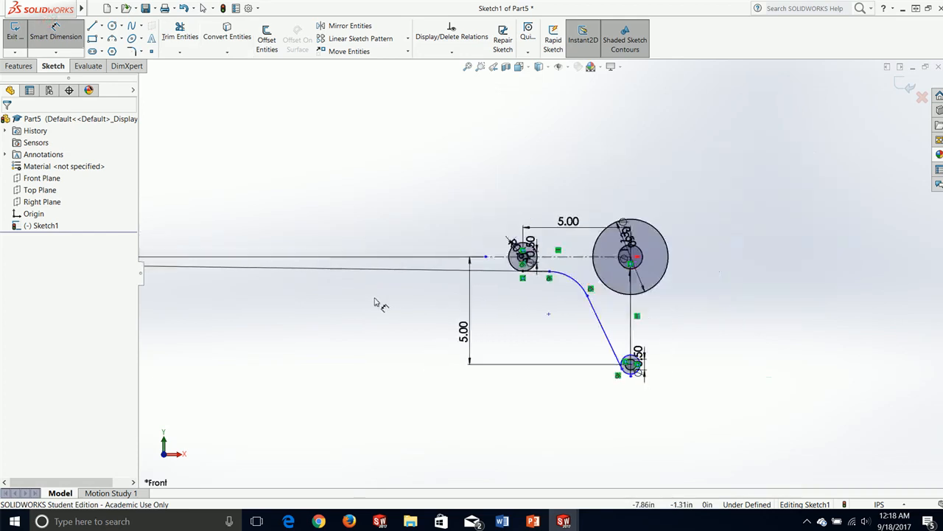
scroll(290, 253, "down", 1)
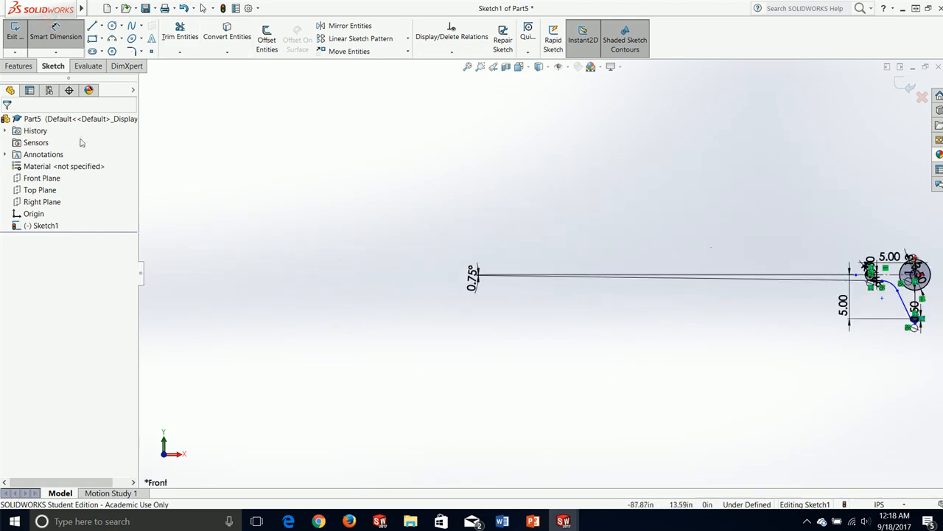
left_click(45, 37)
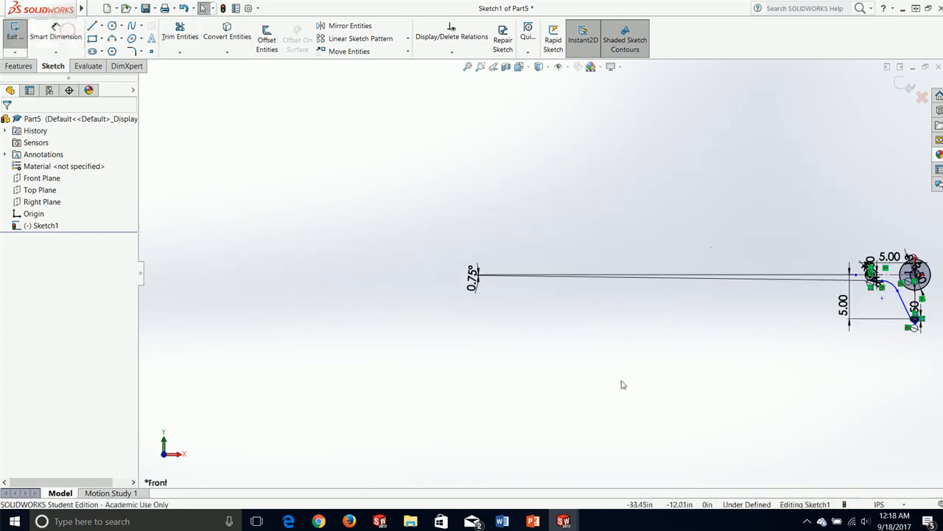
double_click(473, 274)
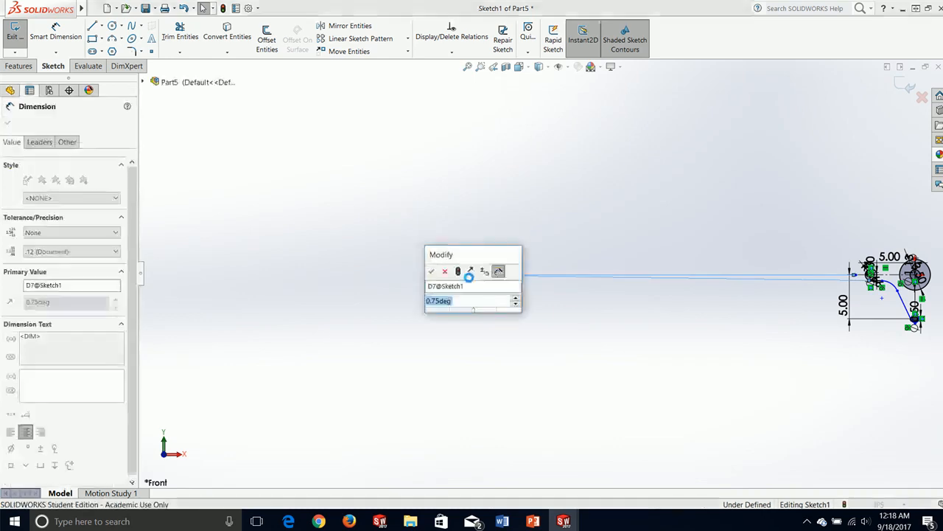
type("7.5")
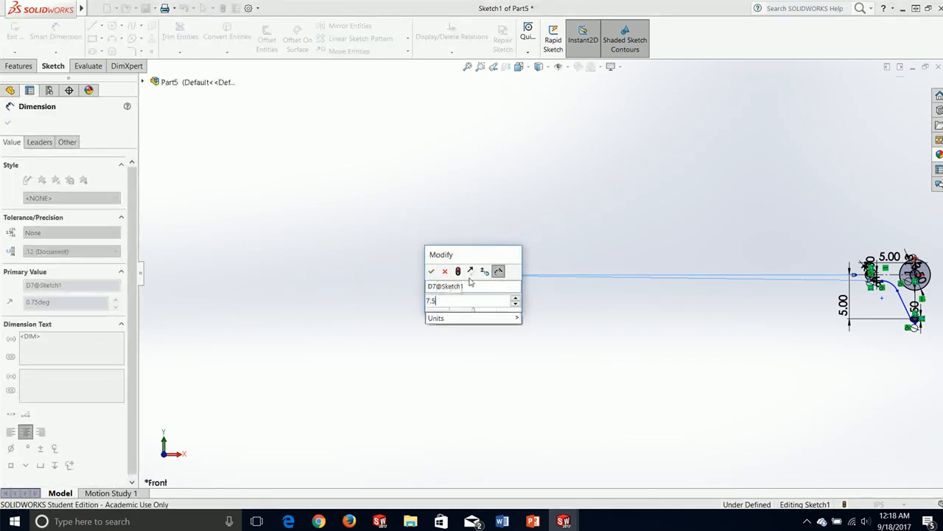
key("Return")
scroll(911, 315, "down", 8)
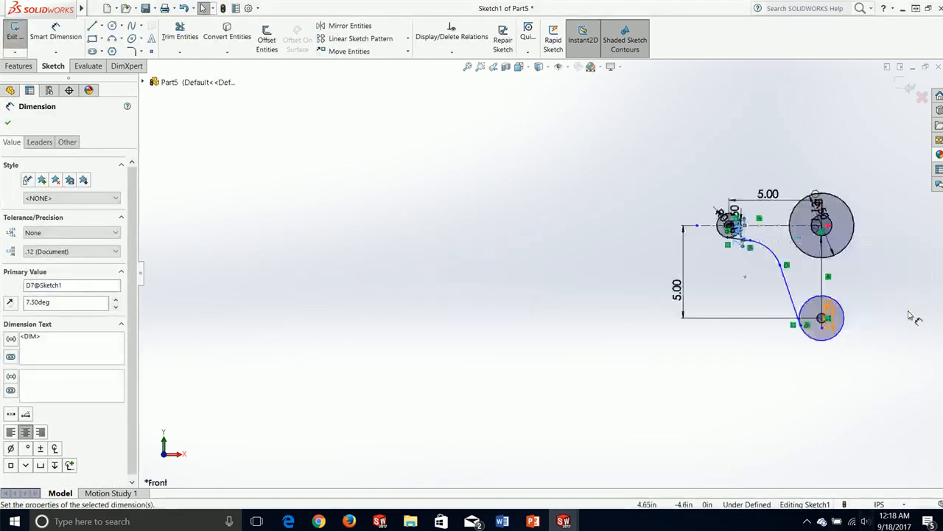
left_click(6, 123)
Dimension the connecting arc's radius as 2.5 in.
left_click(55, 33)
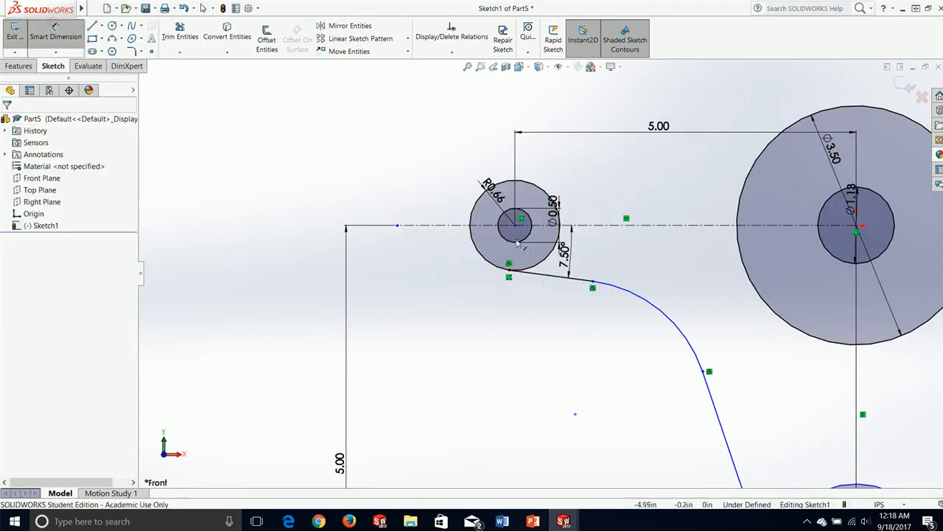
left_click(653, 309)
left_click(649, 328)
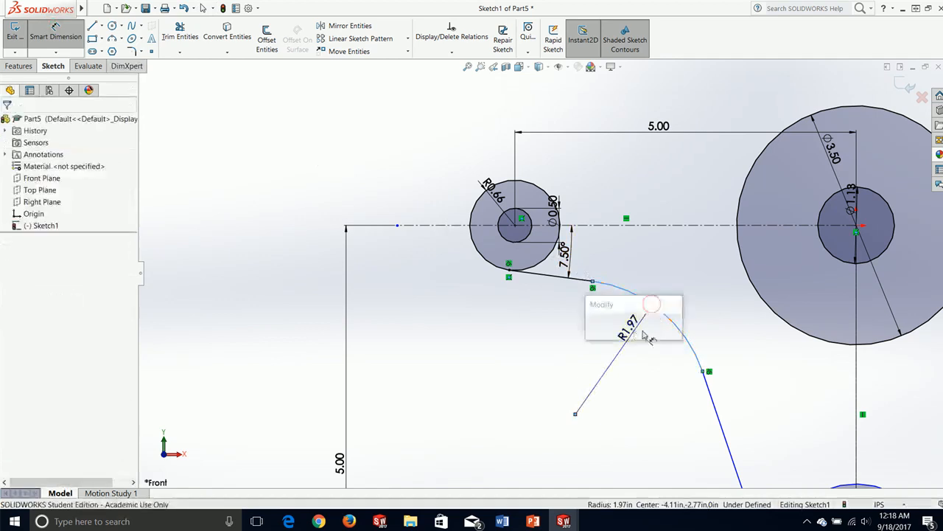
type("2.5")
key("Return")
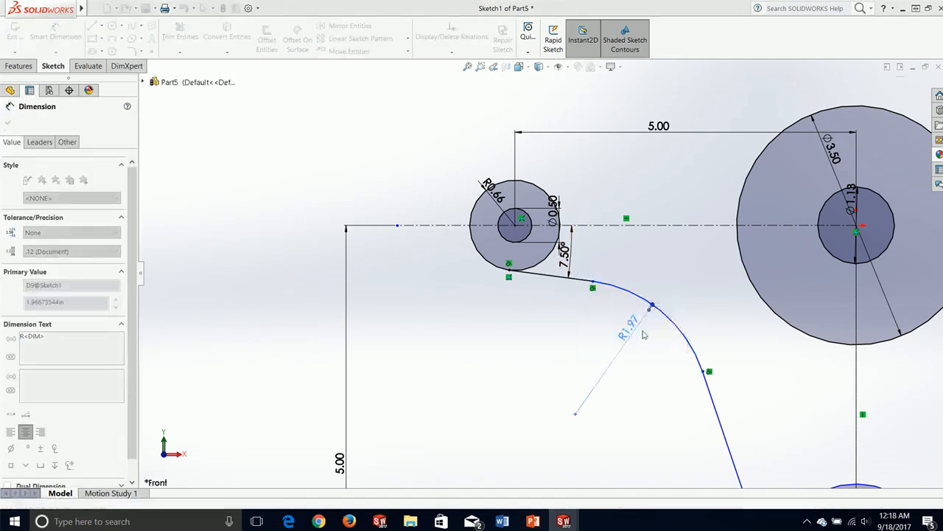
Dimension the angle between the slanted line and the vertical centerline as 0.75 degrees.
scroll(656, 339, "up", 2)
scroll(630, 319, "down", 2)
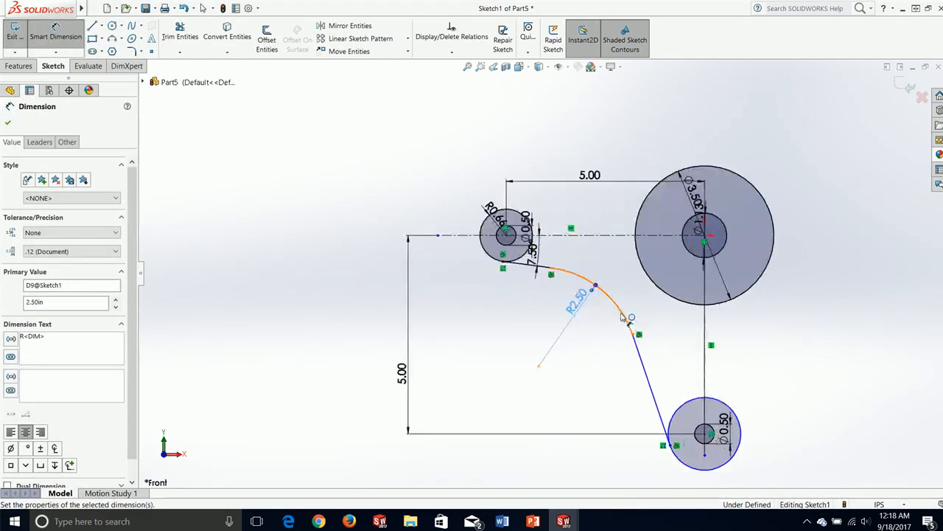
left_click(658, 416)
left_click(718, 370)
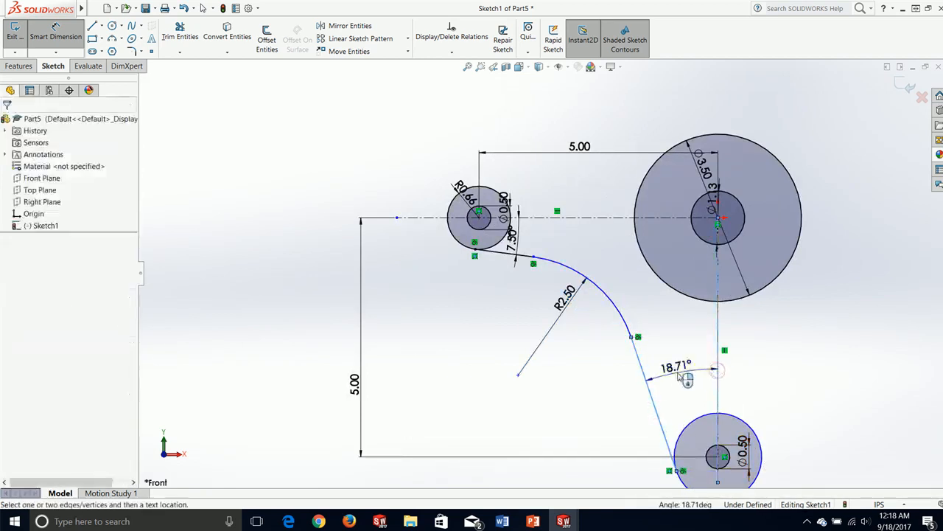
left_click(685, 377)
key("BackSpace")
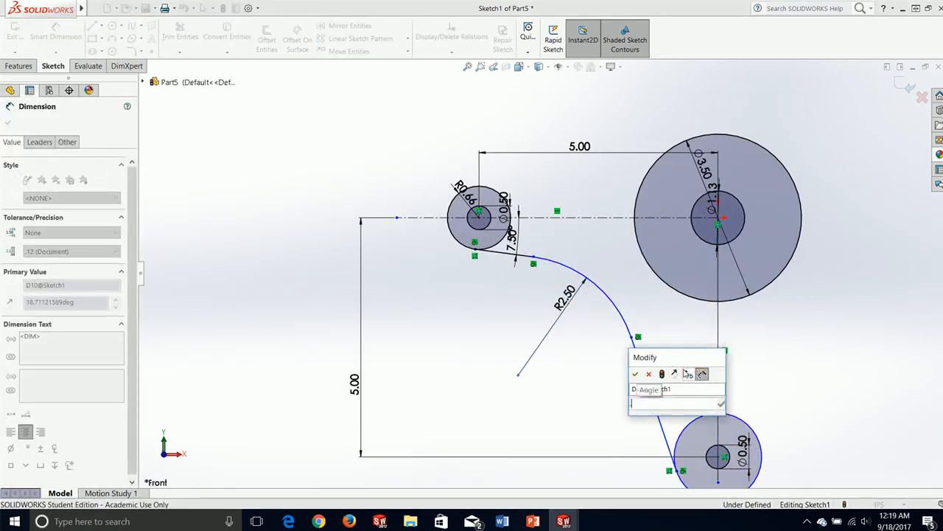
type("0.75")
key("Return")
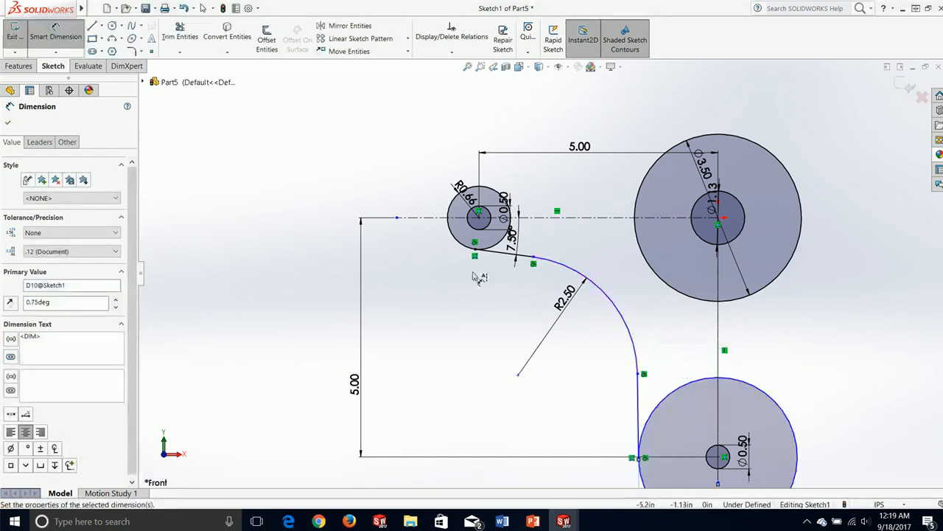
Set the angle between the slanted line and the vertical centerline to 7.5 degrees.
scroll(663, 361, "up", 5)
scroll(626, 417, "down", 3)
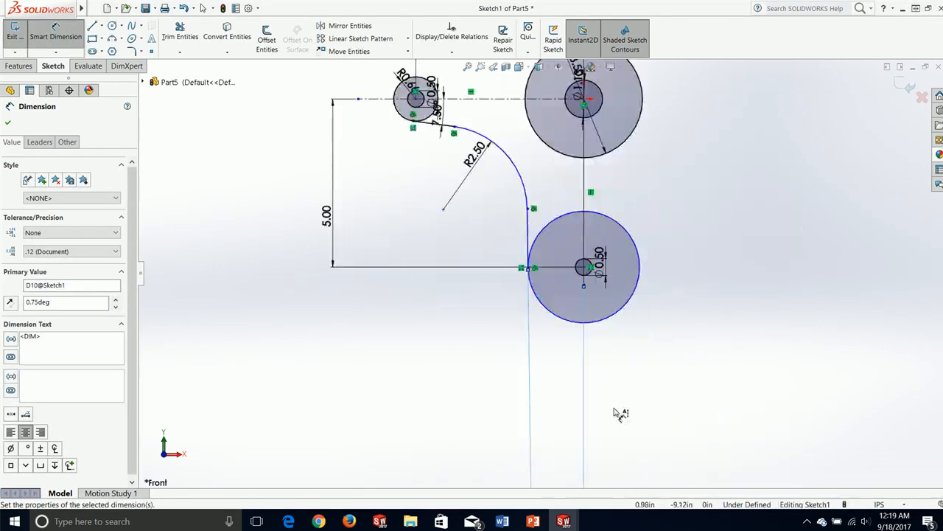
scroll(616, 398, "down", 3)
scroll(601, 431, "up", 6)
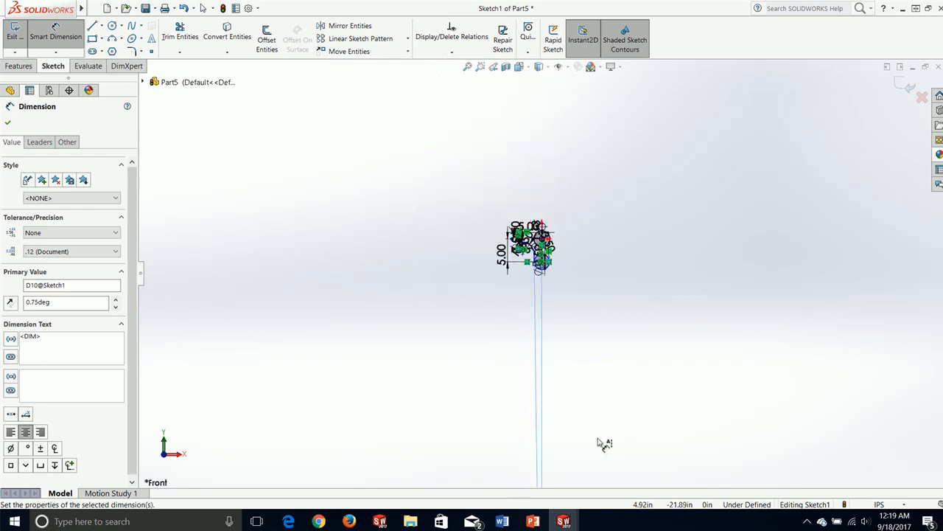
scroll(545, 398, "down", 5)
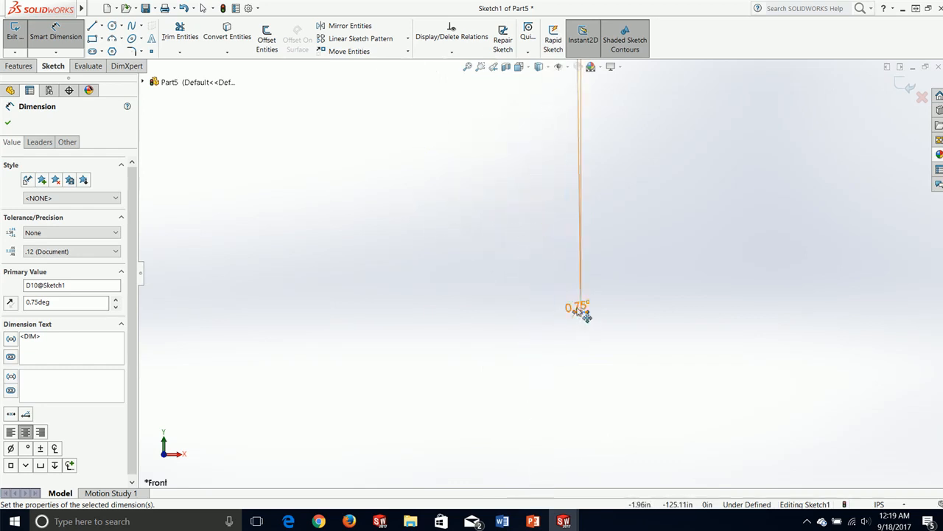
double_click(578, 308)
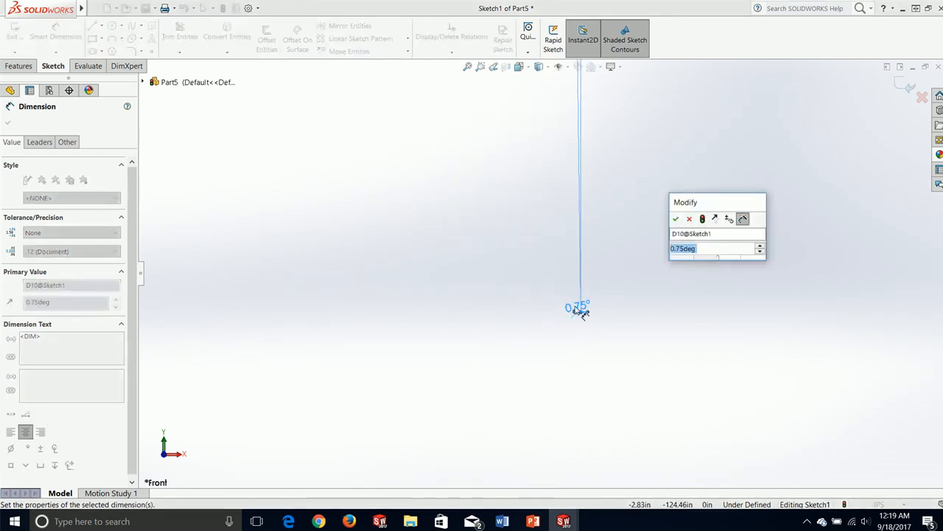
type("7.5")
key("Return")
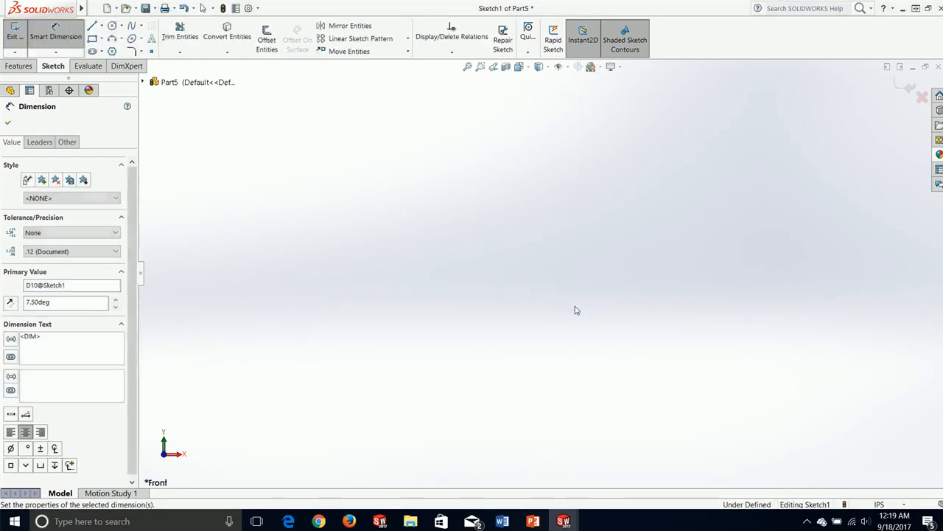
Close the angle dimension and move the tangent point on the lower boss's outer circle to test the sketch's remaining freedom.
scroll(589, 156, "up", 5)
scroll(582, 275, "down", 5)
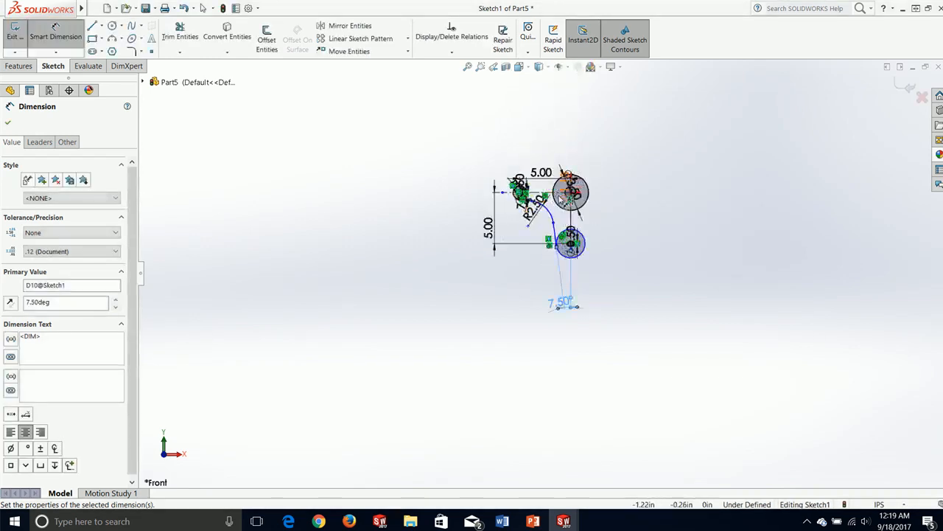
scroll(578, 280, "down", 4)
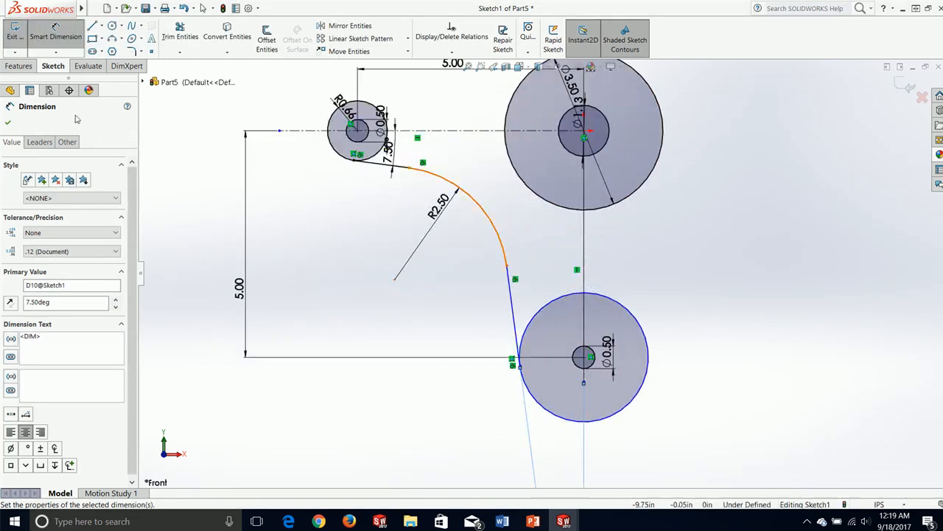
left_click(8, 123)
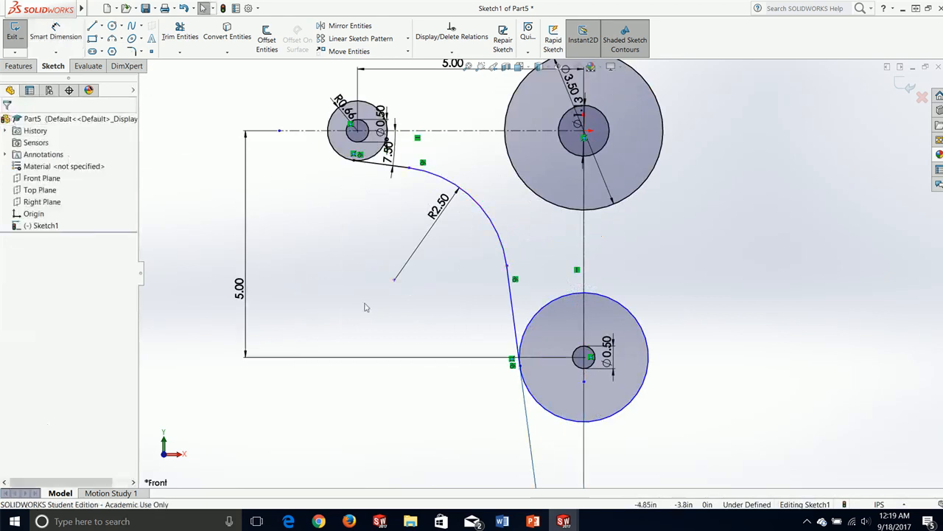
left_click(498, 243)
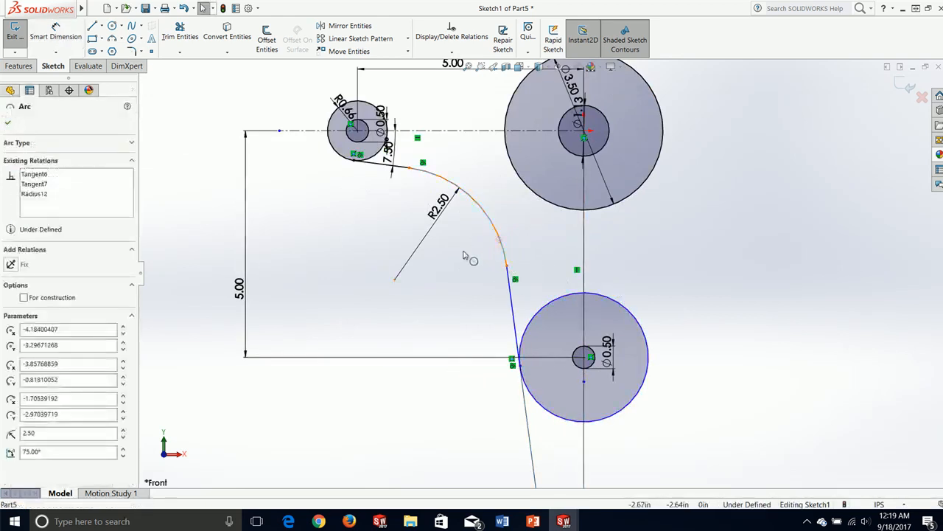
left_click(455, 287)
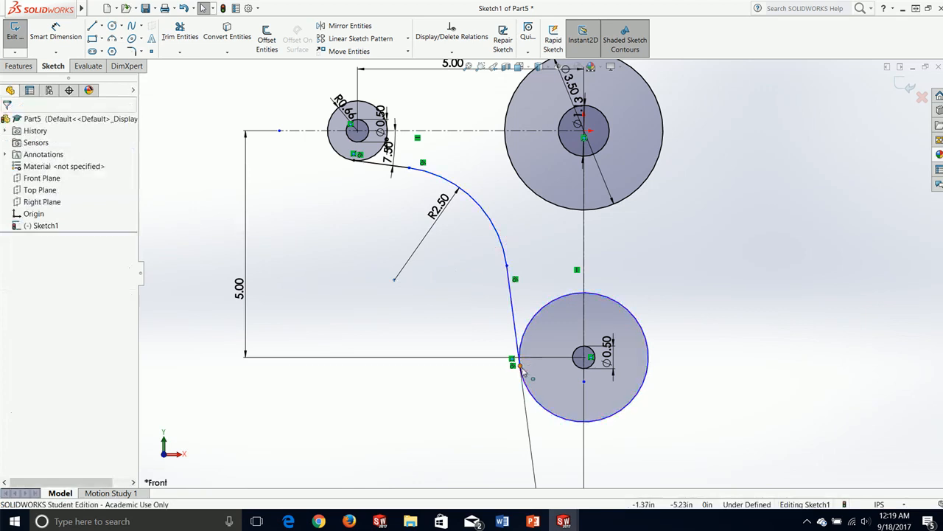
left_click_drag(520, 362, 521, 297)
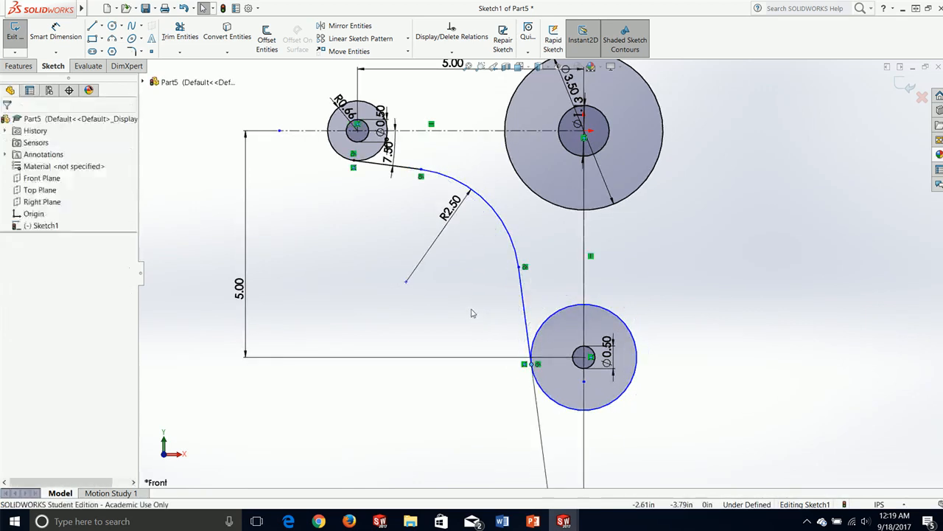
Dimension the diameter of the lower boss's outer circle.
left_click(55, 33)
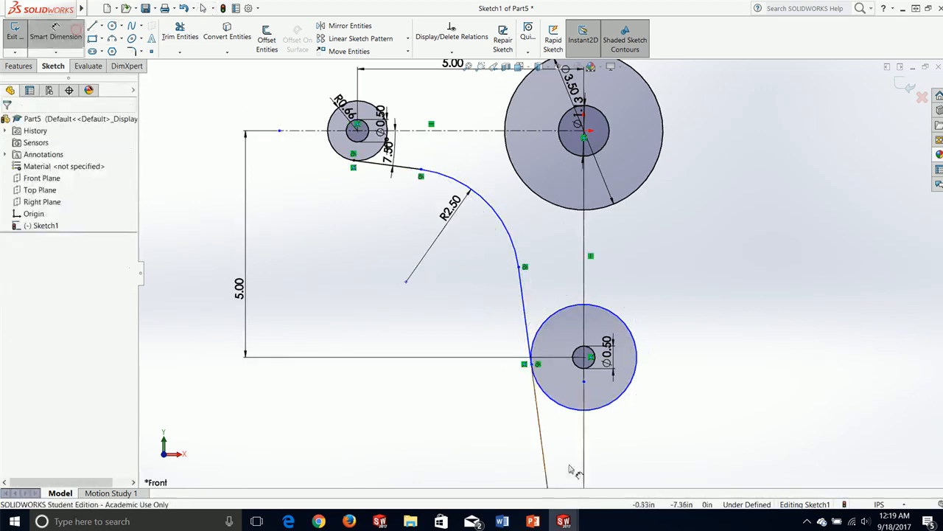
left_click(576, 409)
left_click(566, 398)
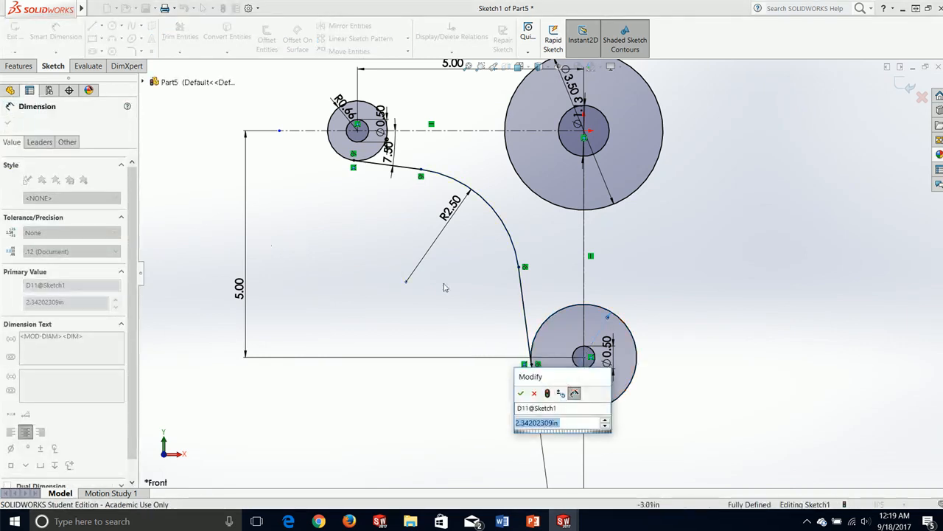
left_click(520, 393)
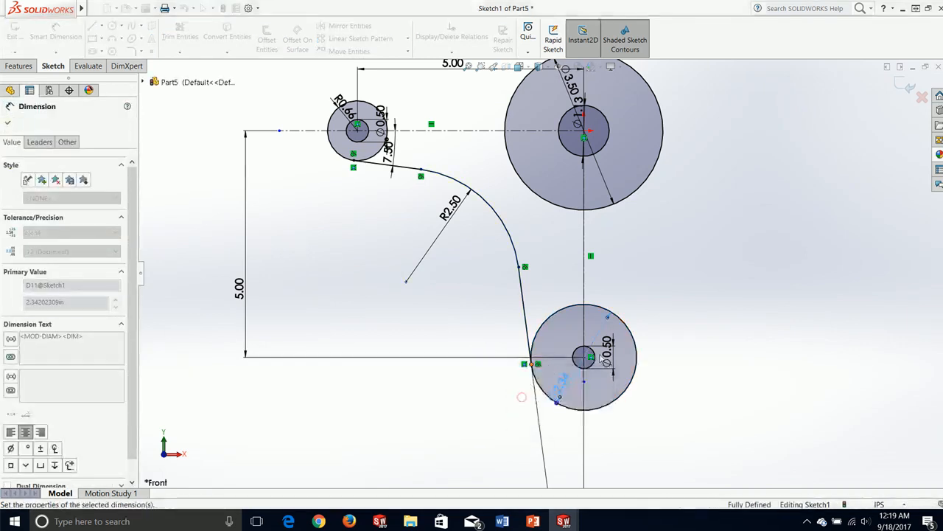
Display the lower boss's outer circle dimension as a radius and set it to 0.662 in.
right_click(561, 388)
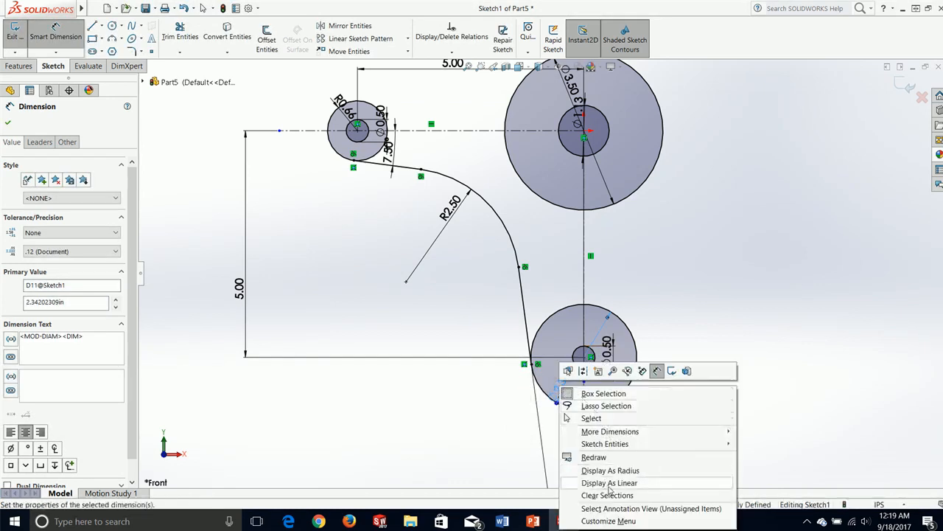
left_click(616, 483)
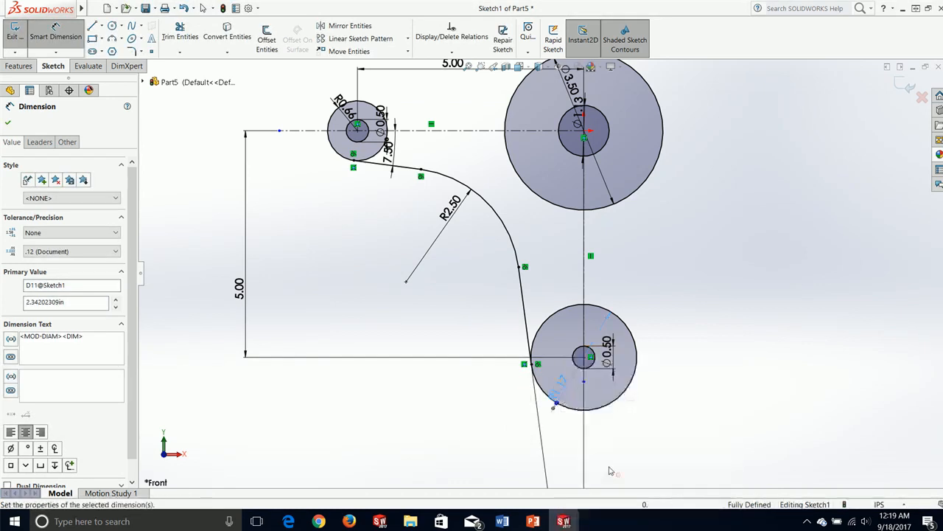
double_click(558, 395)
type("6")
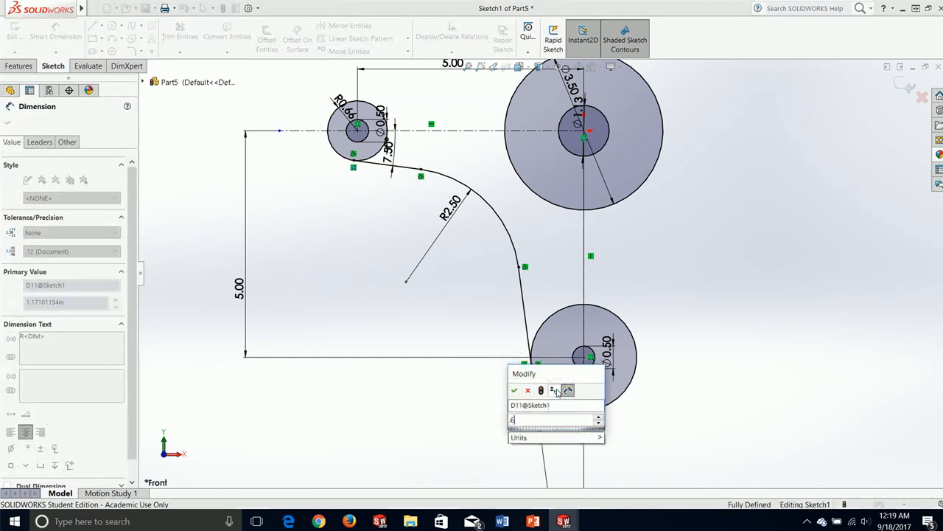
type("62")
key("Return")
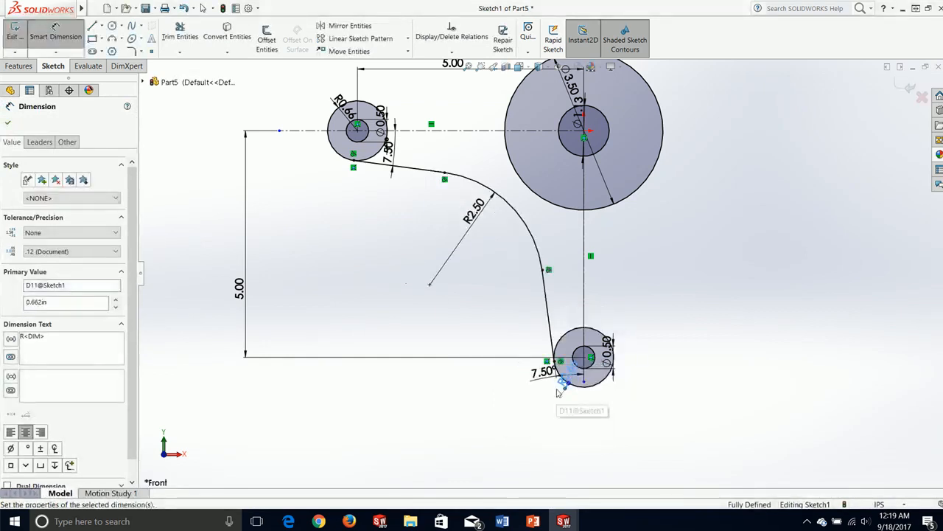
left_click(8, 123)
Sketch a line about 2.68 in long, tangent to the left boss's outer circle at its top and rising toward the large circle.
scroll(545, 272, "up", 2)
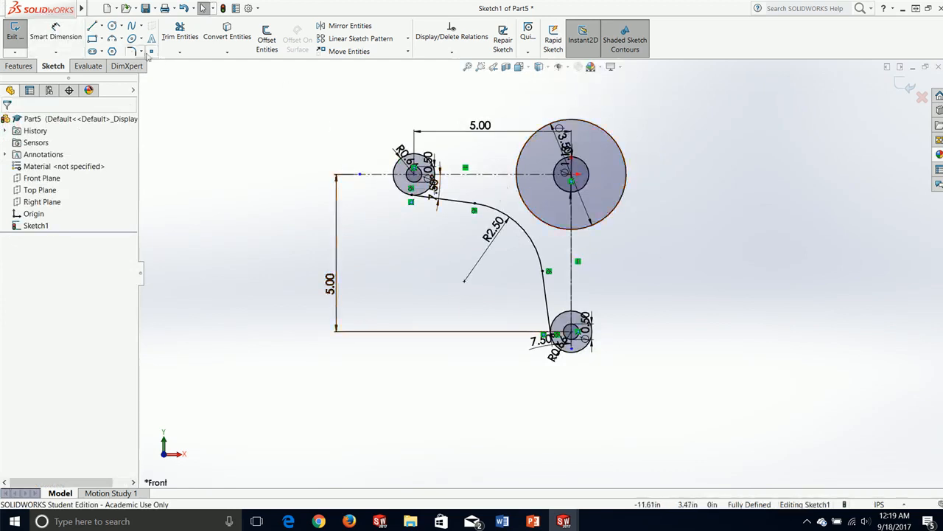
left_click(92, 26)
scroll(422, 150, "down", 5)
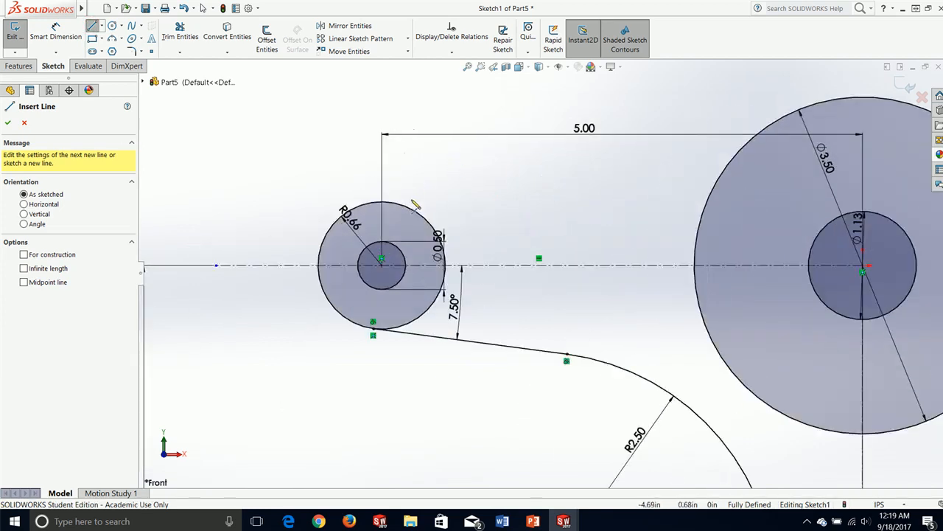
left_click(382, 200)
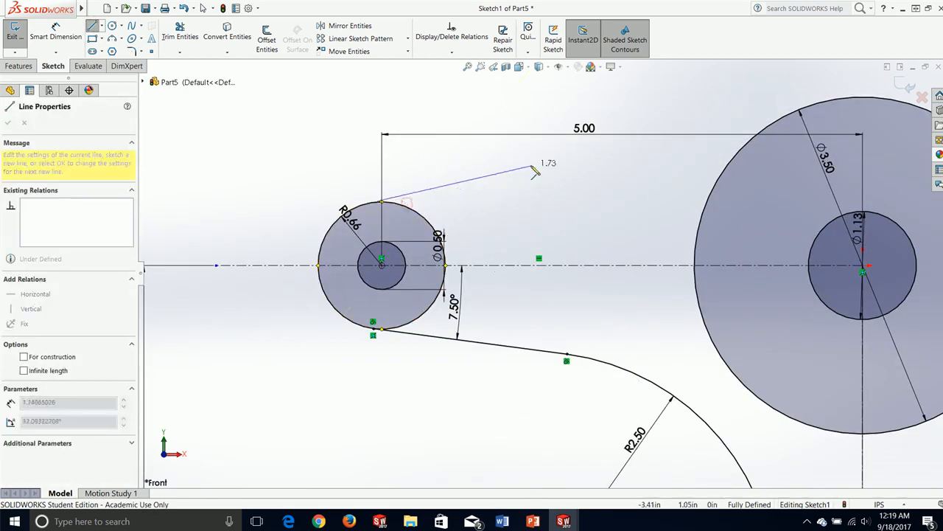
left_click(625, 157)
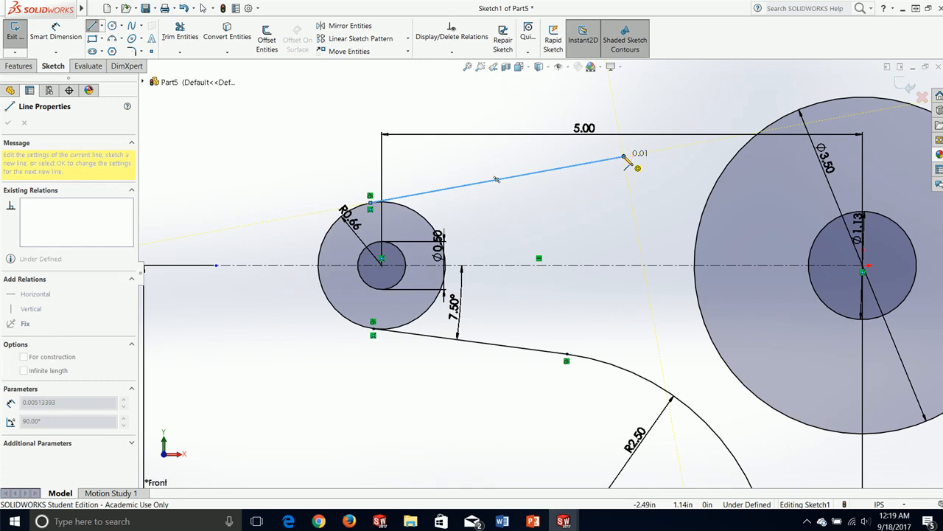
key("Escape")
Draw a three-point arc from the free end of the new upper line to the large 3.5 in circle, bulging downward.
left_click(112, 38)
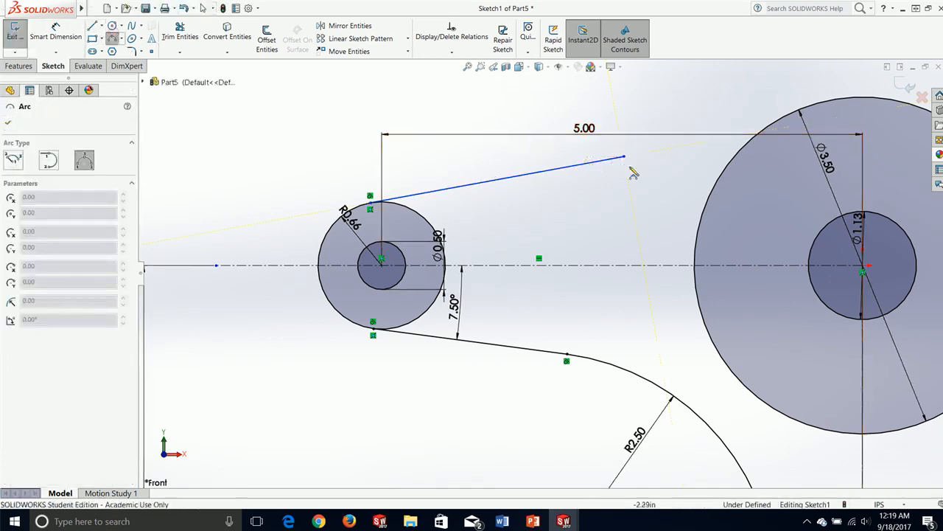
left_click(625, 156)
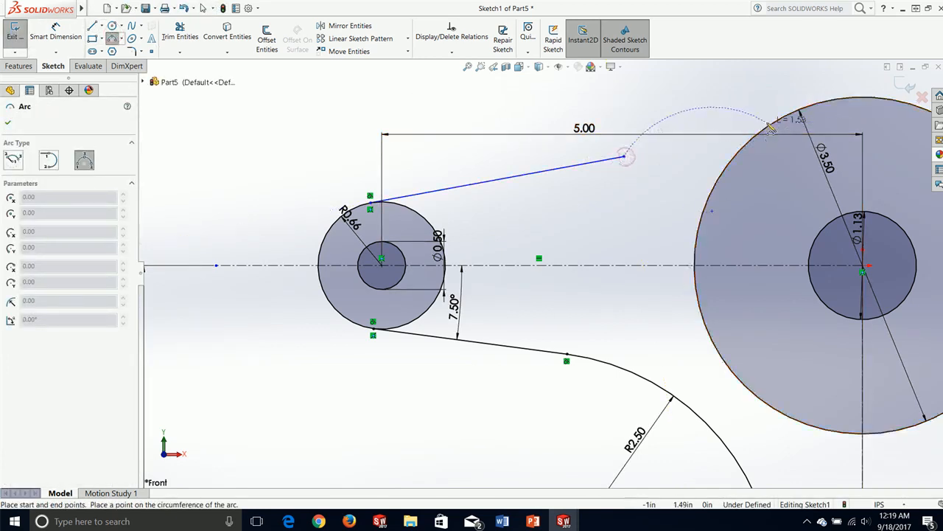
left_click(770, 125)
left_click(676, 157)
key("Escape")
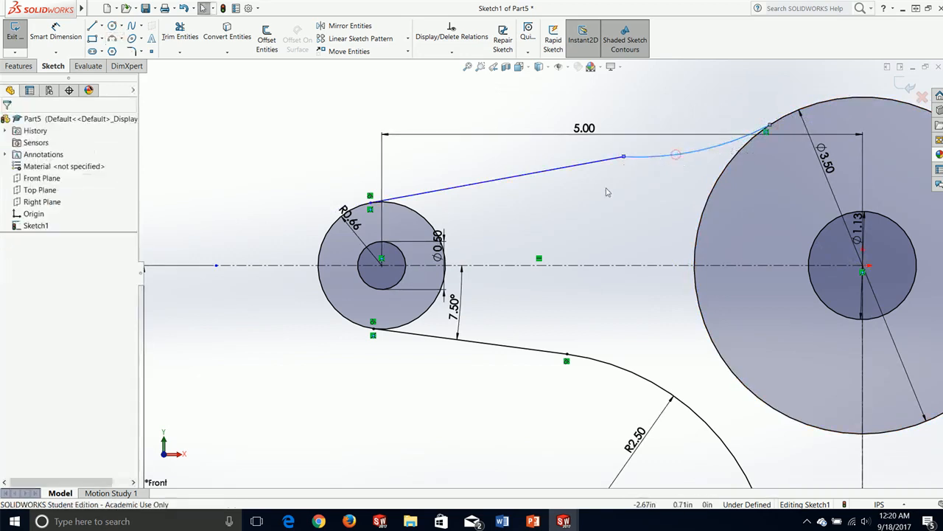
Dimension the angle between the new upper line and the horizontal centerline as 7.5 degrees.
left_click(64, 42)
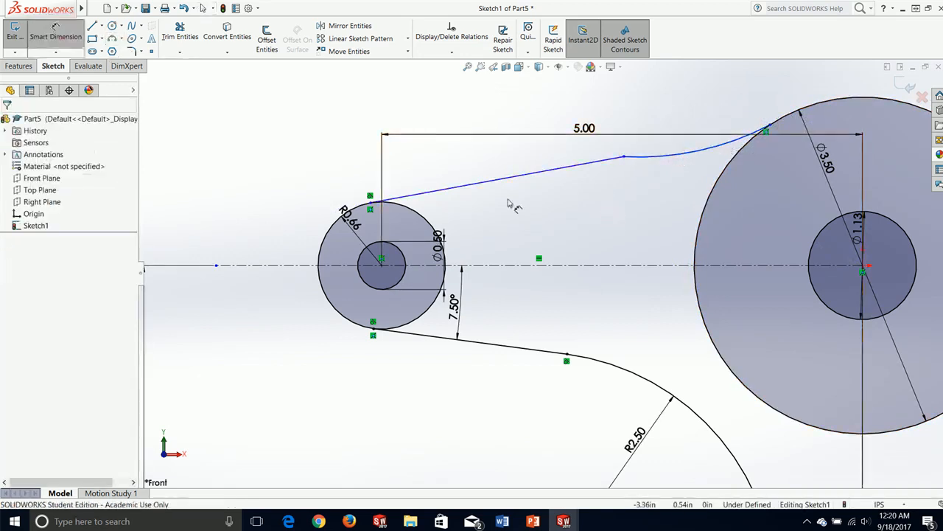
left_click(528, 265)
left_click(515, 175)
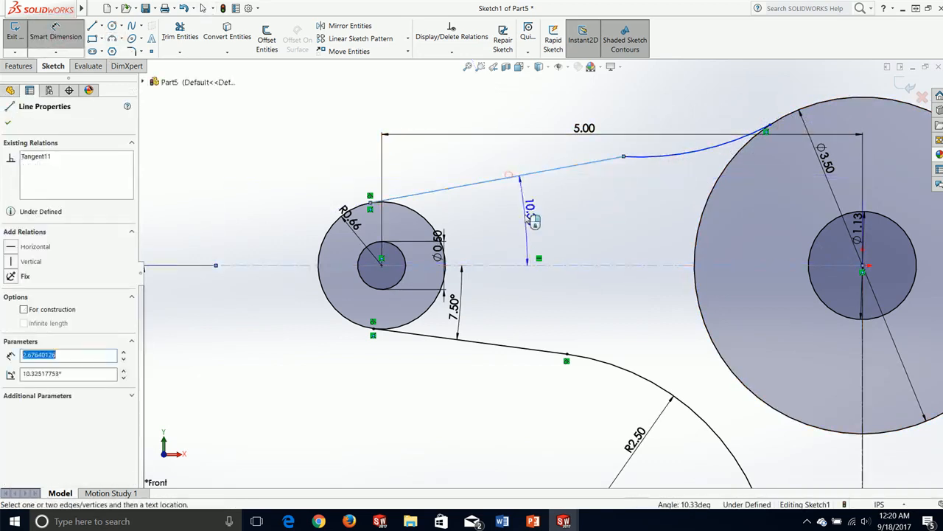
left_click(533, 221)
type("7")
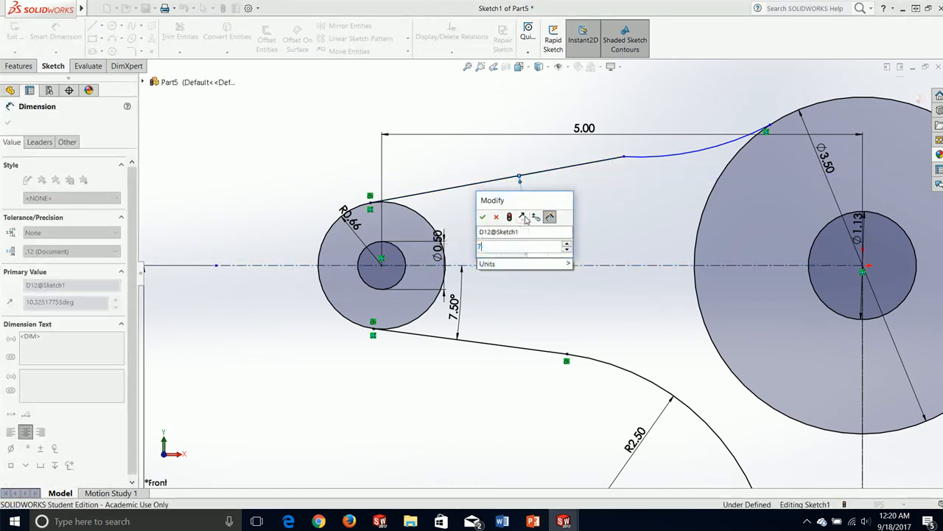
type(".5")
key("Return")
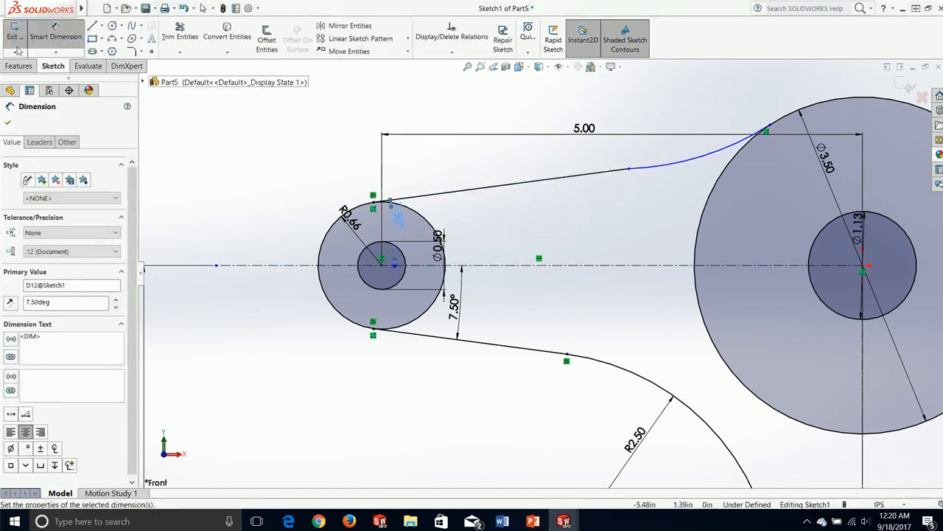
left_click(8, 122)
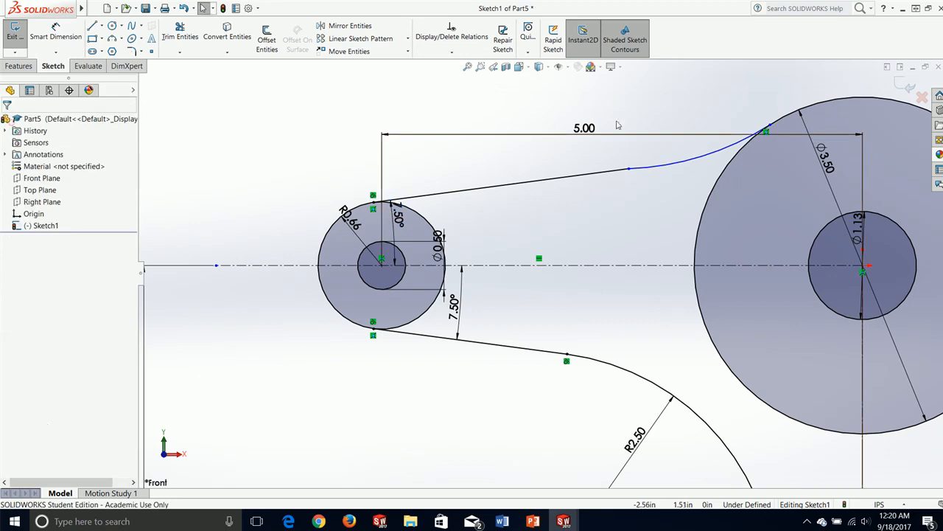
Make the new upper arc tangent to both the upper line and the large 3.5 in circle.
left_click(681, 168)
left_click(597, 175, "ctrl")
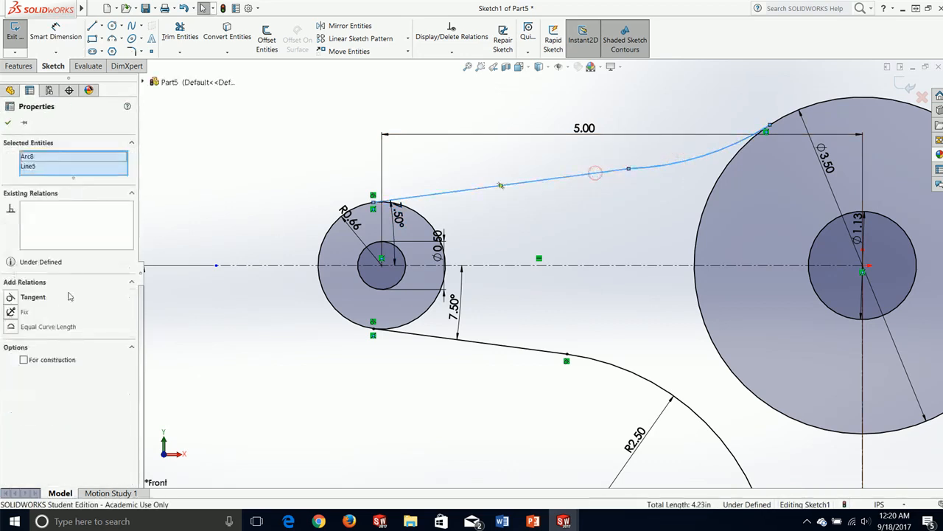
left_click(16, 298)
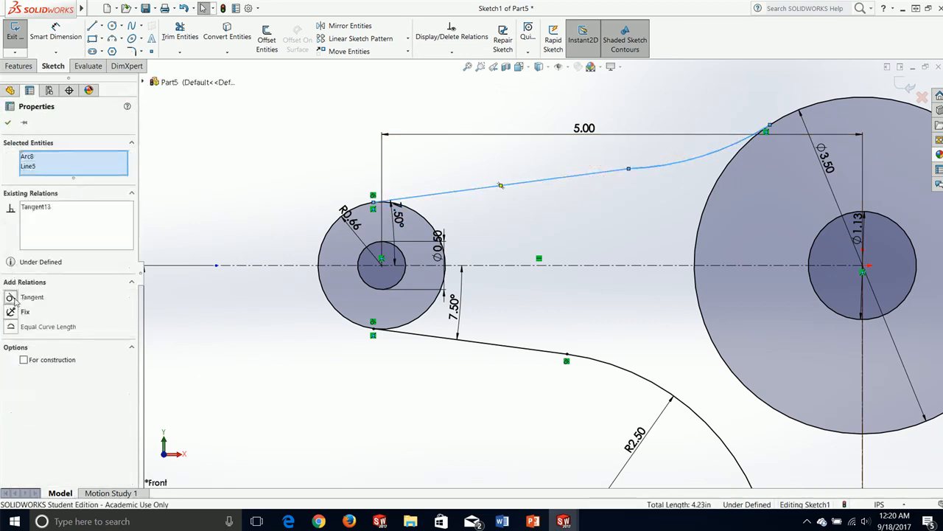
left_click(9, 123)
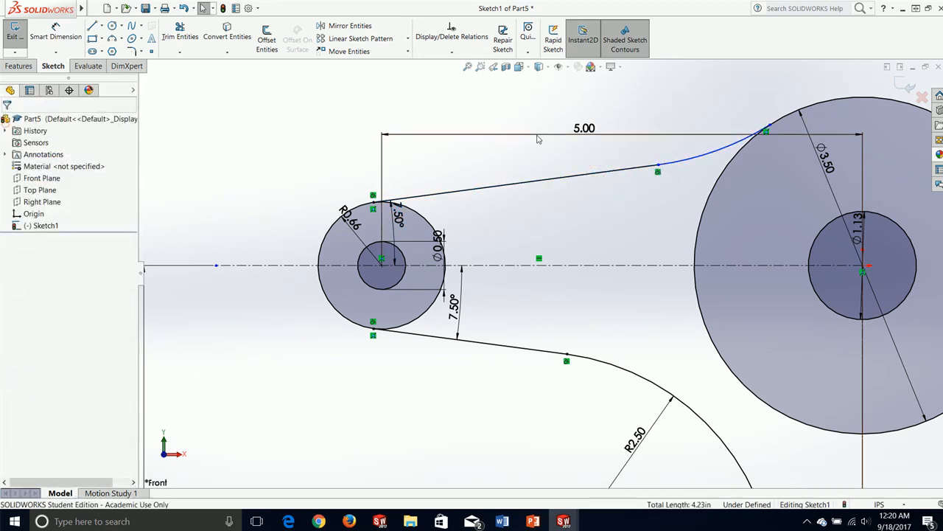
left_click(714, 190)
left_click(696, 155, "ctrl")
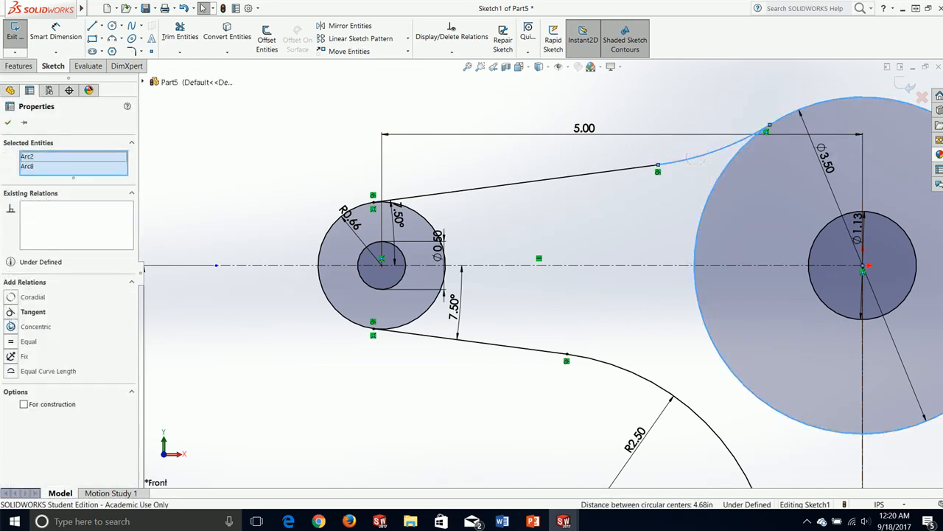
left_click(11, 312)
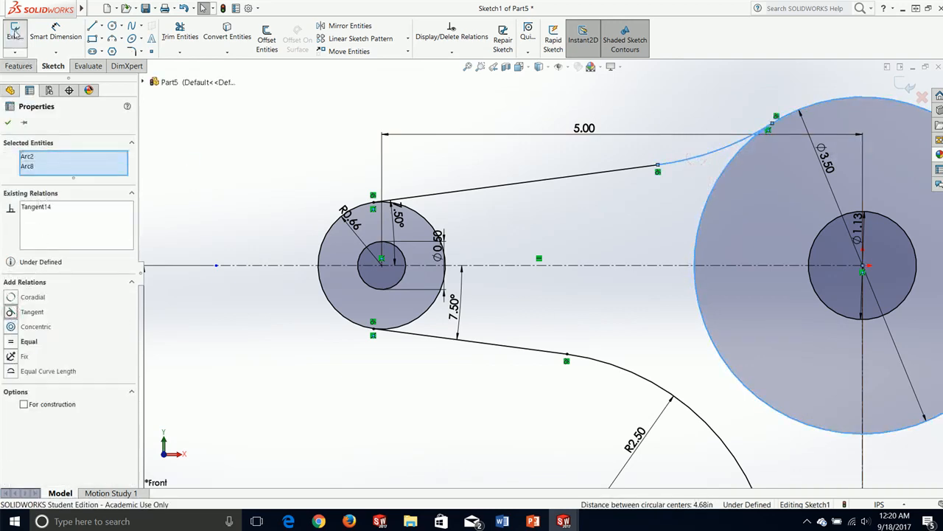
left_click(11, 125)
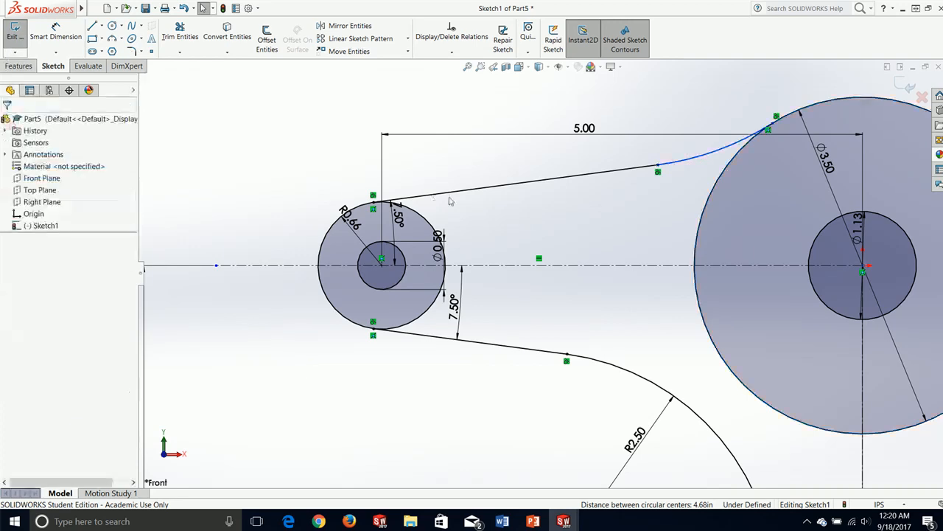
Dimension the upper connecting arc's radius as 1 in.
left_click(73, 40)
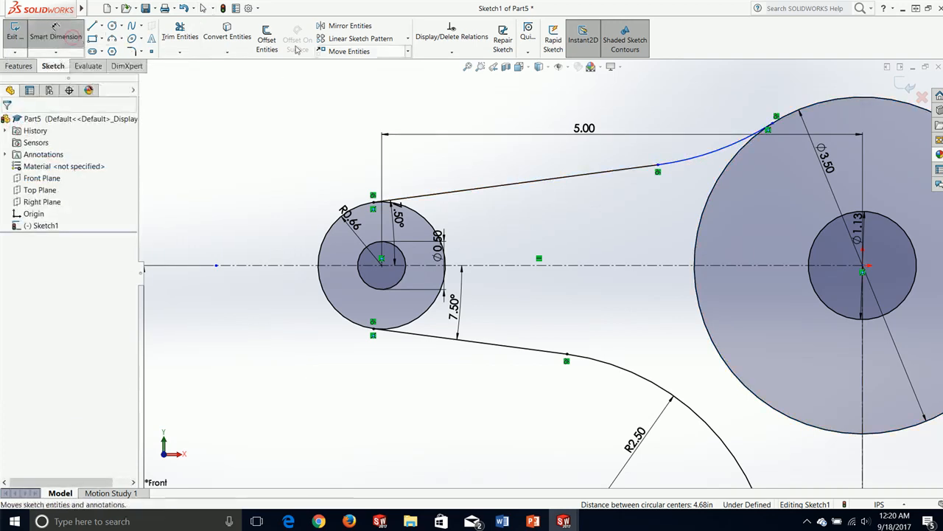
left_click(693, 159)
left_click(704, 141)
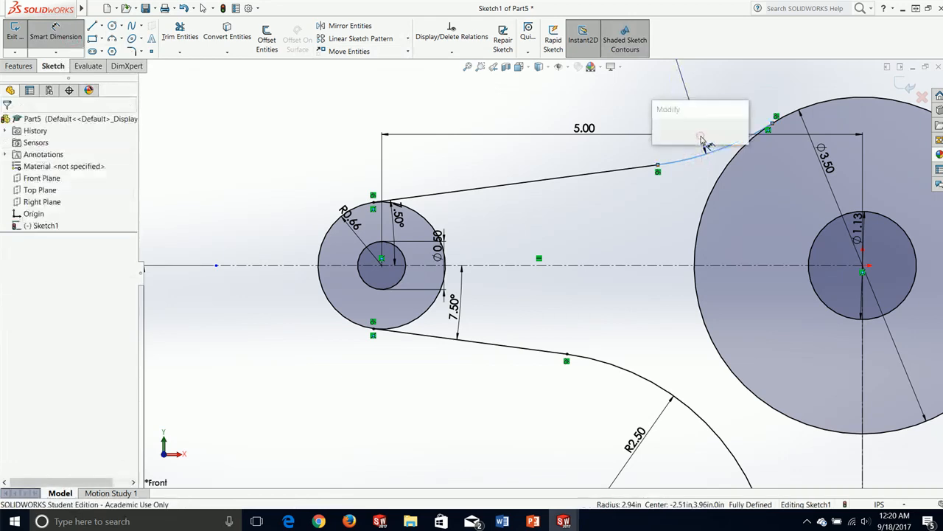
type("1")
key("Return")
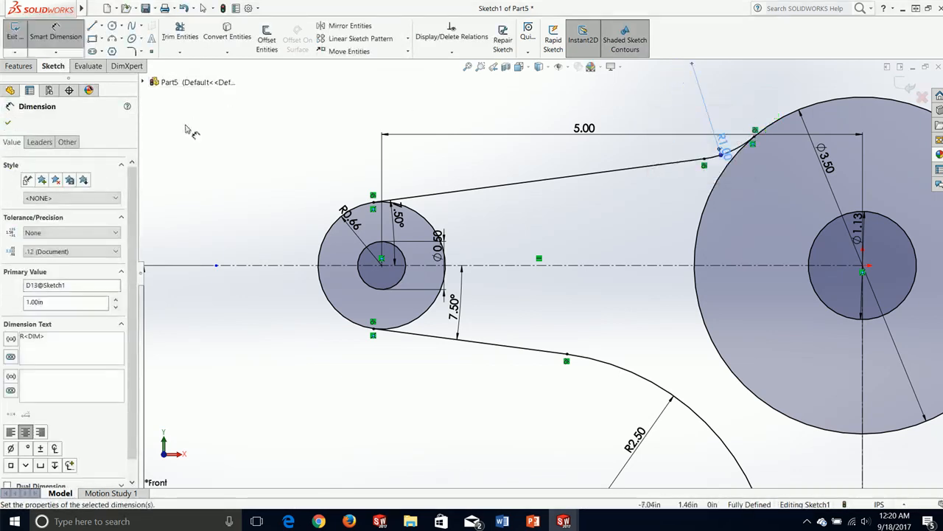
Sketch a line about 3.15 in long, rising slightly outward from the lower boss's outer circle on the side opposite the R2.50 arc.
left_click(9, 124)
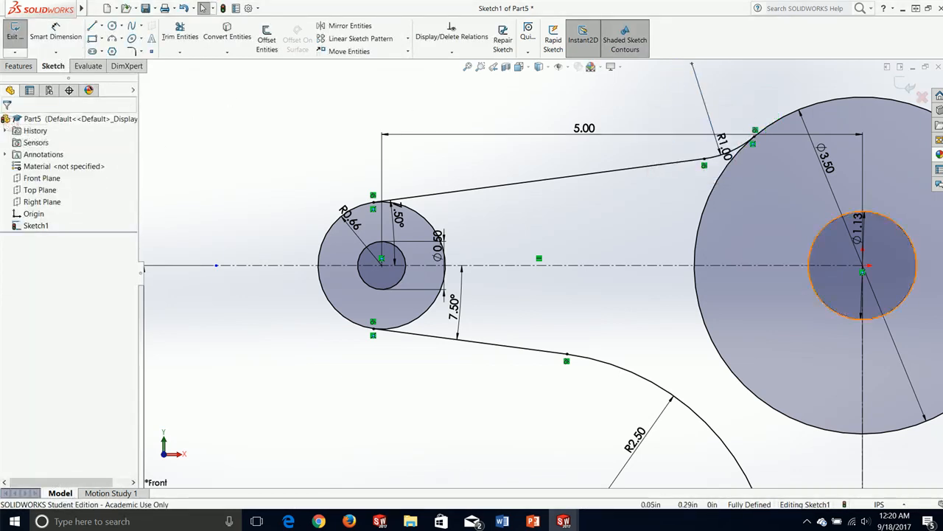
scroll(741, 284, "up", 4)
key("f")
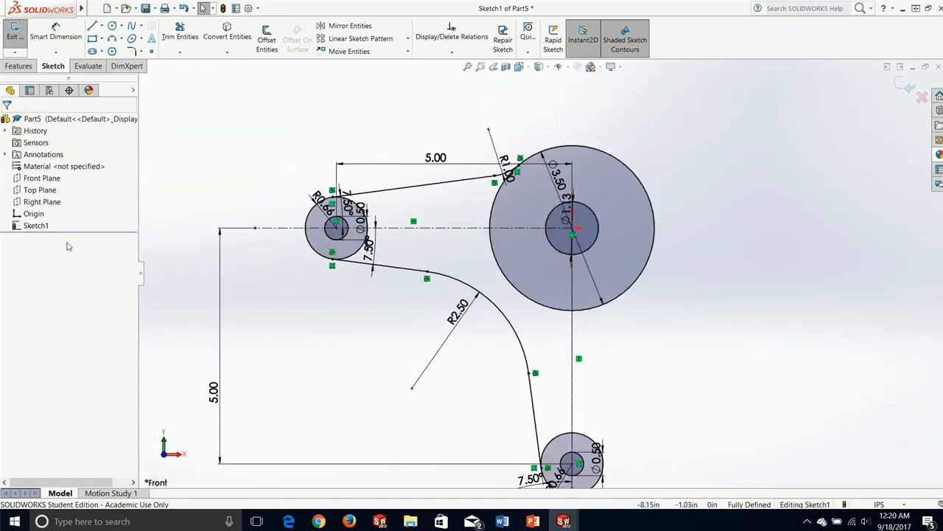
left_click(93, 26)
scroll(618, 443, "down", 5)
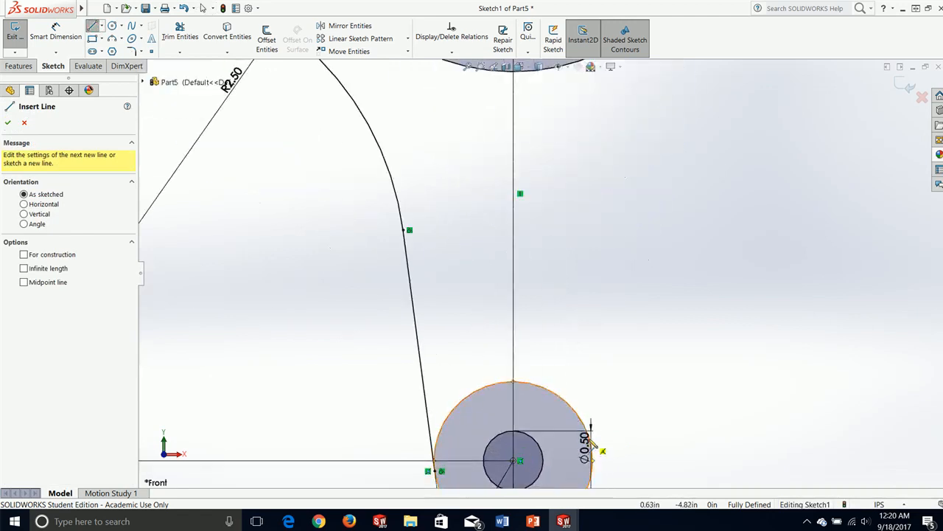
left_click(592, 459)
scroll(632, 218, "up", 4)
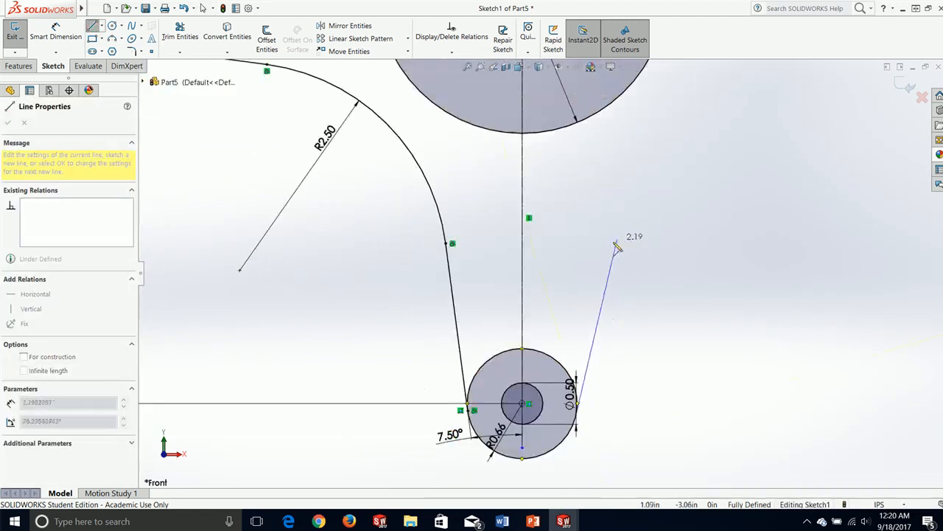
scroll(627, 238, "down", 2)
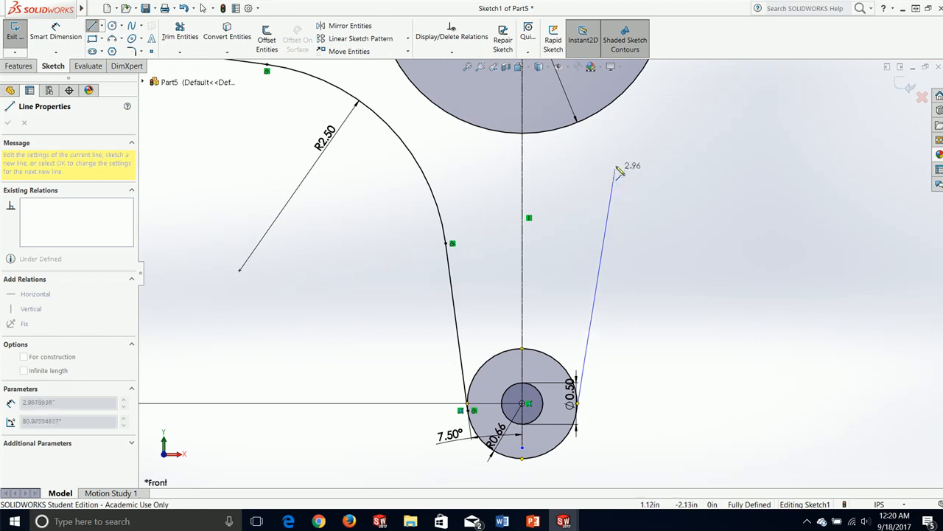
scroll(625, 156, "up", 2)
key("Escape")
key("Escape")
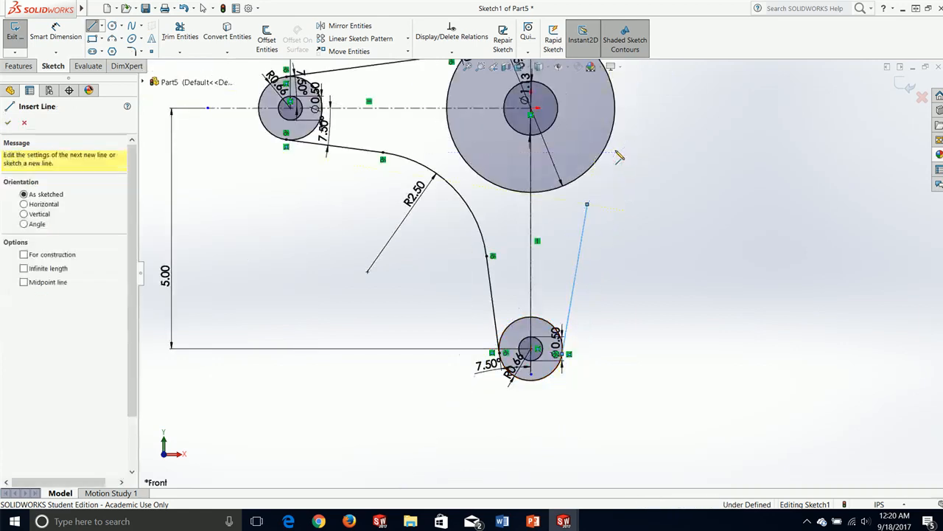
Draw a three-point arc from the new line's upper end to the 3.50 in circle, bulging toward the vertical centerline.
left_click(112, 26)
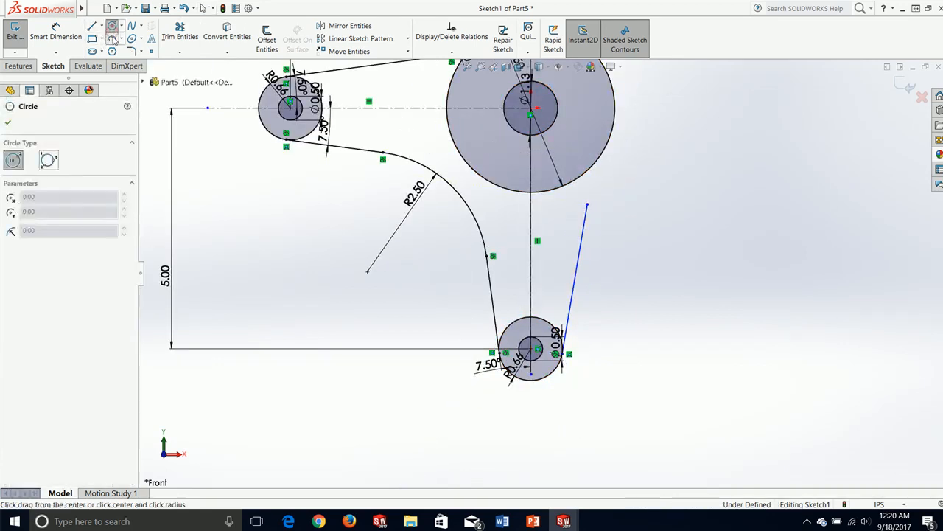
left_click(112, 38)
left_click(587, 206)
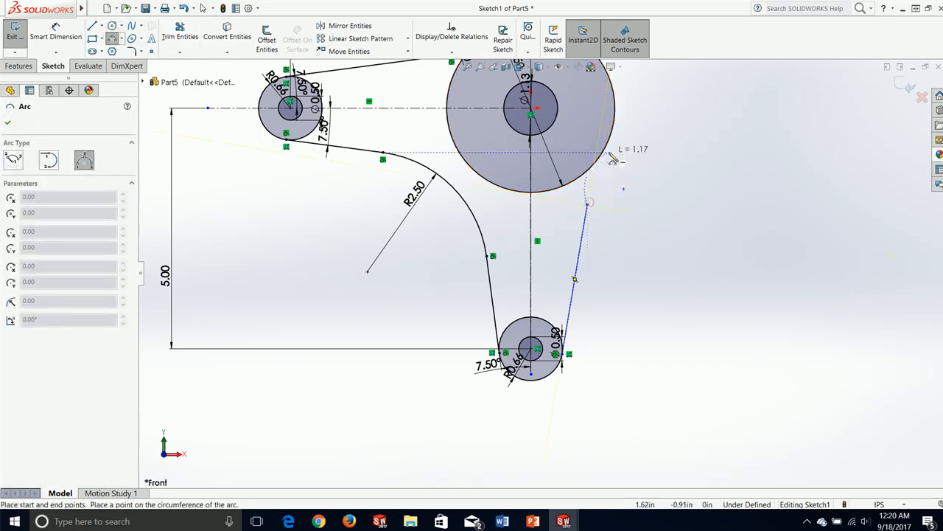
left_click(608, 157)
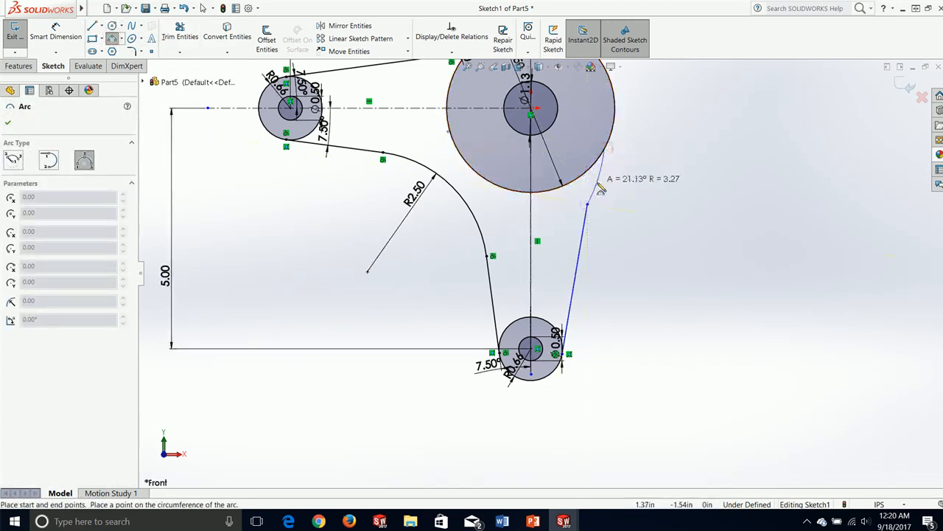
left_click(591, 188)
key("Escape")
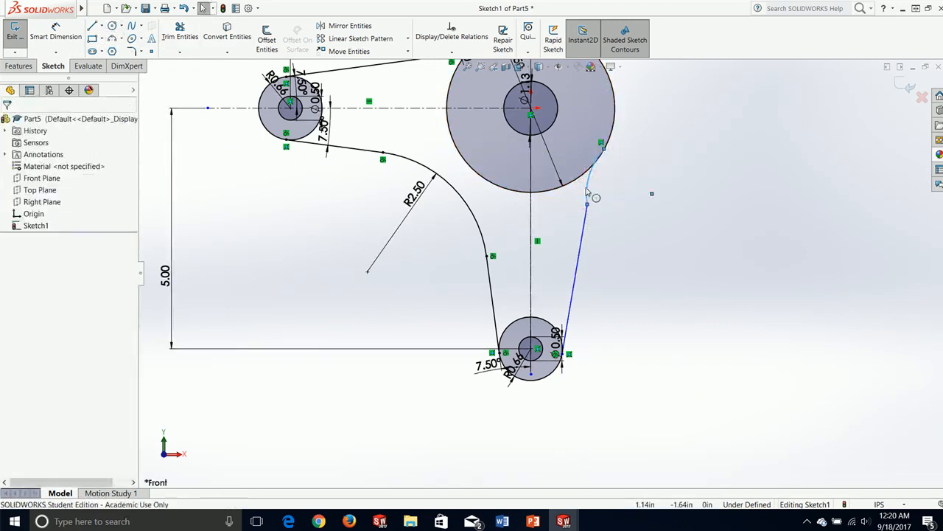
Make the new arc tangent to both the 3.50 in circle and the adjoining line.
scroll(588, 192, "down", 2)
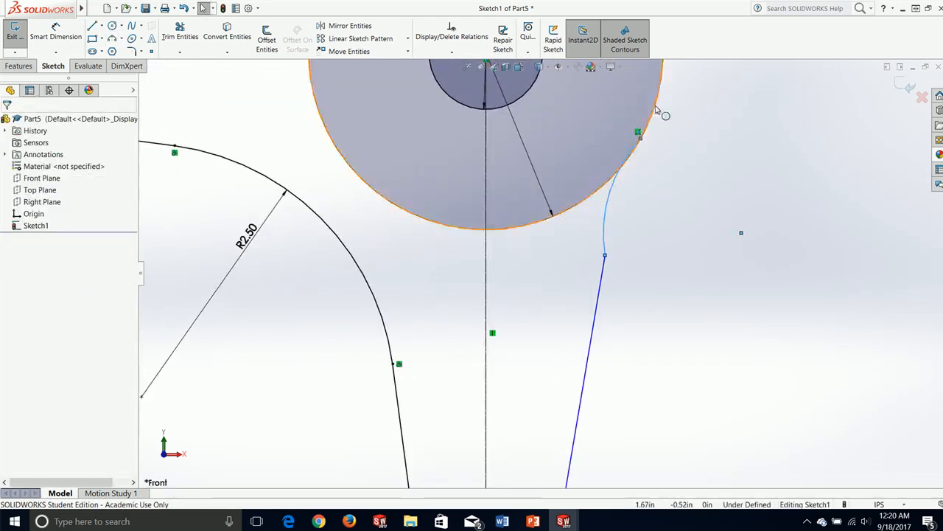
left_click(654, 106, "ctrl")
left_click(22, 311)
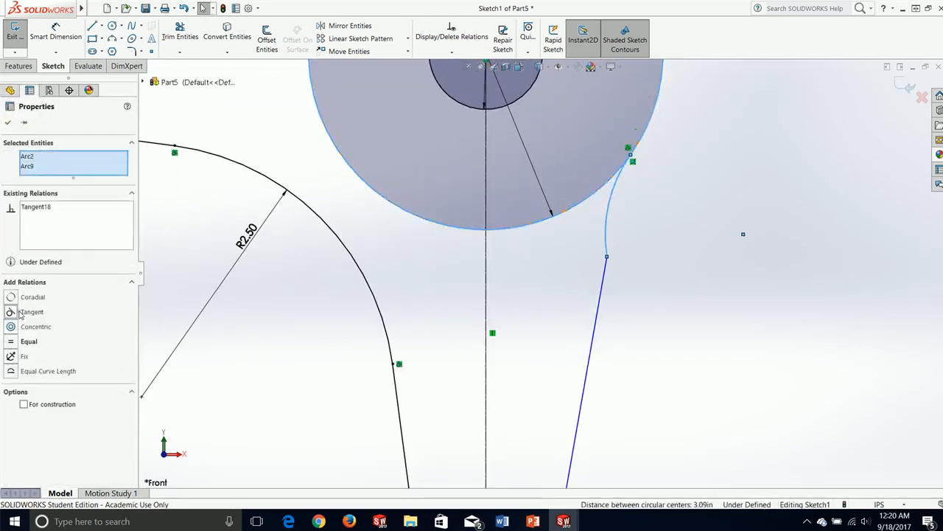
left_click(598, 306)
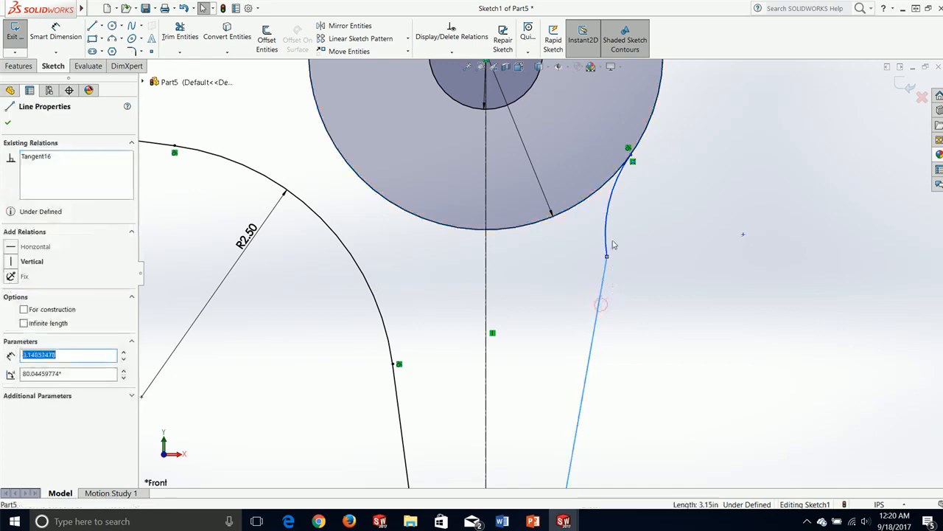
left_click(605, 238, "ctrl")
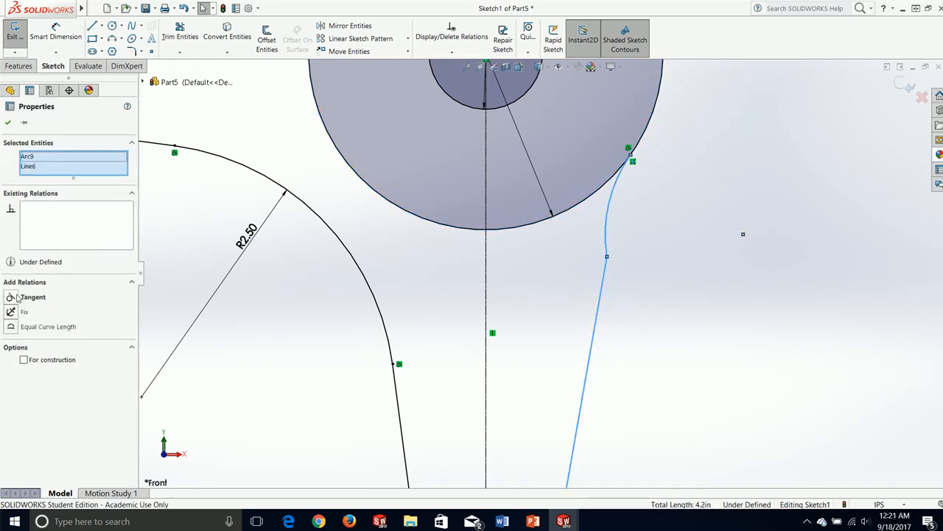
left_click(17, 296)
left_click(8, 126)
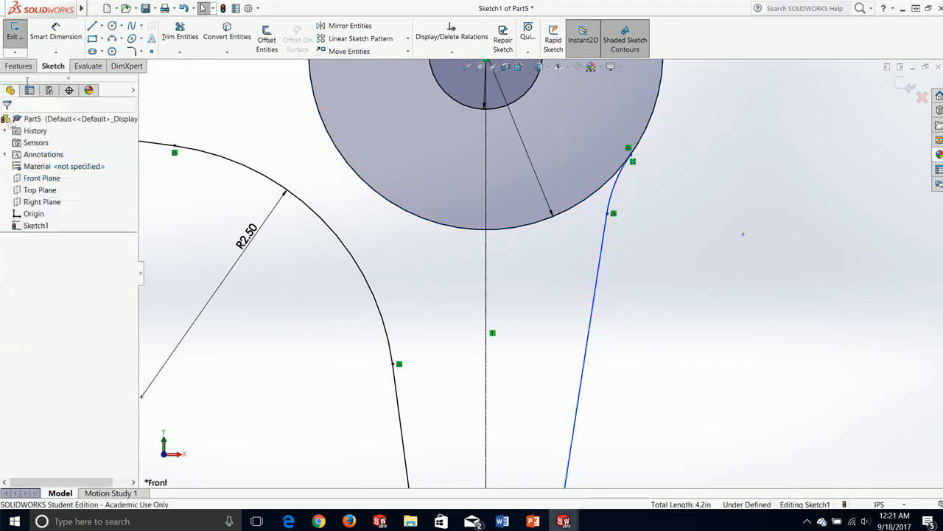
Dimension the angle between the vertical centerline and the new outer line as 7.5°.
left_click(54, 30)
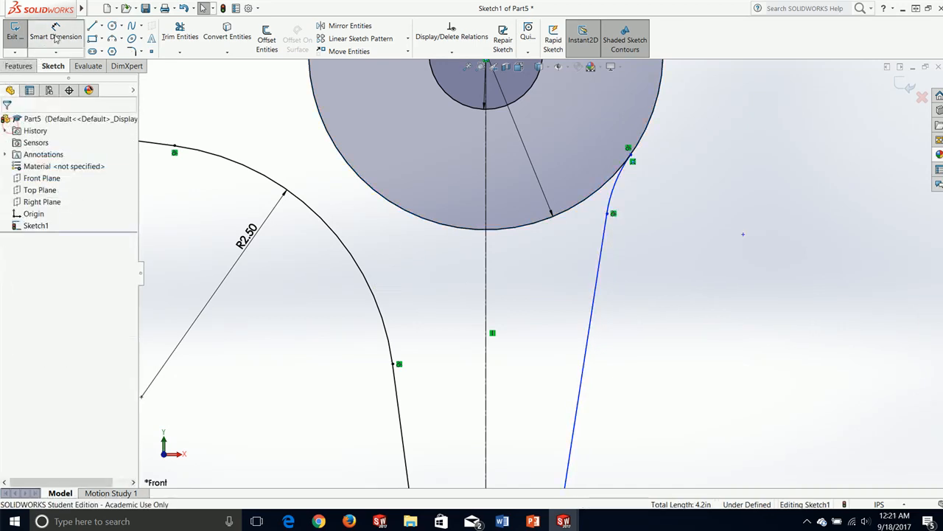
left_click(486, 406)
left_click(577, 413)
left_click(568, 383)
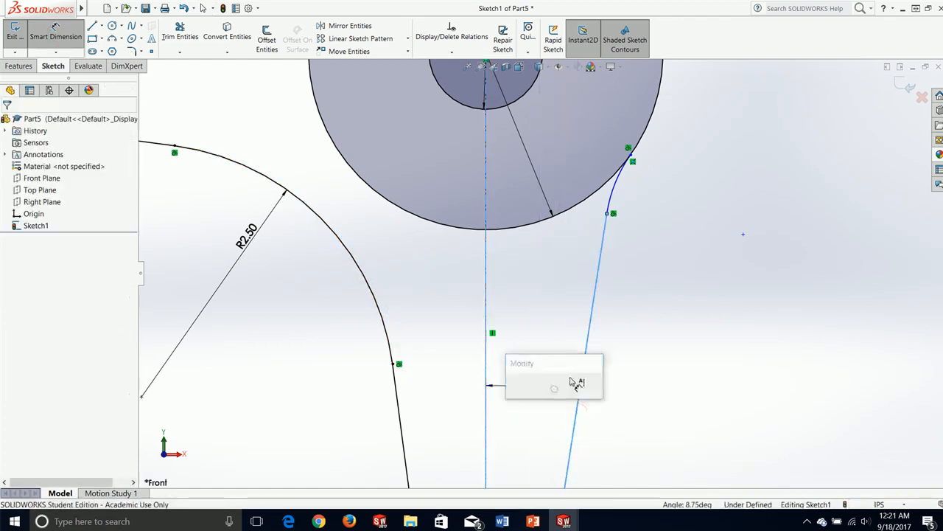
type("7.5")
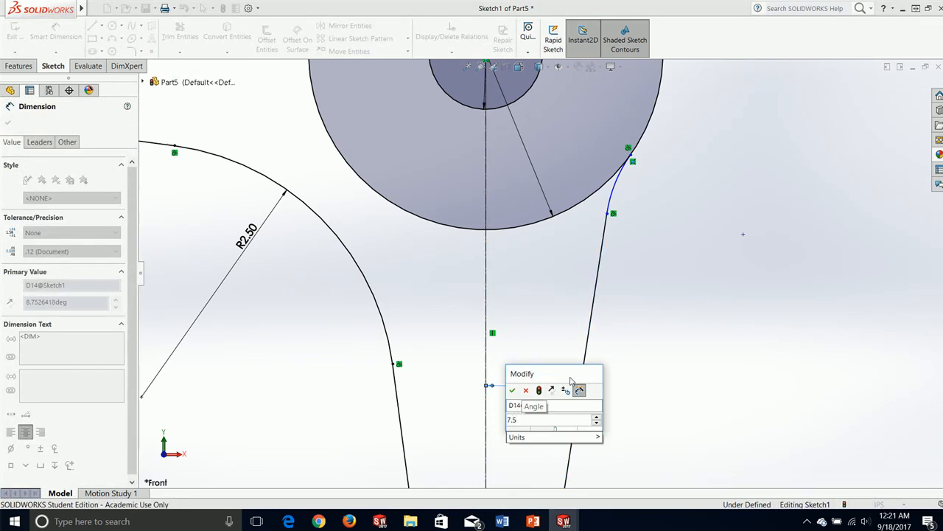
key("Return")
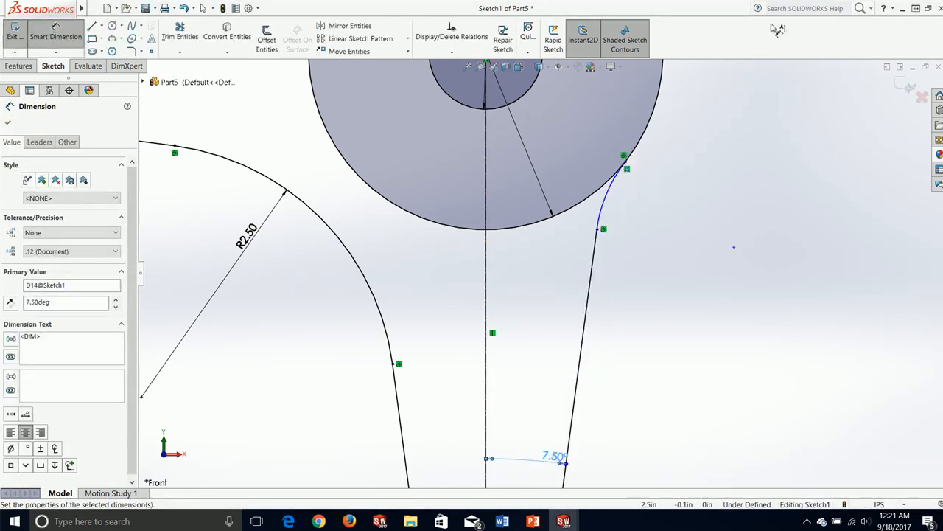
Dimension the radius of the arc joining the new line to the large circle as 1 in.
left_click(610, 195)
left_click(732, 247)
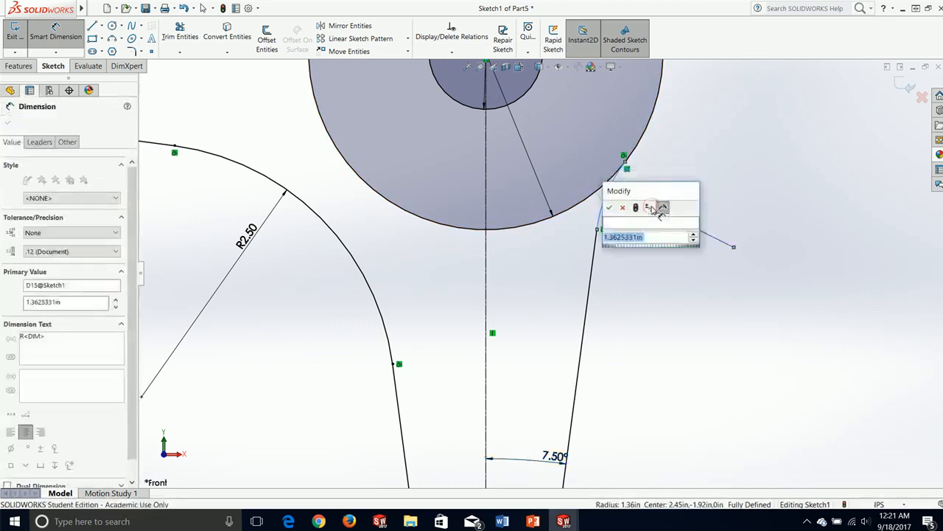
type("1")
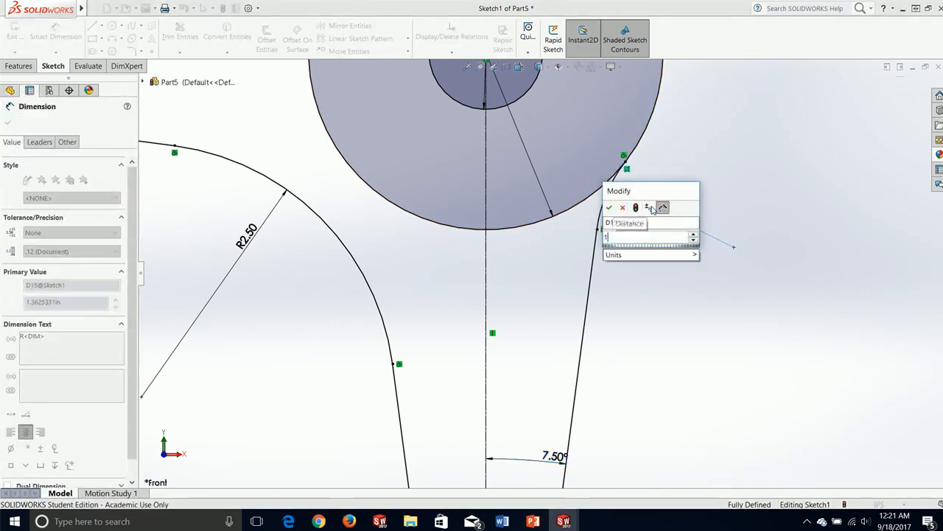
key("Return")
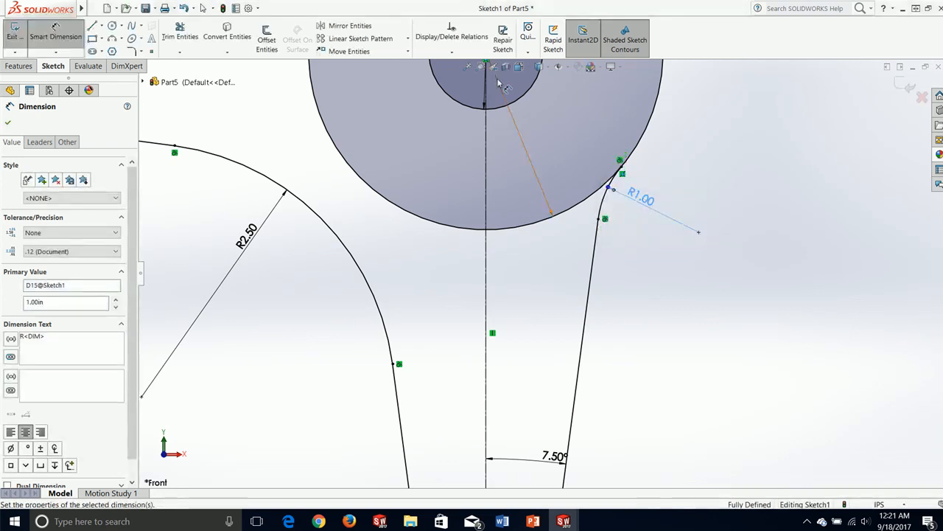
left_click(8, 125)
key("f")
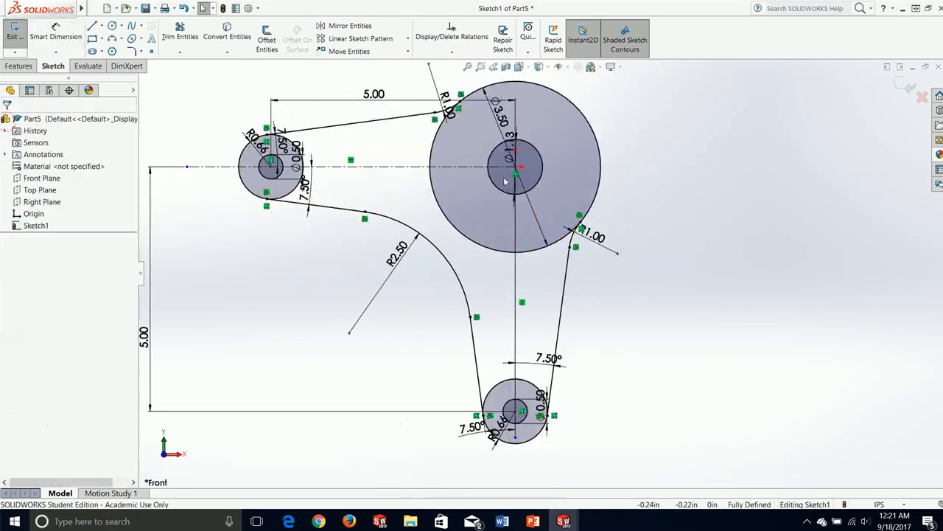
Trim away the inner portion of the 3.50 in circle between the two R1.00 arcs using Power trim.
scroll(593, 207, "up", 1)
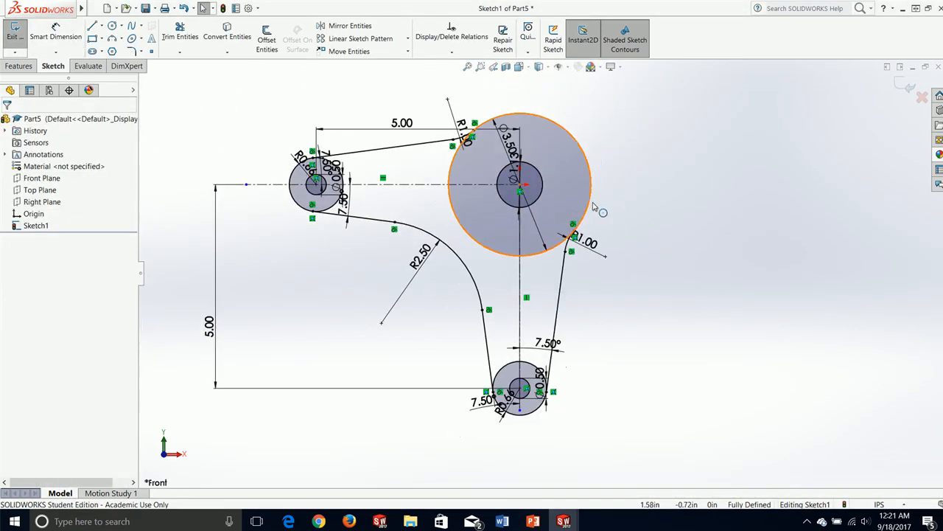
scroll(593, 206, "down", 1)
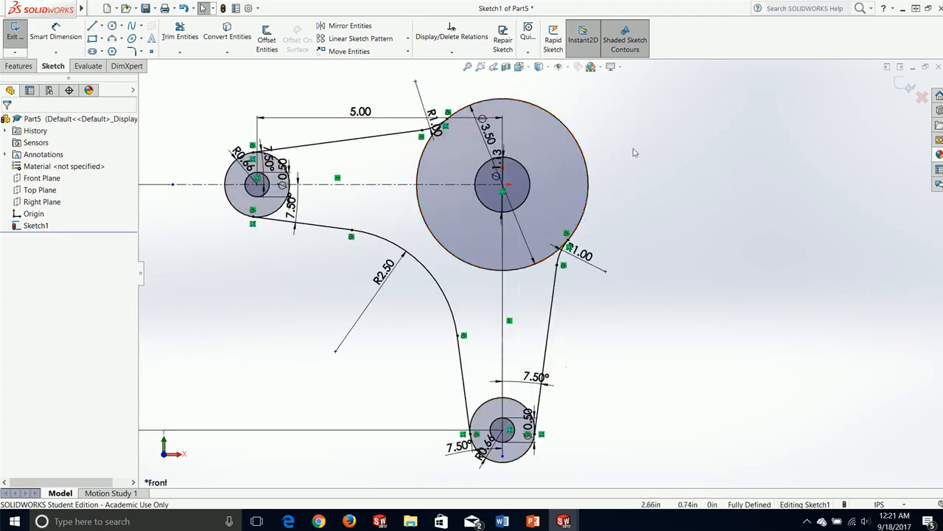
left_click(181, 37)
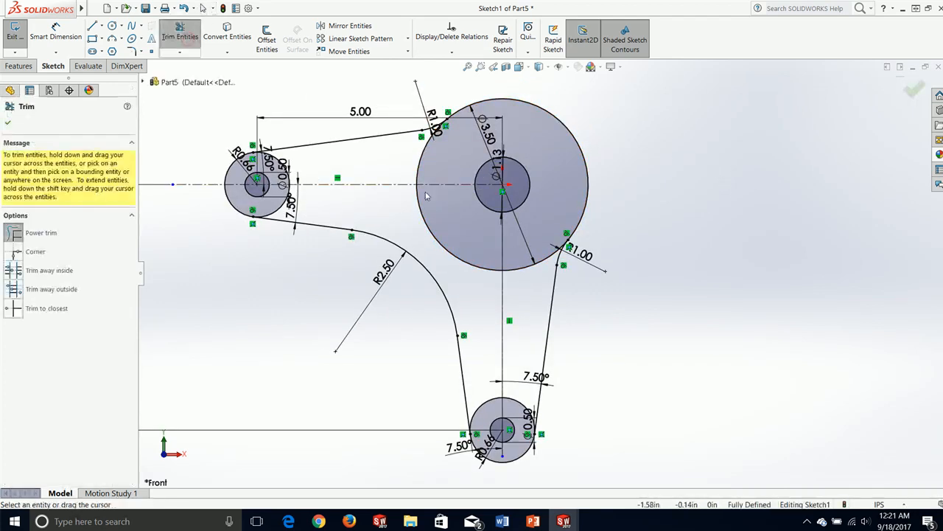
mouse_move(522, 293)
left_mouse_down()
mouse_move(523, 261)
mouse_move(461, 232)
left_mouse_up()
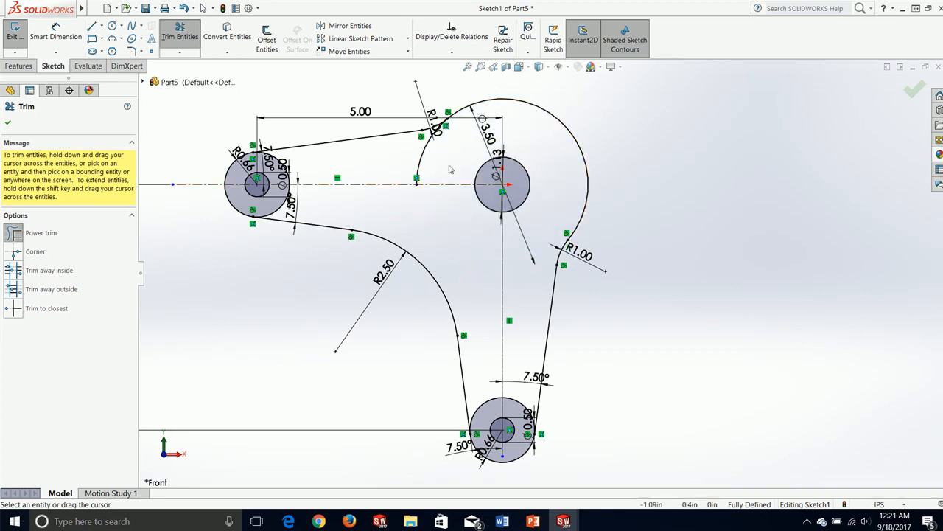
left_click_drag(428, 160, 447, 160)
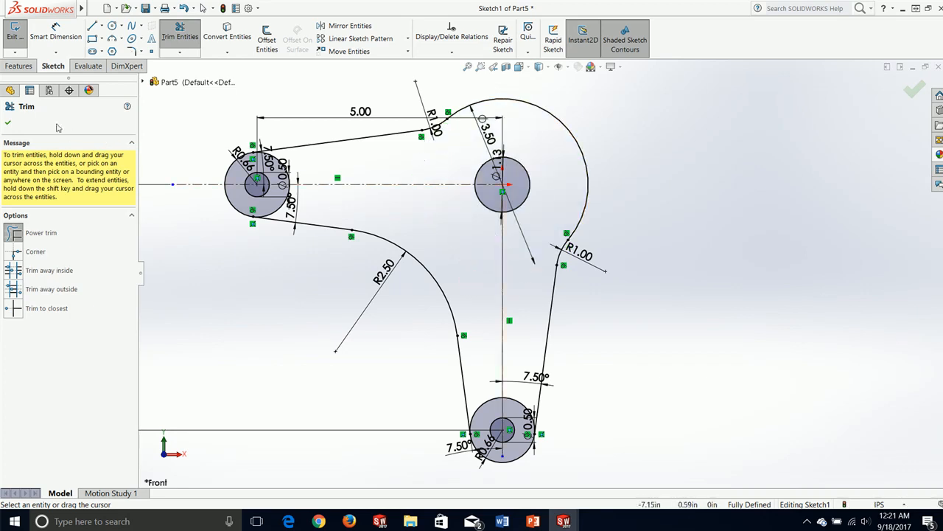
left_click(9, 123)
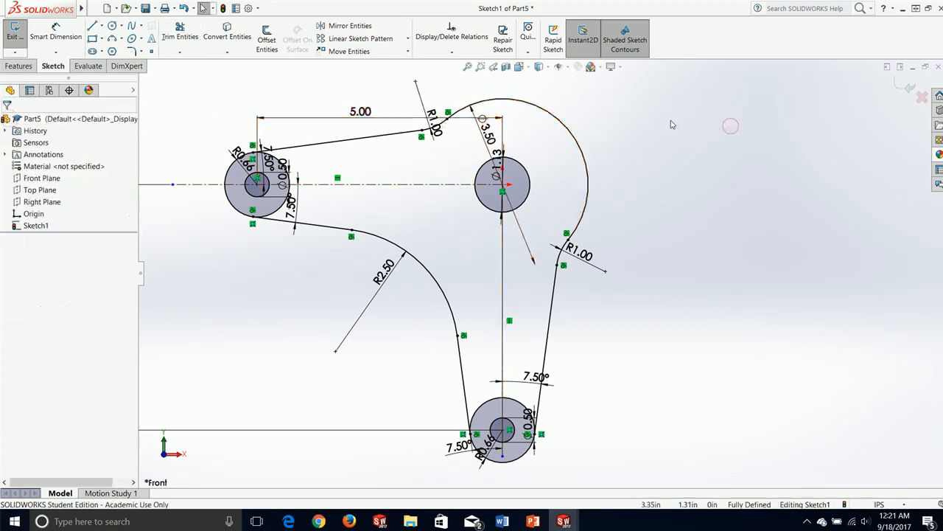
Draw a centerline about 5.61 in long from the origin diagonally up and away from both arms, at about 42° to horizontal.
scroll(662, 124, "up", 2)
scroll(662, 124, "down", 2)
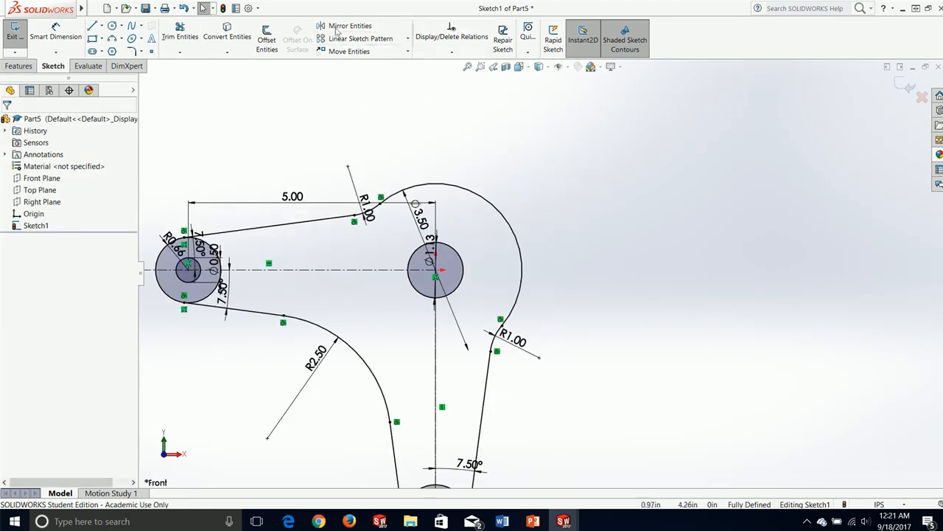
left_click(102, 26)
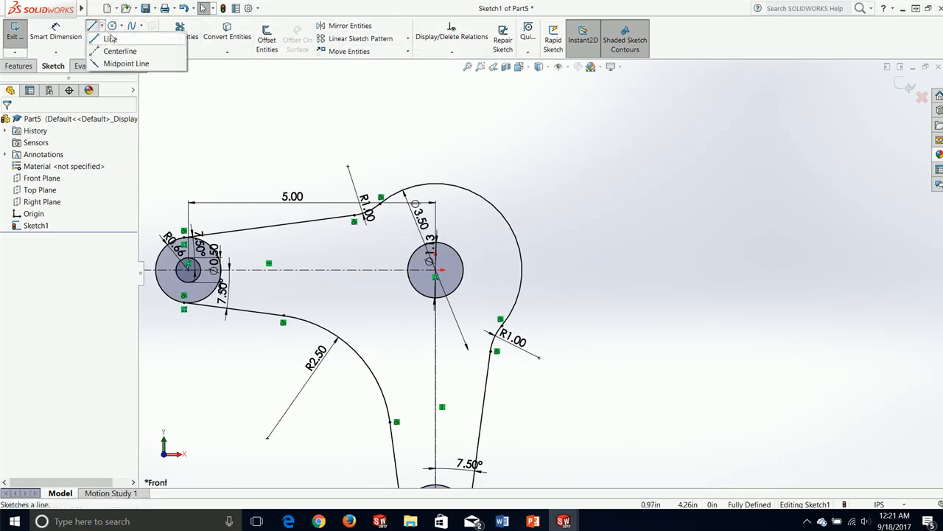
left_click(117, 48)
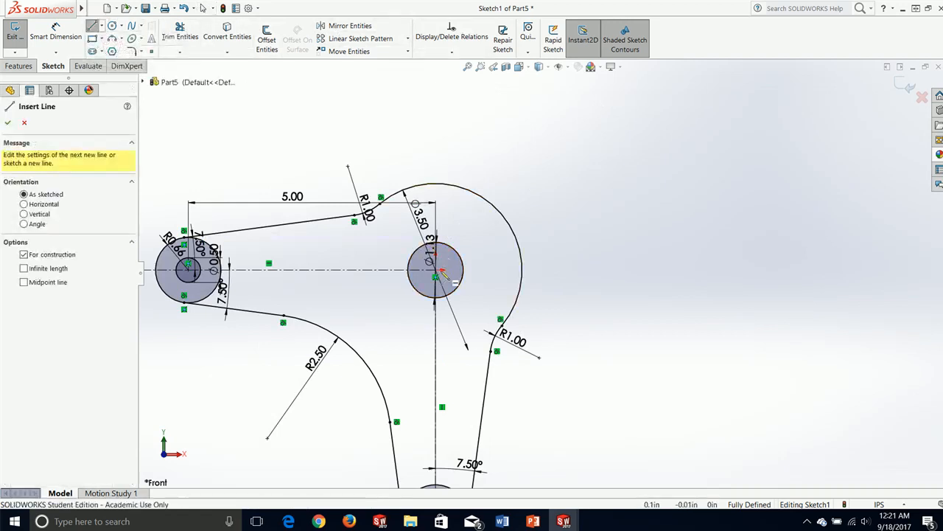
left_click(436, 270)
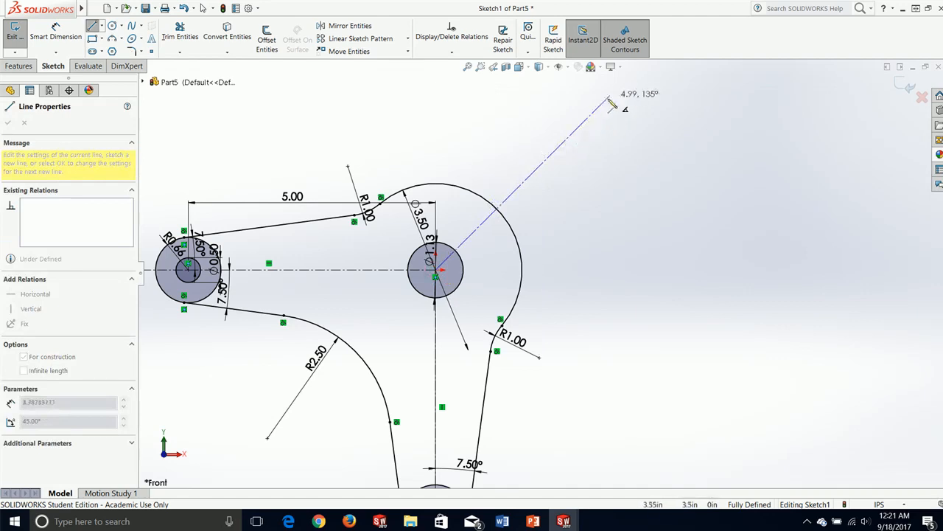
left_click(640, 84)
key("Escape")
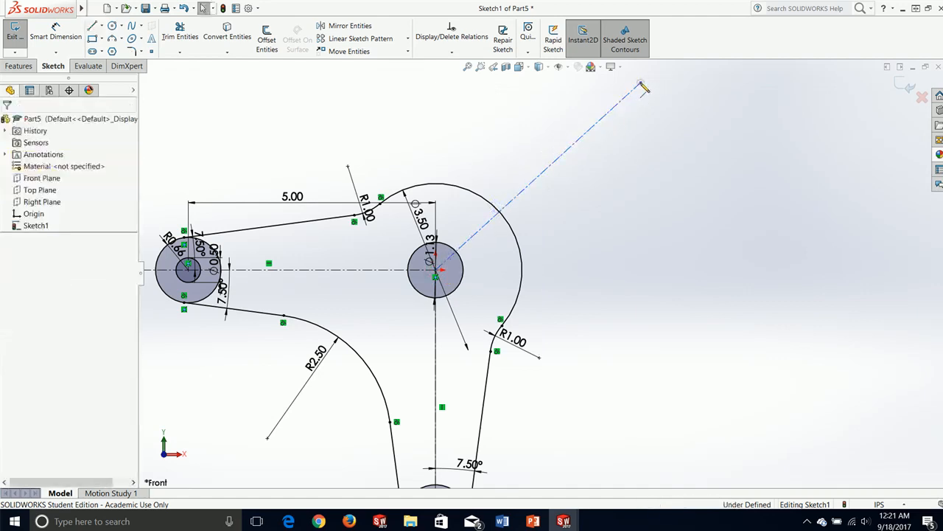
Dimension the angle between the diagonal centerline and the vertical centerline below the origin as 135°.
left_click(57, 47)
left_click(564, 157)
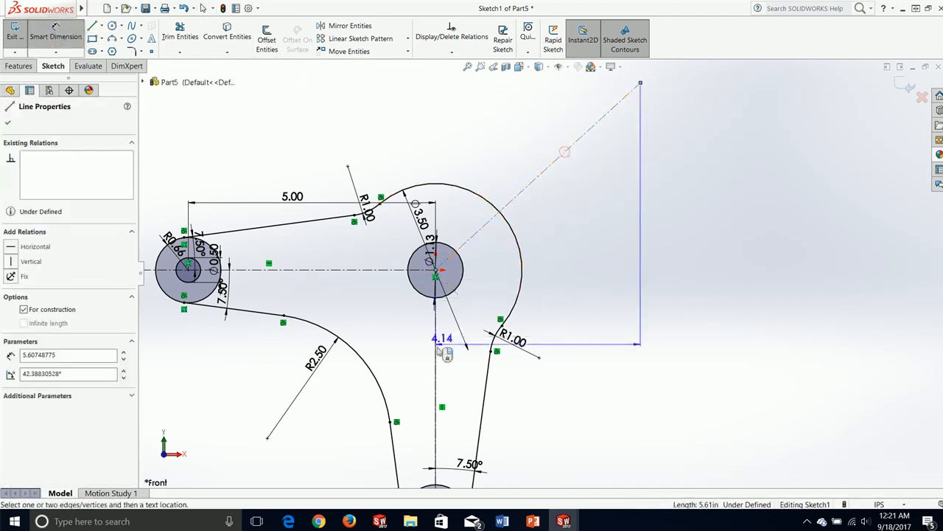
left_click(435, 380)
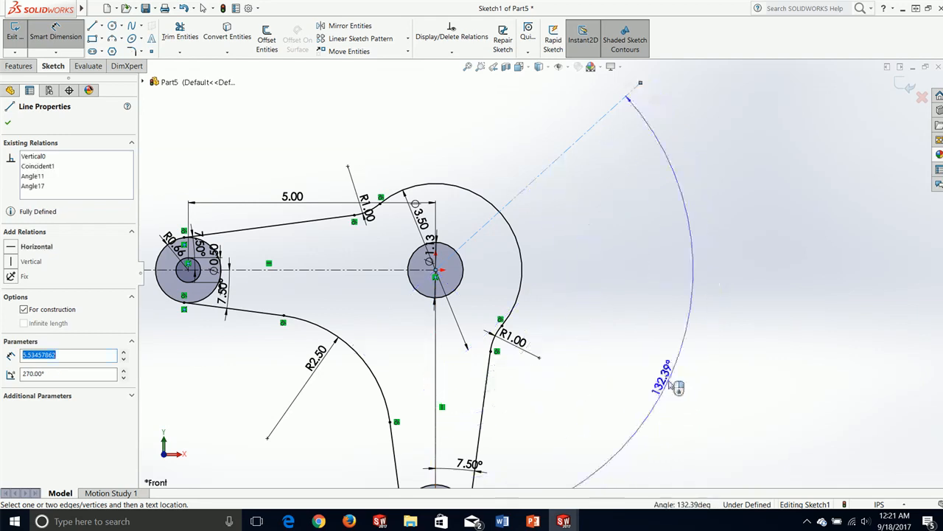
left_click(686, 385)
type("135")
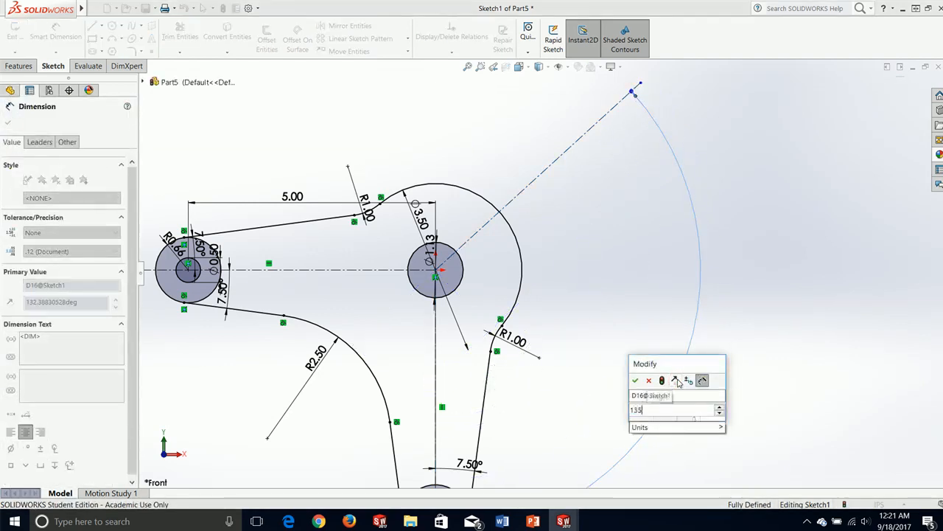
key("Return")
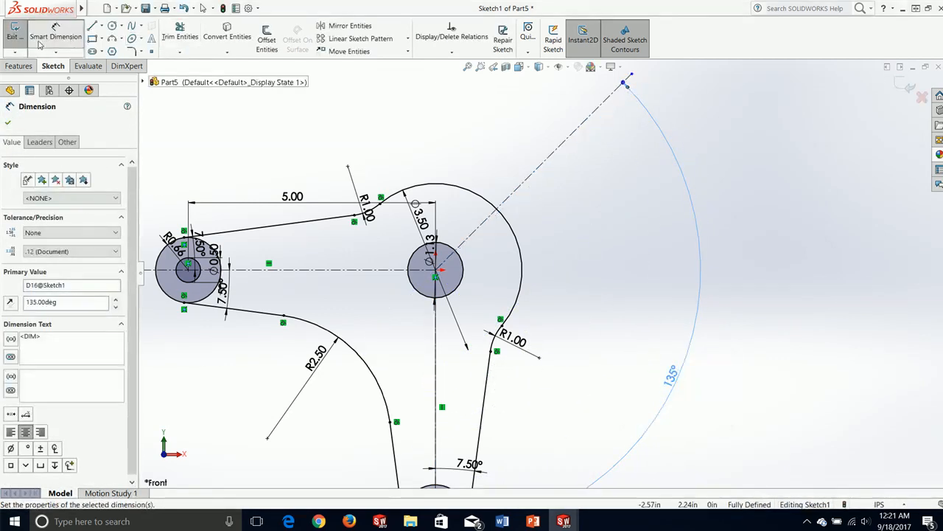
left_click(10, 121)
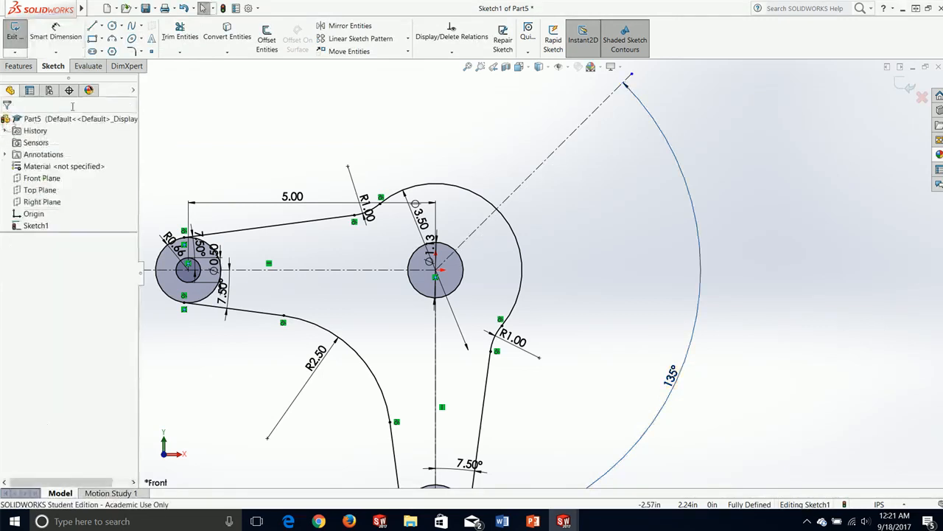
Draw a circle about 3.20 in in diameter centred on the diagonal centerline, overlapping the main hub's outer arc.
left_click(118, 27)
left_click(542, 162)
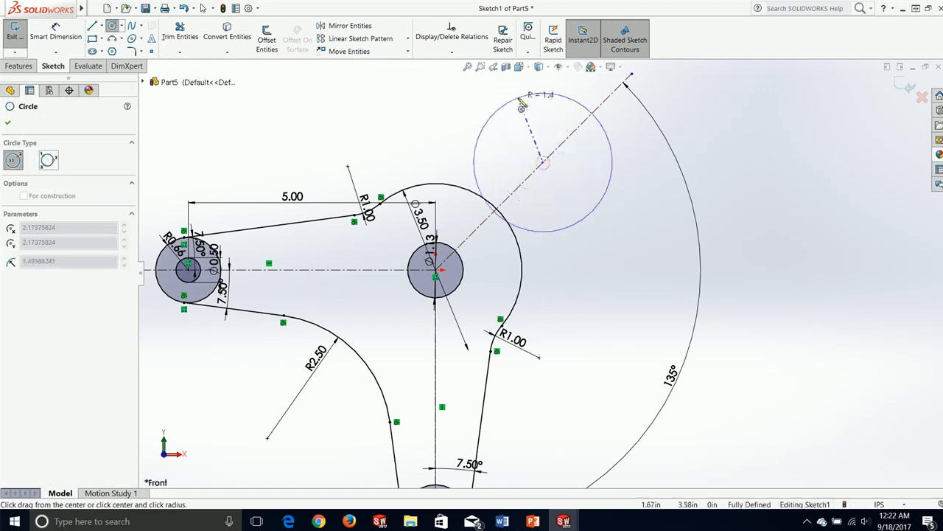
left_click(524, 92)
key("Escape")
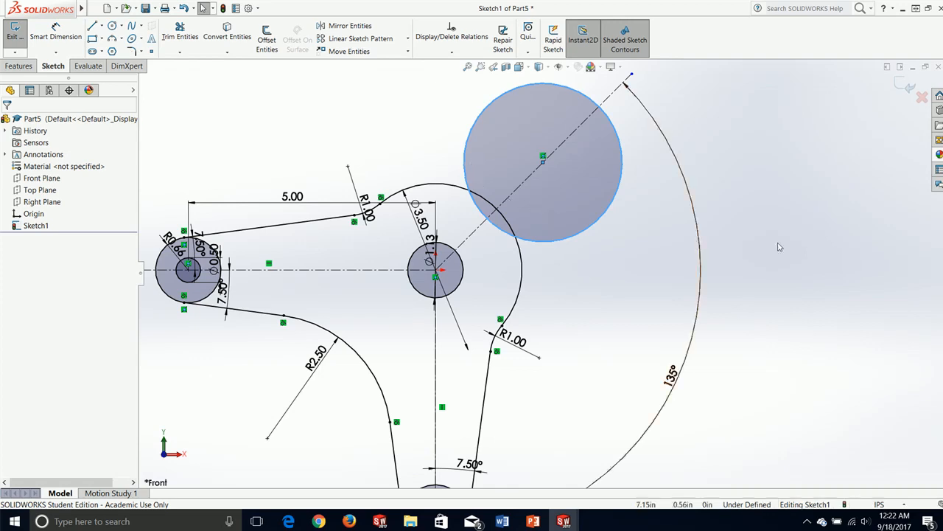
Dimension the new circle on the diagonal centerline, display the dimension as a radius and set it to 1.75 in.
left_click(68, 33)
left_click(583, 210)
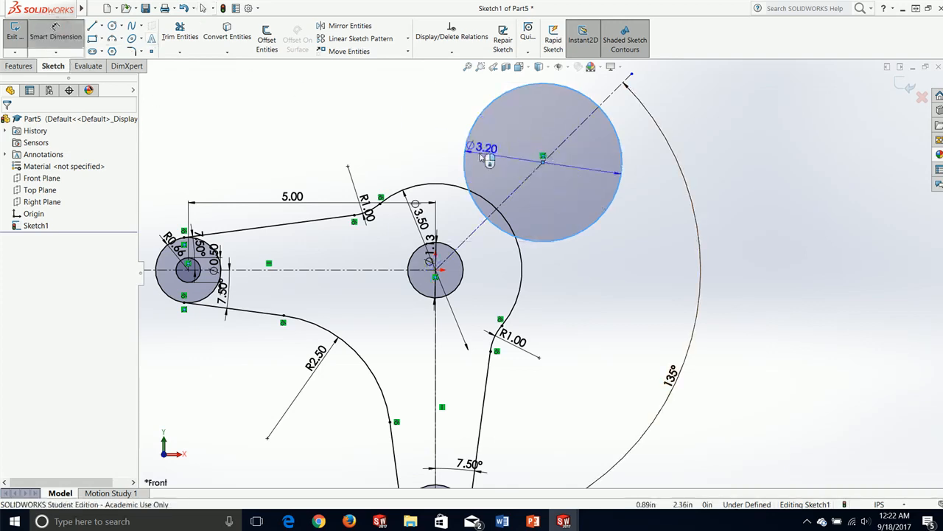
left_click(580, 182)
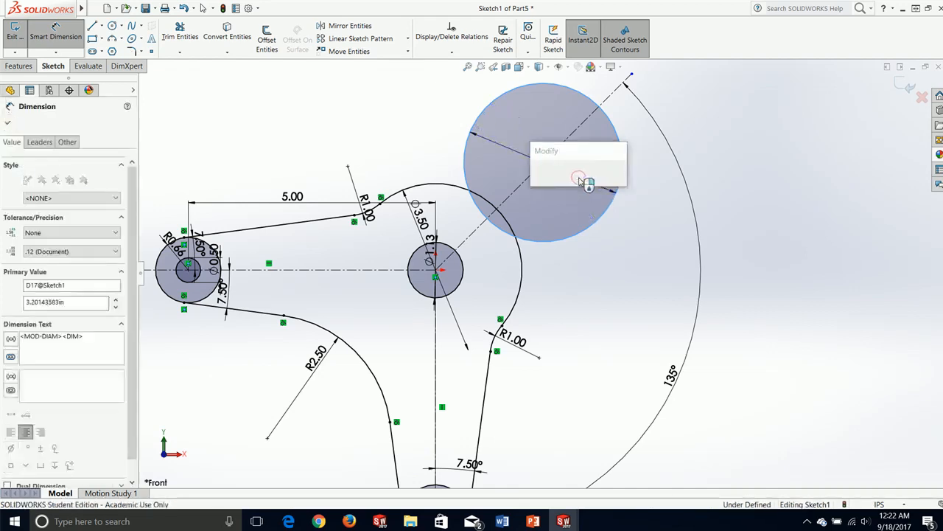
key("Return")
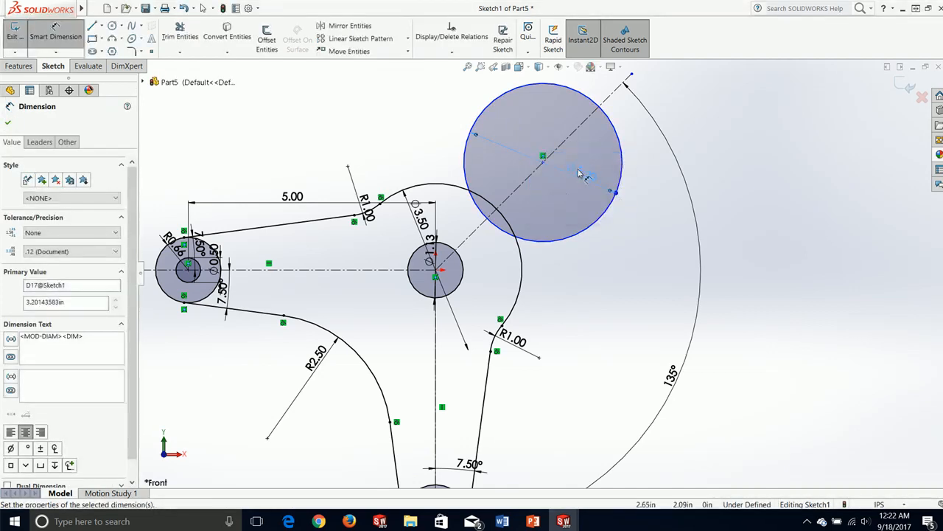
right_click(583, 177)
left_click(632, 254)
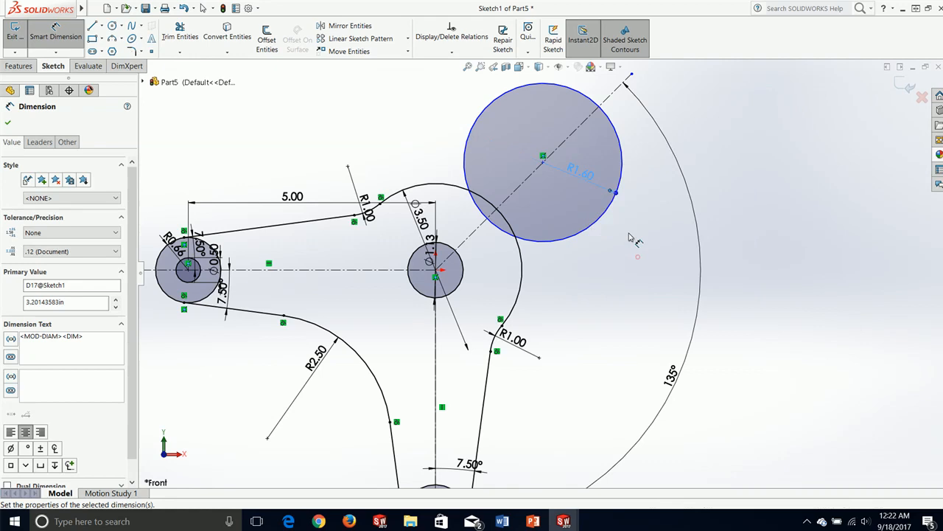
left_click(586, 180)
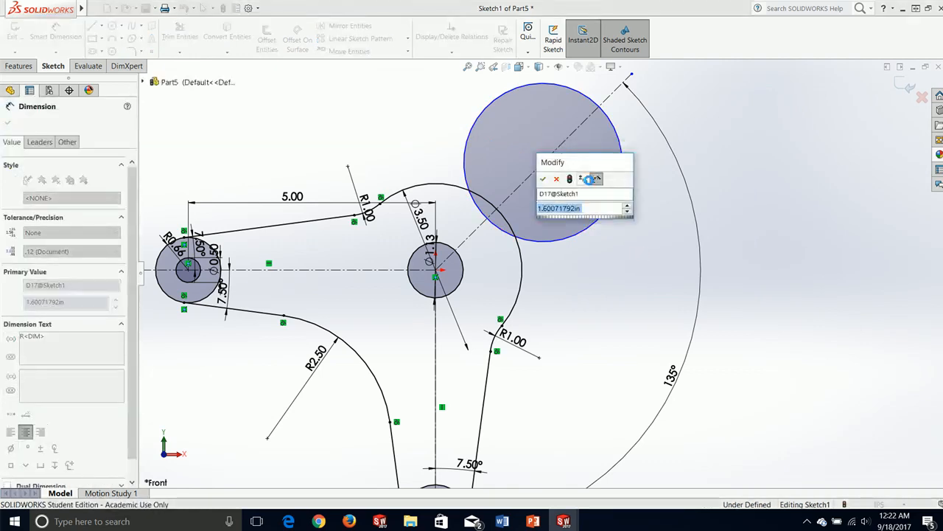
type("1.75")
key("Return")
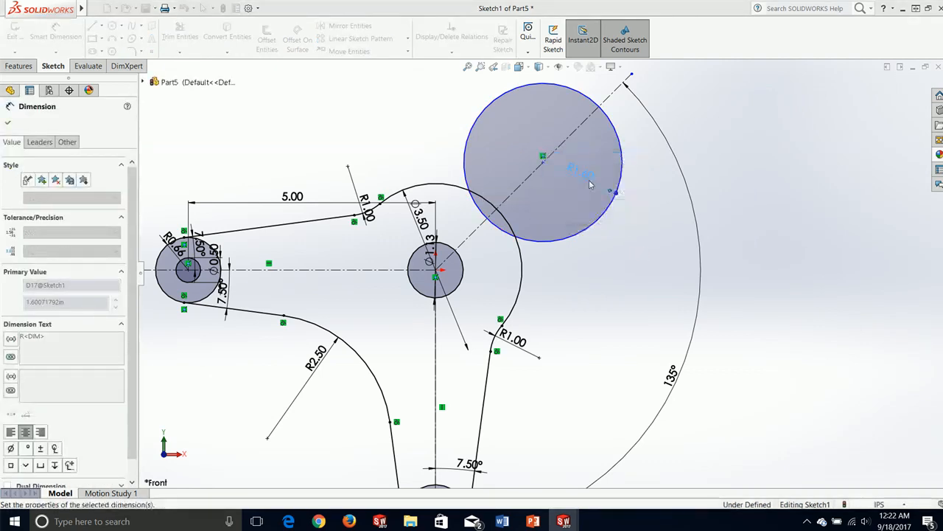
left_click(8, 123)
Try to dimension the distance between the origin and the R1.75 circle's centre, and undo that dimension.
left_click(55, 33)
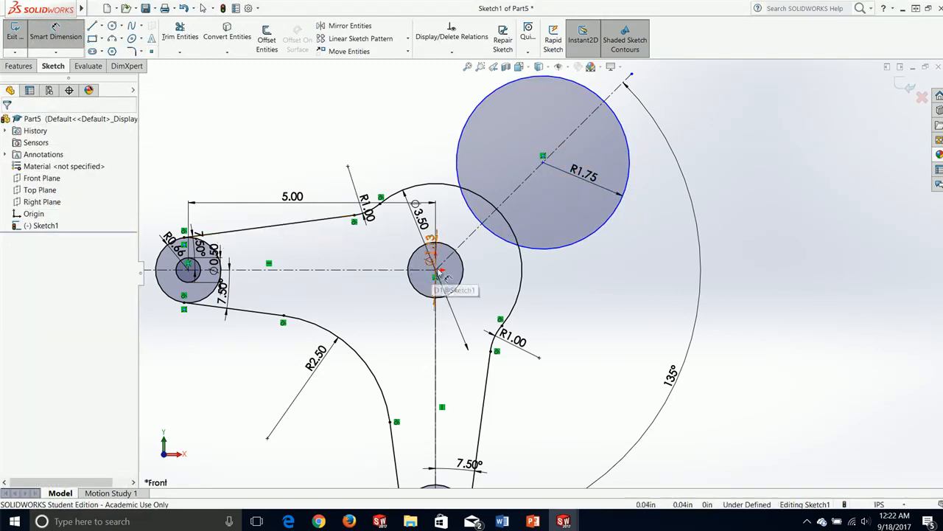
scroll(440, 274, "down", 5)
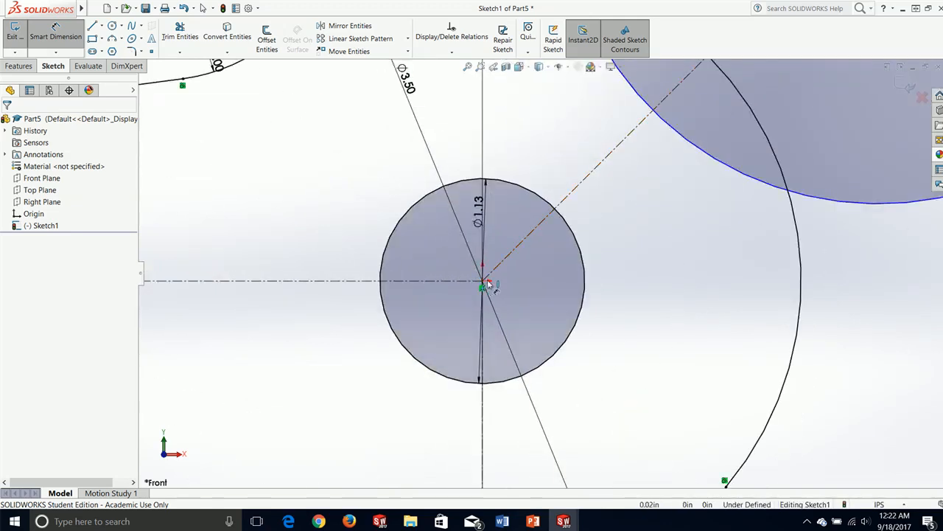
left_click(484, 282)
scroll(600, 280, "up", 8)
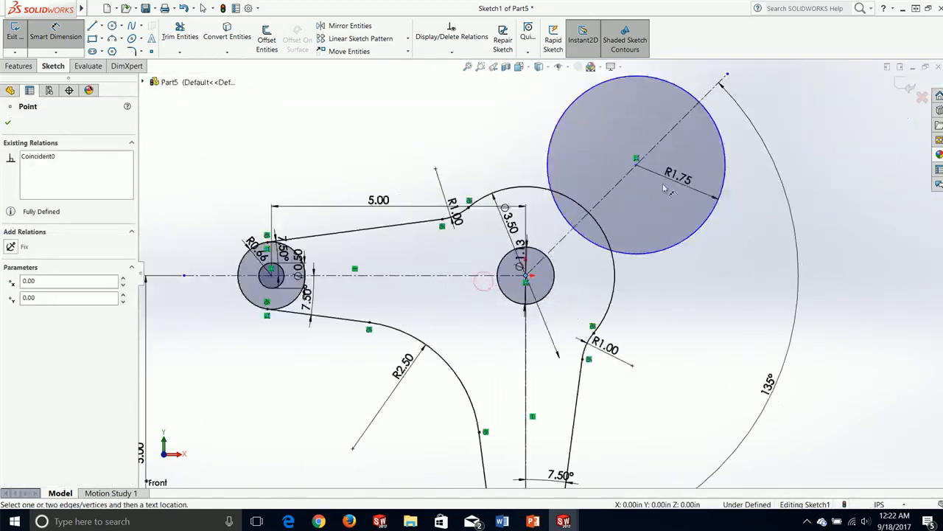
left_click(637, 163)
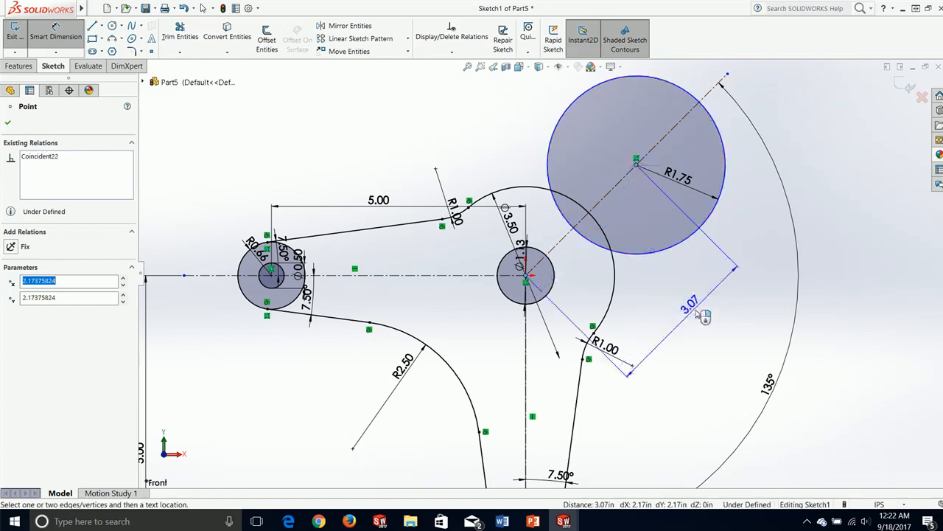
left_click(703, 319)
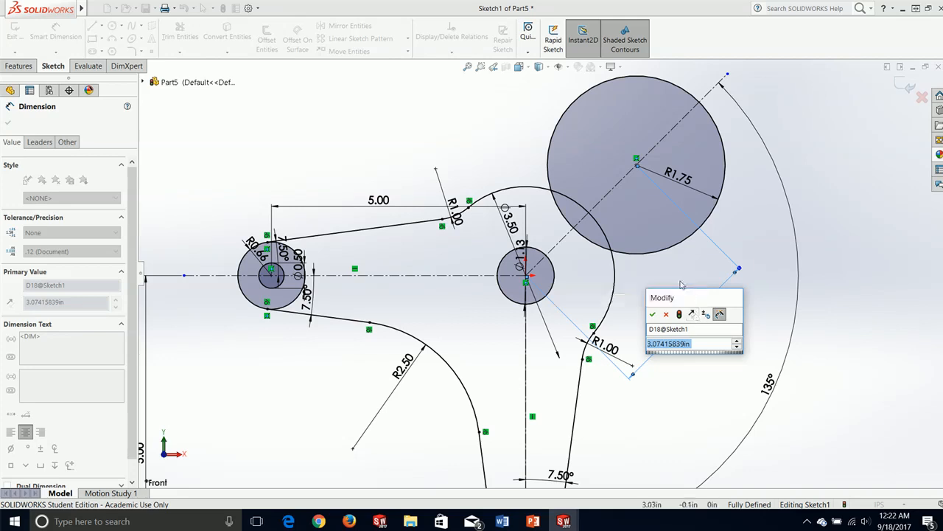
key("Return")
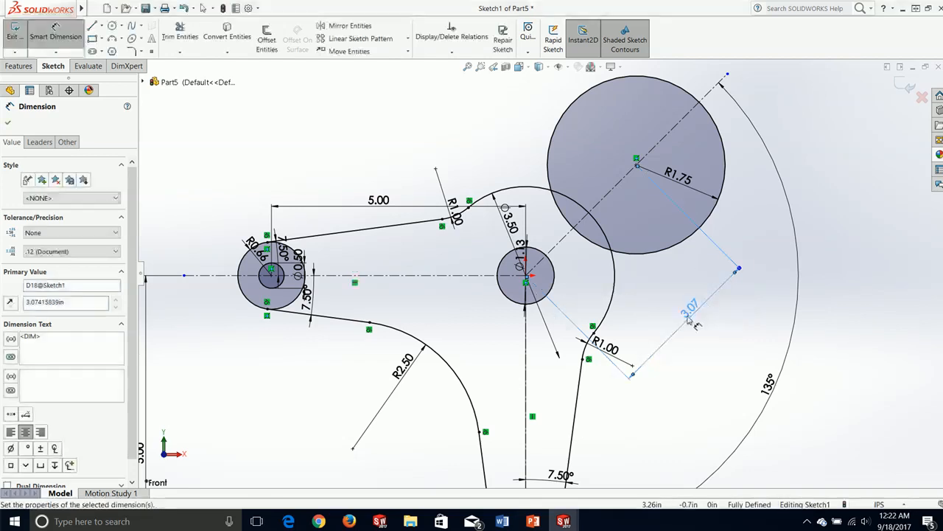
key("Escape")
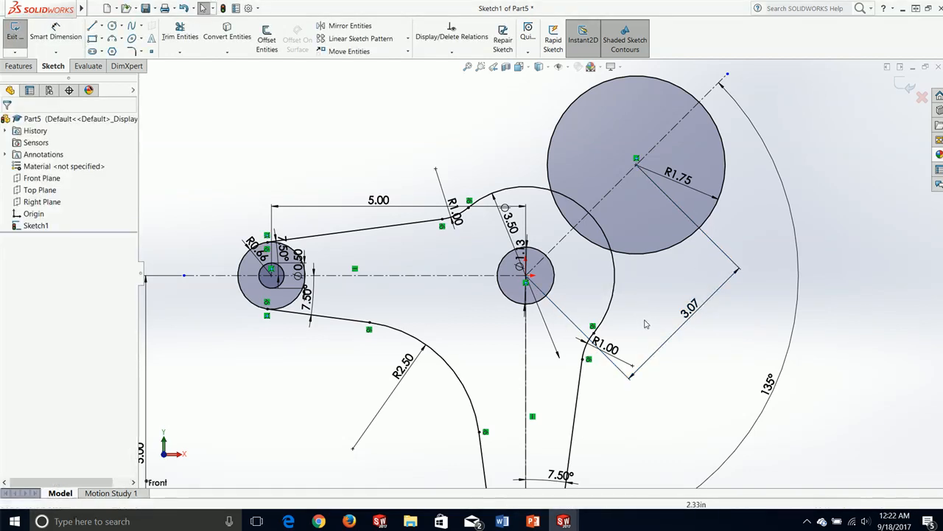
key("ctrl+z")
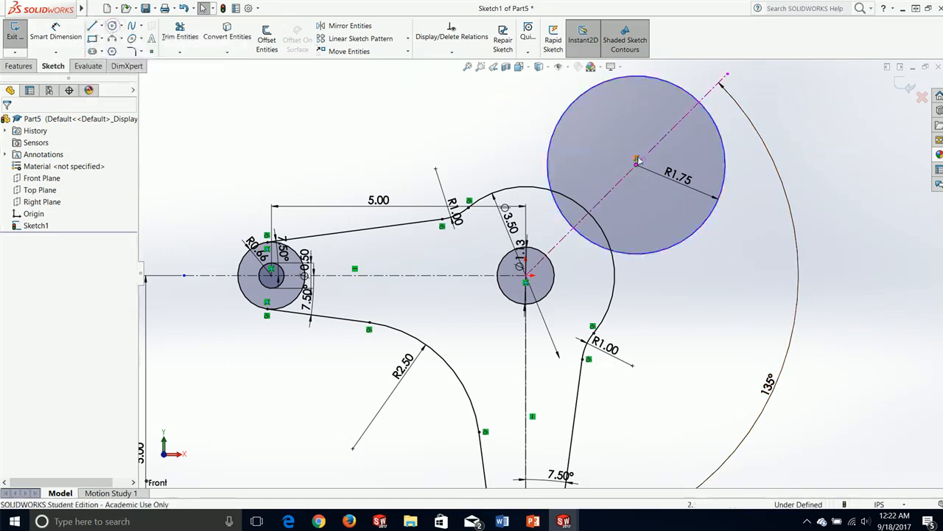
Draw a smaller circle of about 0.75 in radius concentric with the R1.75 circle.
left_click(112, 26)
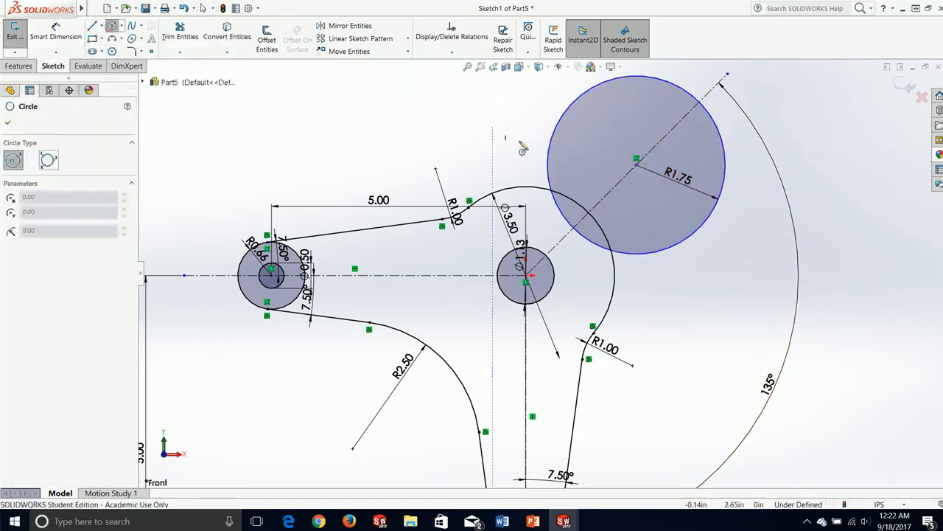
left_click(636, 158)
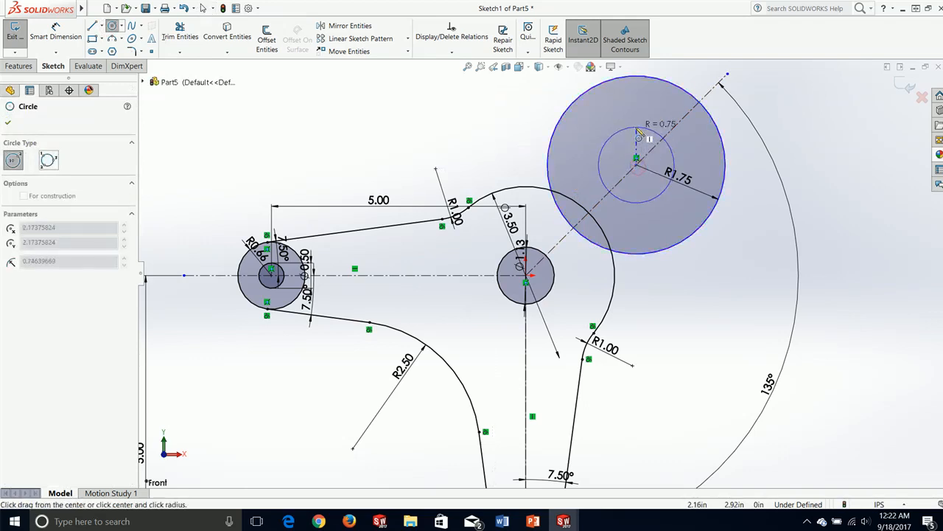
left_click(638, 127)
key("Escape")
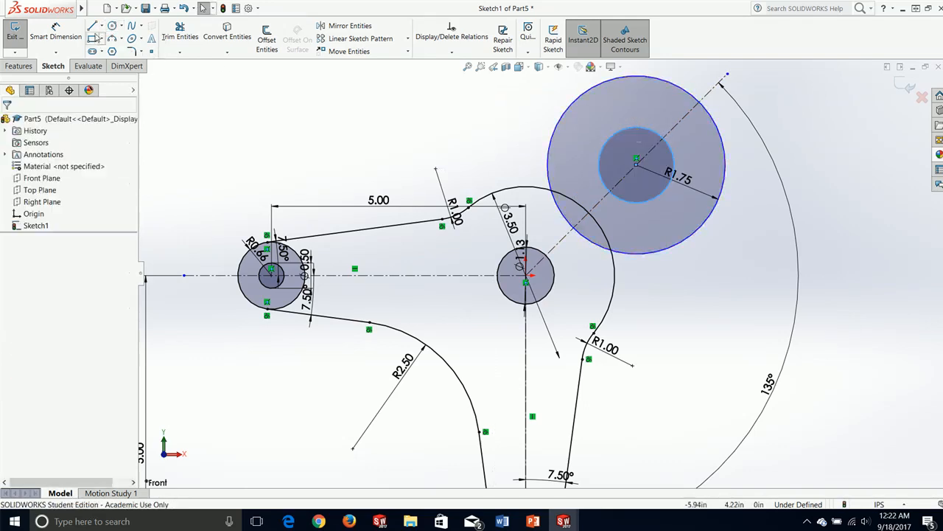
Draw a slanted line across the side of the small circle facing the main hub, with both ends outside that circle.
left_click(94, 28)
key("Escape")
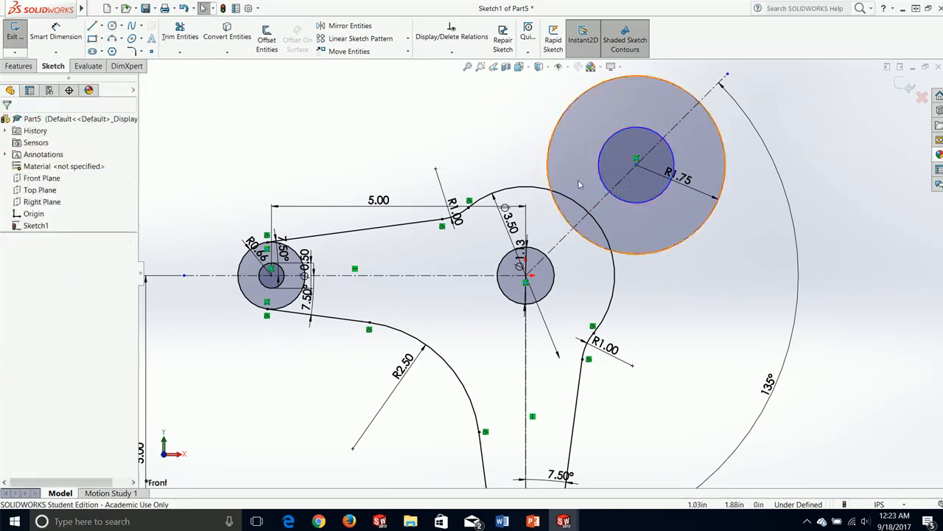
left_click(94, 27)
scroll(617, 236, "down", 4)
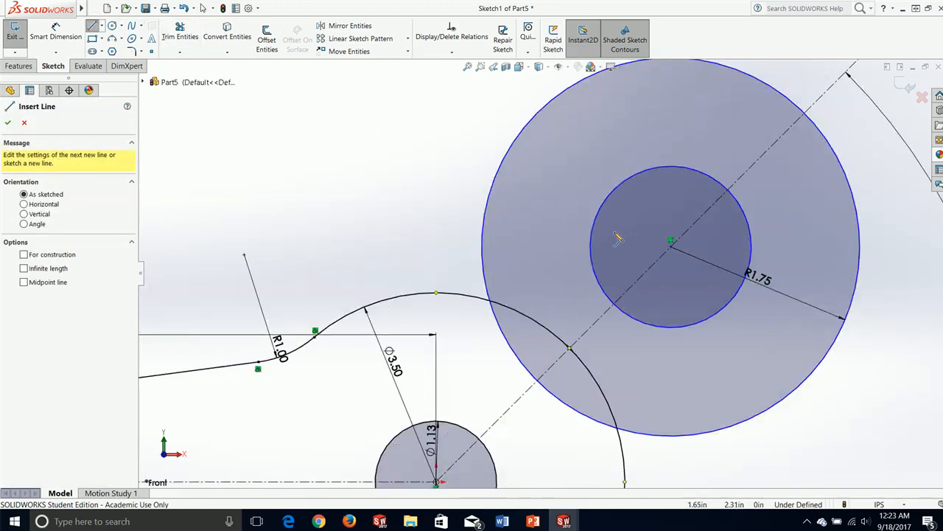
left_click(571, 233)
left_click(710, 345)
key("Escape")
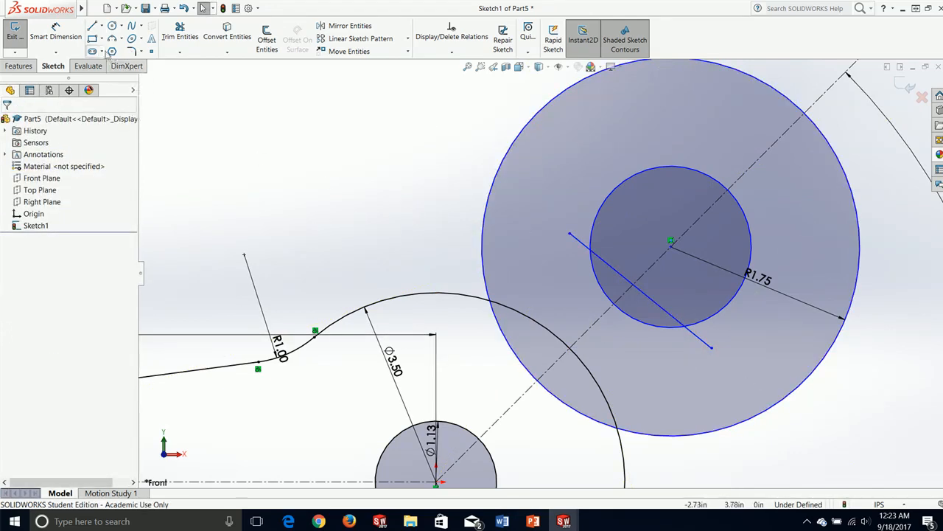
Power trim the small circle's segment beyond the slanted line and both overhanging line ends to leave a D-shaped profile.
left_click(177, 33)
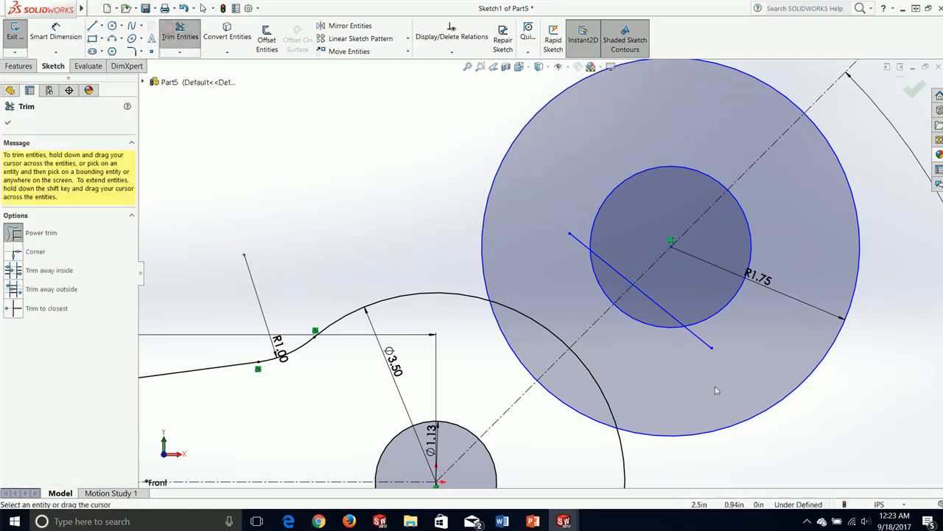
left_click_drag(672, 341, 665, 327)
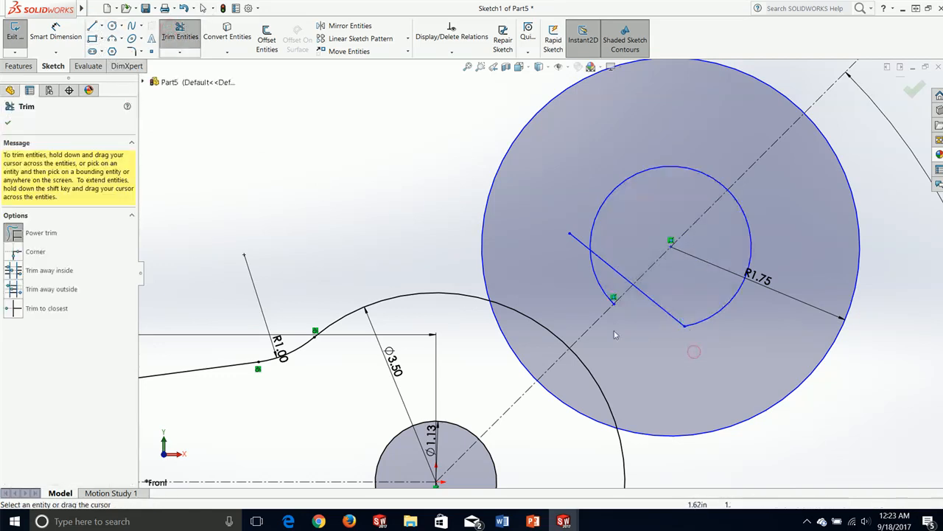
left_click_drag(611, 295, 602, 290)
left_click_drag(577, 247, 452, 221)
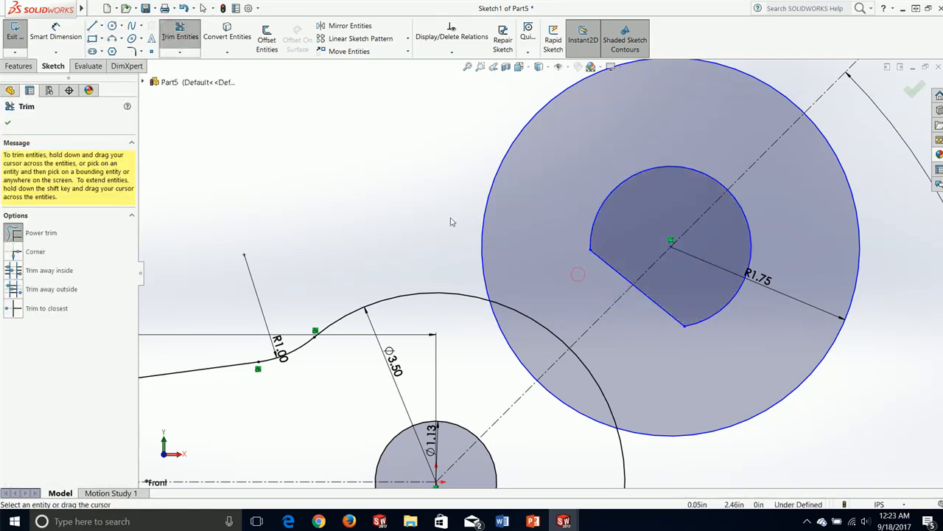
Dimension the radius of the D-shaped profile's arc as 0.563 in.
left_click(48, 37)
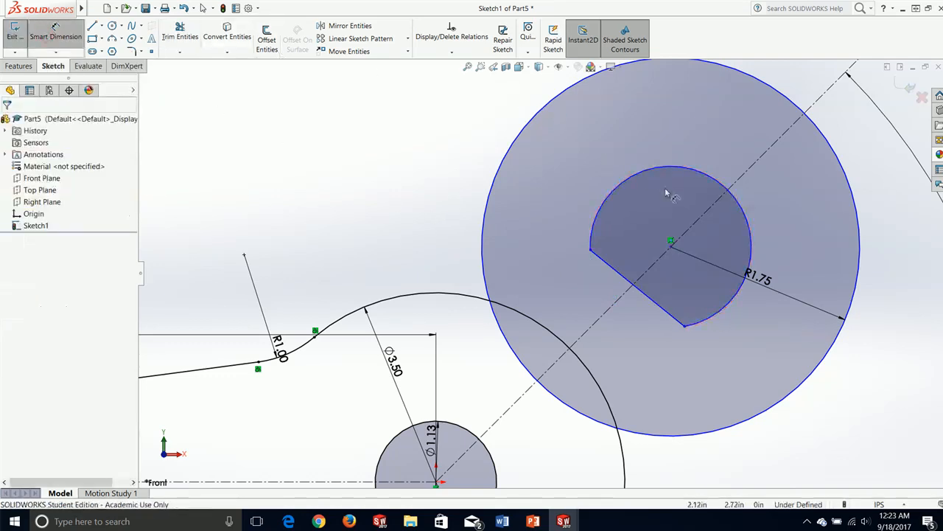
left_click(753, 249)
left_click(708, 246)
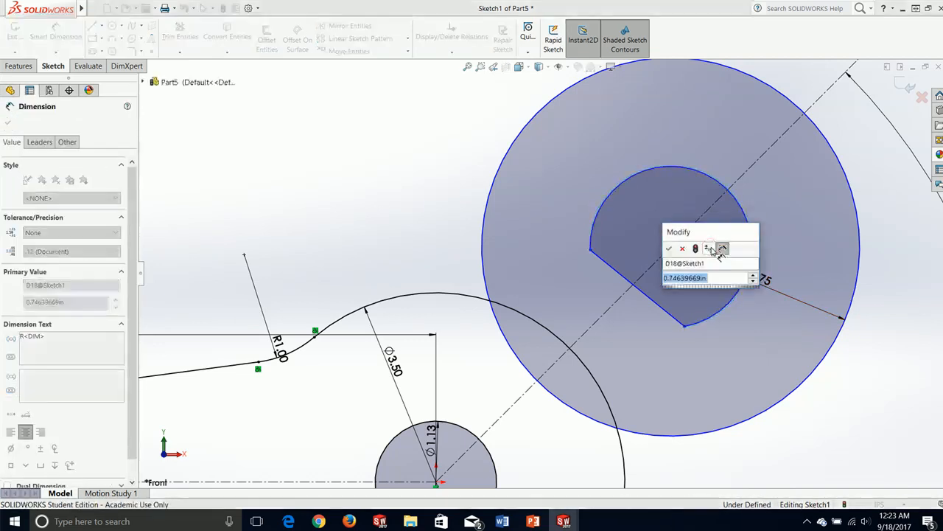
type(".56")
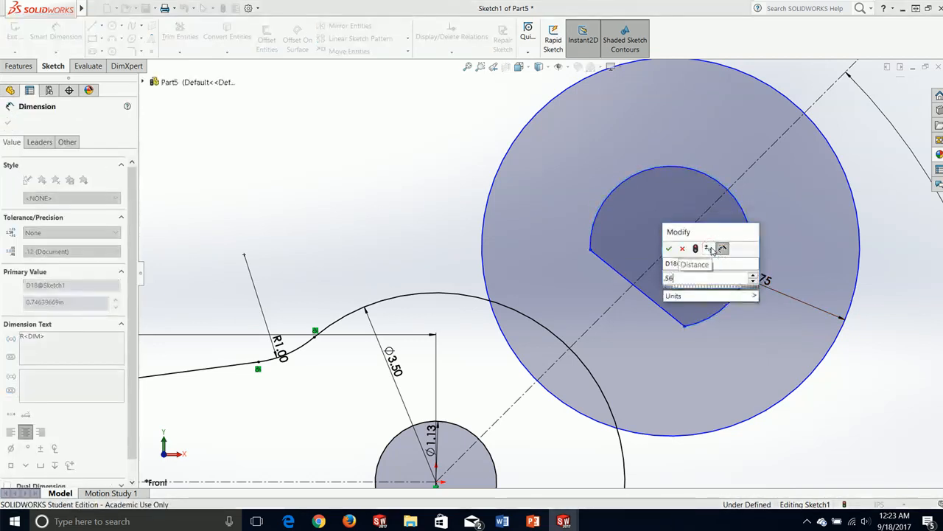
key("Return")
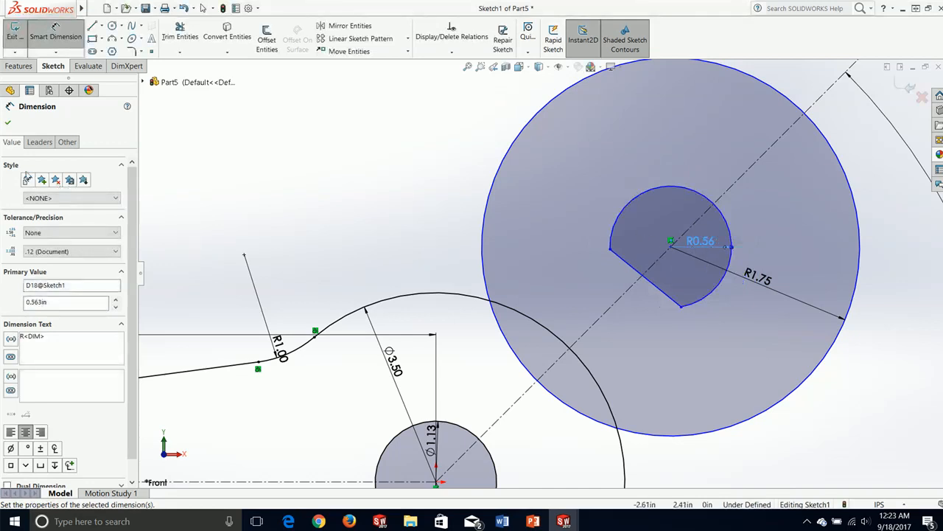
left_click(8, 123)
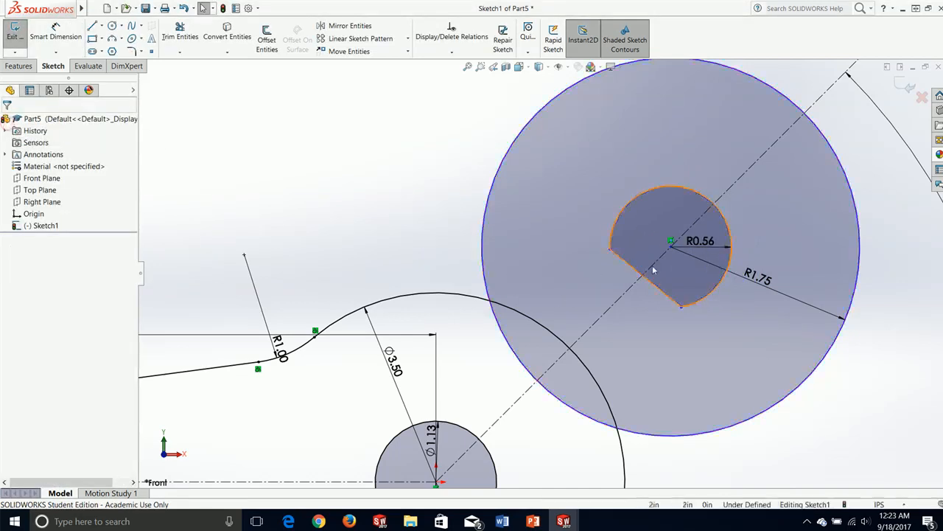
Make the flat of the D-shaped hole perpendicular to the slanted centerline from the main hub.
left_click(659, 289)
left_click(626, 288, "ctrl")
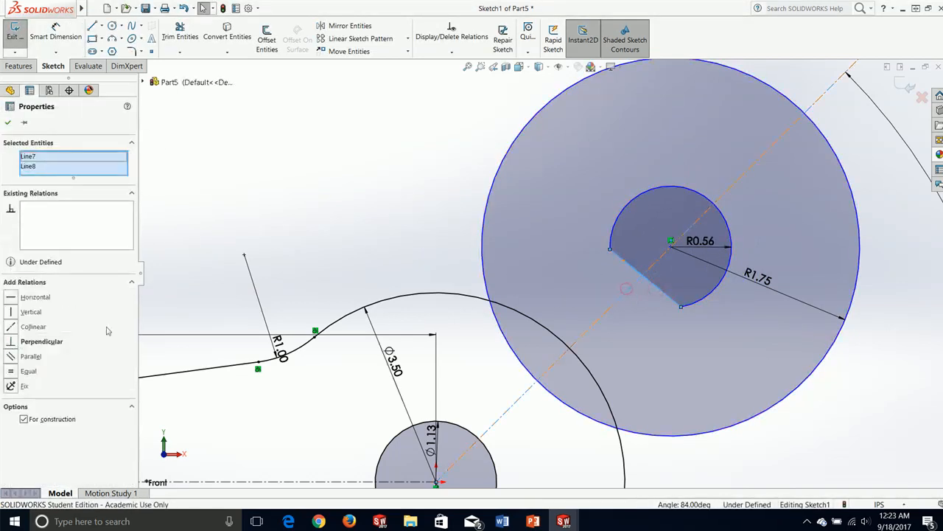
left_click(37, 341)
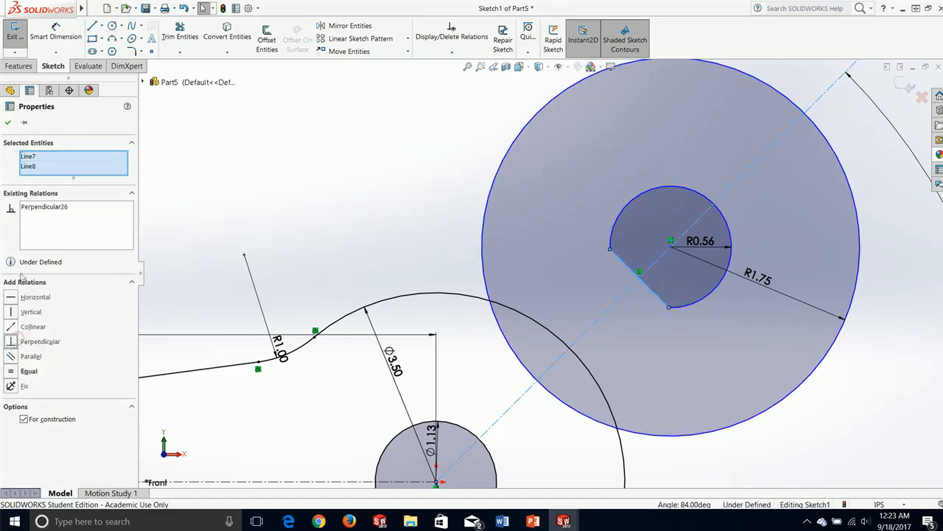
left_click(8, 122)
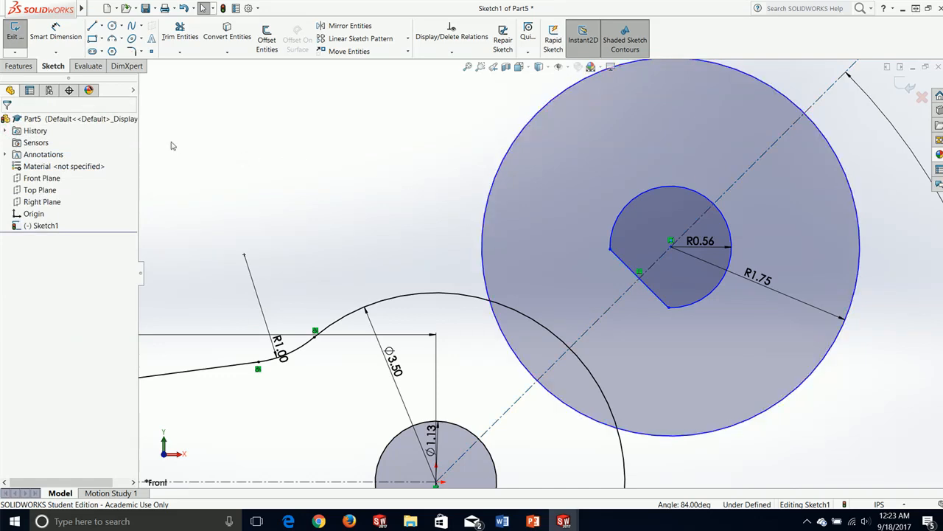
Dimension the distance from the main hub's center to the D-shaped hole's flat as 1.875 in.
left_click(55, 33)
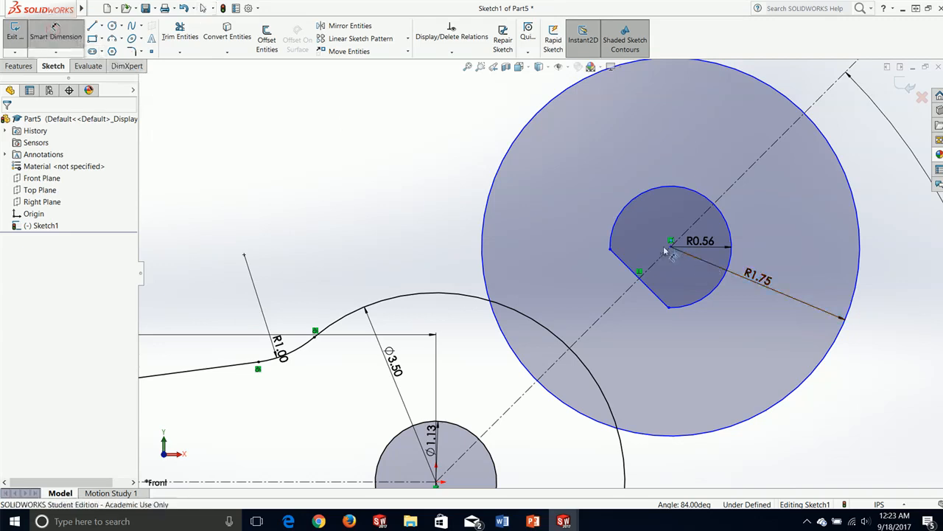
left_click(658, 300)
scroll(652, 310, "up", 3)
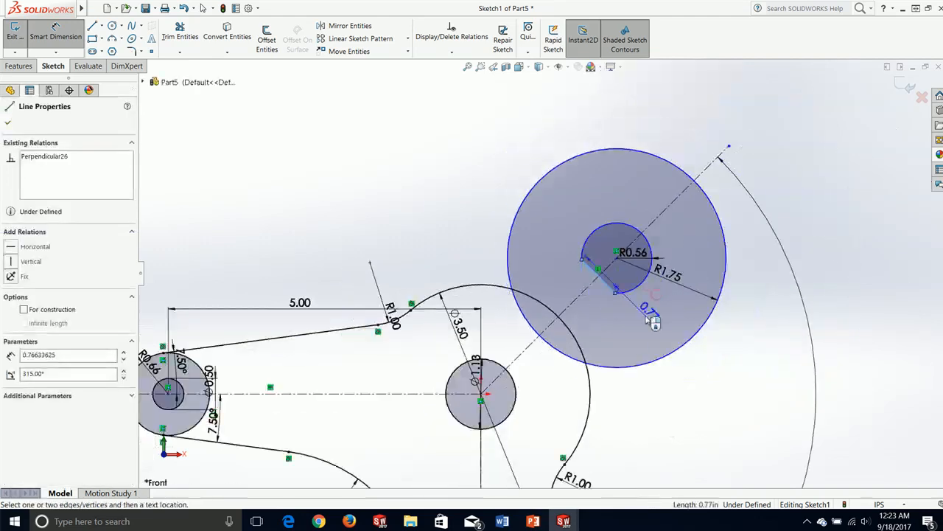
left_click(480, 399)
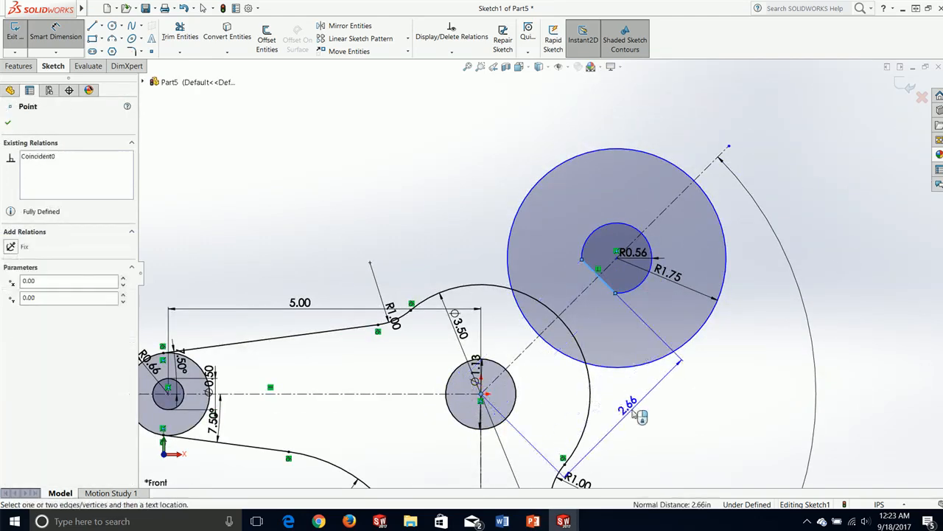
left_click(640, 416)
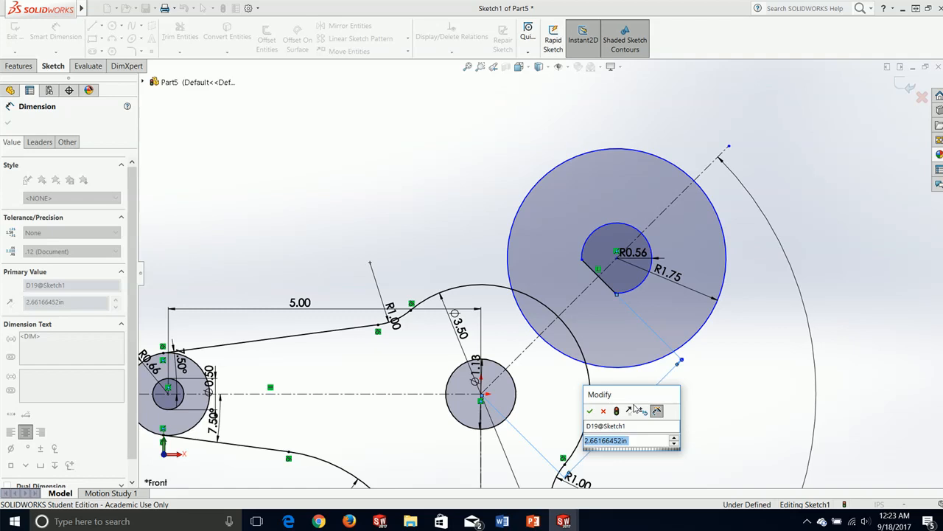
type("1.")
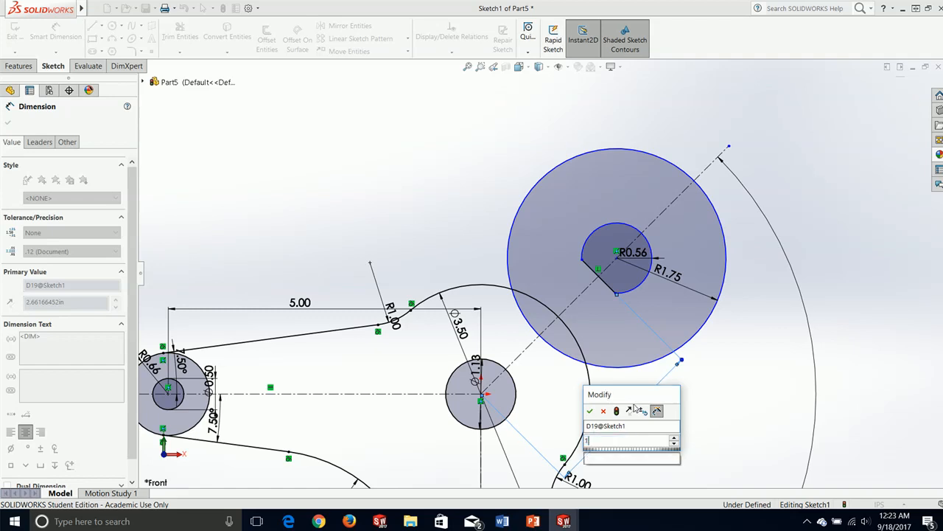
type("875")
key("Return")
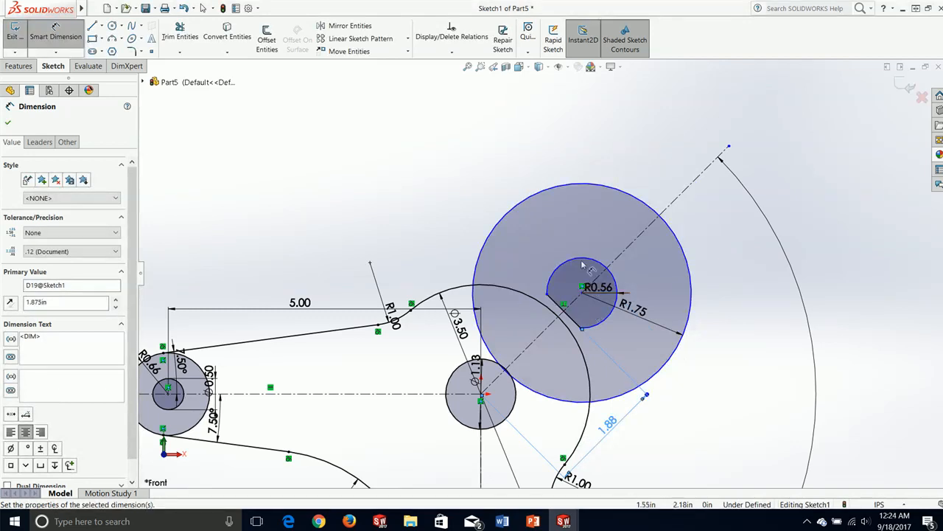
left_click(7, 123)
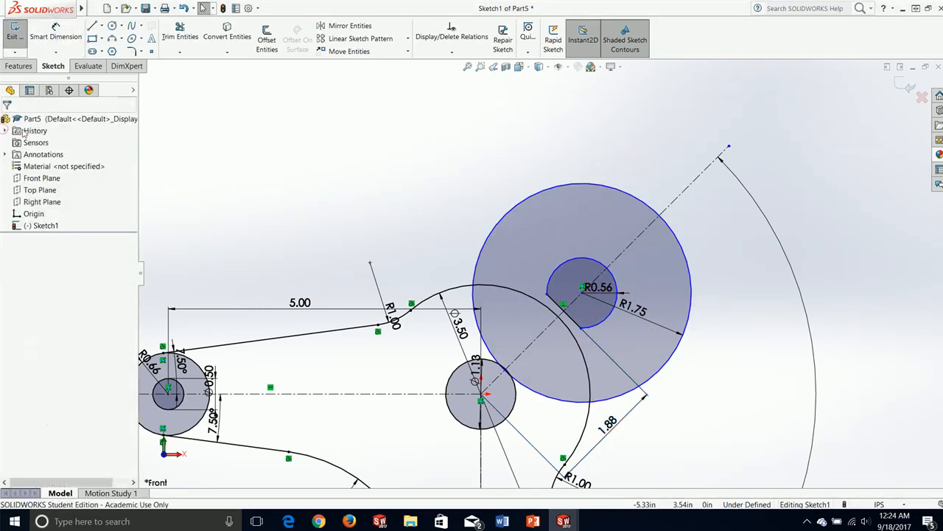
Draw a slanted line across the side of the R1.75 circle facing away from the hub, with both ends outside the circle.
left_click(91, 26)
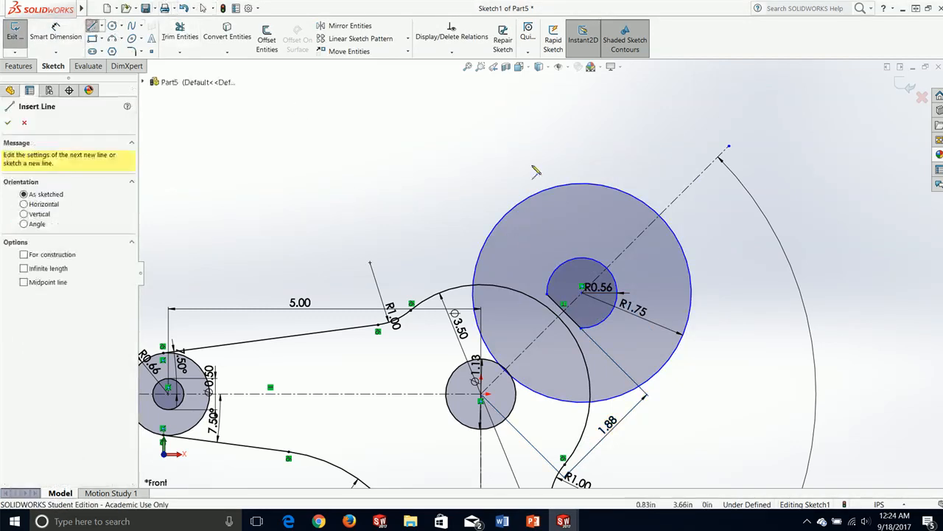
left_click(561, 156)
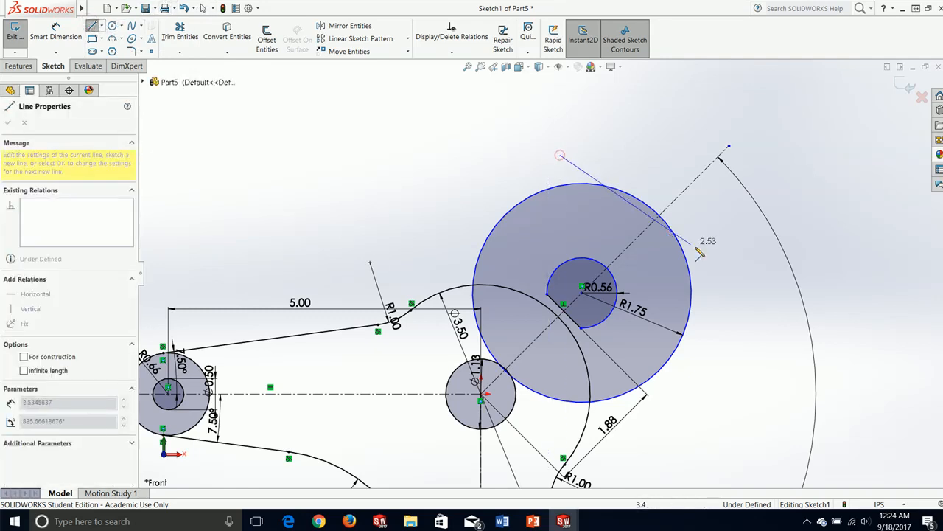
left_click(720, 310)
key("Escape")
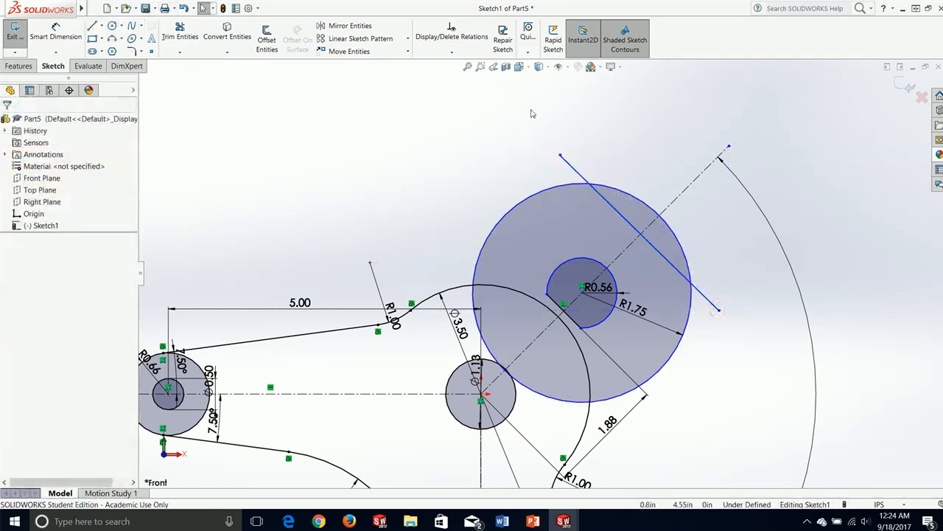
Power trim the R1.75 circle's segment beyond the slanted line and both overhanging line ends.
left_click(173, 32)
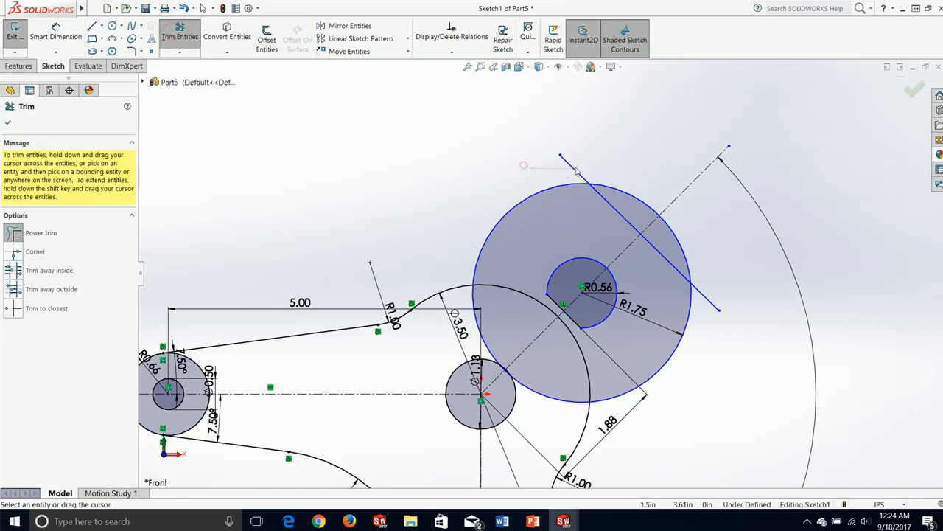
left_click_drag(641, 204, 682, 253)
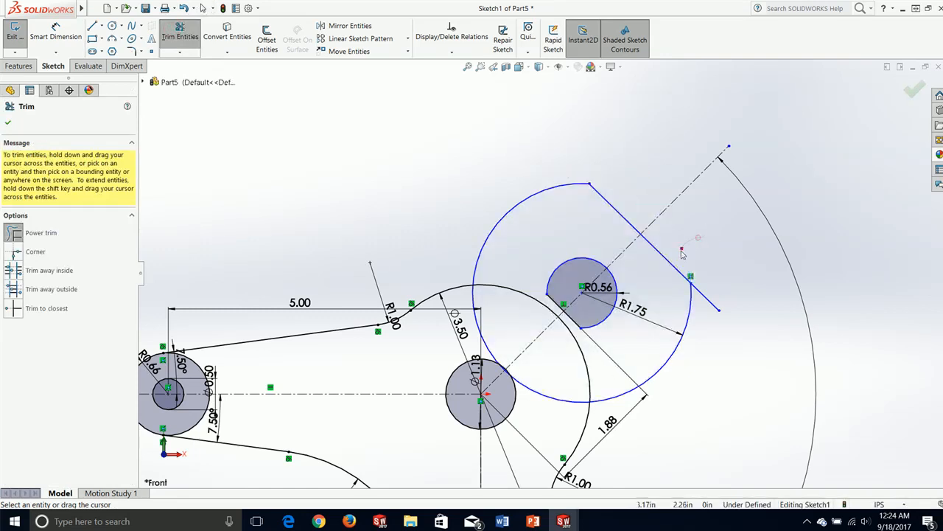
left_click_drag(716, 313, 716, 302)
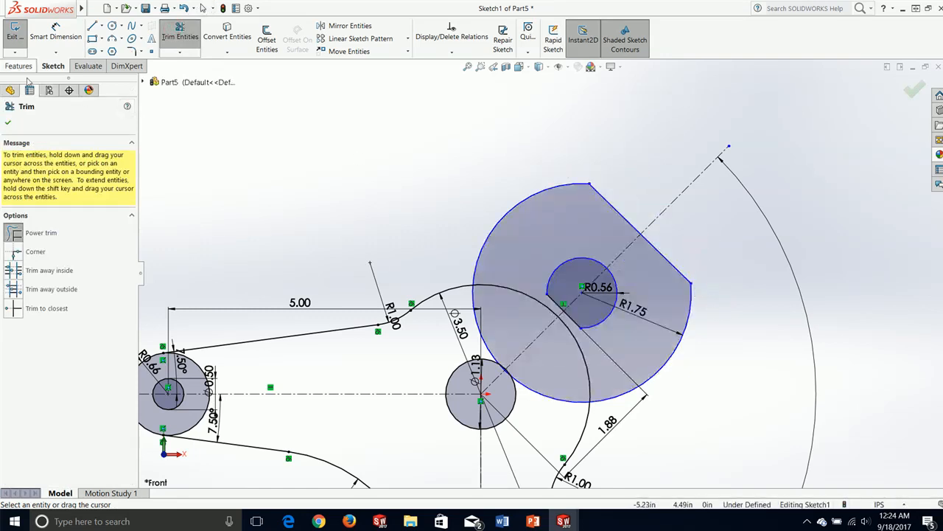
left_click(7, 122)
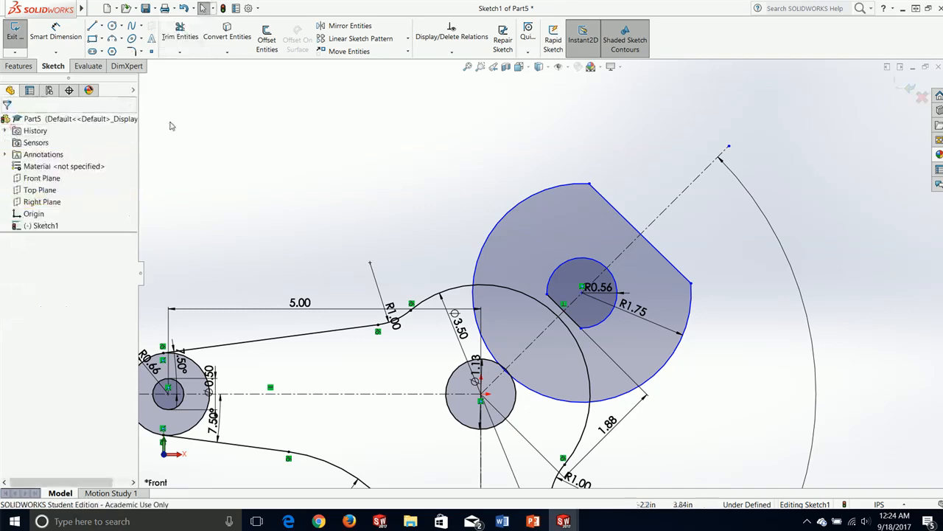
Make the flat of the R1.75 profile perpendicular to the slanted centerline.
left_click(671, 258)
left_click(660, 214, "ctrl")
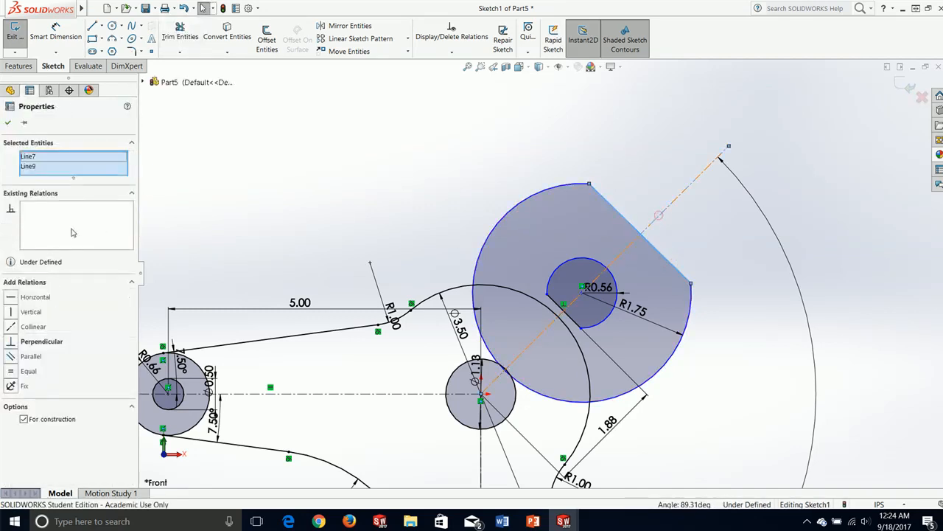
left_click(30, 341)
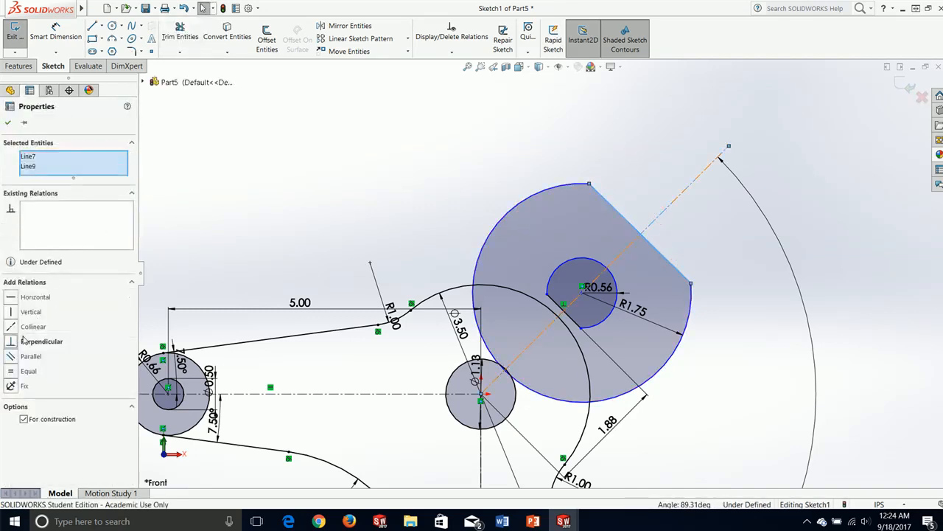
left_click(7, 123)
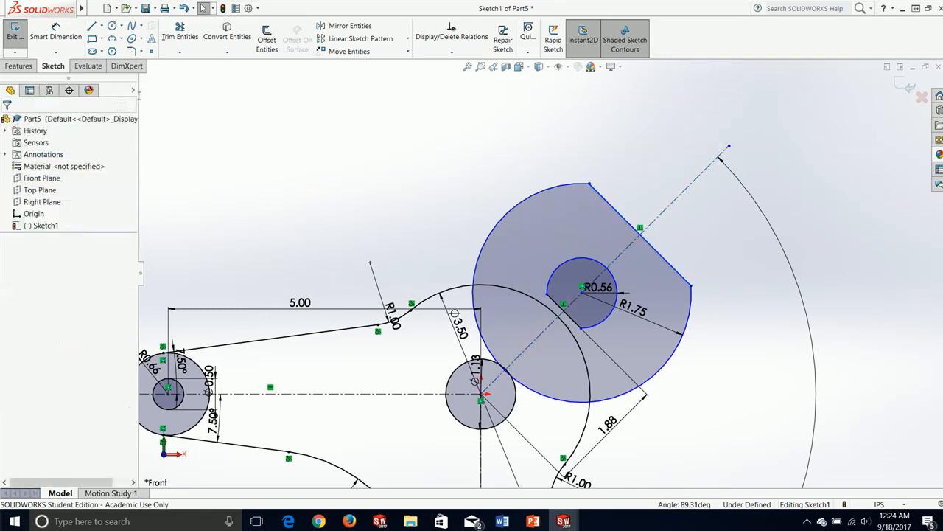
Dimension the distance from the main hub's center to the R1.75 profile's flat as 3.625 in.
left_click(56, 33)
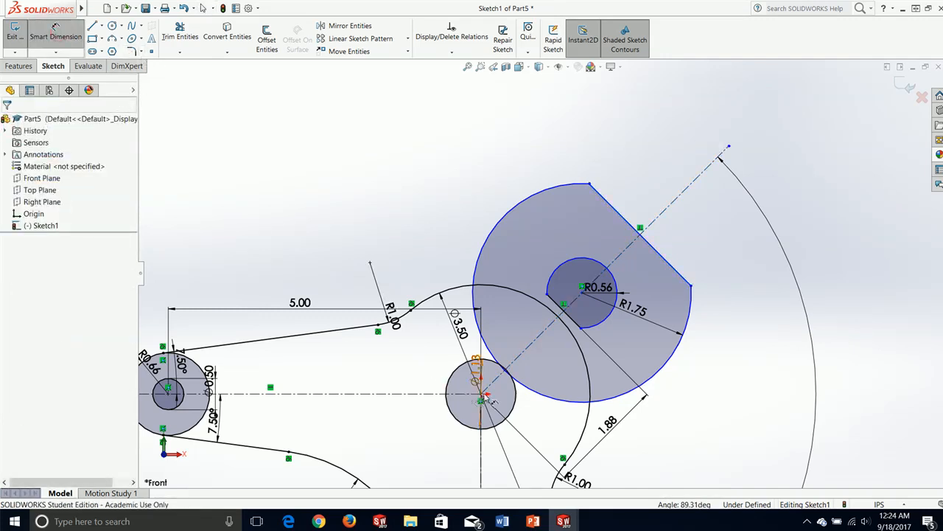
left_click(55, 27)
left_click(692, 286)
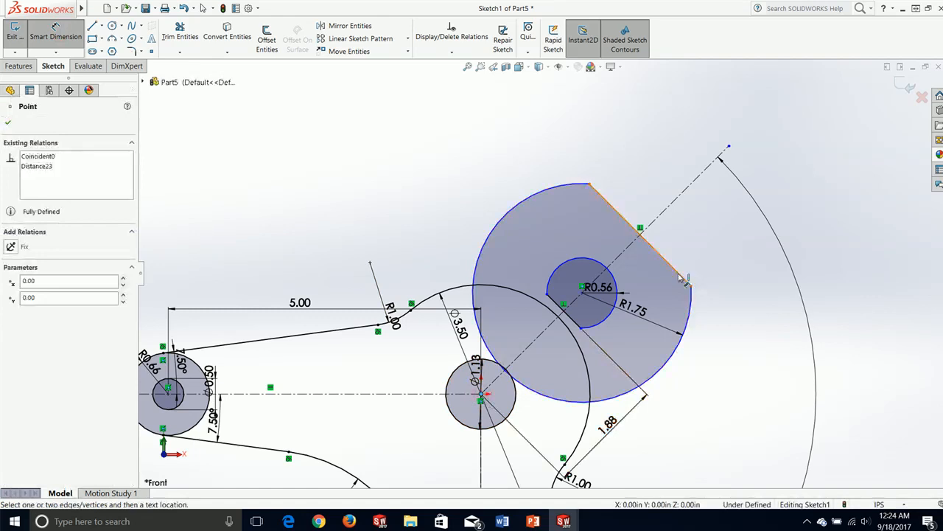
left_click(680, 278)
scroll(541, 269, "up", 4)
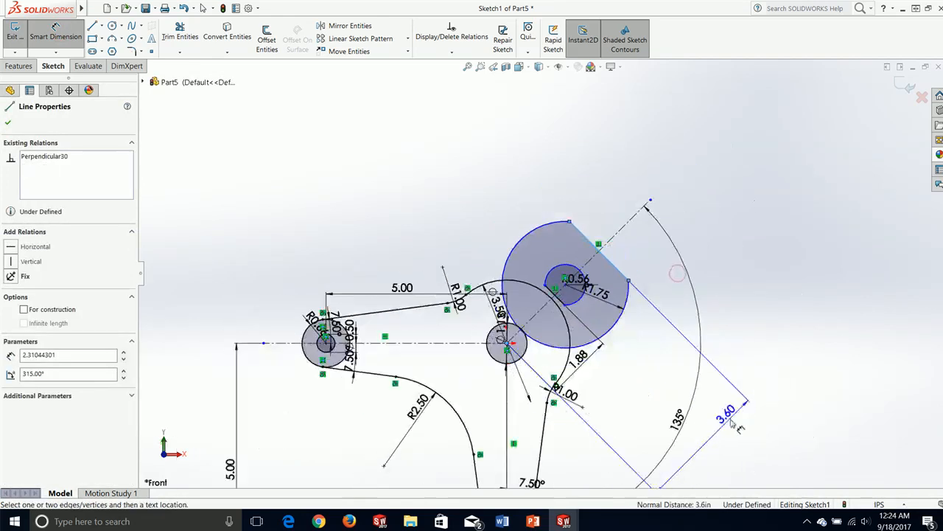
left_click(630, 372)
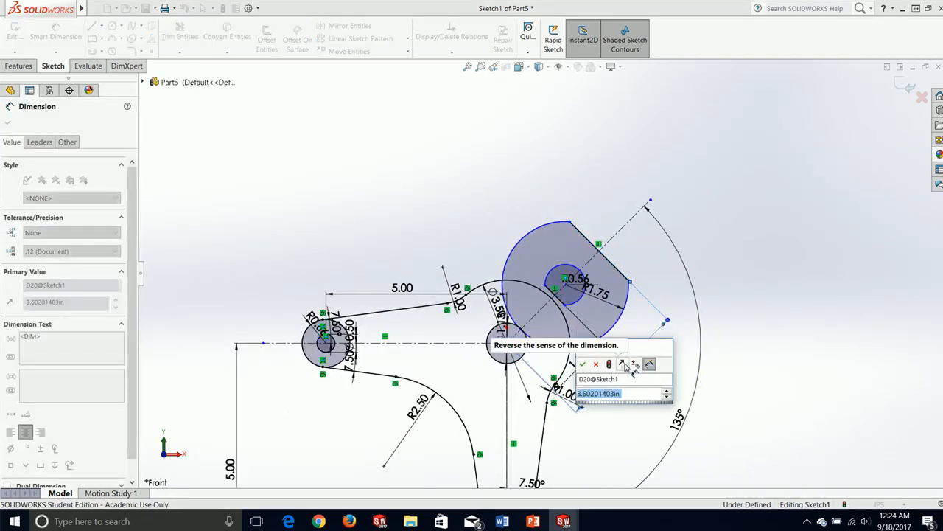
type("3.")
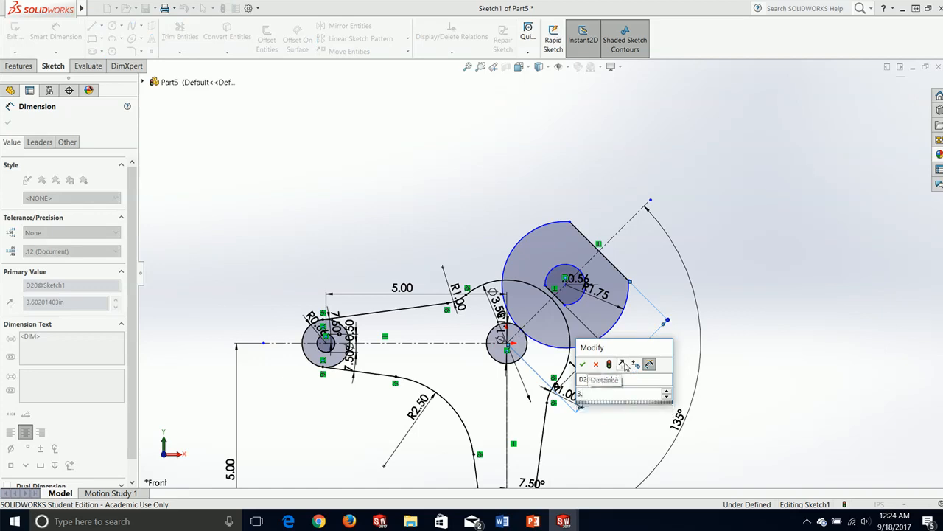
type("625")
key("Return")
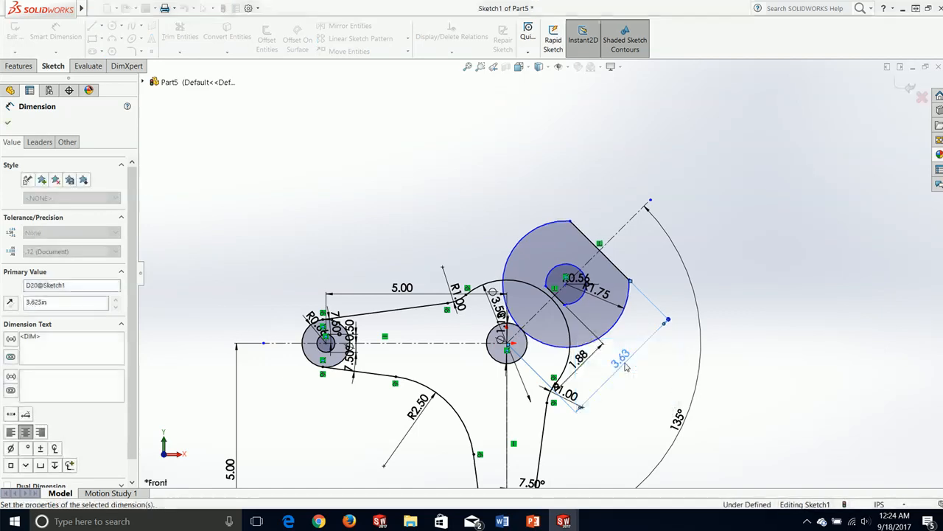
left_click(8, 122)
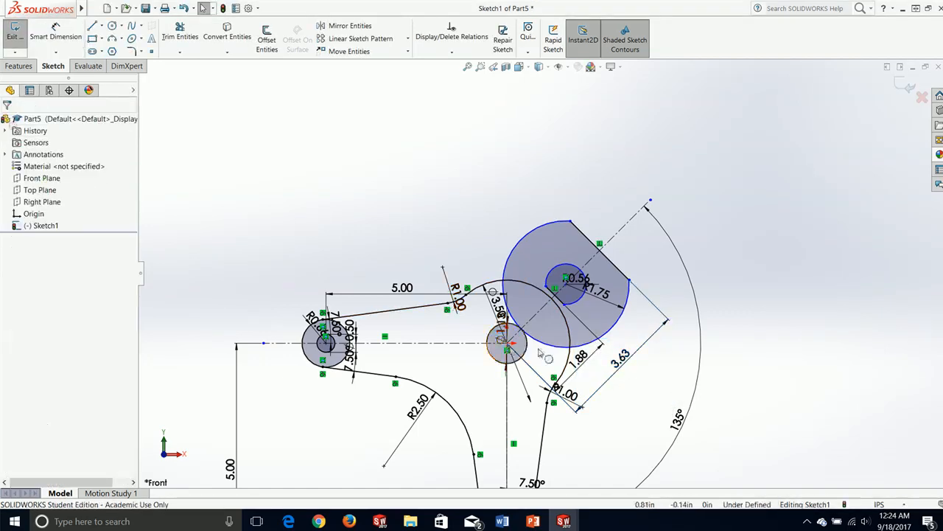
Move the endpoints of the R1.75 profile's flat to test how the arcs can still shift along the centerline.
scroll(599, 256, "down", 3)
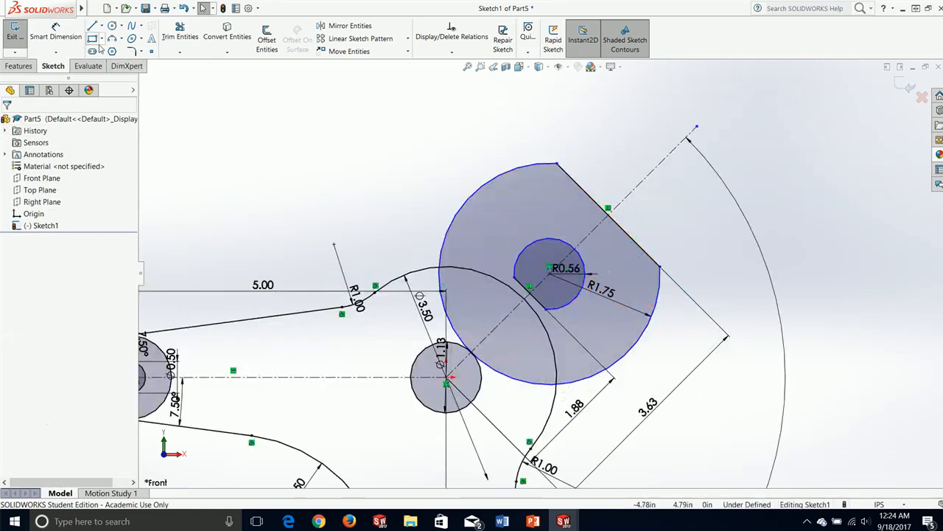
left_click(56, 31)
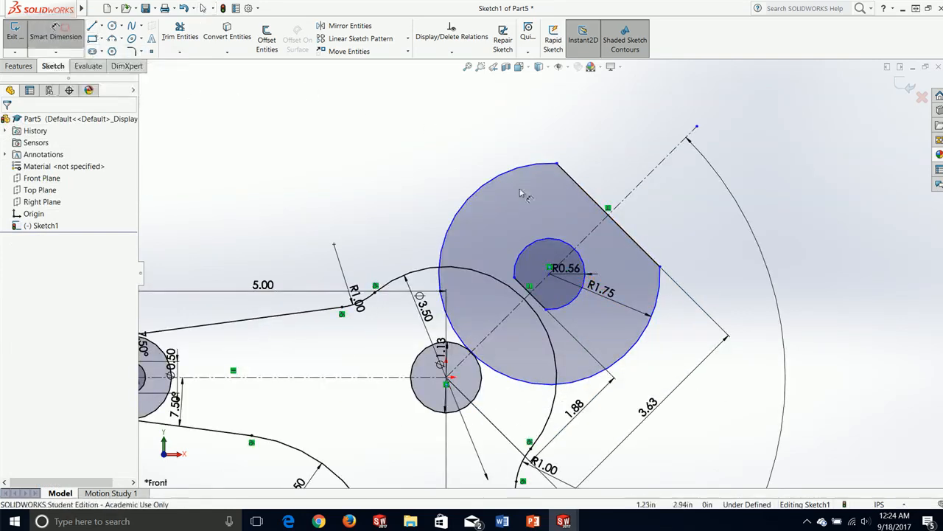
left_click(55, 29)
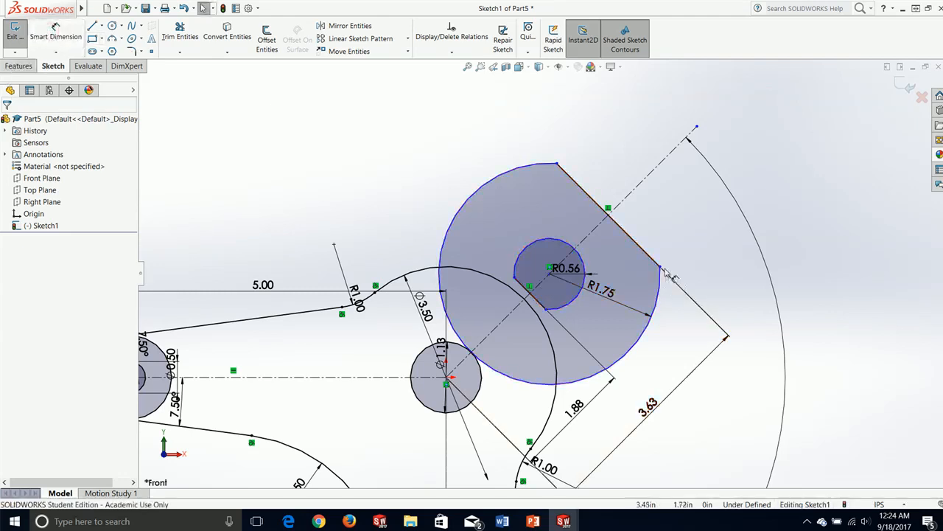
mouse_move(661, 268)
left_mouse_down()
mouse_move(634, 257)
mouse_move(640, 269)
mouse_move(683, 256)
mouse_move(650, 276)
mouse_move(663, 274)
mouse_move(662, 292)
left_mouse_up()
key("Escape")
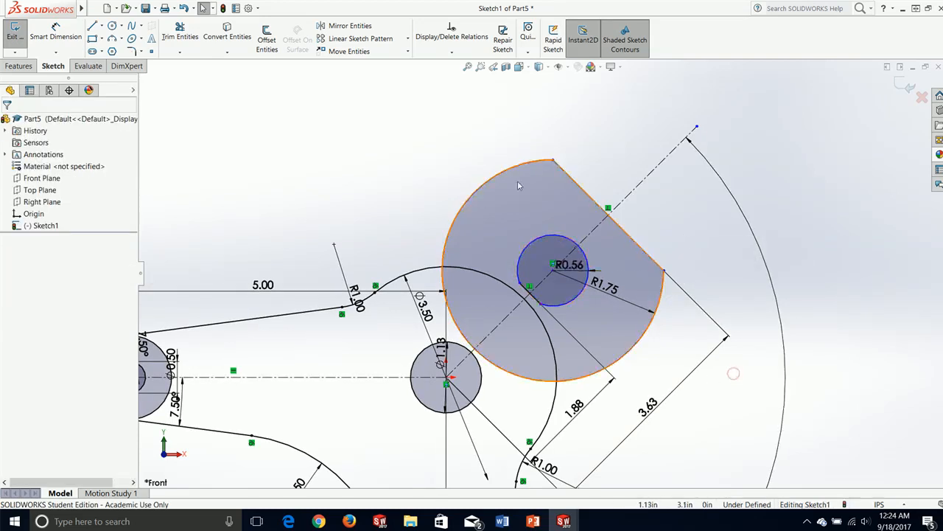
left_click_drag(554, 162, 660, 111)
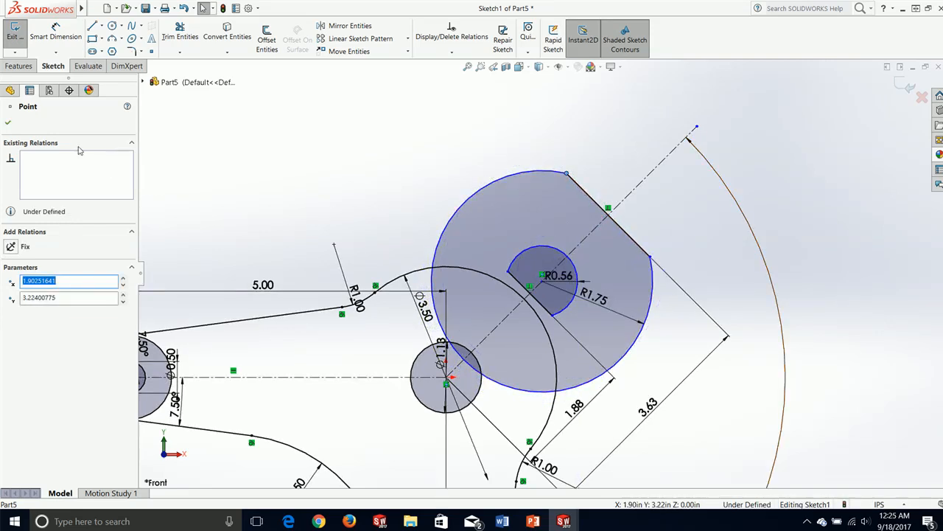
left_click(51, 34)
left_click(645, 254)
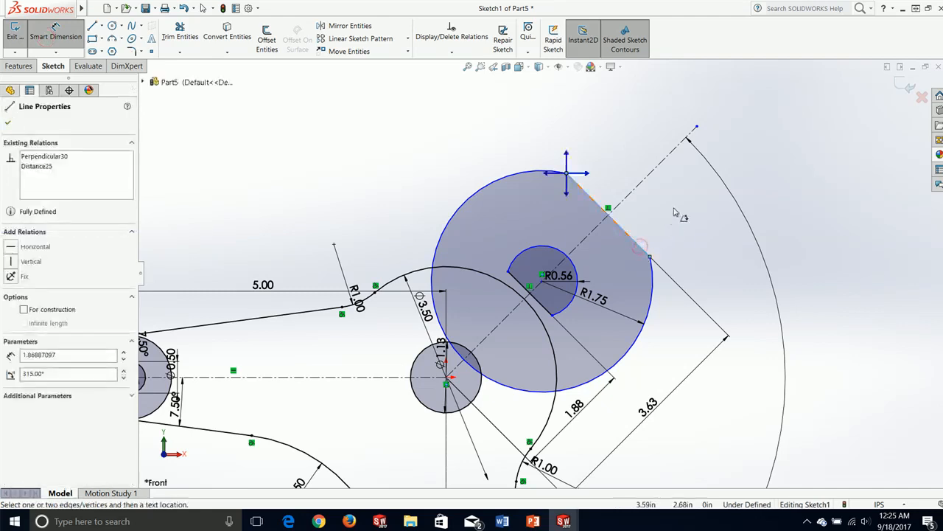
left_click(60, 33)
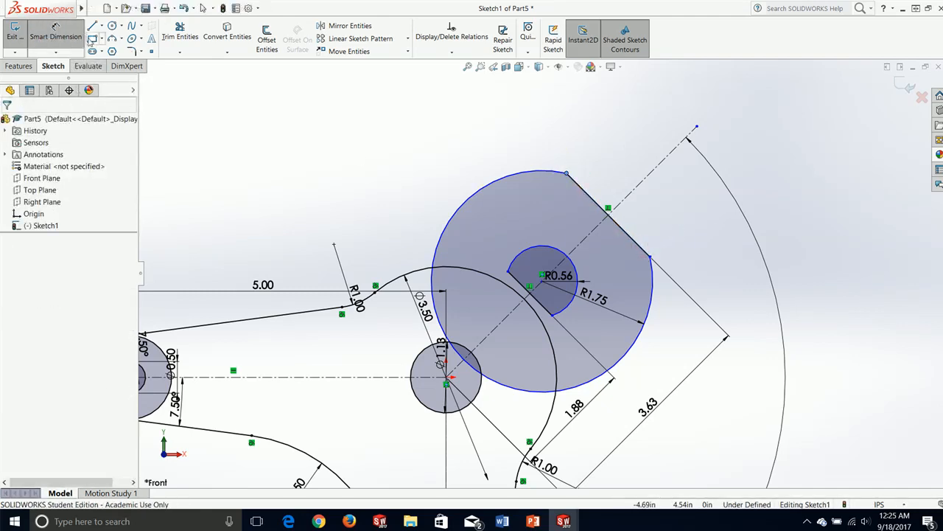
left_click(62, 31)
left_click(70, 34)
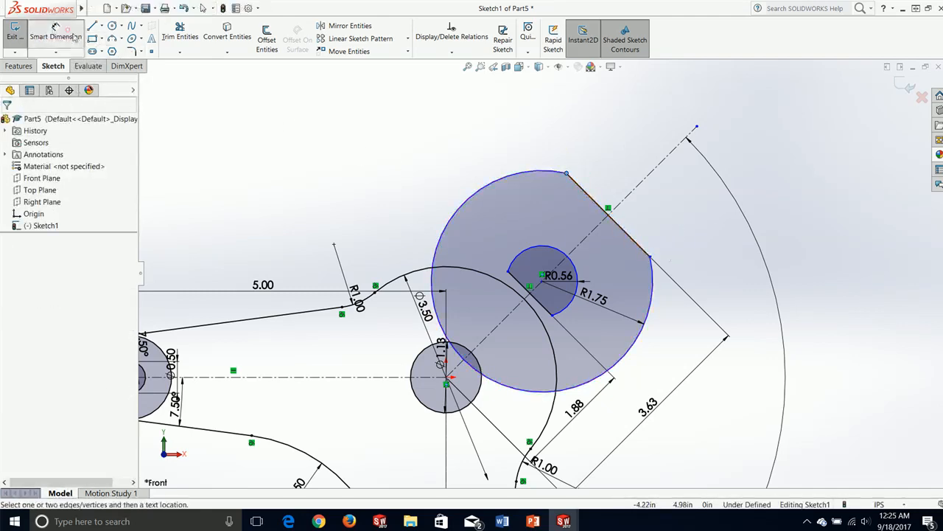
left_click(71, 34)
left_click(625, 236)
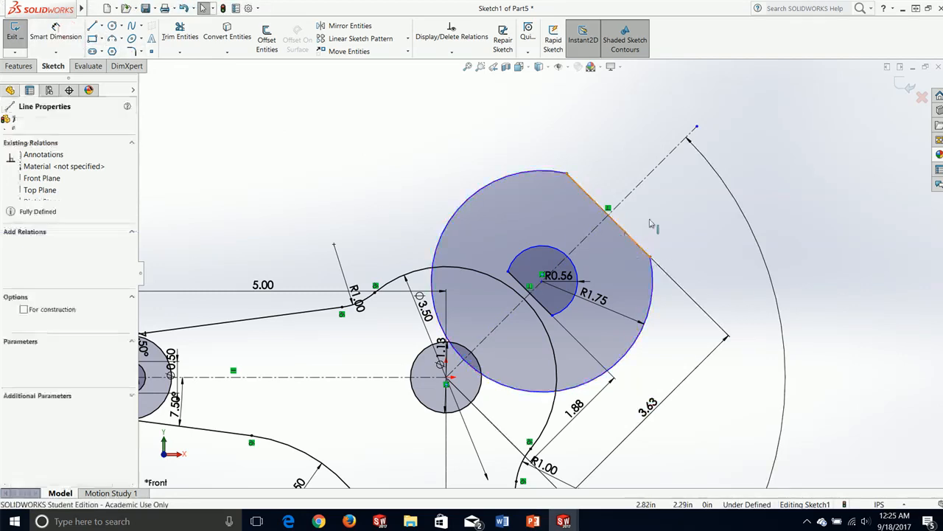
Try to dimension the flat of the R1.75 profile with a horizontal dimension, and undo it.
left_click(57, 33)
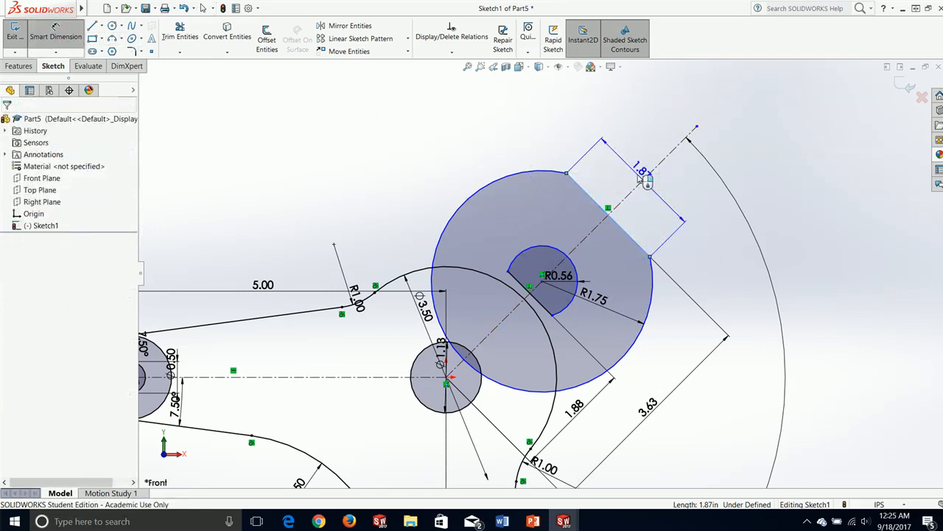
left_click(645, 161)
key("Return")
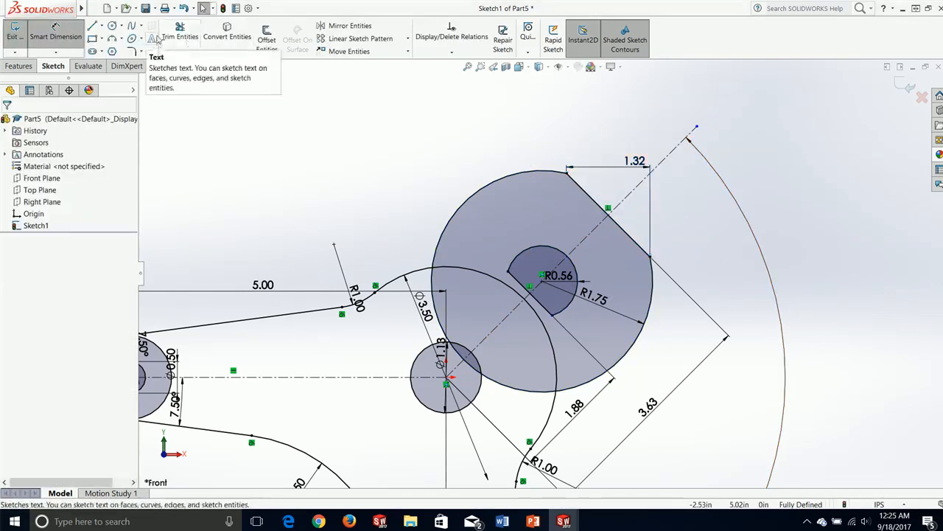
key("ctrl+z")
Dimension the length of the R1.75 profile's flat, parallel to the flat, as 2 in.
left_click(59, 31)
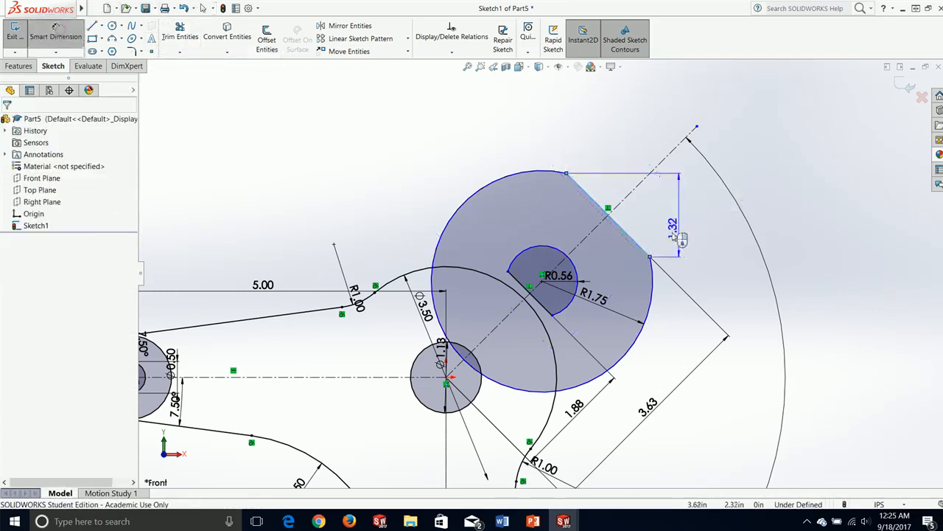
left_click(652, 212)
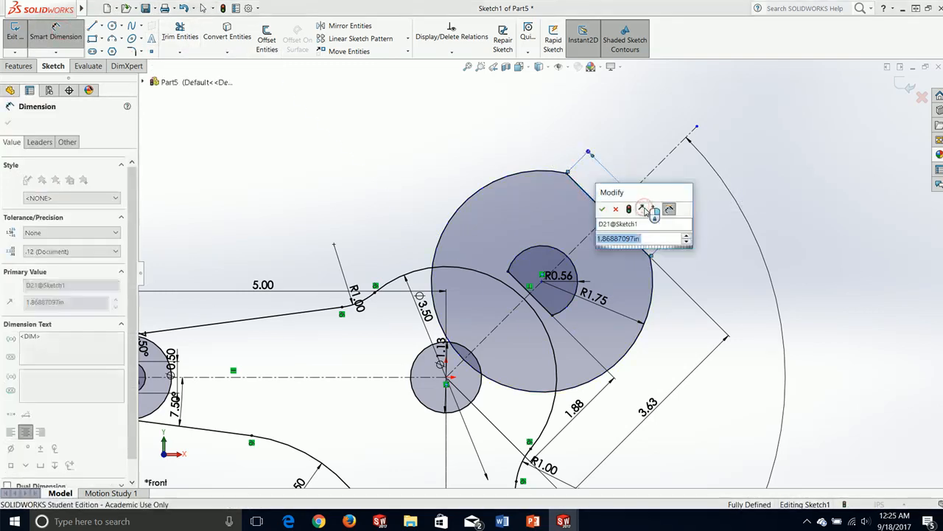
key("Return")
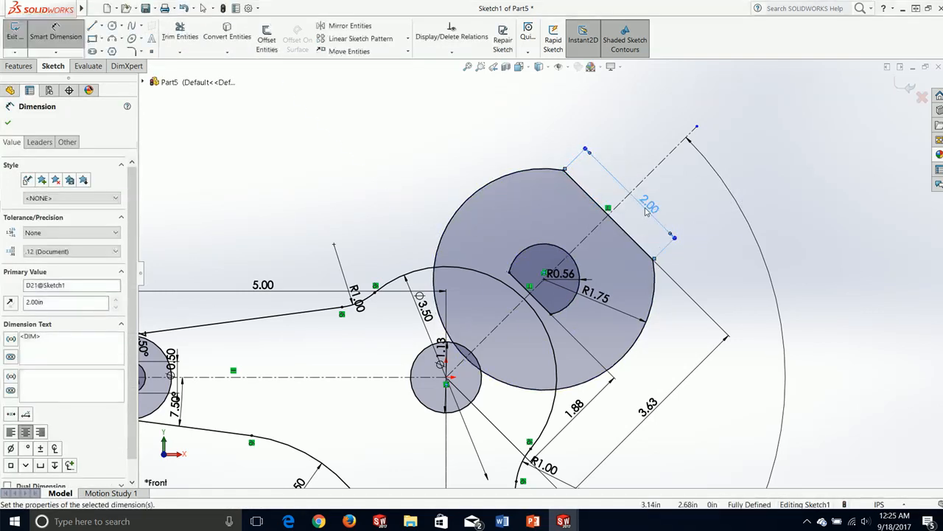
left_click(8, 125)
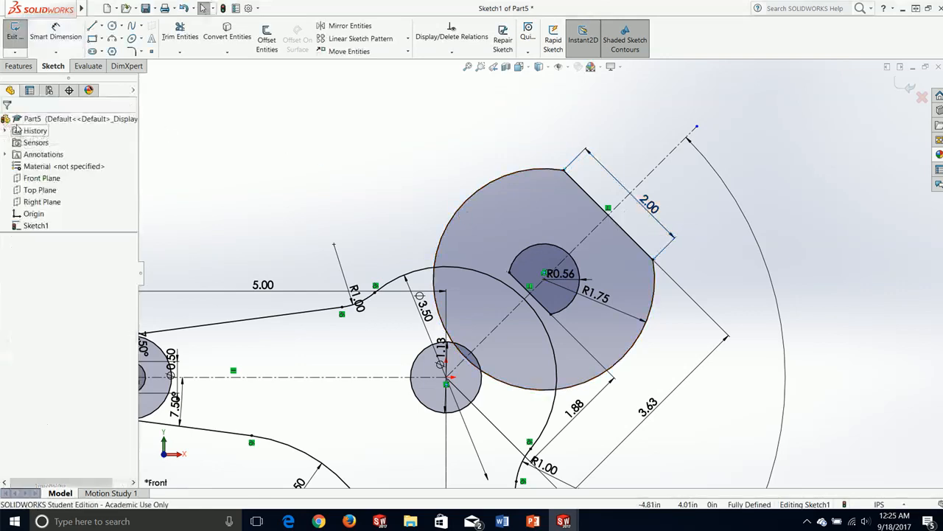
Power trim the portions of the R1.75 arc that lie inside the Ø3.50 hub circle and the Ø1.13 hole.
left_click(180, 37)
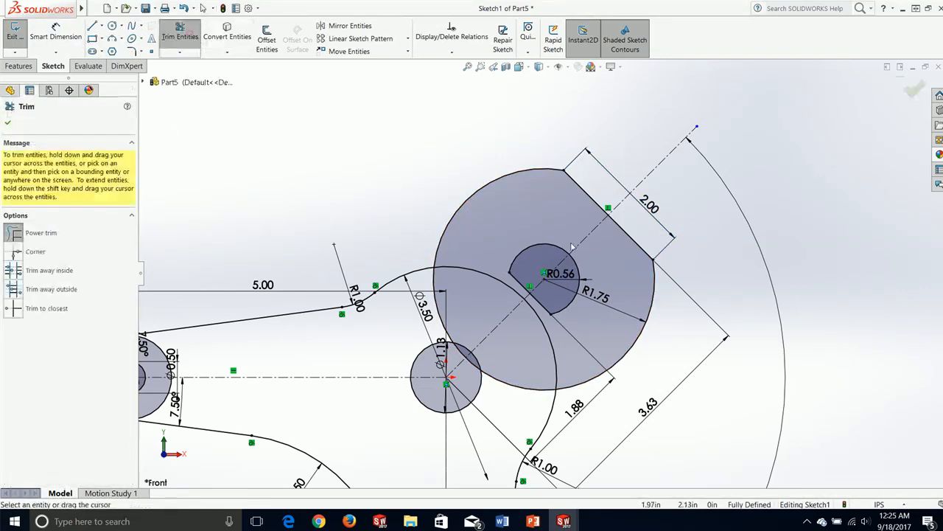
left_click_drag(518, 401, 515, 378)
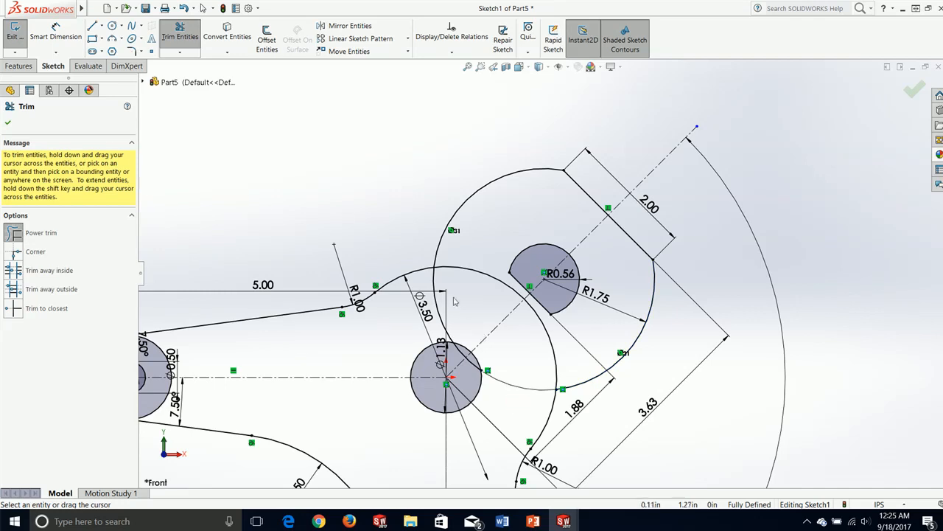
left_click_drag(458, 286, 432, 283)
scroll(444, 383, "down", 5)
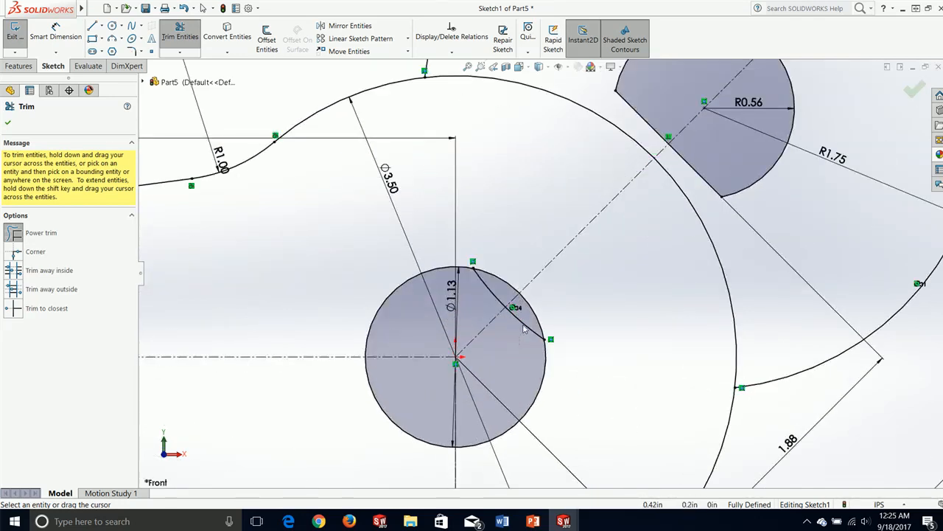
scroll(487, 301, "up", 6)
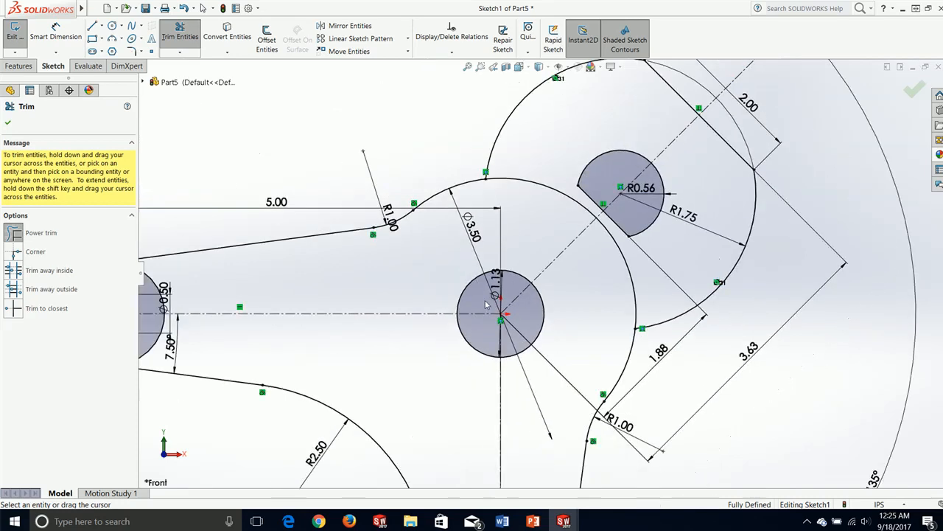
scroll(607, 203, "down", 2)
scroll(633, 213, "up", 5)
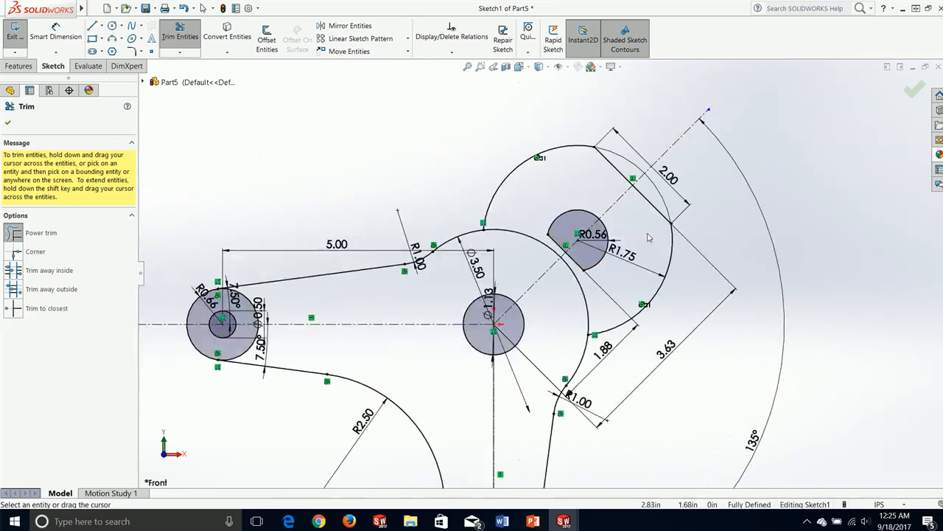
Power trim the inner part of the R0.66 circle between the two tangent lines of the horizontal arm.
scroll(383, 328, "down", 5)
scroll(384, 331, "down", 3)
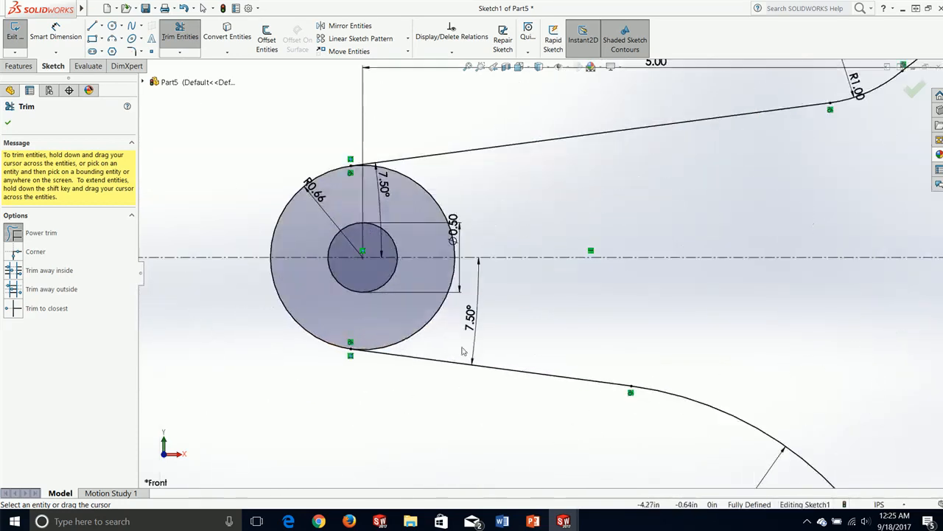
left_click_drag(443, 334, 420, 286)
left_click_drag(463, 182, 416, 212)
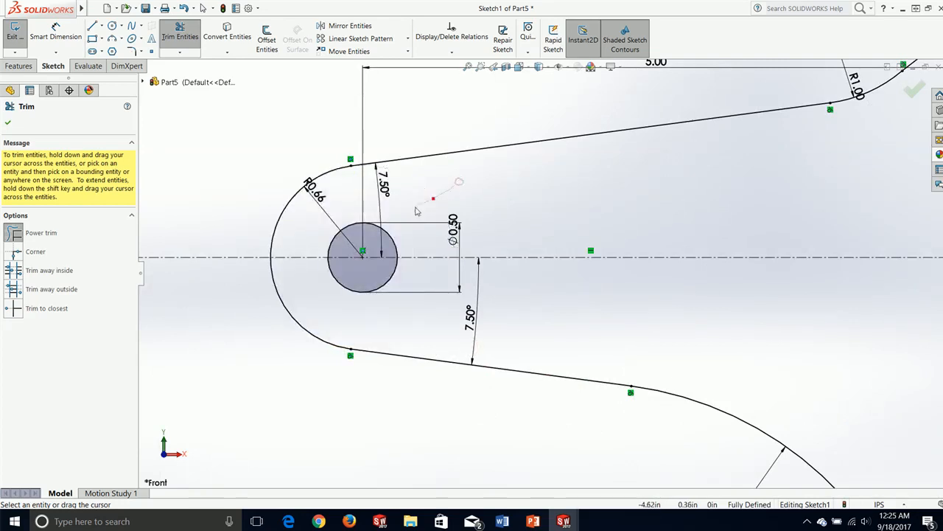
Power trim the inner part of the R0.66 circle between the two tangent lines of the vertical arm.
scroll(507, 212, "up", 4)
scroll(735, 446, "up", 2)
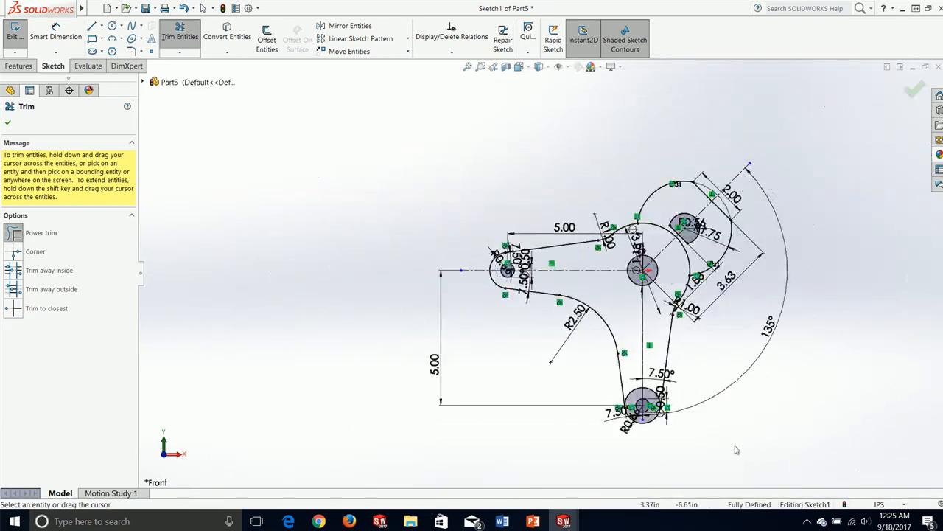
scroll(587, 363, "down", 3)
scroll(588, 363, "down", 5)
left_click_drag(538, 229, 632, 208)
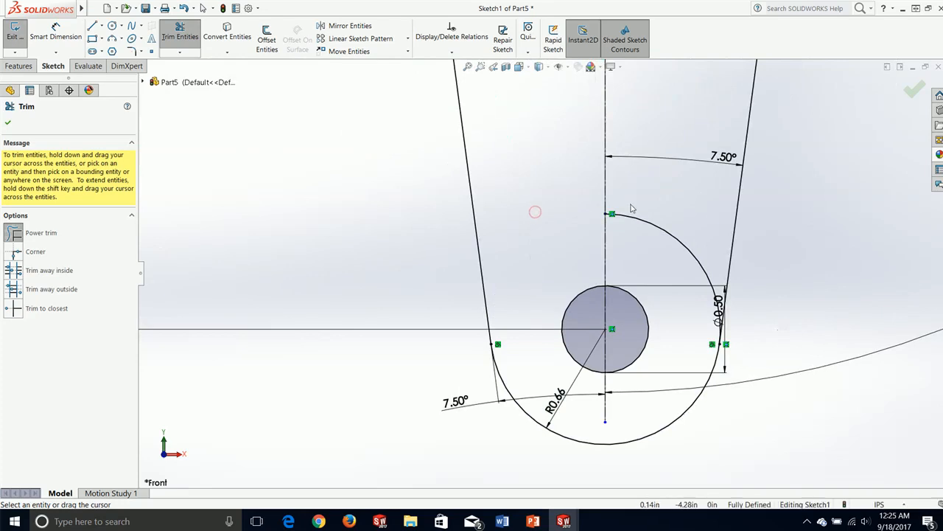
left_click_drag(671, 257, 670, 244)
Examine the hub outline and its junctions with the R1.75 arcs for leftover segments, and finish trimming.
scroll(670, 244, "up", 4)
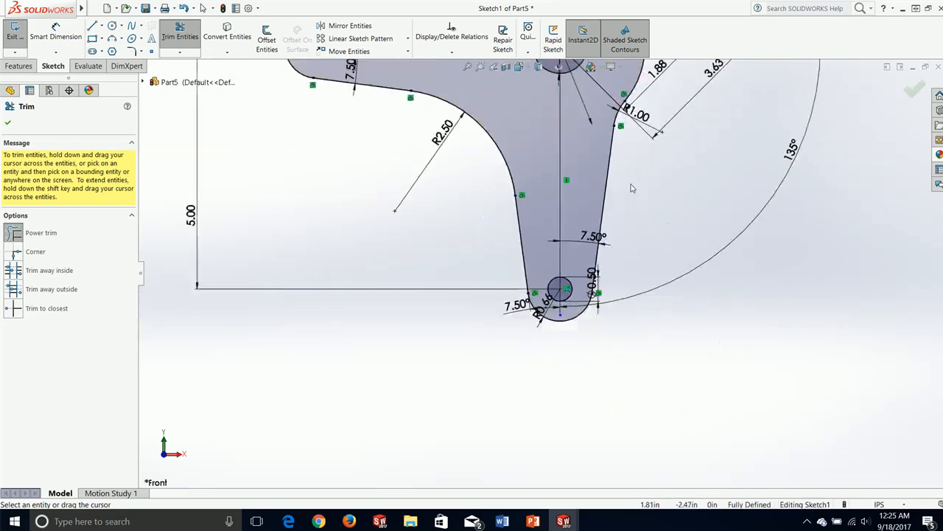
scroll(478, 156, "up", 2)
scroll(489, 152, "down", 3)
scroll(640, 135, "down", 2)
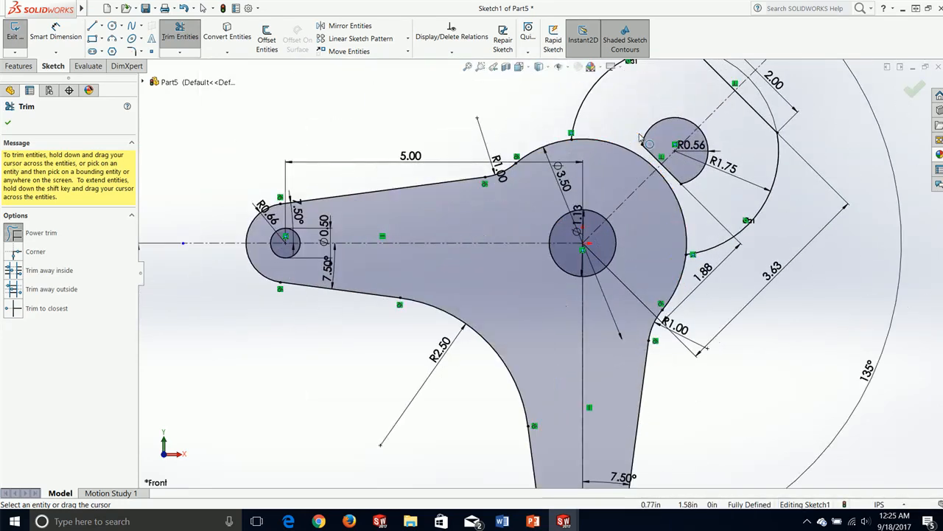
scroll(614, 140, "down", 8)
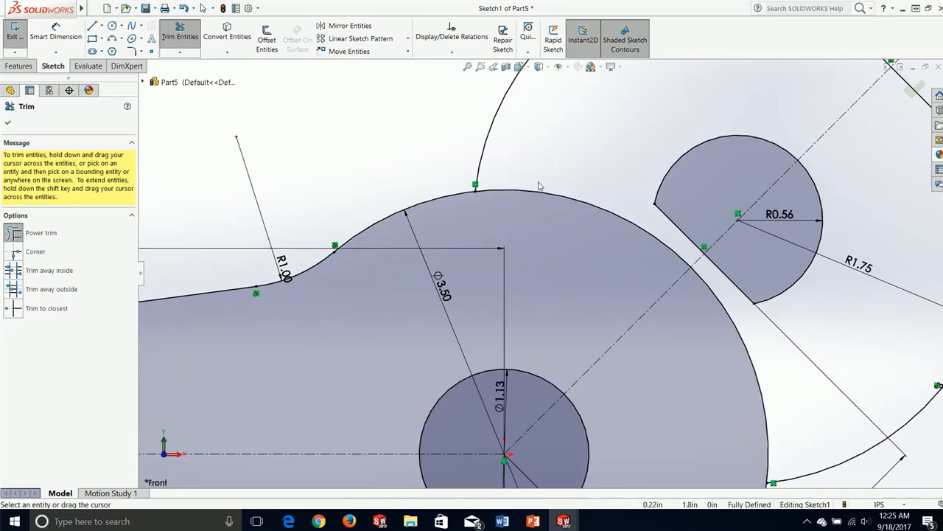
scroll(438, 219, "up", 6)
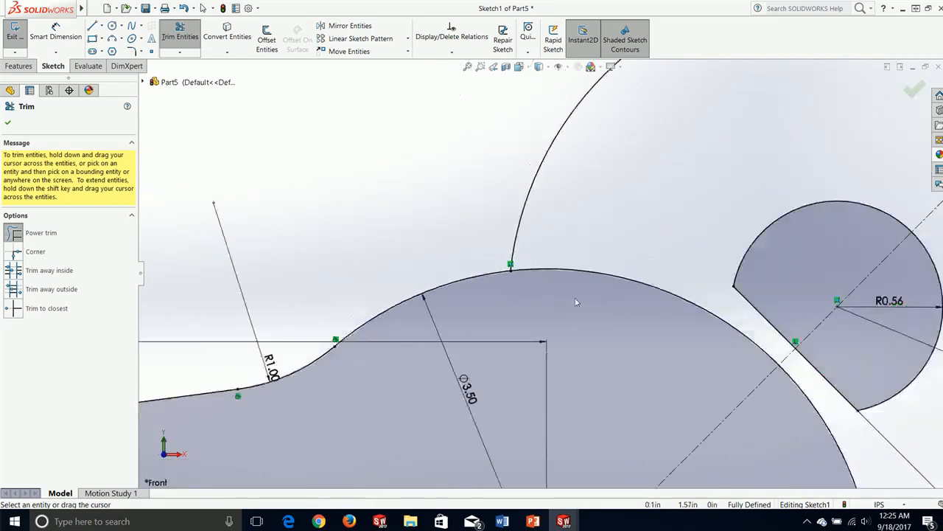
scroll(669, 371, "up", 2)
scroll(365, 218, "down", 6)
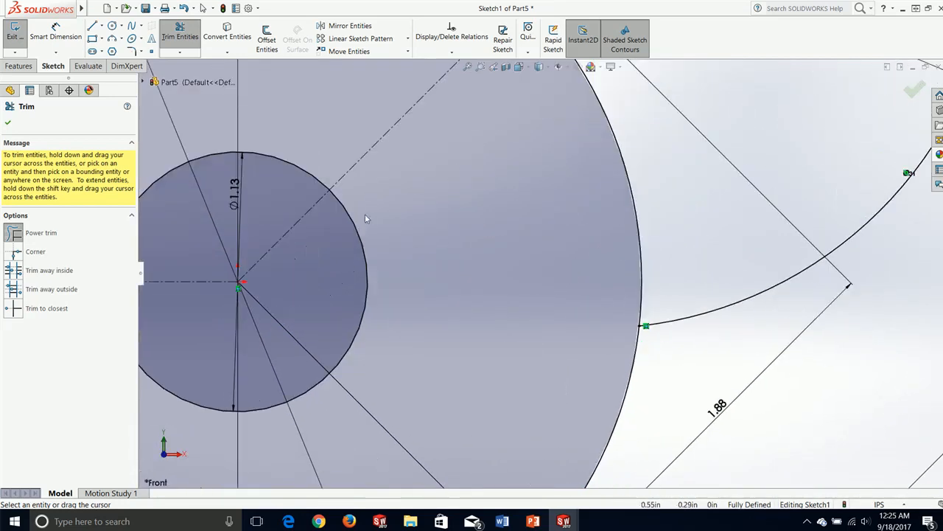
scroll(484, 230, "up", 5)
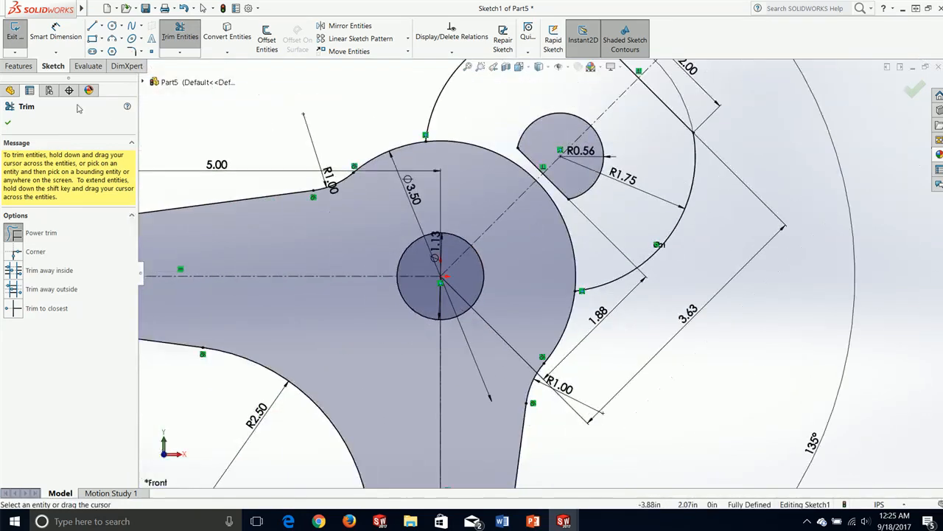
left_click(8, 122)
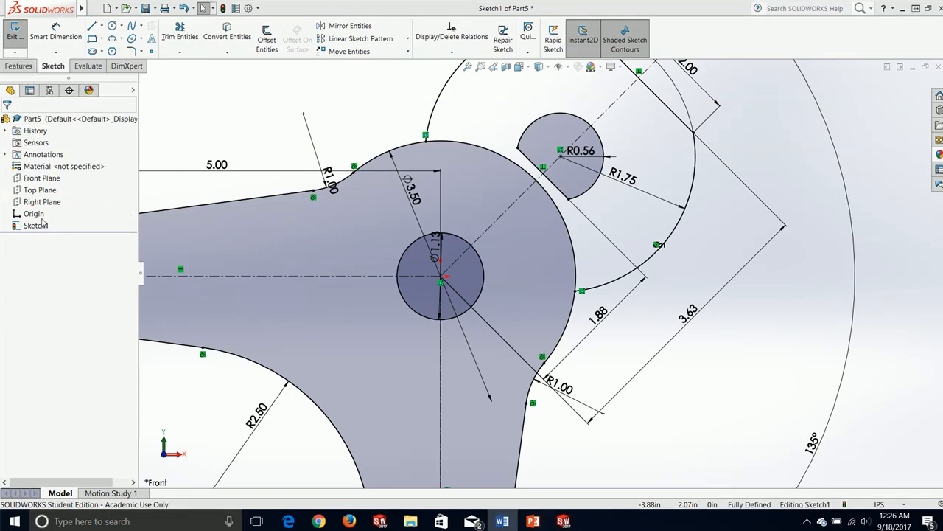
Extrude the two-arm bell-crank region with its three round holes 1.5 in, using the Mid Plane end condition.
left_click(21, 67)
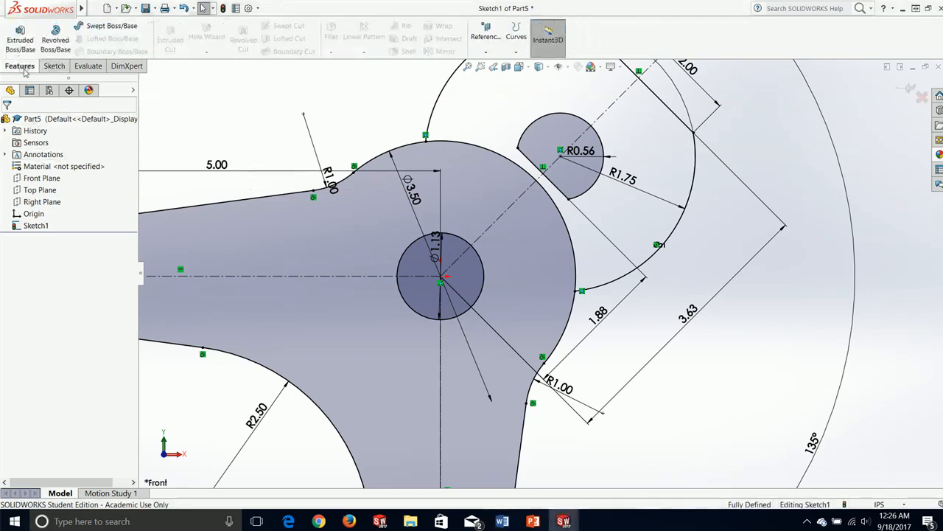
left_click(20, 40)
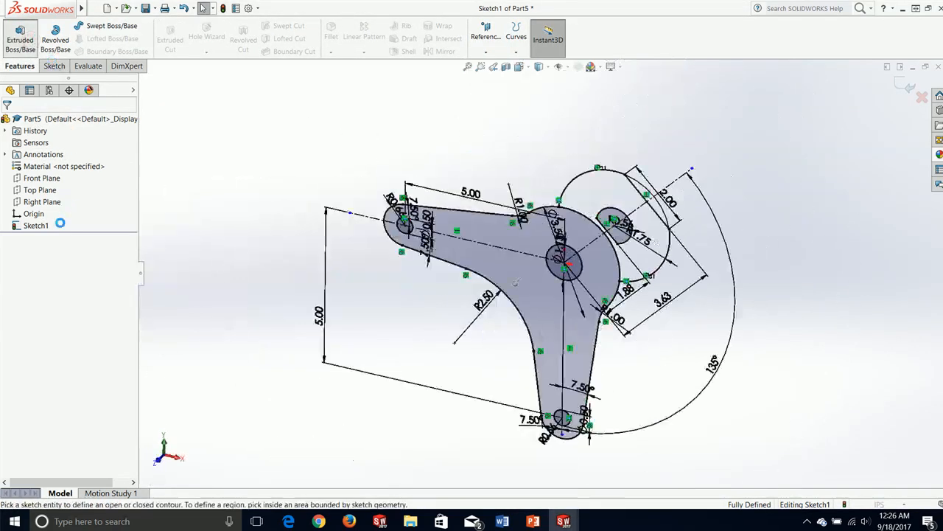
left_click(529, 307)
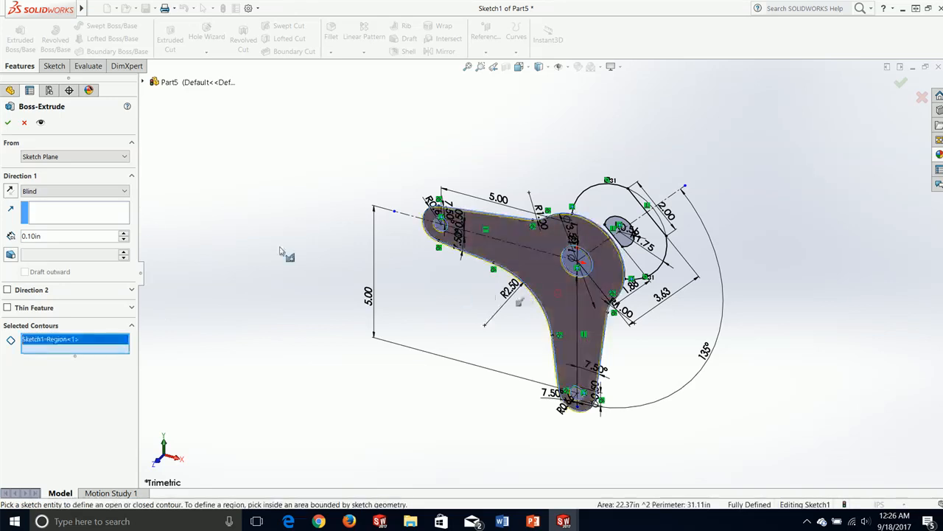
left_click(105, 194)
left_click(44, 243)
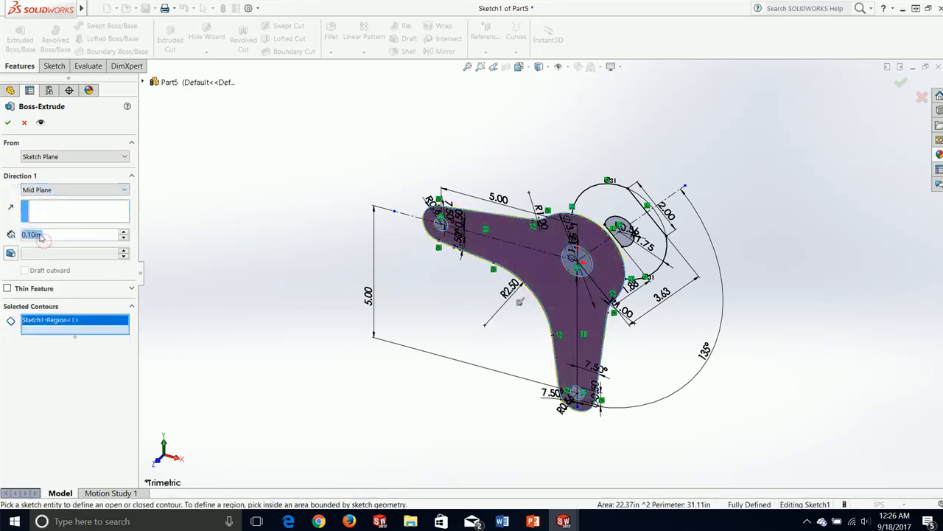
type("1.5")
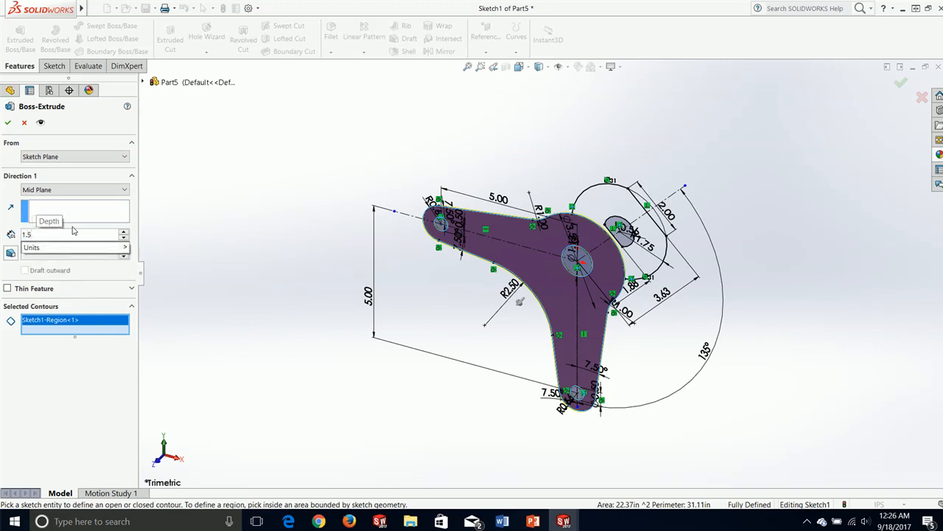
key("Return")
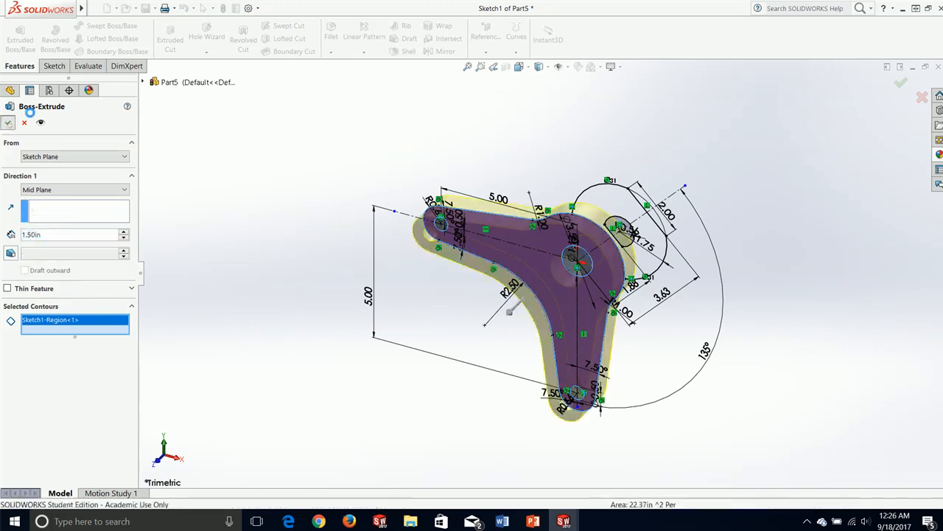
left_click(7, 122)
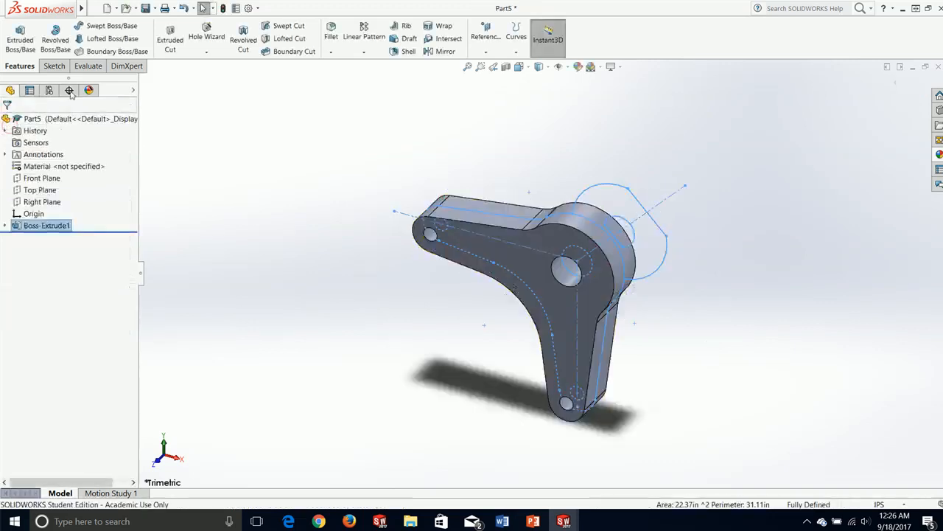
Extrude the flat-cut R1.75 region with the D-shaped hole 0.75 in from the same sketch, using the Mid Plane end condition.
left_click(5, 225)
left_click(43, 237)
left_click(33, 50)
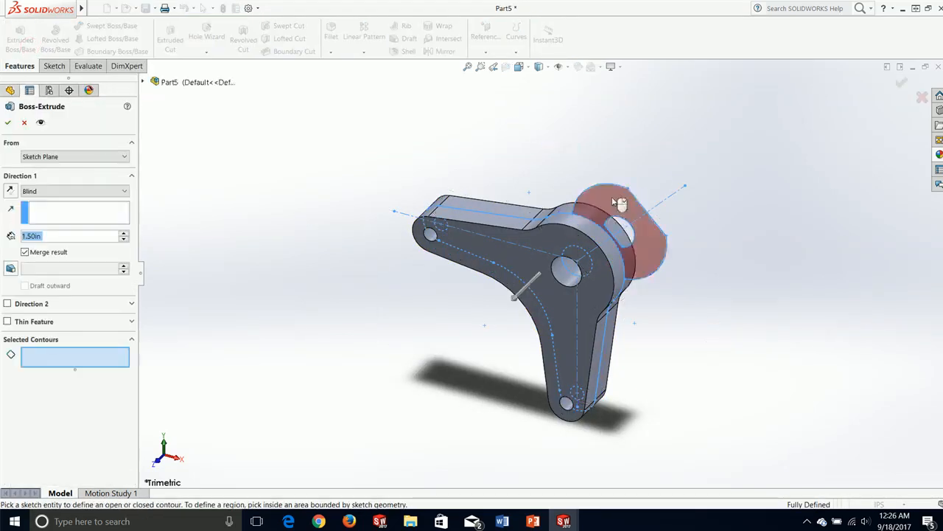
left_click(617, 203)
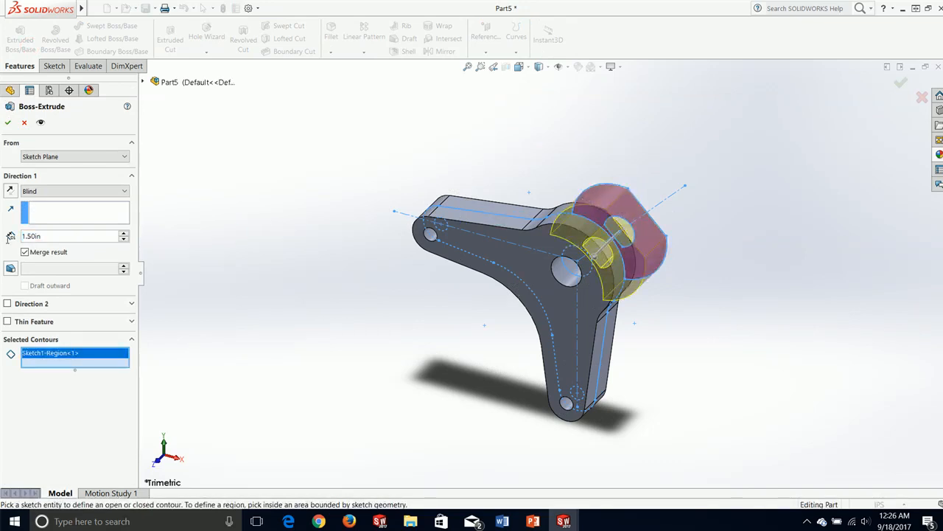
left_click(72, 190)
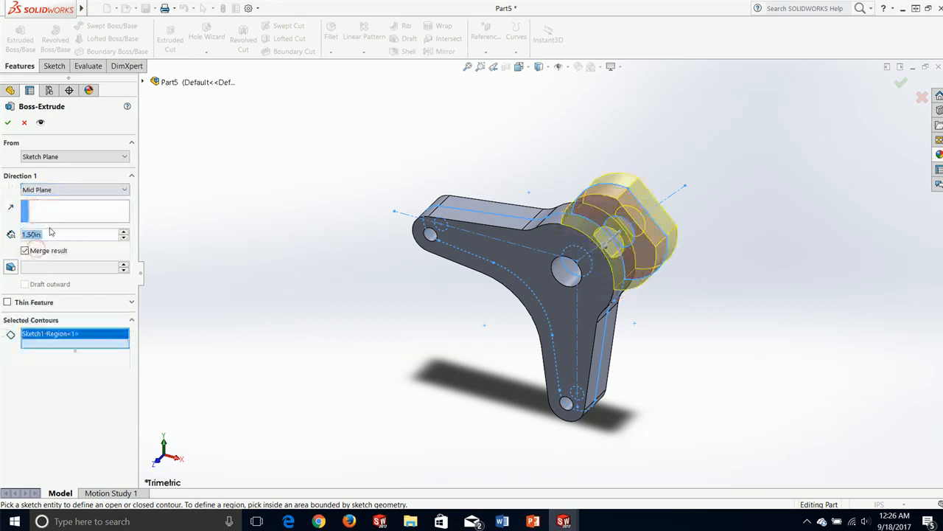
key("BackSpace")
type(".75")
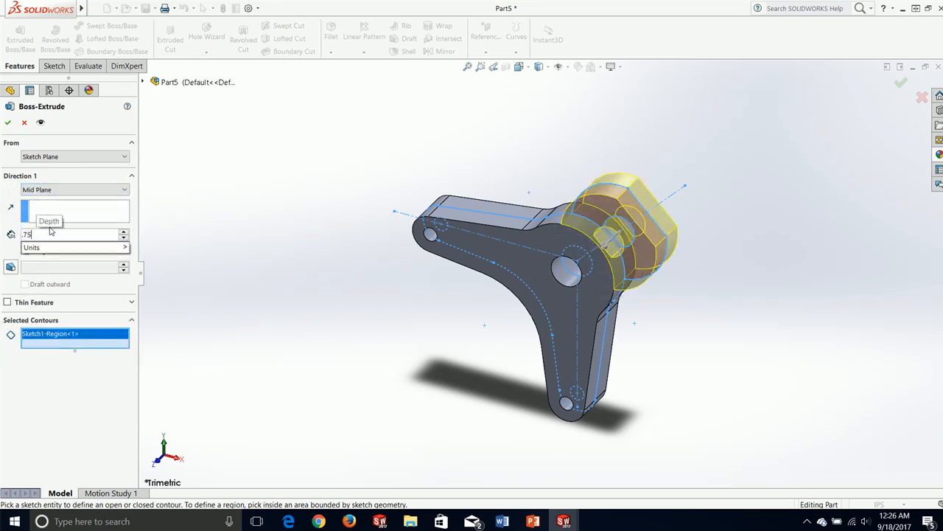
key("Return")
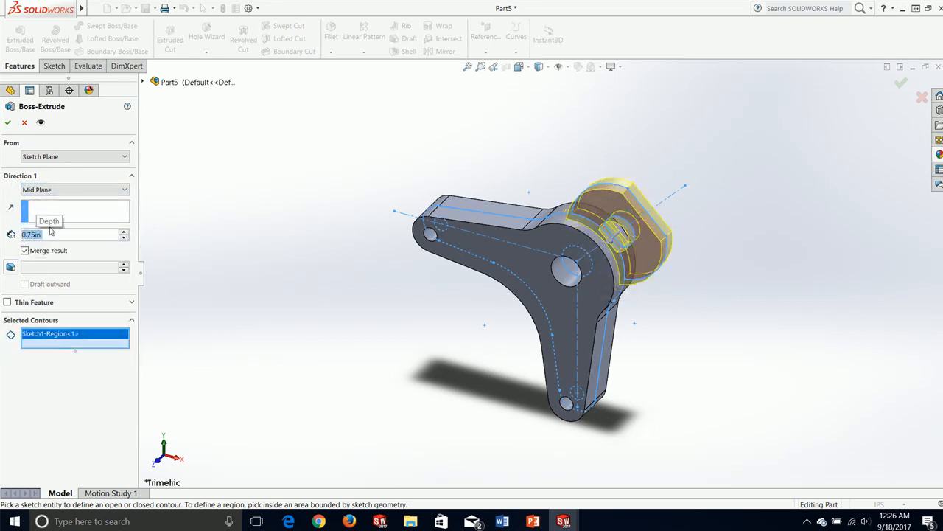
left_click(7, 123)
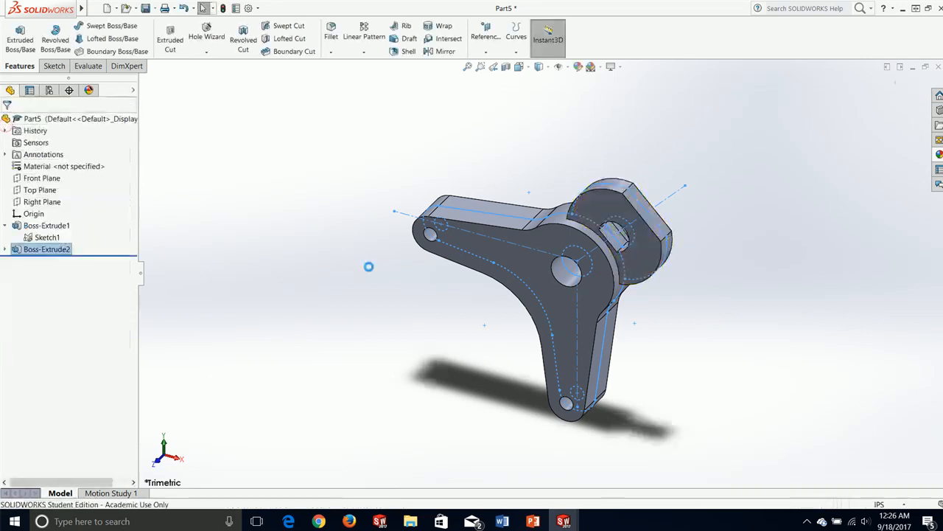
Check the fillet callout on the Class Problem 4 drawing in Word and return to the SOLIDWORKS model.
middle_click_drag(374, 326, 402, 289)
key("alt+Tab")
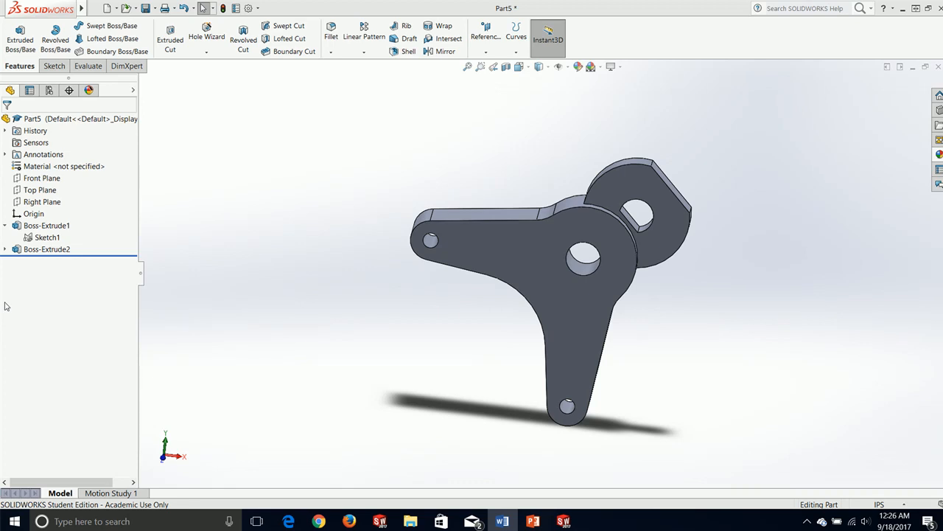
left_click_drag(0, 158, 552, 0)
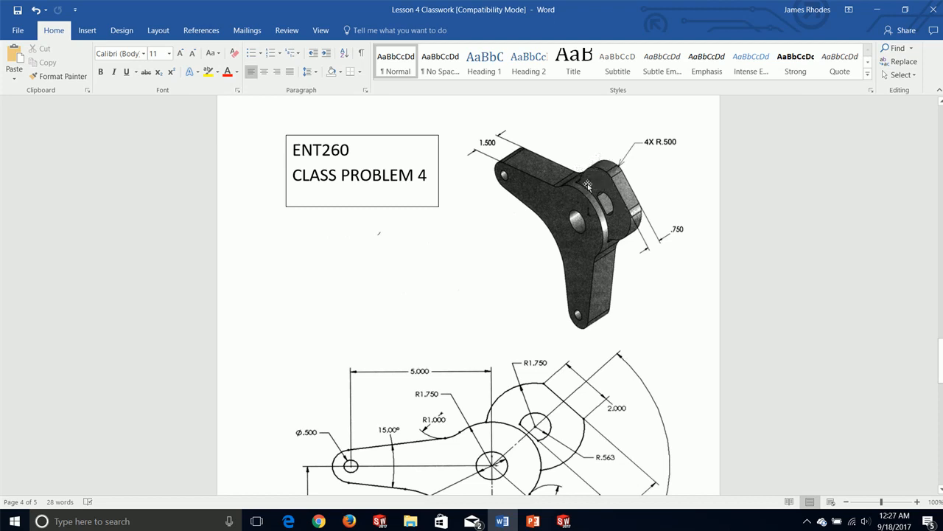
left_click_drag(576, 9, 0, 334)
middle_click_drag(364, 170, 380, 217)
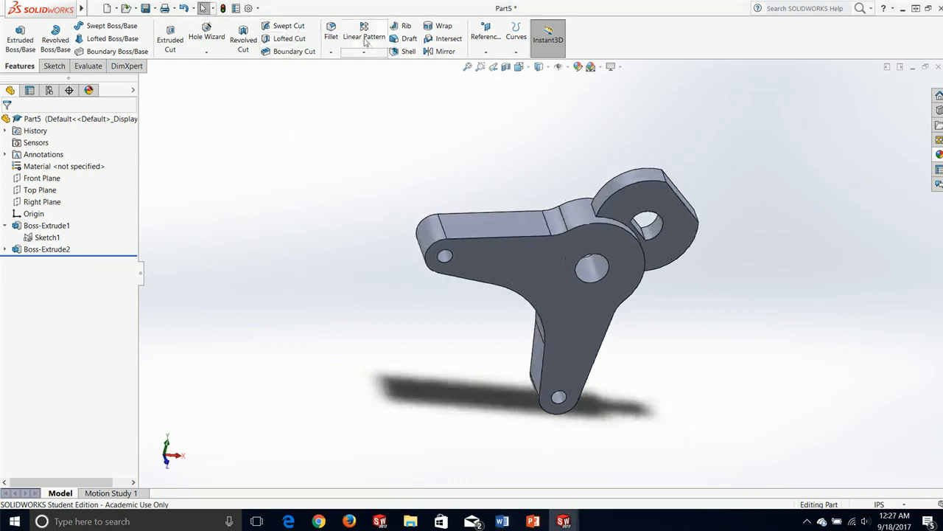
Start a Fillet and select the two edges at the ends of the thinner lug's flat face.
left_click(332, 31)
middle_click_drag(651, 157, 492, 193)
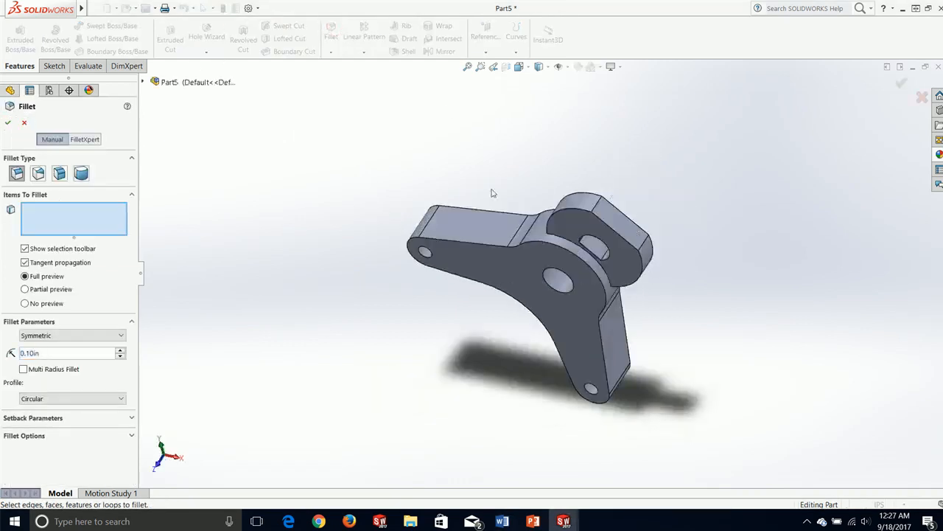
scroll(553, 247, "down", 5)
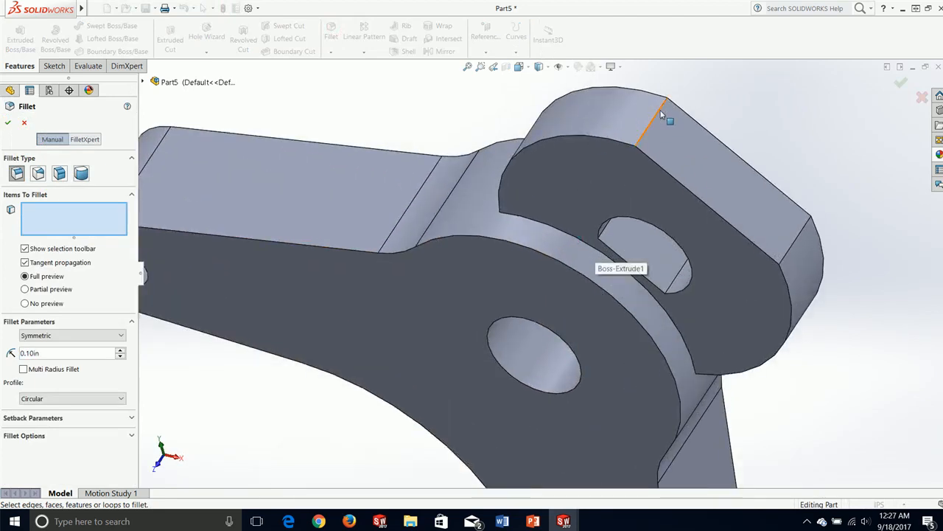
left_click(644, 138)
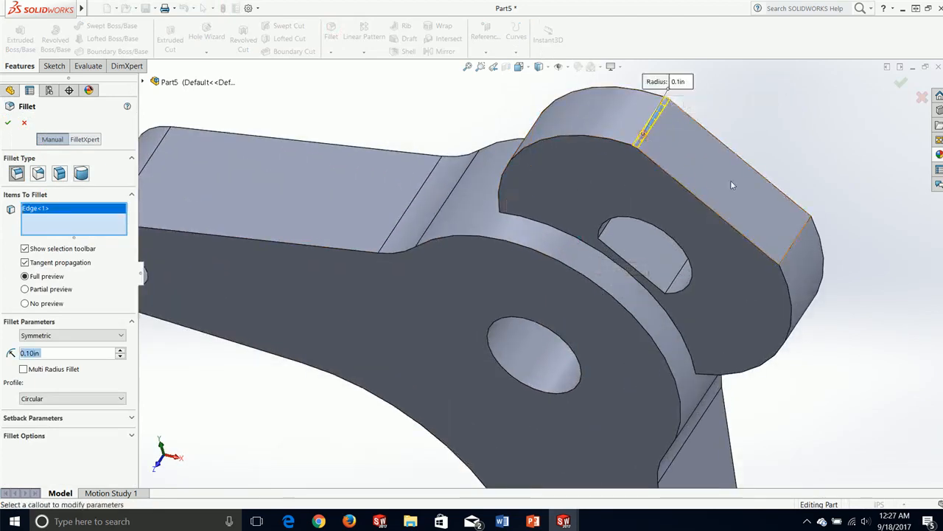
left_click(792, 257)
Add the two junction edges between the thinner lug and the hub, and fillet all four selected edges with a 0.5 in radius.
middle_click_drag(683, 270, 549, 256)
scroll(549, 255, "down", 6)
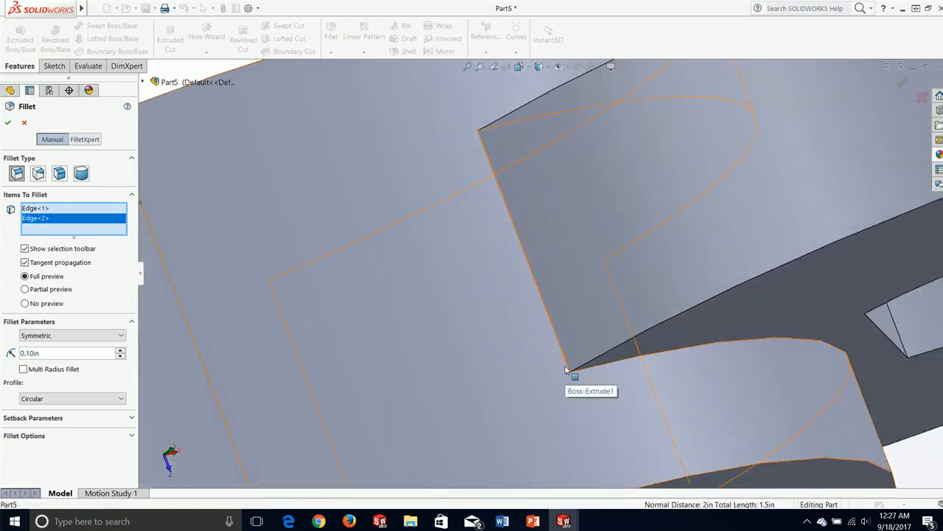
left_click(570, 366)
scroll(571, 368, "up", 5)
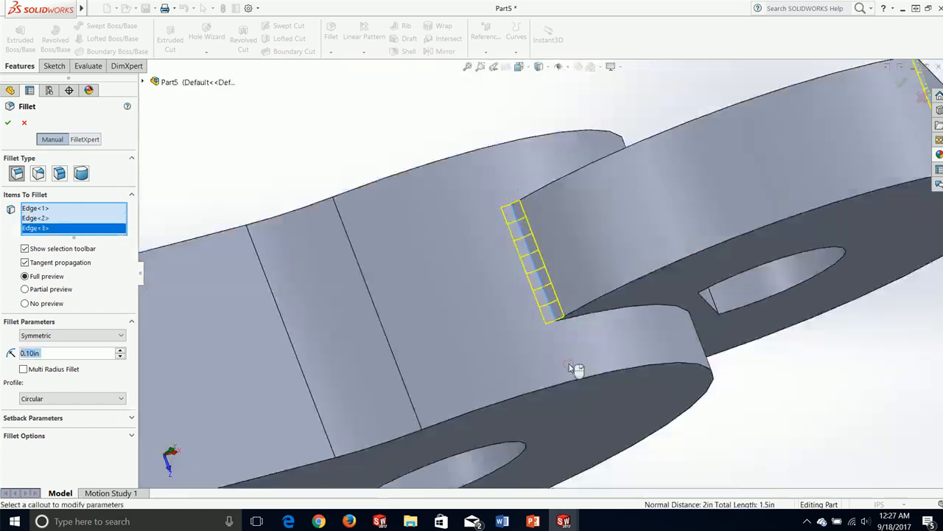
middle_click_drag(572, 370, 527, 275)
scroll(557, 330, "down", 6)
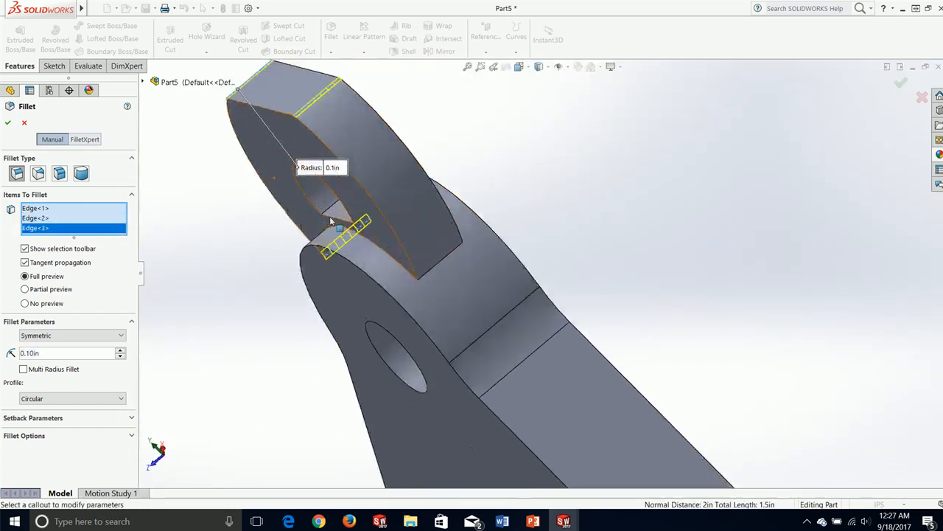
left_click(554, 333)
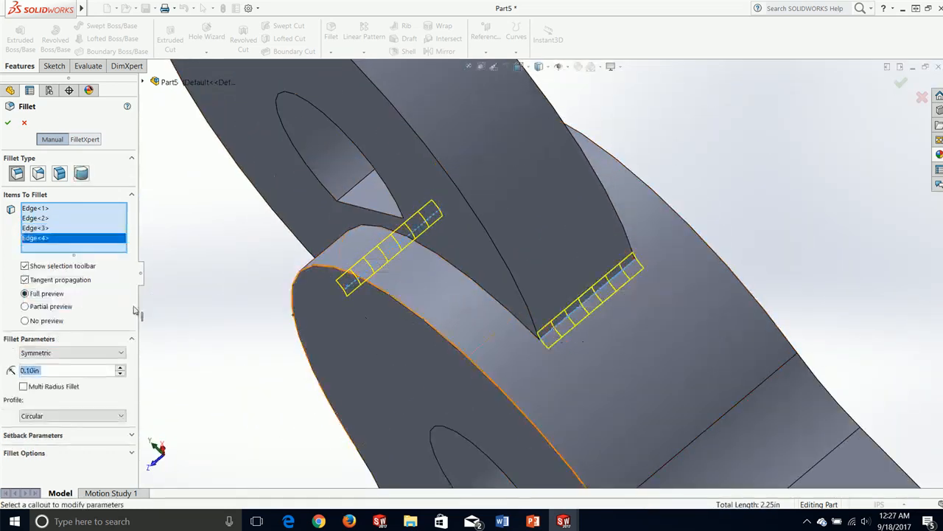
left_click(49, 370)
type(".5")
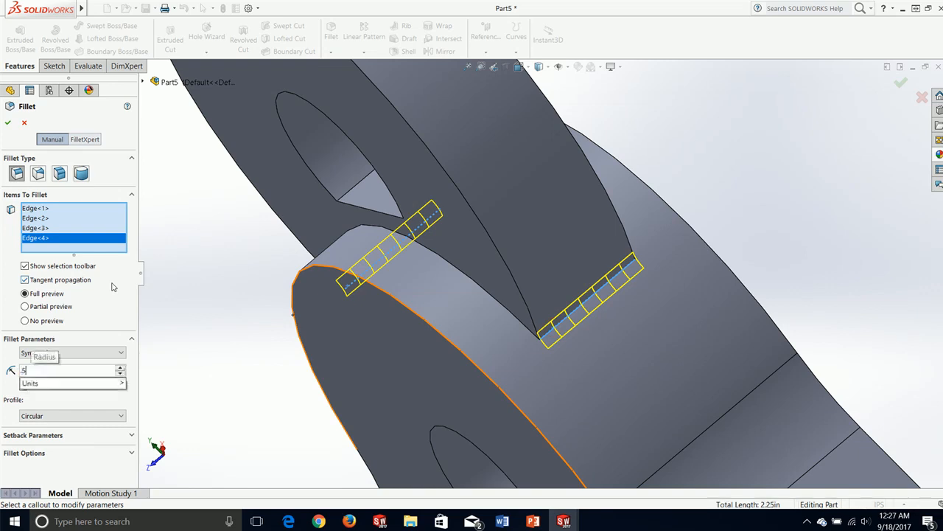
key("Return")
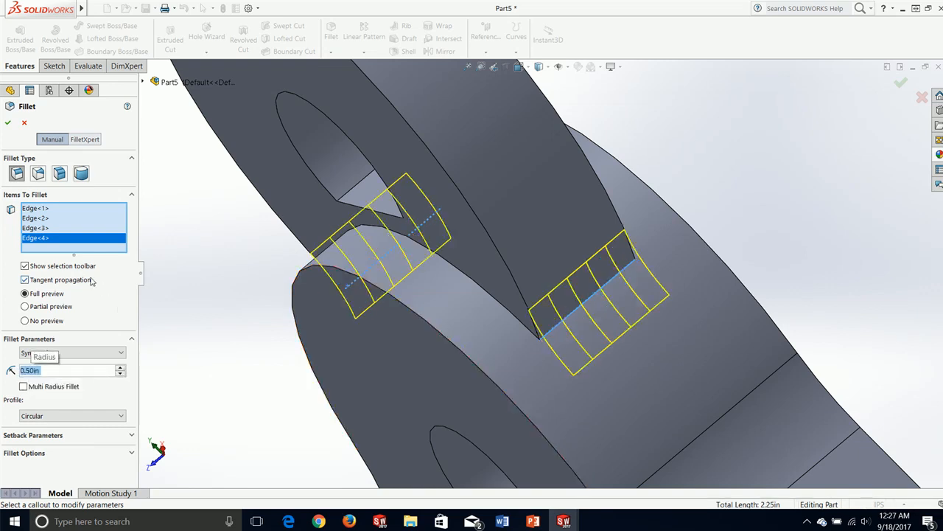
left_click(8, 124)
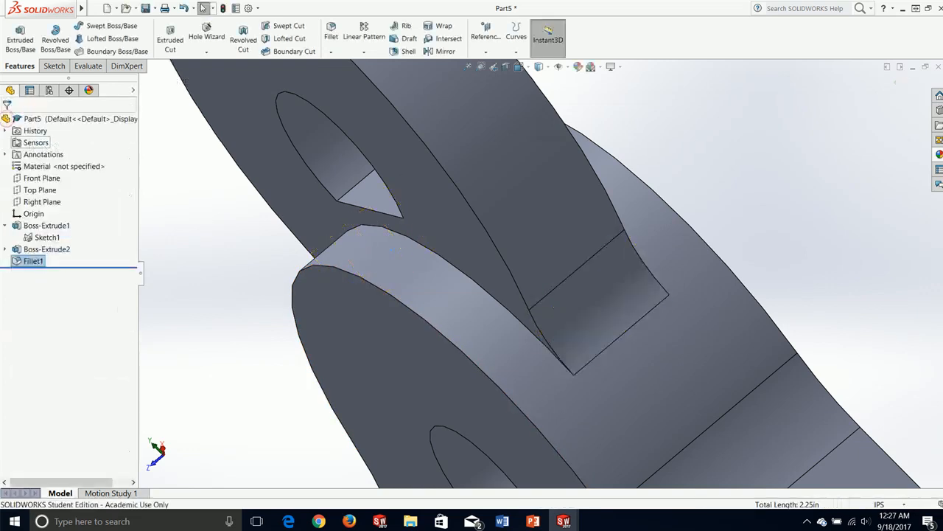
Apply the polished aluminum appearance to the whole part.
middle_click_drag(301, 255, 354, 292)
scroll(365, 250, "up", 8)
left_click(407, 247)
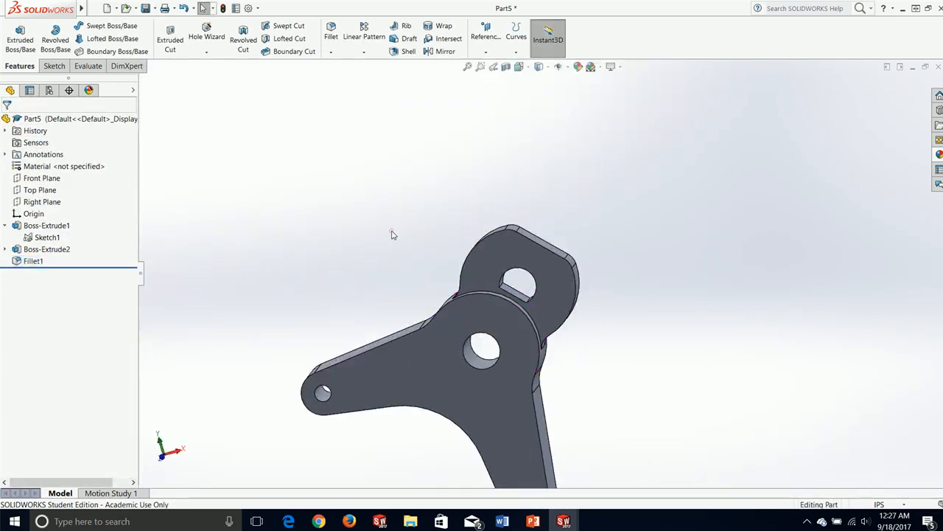
left_click(938, 155)
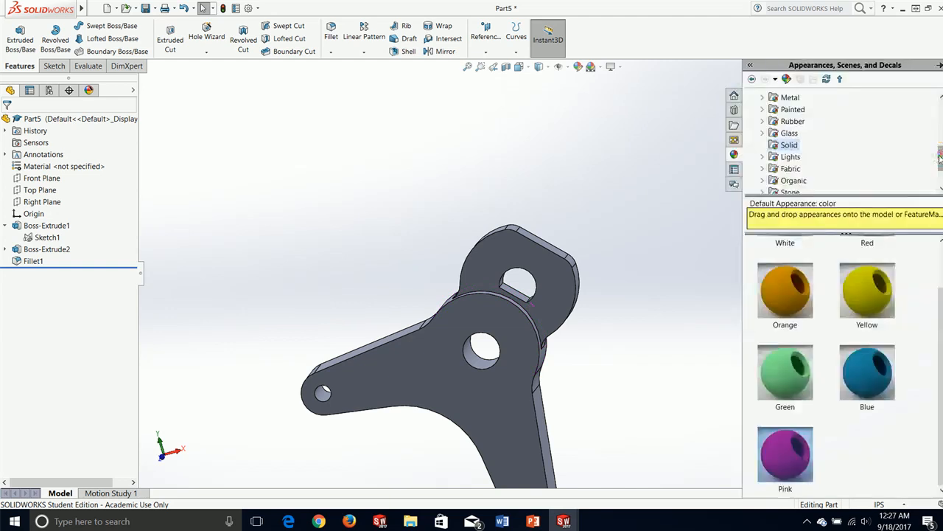
left_click(763, 98)
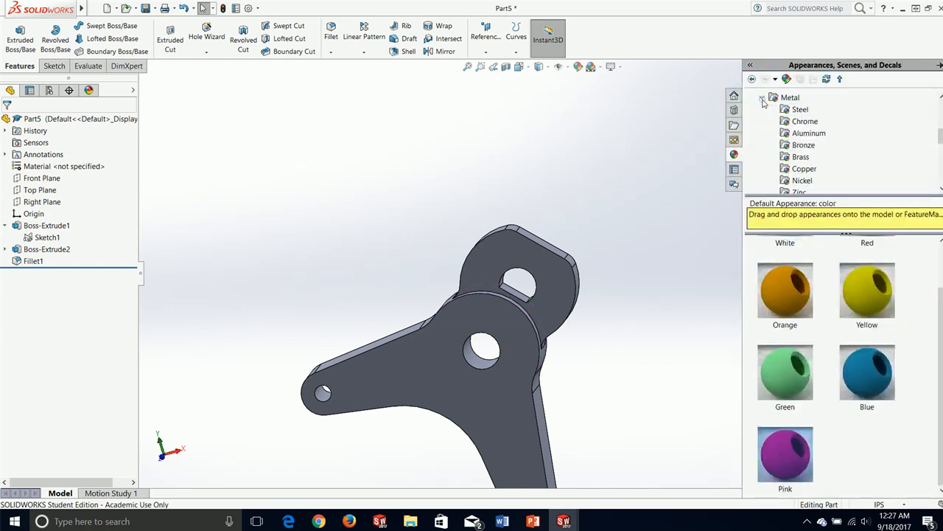
left_click(811, 134)
left_click(795, 277)
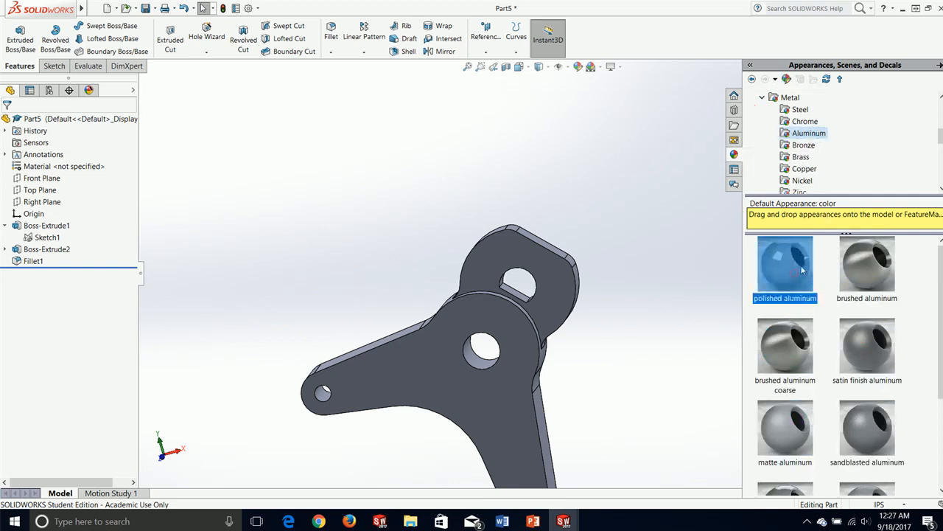
left_click_drag(803, 271, 511, 389)
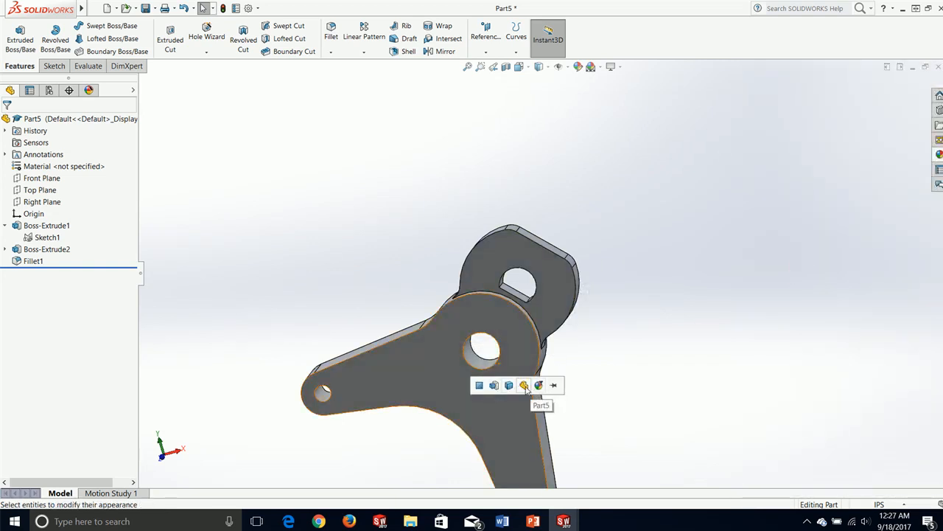
left_click(529, 389)
Assign the 6061-T6 (SS) aluminium alloy as the part's material.
middle_click_drag(698, 350, 563, 385)
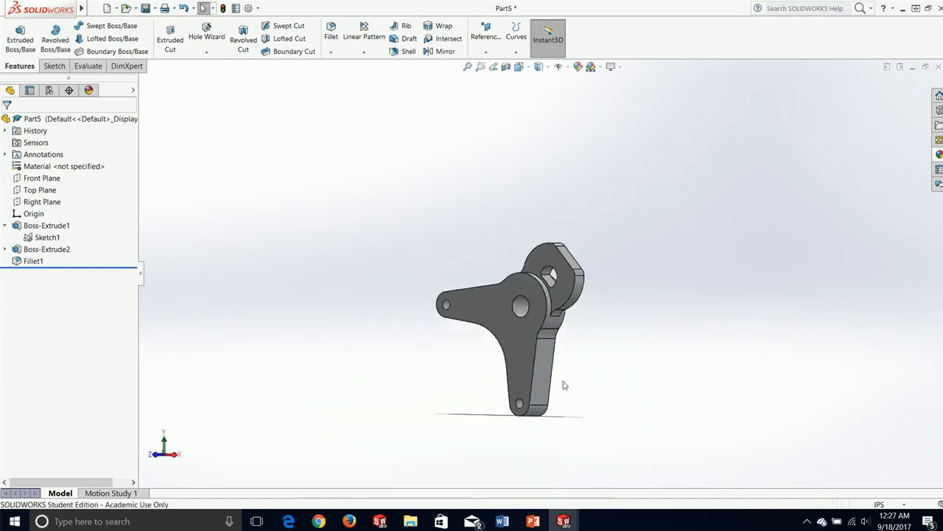
left_click(48, 166)
right_click(49, 167)
left_click(77, 170)
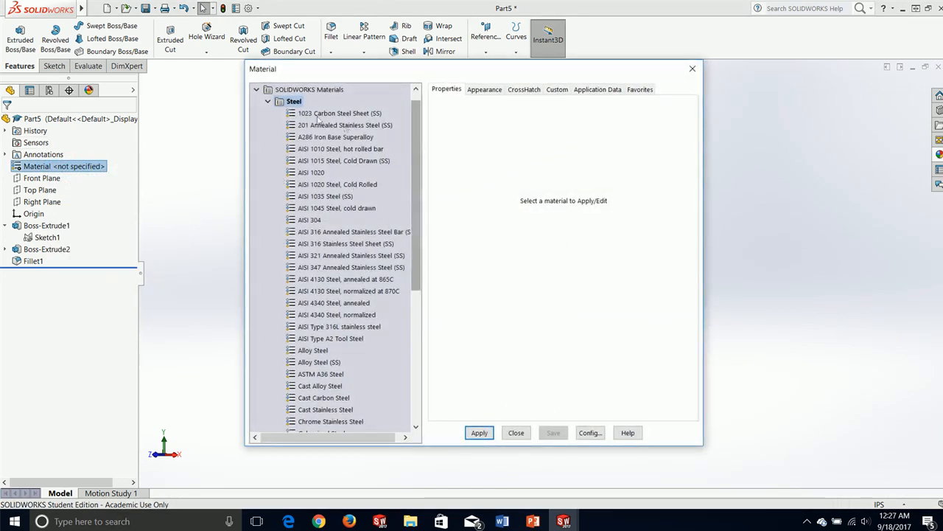
left_click(268, 101)
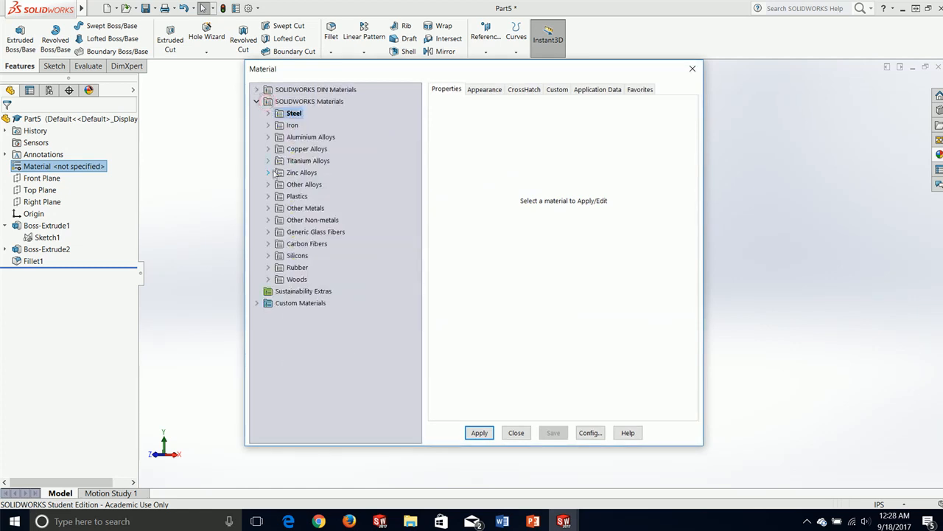
left_click(269, 137)
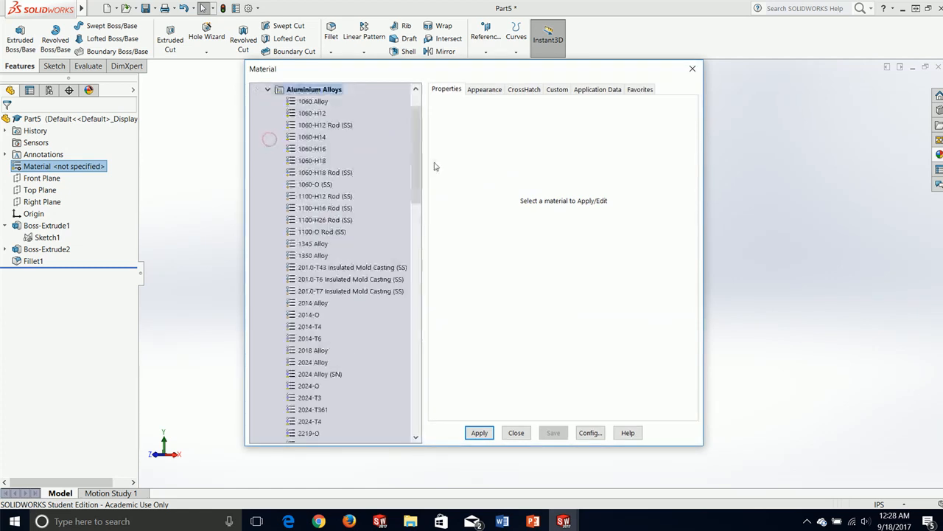
scroll(396, 310, "down", 14)
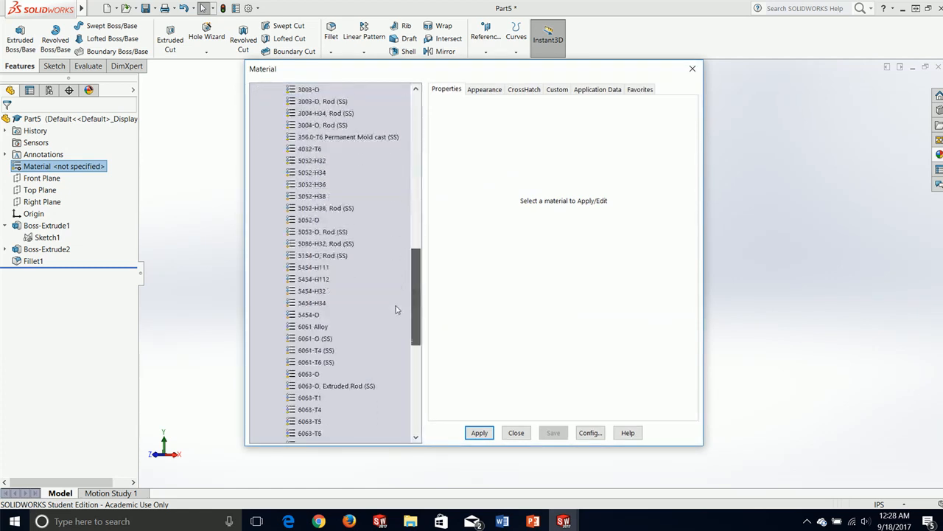
scroll(395, 310, "down", 1)
left_click(316, 337)
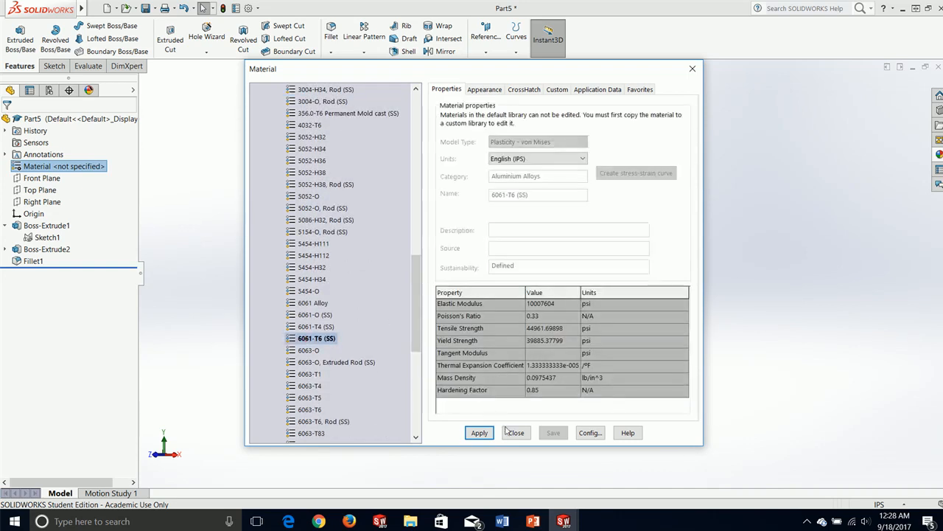
left_click(479, 433)
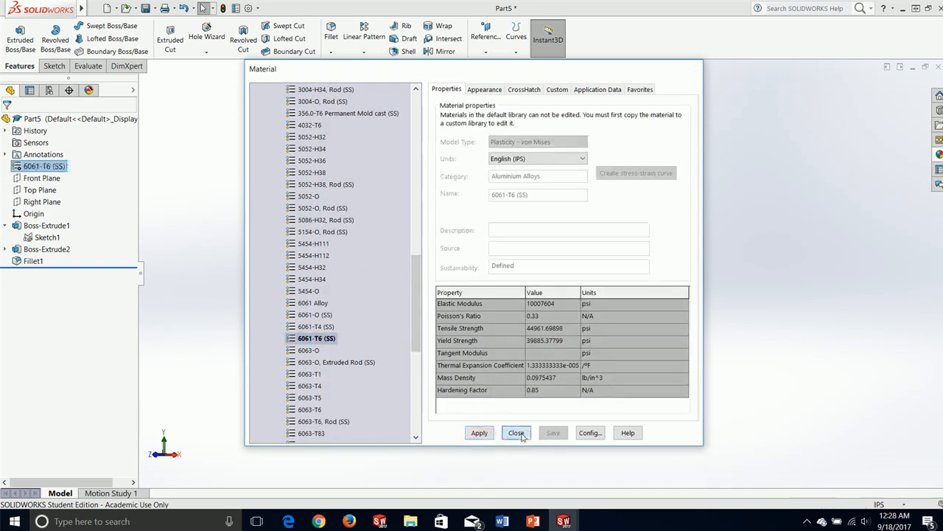
left_click(516, 433)
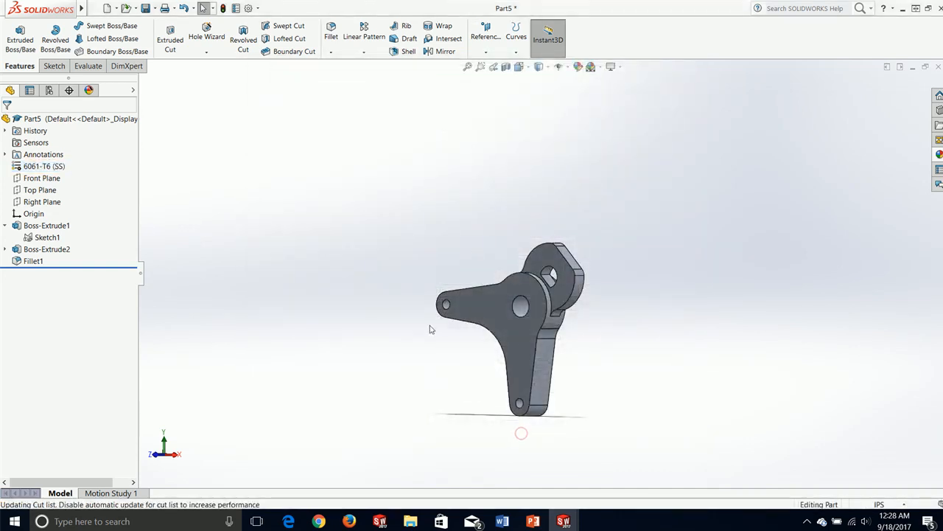
Examine the part's mass properties and close the report.
left_click(88, 66)
left_click(98, 37)
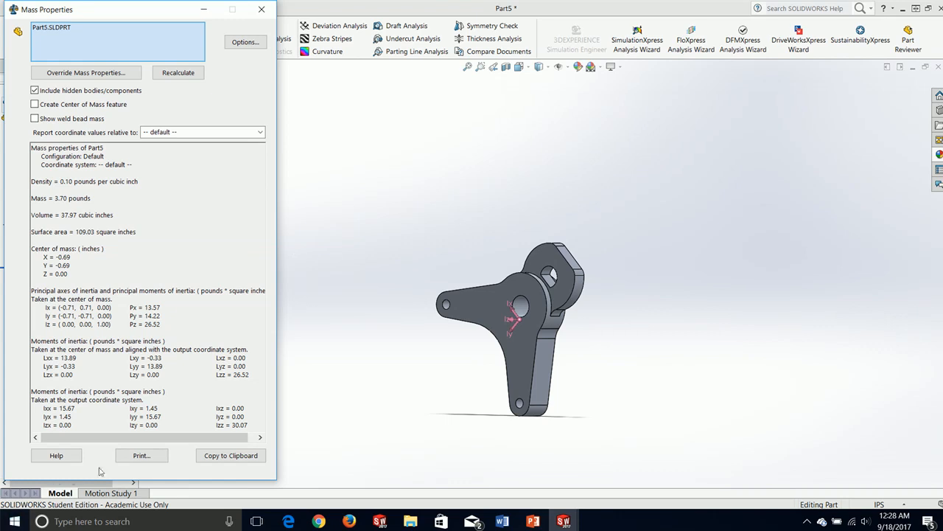
left_click(262, 9)
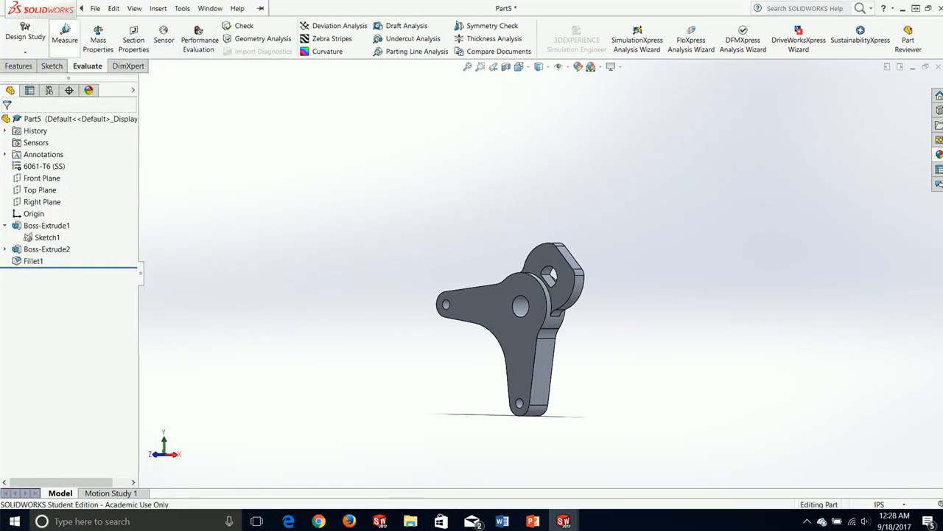
Save the finished bell crank part to the Desktop as Example 4.
left_click(102, 8)
left_click(117, 122)
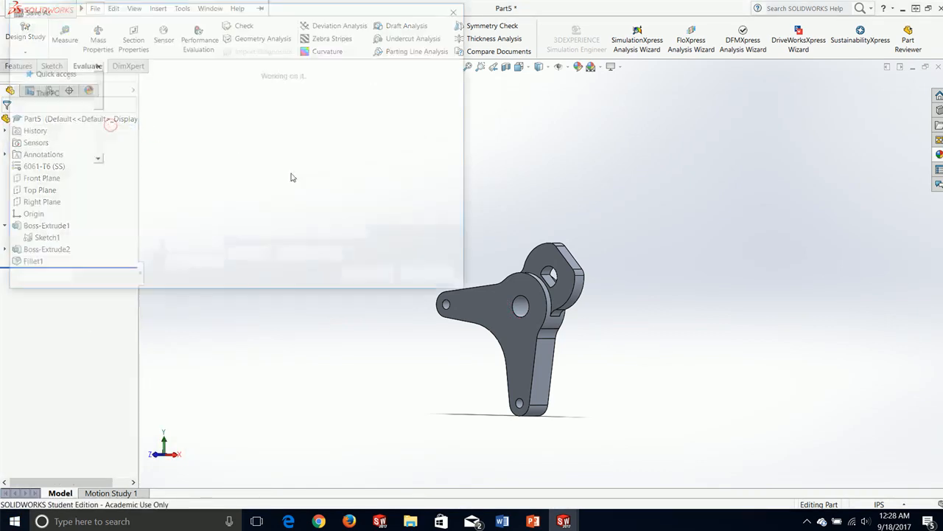
type("Example 4")
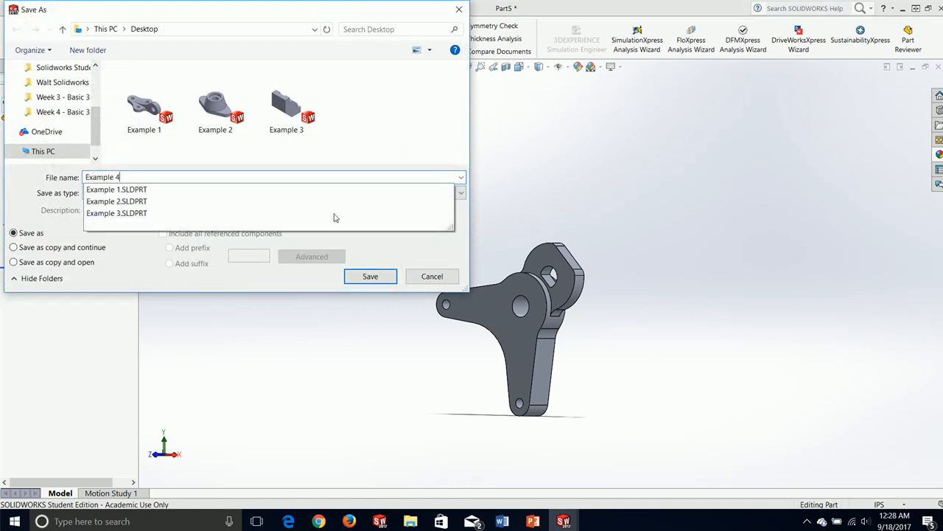
key("Return")
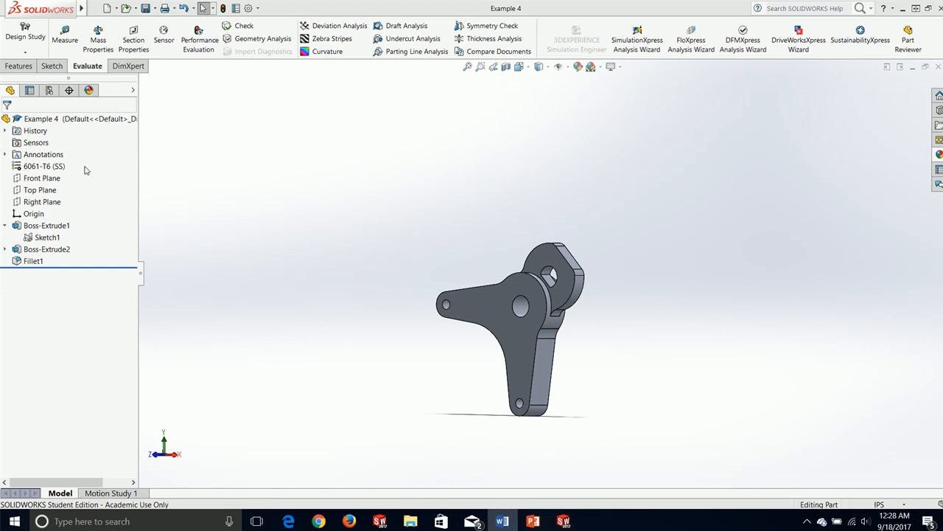
Switch to the Lesson 4 Classwork document in Word and examine the views and dimensions of the Class Problem 5 drawing.
scroll(353, 310, "down", 15)
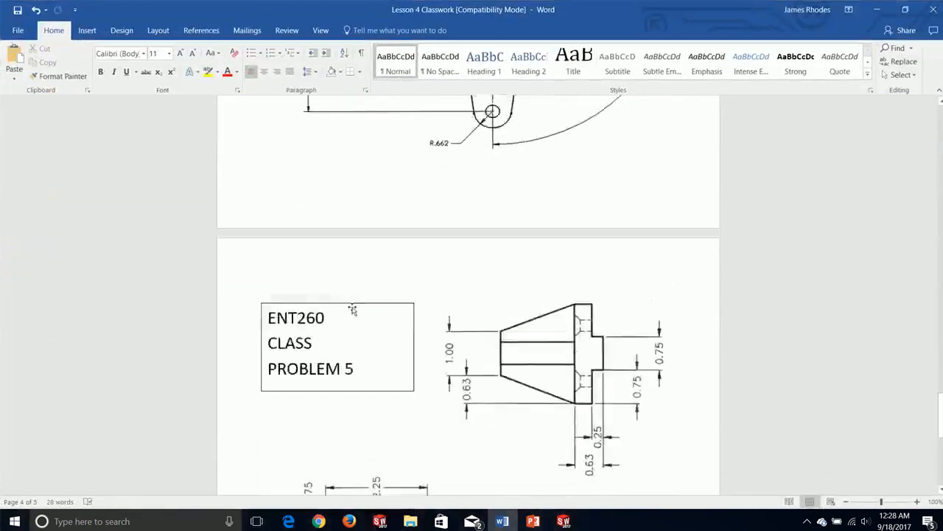
scroll(352, 309, "down", 10)
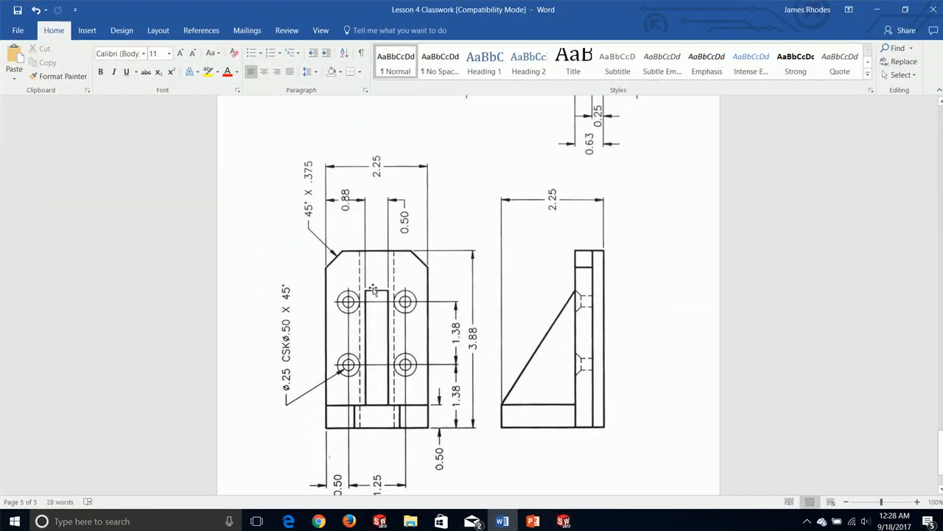
scroll(373, 290, "up", 8)
scroll(373, 290, "down", 10)
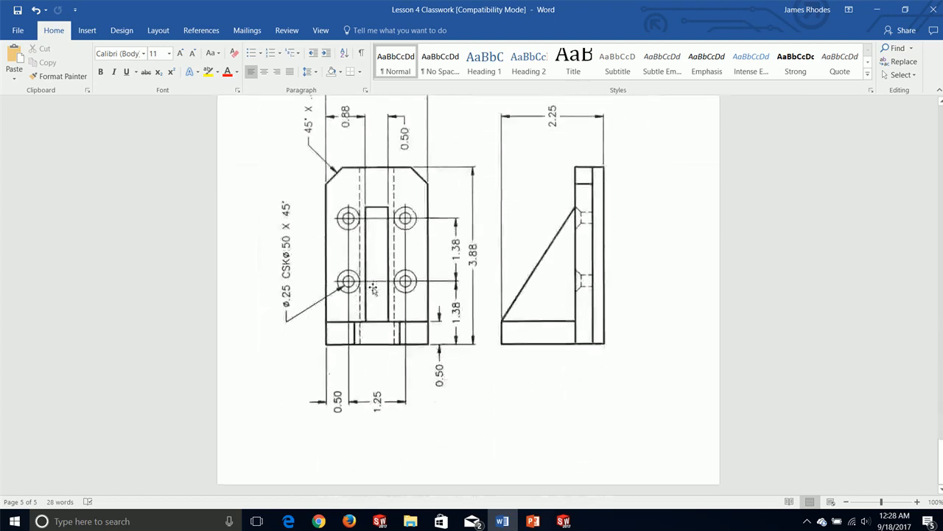
scroll(374, 290, "up", 3)
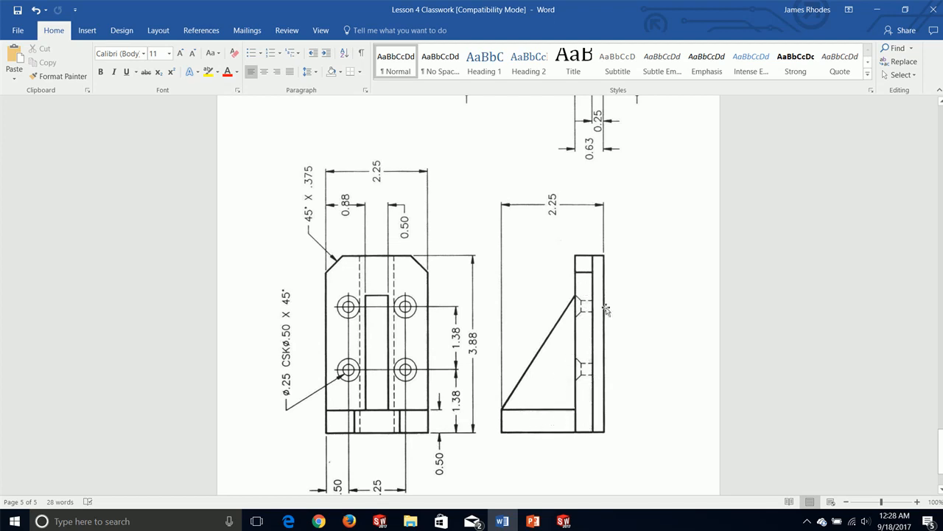
scroll(568, 247, "up", 5)
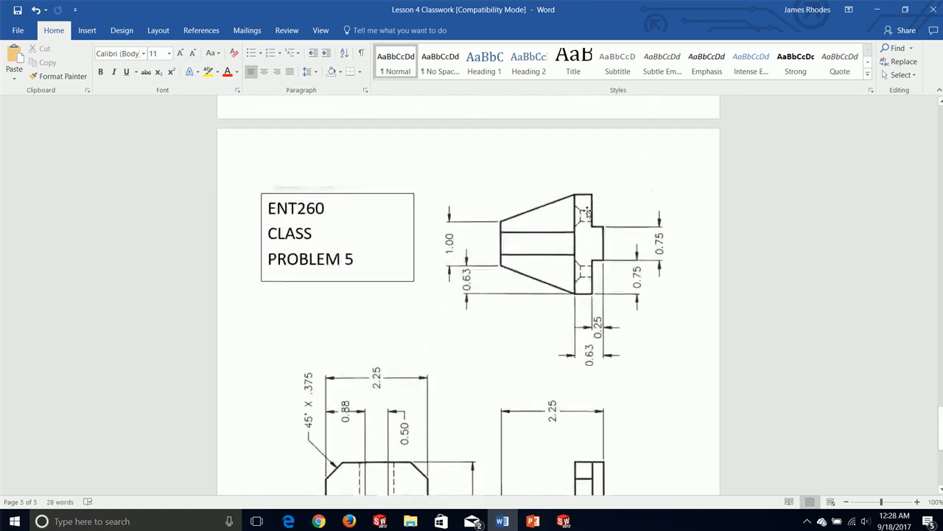
scroll(584, 240, "down", 1)
scroll(597, 150, "up", 1)
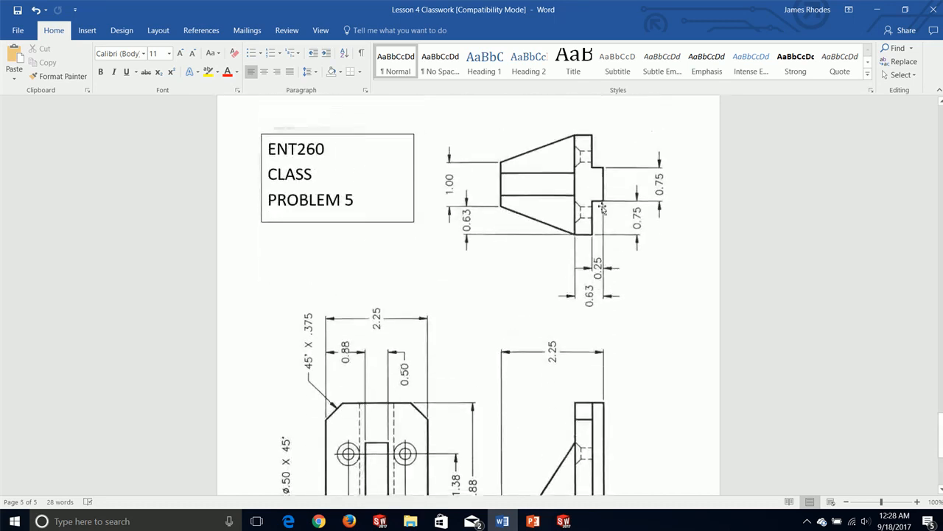
scroll(601, 193, "down", 4)
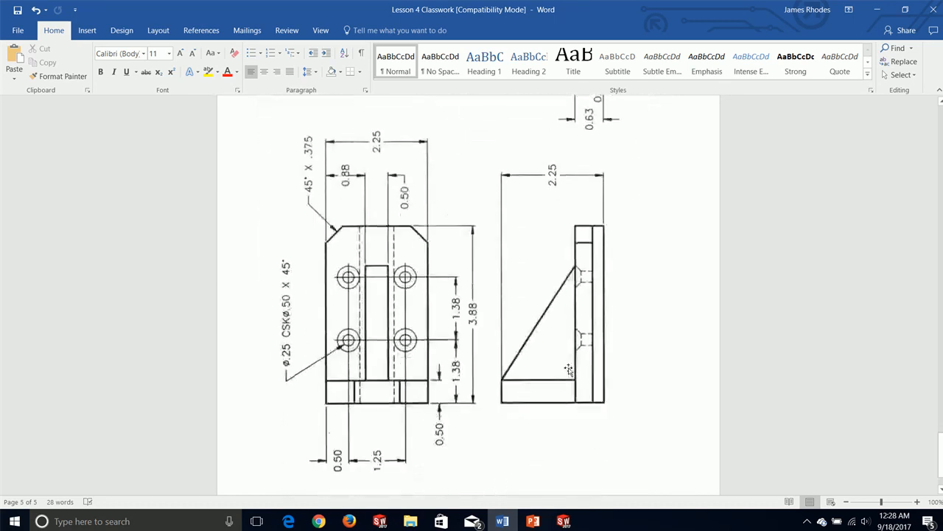
scroll(582, 398, "down", 2)
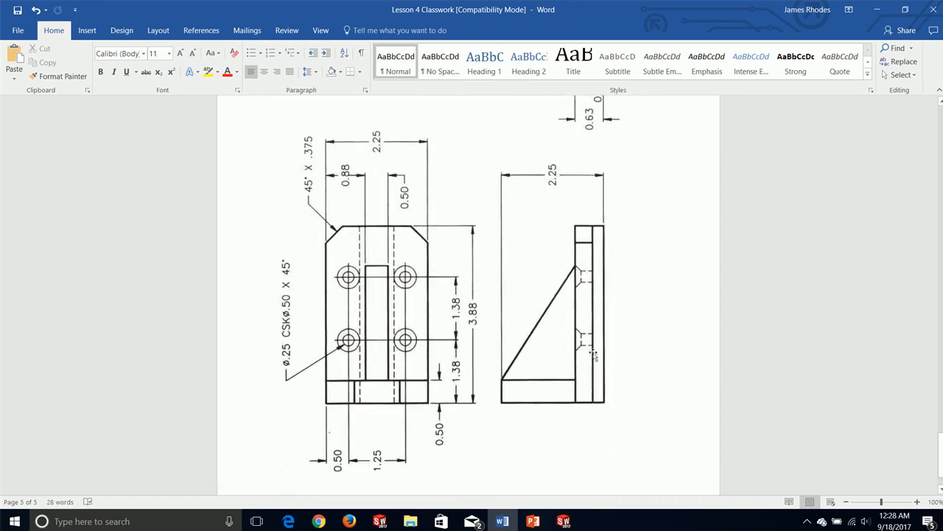
left_click(591, 418)
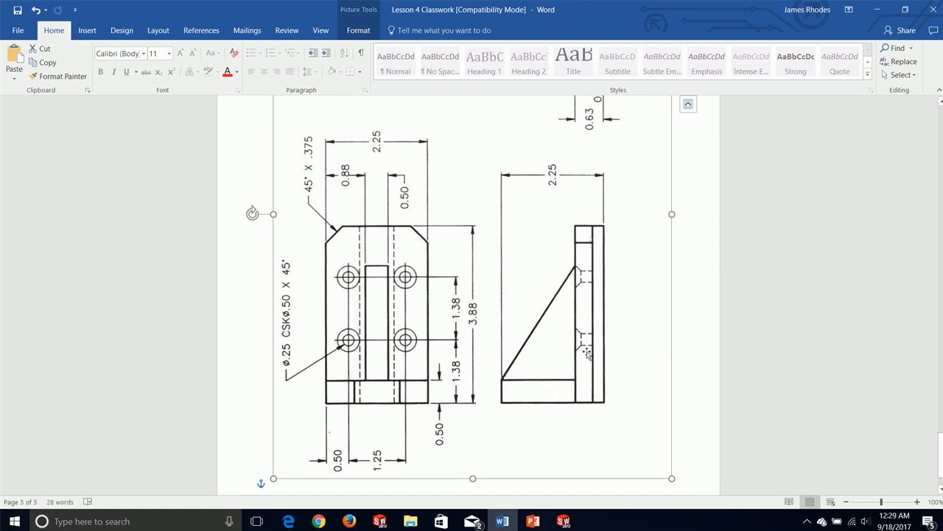
left_click_drag(398, 5, 144, 250)
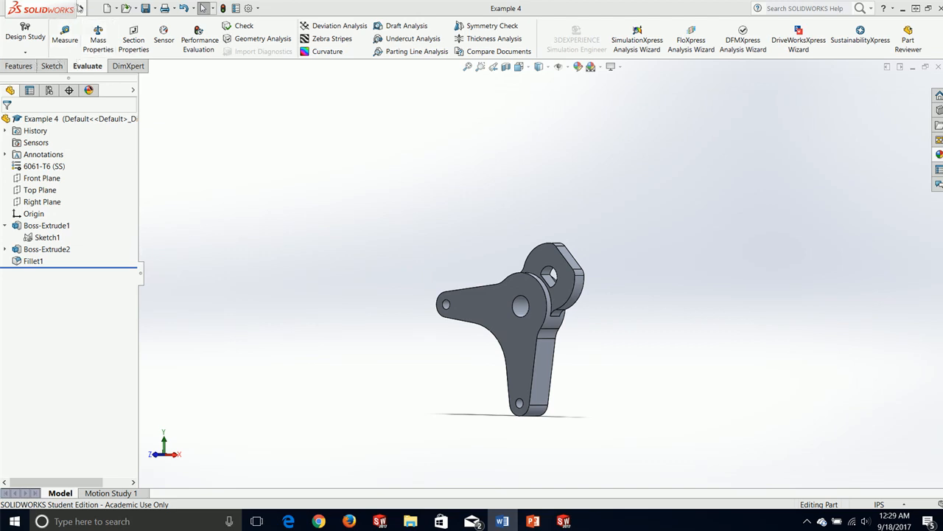
Return to SOLIDWORKS, create a new part and start a sketch on its Front Plane.
left_click(95, 8)
left_click(112, 24)
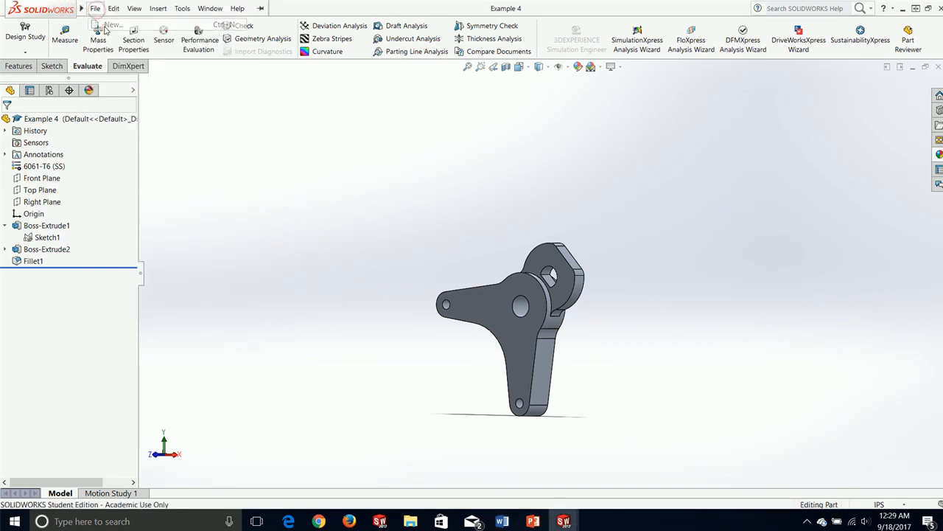
left_click(391, 384)
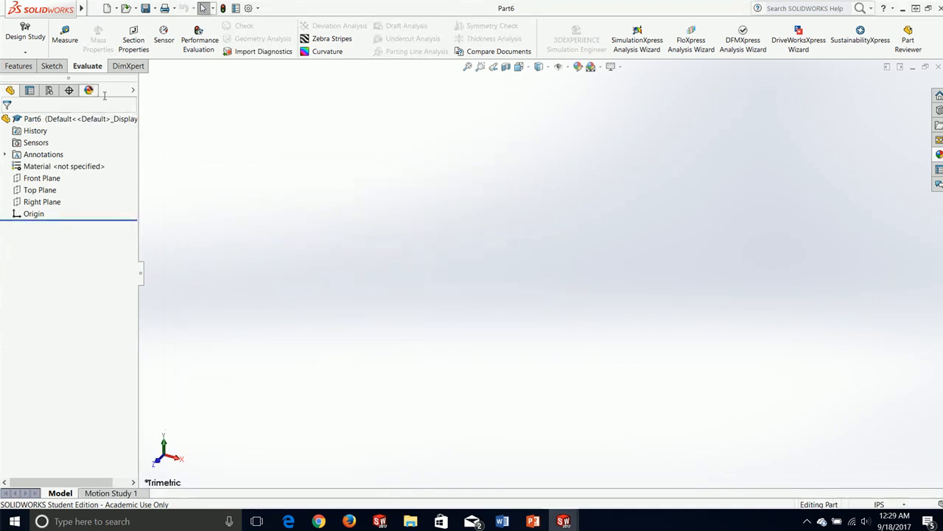
left_click(52, 66)
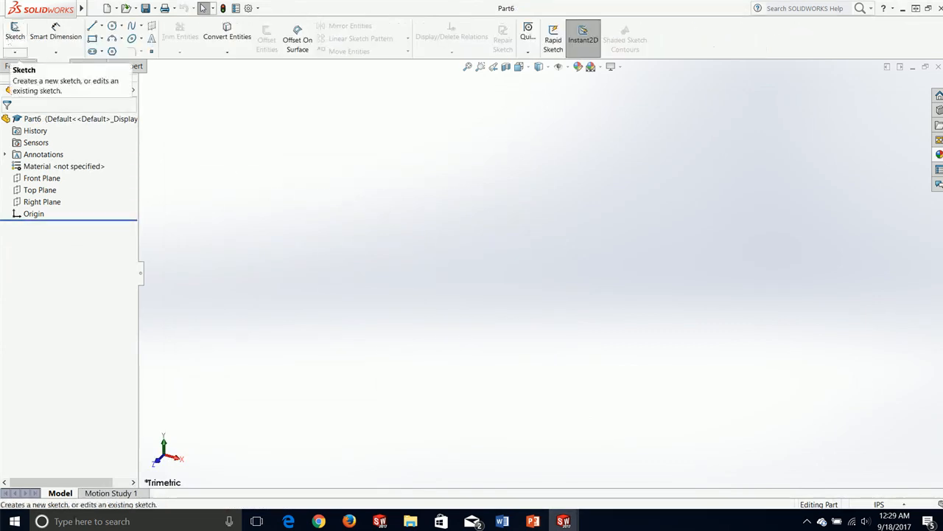
left_click(15, 33)
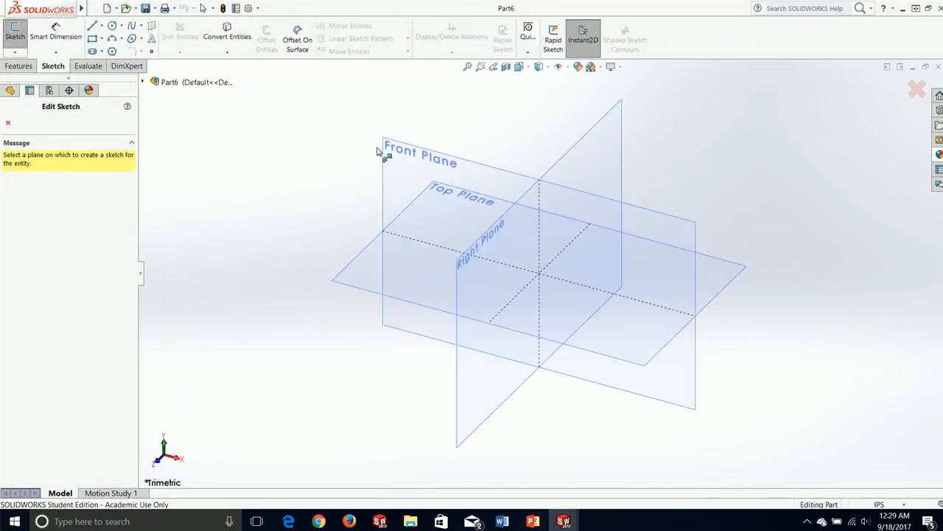
left_click(432, 155)
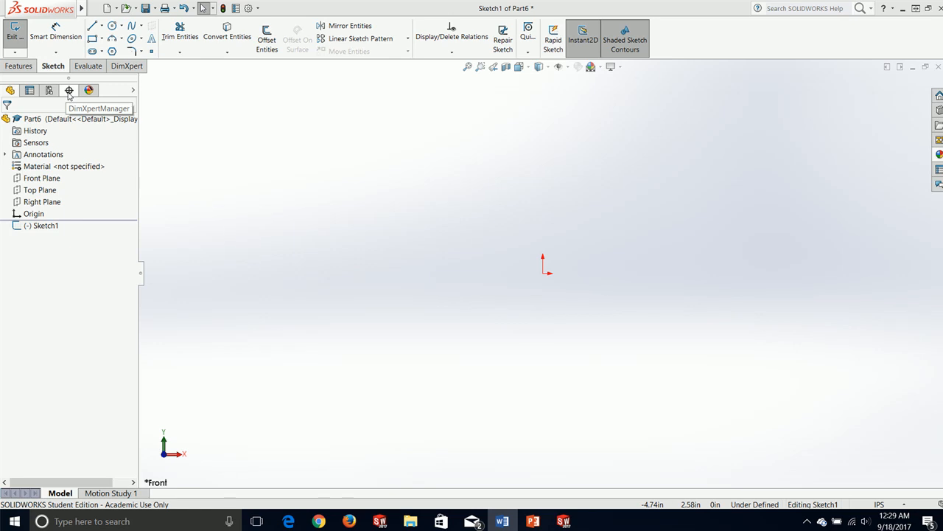
Sketch a vertical centerline through the origin, extending above and below it.
left_click(55, 31)
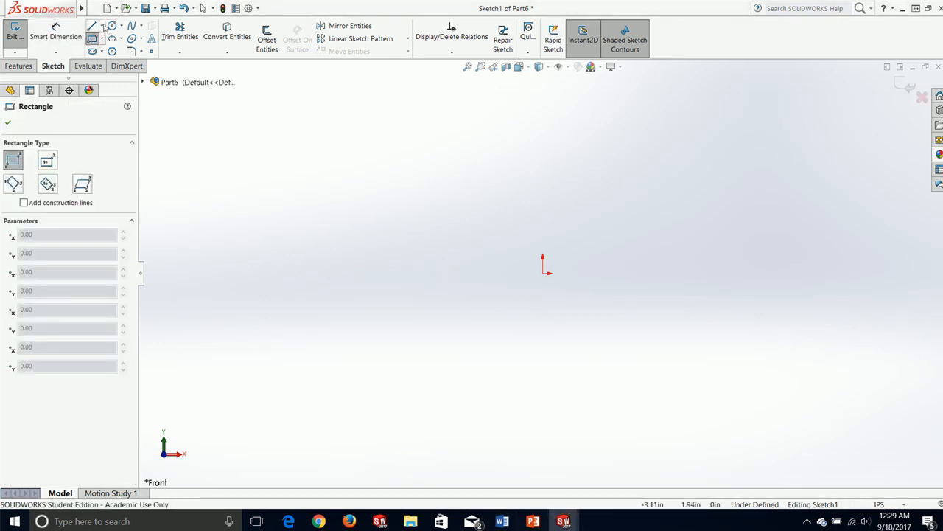
left_click(103, 26)
left_click(118, 51)
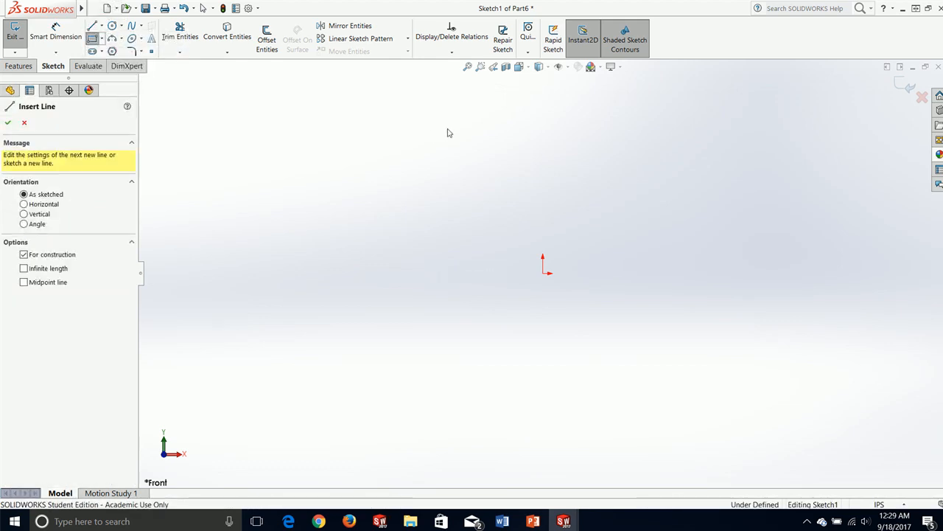
left_click(543, 130)
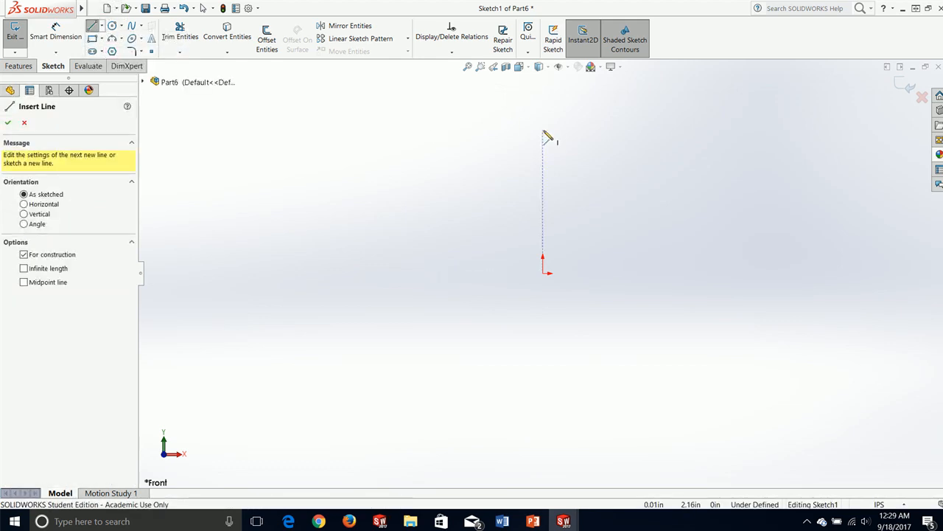
double_click(543, 432)
key("Escape")
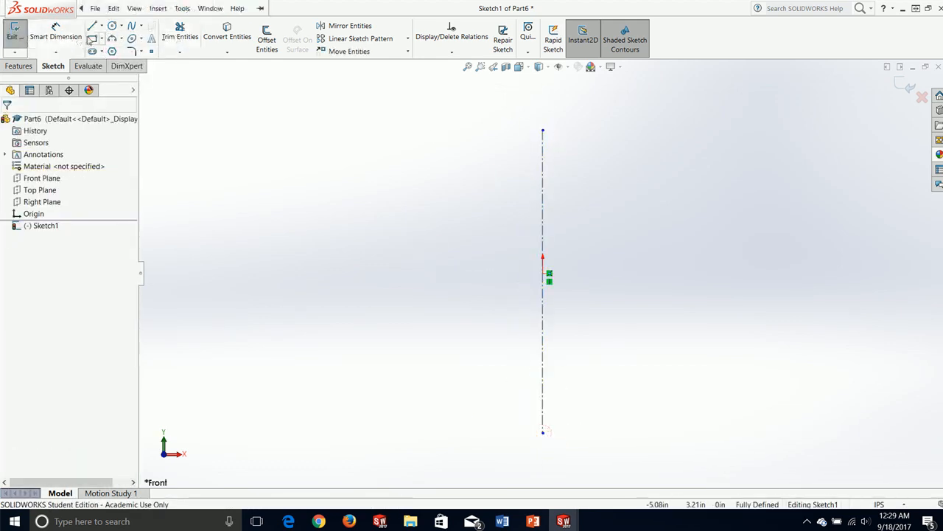
Sketch a wide corner rectangle about 0.56 in high across the centerline, with its upper edge level with the origin.
left_click(92, 38)
left_click(400, 274)
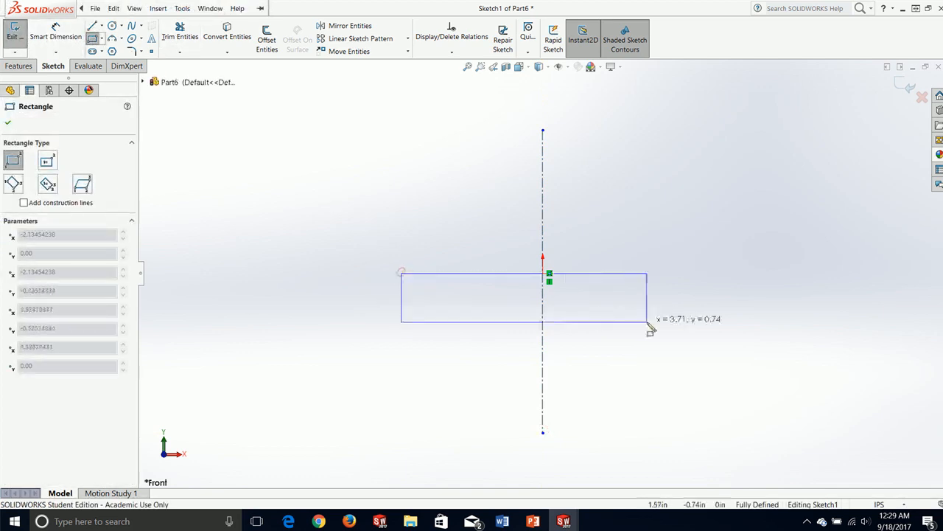
left_click(745, 310)
key("Escape")
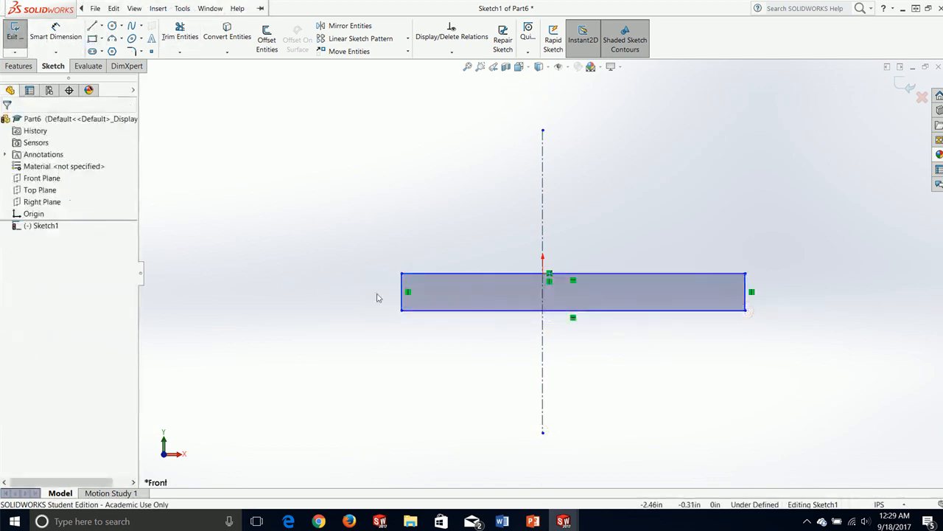
Make the rectangle's two vertical sides symmetric about the centerline.
left_click(402, 294)
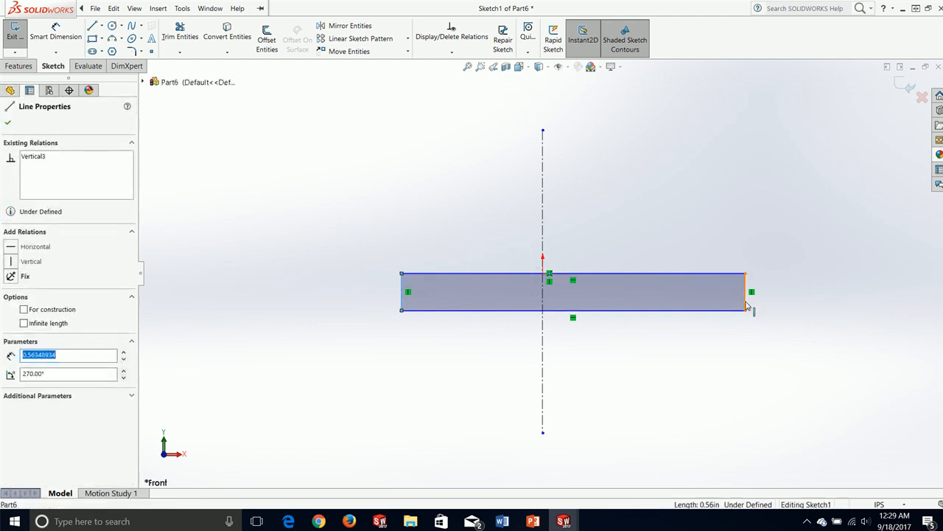
left_click(543, 216, "ctrl")
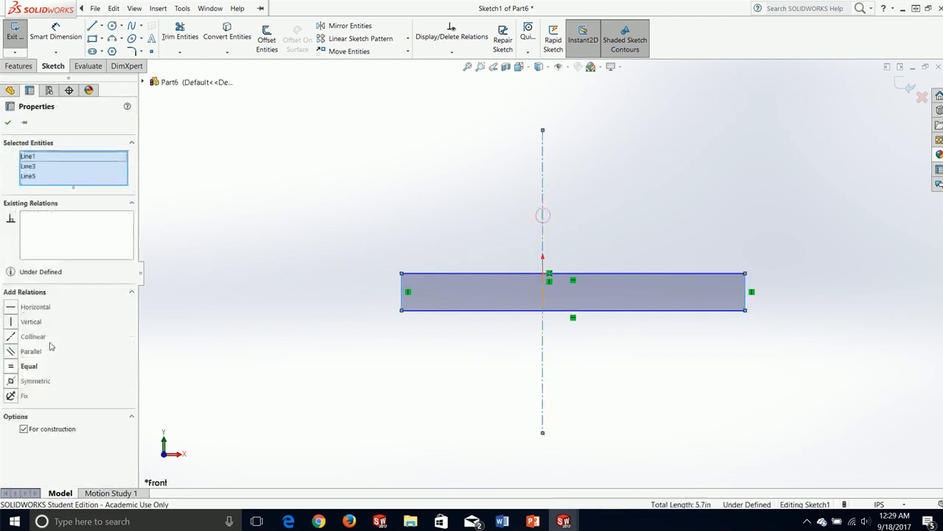
left_click(11, 381)
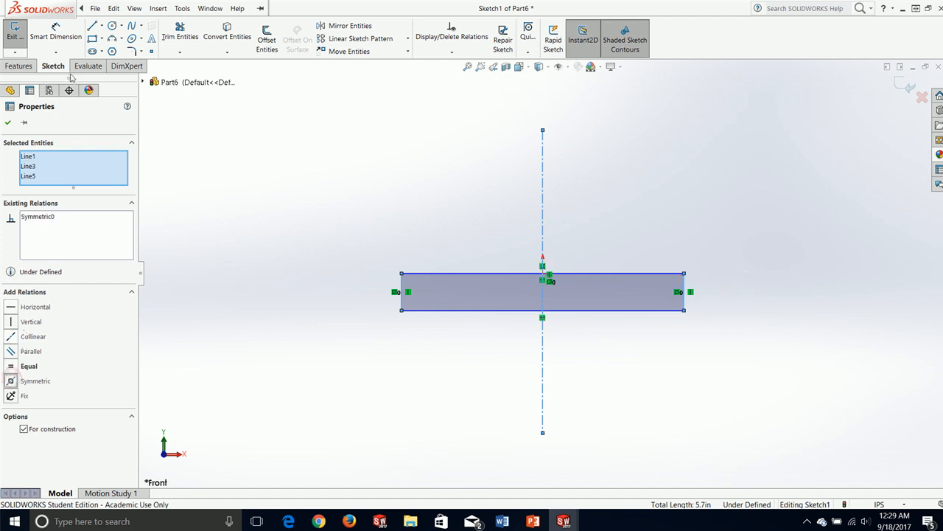
Dimension the rectangle's height along its left side with the equation =.63-.25.
left_click(51, 30)
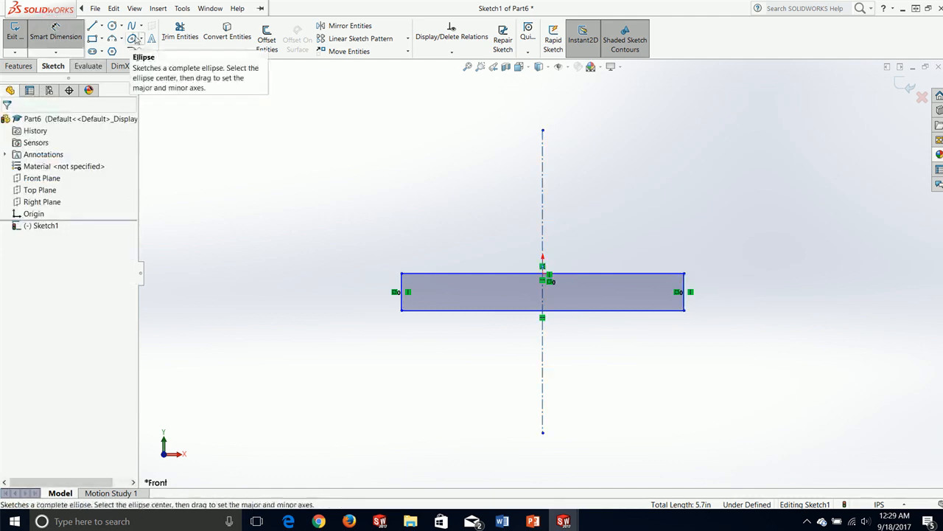
left_click(384, 297)
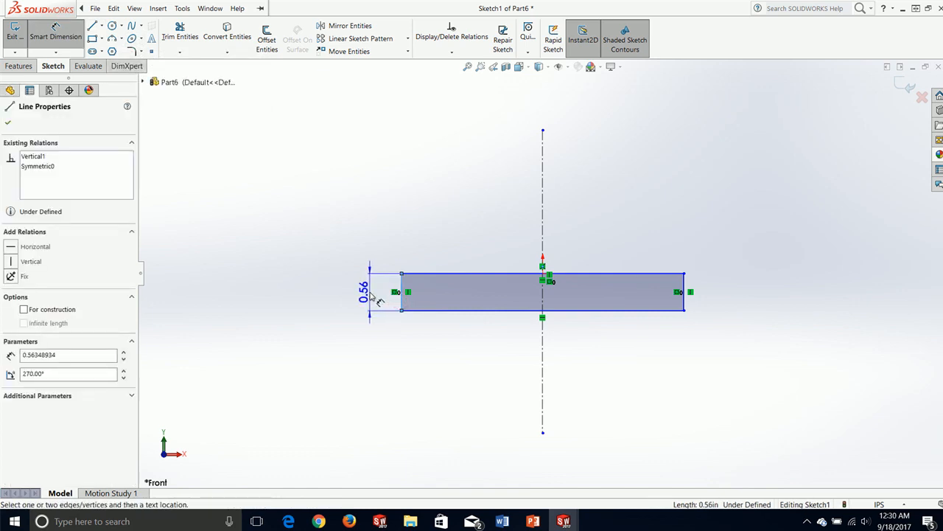
left_click(374, 298)
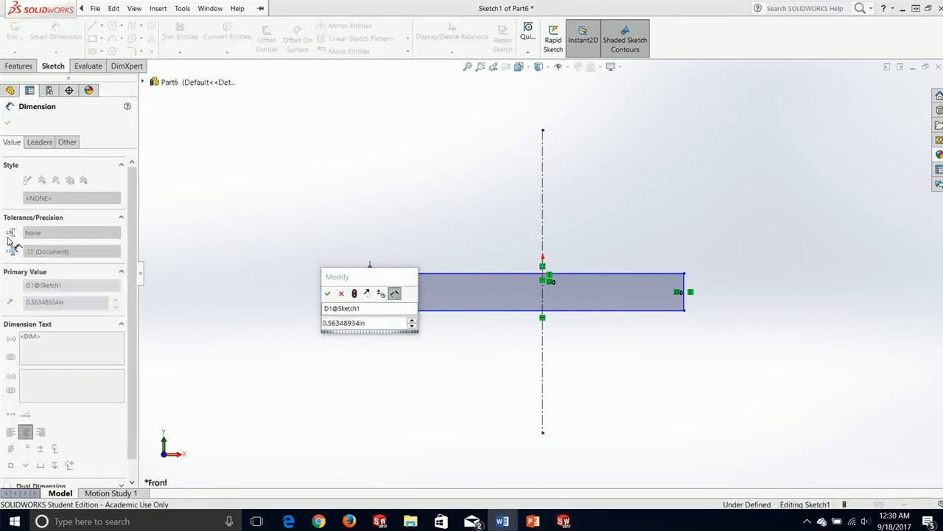
left_click(368, 325)
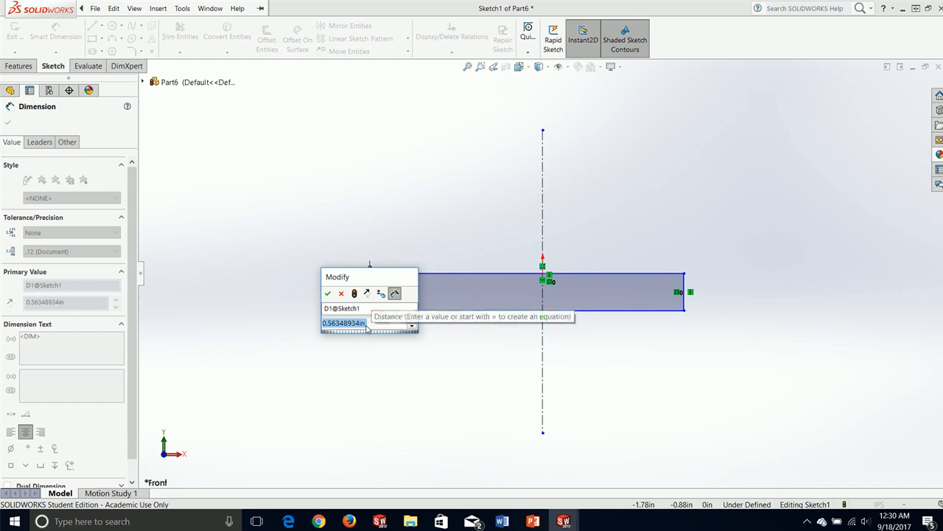
type("=")
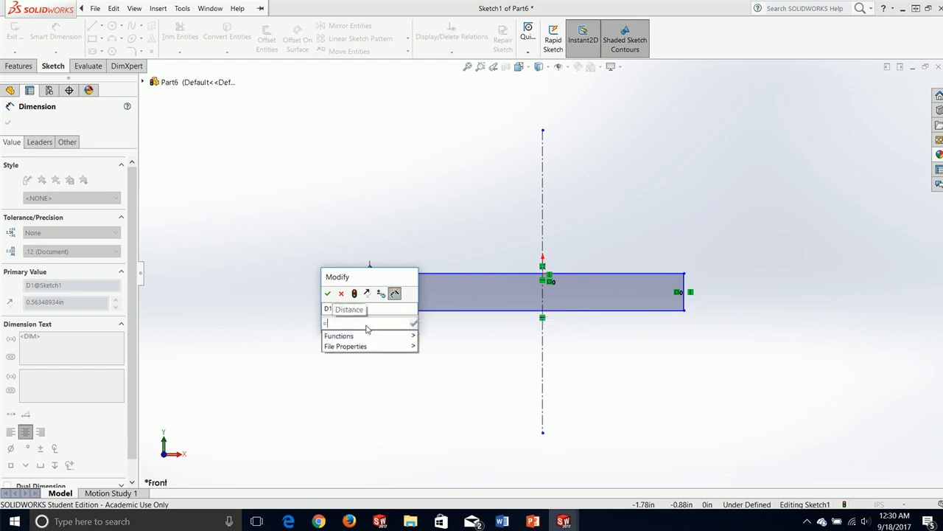
type(".63-")
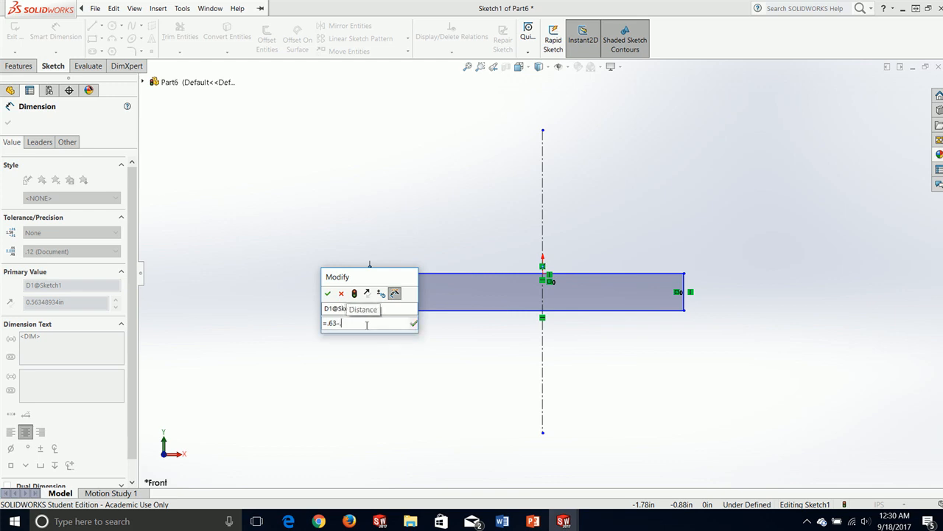
type(".25")
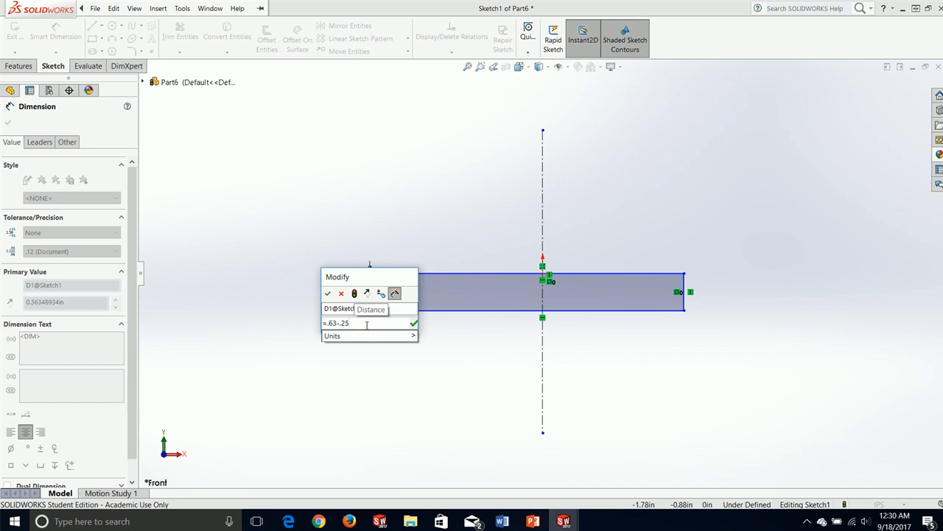
key("Return")
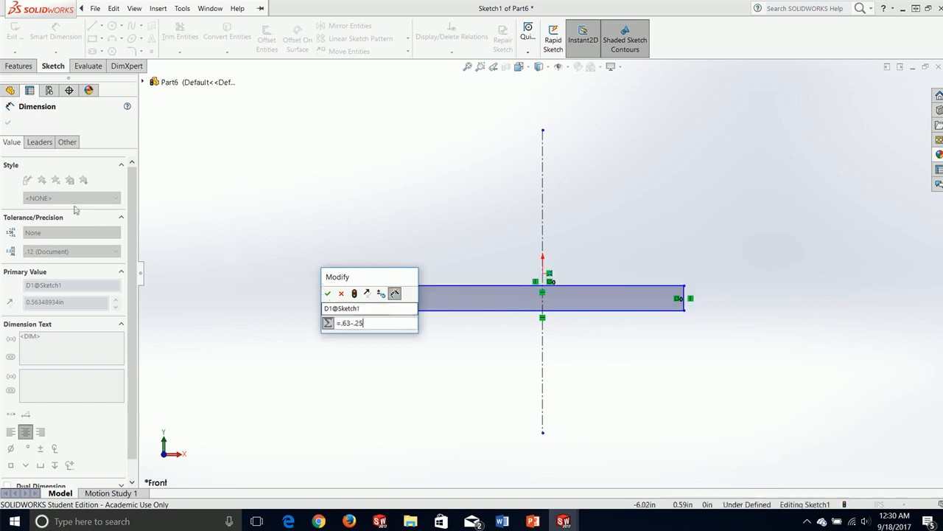
key("Return")
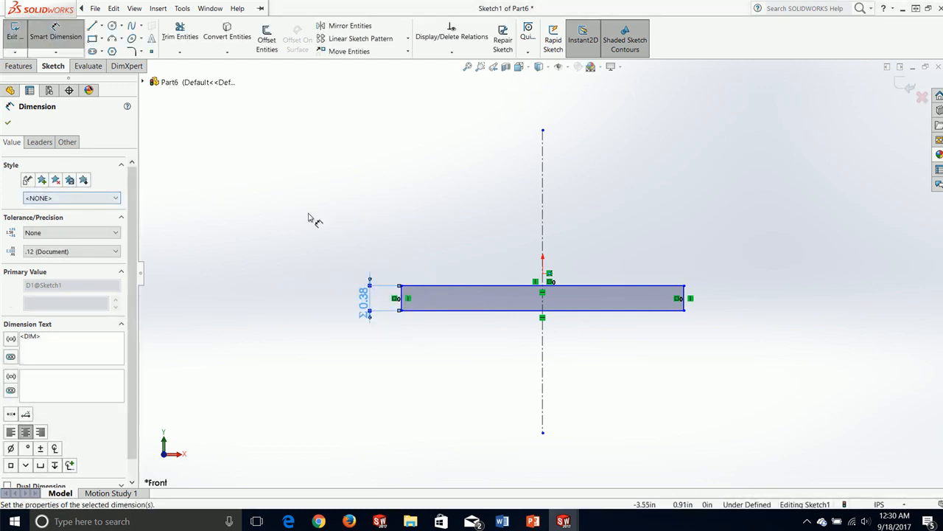
left_click(96, 8)
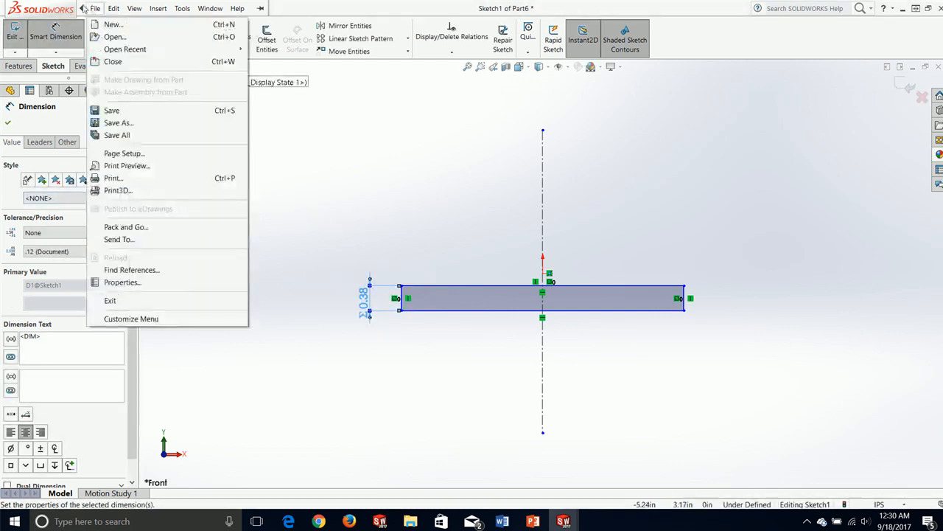
left_click(336, 135)
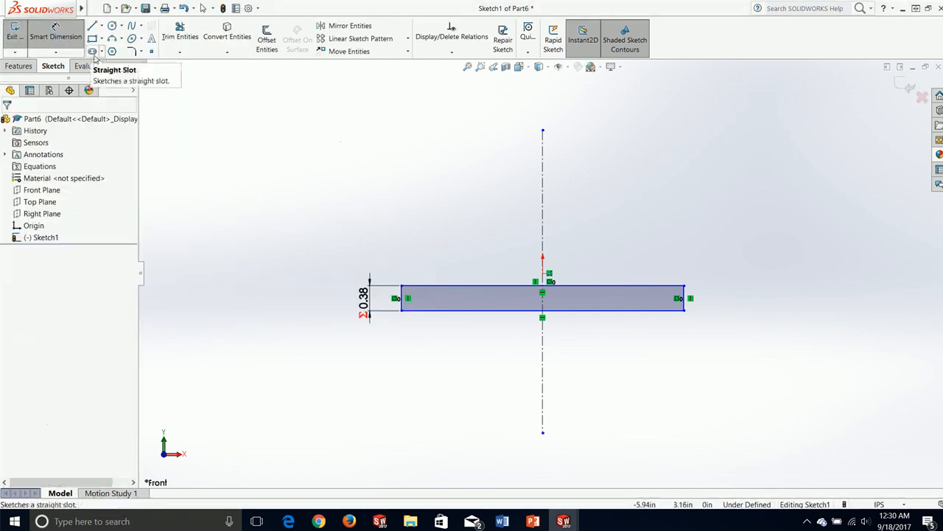
Dimension the rectangle's overall width above its upper edge with the equation =1+.63+.63.
left_click(55, 33)
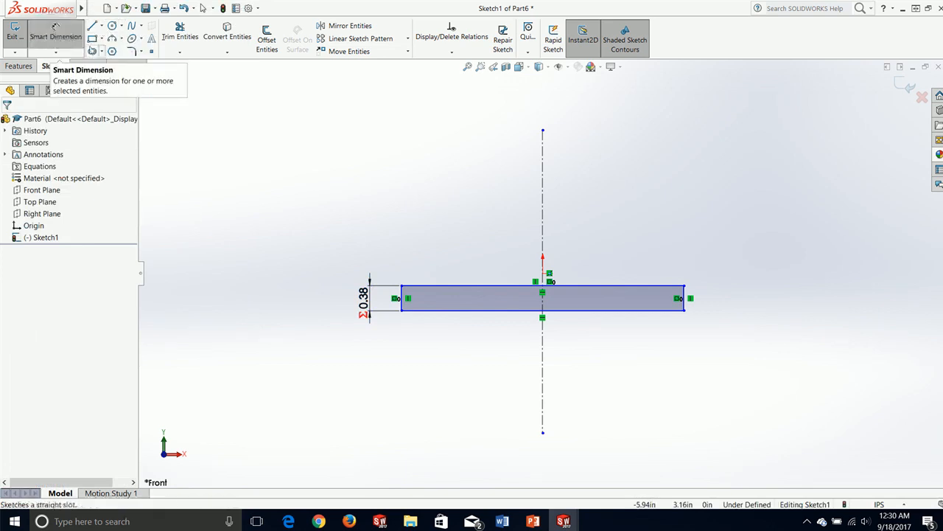
left_click(502, 286)
left_click(499, 178)
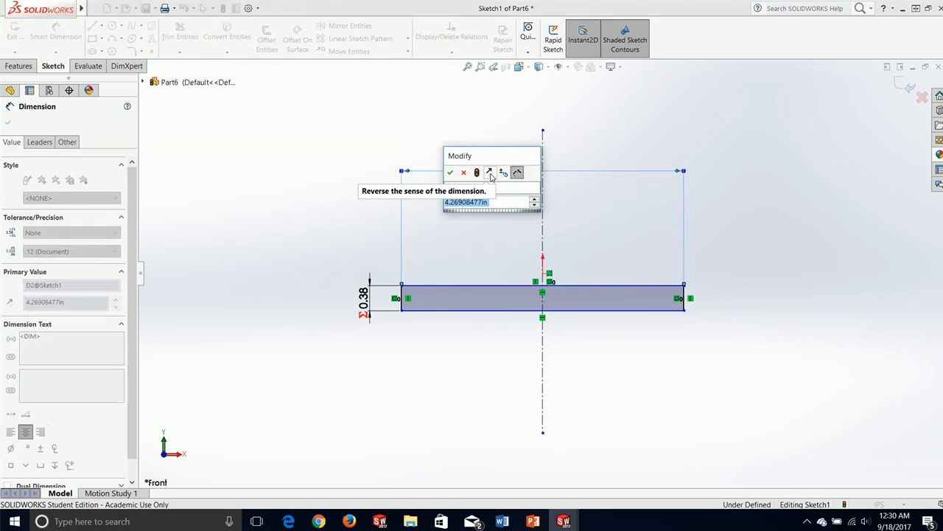
type("=1+")
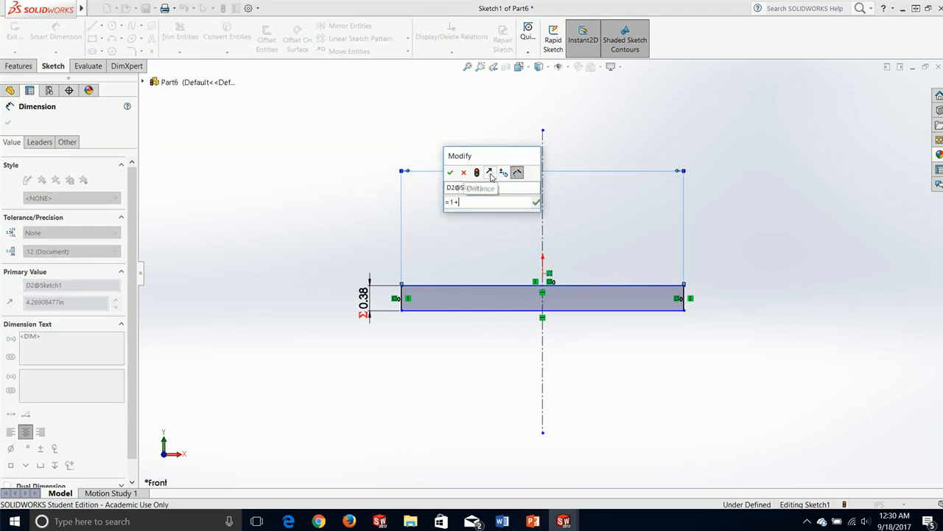
type(".63+")
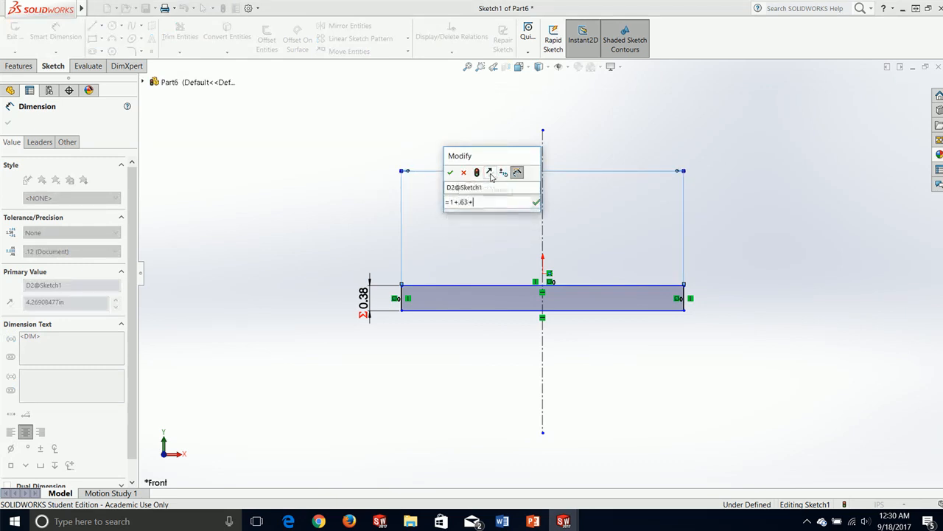
type(".63")
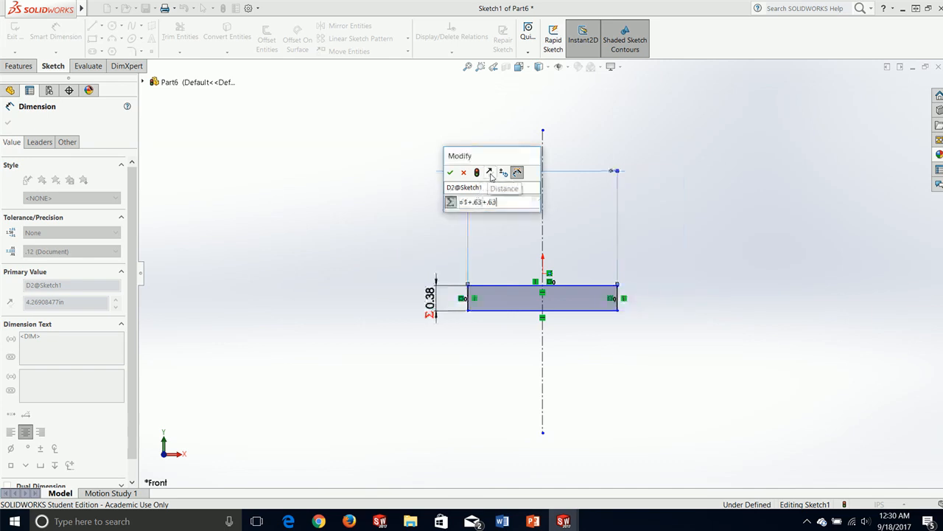
left_click(448, 175)
left_click(432, 199)
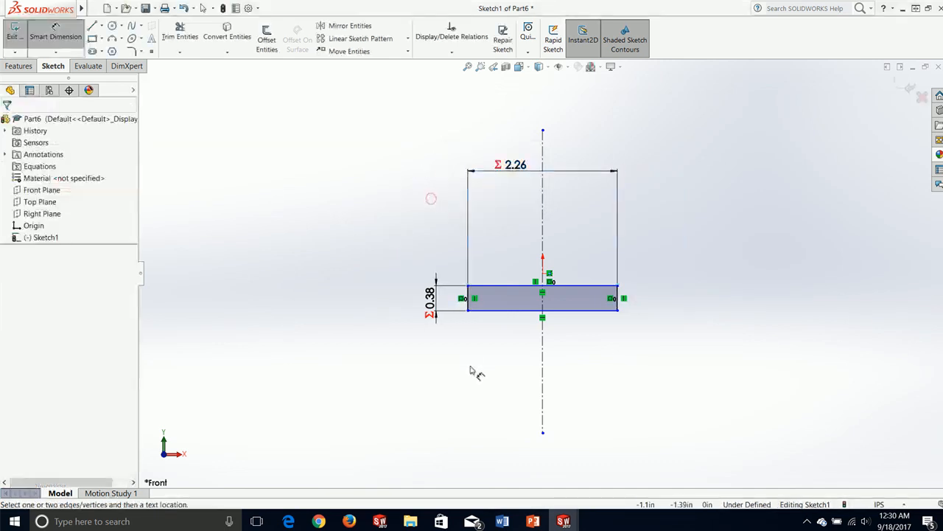
Switch to the Word document, examine the Class Problem 5 drawing for the central projection's width and depth, and return to SOLIDWORKS.
scroll(471, 370, "up", 2)
scroll(514, 368, "down", 3)
left_click(450, 284)
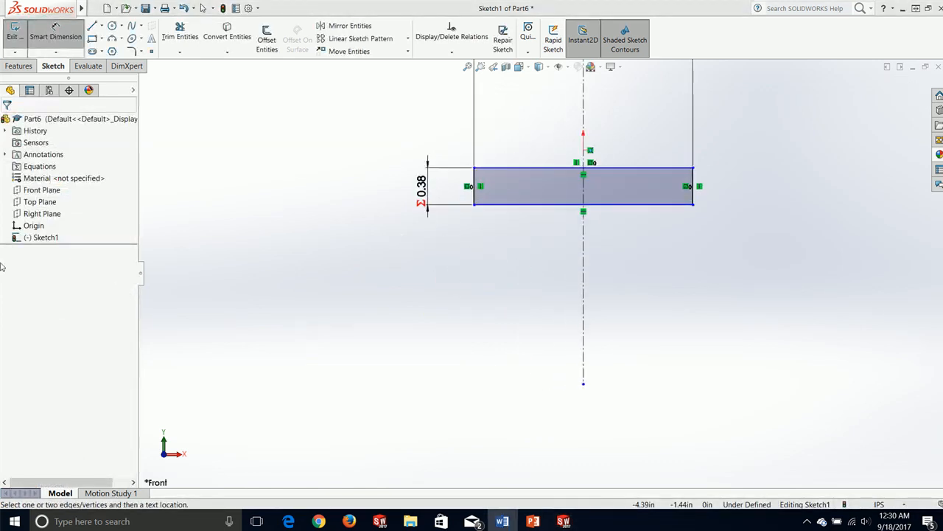
left_click_drag(1, 267, 647, 0)
scroll(475, 423, "down", 2)
scroll(475, 423, "down", 1)
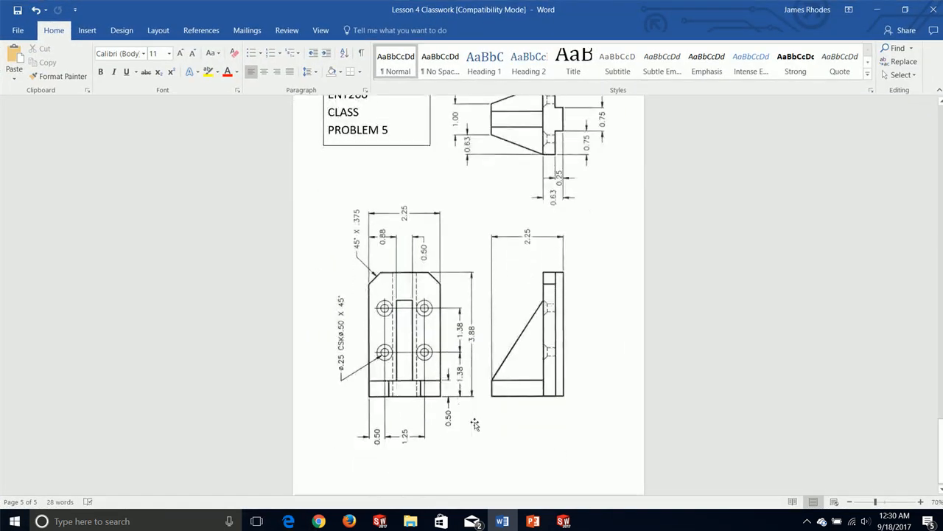
scroll(476, 424, "up", 2)
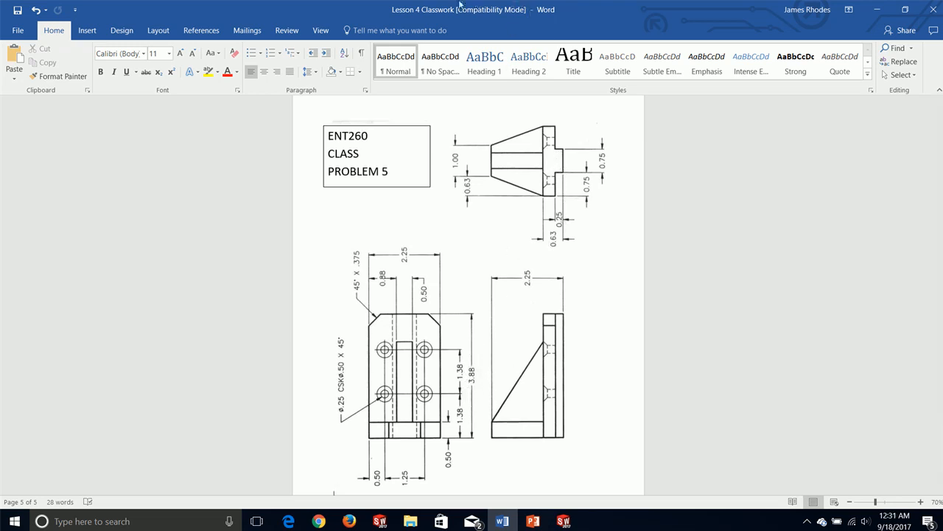
mouse_move(459, 5)
left_mouse_down()
mouse_move(420, 70)
mouse_move(0, 81)
left_mouse_up()
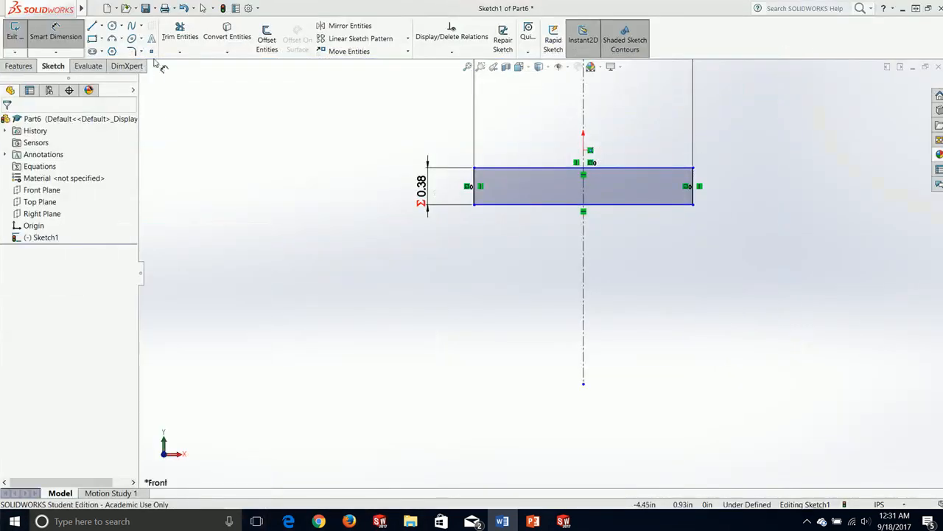
Sketch a corner rectangle about 0.89 in wide and 0.28 in high below the base's lower edge, straddling the centerline.
left_click(92, 37)
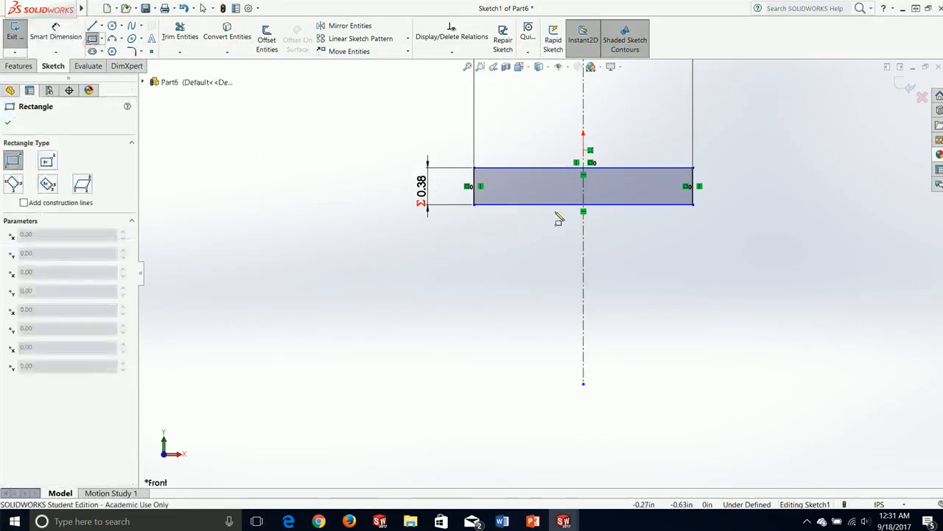
left_click(540, 205)
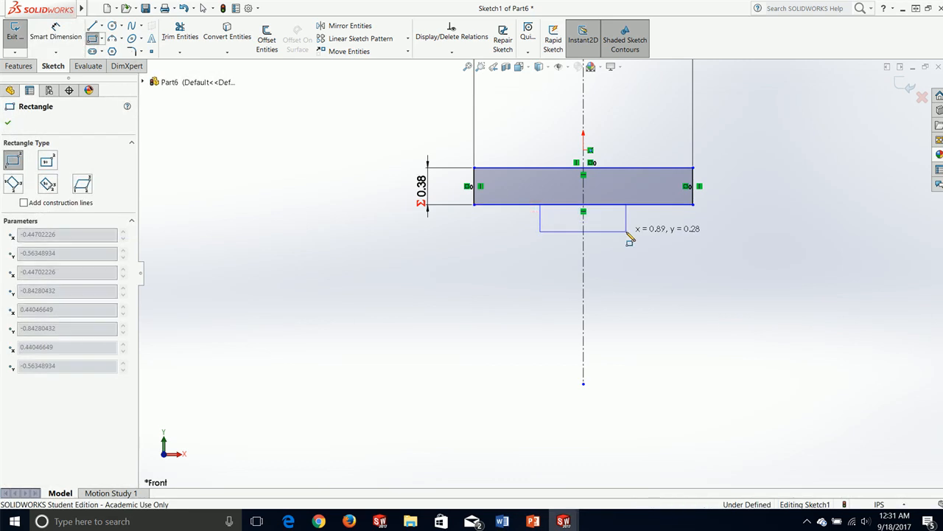
left_click(627, 234)
key("Escape")
Make the small rectangle's two vertical sides symmetric about the centerline.
scroll(619, 240, "down", 4)
scroll(617, 200, "down", 2)
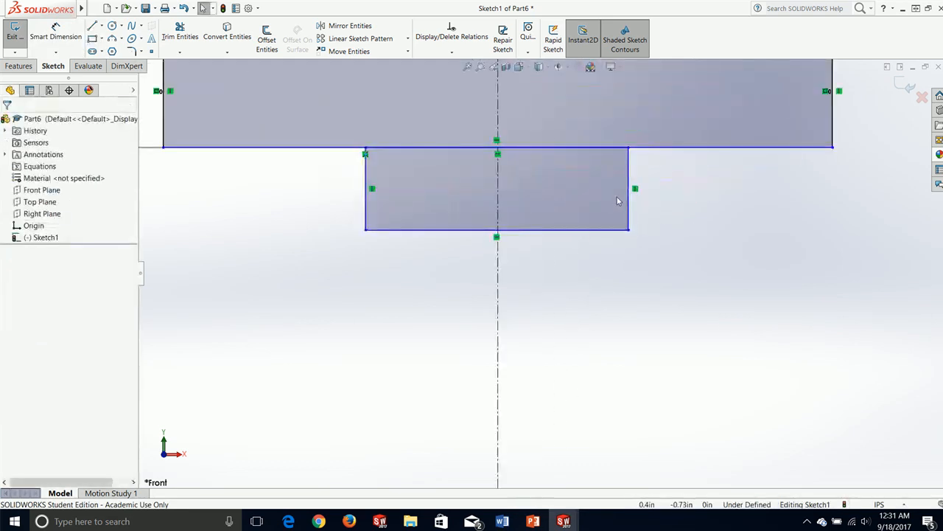
left_click(630, 213)
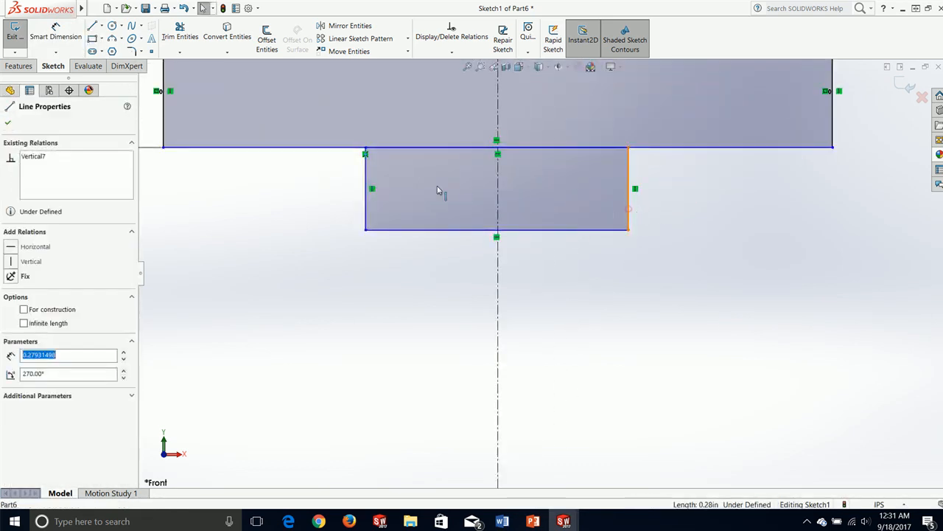
left_click(367, 211, "ctrl")
left_click(498, 290)
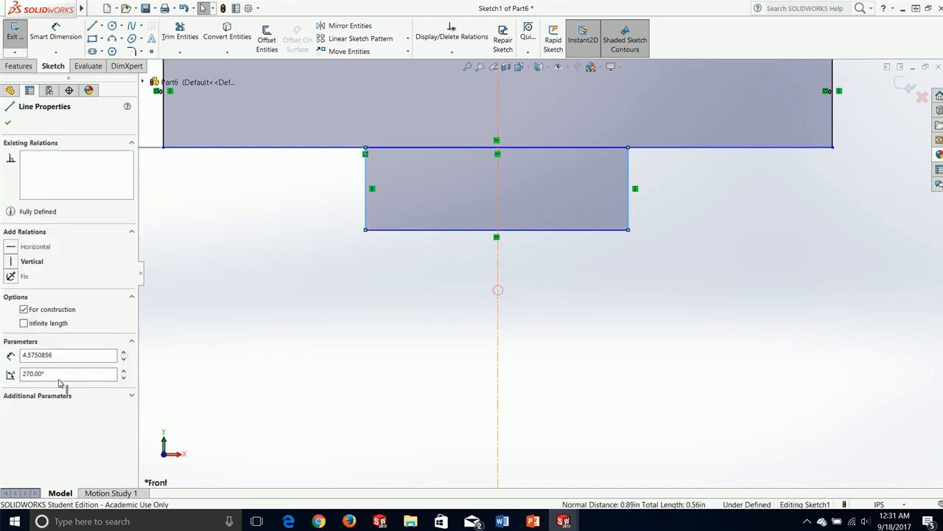
left_click(15, 380)
left_click(253, 344)
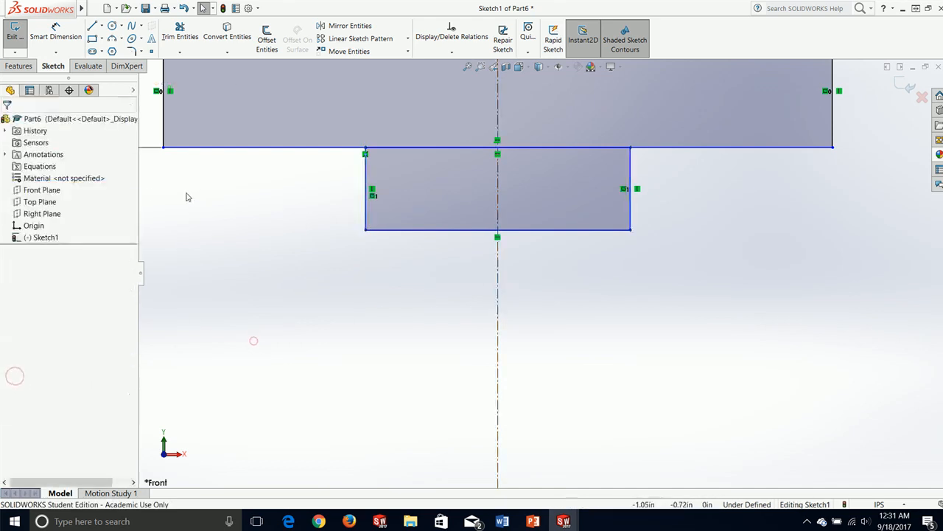
Dimension the small rectangle's width along its lower edge as 0.75 in.
left_click(56, 33)
left_click(469, 234)
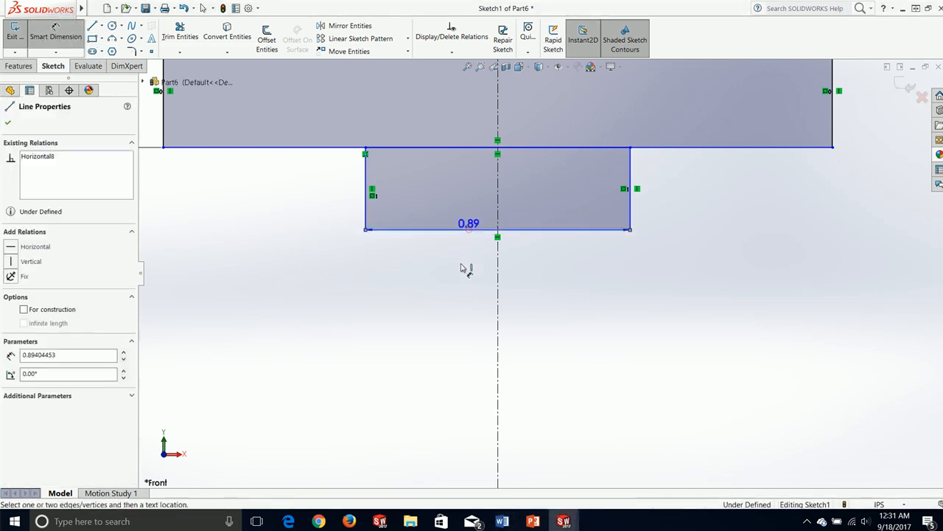
left_click(470, 268)
type(".75")
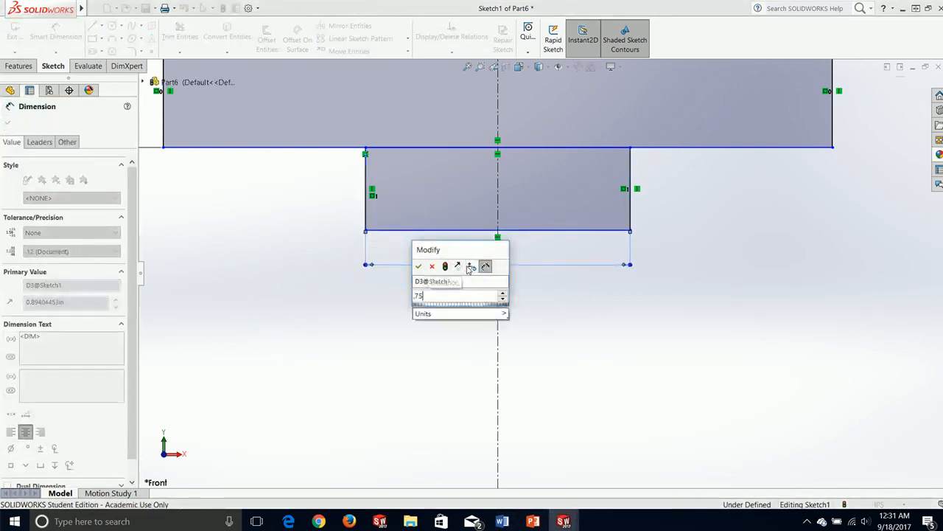
key("Return")
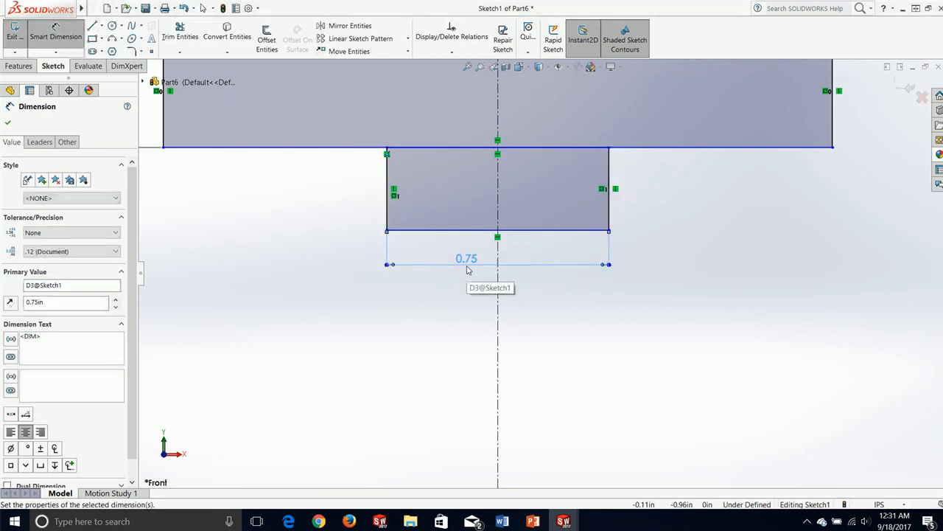
Dimension the small rectangle's height along its left side as 0.25 in and finish dimensioning.
left_click(385, 202)
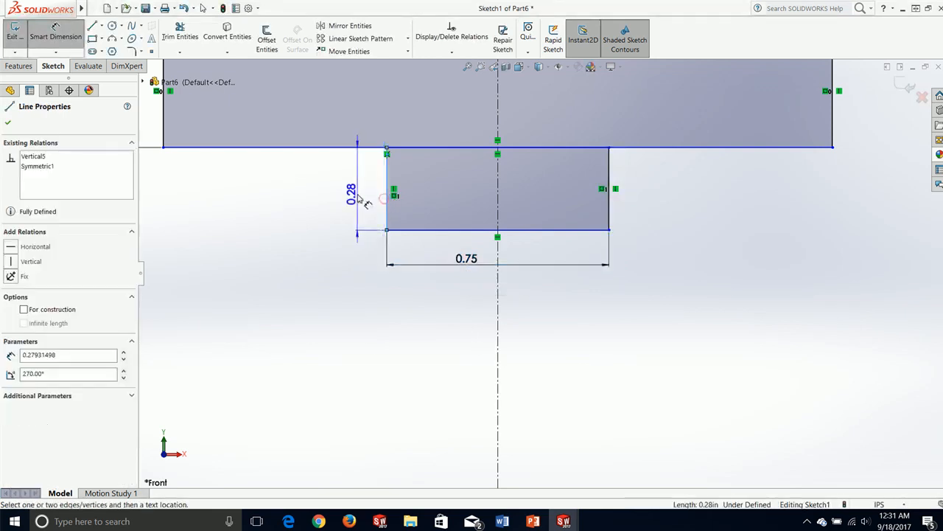
left_click(357, 198)
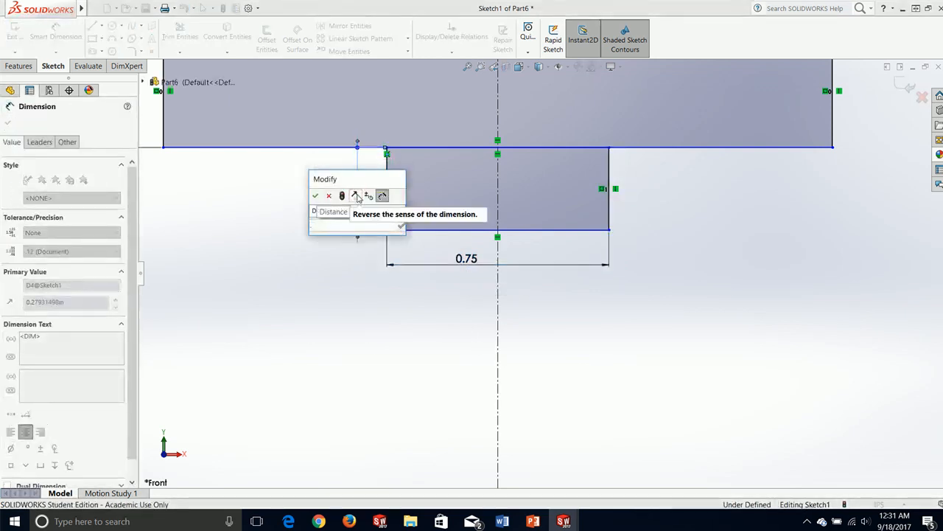
type(".25")
key("Return")
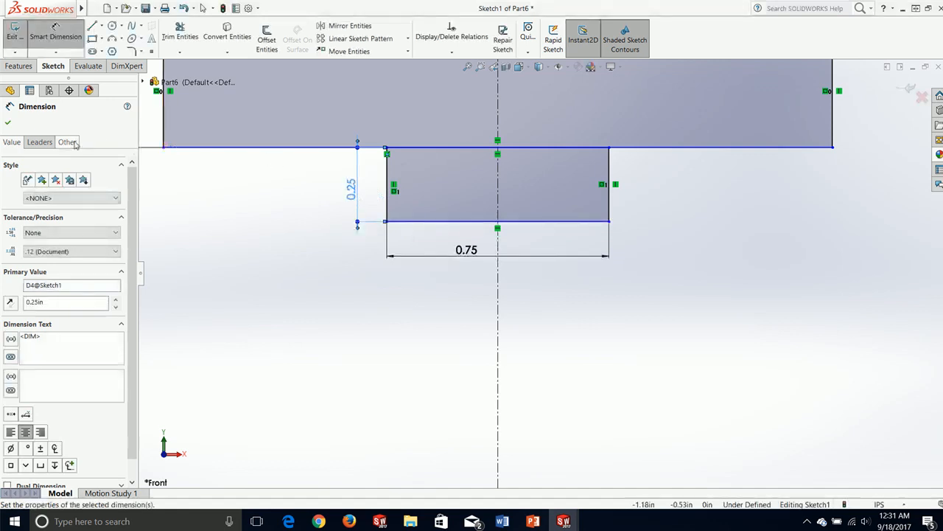
left_click(7, 123)
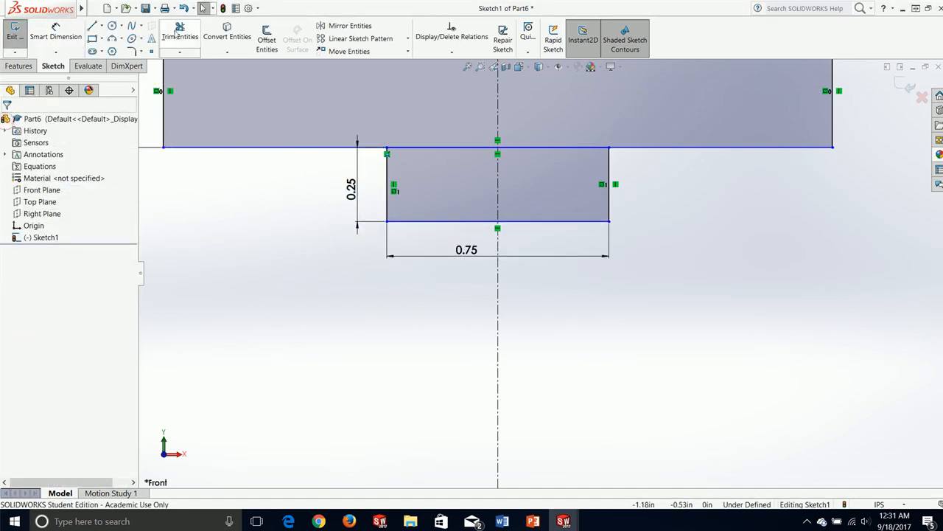
Power-trim the overlapping edges between the two rectangles so they form a single T-shaped profile.
left_click(179, 34)
left_click_drag(413, 110, 440, 167)
left_click_drag(545, 103, 546, 161)
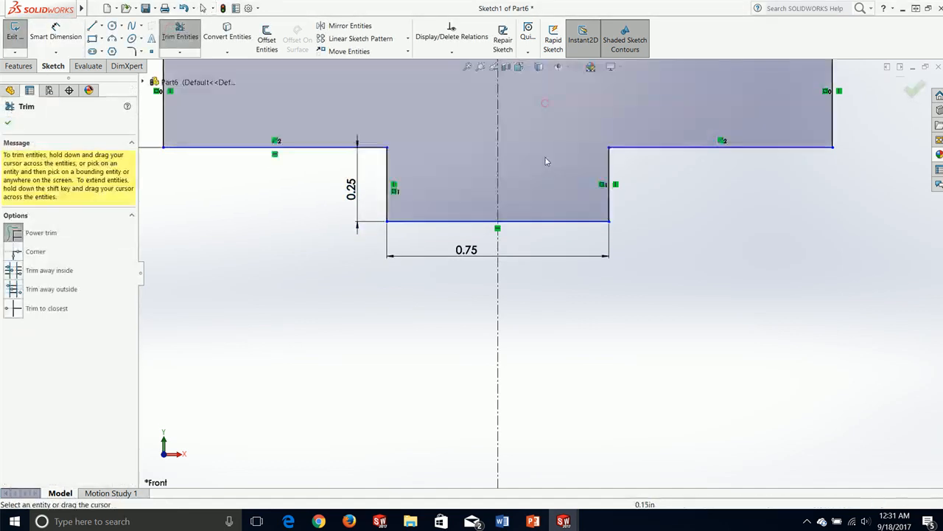
Finish trimming and extrude the T-shaped profile as a blind boss 3.88 in deep.
key("f")
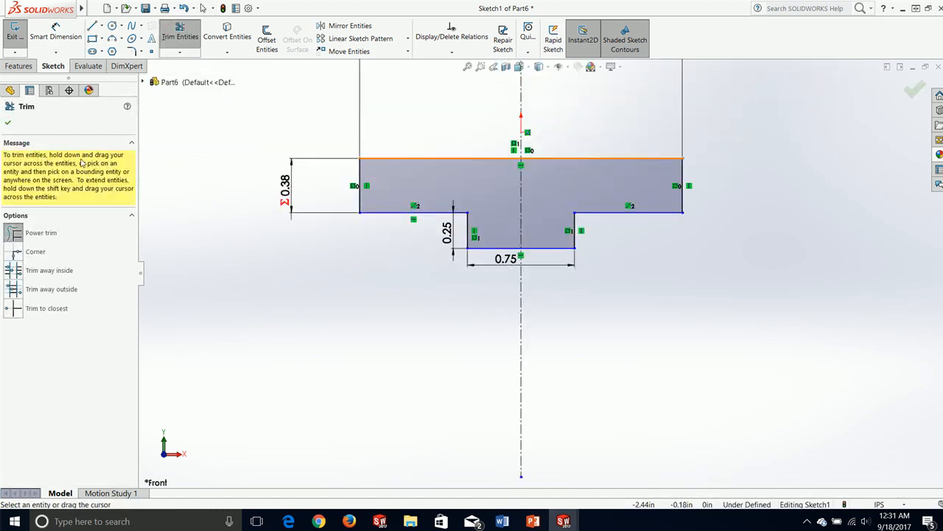
left_click(8, 122)
left_click(18, 65)
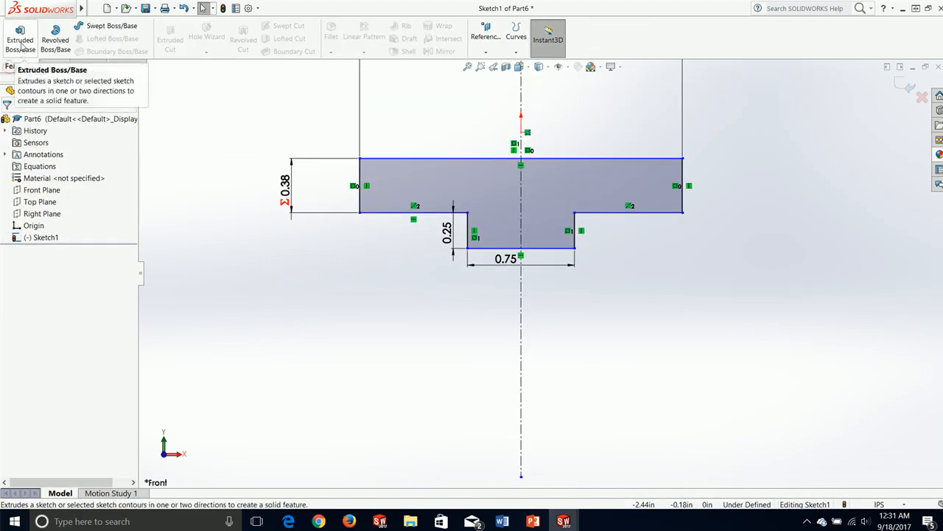
left_click(21, 43)
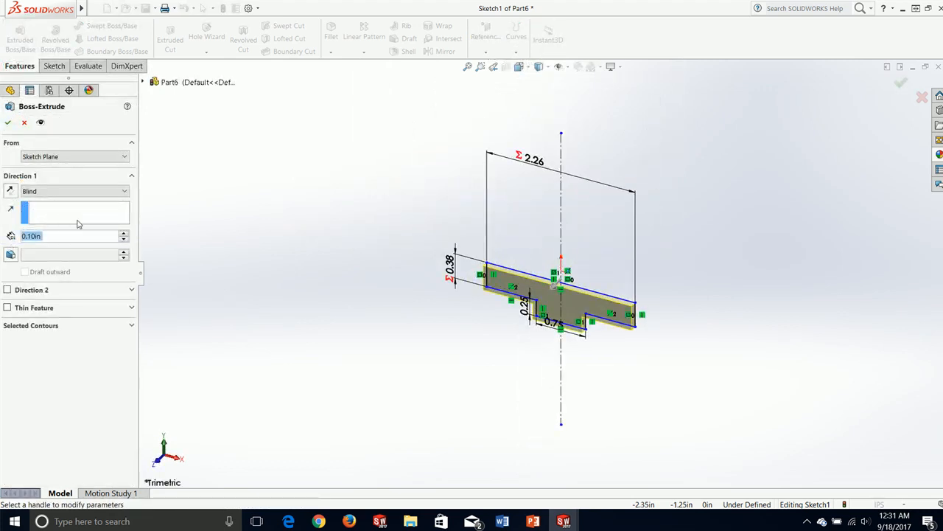
type("3.88")
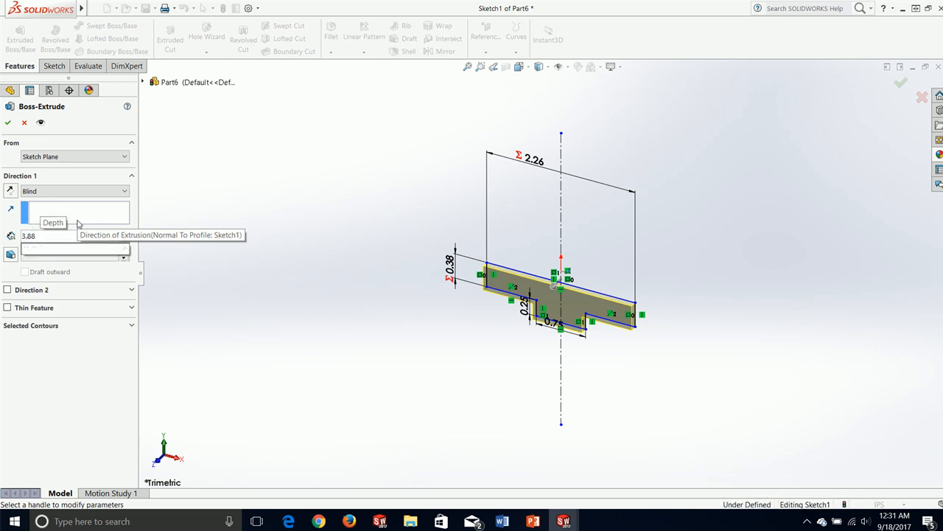
key("Return")
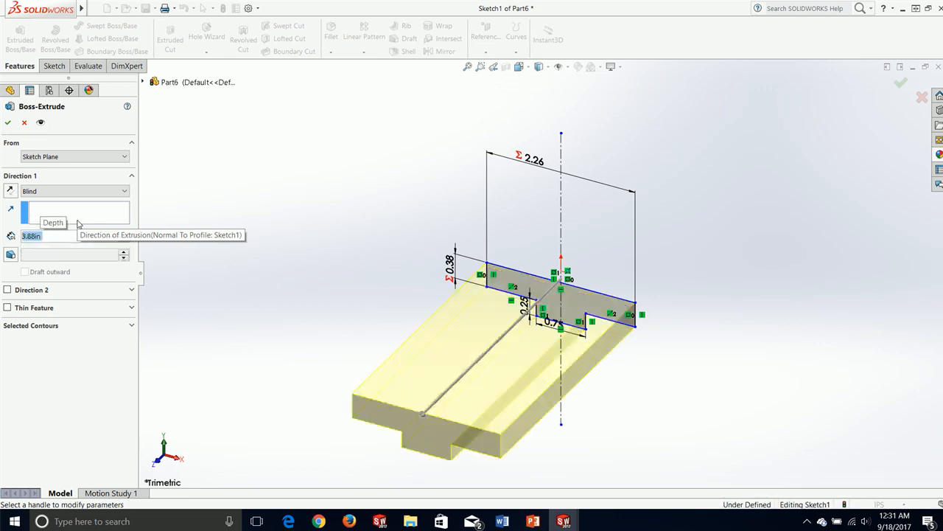
left_click(8, 123)
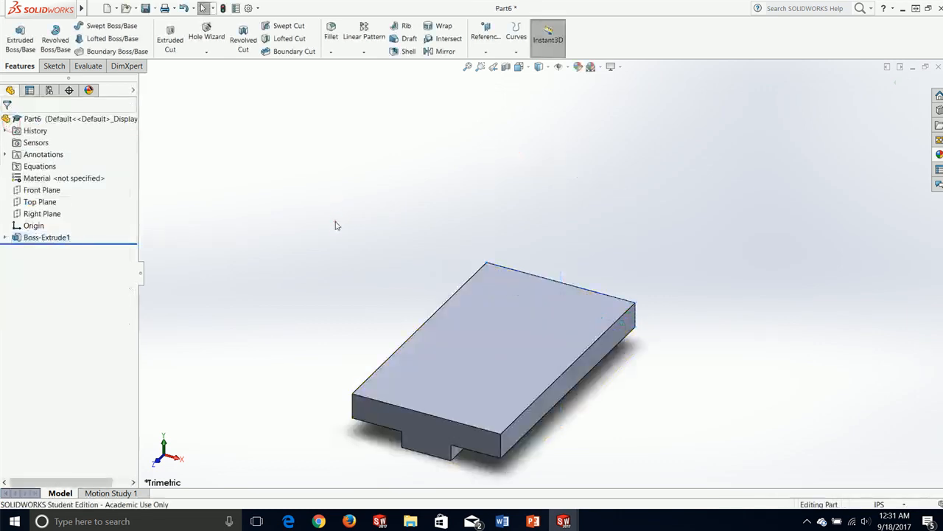
Start a new sketch on the T-shaped rear end face of the base and view it face-on.
middle_click_drag(334, 223, 283, 262)
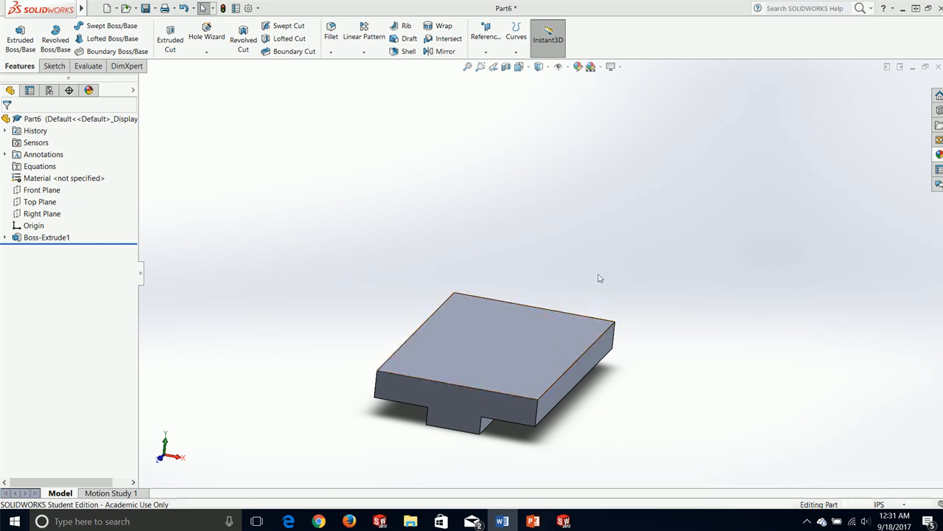
middle_click_drag(597, 275, 516, 238)
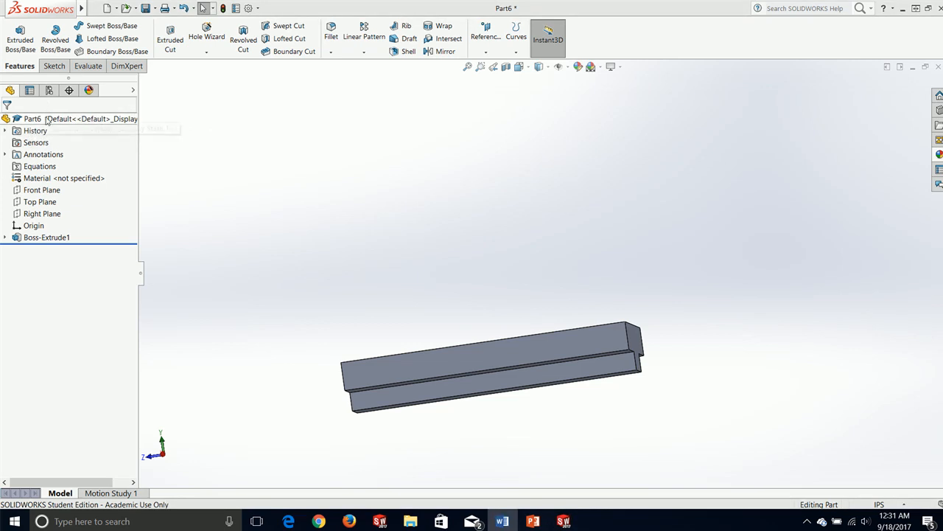
left_click(62, 66)
left_click(15, 34)
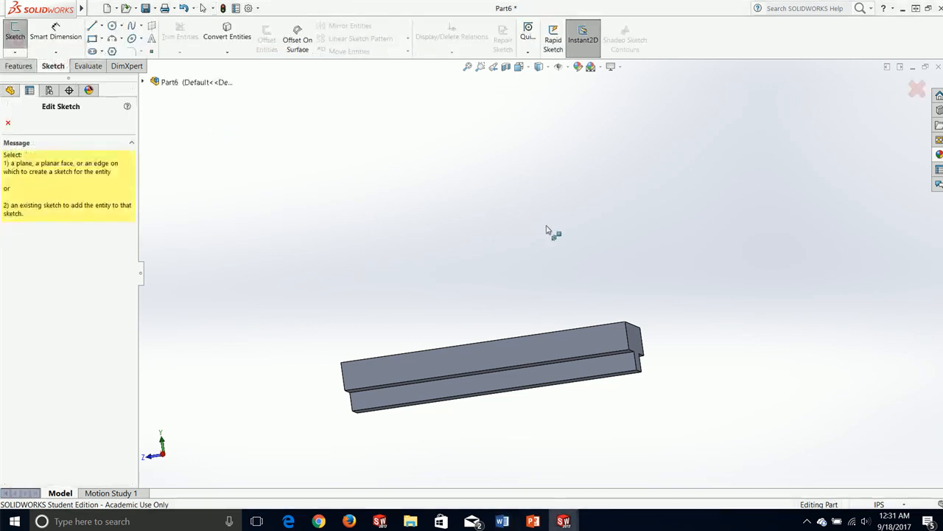
middle_click_drag(549, 232, 499, 273)
left_click(550, 390)
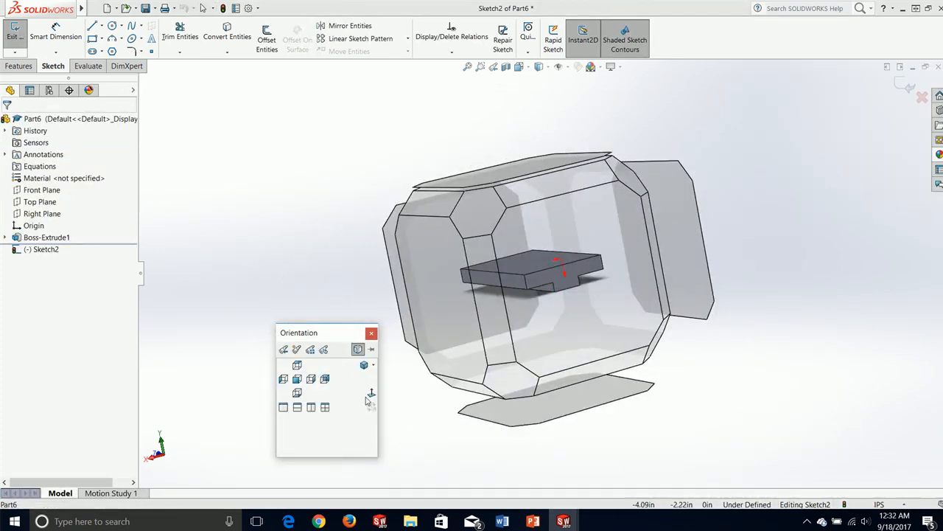
left_click(715, 432)
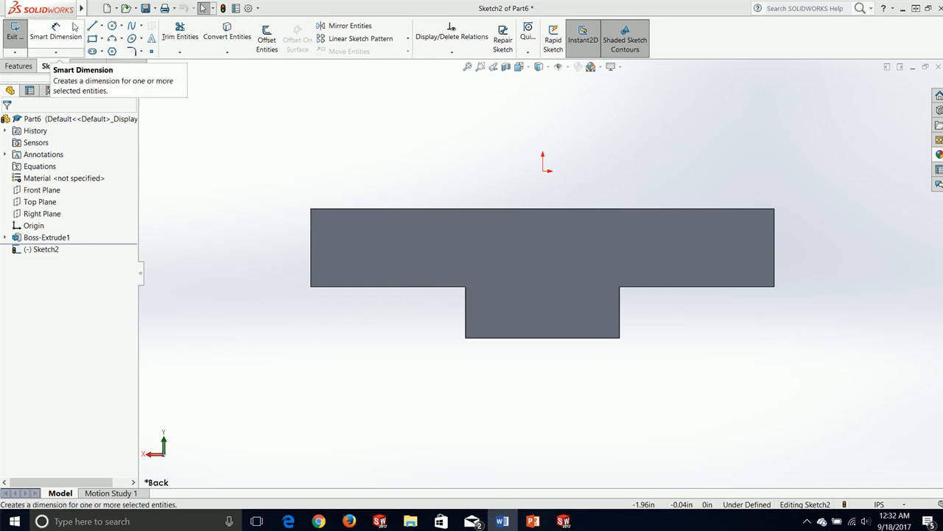
Sketch a closed trapezoid standing on the base's full-width upper edge, with a horizontal top line about 1.1 in long.
left_click(93, 27)
scroll(159, 120, "down", 2)
scroll(335, 235, "up", 5)
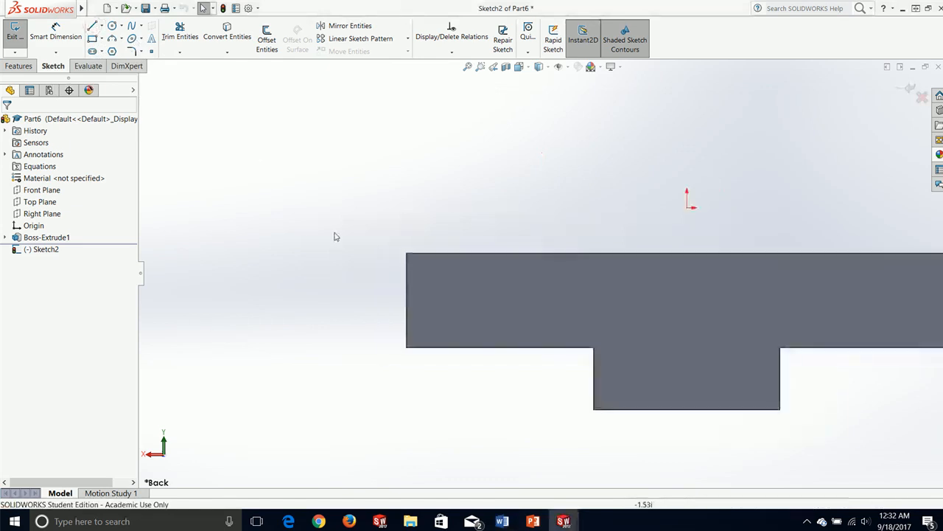
left_click(93, 27)
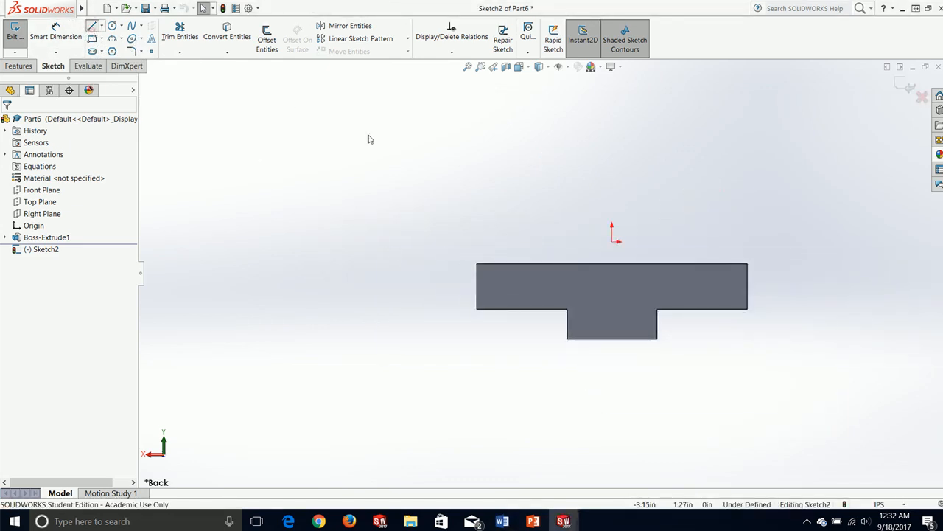
left_click(477, 265)
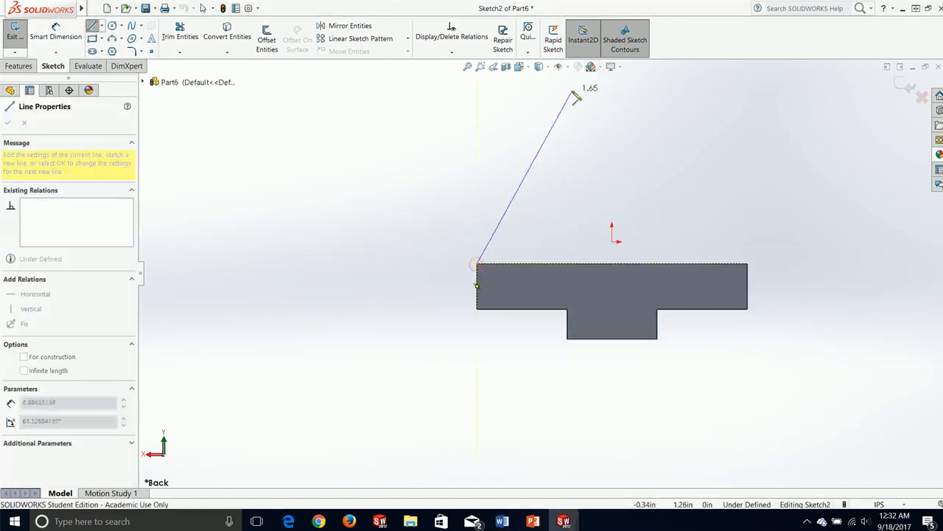
left_click(544, 89)
left_click(683, 89)
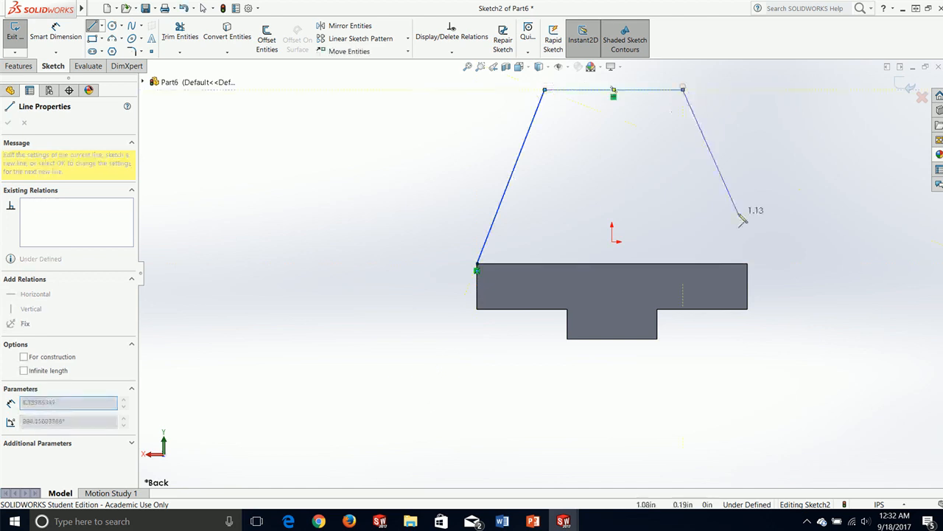
left_click(747, 264)
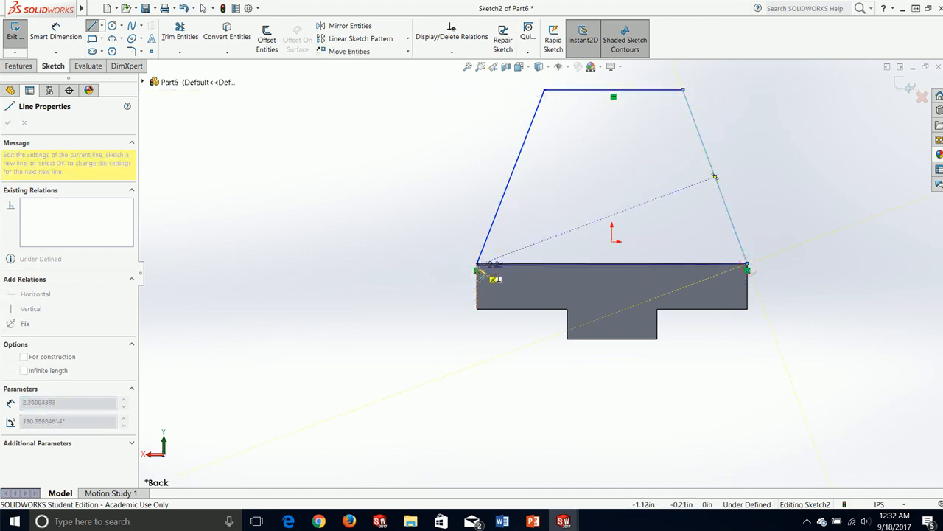
left_click(478, 265)
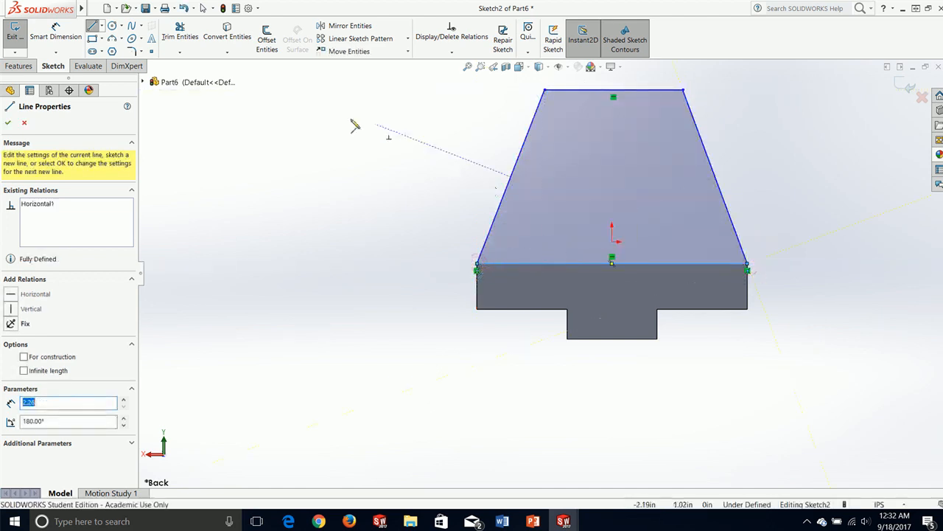
left_click(382, 109)
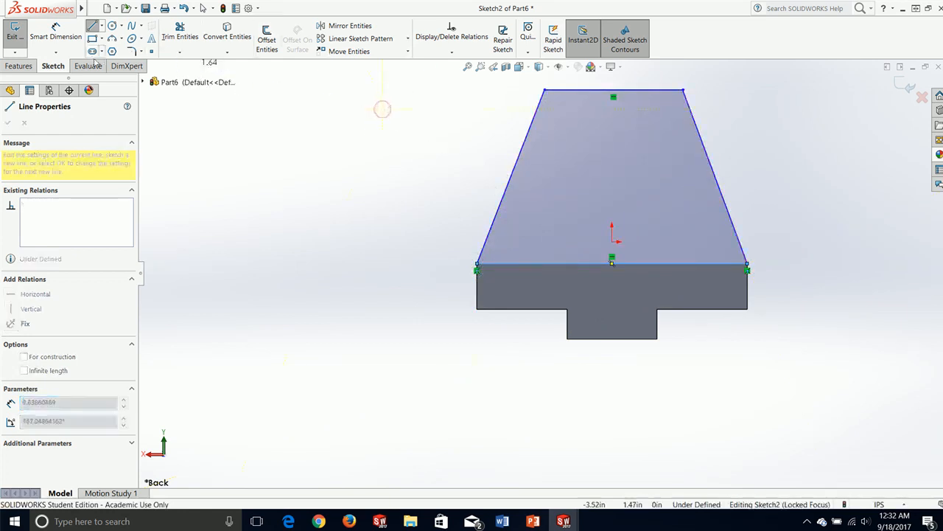
Draw a vertical construction centerline through the origin, from above the trapezoid to below the base.
left_click(101, 26)
left_click(118, 49)
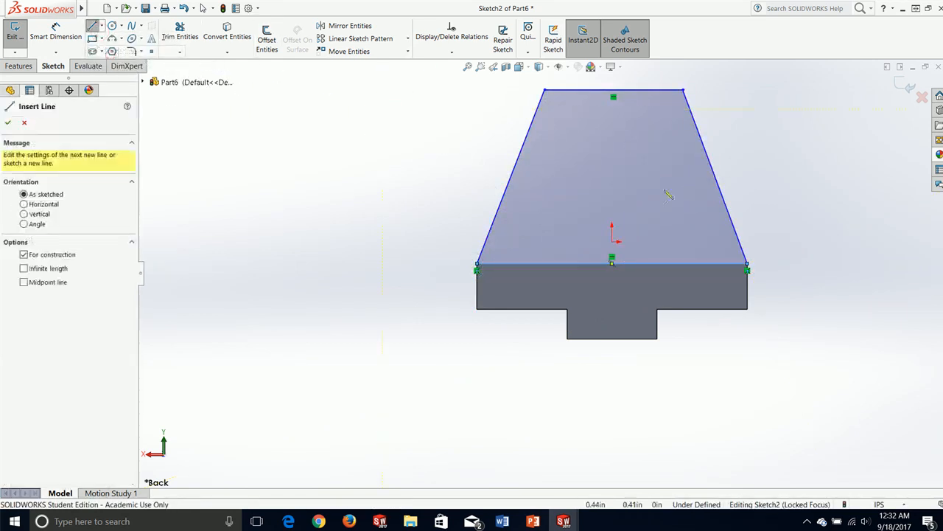
left_click(612, 74)
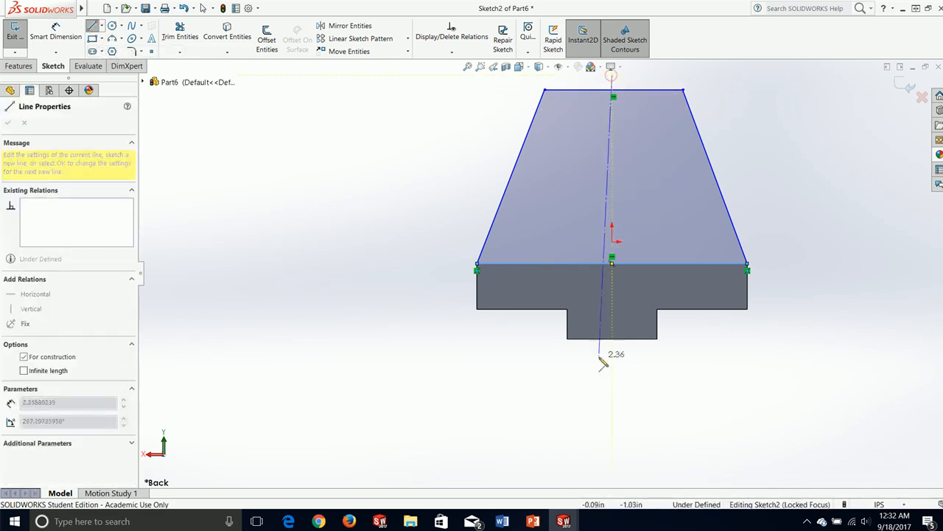
left_click(613, 391)
key("Escape")
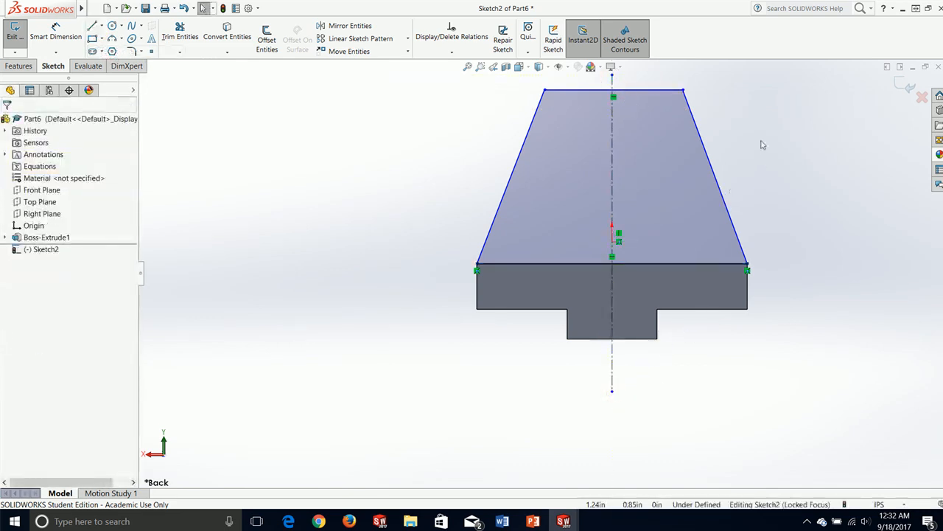
Make the trapezoid's two upper corner points symmetric about the centerline.
left_click(685, 90)
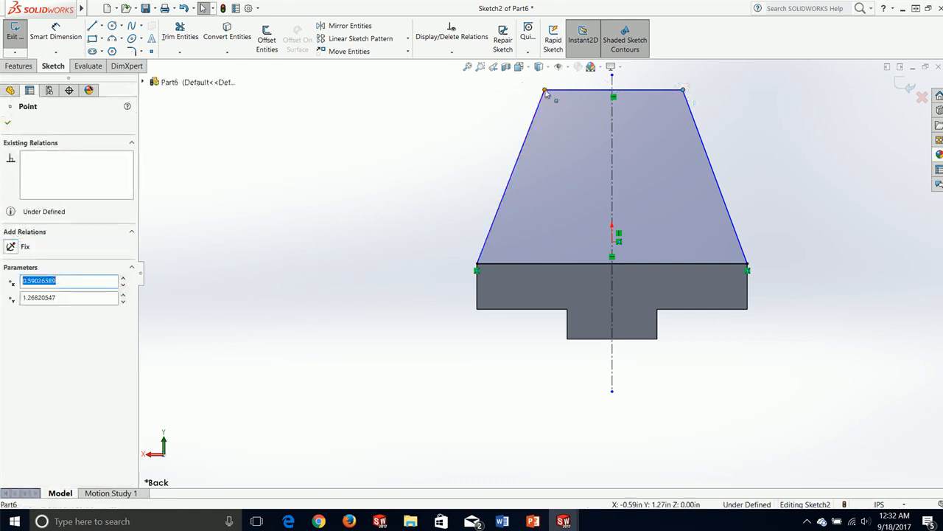
left_click(545, 91, "ctrl")
left_click(615, 152, "ctrl")
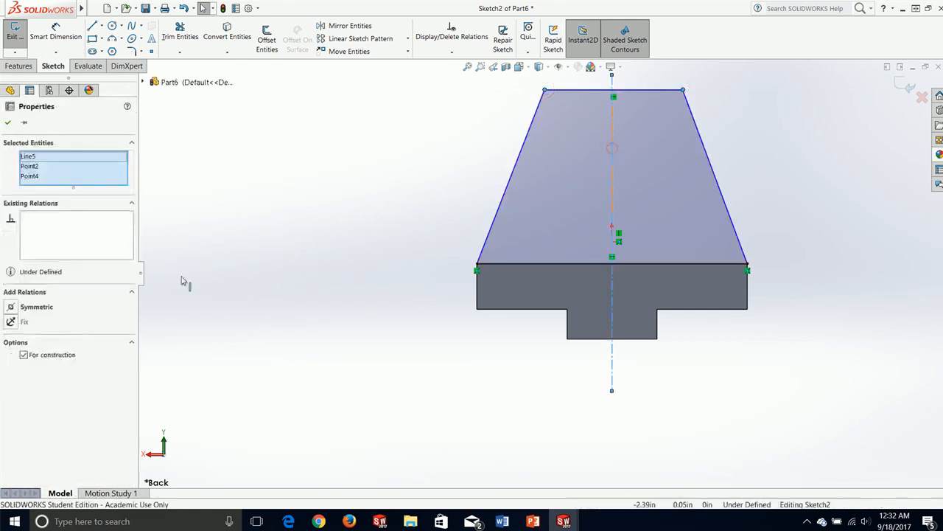
left_click(15, 308)
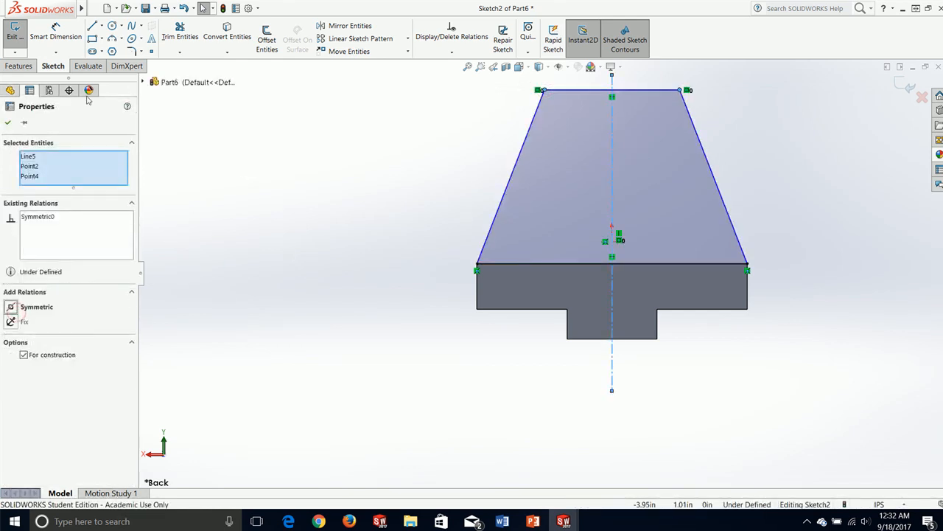
left_click(9, 125)
Dimension the height from the base's lowest edge to the trapezoid's top line as 2.25 in.
scroll(435, 327, "up", 2)
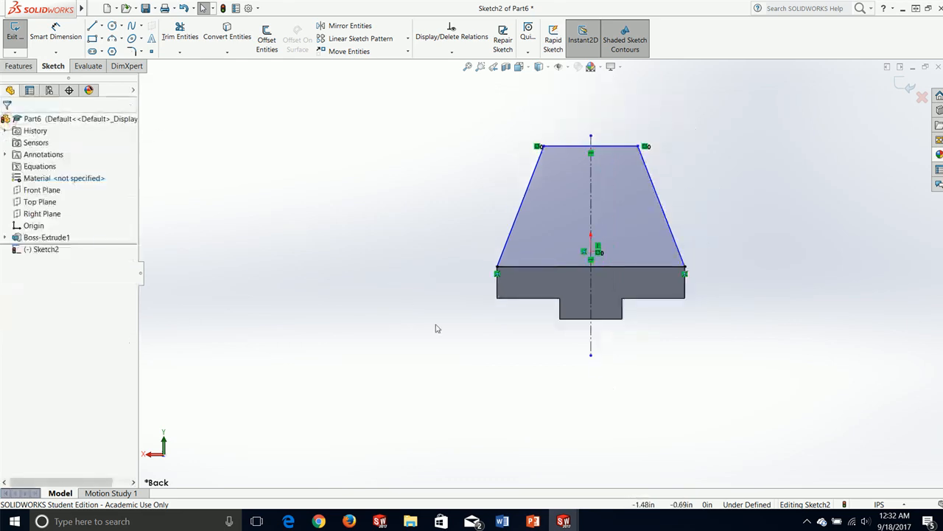
middle_click_drag(590, 326, 574, 387, "ctrl")
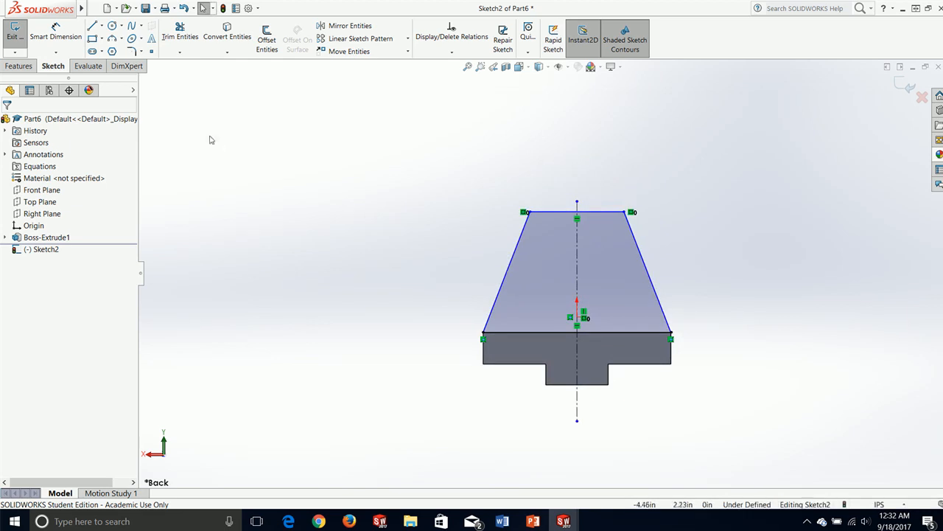
left_click(57, 31)
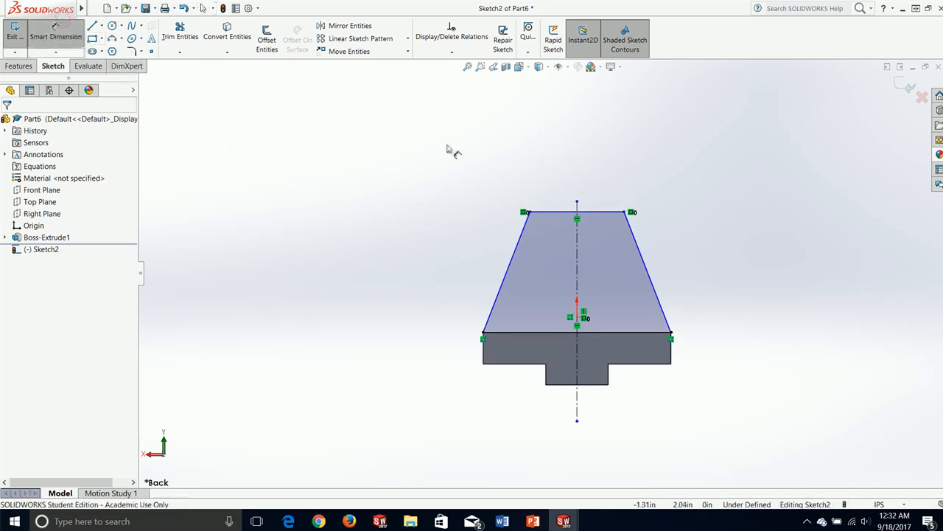
left_click(549, 212)
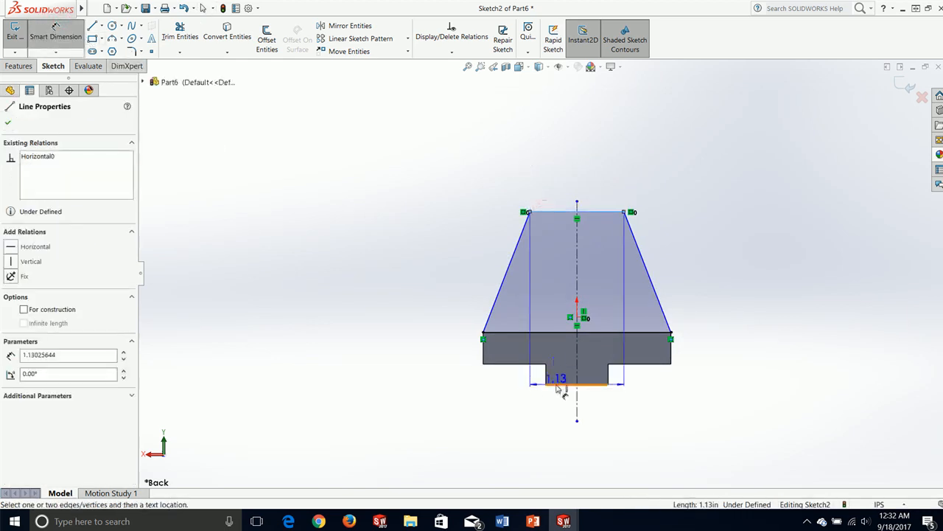
left_click(563, 383)
left_click(425, 313)
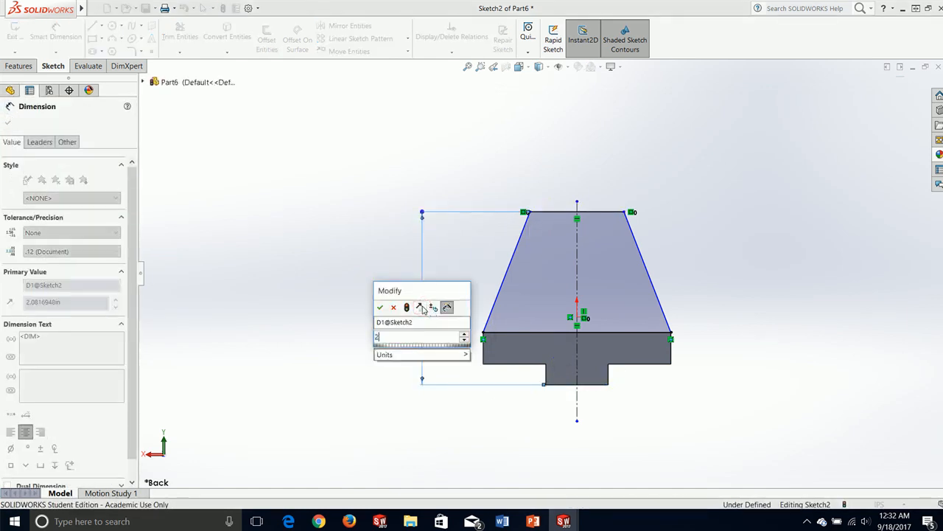
type("2.25")
key("Return")
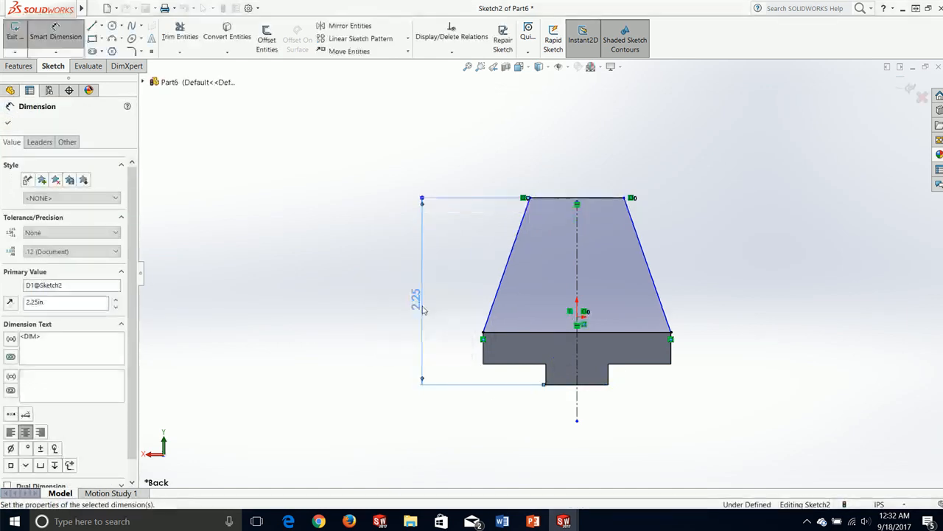
Dimension the trapezoid's top line as 1 in wide and finish dimensioning.
left_click(556, 198)
left_click(569, 174)
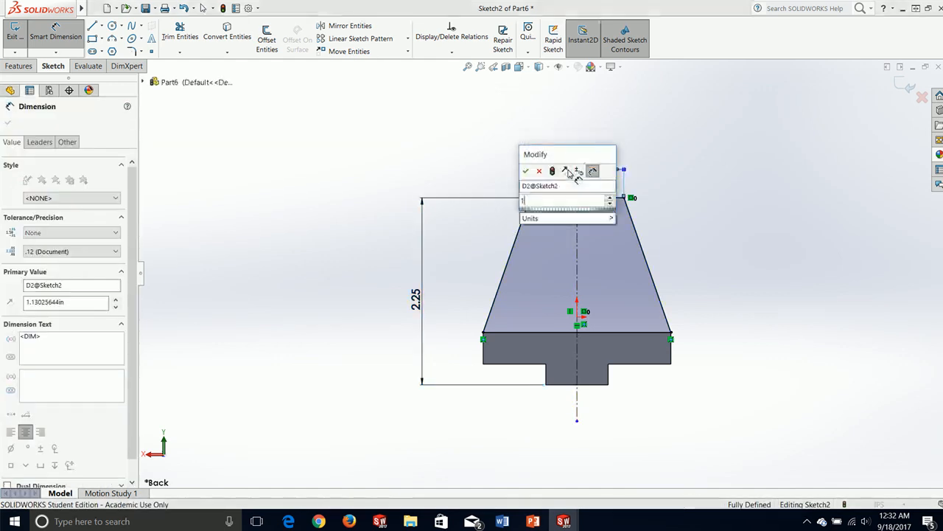
type("1")
key("Return")
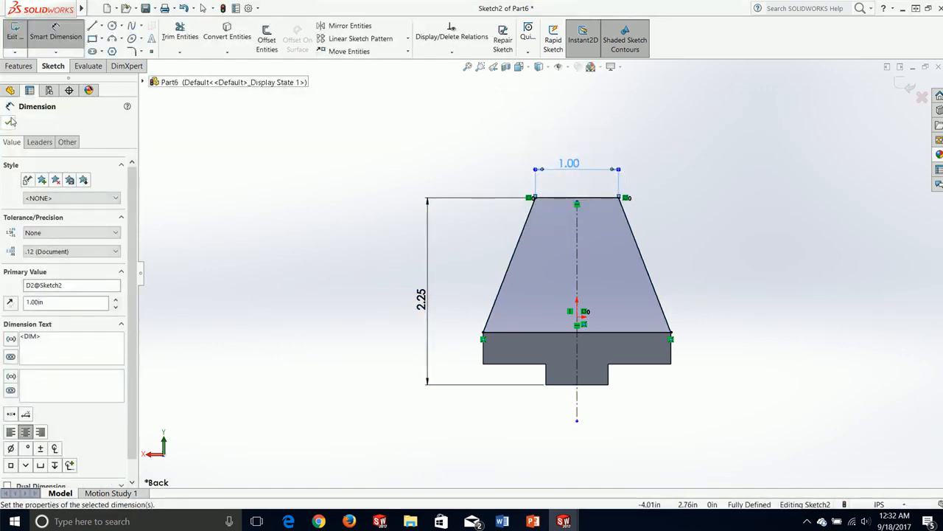
left_click(11, 121)
Extrude the trapezoid sketch blind 0.5 in, reversing the direction so the upright sits over the base.
middle_click_drag(482, 154, 456, 150)
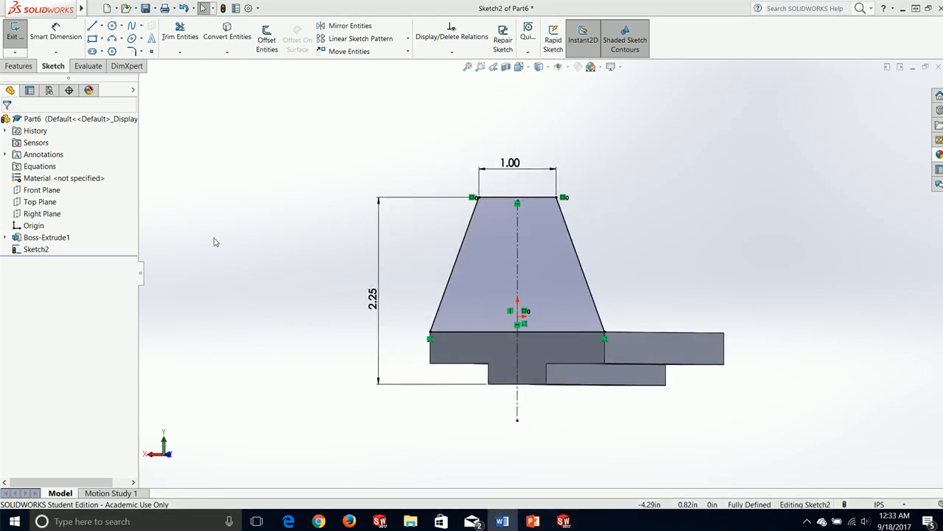
left_click(19, 66)
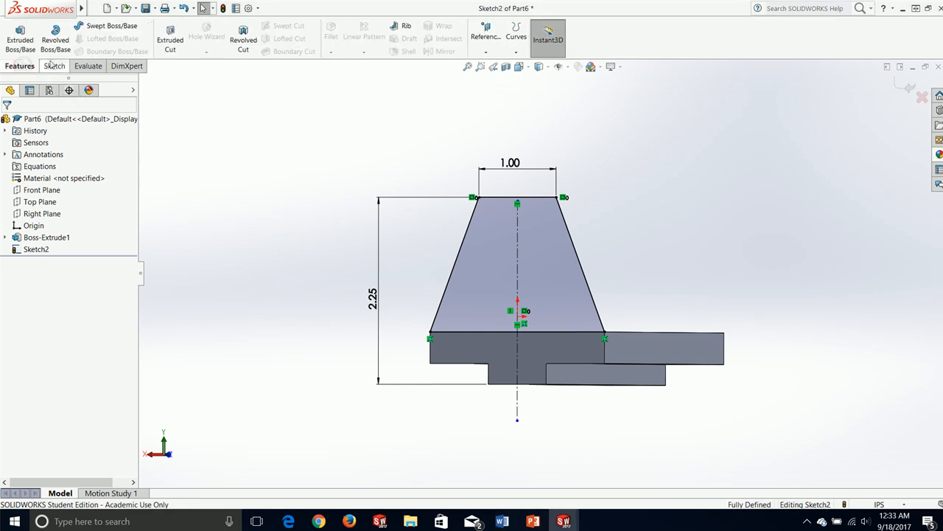
left_click(20, 39)
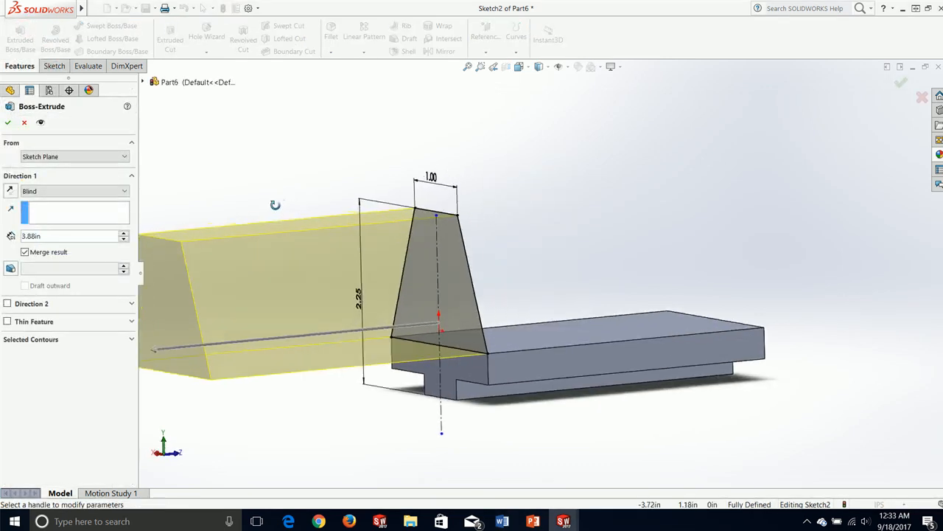
left_click(9, 191)
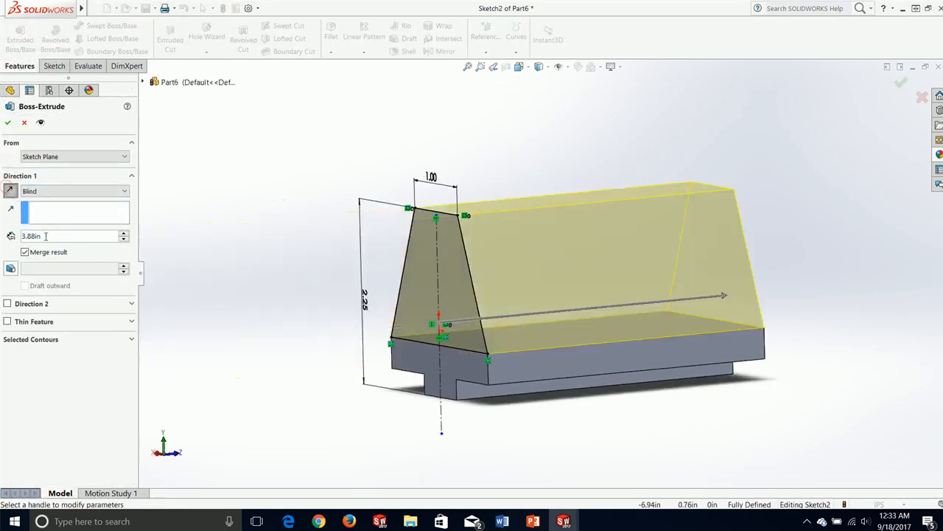
type("0.5")
key("Return")
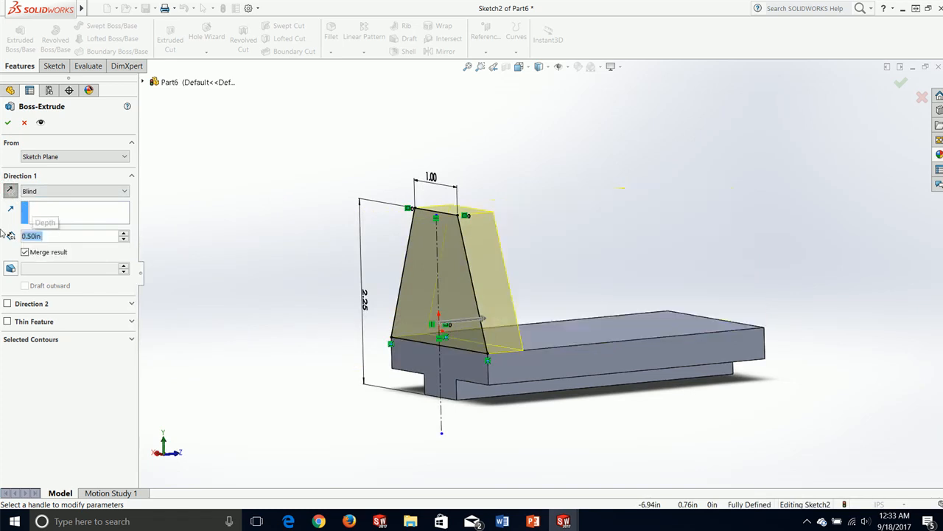
left_click(7, 123)
middle_click_drag(649, 207, 650, 208)
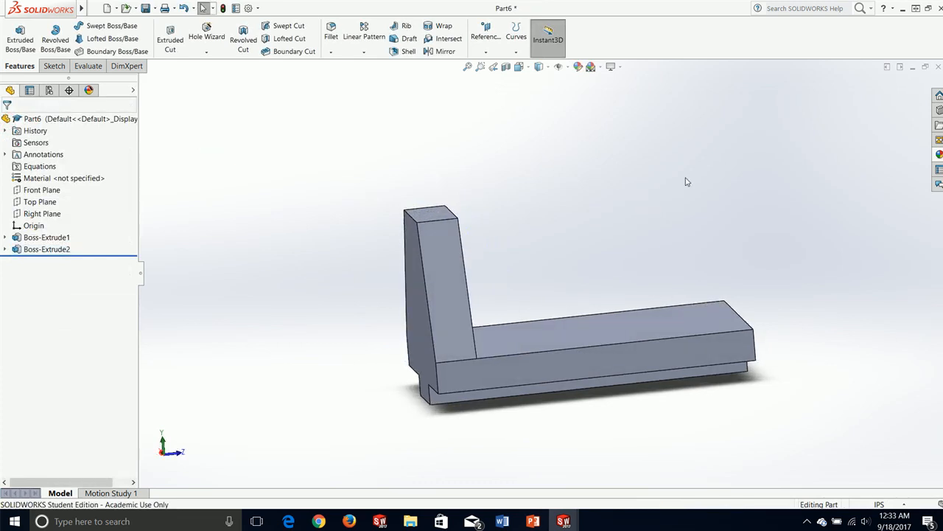
middle_click_drag(685, 181, 397, 175)
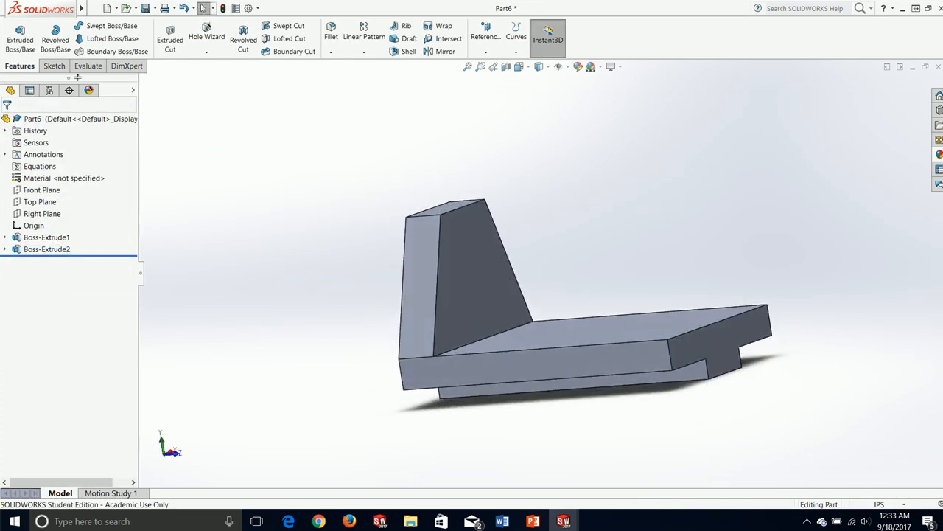
Start a new sketch on the Right Plane.
left_click(54, 66)
left_click(15, 33)
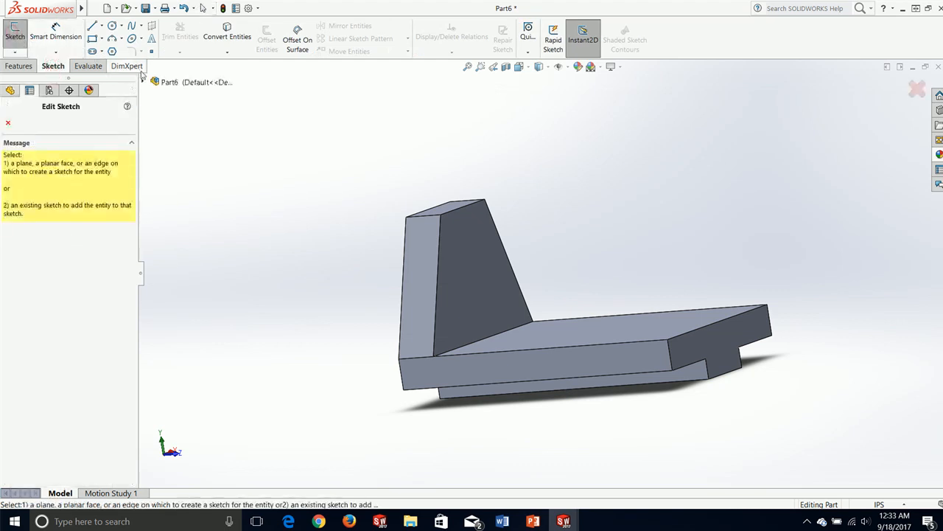
left_click(145, 82)
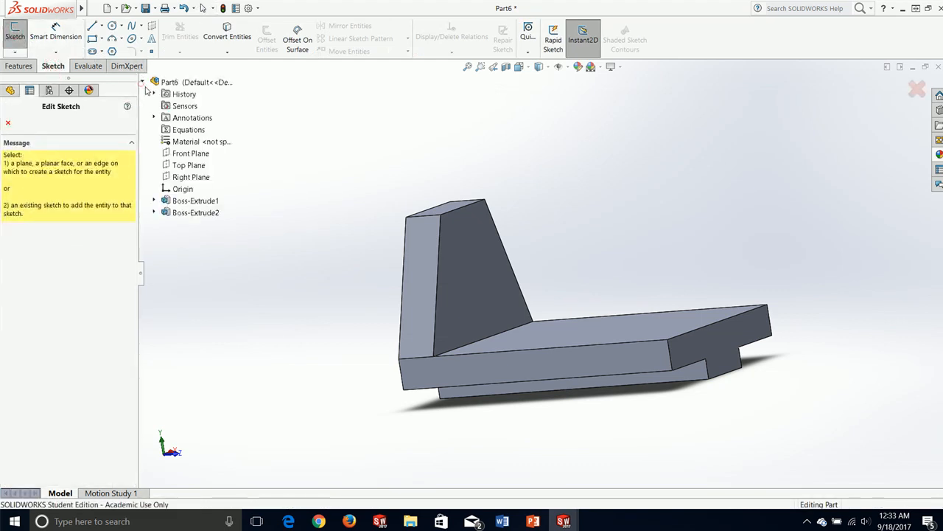
left_click(189, 181)
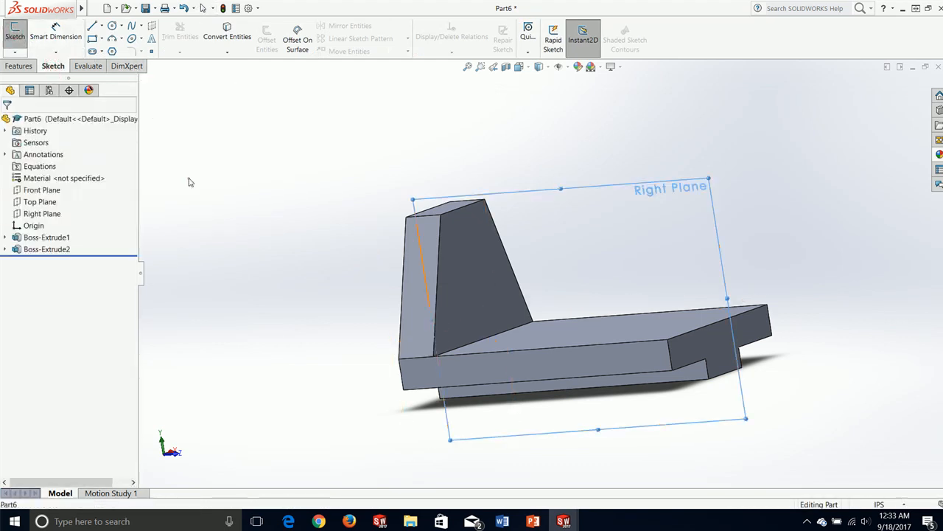
Sketch a closed right triangle between the upright's inner top corner, the base's top edge and their inner corner, about 2.67 in long.
mouse_move(647, 207)
middle_mouse_down()
mouse_move(604, 221)
mouse_move(633, 222)
middle_mouse_up()
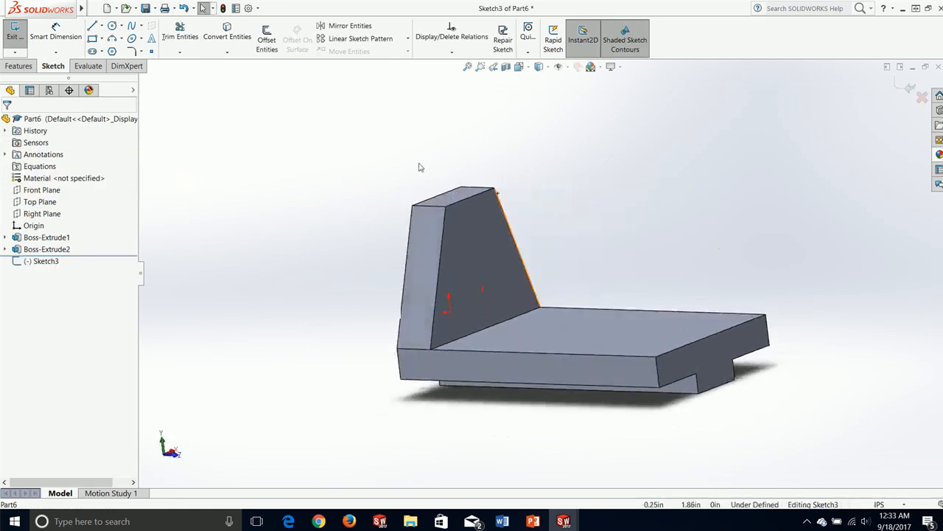
key("space")
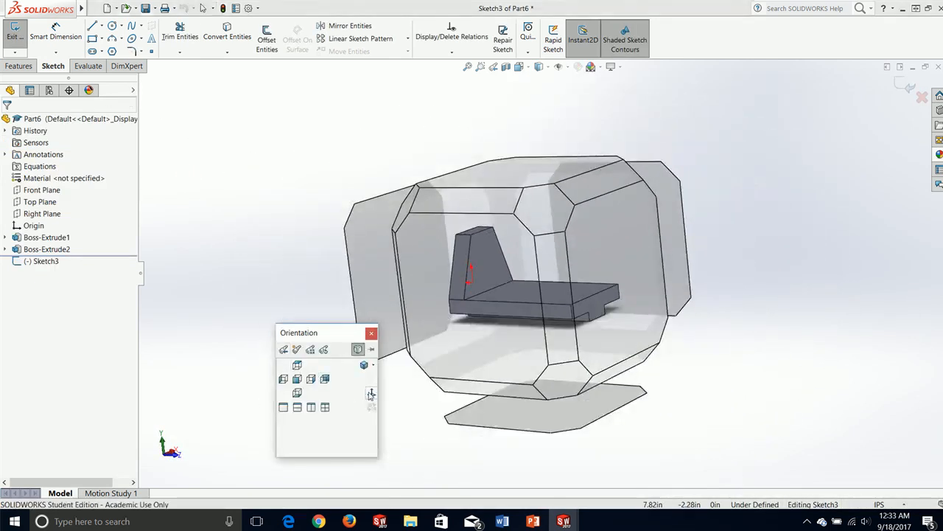
left_click(371, 394)
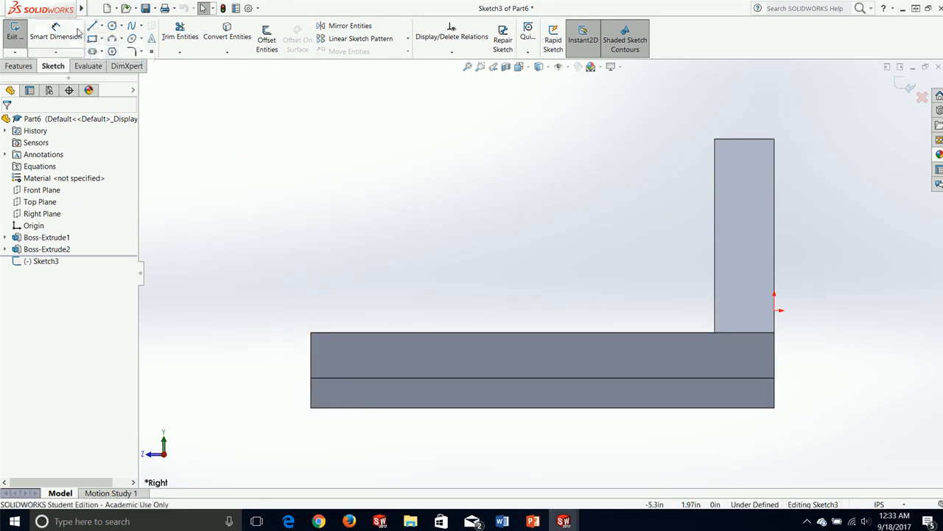
left_click(93, 26)
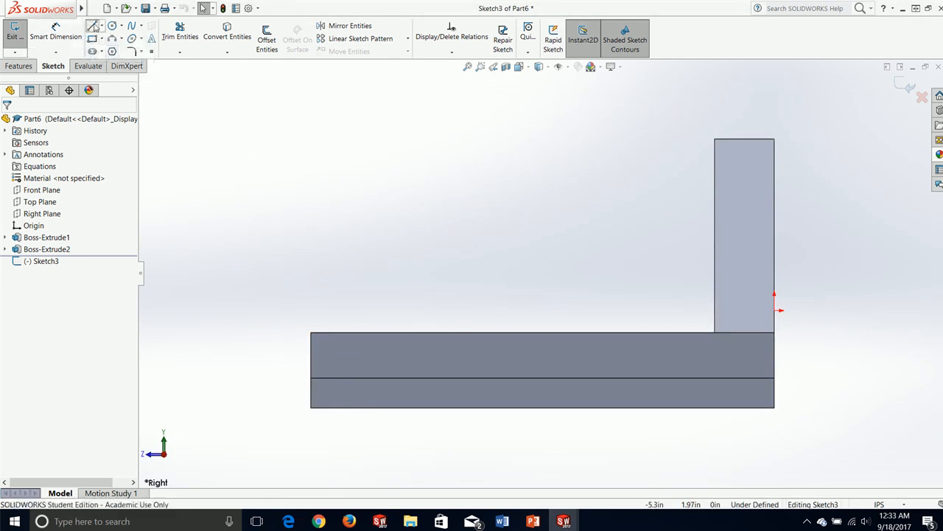
left_click(715, 140)
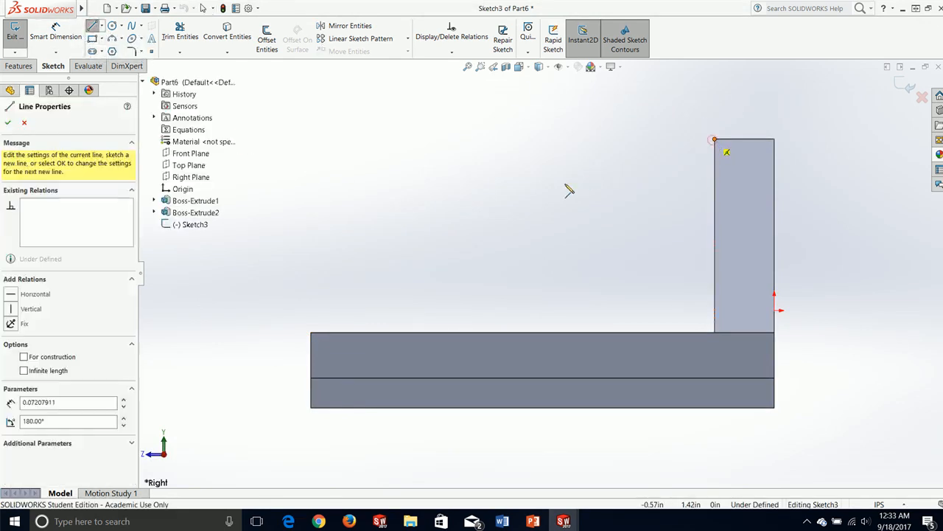
left_click(396, 333)
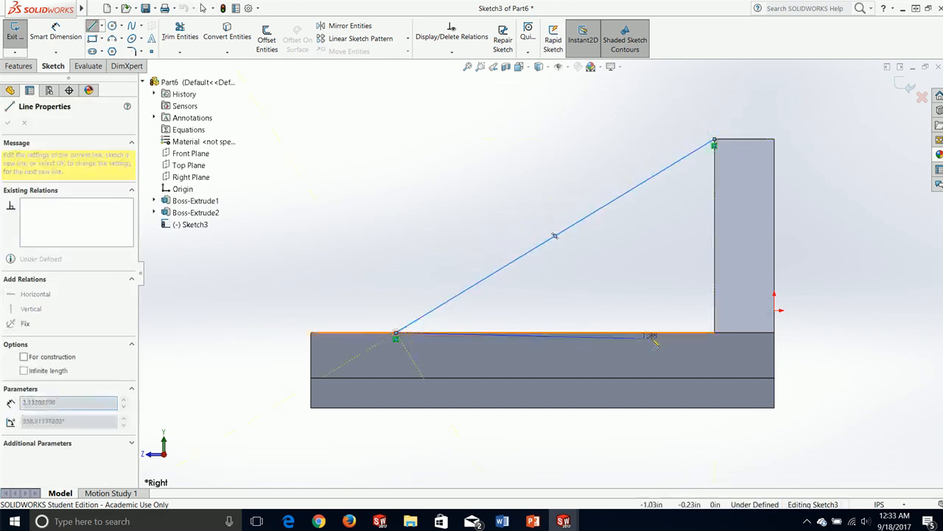
left_click(714, 333)
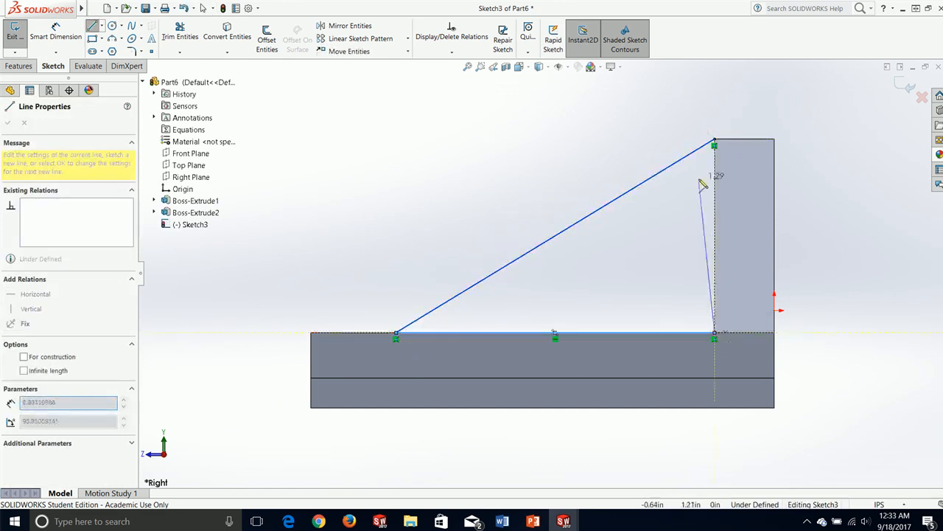
left_click(714, 140)
Switch to the Lesson 4 Classwork document in Word, examine the Class Problem 5 views for the rib's dimensions, and return to SOLIDWORKS.
key("alt+Tab")
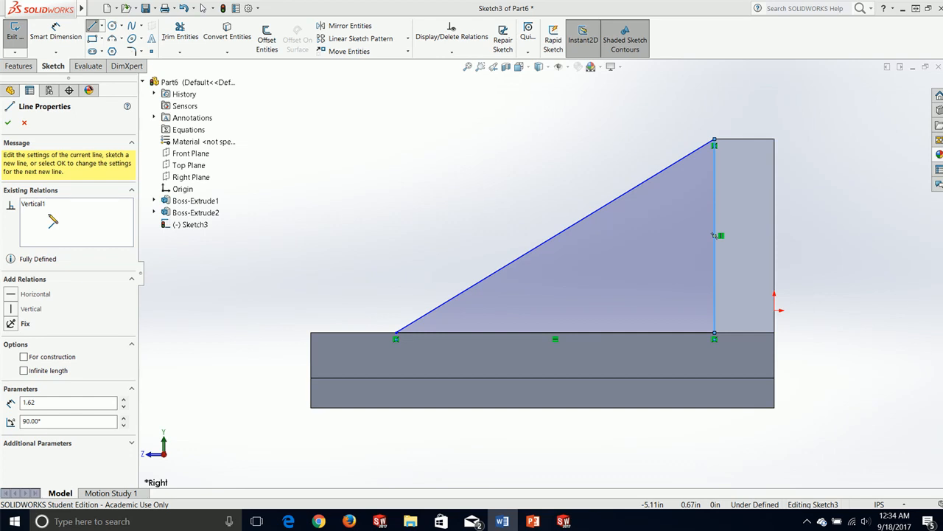
left_click_drag(0, 177, 442, 1)
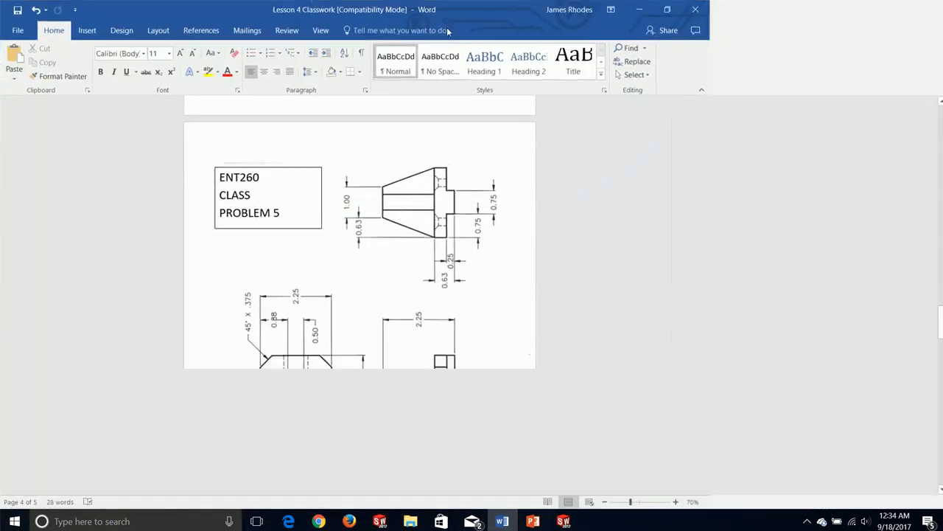
scroll(626, 327, "down", 3)
scroll(416, 328, "up", 4, "ctrl")
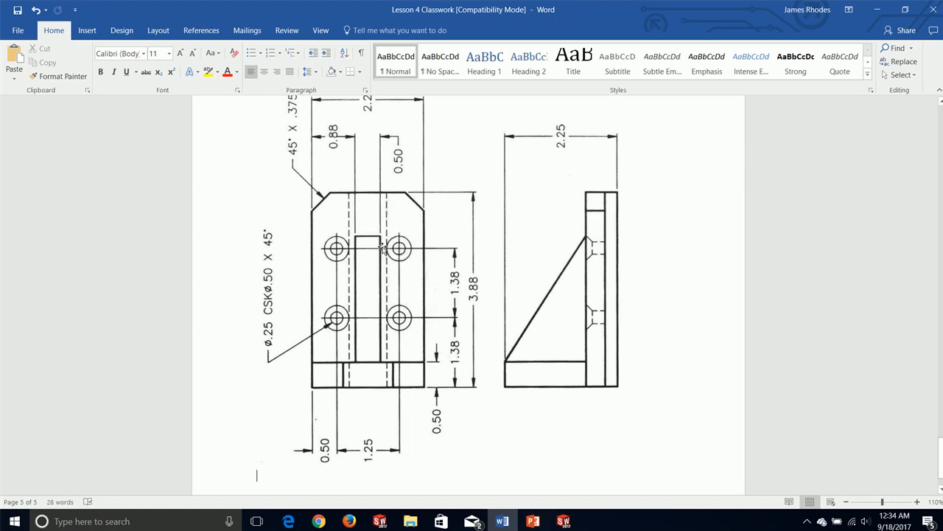
scroll(382, 248, "up", 6)
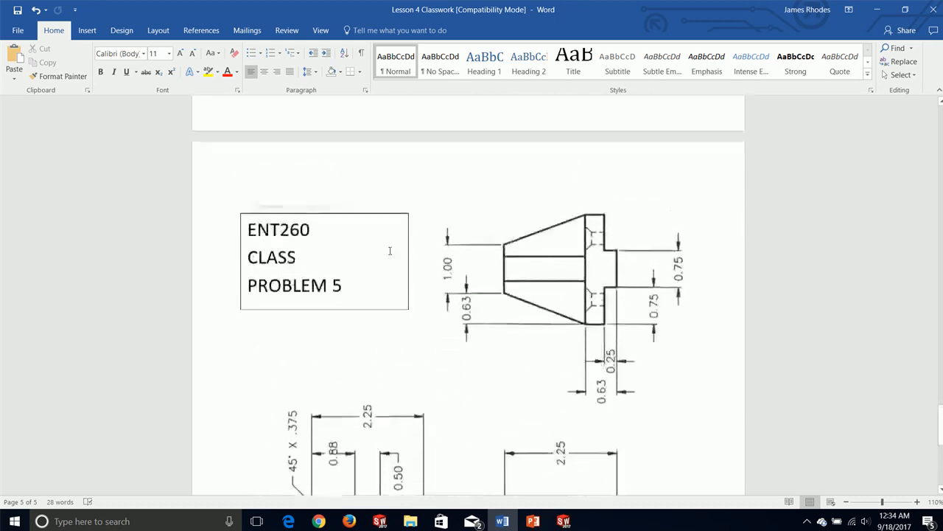
scroll(391, 253, "down", 1)
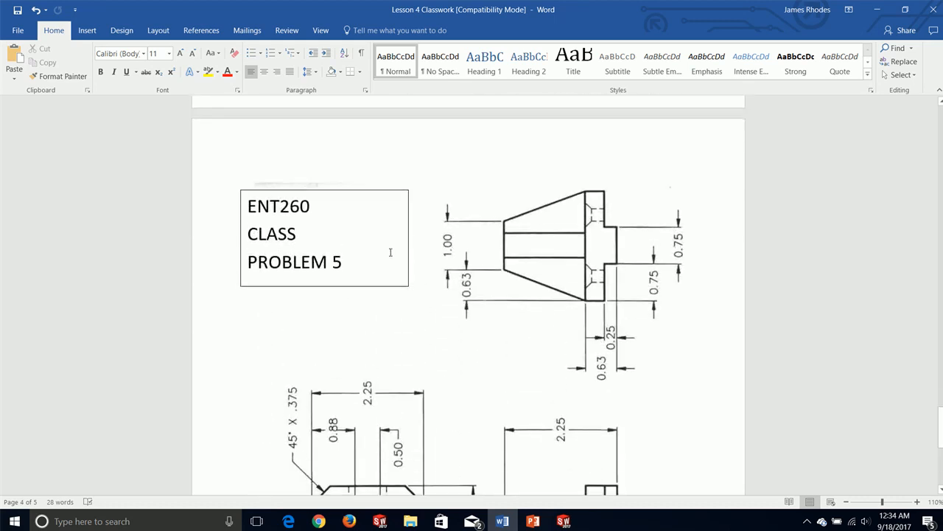
scroll(391, 252, "down", 7)
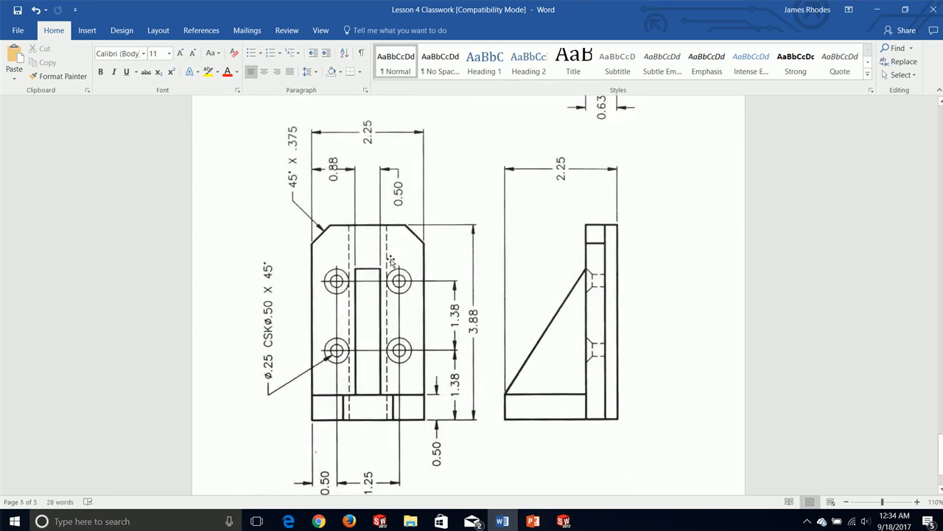
scroll(430, 337, "down", 2)
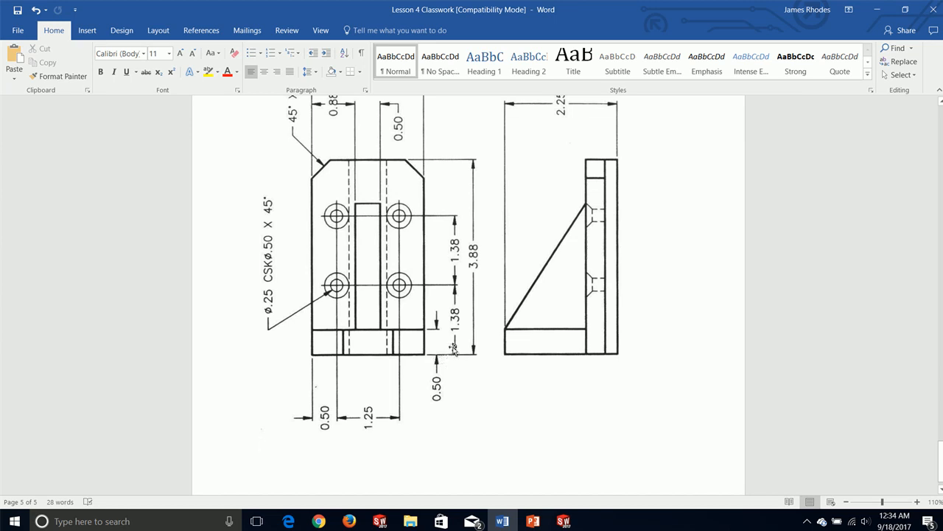
scroll(454, 348, "up", 1)
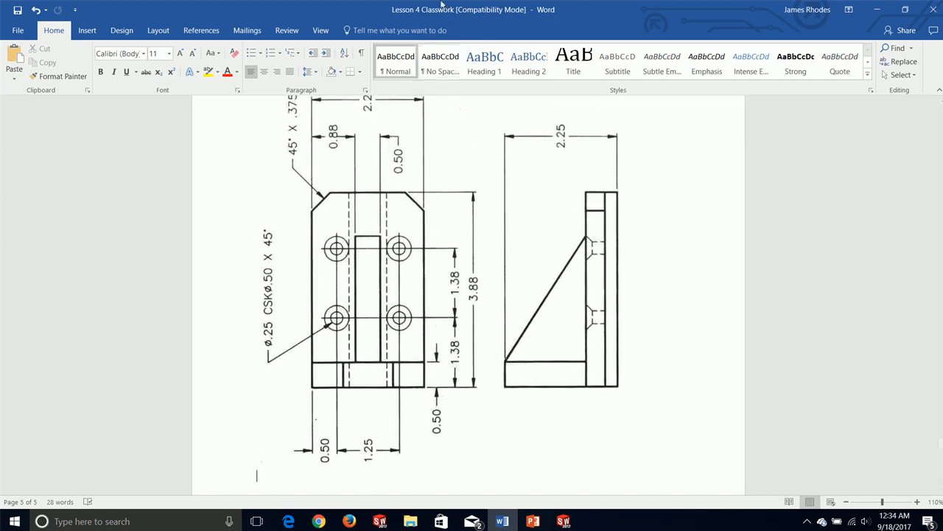
mouse_move(442, 7)
left_mouse_down()
mouse_move(415, 62)
mouse_move(0, 376)
left_mouse_up()
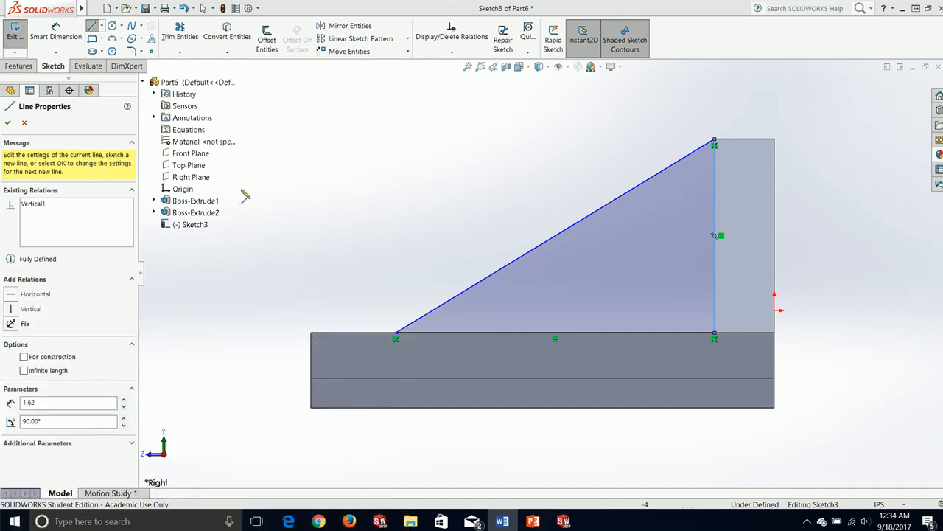
Dimension the triangle's horizontal line along the base as 2.7 in and finish dimensioning.
left_click(55, 34)
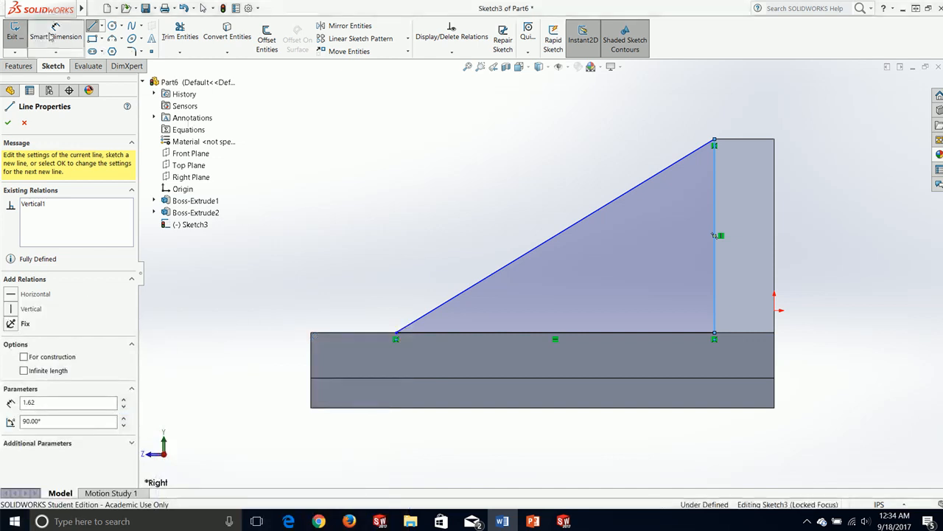
left_click(519, 339)
left_click(523, 356)
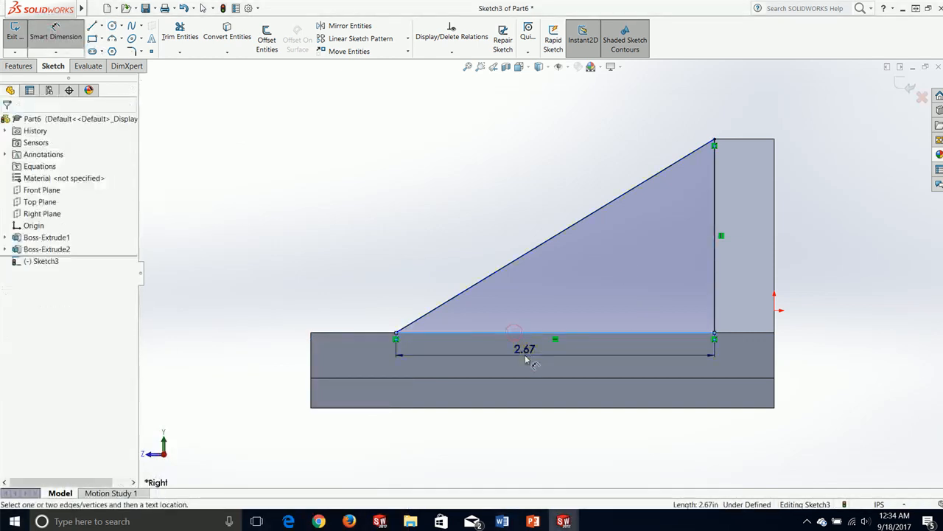
type("2.7")
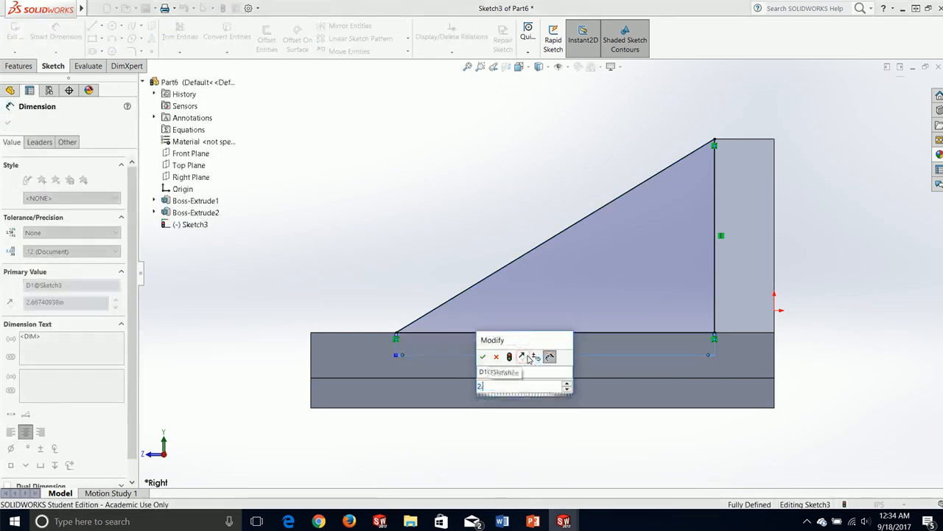
key("Return")
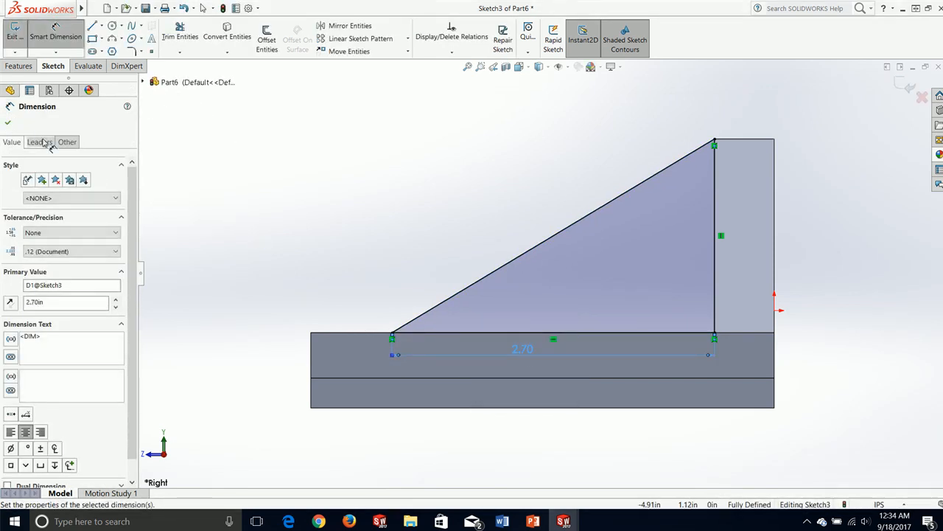
left_click(8, 122)
Extrude the triangle sketch as a boss 0.50 in thick from the mid plane, merged with the bracket.
left_click(32, 67)
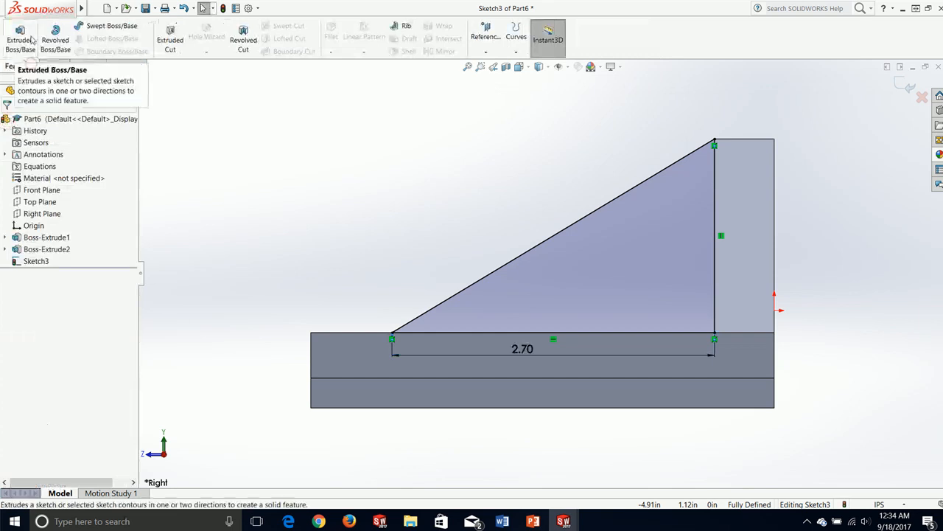
left_click(20, 37)
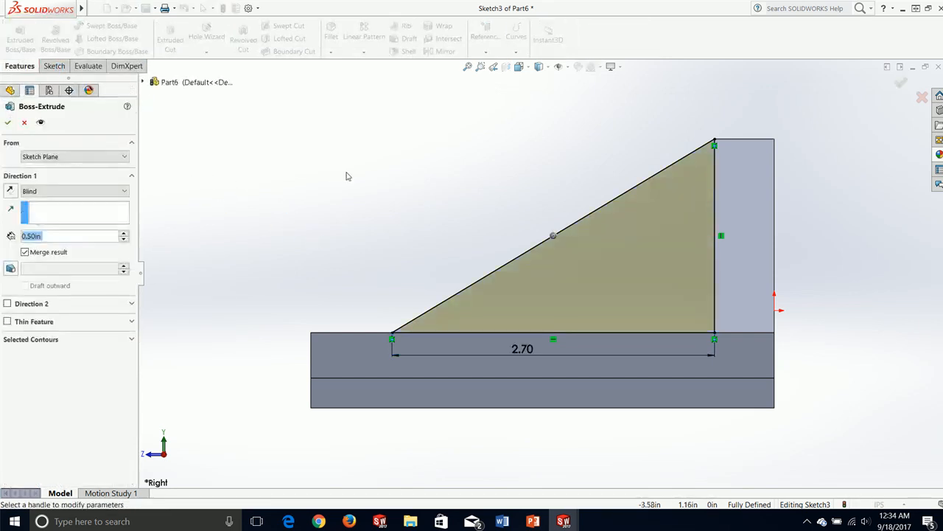
left_click(76, 190)
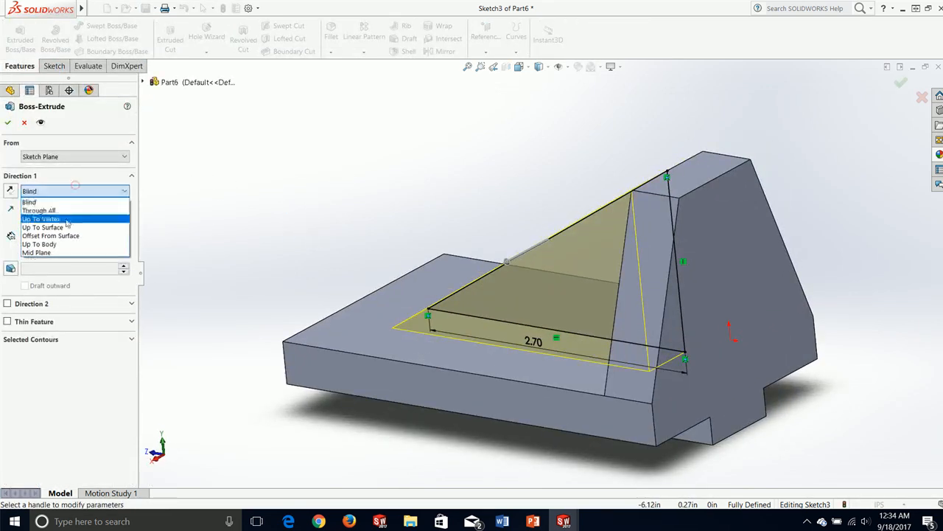
left_click(52, 253)
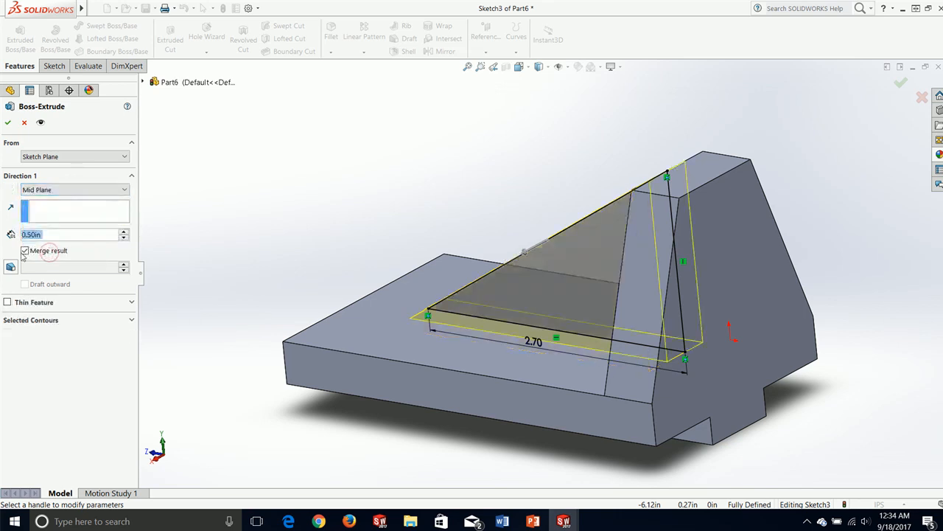
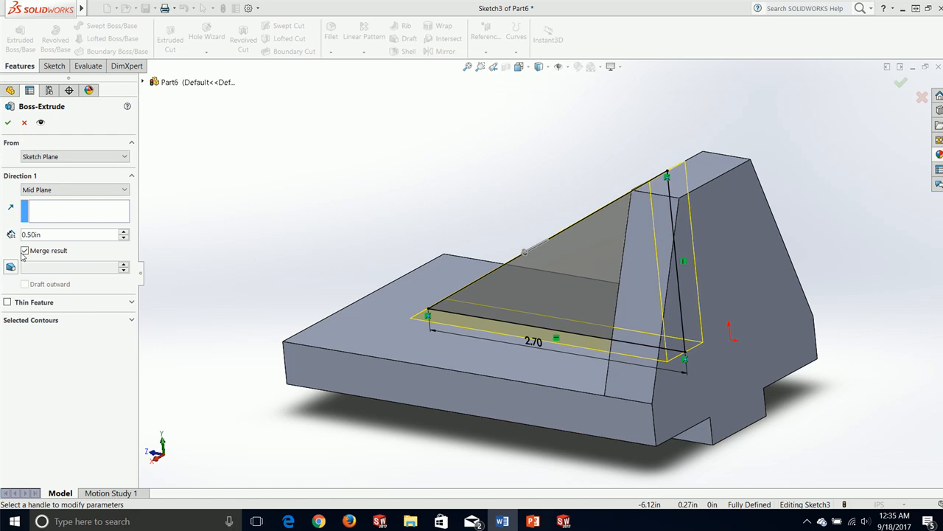
left_click(8, 123)
middle_click_drag(336, 194, 364, 196)
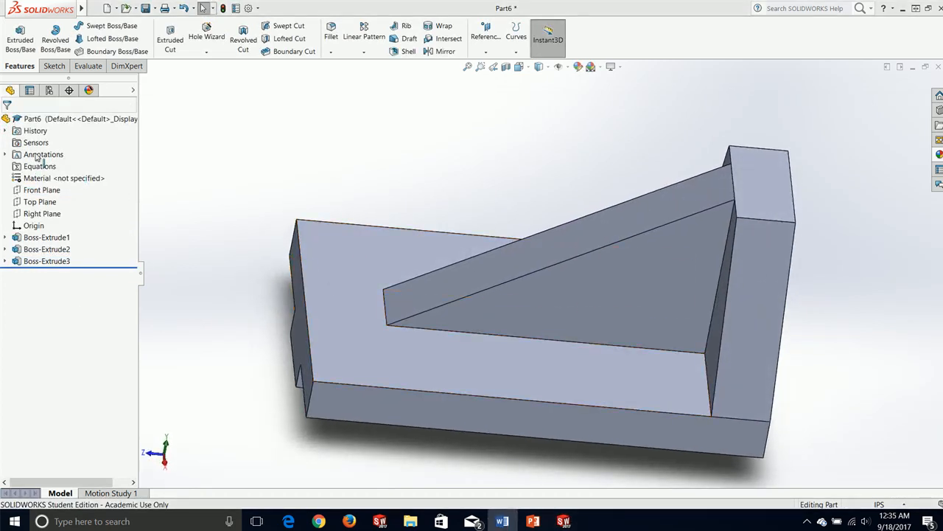
Switch to the Lesson 4 Classwork document in Word, examine the Class Problem 5 views for the rib and countersunk hole dimensions, and return to SOLIDWORKS.
left_click_drag(2, 236, 589, 0)
scroll(457, 242, "up", 5)
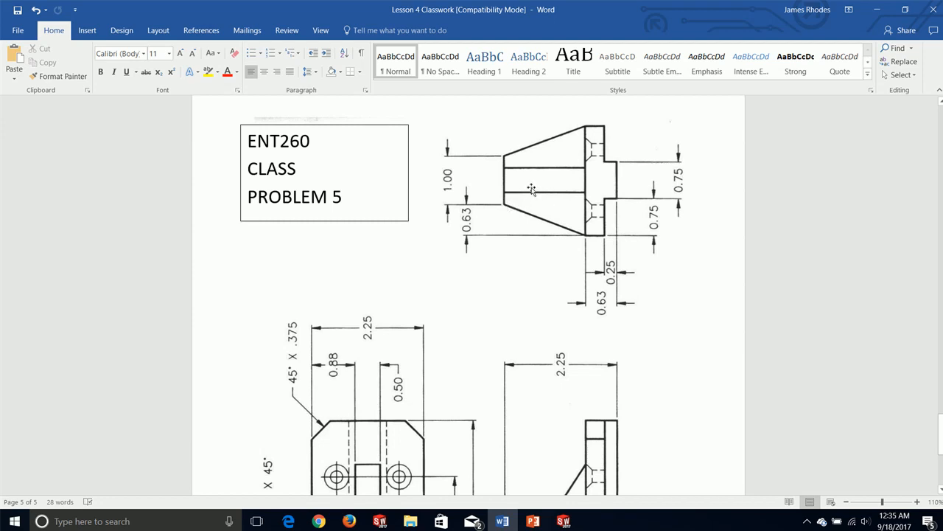
scroll(534, 295, "down", 4)
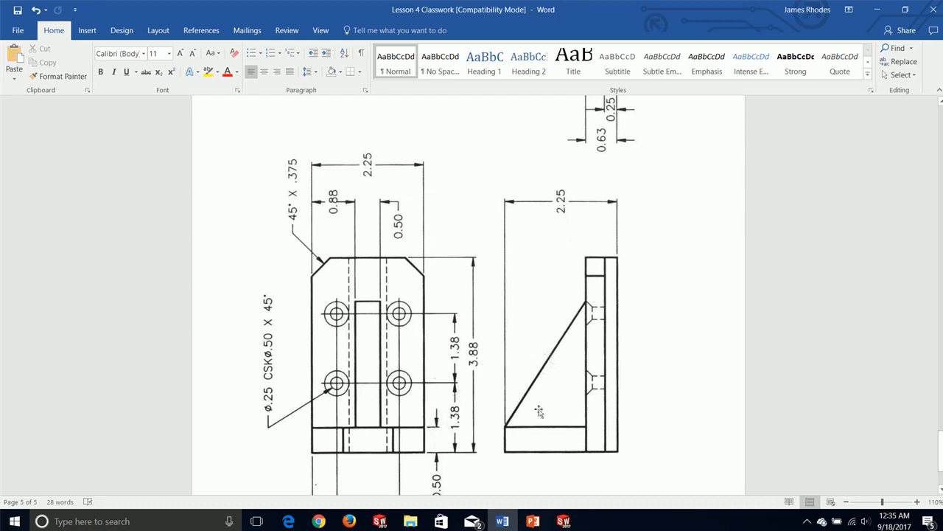
scroll(465, 440, "down", 1)
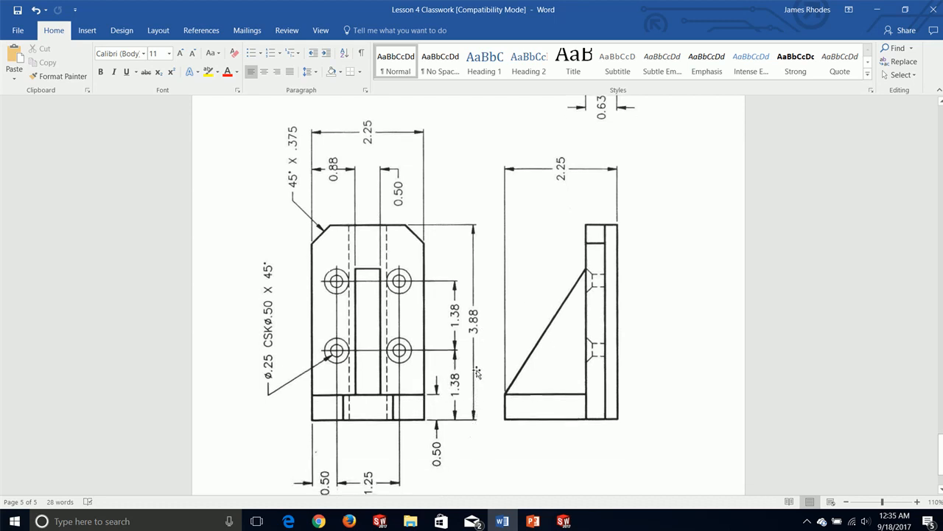
scroll(477, 373, "up", 4)
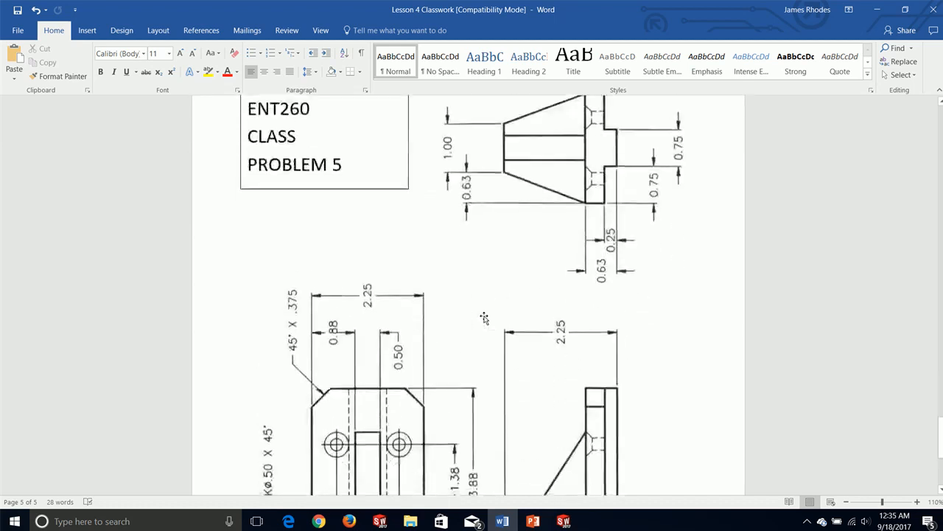
scroll(484, 317, "down", 2)
scroll(484, 318, "down", 3)
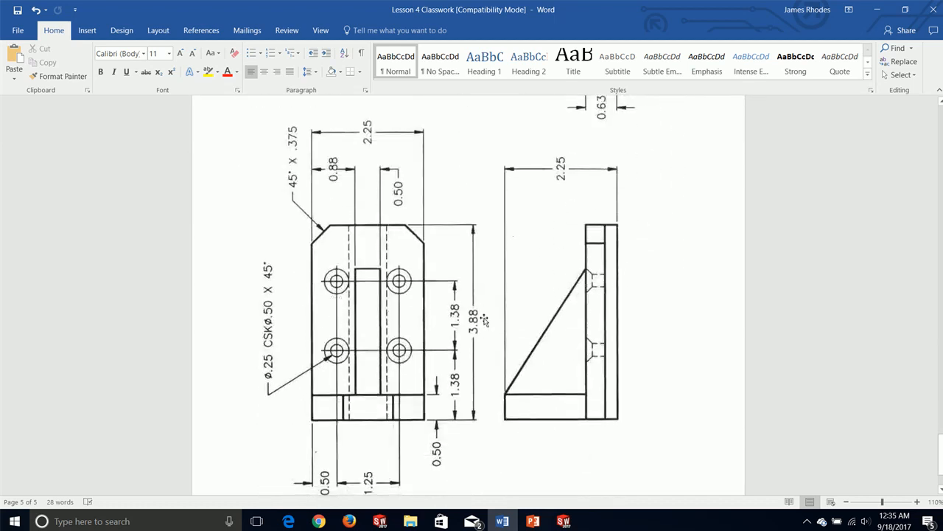
scroll(483, 320, "down", 3)
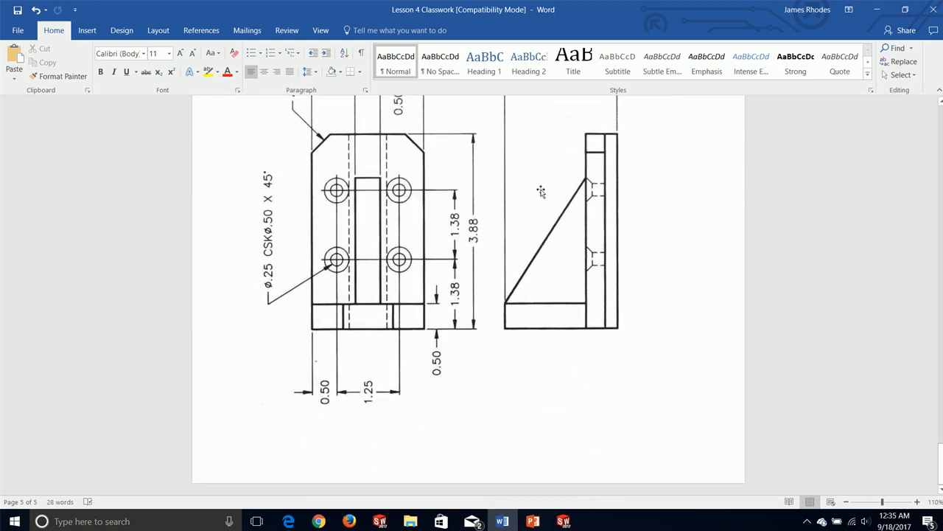
left_click_drag(490, 6, 186, 240)
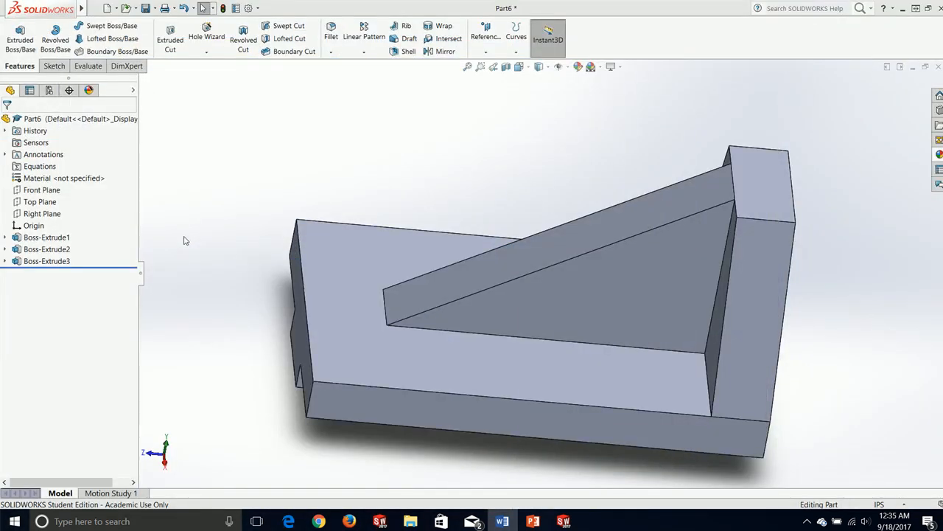
left_click(250, 224)
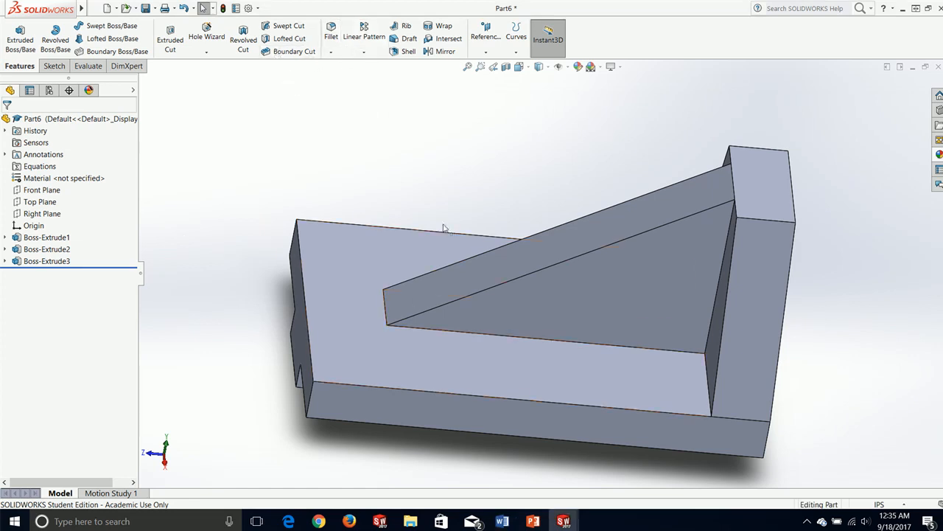
middle_click_drag(388, 181, 375, 204)
key("alt+Tab")
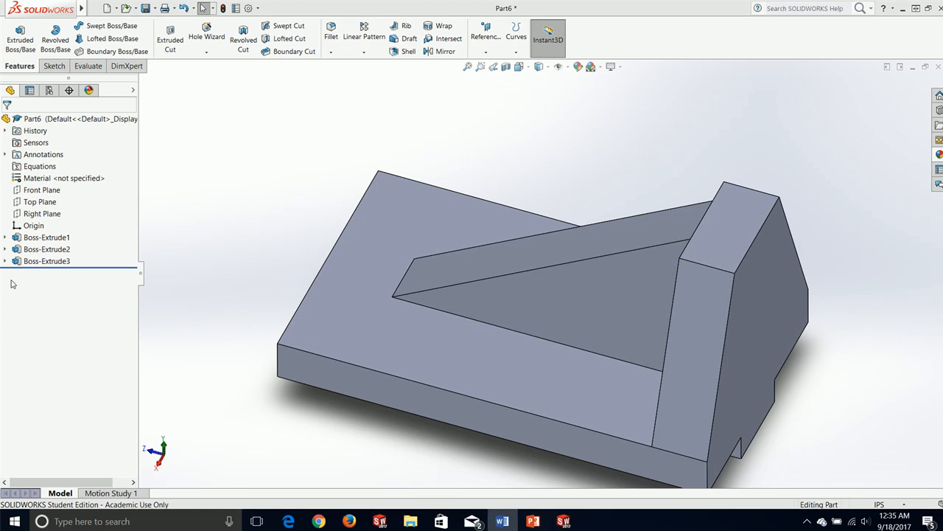
Start a Hole Wizard feature of the plain Hole type, ANSI Inch, all drill sizes, 1/4, Through All with near side countersink.
left_click(52, 70)
left_click(20, 66)
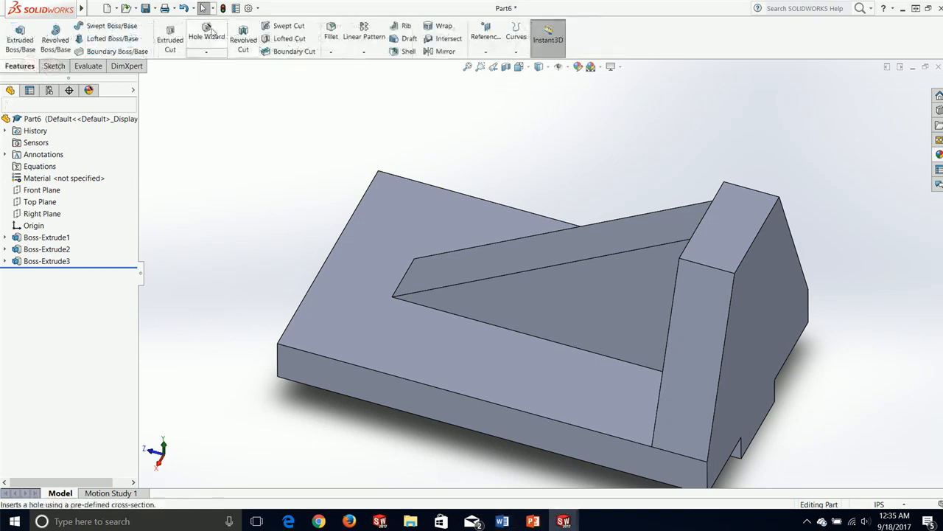
left_click(212, 31)
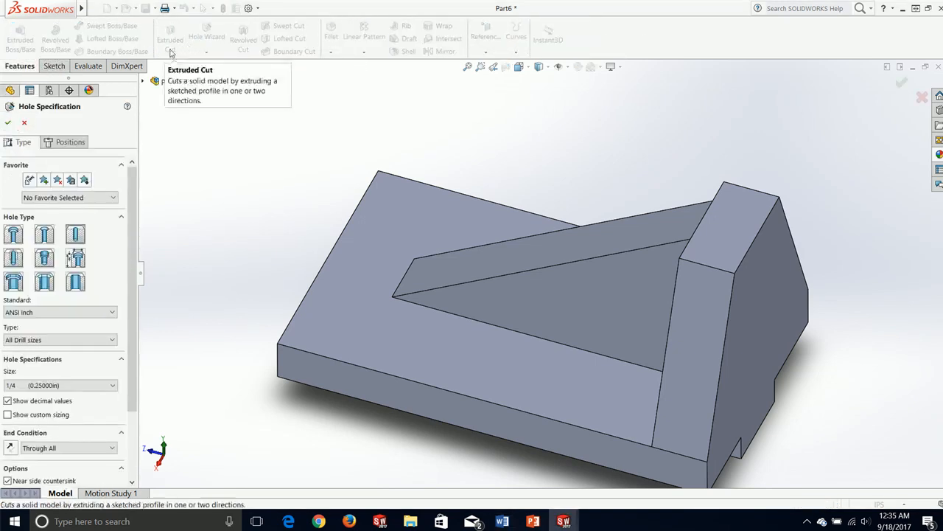
left_click(78, 234)
Choose the base's upper face as the hole placement face and view it straight on.
left_click(65, 141)
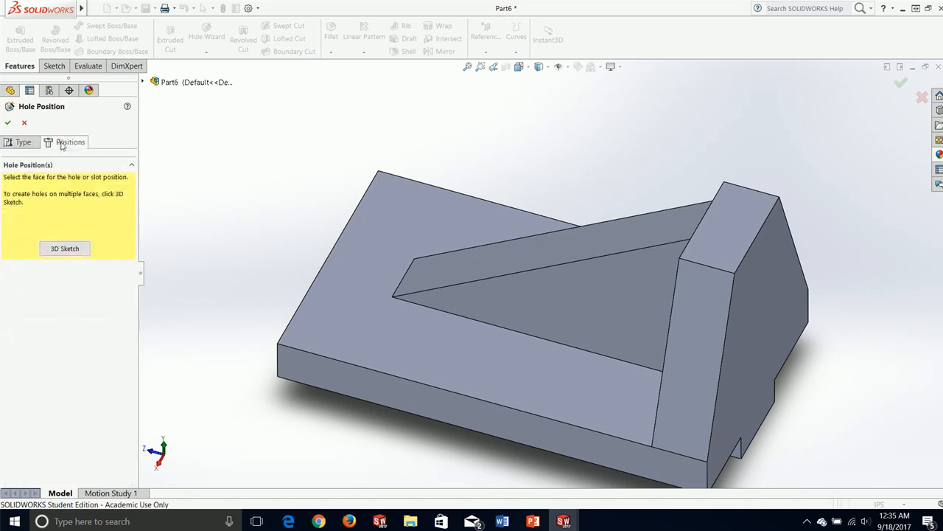
left_click(405, 213)
key("space")
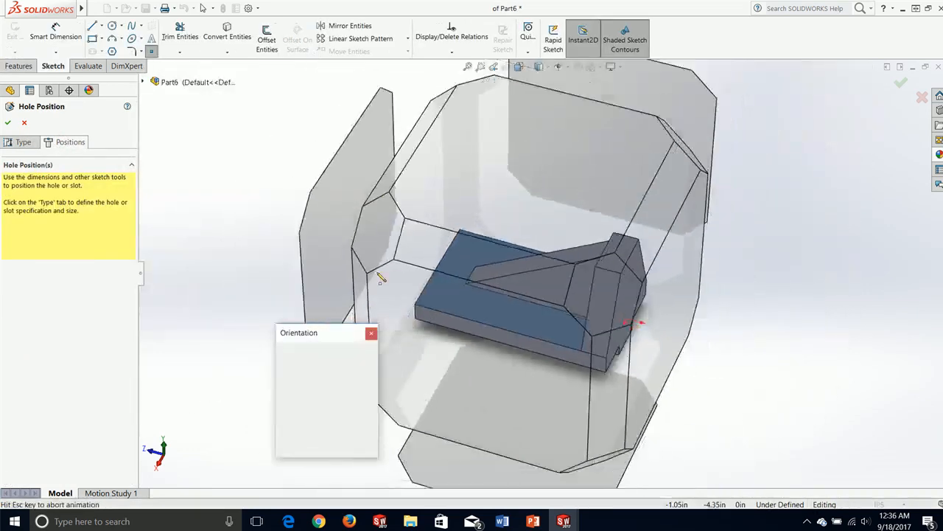
left_click(368, 398)
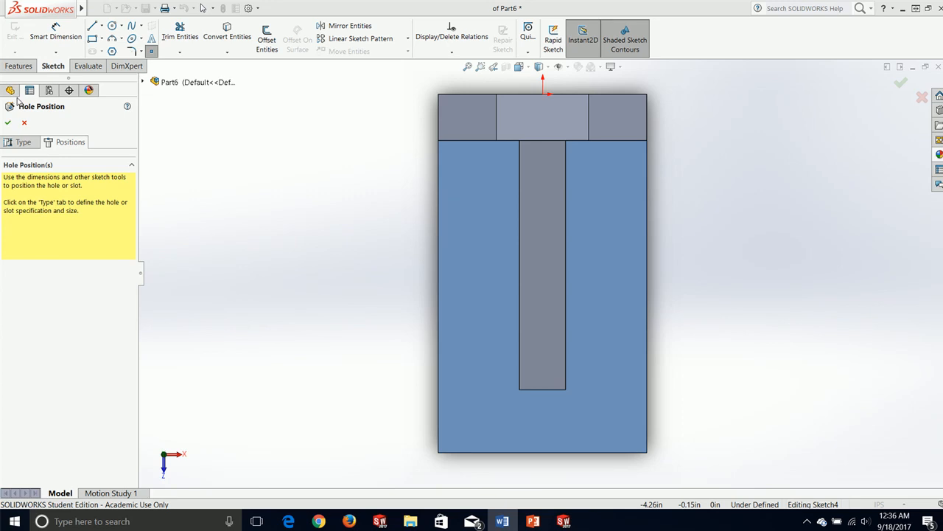
Draw a vertical centerline in the hole position sketch from the origin to the midpoint of the base's far edge.
left_click(101, 26)
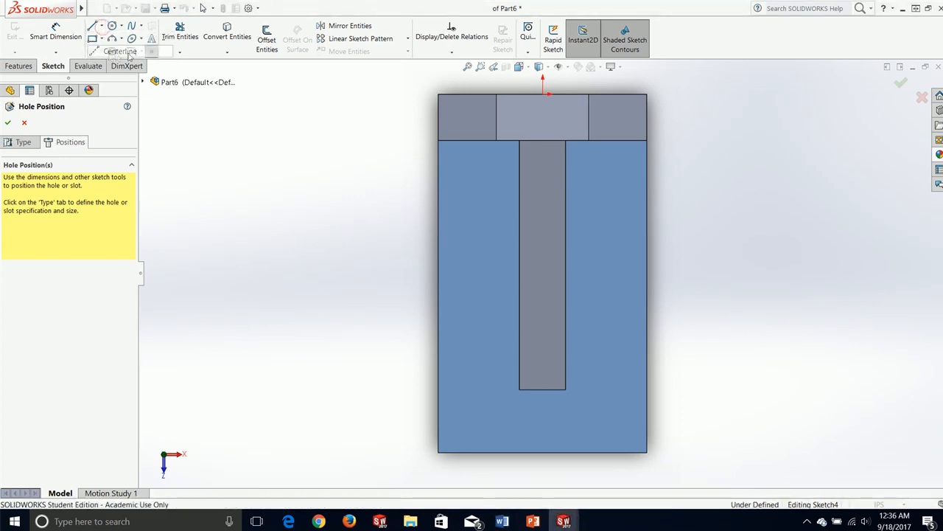
left_click(120, 51)
left_click(543, 94)
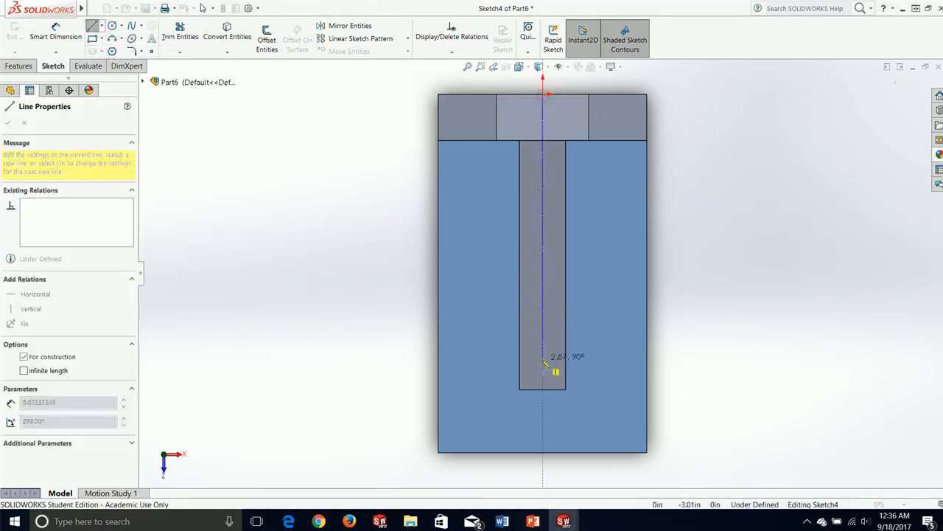
left_click(543, 452)
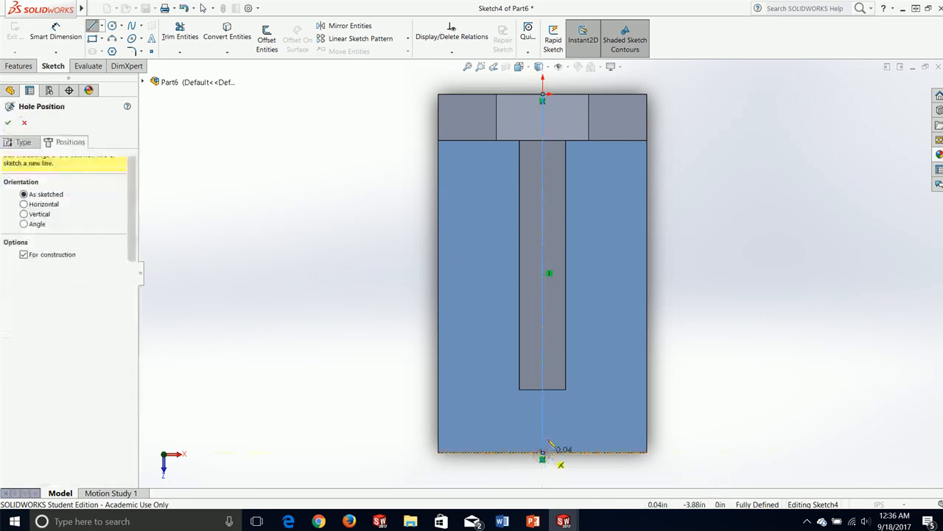
key("Escape")
Place four hole points in a rectangular pattern, two on each side of the rib, about 1.4 in apart across it.
left_click(151, 51)
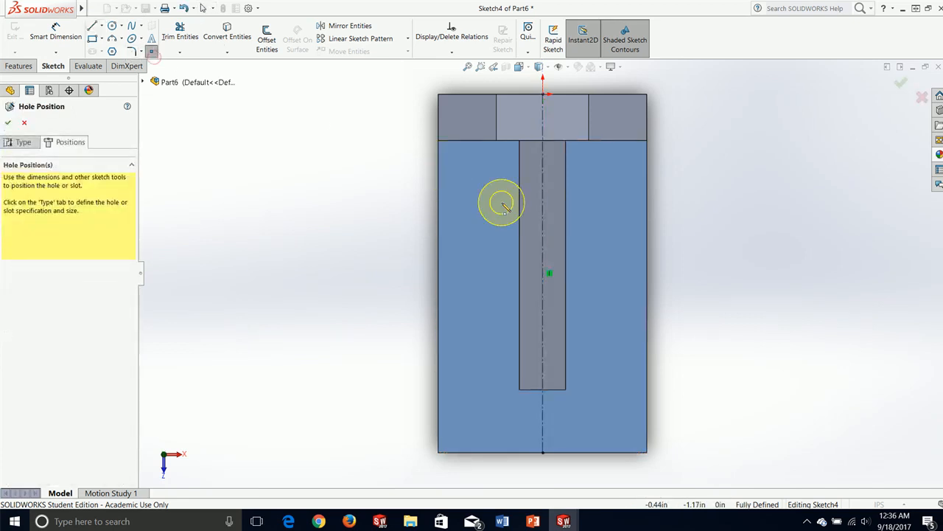
left_click(479, 195)
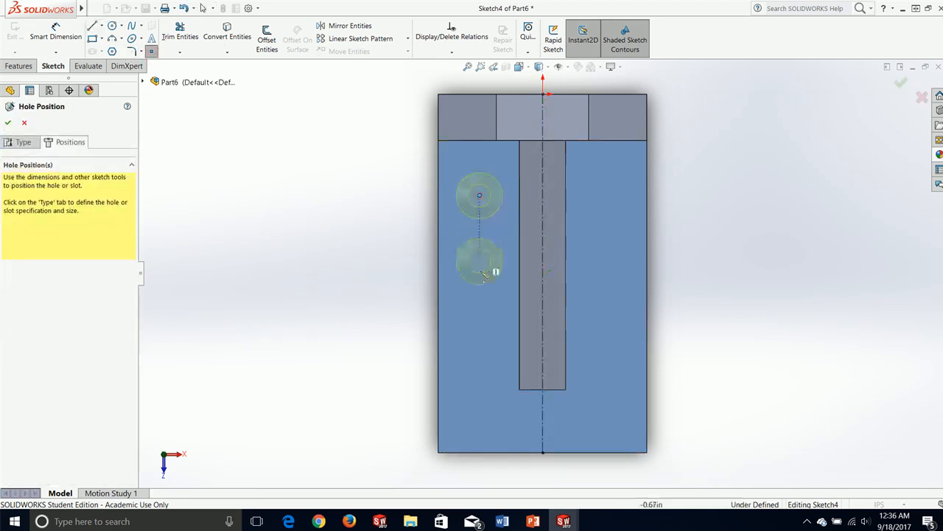
left_click(479, 321)
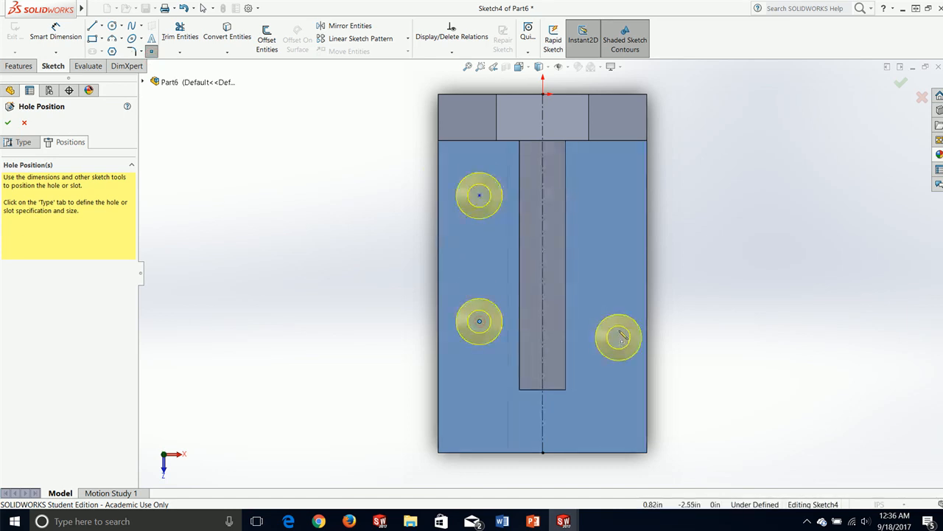
left_click(608, 321)
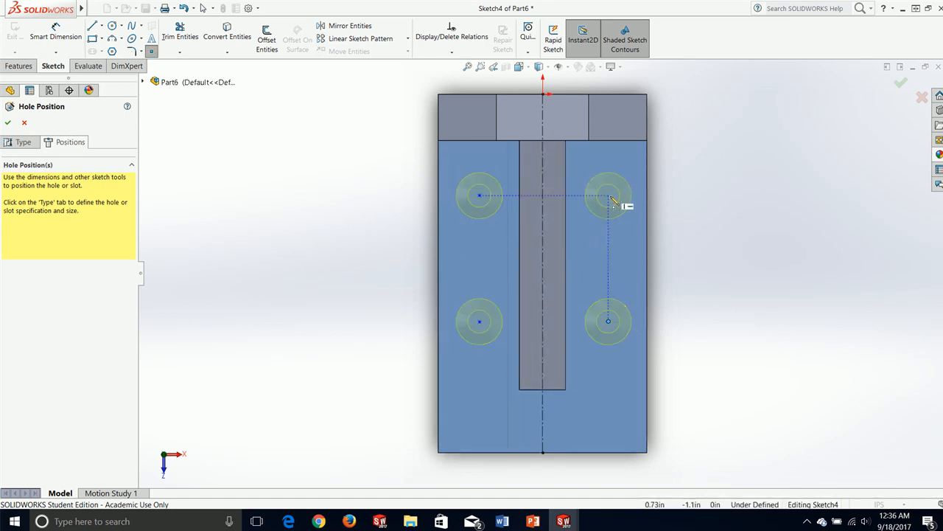
left_click(609, 195)
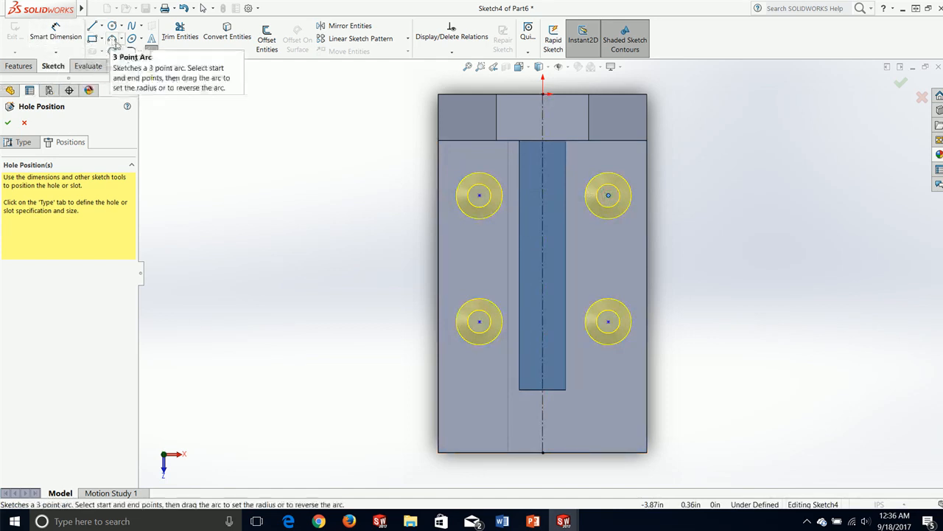
left_click(152, 52)
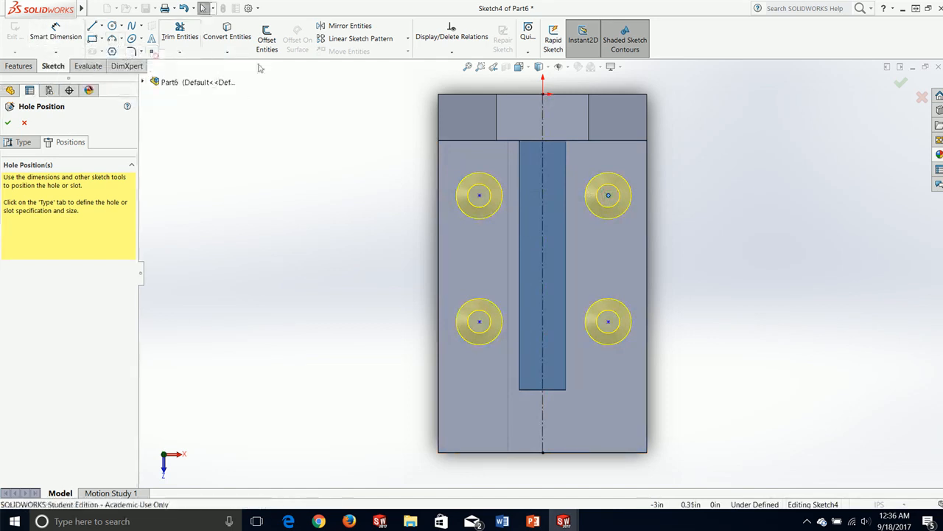
Make the two hole points nearest the upright symmetric about the centerline.
left_click(479, 195)
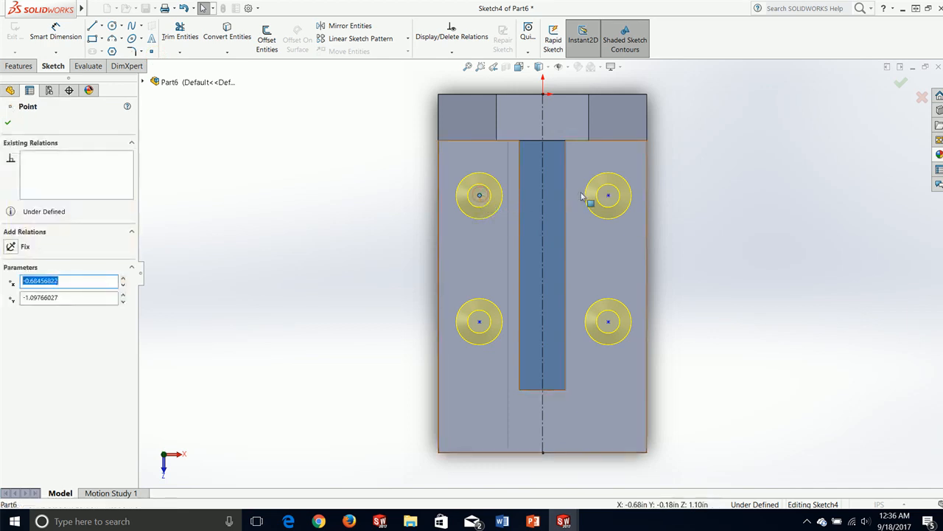
left_click(608, 197, "ctrl")
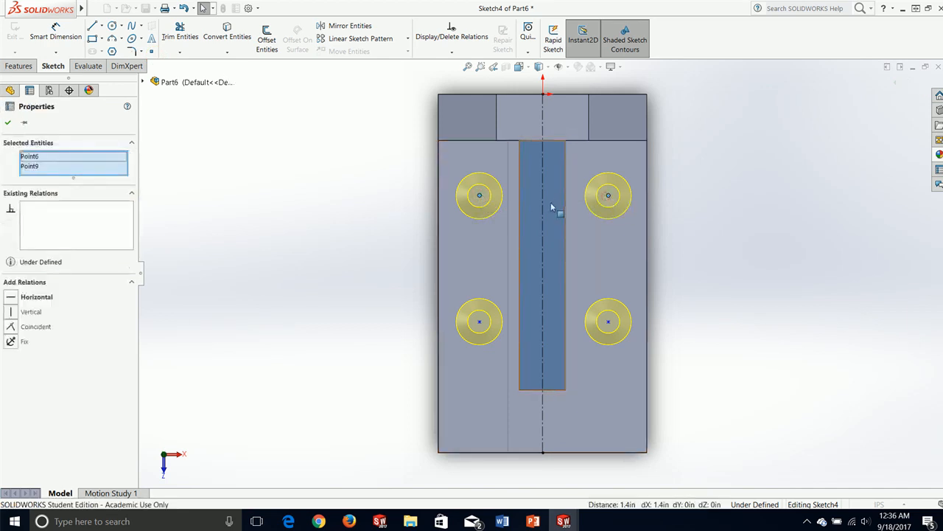
left_click(543, 206, "ctrl")
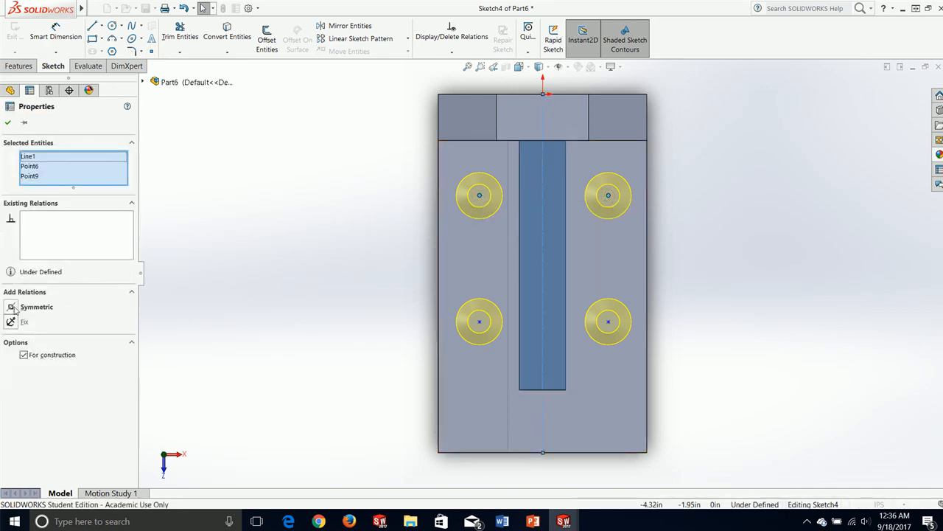
left_click(21, 306)
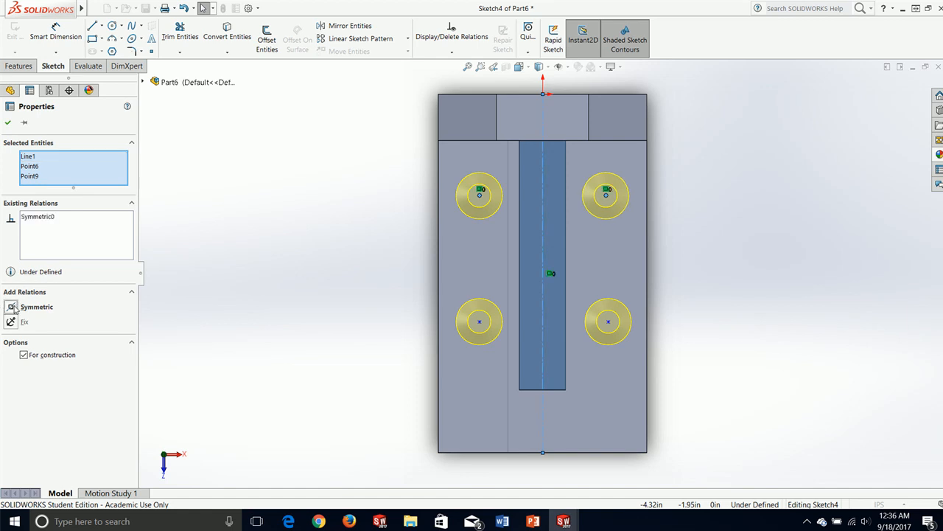
left_click(8, 124)
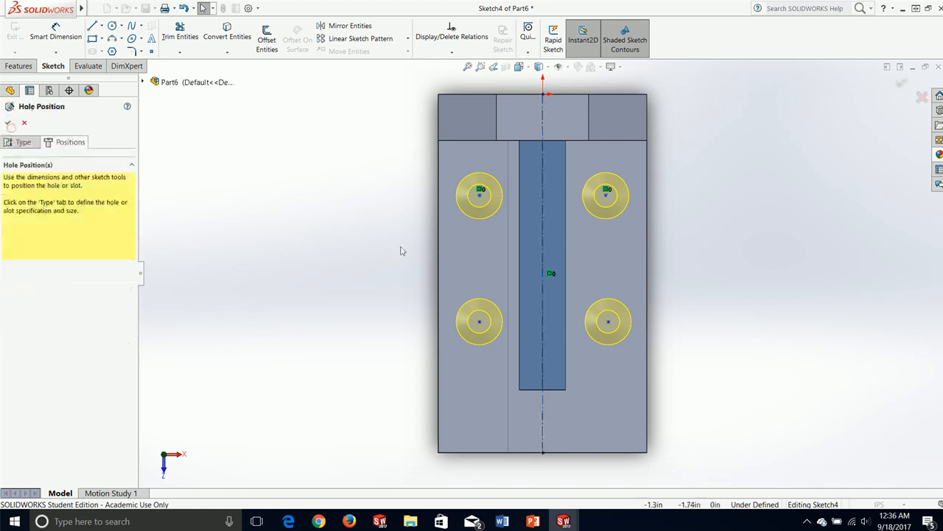
Add a vertical relation between the two hole points on the negative X side of the rib.
left_click(481, 196)
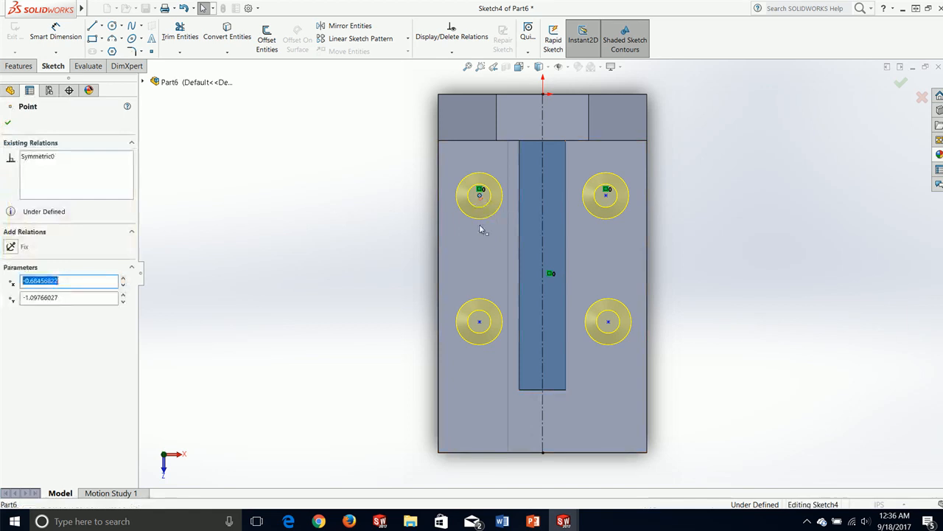
left_click(481, 322, "ctrl")
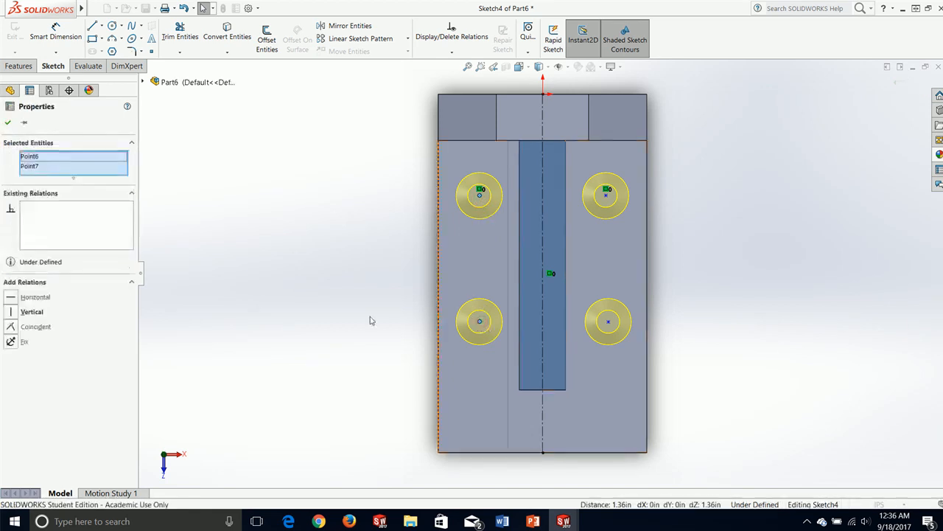
left_click(32, 312)
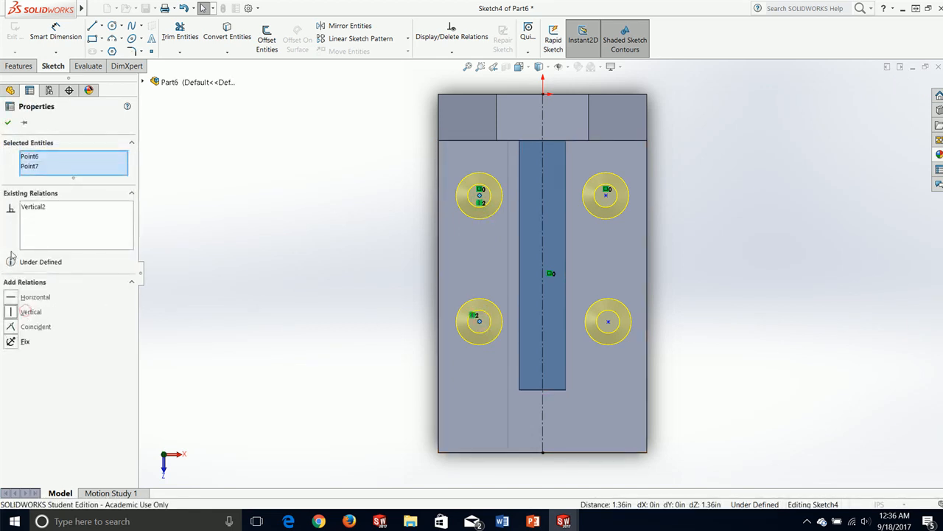
left_click(9, 124)
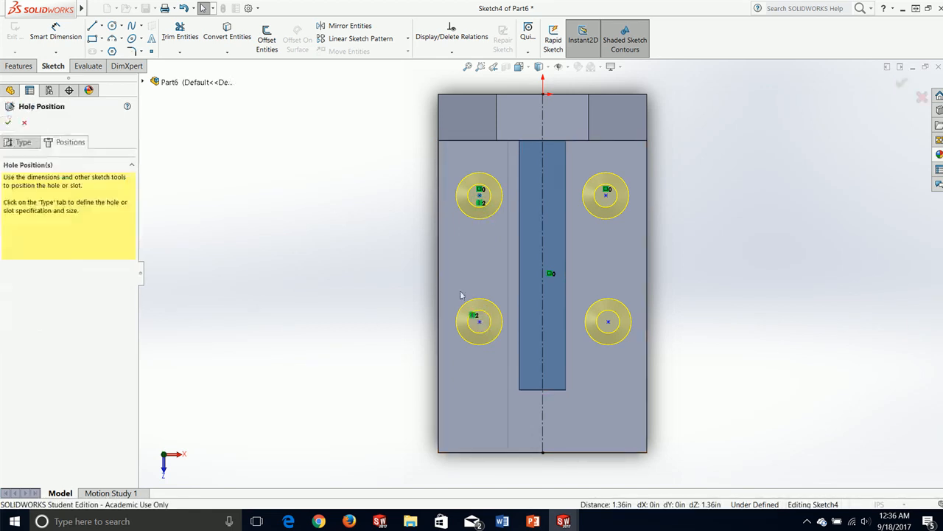
Try to make the two hole points farthest from the upright symmetric about the centerline with the base face also selected.
left_click(608, 323, "ctrl")
left_click(543, 339, "ctrl")
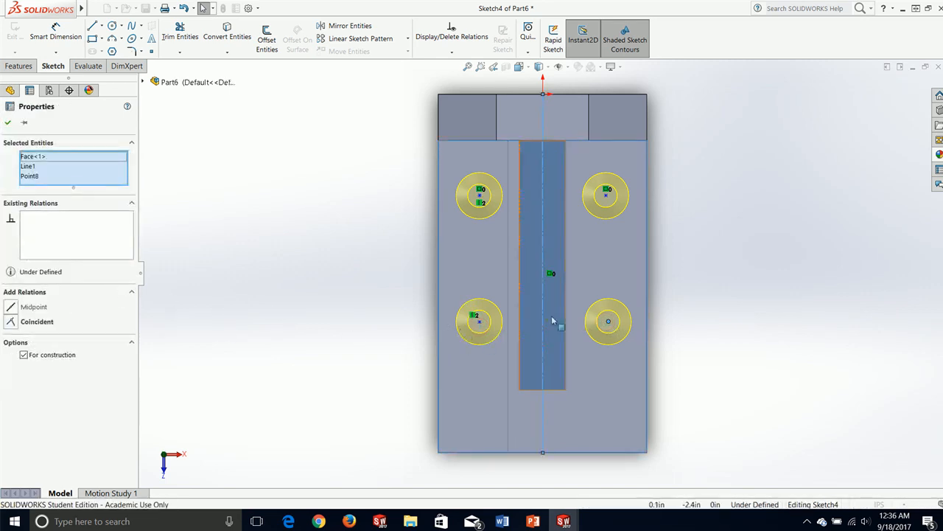
left_click(480, 322, "ctrl")
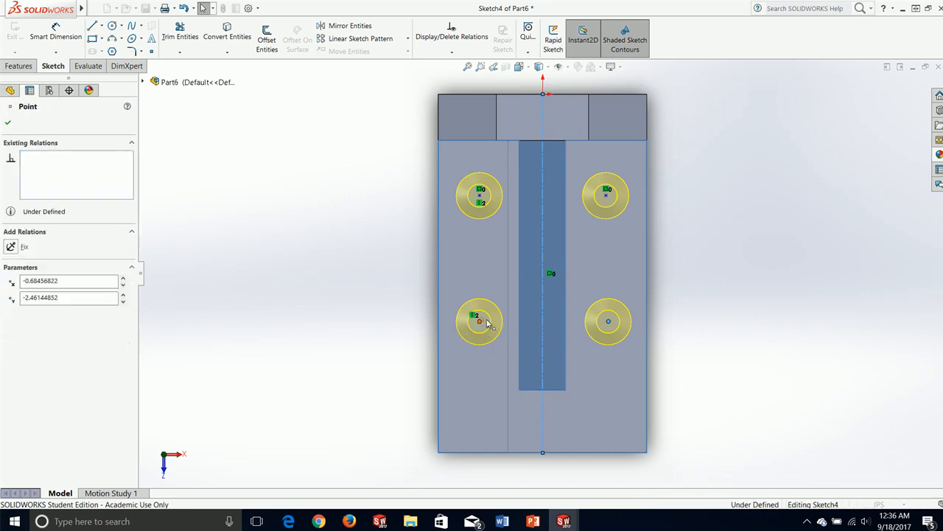
left_click(33, 316)
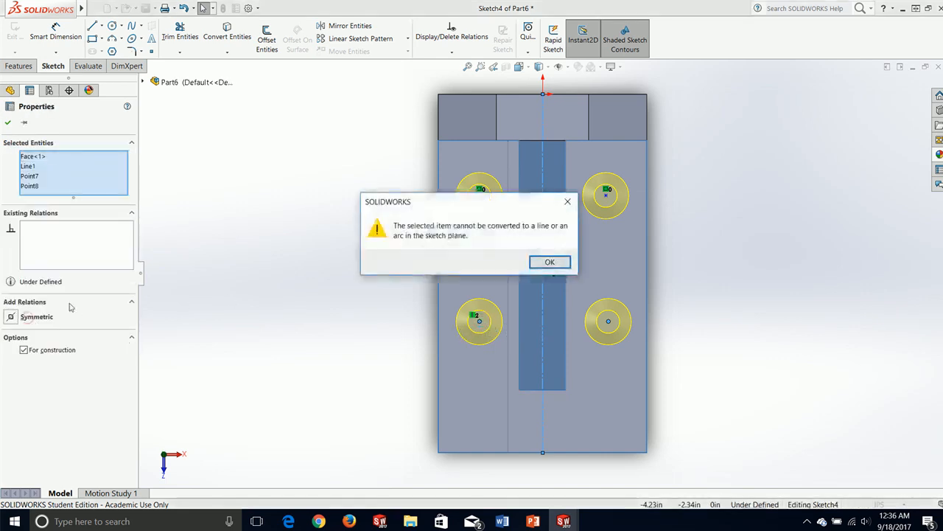
left_click(564, 265)
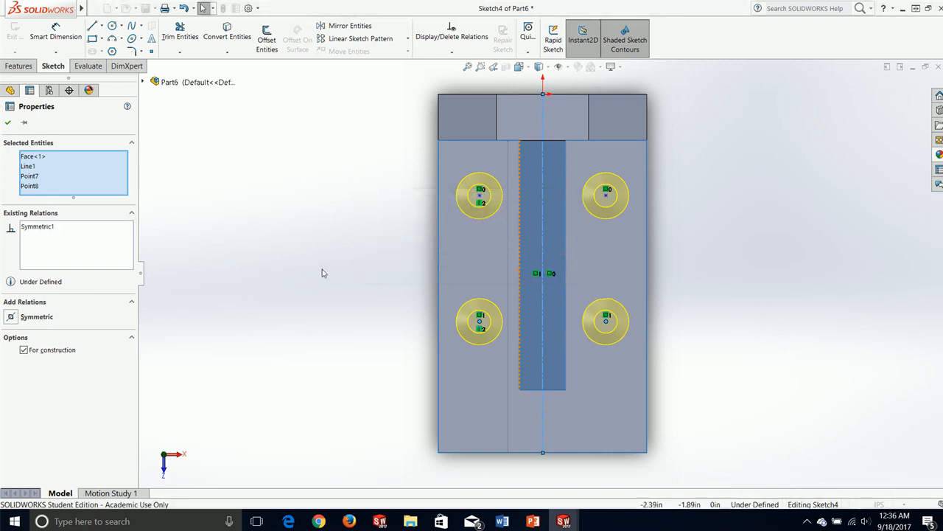
left_click(323, 296)
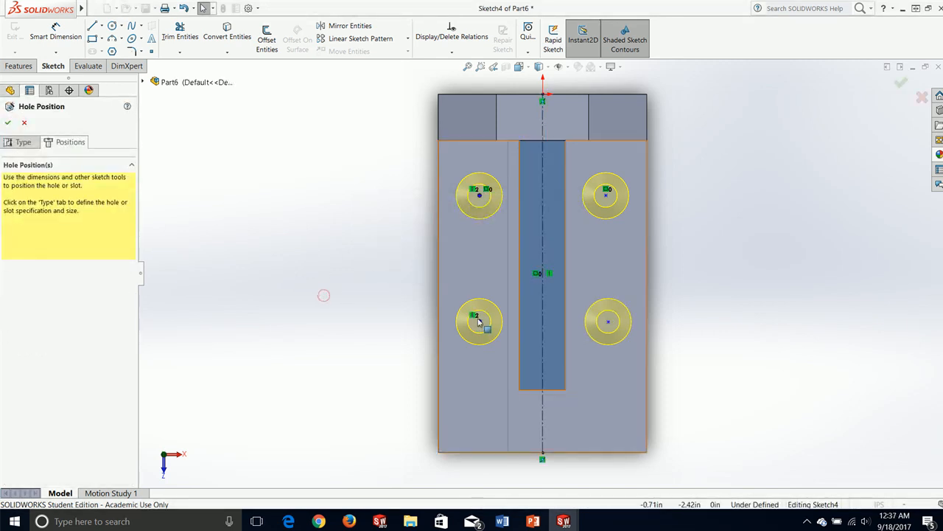
Make the two hole points farthest from the upright symmetric about the centerline.
left_click(608, 322)
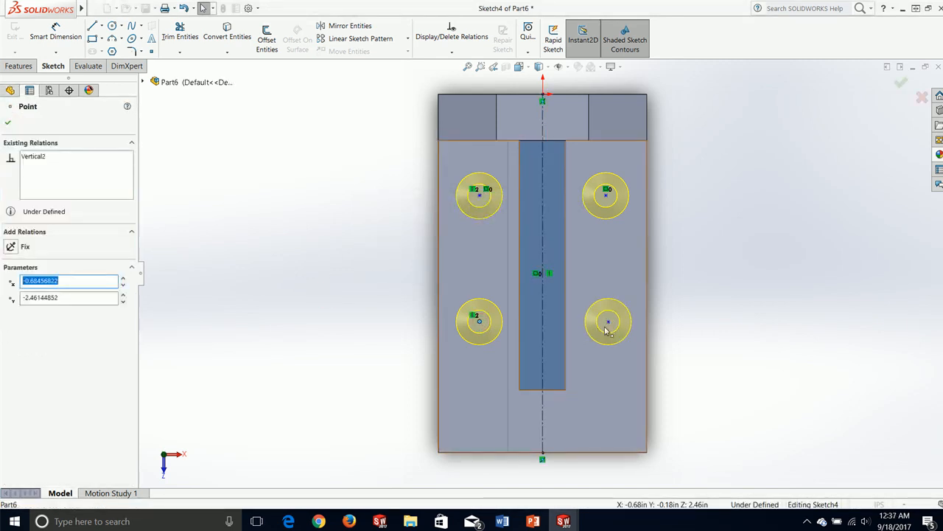
left_click(543, 337, "ctrl")
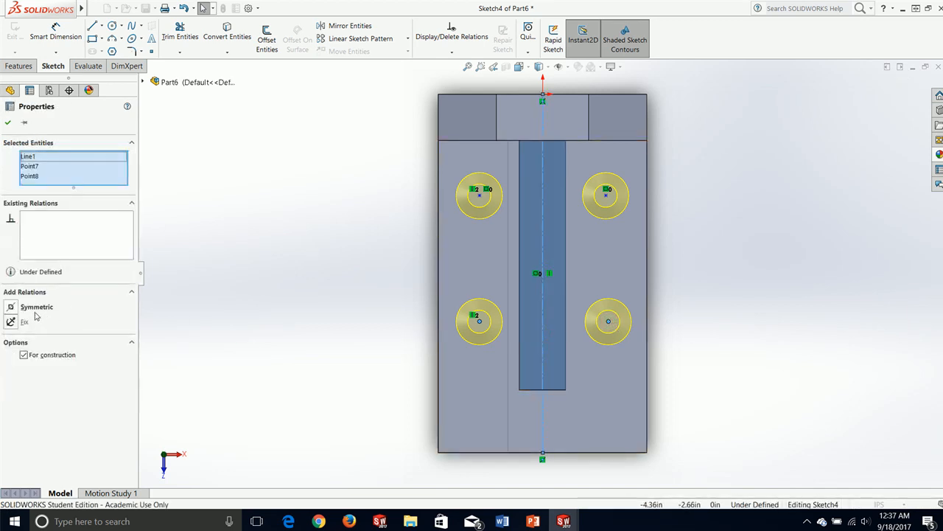
left_click(35, 309)
left_click(7, 123)
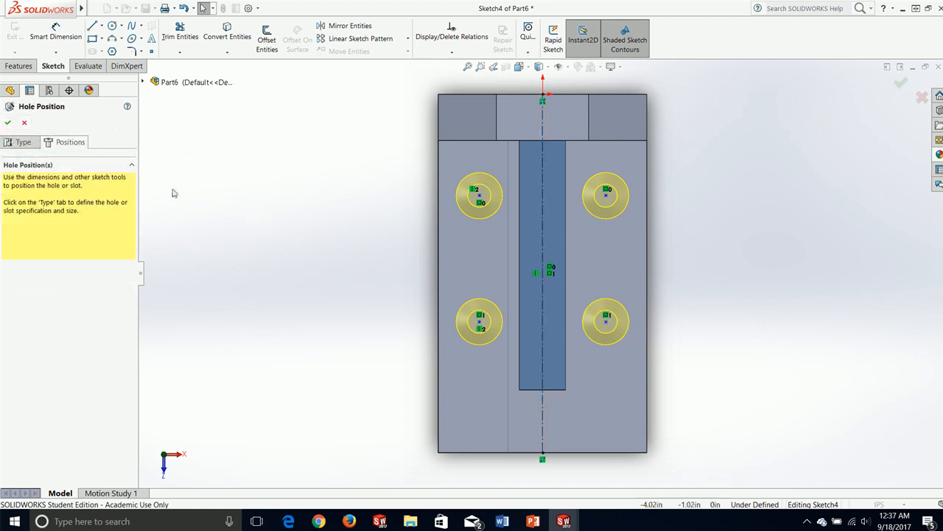
Dimension the distance from the bracket's back edge to the hole point nearest the upright as 1.38 in.
left_click(55, 30)
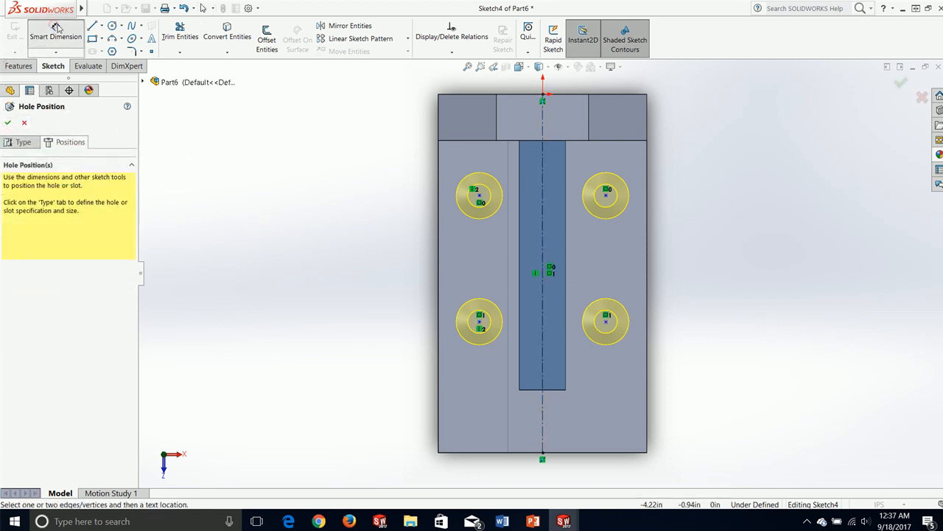
left_click(479, 198)
left_click(506, 94)
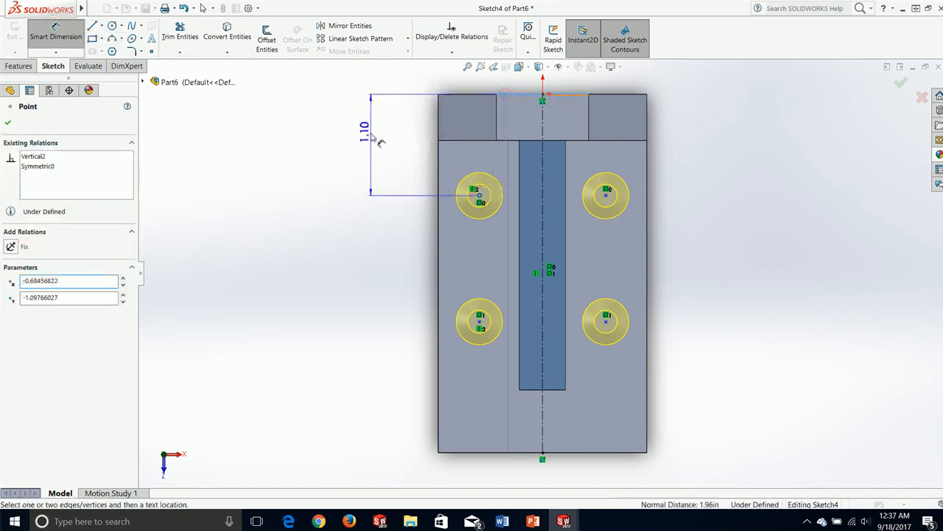
left_click(378, 140)
type("1.3")
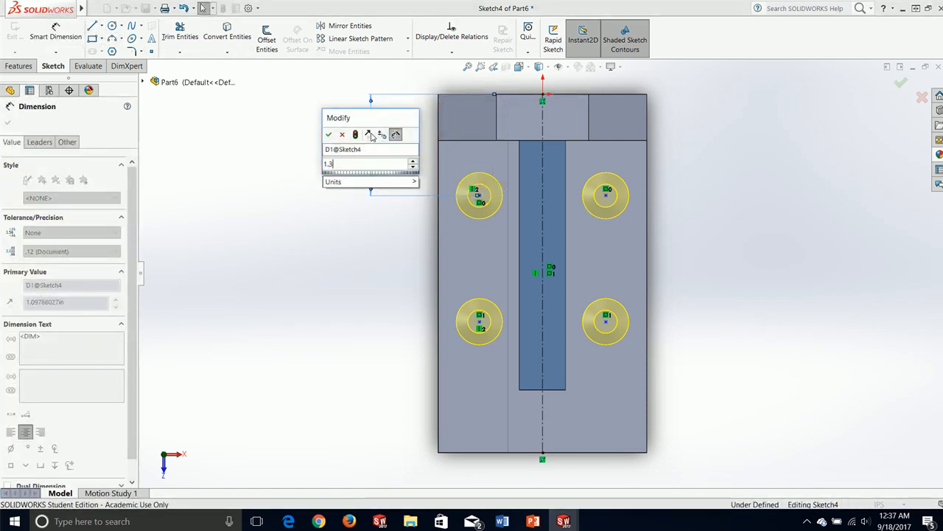
type("8")
key("Return")
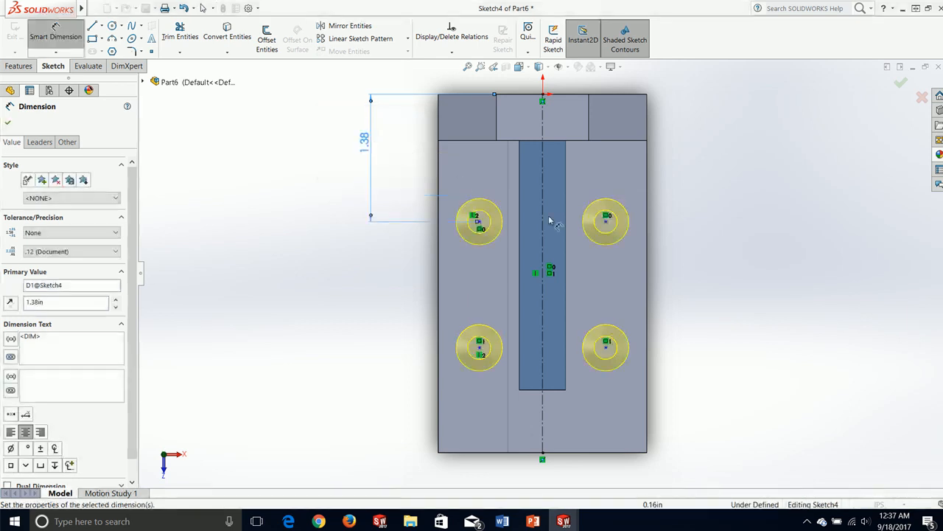
Dimension the lengthwise spacing between the two hole points on the same side of the rib as 1.38 in.
left_click(479, 221)
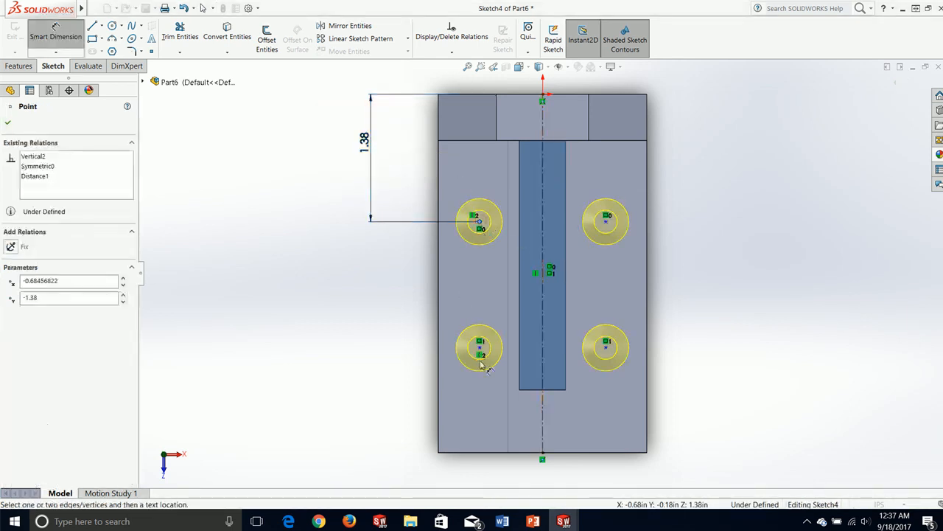
left_click(480, 348)
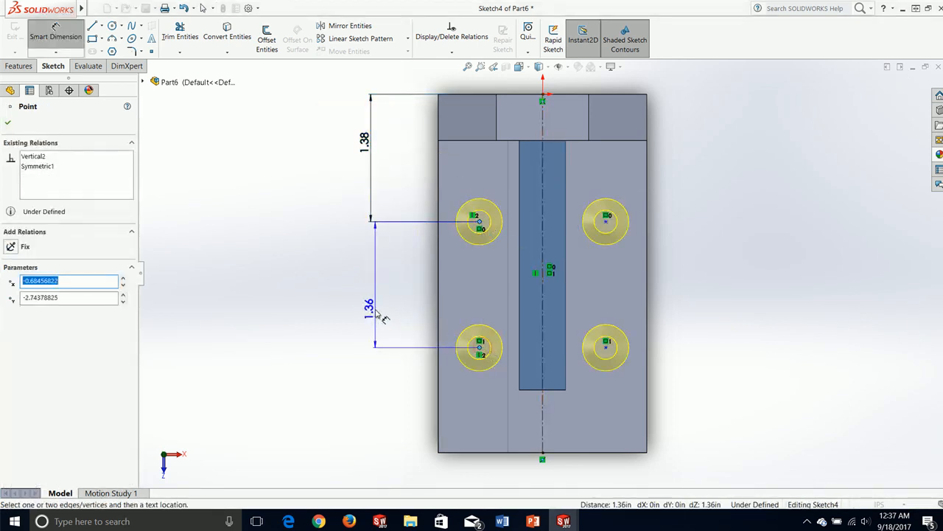
left_click(372, 310)
type("1")
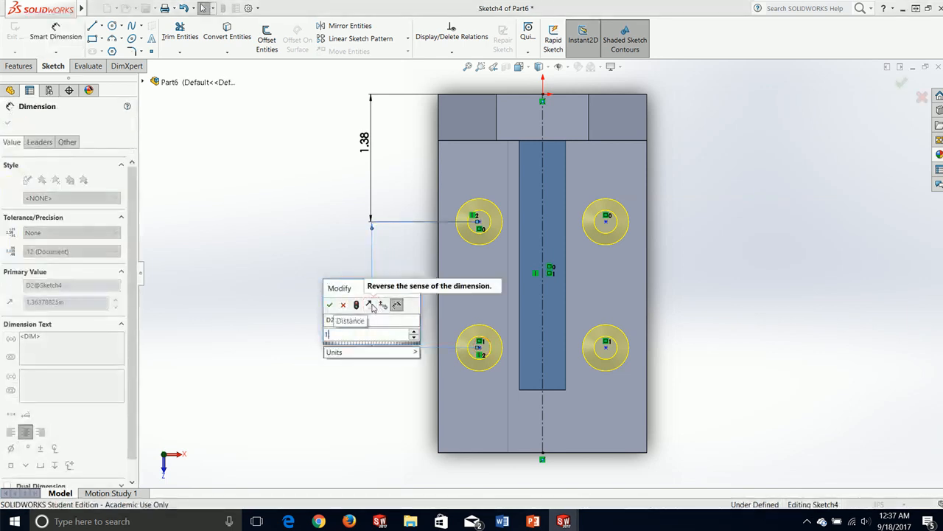
type(".36")
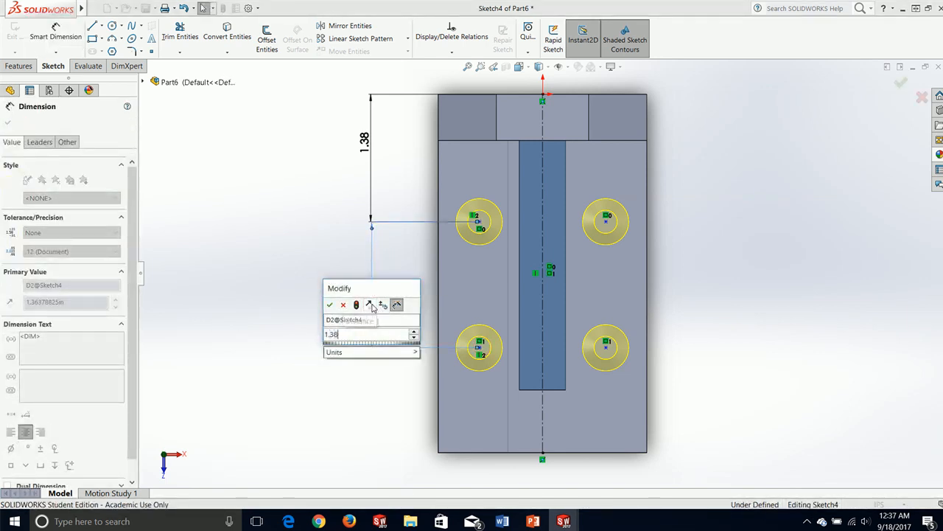
key("Return")
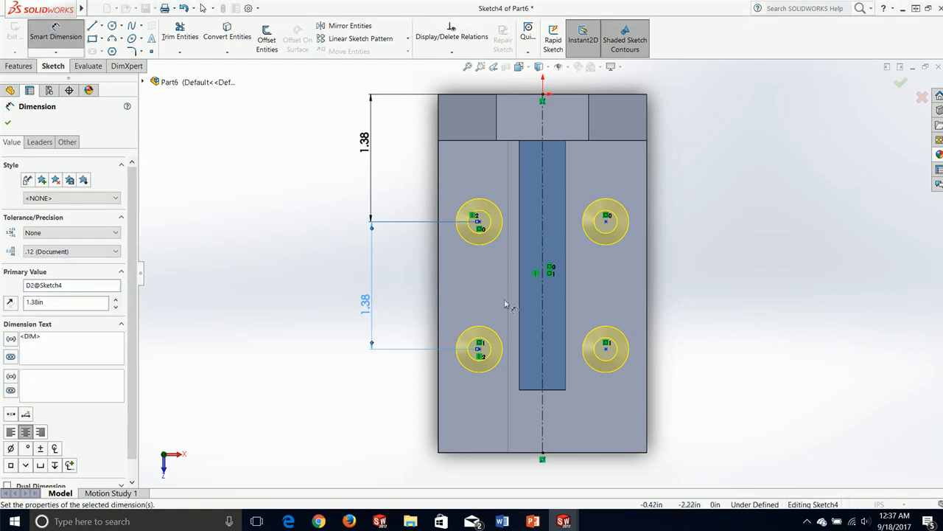
Dimension the spacing across the rib between the two hole points nearest the upright as 1.25 in.
left_click(479, 221)
left_click(606, 219)
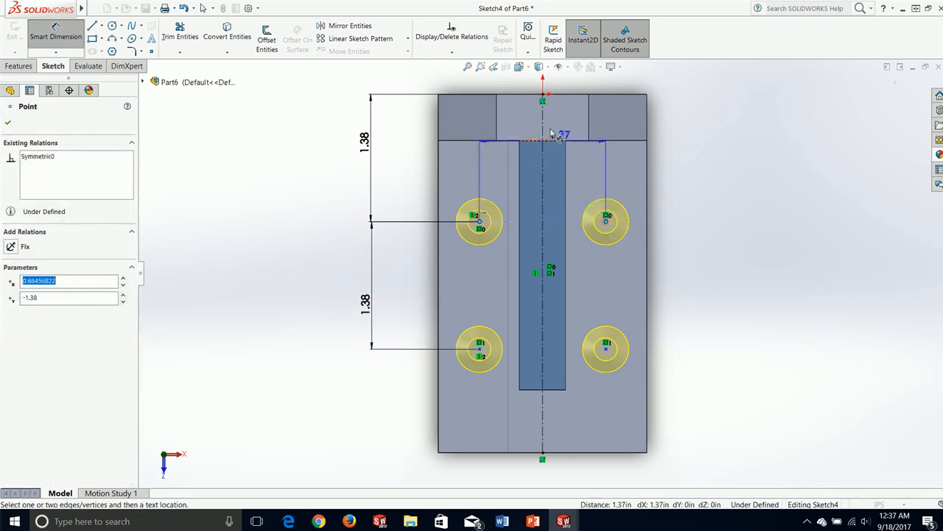
left_click(522, 90)
type("1.25")
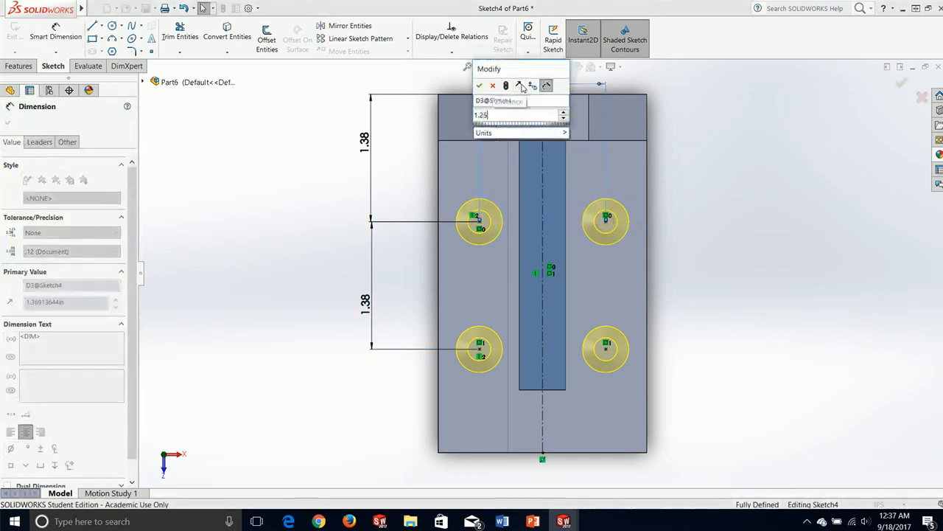
key("Return")
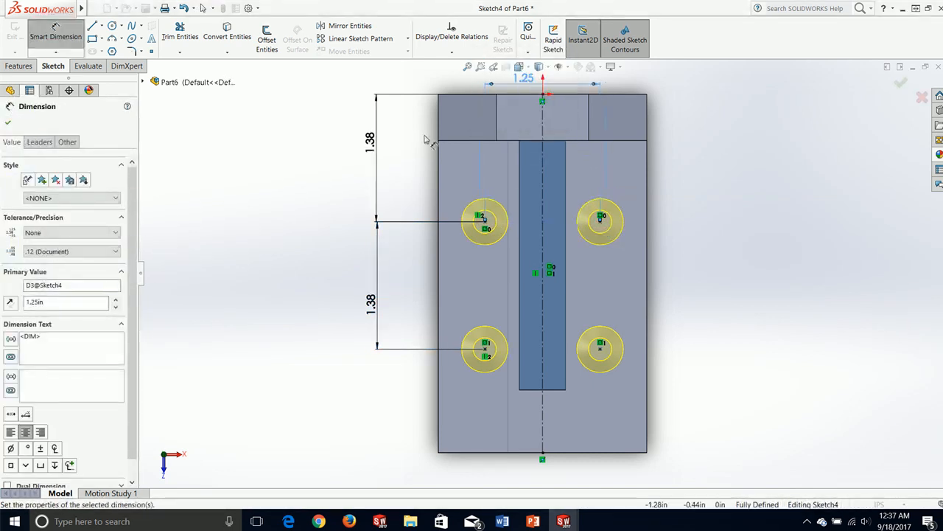
left_click(8, 123)
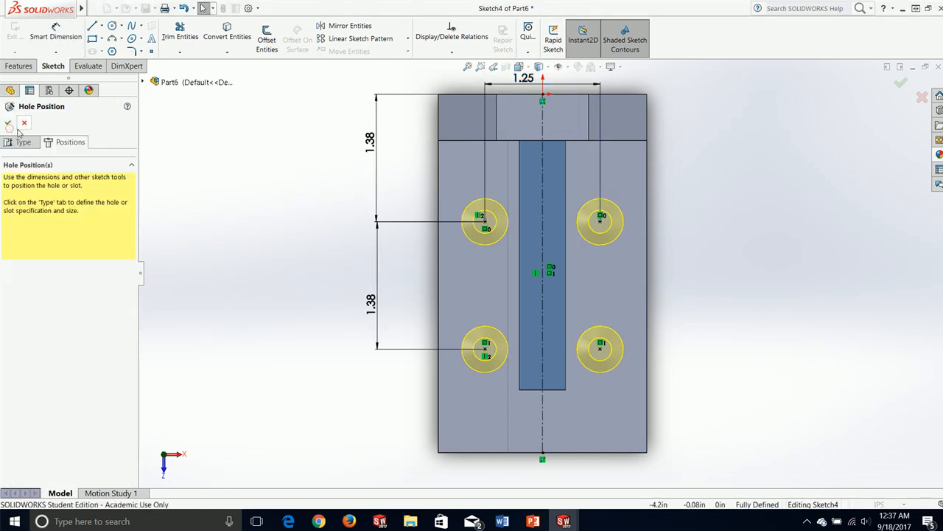
In the hole specification, set the near side countersink angle to 45 degrees and turn off the far side countersink.
left_click(19, 142)
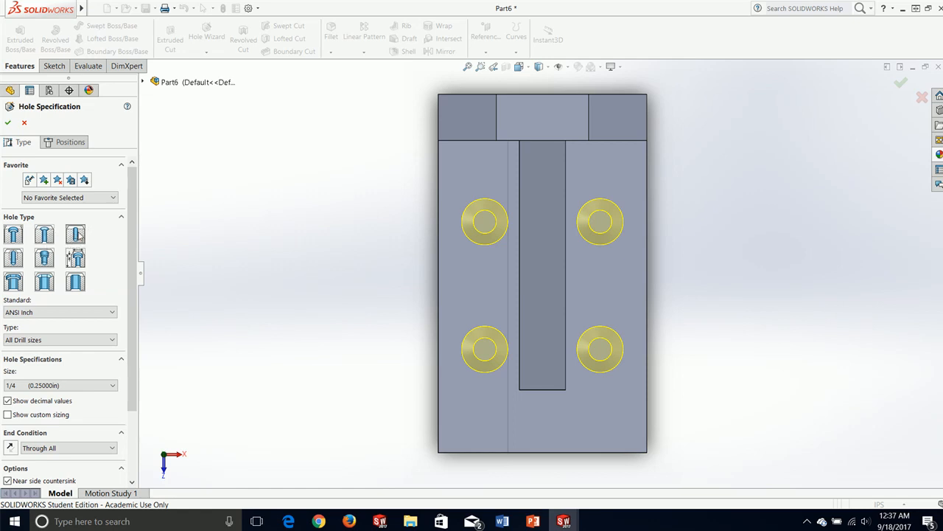
scroll(133, 238, "down", 3)
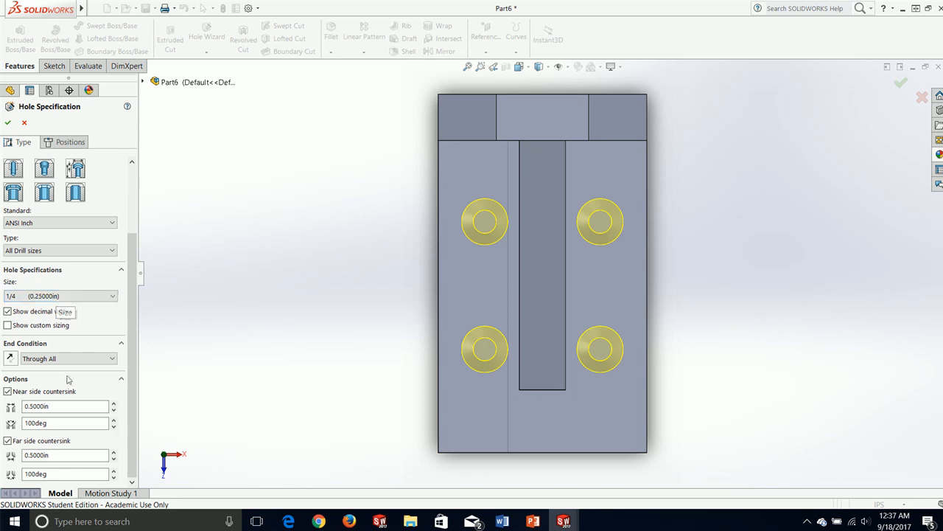
left_click(46, 422)
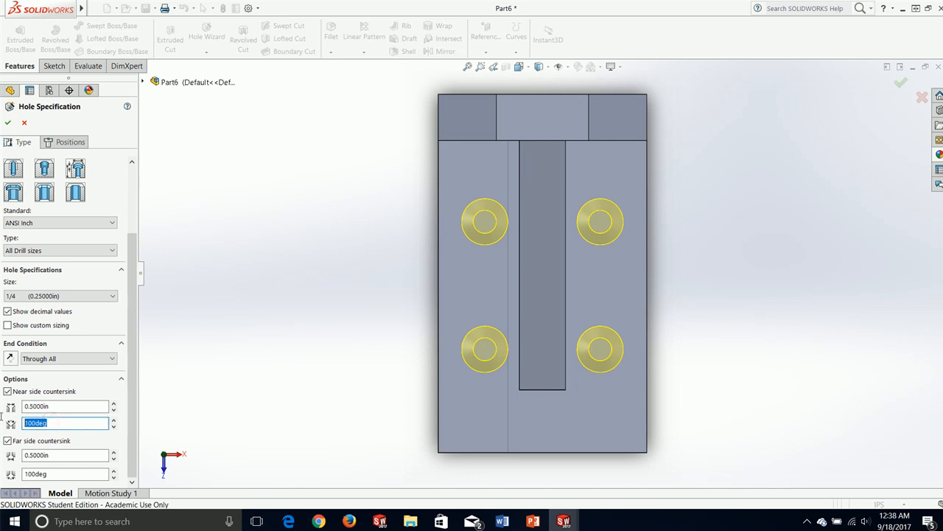
type("45")
left_click(16, 440)
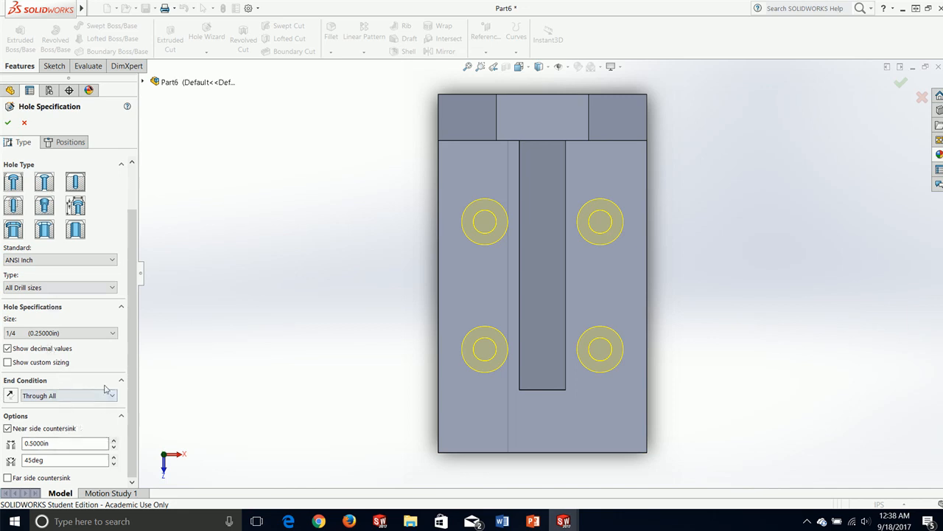
Set the near side countersink angle to 90 degrees and create the four countersunk holes.
middle_click_drag(250, 358, 175, 150)
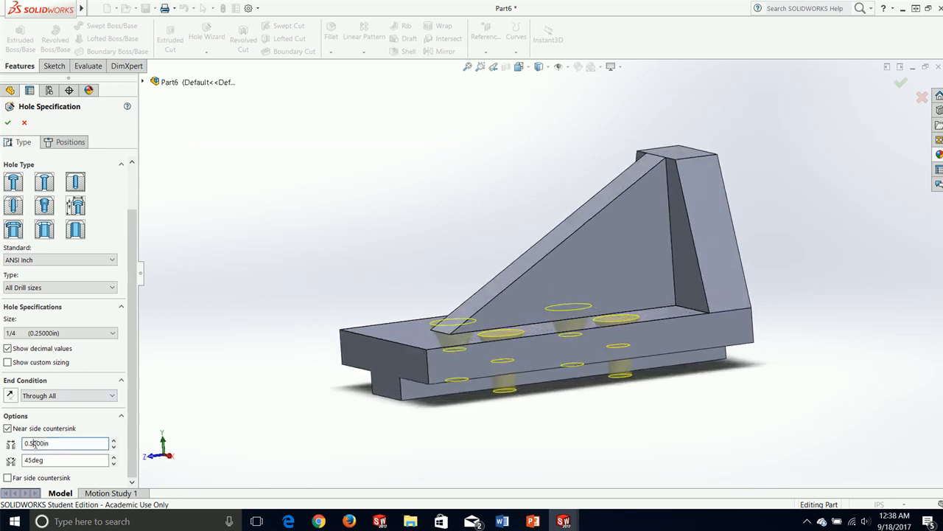
middle_click_drag(269, 299, 242, 248)
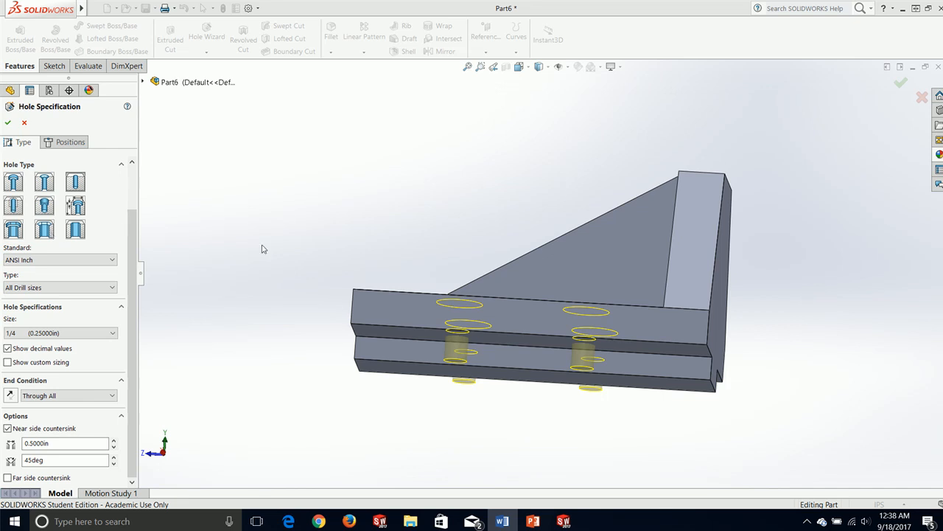
middle_click_drag(392, 214, 386, 279)
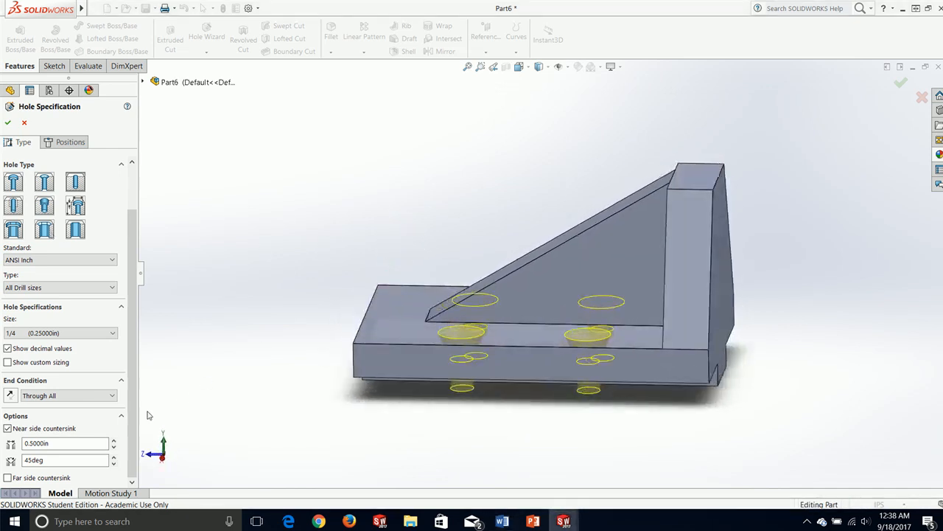
left_click(53, 459)
type("90")
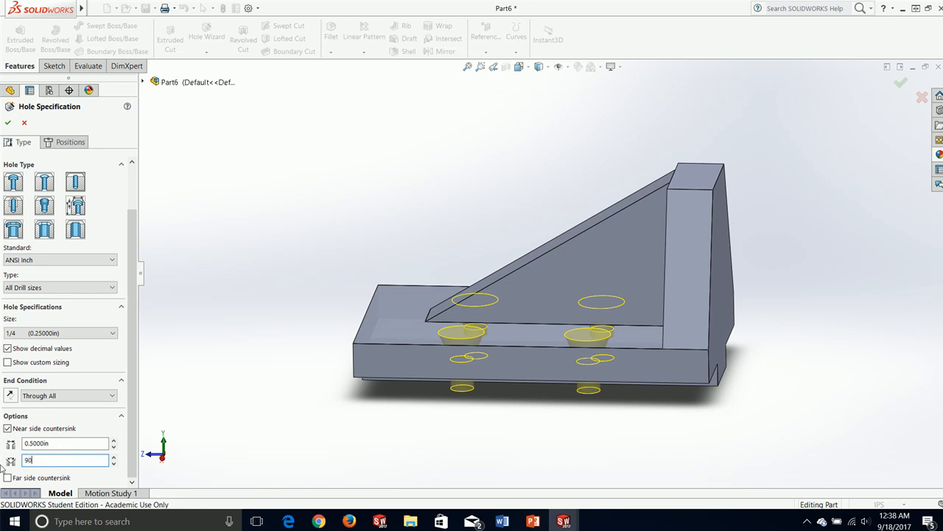
key("Return")
middle_click_drag(375, 325, 396, 292)
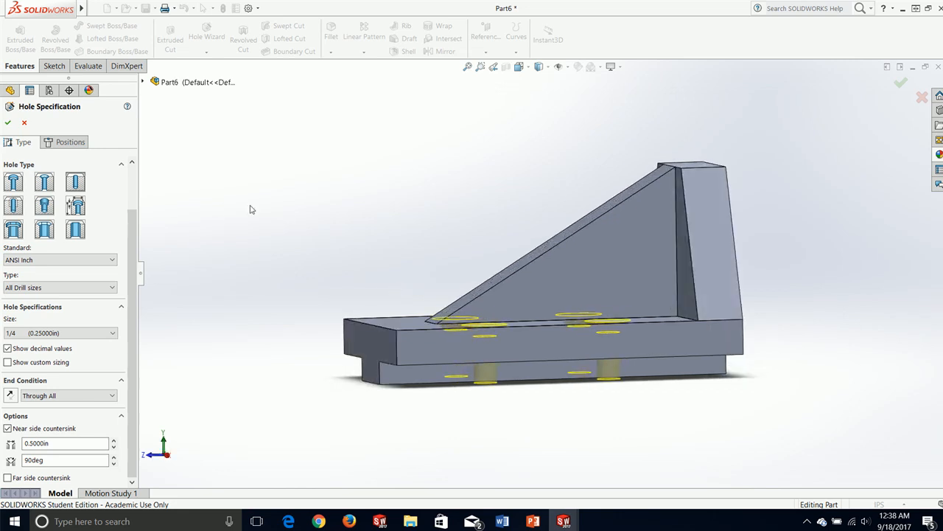
left_click(8, 124)
middle_click_drag(339, 248, 327, 299)
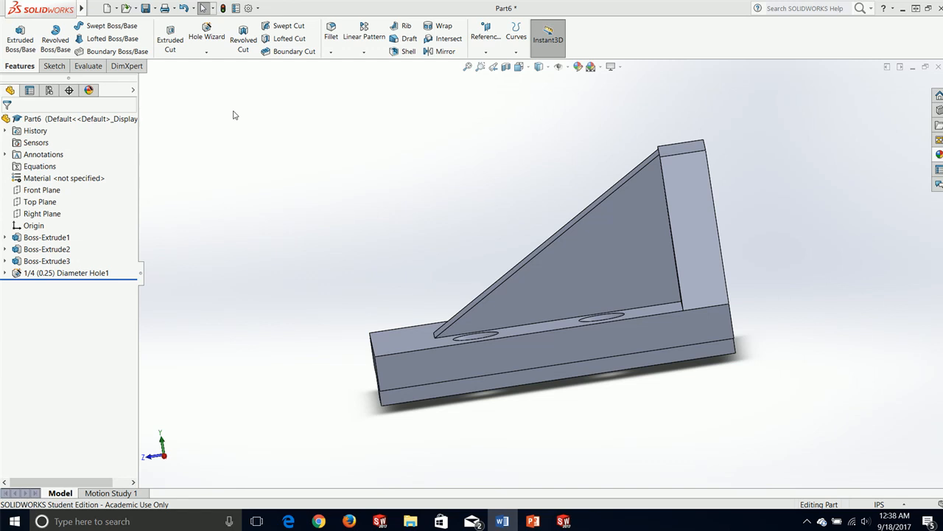
Chamfer the two short vertical corner edges at the base's end opposite the upright with a 0.375 in distance at 45 degrees.
left_click(385, 216)
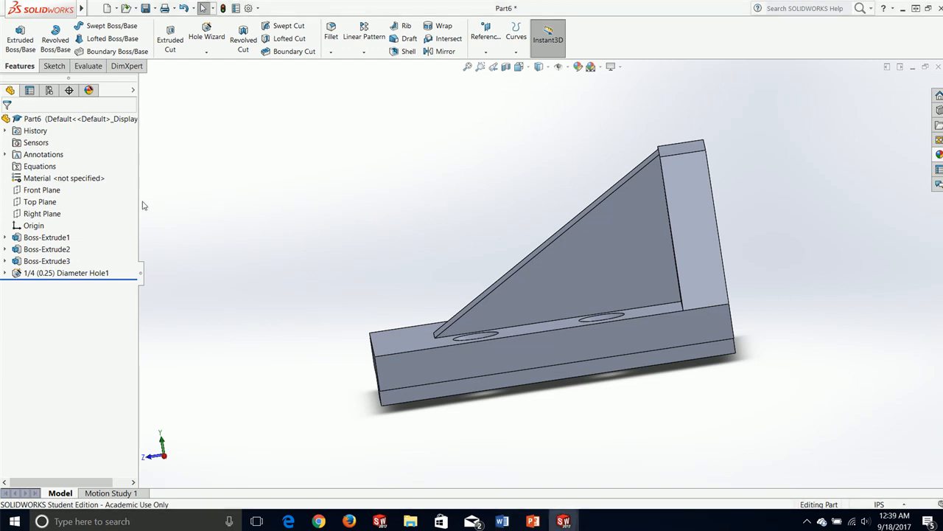
left_click(331, 53)
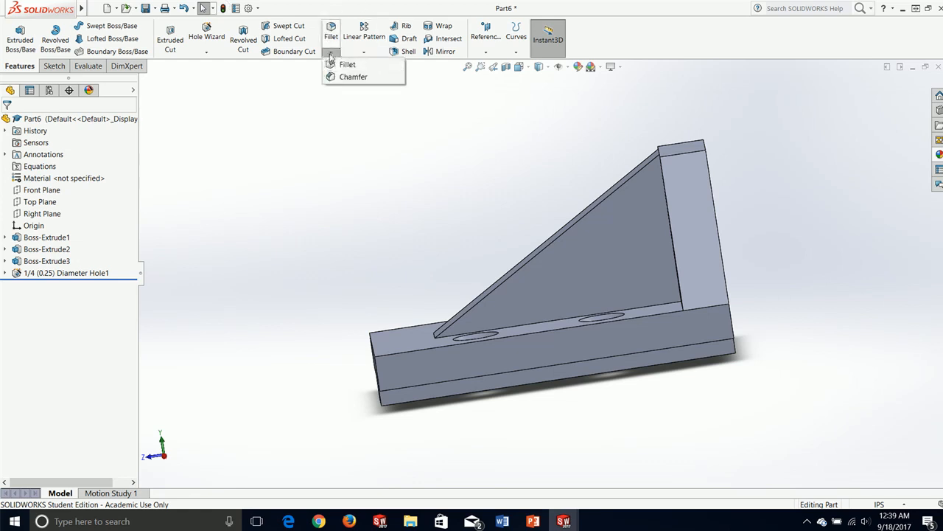
left_click(353, 76)
middle_click_drag(341, 177, 358, 251)
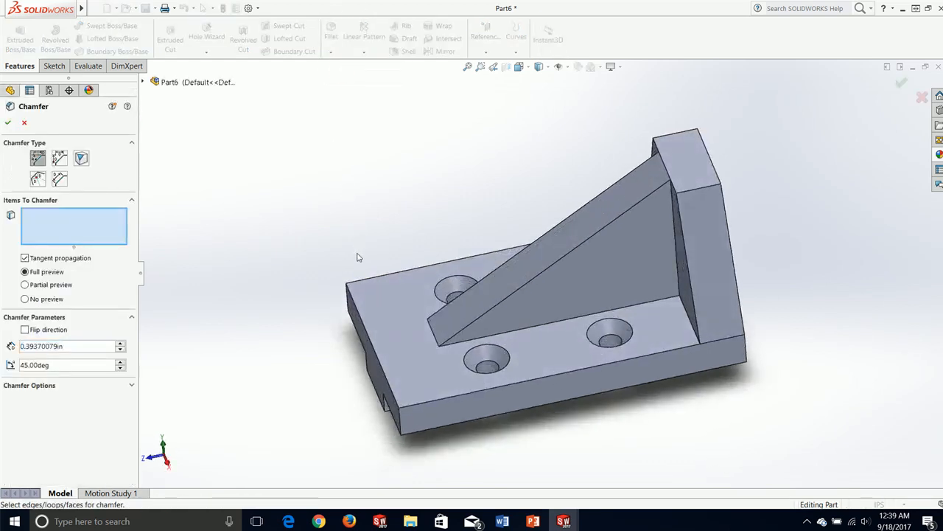
scroll(426, 448, "down", 5)
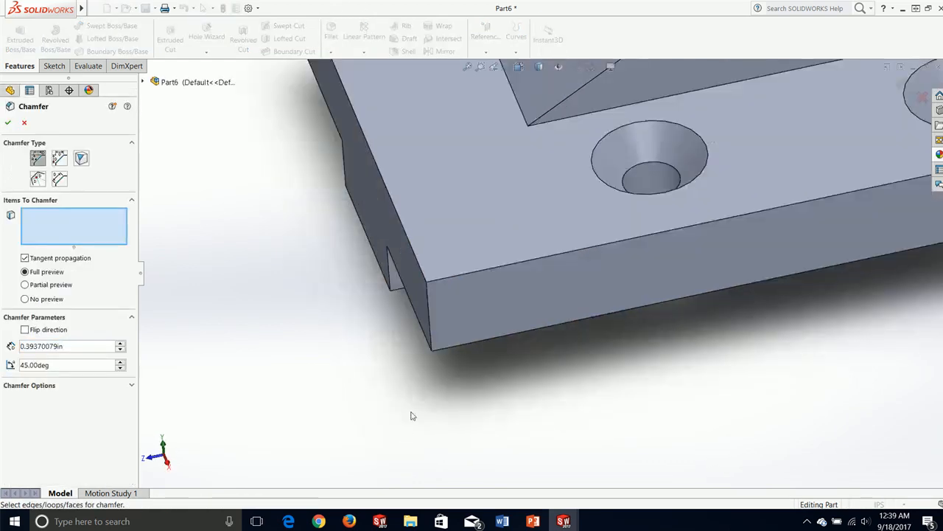
left_click(428, 319)
scroll(365, 285, "up", 3)
middle_click_drag(266, 200, 364, 234)
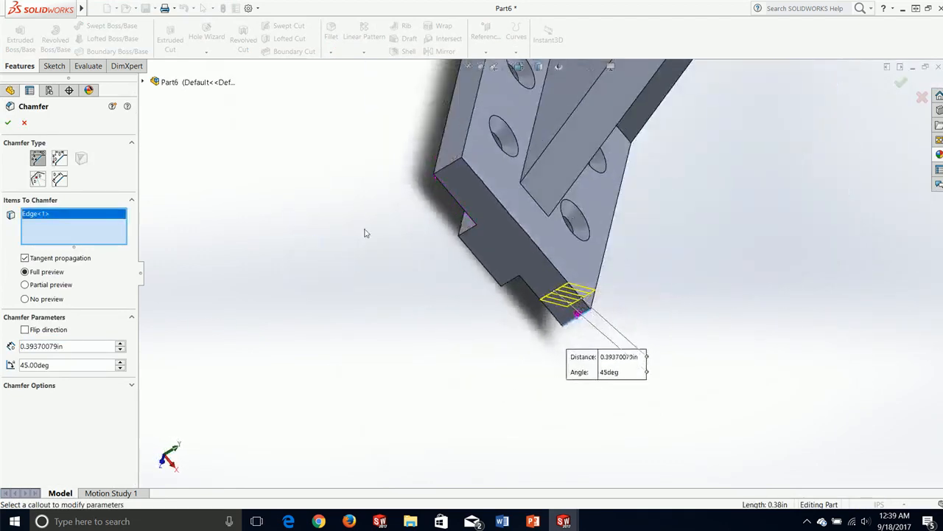
scroll(384, 192, "down", 3)
scroll(539, 162, "down", 5)
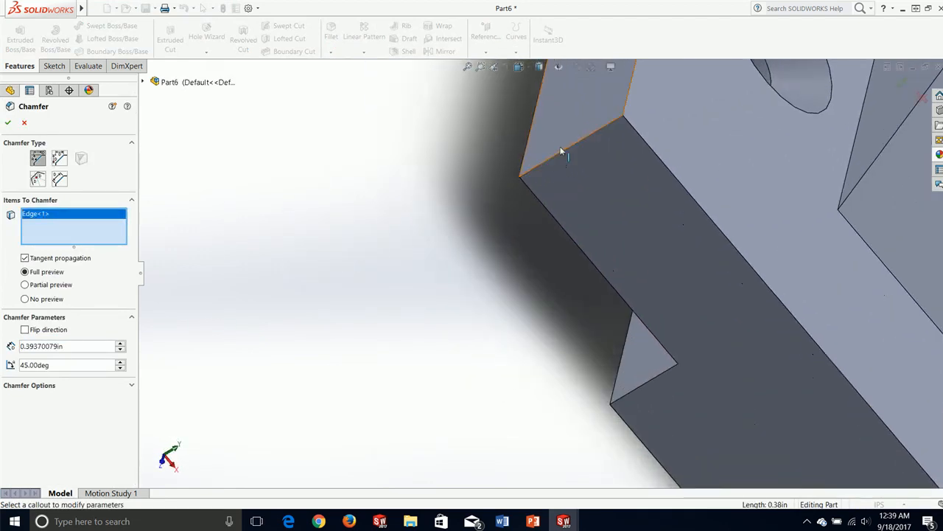
left_click(558, 154)
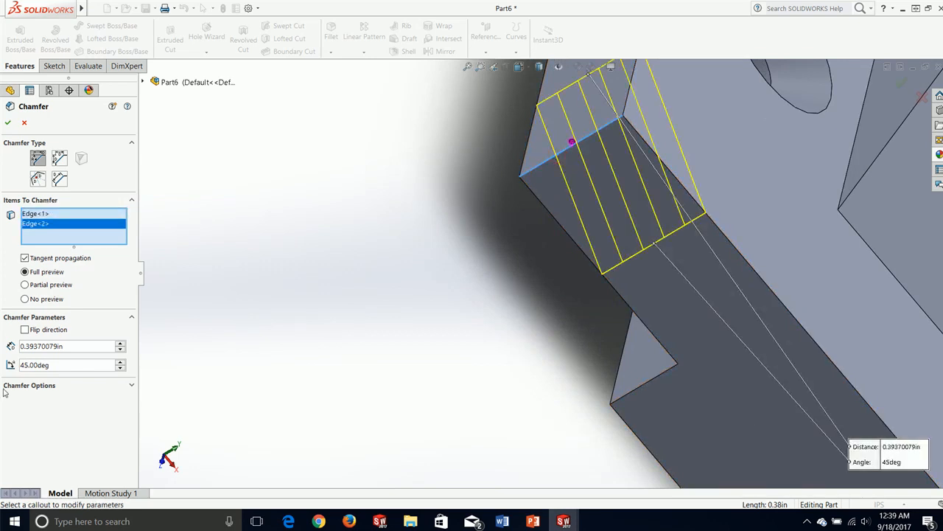
double_click(75, 347)
type(".375")
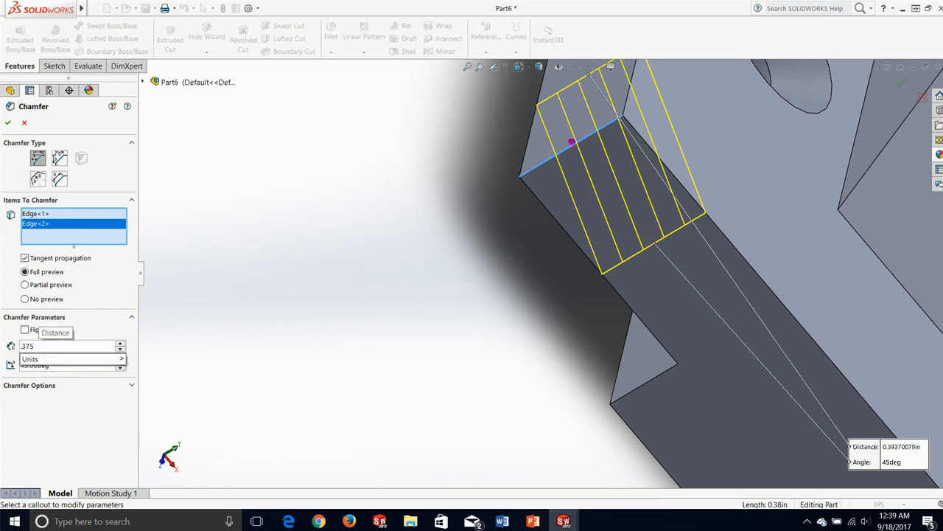
key("Return")
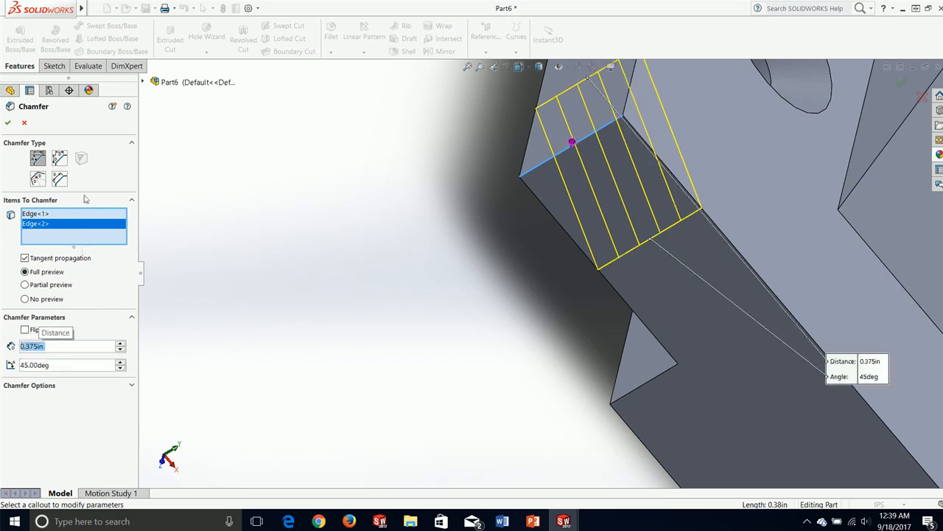
left_click(8, 122)
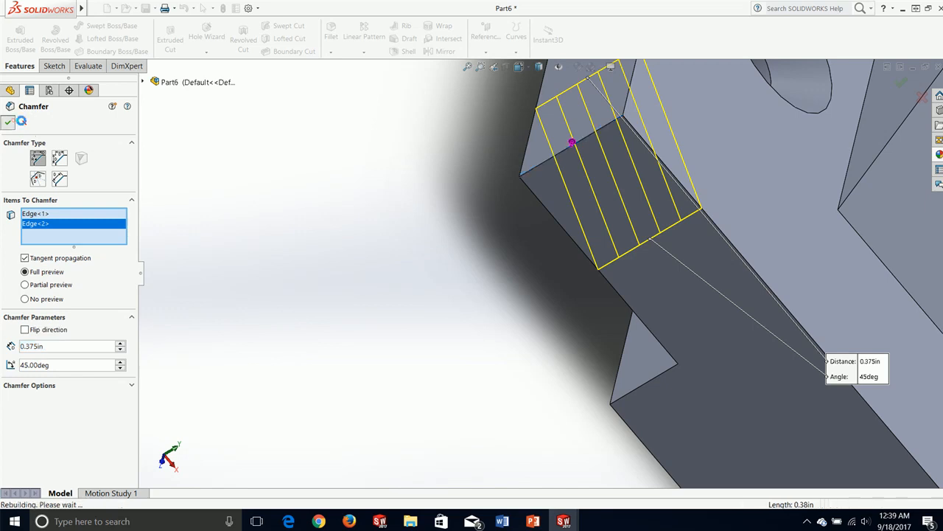
middle_click_drag(488, 262, 384, 145)
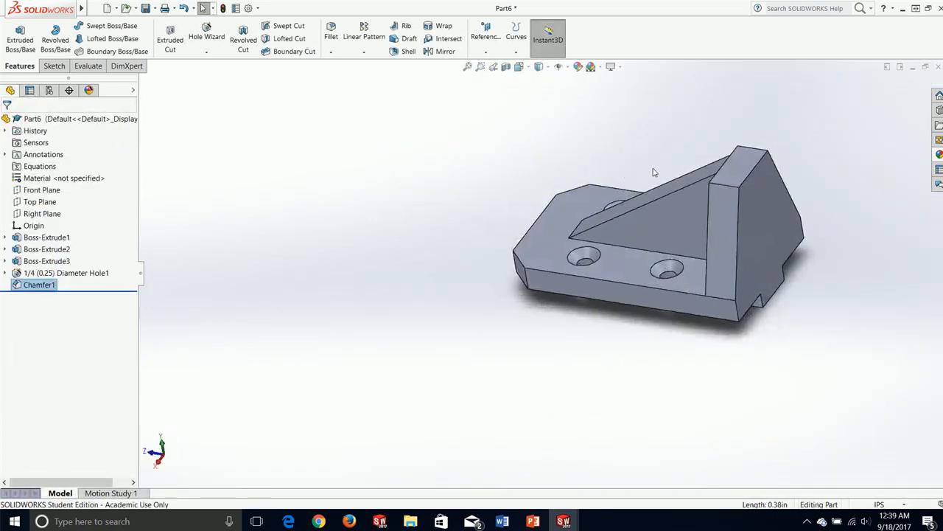
middle_click_drag(653, 171, 547, 202)
Start saving the finished bracket part to a file.
mouse_move(64, 8)
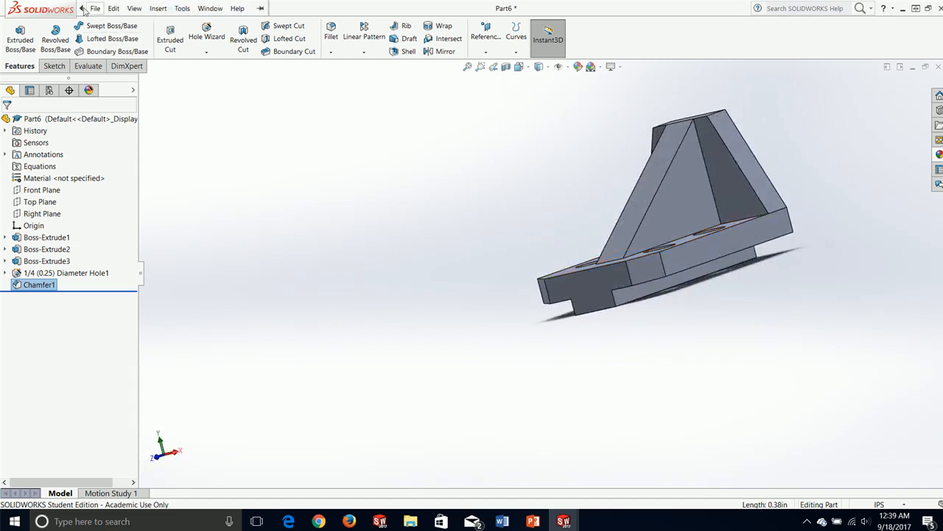
left_click(95, 8)
left_click(114, 124)
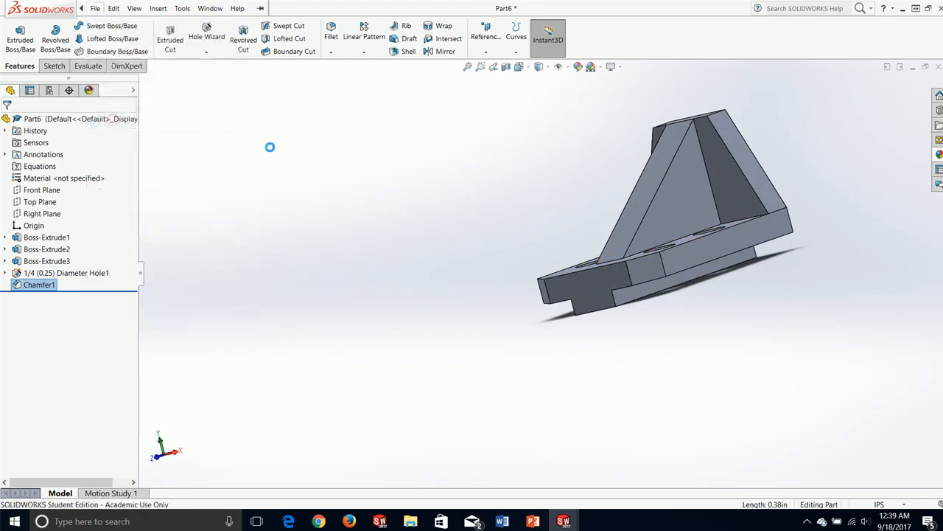